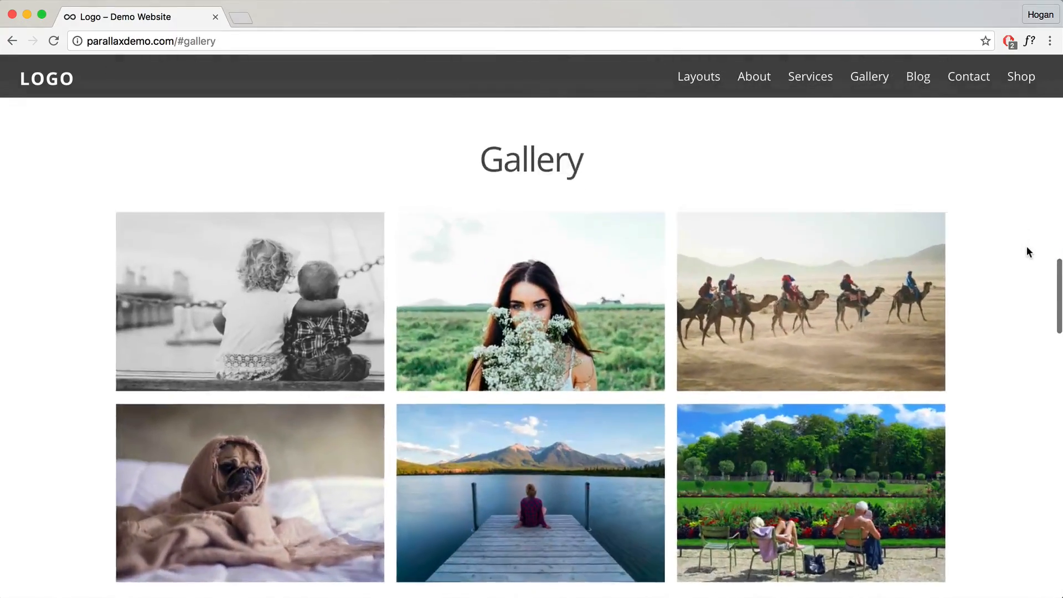
Step: Scroll through the Parallax demo home page, jumping back to the top once along the way
{"action": "scroll", "coordinate": [1027, 252], "scroll_direction": "down", "scroll_amount": 12}
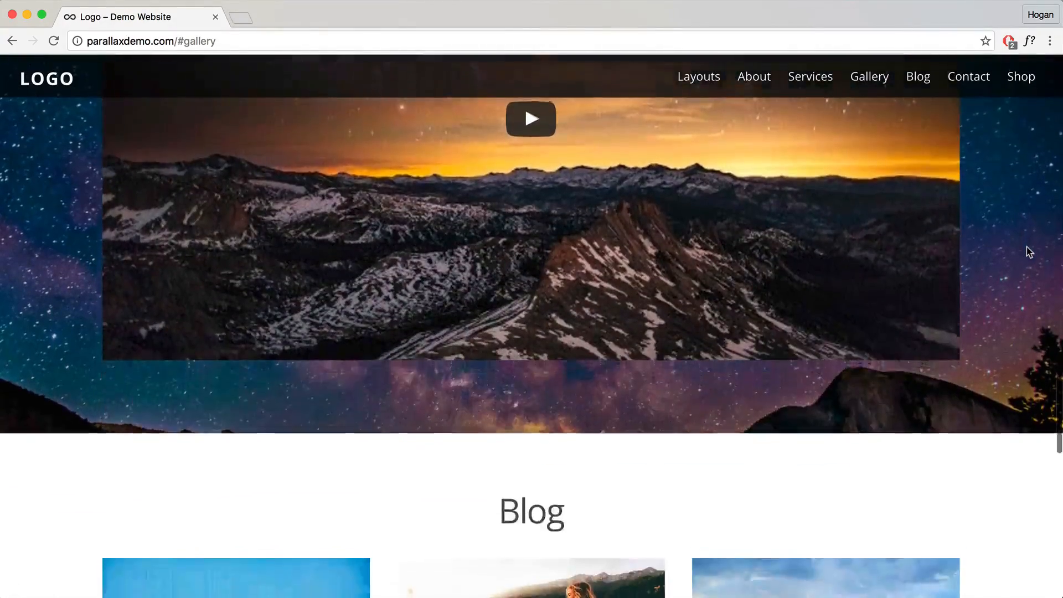
{"action": "scroll", "coordinate": [1027, 252], "scroll_direction": "down", "scroll_amount": 6}
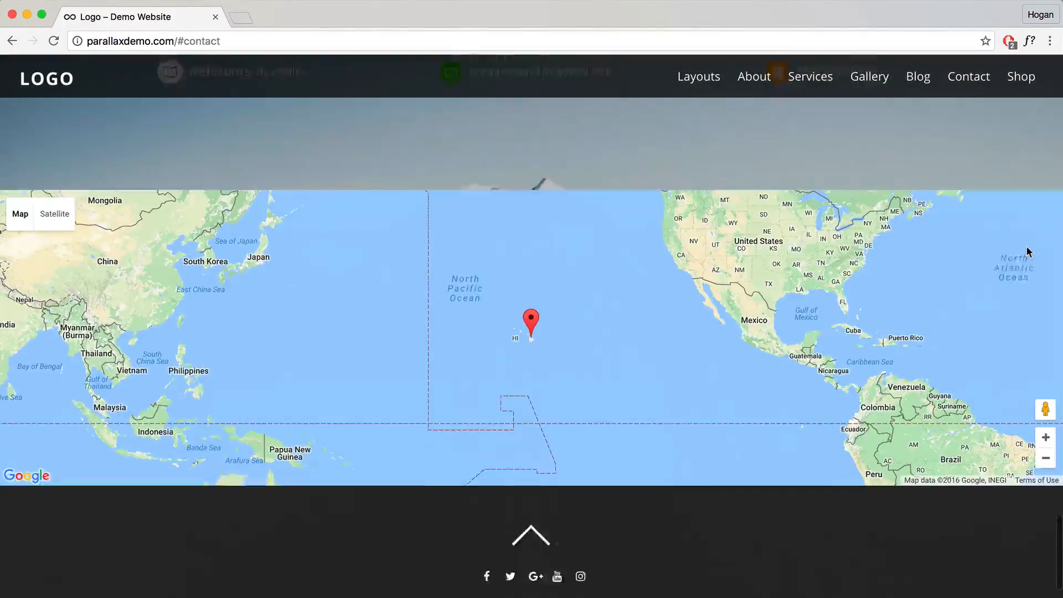
{"action": "left_click", "coordinate": [532, 470]}
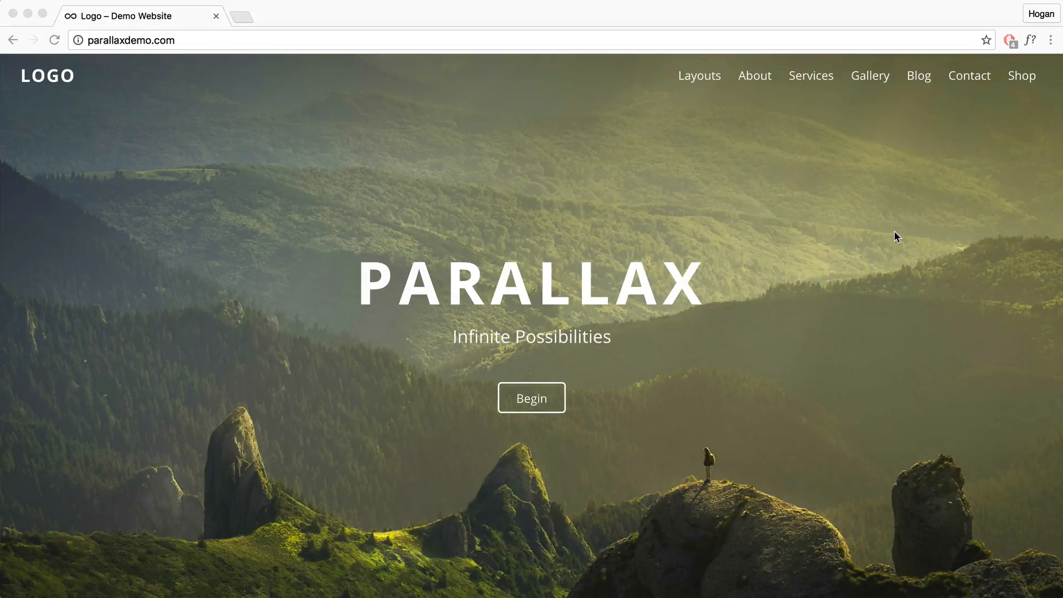
{"action": "scroll", "coordinate": [895, 237], "scroll_direction": "down", "scroll_amount": 7}
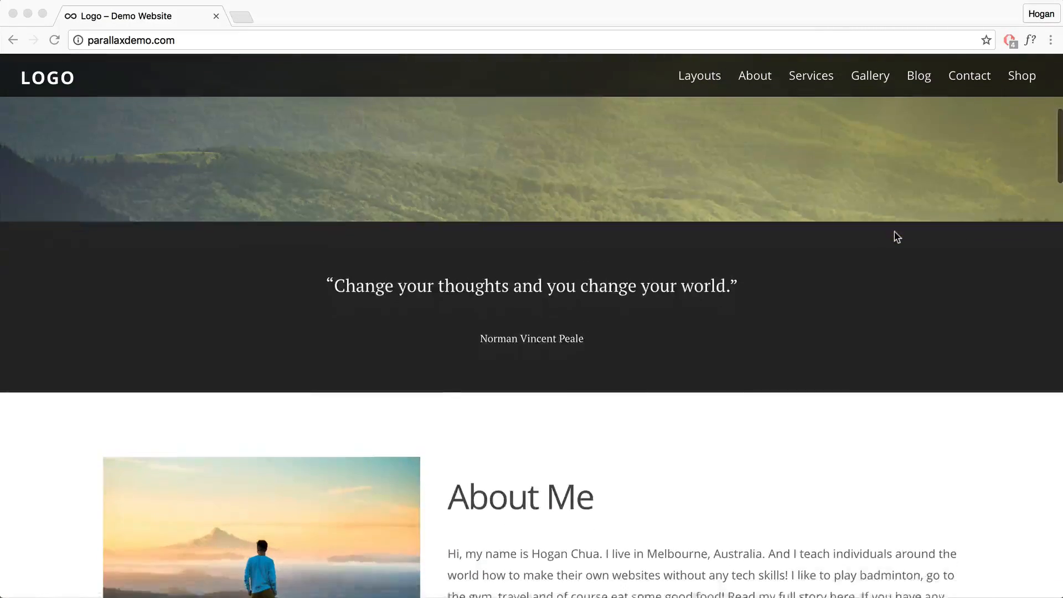
{"action": "scroll", "coordinate": [898, 237], "scroll_direction": "down", "scroll_amount": 15}
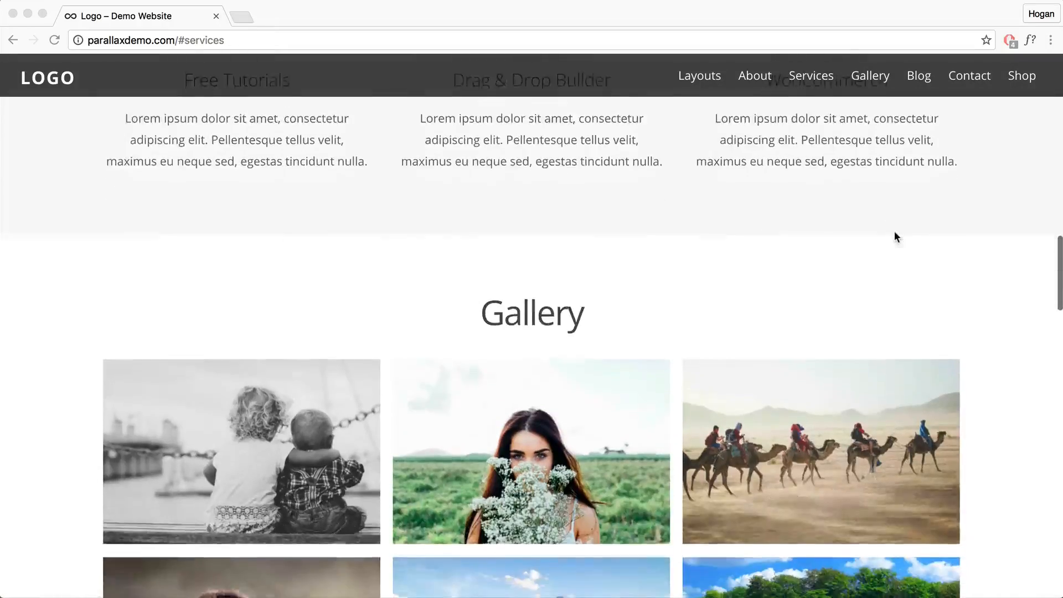
{"action": "scroll", "coordinate": [895, 232], "scroll_direction": "down", "scroll_amount": 13}
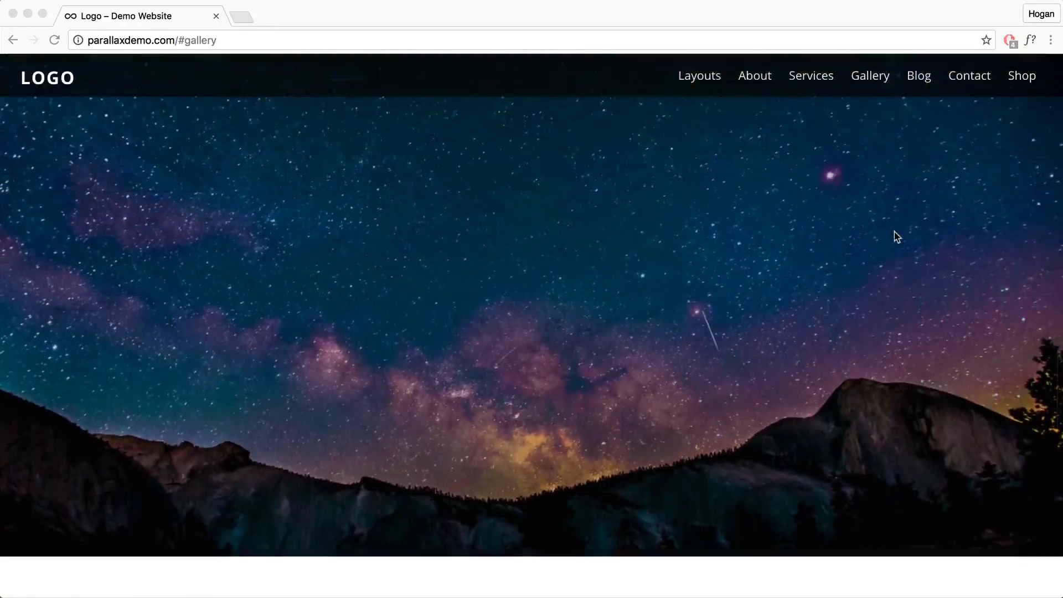
{"action": "scroll", "coordinate": [895, 235], "scroll_direction": "down", "scroll_amount": 15}
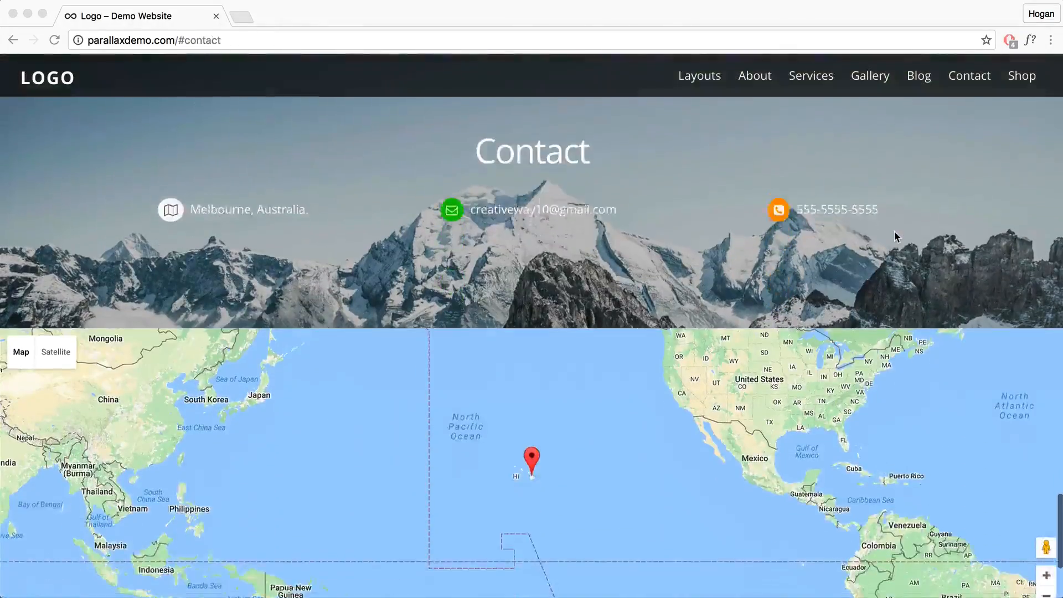
{"action": "scroll", "coordinate": [895, 231], "scroll_direction": "up", "scroll_amount": 15}
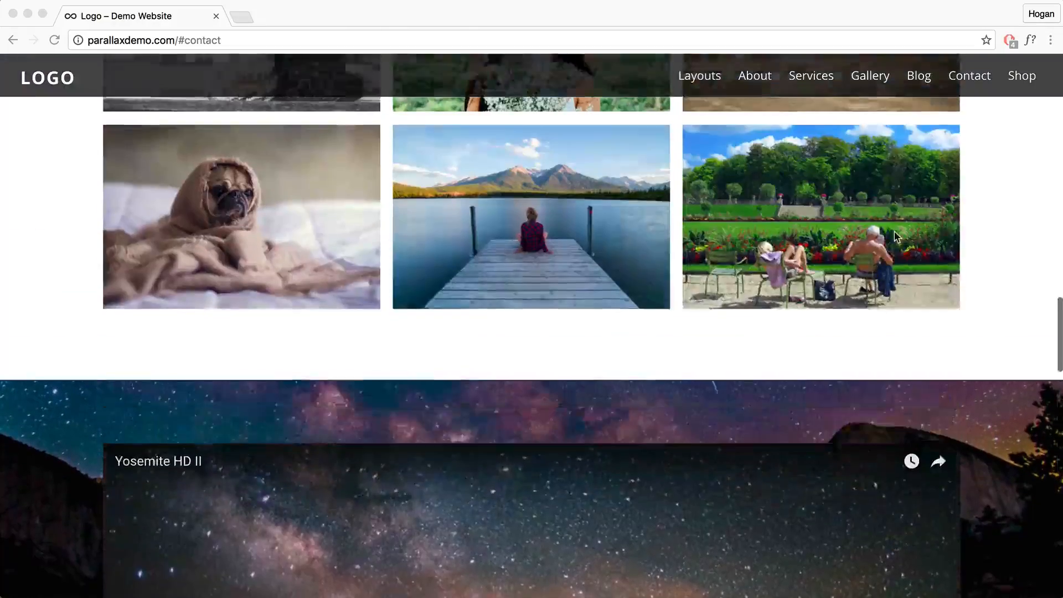
{"action": "scroll", "coordinate": [897, 237], "scroll_direction": "up", "scroll_amount": 10}
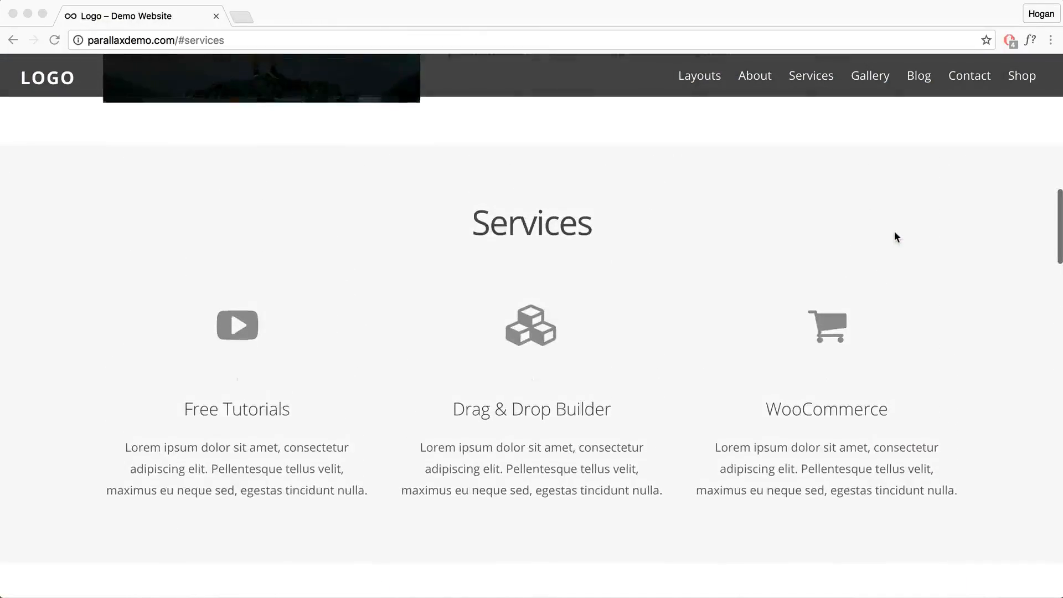
{"action": "scroll", "coordinate": [896, 237], "scroll_direction": "up", "scroll_amount": 10}
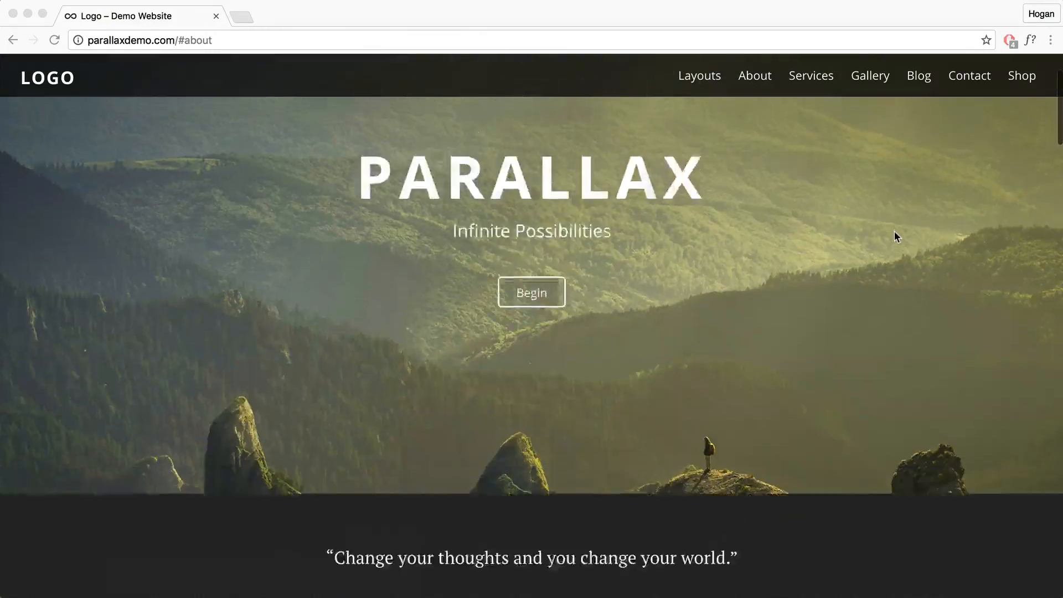
{"action": "scroll", "coordinate": [895, 237], "scroll_direction": "up", "scroll_amount": 3}
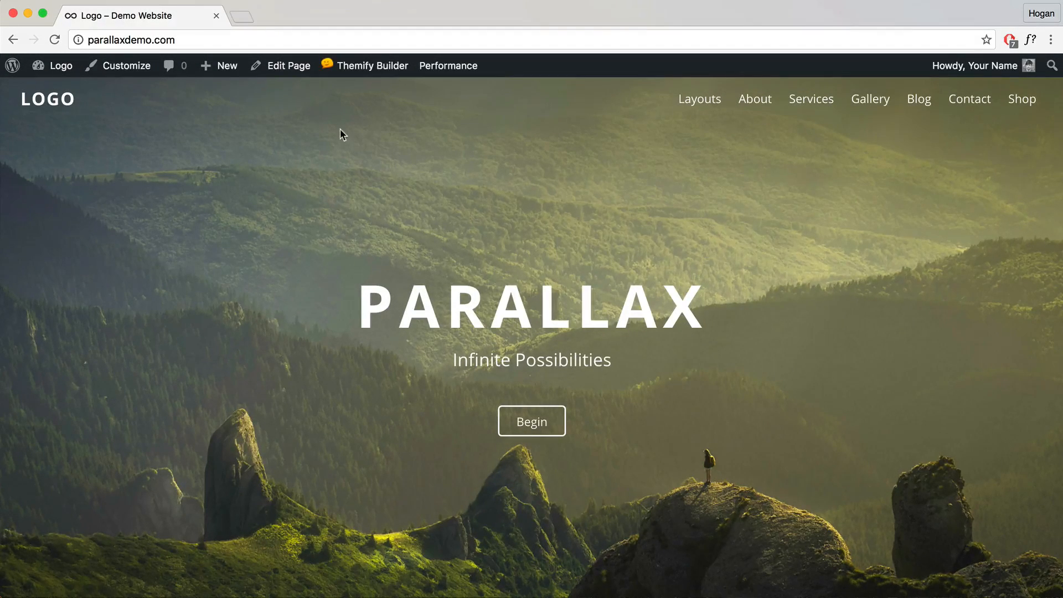
Step: Turn on Themify Builder for the home page and try dragging a Feature module between rows
{"action": "mouse_move", "coordinate": [363, 67]}
{"action": "left_click", "coordinate": [355, 93]}
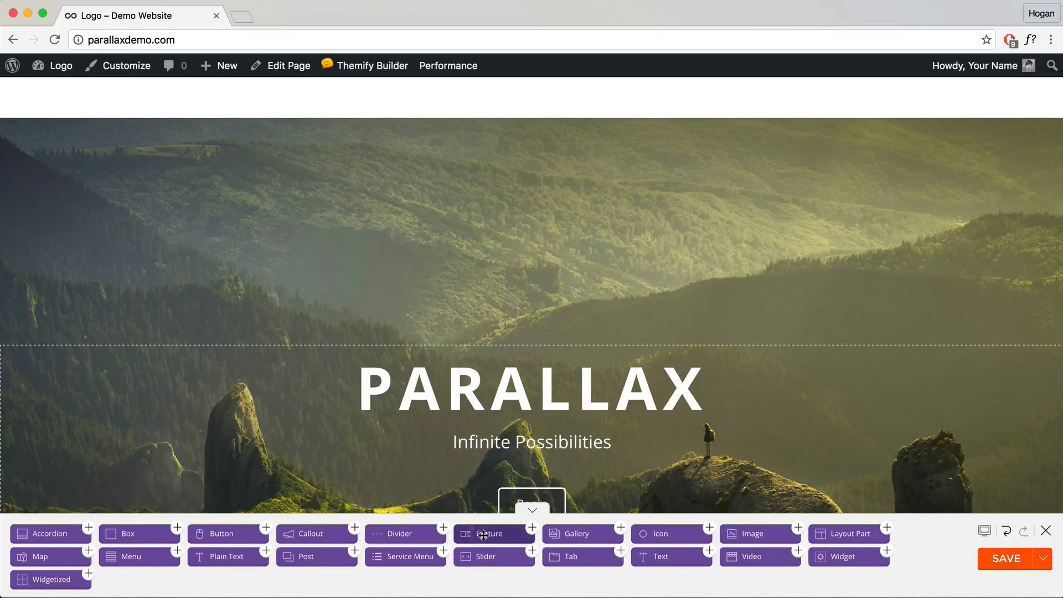
{"action": "left_click_drag", "start_coordinate": [482, 546], "coordinate": [427, 467]}
{"action": "left_click_drag", "start_coordinate": [460, 420], "coordinate": [637, 343]}
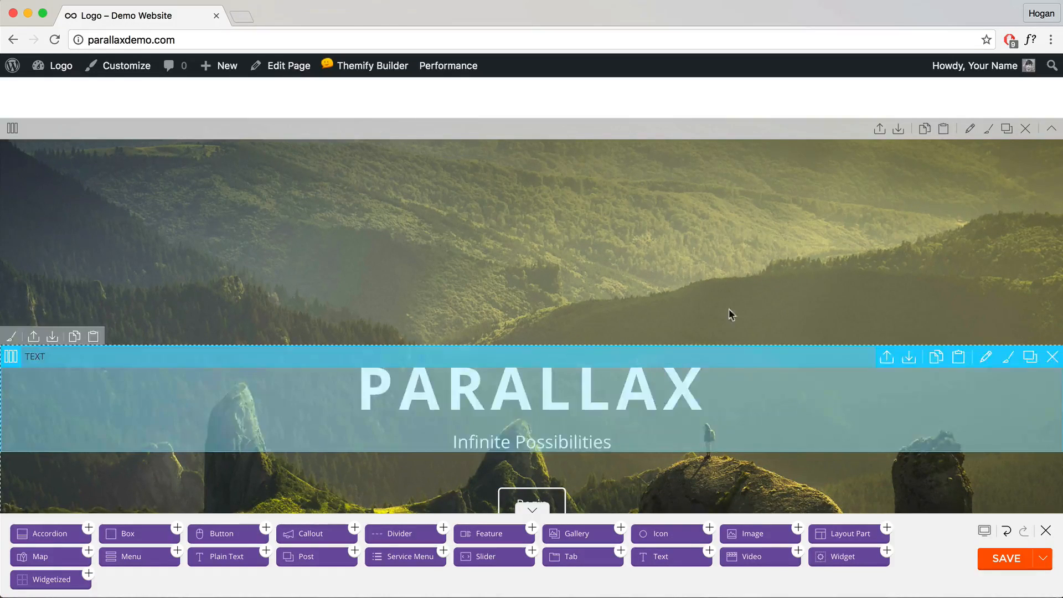
{"action": "scroll", "coordinate": [738, 254], "scroll_direction": "down", "scroll_amount": 2}
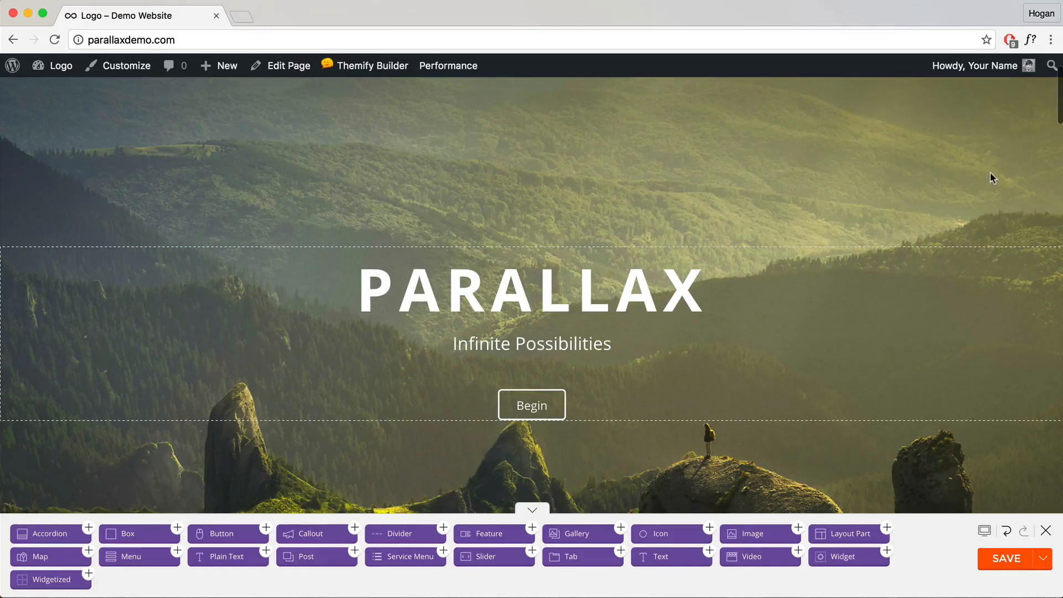
{"action": "scroll", "coordinate": [381, 209], "scroll_direction": "up", "scroll_amount": 2}
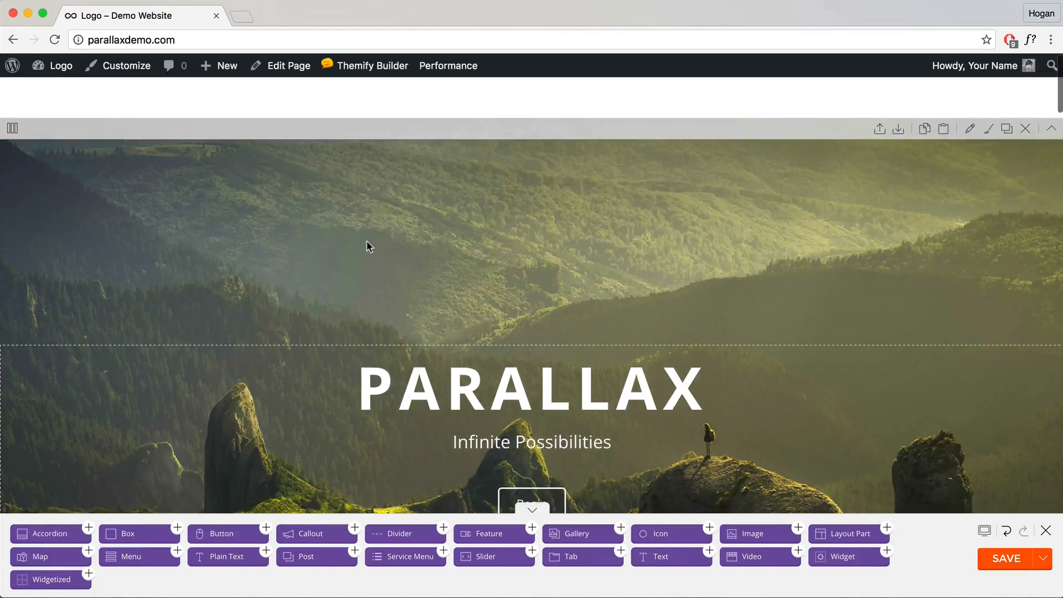
{"action": "scroll", "coordinate": [369, 241], "scroll_direction": "down", "scroll_amount": 3}
{"action": "scroll", "coordinate": [368, 240], "scroll_direction": "up", "scroll_amount": 4}
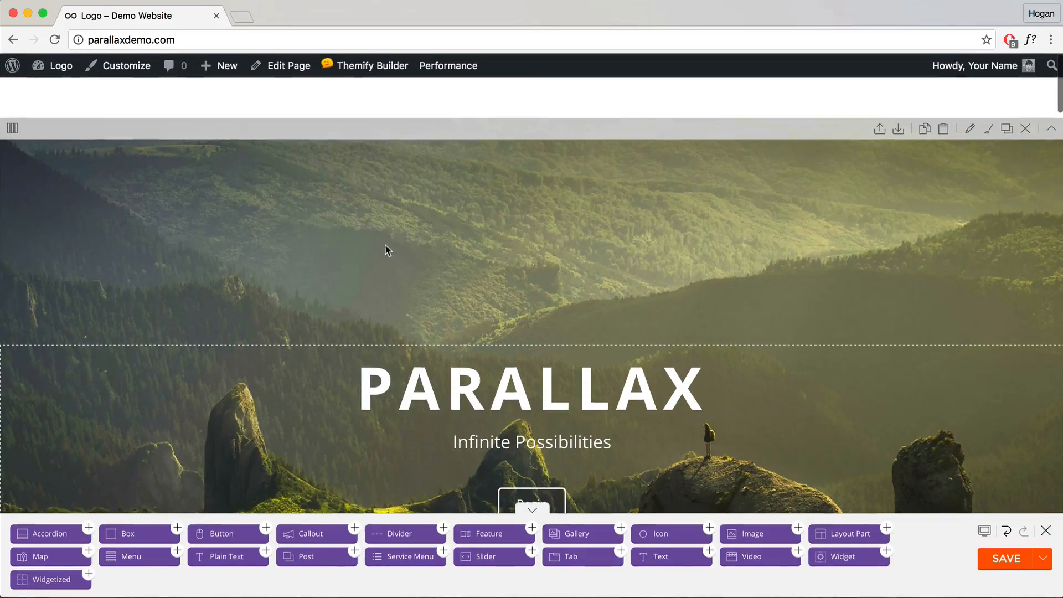
{"action": "left_click", "coordinate": [970, 129]}
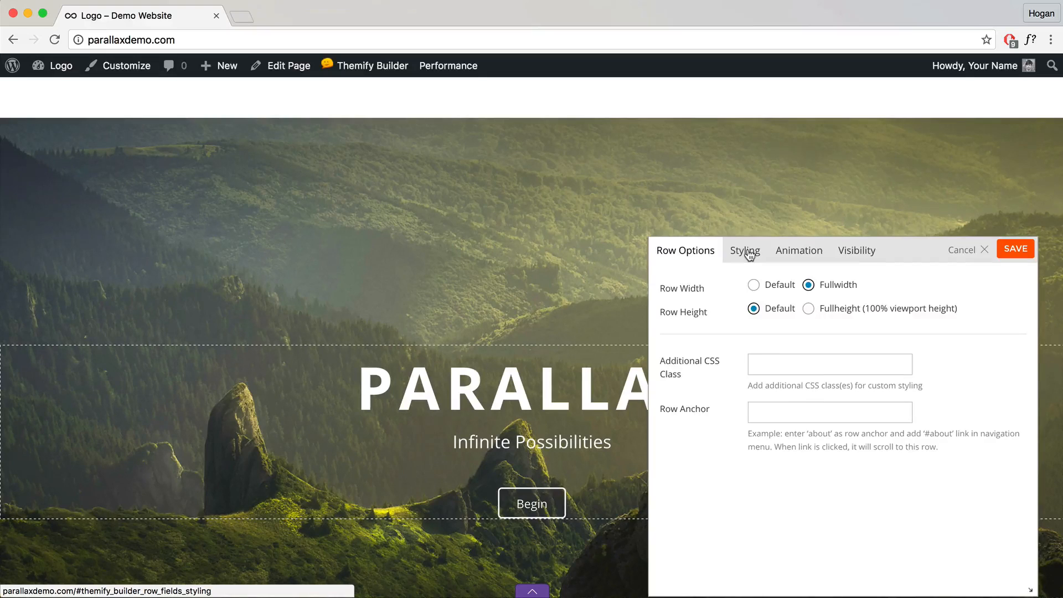
{"action": "left_click", "coordinate": [749, 253]}
{"action": "left_click", "coordinate": [803, 304]}
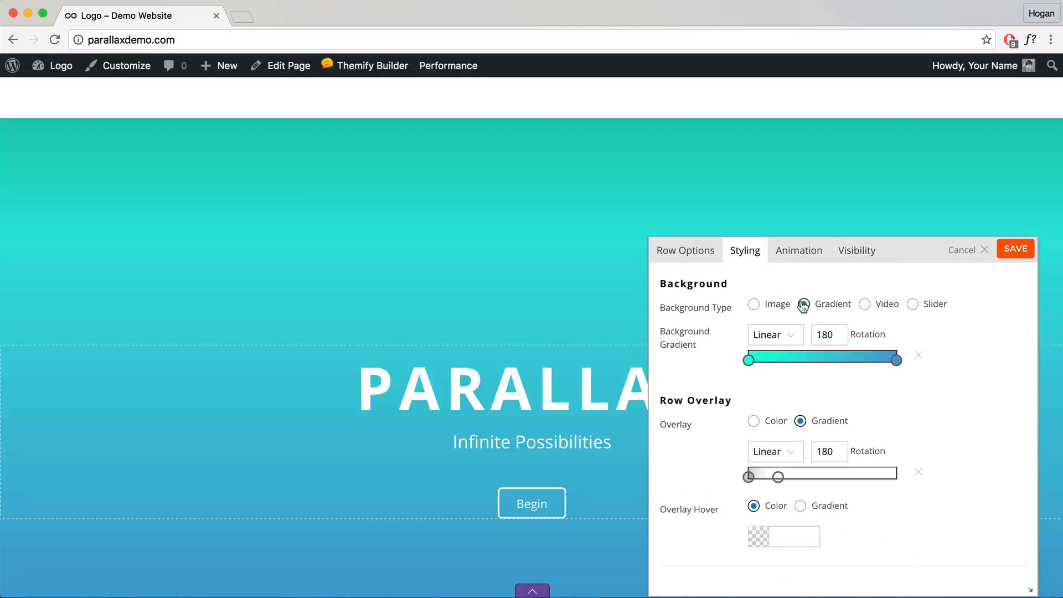
{"action": "left_click", "coordinate": [865, 305]}
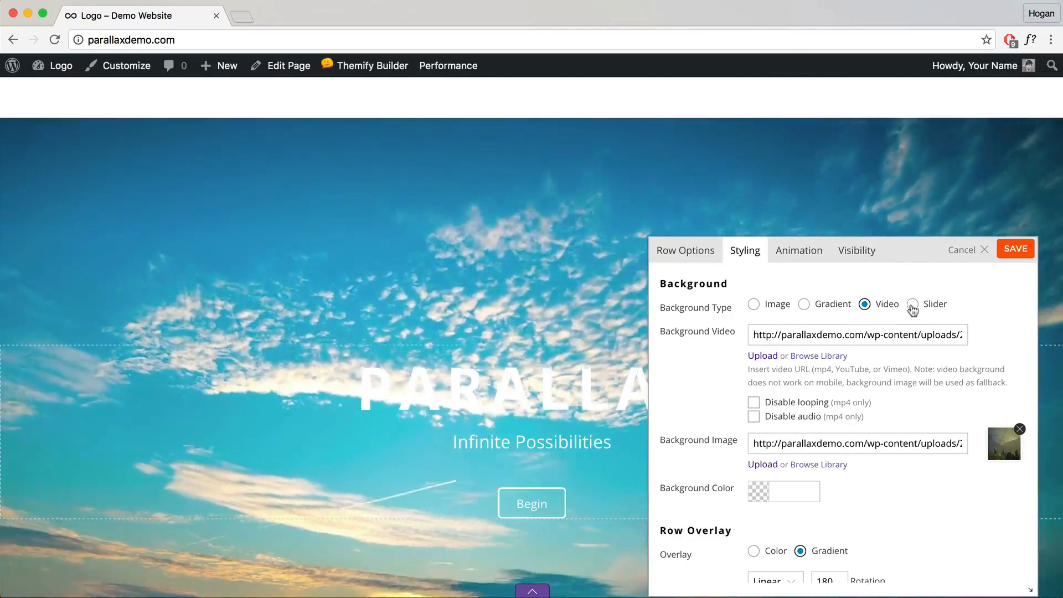
{"action": "left_click", "coordinate": [908, 304]}
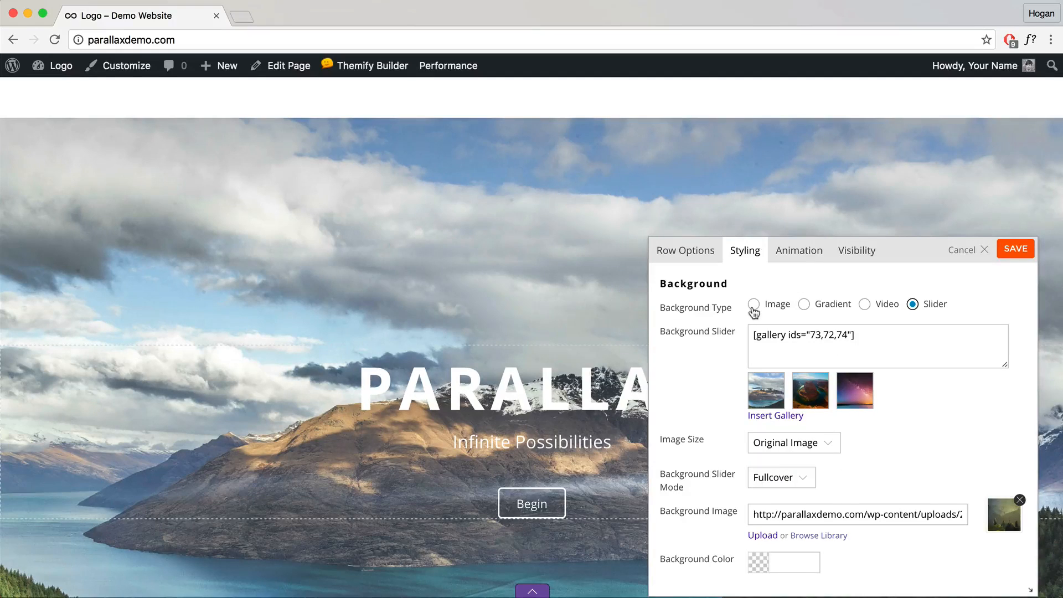
{"action": "left_click", "coordinate": [754, 305]}
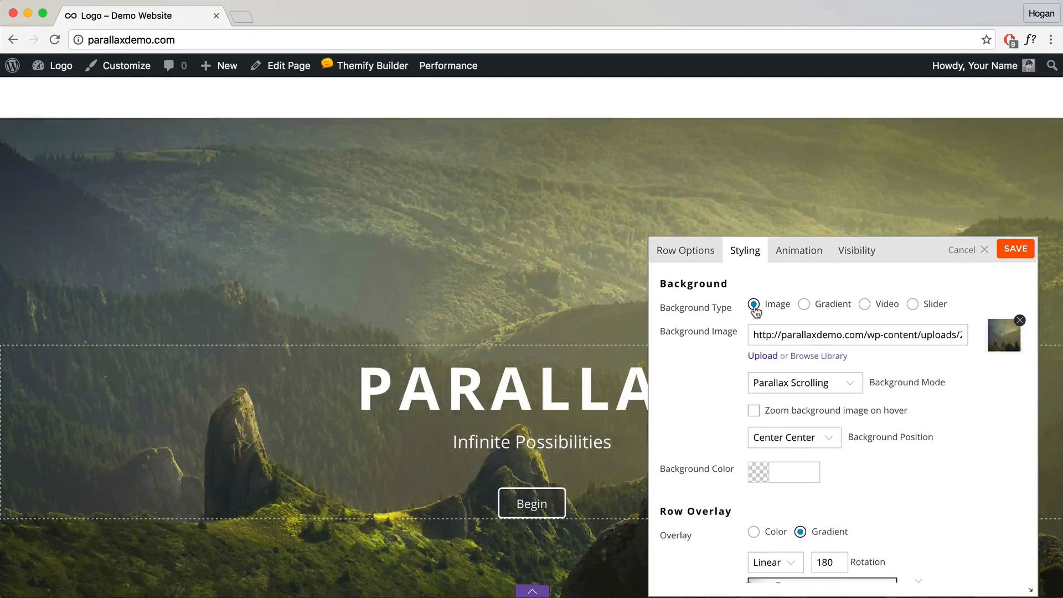
{"action": "left_click", "coordinate": [1015, 252]}
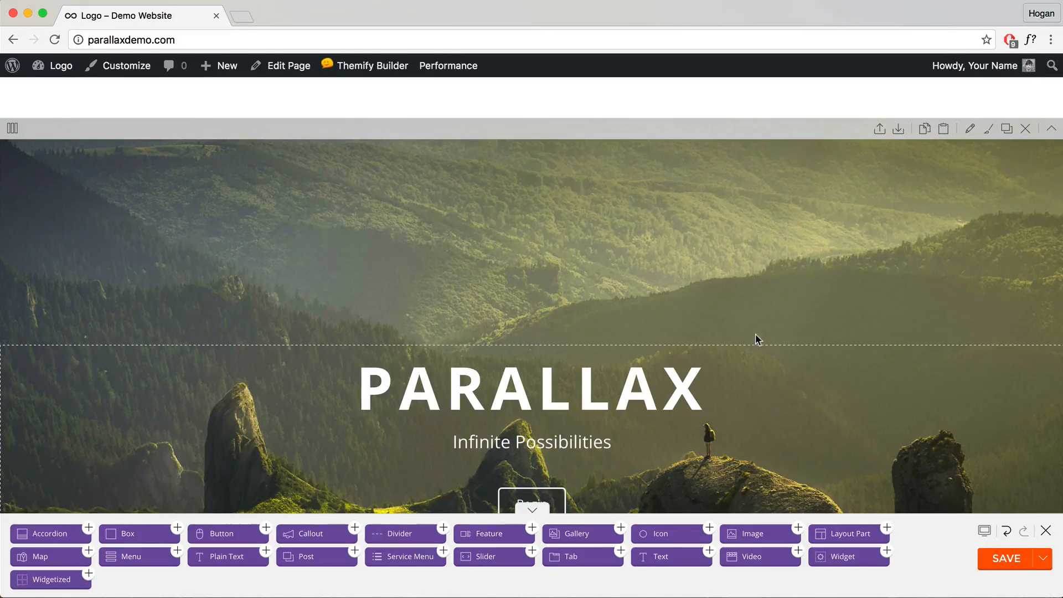
Step: Replace the PARALLAX hero heading text with Hero and save the text module
{"action": "scroll", "coordinate": [757, 339], "scroll_direction": "down", "scroll_amount": 3}
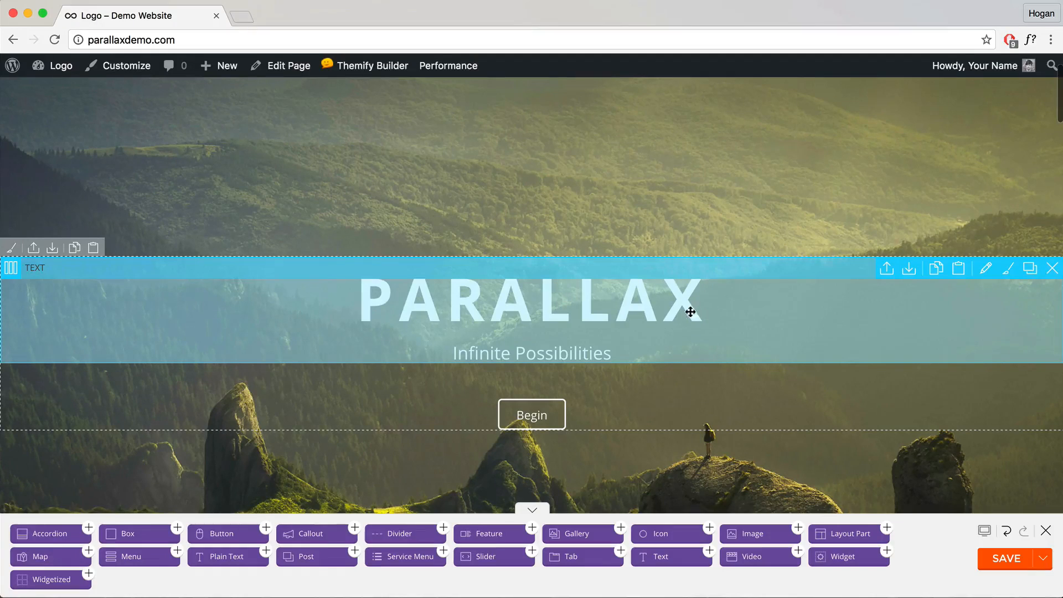
{"action": "double_click", "coordinate": [690, 308]}
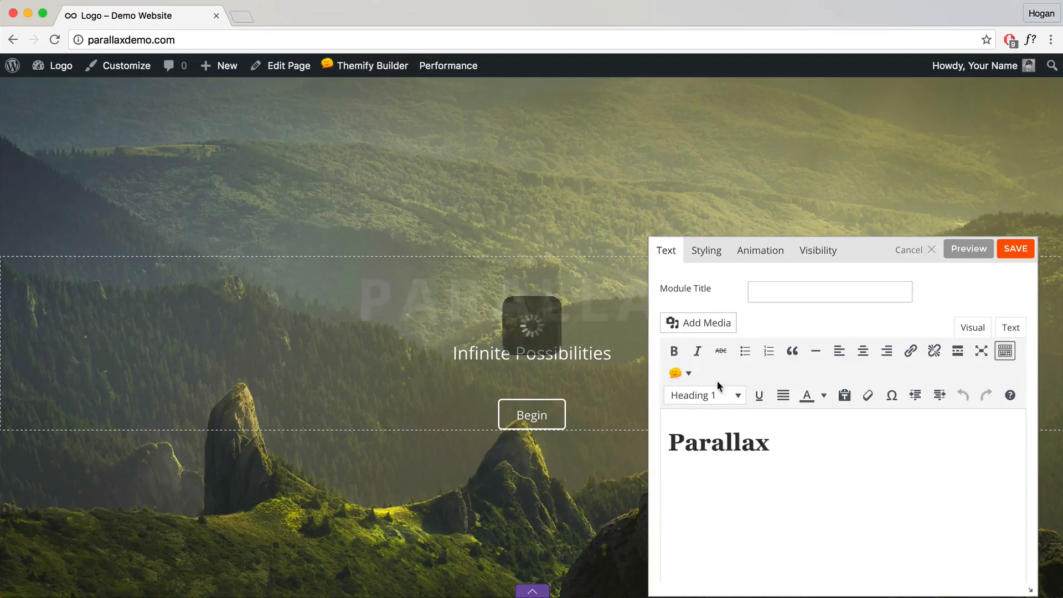
{"action": "left_click_drag", "start_coordinate": [768, 435], "coordinate": [698, 442]}
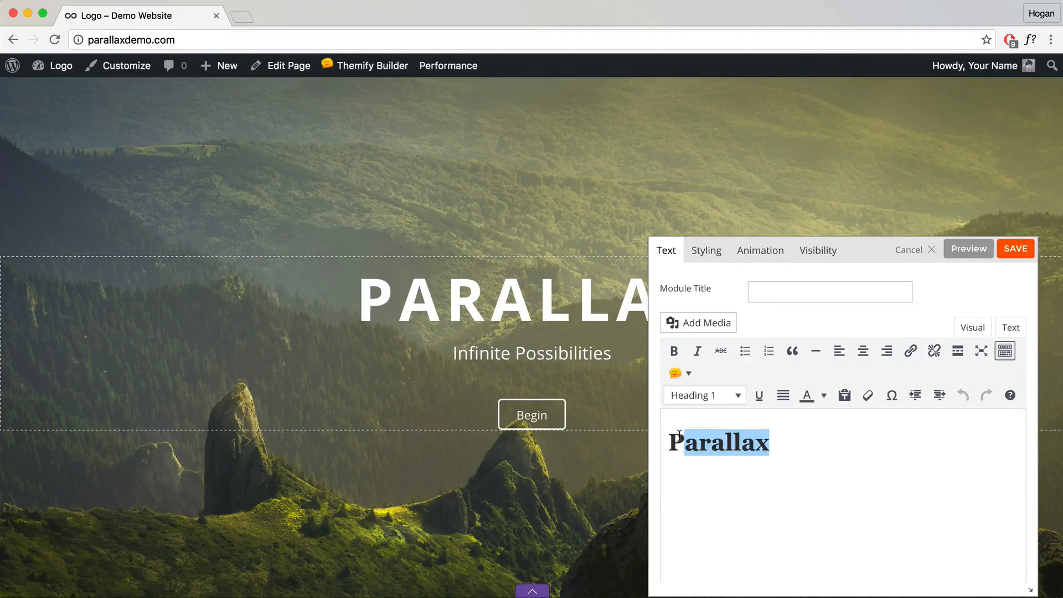
{"action": "key", "text": "BackSpace"}
{"action": "key", "text": "BackSpace"}
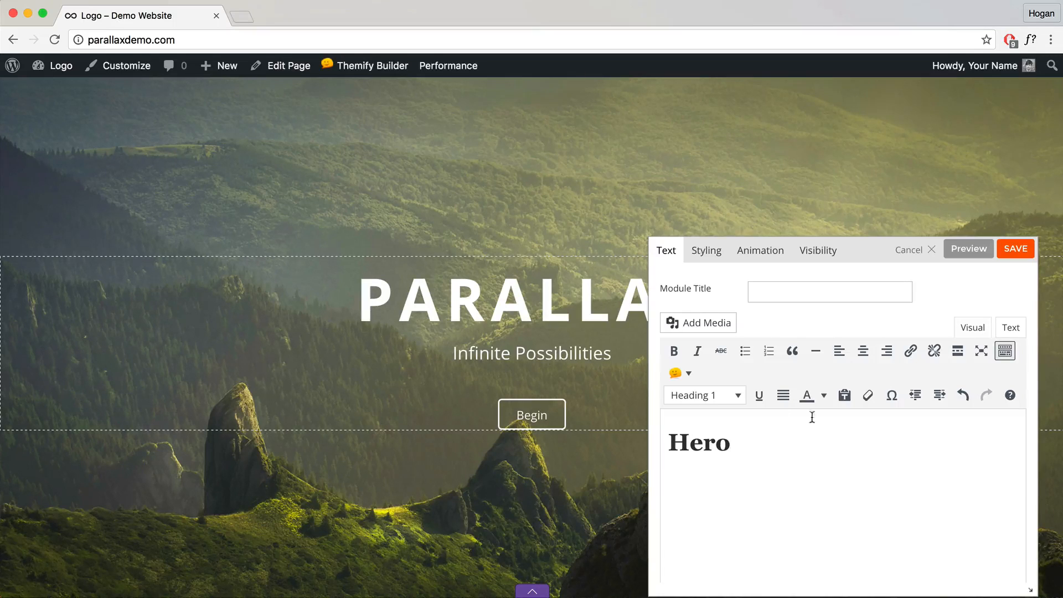
{"action": "left_click", "coordinate": [1016, 250]}
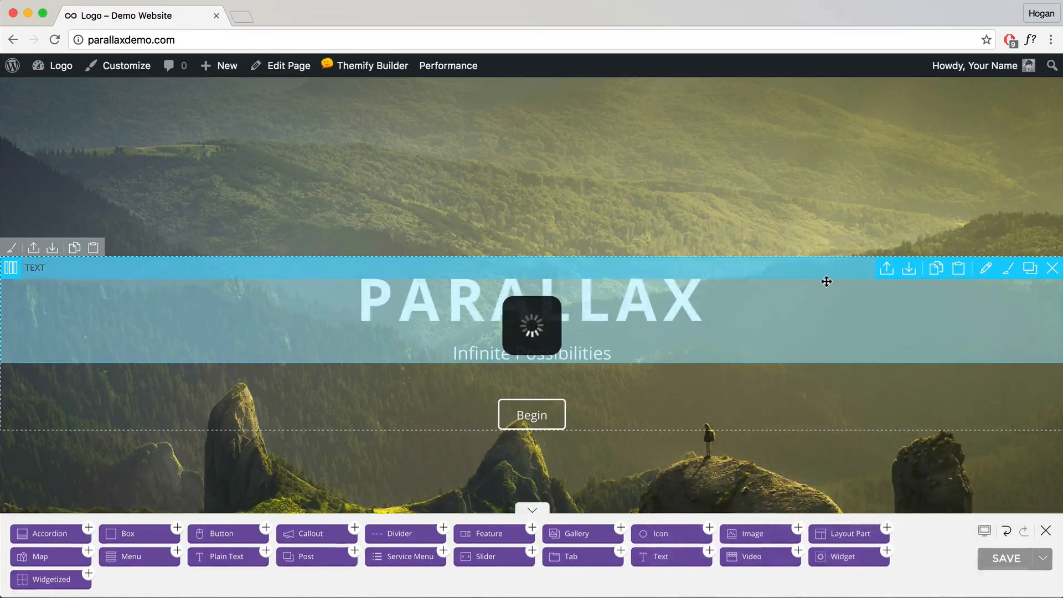
{"action": "scroll", "coordinate": [761, 300], "scroll_direction": "down", "scroll_amount": 5}
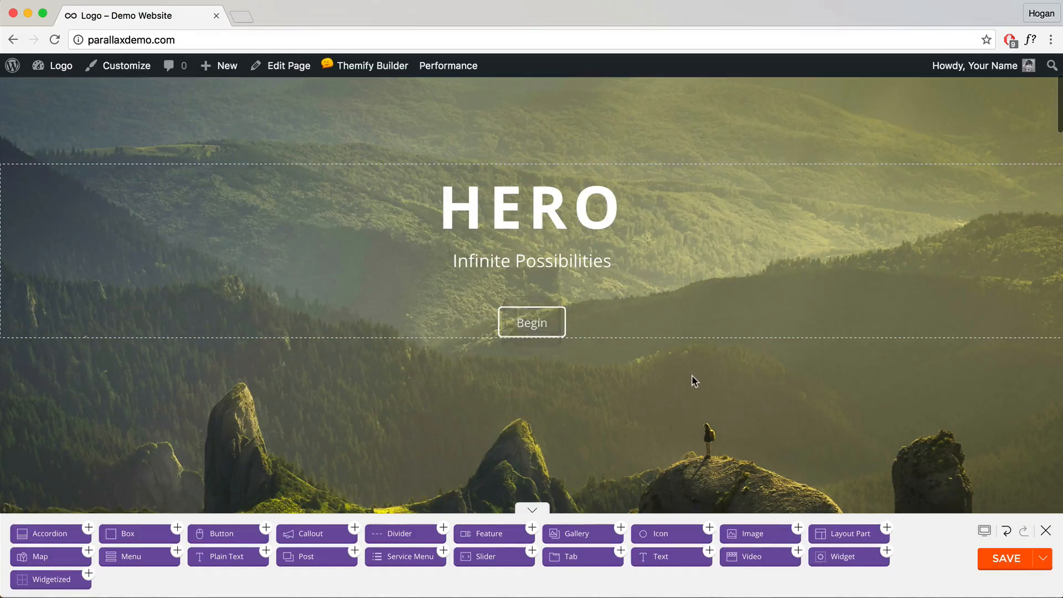
Step: Move the Free Tutorials feature into the middle column, then undo that move
{"action": "scroll", "coordinate": [609, 286], "scroll_direction": "down", "scroll_amount": 5}
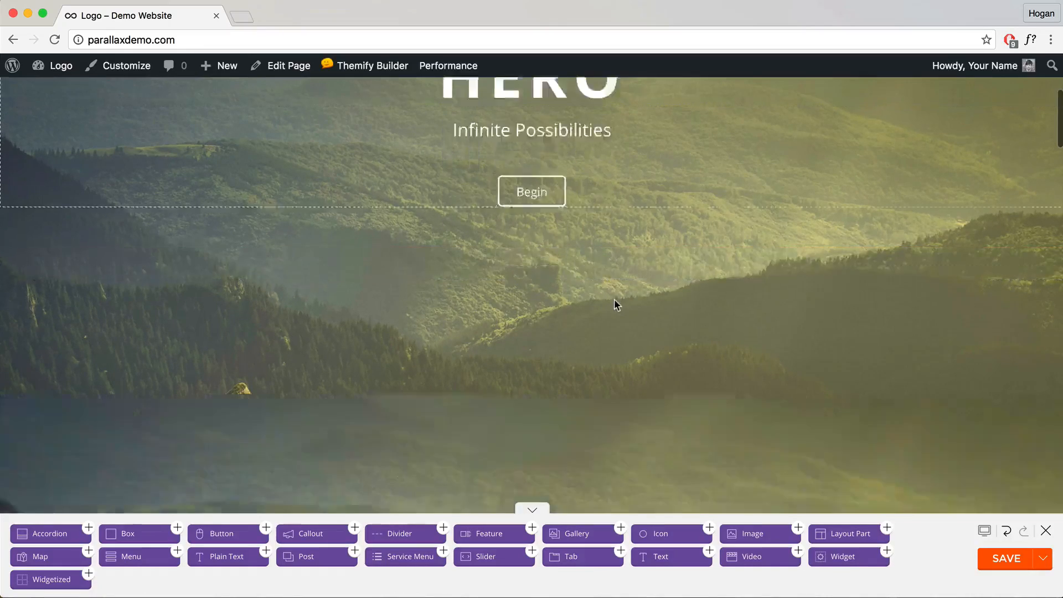
{"action": "scroll", "coordinate": [614, 300], "scroll_direction": "down", "scroll_amount": 7}
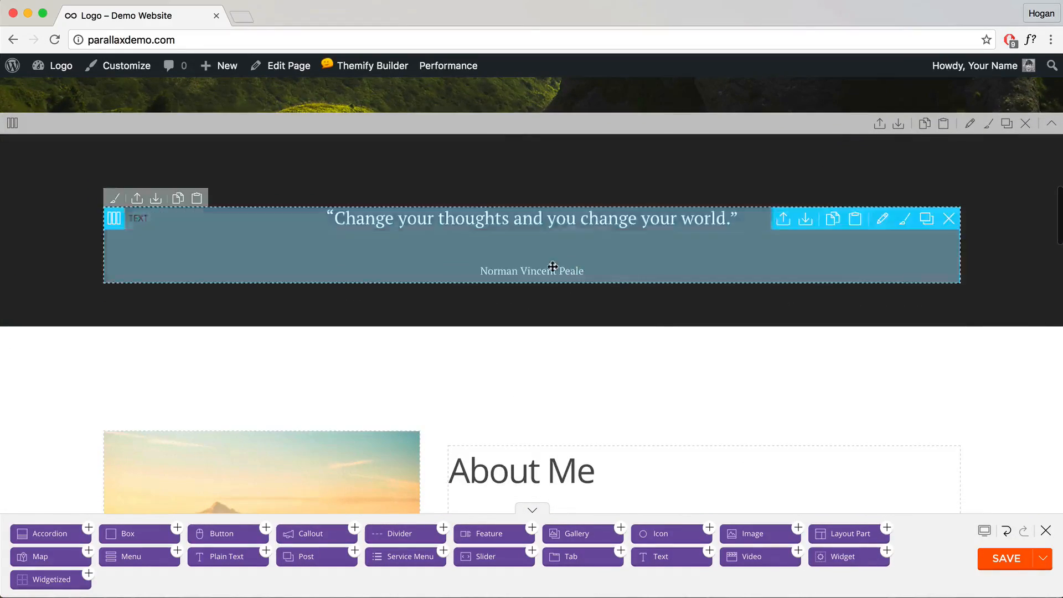
{"action": "scroll", "coordinate": [576, 283], "scroll_direction": "down", "scroll_amount": 2}
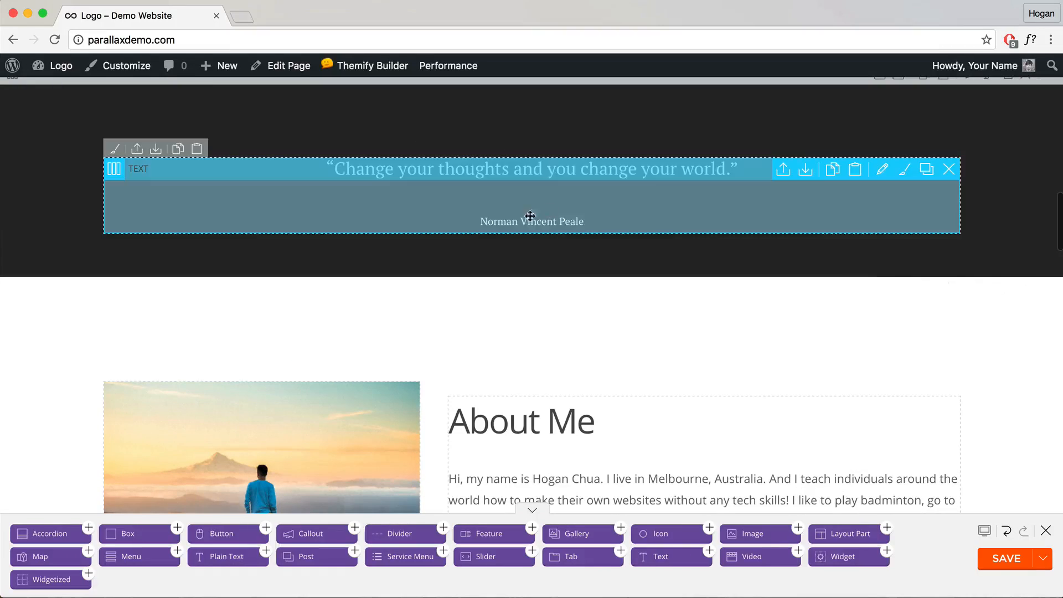
{"action": "scroll", "coordinate": [580, 277], "scroll_direction": "down", "scroll_amount": 5}
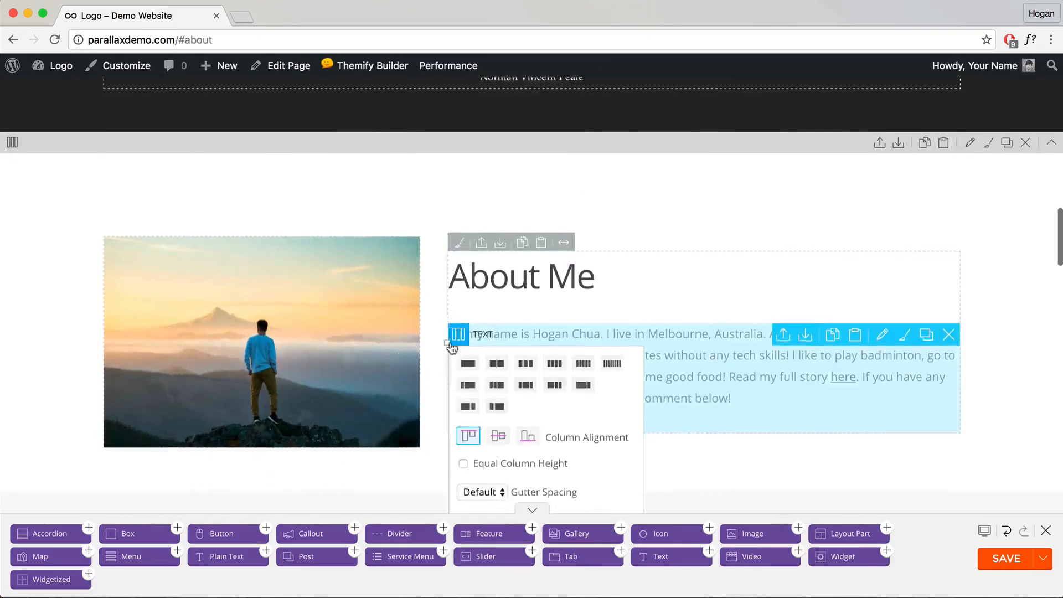
{"action": "scroll", "coordinate": [288, 332], "scroll_direction": "down", "scroll_amount": 15}
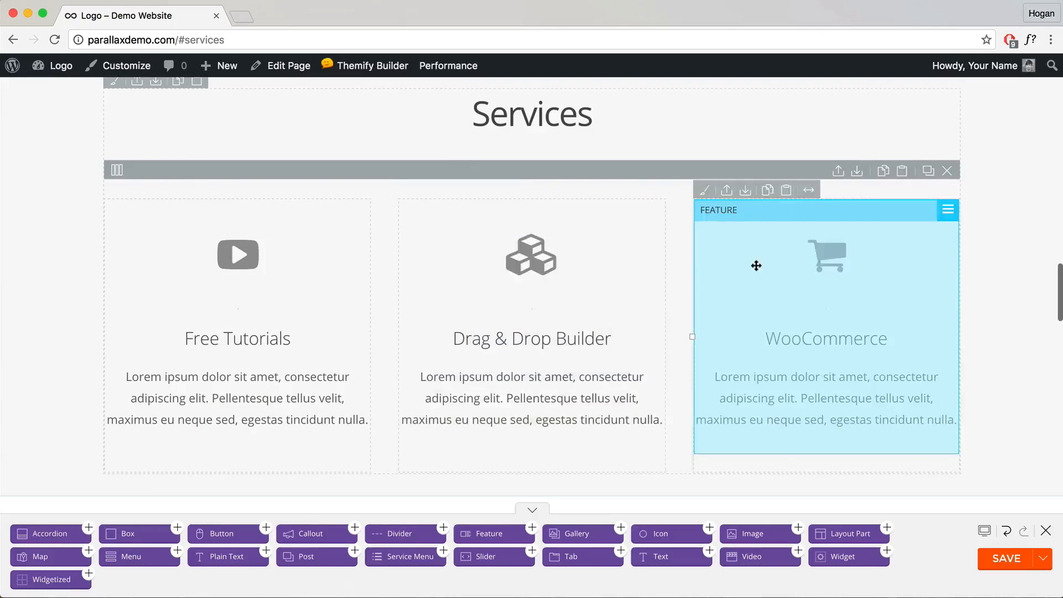
{"action": "left_click_drag", "start_coordinate": [304, 275], "coordinate": [594, 268]}
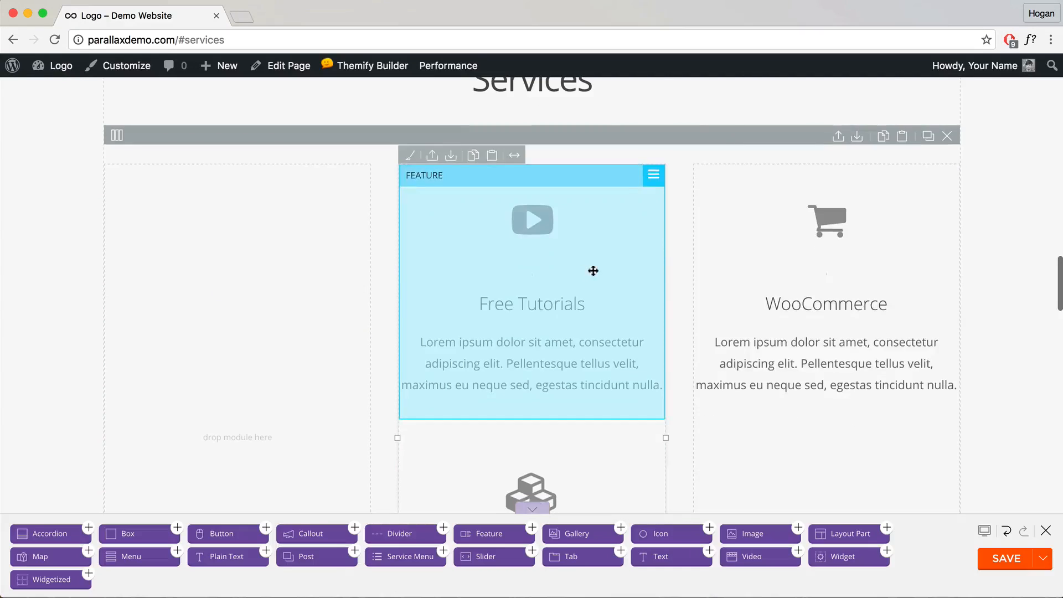
{"action": "scroll", "coordinate": [778, 399], "scroll_direction": "down", "scroll_amount": 2}
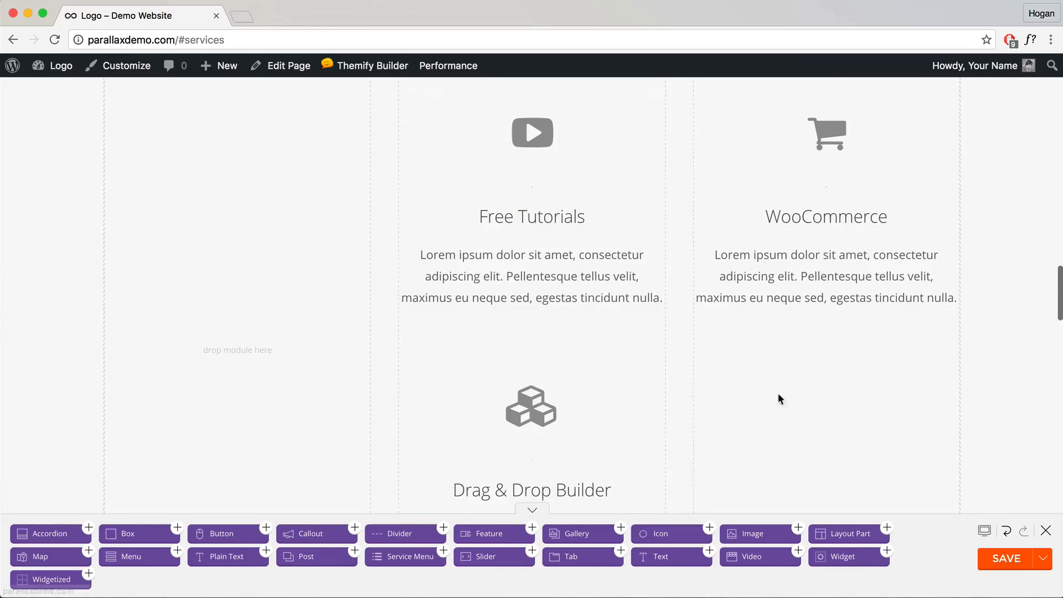
{"action": "left_click", "coordinate": [1007, 533]}
{"action": "left_click", "coordinate": [1045, 560]}
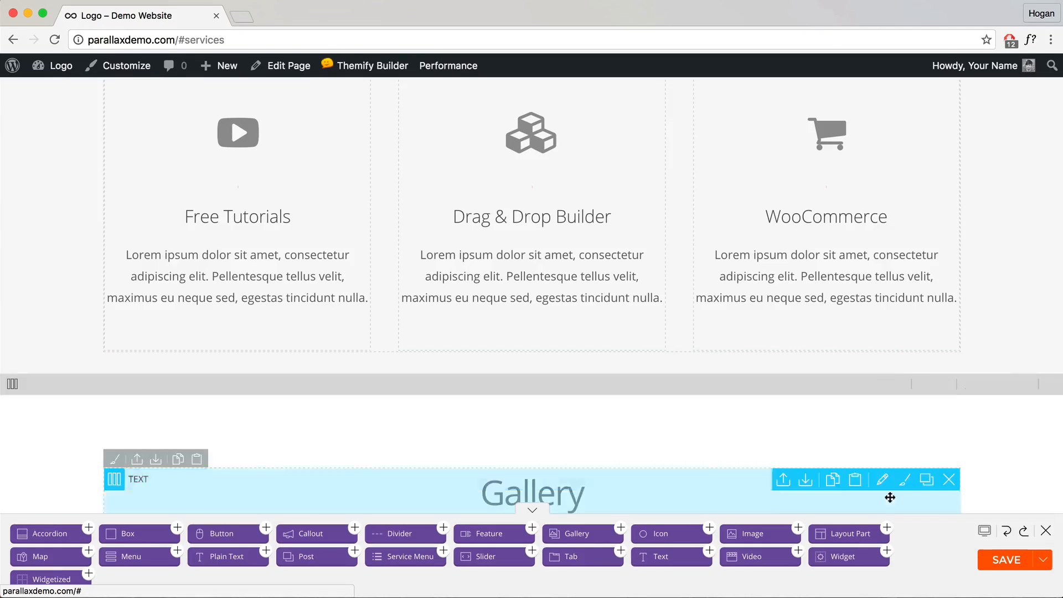
Step: Drag the Gallery row up above the Services section
{"action": "scroll", "coordinate": [760, 421], "scroll_direction": "down", "scroll_amount": 4}
{"action": "scroll", "coordinate": [756, 429], "scroll_direction": "down", "scroll_amount": 1}
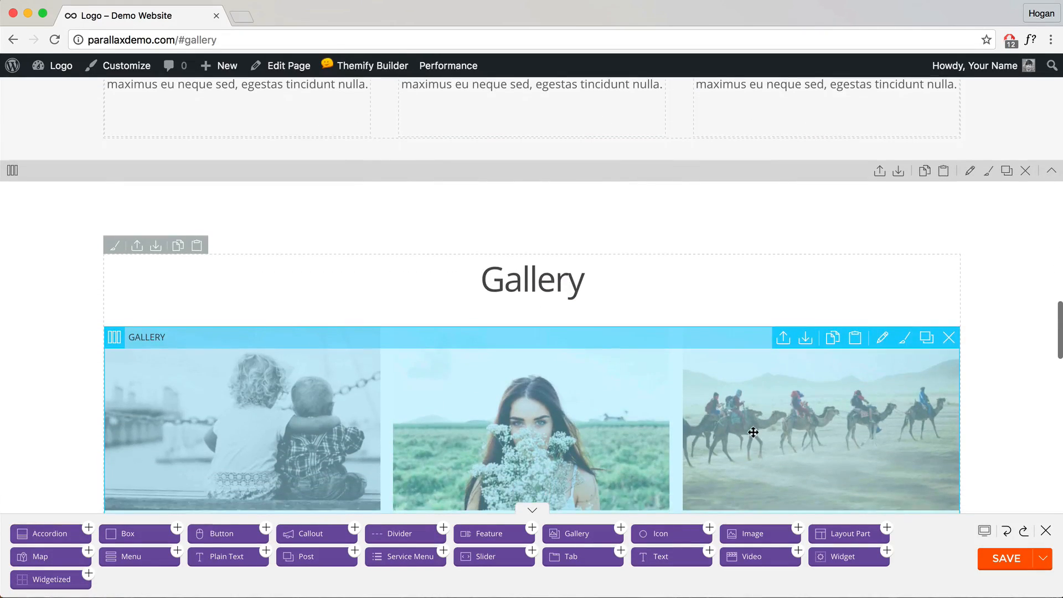
{"action": "scroll", "coordinate": [785, 224], "scroll_direction": "up", "scroll_amount": 6}
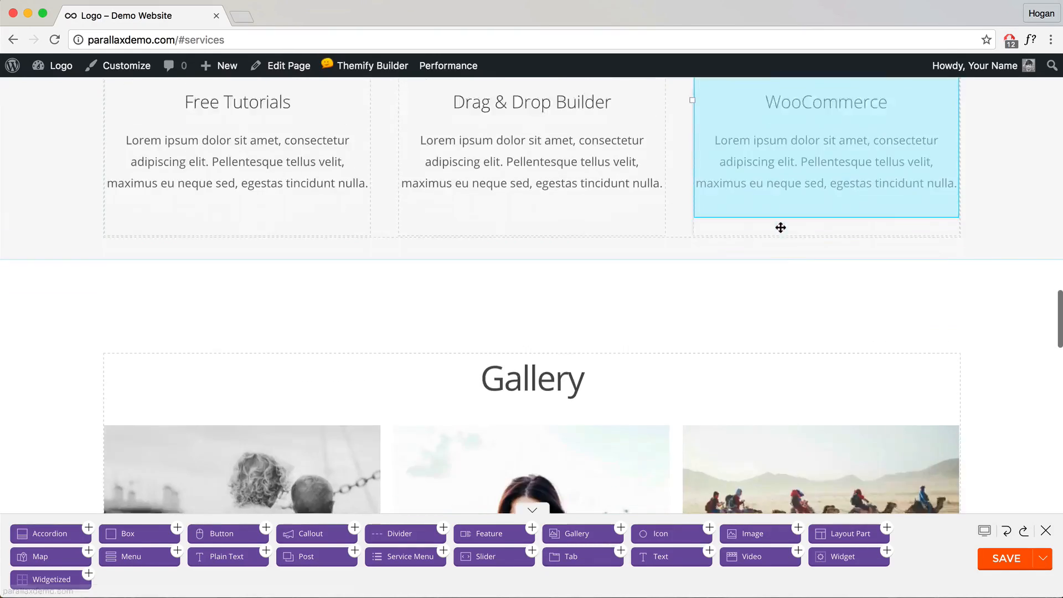
{"action": "scroll", "coordinate": [780, 229], "scroll_direction": "down", "scroll_amount": 3}
{"action": "scroll", "coordinate": [779, 230], "scroll_direction": "up", "scroll_amount": 6}
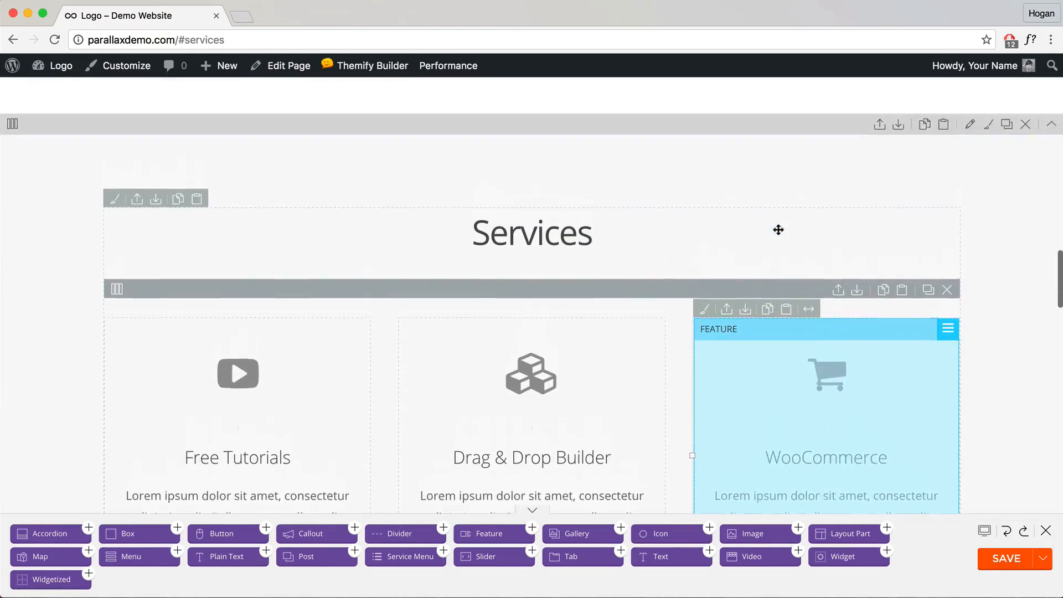
{"action": "scroll", "coordinate": [713, 280], "scroll_direction": "down", "scroll_amount": 8}
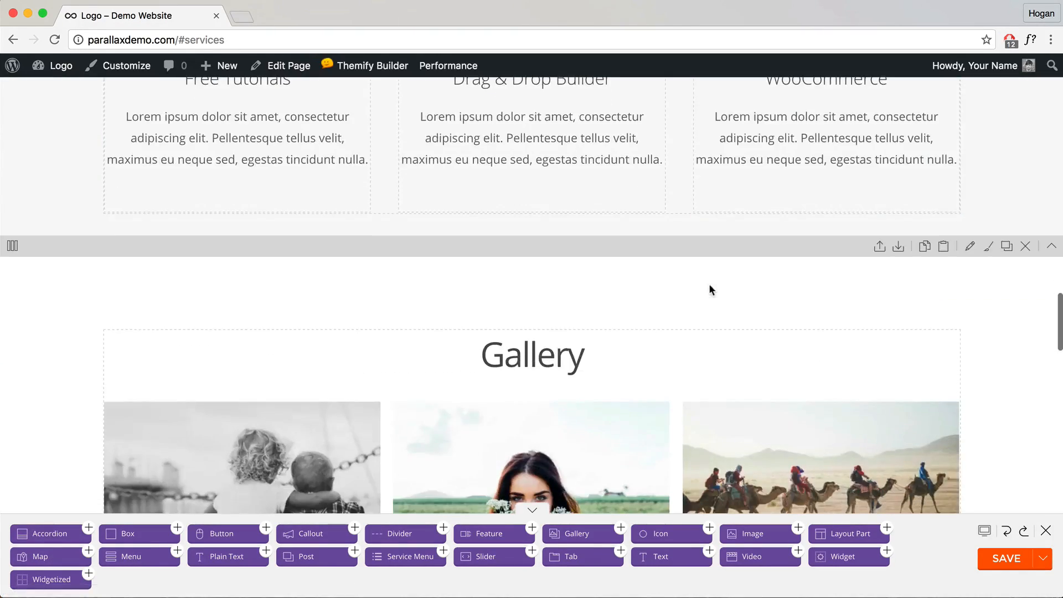
{"action": "left_click_drag", "start_coordinate": [688, 251], "coordinate": [661, 260]}
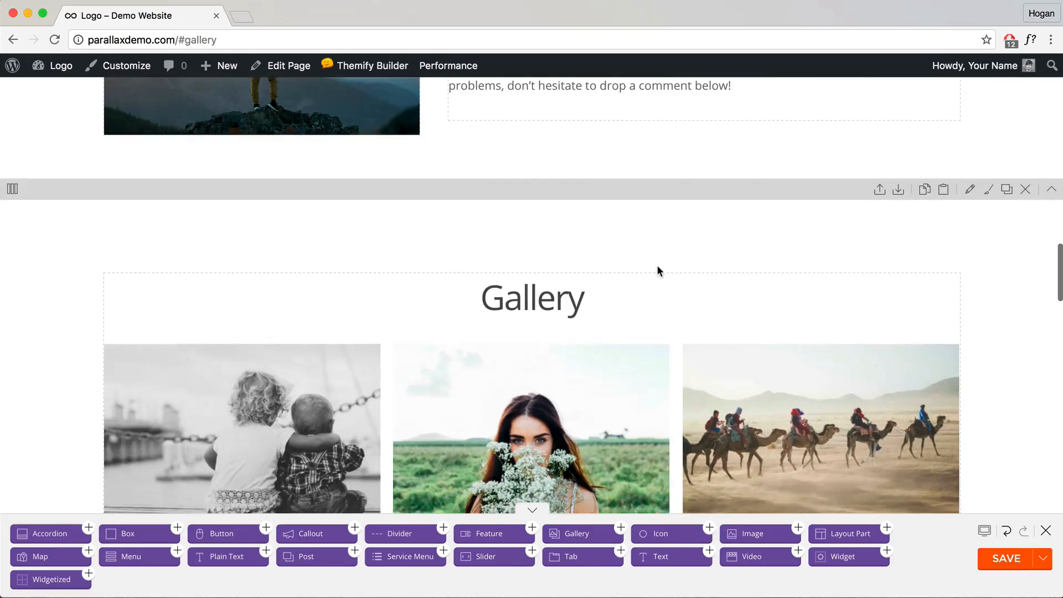
{"action": "scroll", "coordinate": [657, 265], "scroll_direction": "up", "scroll_amount": 5}
{"action": "scroll", "coordinate": [529, 262], "scroll_direction": "down", "scroll_amount": 10}
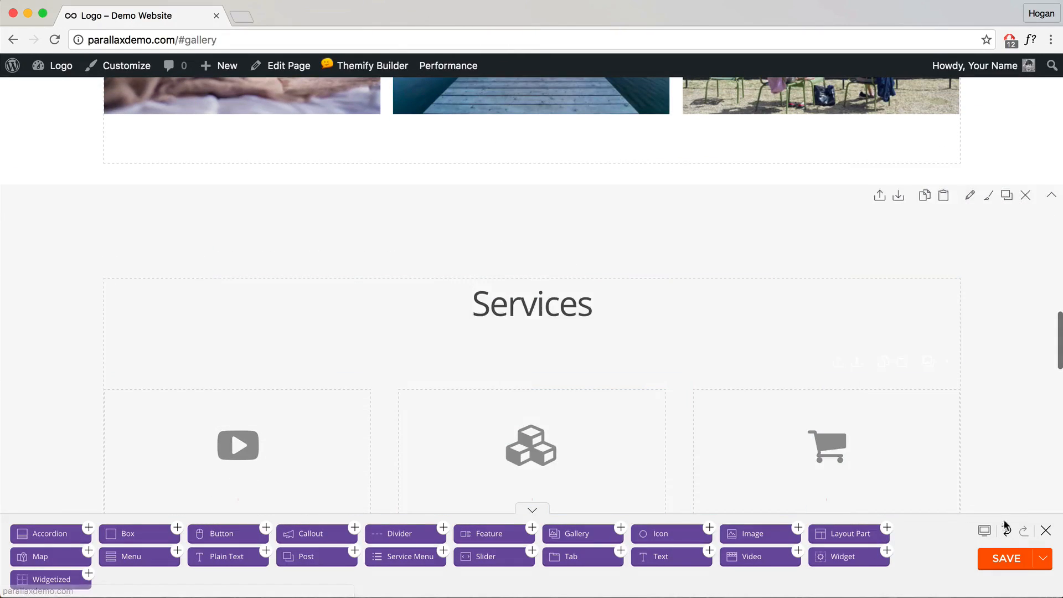
Step: Undo the Gallery row move and save the page layout
{"action": "left_click", "coordinate": [1007, 531]}
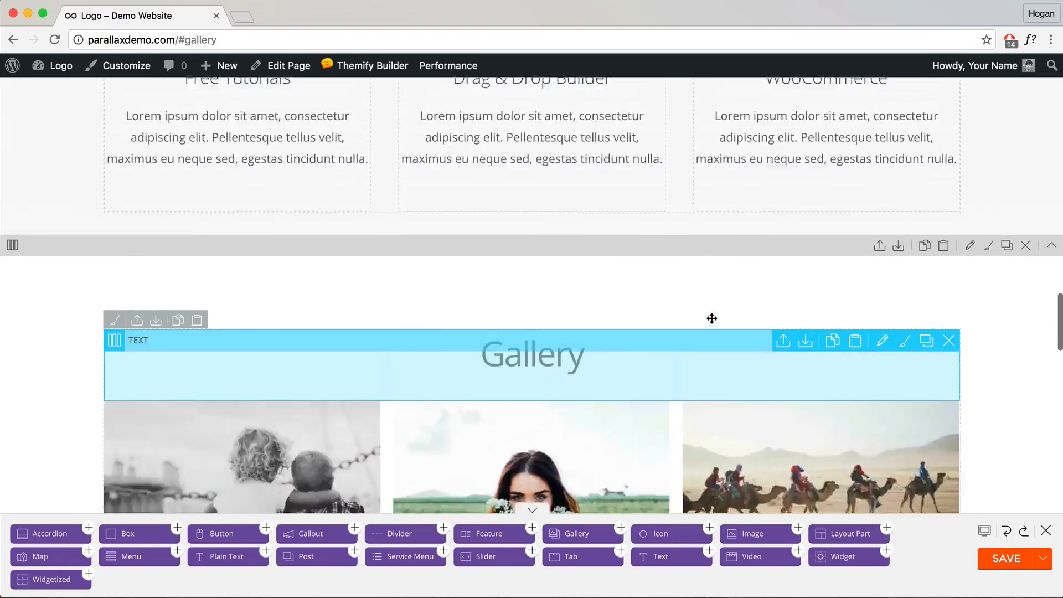
{"action": "scroll", "coordinate": [706, 319], "scroll_direction": "up", "scroll_amount": 1}
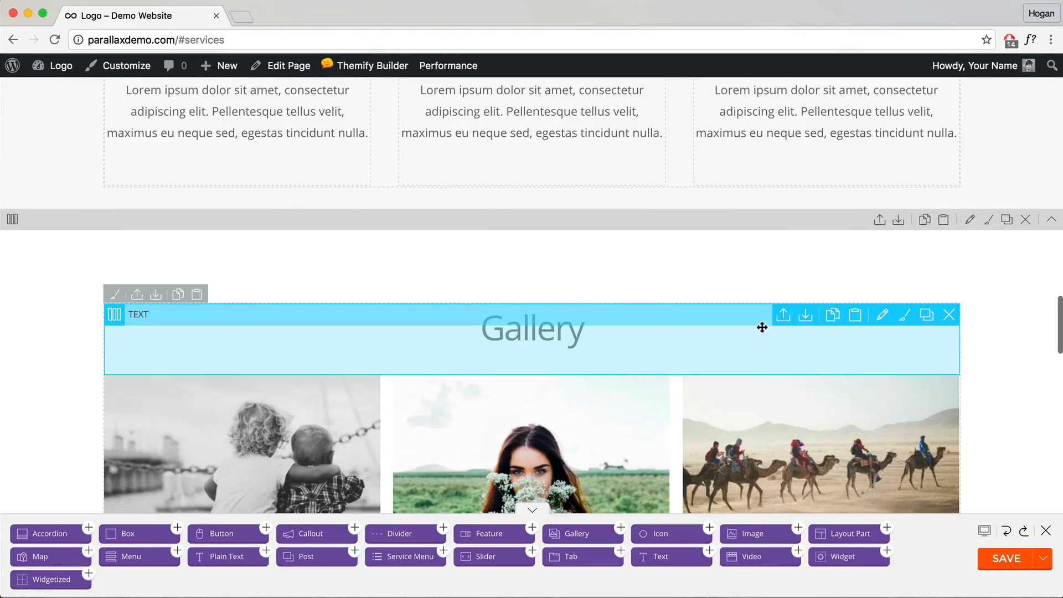
{"action": "scroll", "coordinate": [734, 327], "scroll_direction": "down", "scroll_amount": 2}
{"action": "left_click", "coordinate": [1007, 559]}
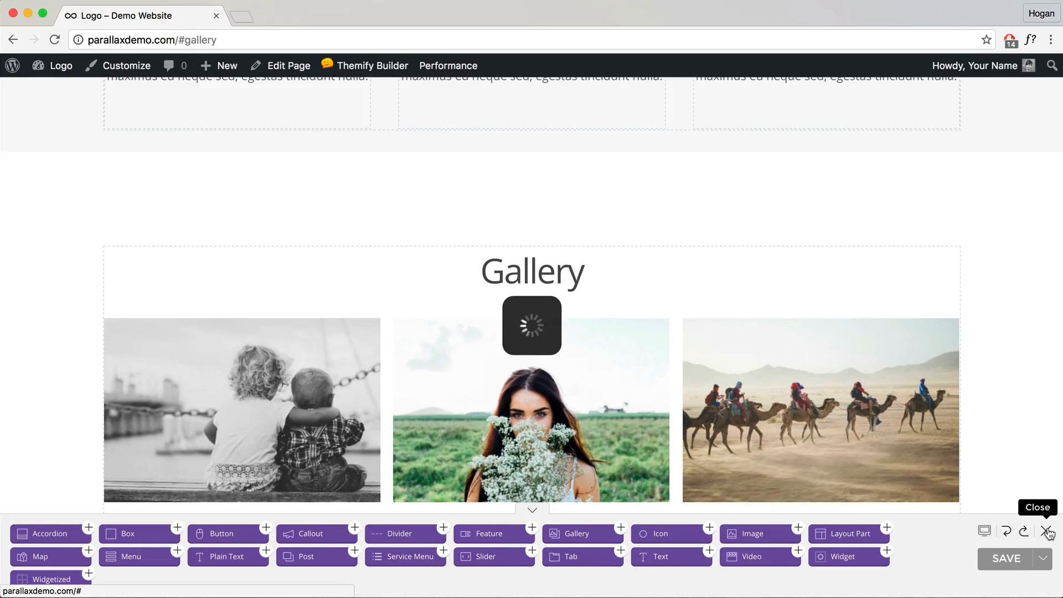
Step: Exit the builder and flip through the gallery photos in the lightbox, starting with the girl photo
{"action": "left_click", "coordinate": [1048, 532]}
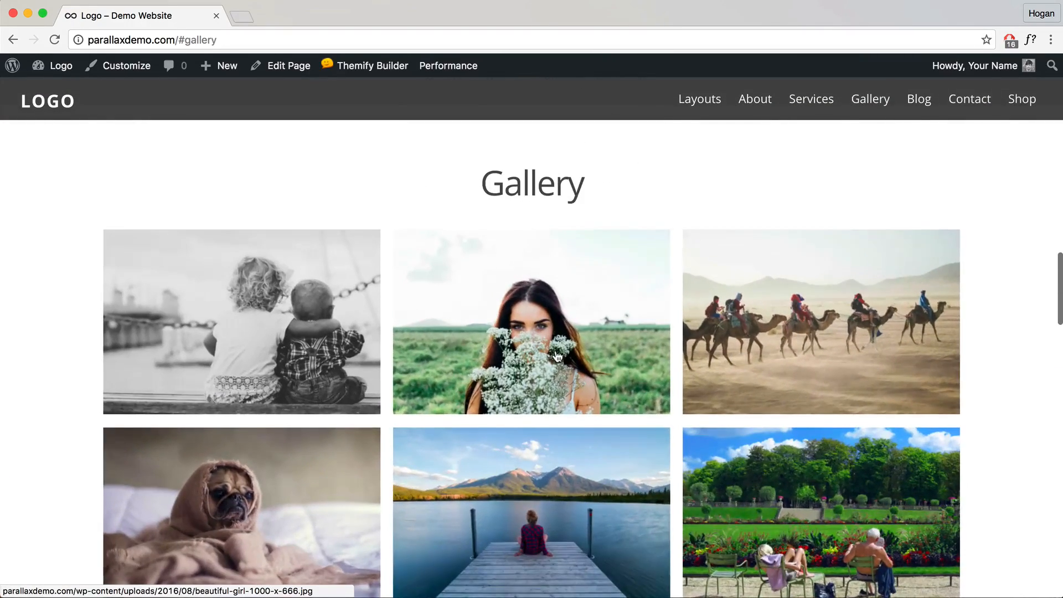
{"action": "left_click", "coordinate": [626, 355]}
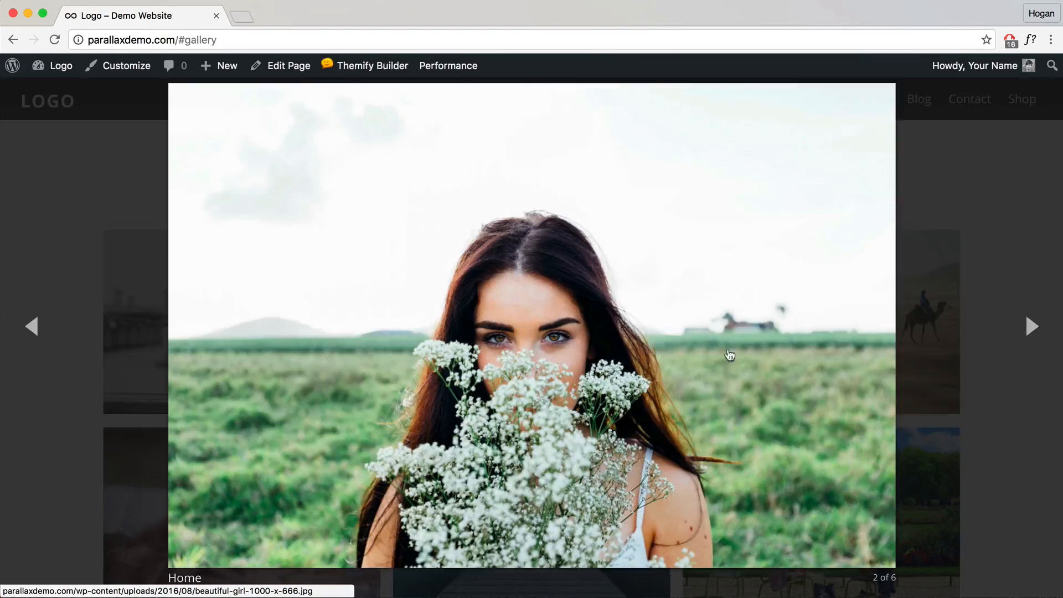
{"action": "left_click", "coordinate": [1023, 338]}
{"action": "left_click", "coordinate": [1031, 328]}
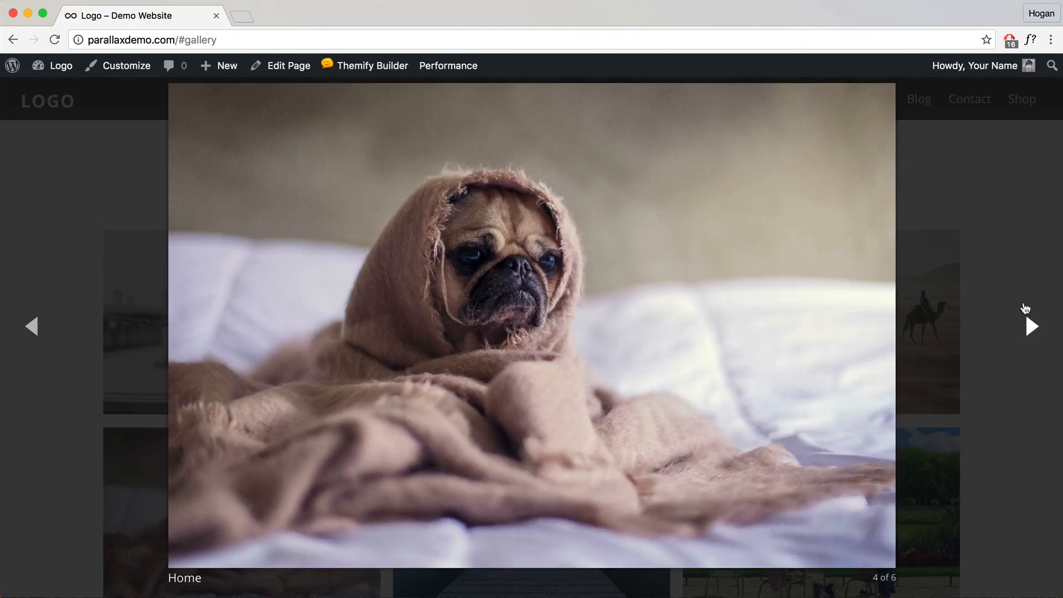
{"action": "left_click", "coordinate": [1026, 308]}
{"action": "left_click", "coordinate": [995, 251]}
Step: Play and pause the Yosemite HD II video, then continue down to the Blog section
{"action": "scroll", "coordinate": [951, 363], "scroll_direction": "down", "scroll_amount": 10}
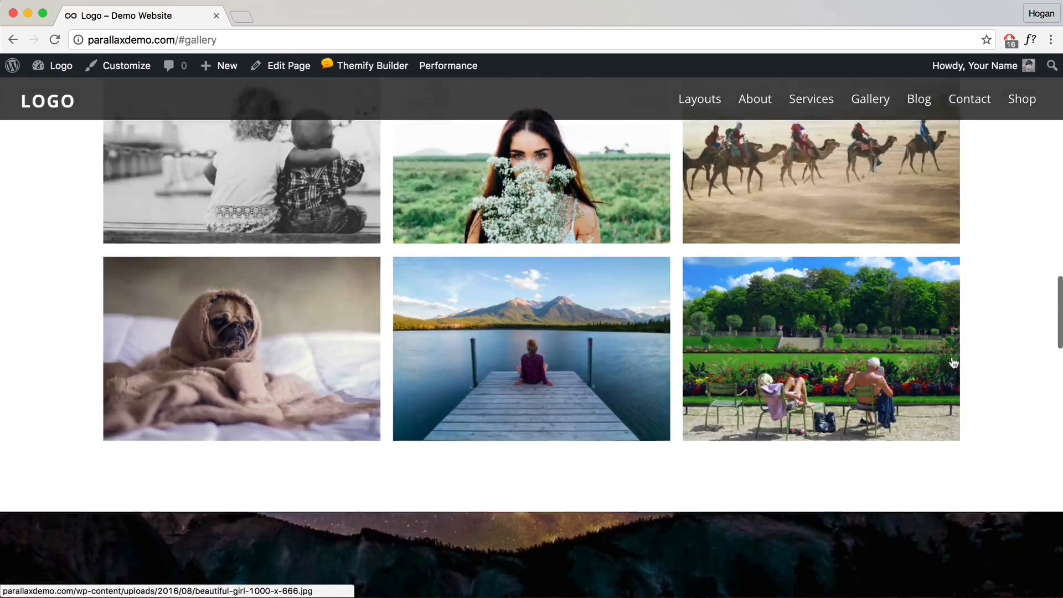
{"action": "scroll", "coordinate": [951, 363], "scroll_direction": "down", "scroll_amount": 5}
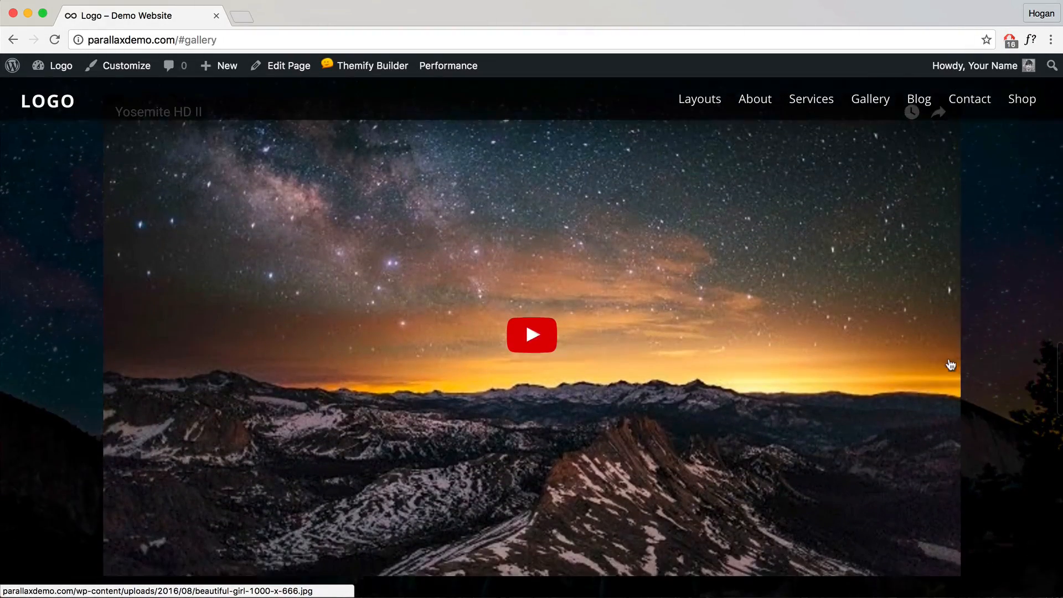
{"action": "left_click", "coordinate": [532, 336]}
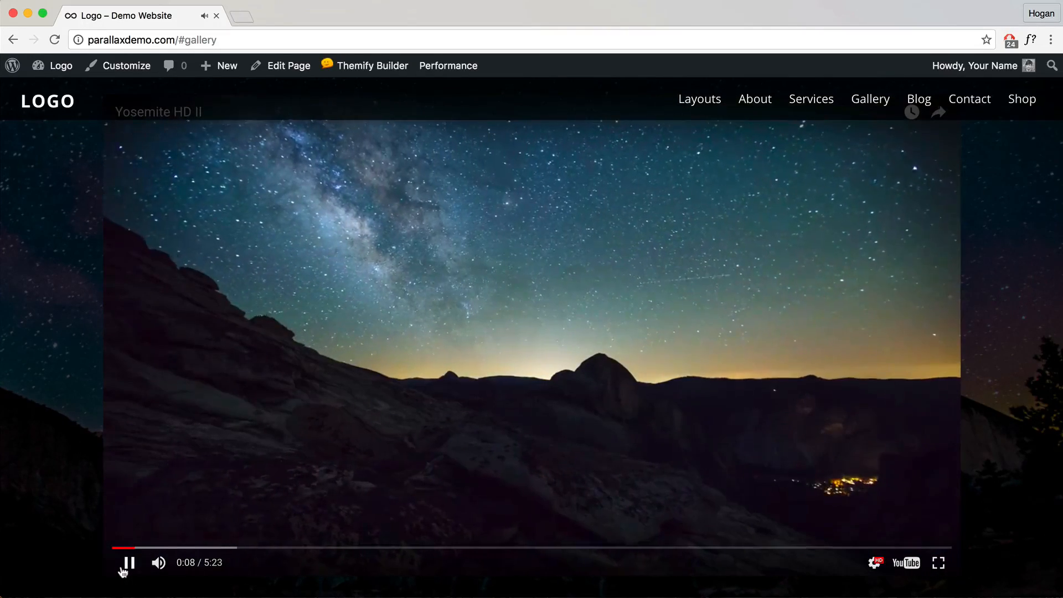
{"action": "left_click", "coordinate": [116, 565]}
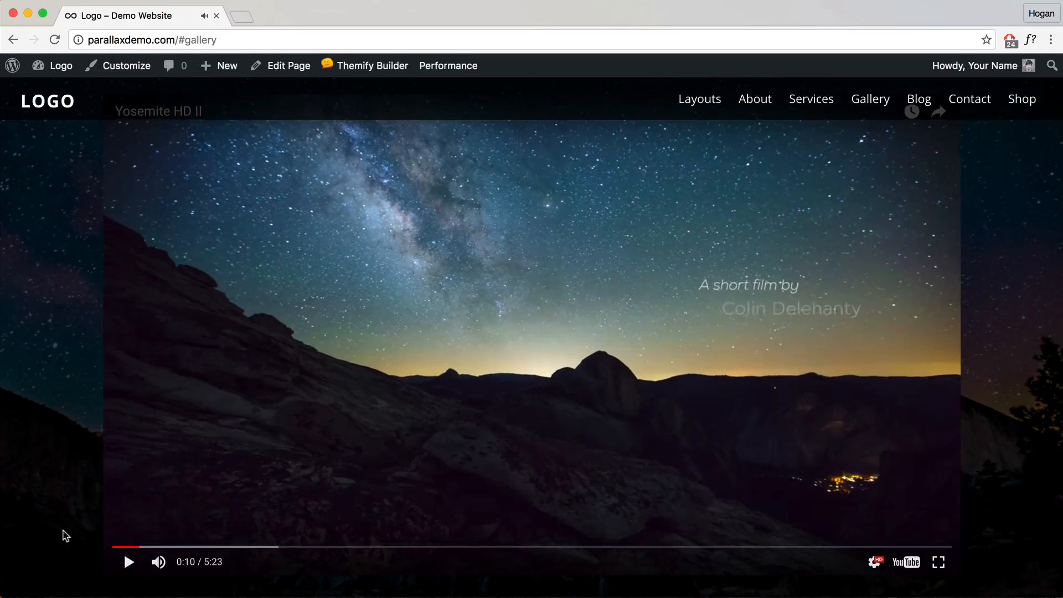
{"action": "scroll", "coordinate": [64, 534], "scroll_direction": "down", "scroll_amount": 6}
{"action": "scroll", "coordinate": [62, 529], "scroll_direction": "down", "scroll_amount": 2}
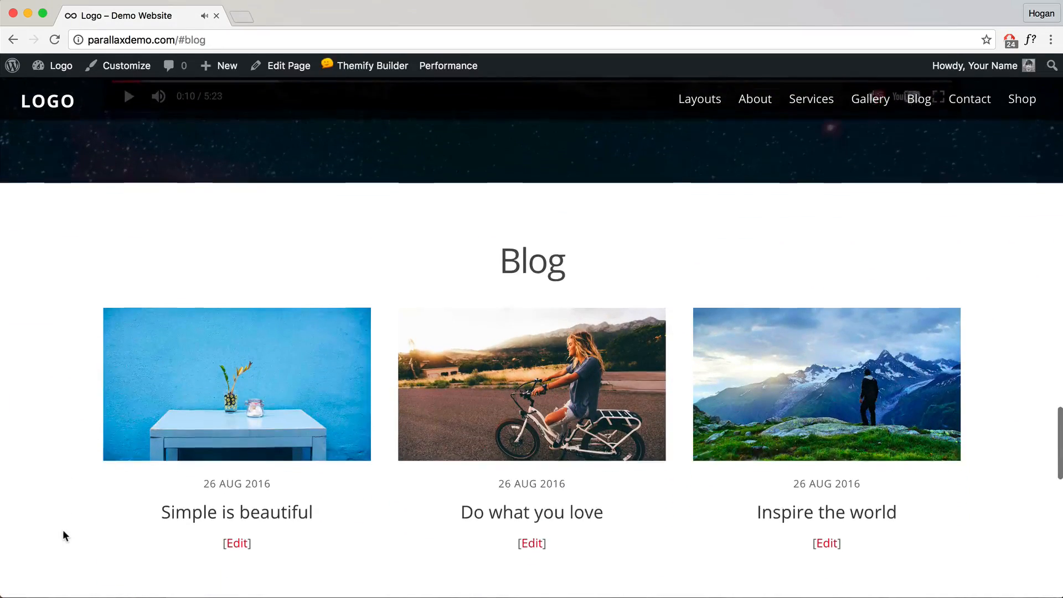
Step: Open the Simple is beautiful blog post in a new tab and scroll through it
{"action": "right_click", "coordinate": [284, 360]}
{"action": "left_click", "coordinate": [296, 325]}
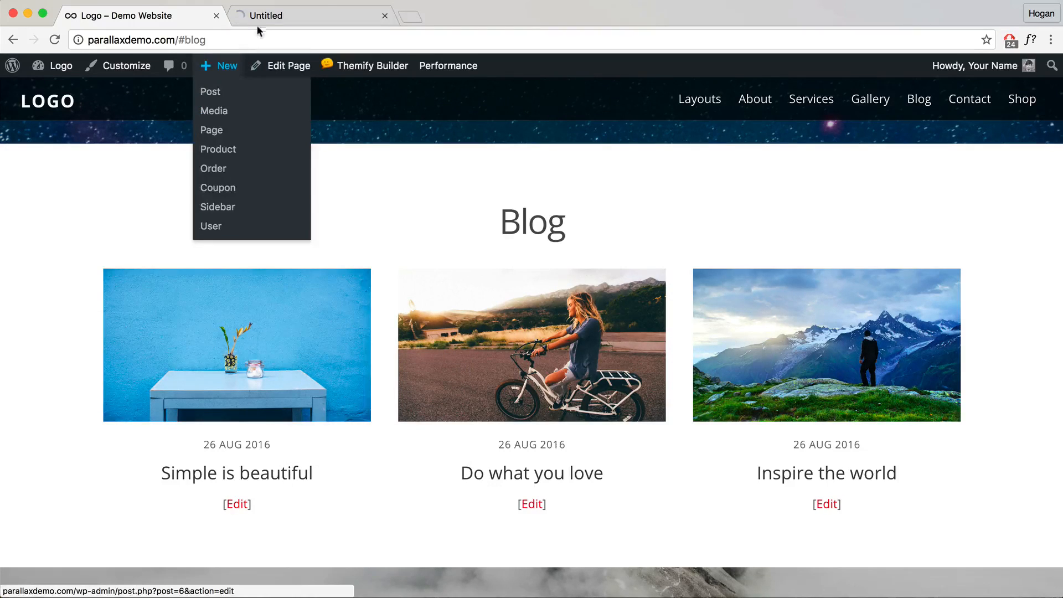
{"action": "left_click", "coordinate": [264, 19]}
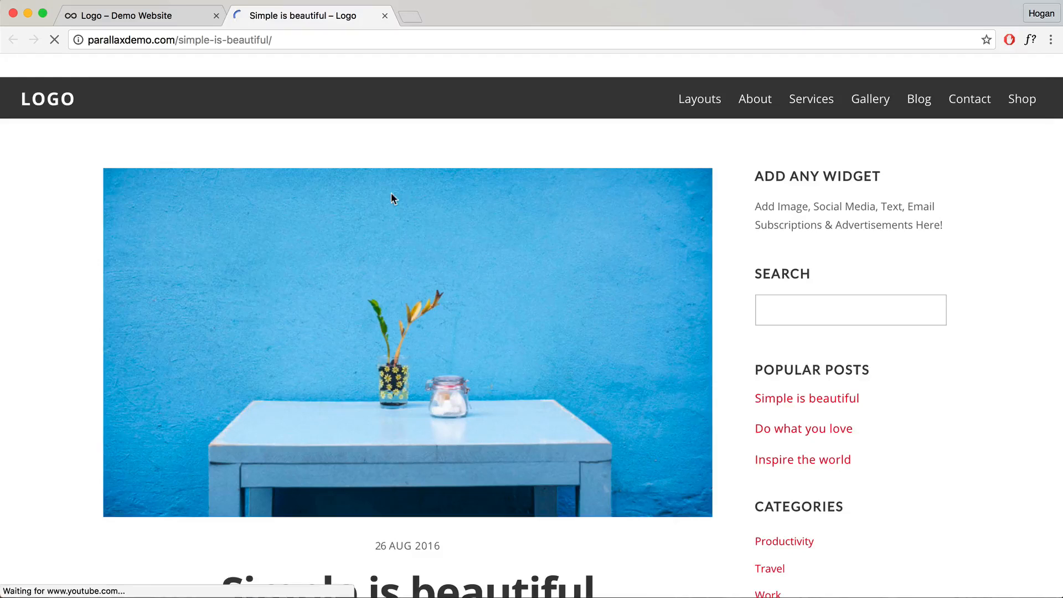
{"action": "scroll", "coordinate": [394, 230], "scroll_direction": "down", "scroll_amount": 4}
{"action": "scroll", "coordinate": [277, 415], "scroll_direction": "down", "scroll_amount": 10}
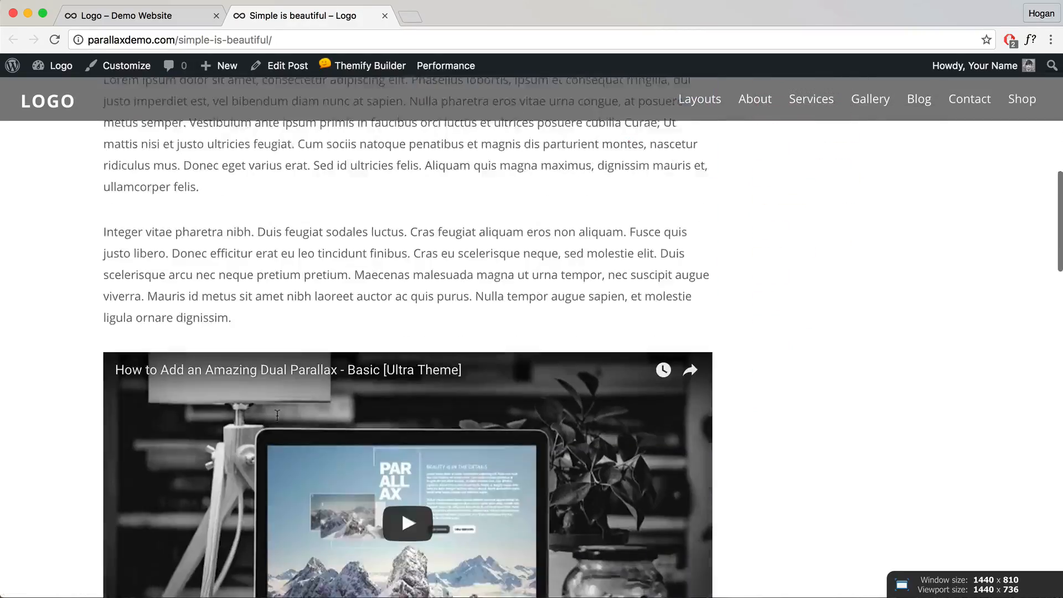
{"action": "scroll", "coordinate": [275, 417], "scroll_direction": "up", "scroll_amount": 15}
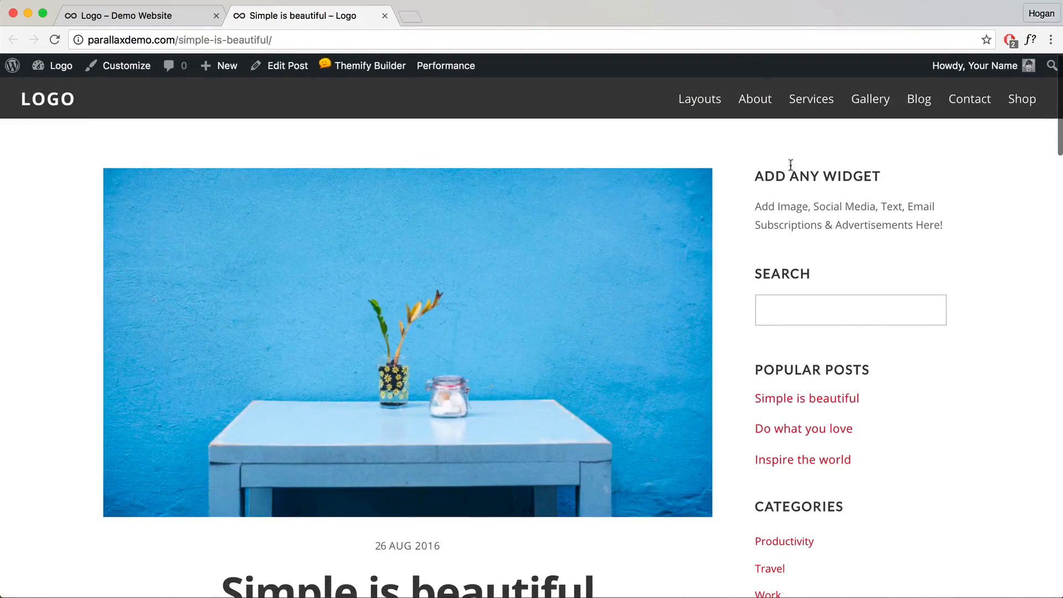
Step: Return to the demo page tab and use the footer up-arrow to jump back to the top
{"action": "left_click", "coordinate": [199, 17]}
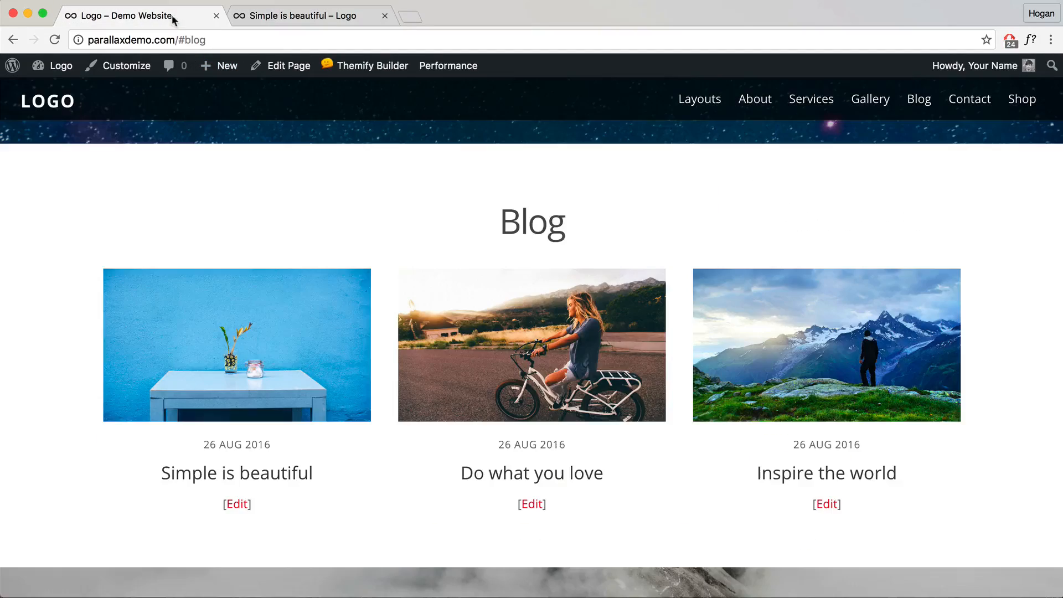
{"action": "scroll", "coordinate": [427, 314], "scroll_direction": "down", "scroll_amount": 8}
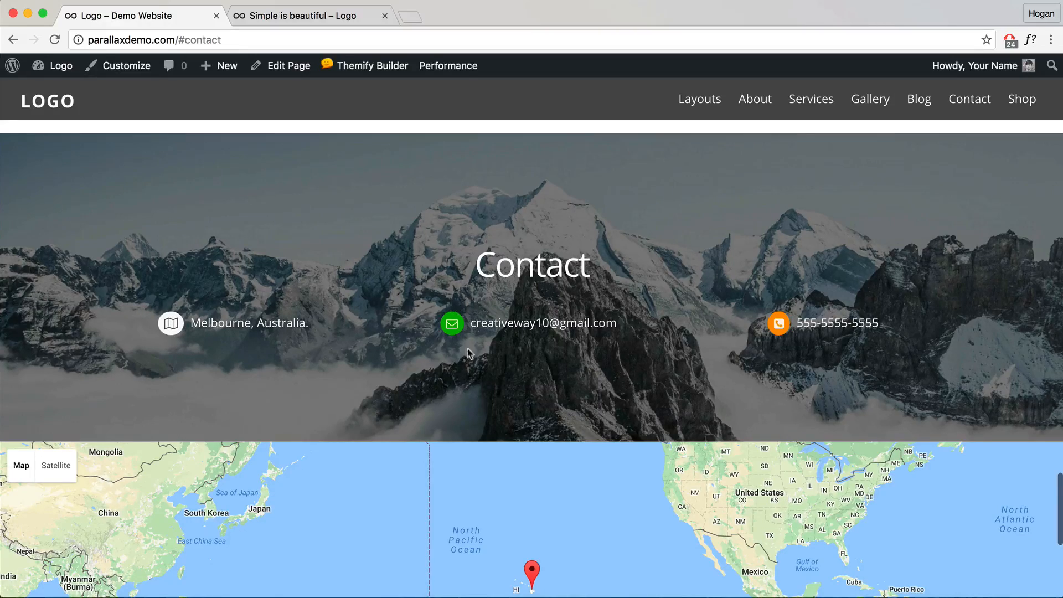
{"action": "scroll", "coordinate": [458, 377], "scroll_direction": "down", "scroll_amount": 2}
{"action": "scroll", "coordinate": [443, 435], "scroll_direction": "down", "scroll_amount": 6}
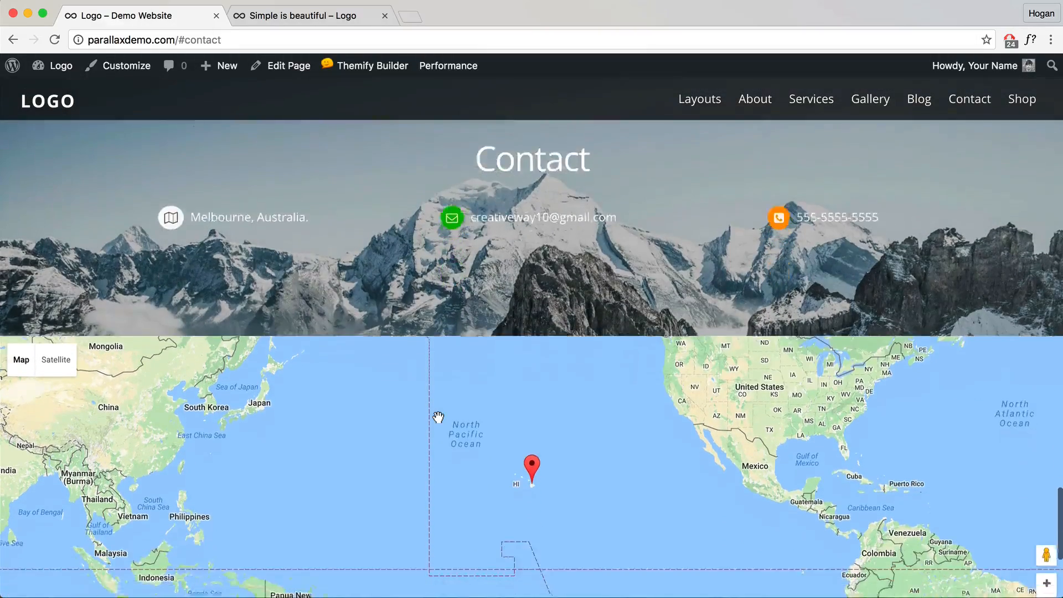
{"action": "scroll", "coordinate": [435, 408], "scroll_direction": "down", "scroll_amount": 5}
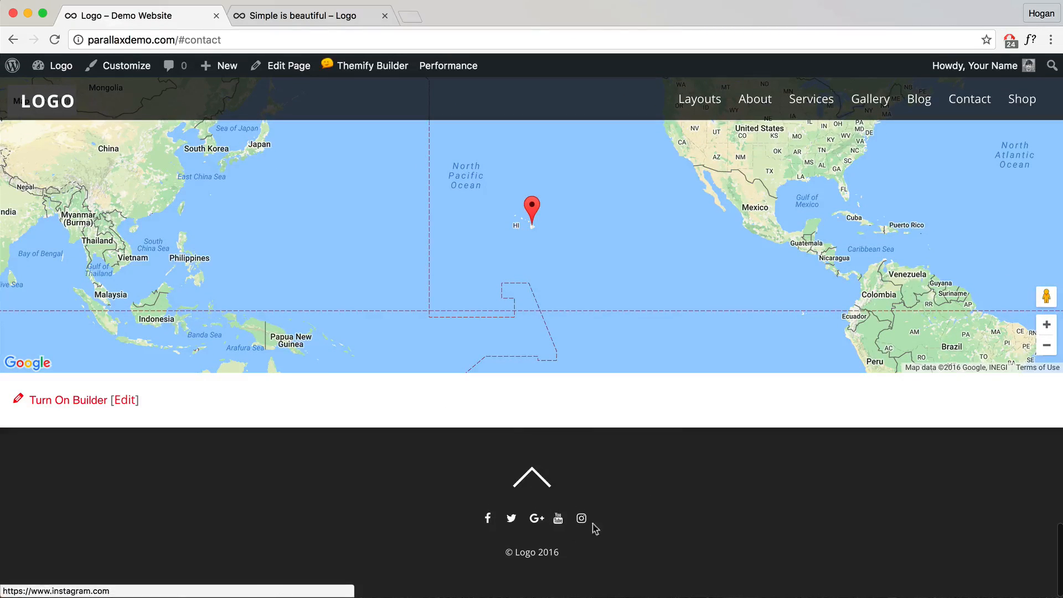
{"action": "left_click", "coordinate": [533, 465]}
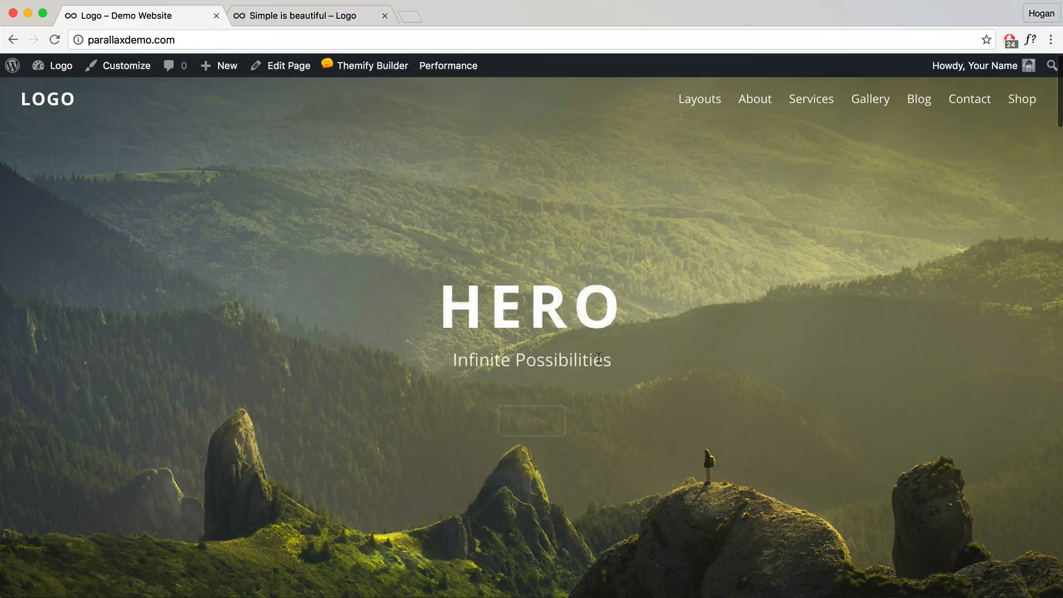
Step: Jump to About, Services and Gallery via the nav, then open Services > Service Page 1
{"action": "scroll", "coordinate": [612, 341], "scroll_direction": "down", "scroll_amount": 3}
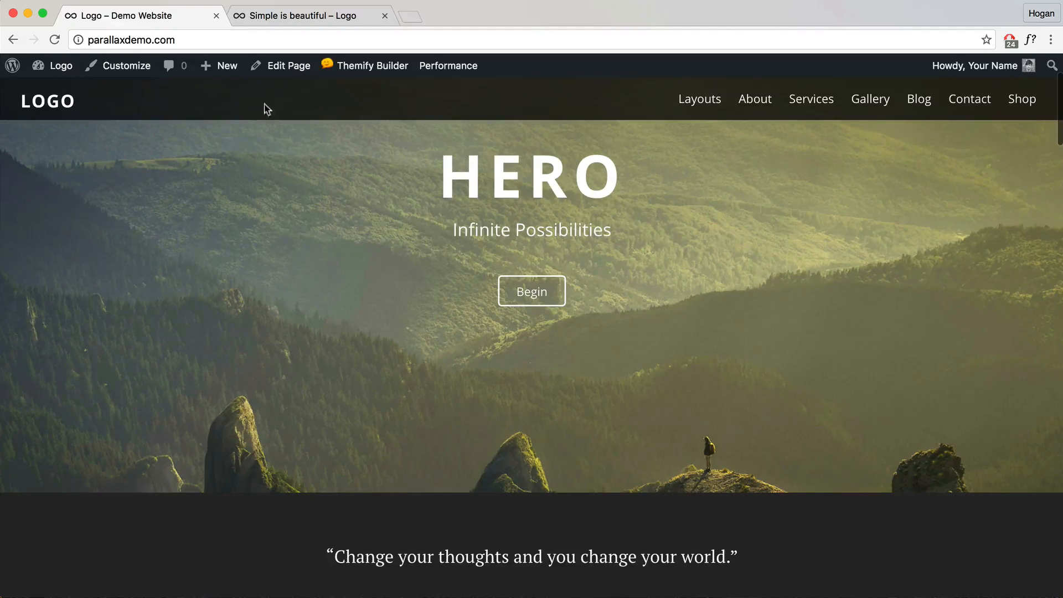
{"action": "scroll", "coordinate": [362, 161], "scroll_direction": "down", "scroll_amount": 2}
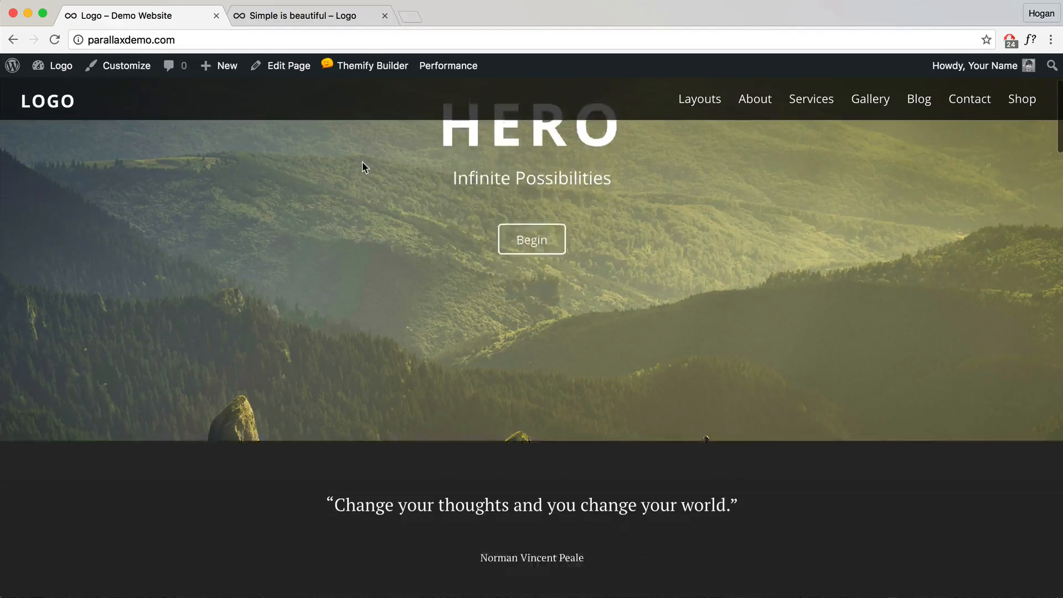
{"action": "scroll", "coordinate": [361, 164], "scroll_direction": "up", "scroll_amount": 3}
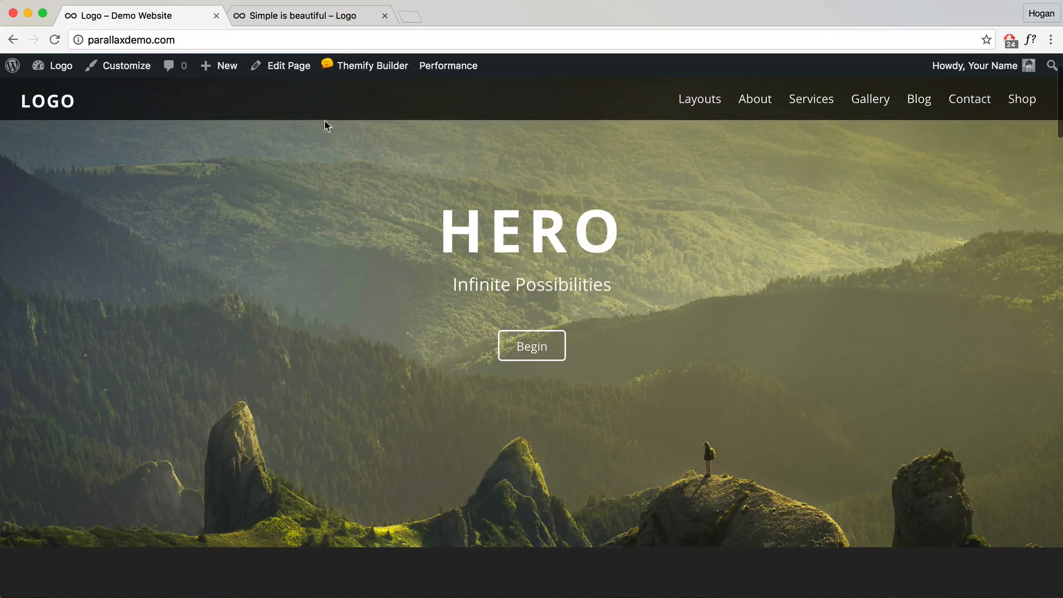
{"action": "mouse_move", "coordinate": [742, 109]}
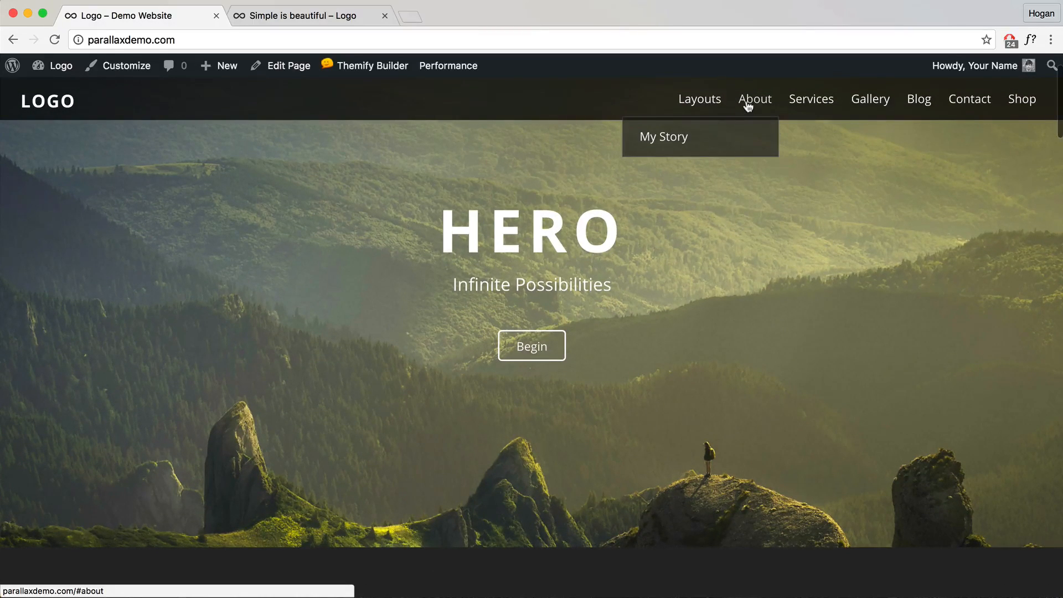
{"action": "left_click", "coordinate": [749, 104]}
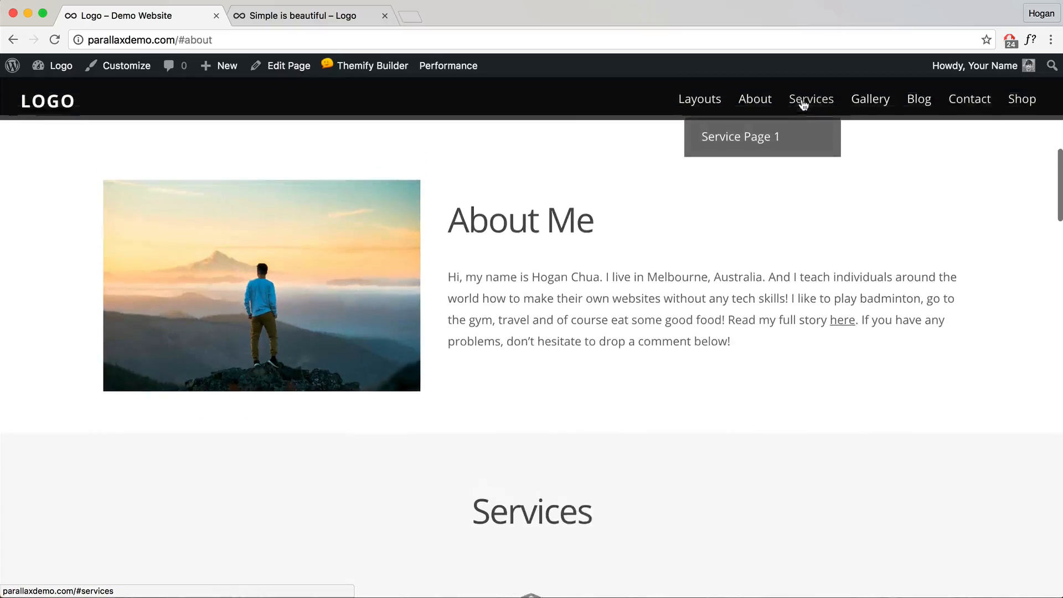
{"action": "left_click", "coordinate": [804, 105]}
{"action": "left_click", "coordinate": [871, 103]}
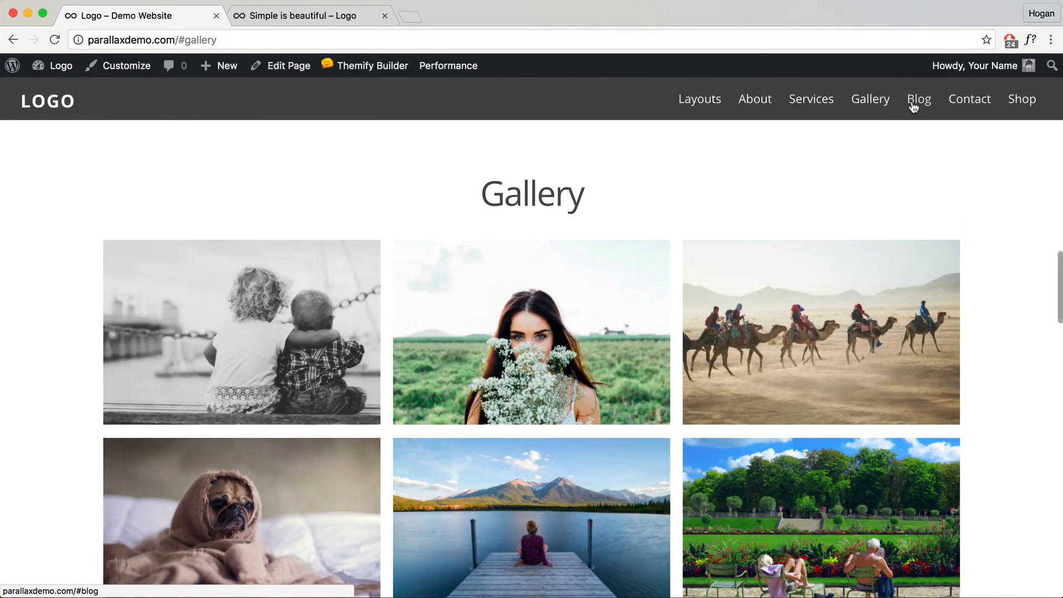
{"action": "mouse_move", "coordinate": [815, 107]}
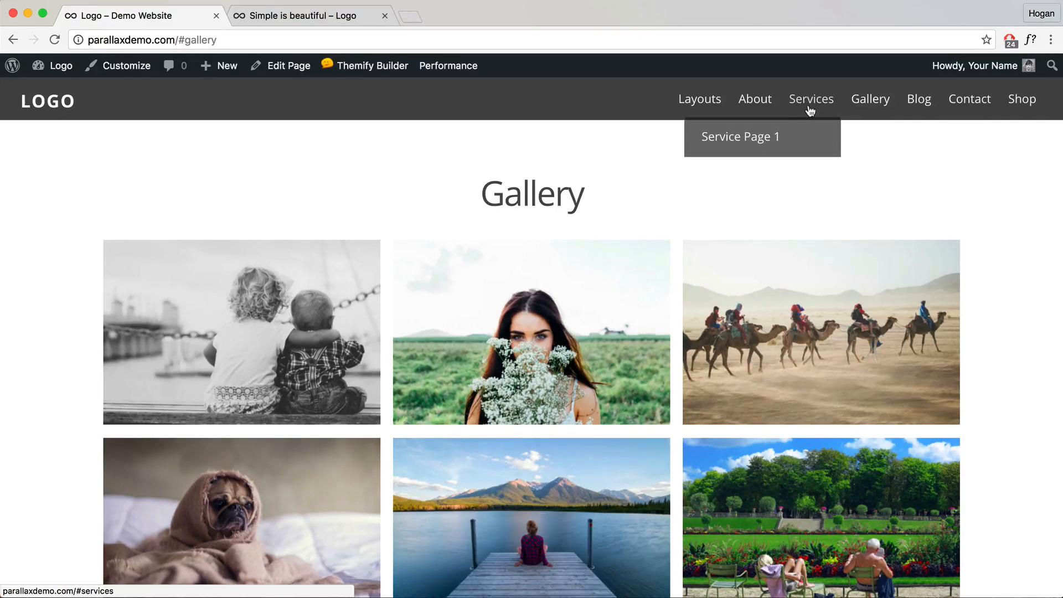
{"action": "left_click", "coordinate": [766, 140]}
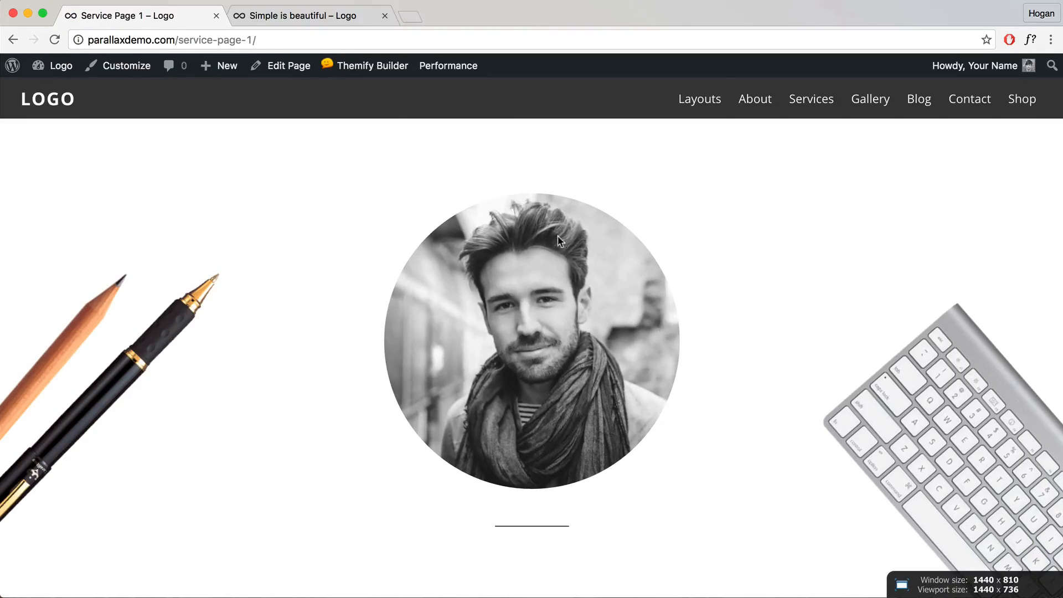
{"action": "scroll", "coordinate": [625, 363], "scroll_direction": "down", "scroll_amount": 3}
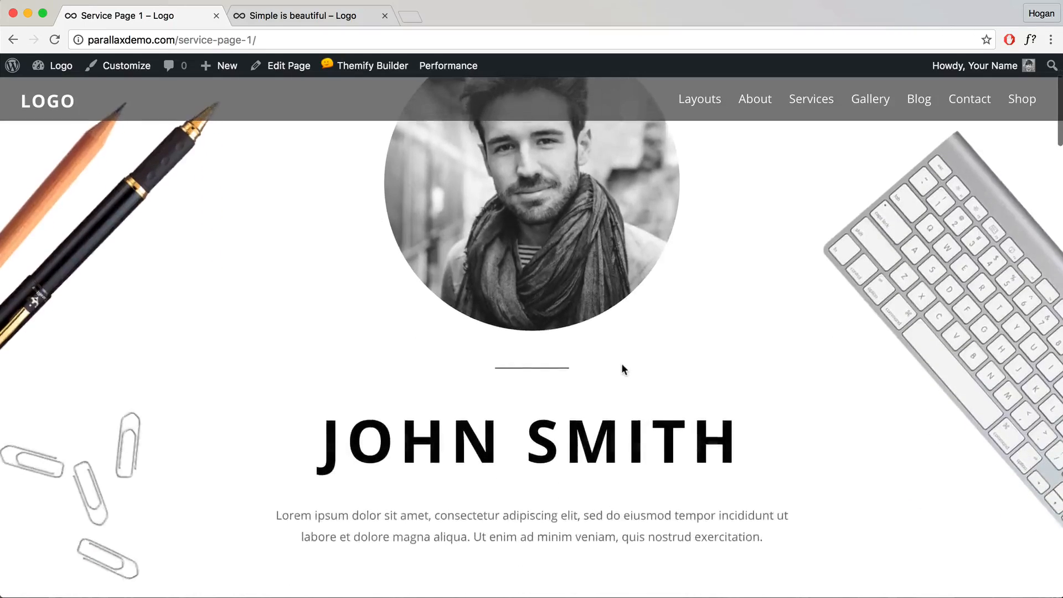
{"action": "scroll", "coordinate": [623, 366], "scroll_direction": "down", "scroll_amount": 5}
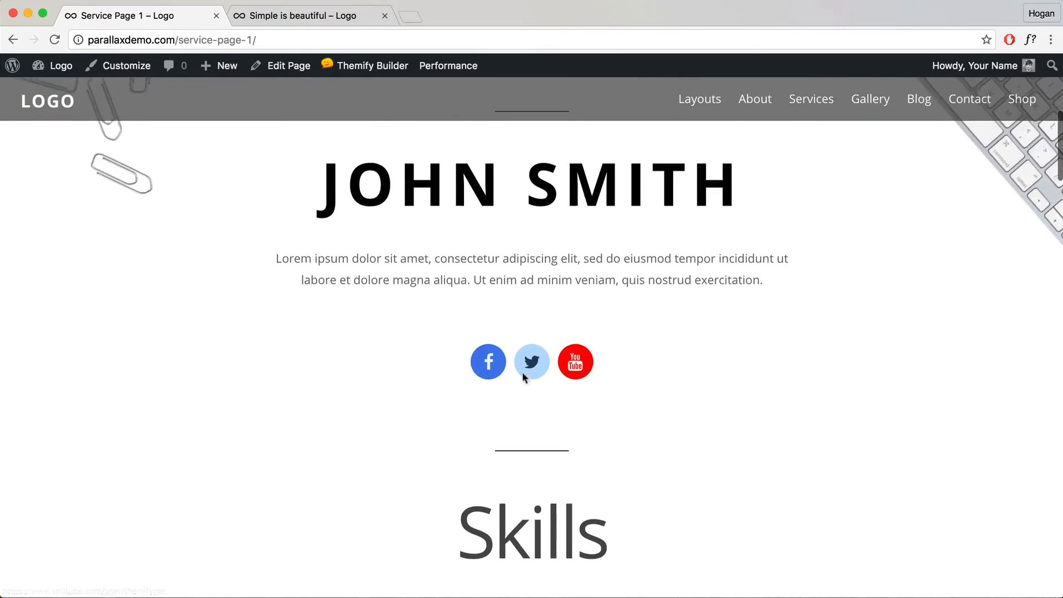
{"action": "scroll", "coordinate": [430, 326], "scroll_direction": "down", "scroll_amount": 7}
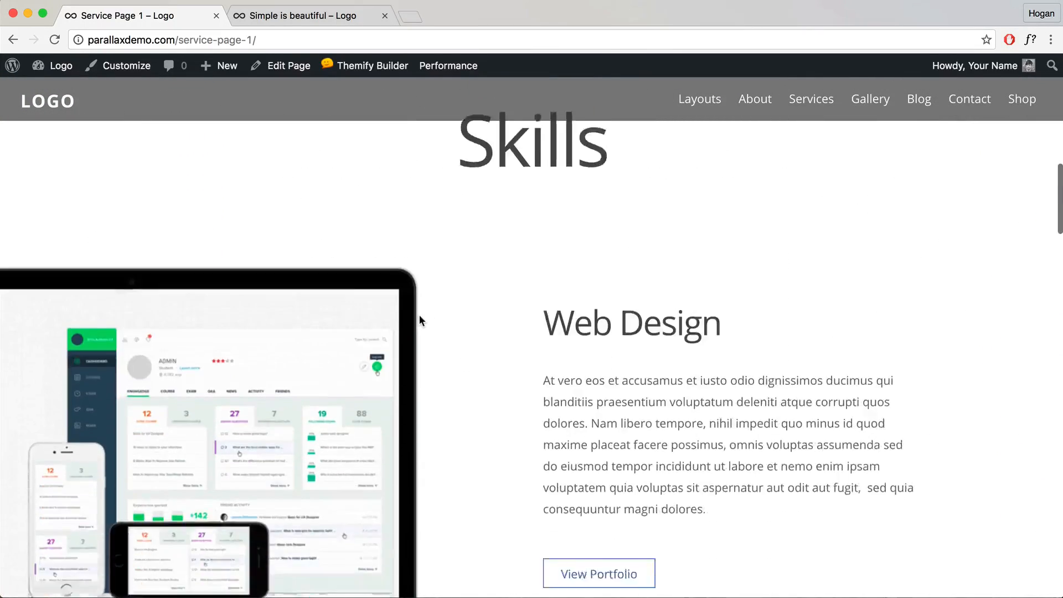
{"action": "scroll", "coordinate": [420, 321], "scroll_direction": "down", "scroll_amount": 2}
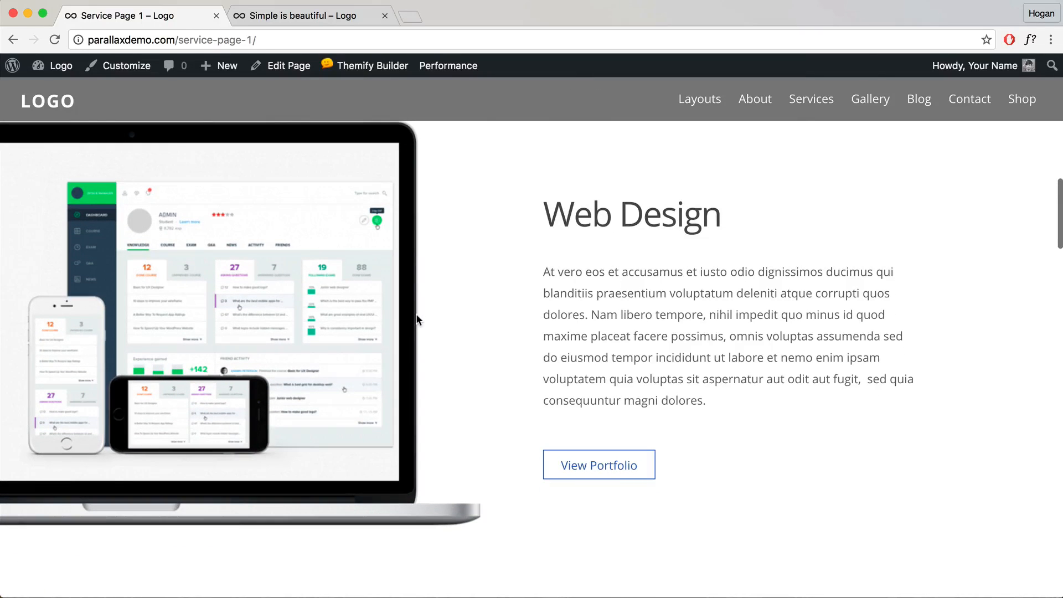
{"action": "scroll", "coordinate": [416, 318], "scroll_direction": "down", "scroll_amount": 2}
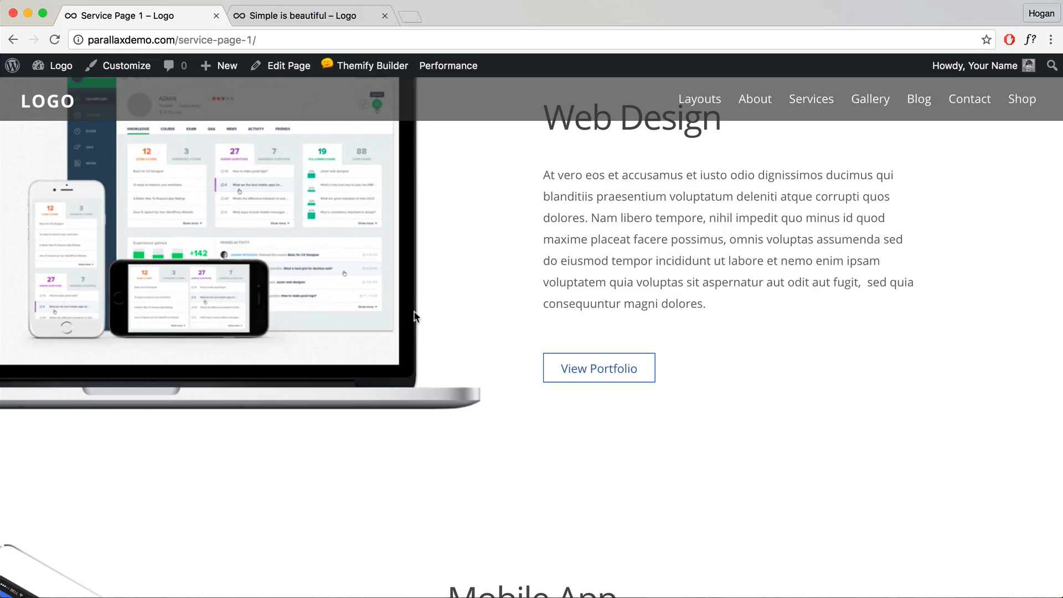
{"action": "scroll", "coordinate": [416, 317], "scroll_direction": "down", "scroll_amount": 1}
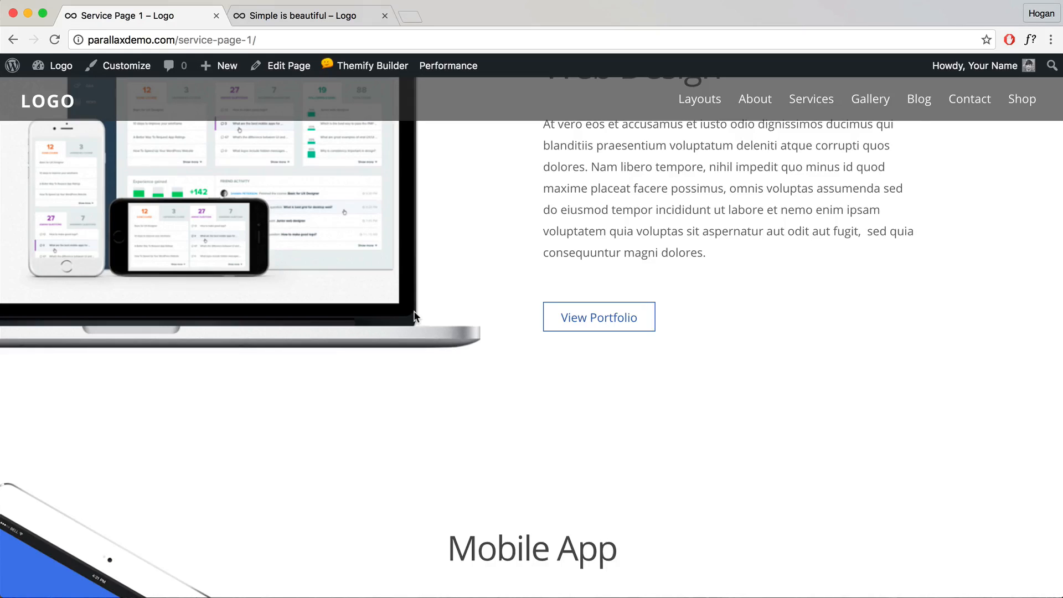
{"action": "scroll", "coordinate": [416, 316], "scroll_direction": "down", "scroll_amount": 2}
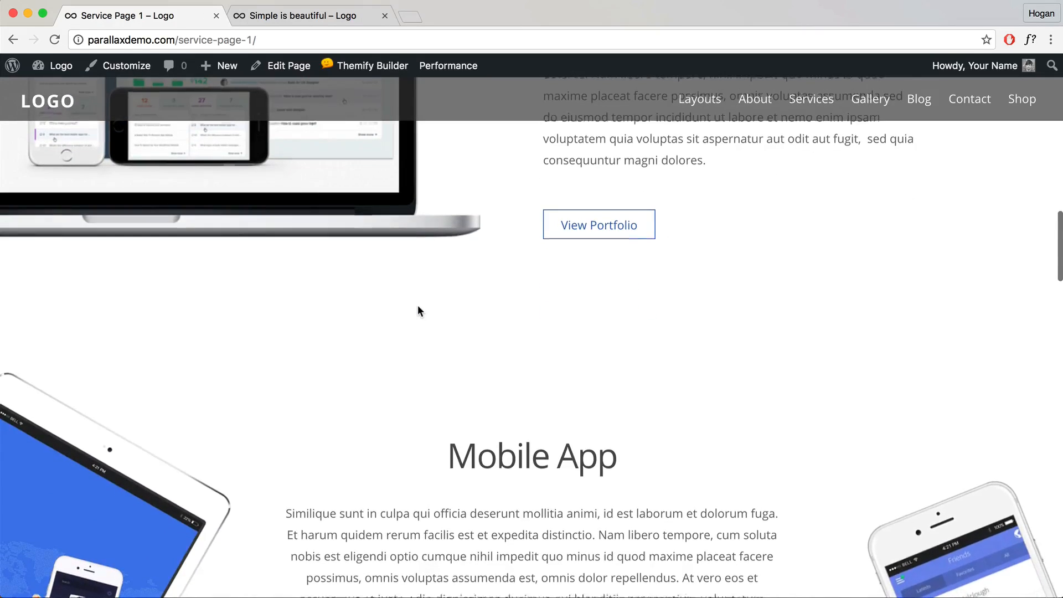
{"action": "scroll", "coordinate": [418, 309], "scroll_direction": "up", "scroll_amount": 10}
{"action": "scroll", "coordinate": [418, 311], "scroll_direction": "up", "scroll_amount": 10}
{"action": "mouse_move", "coordinate": [705, 105]}
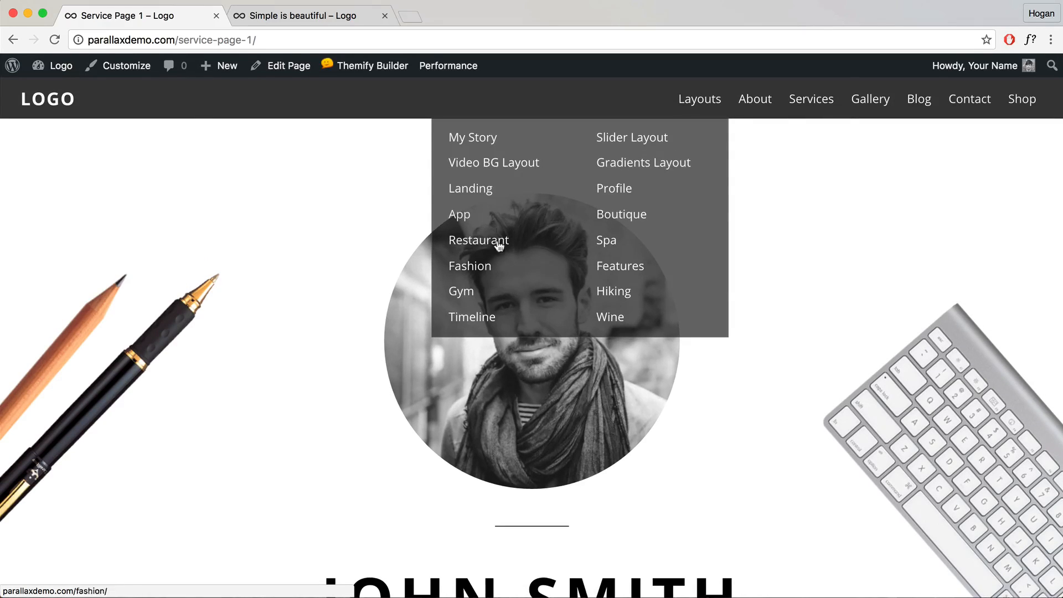
{"action": "left_click_drag", "start_coordinate": [177, 40], "coordinate": [88, 40]}
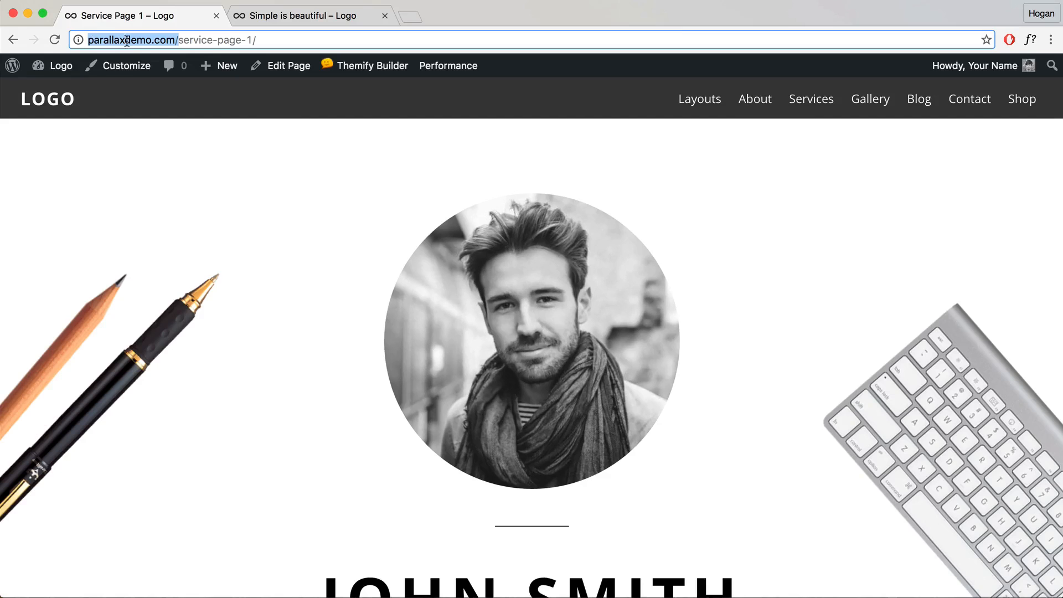
Step: Go home via LOGO, view the Shop's Album (Original) product, return home, and narrow the window
{"action": "left_click", "coordinate": [35, 106]}
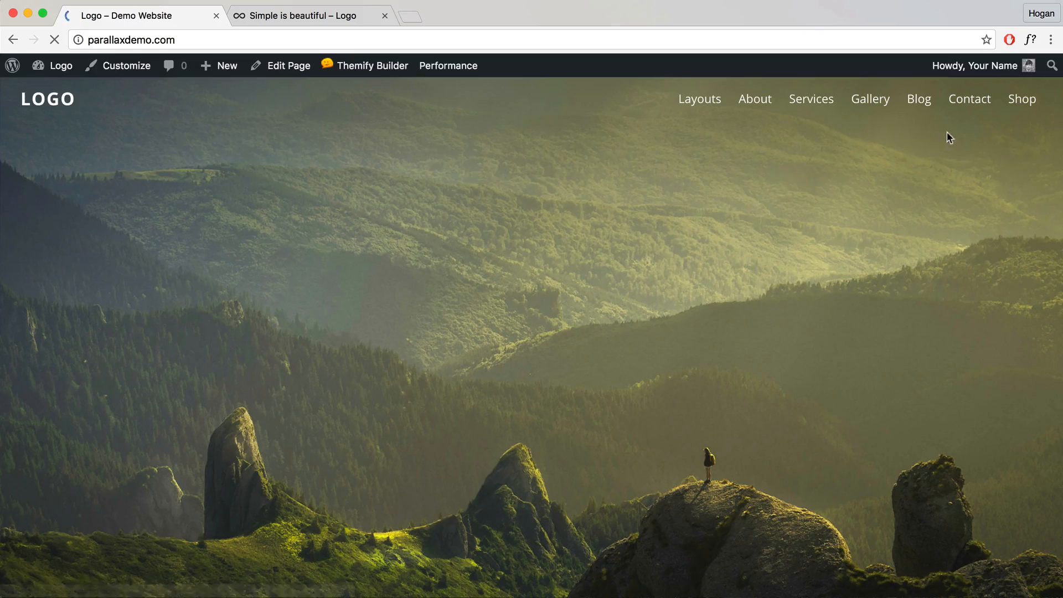
{"action": "mouse_move", "coordinate": [1028, 106]}
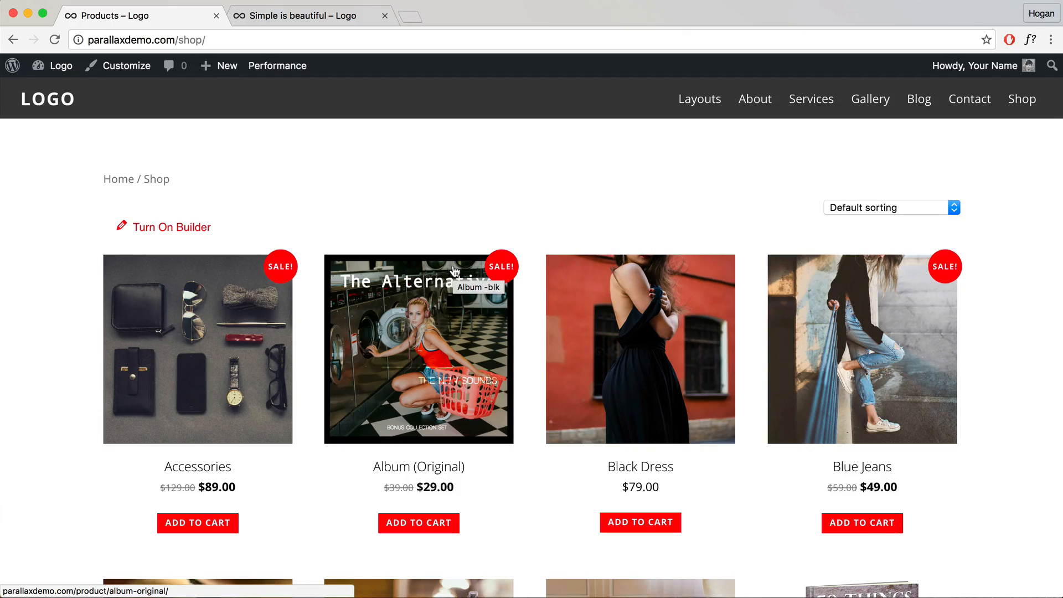
{"action": "left_click", "coordinate": [439, 324]}
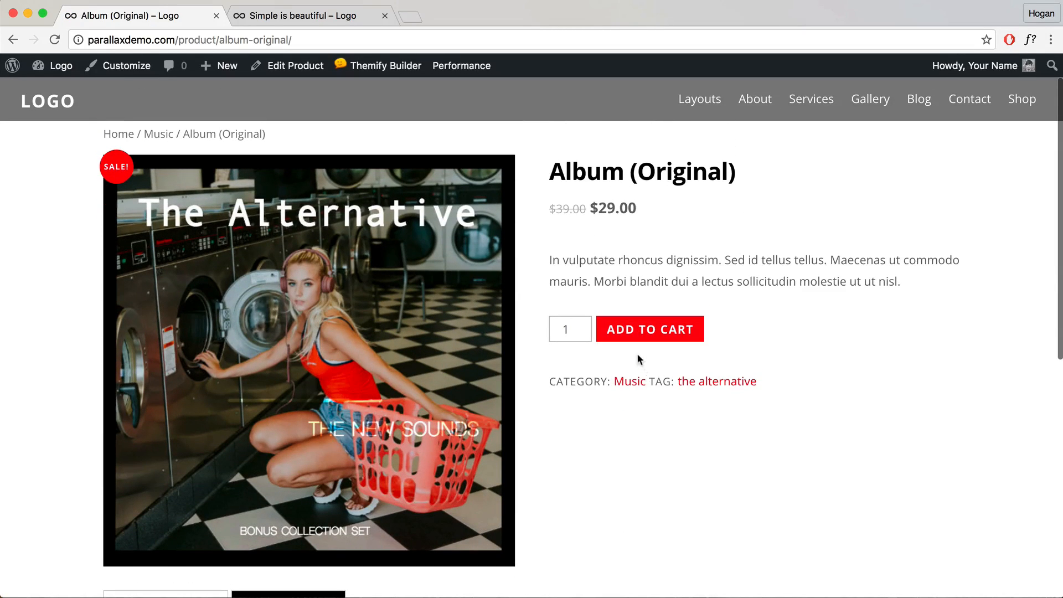
{"action": "left_click", "coordinate": [49, 109]}
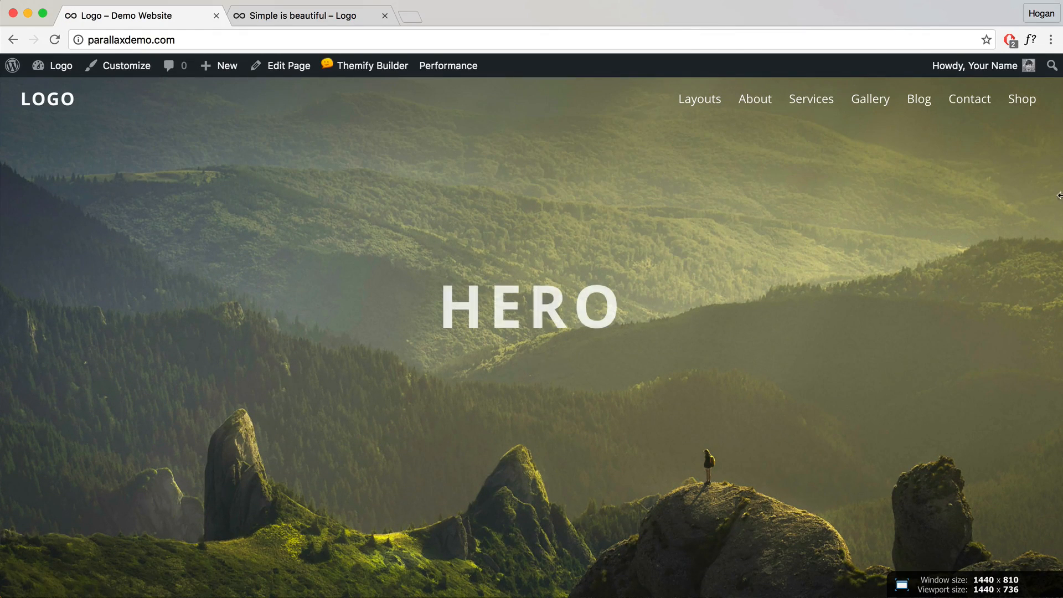
{"action": "left_click_drag", "start_coordinate": [1061, 194], "coordinate": [296, 272]}
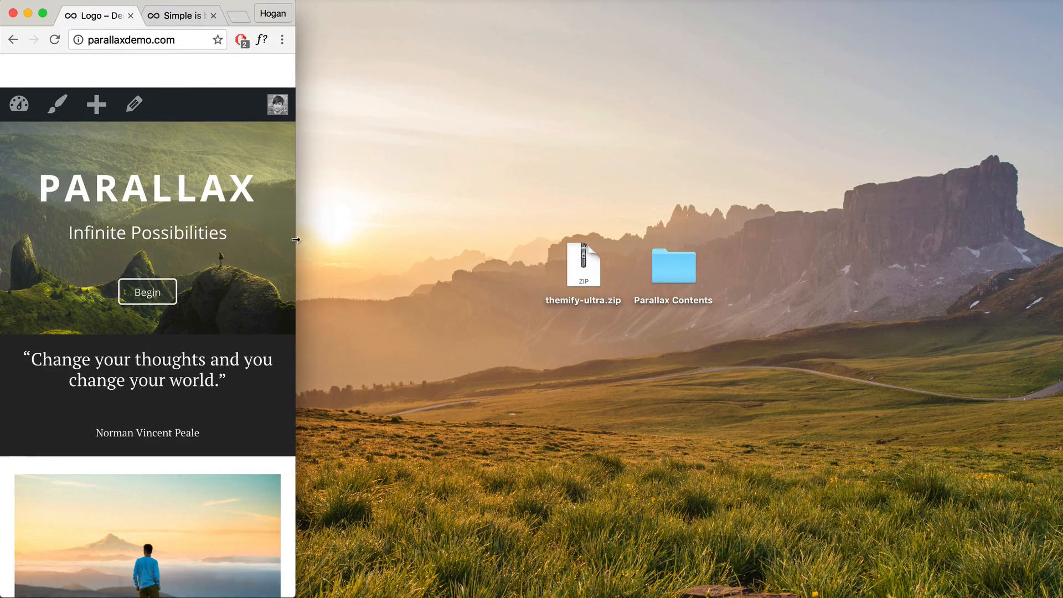
Step: Resize Chrome to the 1440 × 810 Recording preset using the Window Resizer extension
{"action": "left_click", "coordinate": [282, 40]}
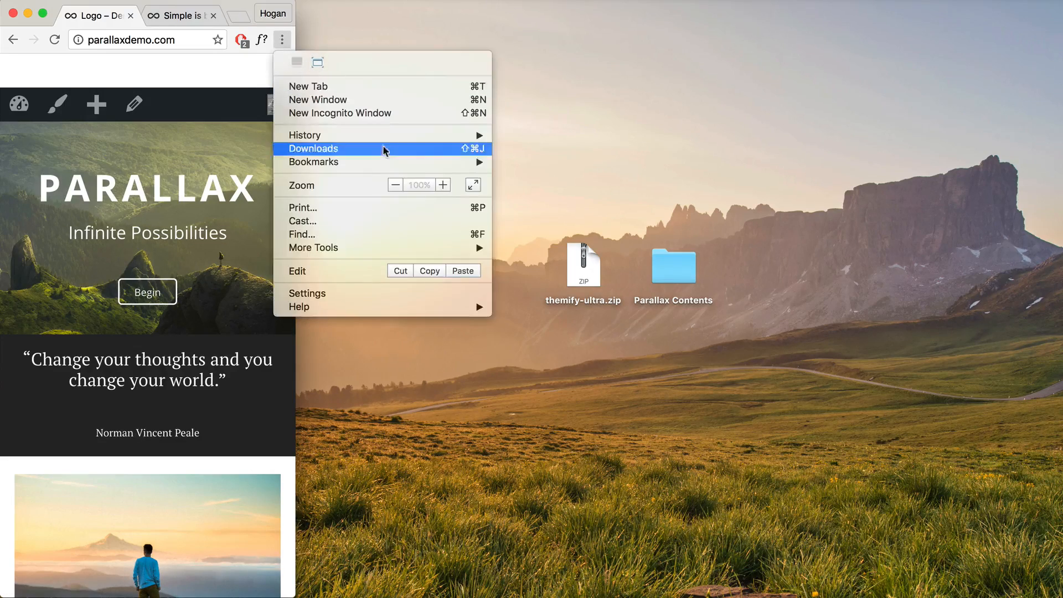
{"action": "left_click", "coordinate": [318, 62]}
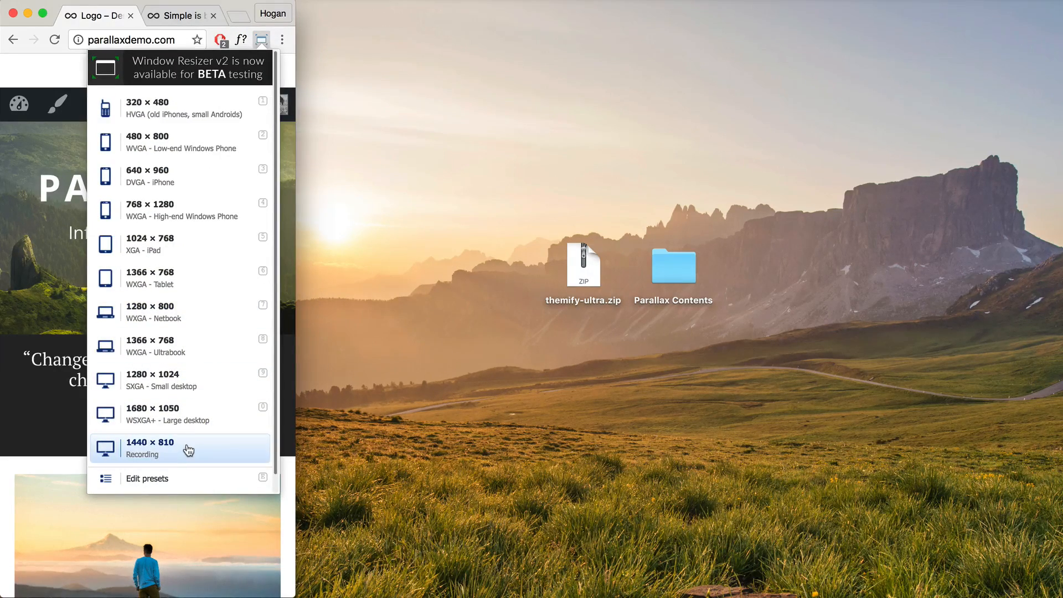
{"action": "left_click", "coordinate": [188, 450]}
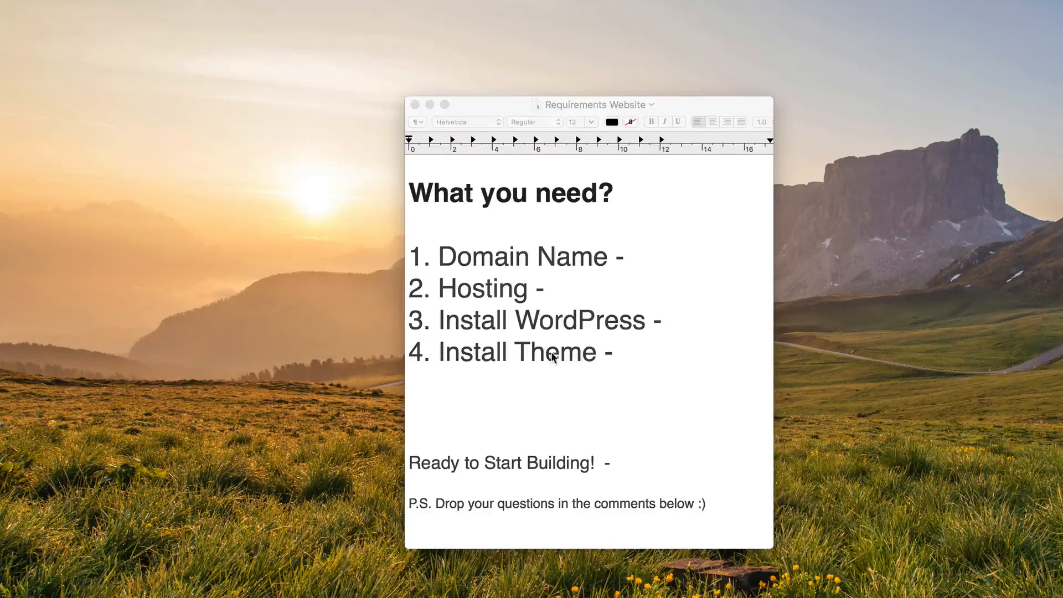
Step: Fill in Domain Name as 5.99/yr and Hosting as 10/month - $8/month
{"action": "left_click", "coordinate": [635, 260]}
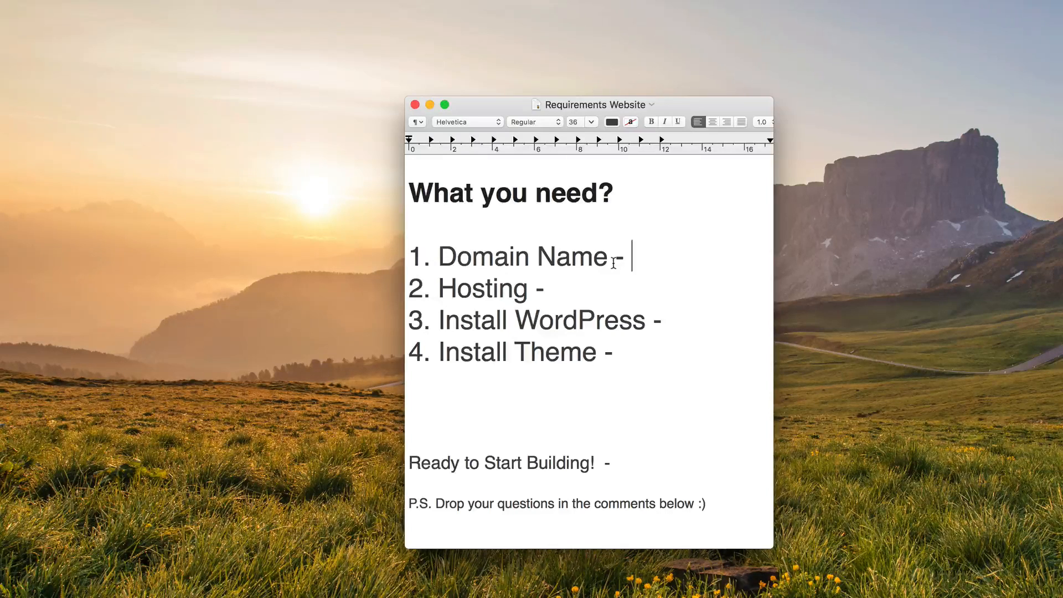
{"action": "type", "text": "5"}
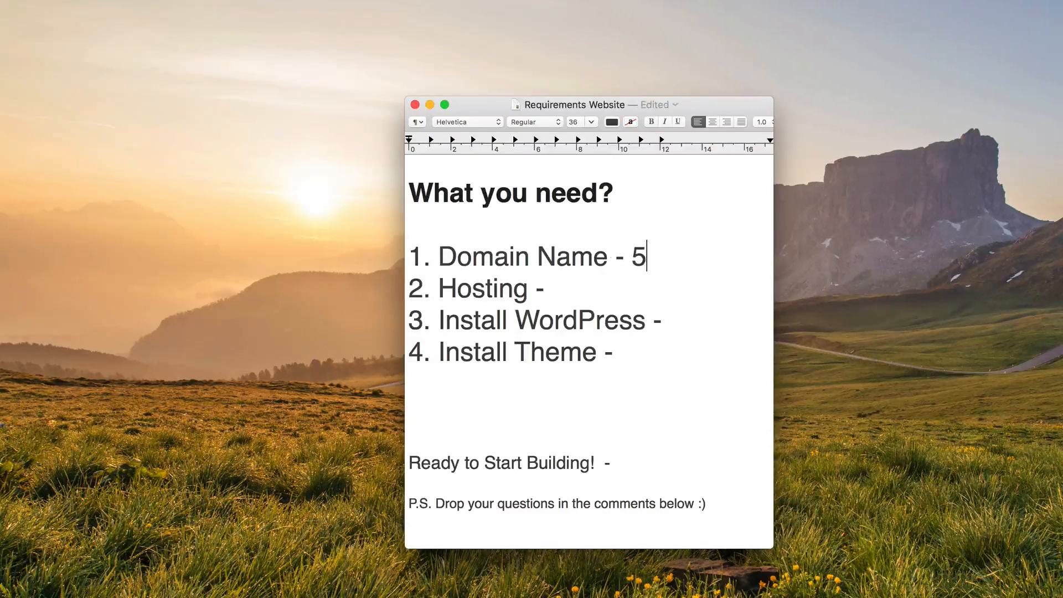
{"action": "type", "text": ".99/yr"}
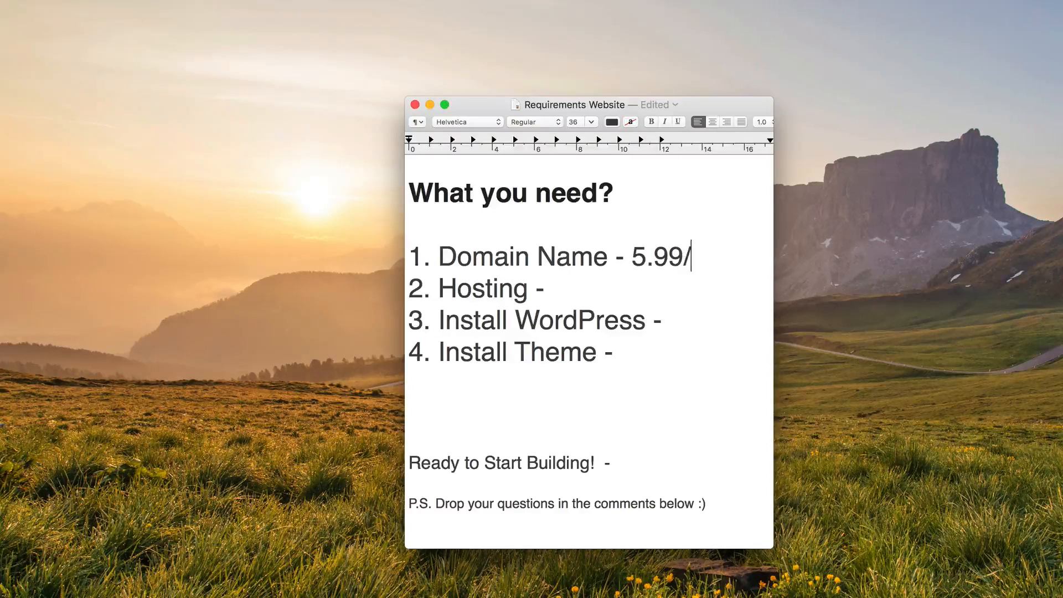
{"action": "right_click", "coordinate": [560, 284]}
{"action": "left_click", "coordinate": [558, 288]}
{"action": "left_click", "coordinate": [559, 288]}
{"action": "type", "text": "10"}
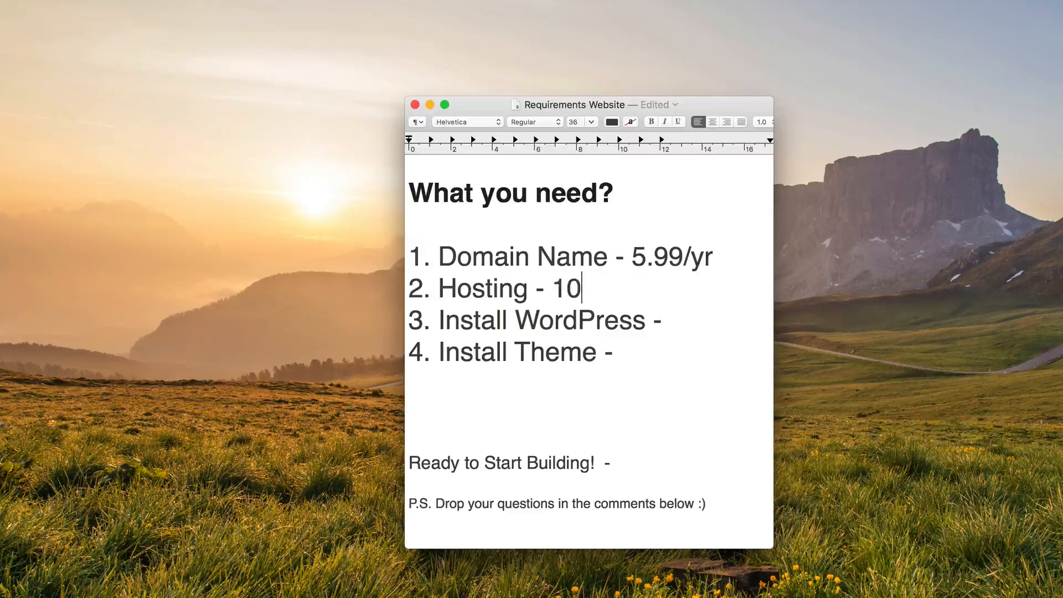
{"action": "type", "text": "/month"}
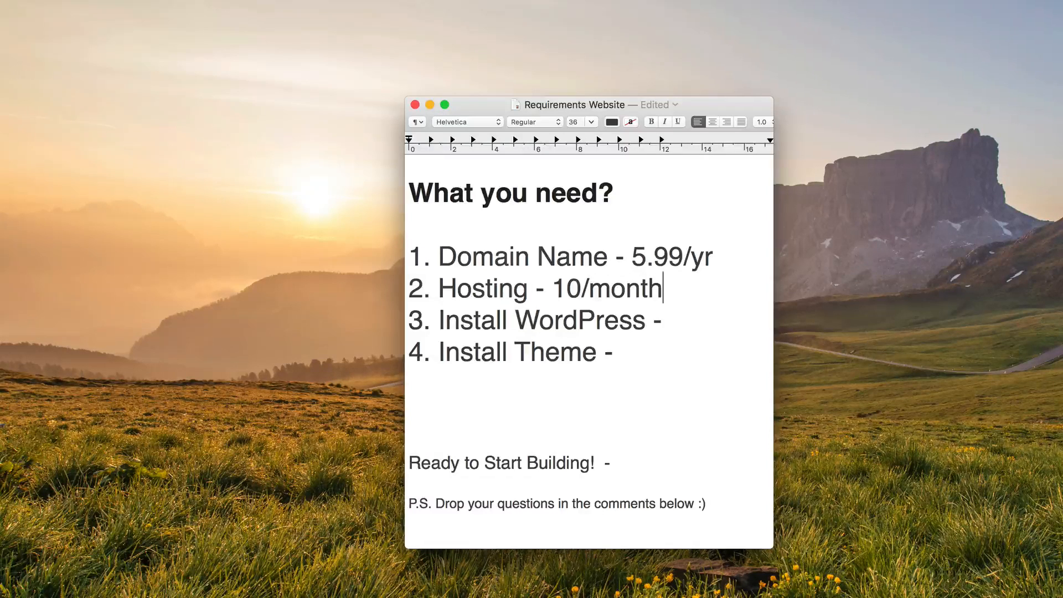
{"action": "type", "text": " - $8/"}
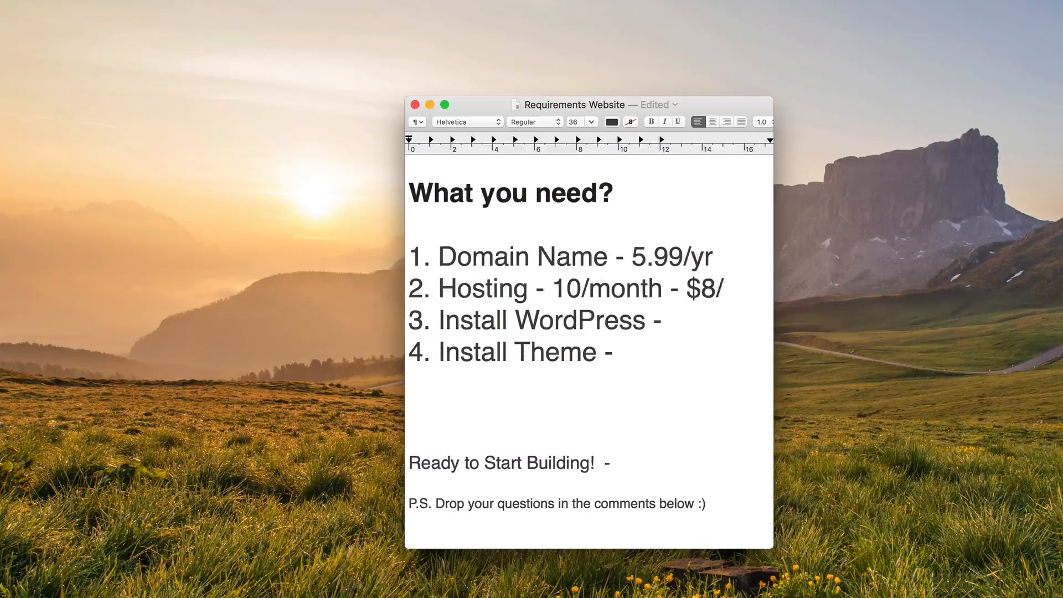
{"action": "type", "text": "month"}
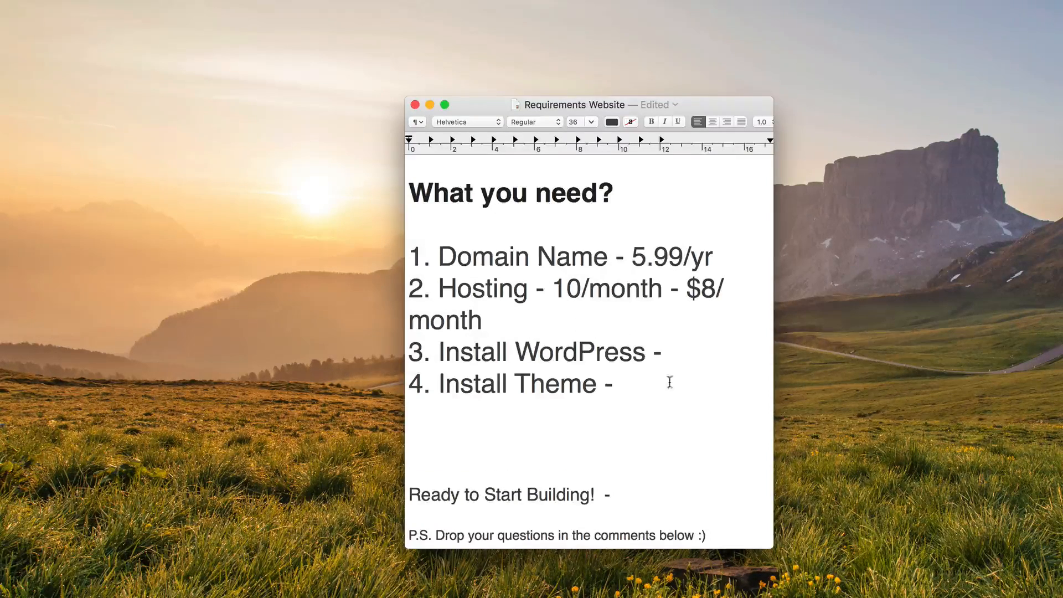
Step: Mark Install WordPress and Install Theme as Free, and add $14 on the empty line below
{"action": "left_click", "coordinate": [682, 347]}
{"action": "type", "text": "Free"}
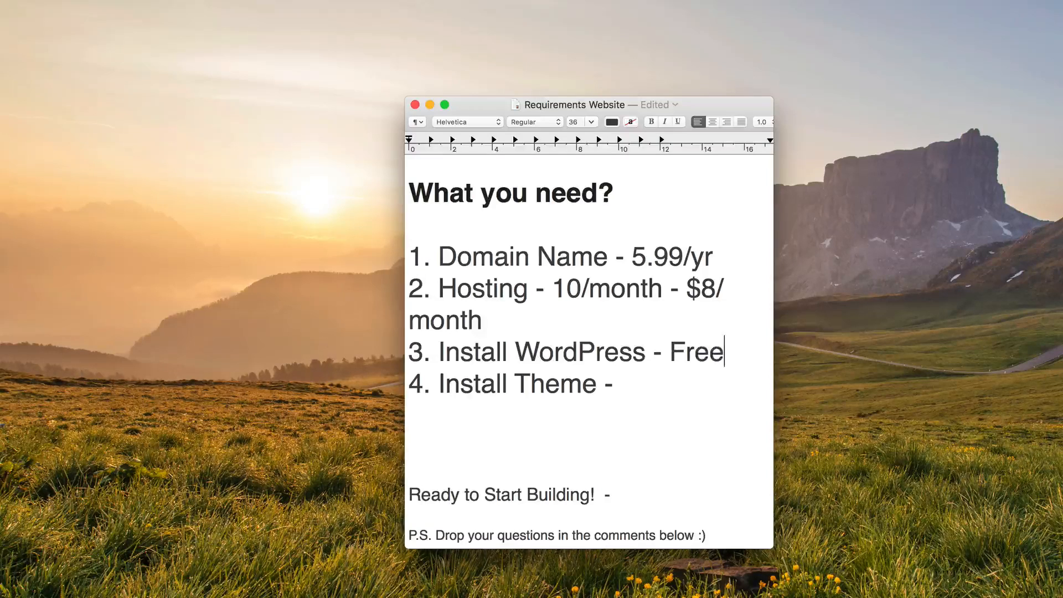
{"action": "left_click", "coordinate": [661, 381]}
{"action": "type", "text": "Free"}
{"action": "left_click", "coordinate": [500, 433]}
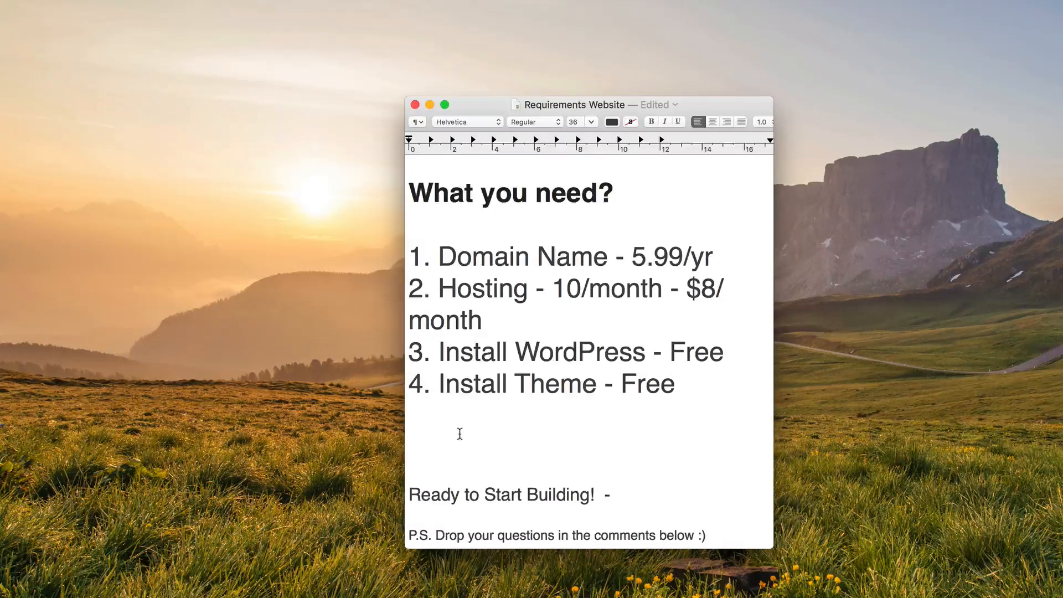
{"action": "type", "text": "$14"}
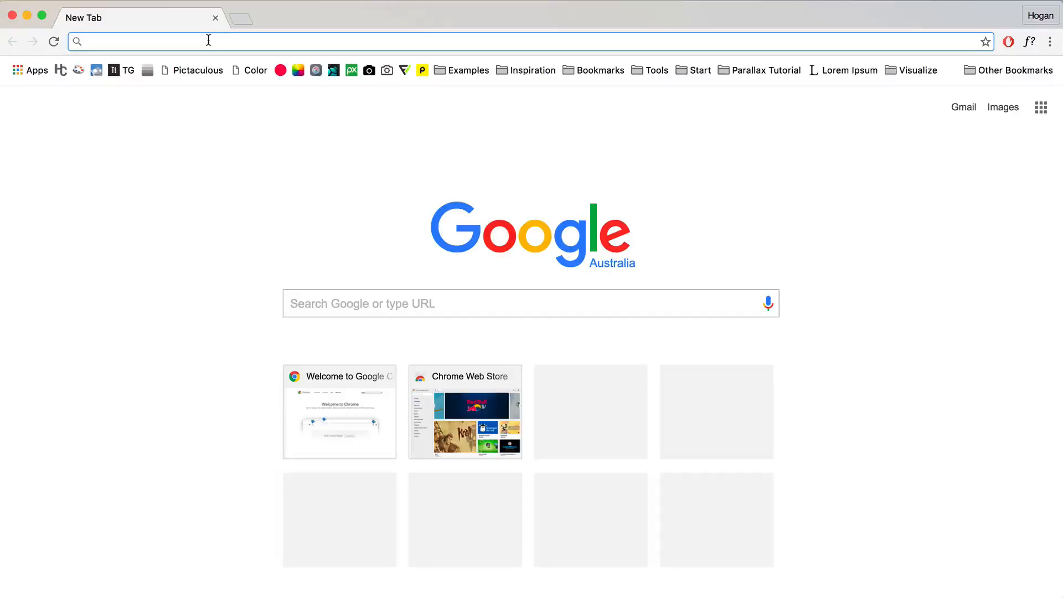
Step: Load hostgator.com and start signing up for the Baby shared hosting plan
{"action": "type", "text": "host"}
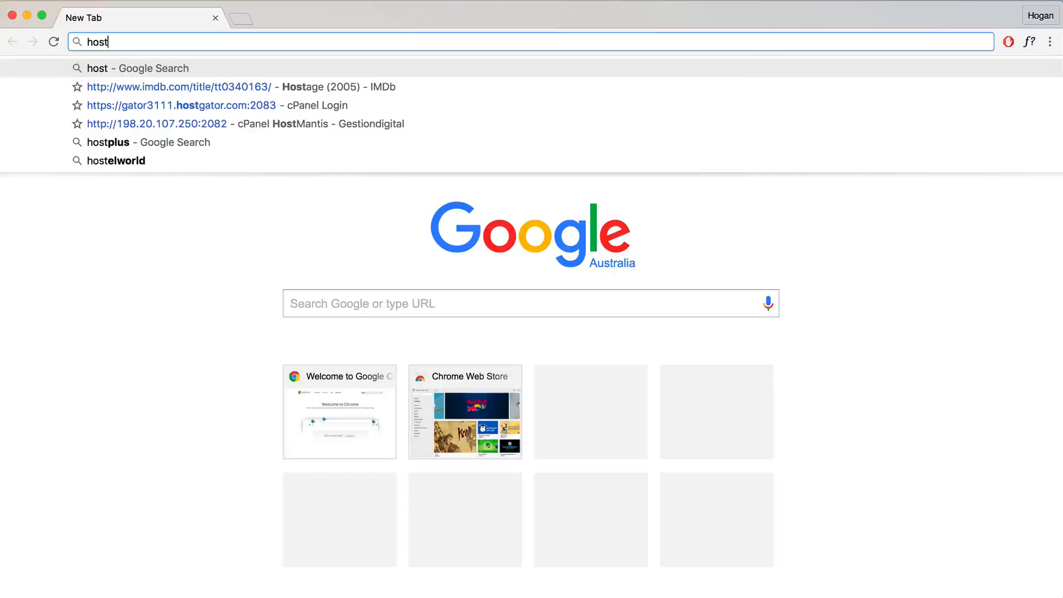
{"action": "type", "text": "gator"}
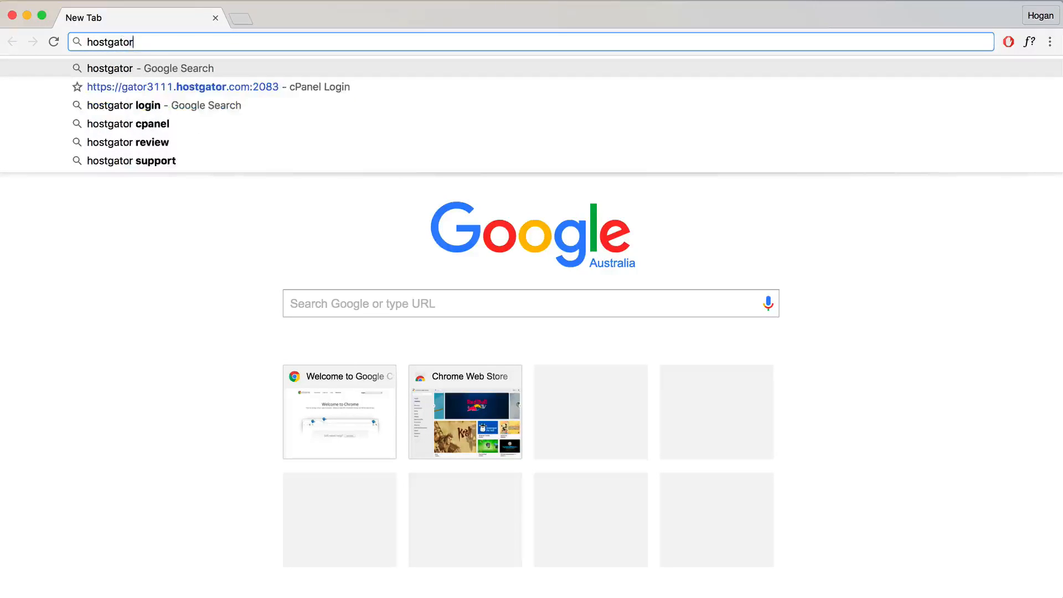
{"action": "type", "text": ".com"}
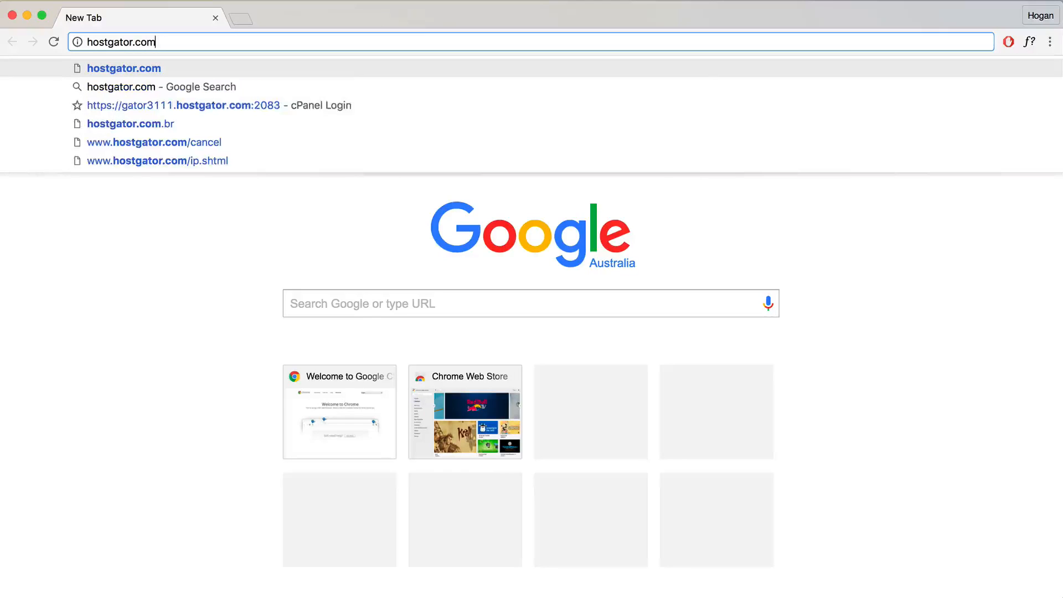
{"action": "key", "text": "Return"}
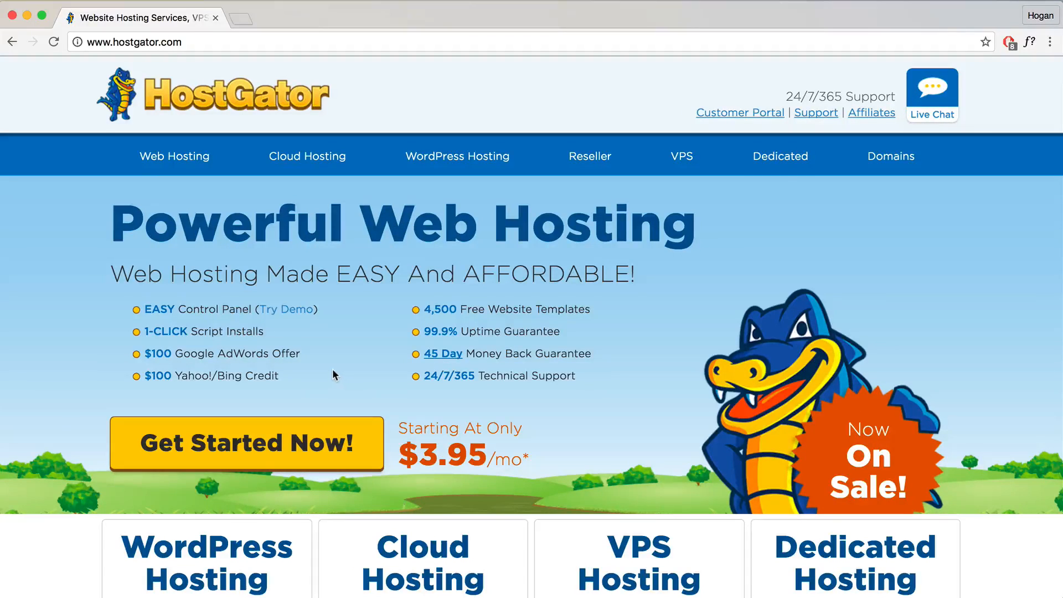
{"action": "scroll", "coordinate": [334, 375], "scroll_direction": "down", "scroll_amount": 1}
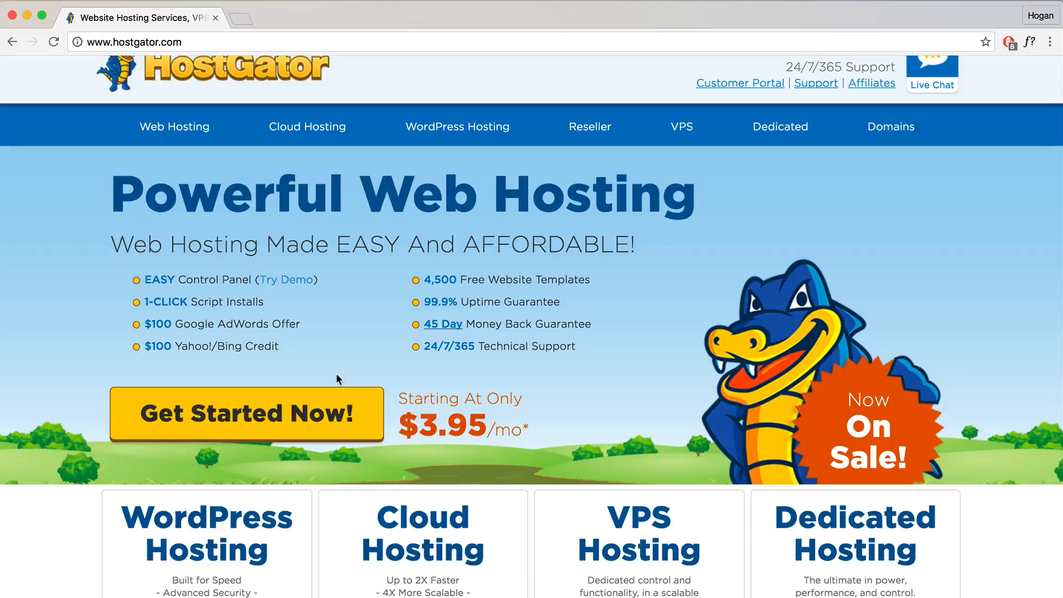
{"action": "left_click", "coordinate": [245, 410]}
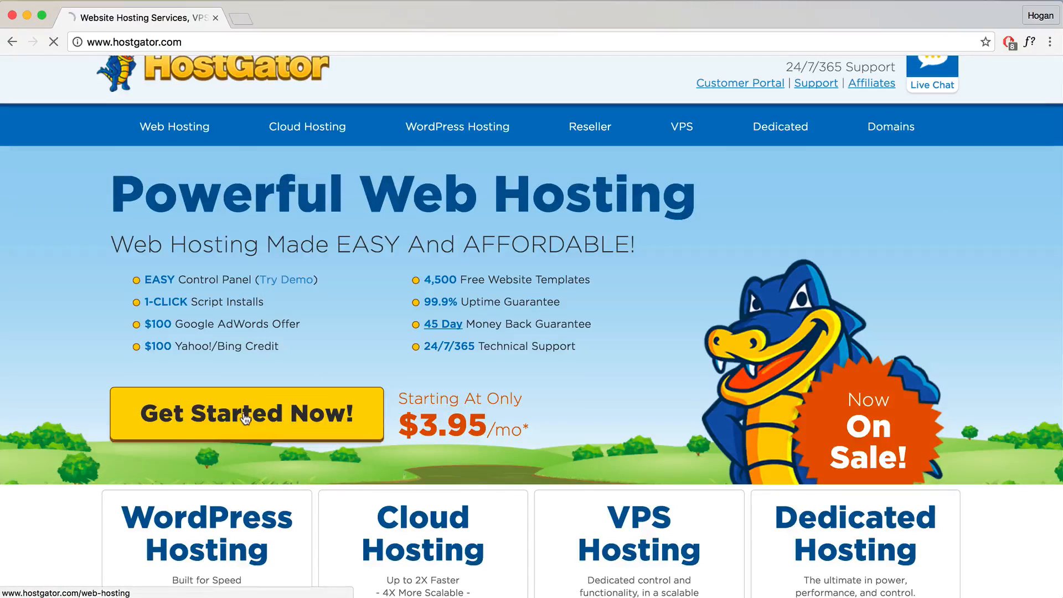
{"action": "scroll", "coordinate": [335, 317], "scroll_direction": "down", "scroll_amount": 2}
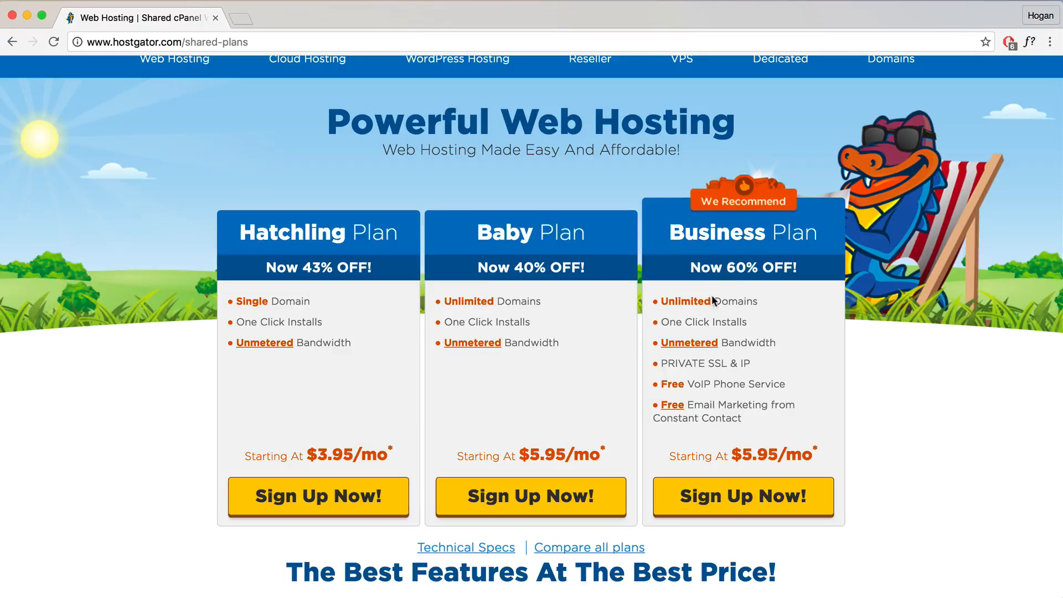
{"action": "left_click", "coordinate": [514, 500]}
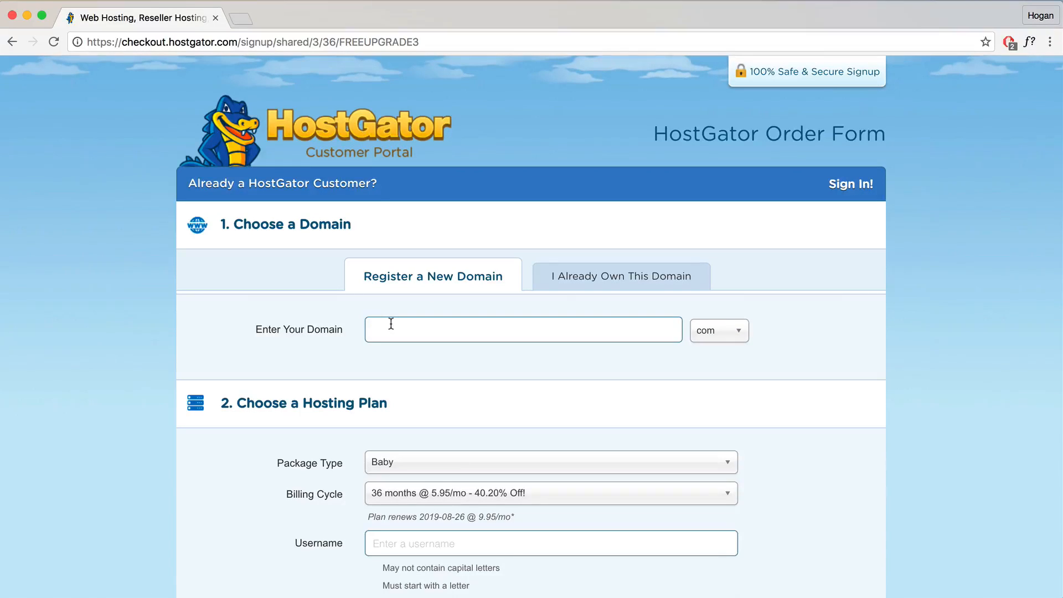
Step: Enter parallaxdemo with .com to add parallaxdemo.com as the primary domain
{"action": "type", "text": "parallaxdemo"}
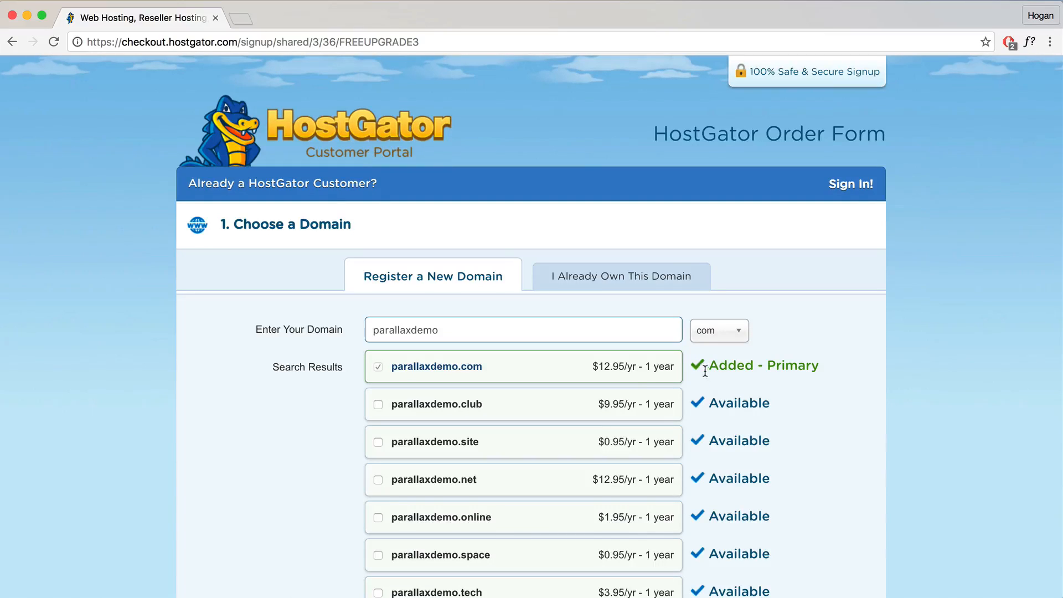
{"action": "scroll", "coordinate": [614, 280], "scroll_direction": "down", "scroll_amount": 2}
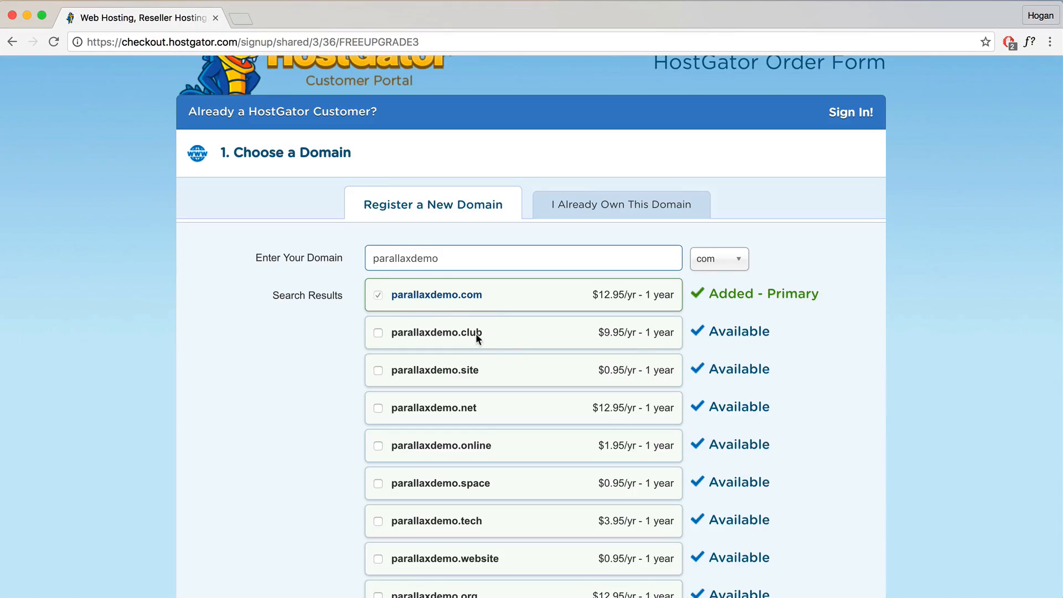
{"action": "scroll", "coordinate": [516, 355], "scroll_direction": "down", "scroll_amount": 10}
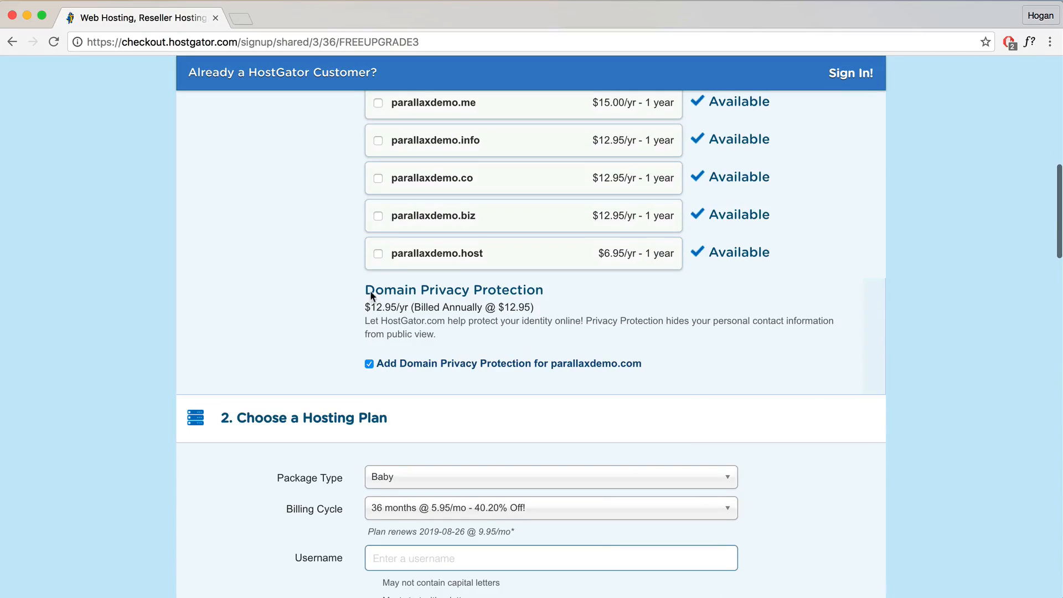
Step: Drop domain privacy protection, keep the Baby package, and bill it for 12 months at $8.95/mo
{"action": "left_click", "coordinate": [370, 364]}
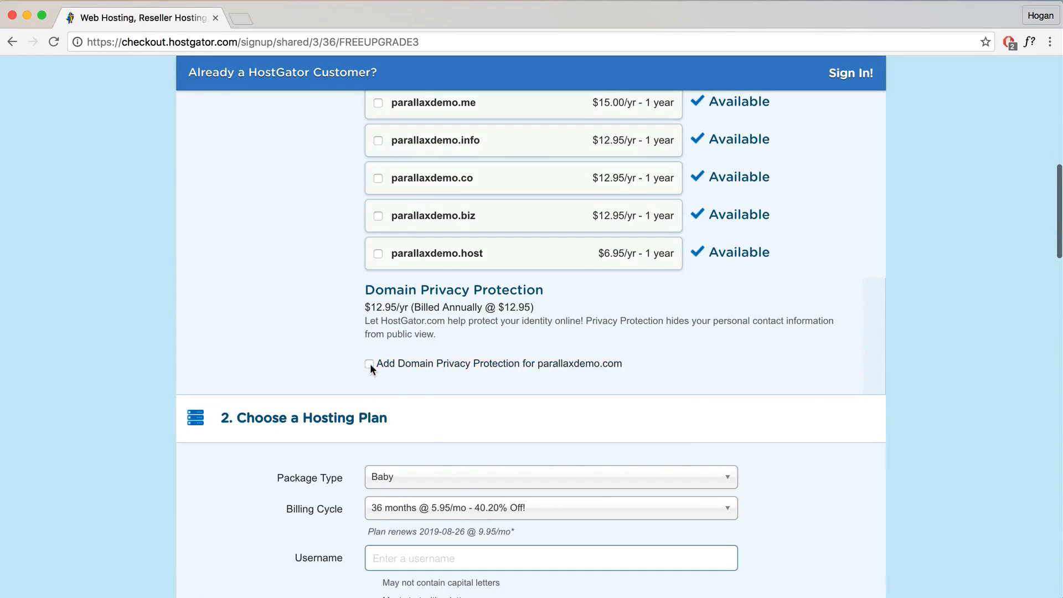
{"action": "scroll", "coordinate": [421, 363], "scroll_direction": "down", "scroll_amount": 3}
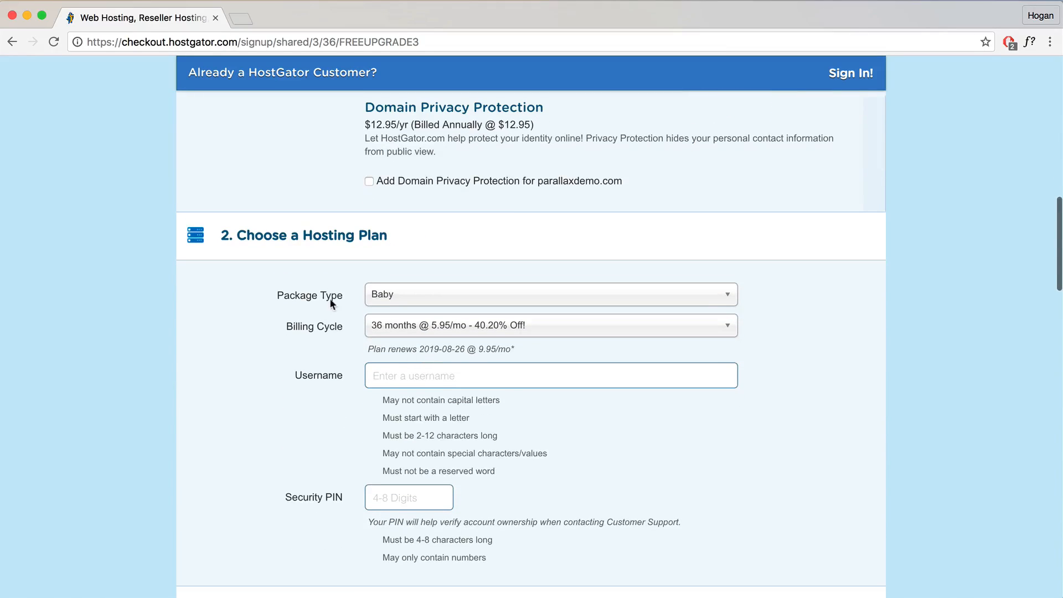
{"action": "left_click", "coordinate": [418, 297]}
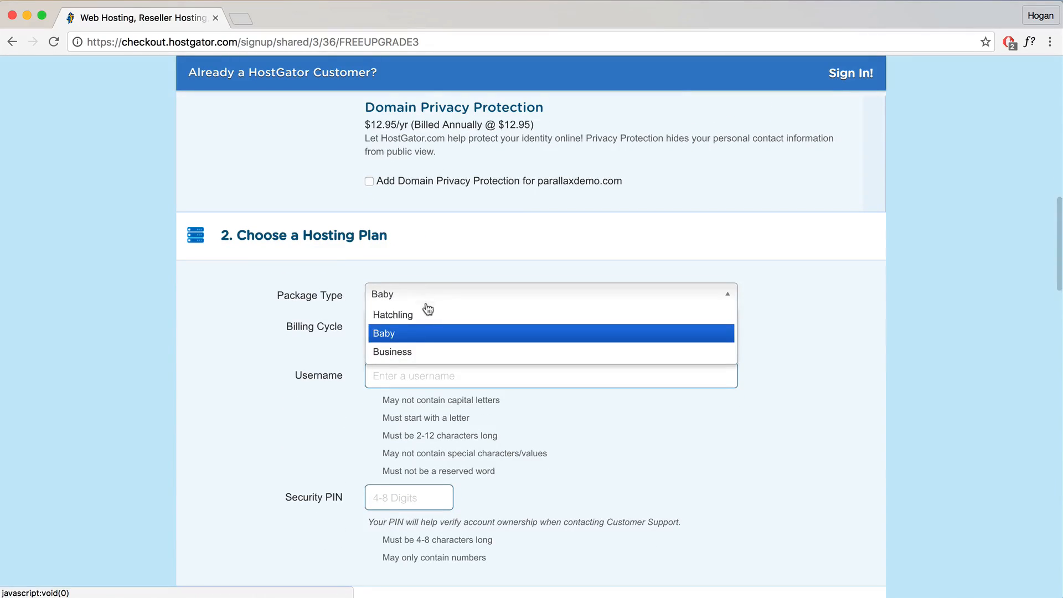
{"action": "left_click", "coordinate": [411, 335]}
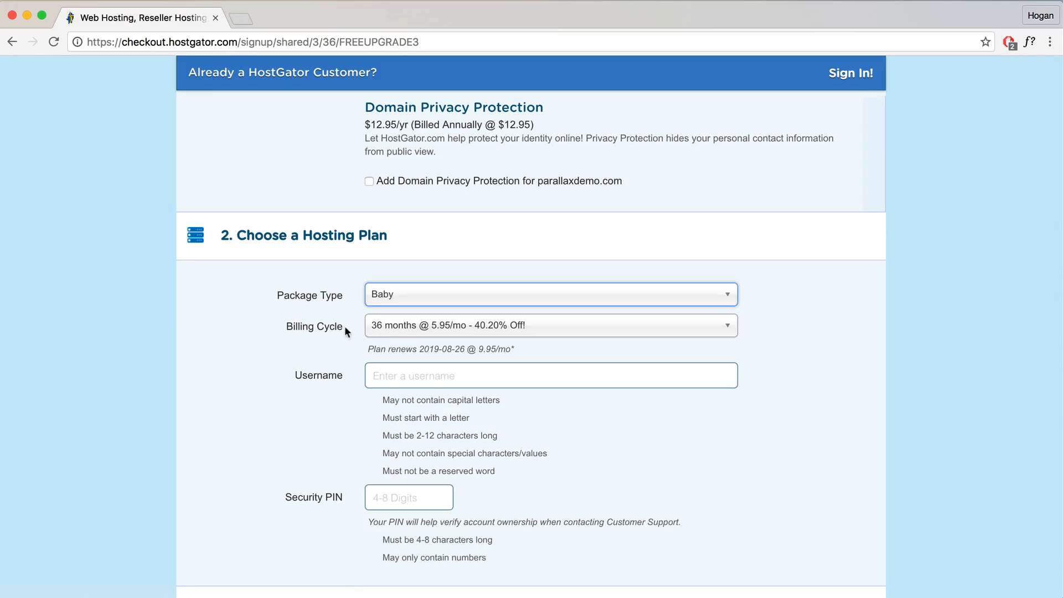
{"action": "left_click", "coordinate": [370, 328]}
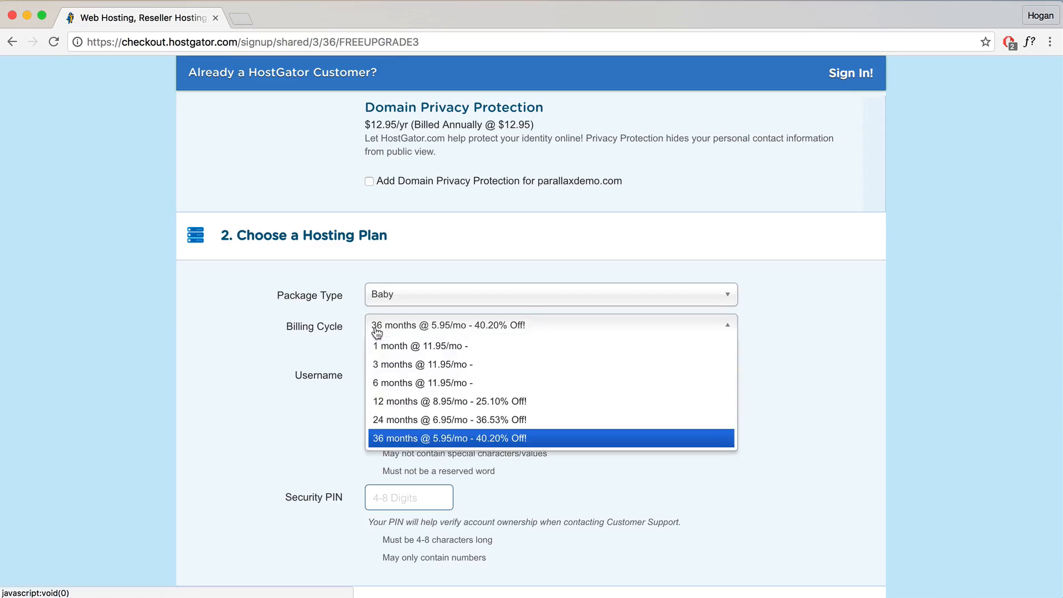
{"action": "left_click", "coordinate": [402, 402]}
{"action": "left_click", "coordinate": [437, 376]}
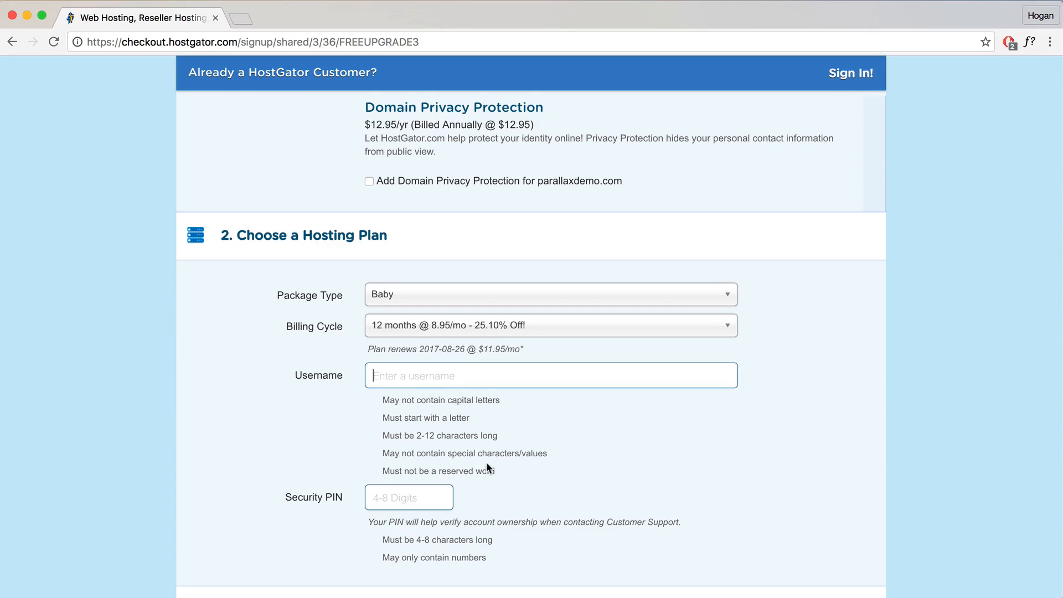
{"action": "scroll", "coordinate": [486, 469], "scroll_direction": "down", "scroll_amount": 8}
{"action": "scroll", "coordinate": [486, 462], "scroll_direction": "down", "scroll_amount": 1}
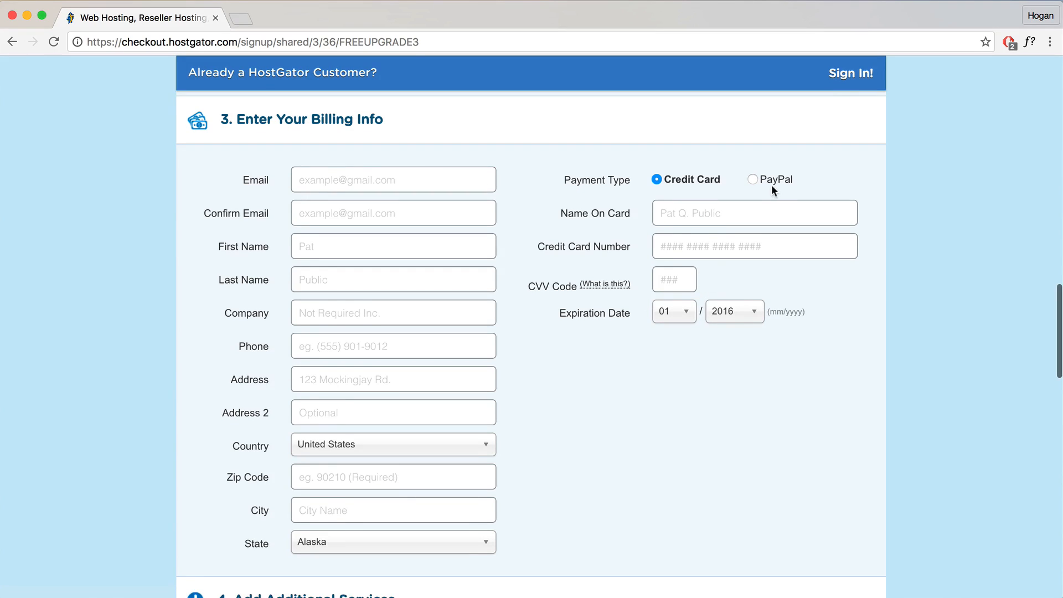
Step: Choose PayPal as the payment method and fill in the billing details
{"action": "left_click", "coordinate": [757, 181]}
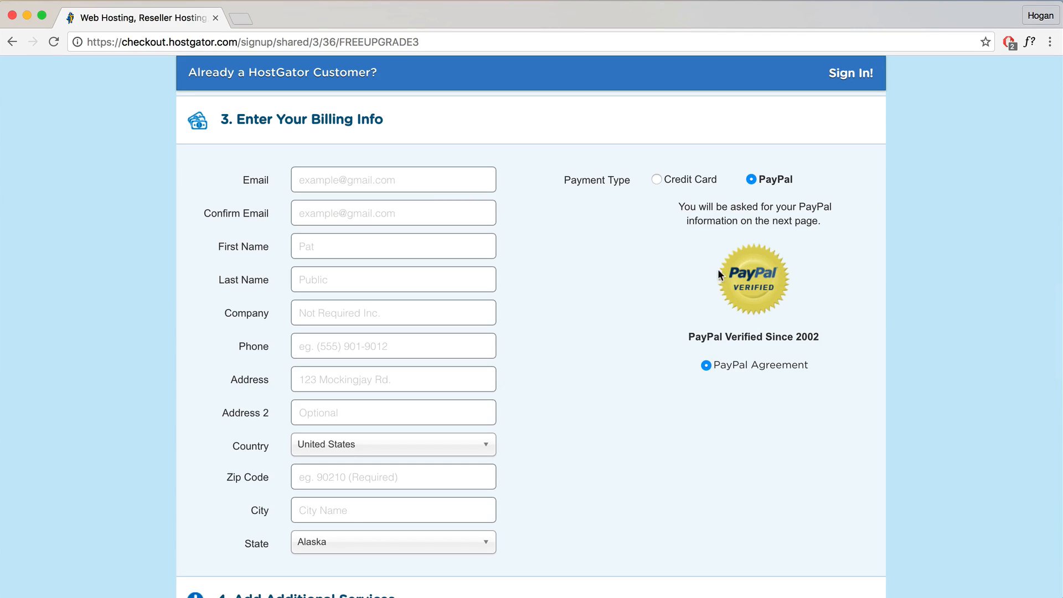
{"action": "scroll", "coordinate": [725, 288], "scroll_direction": "down", "scroll_amount": 1}
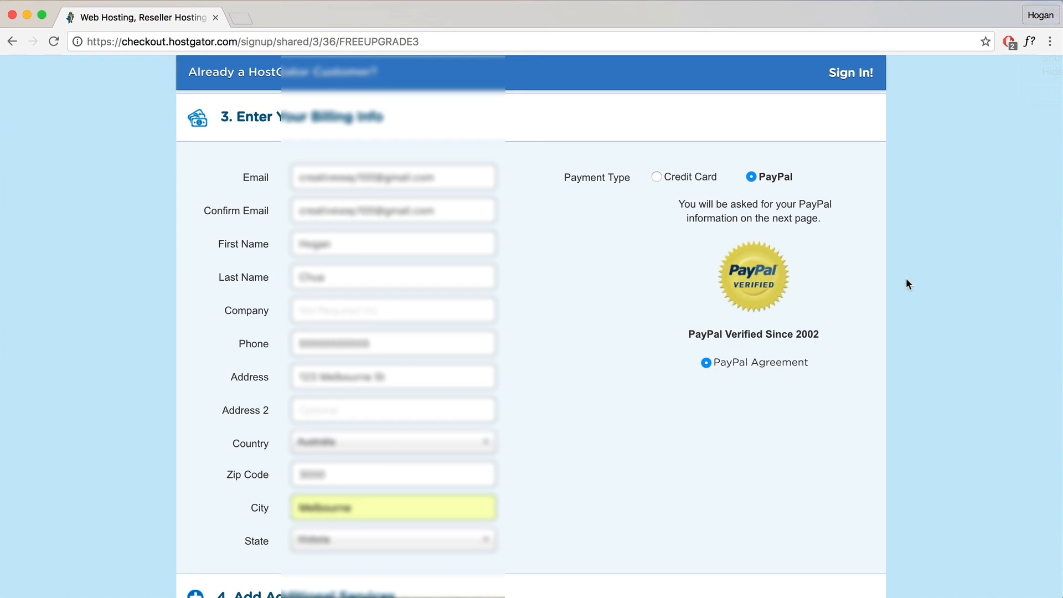
{"action": "scroll", "coordinate": [906, 280], "scroll_direction": "down", "scroll_amount": 5}
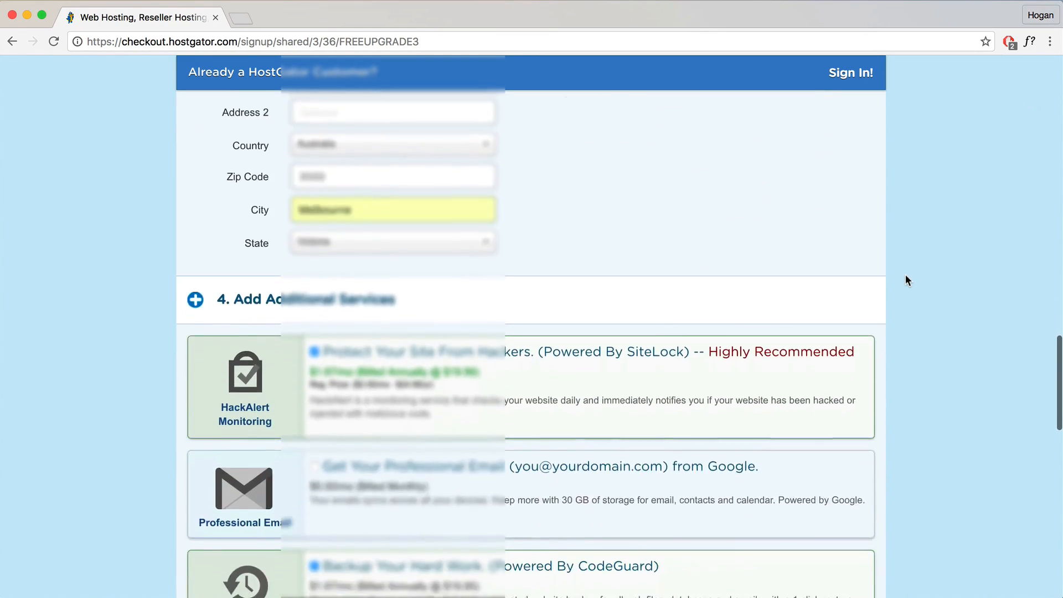
{"action": "scroll", "coordinate": [906, 280], "scroll_direction": "down", "scroll_amount": 3}
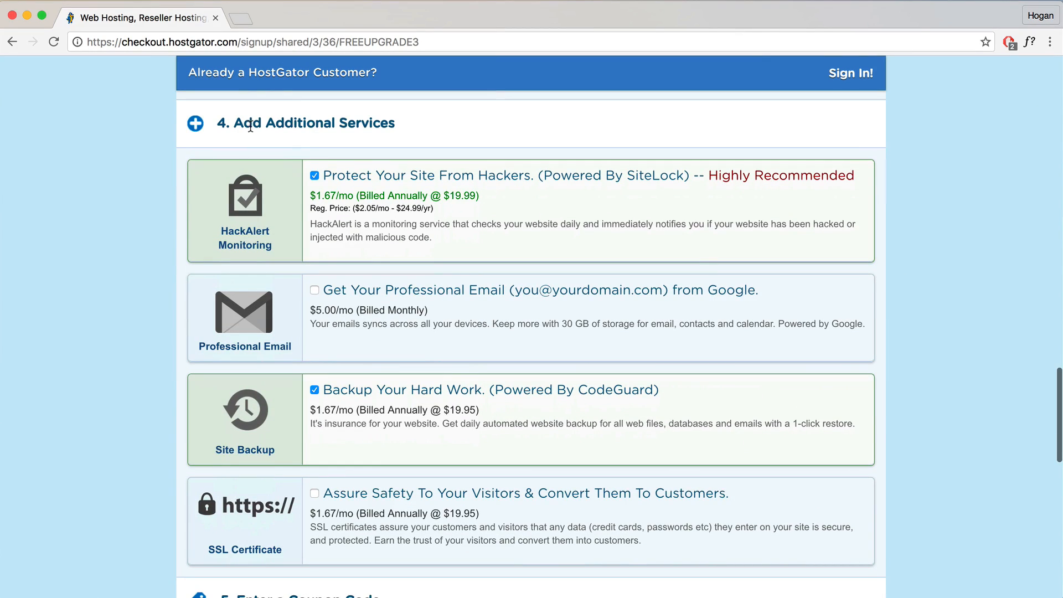
Step: Uncheck the SiteLock HackAlert and CodeGuard Site Backup add-ons
{"action": "left_click", "coordinate": [314, 175]}
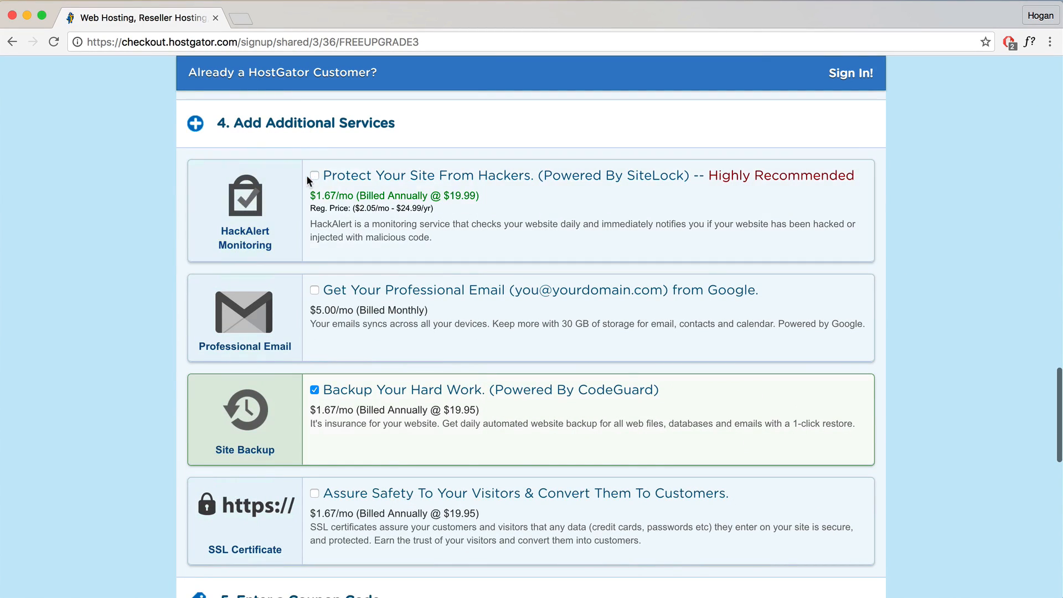
{"action": "left_click", "coordinate": [314, 390]}
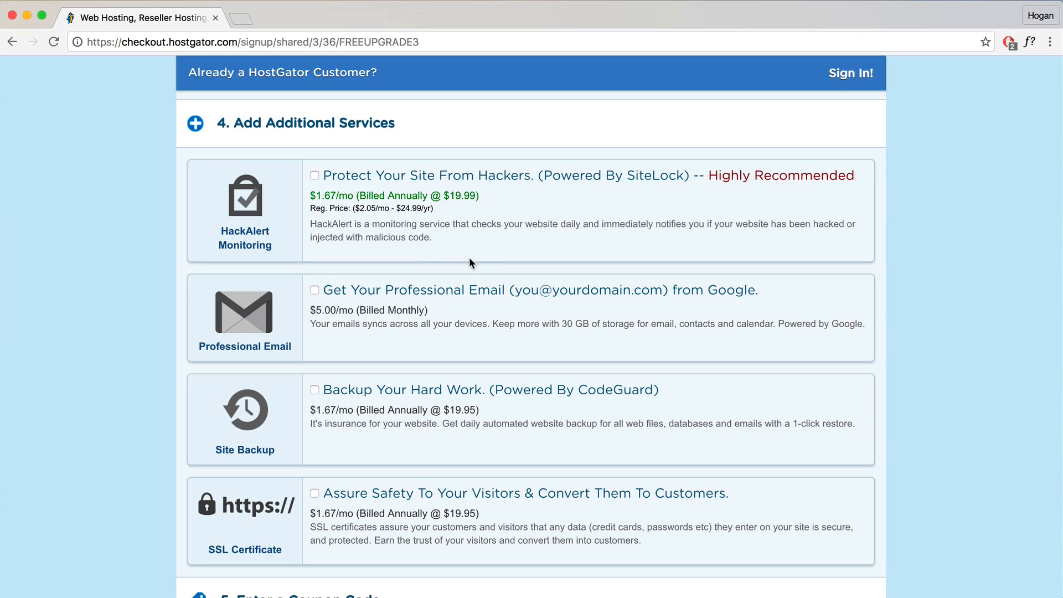
{"action": "scroll", "coordinate": [470, 263], "scroll_direction": "down", "scroll_amount": 5}
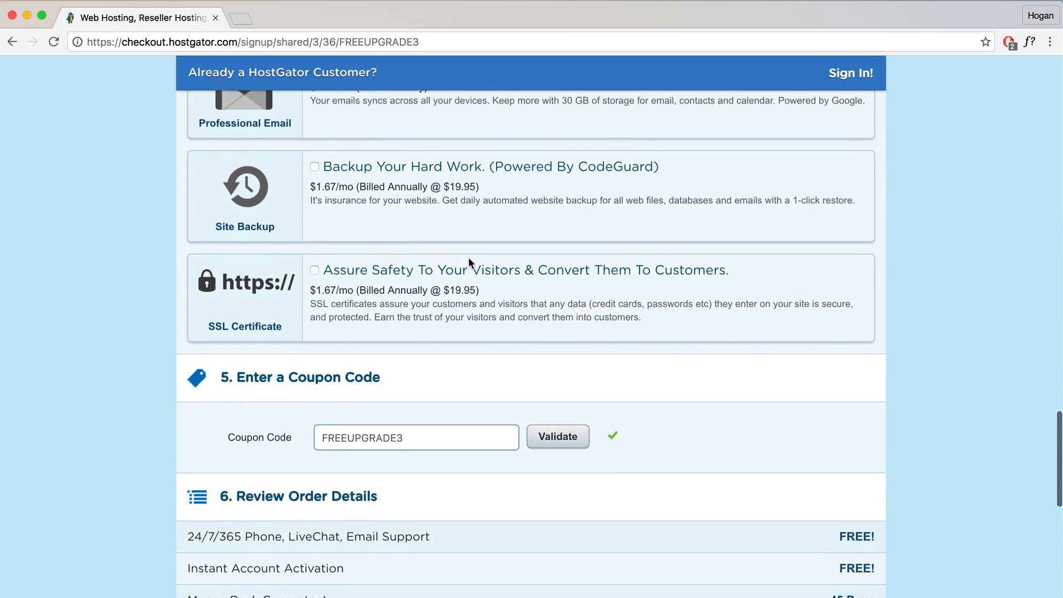
Step: Replace the coupon code with a new code and validate it
{"action": "scroll", "coordinate": [468, 257], "scroll_direction": "down", "scroll_amount": 3}
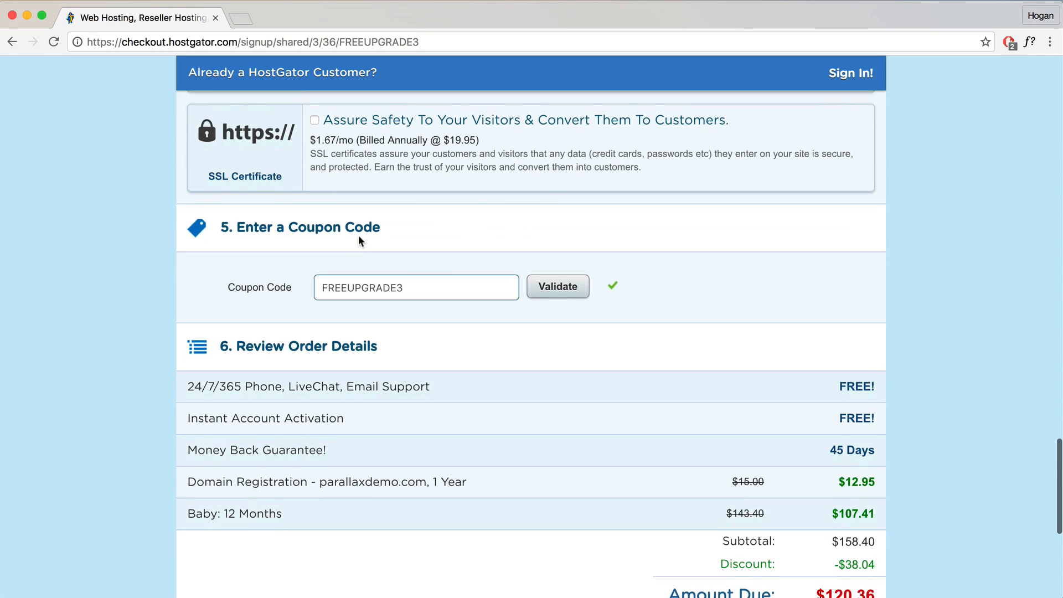
{"action": "left_click_drag", "start_coordinate": [427, 283], "coordinate": [271, 284]}
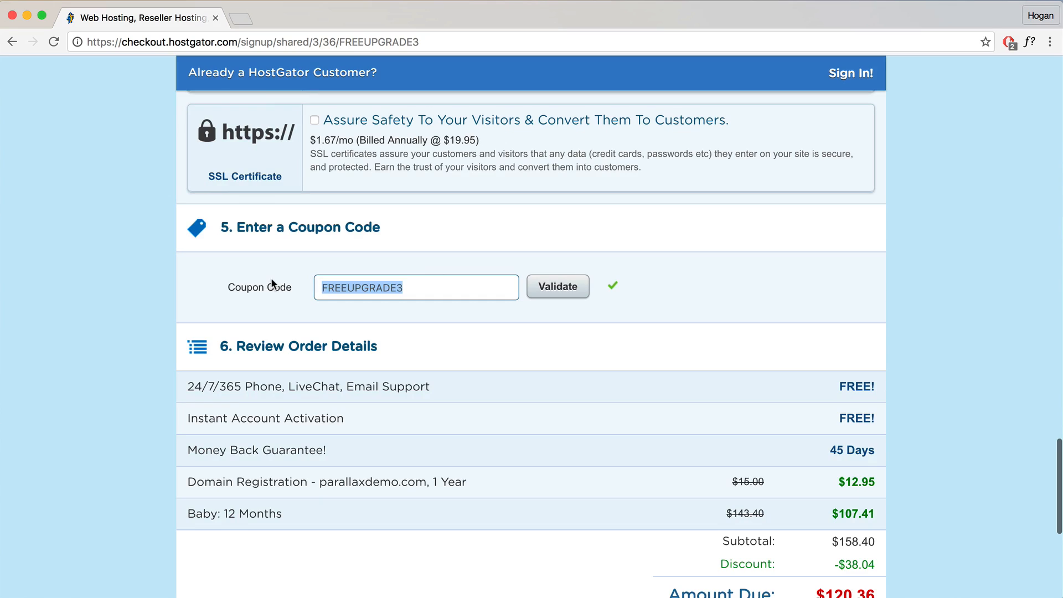
{"action": "type", "text": "hoganchua"}
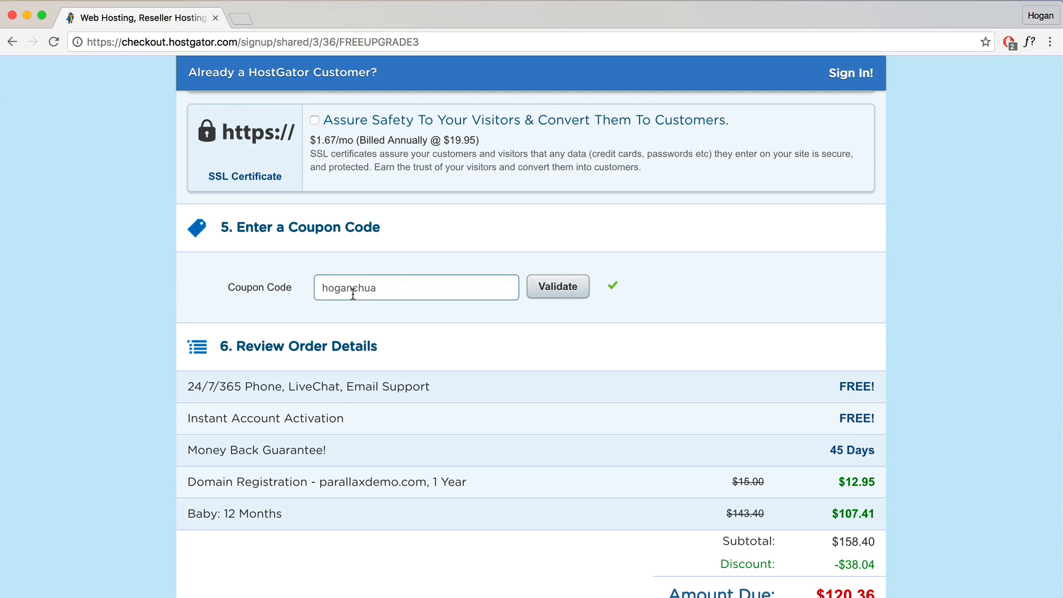
{"action": "left_click", "coordinate": [538, 292]}
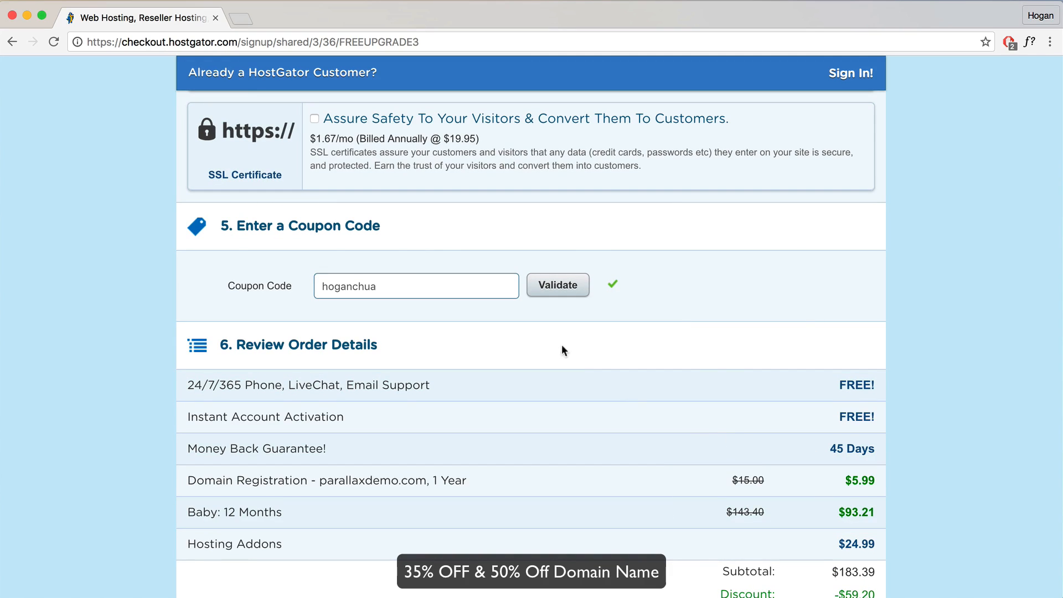
Step: Confirm the 12-month billing cycle, accept the terms of service, and place the order
{"action": "scroll", "coordinate": [567, 347], "scroll_direction": "up", "scroll_amount": 20}
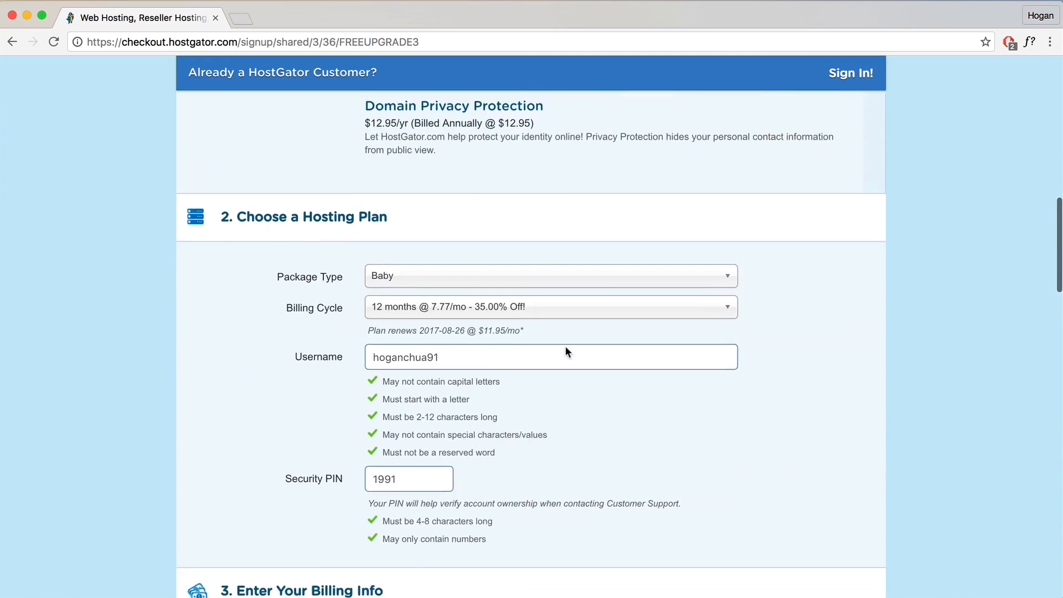
{"action": "scroll", "coordinate": [566, 347], "scroll_direction": "up", "scroll_amount": 1}
{"action": "left_click", "coordinate": [567, 348]}
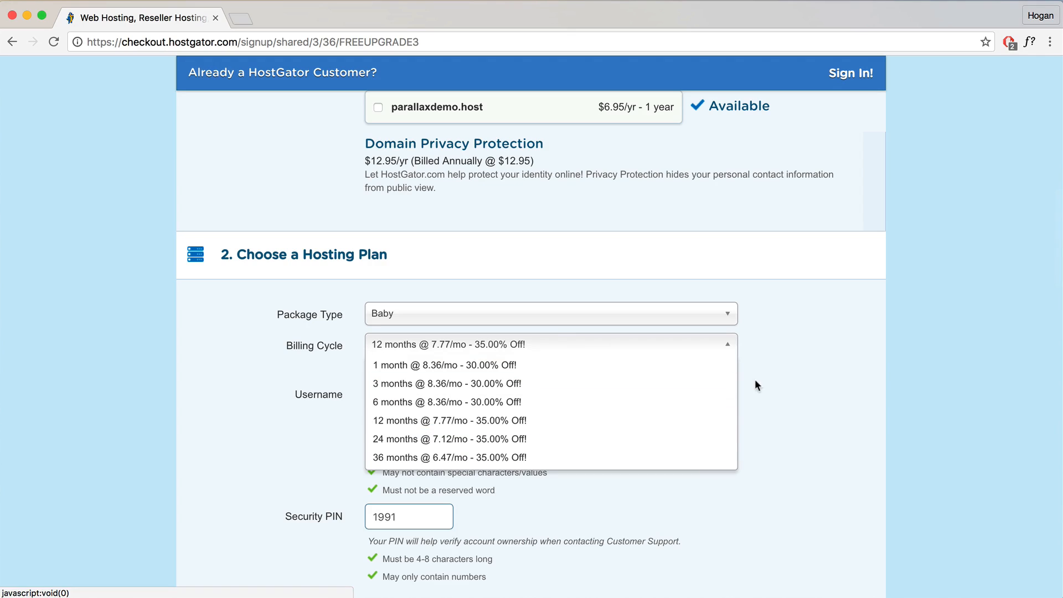
{"action": "left_click", "coordinate": [775, 381]}
{"action": "scroll", "coordinate": [774, 381], "scroll_direction": "down", "scroll_amount": 20}
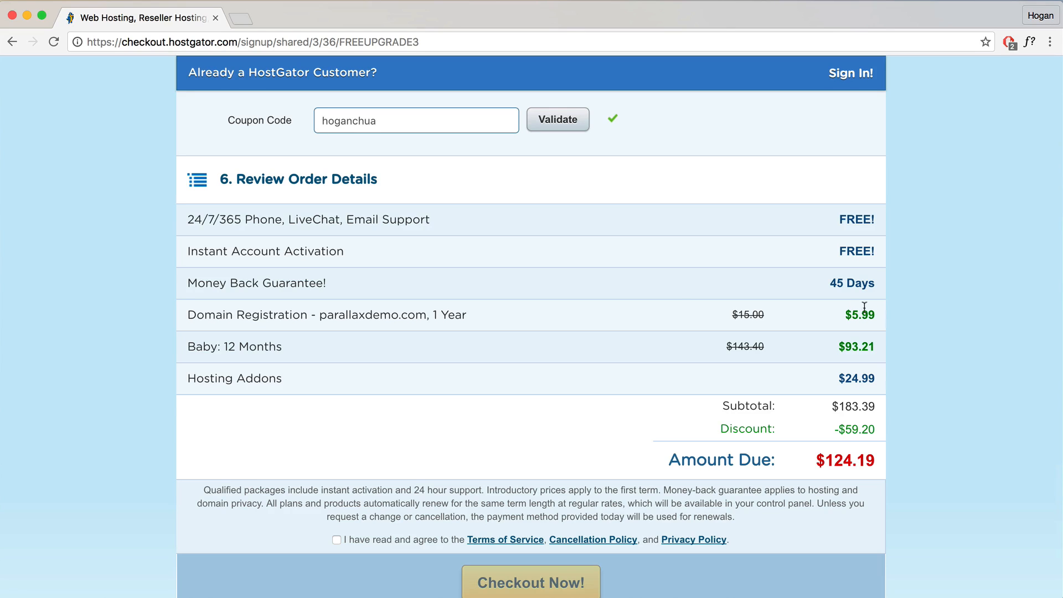
{"action": "scroll", "coordinate": [375, 457], "scroll_direction": "down", "scroll_amount": 3}
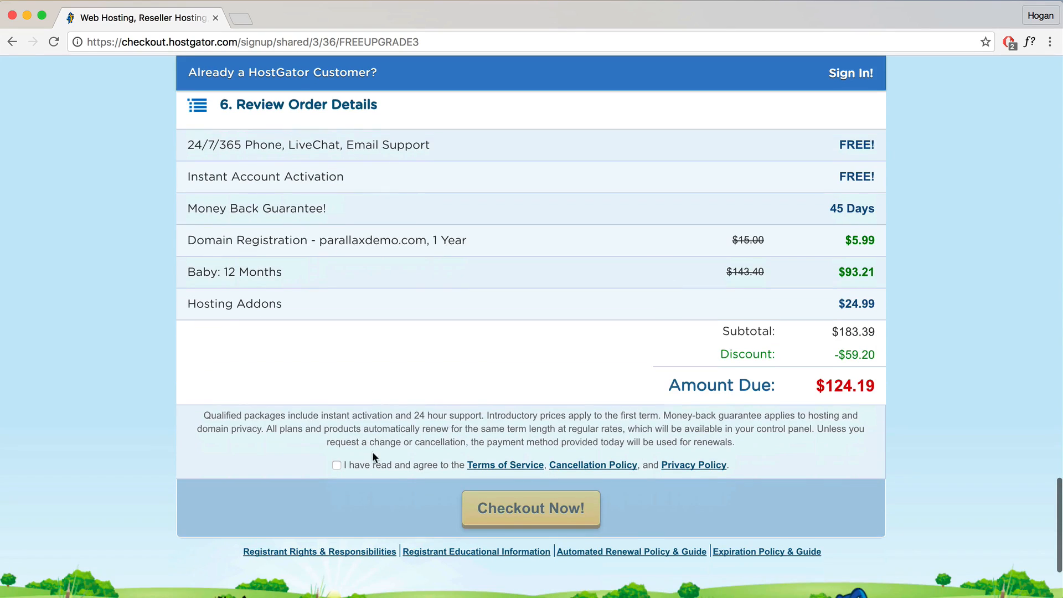
{"action": "left_click", "coordinate": [337, 465]}
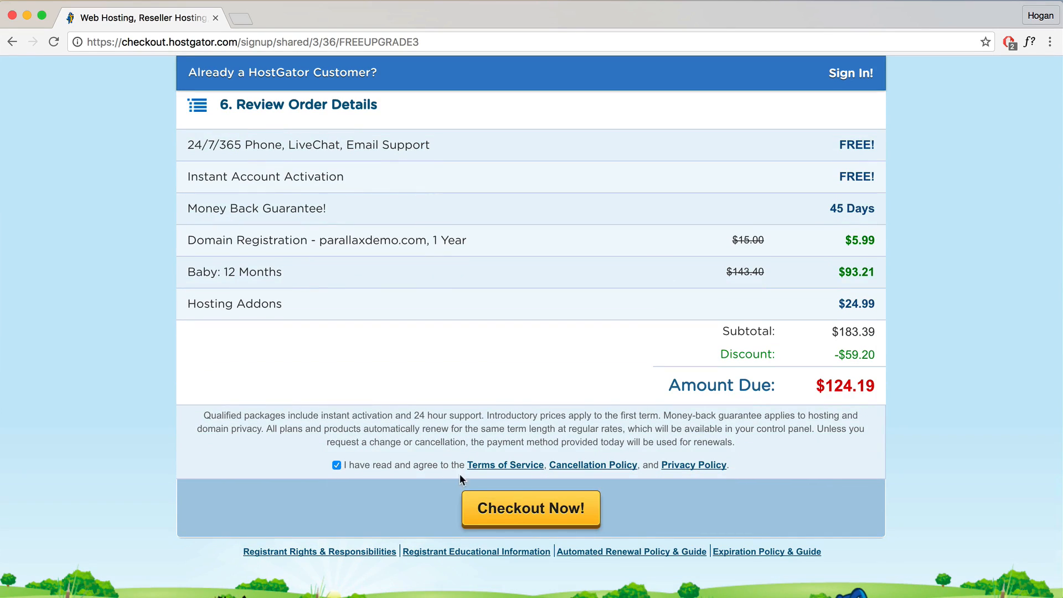
{"action": "left_click", "coordinate": [528, 513]}
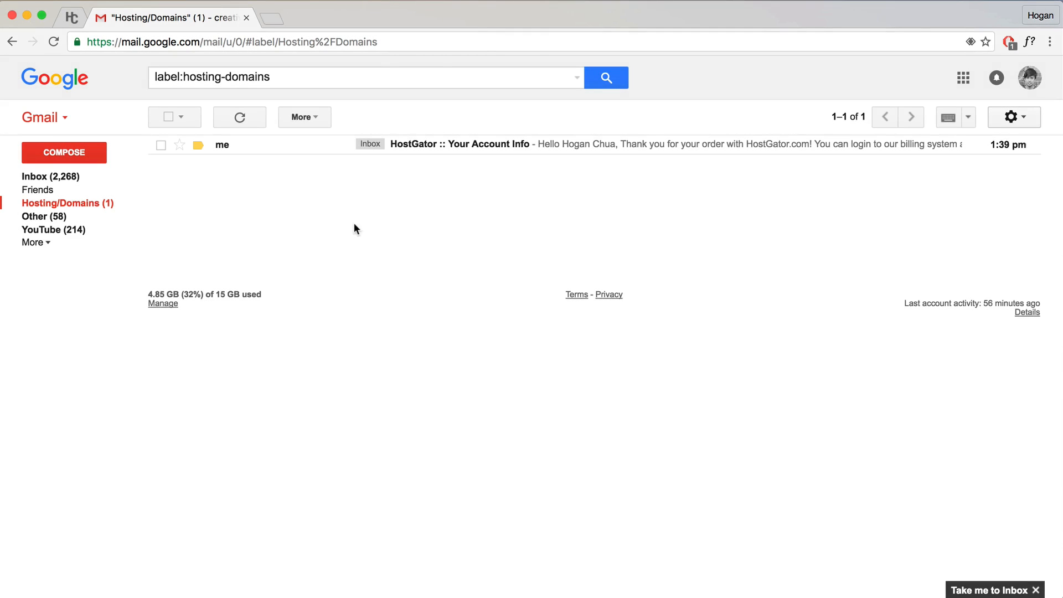
Step: Open the HostGator account info email, launch its control panel link in a new tab, and select the username
{"action": "left_click", "coordinate": [435, 148]}
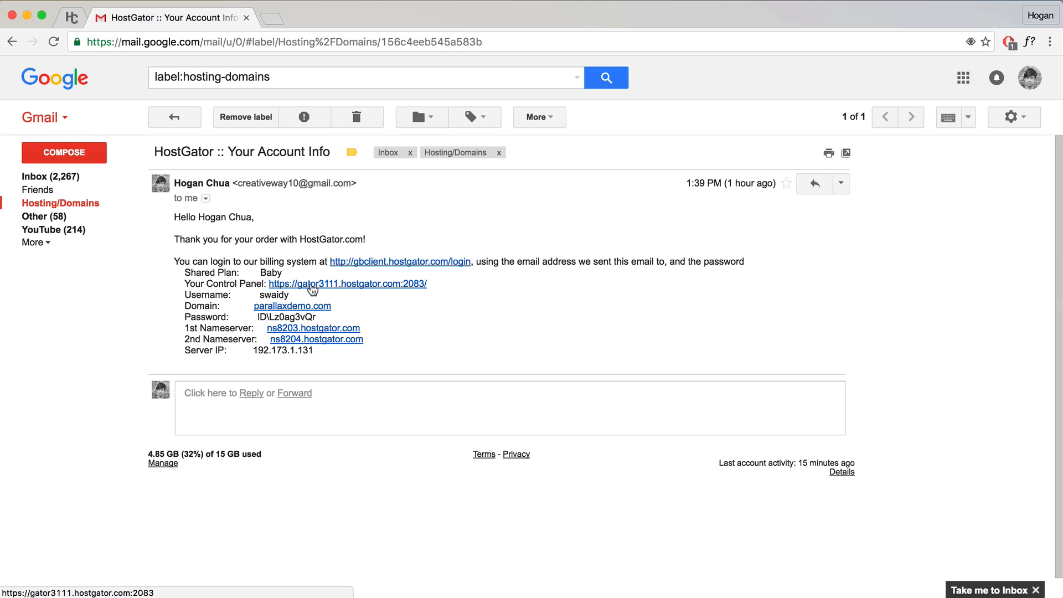
{"action": "left_click", "coordinate": [323, 289]}
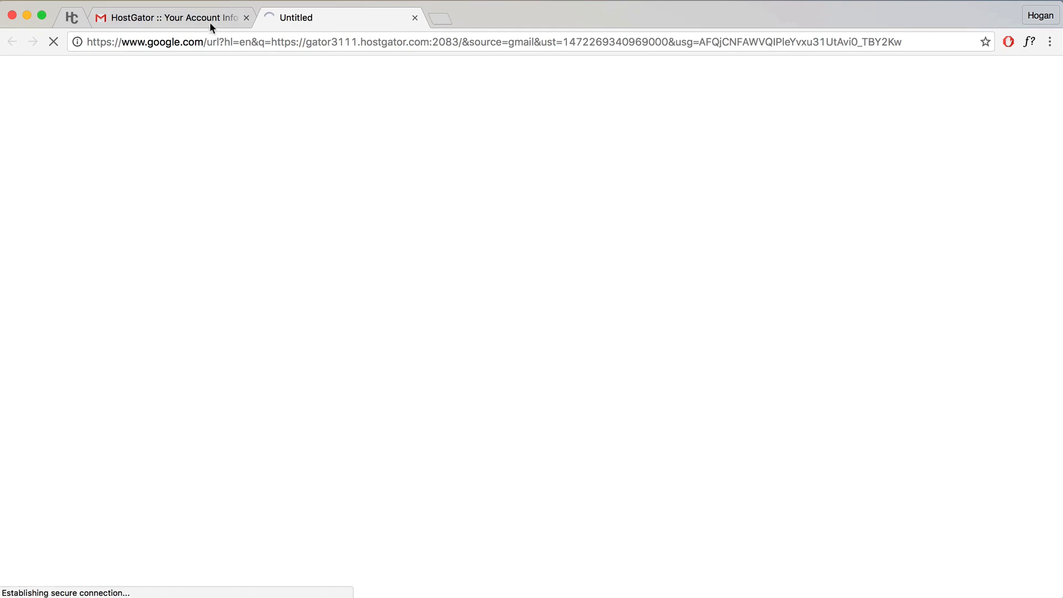
{"action": "left_click", "coordinate": [210, 22]}
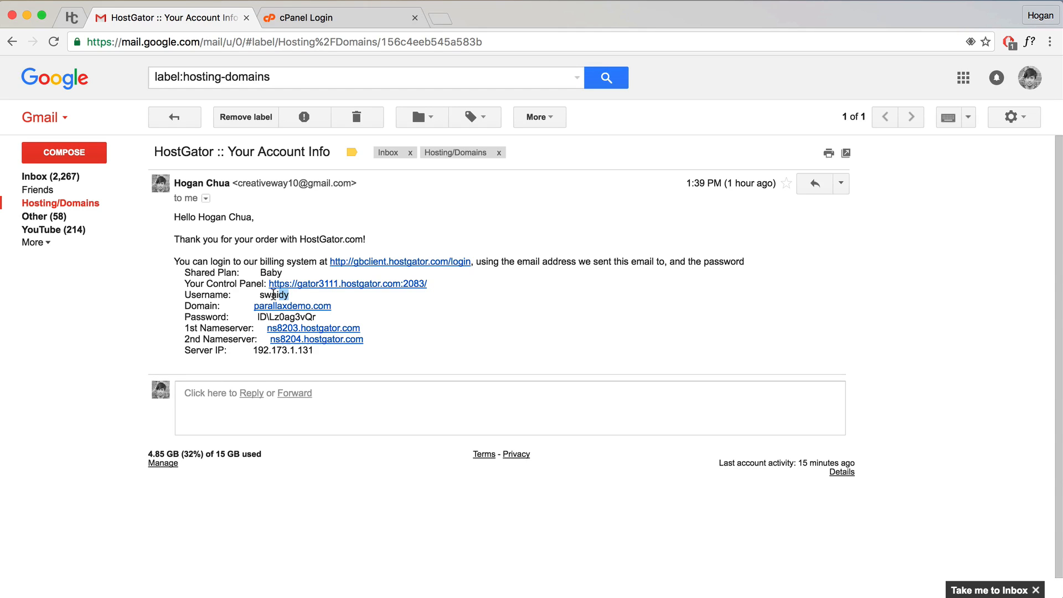
{"action": "left_click_drag", "start_coordinate": [289, 295], "coordinate": [259, 294]}
Step: Log in to cPanel with the account password
{"action": "left_click", "coordinate": [291, 21]}
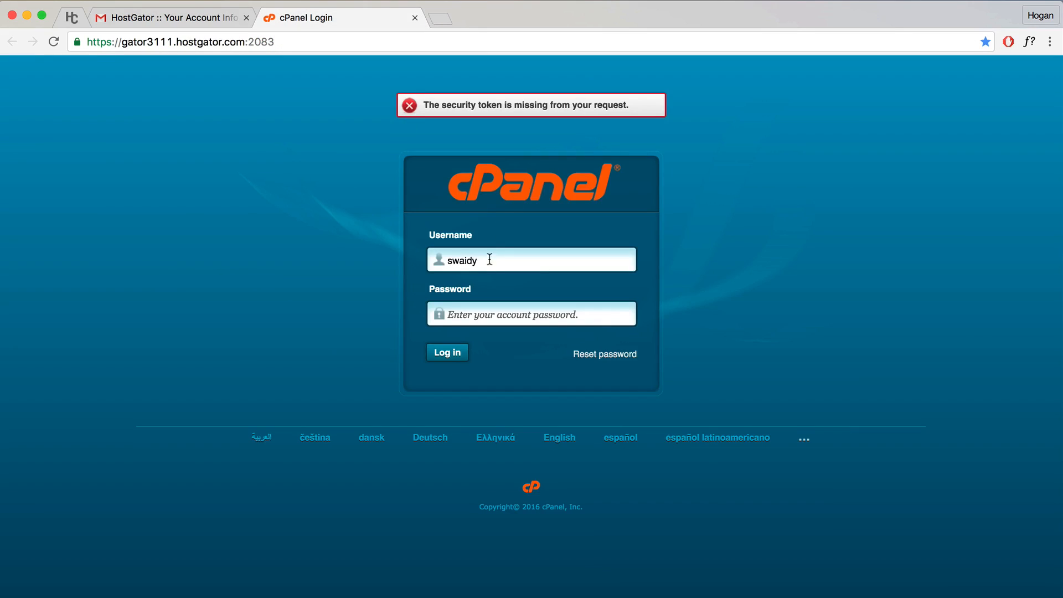
{"action": "left_click", "coordinate": [474, 311]}
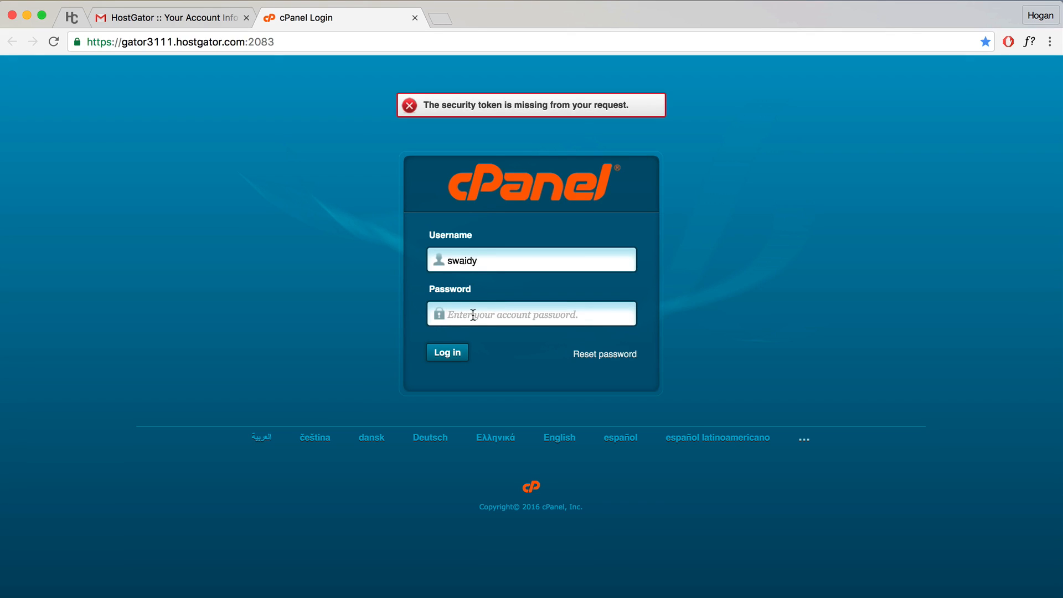
{"action": "type", "text": "********"}
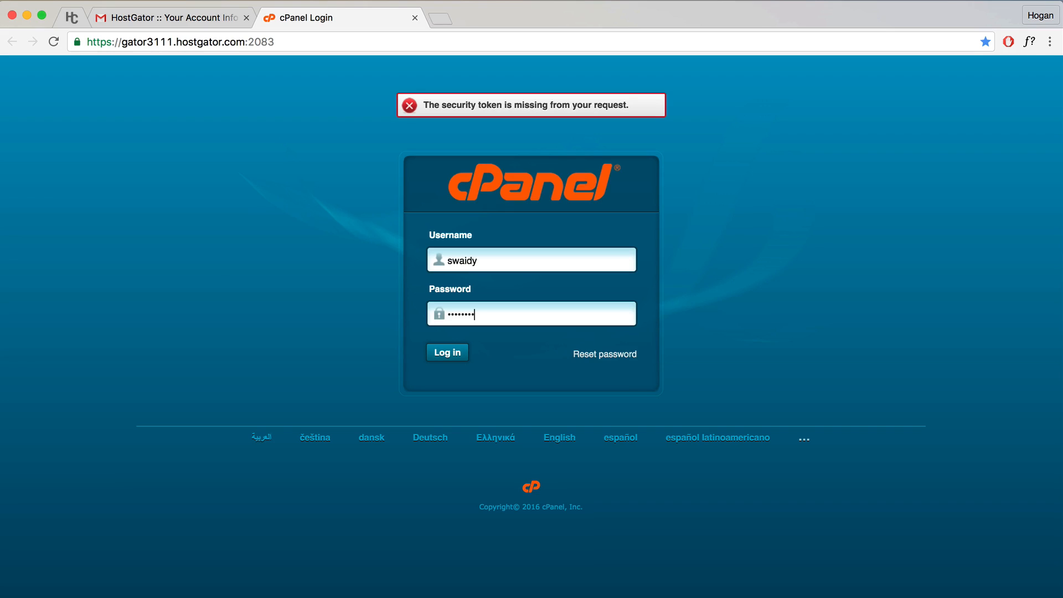
{"action": "left_click", "coordinate": [447, 353]}
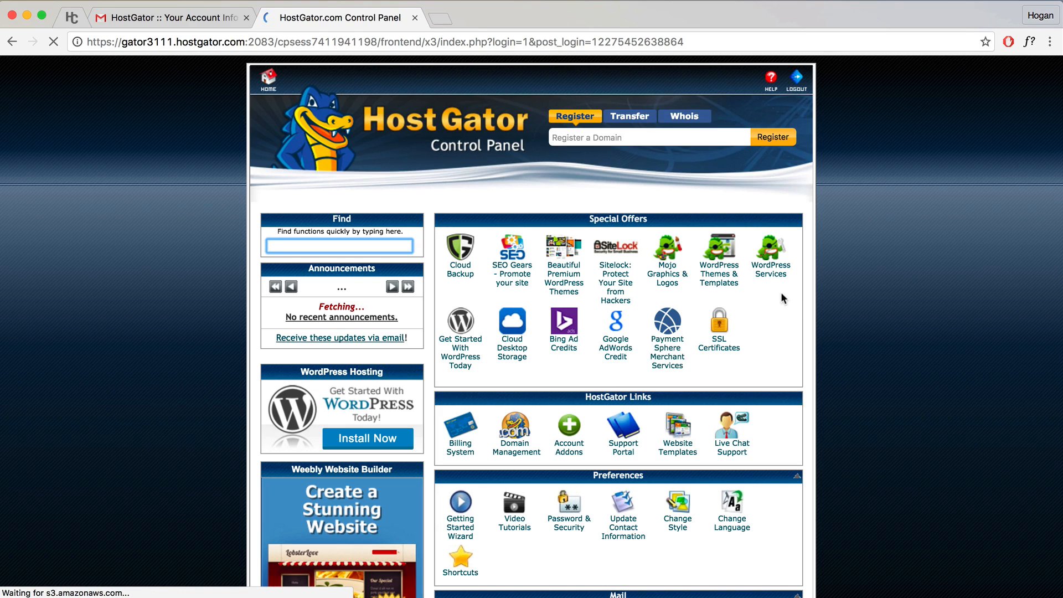
Step: Decline saving the password in Chrome and open QuickInstall under Software and Services
{"action": "scroll", "coordinate": [794, 295], "scroll_direction": "down", "scroll_amount": 7}
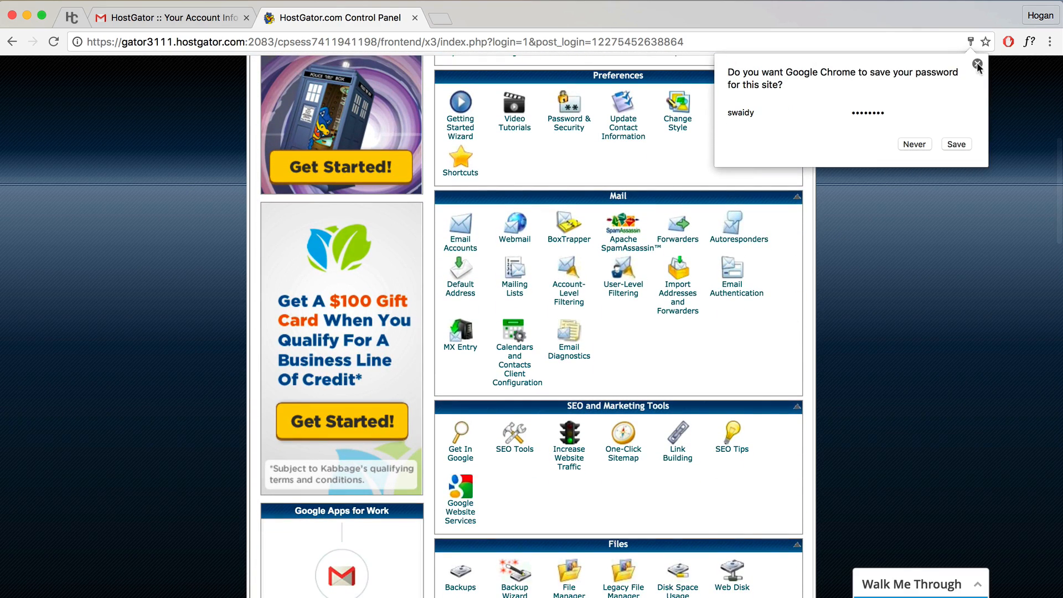
{"action": "left_click", "coordinate": [915, 144]}
{"action": "scroll", "coordinate": [817, 214], "scroll_direction": "down", "scroll_amount": 8}
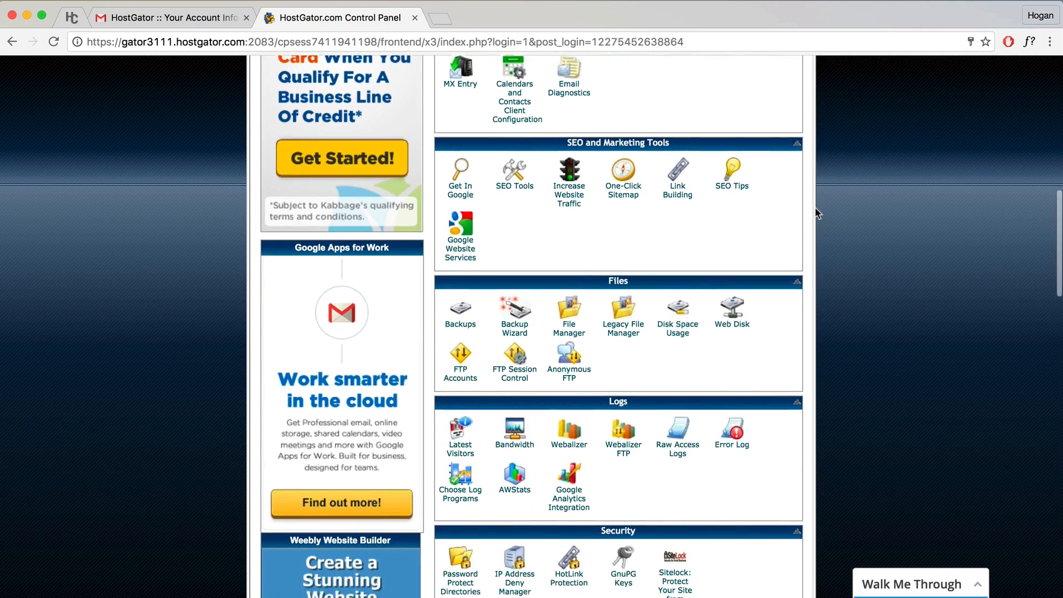
{"action": "scroll", "coordinate": [818, 213], "scroll_direction": "down", "scroll_amount": 4}
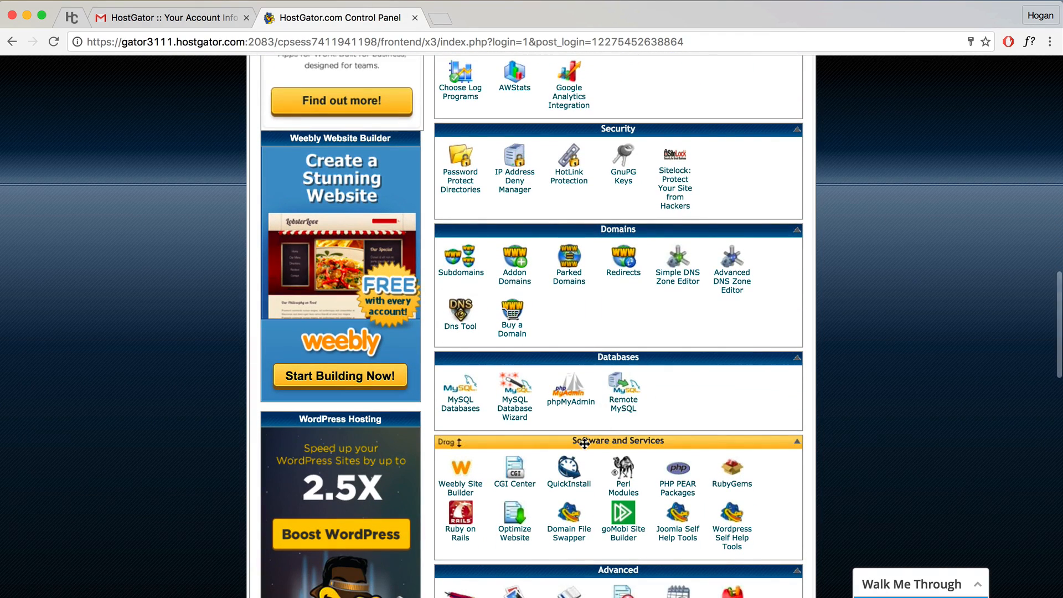
{"action": "left_click", "coordinate": [574, 472]}
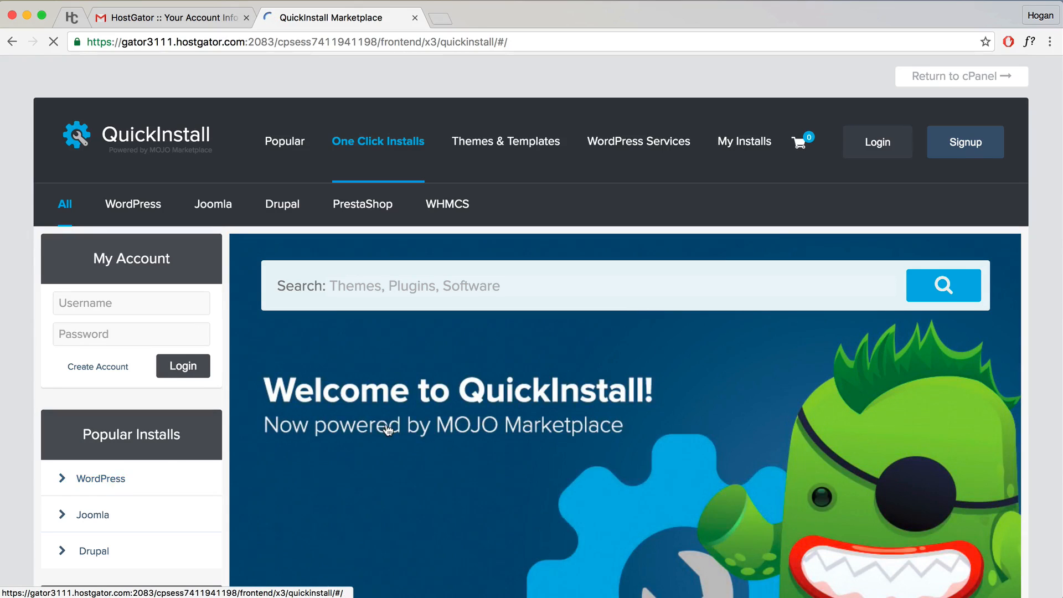
Step: Open the WordPress install form and select parallaxdemo.com as the install domain
{"action": "scroll", "coordinate": [392, 430], "scroll_direction": "down", "scroll_amount": 5}
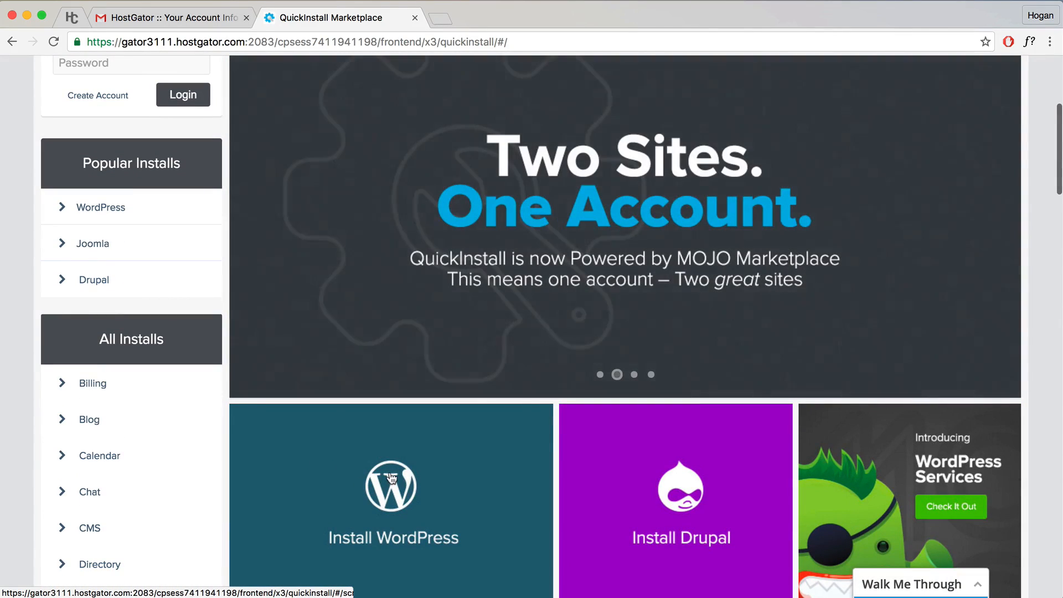
{"action": "left_click", "coordinate": [388, 477]}
{"action": "scroll", "coordinate": [499, 388], "scroll_direction": "down", "scroll_amount": 9}
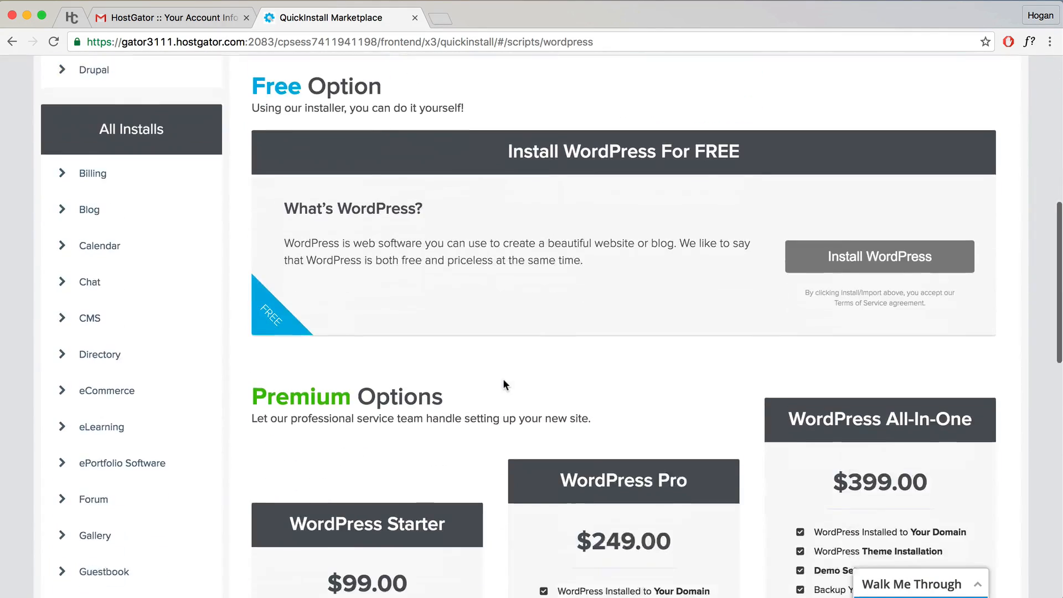
{"action": "left_click", "coordinate": [849, 239]}
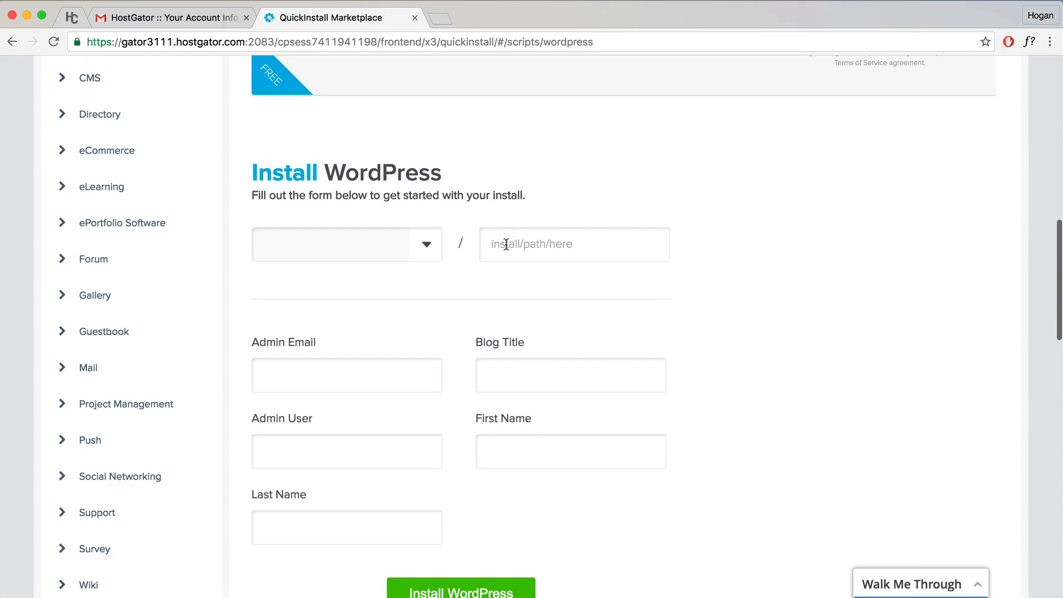
{"action": "left_click", "coordinate": [427, 246]}
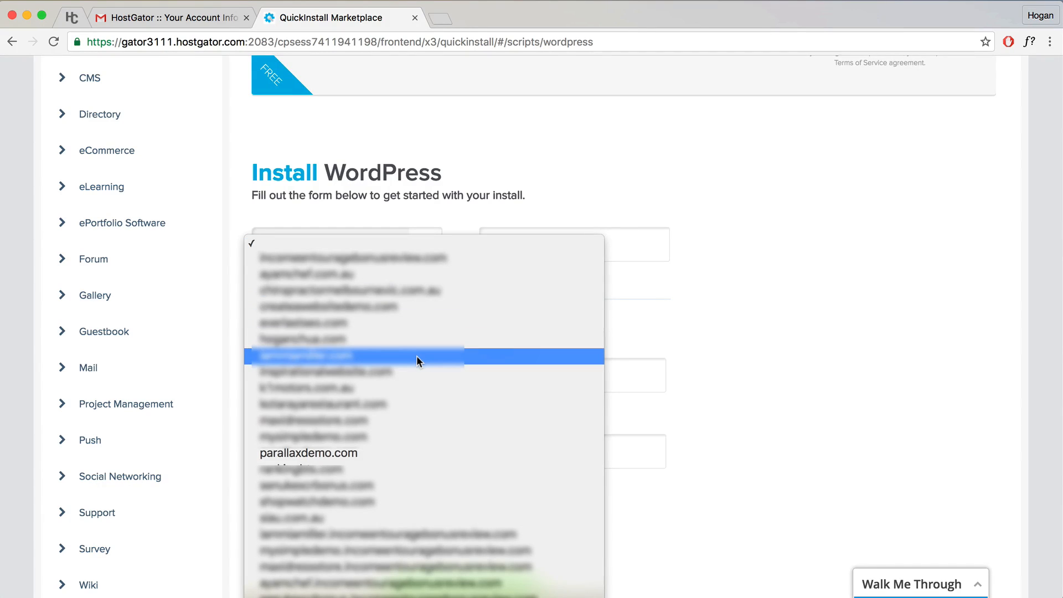
{"action": "left_click", "coordinate": [372, 454]}
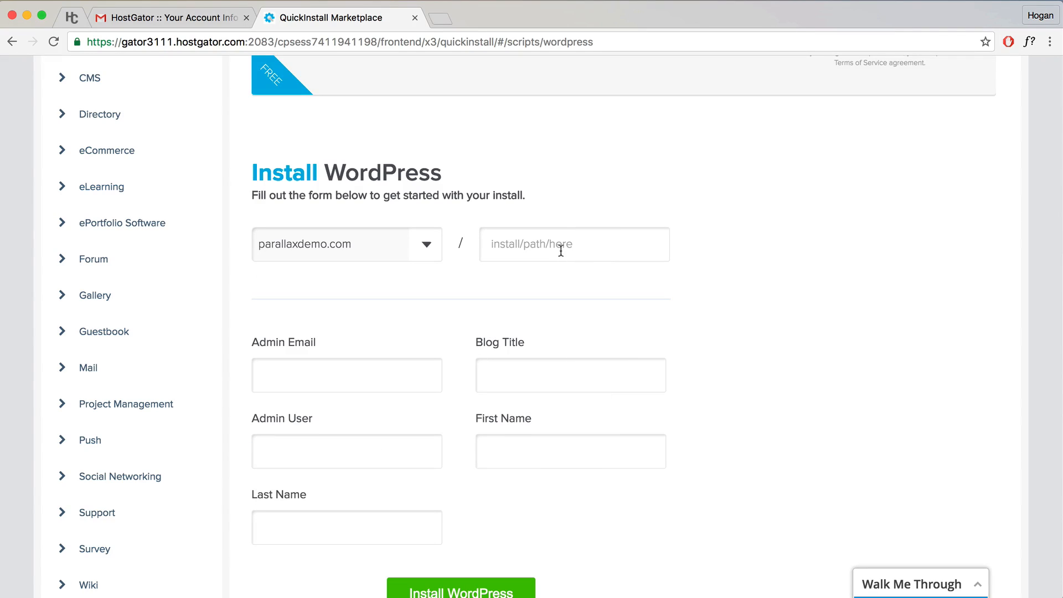
Step: Autofill the admin email and names, set blog title 'Logo', enter the admin username, and install WordPress
{"action": "left_click", "coordinate": [333, 371]}
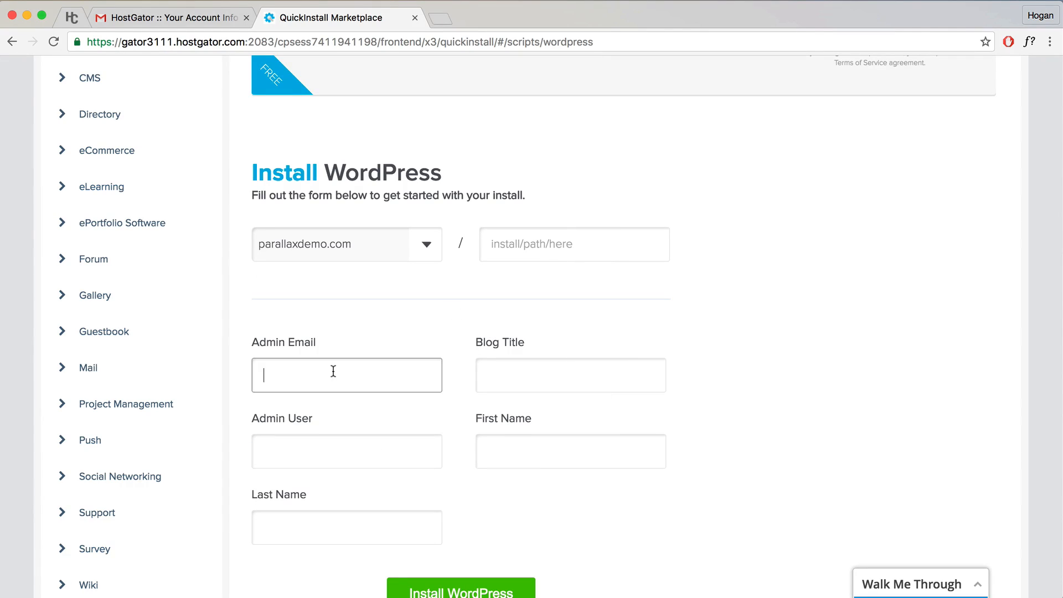
{"action": "type", "text": "c"}
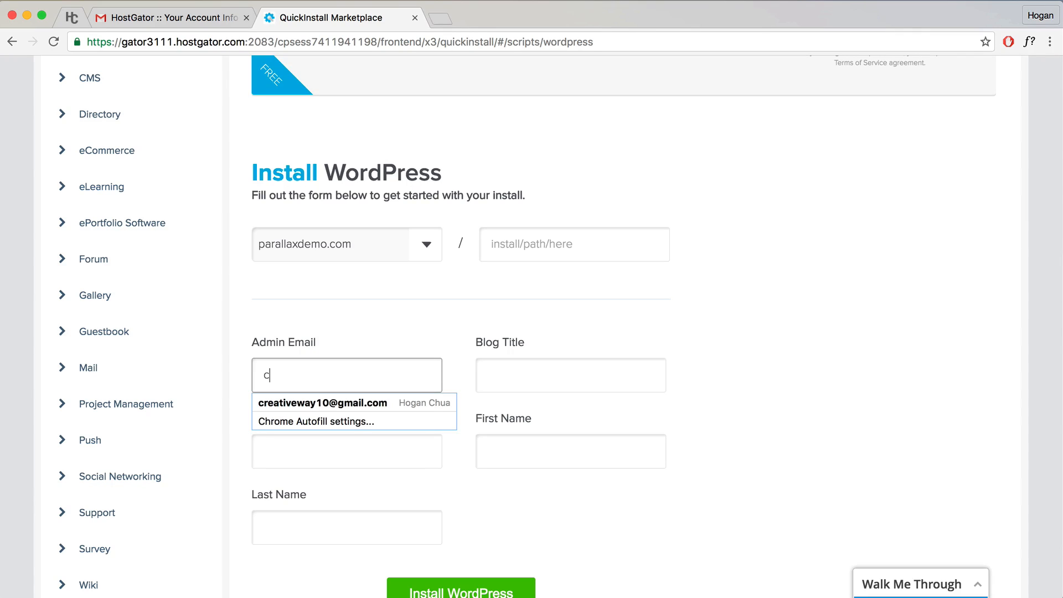
{"action": "key", "text": "Down"}
{"action": "key", "text": "Return"}
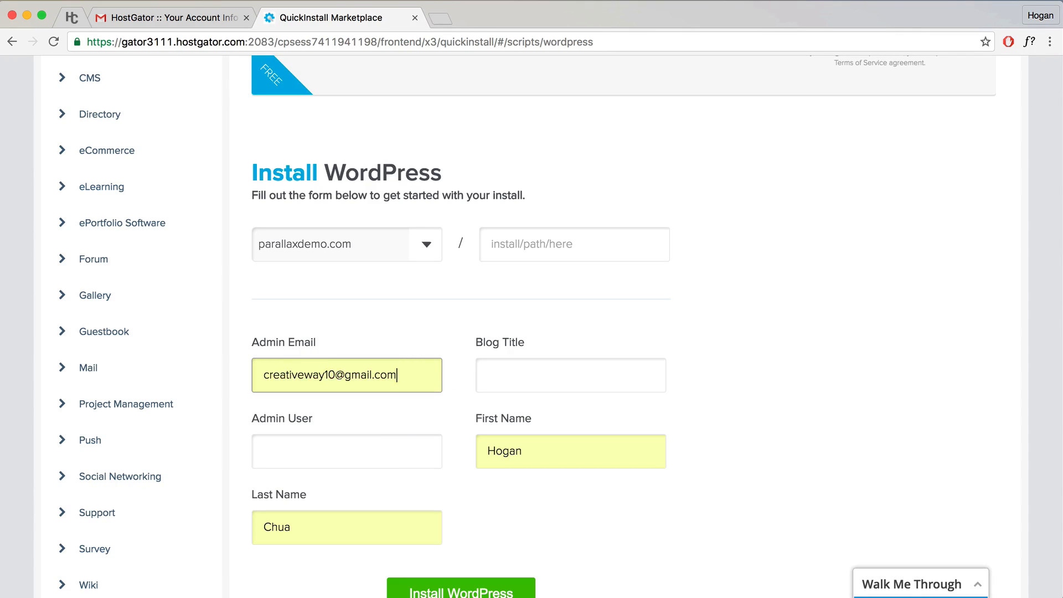
{"action": "left_click", "coordinate": [507, 379]}
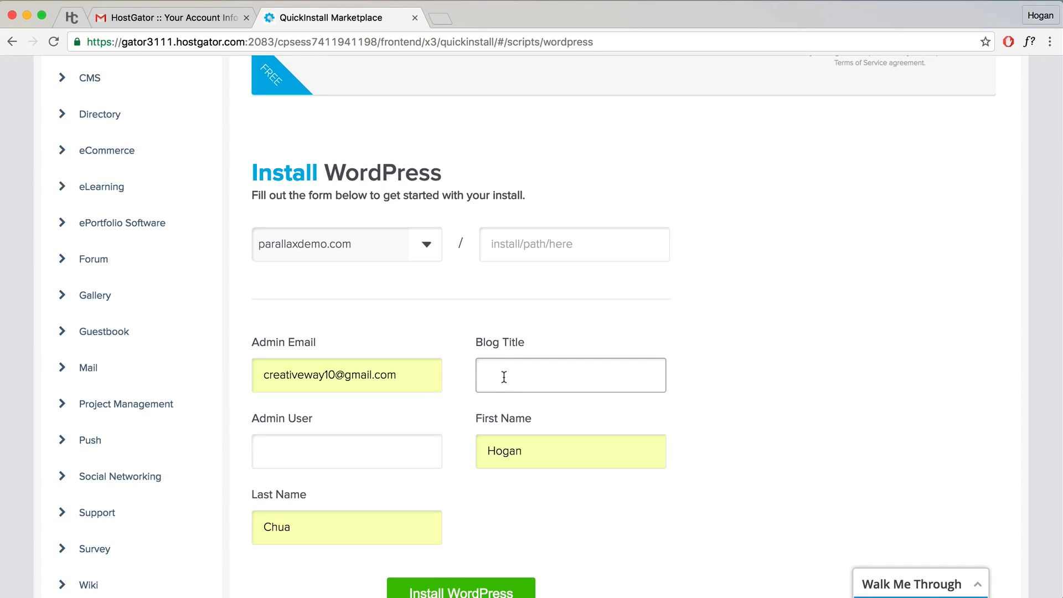
{"action": "type", "text": "Logo"}
{"action": "left_click", "coordinate": [332, 451]}
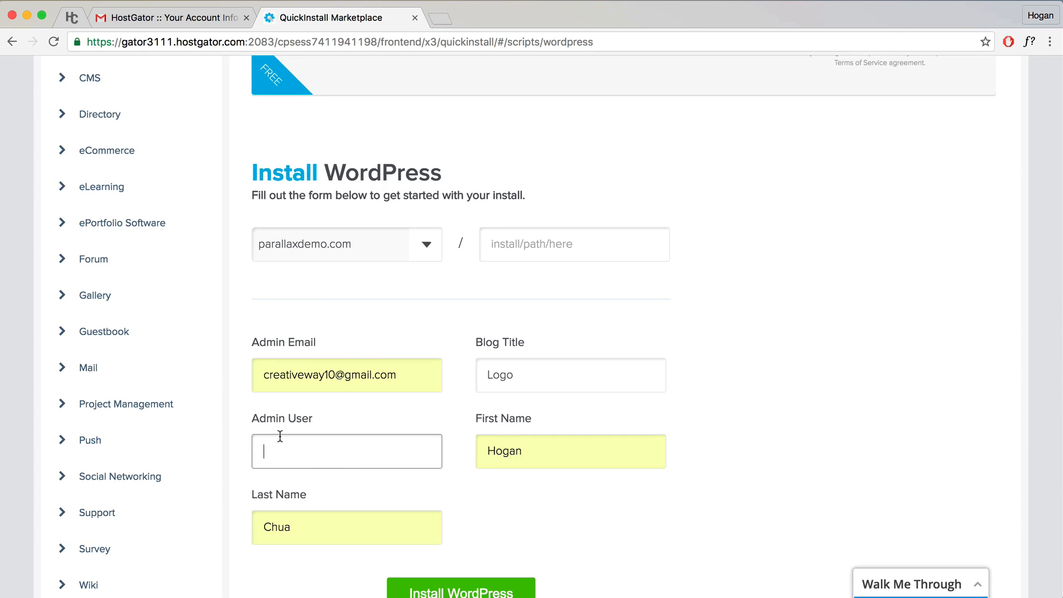
{"action": "type", "text": "hoganchua"}
{"action": "scroll", "coordinate": [621, 463], "scroll_direction": "down", "scroll_amount": 3}
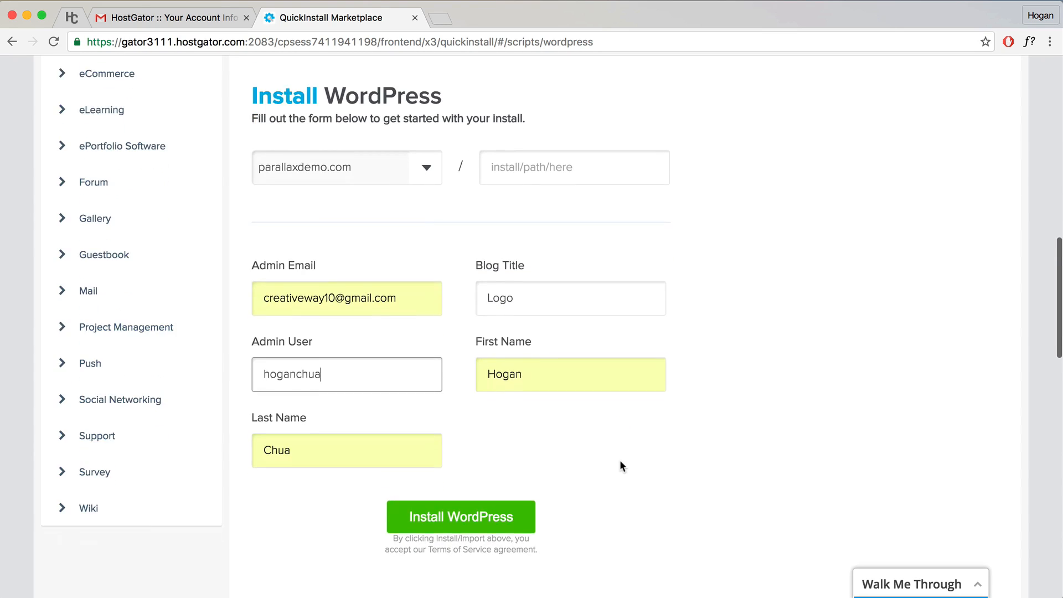
{"action": "left_click", "coordinate": [495, 495]}
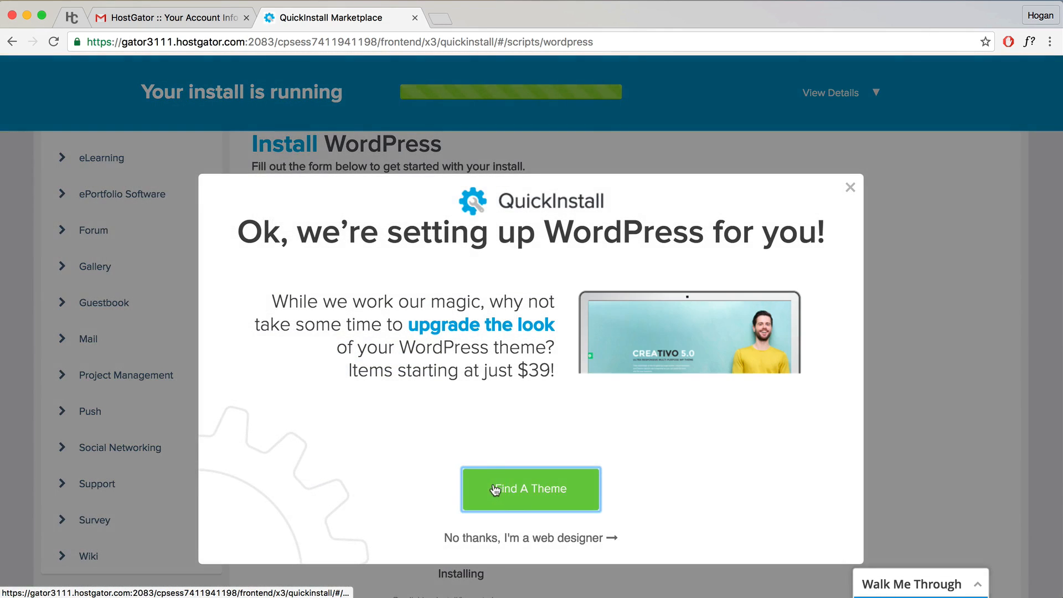
Step: Dismiss the theme offer, view the install's credentials, and open the WordPress admin login in a new tab
{"action": "left_click", "coordinate": [500, 537]}
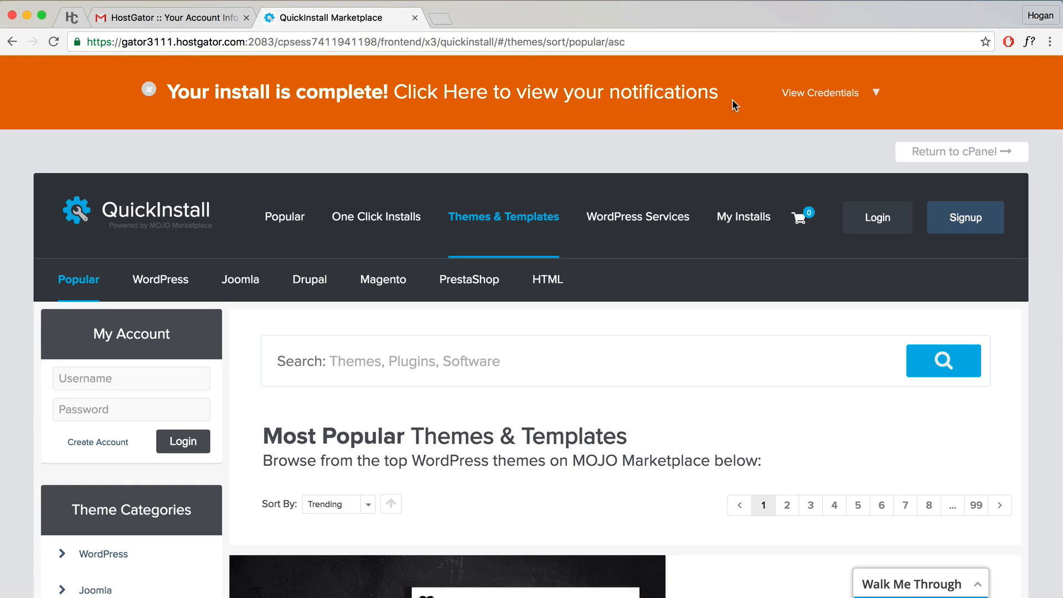
{"action": "left_click", "coordinate": [876, 94]}
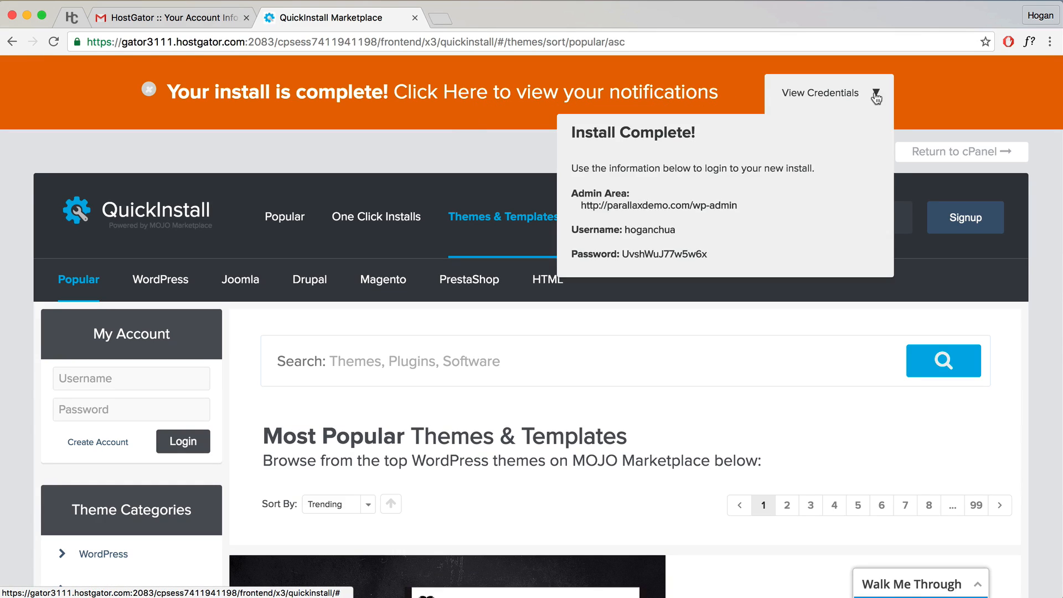
{"action": "left_click", "coordinate": [690, 206]}
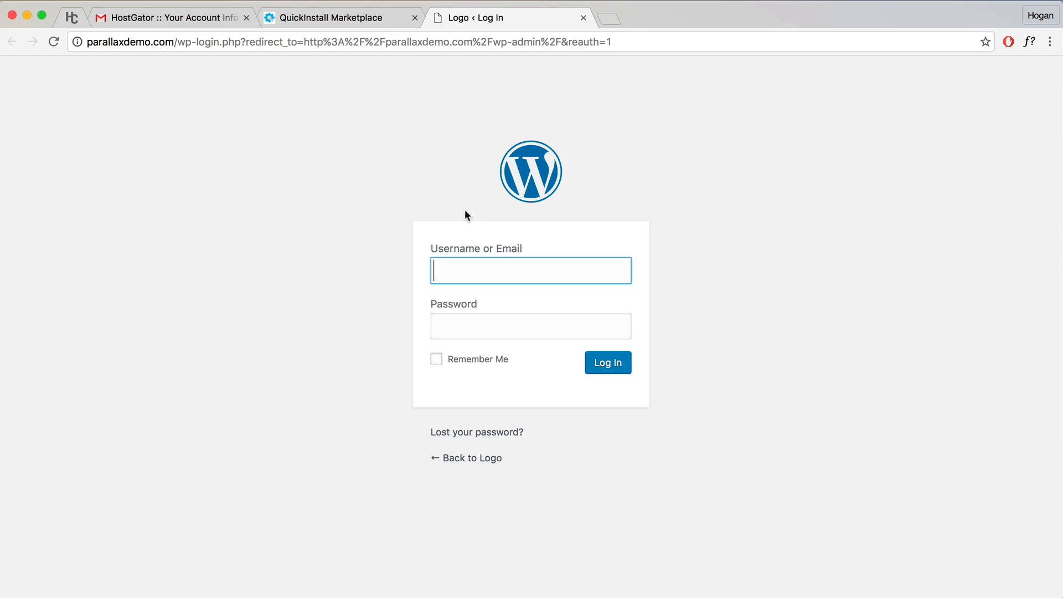
Step: Copy the admin password from the install credentials
{"action": "left_click", "coordinate": [377, 21]}
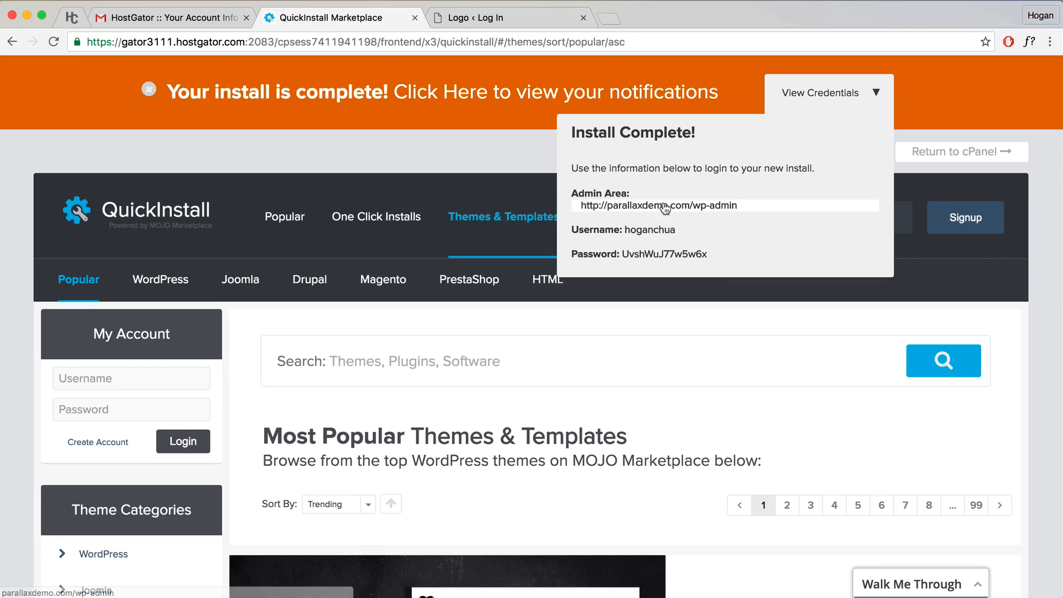
{"action": "left_click_drag", "start_coordinate": [709, 254], "coordinate": [622, 253]}
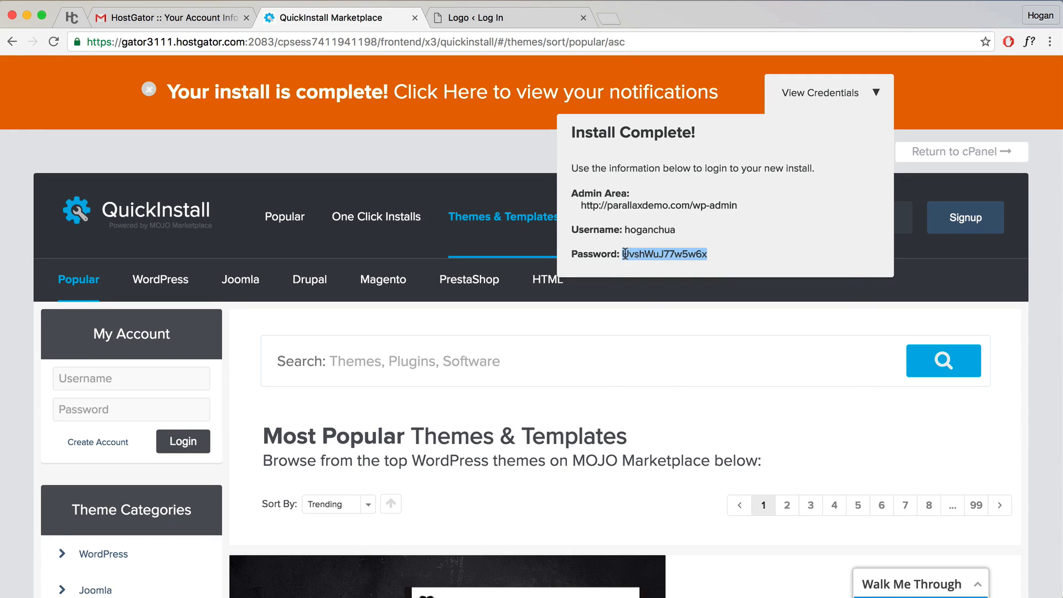
{"action": "right_click", "coordinate": [623, 254]}
{"action": "left_click", "coordinate": [656, 283]}
Step: Log in to the parallaxdemo.com WordPress admin with the install's username and the pasted password
{"action": "left_click", "coordinate": [477, 21]}
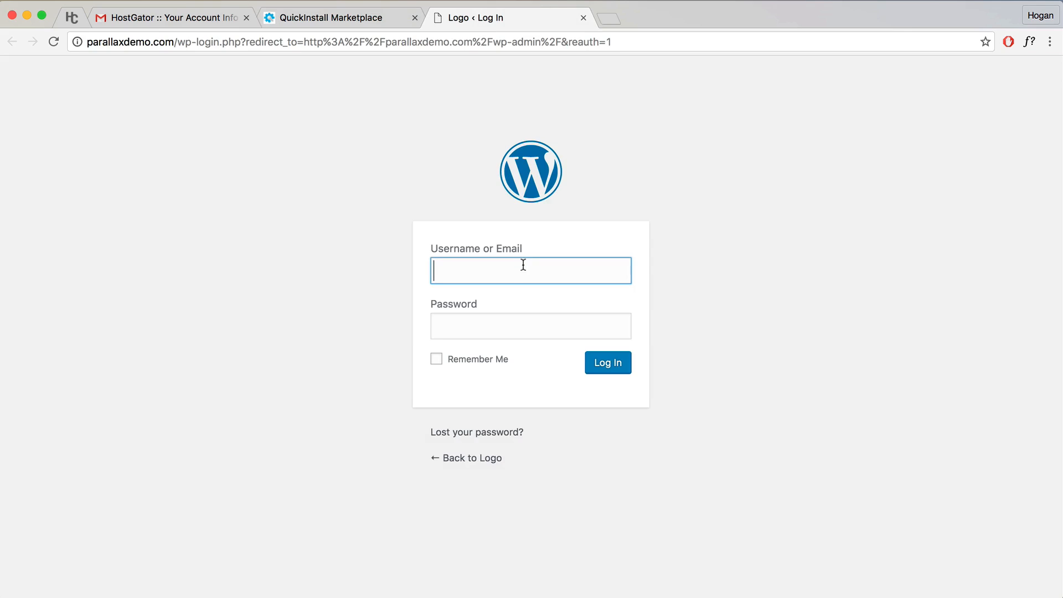
{"action": "type", "text": "hoganchua`"}
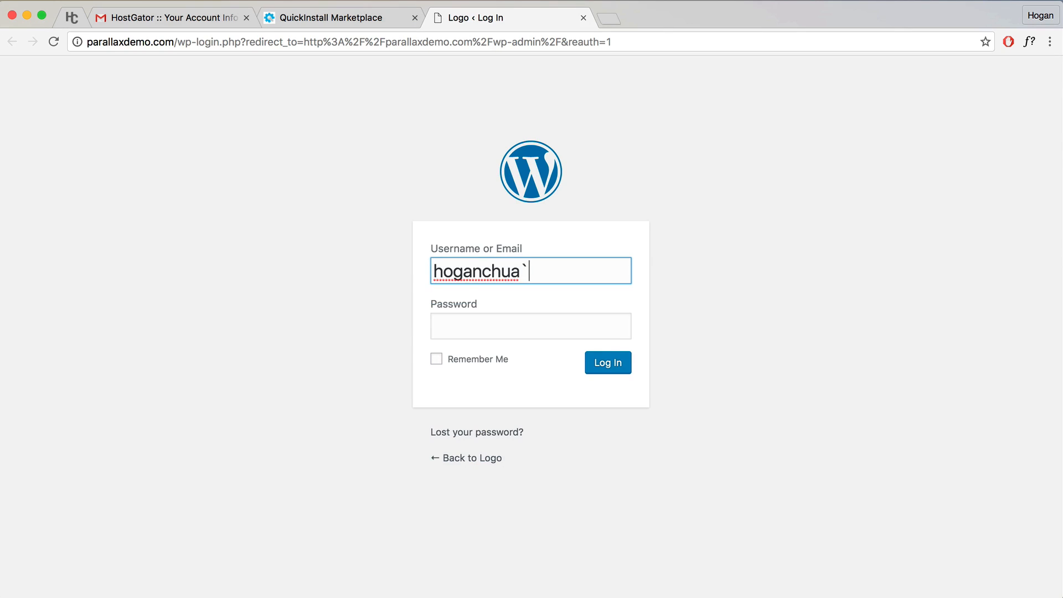
{"action": "key", "text": "BackSpace"}
{"action": "key", "text": "Tab"}
{"action": "key", "text": "super+v"}
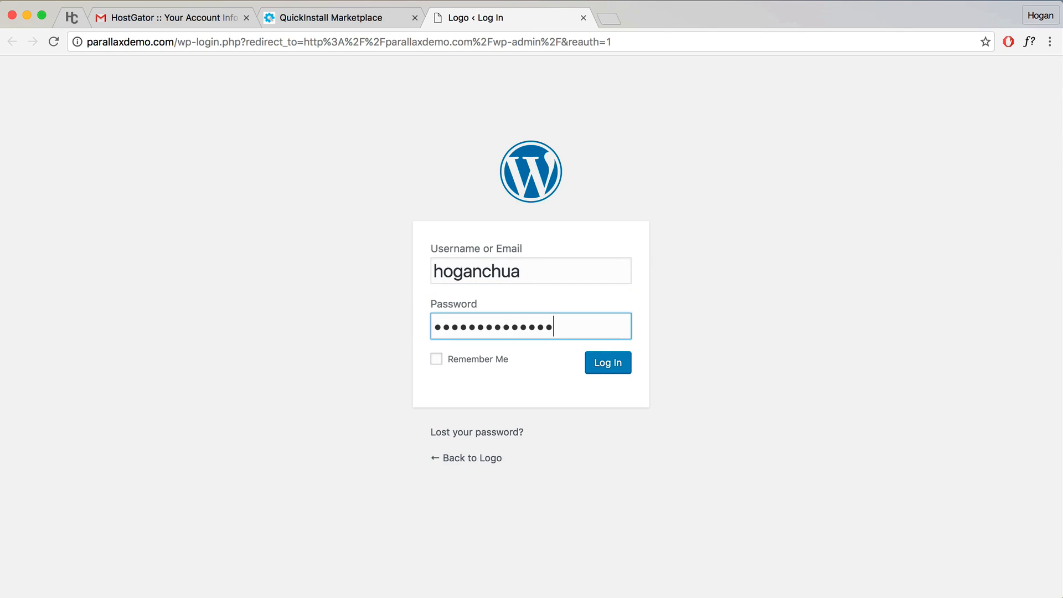
{"action": "left_click", "coordinate": [618, 364]}
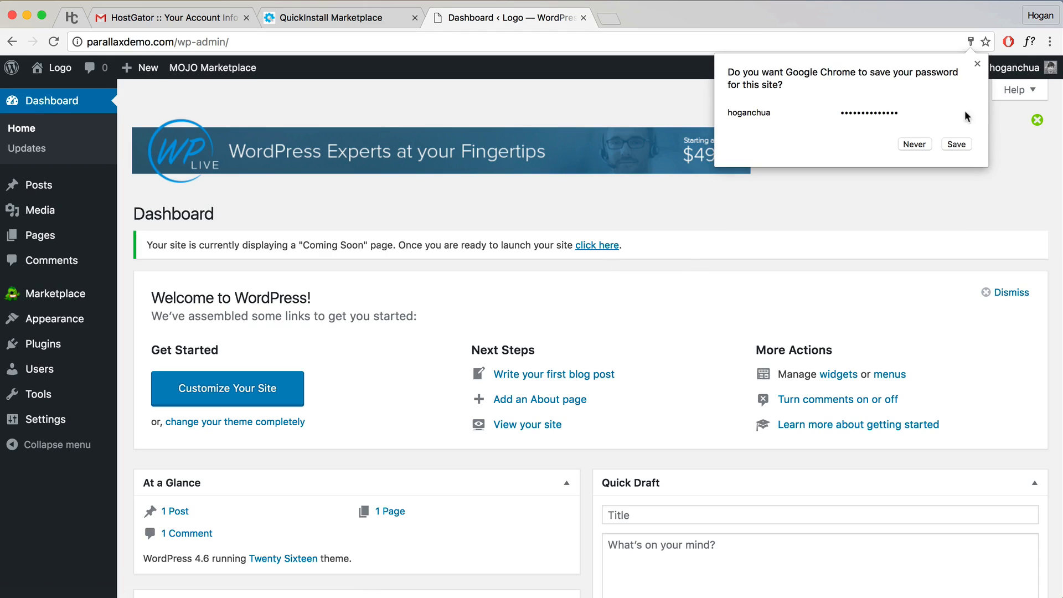
Step: Close Chrome's save-password bubble and go to the live site through Visit Site
{"action": "left_click", "coordinate": [978, 65]}
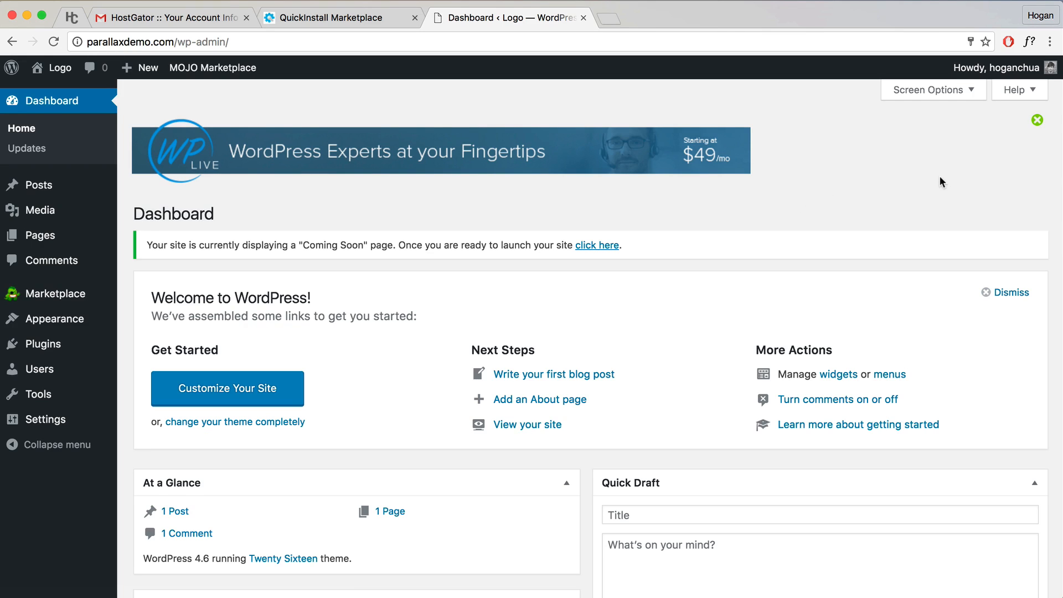
{"action": "scroll", "coordinate": [933, 186], "scroll_direction": "down", "scroll_amount": 5}
{"action": "scroll", "coordinate": [933, 186], "scroll_direction": "up", "scroll_amount": 4}
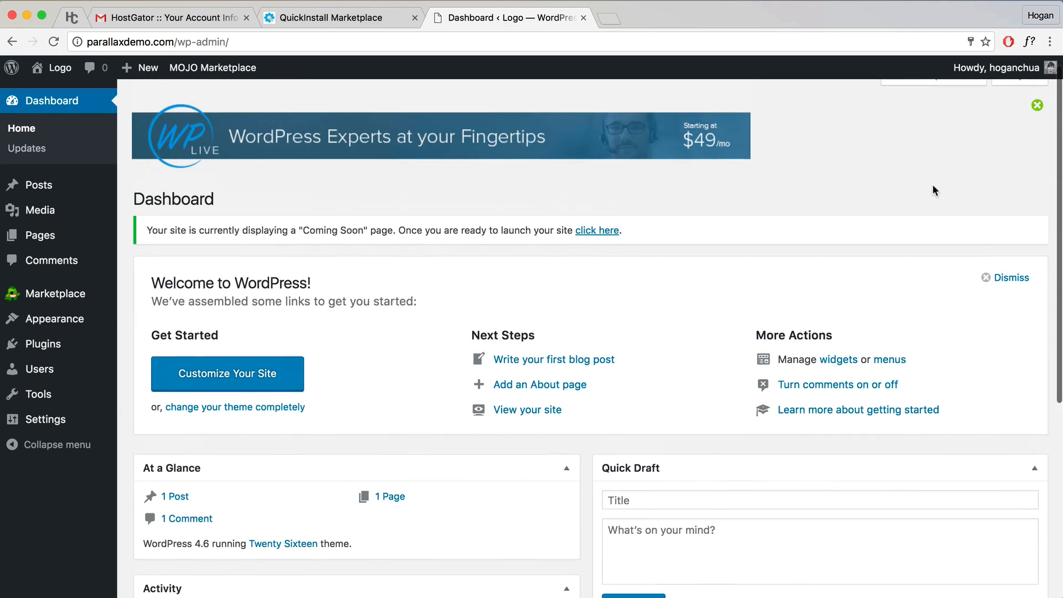
{"action": "scroll", "coordinate": [933, 186], "scroll_direction": "up", "scroll_amount": 1}
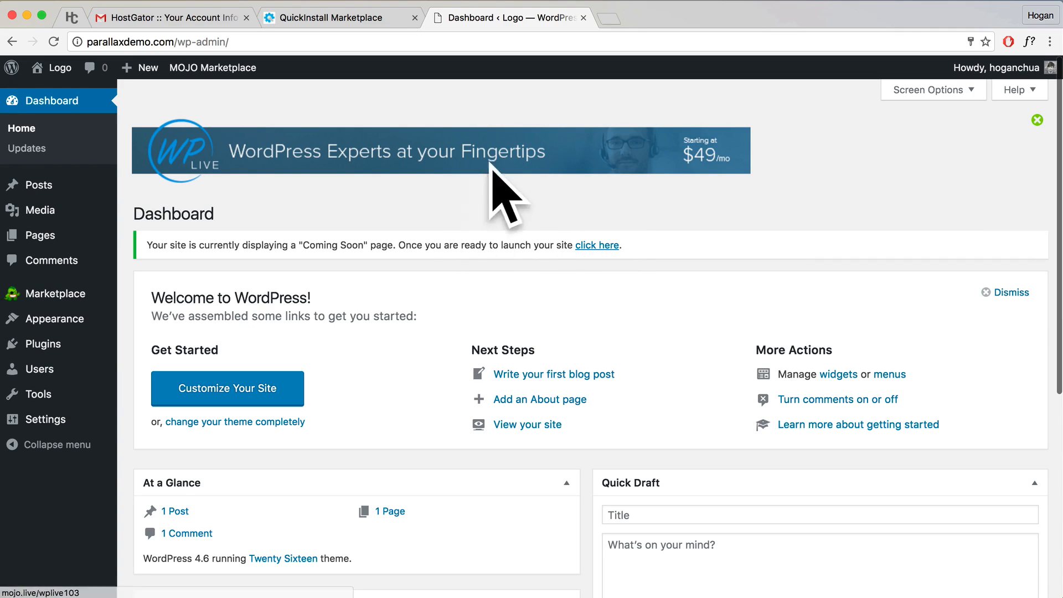
{"action": "mouse_move", "coordinate": [56, 71]}
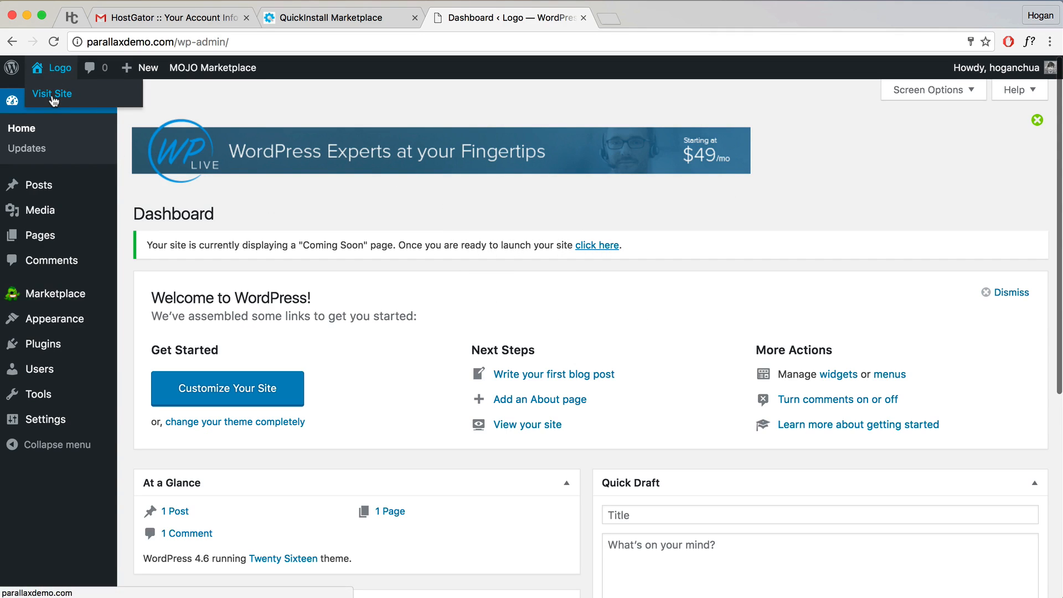
{"action": "left_click", "coordinate": [53, 98]}
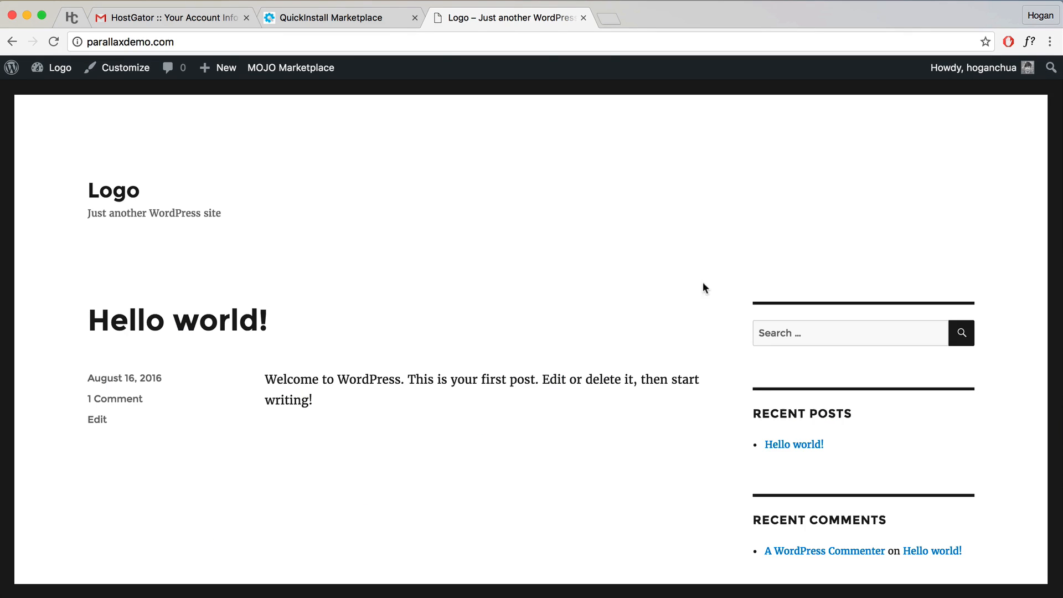
Step: Scroll through the live site, then return to the admin Dashboard
{"action": "scroll", "coordinate": [674, 280], "scroll_direction": "down", "scroll_amount": 10}
{"action": "scroll", "coordinate": [674, 280], "scroll_direction": "up", "scroll_amount": 8}
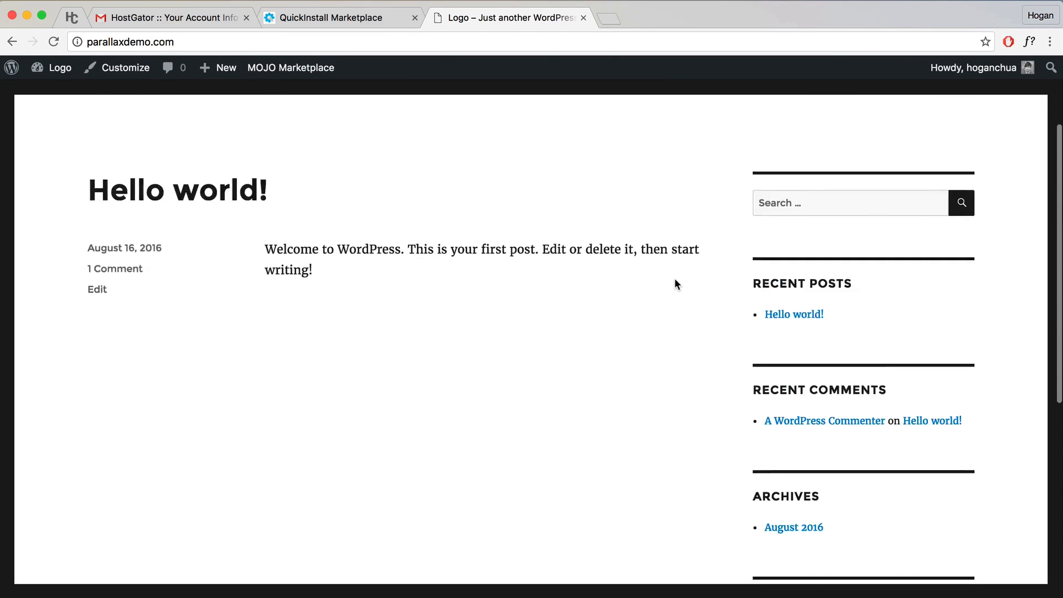
{"action": "scroll", "coordinate": [674, 284], "scroll_direction": "up", "scroll_amount": 3}
{"action": "scroll", "coordinate": [674, 285], "scroll_direction": "down", "scroll_amount": 10}
{"action": "scroll", "coordinate": [675, 284], "scroll_direction": "up", "scroll_amount": 10}
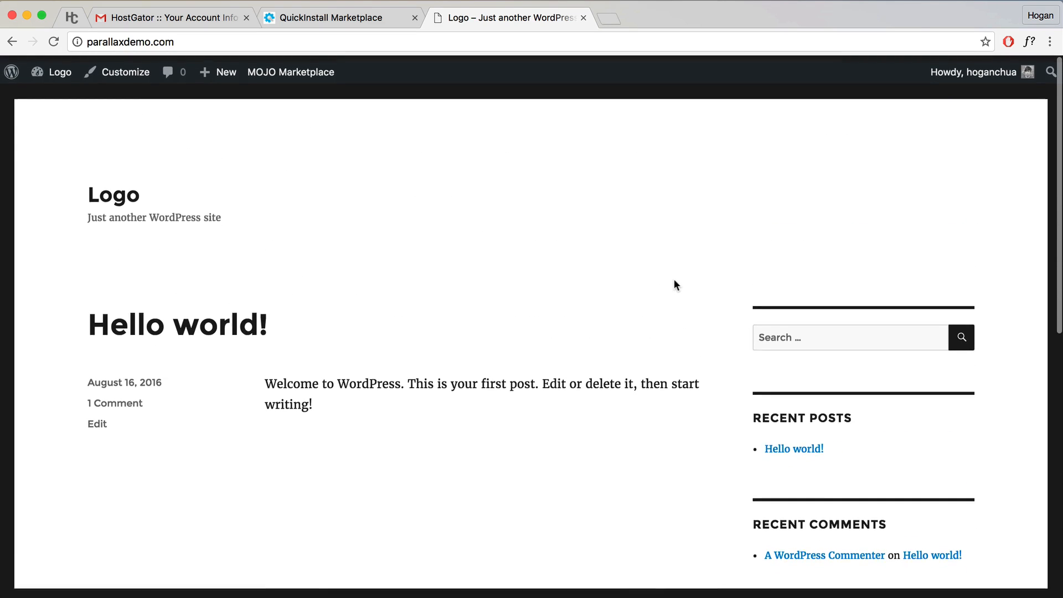
{"action": "scroll", "coordinate": [673, 283], "scroll_direction": "down", "scroll_amount": 5}
{"action": "scroll", "coordinate": [673, 284], "scroll_direction": "up", "scroll_amount": 6}
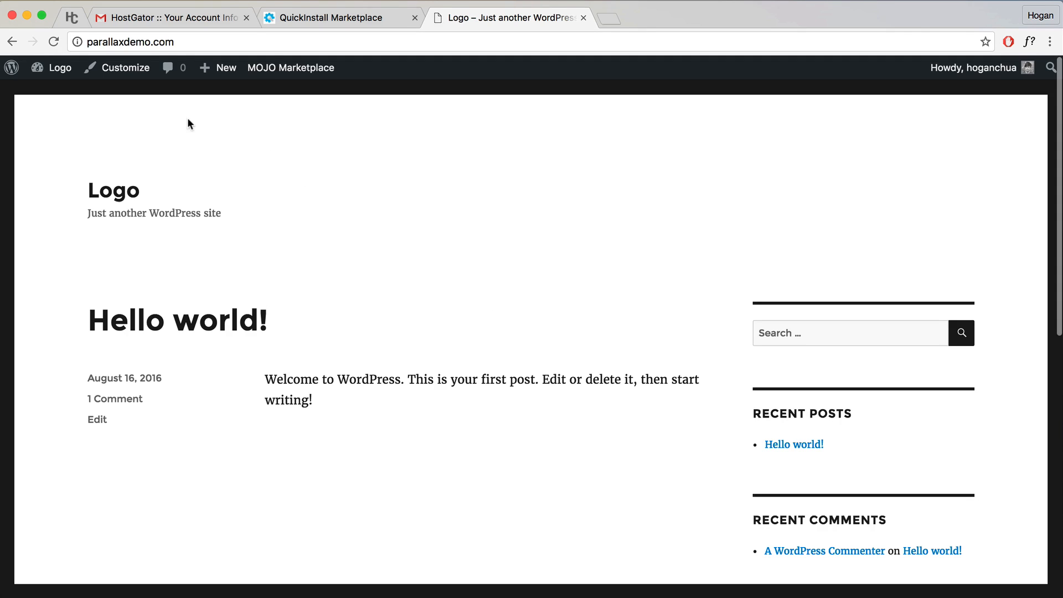
{"action": "mouse_move", "coordinate": [61, 69]}
{"action": "left_click", "coordinate": [65, 95]}
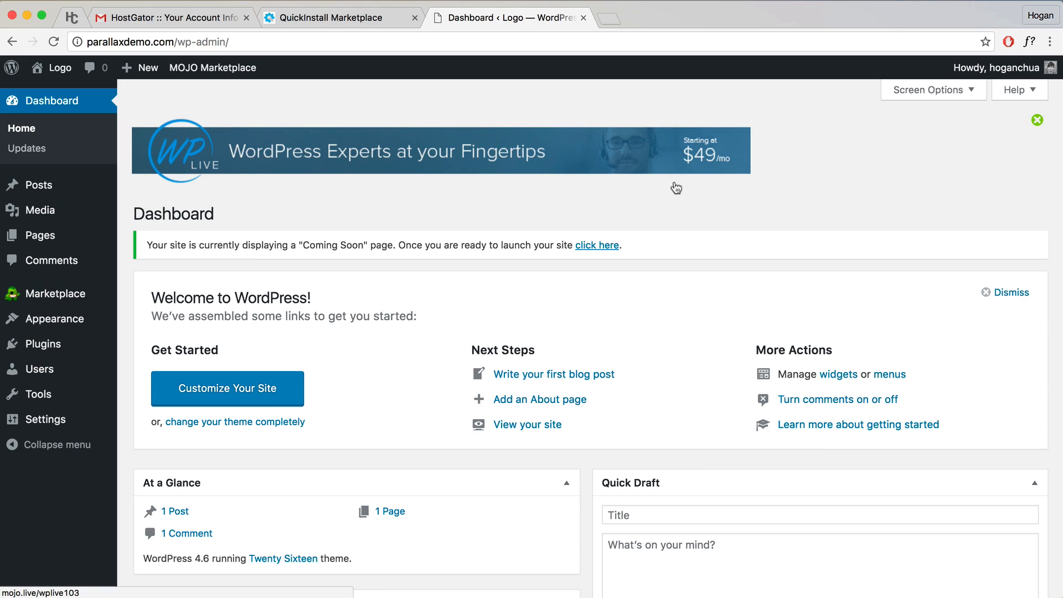
Step: Remove the WP Live banner and Welcome panel; collapse At a Glance, Activity, Quick Draft, WordPress News
{"action": "left_click", "coordinate": [1037, 121]}
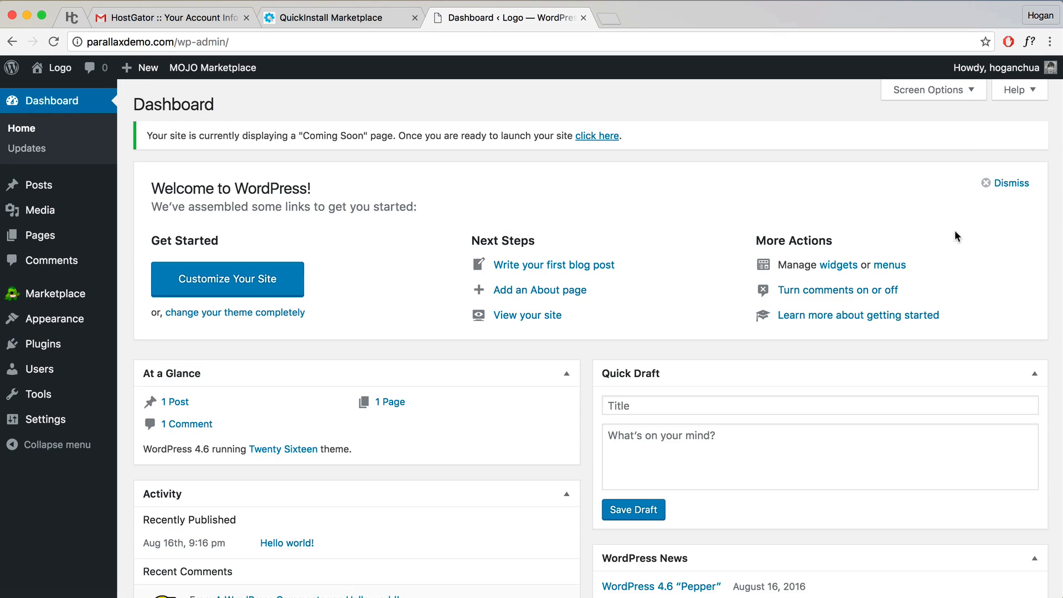
{"action": "left_click", "coordinate": [987, 184]}
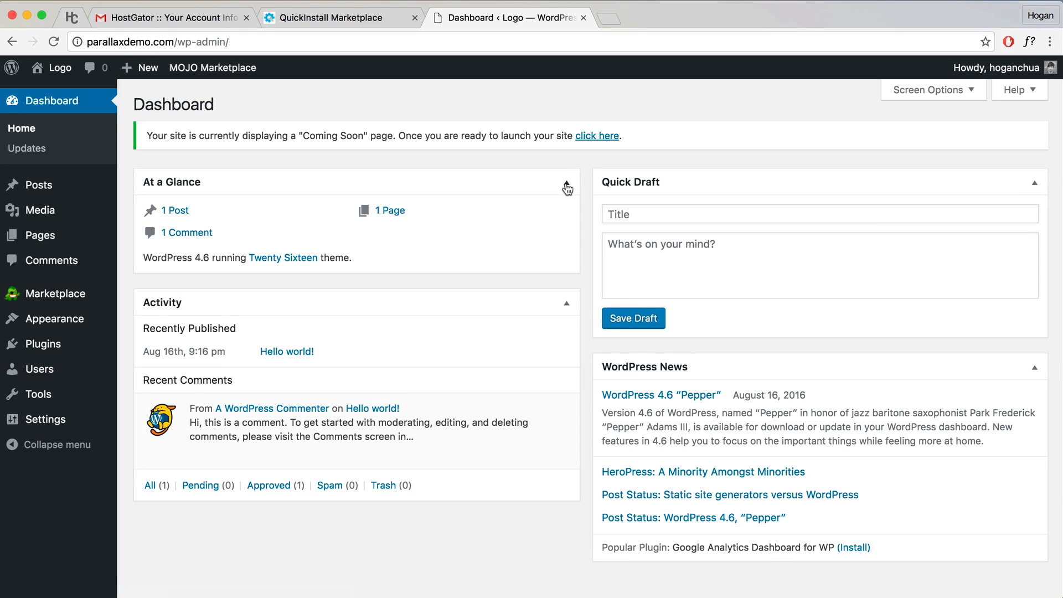
{"action": "left_click", "coordinate": [567, 182]}
{"action": "left_click", "coordinate": [566, 225]}
{"action": "left_click", "coordinate": [1034, 185]}
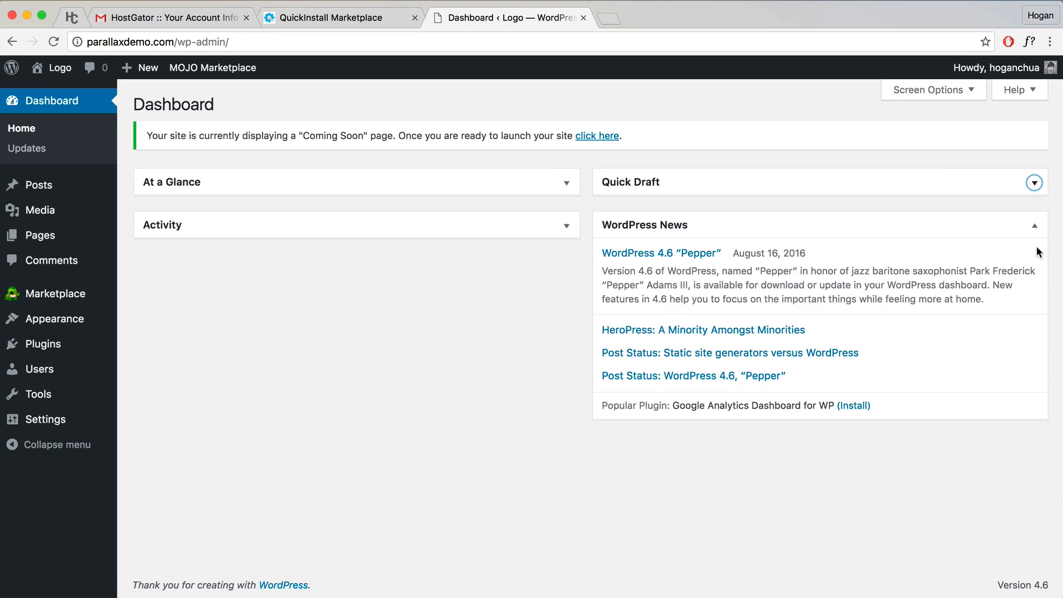
{"action": "left_click", "coordinate": [1035, 228]}
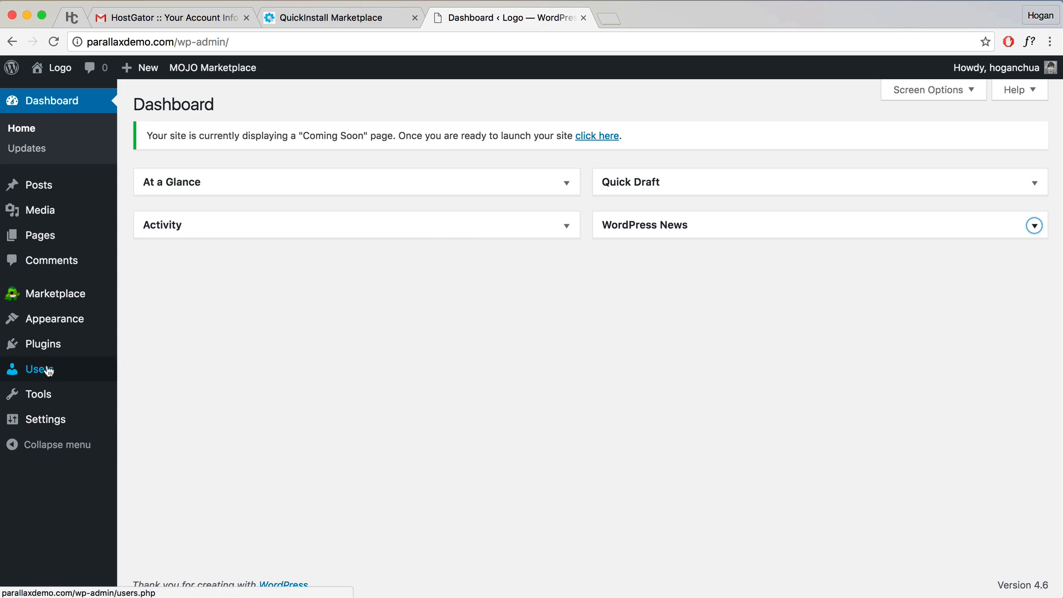
Step: On Your Profile, replace the generated password with a new, shorter password
{"action": "mouse_move", "coordinate": [45, 370]}
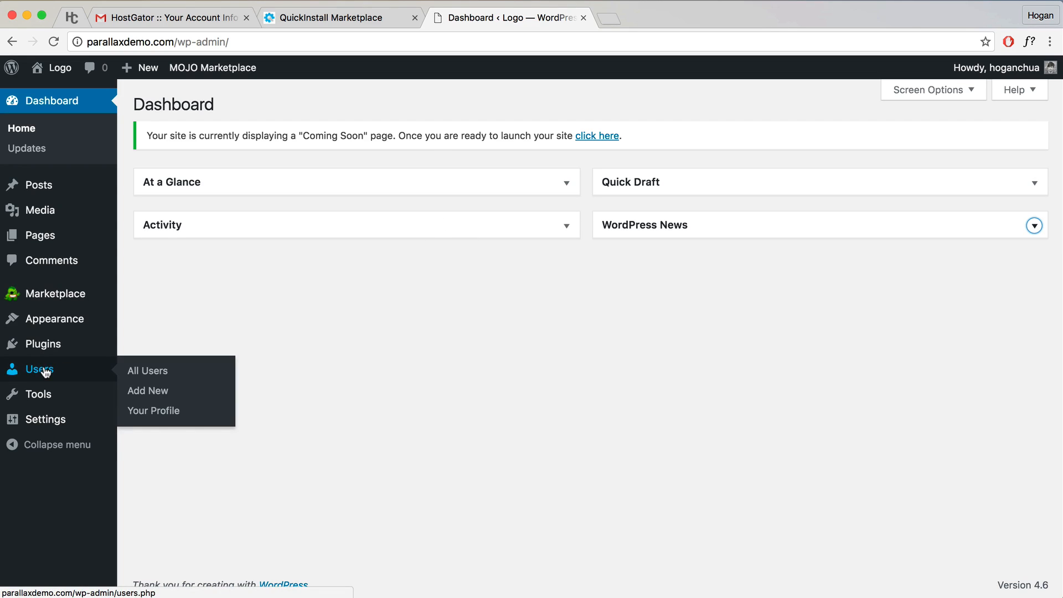
{"action": "left_click", "coordinate": [136, 412]}
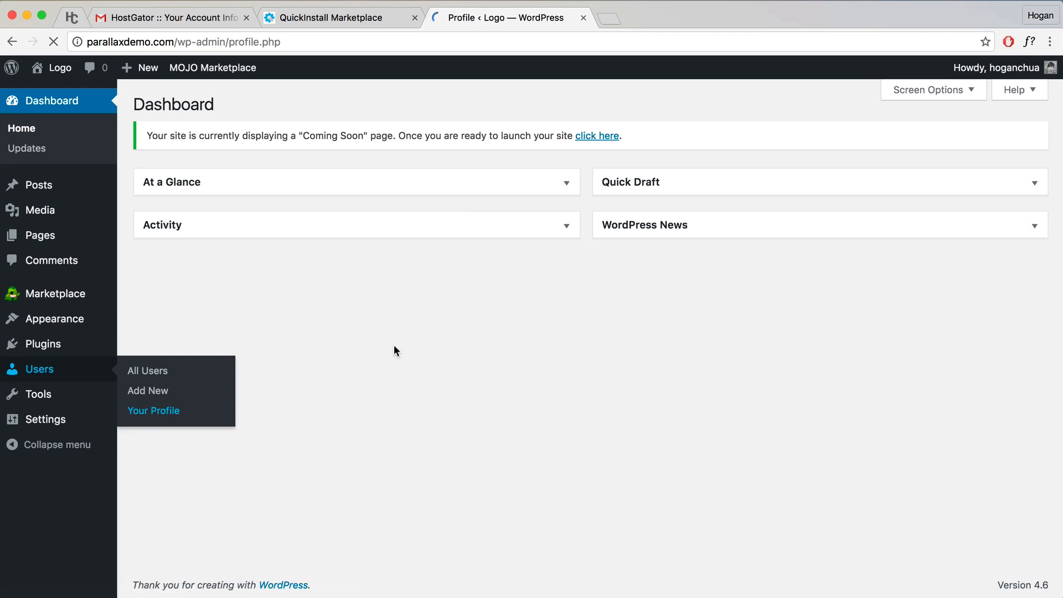
{"action": "scroll", "coordinate": [441, 348], "scroll_direction": "down", "scroll_amount": 5}
{"action": "scroll", "coordinate": [441, 348], "scroll_direction": "down", "scroll_amount": 10}
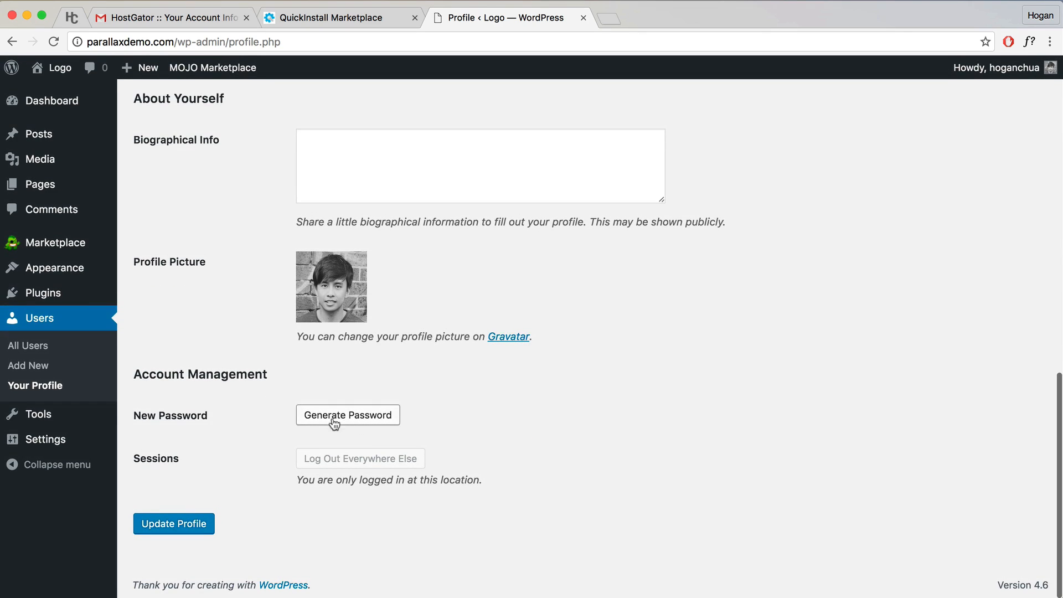
{"action": "left_click", "coordinate": [340, 424]}
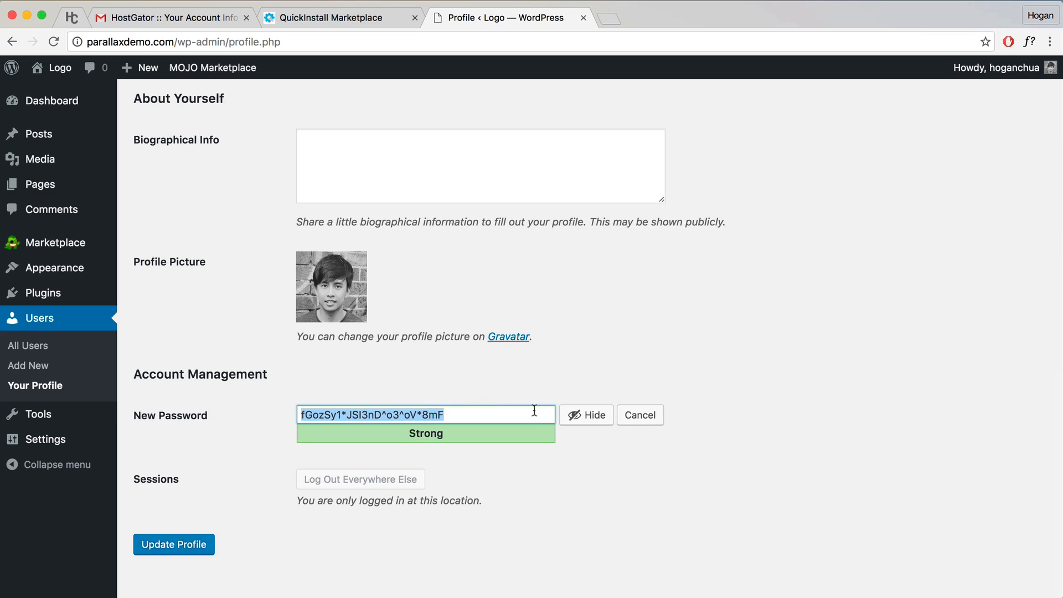
{"action": "left_click", "coordinate": [586, 415]}
{"action": "type", "text": "p•••••••"}
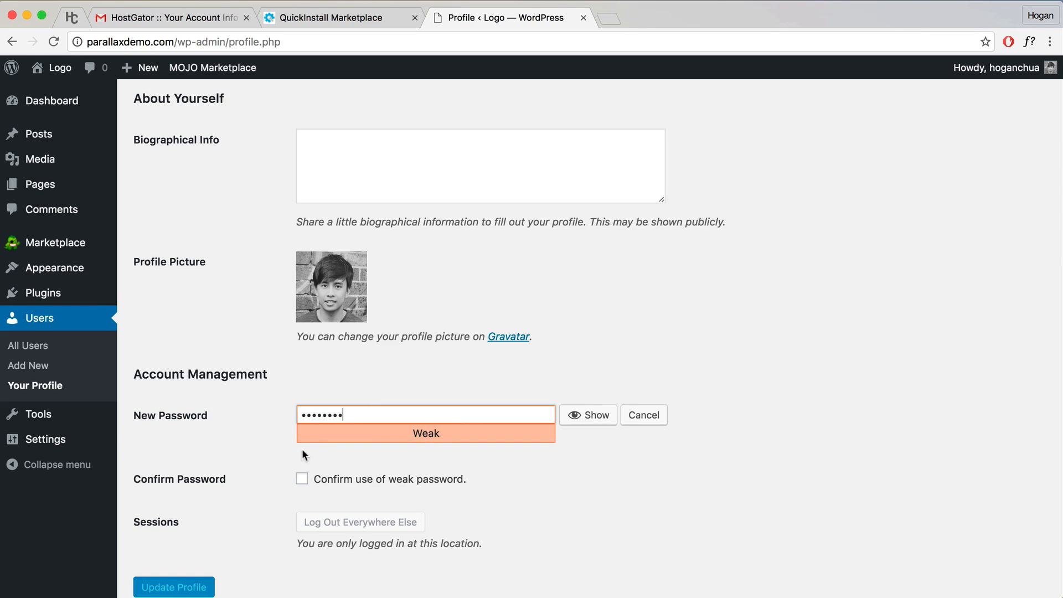
Step: Confirm use of the weak password and save the profile
{"action": "left_click", "coordinate": [320, 21]}
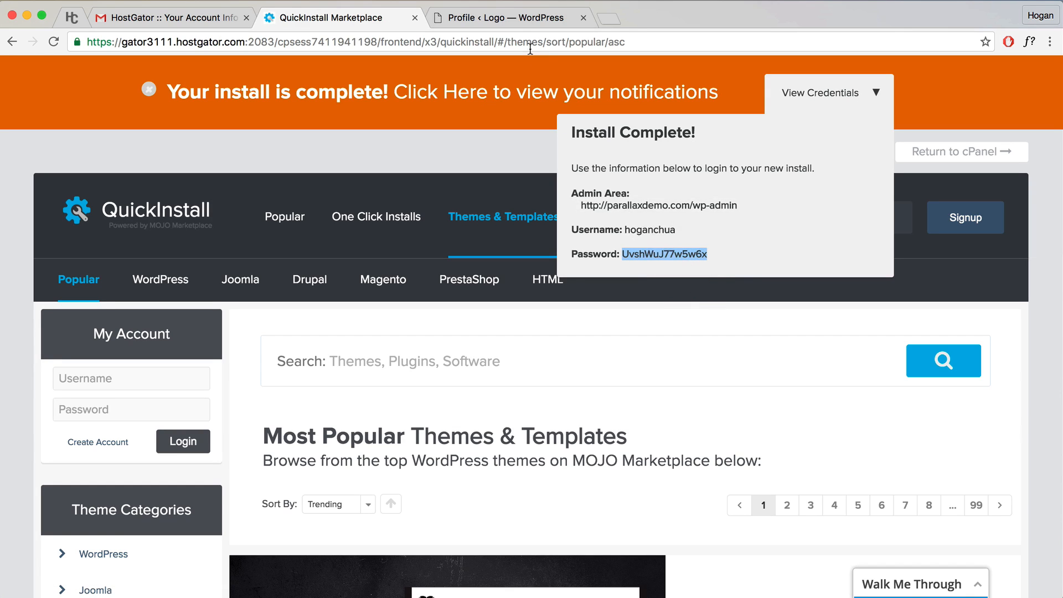
{"action": "left_click", "coordinate": [504, 18]}
{"action": "left_click", "coordinate": [303, 480]}
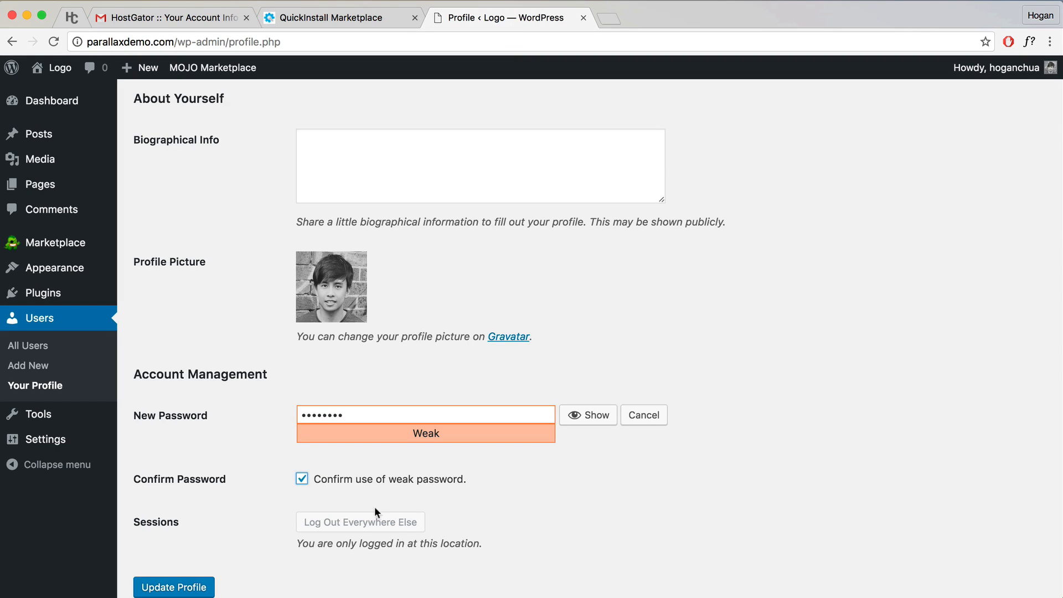
{"action": "scroll", "coordinate": [260, 490], "scroll_direction": "down", "scroll_amount": 2}
{"action": "left_click", "coordinate": [202, 522]}
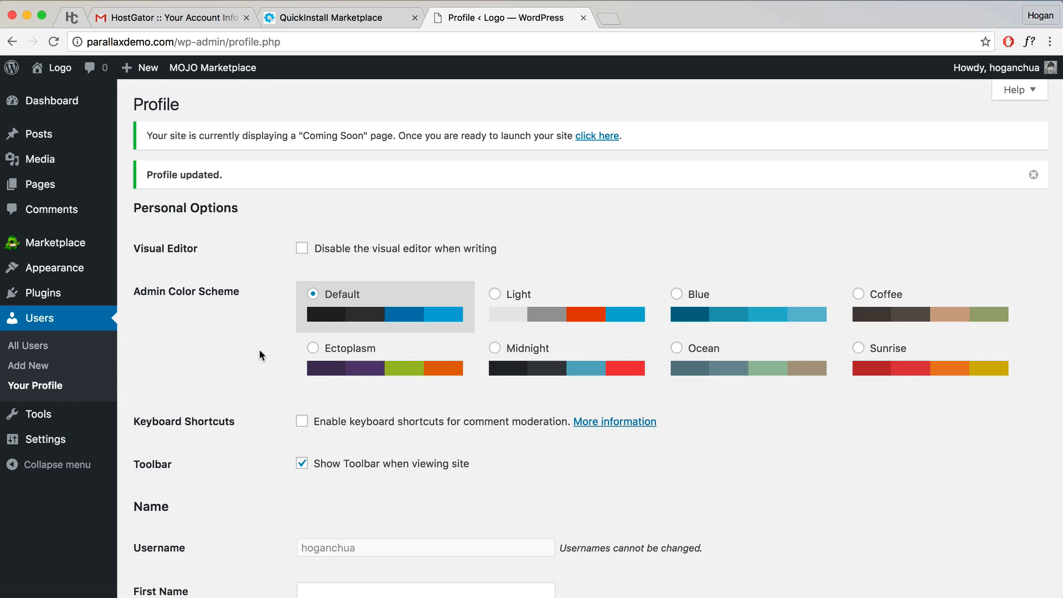
Step: Set permalinks to the Post name structure and save, then go to Installed Plugins
{"action": "mouse_move", "coordinate": [61, 447]}
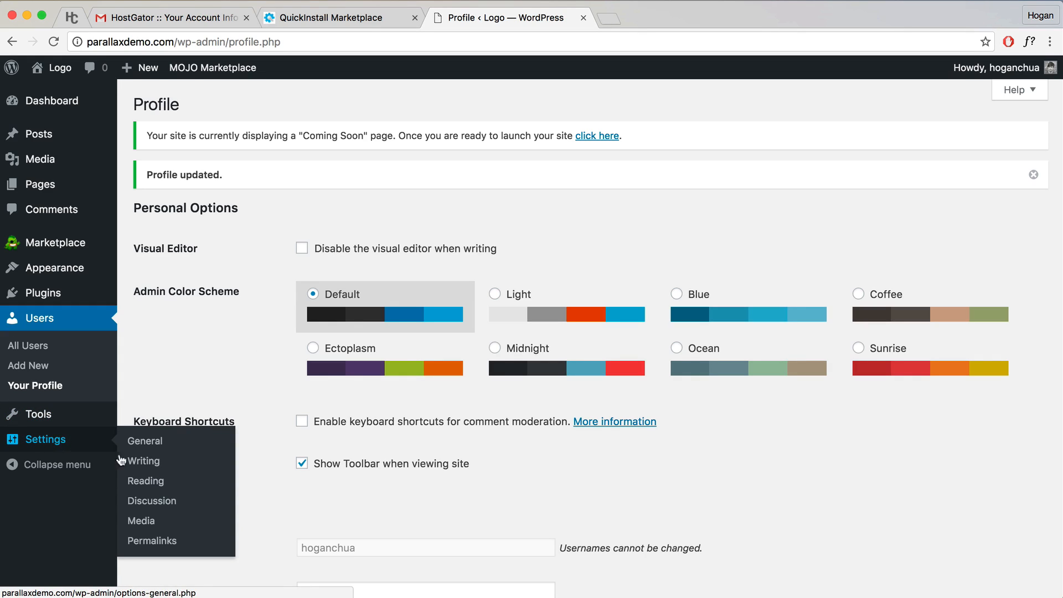
{"action": "left_click", "coordinate": [151, 543]}
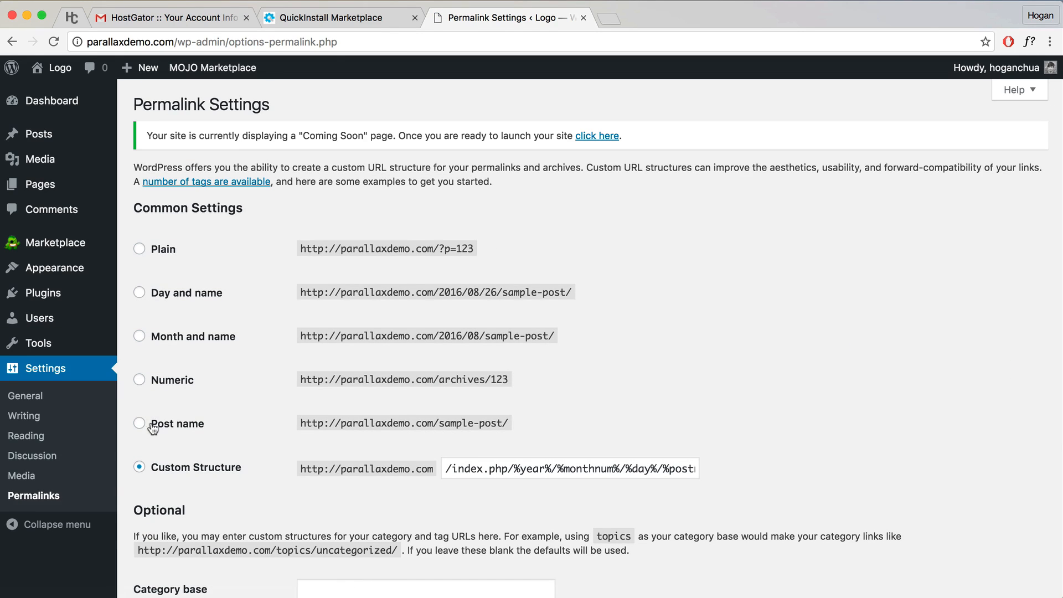
{"action": "left_click", "coordinate": [140, 424]}
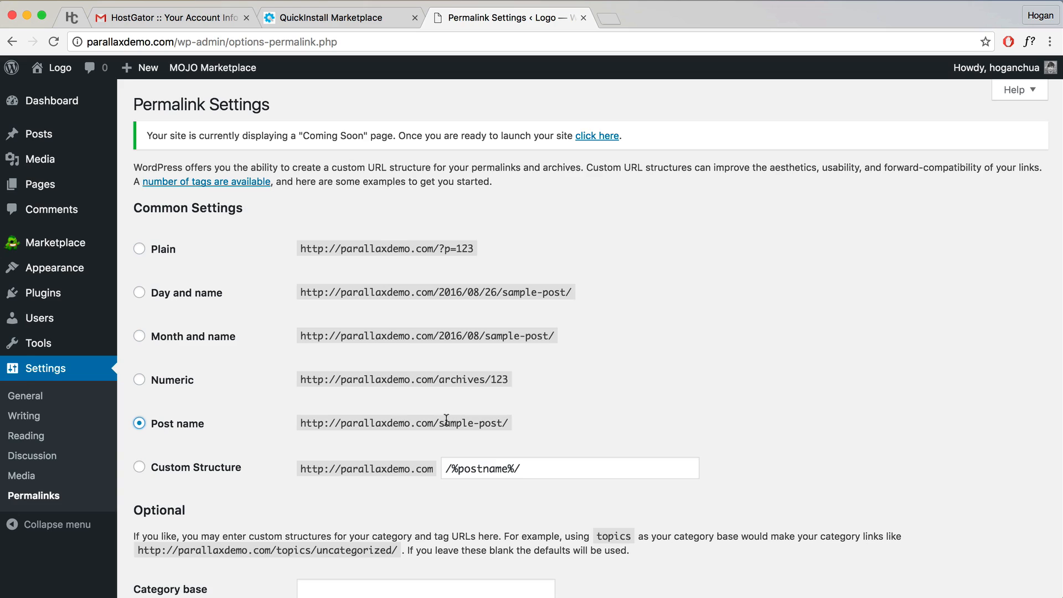
{"action": "left_click_drag", "start_coordinate": [439, 423], "coordinate": [501, 424]}
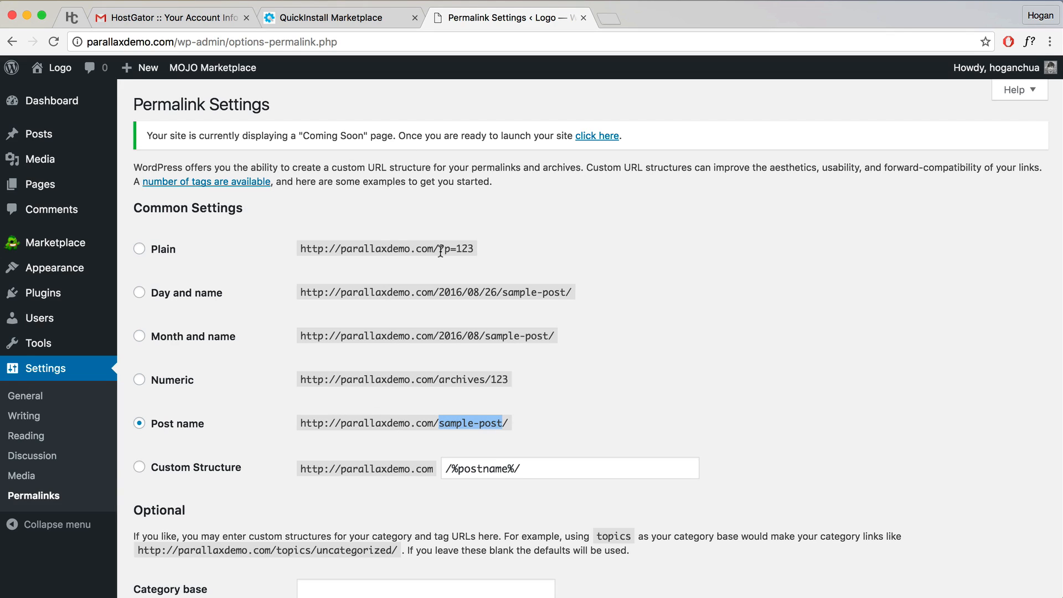
{"action": "left_click_drag", "start_coordinate": [440, 250], "coordinate": [480, 249]}
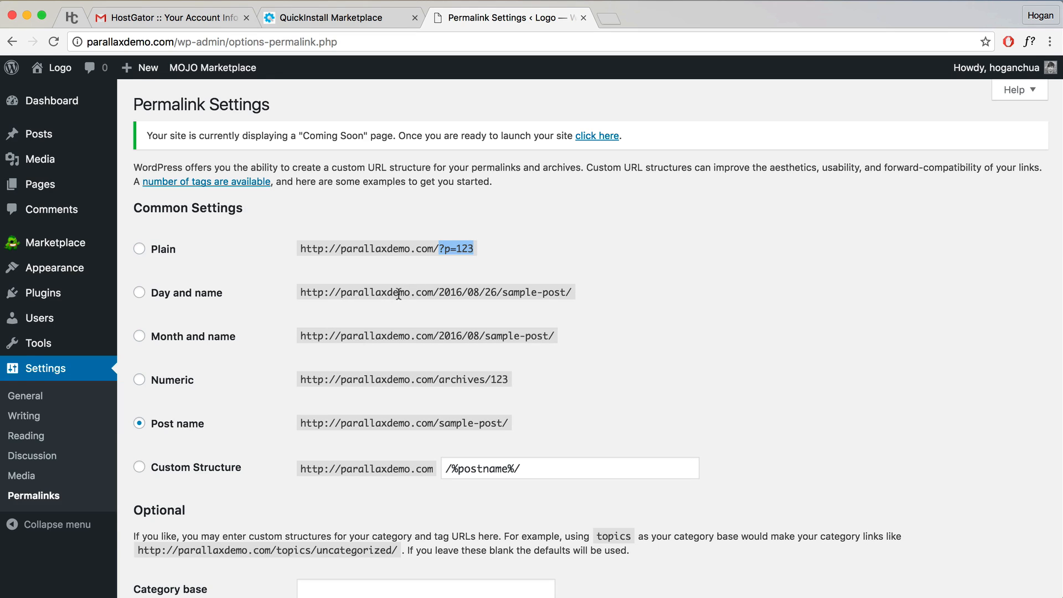
{"action": "scroll", "coordinate": [388, 294], "scroll_direction": "down", "scroll_amount": 3}
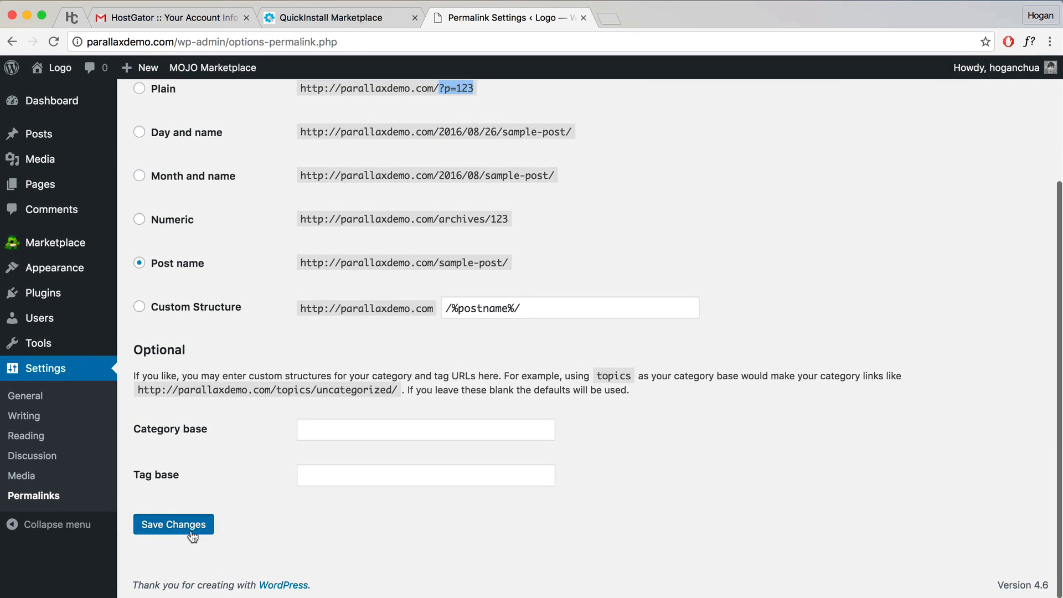
{"action": "left_click", "coordinate": [197, 530]}
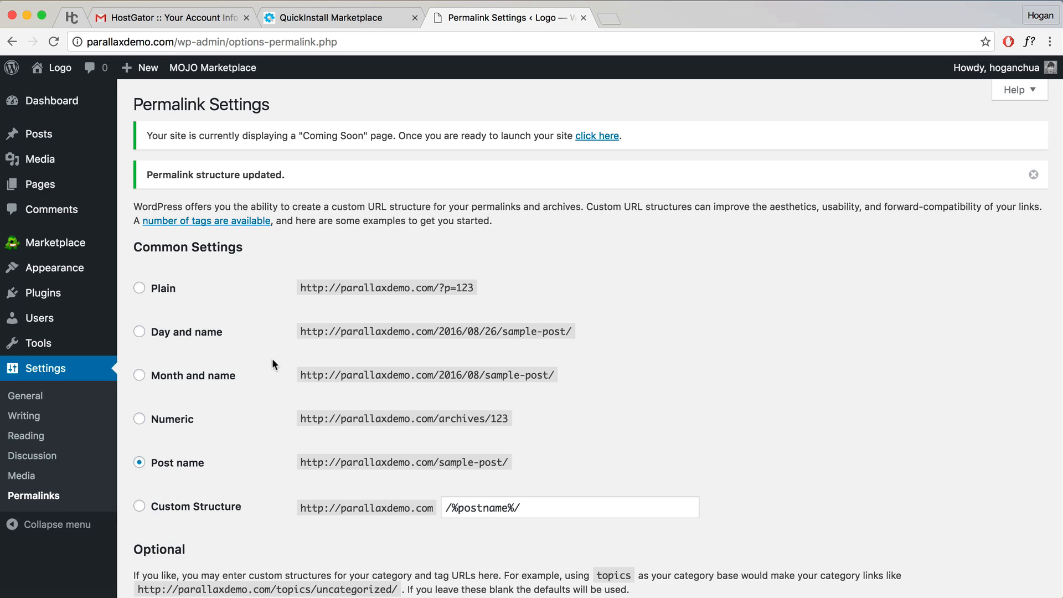
{"action": "left_click", "coordinate": [38, 299]}
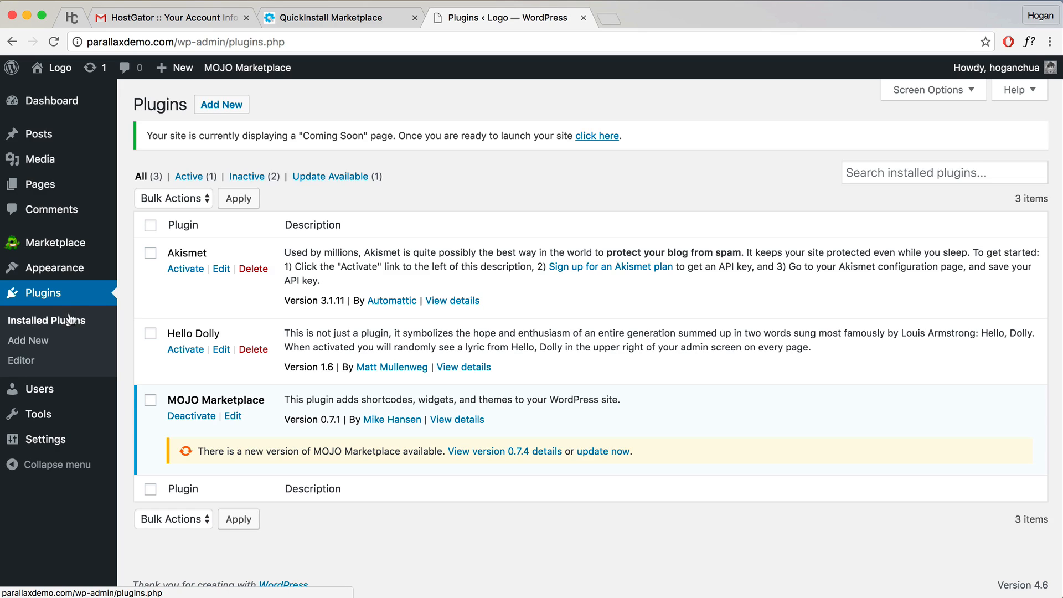
Step: Select all plugins and bulk-deactivate Akismet, Hello Dolly and MOJO Marketplace
{"action": "left_click", "coordinate": [150, 225]}
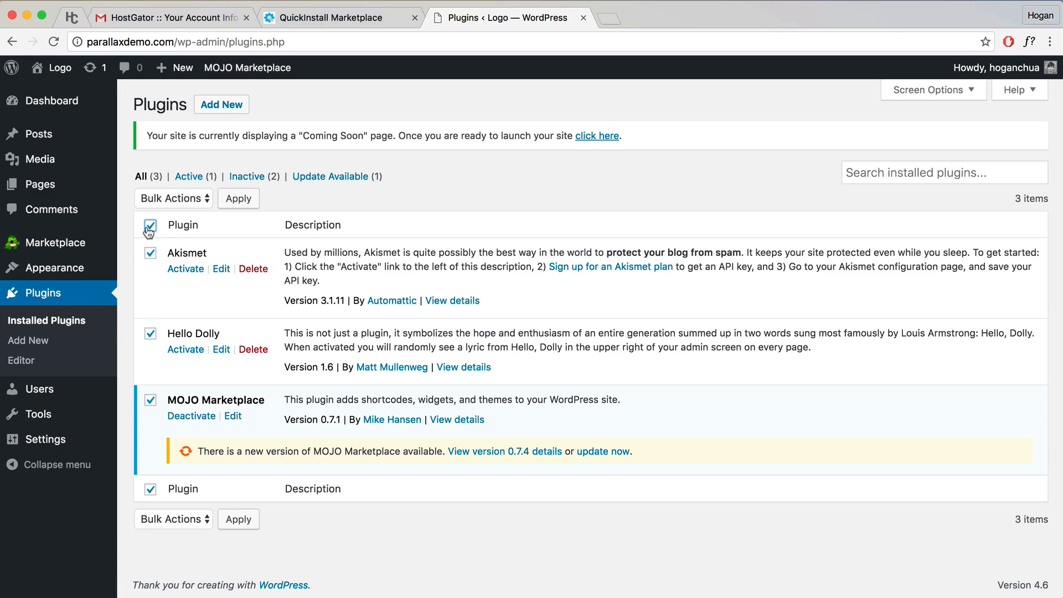
{"action": "left_click", "coordinate": [181, 199]}
{"action": "left_click", "coordinate": [174, 224]}
{"action": "left_click", "coordinate": [239, 199]}
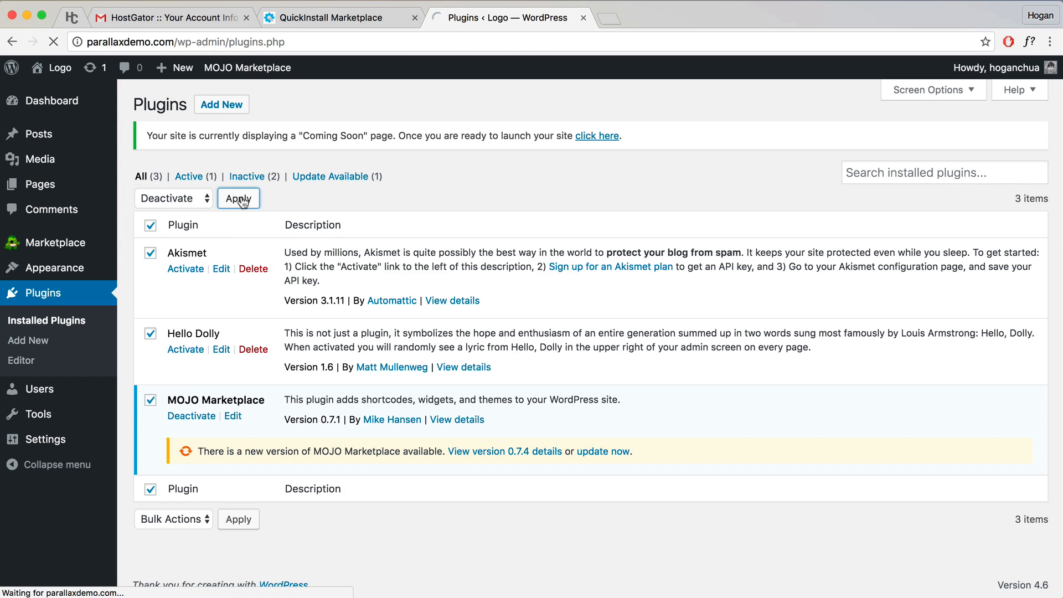
Step: Select all three plugins again and bulk-delete them, confirming the deletion
{"action": "left_click", "coordinate": [151, 226]}
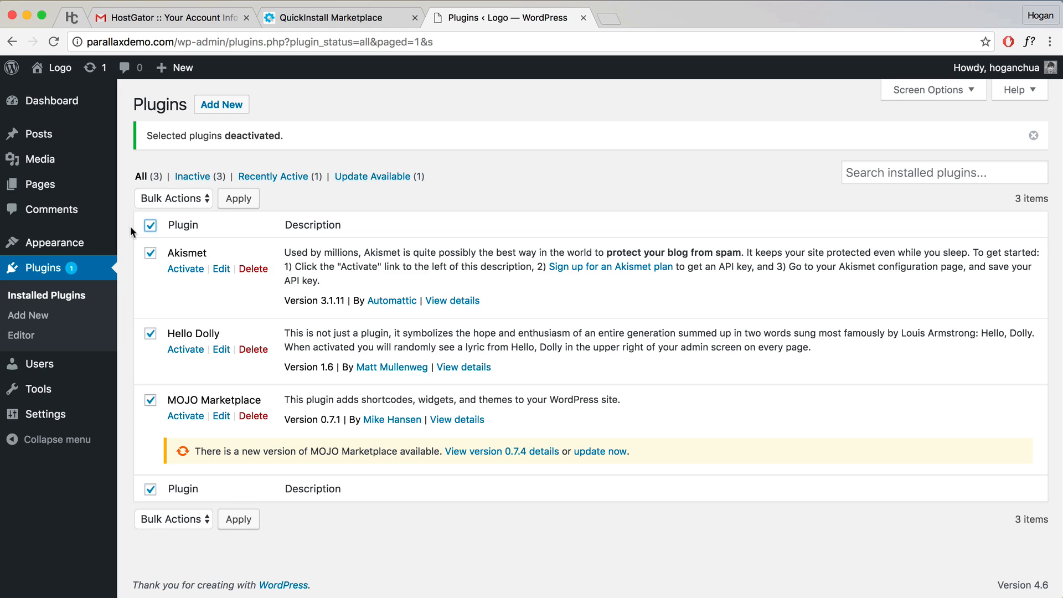
{"action": "left_click", "coordinate": [165, 200]}
{"action": "left_click", "coordinate": [158, 253]}
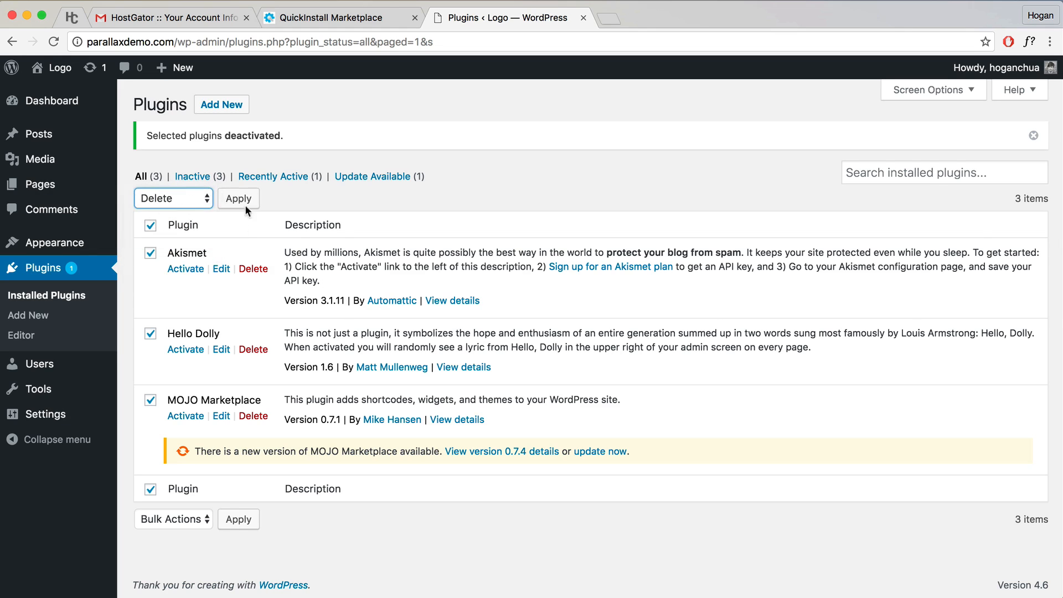
{"action": "left_click", "coordinate": [243, 200]}
{"action": "left_click", "coordinate": [730, 241]}
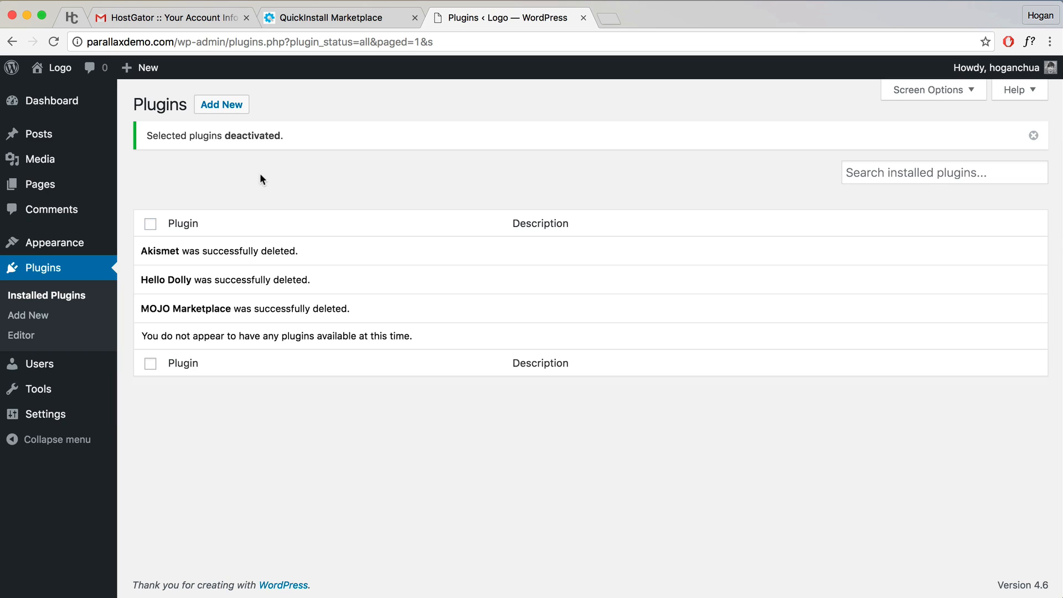
Step: Go to Appearance > Themes, where Twenty Sixteen is active
{"action": "mouse_move", "coordinate": [72, 244]}
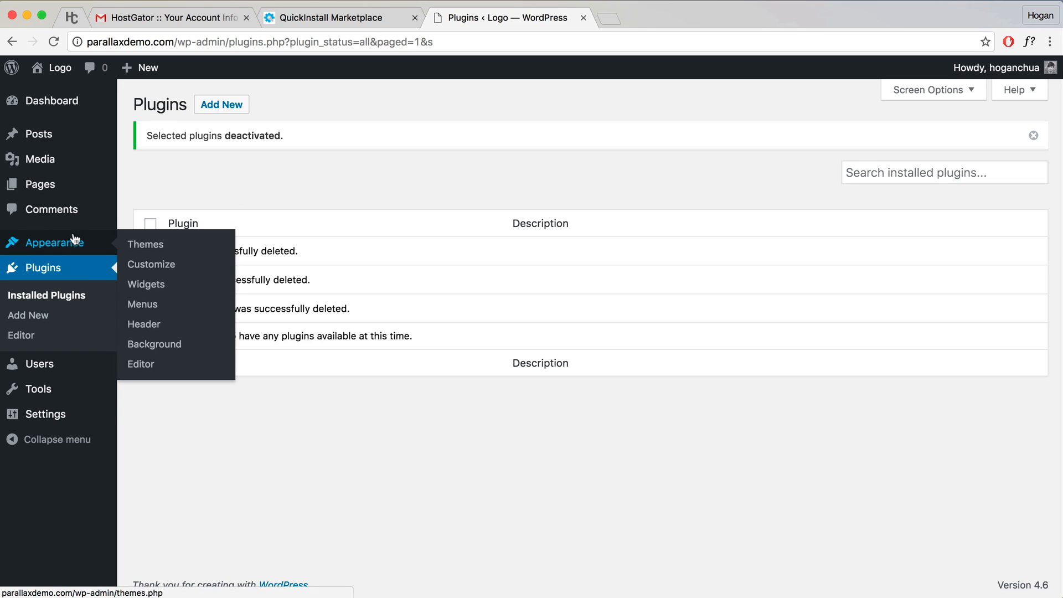
{"action": "left_click", "coordinate": [143, 247]}
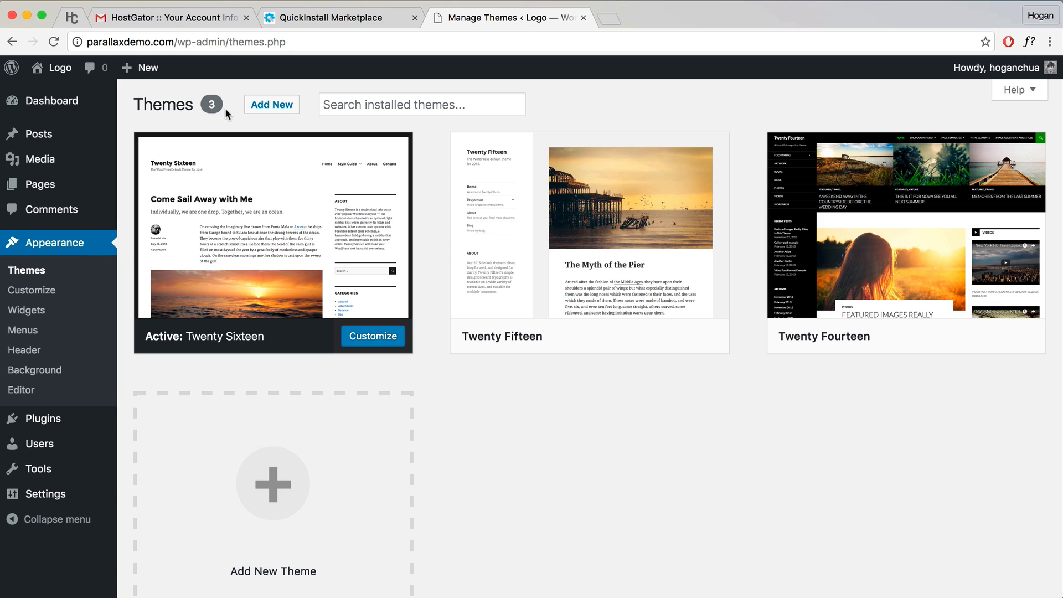
Step: Minimise Chrome, unzip themify-ultra.zip on the desktop and trash the extracted themify-ultra folder
{"action": "left_click", "coordinate": [27, 15]}
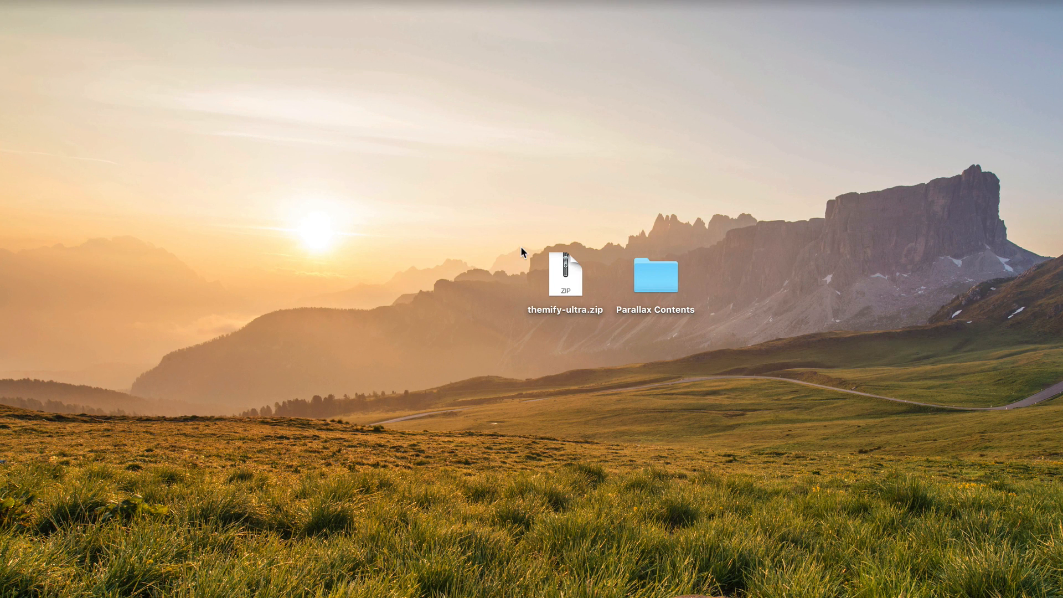
{"action": "left_click_drag", "start_coordinate": [527, 247], "coordinate": [604, 326]}
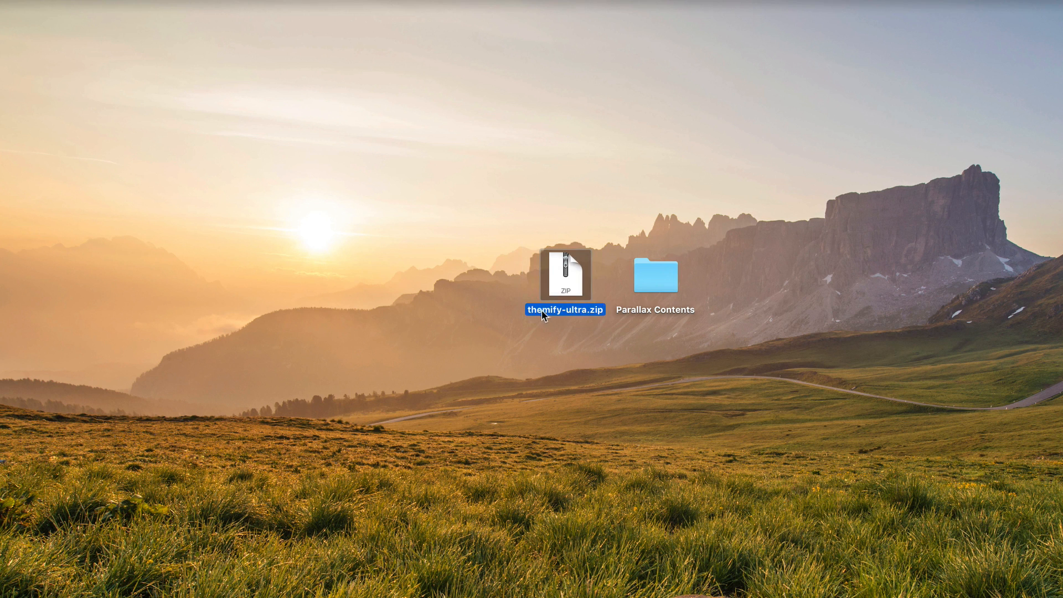
{"action": "double_click", "coordinate": [568, 285]}
{"action": "left_click", "coordinate": [578, 298]}
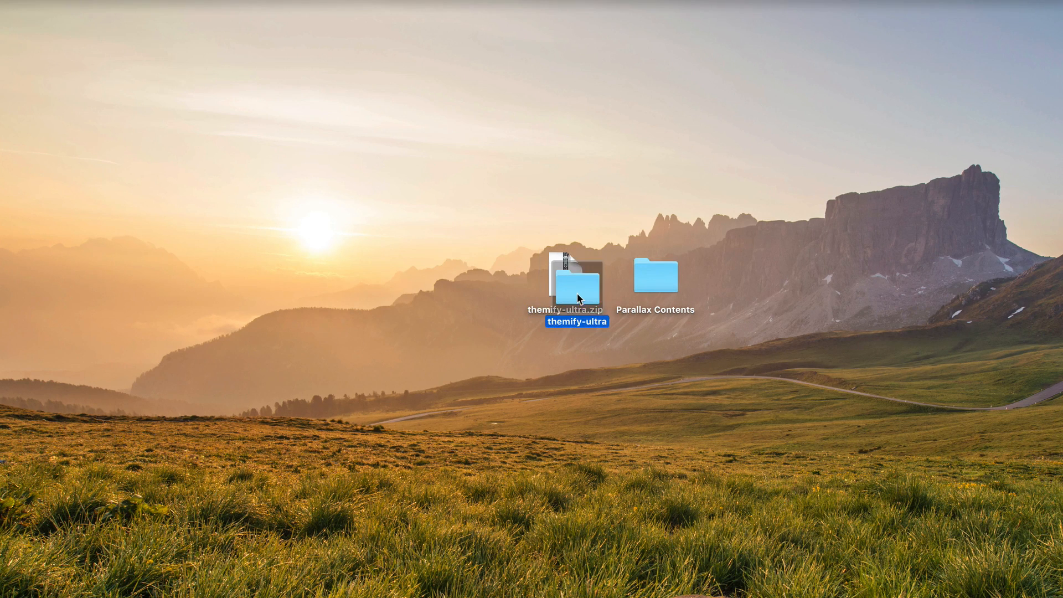
{"action": "right_click", "coordinate": [577, 296]}
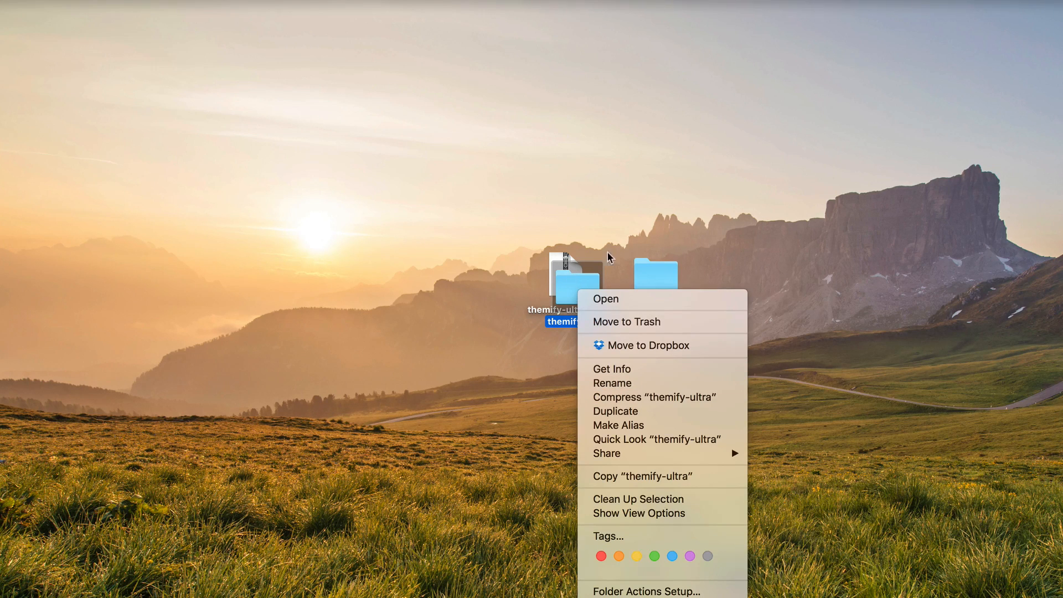
{"action": "left_click", "coordinate": [583, 282]}
{"action": "left_click_drag", "start_coordinate": [582, 276], "coordinate": [776, 593]}
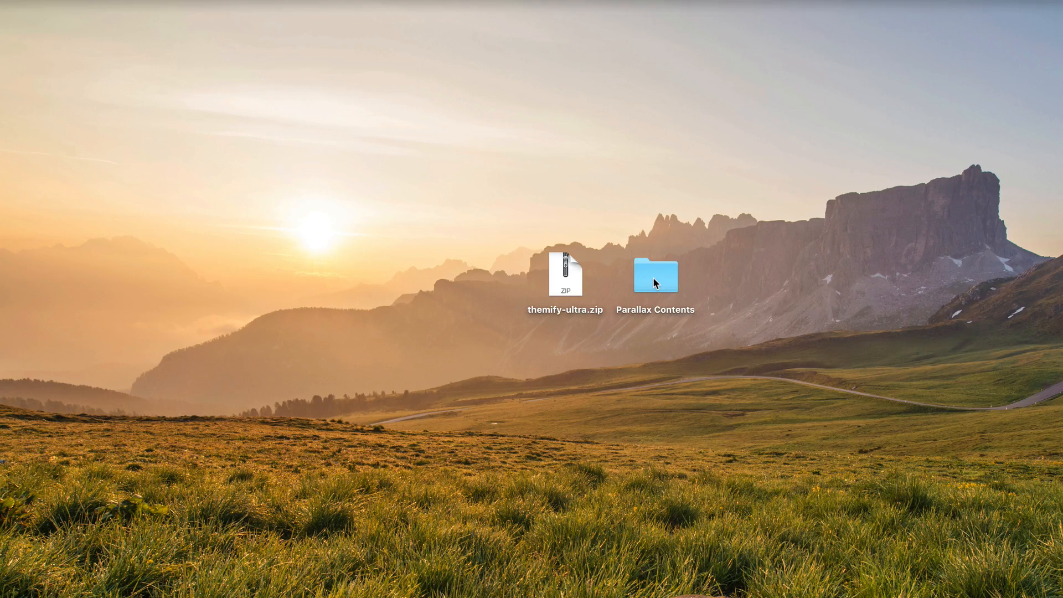
Step: Open the Parallax Contents folder on the desktop and close it again
{"action": "left_click_drag", "start_coordinate": [630, 228], "coordinate": [715, 296]}
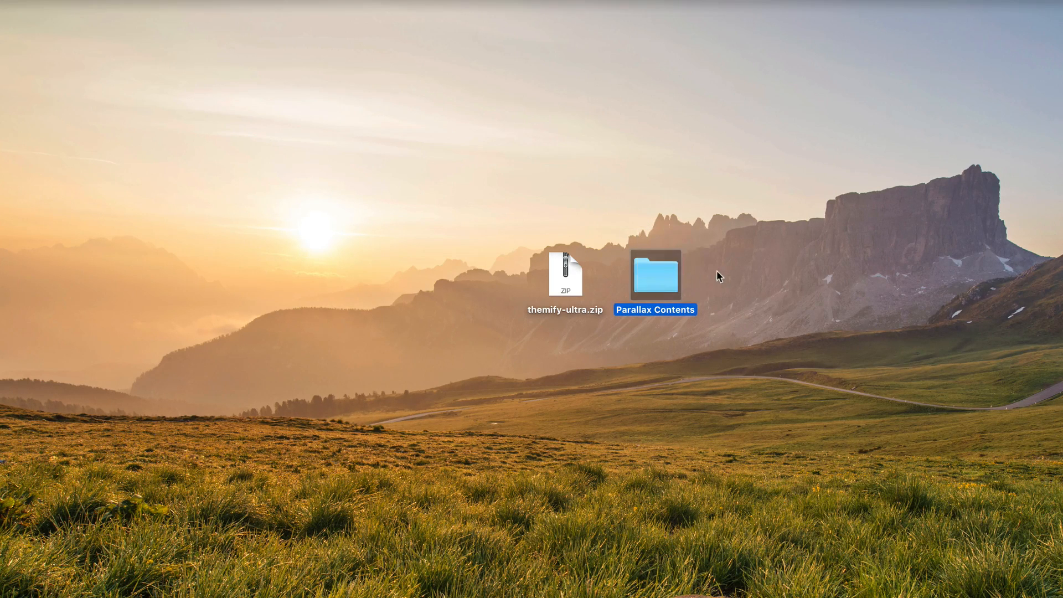
{"action": "left_click", "coordinate": [718, 272]}
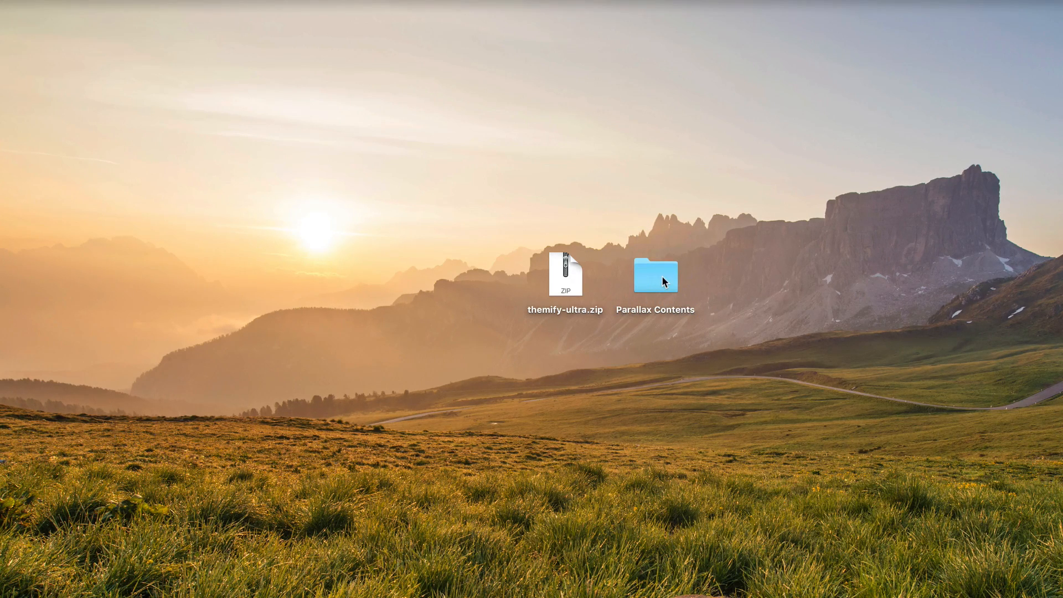
{"action": "double_click", "coordinate": [663, 277]}
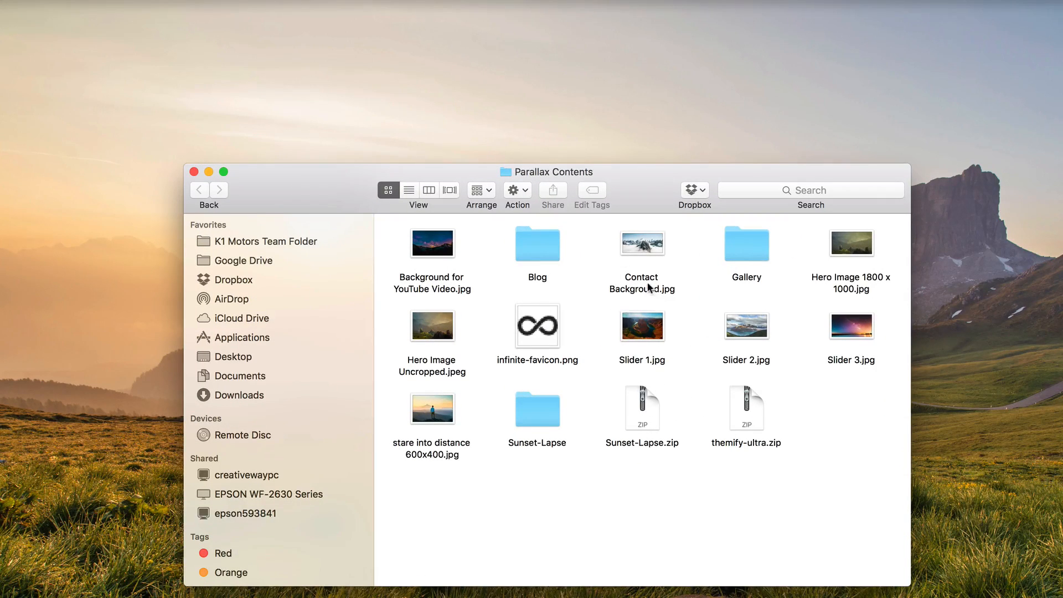
{"action": "left_click", "coordinate": [193, 171]}
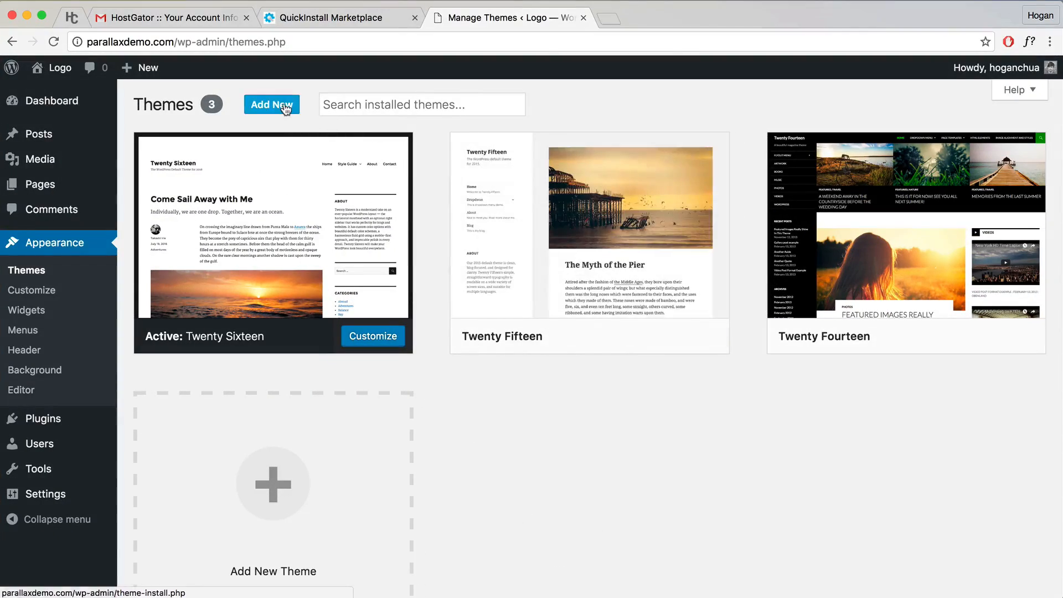
Step: Choose Desktop/themify-ultra.zip in the Upload Theme form and install it
{"action": "left_click", "coordinate": [285, 106]}
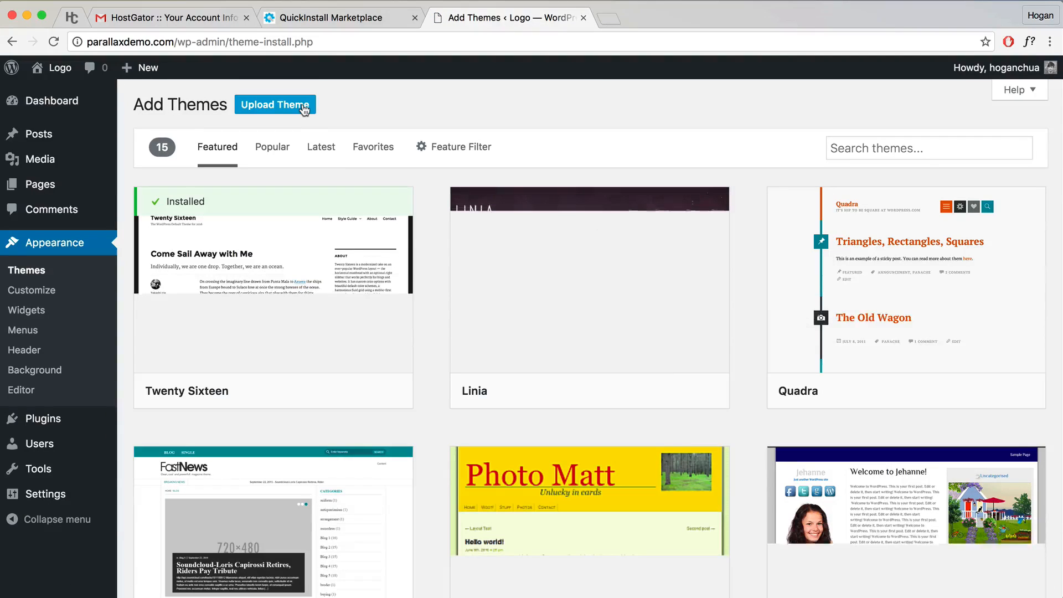
{"action": "left_click", "coordinate": [303, 108]}
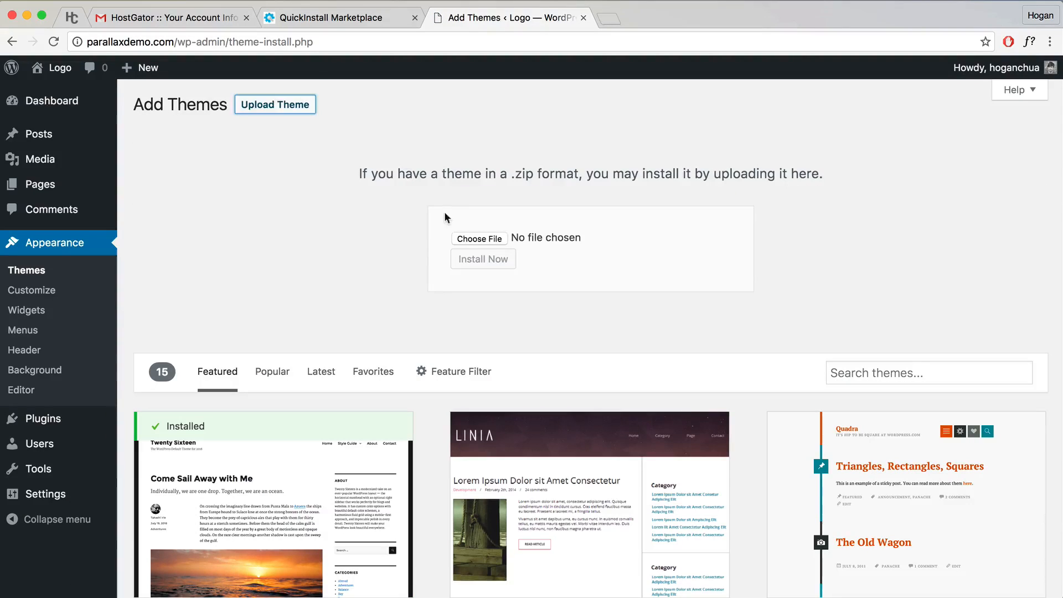
{"action": "left_click", "coordinate": [488, 239]}
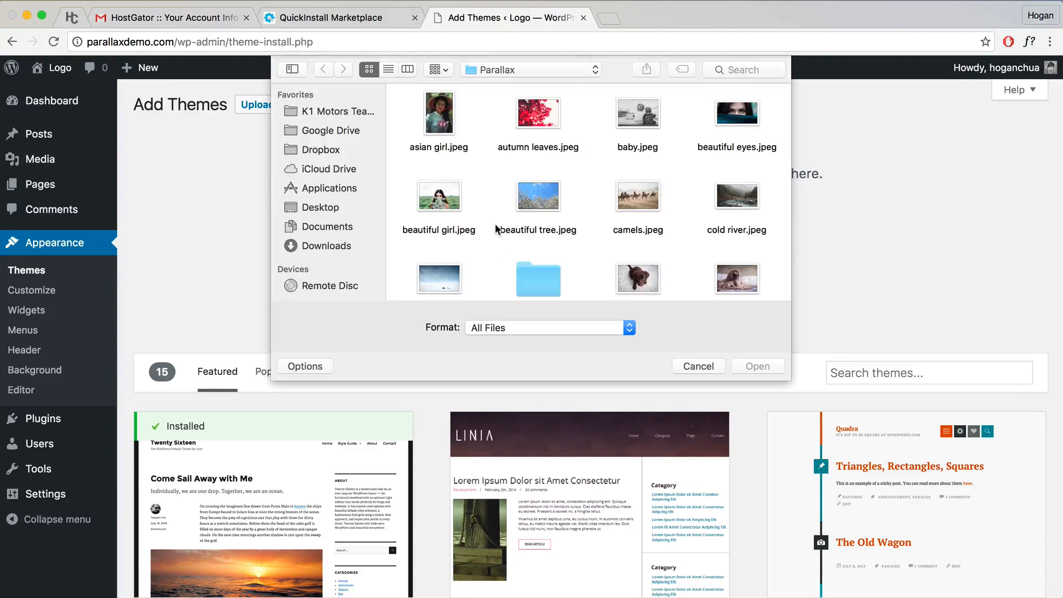
{"action": "left_click", "coordinate": [325, 207]}
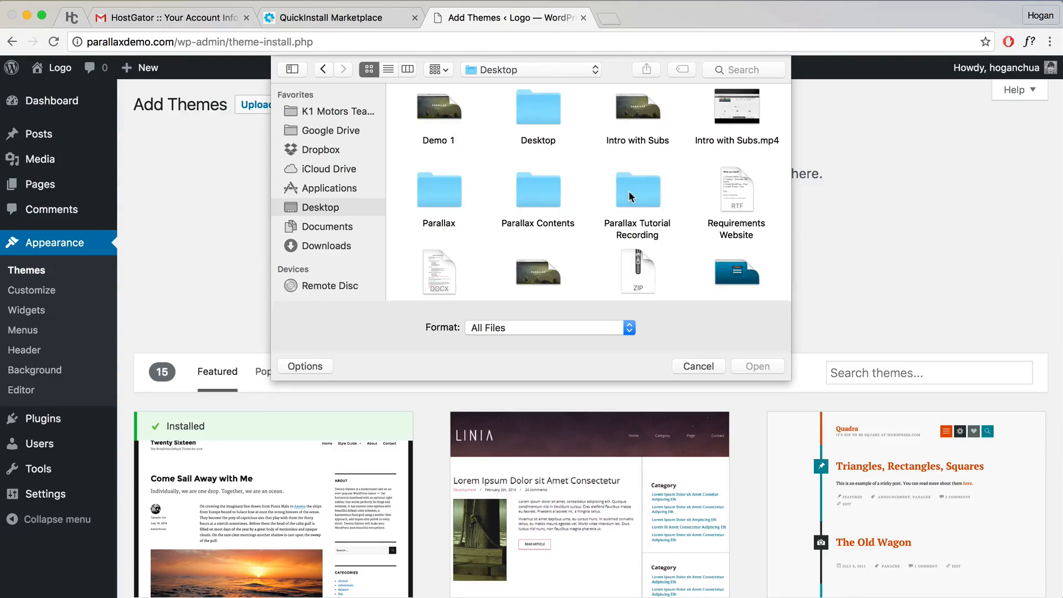
{"action": "scroll", "coordinate": [629, 190], "scroll_direction": "down", "scroll_amount": 2}
{"action": "scroll", "coordinate": [549, 210], "scroll_direction": "up", "scroll_amount": 2}
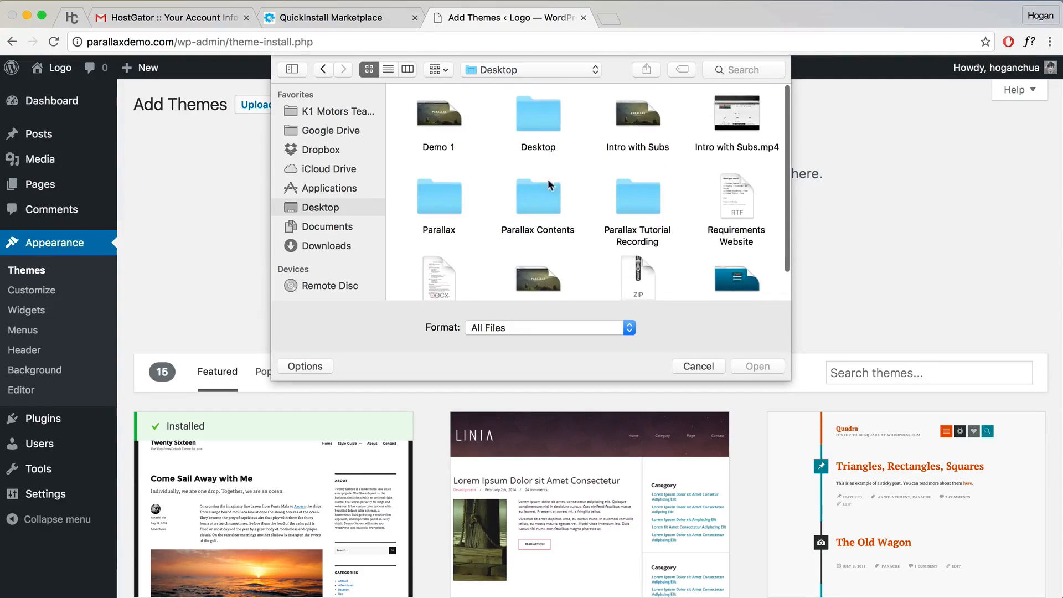
{"action": "scroll", "coordinate": [657, 198], "scroll_direction": "down", "scroll_amount": 2}
{"action": "left_click", "coordinate": [638, 246]}
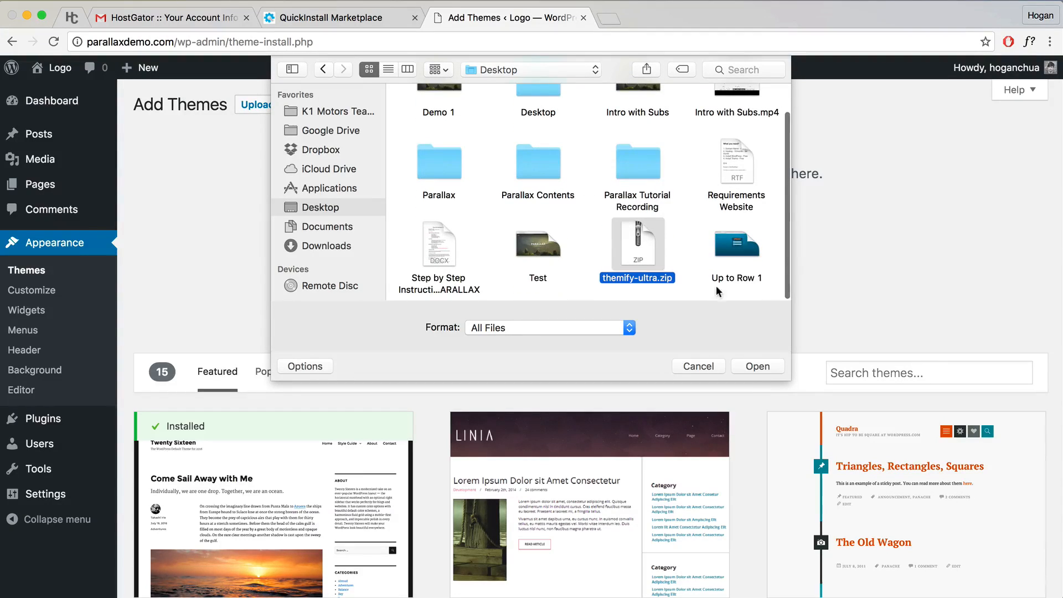
{"action": "left_click", "coordinate": [764, 367]}
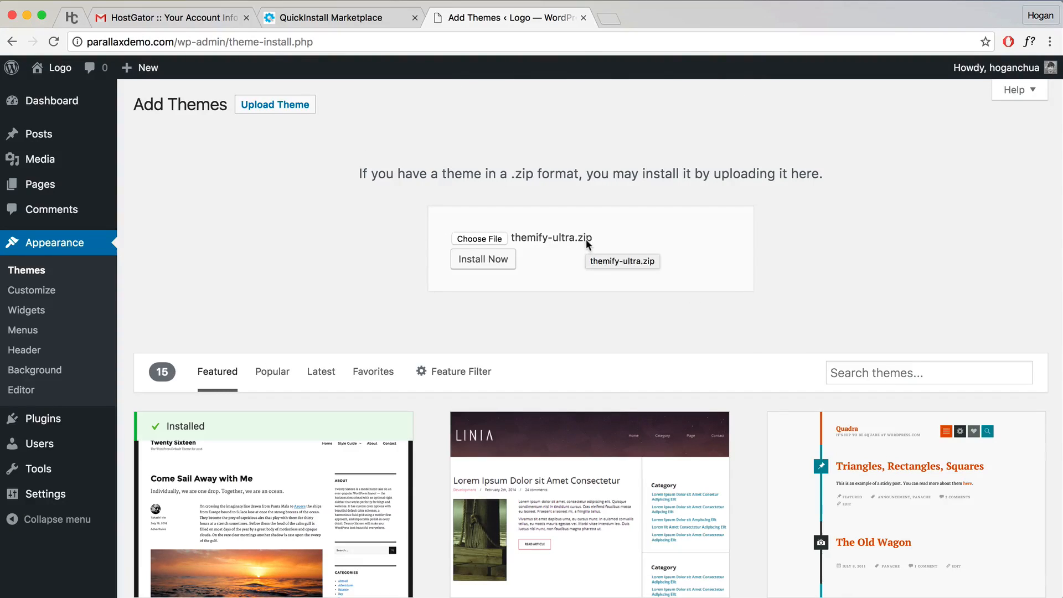
{"action": "left_click", "coordinate": [505, 260]}
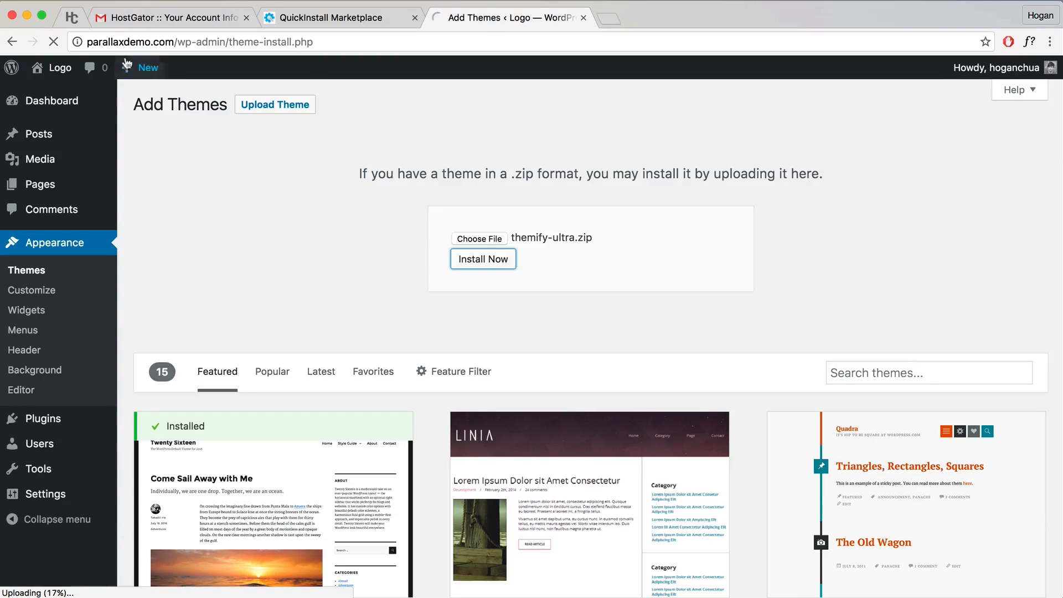
{"action": "left_click", "coordinate": [71, 18]}
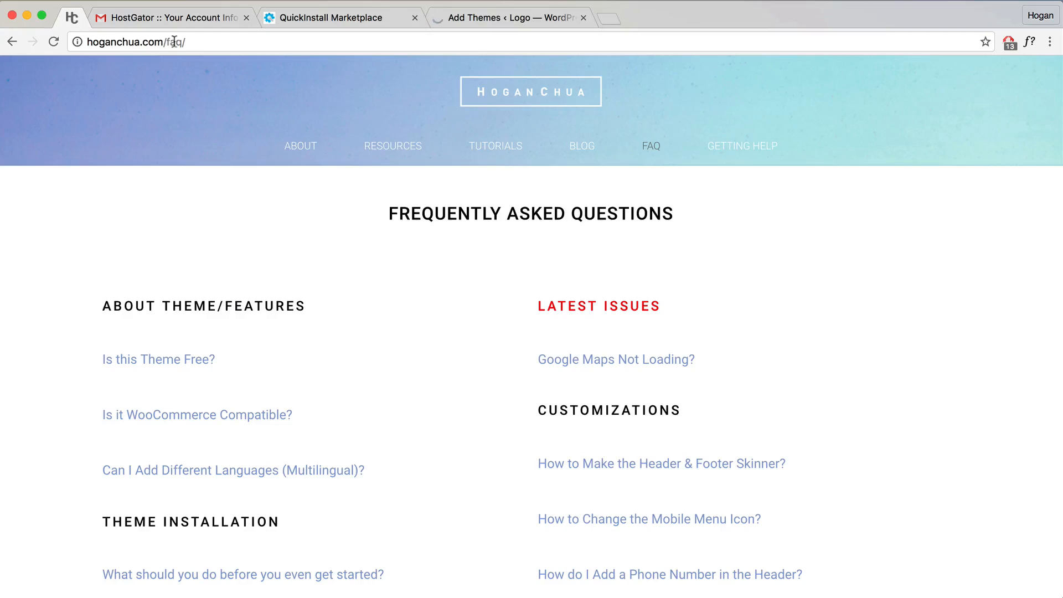
{"action": "left_click", "coordinate": [91, 40]}
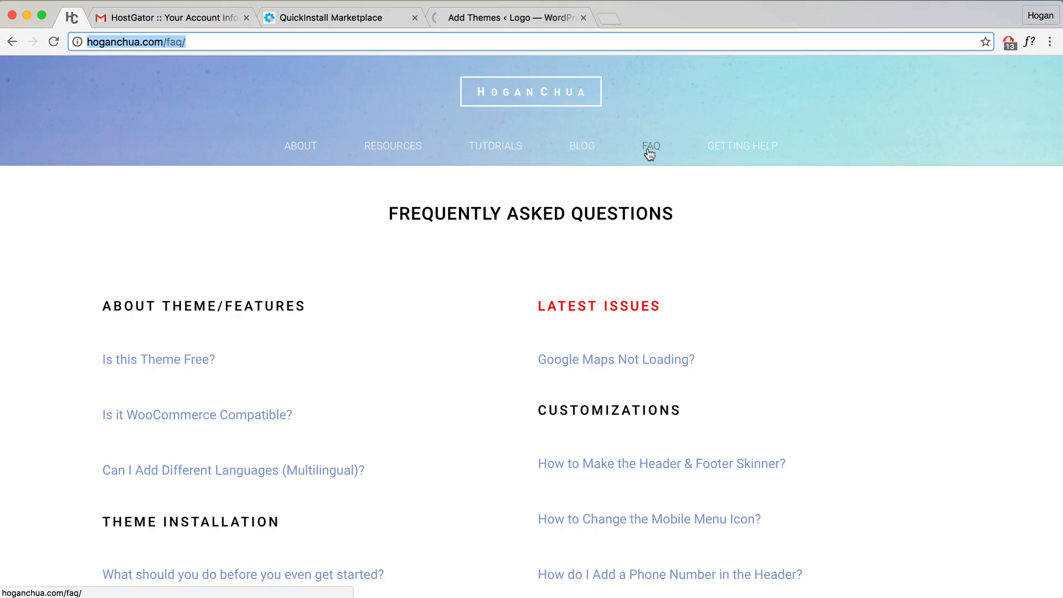
{"action": "scroll", "coordinate": [355, 394], "scroll_direction": "down", "scroll_amount": 5}
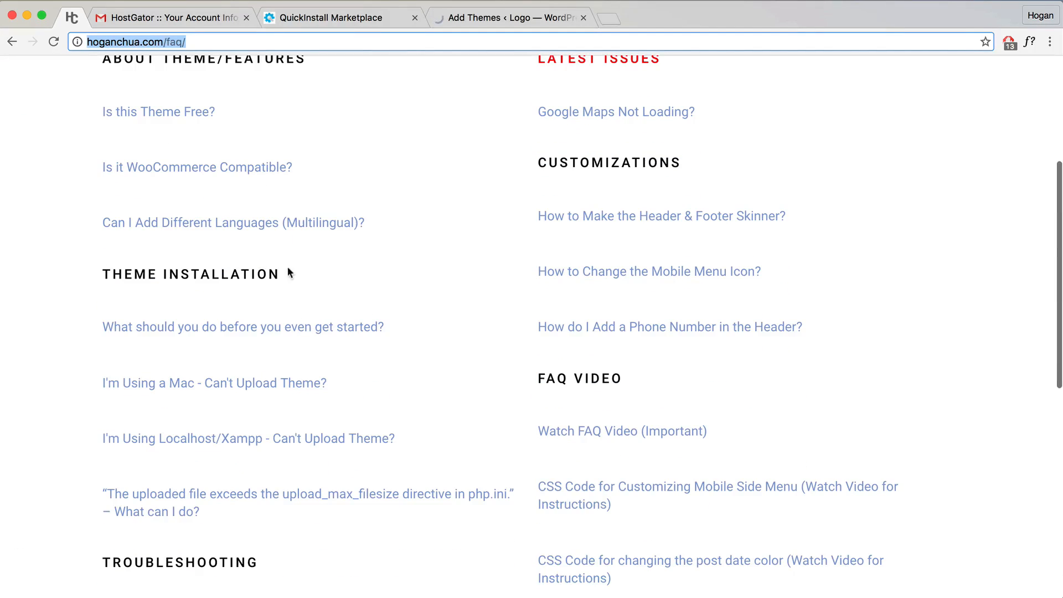
{"action": "left_click_drag", "start_coordinate": [288, 269], "coordinate": [107, 259]}
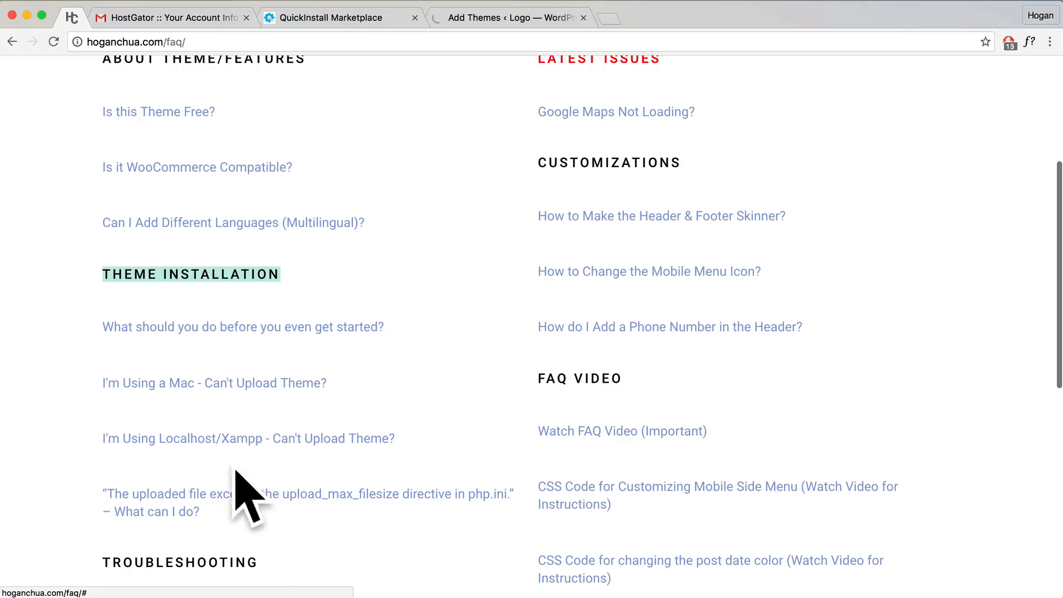
{"action": "scroll", "coordinate": [294, 452], "scroll_direction": "up", "scroll_amount": 3}
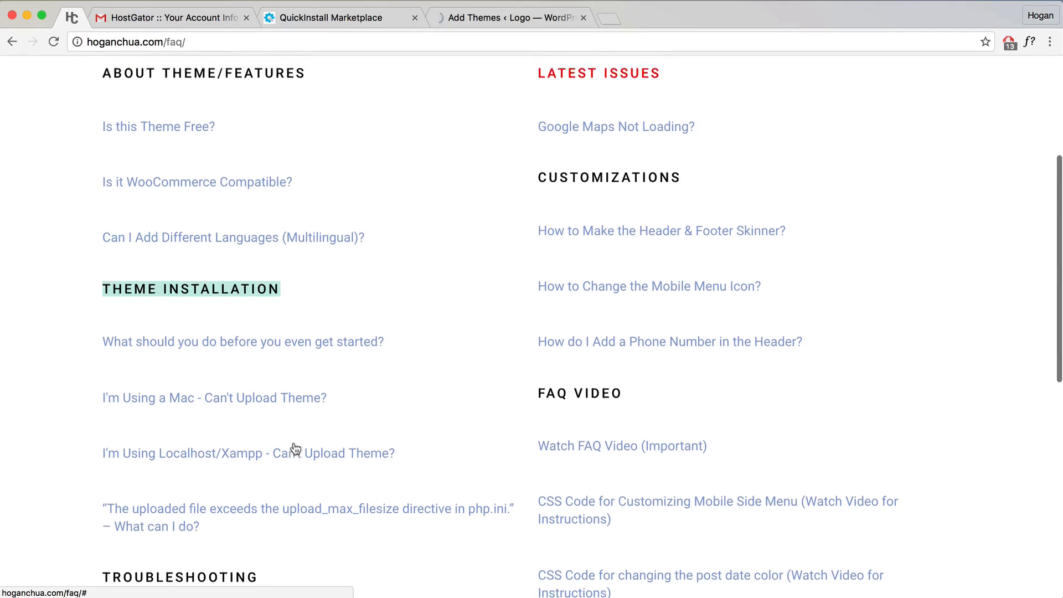
{"action": "scroll", "coordinate": [295, 449], "scroll_direction": "up", "scroll_amount": 5}
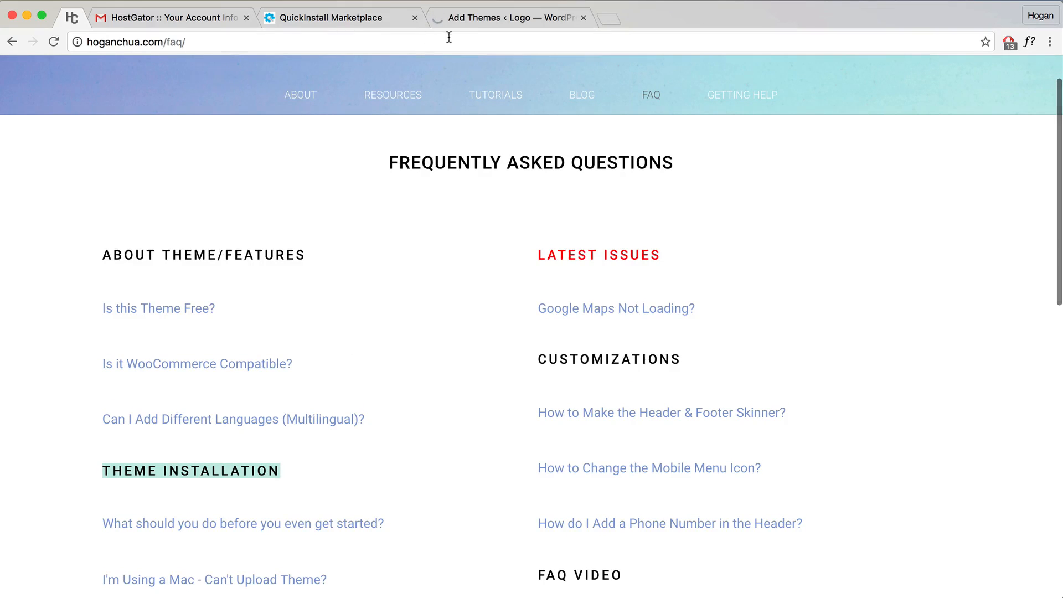
{"action": "left_click", "coordinate": [482, 18]}
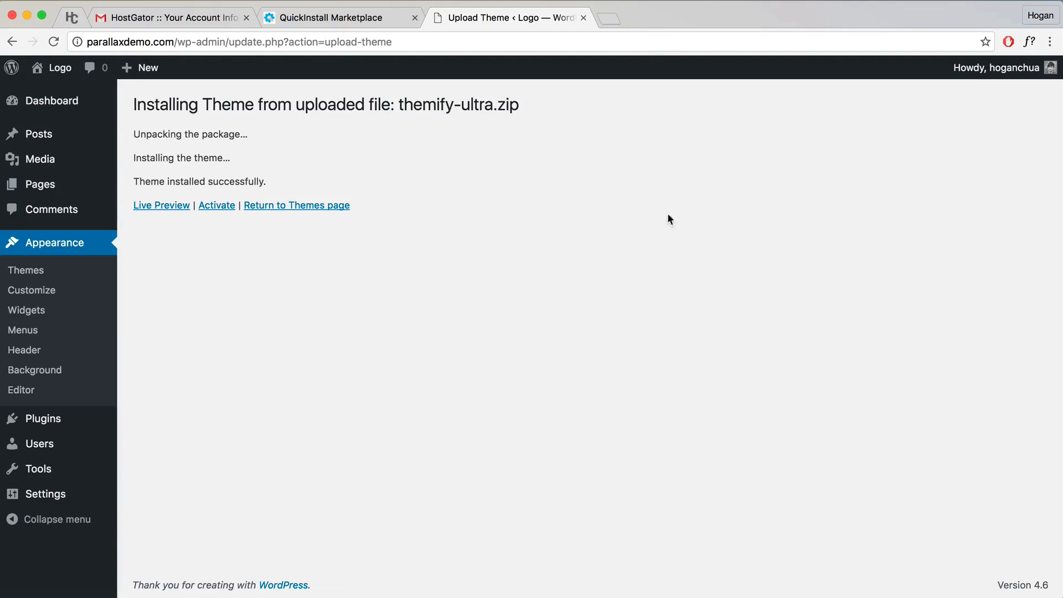
Step: Activate Themify Ultra, skip the Skins & Demos modal and dismiss the portfolio-plugin notice
{"action": "left_click_drag", "start_coordinate": [133, 182], "coordinate": [267, 183]}
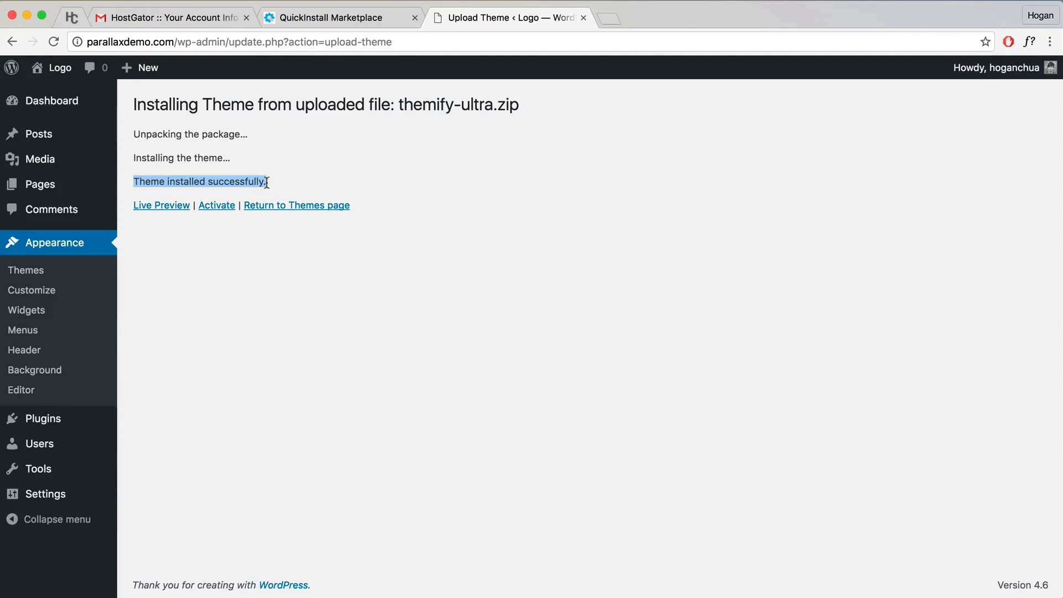
{"action": "left_click", "coordinate": [279, 176]}
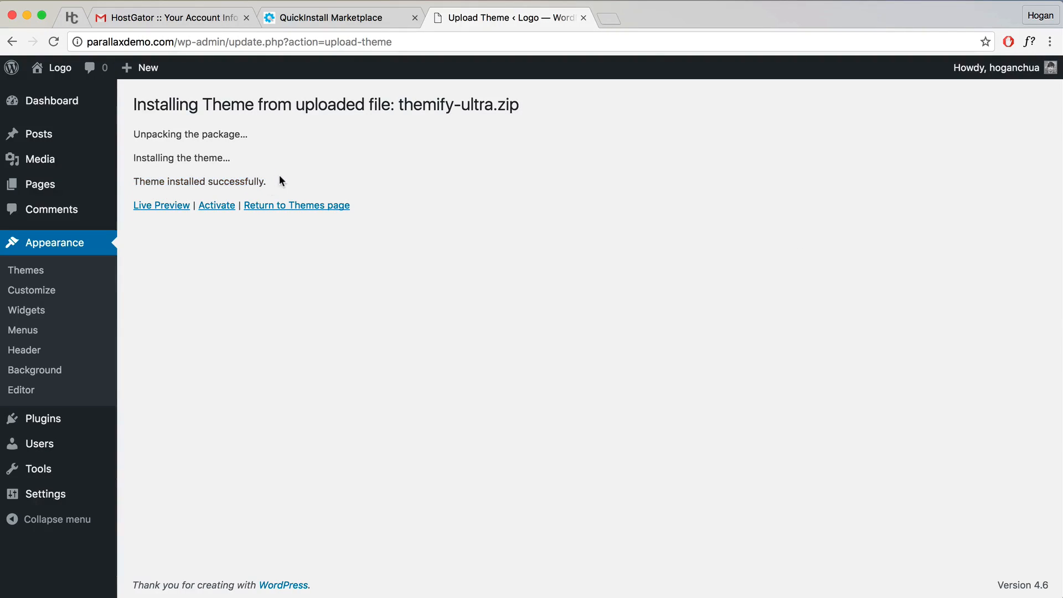
{"action": "left_click", "coordinate": [217, 207]}
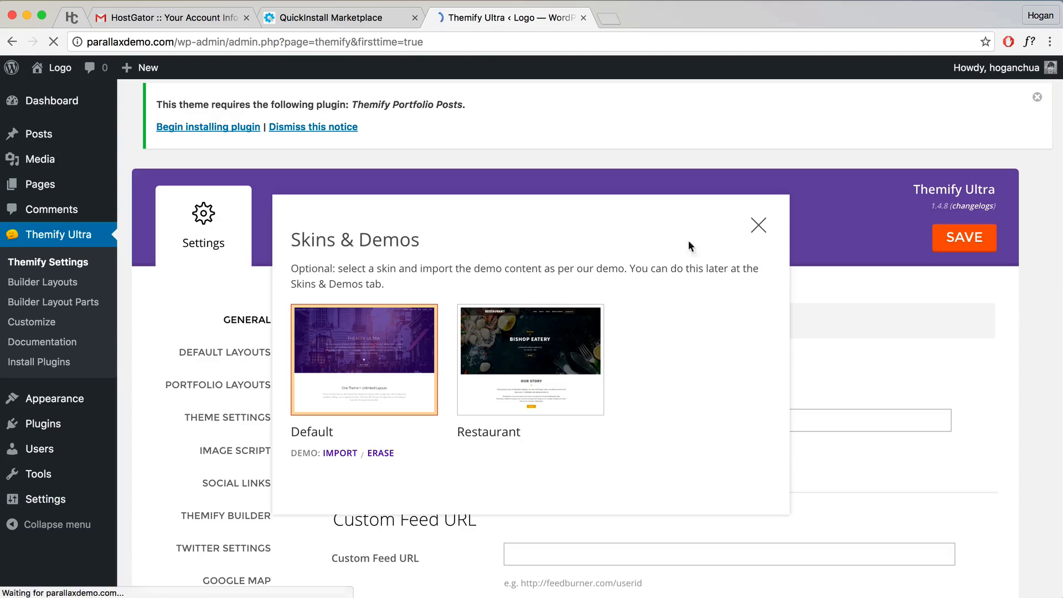
{"action": "left_click", "coordinate": [759, 226]}
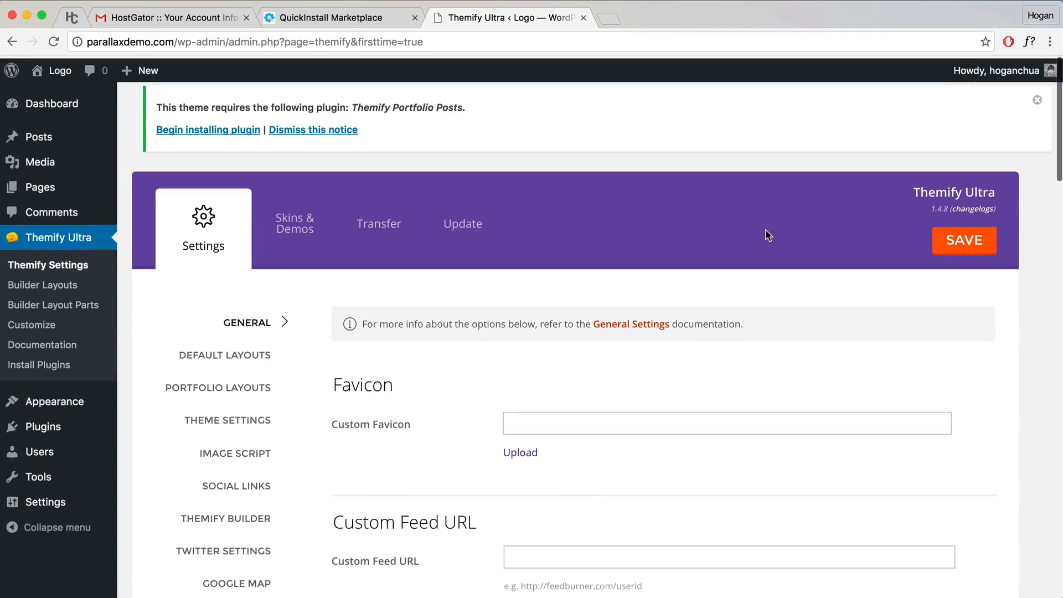
{"action": "left_click", "coordinate": [335, 128]}
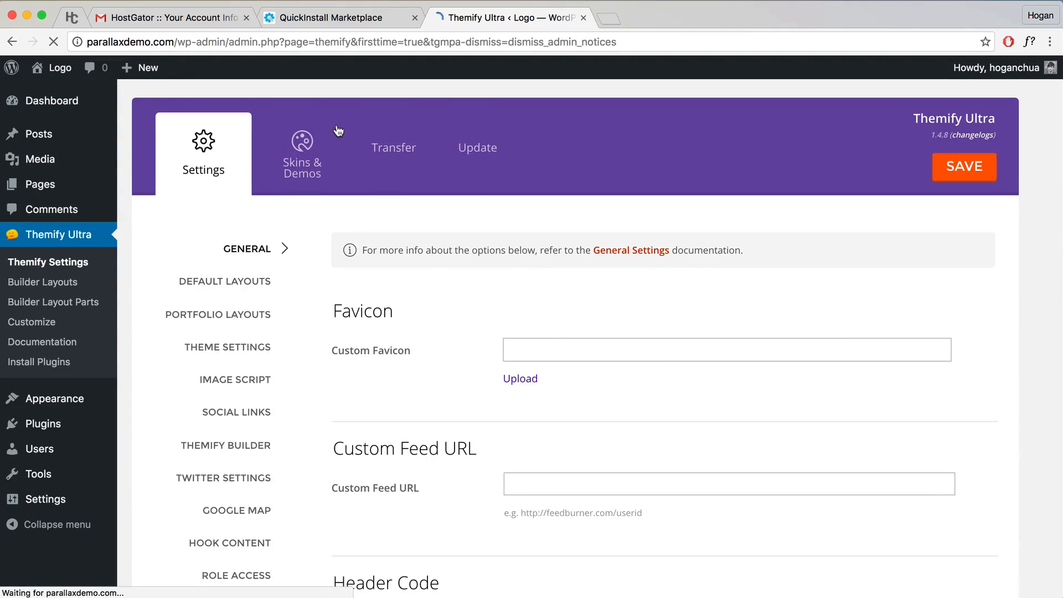
Step: View the live front page in Themify Ultra, scrolling past the LOGO header and Hello world! post
{"action": "mouse_move", "coordinate": [54, 68]}
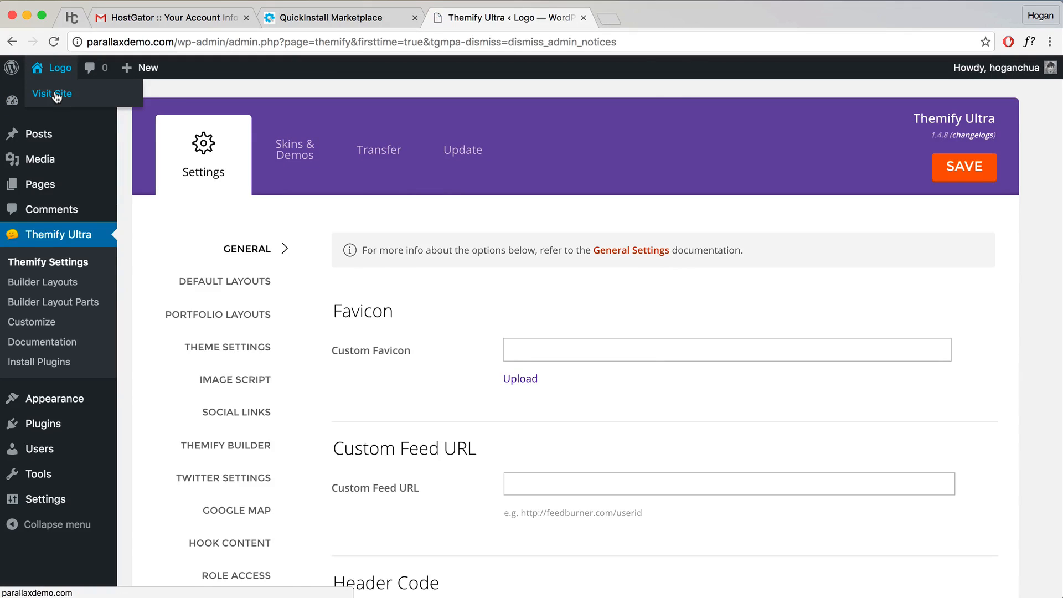
{"action": "left_click", "coordinate": [55, 93]}
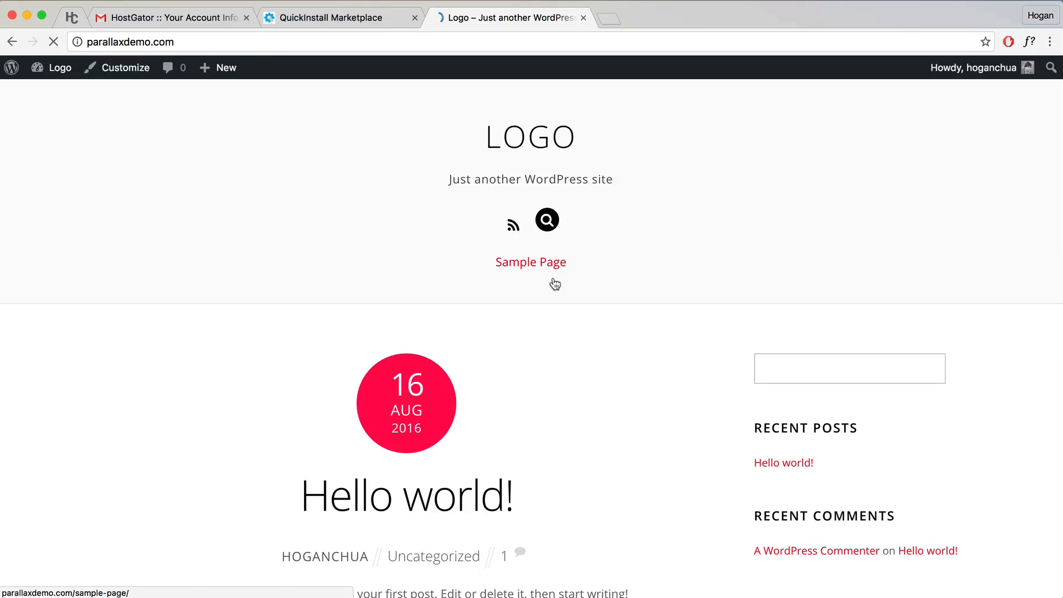
{"action": "scroll", "coordinate": [553, 282], "scroll_direction": "down", "scroll_amount": 15}
{"action": "scroll", "coordinate": [554, 283], "scroll_direction": "up", "scroll_amount": 15}
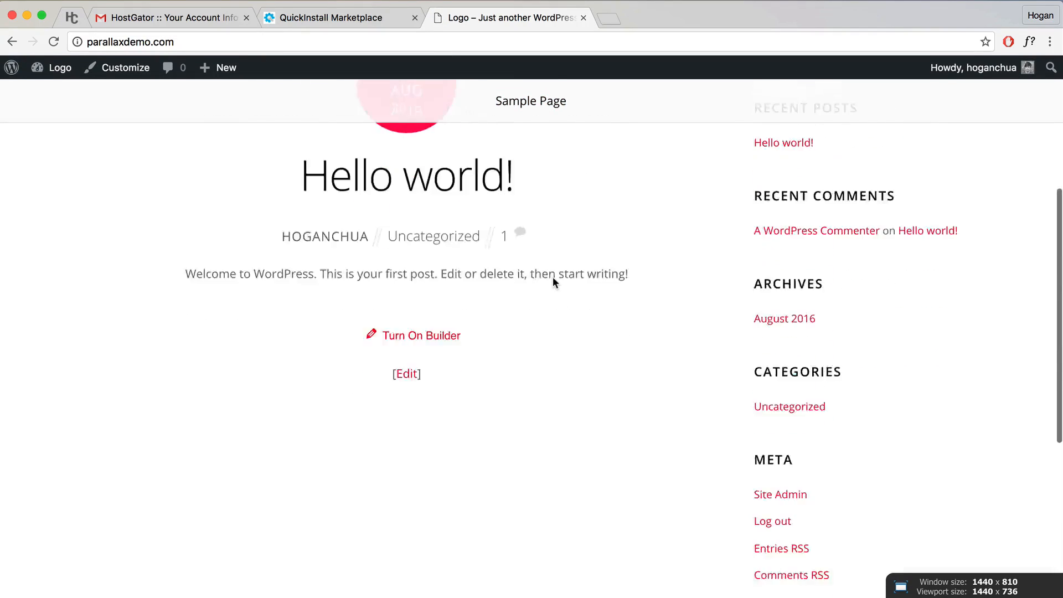
{"action": "scroll", "coordinate": [553, 282], "scroll_direction": "down", "scroll_amount": 3}
{"action": "scroll", "coordinate": [553, 280], "scroll_direction": "down", "scroll_amount": 10}
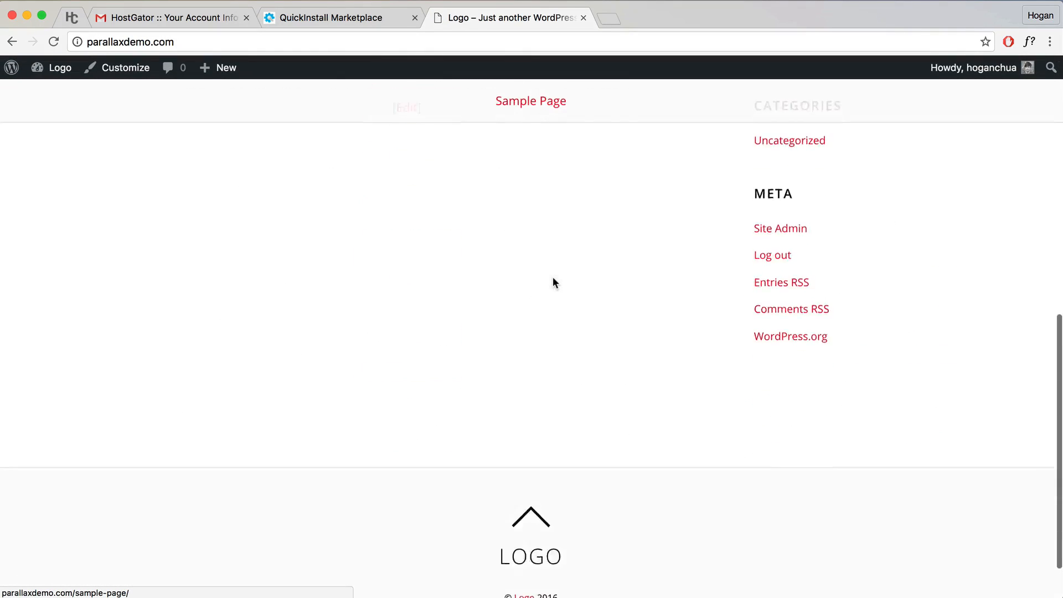
{"action": "scroll", "coordinate": [554, 282], "scroll_direction": "up", "scroll_amount": 15}
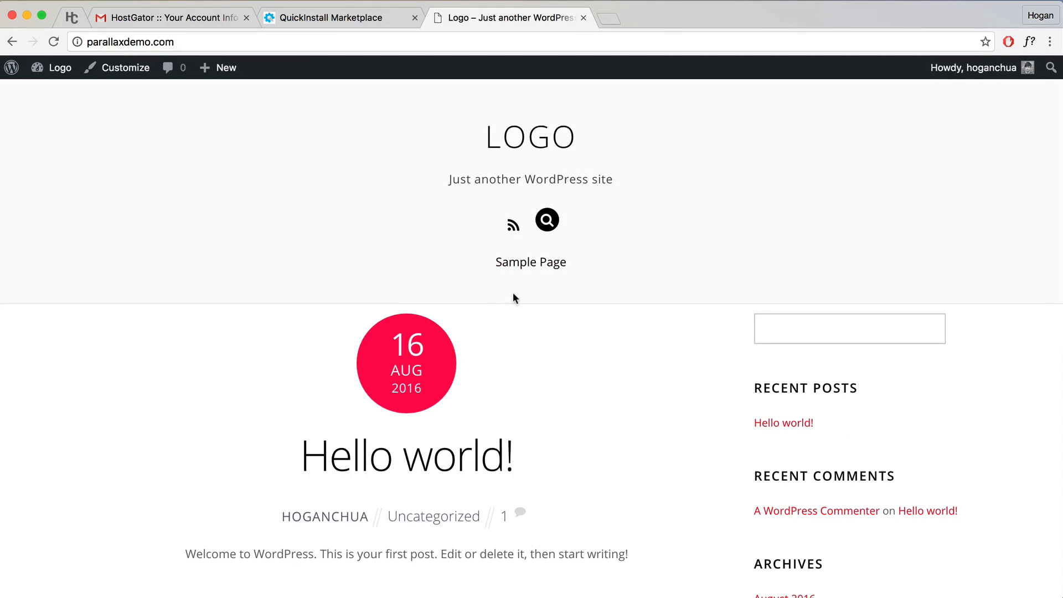
{"action": "scroll", "coordinate": [514, 292], "scroll_direction": "down", "scroll_amount": 1}
{"action": "scroll", "coordinate": [510, 291], "scroll_direction": "up", "scroll_amount": 1}
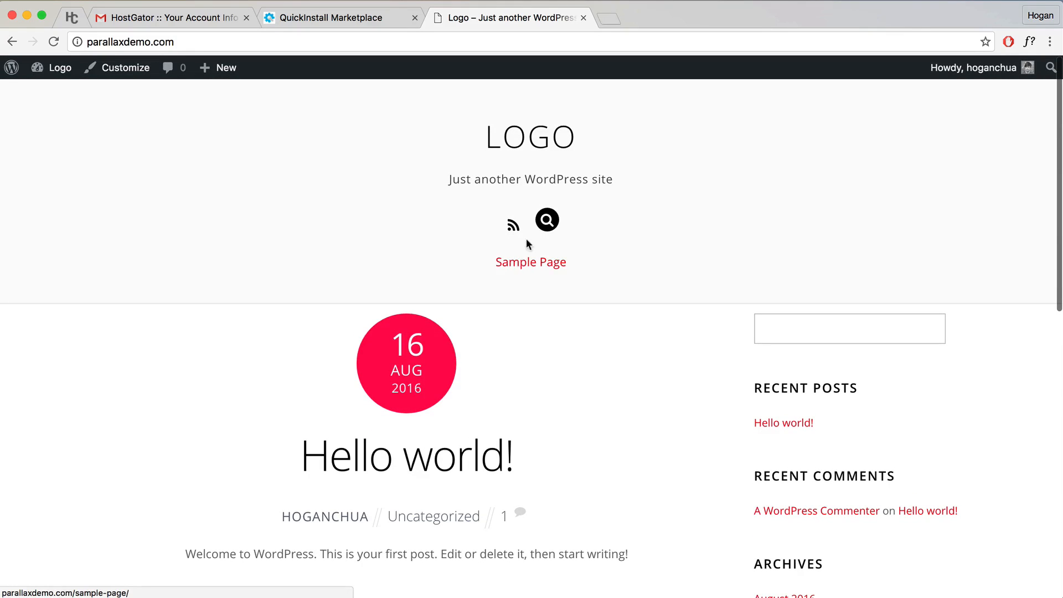
Step: Move the Sample Page to the trash from the Pages list
{"action": "mouse_move", "coordinate": [59, 68]}
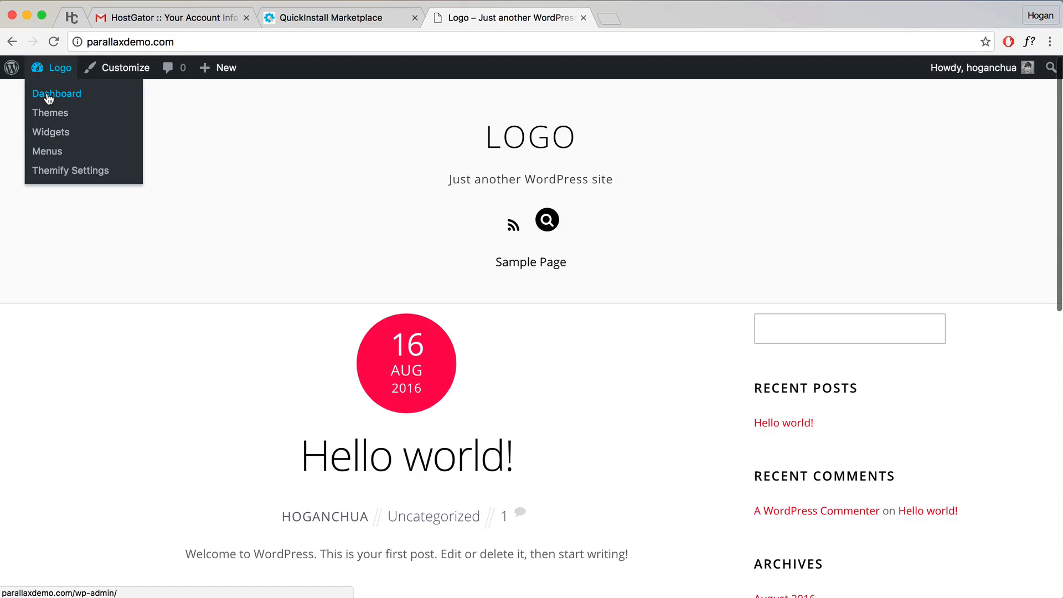
{"action": "left_click", "coordinate": [49, 97]}
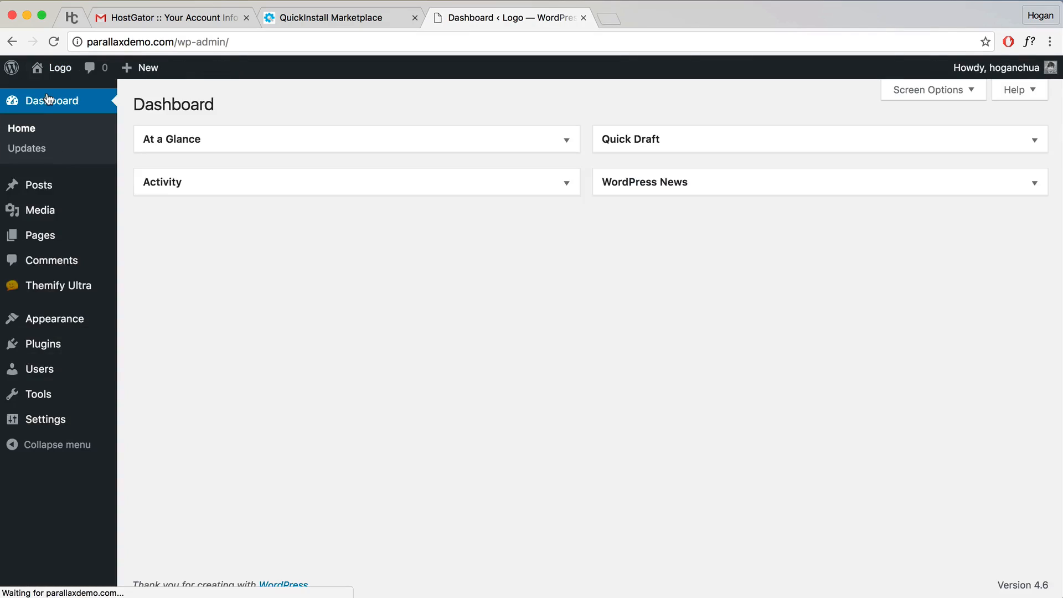
{"action": "mouse_move", "coordinate": [43, 237]}
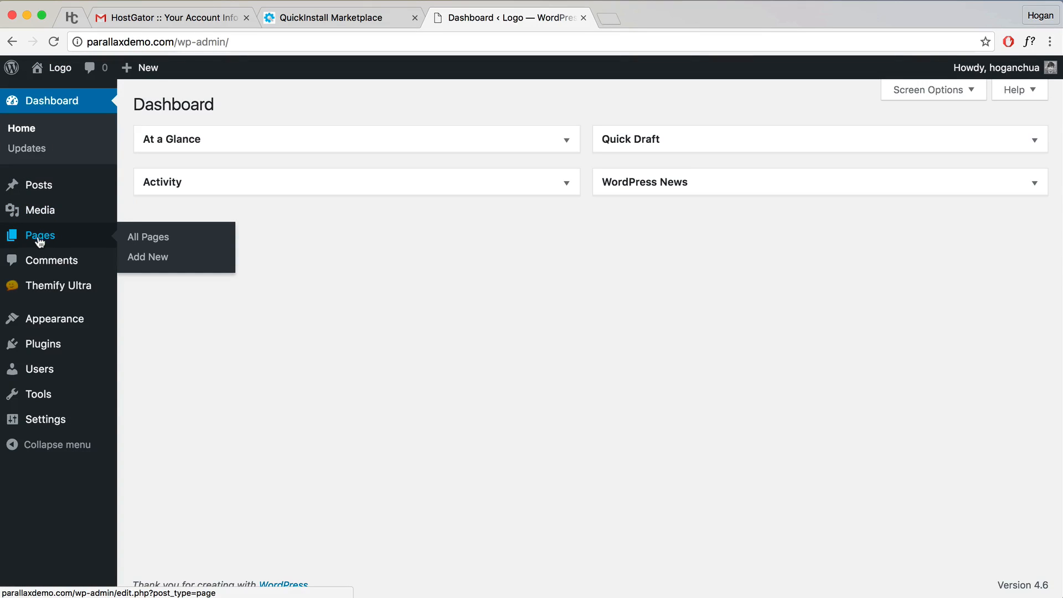
{"action": "left_click", "coordinate": [72, 237]}
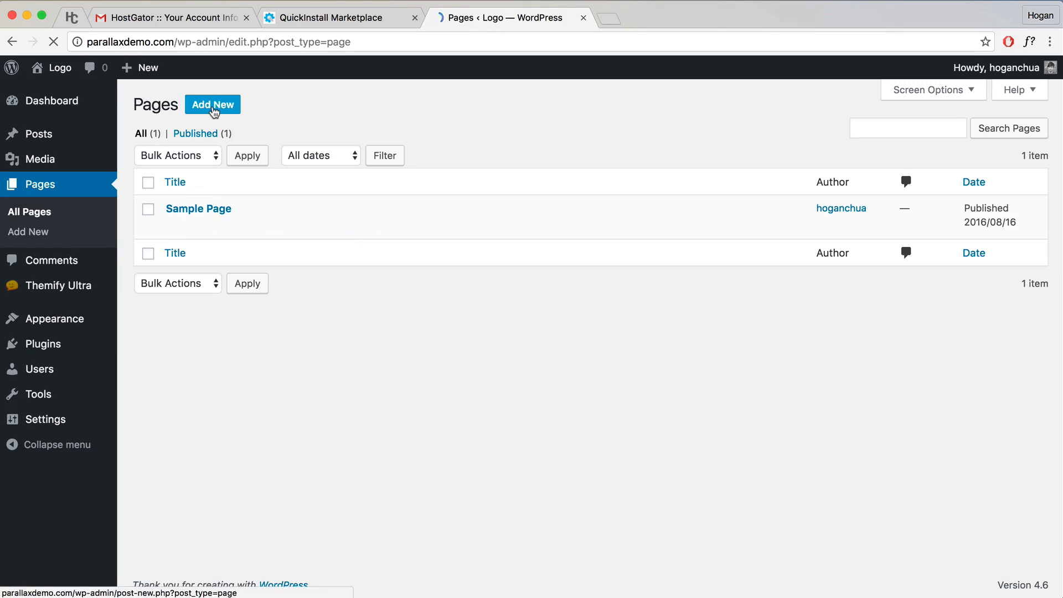
{"action": "mouse_move", "coordinate": [218, 212]}
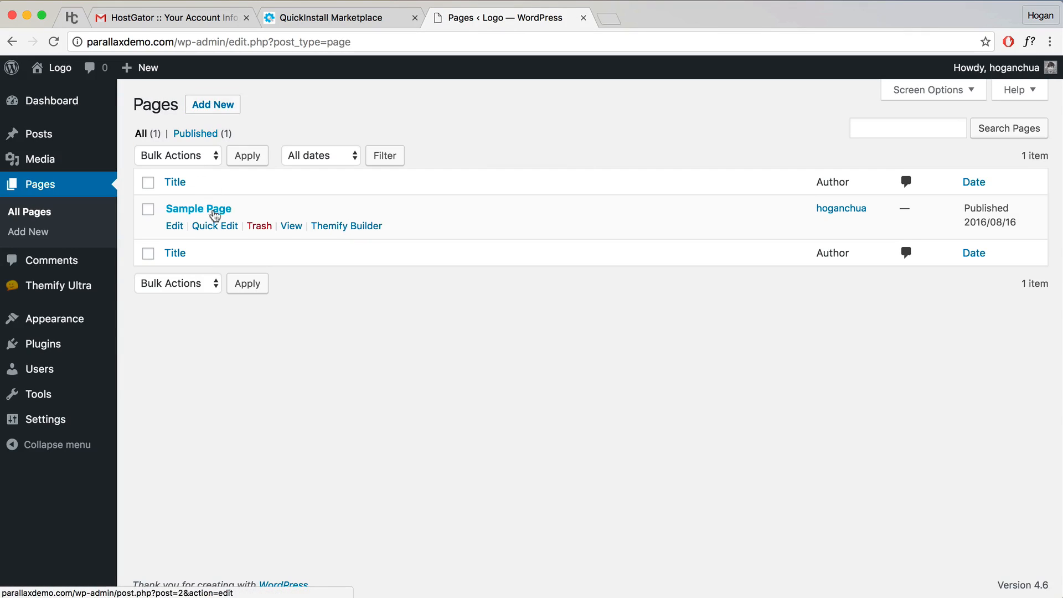
{"action": "left_click", "coordinate": [259, 227]}
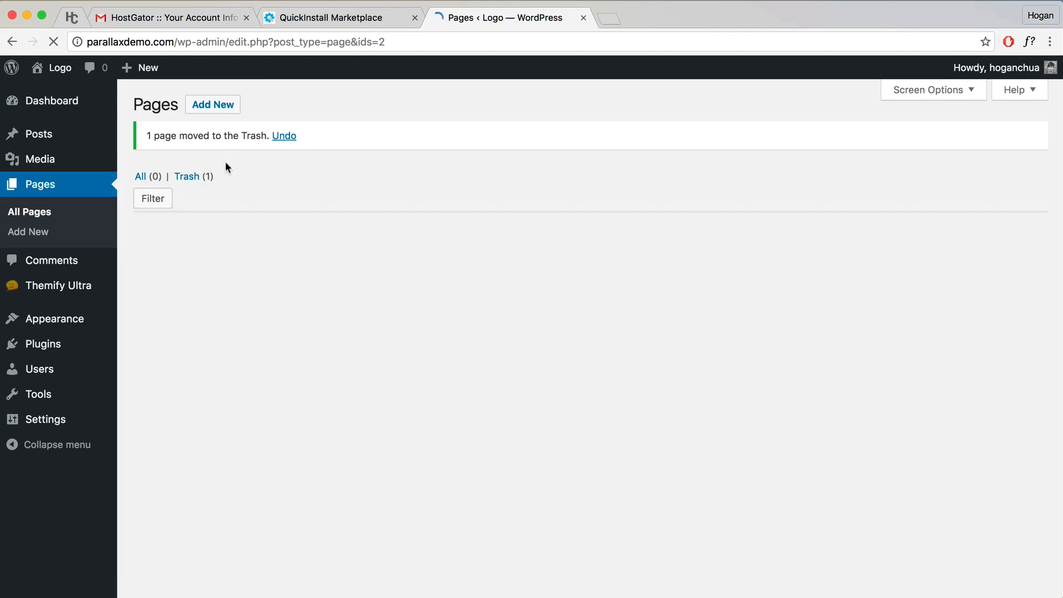
Step: Permanently delete the Sample Page from Trash and begin a new blank page
{"action": "left_click", "coordinate": [187, 177]}
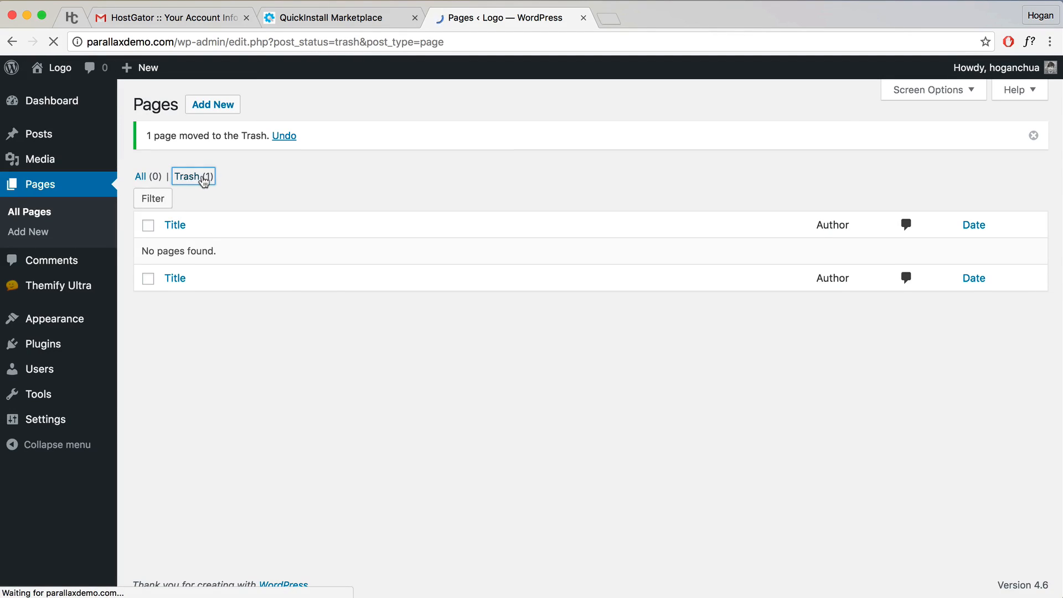
{"action": "left_click", "coordinate": [253, 229]}
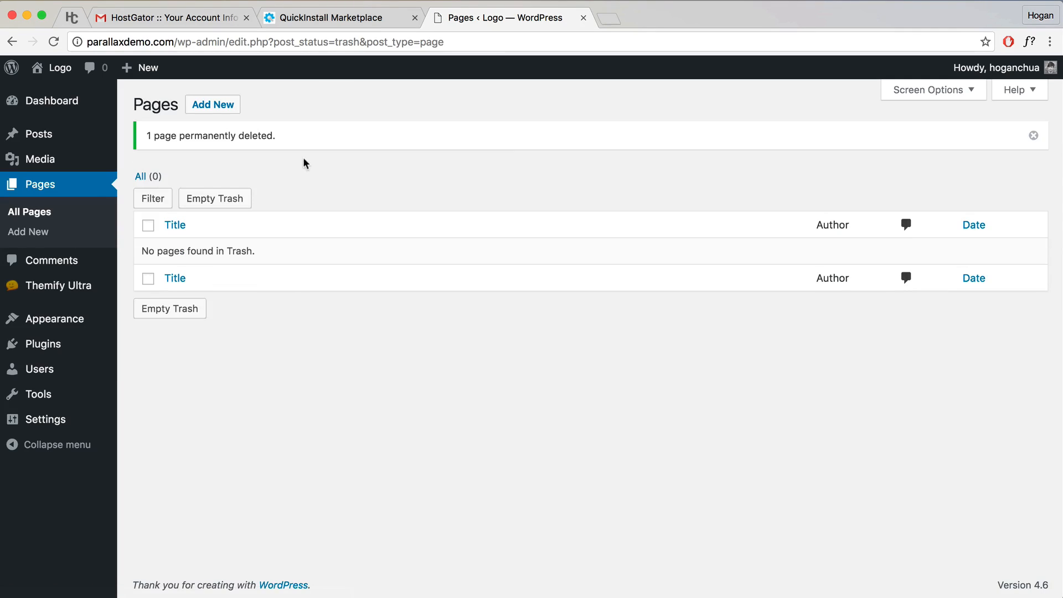
{"action": "left_click", "coordinate": [221, 112]}
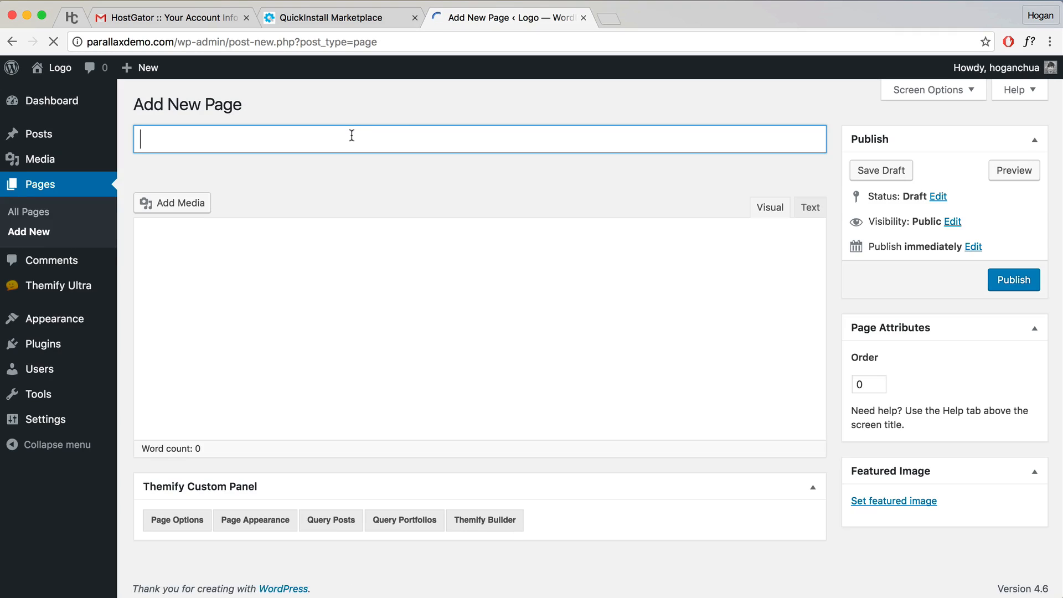
Step: Title the new page 'Home', publish it, and select the Home title text
{"action": "type", "text": "Home"}
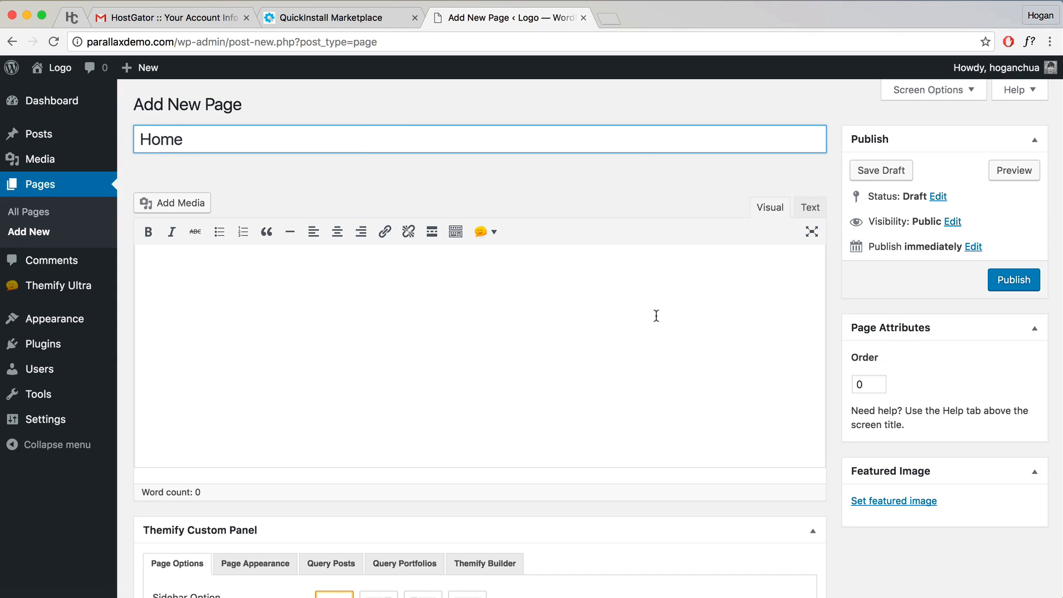
{"action": "left_click", "coordinate": [1005, 283]}
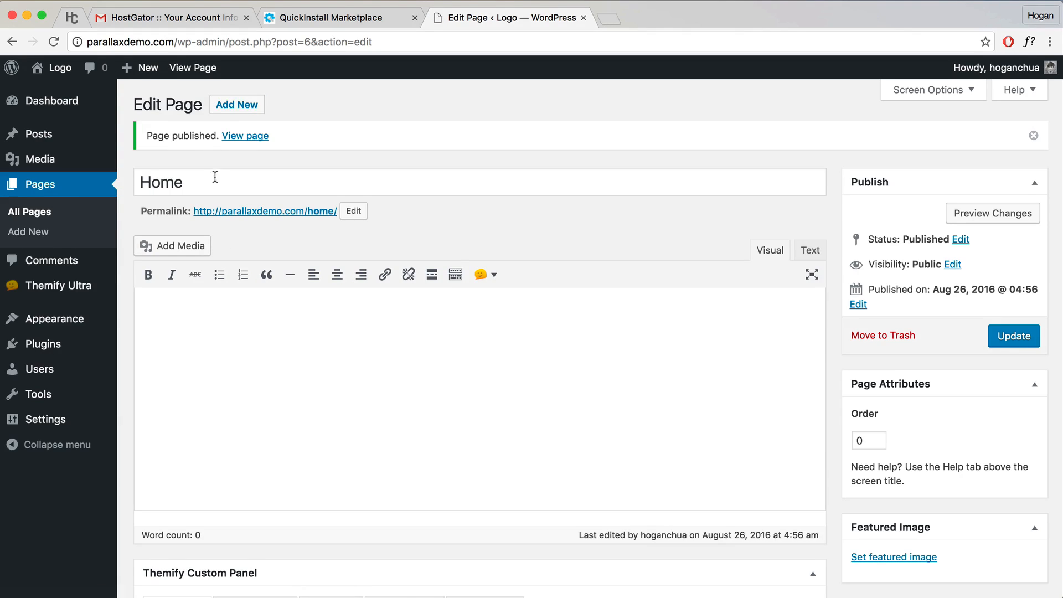
{"action": "left_click_drag", "start_coordinate": [215, 176], "coordinate": [130, 175]}
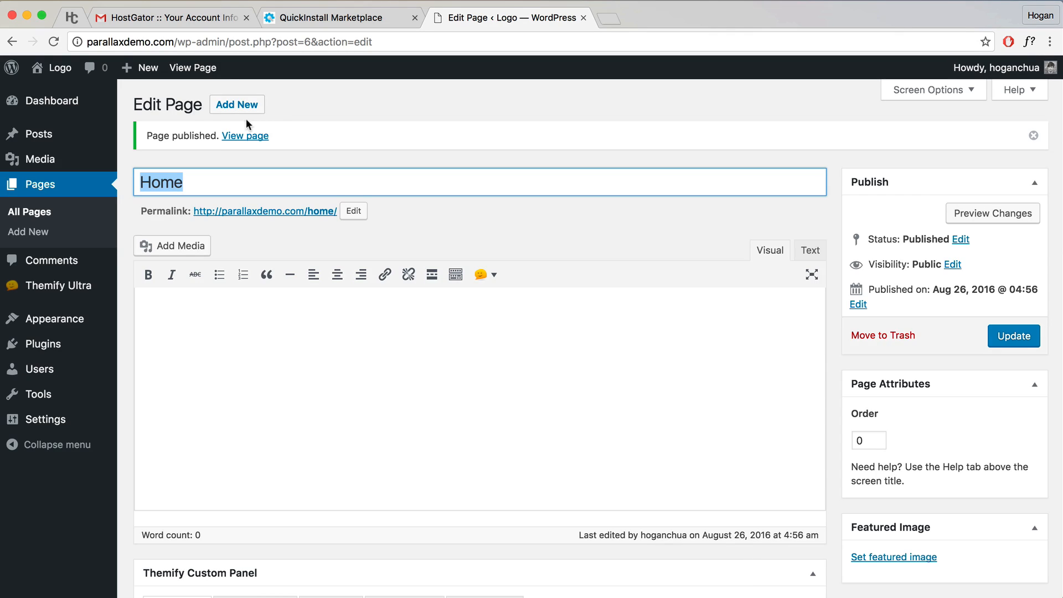
Step: Open the WordPress Appearance > Menus screen and then a new blank browser tab
{"action": "mouse_move", "coordinate": [88, 319]}
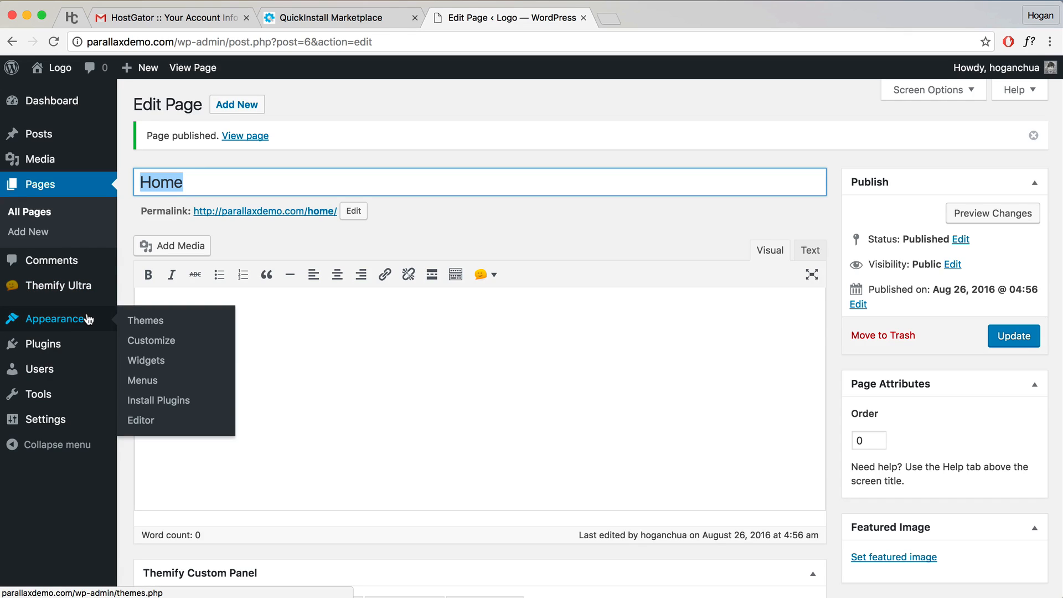
{"action": "left_click", "coordinate": [138, 382]}
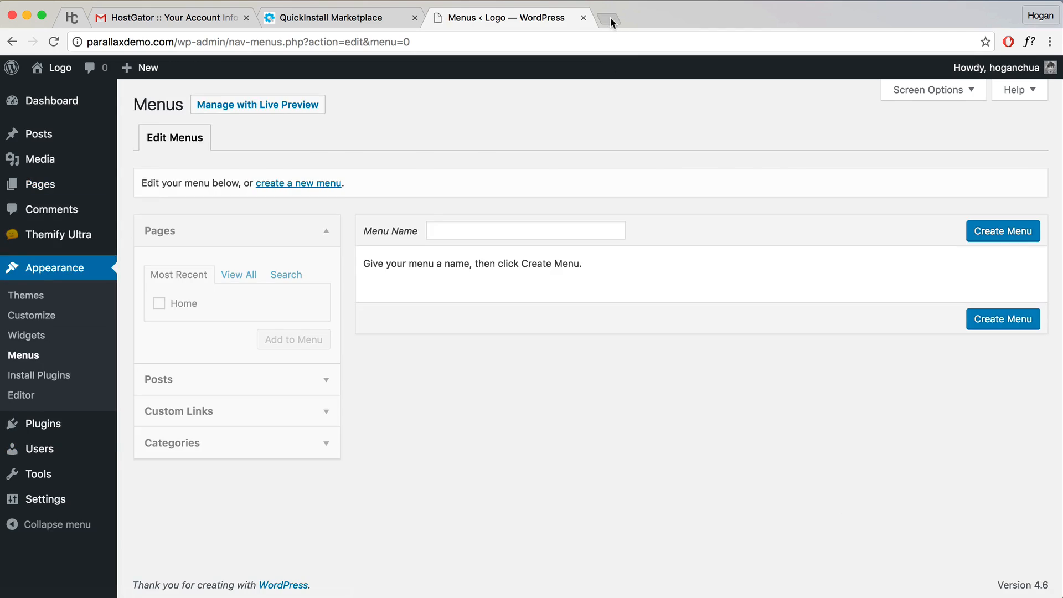
{"action": "left_click", "coordinate": [611, 18]}
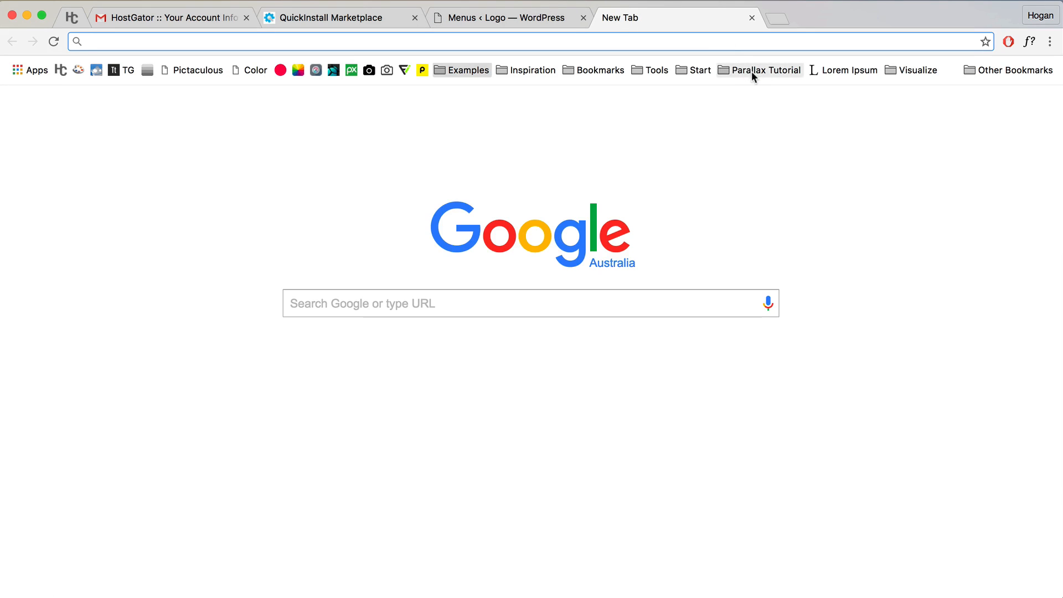
Step: Load the 'Logo – Just another WordPress site' bookmark from the Parallax Tutorial folder, then return to Menus
{"action": "left_click", "coordinate": [768, 71]}
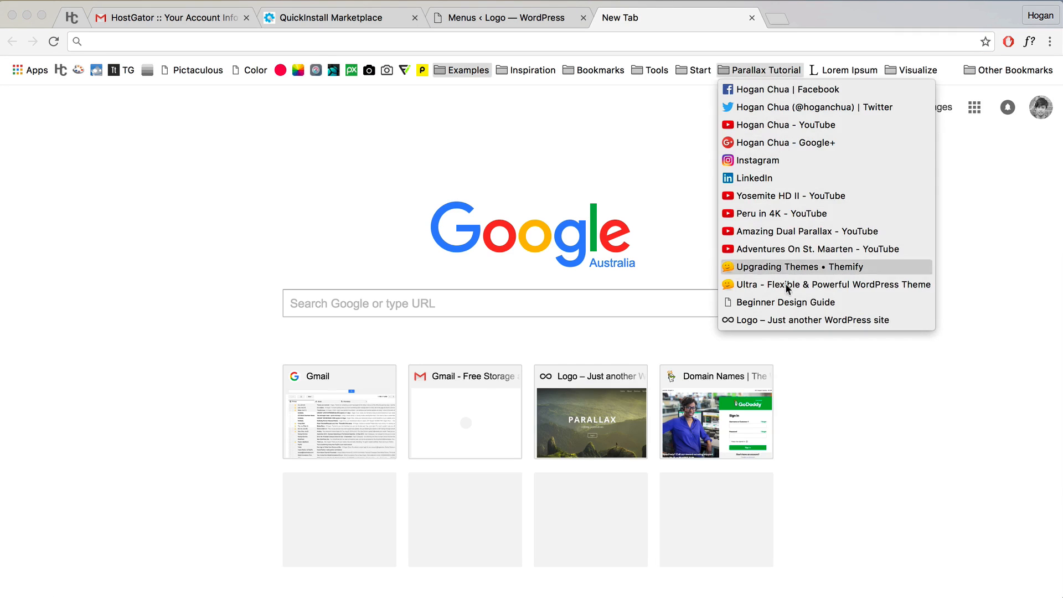
{"action": "left_click", "coordinate": [786, 321]}
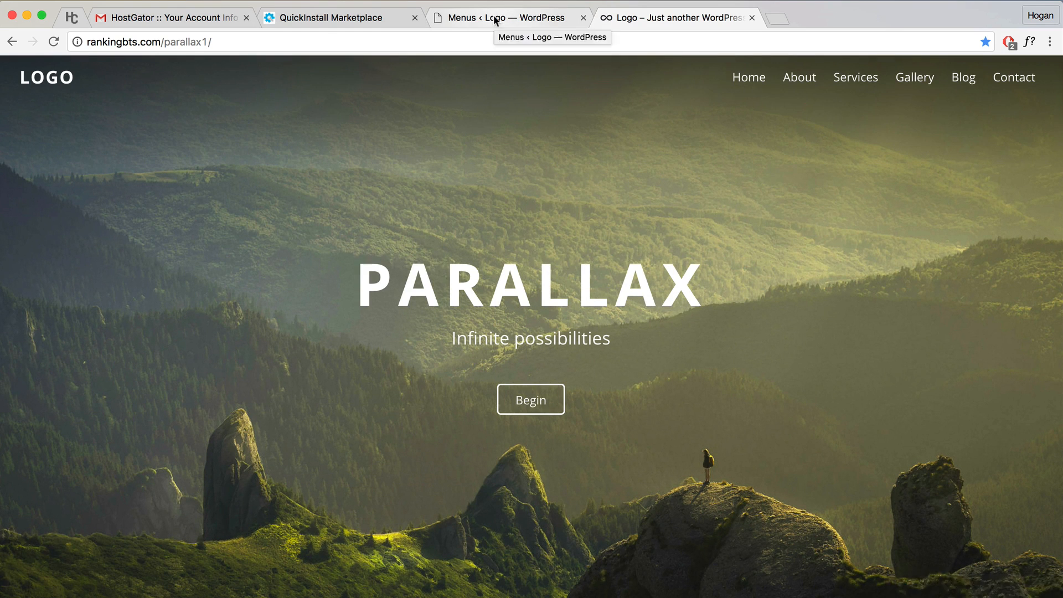
{"action": "left_click", "coordinate": [496, 20]}
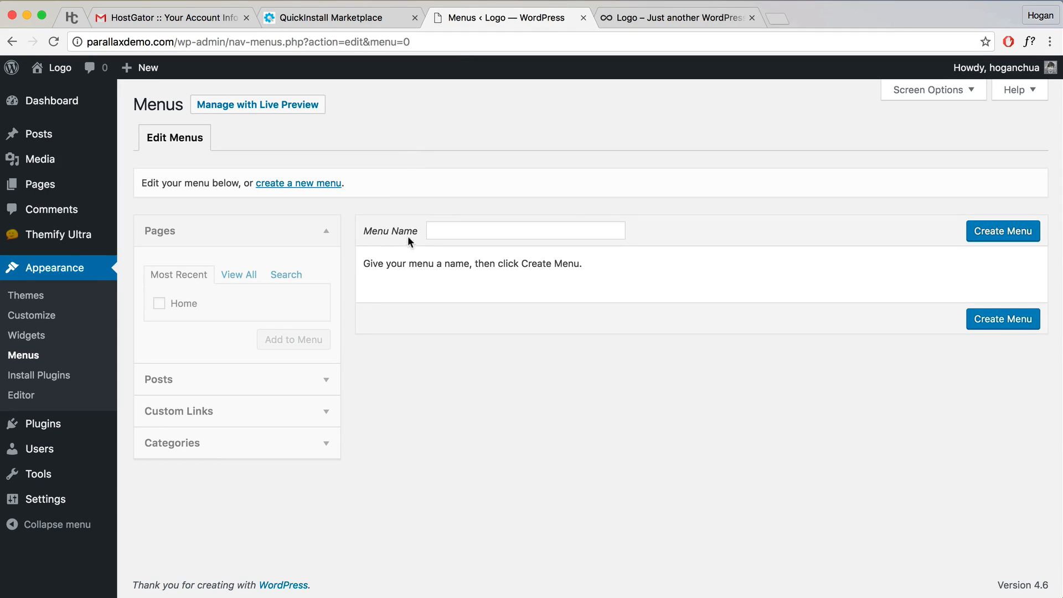
Step: Create a new menu named 'Top Nav'
{"action": "left_click_drag", "start_coordinate": [419, 237], "coordinate": [365, 237]}
{"action": "left_click", "coordinate": [447, 231]}
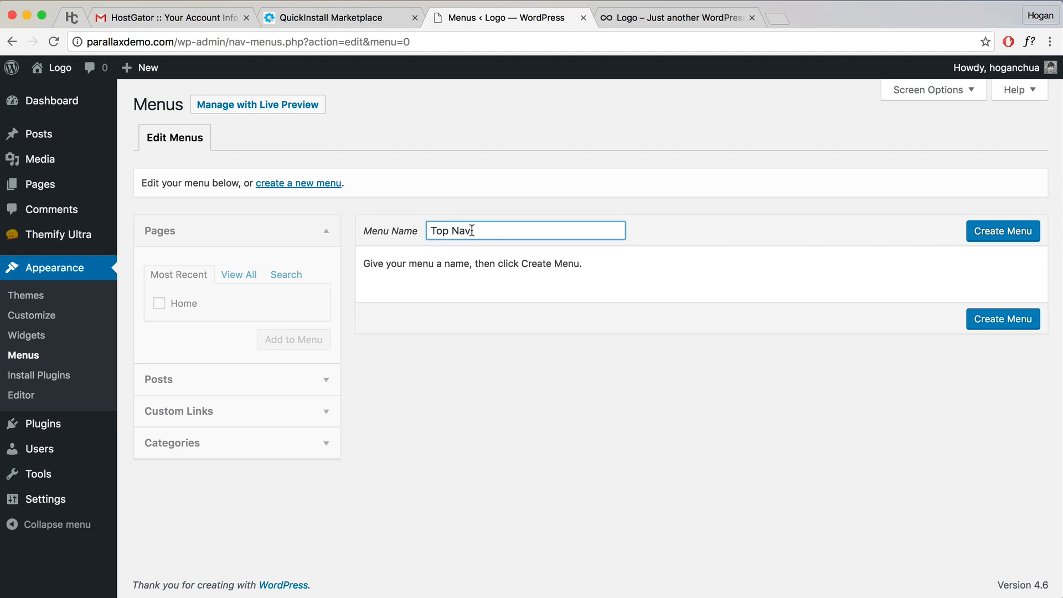
{"action": "left_click", "coordinate": [1018, 237]}
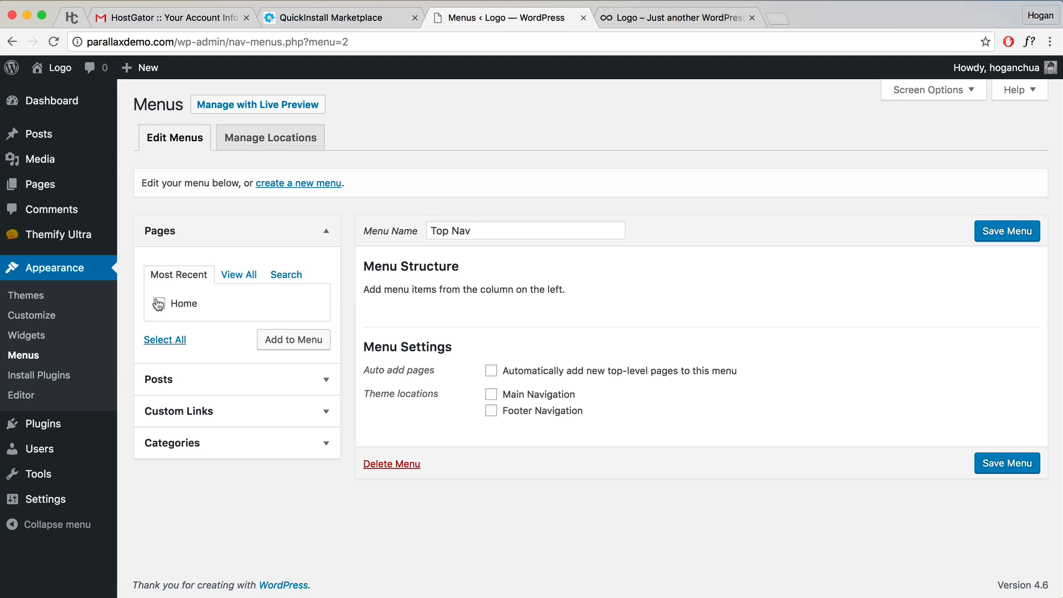
Step: Add the Home page to Top Nav, then remove it again, leaving the menu empty
{"action": "left_click", "coordinate": [687, 22]}
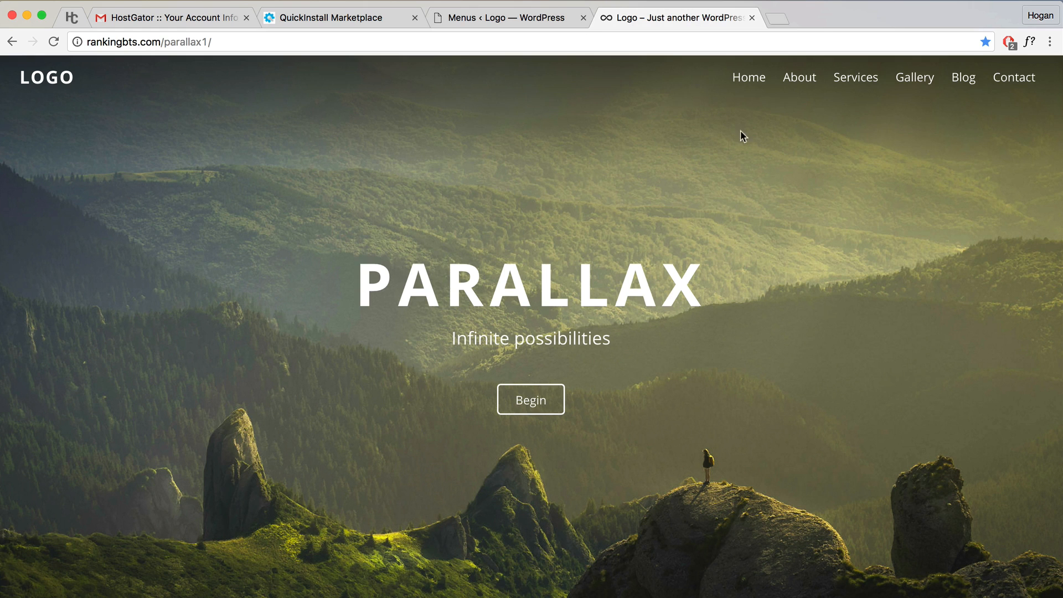
{"action": "left_click", "coordinate": [549, 18]}
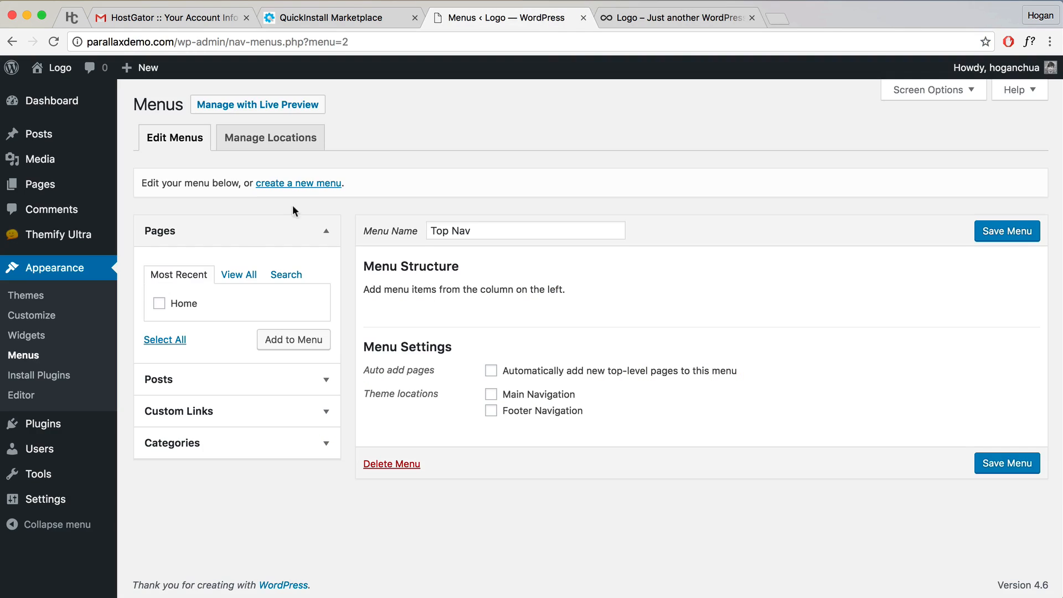
{"action": "left_click", "coordinate": [159, 303]}
{"action": "left_click", "coordinate": [284, 338]}
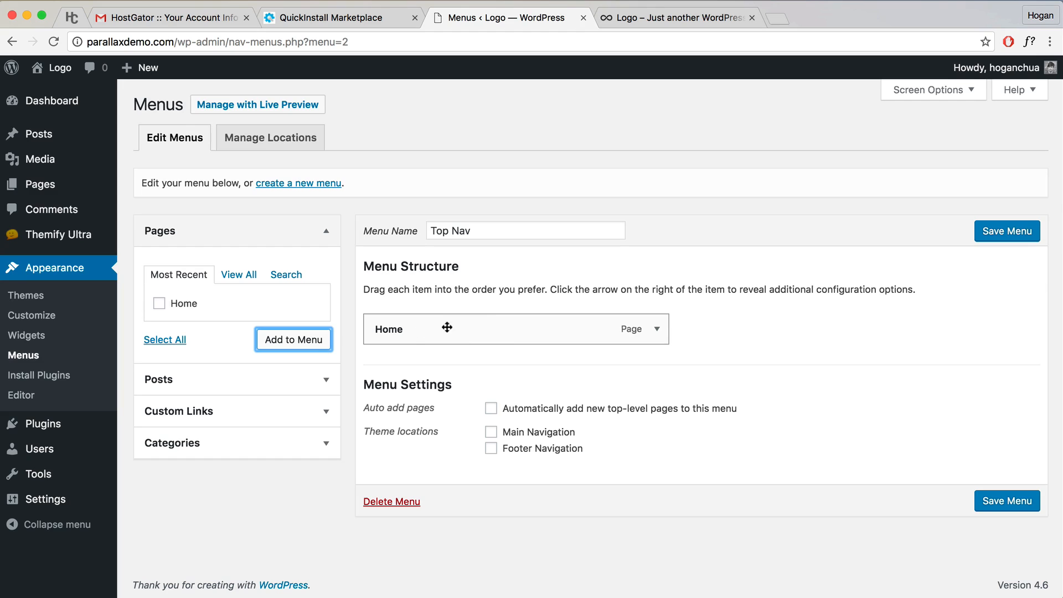
{"action": "left_click", "coordinate": [657, 329]}
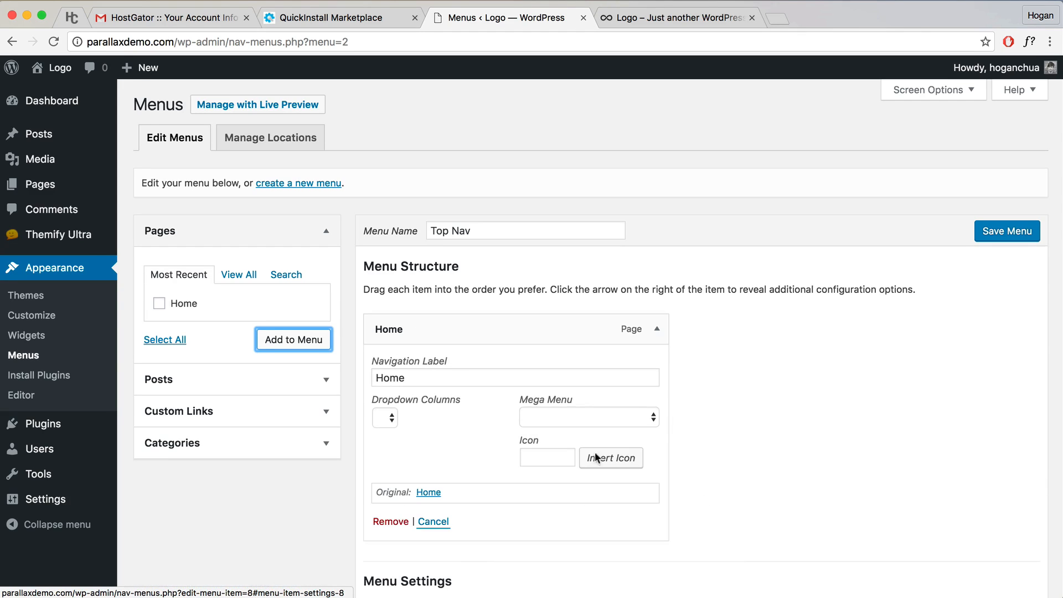
{"action": "left_click", "coordinate": [399, 522]}
Step: Review the reference site's navigation links, jumping to its About section
{"action": "left_click", "coordinate": [641, 18]}
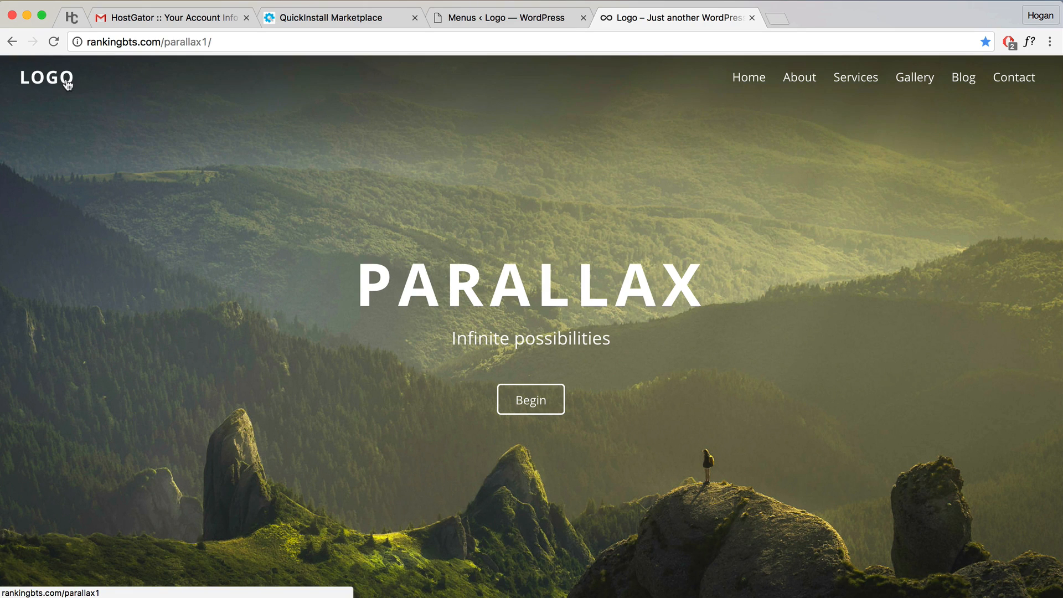
{"action": "left_click", "coordinate": [465, 18]}
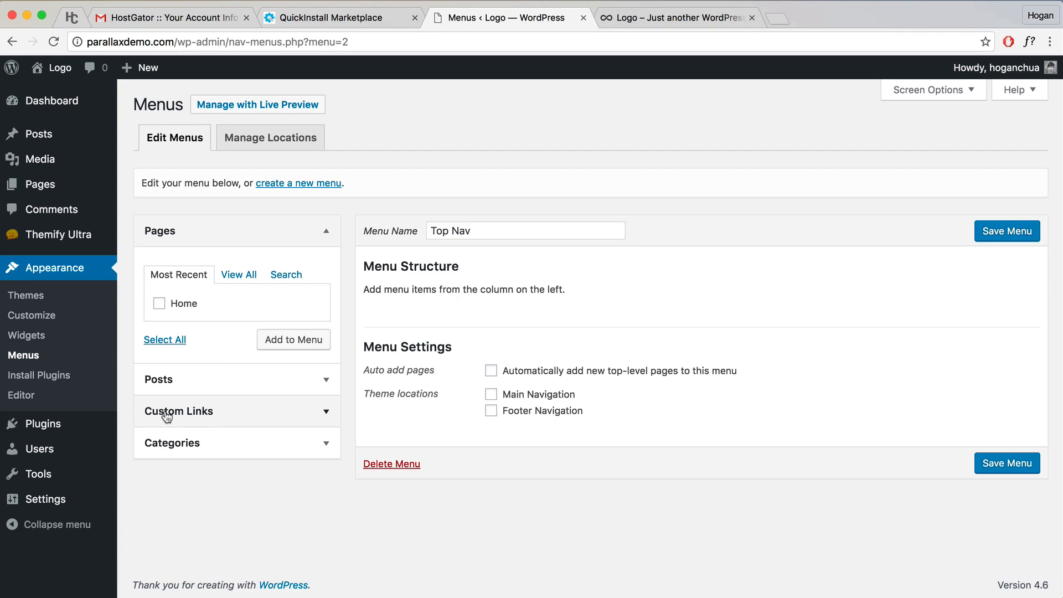
{"action": "left_click", "coordinate": [629, 19]}
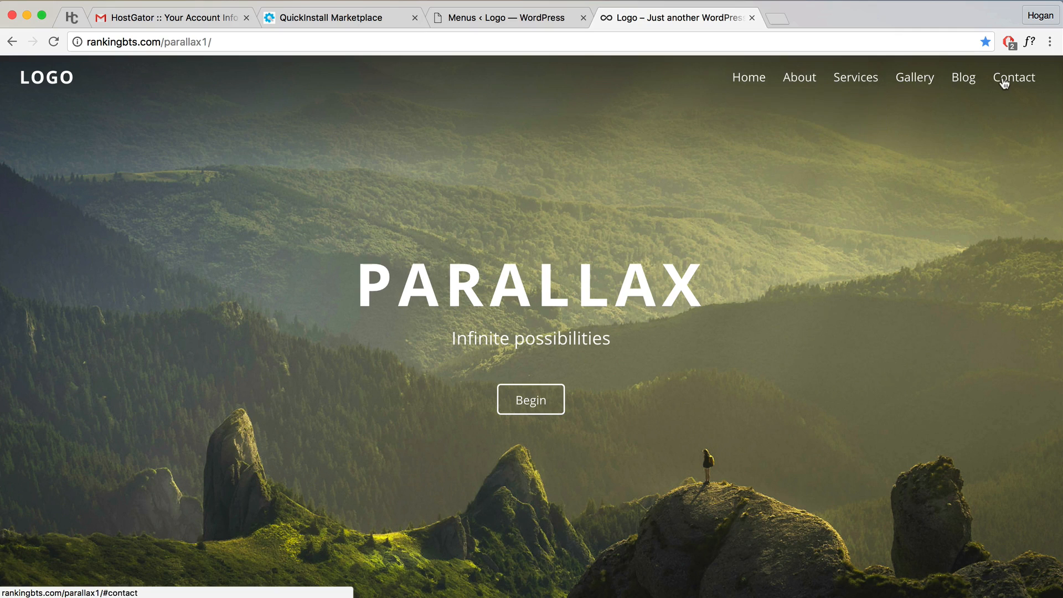
{"action": "mouse_move", "coordinate": [839, 83]}
{"action": "left_click", "coordinate": [798, 79]}
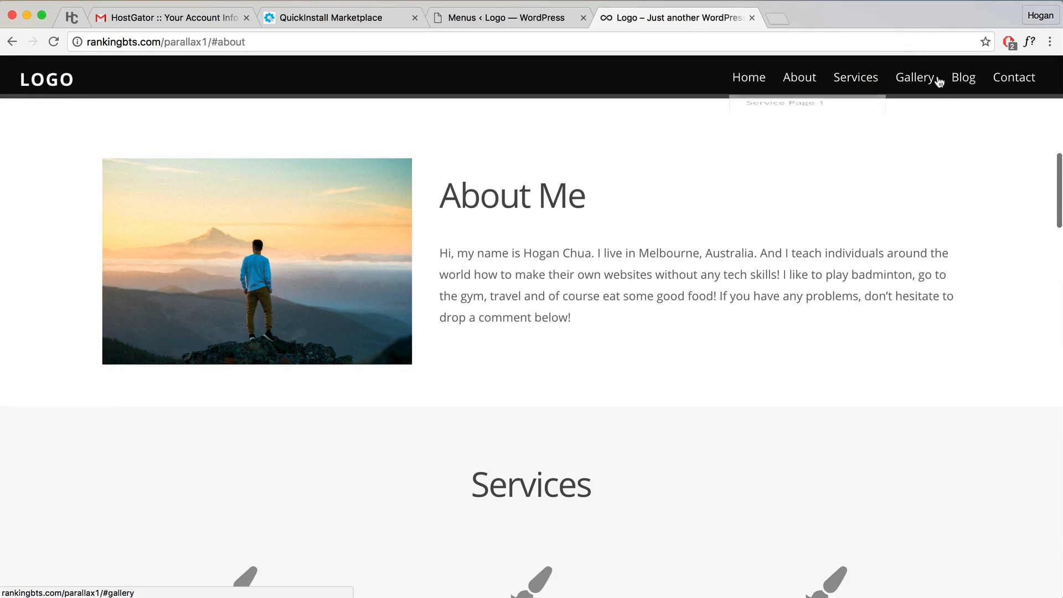
{"action": "left_click", "coordinate": [542, 22]}
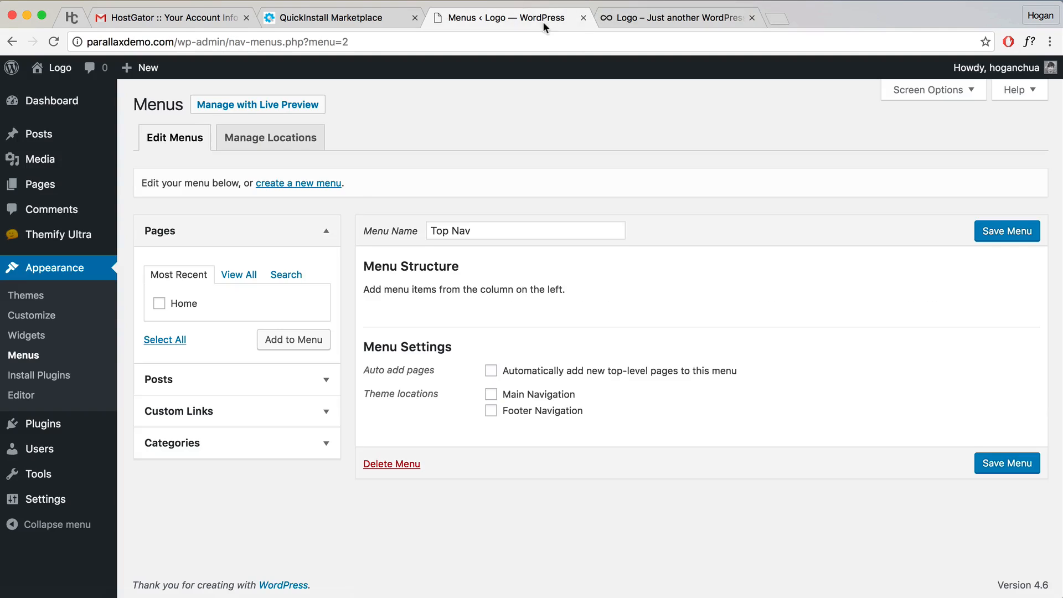
Step: Show the Custom Links fields and copy the site's domain from the address bar
{"action": "left_click", "coordinate": [209, 411]}
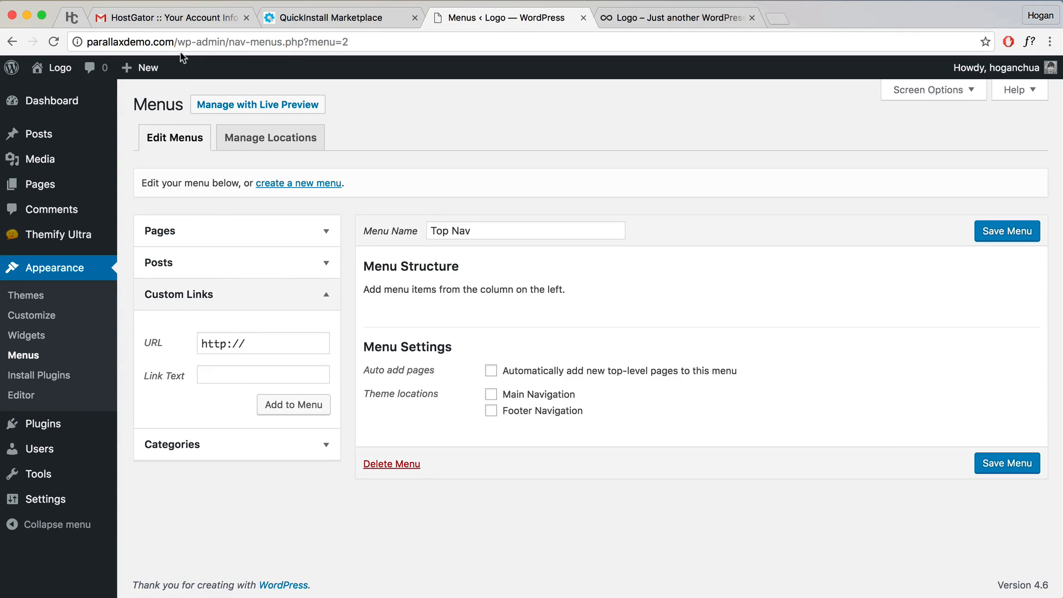
{"action": "left_click_drag", "start_coordinate": [177, 42], "coordinate": [82, 42]}
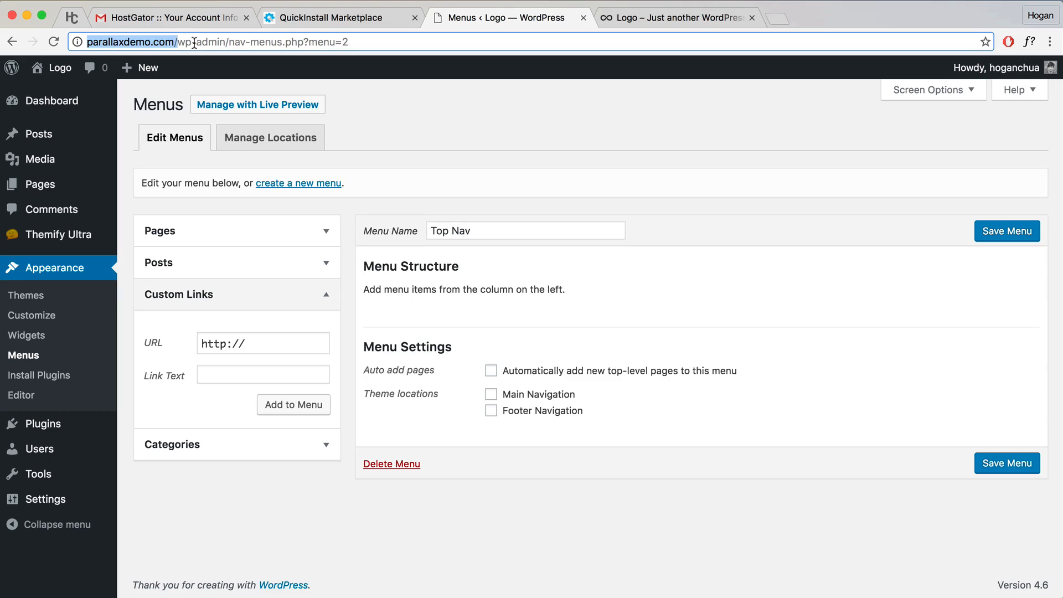
{"action": "right_click", "coordinate": [145, 42]}
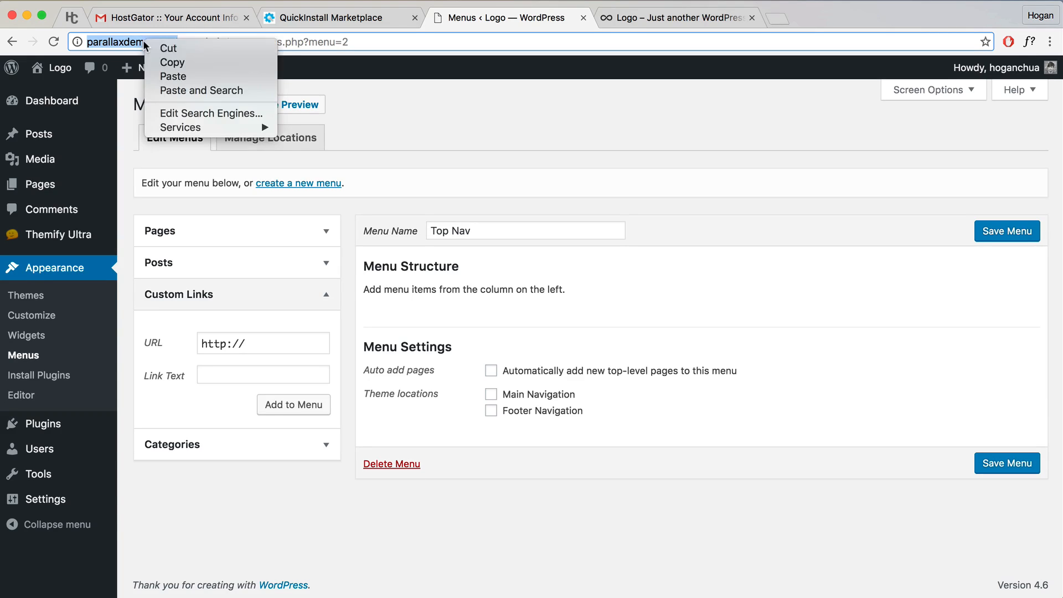
{"action": "left_click", "coordinate": [161, 61]}
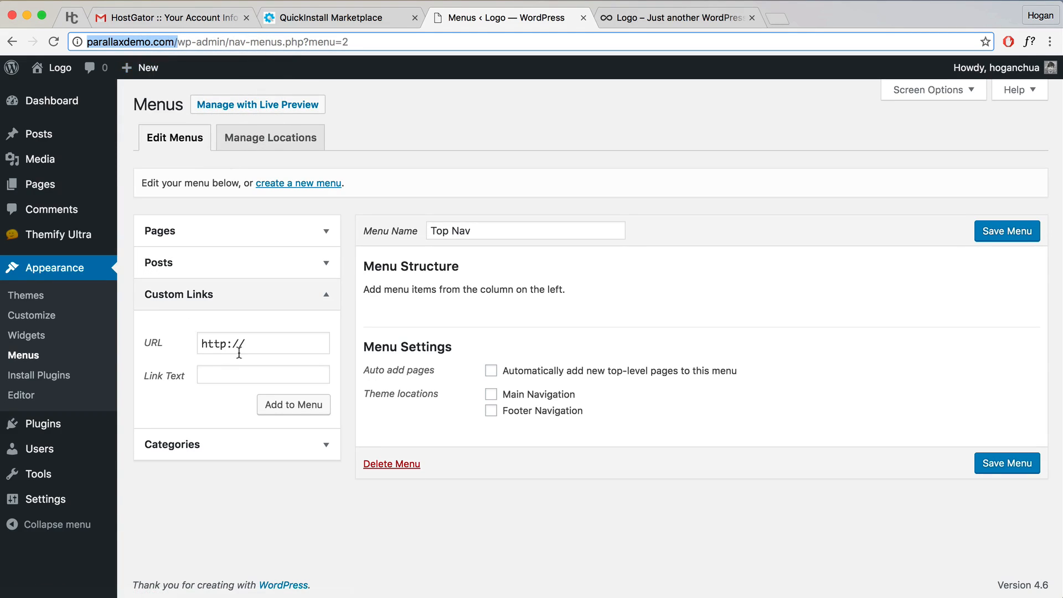
Step: Add a custom link to the site's #about anchor with link text 'About'
{"action": "left_click_drag", "start_coordinate": [266, 345], "coordinate": [205, 344]}
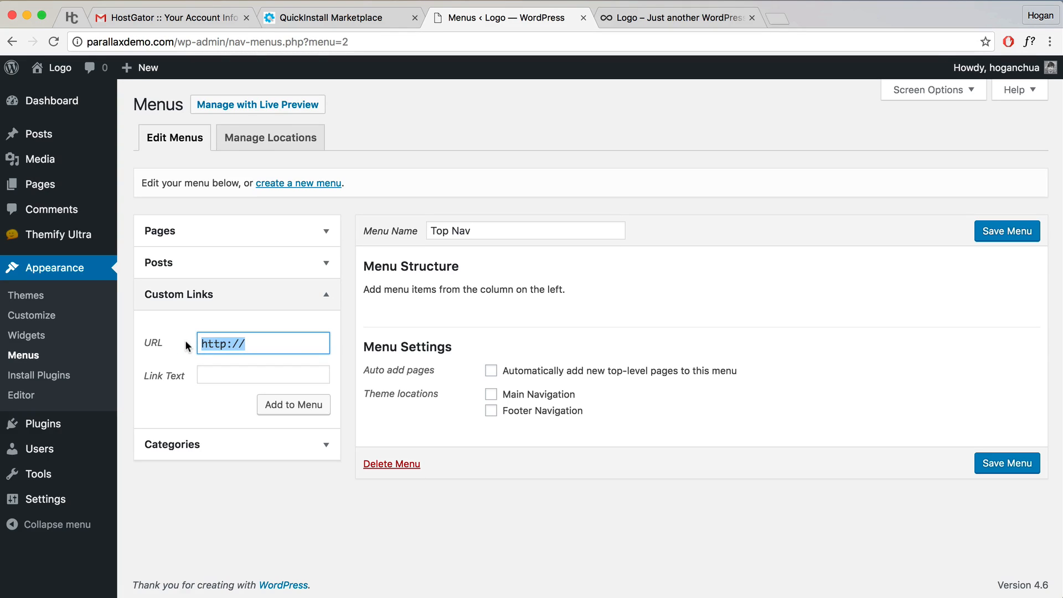
{"action": "key", "text": "super+v"}
{"action": "left_click_drag", "start_coordinate": [324, 343], "coordinate": [132, 341]}
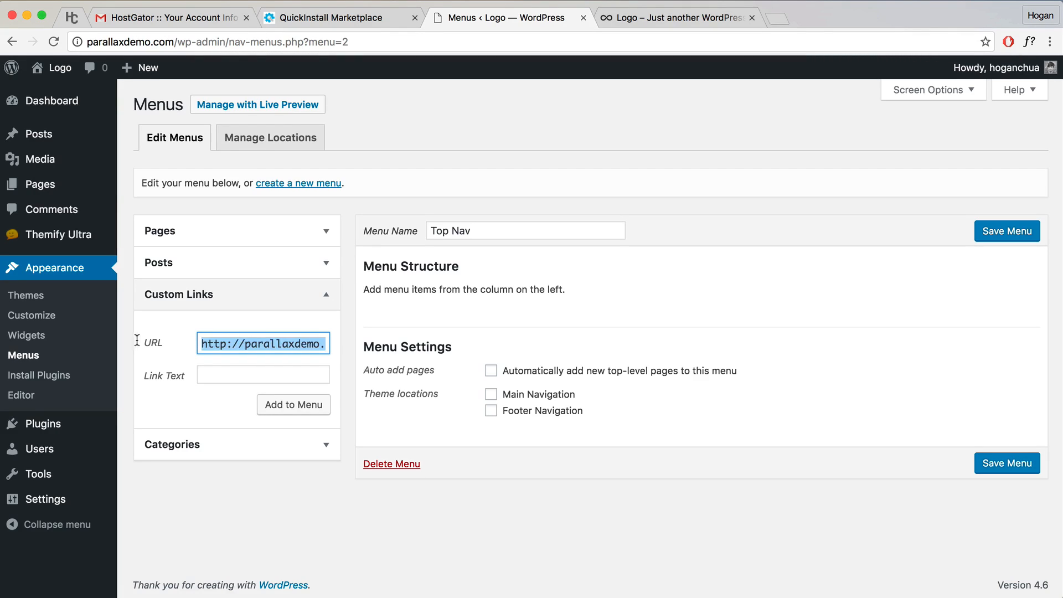
{"action": "left_click_drag", "start_coordinate": [205, 344], "coordinate": [371, 343]}
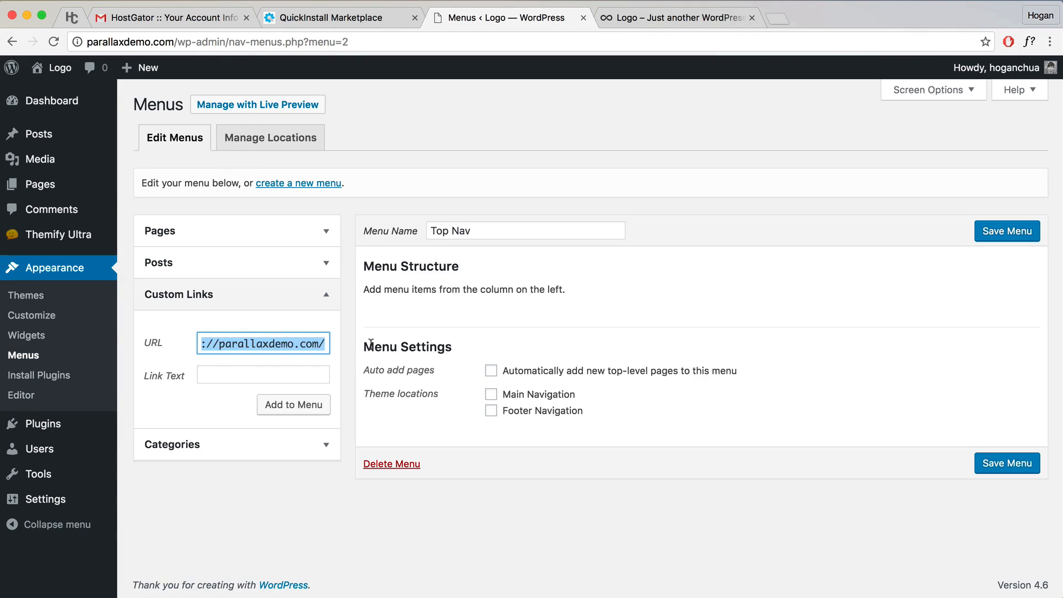
{"action": "left_click", "coordinate": [325, 343]}
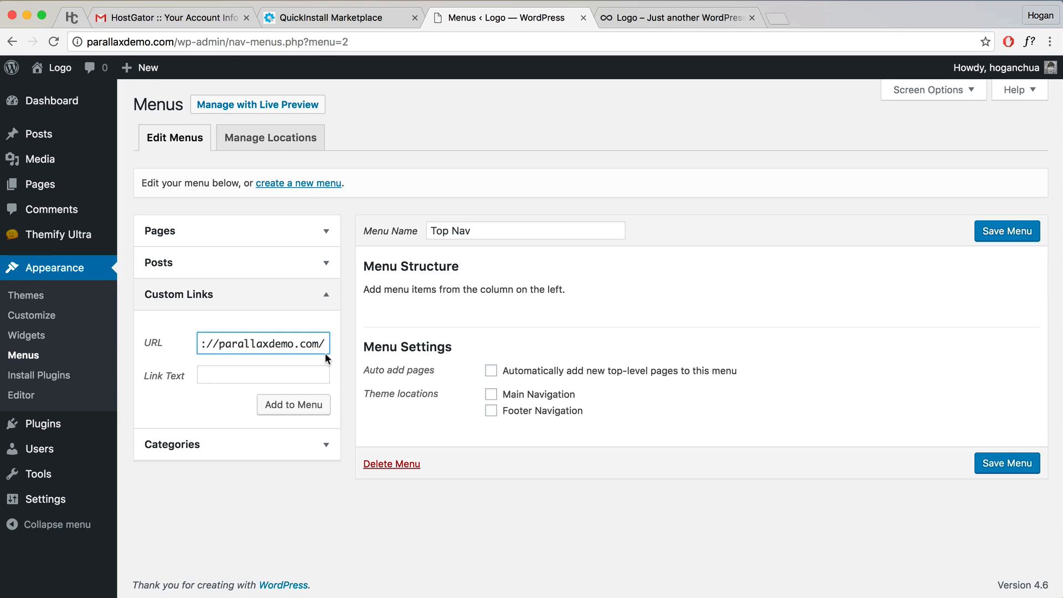
{"action": "type", "text": "#"}
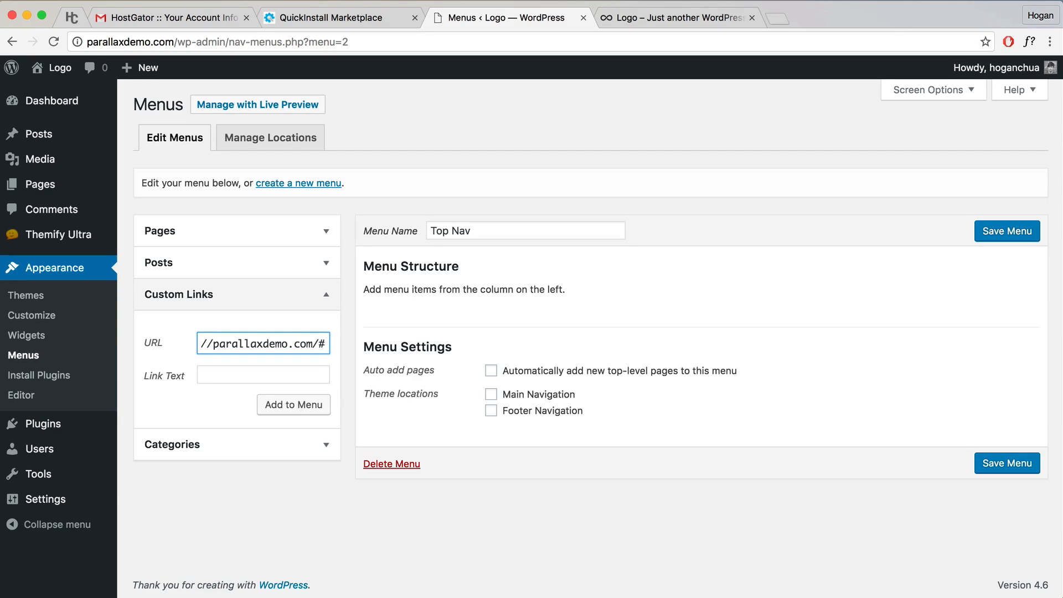
{"action": "type", "text": "about"}
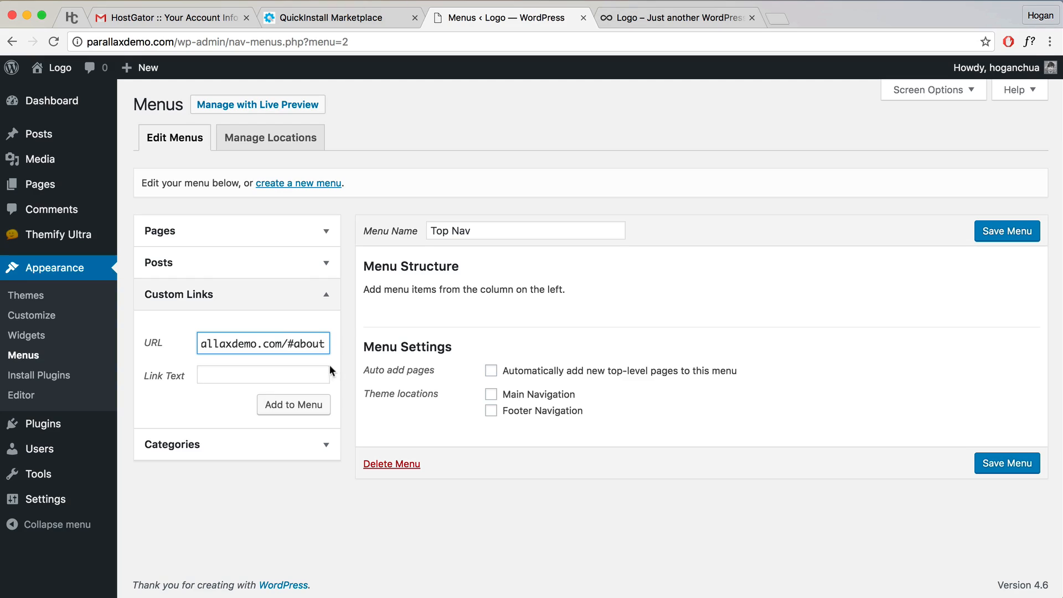
{"action": "left_click", "coordinate": [273, 373]}
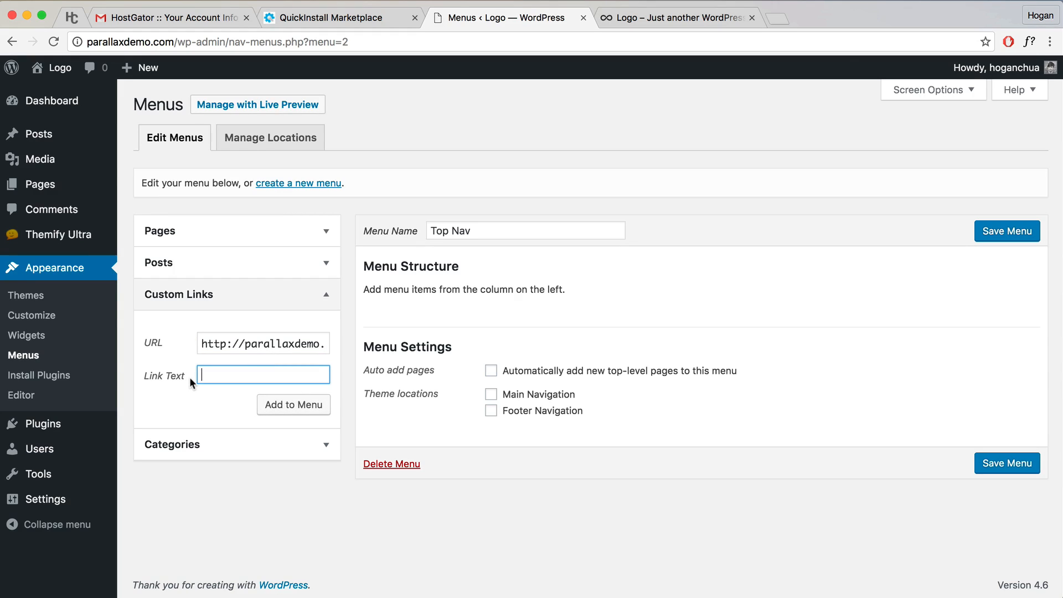
{"action": "type", "text": "About"}
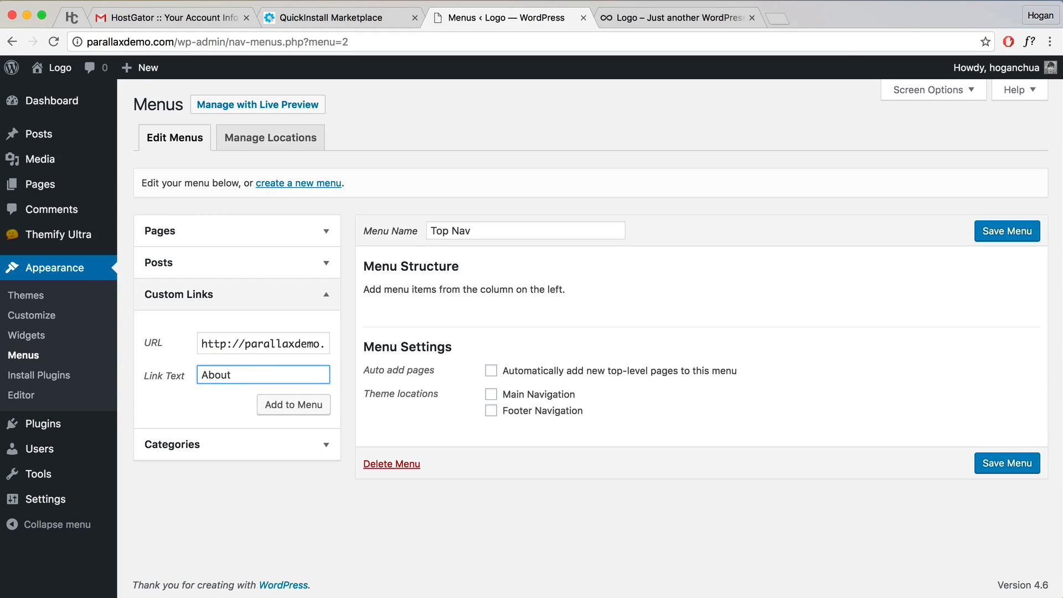
{"action": "left_click", "coordinate": [284, 409]}
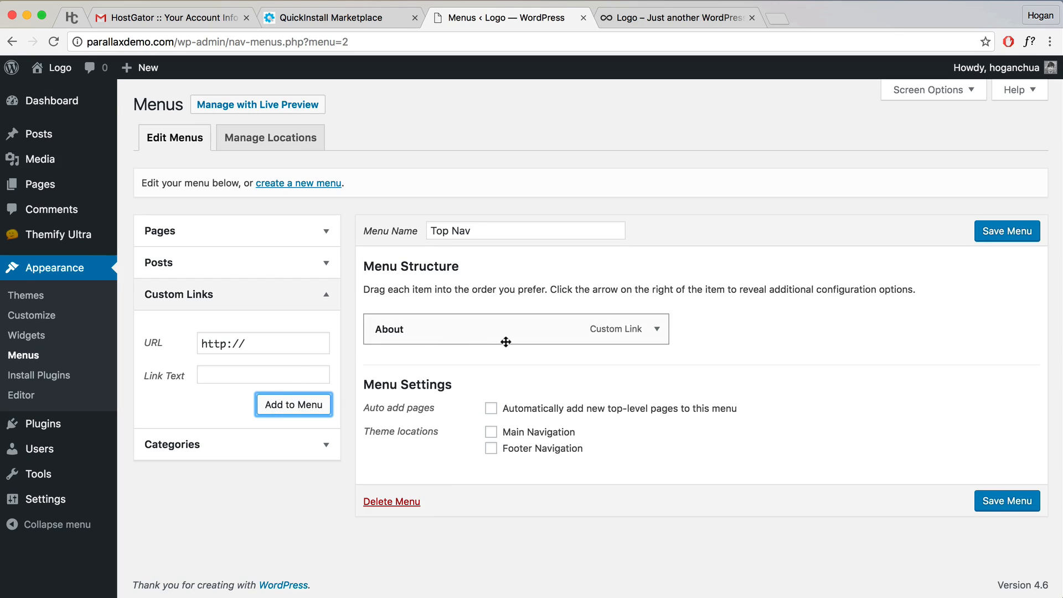
{"action": "left_click_drag", "start_coordinate": [271, 347], "coordinate": [144, 341]}
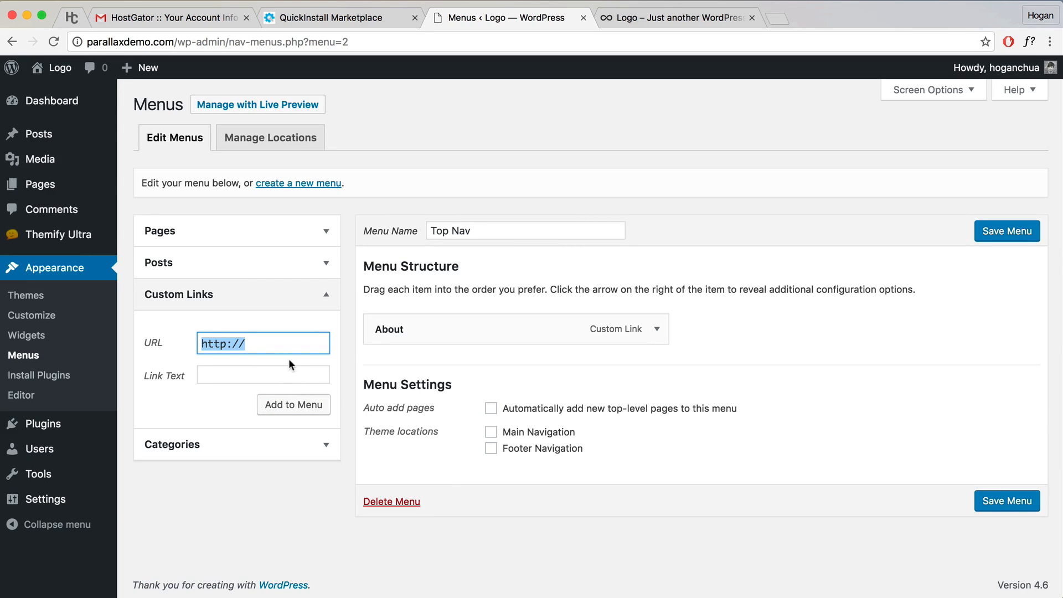
Step: Add a Services custom link pointing to the site's #services anchor
{"action": "key", "text": "super+v"}
{"action": "type", "text": "#"}
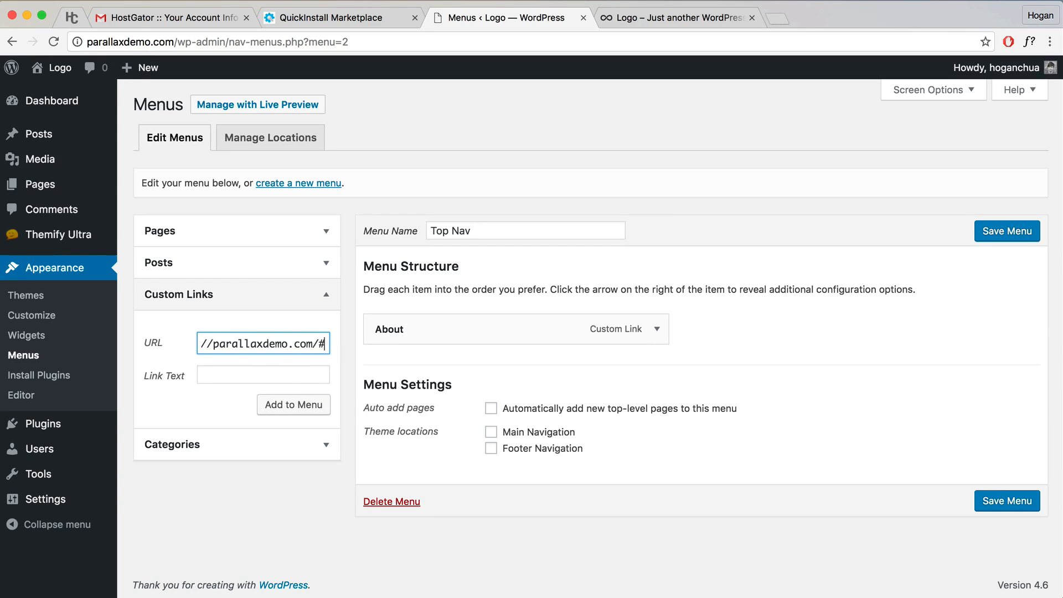
{"action": "type", "text": "s"}
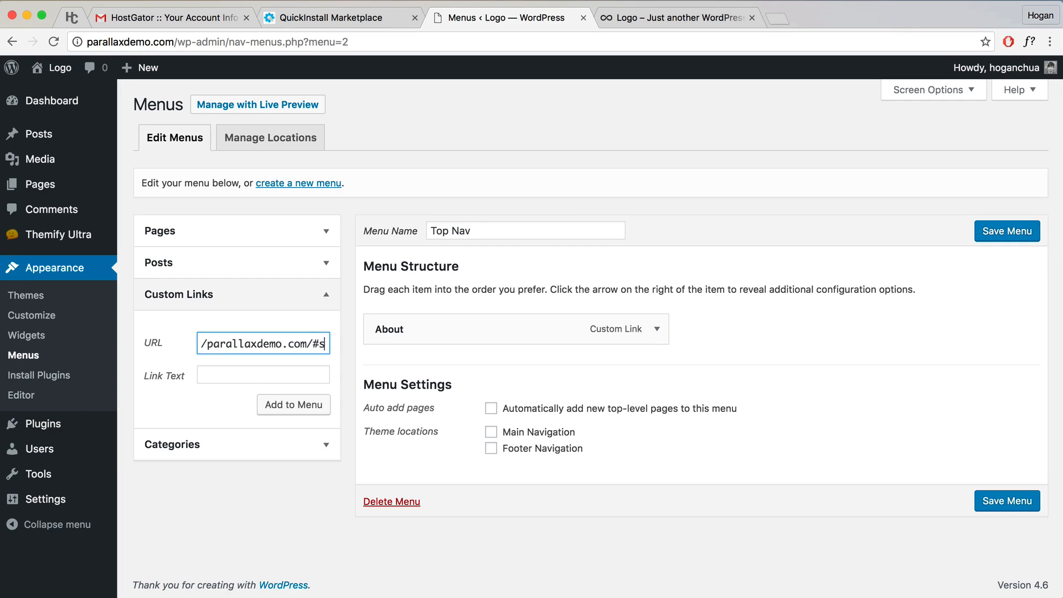
{"action": "type", "text": "ervices"}
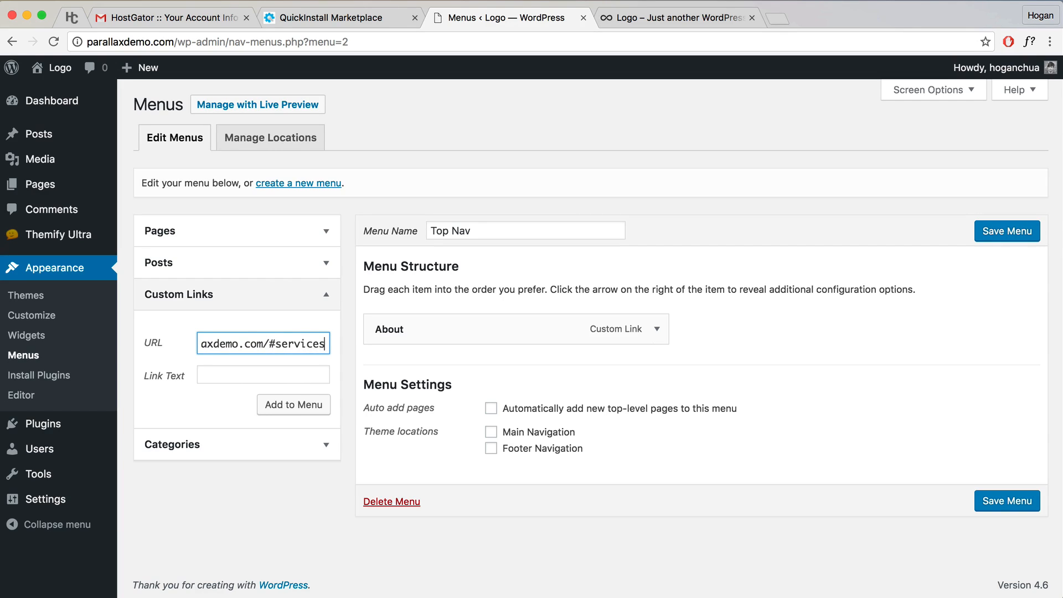
{"action": "left_click", "coordinate": [299, 378]}
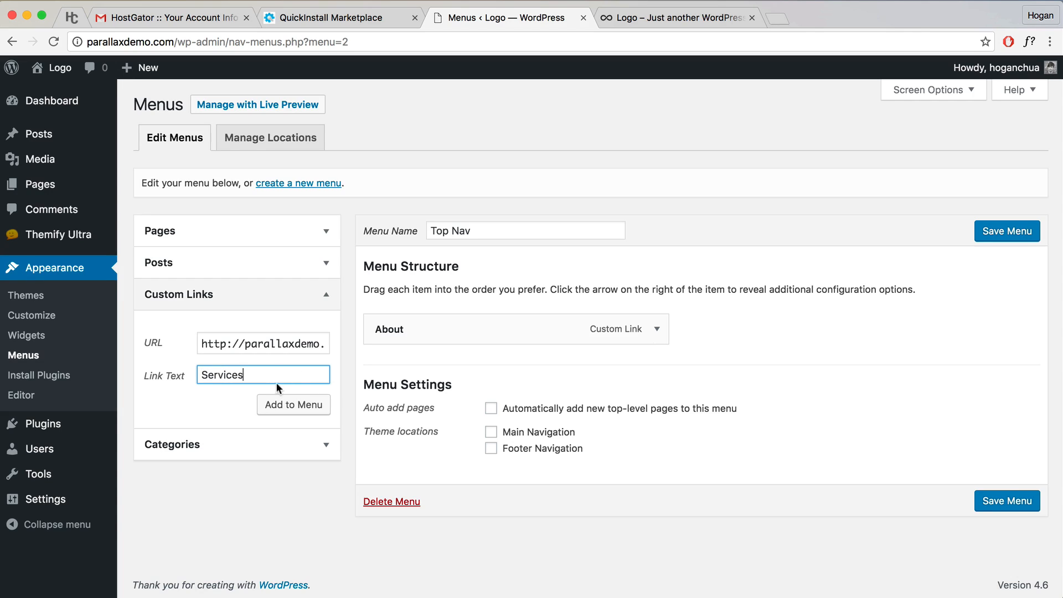
{"action": "double_click", "coordinate": [245, 376]}
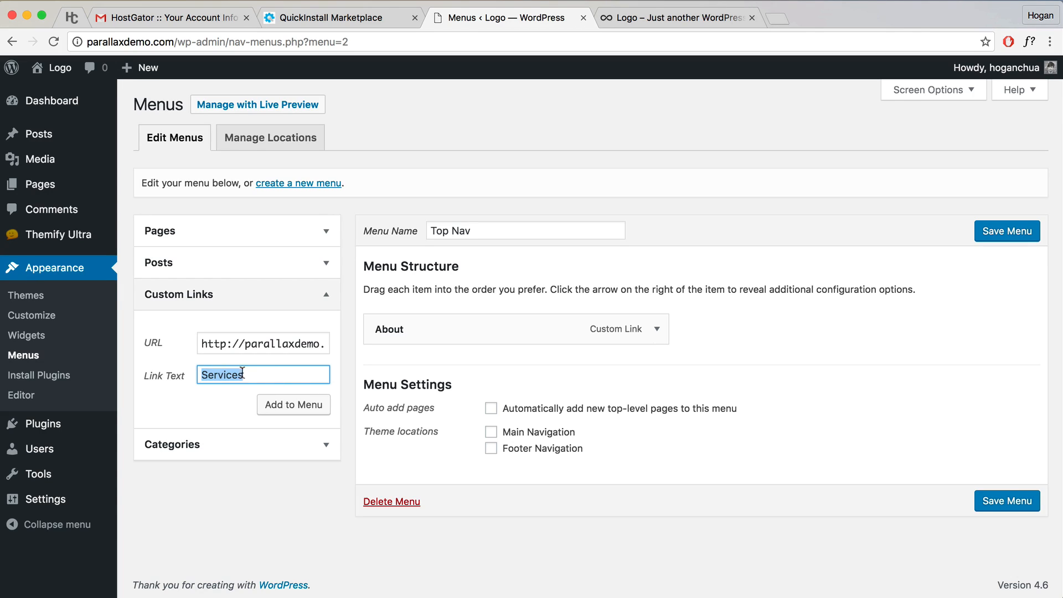
{"action": "left_click", "coordinate": [289, 409]}
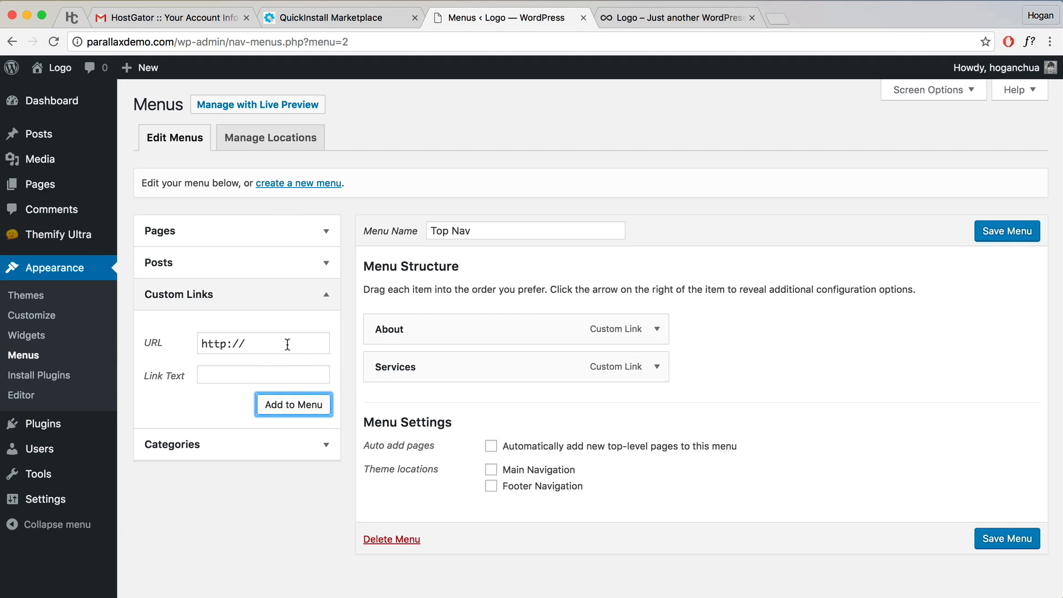
Step: Add a #gallery custom link and label its menu item 'Gallery'
{"action": "left_click_drag", "start_coordinate": [288, 345], "coordinate": [193, 343]}
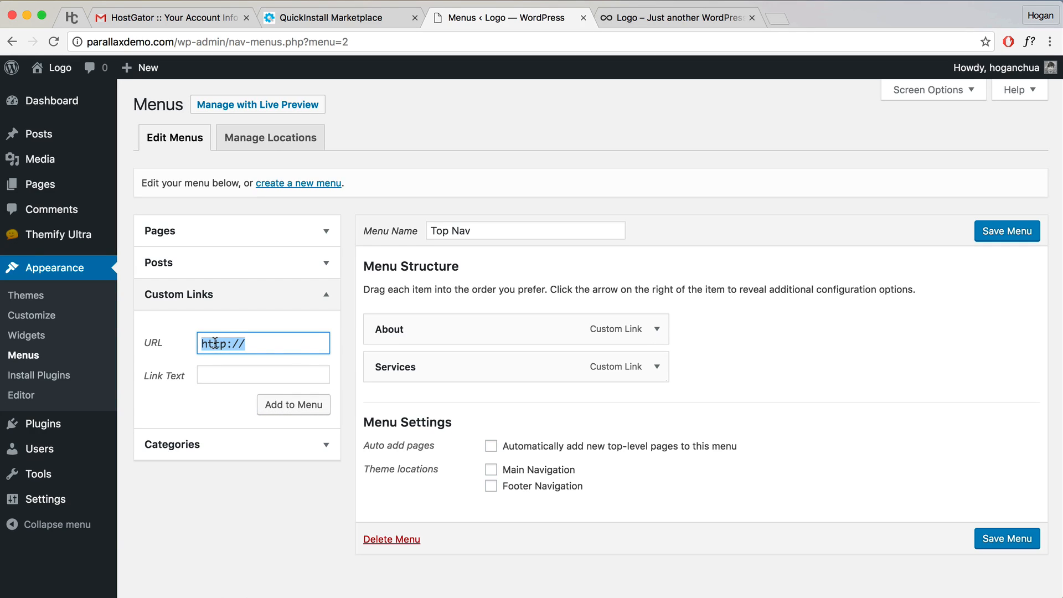
{"action": "key", "text": "cmd+v"}
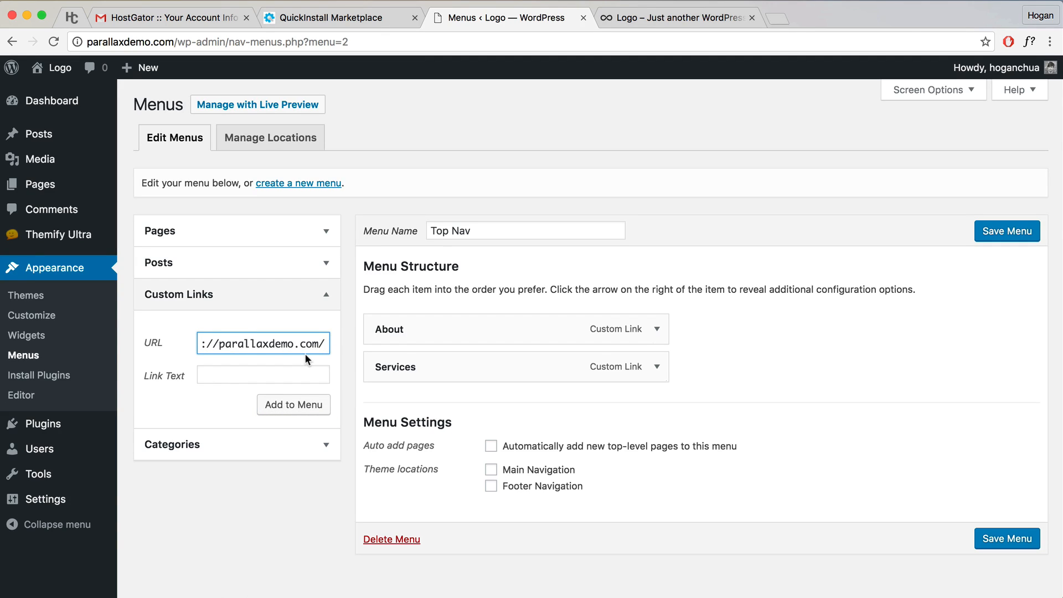
{"action": "type", "text": "#gallery"}
{"action": "left_click", "coordinate": [288, 404]}
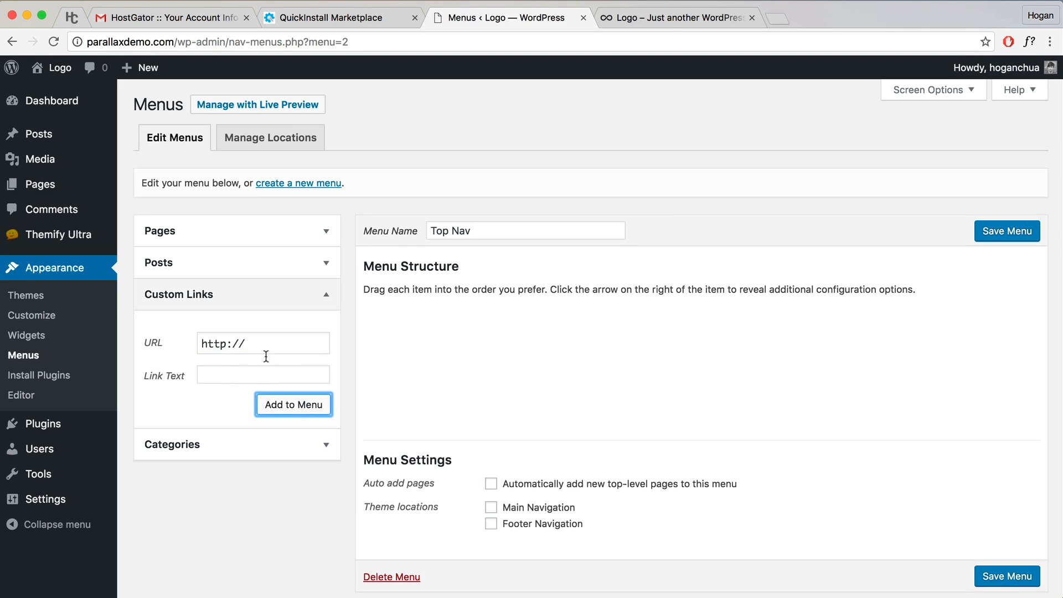
{"action": "left_click", "coordinate": [649, 407]}
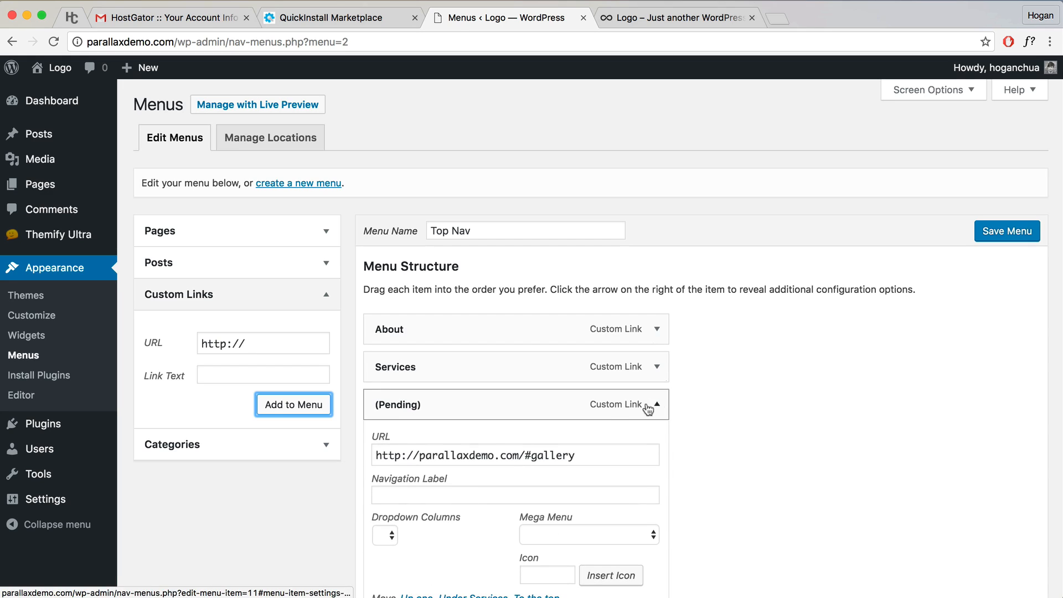
{"action": "left_click", "coordinate": [441, 498]}
{"action": "type", "text": "G"}
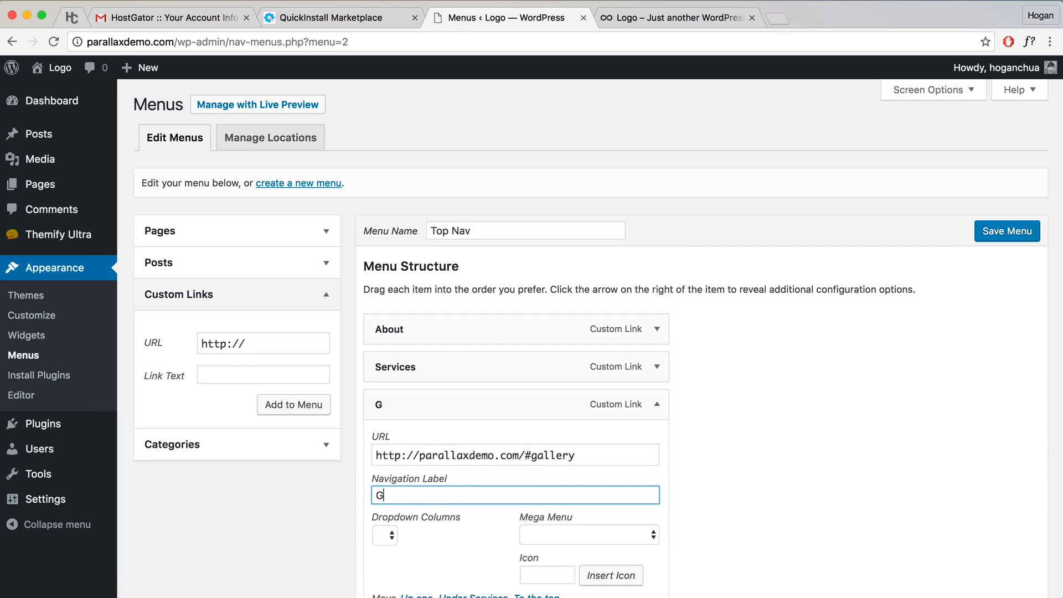
{"action": "type", "text": "allery"}
{"action": "scroll", "coordinate": [705, 447], "scroll_direction": "down", "scroll_amount": 3}
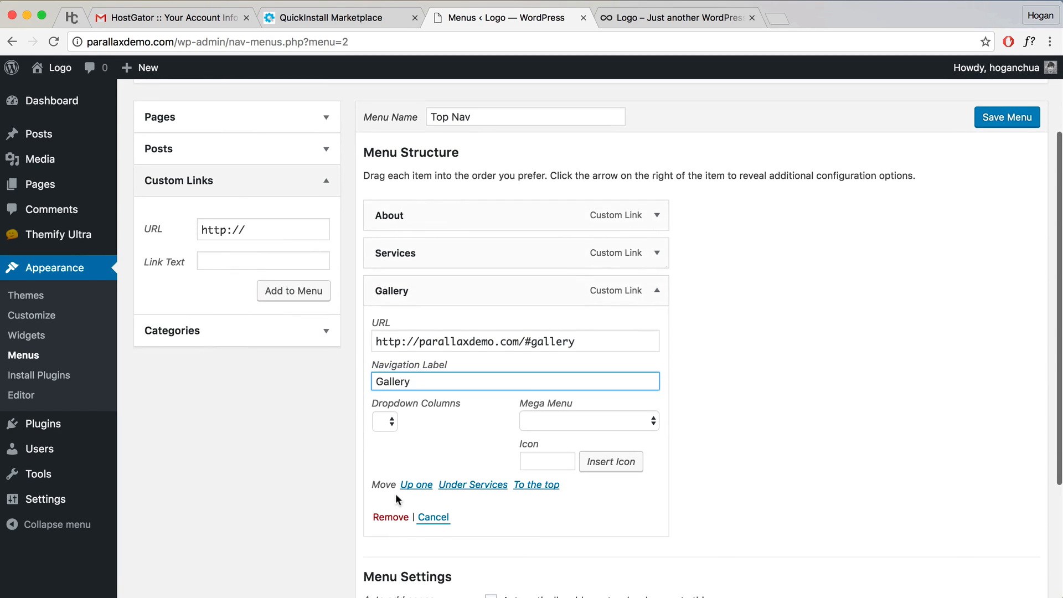
{"action": "left_click", "coordinate": [742, 429]}
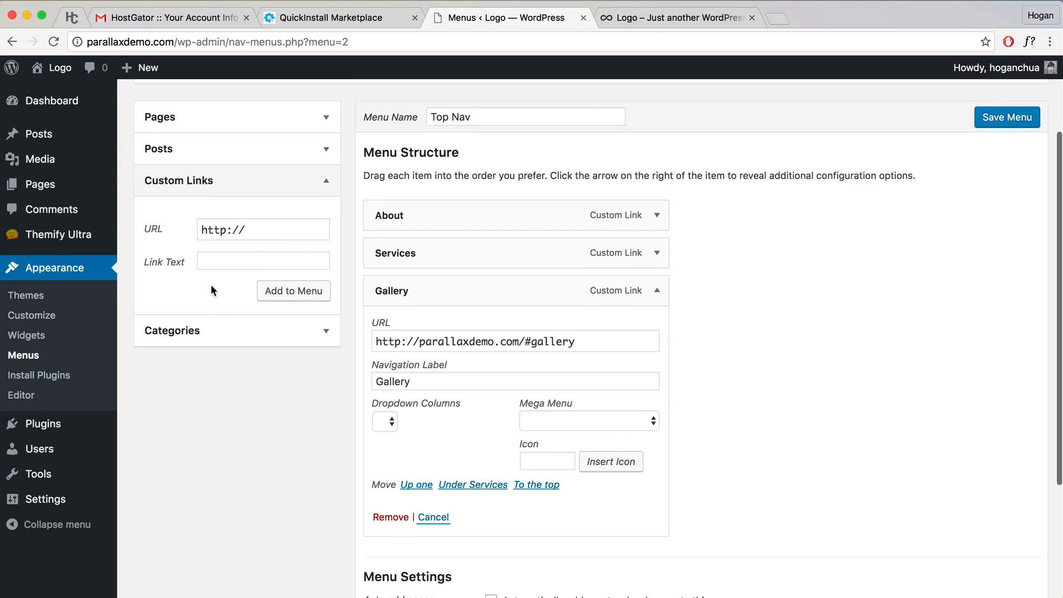
Step: Add a Blog custom link pointing to the site's #blog anchor
{"action": "left_click_drag", "start_coordinate": [271, 235], "coordinate": [211, 246]}
{"action": "key", "text": "super+v"}
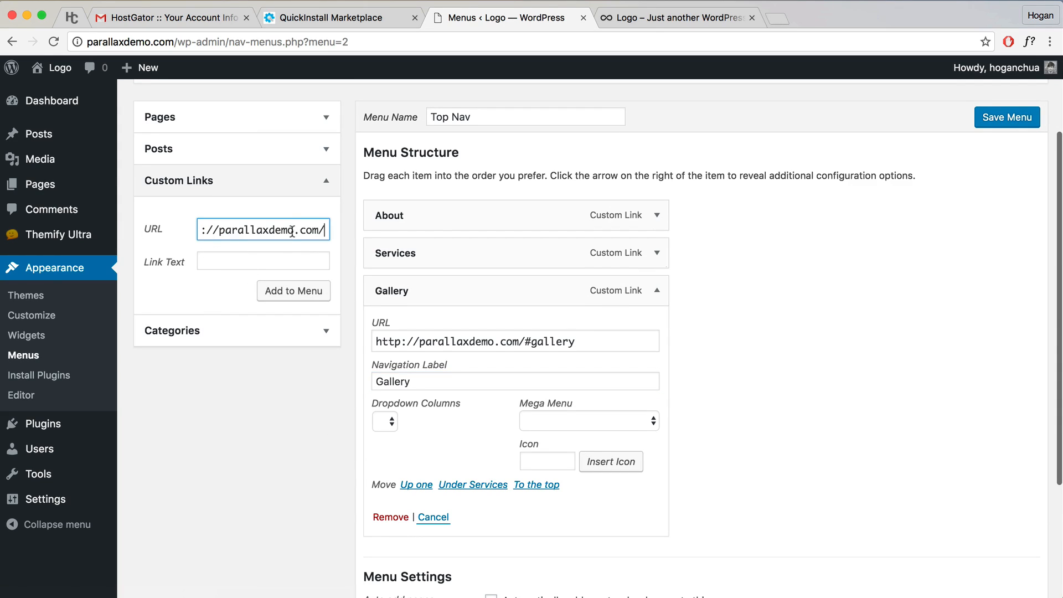
{"action": "type", "text": "#"}
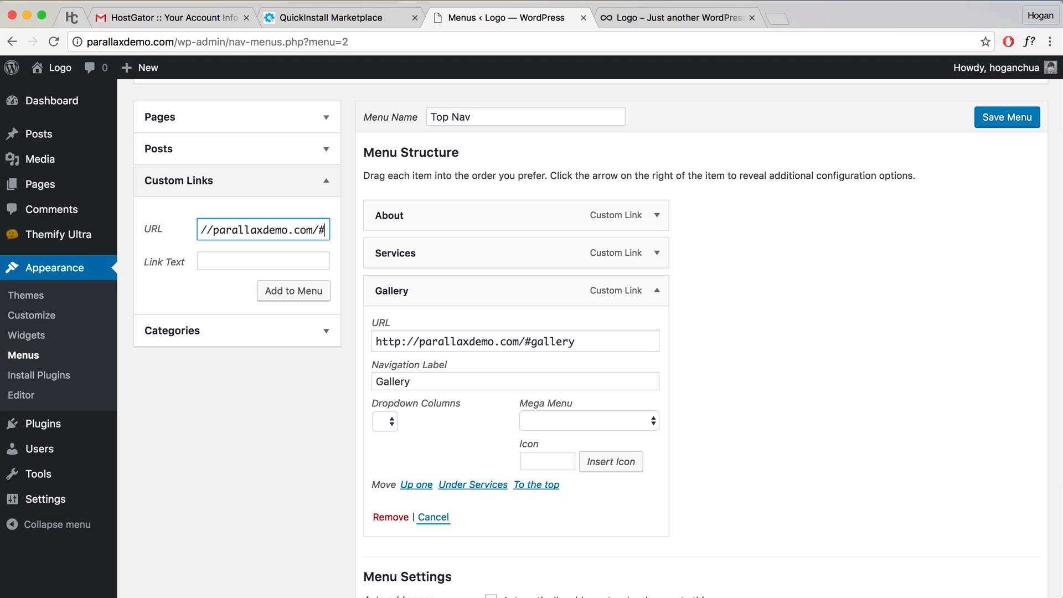
{"action": "type", "text": "blog"}
{"action": "left_click", "coordinate": [224, 259]}
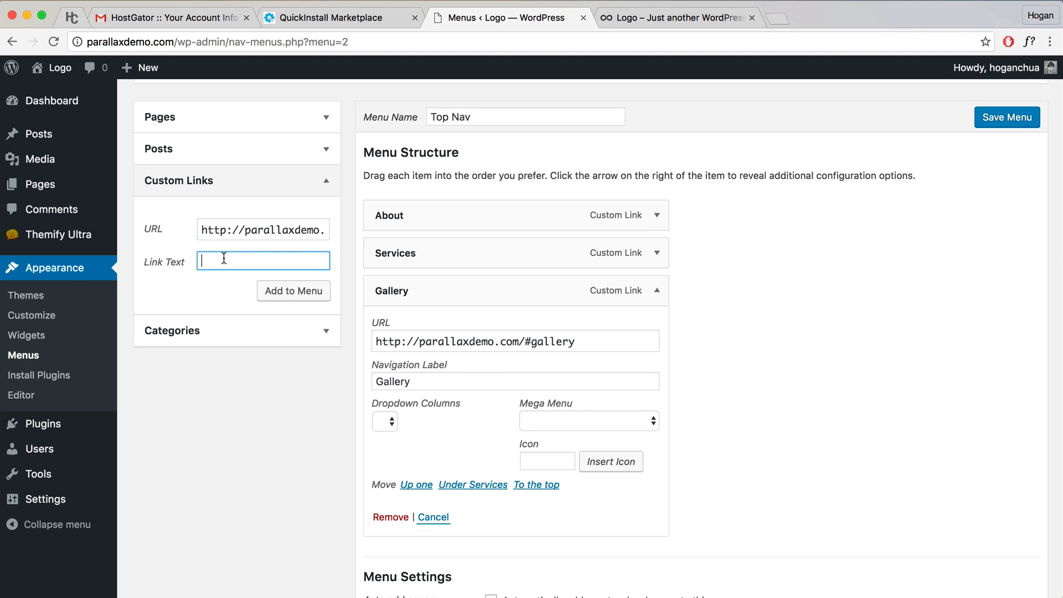
{"action": "left_click", "coordinate": [273, 289]}
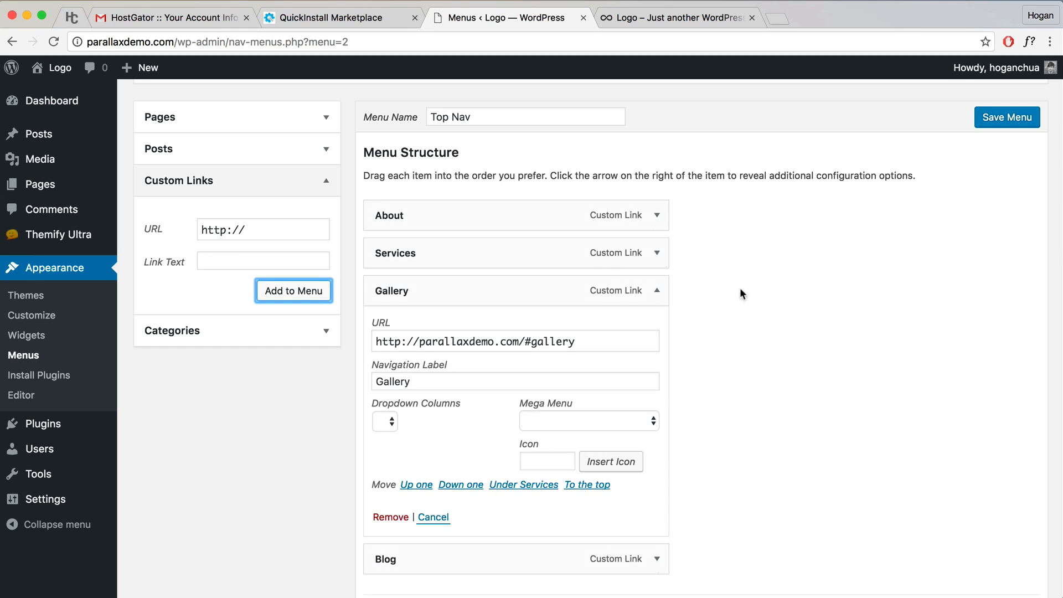
{"action": "left_click", "coordinate": [657, 291]}
Step: Add a Contact custom link pointing to #contact and compare with the live site
{"action": "left_click_drag", "start_coordinate": [259, 250], "coordinate": [189, 253]}
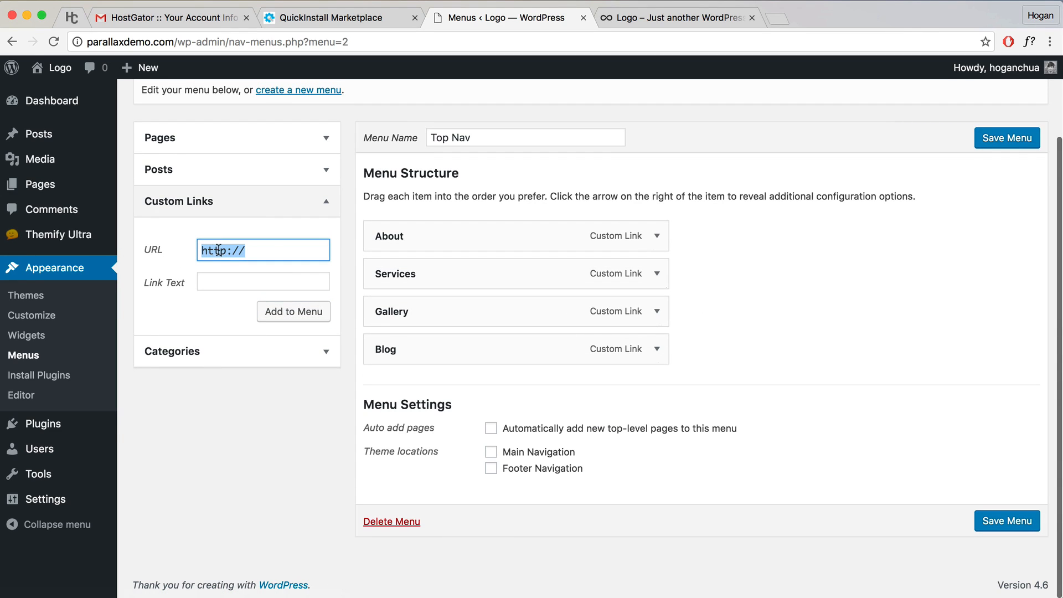
{"action": "key", "text": "super+v"}
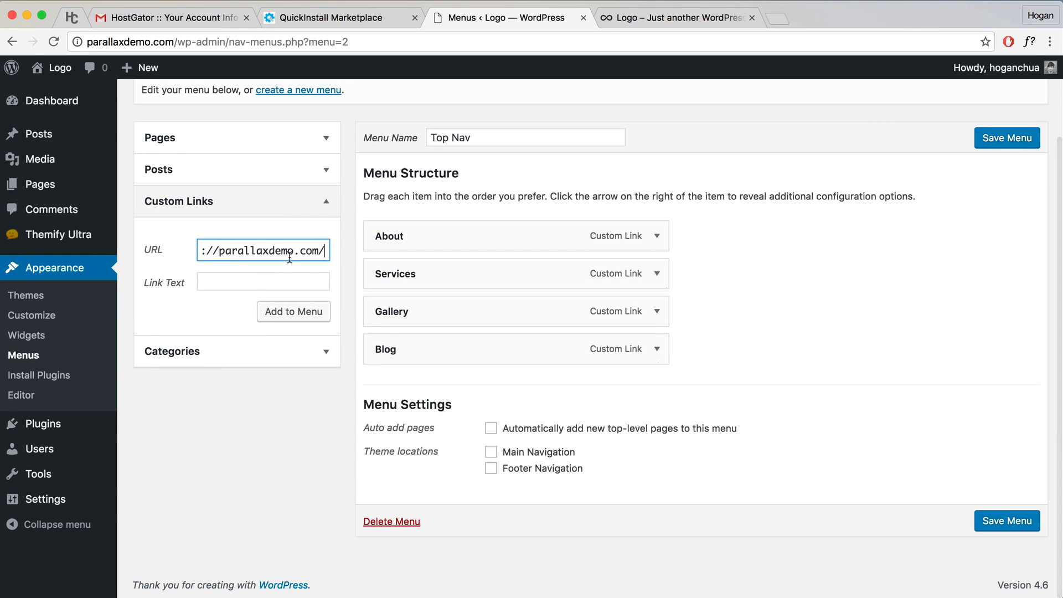
{"action": "type", "text": "#contact"}
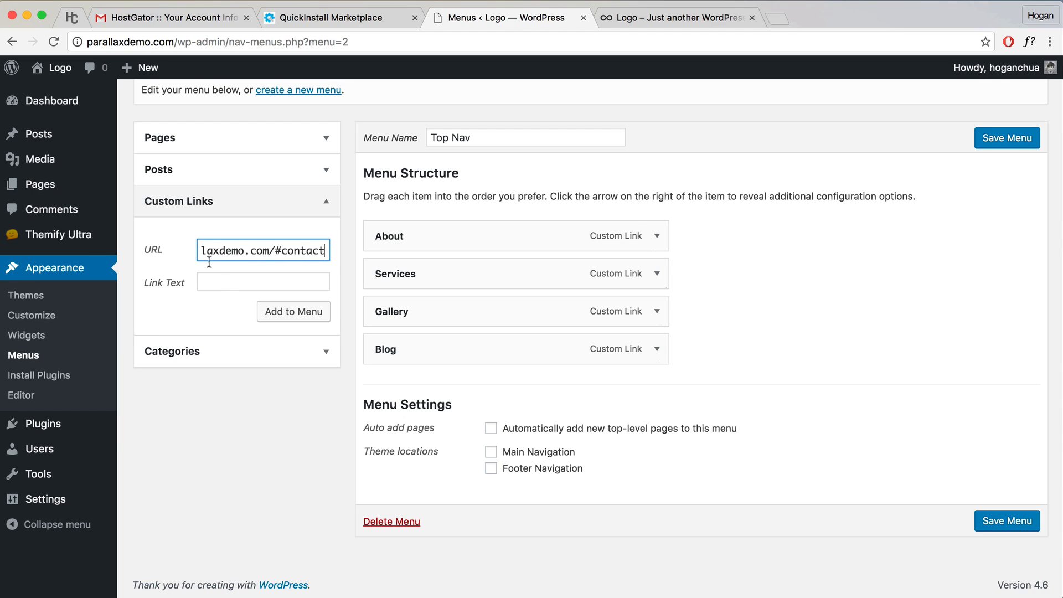
{"action": "left_click", "coordinate": [228, 281]}
{"action": "type", "text": "Contact"}
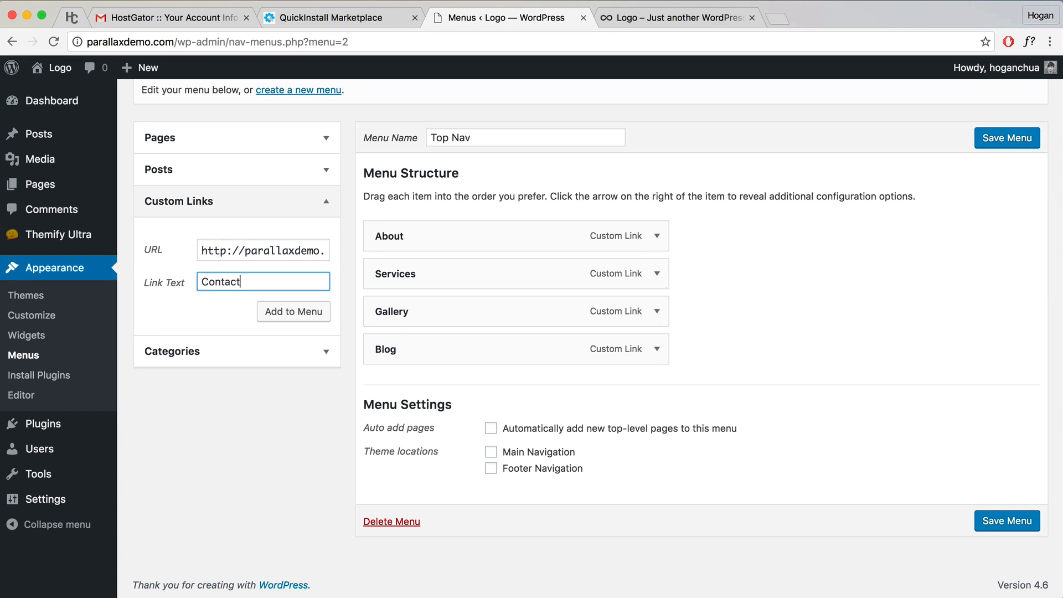
{"action": "left_click", "coordinate": [312, 318]}
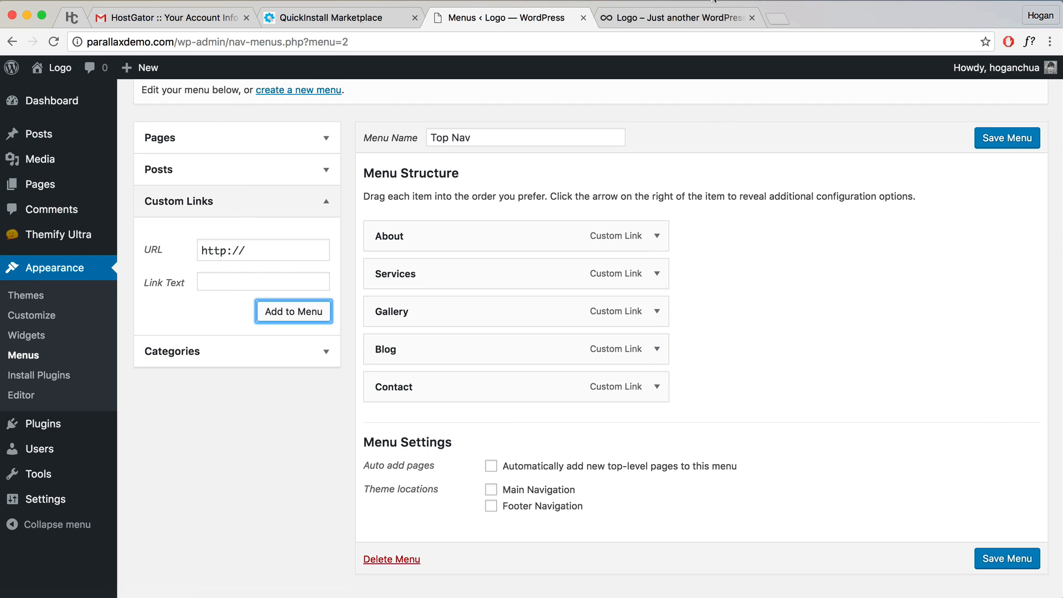
{"action": "left_click", "coordinate": [689, 20]}
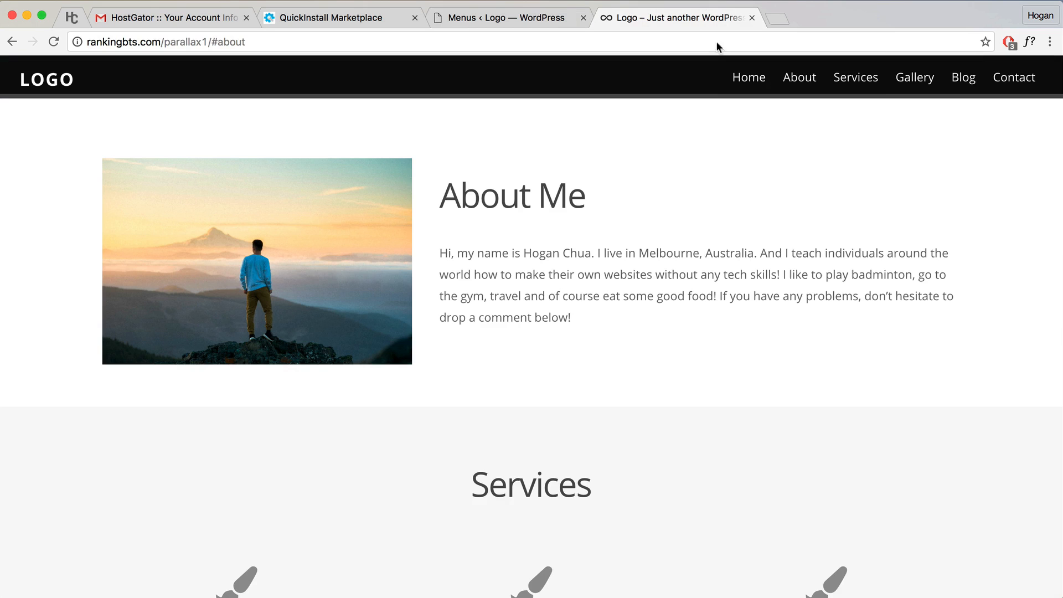
{"action": "left_click", "coordinate": [439, 18]}
Step: Enable auto-add top-level pages, assign Top Nav to Main Navigation, and save the menu
{"action": "left_click", "coordinate": [492, 470]}
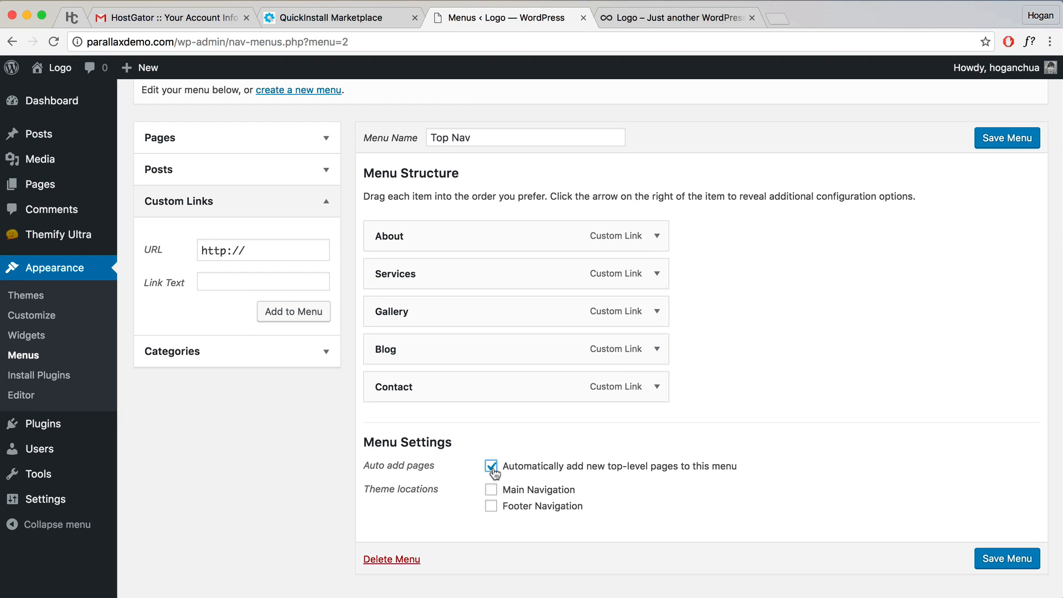
{"action": "left_click_drag", "start_coordinate": [441, 491], "coordinate": [366, 490]}
{"action": "left_click", "coordinate": [491, 489]}
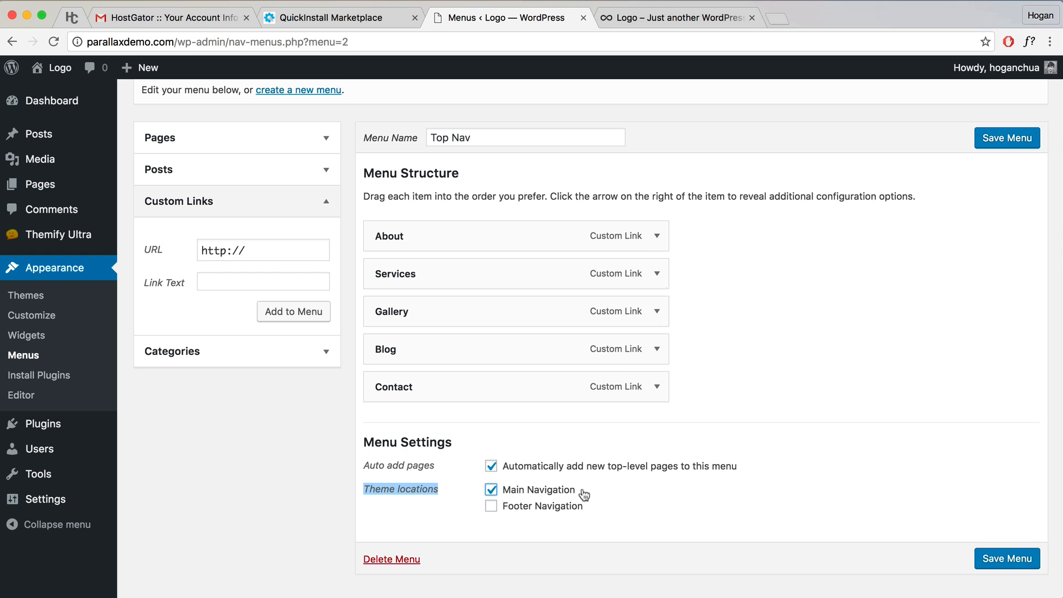
{"action": "left_click", "coordinate": [656, 27]}
{"action": "left_click", "coordinate": [477, 19]}
{"action": "left_click", "coordinate": [999, 559]}
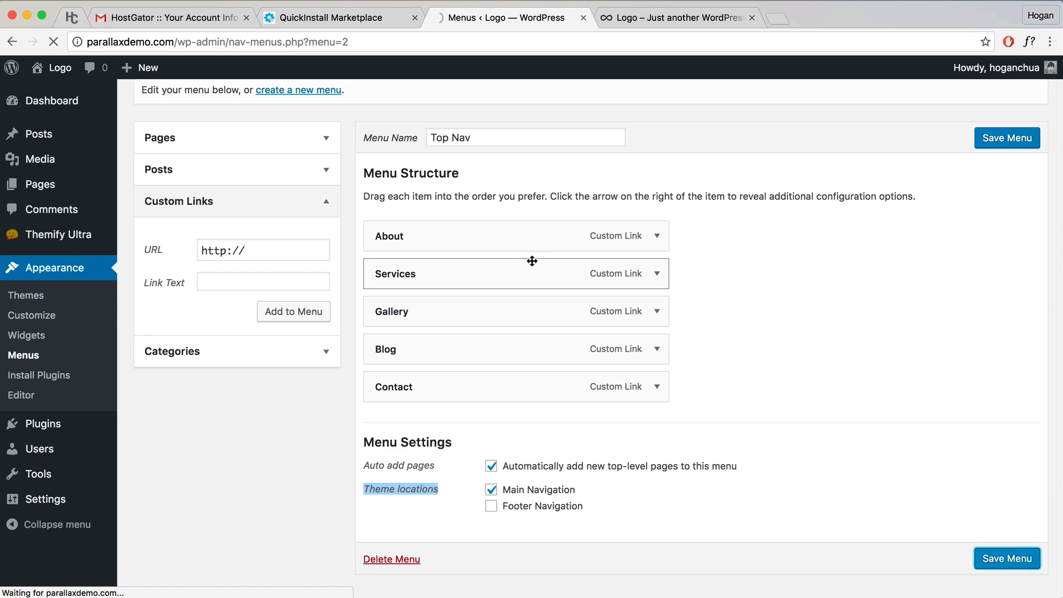
Step: Visit the live site's front page, then return to the admin Dashboard
{"action": "scroll", "coordinate": [504, 221], "scroll_direction": "up", "scroll_amount": 3}
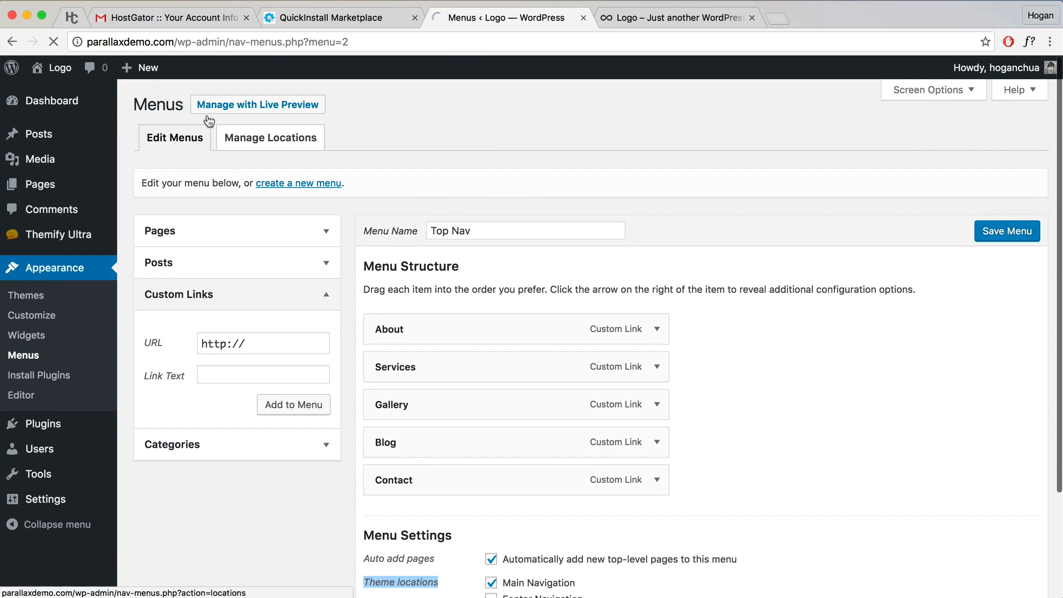
{"action": "mouse_move", "coordinate": [54, 69]}
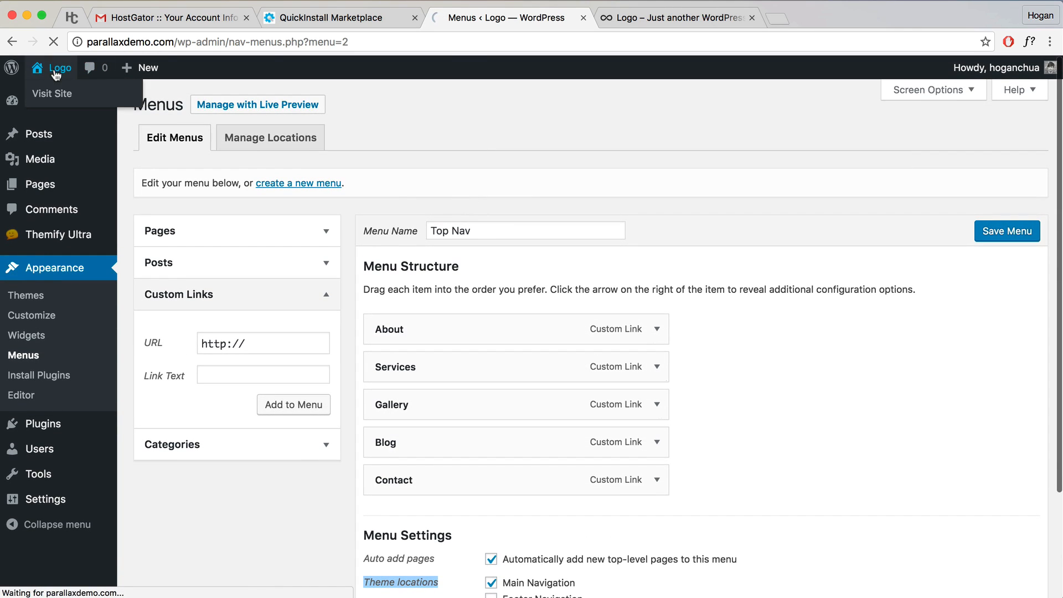
{"action": "left_click", "coordinate": [55, 98]}
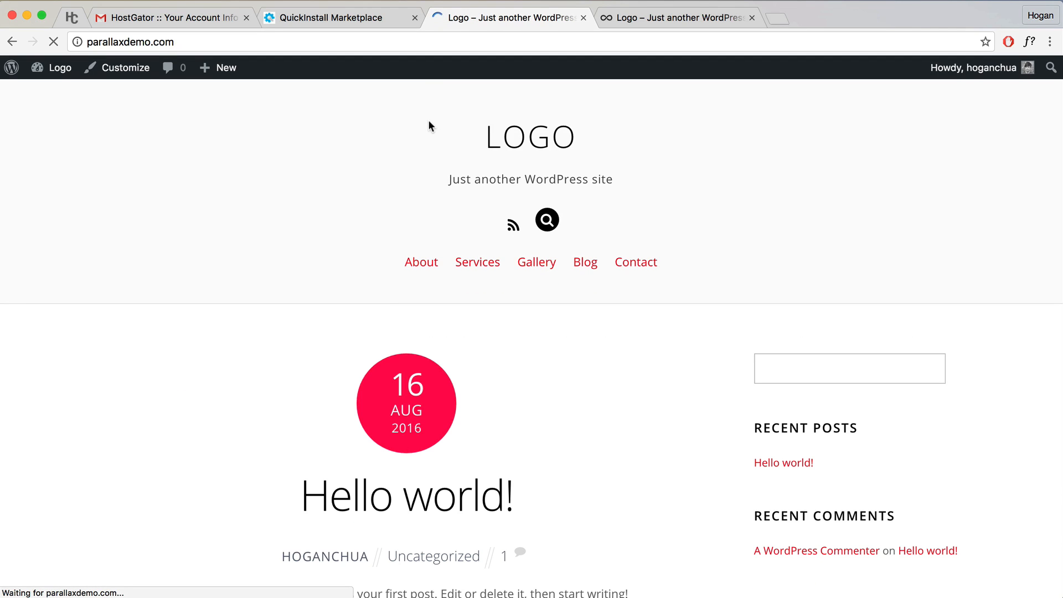
{"action": "scroll", "coordinate": [556, 259], "scroll_direction": "down", "scroll_amount": 3}
{"action": "scroll", "coordinate": [556, 260], "scroll_direction": "up", "scroll_amount": 3}
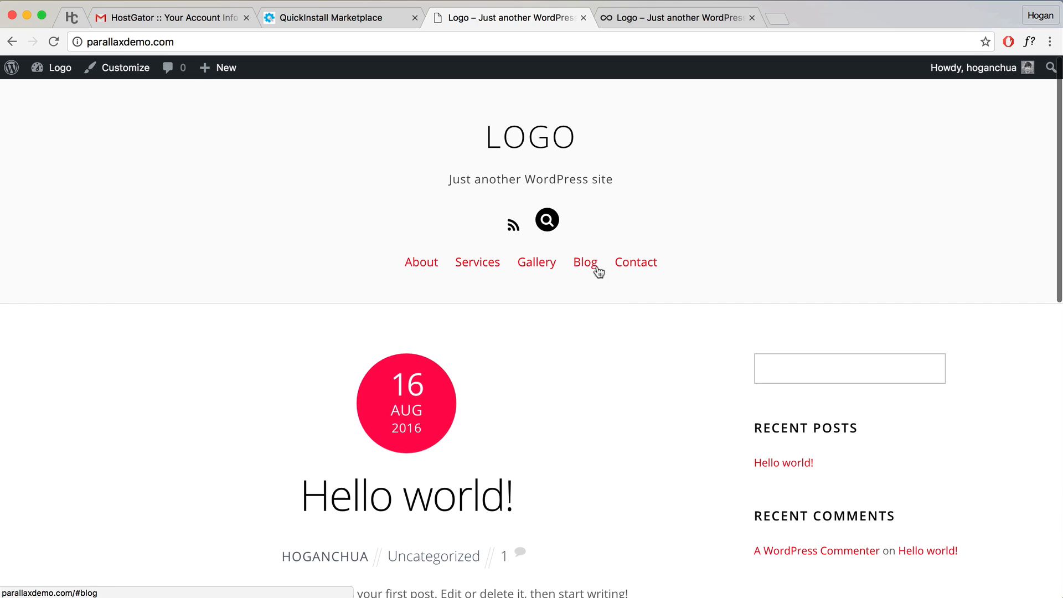
{"action": "mouse_move", "coordinate": [59, 71]}
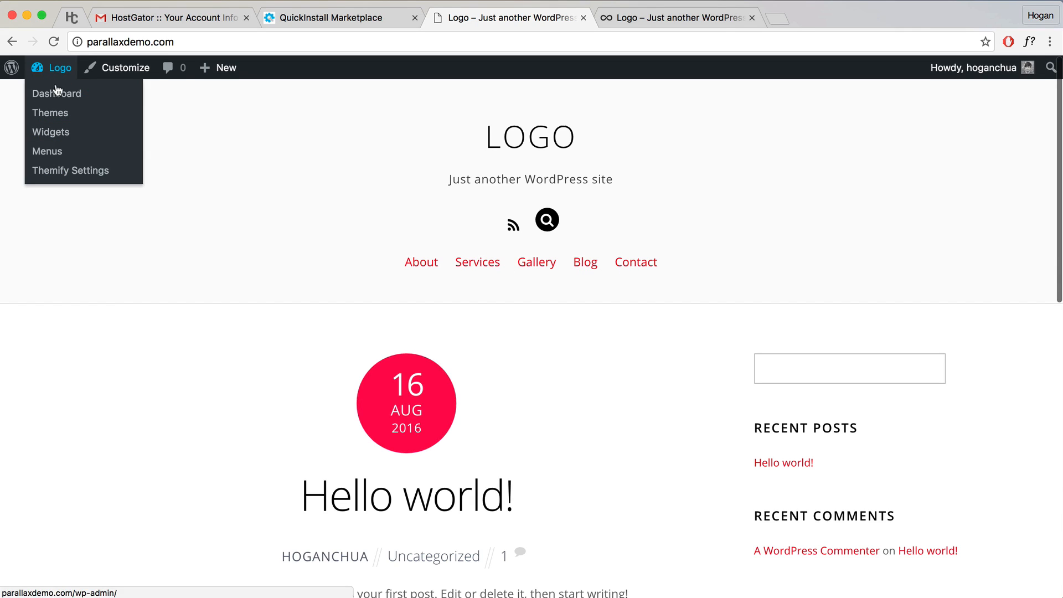
{"action": "left_click", "coordinate": [56, 96]}
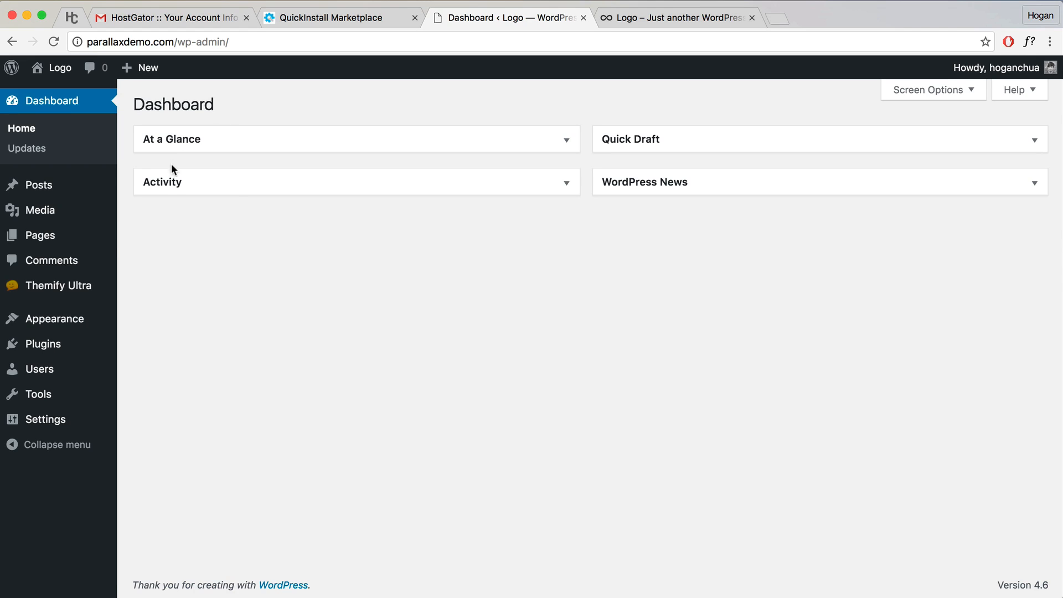
Step: View the Home page from All Pages and trim its address to the root parallaxdemo.com/
{"action": "left_click", "coordinate": [50, 242]}
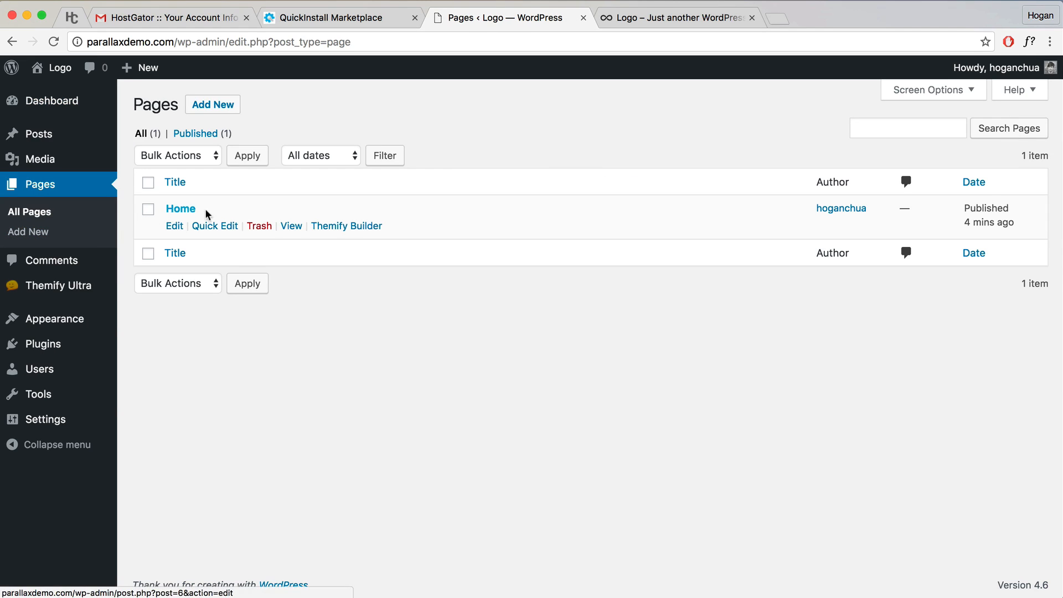
{"action": "left_click", "coordinate": [295, 229]}
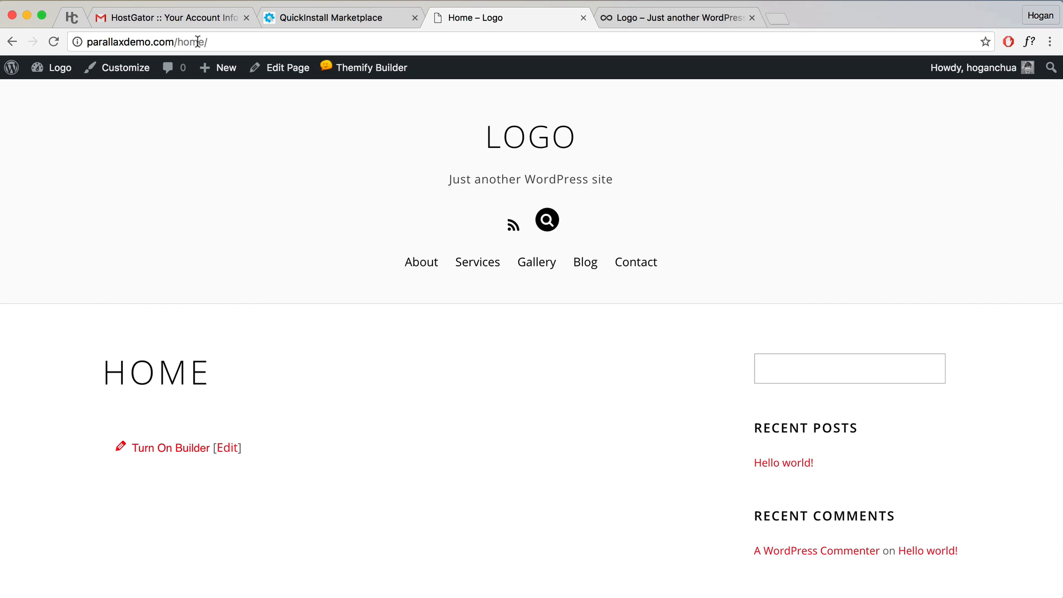
{"action": "left_click_drag", "start_coordinate": [209, 42], "coordinate": [85, 44]}
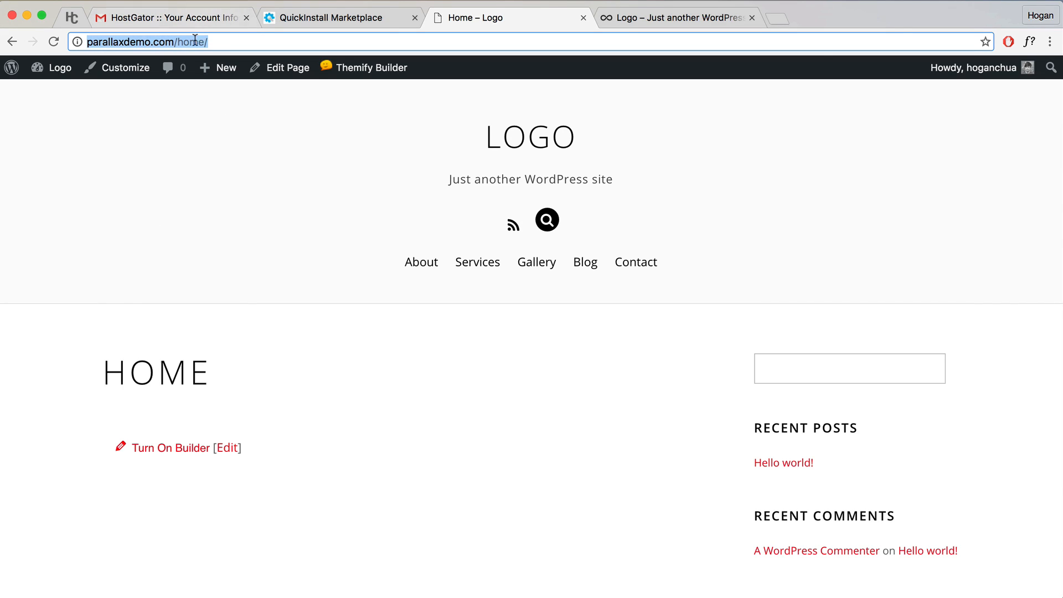
{"action": "key", "text": "Right"}
{"action": "key", "text": "shift+Left"}
{"action": "key", "text": "shift+Left"}
{"action": "key", "text": "shift+Left"}
{"action": "key", "text": "shift+Left"}
{"action": "key", "text": "shift+Left"}
{"action": "key", "text": "BackSpace"}
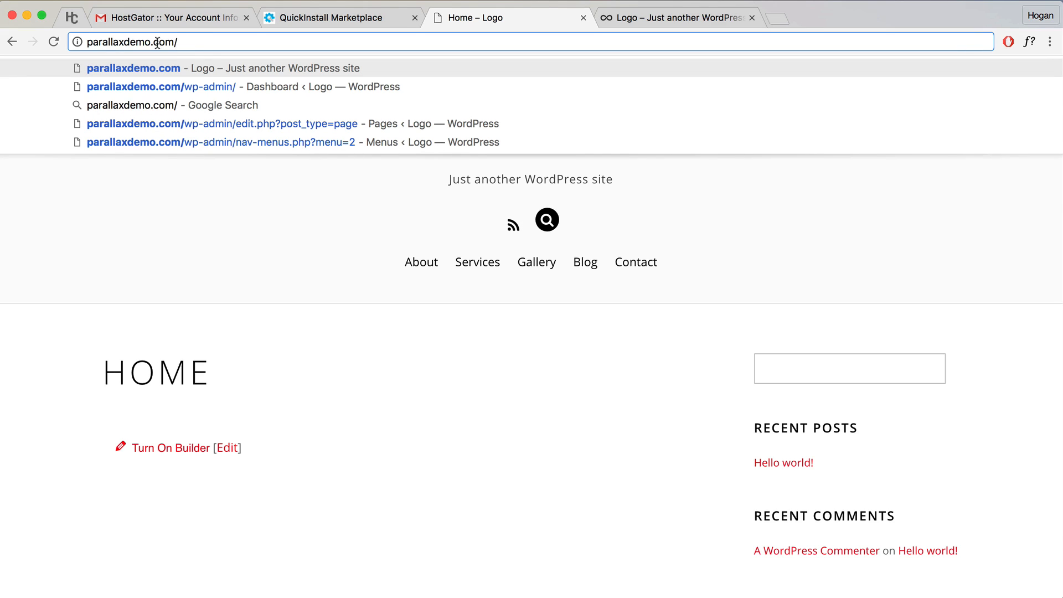
{"action": "key", "text": "super+a"}
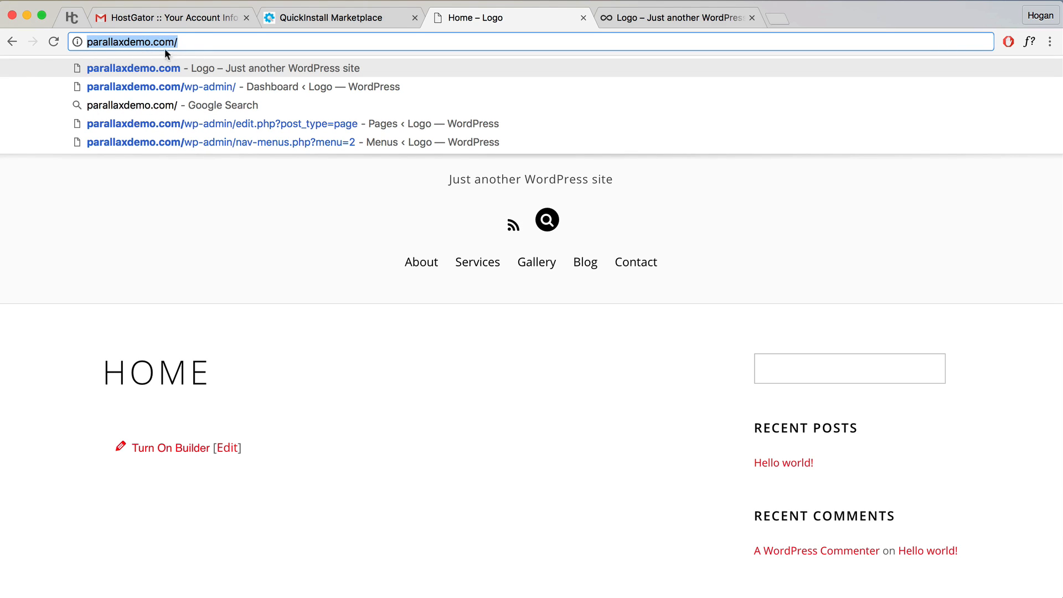
{"action": "left_click", "coordinate": [308, 371]}
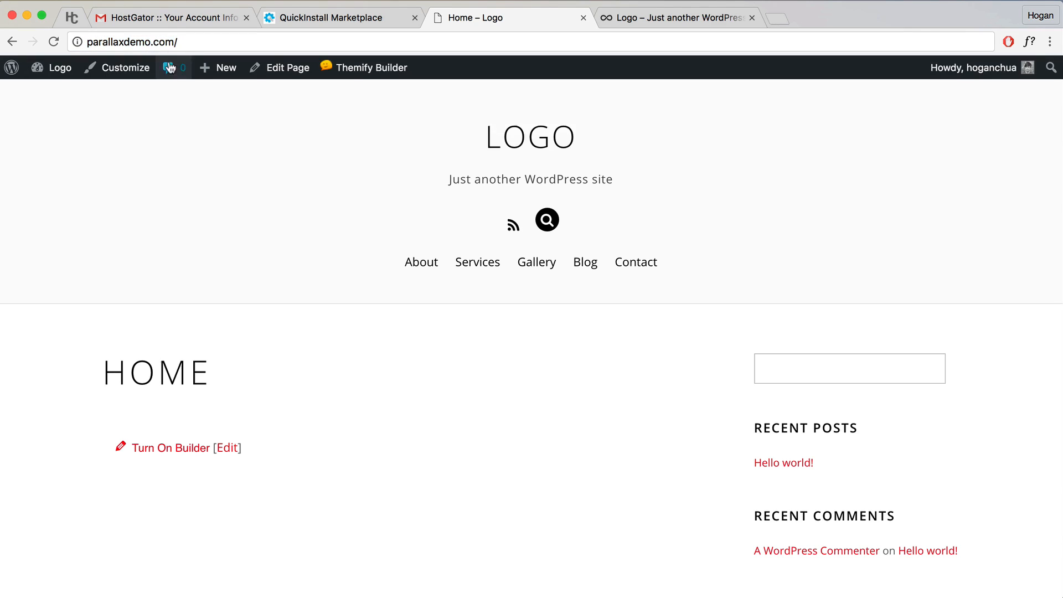
{"action": "left_click", "coordinate": [80, 42]}
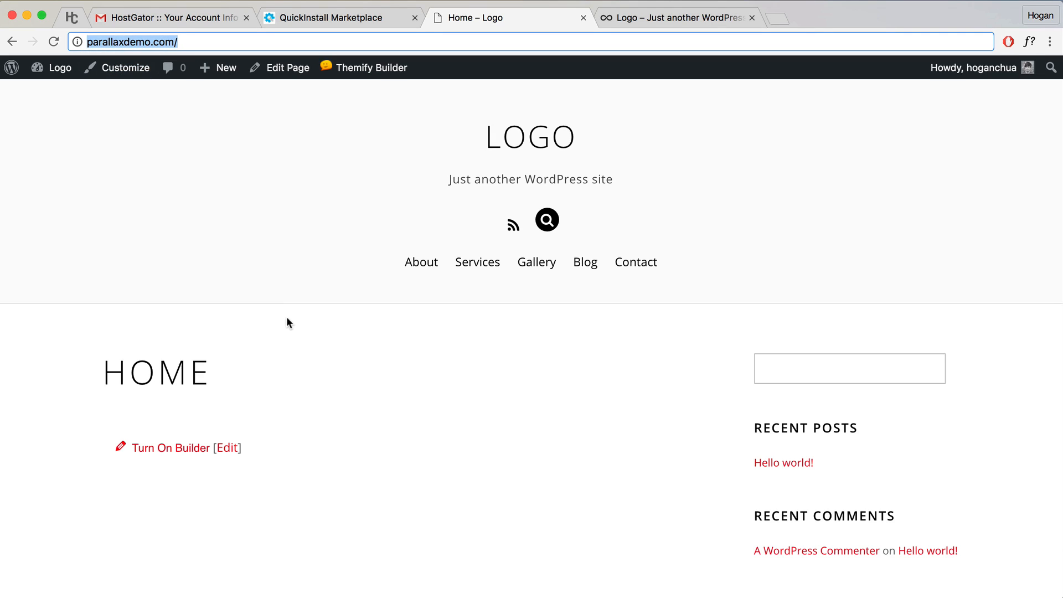
{"action": "left_click", "coordinate": [246, 355]}
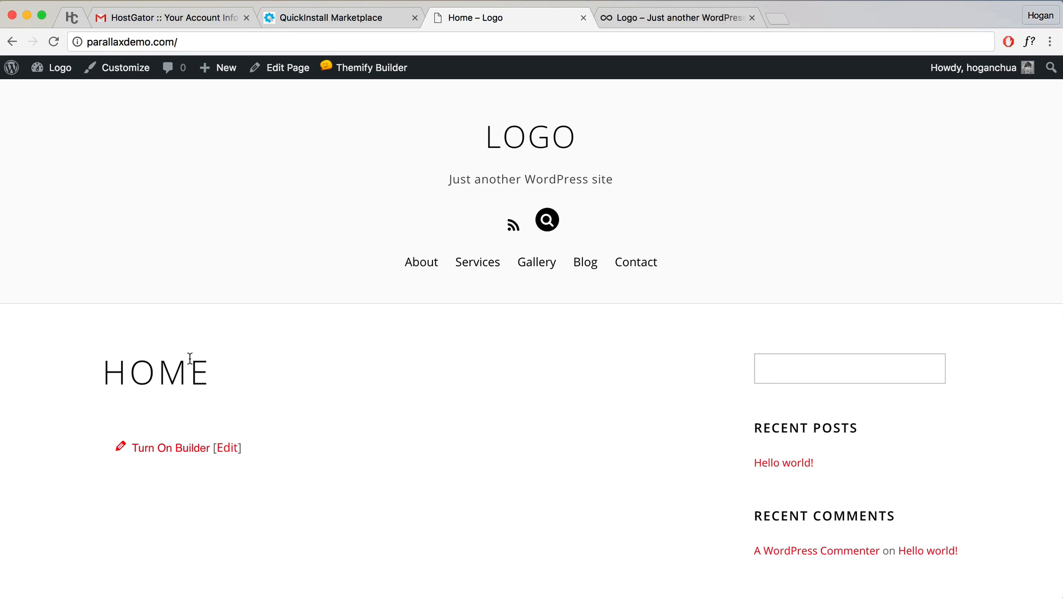
Step: In the Customizer, set 'A static page' with Home as front page, publish, and close
{"action": "left_click", "coordinate": [133, 72]}
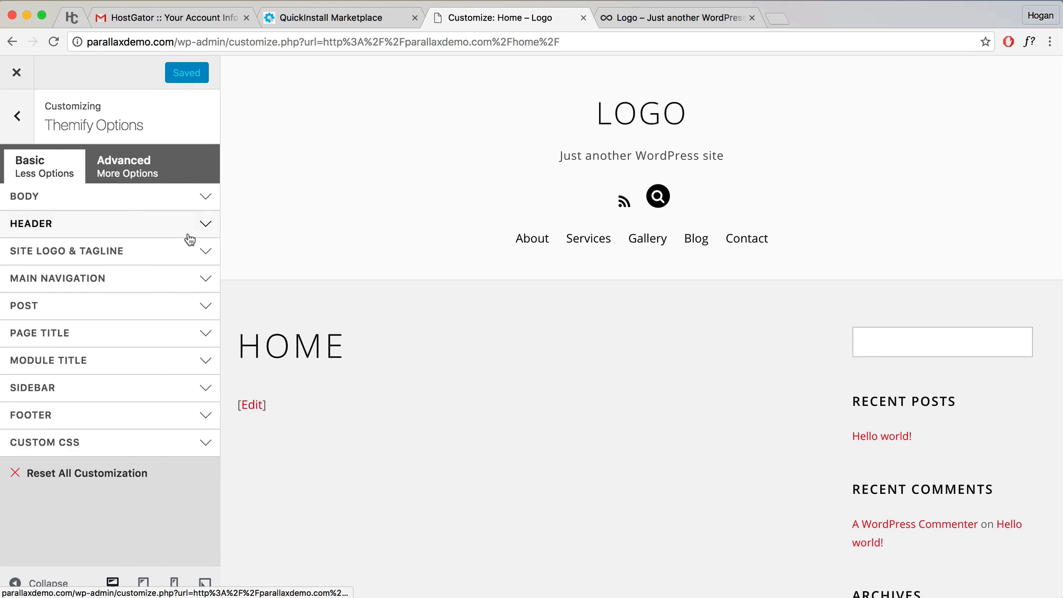
{"action": "left_click", "coordinate": [18, 116]}
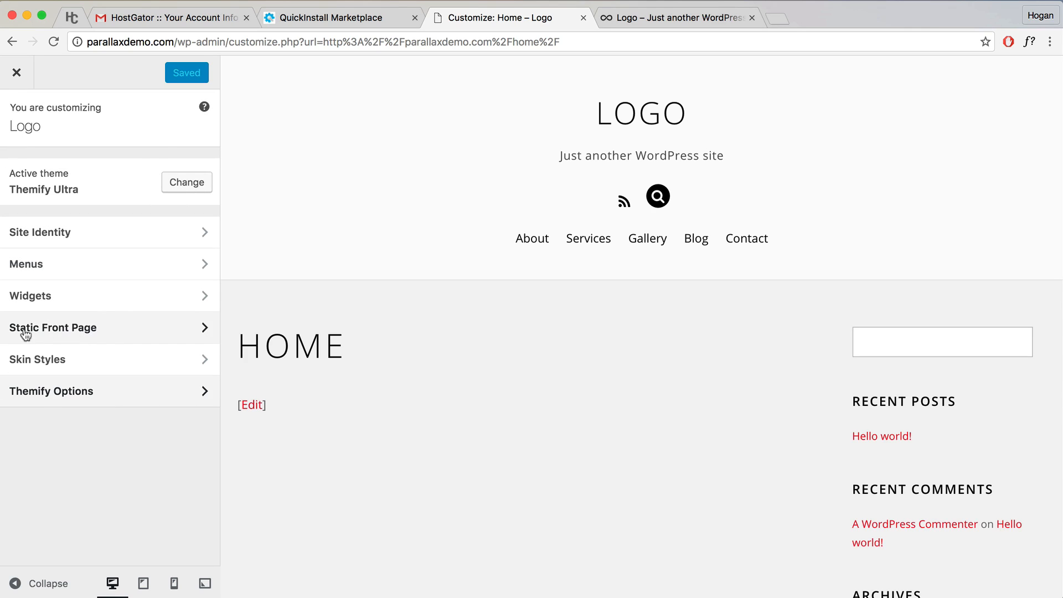
{"action": "left_click", "coordinate": [116, 330]}
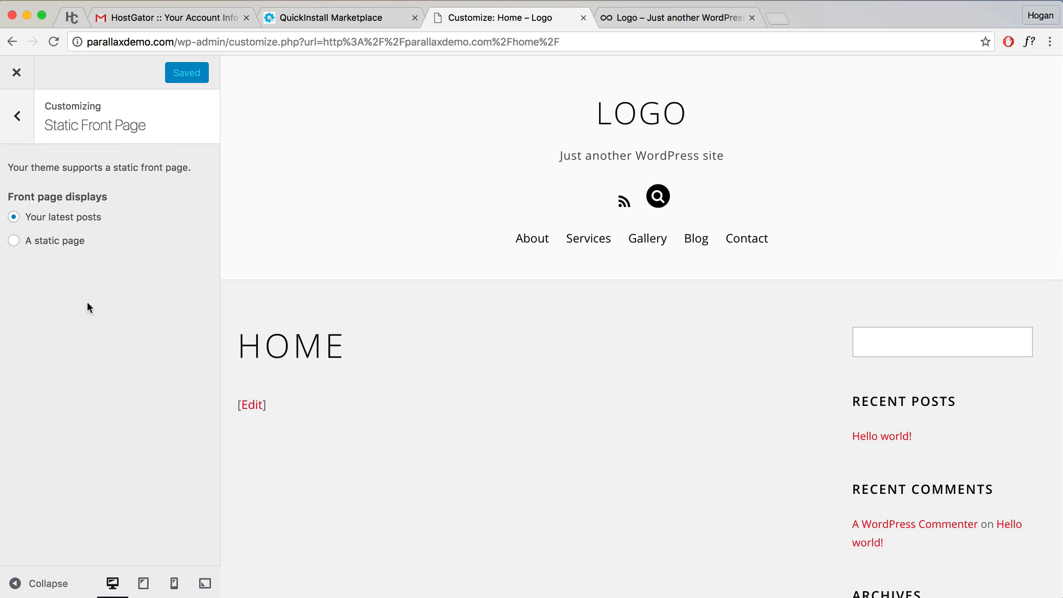
{"action": "left_click", "coordinate": [15, 241]}
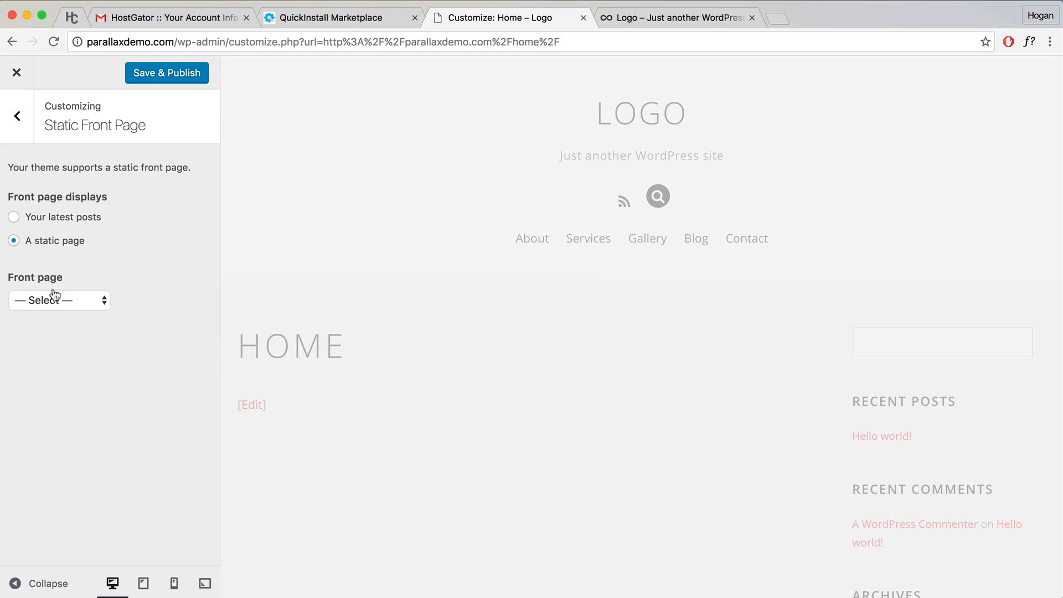
{"action": "left_click", "coordinate": [64, 298]}
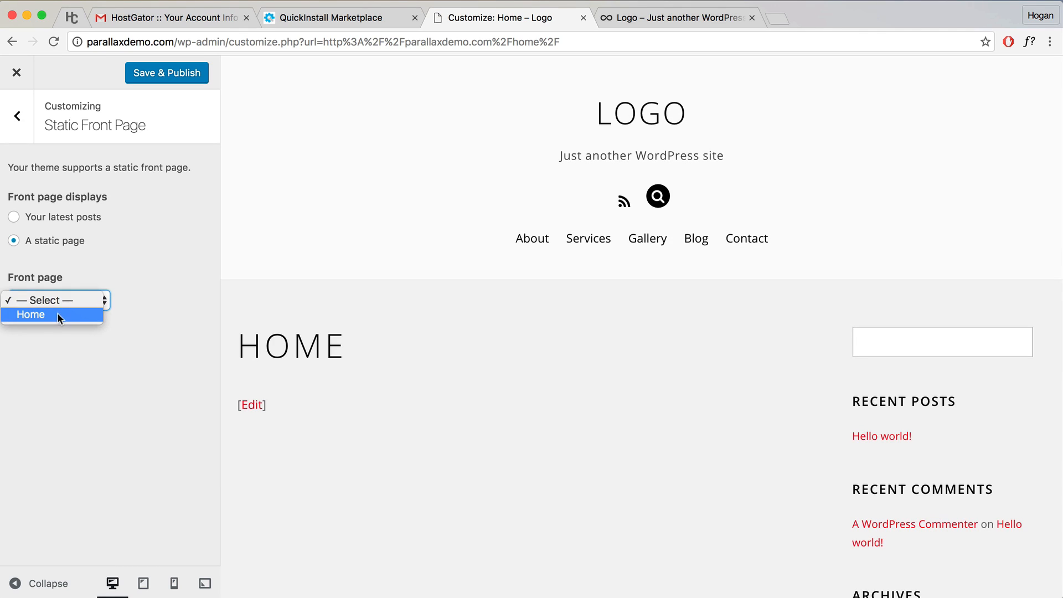
{"action": "left_click", "coordinate": [61, 307]}
{"action": "left_click", "coordinate": [158, 74]}
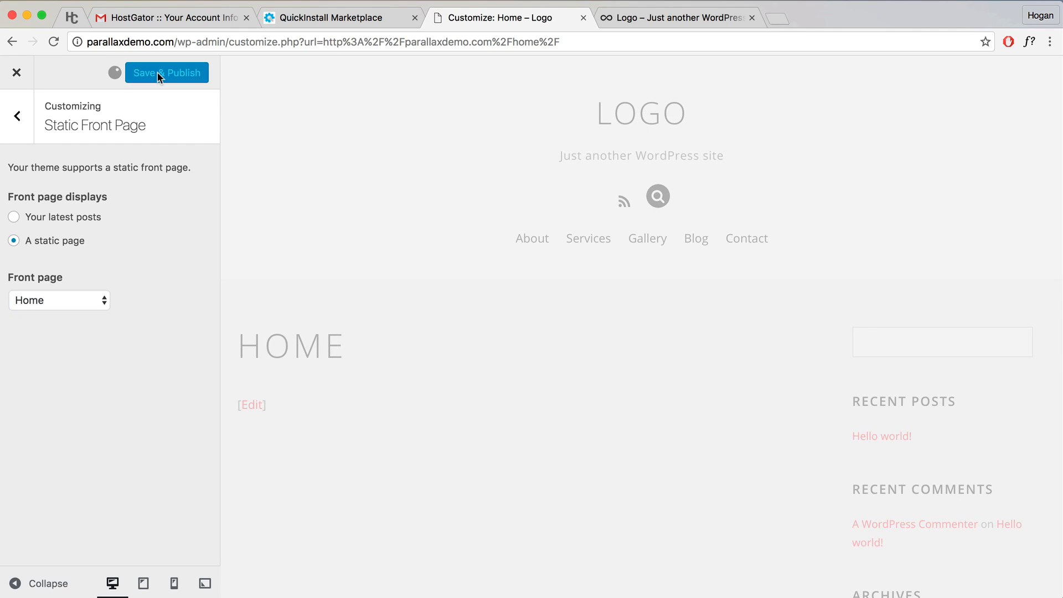
{"action": "left_click", "coordinate": [19, 73]}
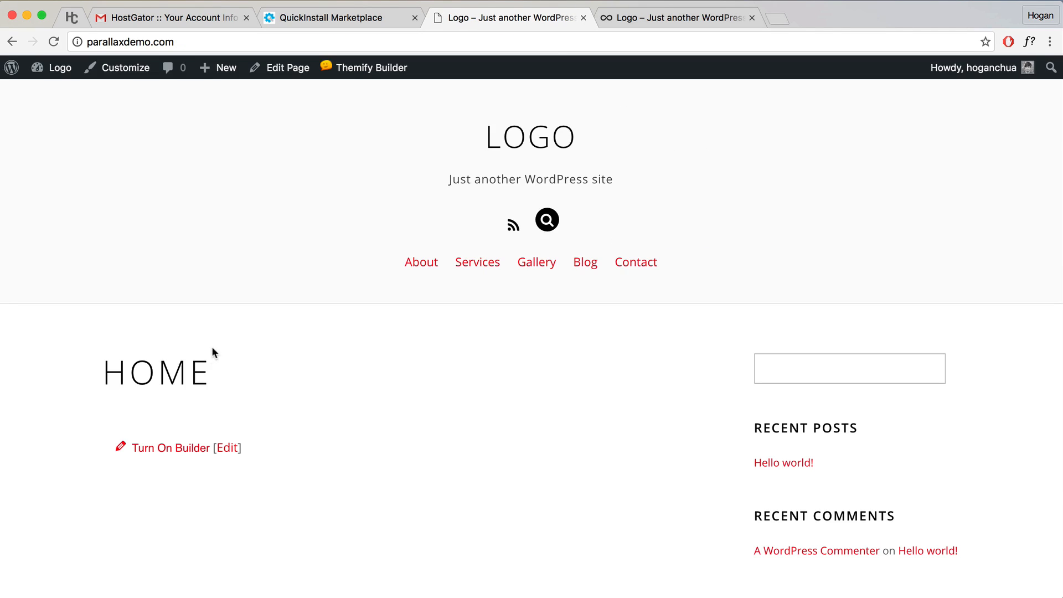
{"action": "left_click_drag", "start_coordinate": [213, 376], "coordinate": [90, 368]}
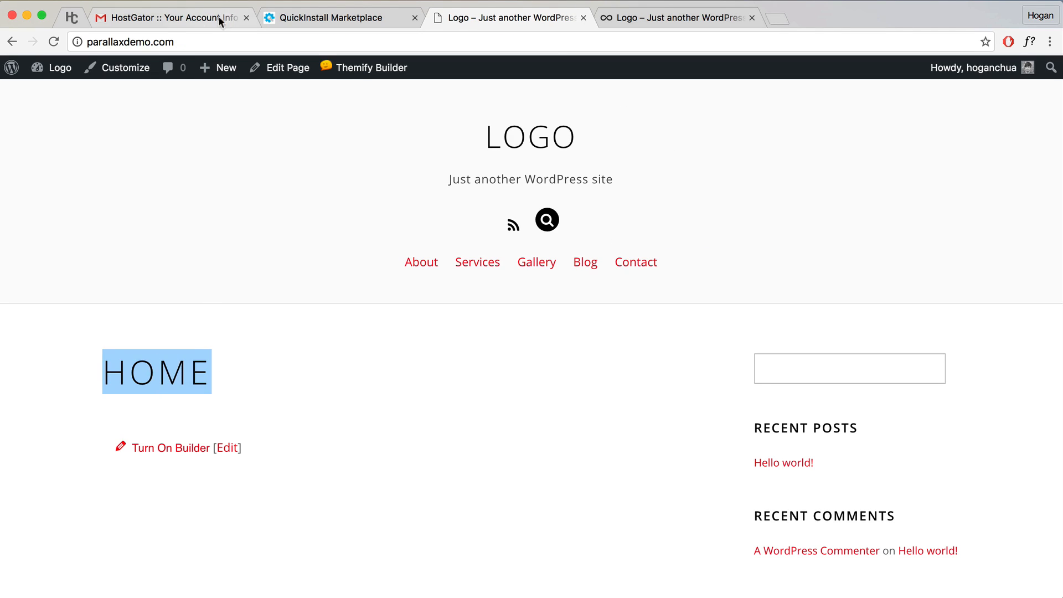
{"action": "left_click", "coordinate": [86, 43]}
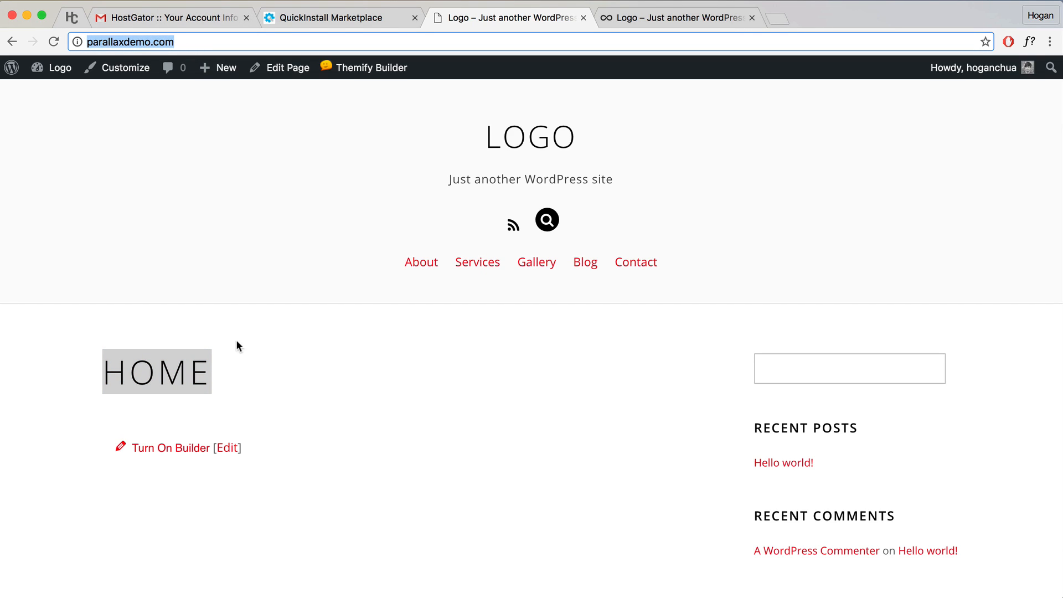
{"action": "left_click", "coordinate": [339, 95]}
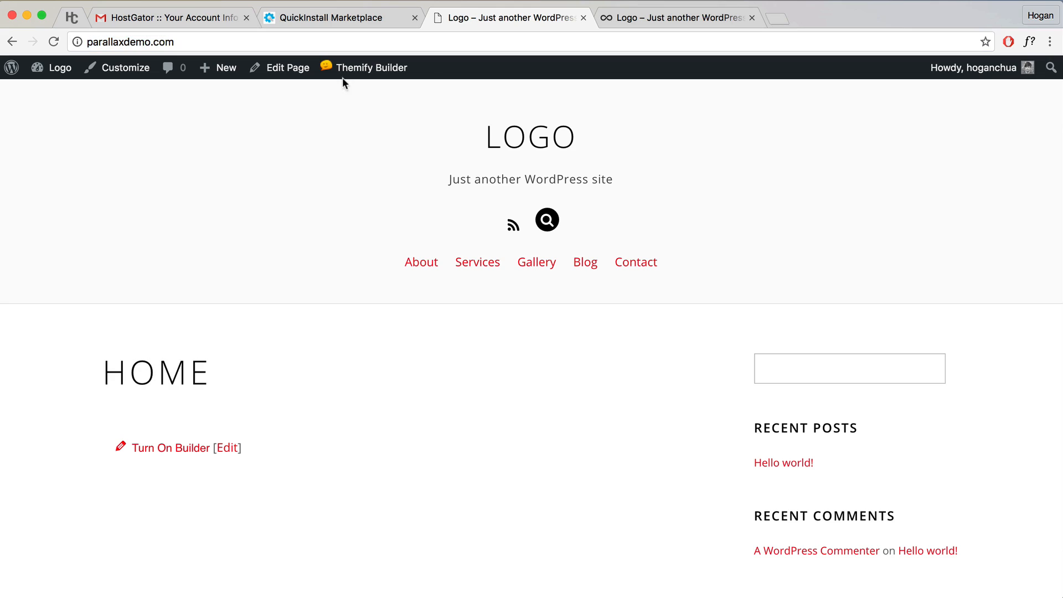
{"action": "mouse_move", "coordinate": [360, 79]}
{"action": "scroll", "coordinate": [426, 326], "scroll_direction": "down", "scroll_amount": 5}
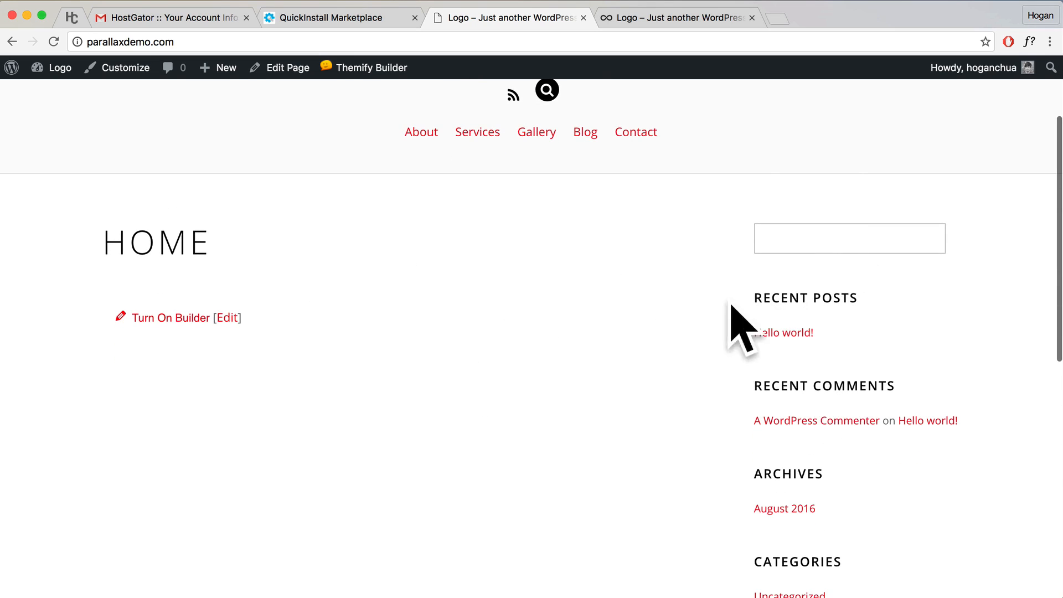
{"action": "scroll", "coordinate": [731, 305], "scroll_direction": "up", "scroll_amount": 5}
{"action": "mouse_move", "coordinate": [52, 68]}
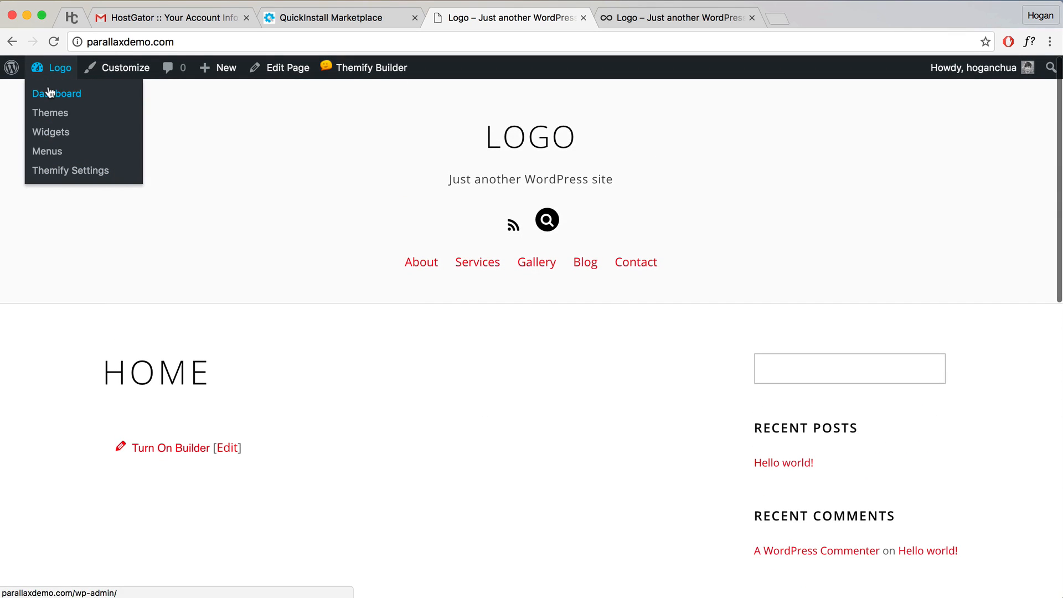
Step: Set the Themify Ultra Google Fonts List to 'Show all Google Fonts' and save
{"action": "left_click", "coordinate": [50, 93]}
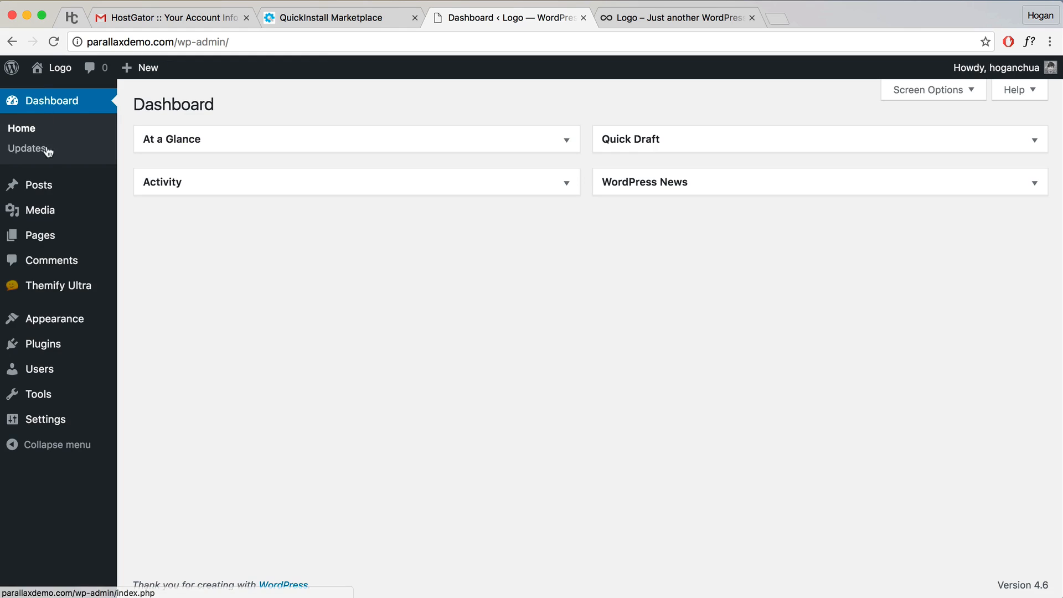
{"action": "mouse_move", "coordinate": [43, 294]}
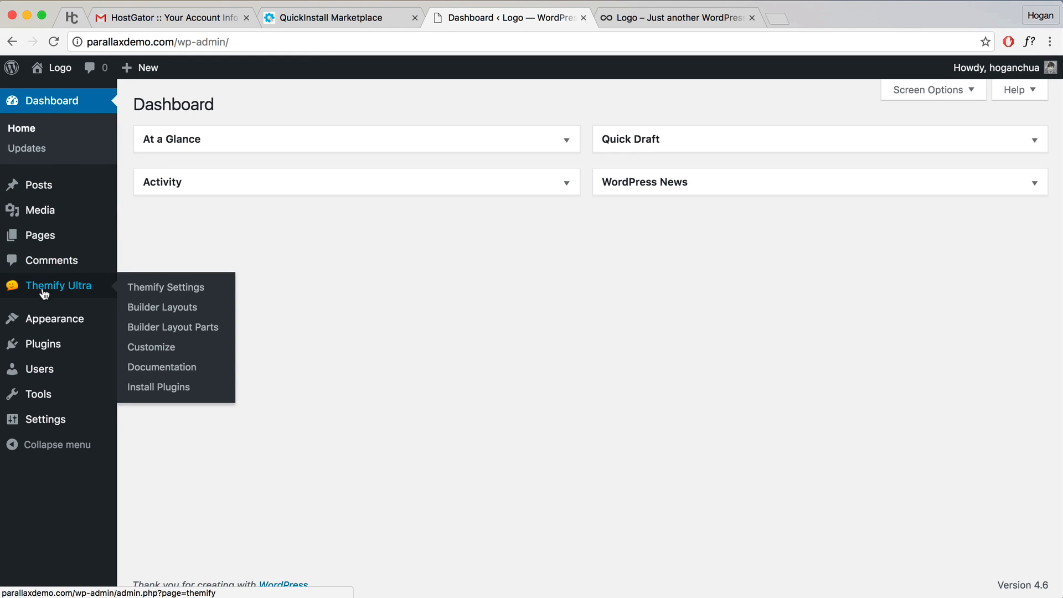
{"action": "left_click", "coordinate": [178, 288]}
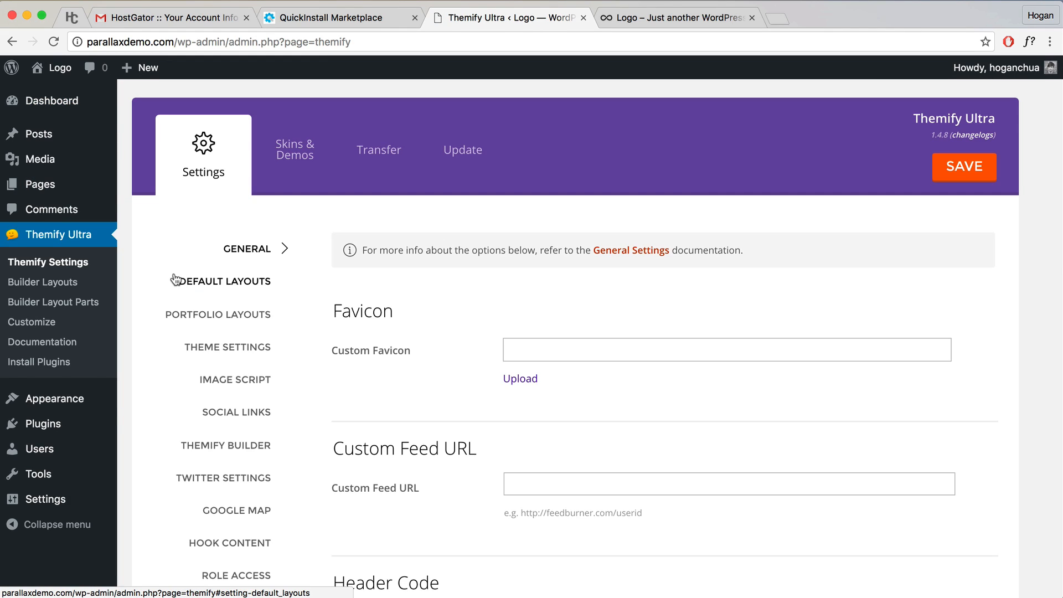
{"action": "scroll", "coordinate": [547, 276], "scroll_direction": "down", "scroll_amount": 15}
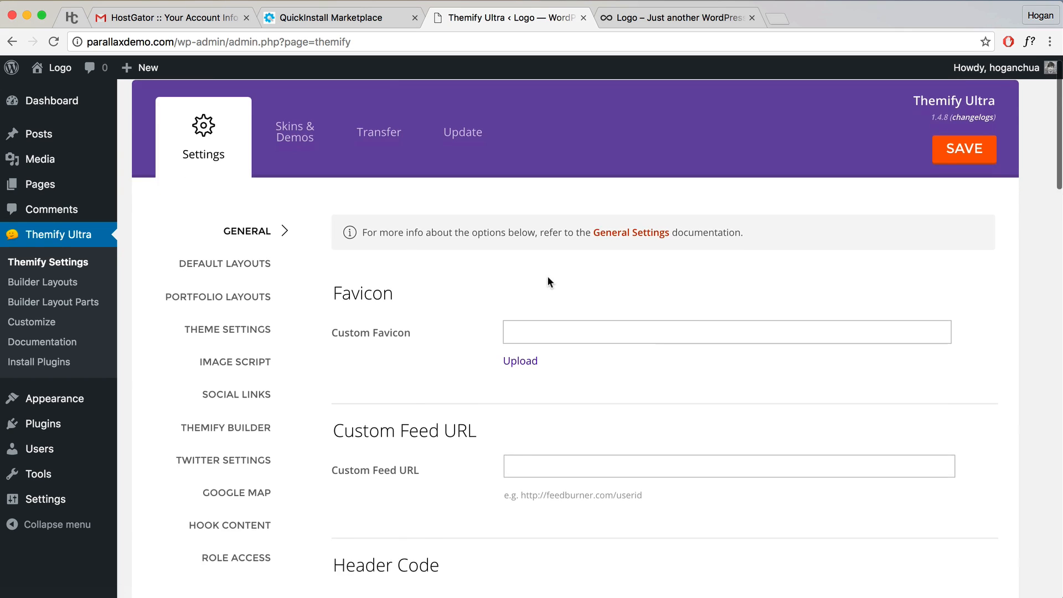
{"action": "scroll", "coordinate": [546, 277], "scroll_direction": "down", "scroll_amount": 10}
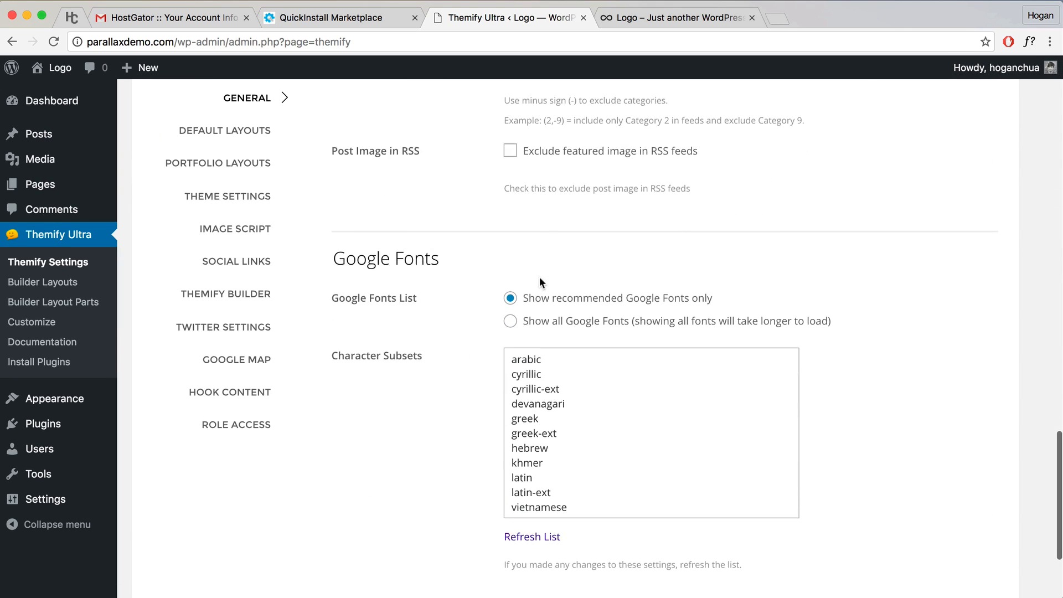
{"action": "left_click_drag", "start_coordinate": [446, 229], "coordinate": [334, 227]}
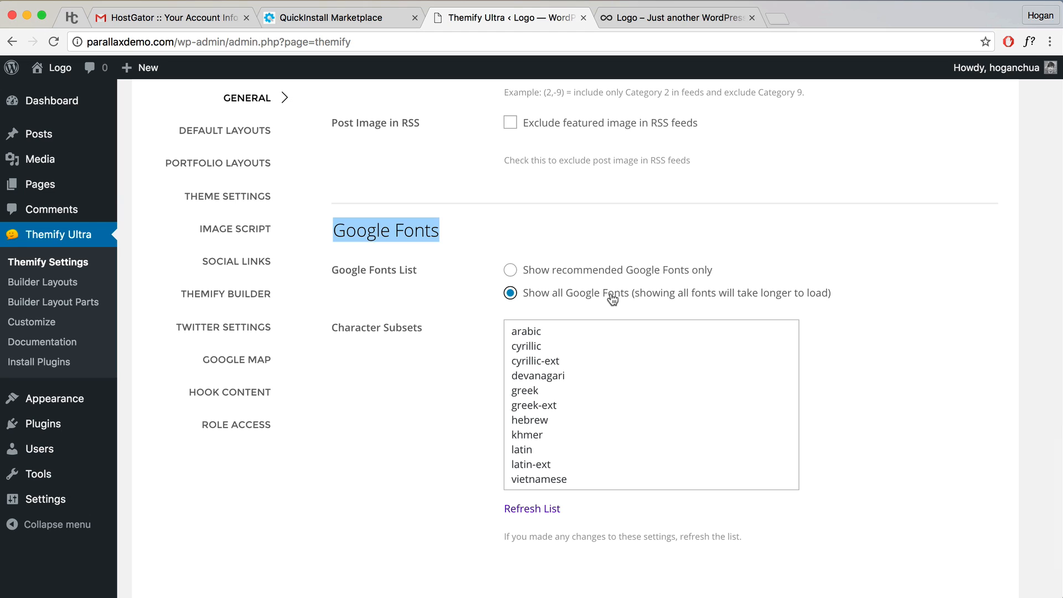
{"action": "scroll", "coordinate": [614, 301], "scroll_direction": "down", "scroll_amount": 5}
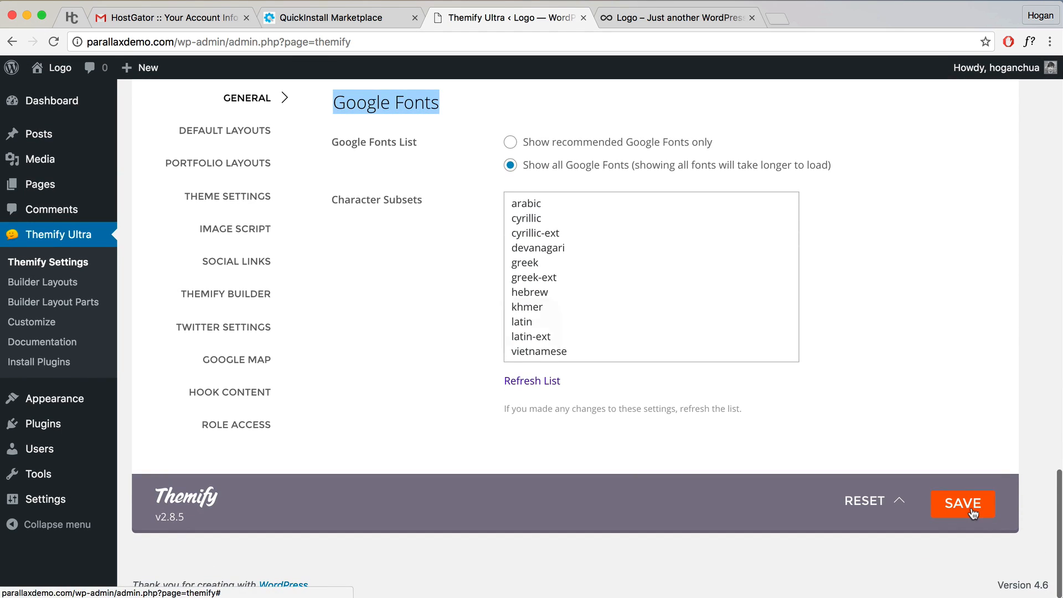
{"action": "left_click", "coordinate": [970, 510]}
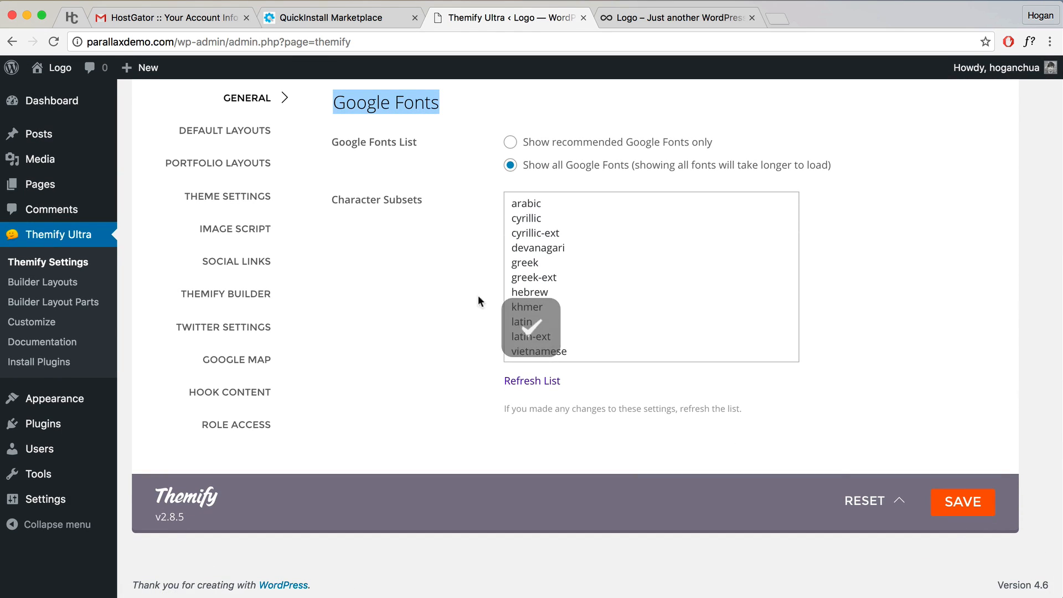
Step: Open the Default Layouts settings and open the live site in a new tab
{"action": "left_click", "coordinate": [250, 139]}
{"action": "scroll", "coordinate": [347, 171], "scroll_direction": "up", "scroll_amount": 10}
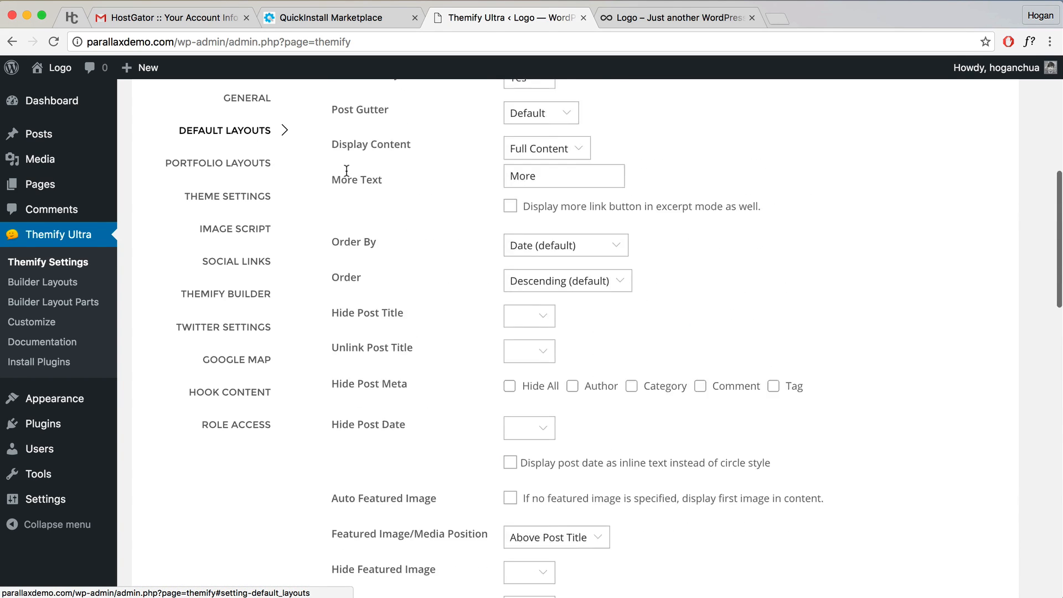
{"action": "scroll", "coordinate": [346, 170], "scroll_direction": "up", "scroll_amount": 10}
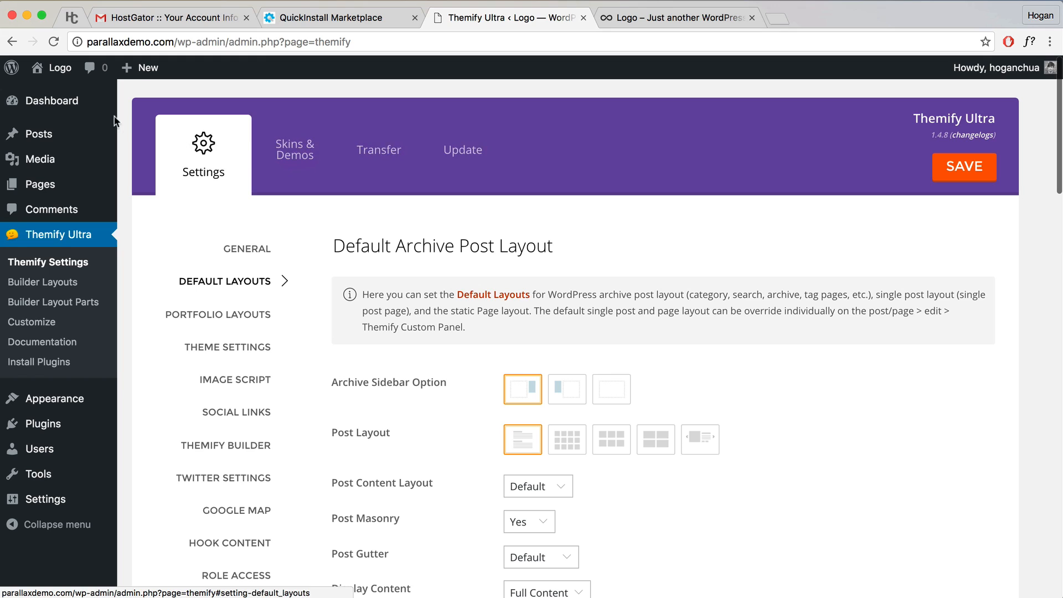
{"action": "right_click", "coordinate": [57, 95]}
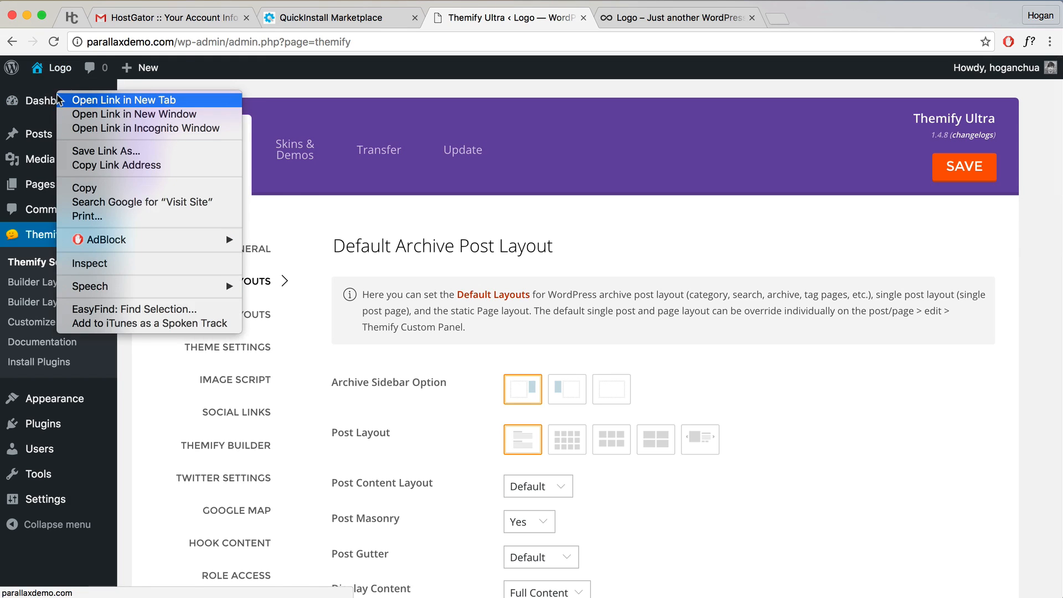
{"action": "left_click", "coordinate": [66, 100]}
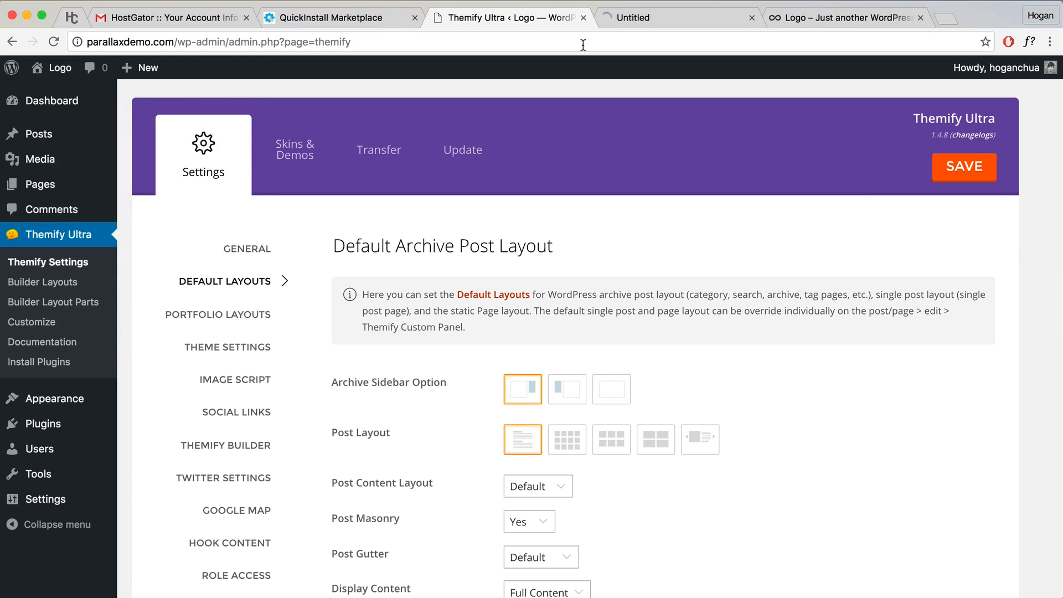
{"action": "left_click", "coordinate": [655, 17]}
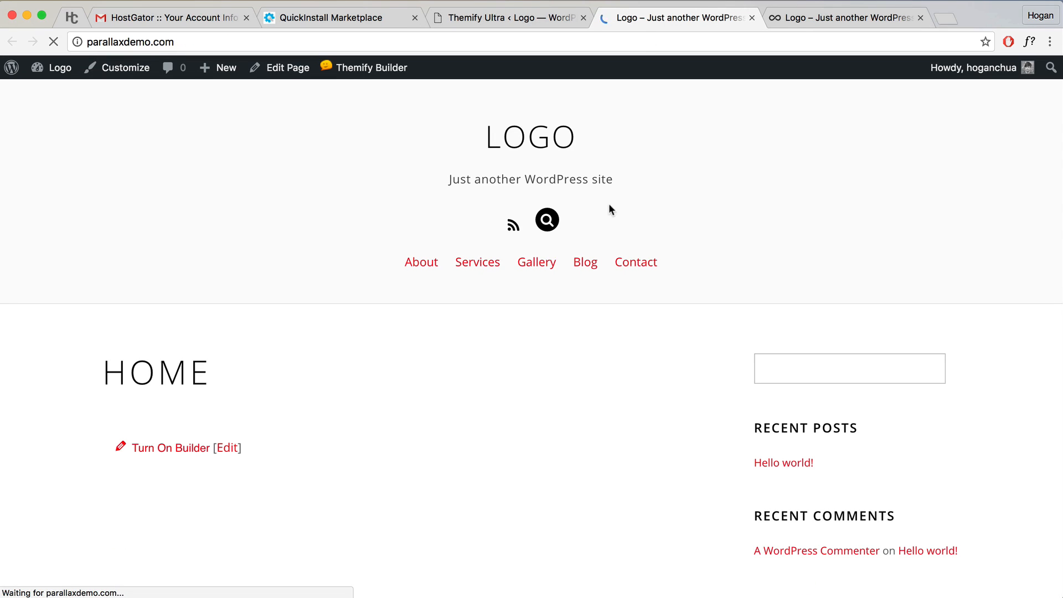
{"action": "left_click", "coordinate": [495, 19]}
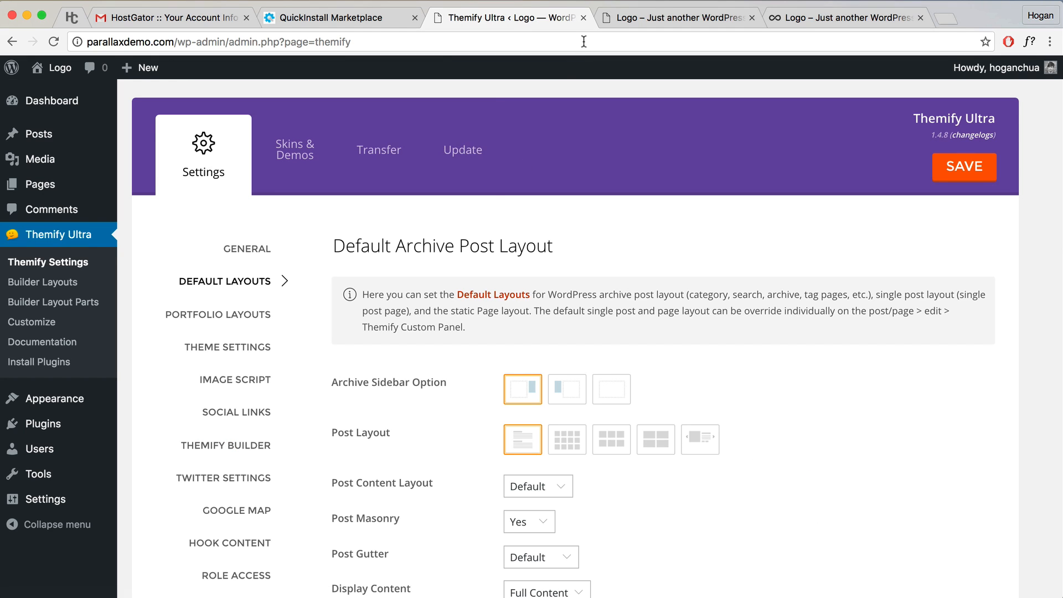
Step: Look over the Default Page Layout options and compare them with the live front page
{"action": "scroll", "coordinate": [501, 330], "scroll_direction": "down", "scroll_amount": 4}
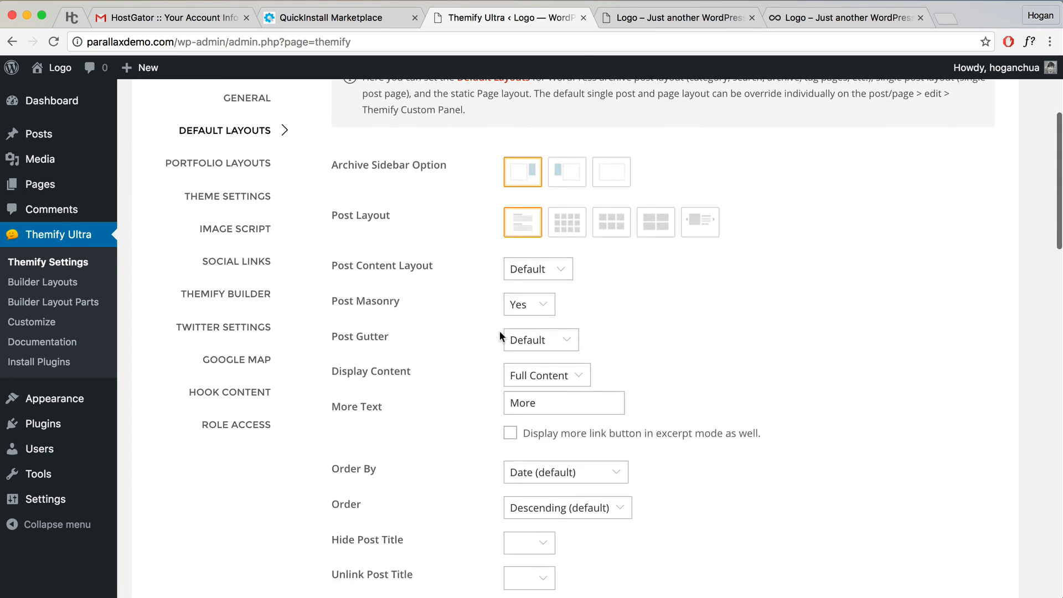
{"action": "scroll", "coordinate": [500, 335], "scroll_direction": "down", "scroll_amount": 13}
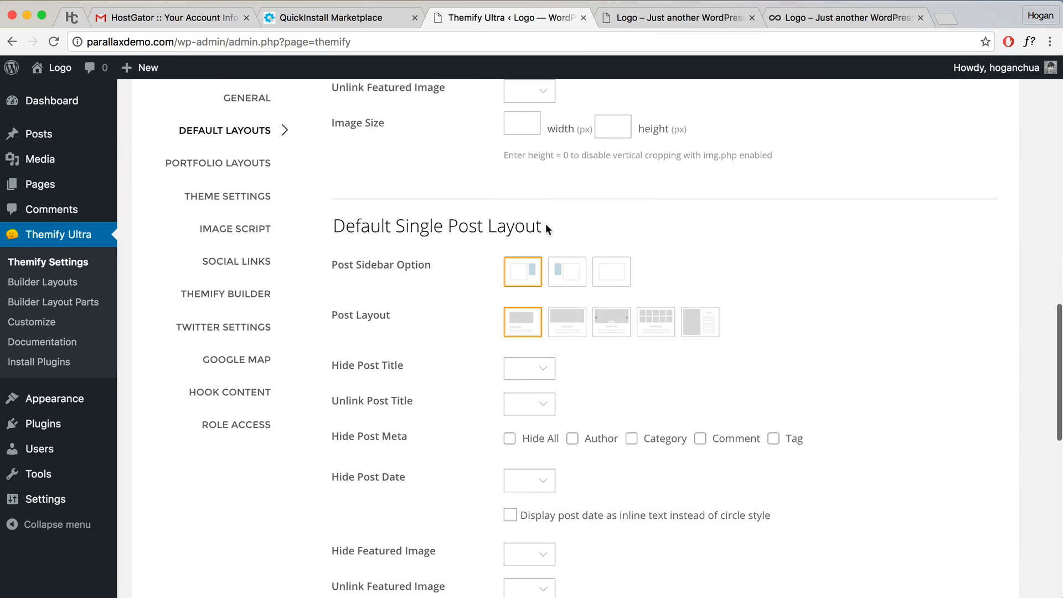
{"action": "left_click_drag", "start_coordinate": [546, 224], "coordinate": [447, 227]}
{"action": "scroll", "coordinate": [439, 272], "scroll_direction": "down", "scroll_amount": 10}
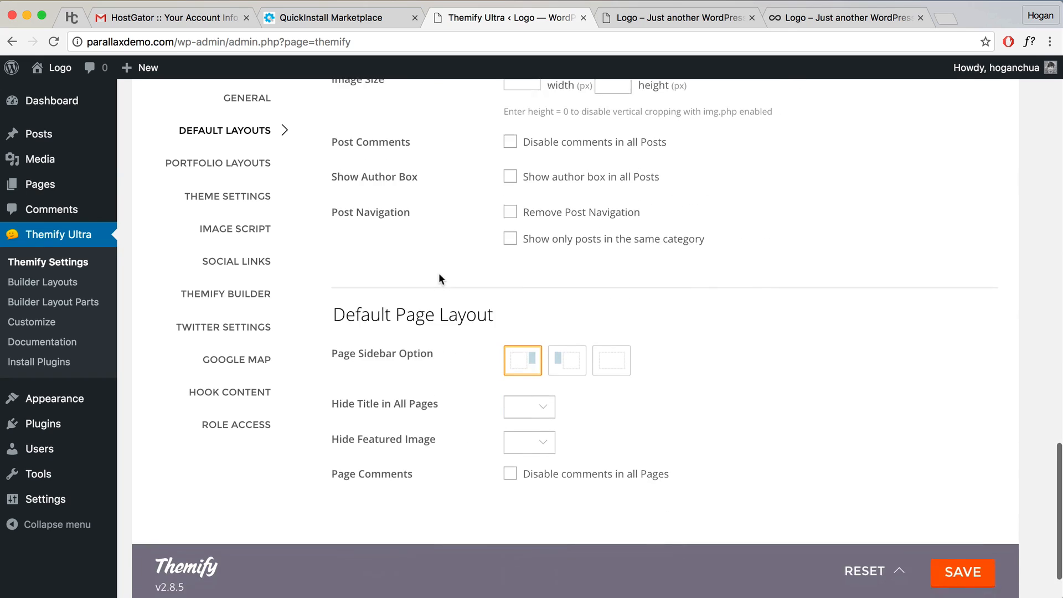
{"action": "scroll", "coordinate": [439, 272], "scroll_direction": "down", "scroll_amount": 1}
{"action": "left_click_drag", "start_coordinate": [501, 293], "coordinate": [333, 288]}
{"action": "left_click", "coordinate": [407, 260]}
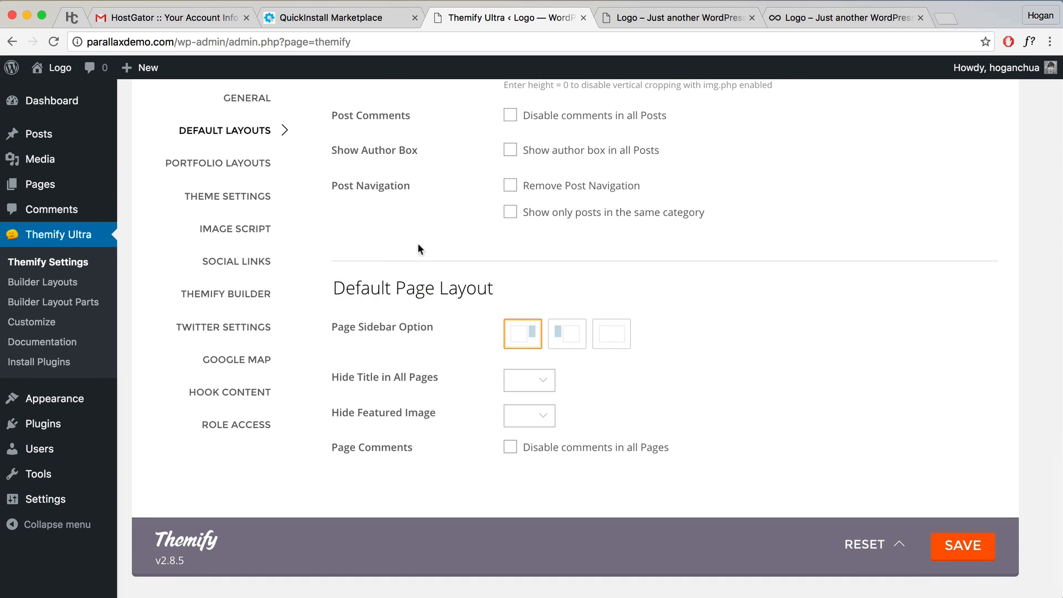
{"action": "left_click", "coordinate": [629, 17]}
{"action": "scroll", "coordinate": [610, 291], "scroll_direction": "down", "scroll_amount": 5}
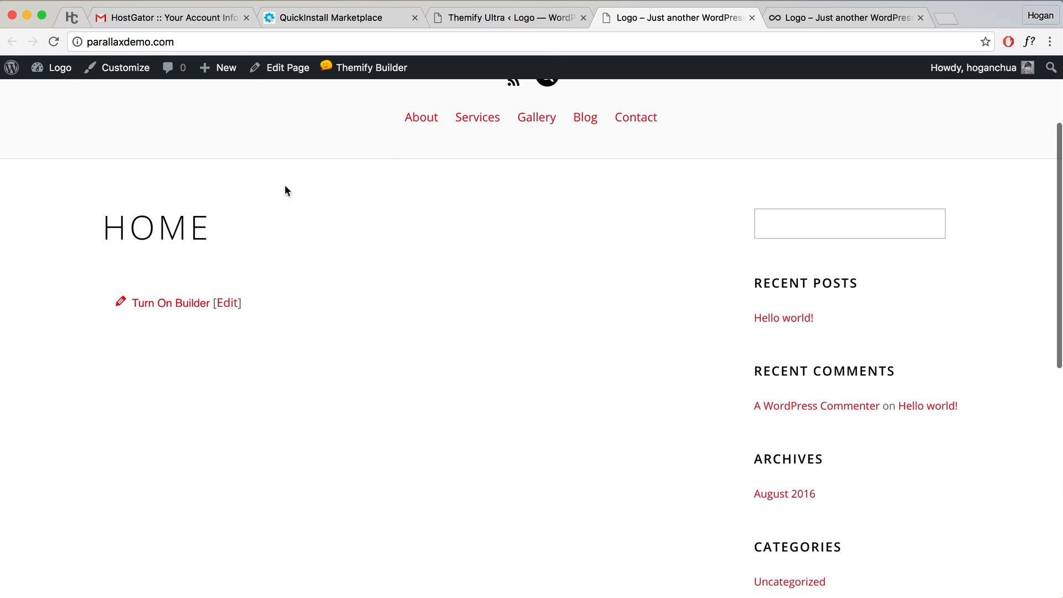
{"action": "left_click", "coordinate": [536, 22]}
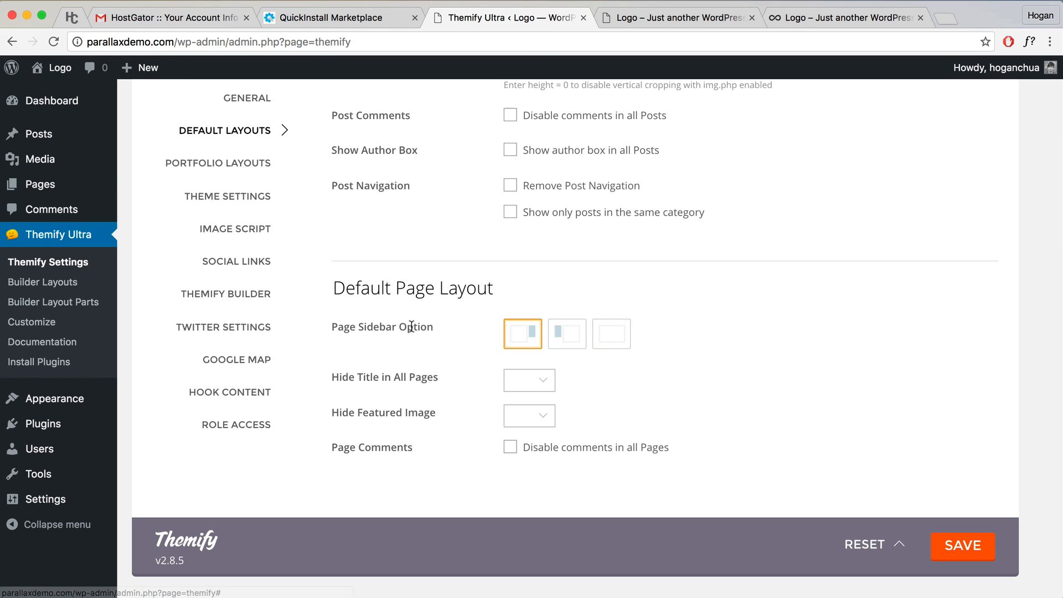
Step: Set pages to no sidebar, Hide Title in All Pages to Yes, disable comments, and save
{"action": "left_click_drag", "start_coordinate": [436, 326], "coordinate": [344, 326]}
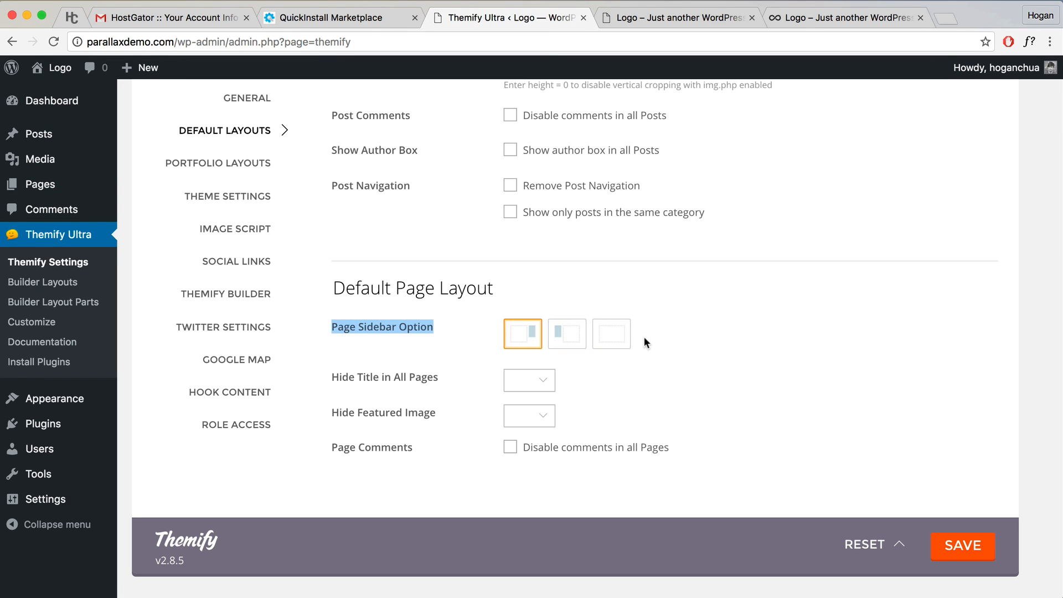
{"action": "left_click", "coordinate": [622, 337]}
{"action": "scroll", "coordinate": [701, 368], "scroll_direction": "down", "scroll_amount": 1}
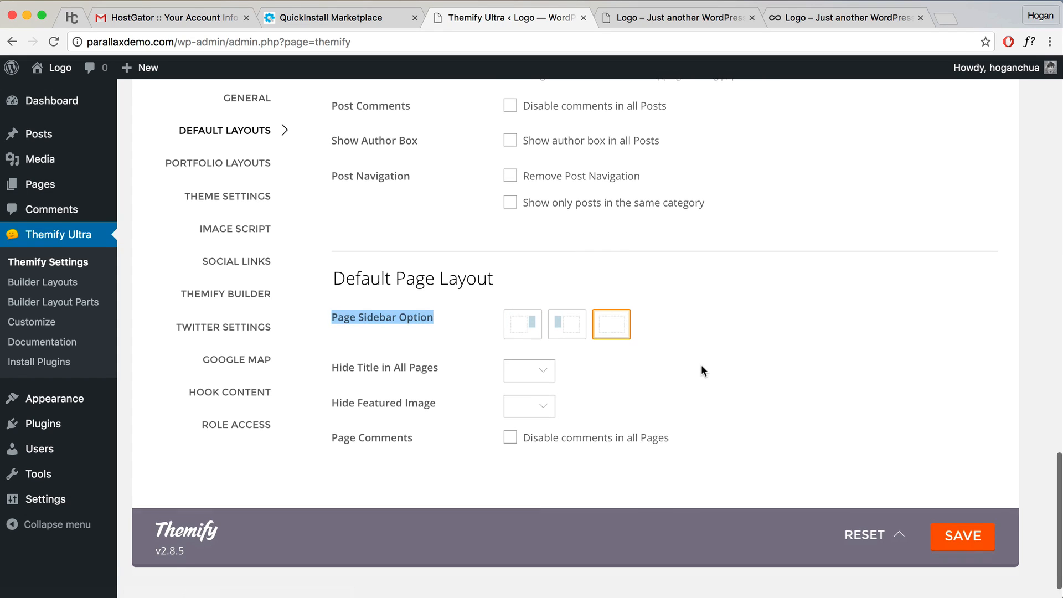
{"action": "left_click", "coordinate": [540, 369]}
{"action": "left_click", "coordinate": [447, 375]}
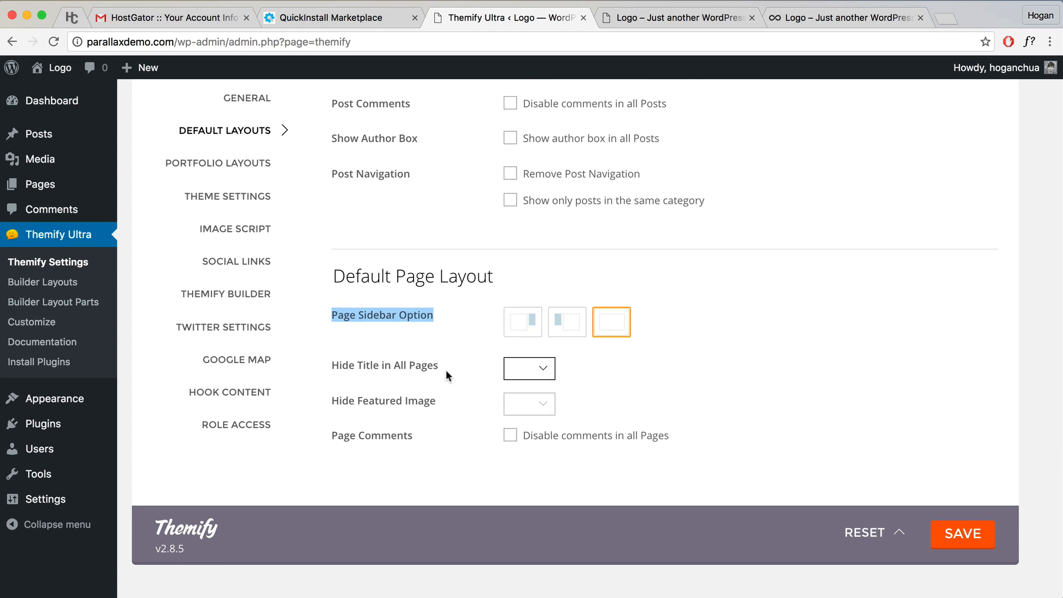
{"action": "left_click", "coordinate": [510, 437]}
{"action": "left_click", "coordinate": [963, 533]}
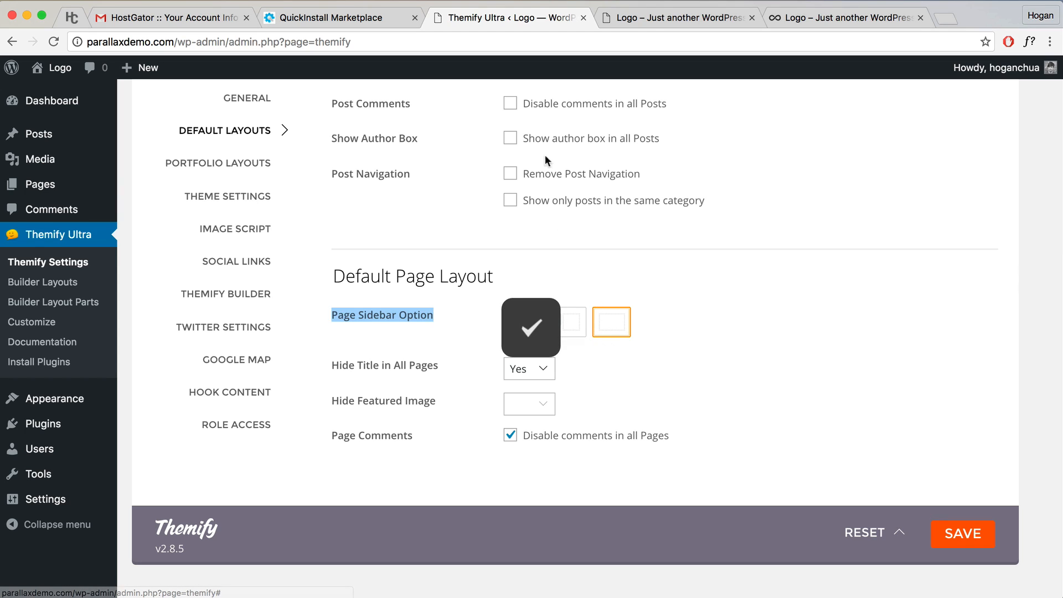
Step: Reload the live Home page to confirm the new page layout
{"action": "left_click", "coordinate": [650, 18]}
{"action": "left_click", "coordinate": [53, 41]}
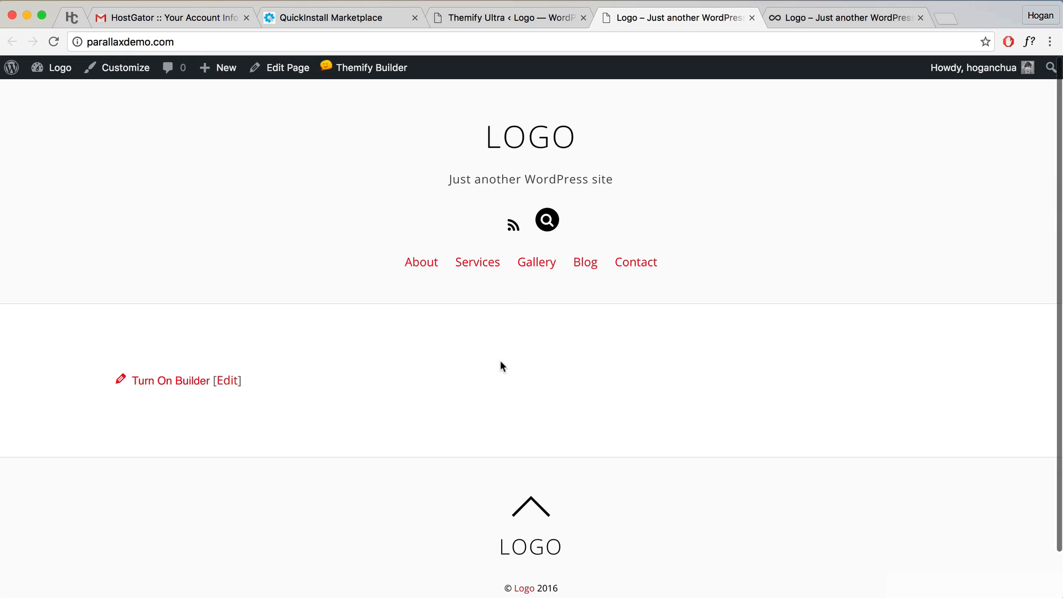
{"action": "left_click", "coordinate": [531, 18]}
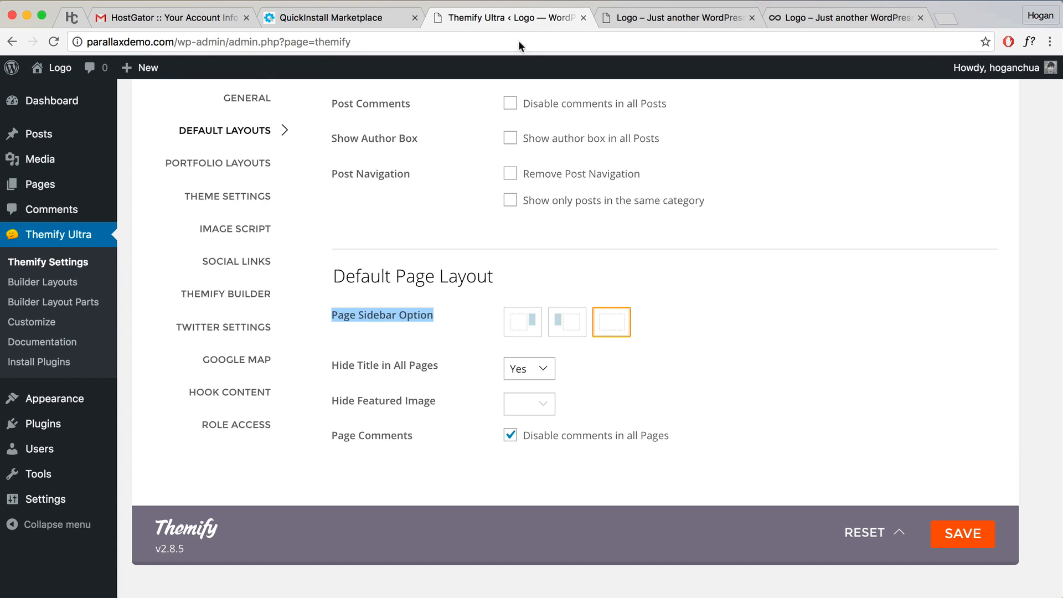
{"action": "scroll", "coordinate": [318, 209], "scroll_direction": "up", "scroll_amount": 10}
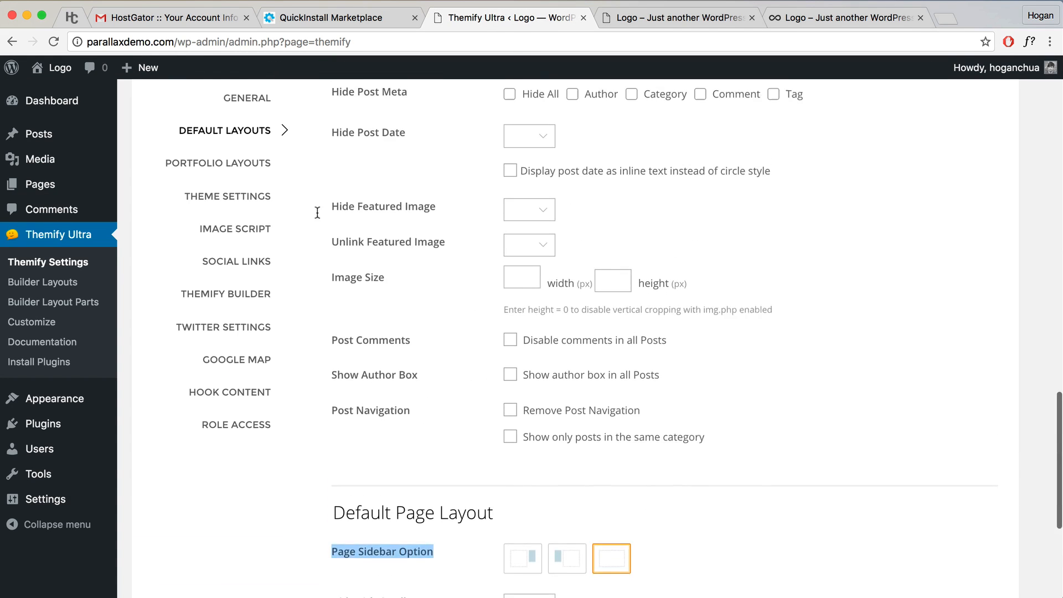
Step: Choose the horizontal Header Design with logo left and menu right, and save
{"action": "left_click", "coordinate": [247, 204]}
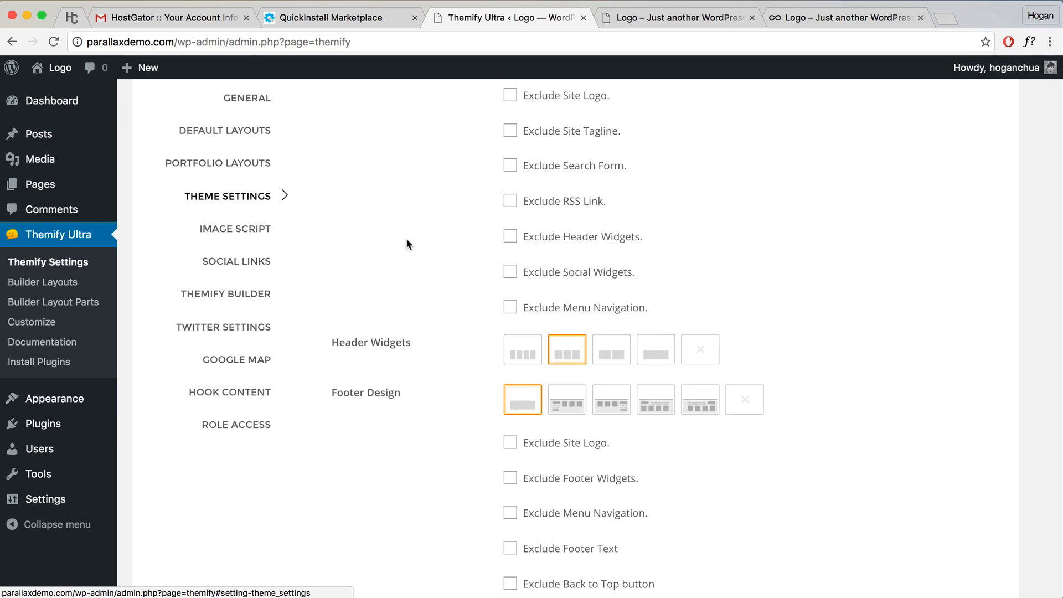
{"action": "scroll", "coordinate": [407, 238], "scroll_direction": "up", "scroll_amount": 10}
{"action": "scroll", "coordinate": [407, 238], "scroll_direction": "down", "scroll_amount": 3}
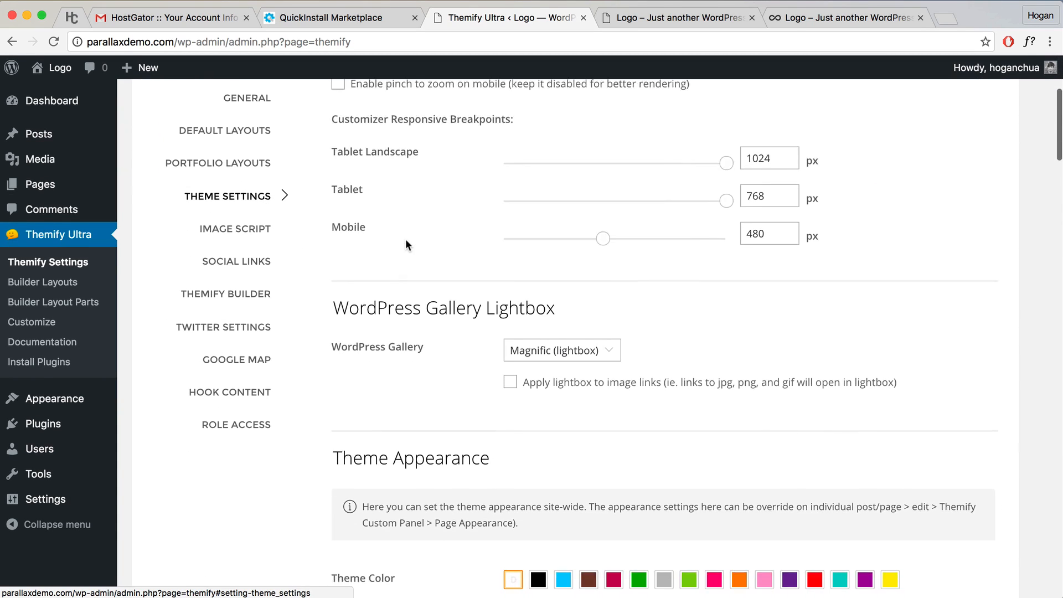
{"action": "scroll", "coordinate": [406, 238], "scroll_direction": "down", "scroll_amount": 3}
{"action": "left_click_drag", "start_coordinate": [491, 313], "coordinate": [338, 315]}
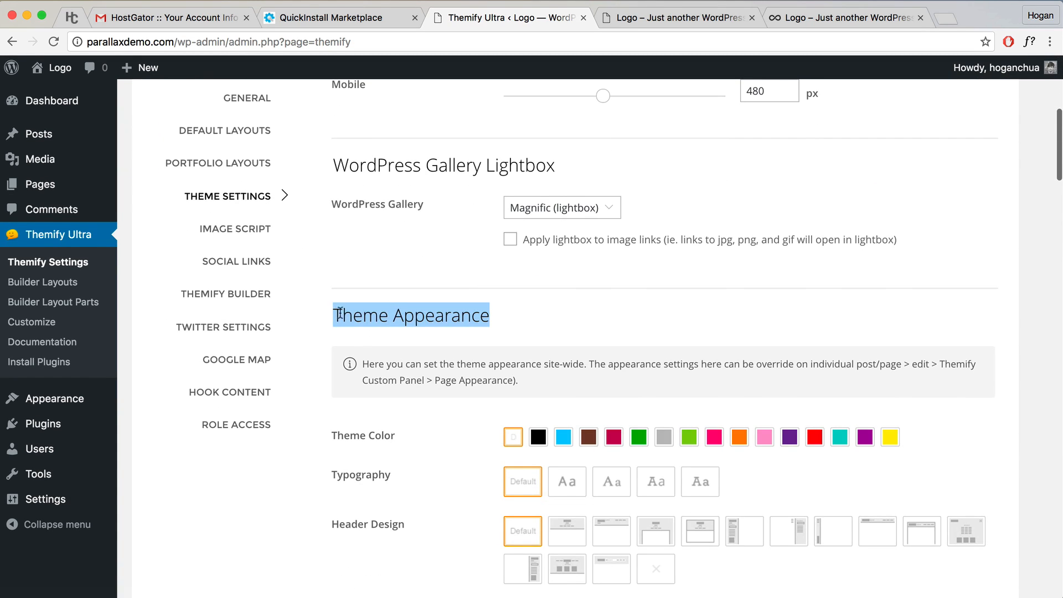
{"action": "scroll", "coordinate": [339, 314], "scroll_direction": "down", "scroll_amount": 2}
{"action": "left_click_drag", "start_coordinate": [409, 426], "coordinate": [319, 424]}
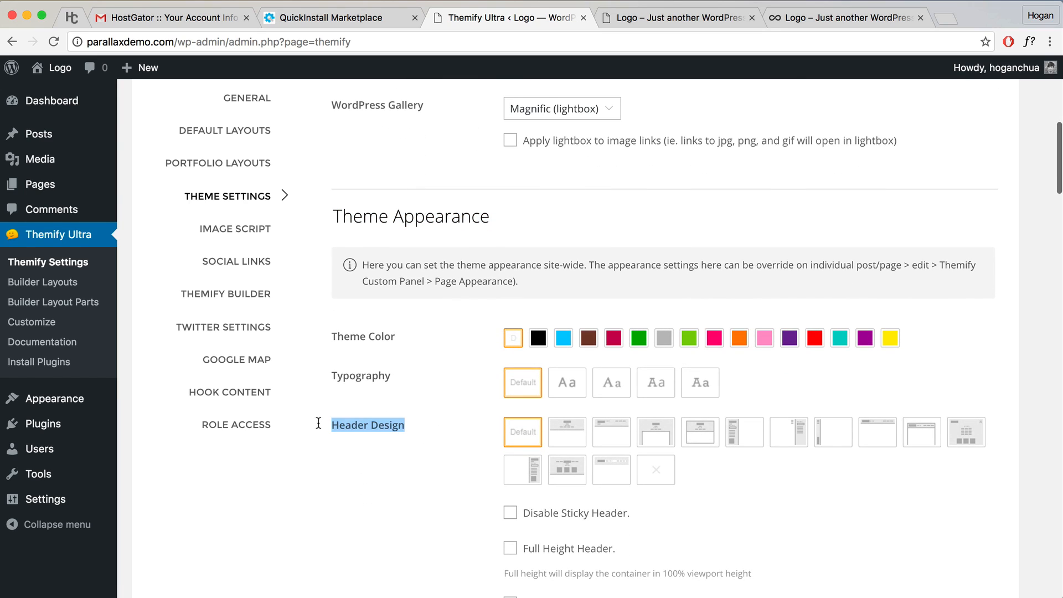
{"action": "left_click", "coordinate": [878, 437]}
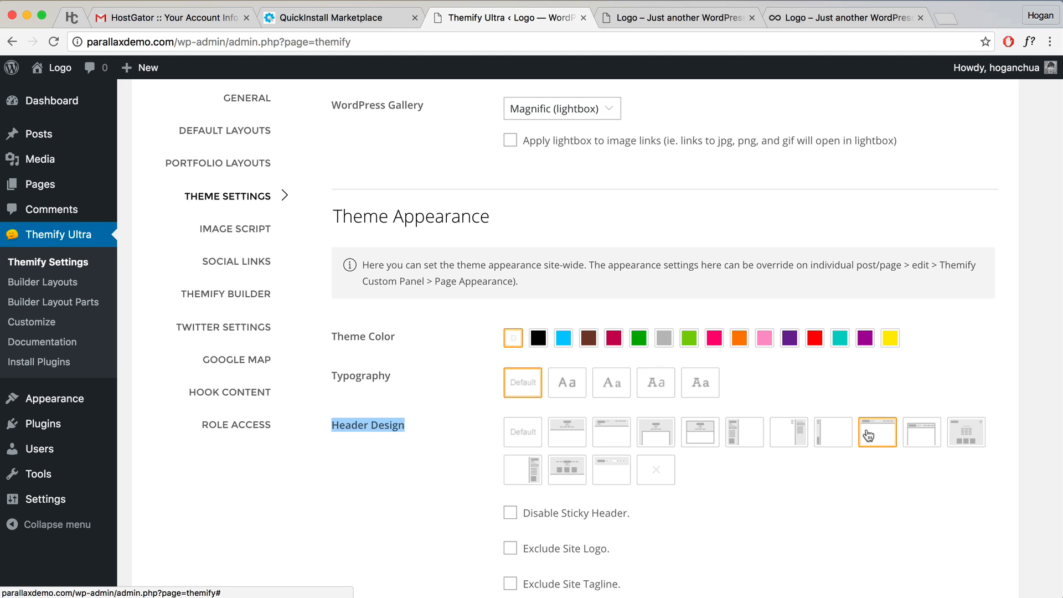
{"action": "scroll", "coordinate": [899, 251], "scroll_direction": "up", "scroll_amount": 9}
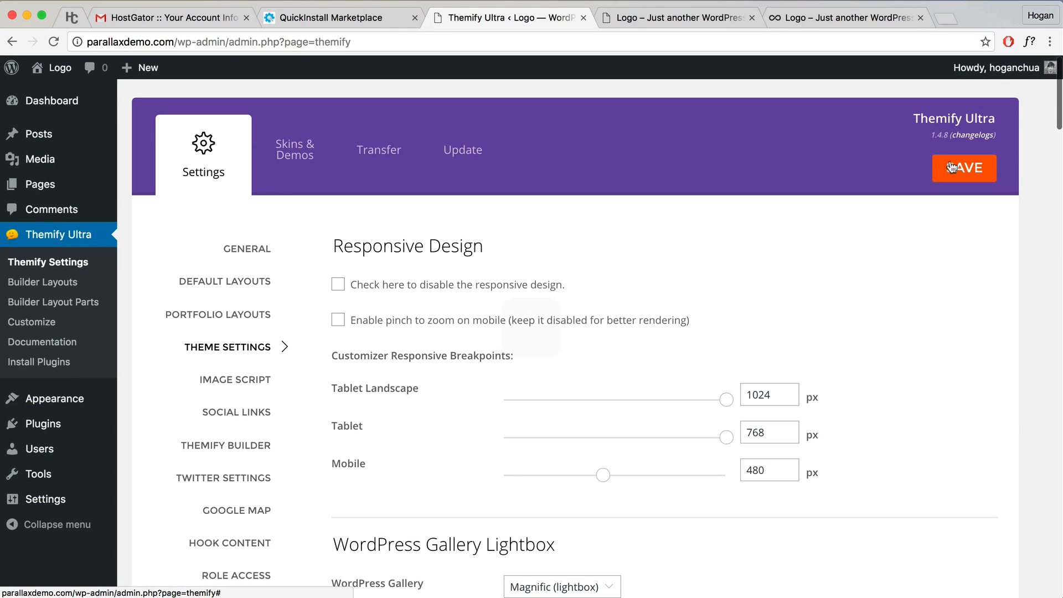
{"action": "left_click", "coordinate": [948, 167]}
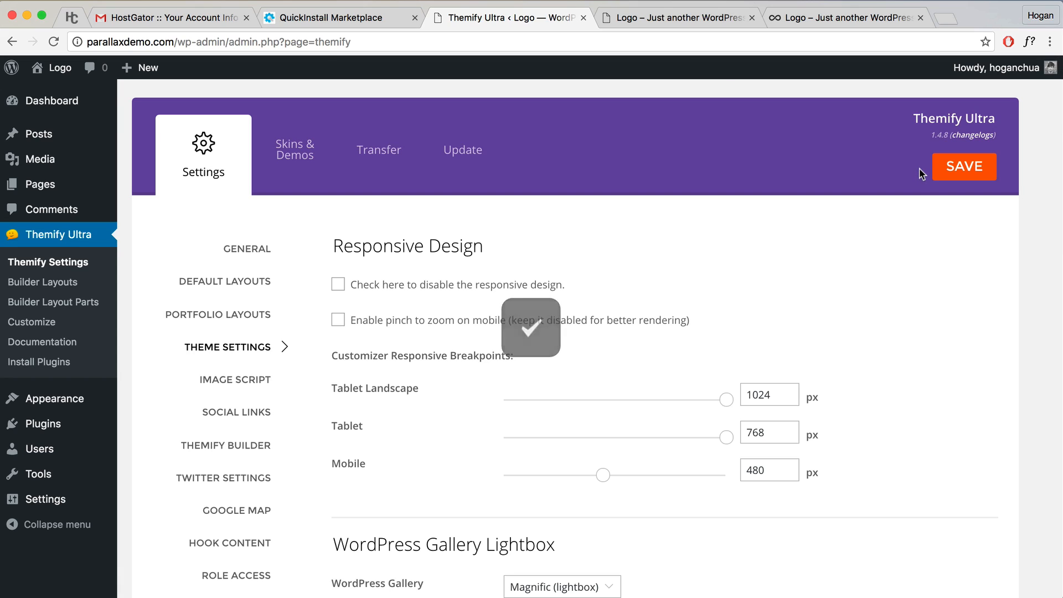
Step: Reload the front page to check the single-bar header, then return to the settings
{"action": "left_click", "coordinate": [674, 20]}
{"action": "left_click", "coordinate": [53, 41]}
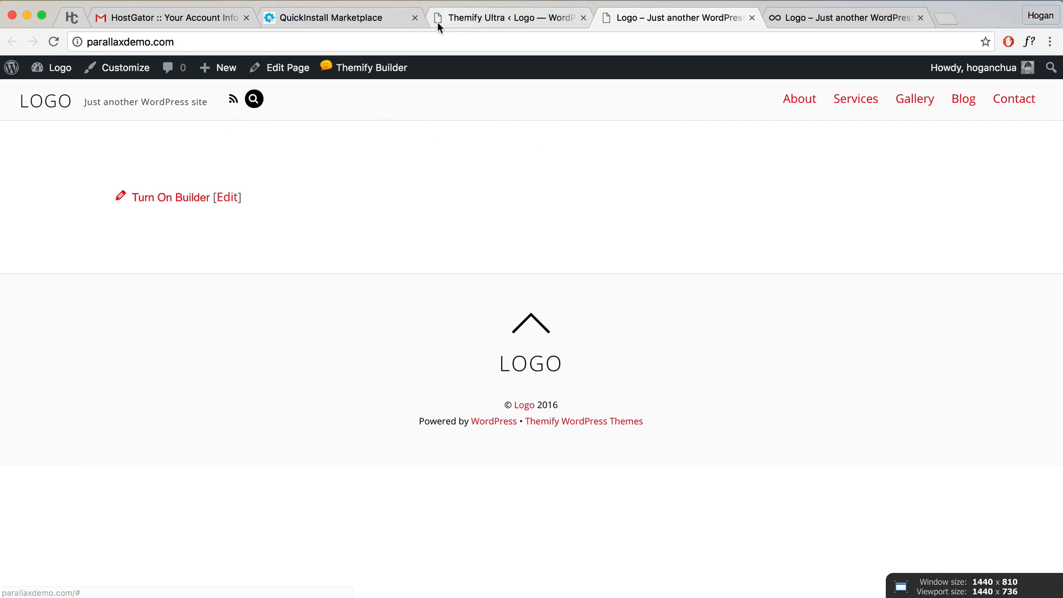
{"action": "left_click", "coordinate": [506, 18]}
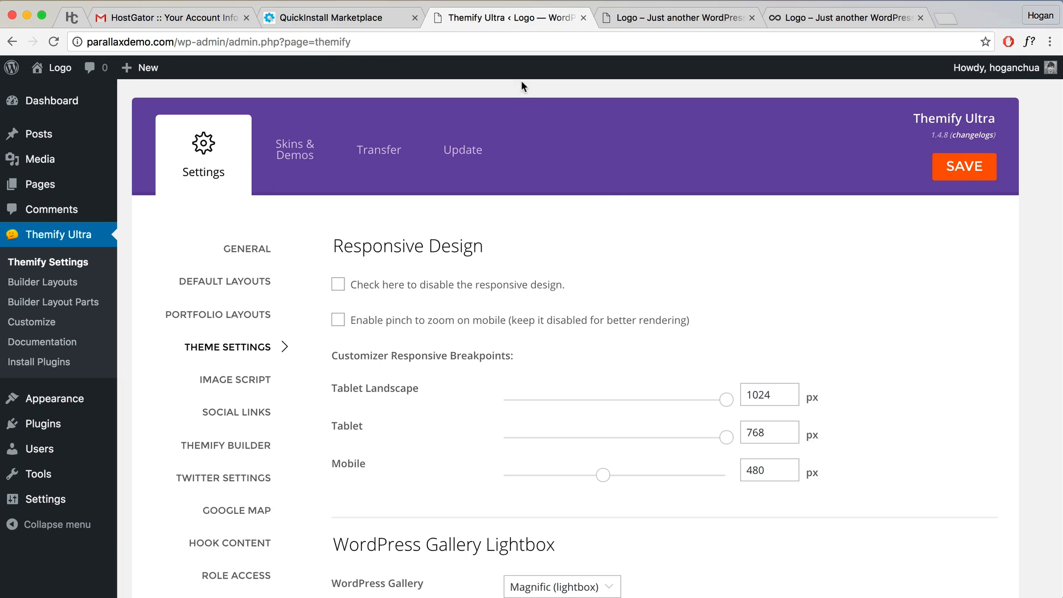
Step: Compare the header against the finished demo site before changing settings
{"action": "scroll", "coordinate": [619, 260], "scroll_direction": "down", "scroll_amount": 10}
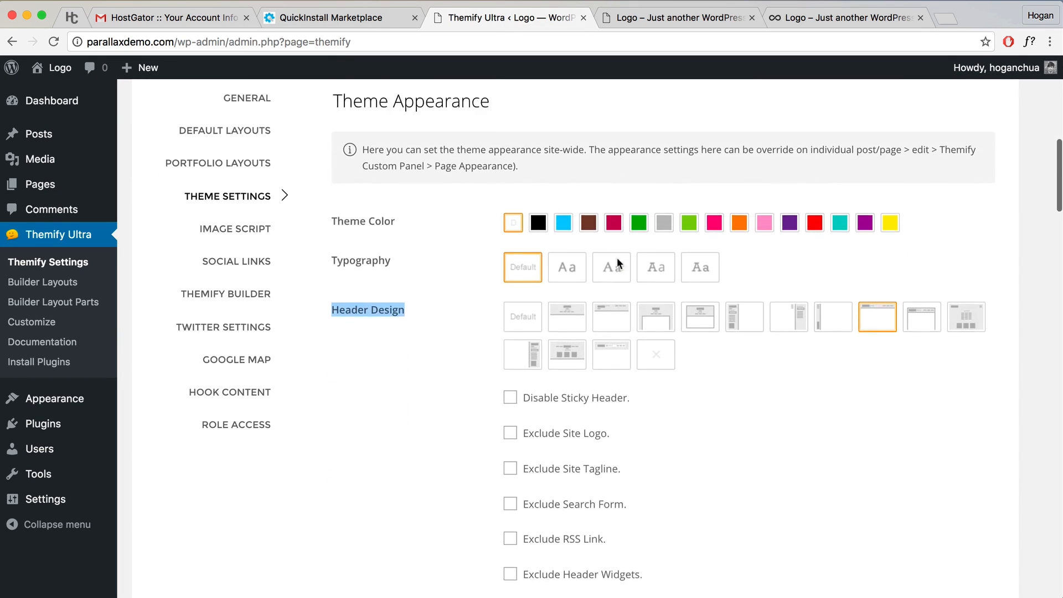
{"action": "scroll", "coordinate": [617, 257], "scroll_direction": "down", "scroll_amount": 3}
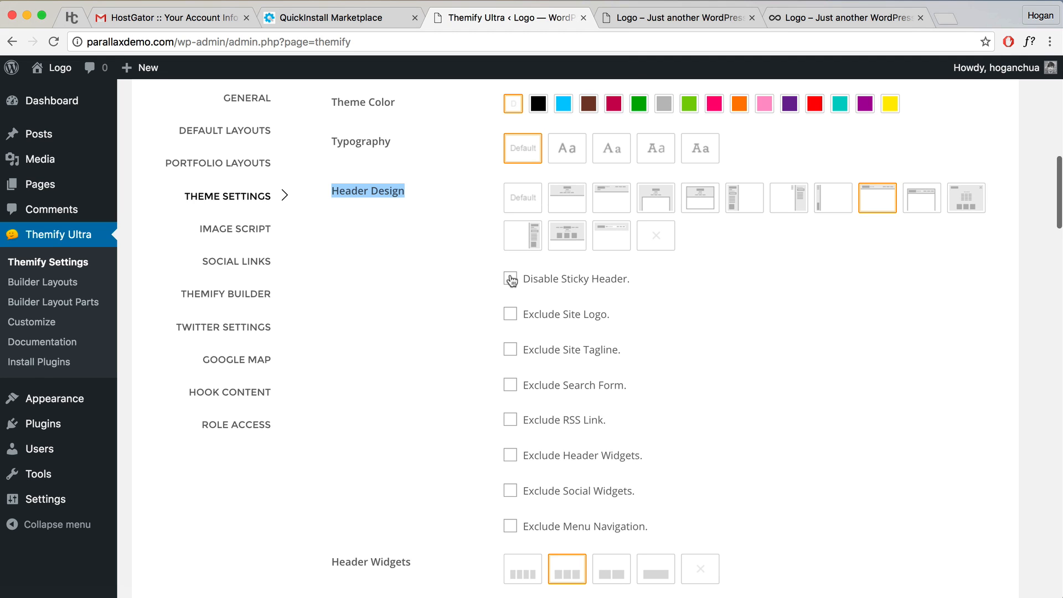
{"action": "left_click", "coordinate": [808, 18]}
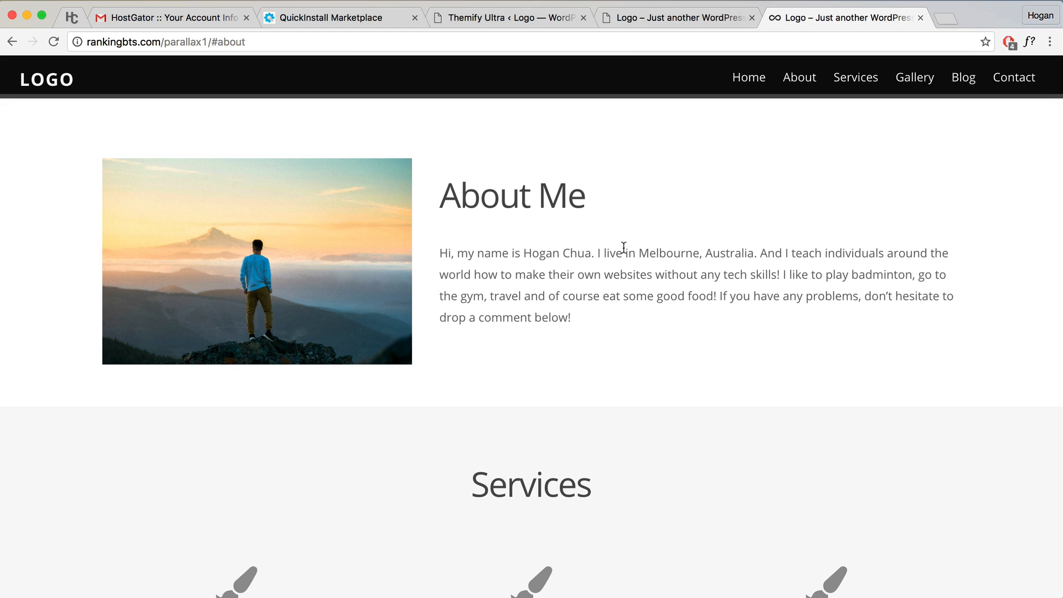
{"action": "scroll", "coordinate": [622, 247], "scroll_direction": "up", "scroll_amount": 10}
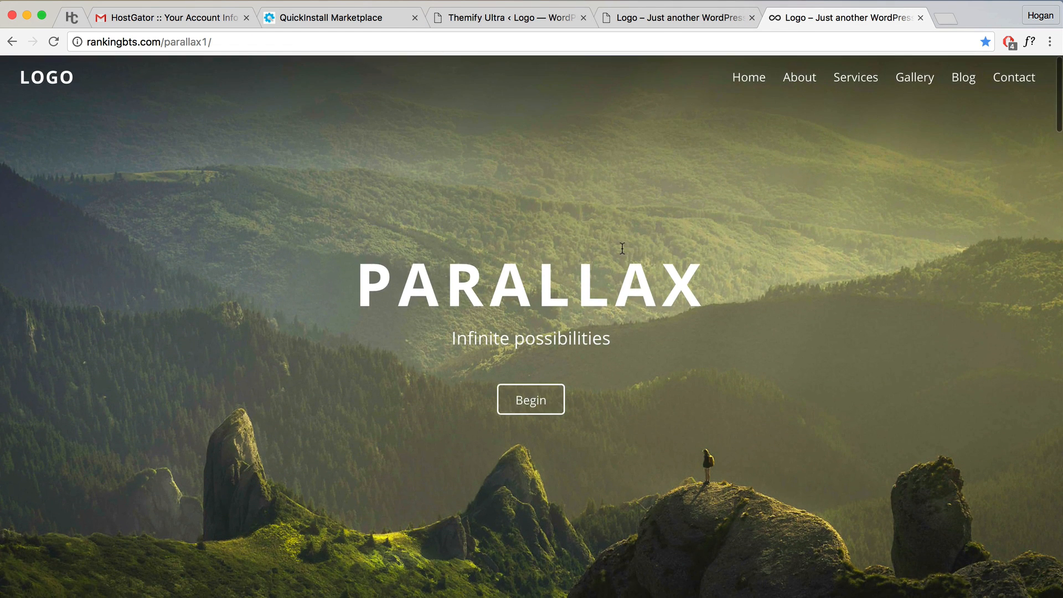
{"action": "scroll", "coordinate": [623, 248], "scroll_direction": "down", "scroll_amount": 6}
{"action": "scroll", "coordinate": [623, 248], "scroll_direction": "down", "scroll_amount": 2}
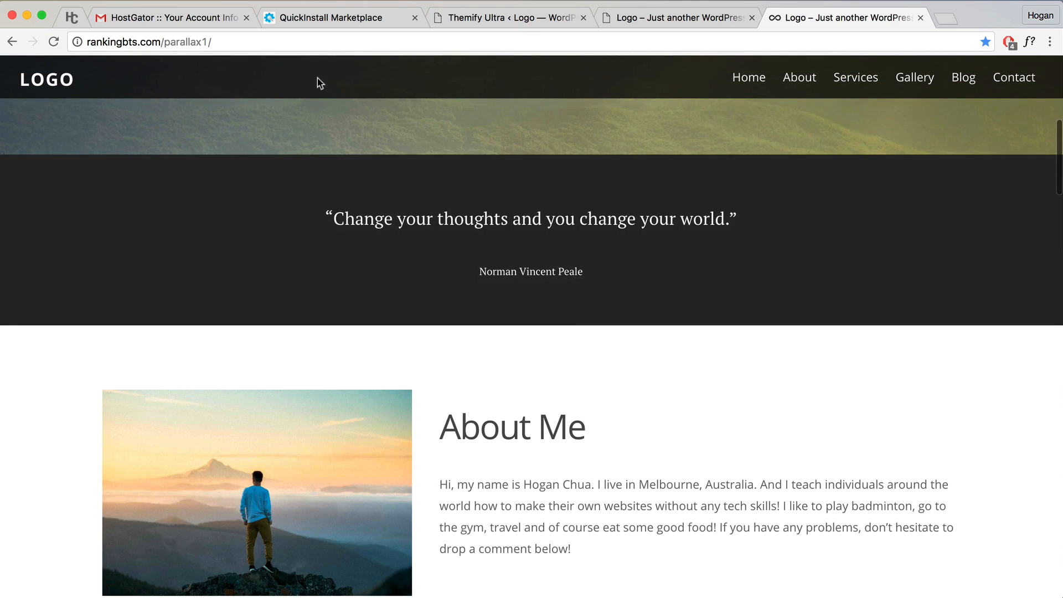
{"action": "scroll", "coordinate": [779, 167], "scroll_direction": "down", "scroll_amount": 8}
{"action": "scroll", "coordinate": [777, 168], "scroll_direction": "up", "scroll_amount": 14}
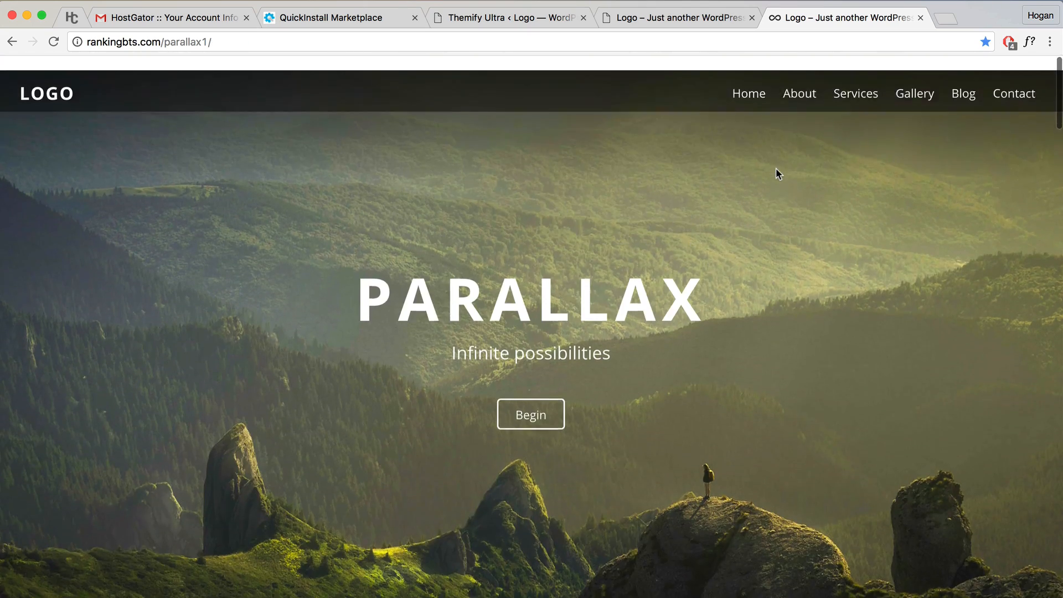
{"action": "scroll", "coordinate": [776, 169], "scroll_direction": "down", "scroll_amount": 8}
{"action": "scroll", "coordinate": [750, 135], "scroll_direction": "up", "scroll_amount": 10}
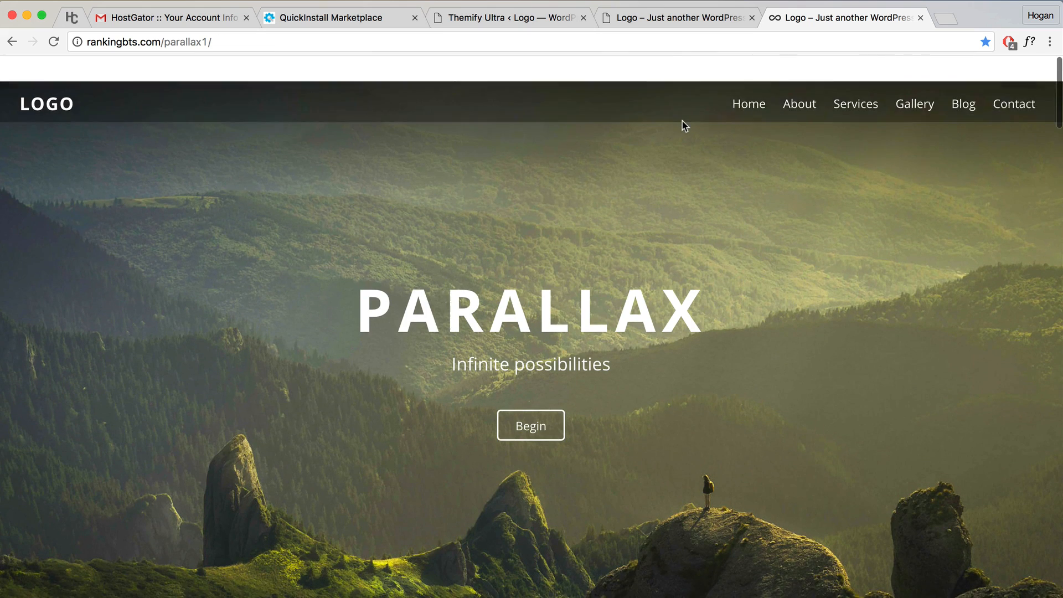
{"action": "left_click", "coordinate": [482, 18]}
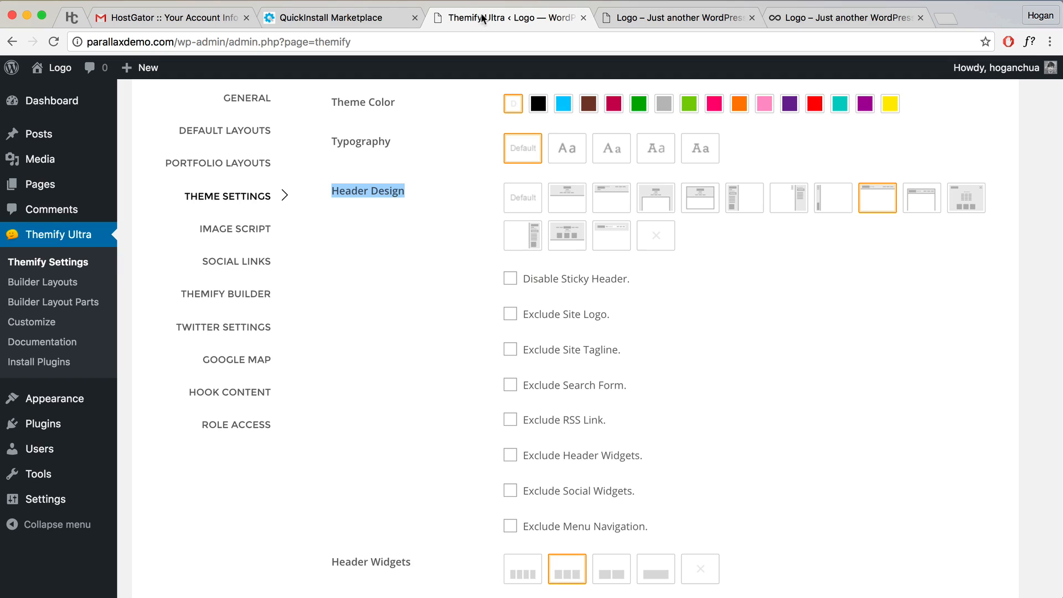
Step: Check Exclude Site Tagline, Exclude Search Form and Exclude RSS Link
{"action": "scroll", "coordinate": [594, 298], "scroll_direction": "down", "scroll_amount": 2}
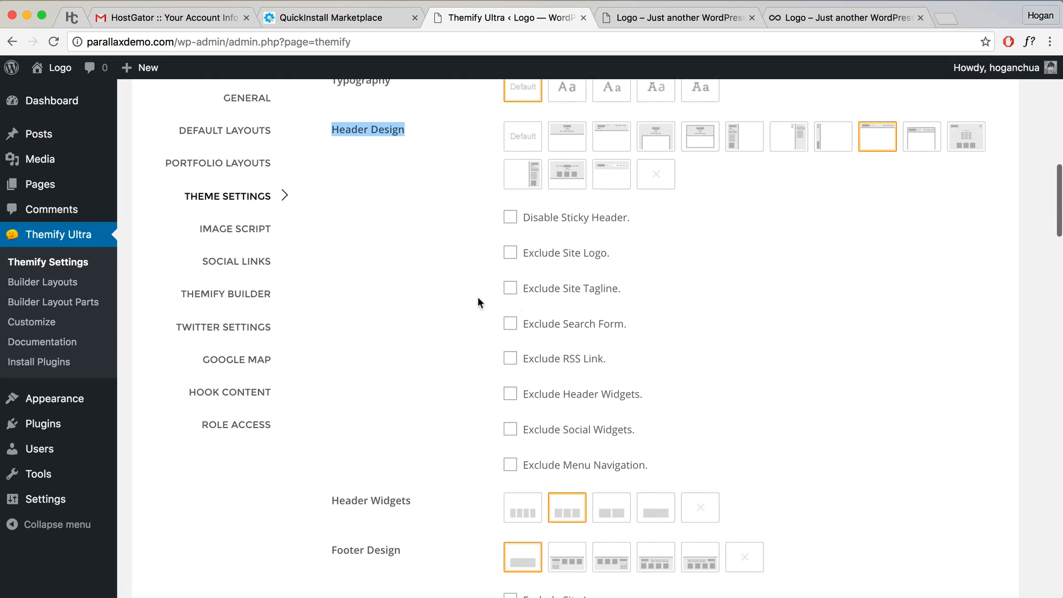
{"action": "left_click", "coordinate": [509, 289]}
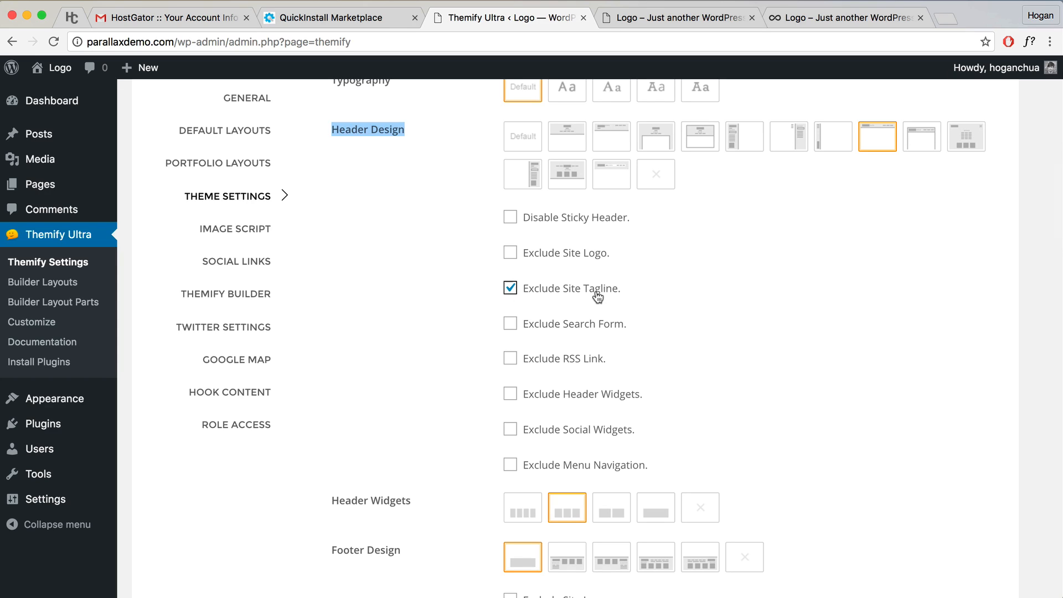
{"action": "left_click", "coordinate": [510, 326]}
{"action": "left_click", "coordinate": [510, 359]}
Step: Save the header exclusions and reload the live front page
{"action": "left_click", "coordinate": [679, 19]}
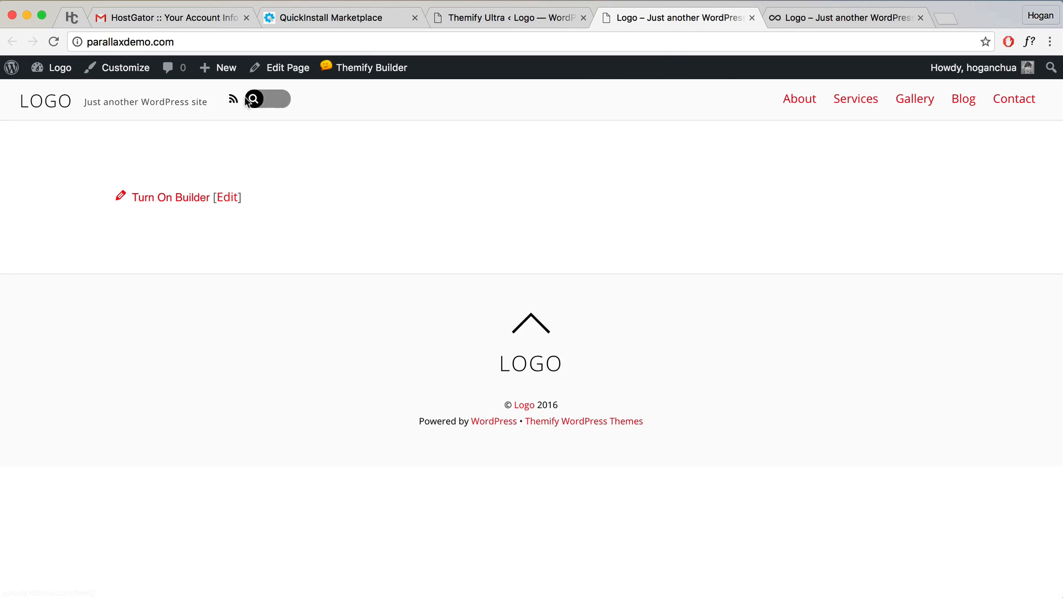
{"action": "left_click", "coordinate": [453, 19]}
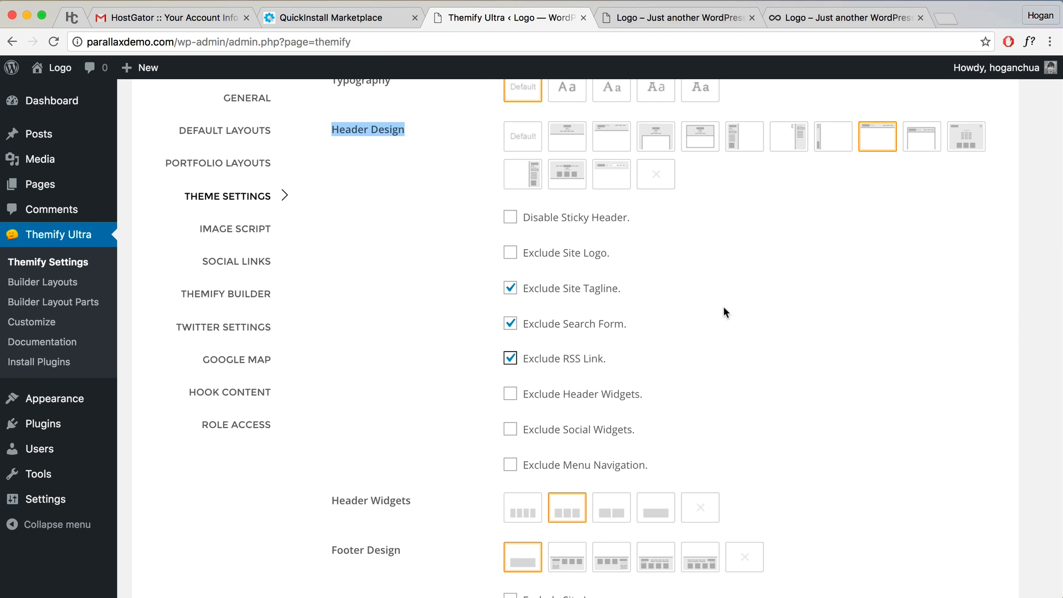
{"action": "scroll", "coordinate": [723, 306], "scroll_direction": "down", "scroll_amount": 2}
{"action": "scroll", "coordinate": [724, 306], "scroll_direction": "up", "scroll_amount": 15}
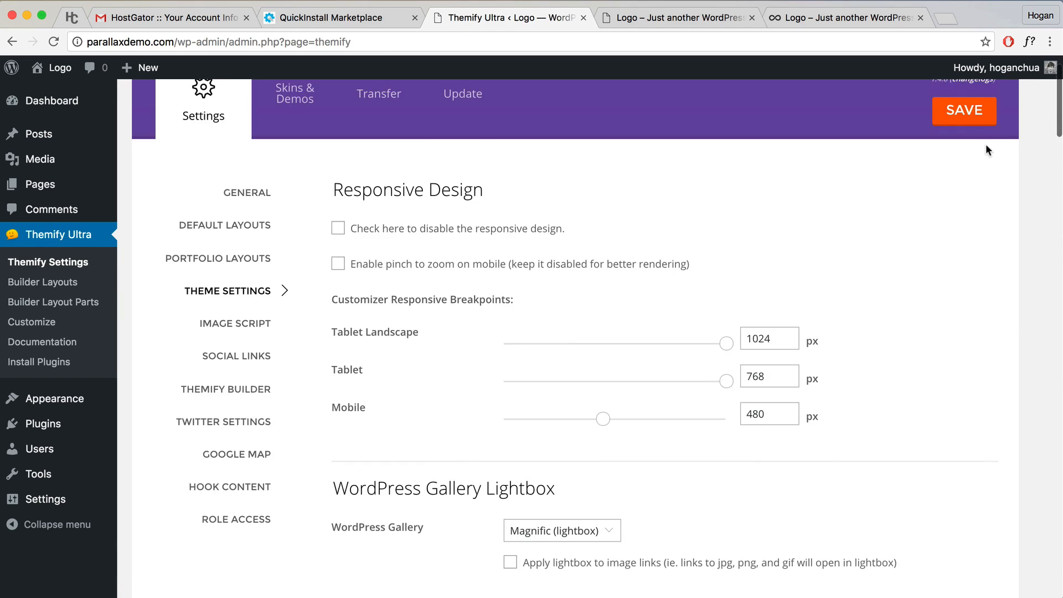
{"action": "left_click", "coordinate": [965, 111]}
{"action": "left_click", "coordinate": [712, 17]}
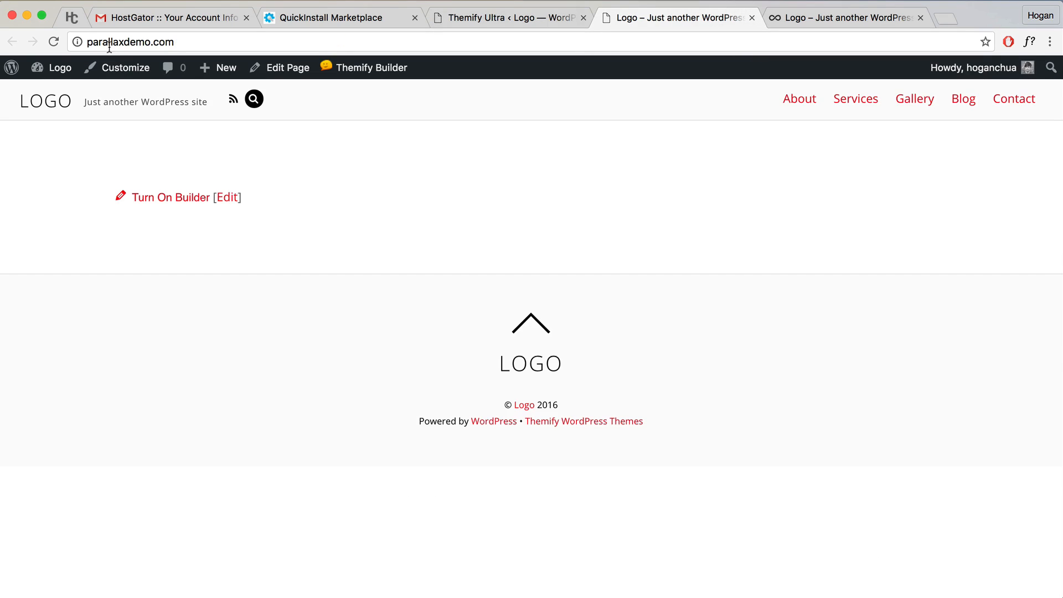
{"action": "left_click", "coordinate": [54, 42]}
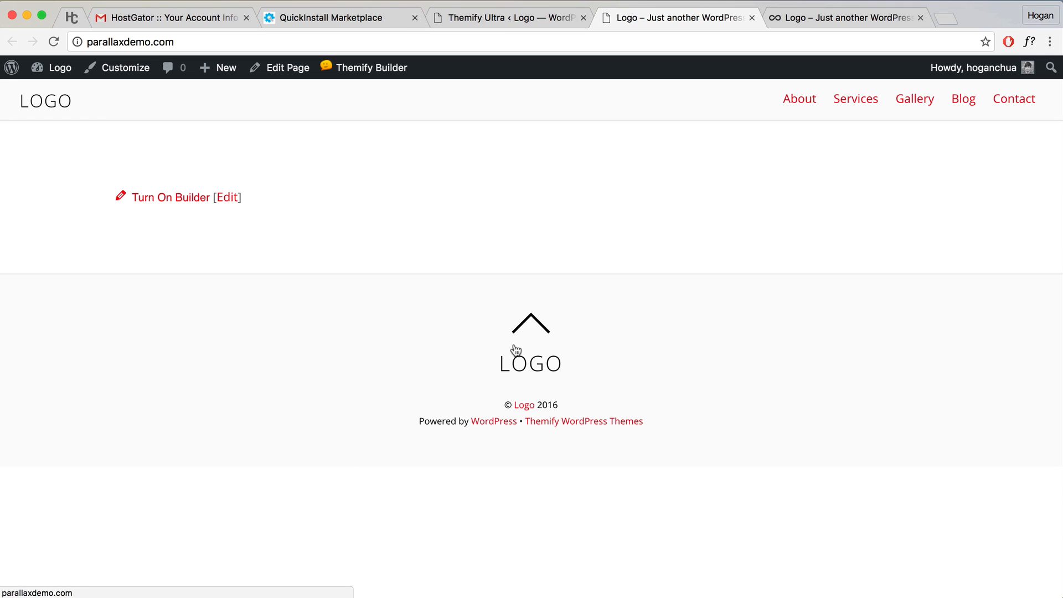
Step: Under Footer Design, check Exclude Site Logo
{"action": "left_click", "coordinate": [499, 18]}
{"action": "scroll", "coordinate": [474, 356], "scroll_direction": "down", "scroll_amount": 15}
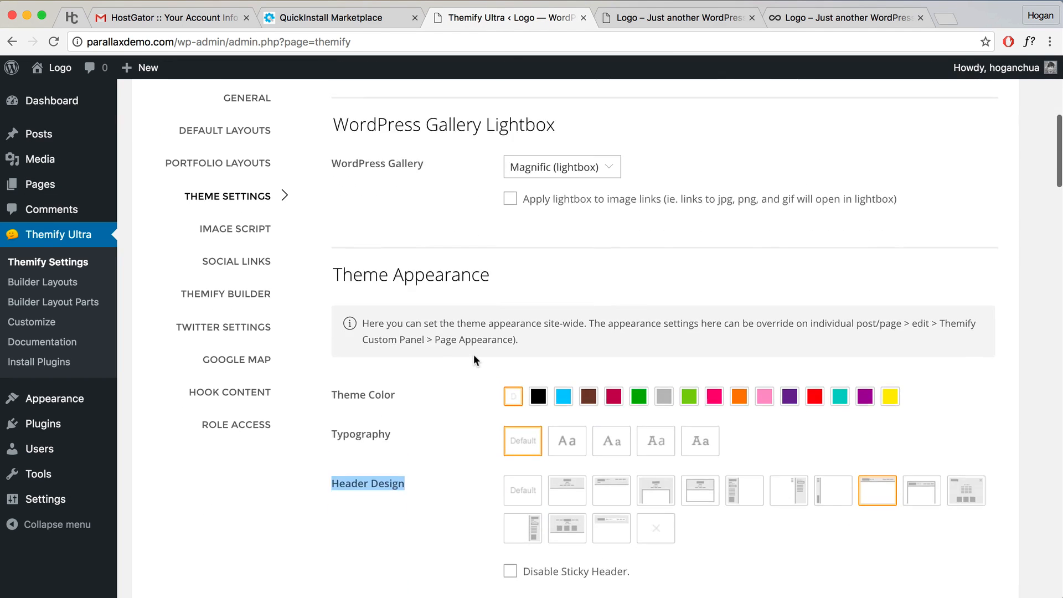
{"action": "left_click_drag", "start_coordinate": [417, 365], "coordinate": [340, 360]}
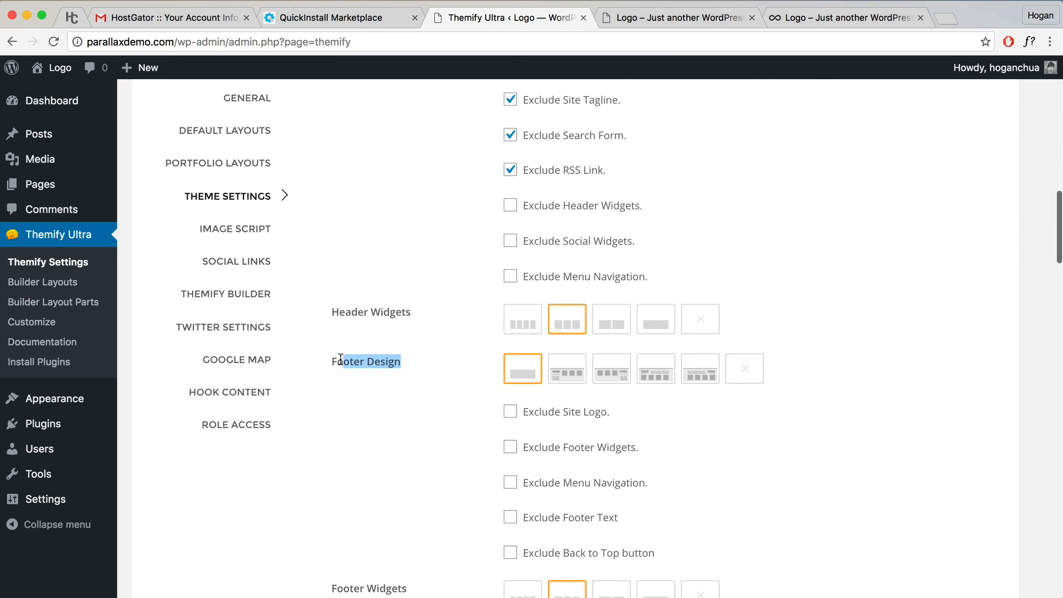
{"action": "left_click", "coordinate": [380, 360]}
{"action": "scroll", "coordinate": [423, 381], "scroll_direction": "down", "scroll_amount": 4}
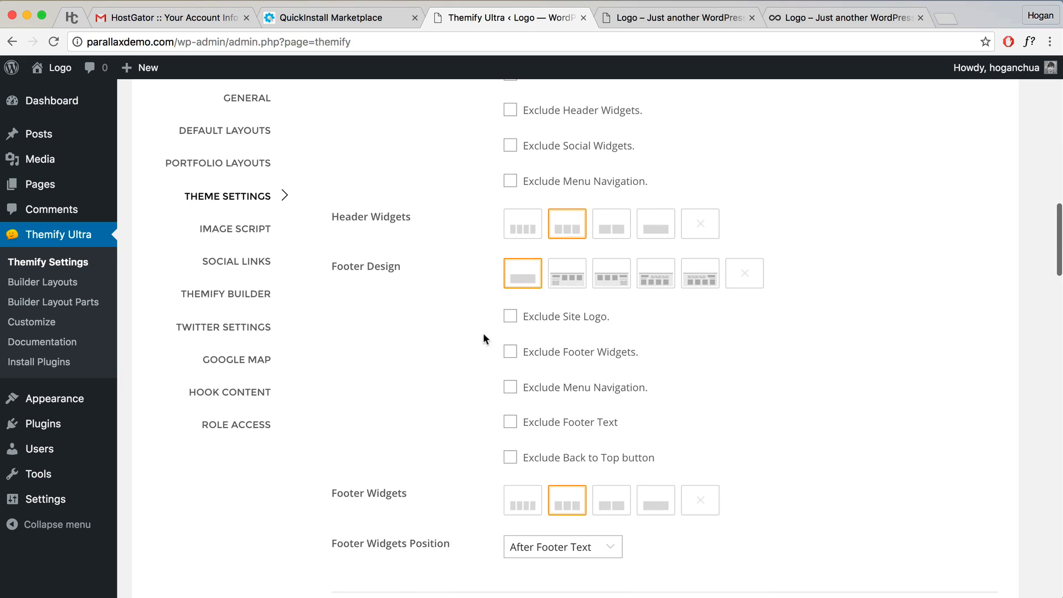
{"action": "left_click", "coordinate": [511, 316]}
Step: Compare the live footer's Powered by credit and locate the Footer Text 2 field
{"action": "left_click", "coordinate": [646, 22]}
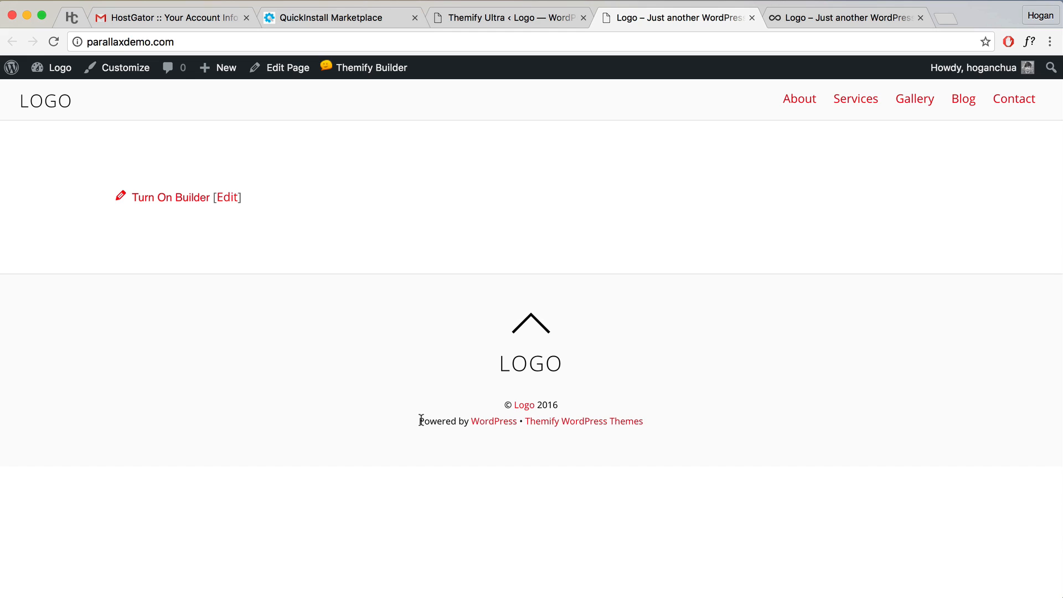
{"action": "left_click_drag", "start_coordinate": [420, 421], "coordinate": [650, 423]}
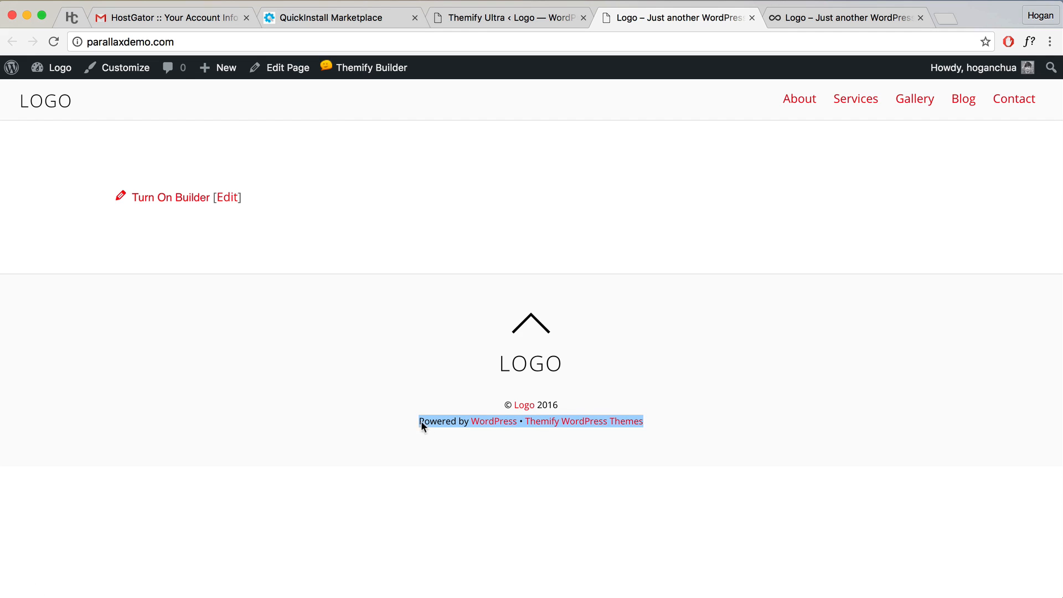
{"action": "left_click", "coordinate": [471, 20]}
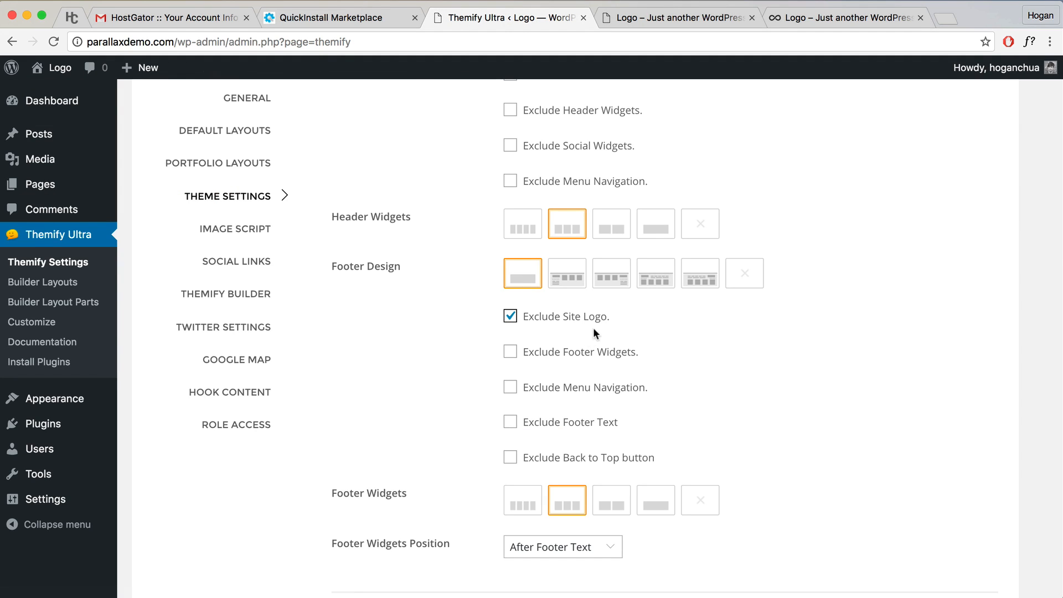
{"action": "scroll", "coordinate": [662, 349], "scroll_direction": "down", "scroll_amount": 8}
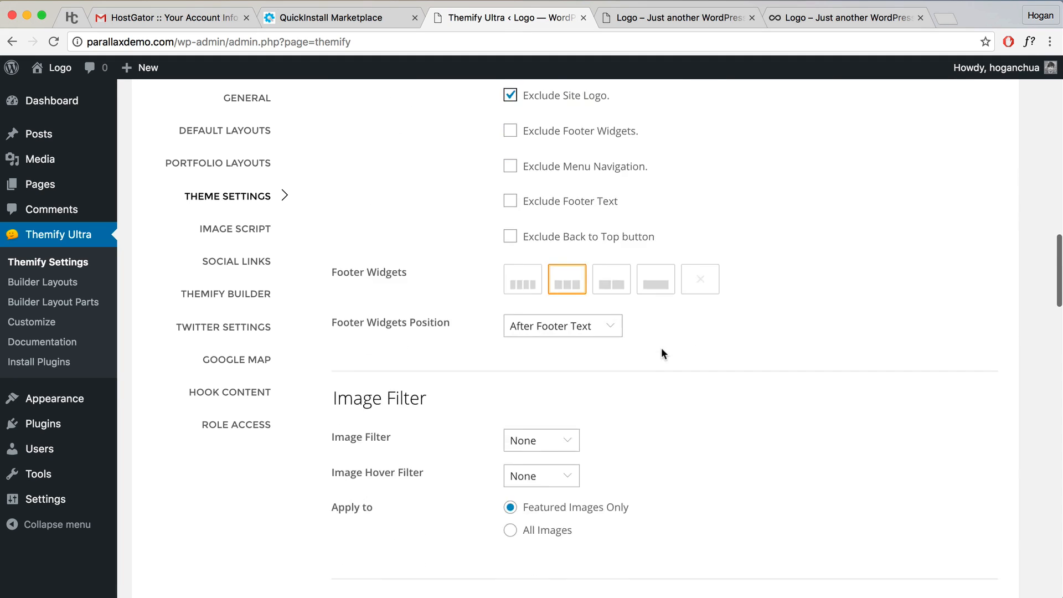
{"action": "scroll", "coordinate": [662, 350], "scroll_direction": "down", "scroll_amount": 20}
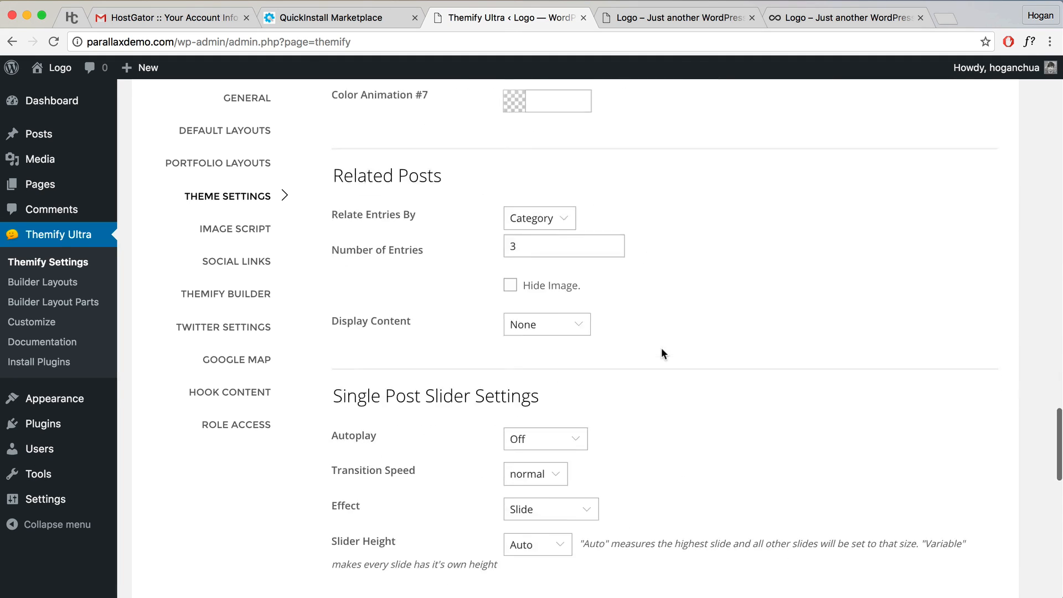
{"action": "scroll", "coordinate": [662, 348], "scroll_direction": "down", "scroll_amount": 8}
{"action": "left_click_drag", "start_coordinate": [440, 242], "coordinate": [341, 241]}
{"action": "left_click_drag", "start_coordinate": [442, 404], "coordinate": [327, 404]}
{"action": "left_click", "coordinate": [472, 463]}
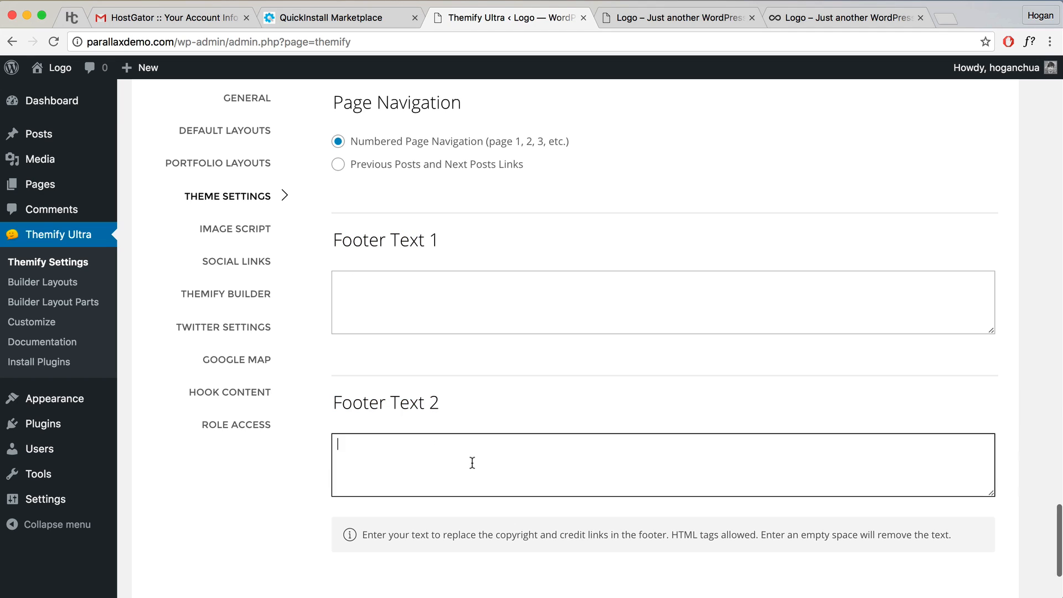
Step: Put a space in Footer Text 2 to drop the Powered by credit, and save
{"action": "left_click", "coordinate": [621, 18]}
{"action": "left_click_drag", "start_coordinate": [499, 403], "coordinate": [558, 405]}
{"action": "left_click_drag", "start_coordinate": [664, 422], "coordinate": [392, 419]}
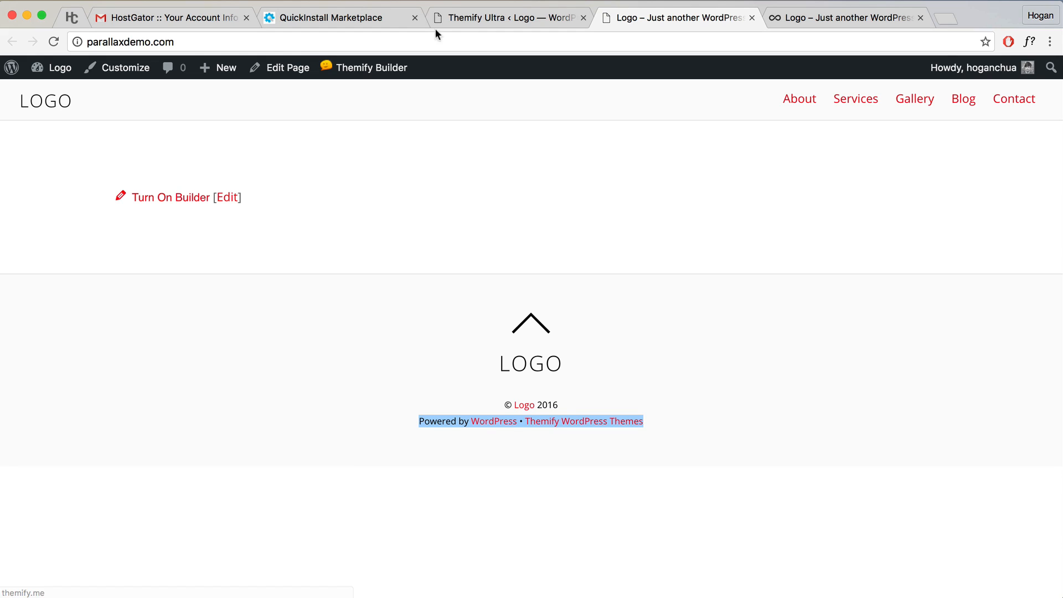
{"action": "left_click", "coordinate": [457, 19]}
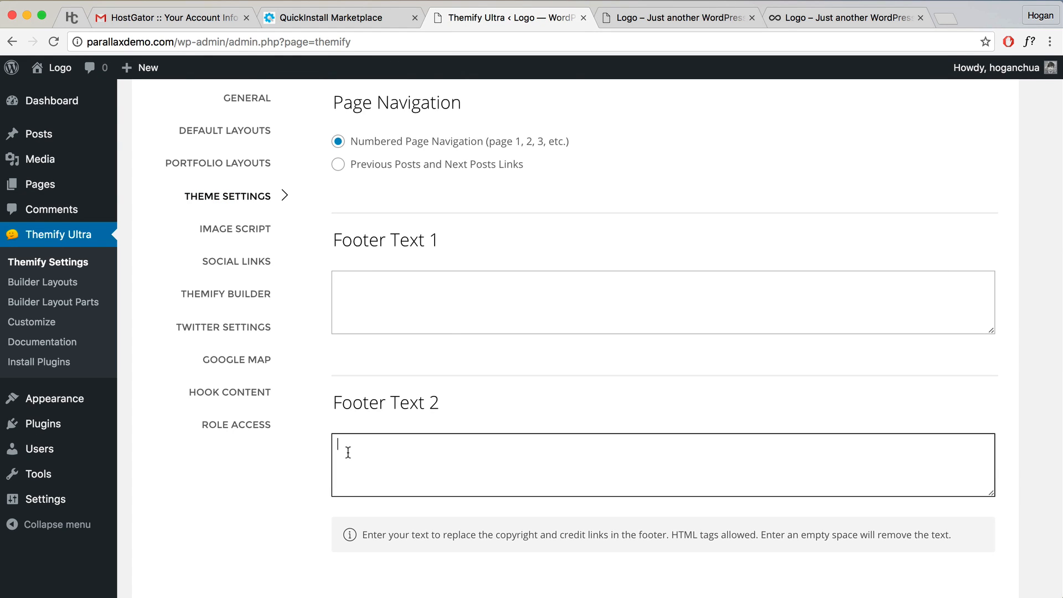
{"action": "left_click", "coordinate": [441, 458]}
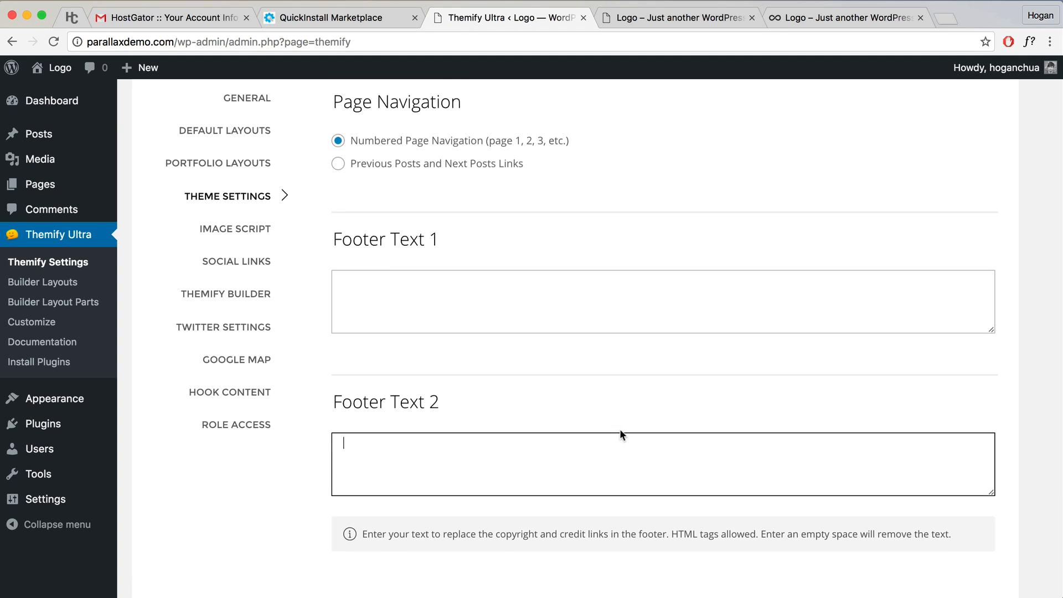
{"action": "scroll", "coordinate": [620, 434], "scroll_direction": "down", "scroll_amount": 3}
{"action": "left_click", "coordinate": [967, 558]}
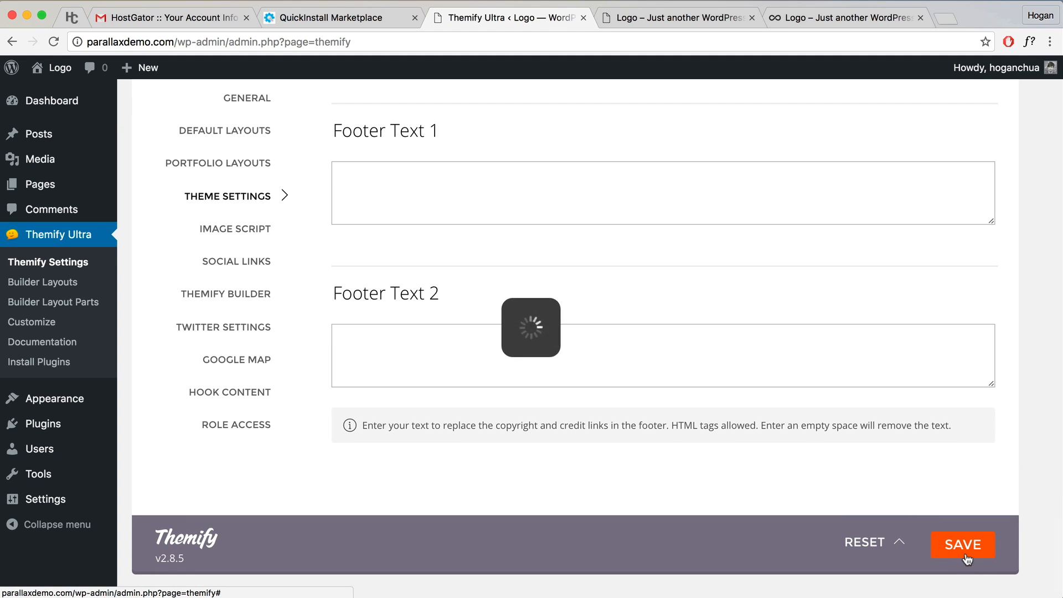
Step: Reload the front page to verify the trimmed footer
{"action": "left_click", "coordinate": [640, 17]}
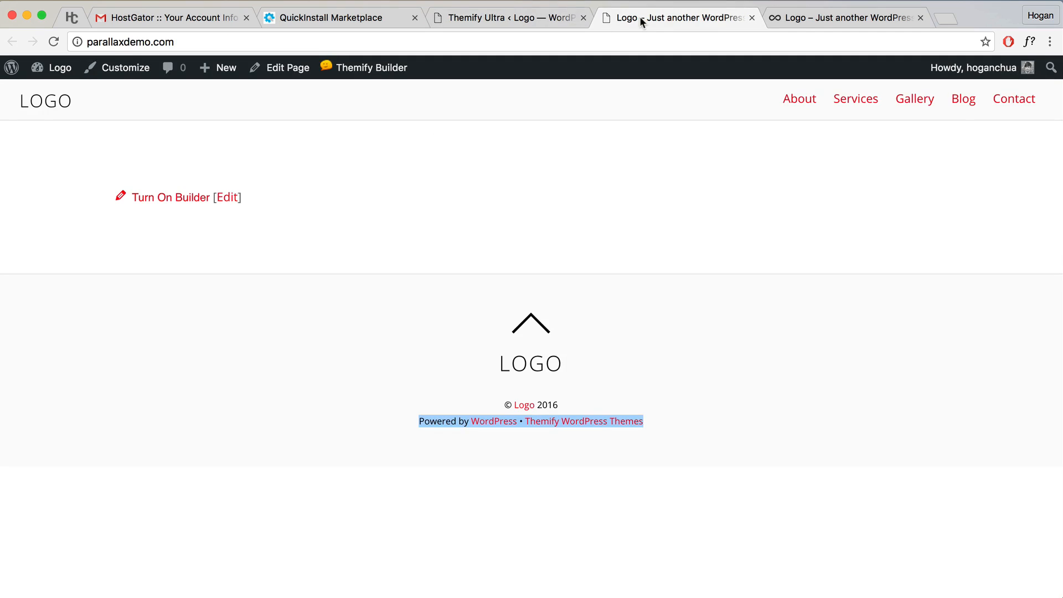
{"action": "left_click", "coordinate": [53, 42]}
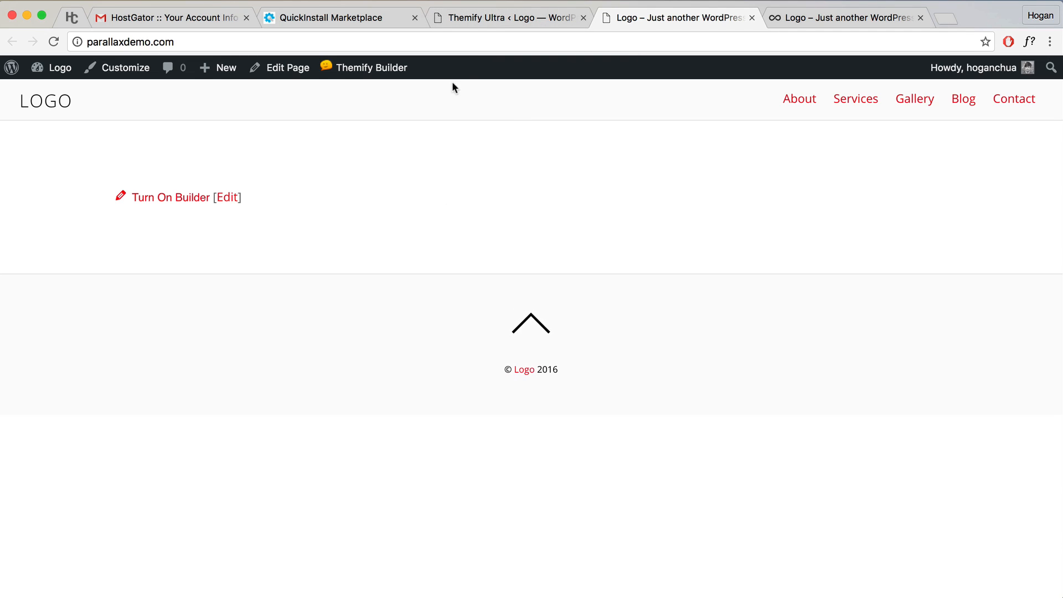
{"action": "left_click", "coordinate": [476, 15]}
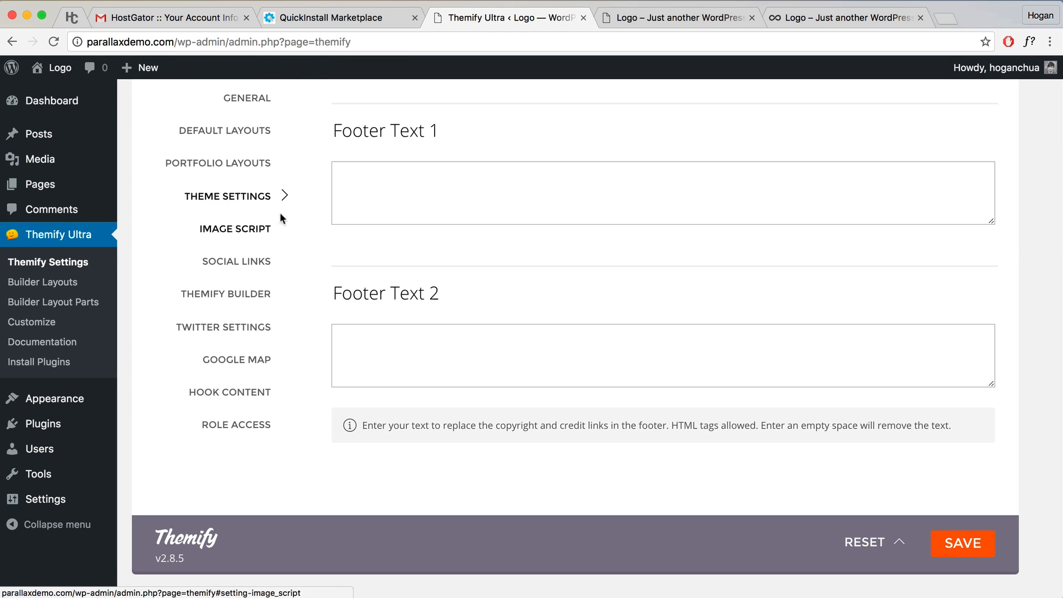
Step: Copy the Facebook page address and paste it into the Facebook Link field
{"action": "left_click", "coordinate": [252, 264]}
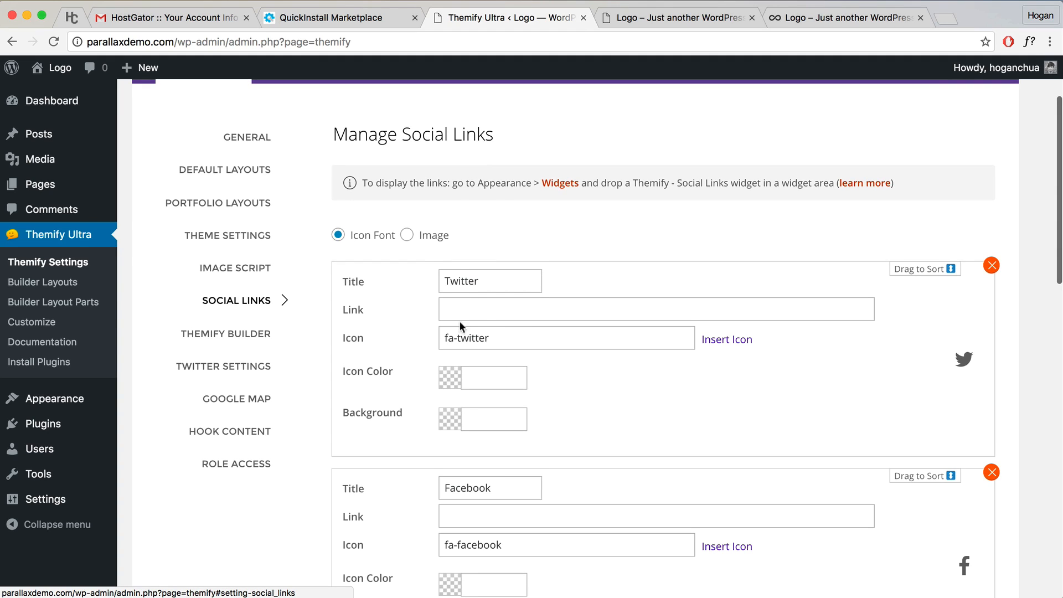
{"action": "left_click", "coordinate": [481, 310]}
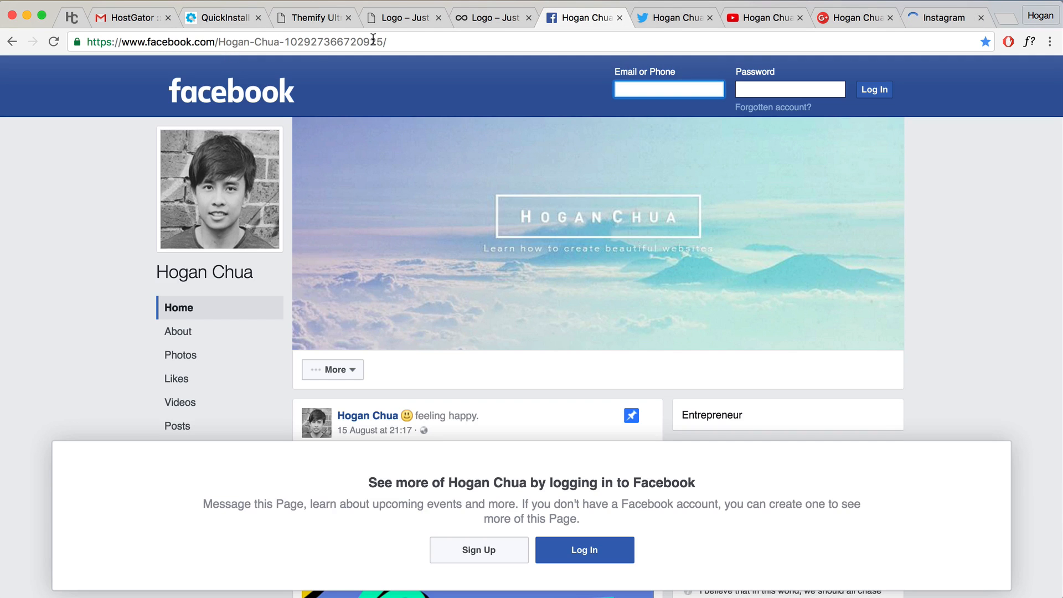
{"action": "left_click_drag", "start_coordinate": [388, 42], "coordinate": [81, 38]}
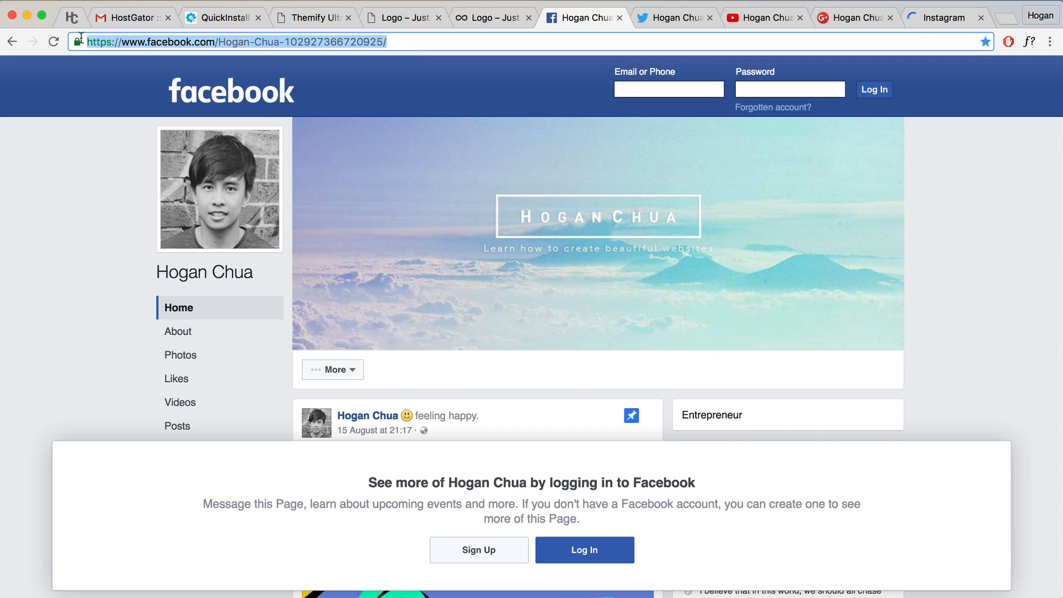
{"action": "right_click", "coordinate": [127, 42]}
{"action": "left_click", "coordinate": [157, 59]}
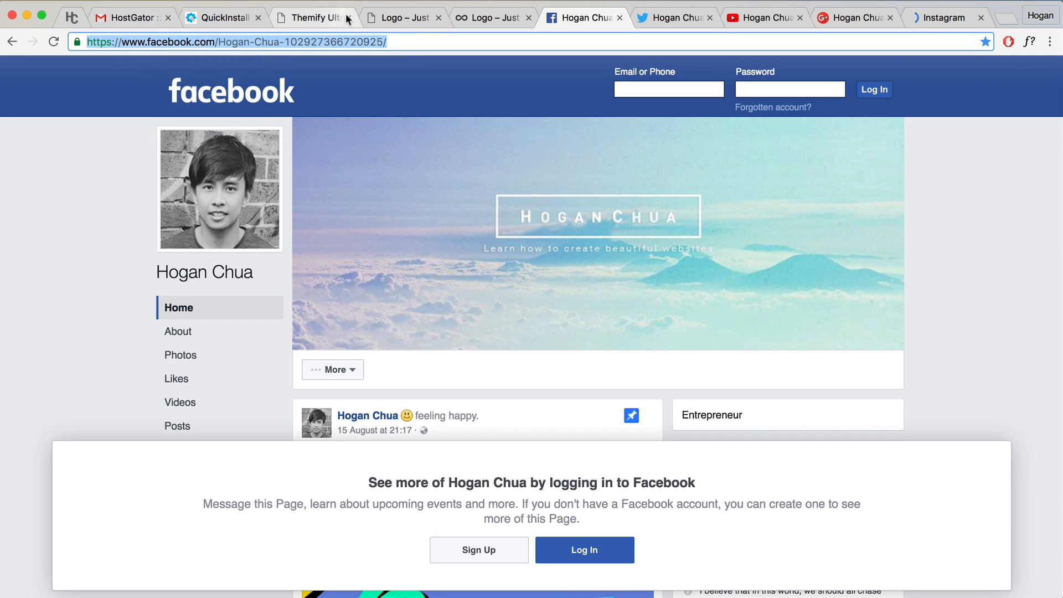
{"action": "left_click", "coordinate": [313, 20]}
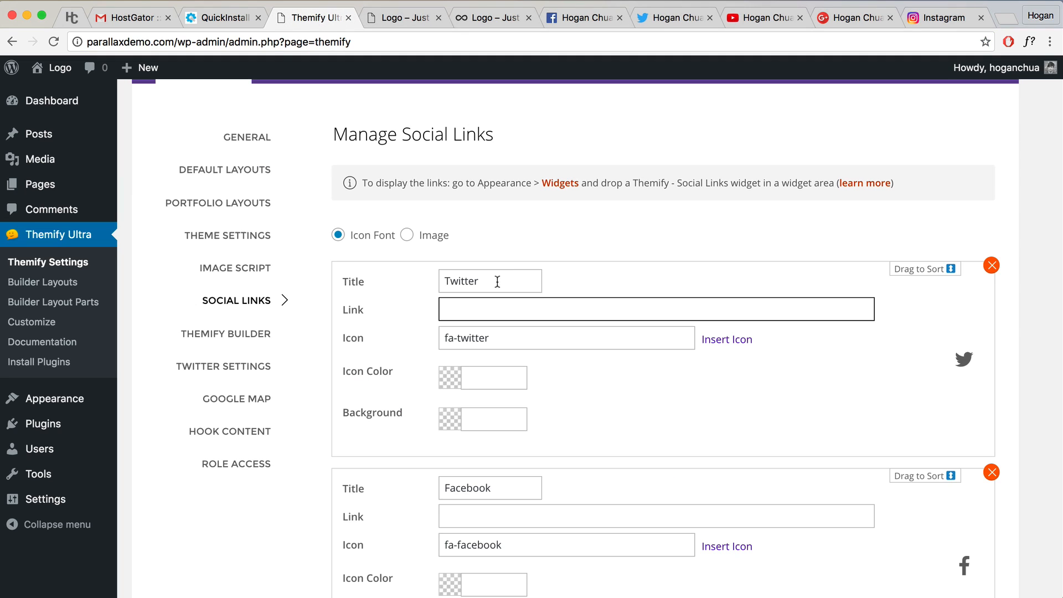
{"action": "left_click", "coordinate": [512, 516]}
{"action": "key", "text": "ctrl+v"}
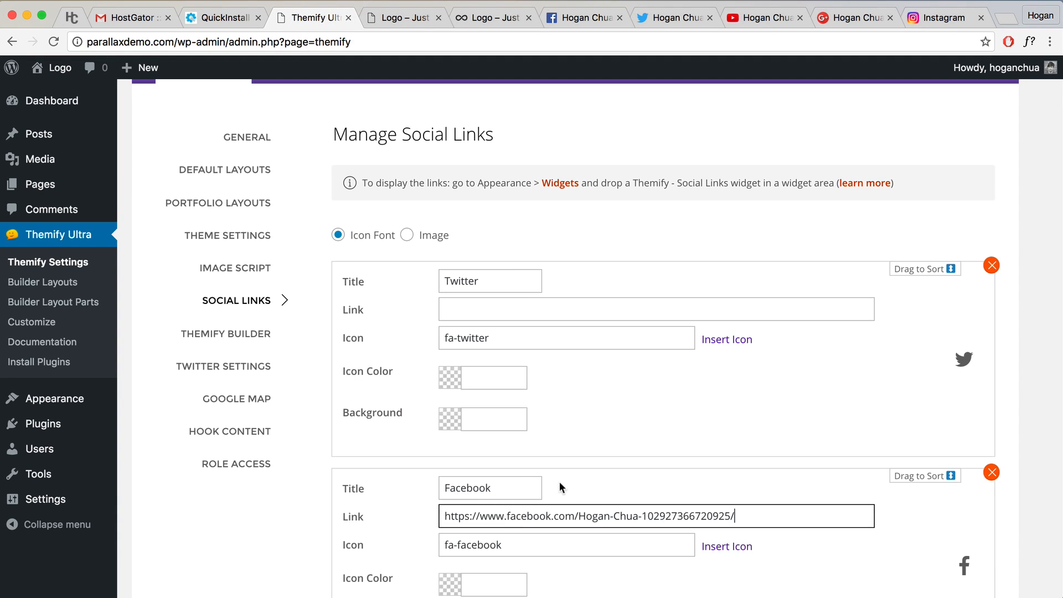
Step: Paste the Twitter profile address into the Twitter Link field
{"action": "left_click", "coordinate": [540, 303]}
{"action": "left_click", "coordinate": [619, 18]}
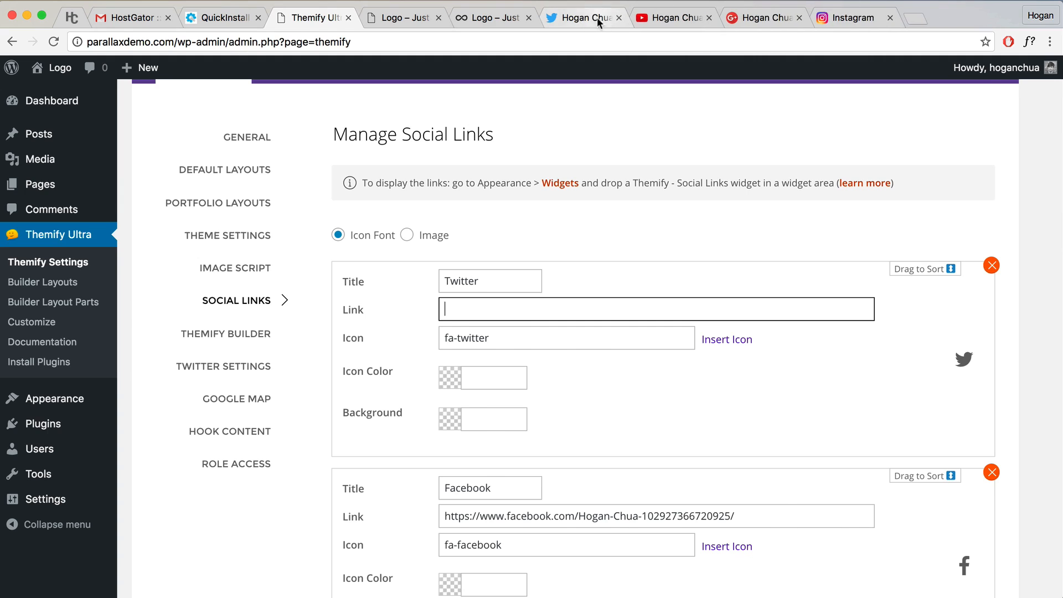
{"action": "left_click", "coordinate": [578, 19]}
{"action": "left_click", "coordinate": [255, 41]}
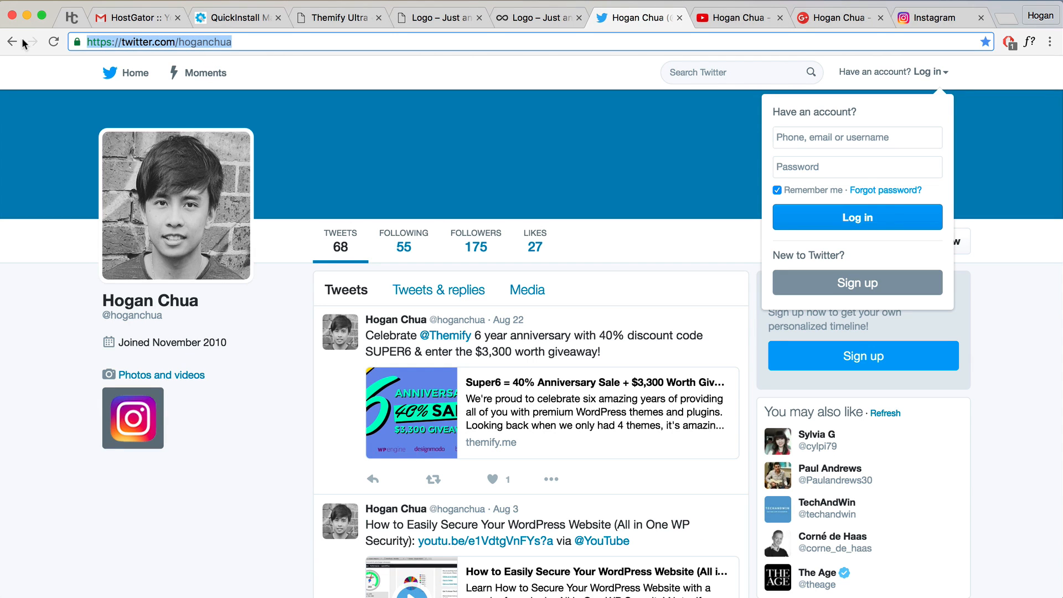
{"action": "left_click", "coordinate": [332, 18]}
{"action": "key", "text": "super+v"}
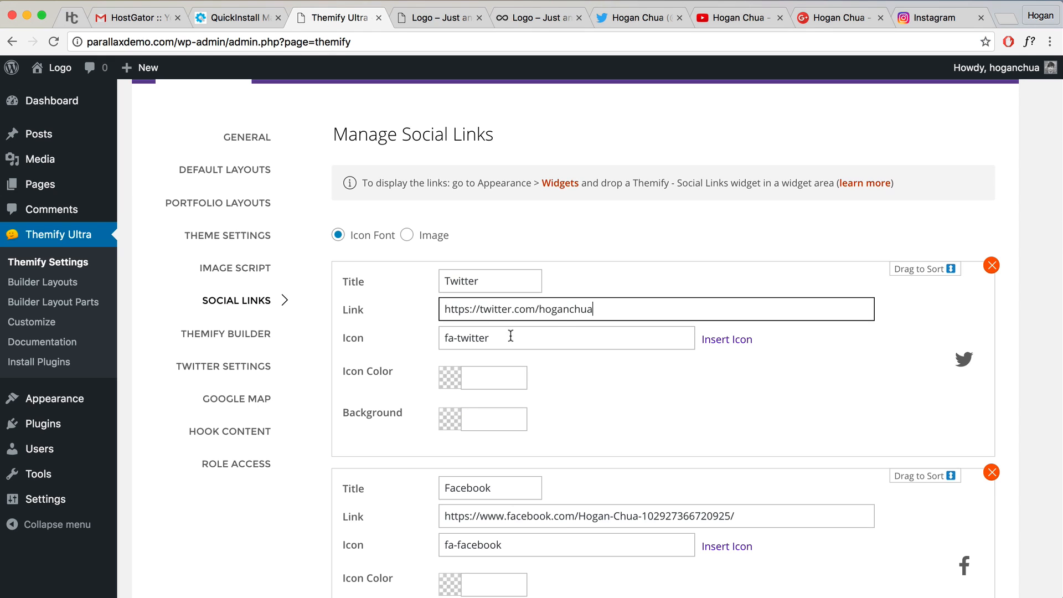
Step: Paste the Google+ page address into the Google+ Link field
{"action": "scroll", "coordinate": [570, 328], "scroll_direction": "down", "scroll_amount": 3}
{"action": "scroll", "coordinate": [570, 329], "scroll_direction": "down", "scroll_amount": 4}
{"action": "left_click", "coordinate": [547, 334]}
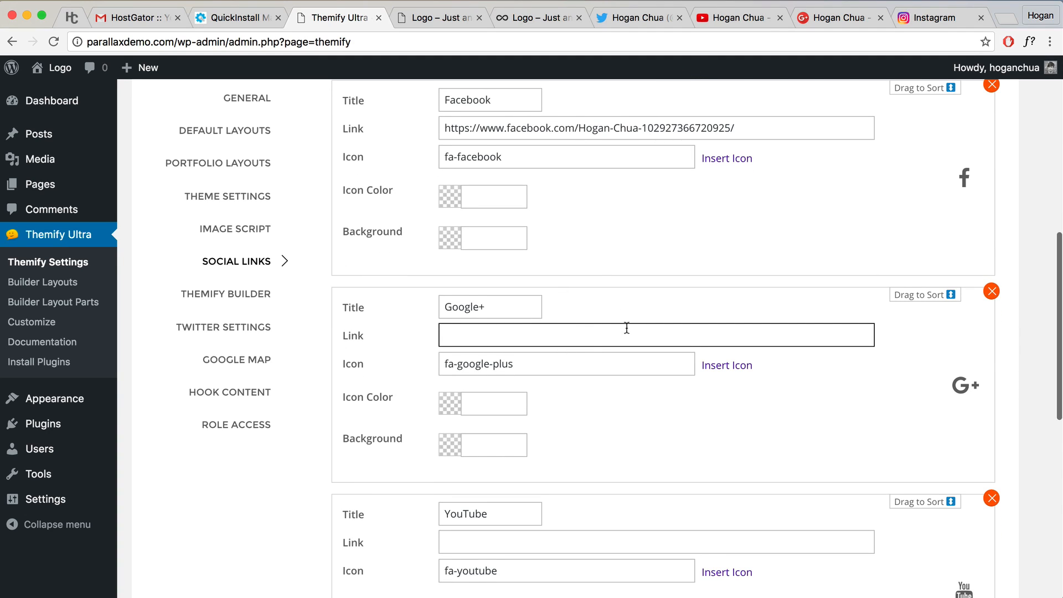
{"action": "left_click", "coordinate": [823, 19]}
{"action": "left_click", "coordinate": [492, 43]}
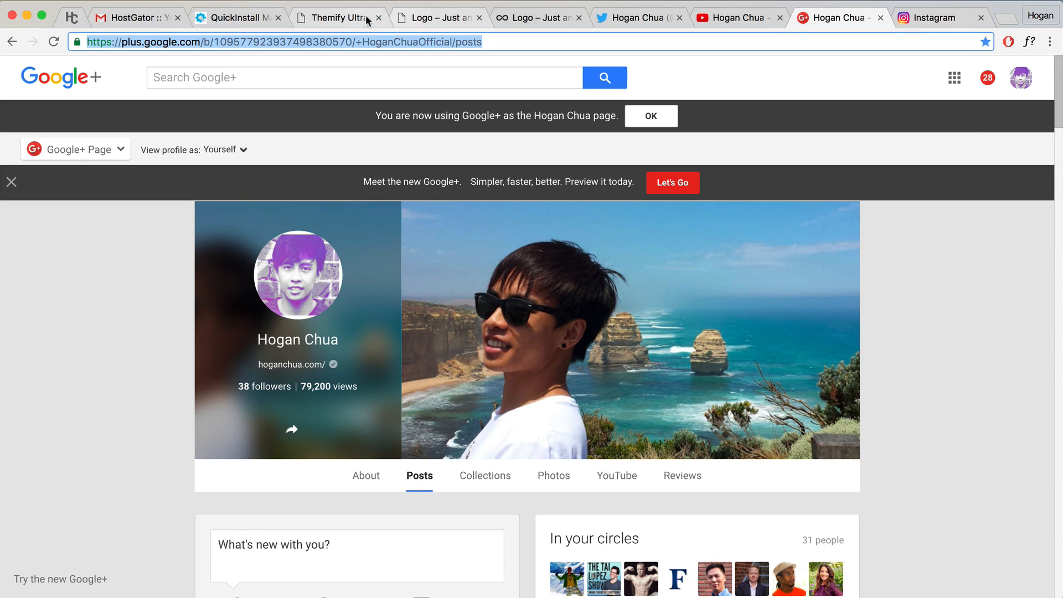
{"action": "left_click", "coordinate": [338, 18]}
{"action": "key", "text": "super+v"}
Step: Paste the YouTube channel address into the YouTube Link field
{"action": "scroll", "coordinate": [574, 360], "scroll_direction": "down", "scroll_amount": 5}
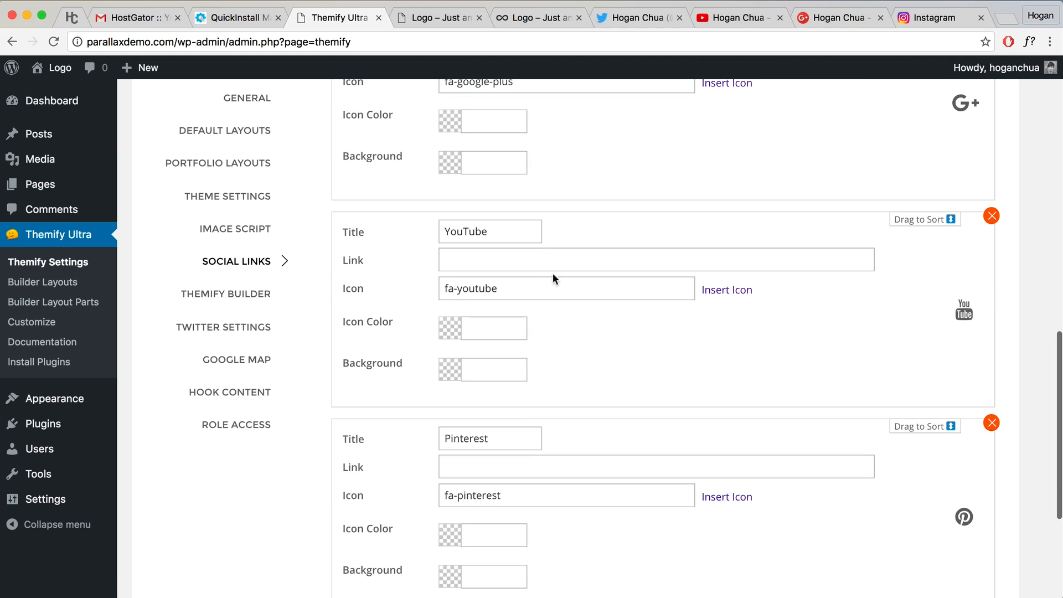
{"action": "left_click", "coordinate": [557, 265]}
{"action": "left_click", "coordinate": [680, 19]}
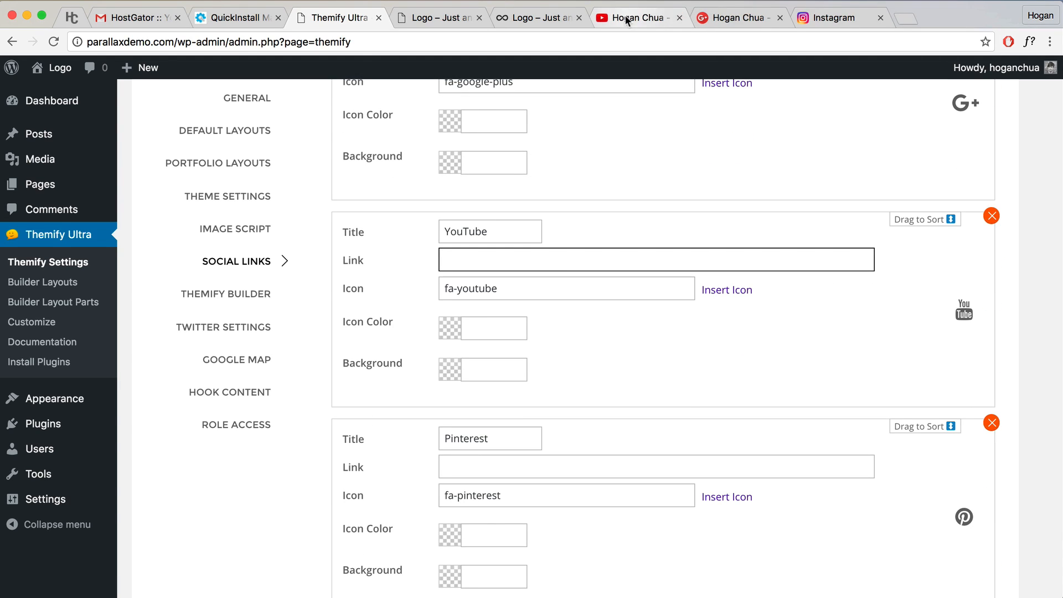
{"action": "left_click", "coordinate": [636, 18]}
{"action": "left_click", "coordinate": [410, 42]}
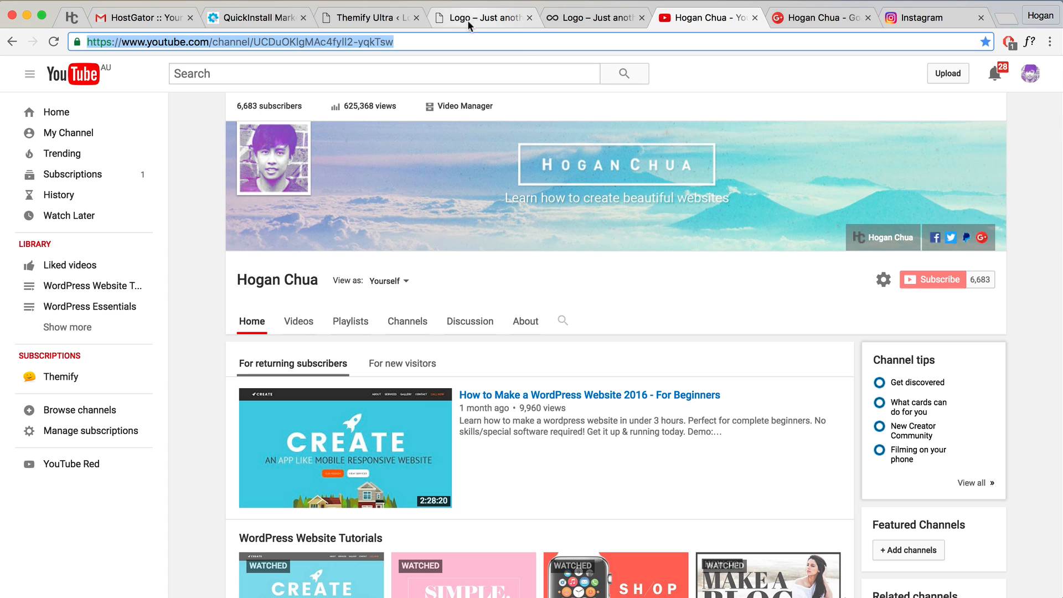
{"action": "left_click", "coordinate": [381, 19]}
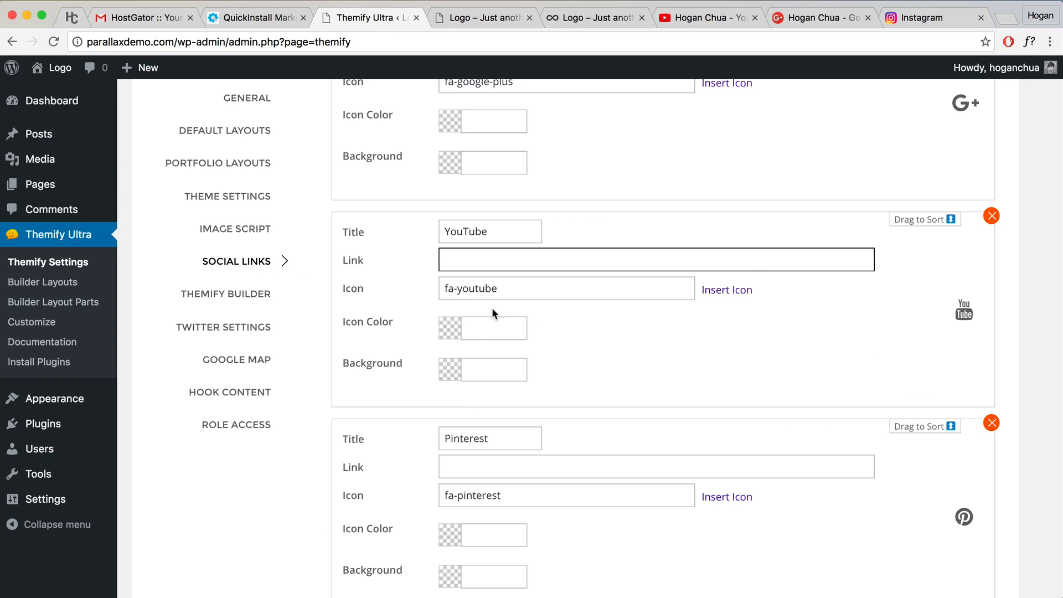
{"action": "key", "text": "super+v"}
{"action": "scroll", "coordinate": [579, 379], "scroll_direction": "down", "scroll_amount": 3}
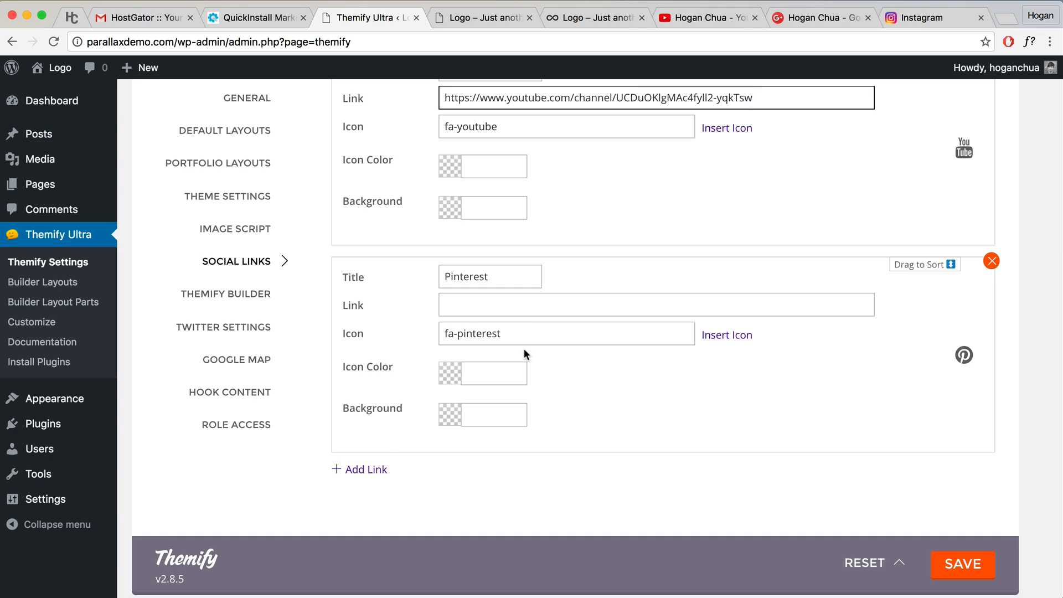
{"action": "scroll", "coordinate": [523, 348], "scroll_direction": "up", "scroll_amount": 10}
{"action": "scroll", "coordinate": [523, 348], "scroll_direction": "down", "scroll_amount": 11}
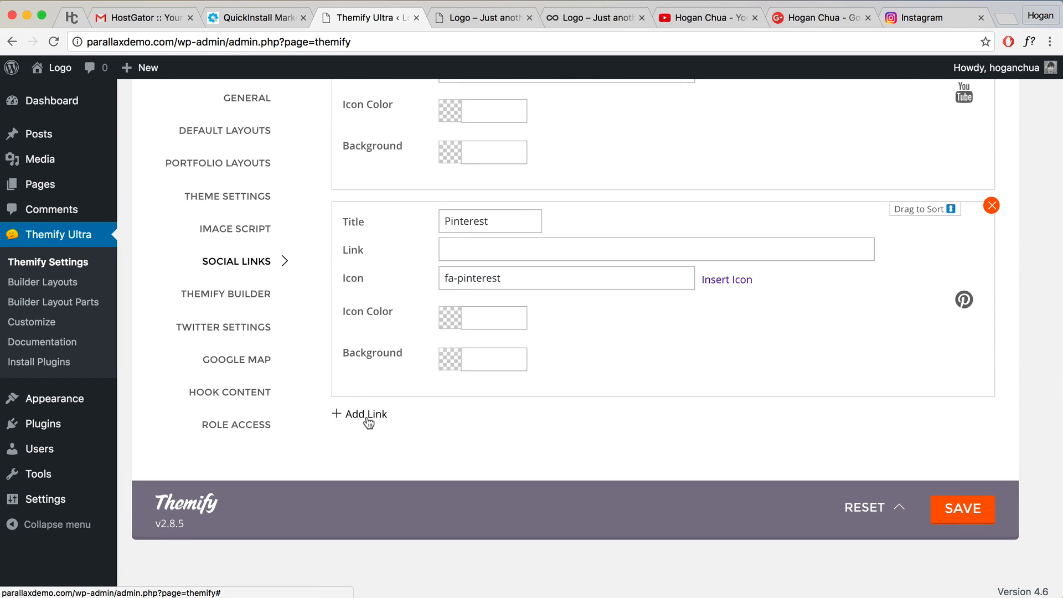
Step: Add a new social link titled Instagram with the Instagram page address
{"action": "left_click", "coordinate": [349, 415]}
{"action": "left_click", "coordinate": [449, 435]}
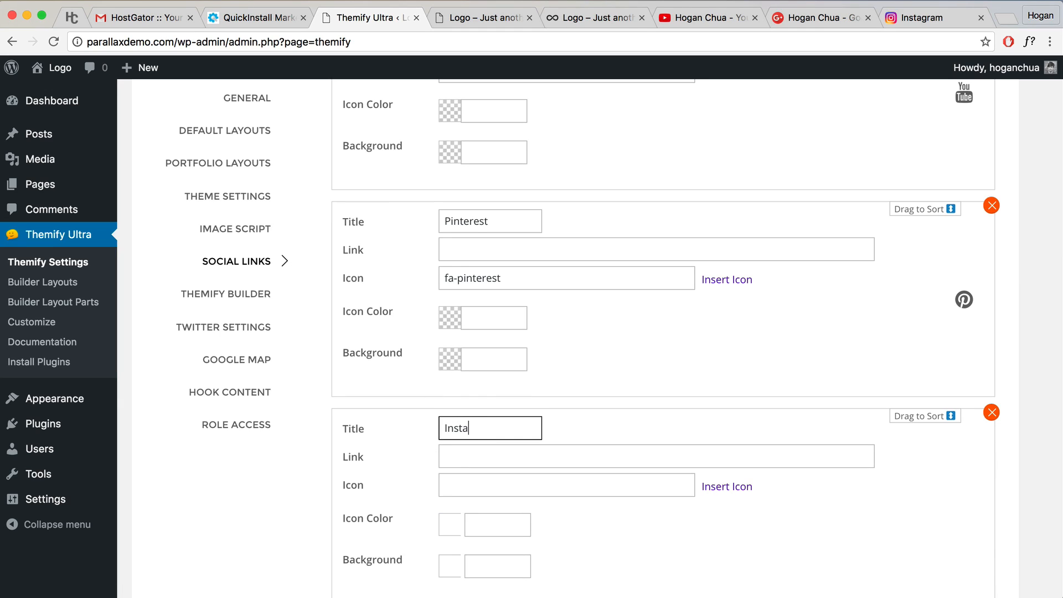
{"action": "left_click", "coordinate": [496, 460]}
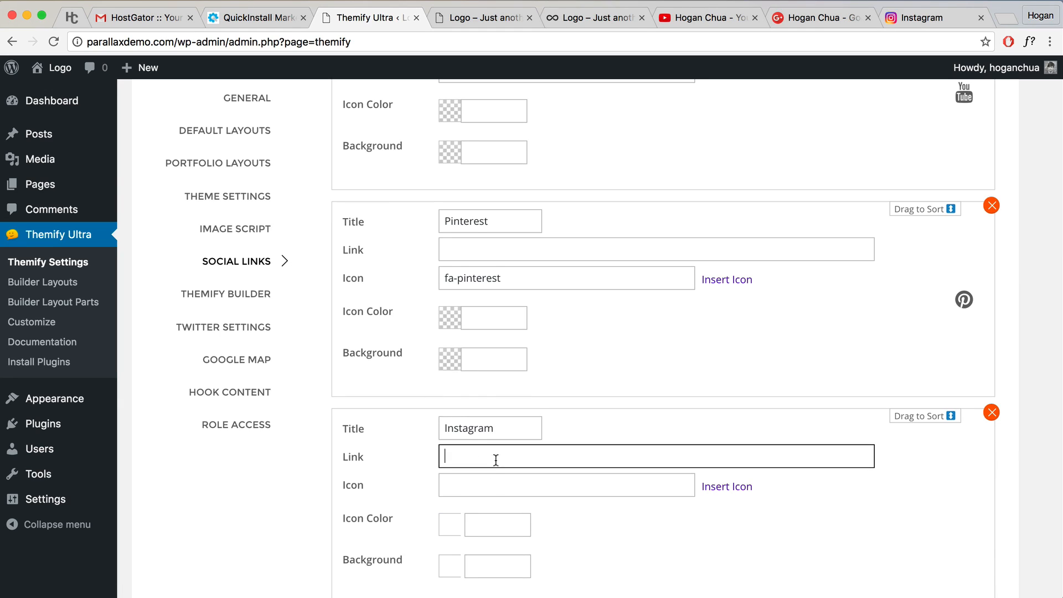
{"action": "left_click", "coordinate": [924, 12]}
{"action": "left_click", "coordinate": [262, 40]}
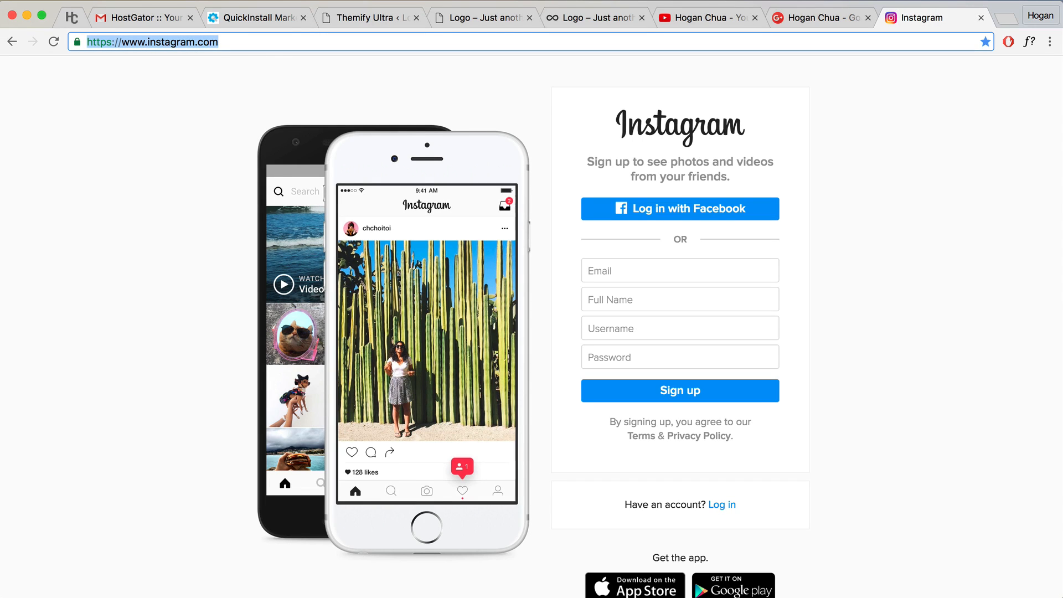
{"action": "left_click", "coordinate": [366, 17]}
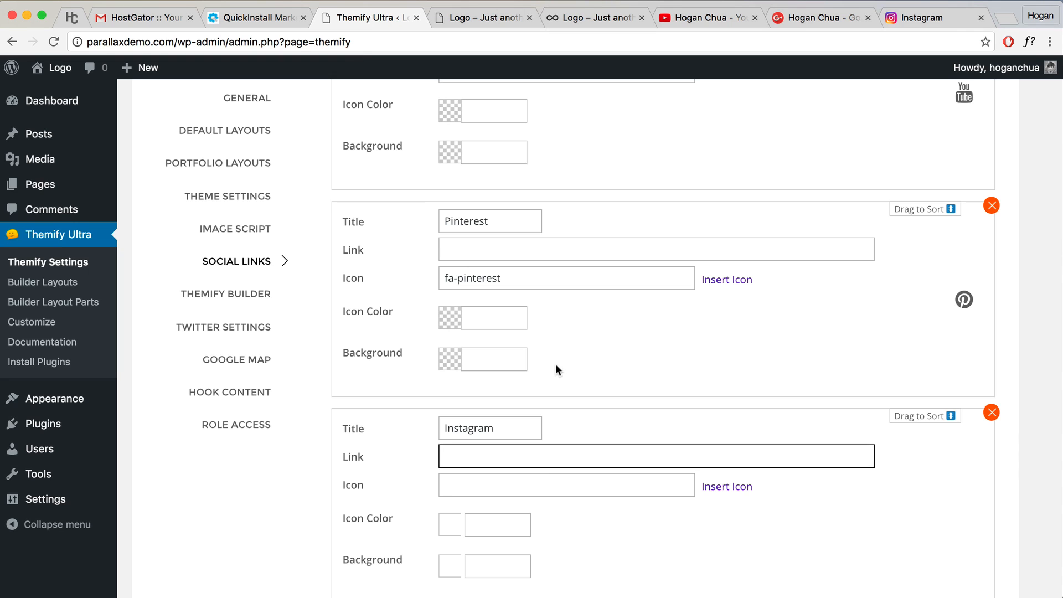
{"action": "key", "text": "ctrl+v"}
{"action": "scroll", "coordinate": [548, 477], "scroll_direction": "down", "scroll_amount": 2}
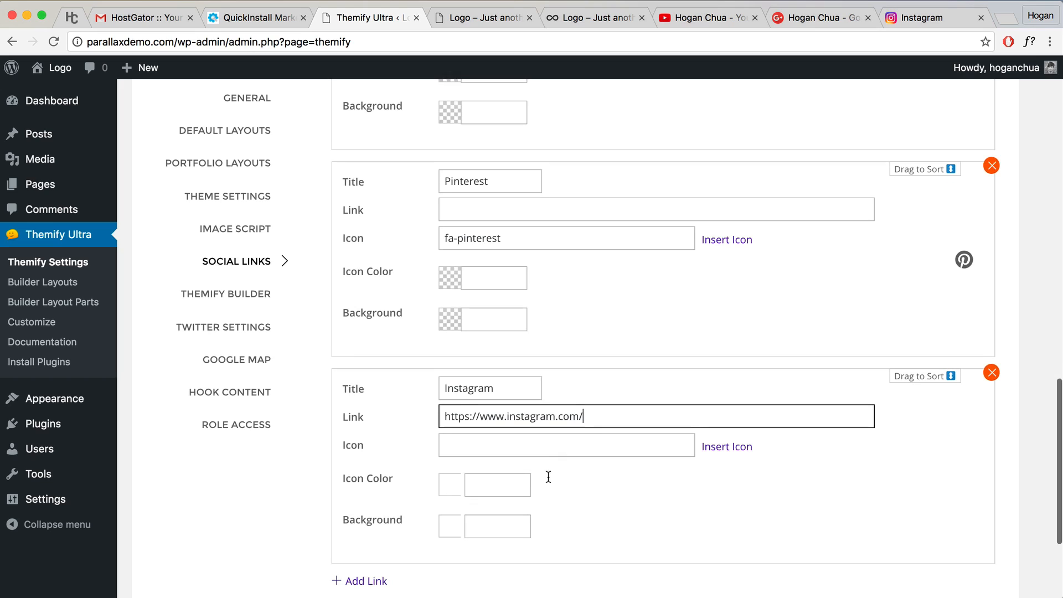
Step: Give the Instagram link the Brand > instagram icon
{"action": "left_click", "coordinate": [737, 453]}
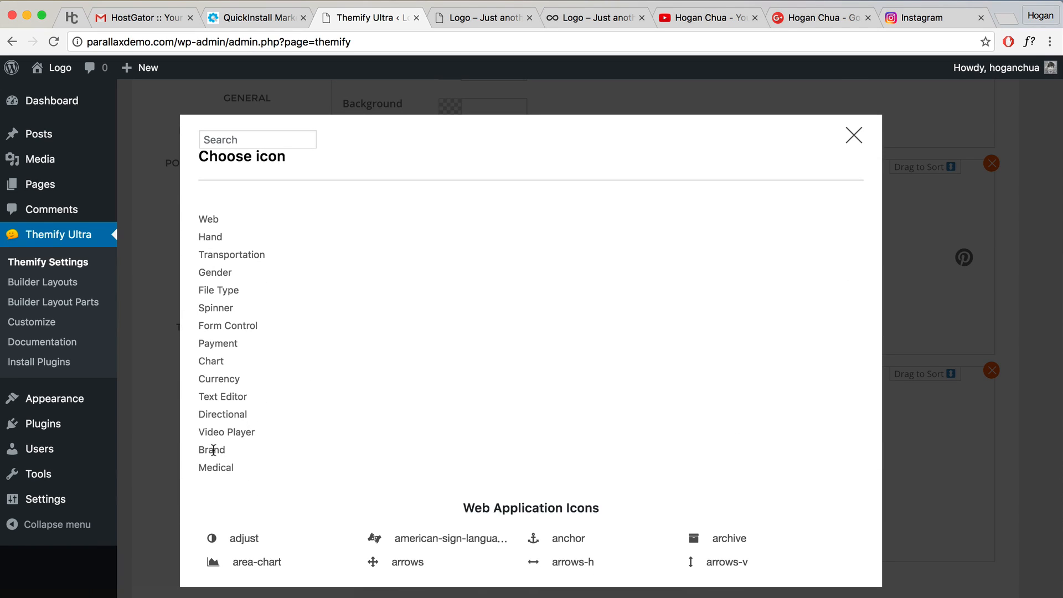
{"action": "left_click", "coordinate": [207, 451]}
{"action": "scroll", "coordinate": [427, 388], "scroll_direction": "down", "scroll_amount": 6}
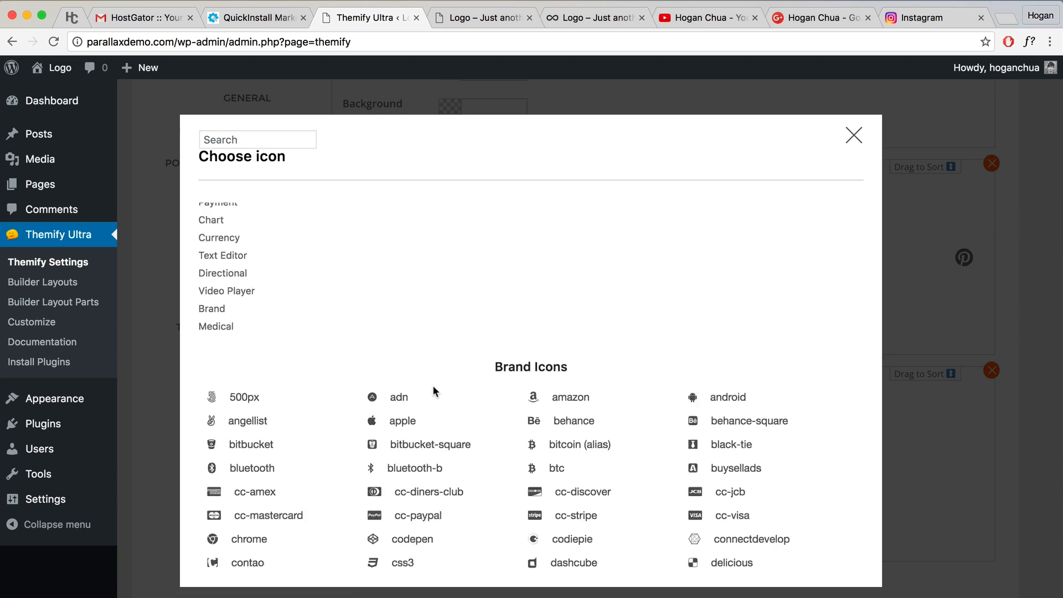
{"action": "scroll", "coordinate": [434, 393], "scroll_direction": "down", "scroll_amount": 3}
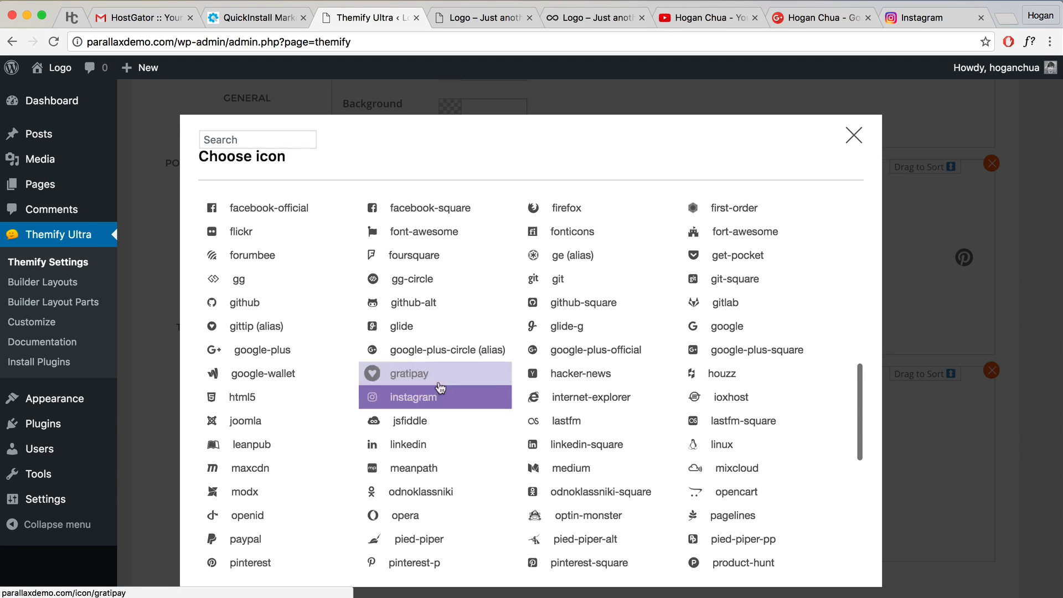
{"action": "left_click", "coordinate": [417, 403]}
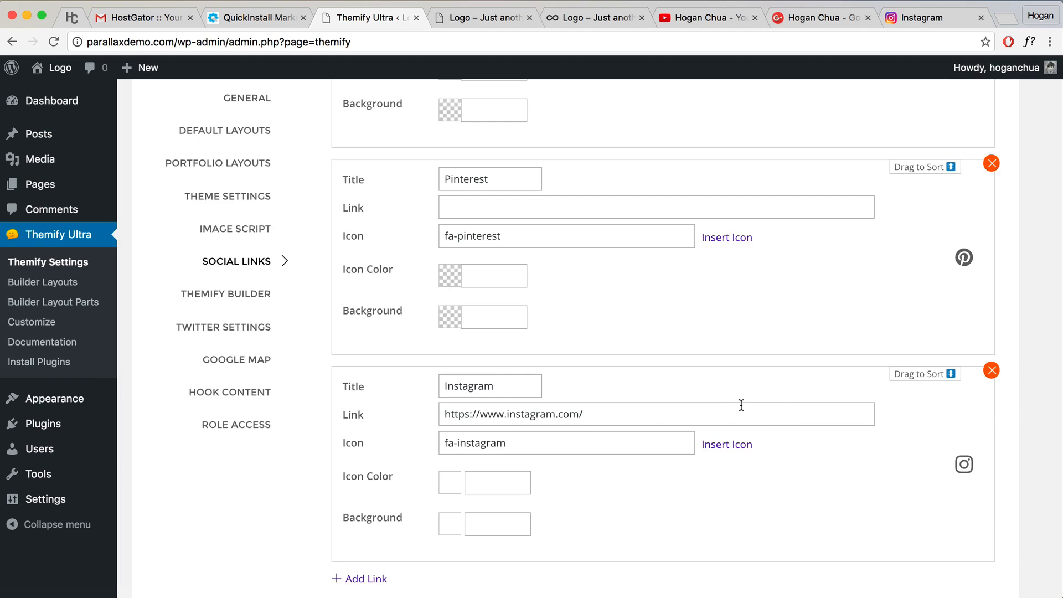
{"action": "scroll", "coordinate": [742, 404], "scroll_direction": "up", "scroll_amount": 3}
{"action": "scroll", "coordinate": [746, 400], "scroll_direction": "up", "scroll_amount": 12}
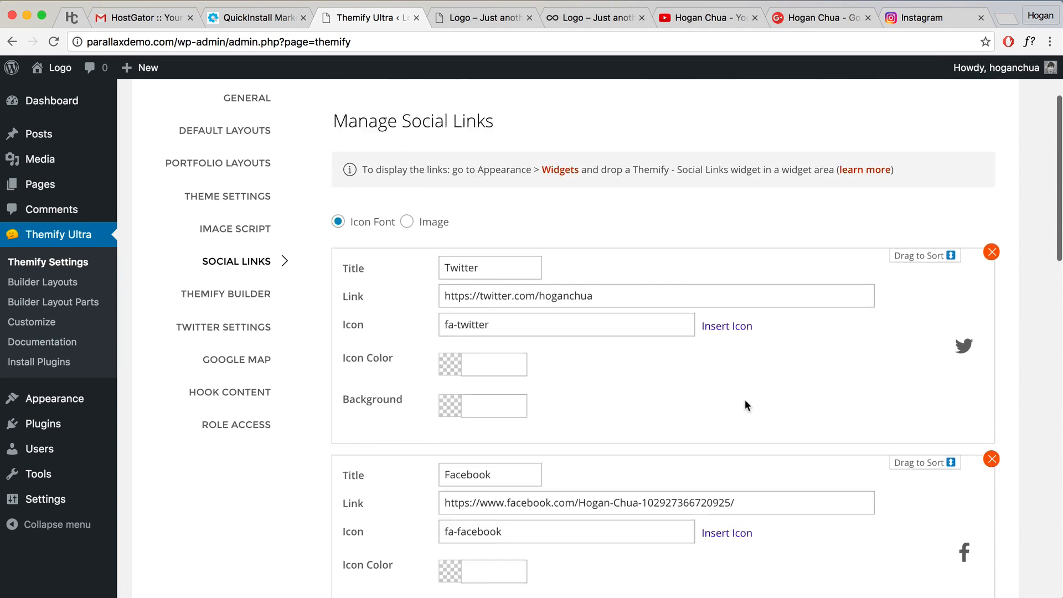
{"action": "scroll", "coordinate": [745, 400], "scroll_direction": "down", "scroll_amount": 2}
{"action": "scroll", "coordinate": [745, 400], "scroll_direction": "up", "scroll_amount": 2}
Step: Move Facebook above Twitter and save the social links
{"action": "left_click_drag", "start_coordinate": [920, 427], "coordinate": [897, 254]}
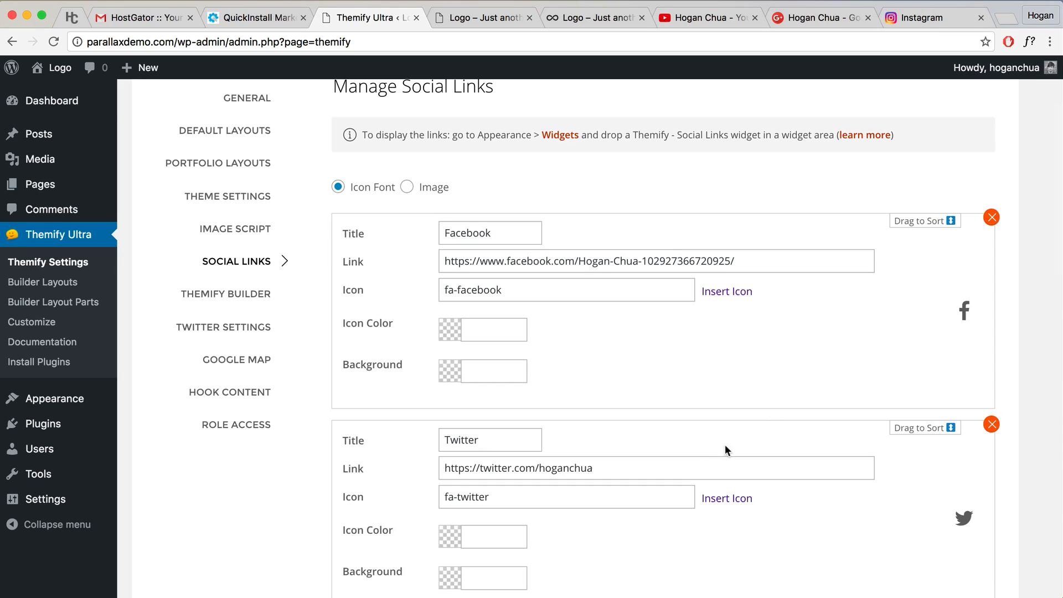
{"action": "scroll", "coordinate": [725, 445], "scroll_direction": "down", "scroll_amount": 3}
{"action": "scroll", "coordinate": [463, 287], "scroll_direction": "up", "scroll_amount": 2}
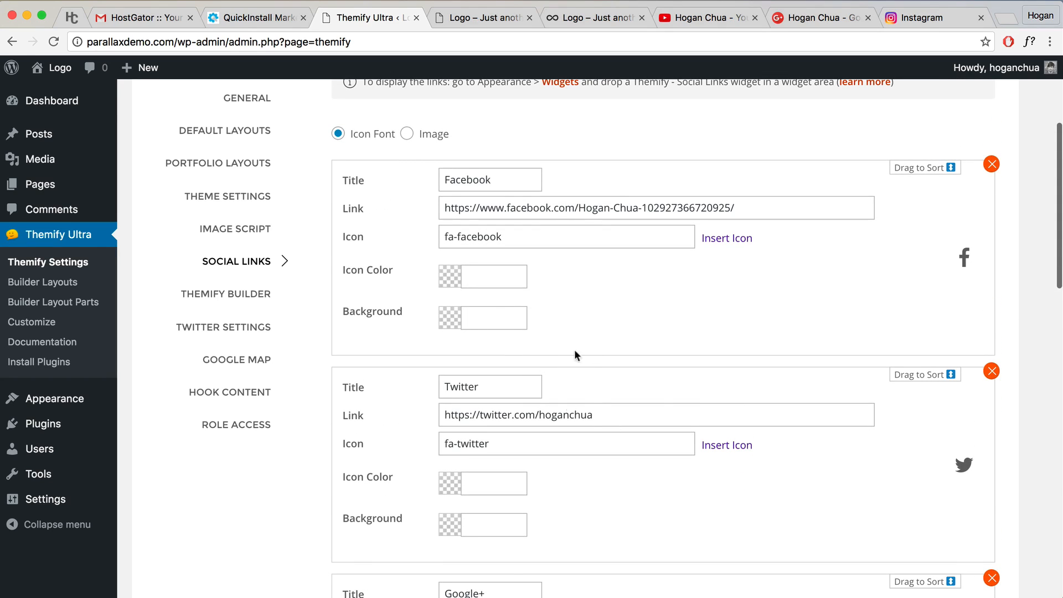
{"action": "scroll", "coordinate": [559, 400], "scroll_direction": "down", "scroll_amount": 18}
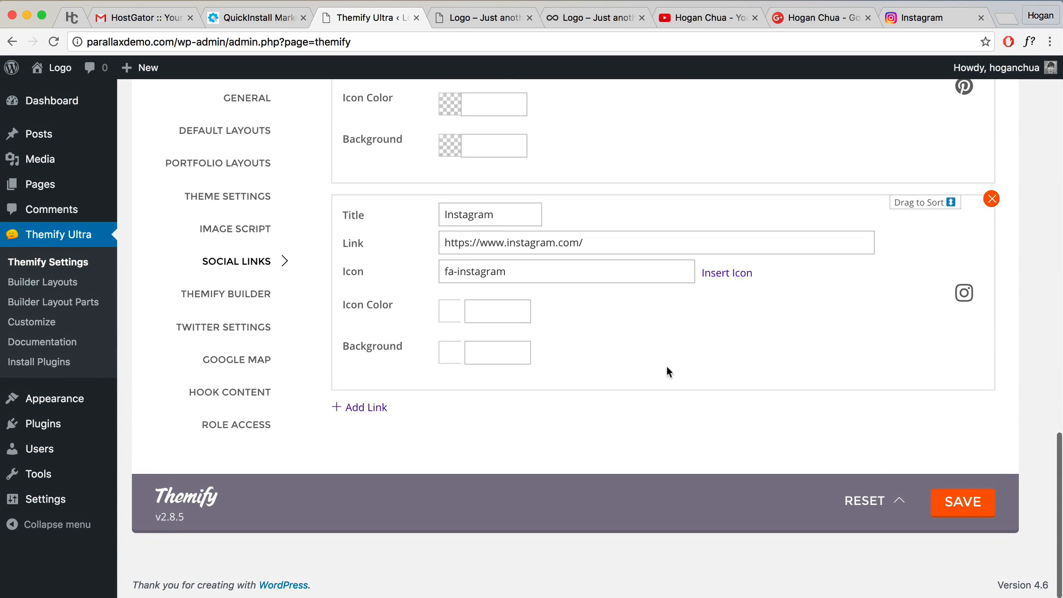
{"action": "scroll", "coordinate": [693, 382], "scroll_direction": "up", "scroll_amount": 2}
{"action": "scroll", "coordinate": [776, 438], "scroll_direction": "down", "scroll_amount": 2}
{"action": "left_click", "coordinate": [964, 504]}
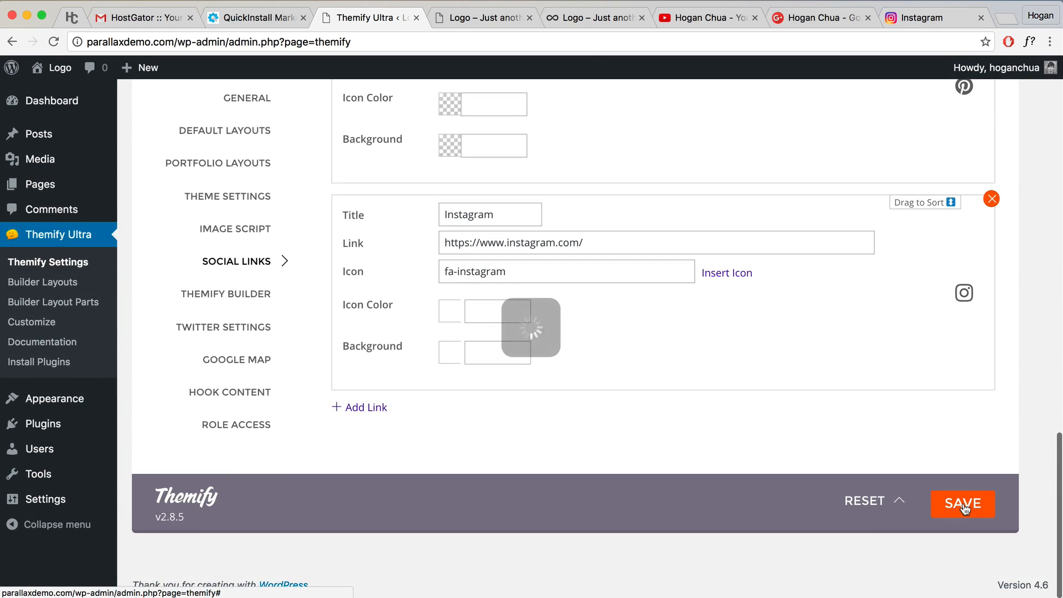
{"action": "scroll", "coordinate": [298, 247], "scroll_direction": "up", "scroll_amount": 2}
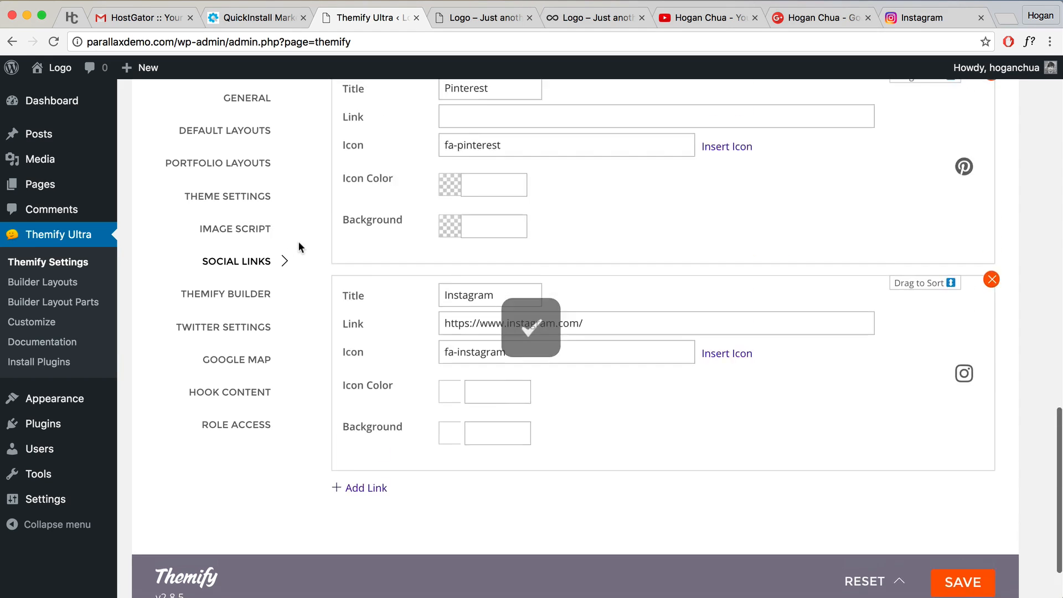
{"action": "scroll", "coordinate": [298, 246], "scroll_direction": "up", "scroll_amount": 5}
Step: Add Themify - Social Links to Footer Social Widget, saved with Open link in new window
{"action": "mouse_move", "coordinate": [67, 407]}
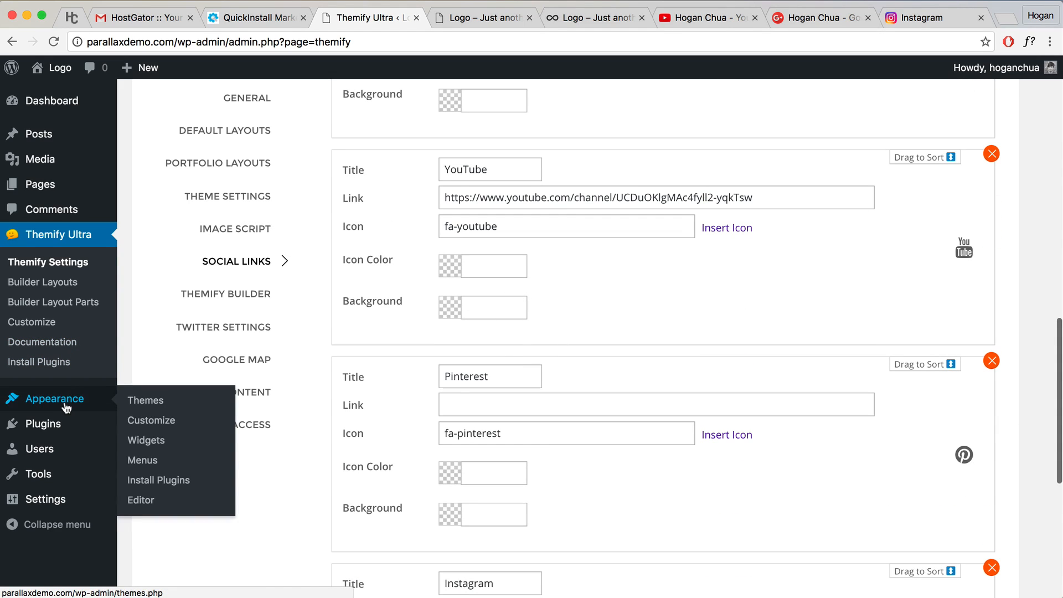
{"action": "left_click", "coordinate": [150, 444]}
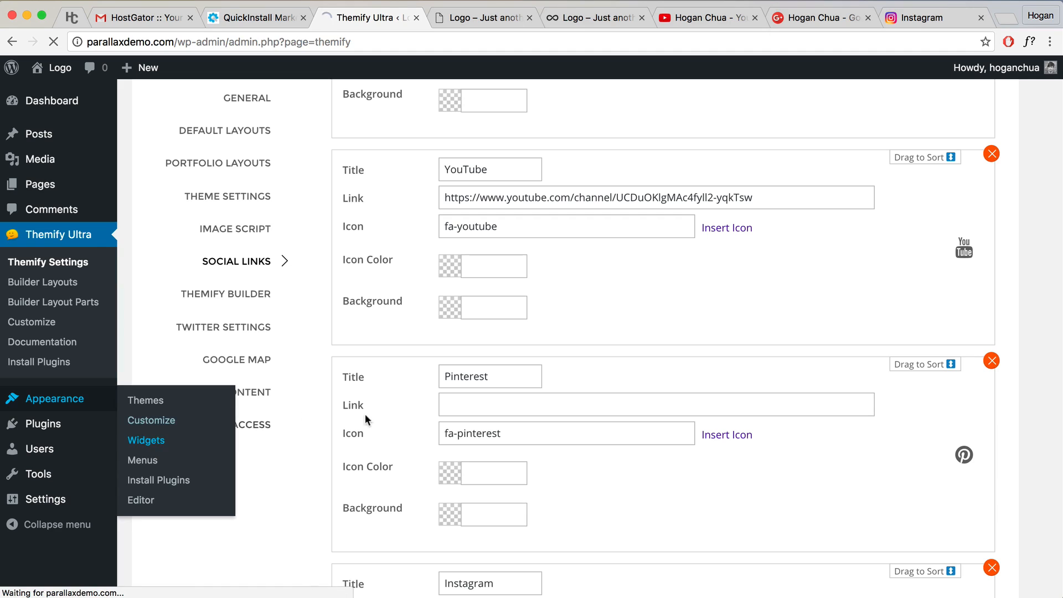
{"action": "scroll", "coordinate": [247, 358], "scroll_direction": "down", "scroll_amount": 7}
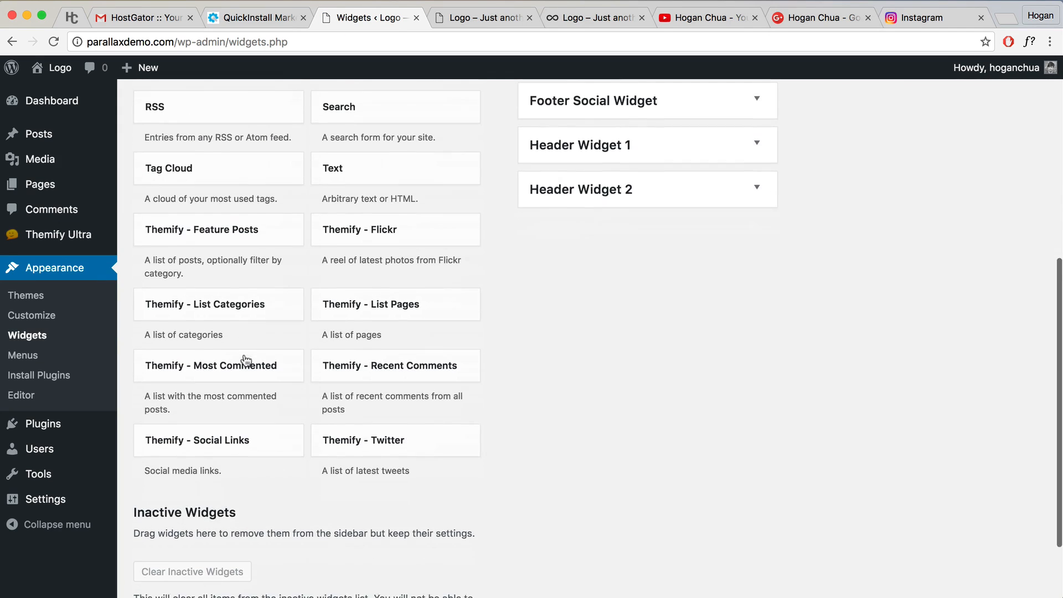
{"action": "scroll", "coordinate": [247, 362], "scroll_direction": "down", "scroll_amount": 1}
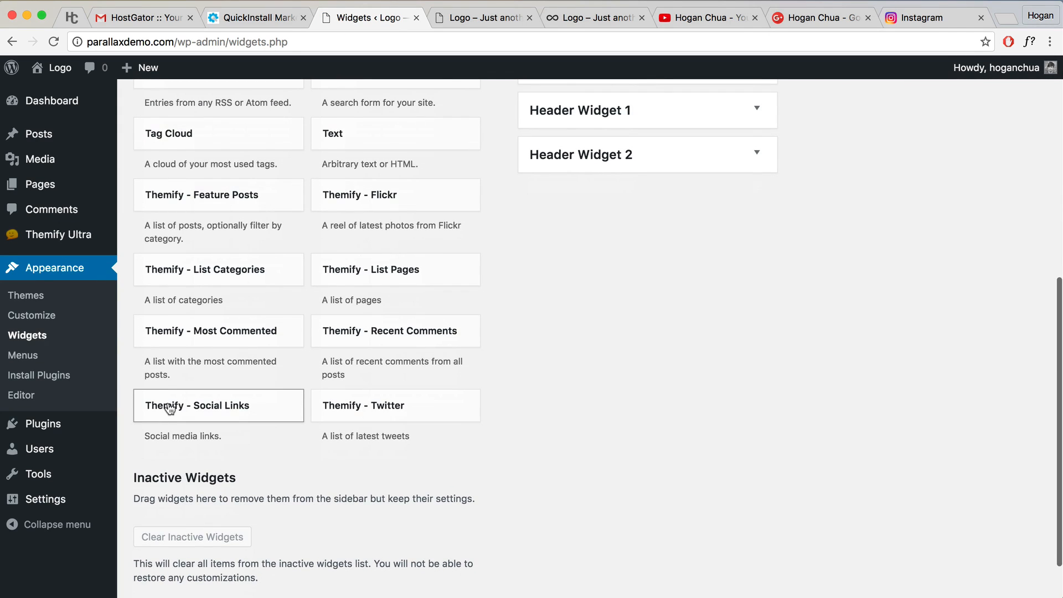
{"action": "left_click_drag", "start_coordinate": [170, 409], "coordinate": [565, 250]}
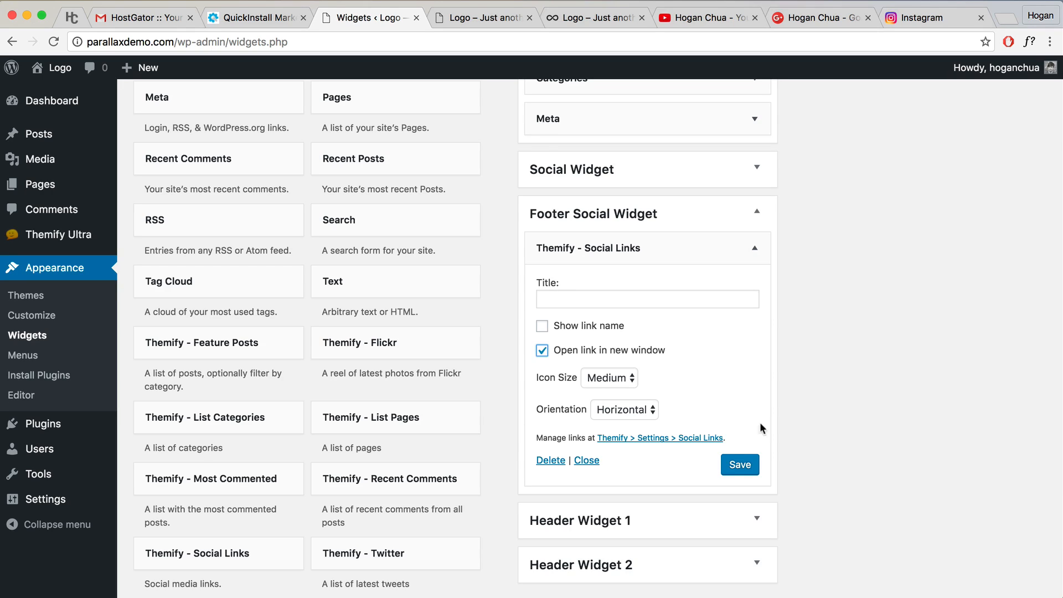
{"action": "left_click", "coordinate": [741, 472]}
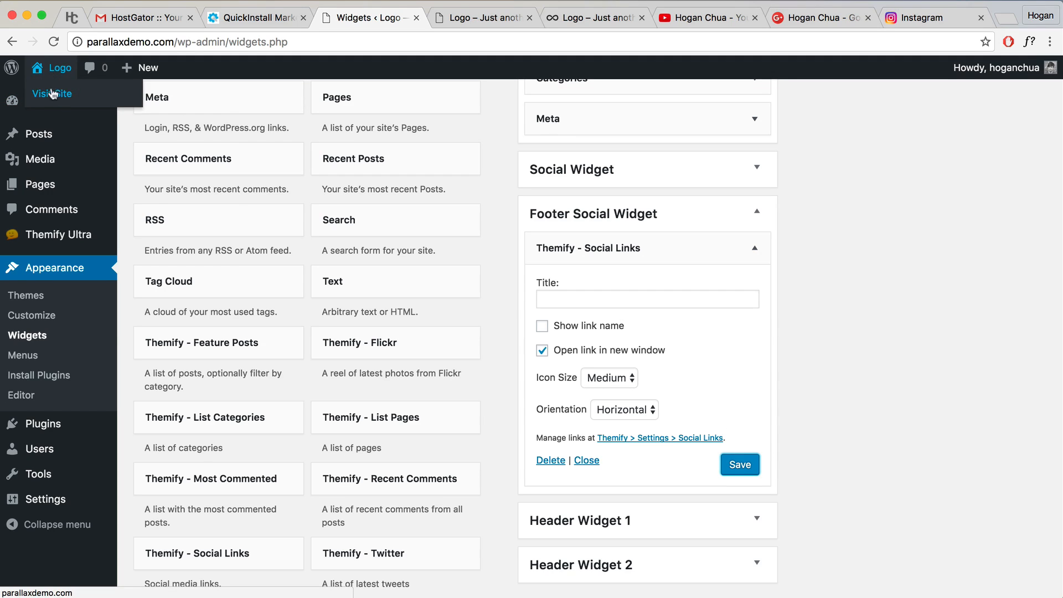
{"action": "right_click", "coordinate": [51, 91]}
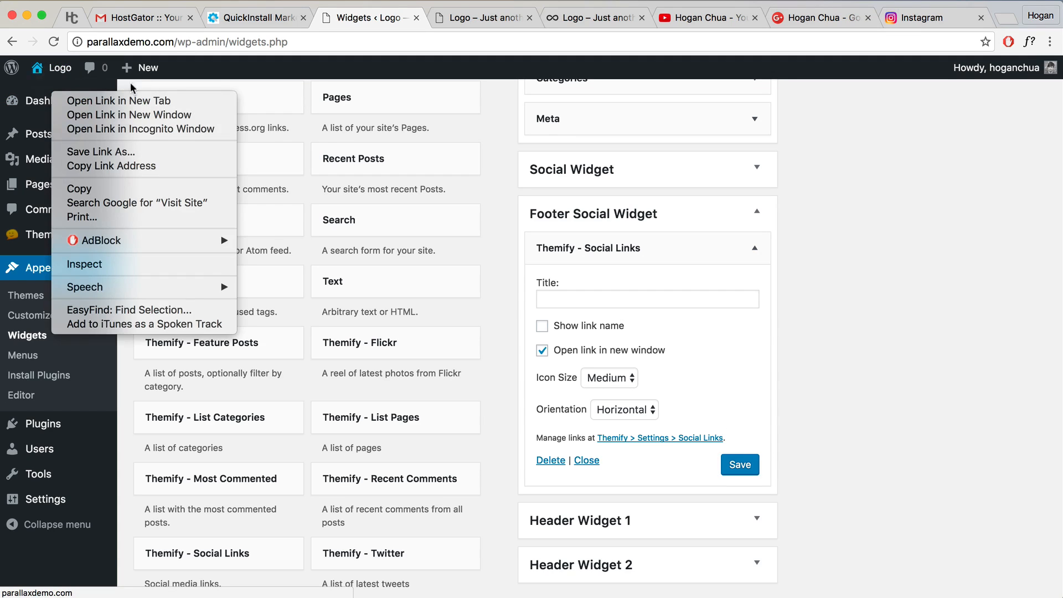
Step: Open the live site from the admin bar to check the footer icons
{"action": "left_click", "coordinate": [47, 82]}
{"action": "mouse_move", "coordinate": [51, 72]}
{"action": "left_click", "coordinate": [52, 94]}
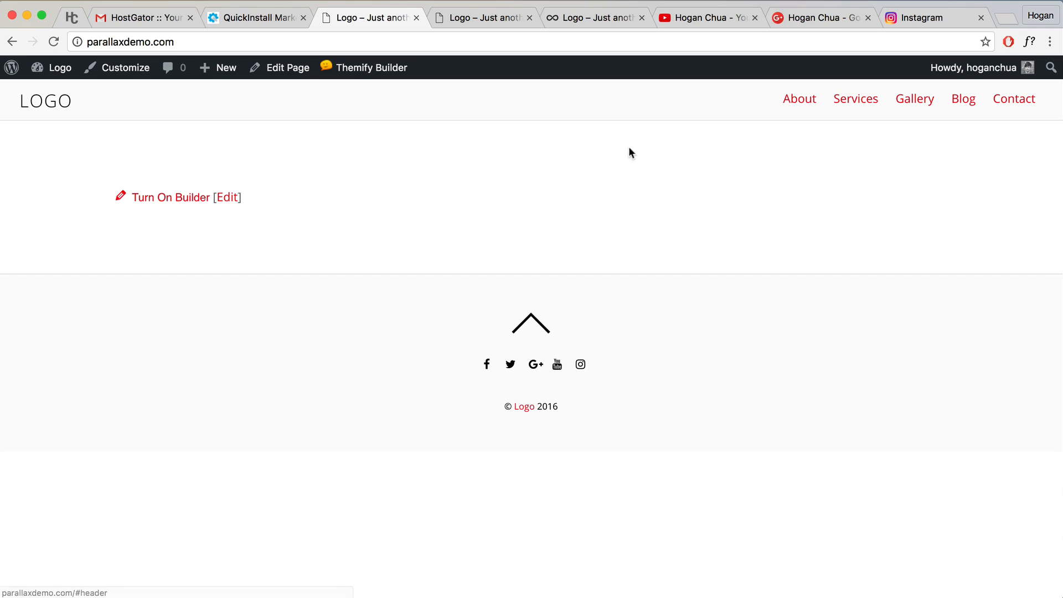
Step: Close the YouTube, Google+ and Instagram tabs, then open the Customizer
{"action": "left_click", "coordinate": [755, 18]}
{"action": "left_click", "coordinate": [755, 18]}
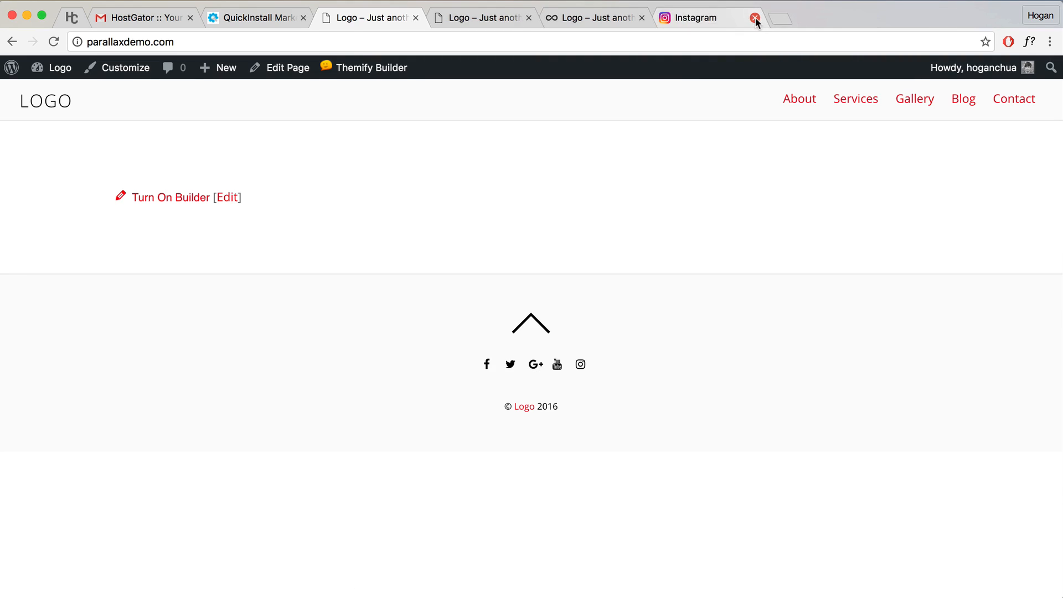
{"action": "left_click", "coordinate": [755, 17]}
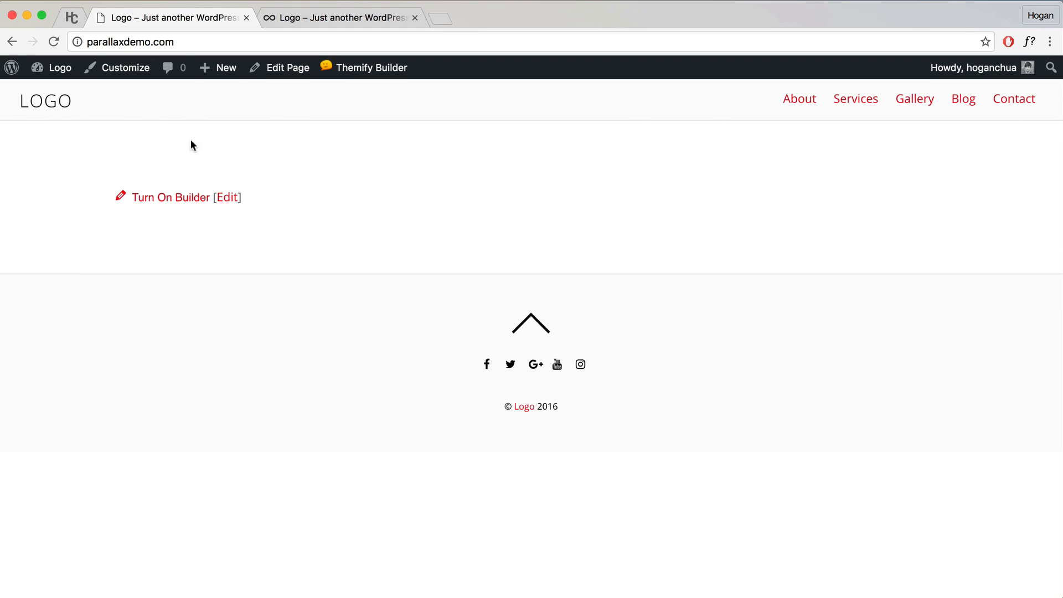
{"action": "left_click", "coordinate": [121, 75]}
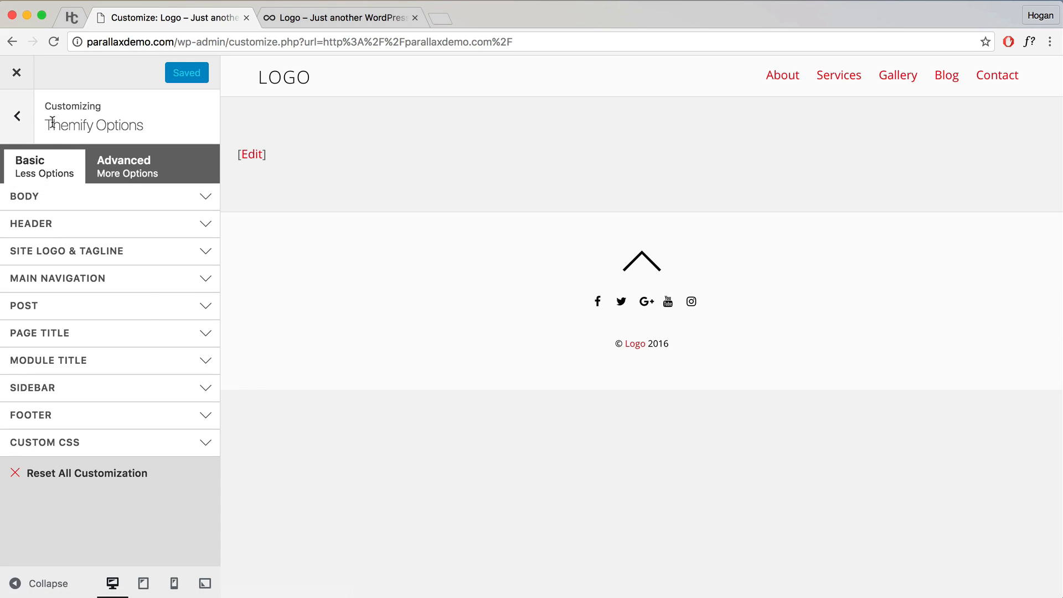
Step: Switch Themify Options to Advanced and expand Site Logo & Tagline > Site Logo
{"action": "left_click_drag", "start_coordinate": [45, 125], "coordinate": [148, 124]}
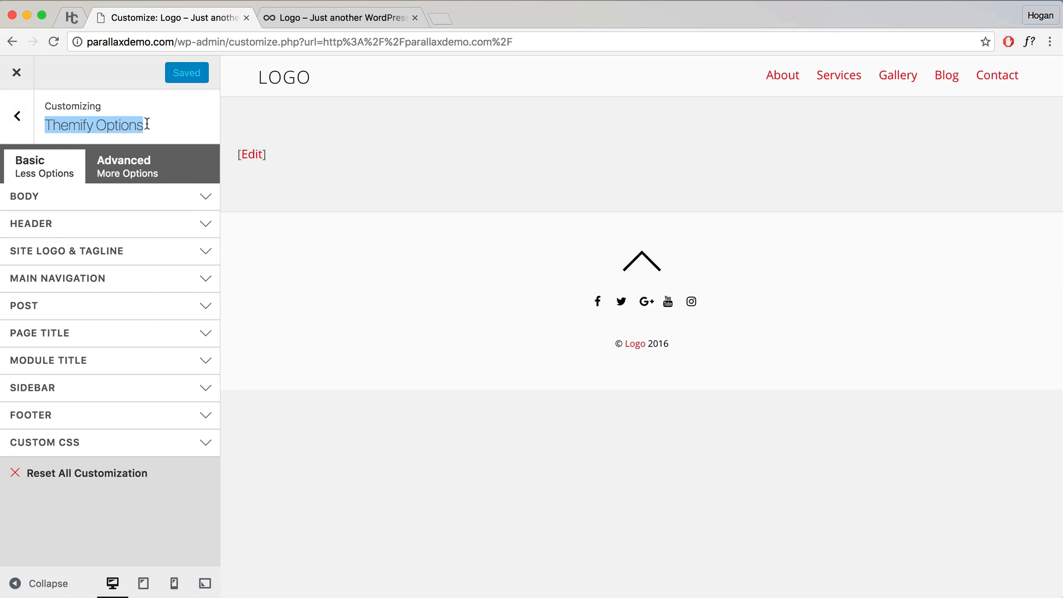
{"action": "left_click", "coordinate": [138, 177]}
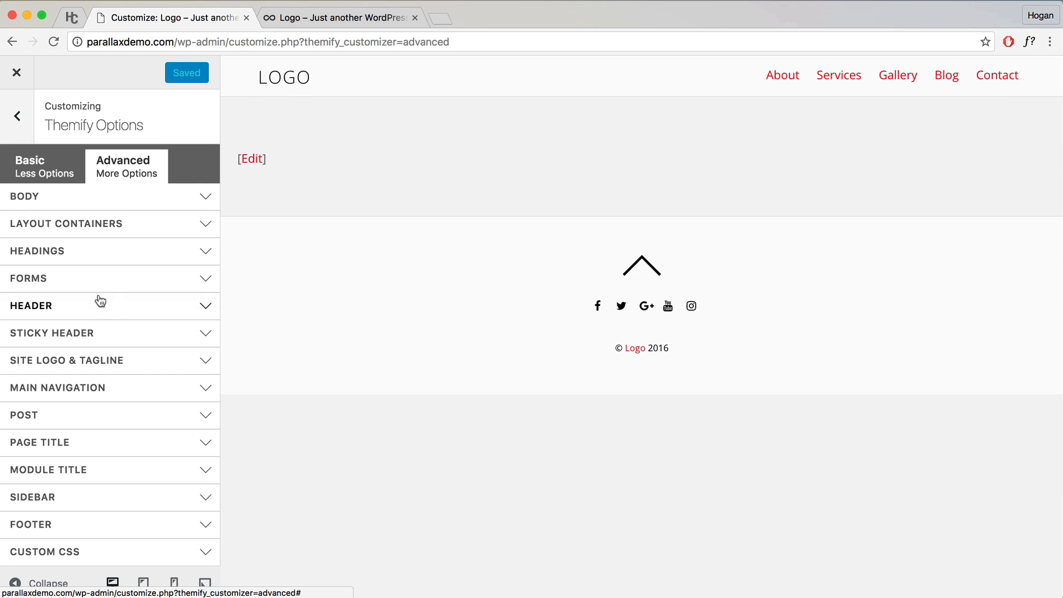
{"action": "scroll", "coordinate": [96, 360], "scroll_direction": "down", "scroll_amount": 1}
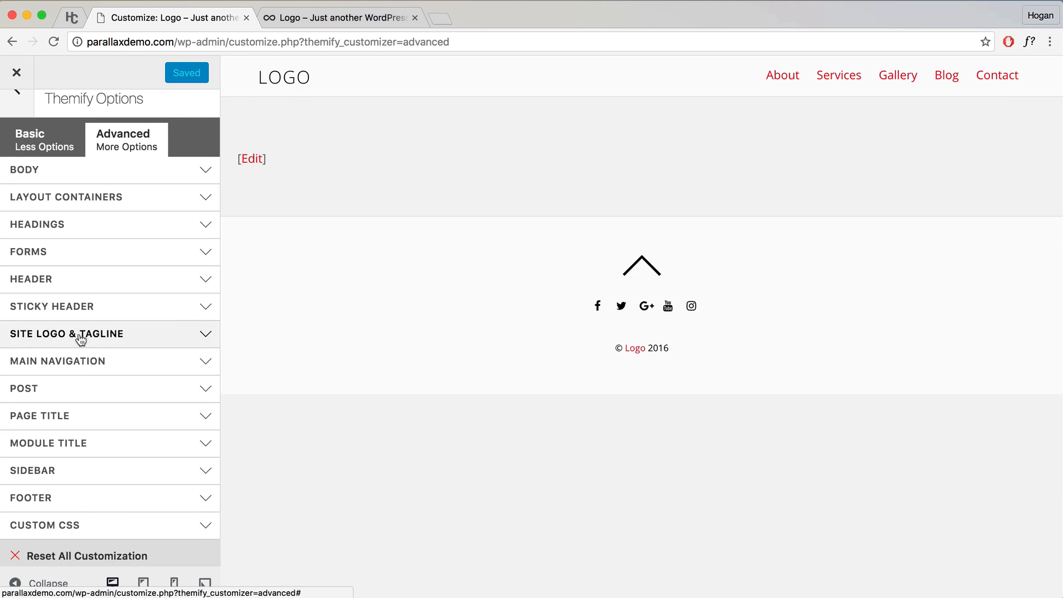
{"action": "left_click", "coordinate": [164, 339]}
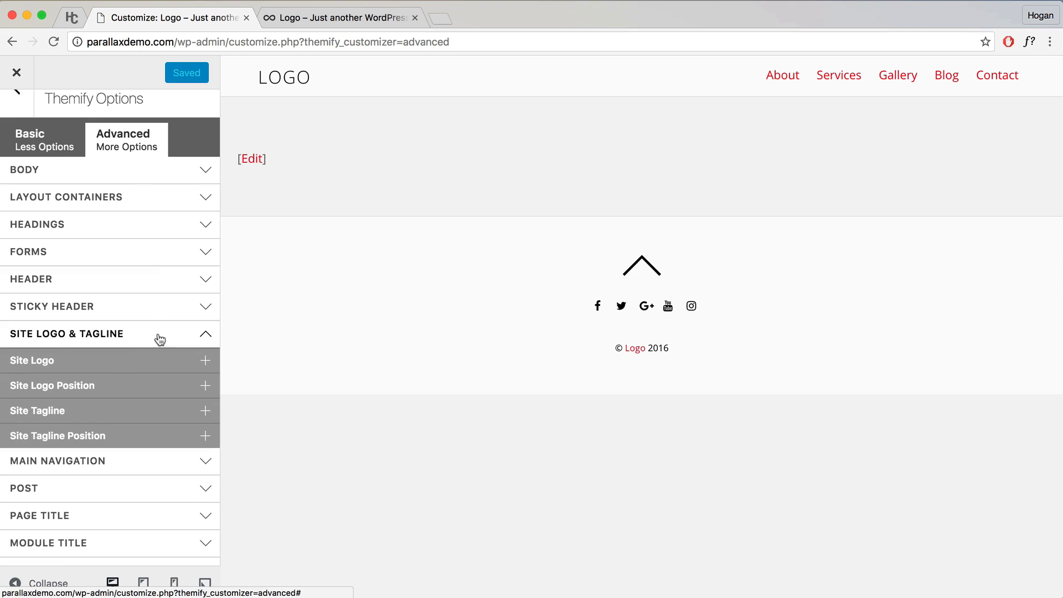
{"action": "left_click", "coordinate": [117, 371]}
{"action": "scroll", "coordinate": [110, 388], "scroll_direction": "down", "scroll_amount": 4}
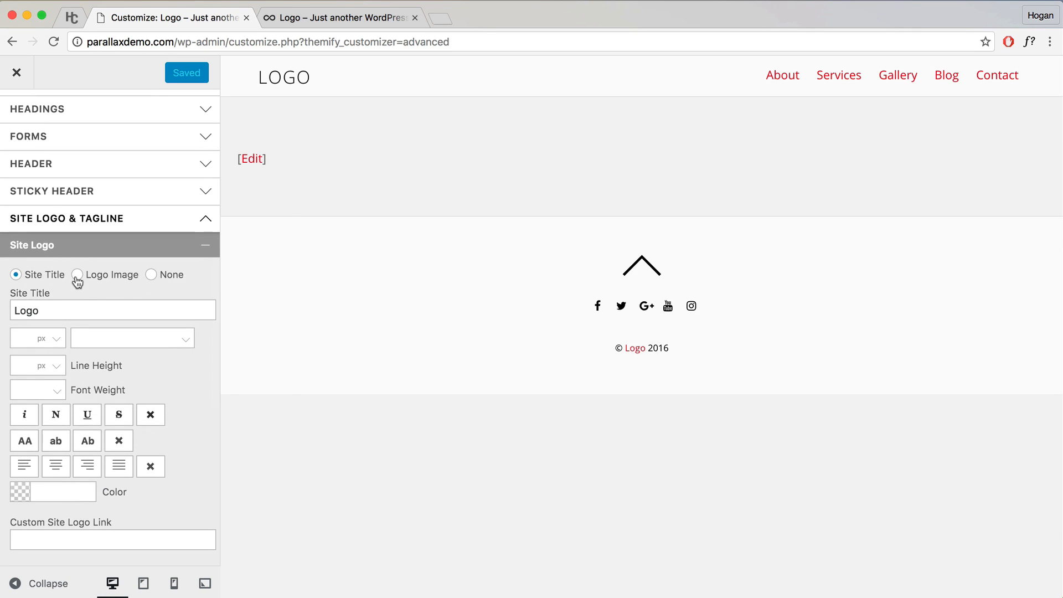
{"action": "left_click", "coordinate": [77, 276]}
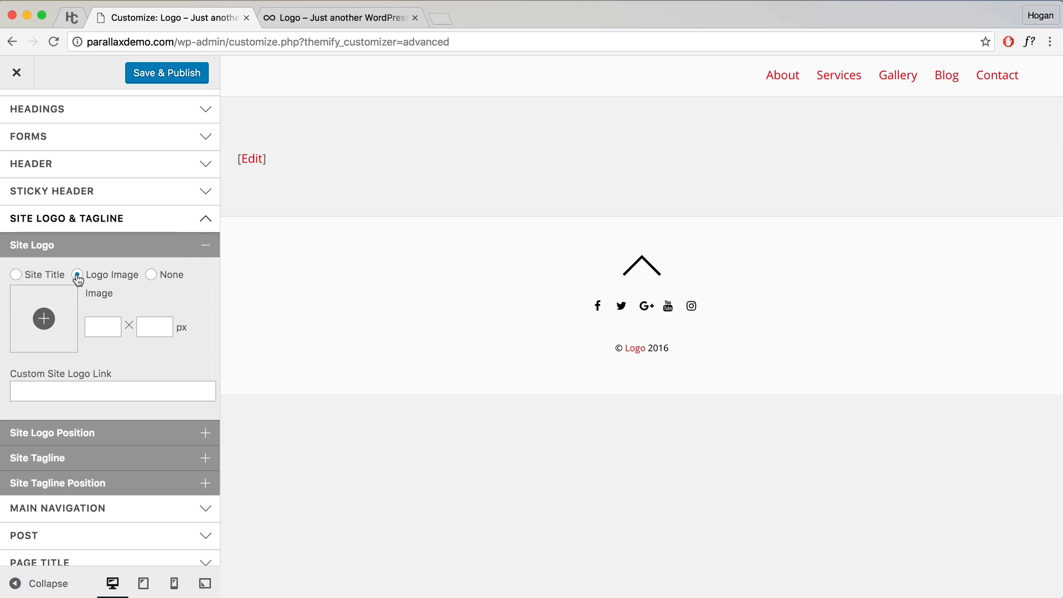
{"action": "left_click", "coordinate": [43, 318]}
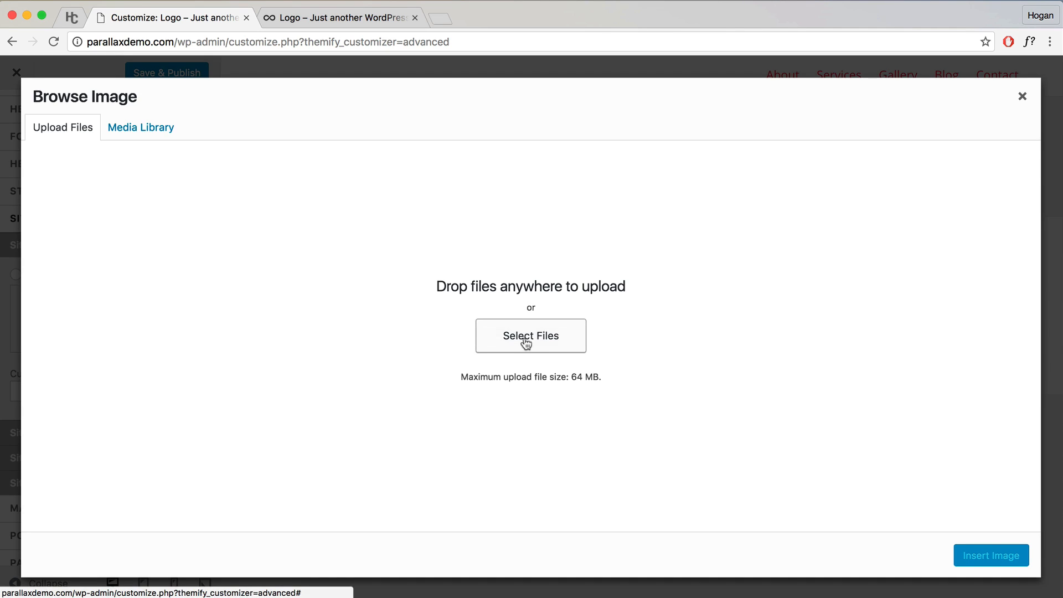
{"action": "left_click", "coordinate": [1024, 99]}
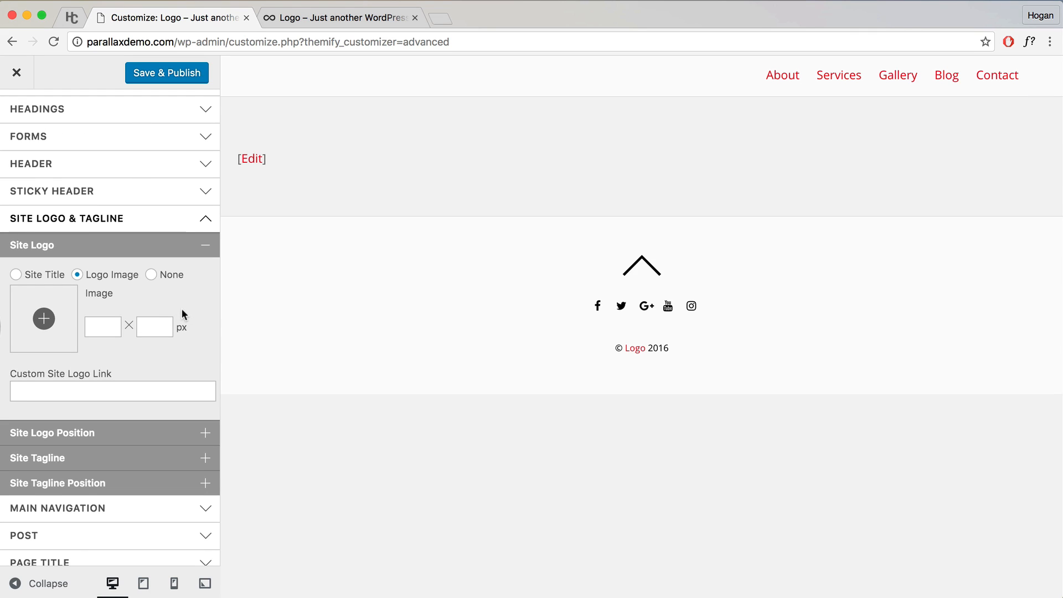
{"action": "left_click", "coordinate": [98, 328]}
{"action": "scroll", "coordinate": [123, 364], "scroll_direction": "down", "scroll_amount": 2}
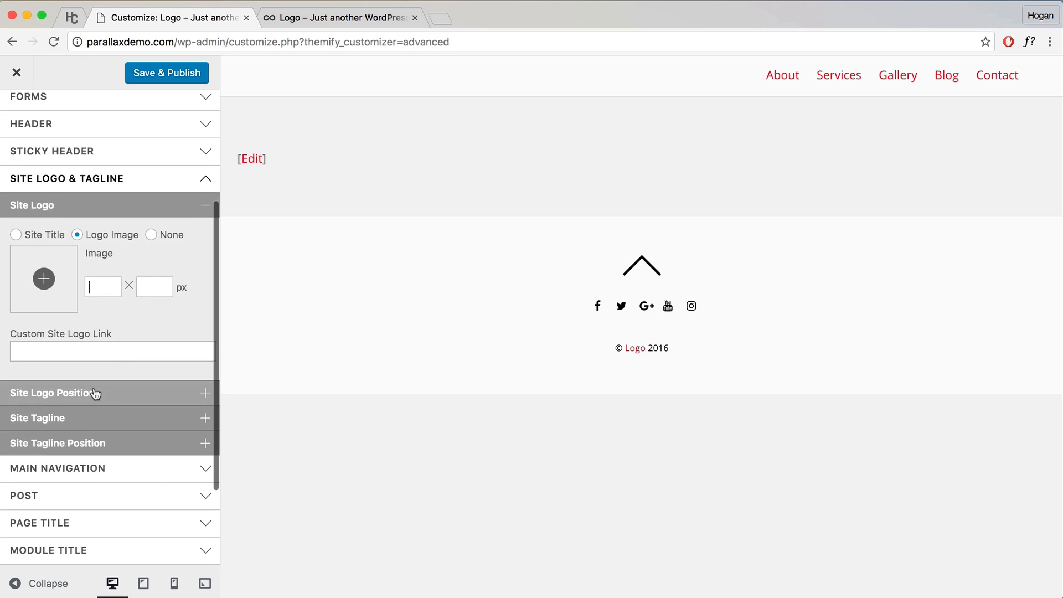
{"action": "left_click", "coordinate": [116, 398]}
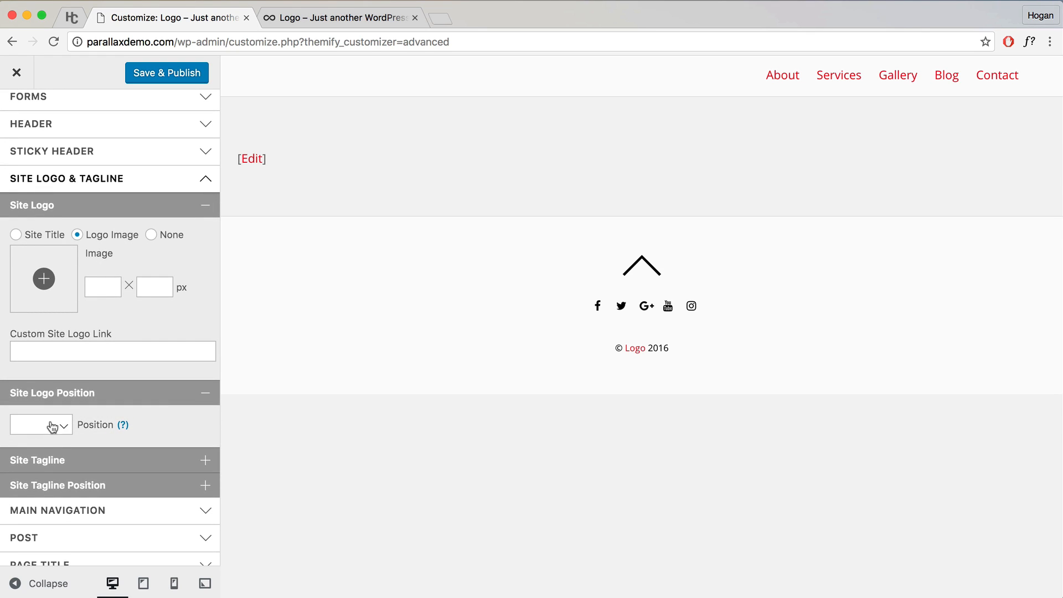
{"action": "left_click", "coordinate": [166, 393]}
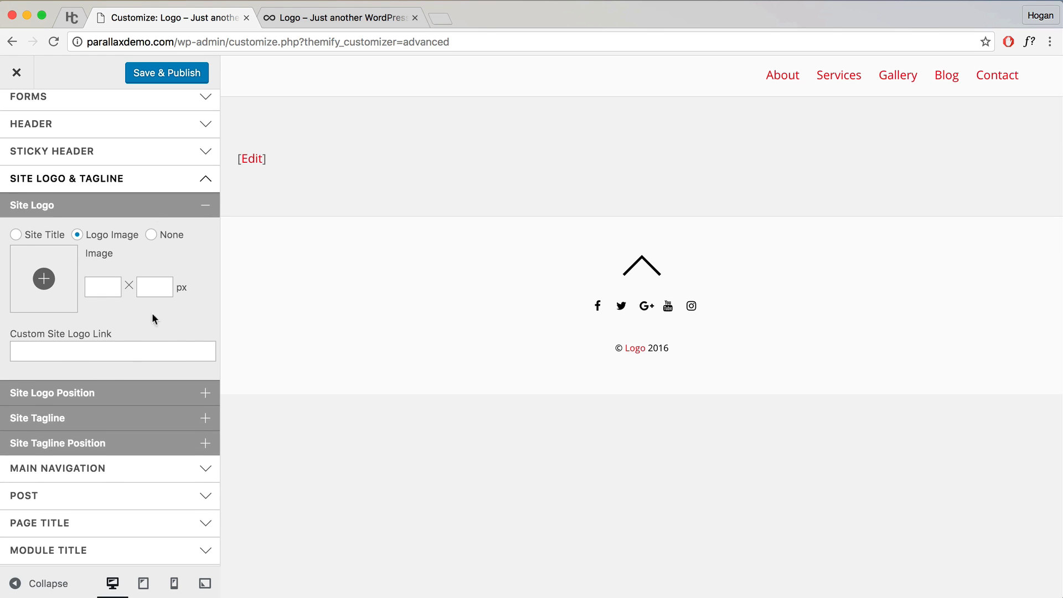
{"action": "left_click", "coordinate": [148, 205]}
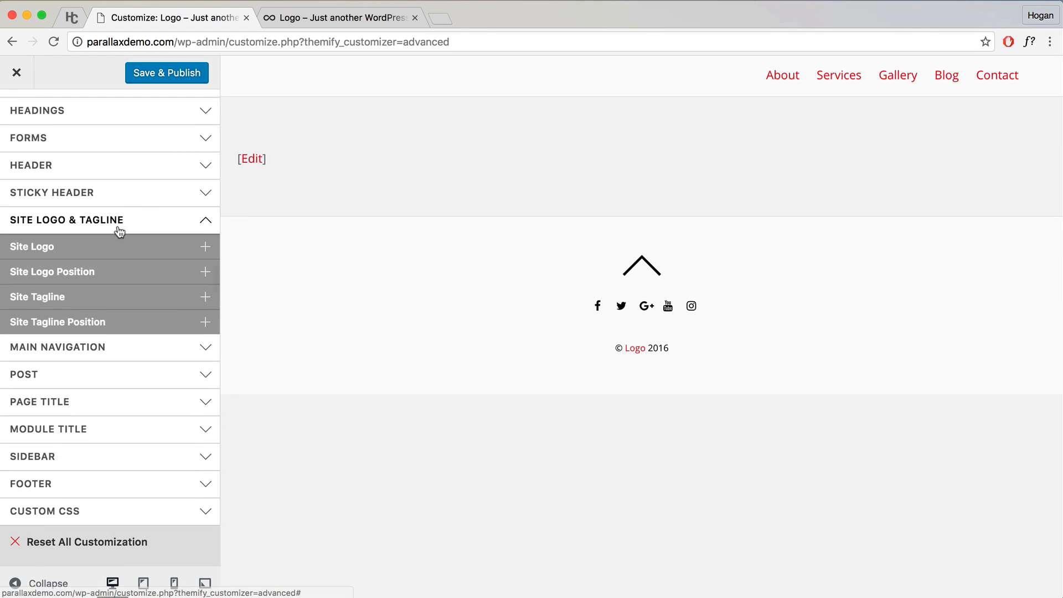
{"action": "scroll", "coordinate": [118, 232], "scroll_direction": "up", "scroll_amount": 1}
{"action": "left_click", "coordinate": [86, 269]}
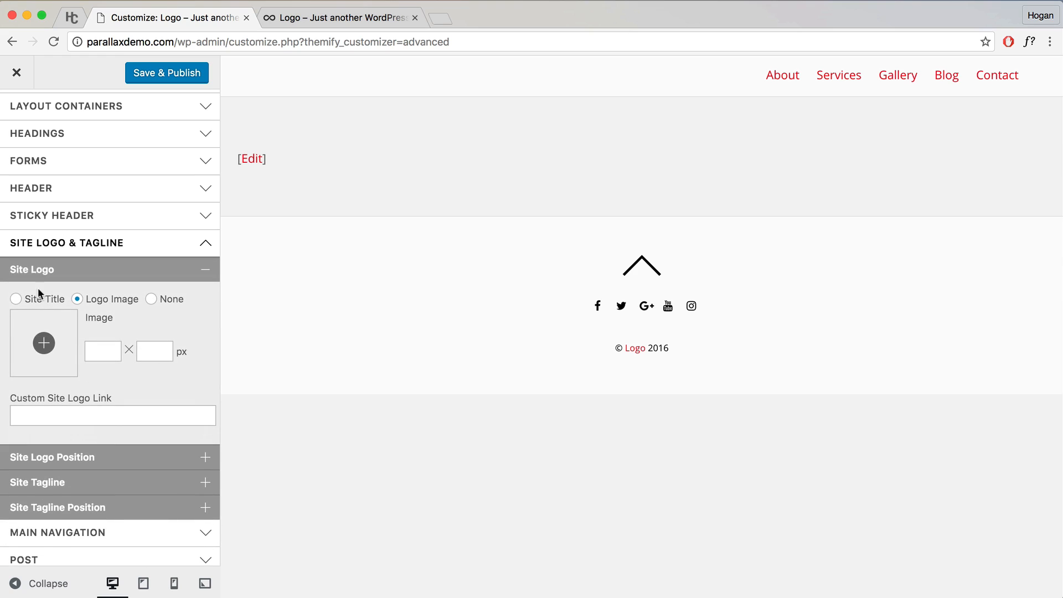
{"action": "left_click", "coordinate": [32, 303]}
{"action": "left_click_drag", "start_coordinate": [59, 332], "coordinate": [4, 334]}
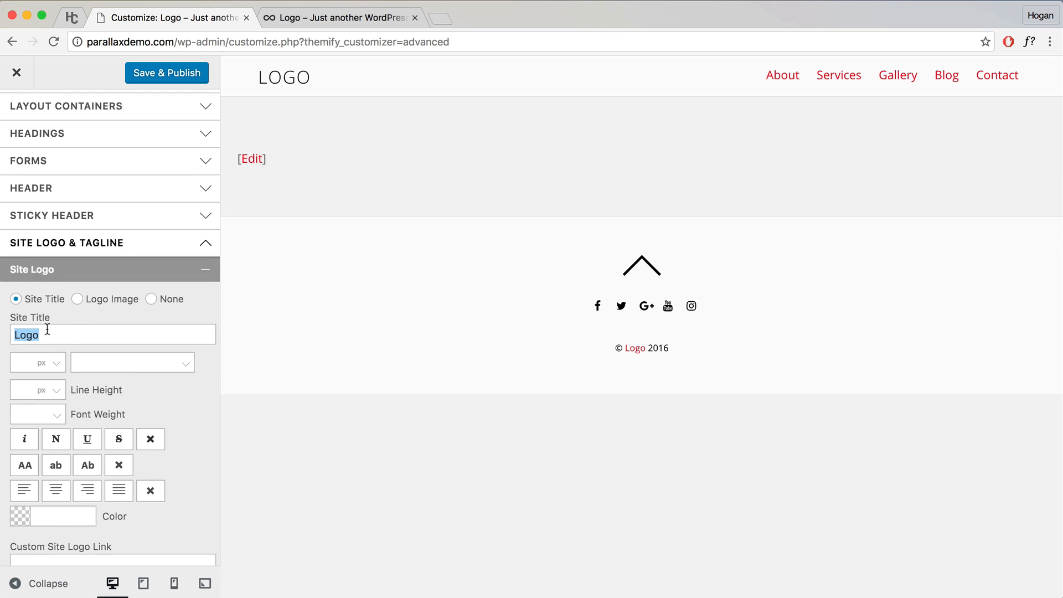
Step: Set the site title font to Open Sans at 24 px
{"action": "left_click", "coordinate": [83, 363]}
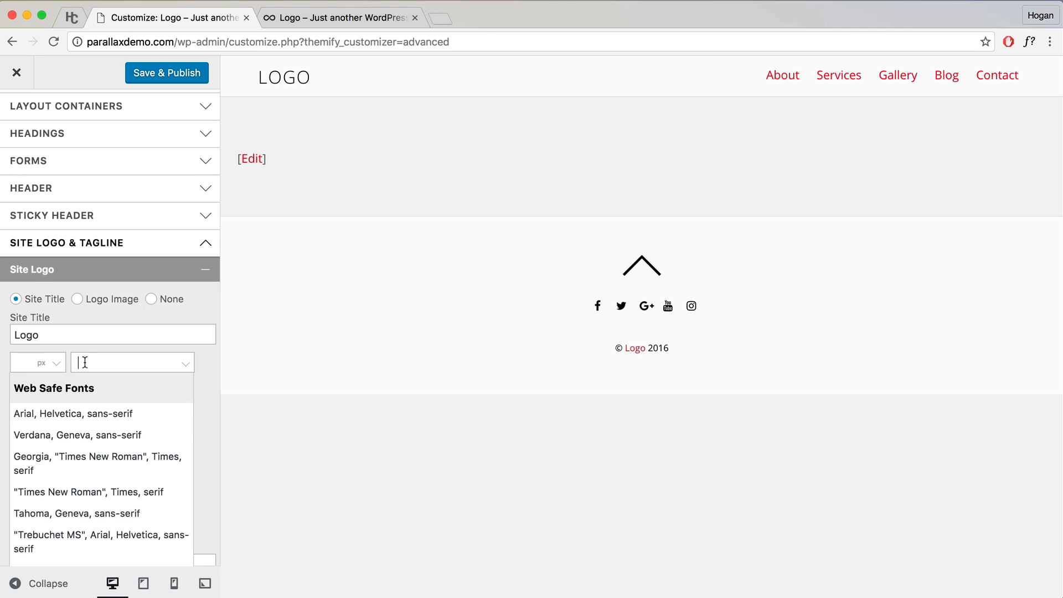
{"action": "scroll", "coordinate": [70, 412], "scroll_direction": "down", "scroll_amount": 5}
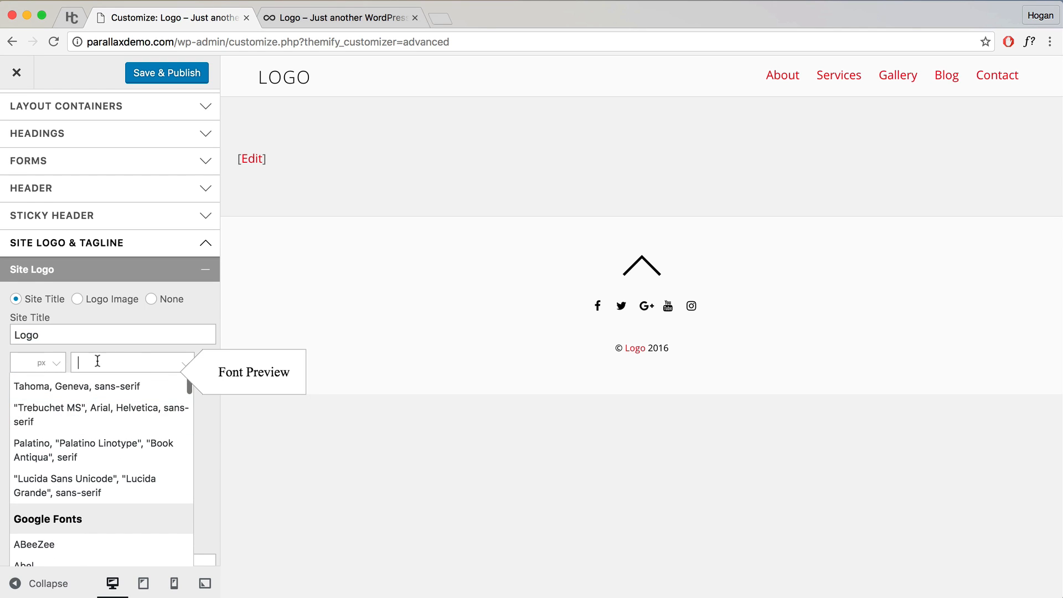
{"action": "type", "text": "Open"}
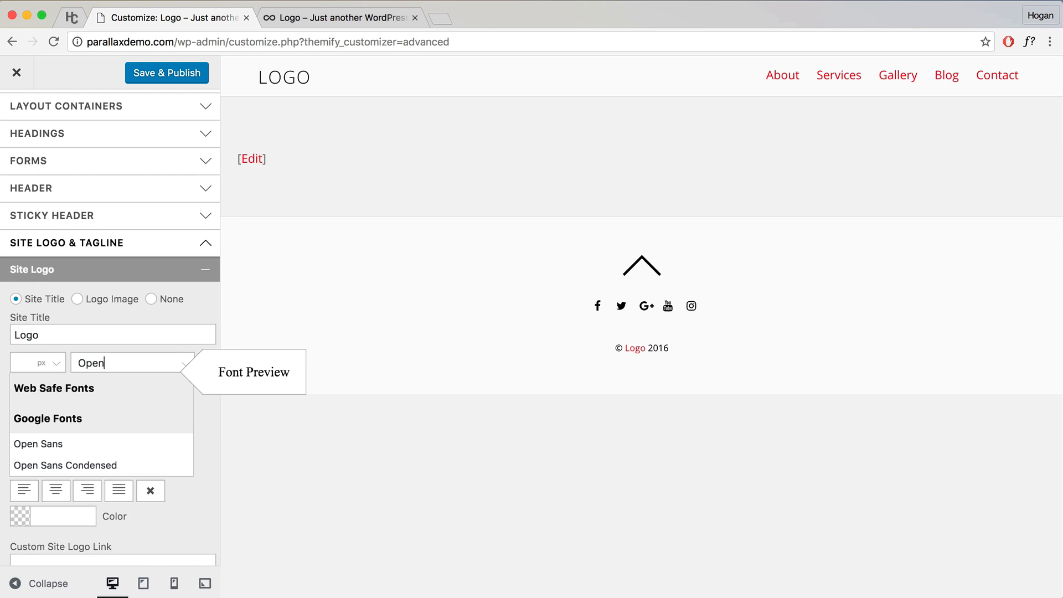
{"action": "left_click", "coordinate": [62, 445]}
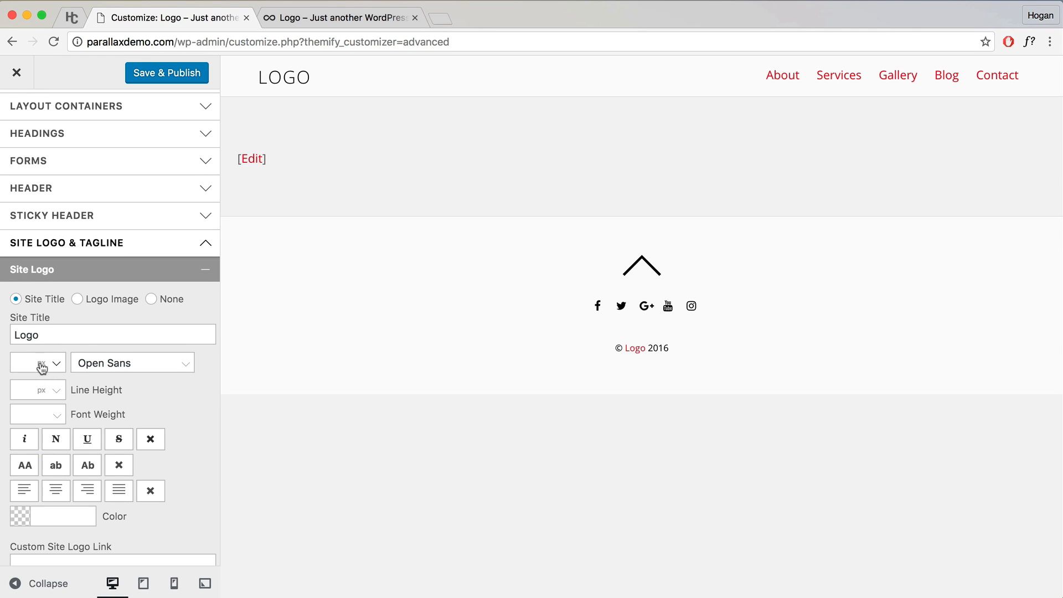
{"action": "type", "text": "16"}
{"action": "left_click_drag", "start_coordinate": [26, 363], "coordinate": [8, 364]}
{"action": "type", "text": "24"}
Step: Make the site title bold and white (#ffffff), then collapse the Site Logo section
{"action": "left_click", "coordinate": [60, 417]}
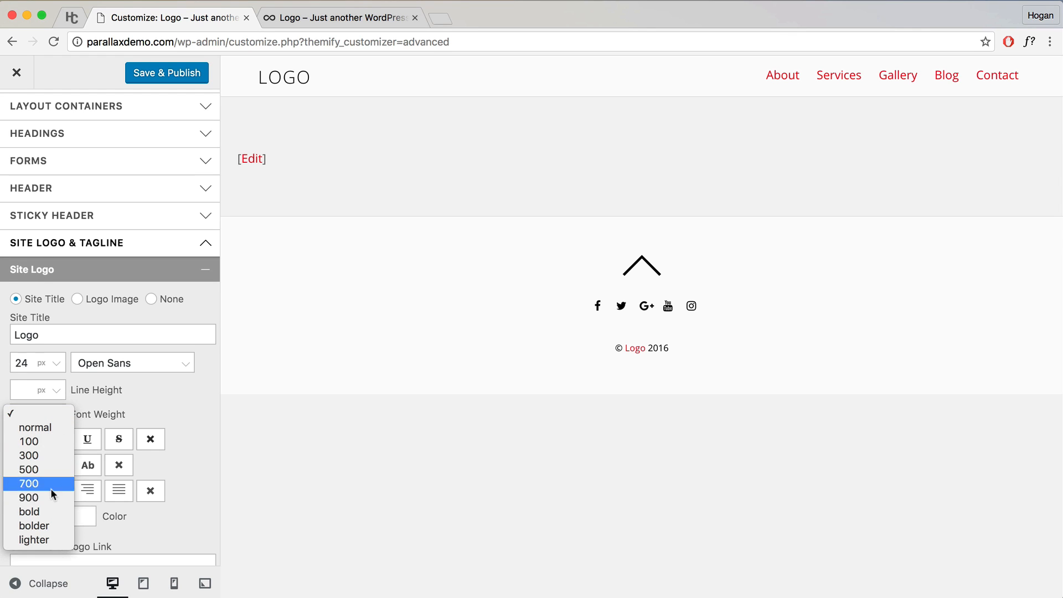
{"action": "left_click", "coordinate": [43, 507]}
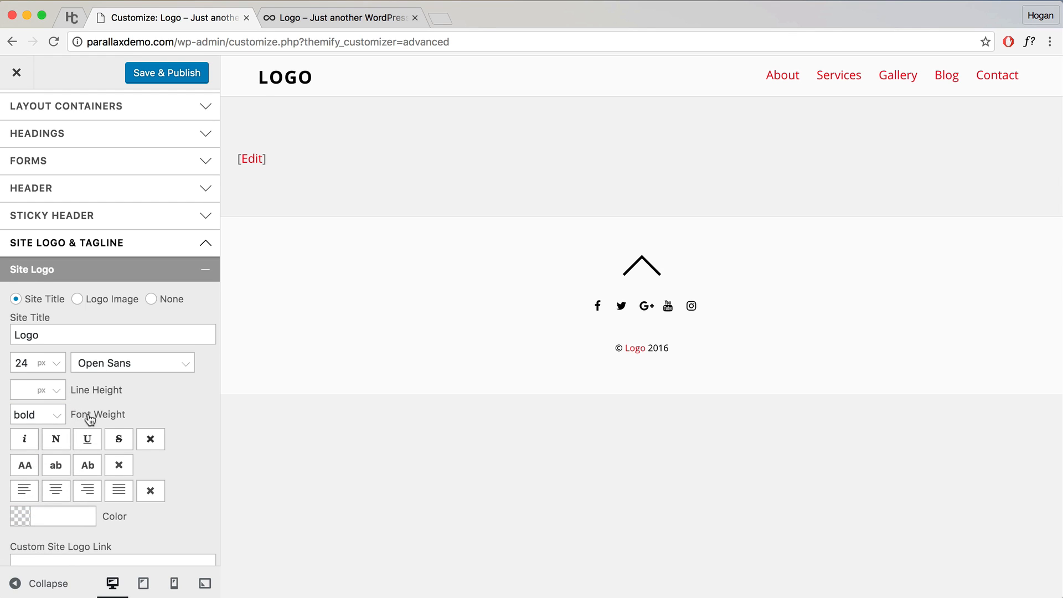
{"action": "scroll", "coordinate": [104, 419], "scroll_direction": "down", "scroll_amount": 2}
{"action": "left_click", "coordinate": [20, 451]}
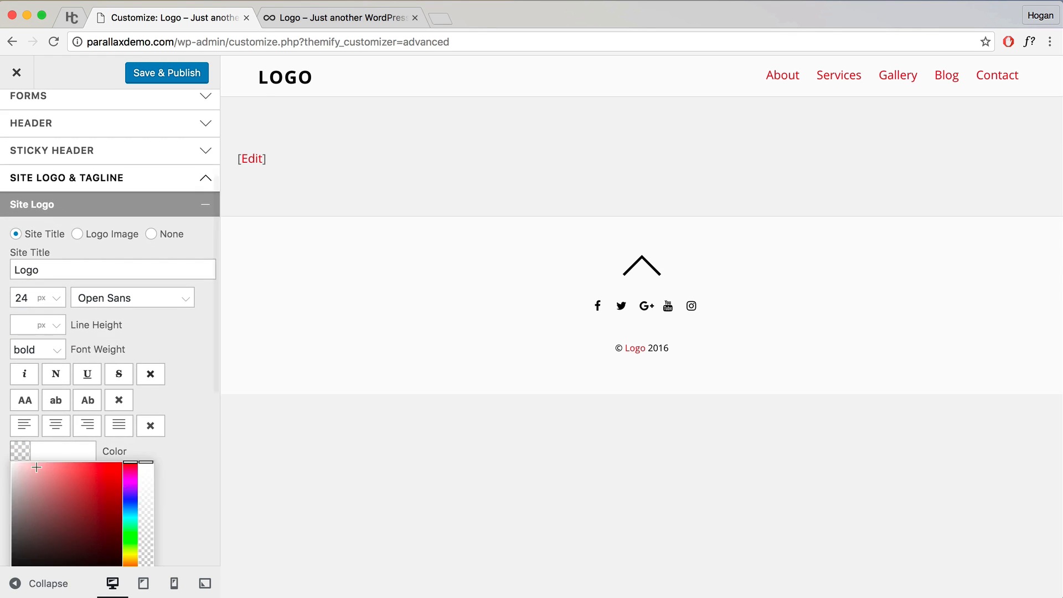
{"action": "left_click_drag", "start_coordinate": [37, 468], "coordinate": [11, 463]}
{"action": "left_click", "coordinate": [173, 456]}
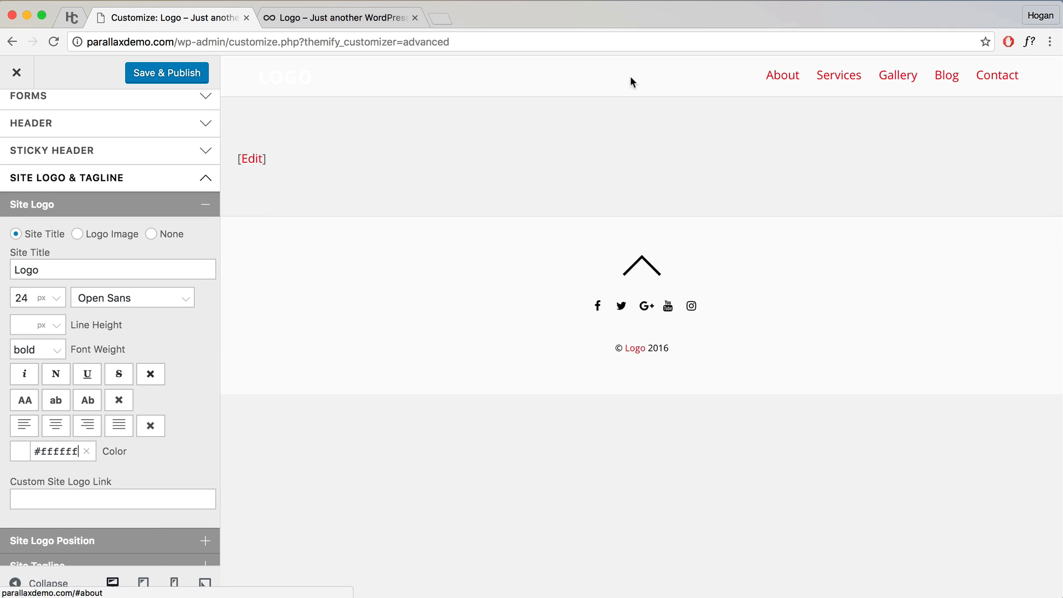
{"action": "left_click", "coordinate": [180, 212]}
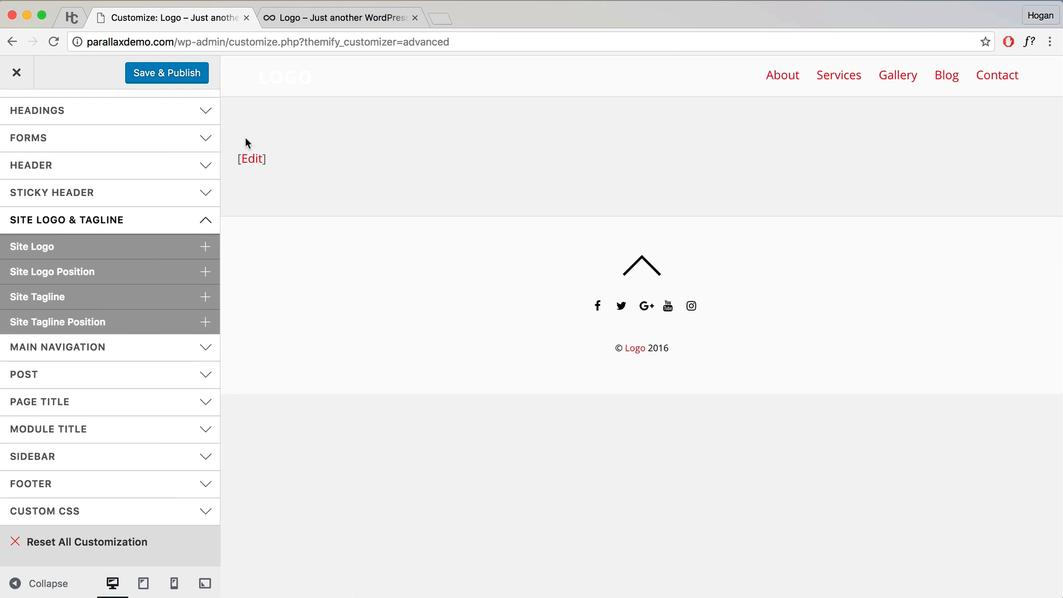
Step: Set the Header Wrap background color to #3b3b3b
{"action": "left_click", "coordinate": [191, 221]}
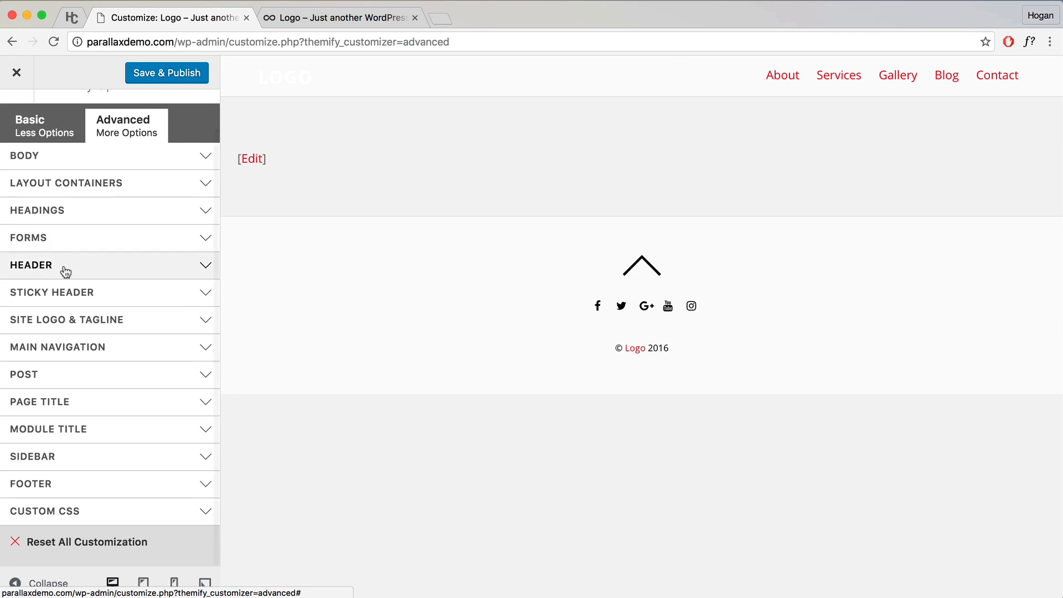
{"action": "left_click", "coordinate": [66, 269]}
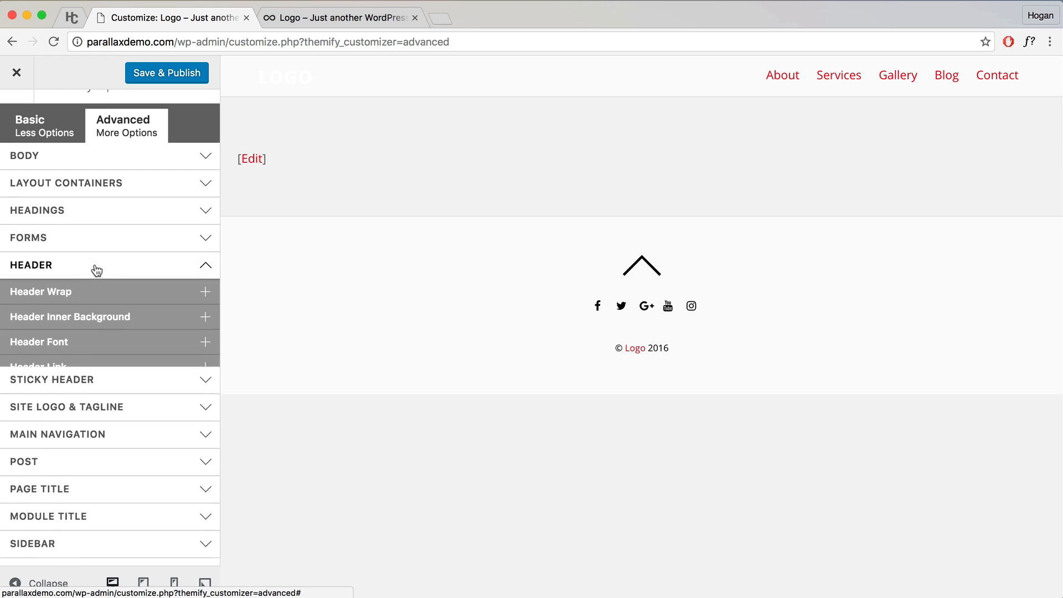
{"action": "left_click", "coordinate": [109, 298]}
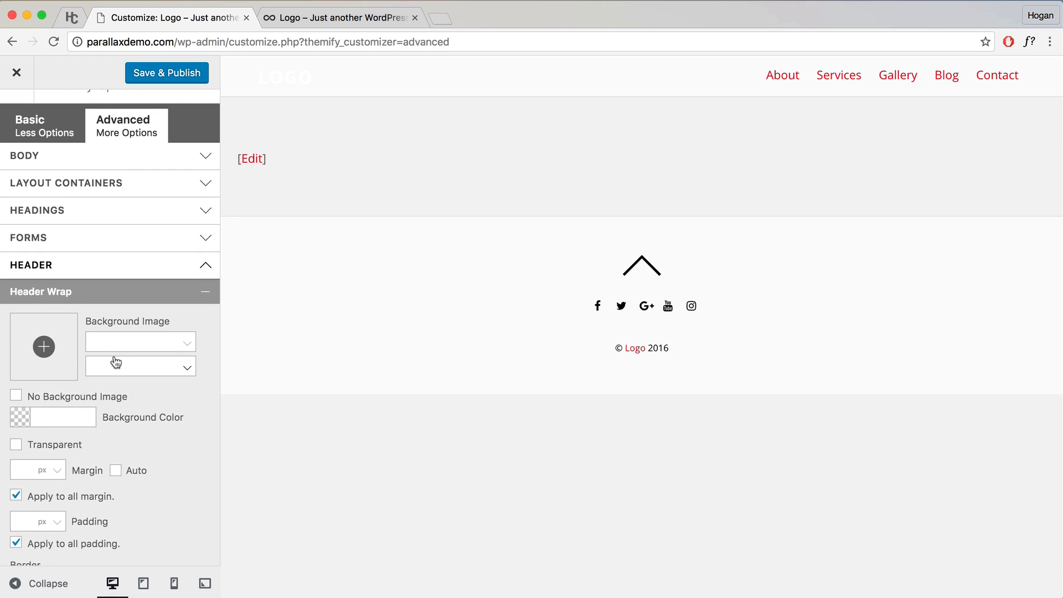
{"action": "scroll", "coordinate": [116, 363], "scroll_direction": "down", "scroll_amount": 3}
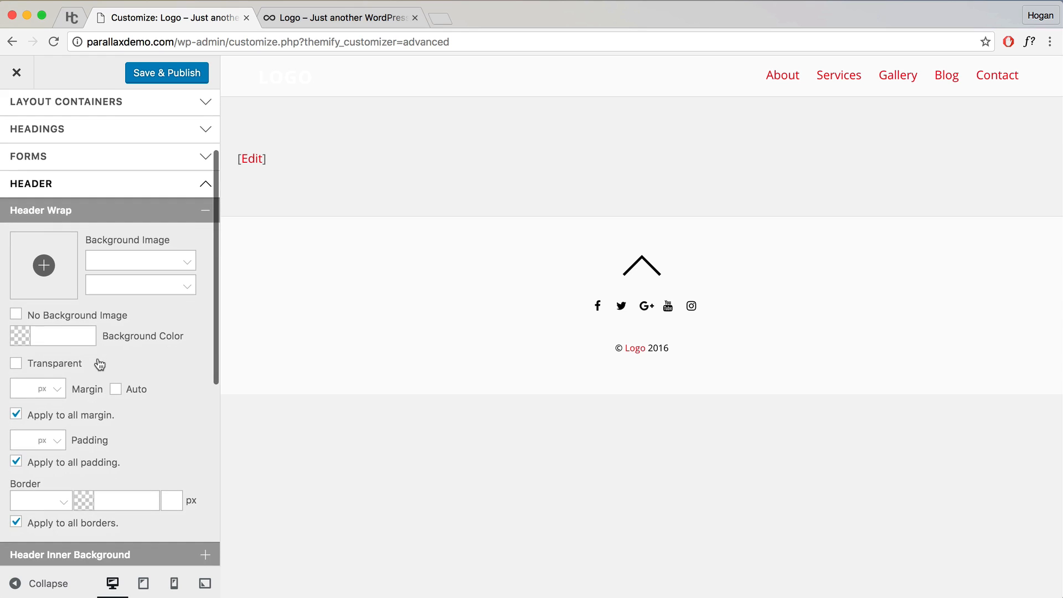
{"action": "left_click", "coordinate": [56, 336]}
{"action": "type", "text": "3b3b"}
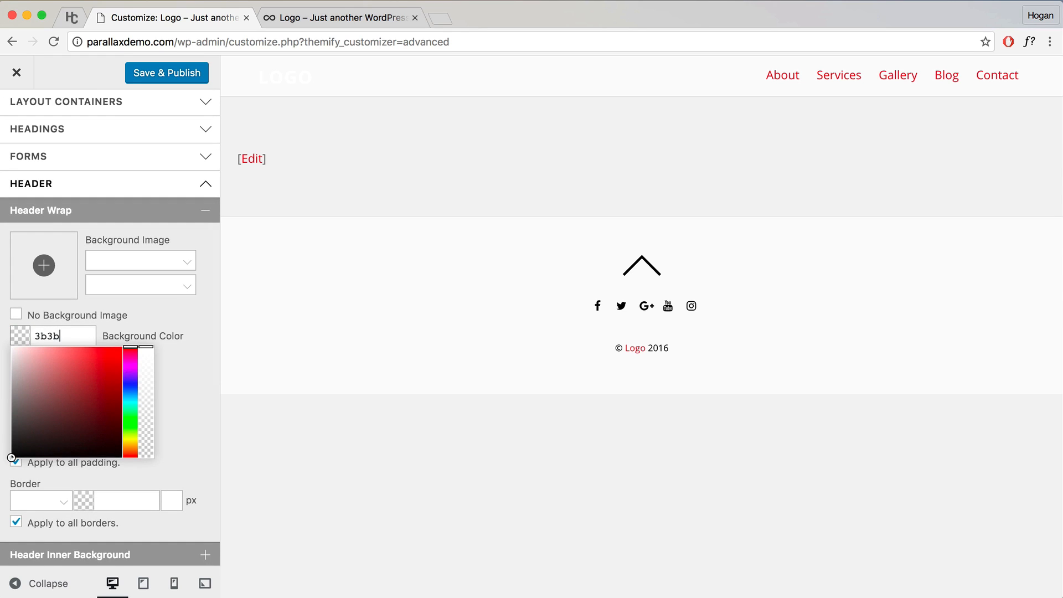
{"action": "type", "text": "3b"}
{"action": "left_click", "coordinate": [161, 311]}
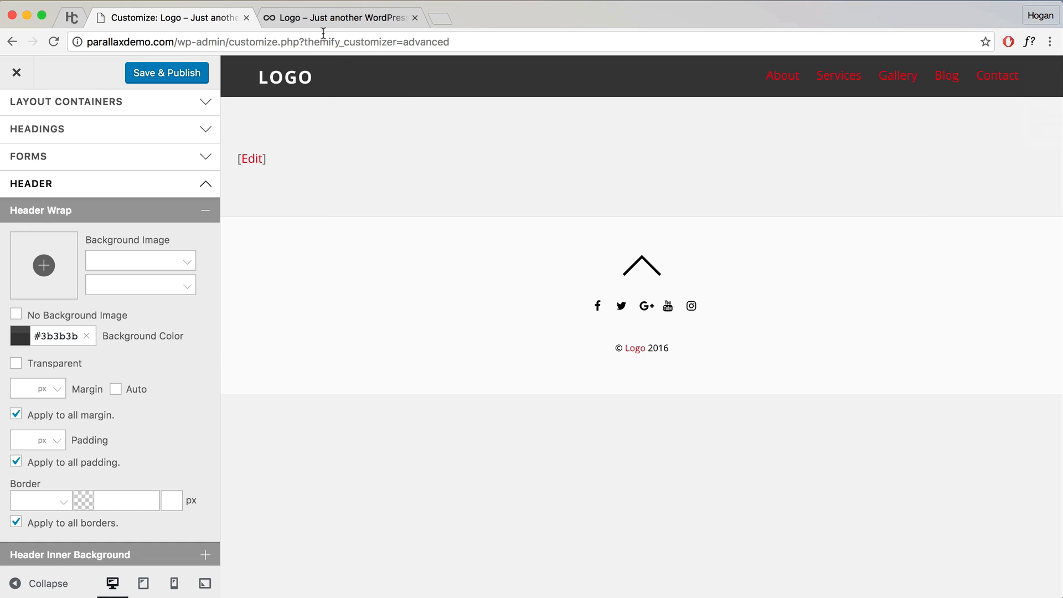
Step: Check the live parallax site, then collapse the Header Wrap and HEADER sections in the Customizer
{"action": "left_click", "coordinate": [330, 15]}
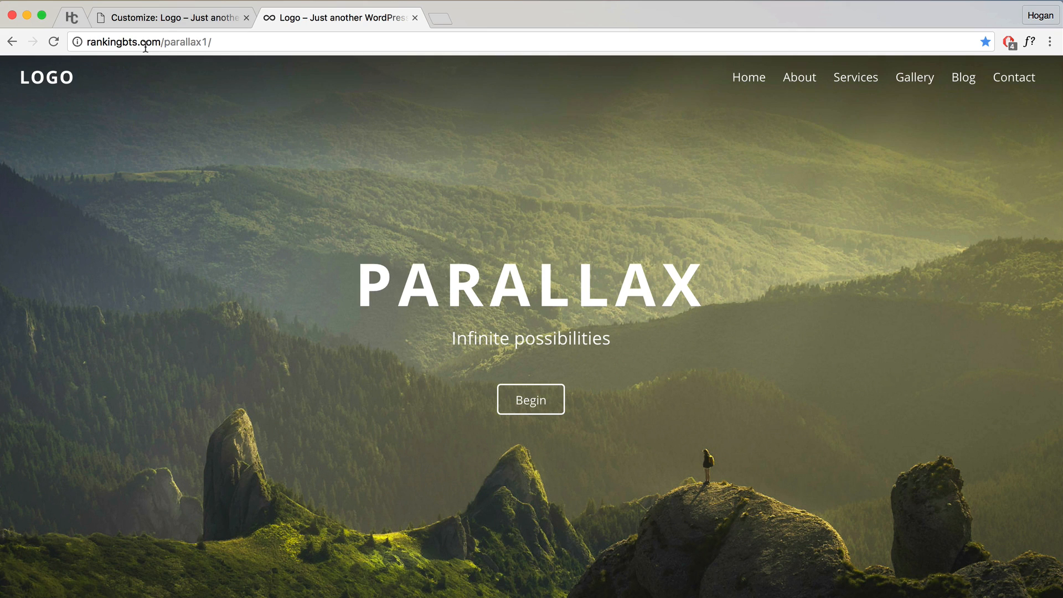
{"action": "left_click", "coordinate": [161, 18]}
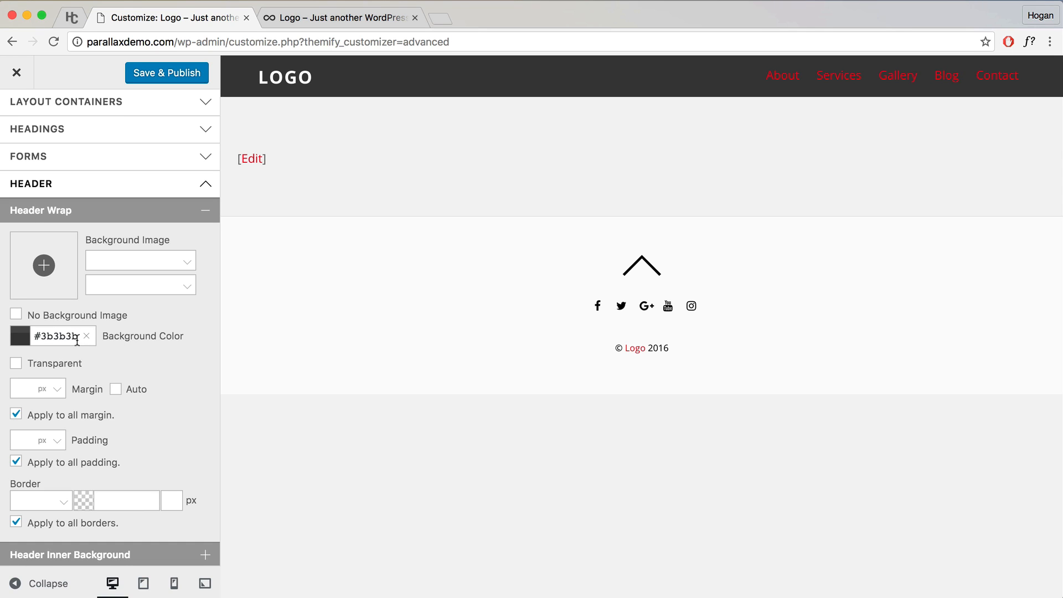
{"action": "left_click", "coordinate": [173, 214]}
{"action": "left_click", "coordinate": [184, 189]}
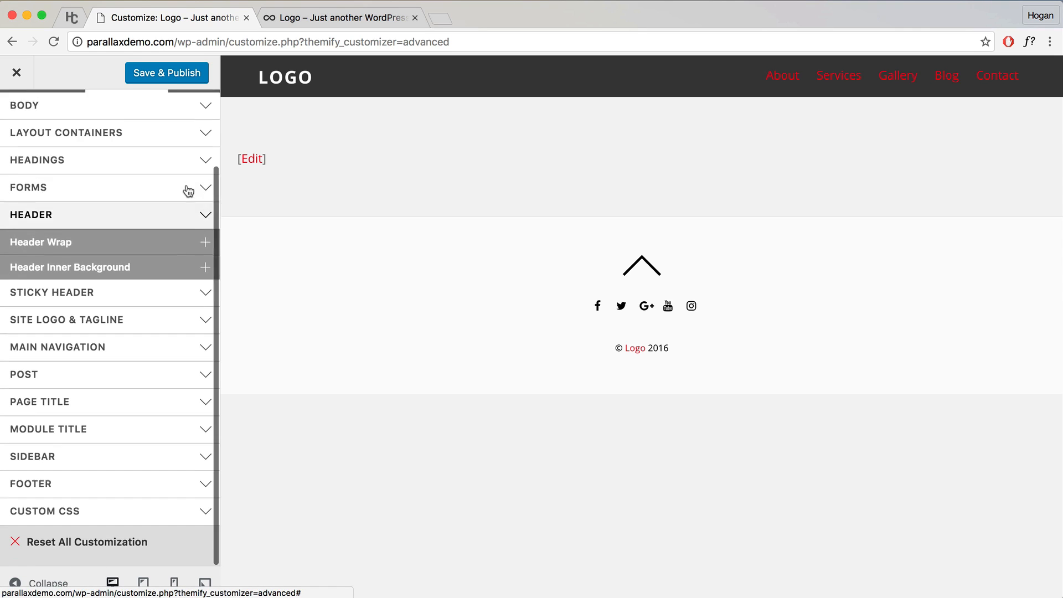
{"action": "left_click", "coordinate": [442, 20]}
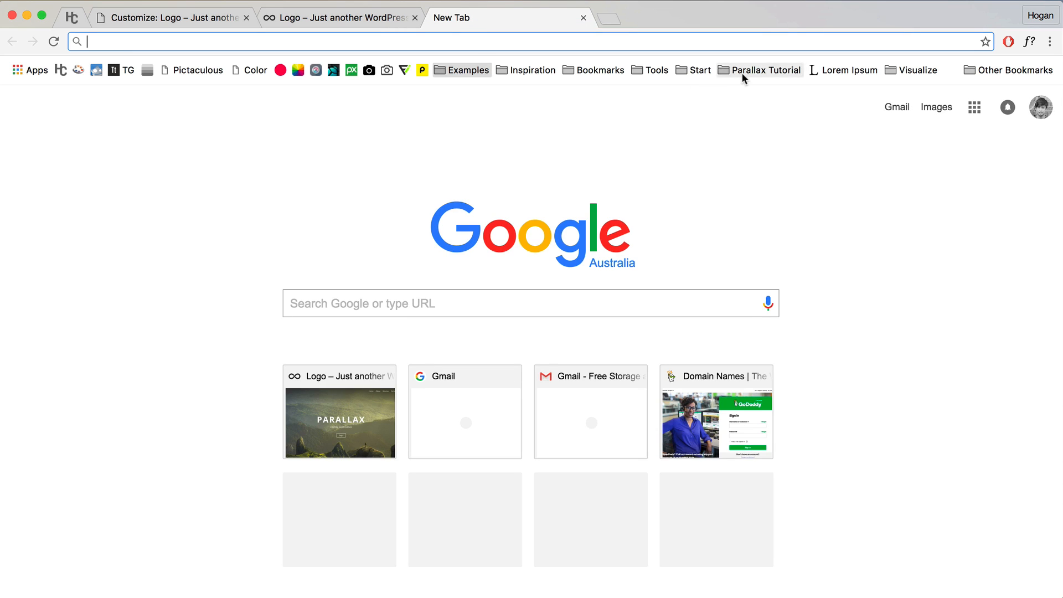
Step: Load the Beginner Design Guide from the Parallax Tutorial bookmarks and read its 'Stick to One Font Family' tip
{"action": "left_click", "coordinate": [771, 76]}
{"action": "left_click", "coordinate": [736, 304]}
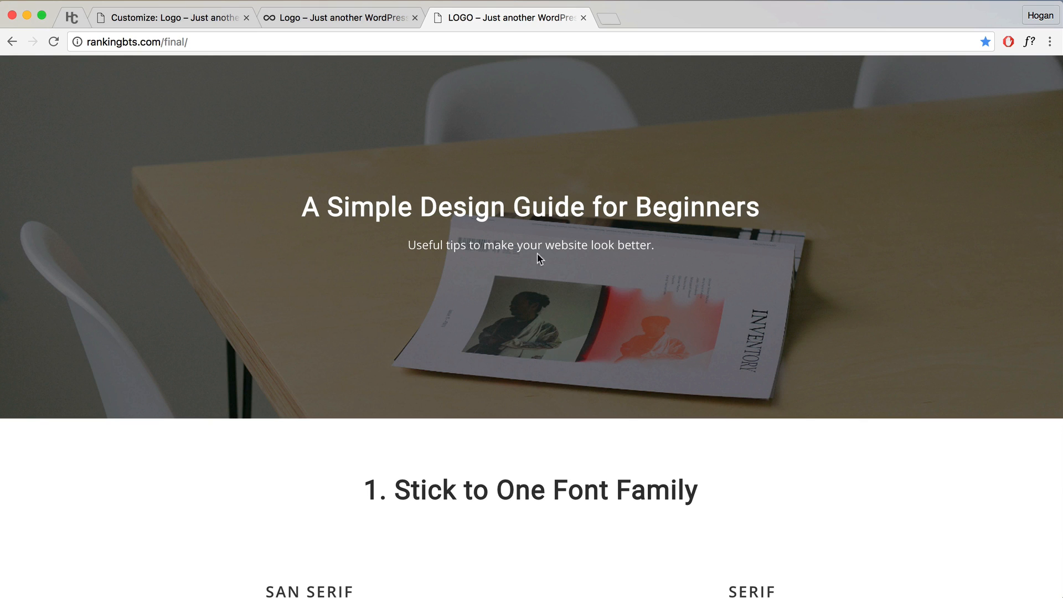
{"action": "scroll", "coordinate": [537, 258], "scroll_direction": "down", "scroll_amount": 2}
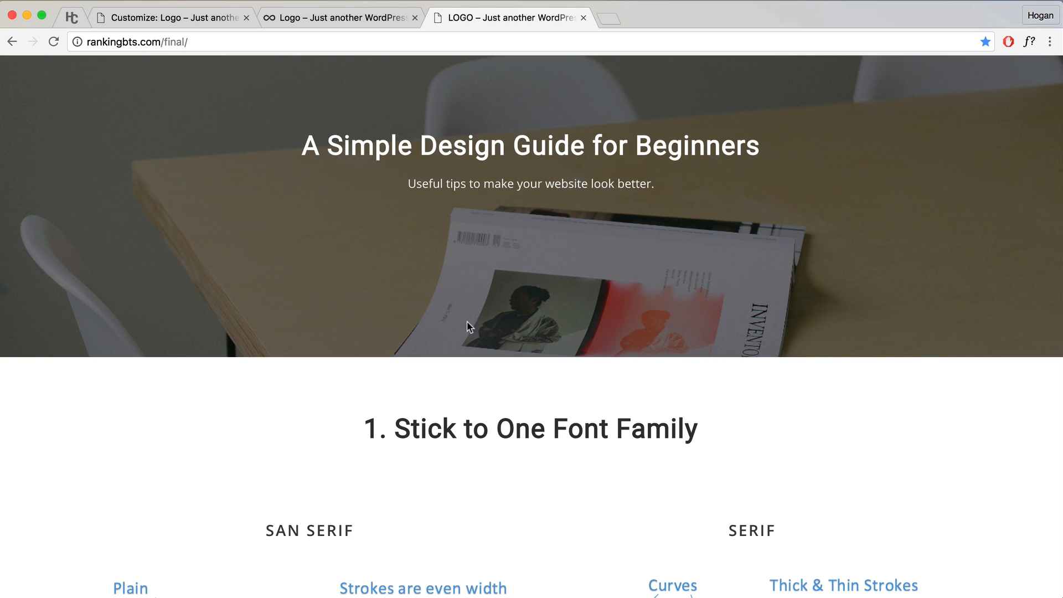
{"action": "scroll", "coordinate": [457, 324], "scroll_direction": "down", "scroll_amount": 1}
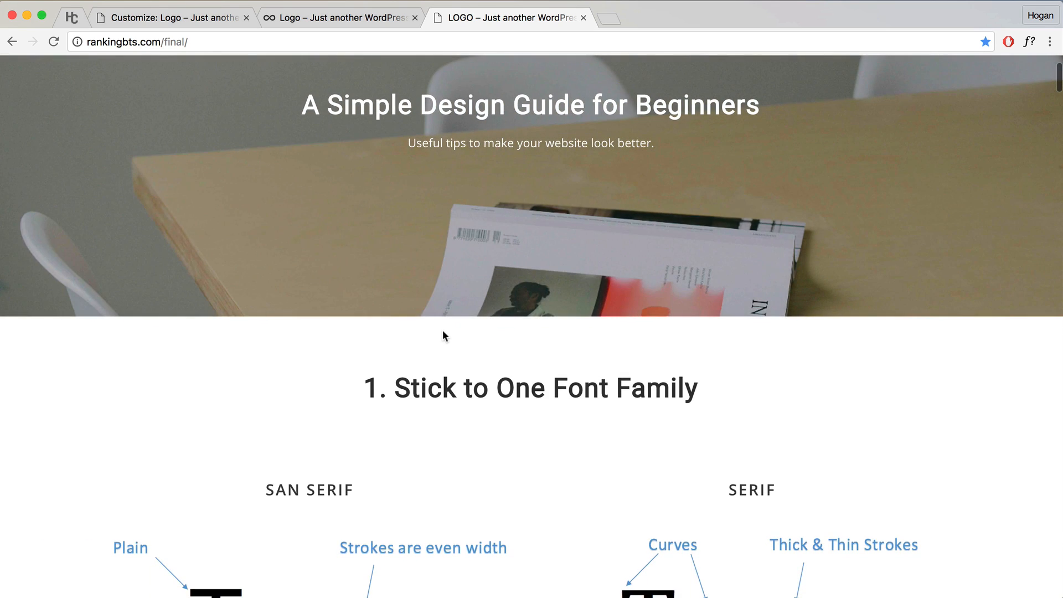
{"action": "left_click_drag", "start_coordinate": [366, 389], "coordinate": [696, 389]}
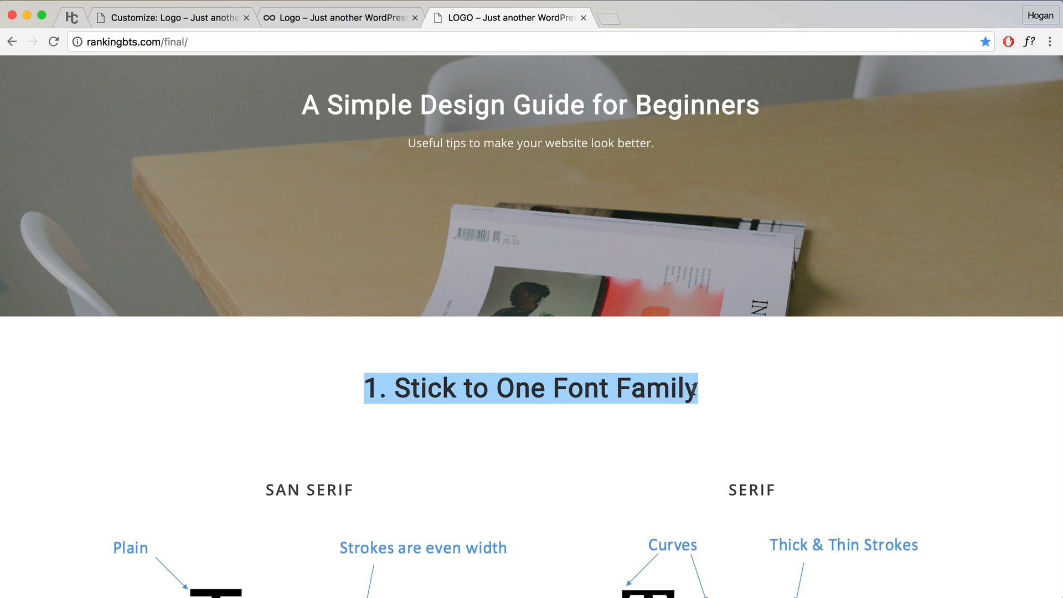
{"action": "left_click", "coordinate": [474, 407]}
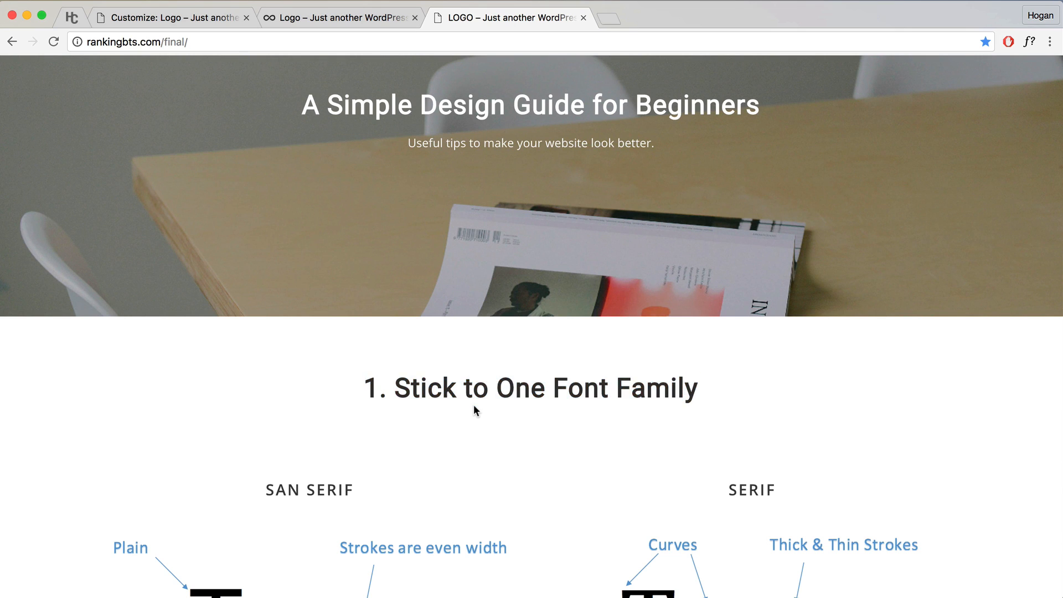
{"action": "scroll", "coordinate": [494, 407], "scroll_direction": "down", "scroll_amount": 2}
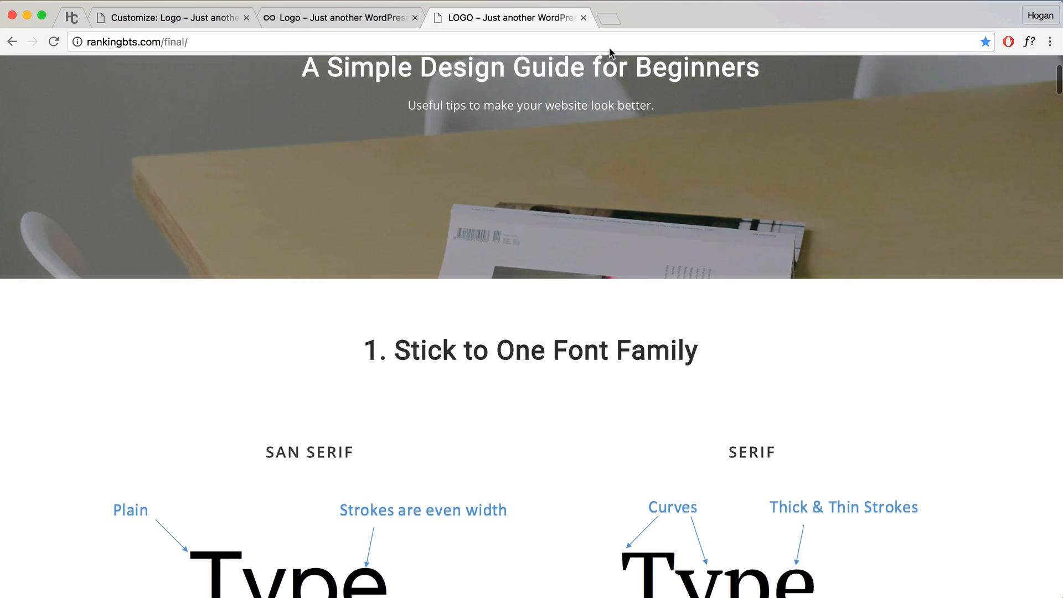
{"action": "left_click", "coordinate": [610, 21]}
Step: Load apple.com, identify its font as Myriad Set Pro with WhatFont, and return to the guide
{"action": "type", "text": "apple.com"}
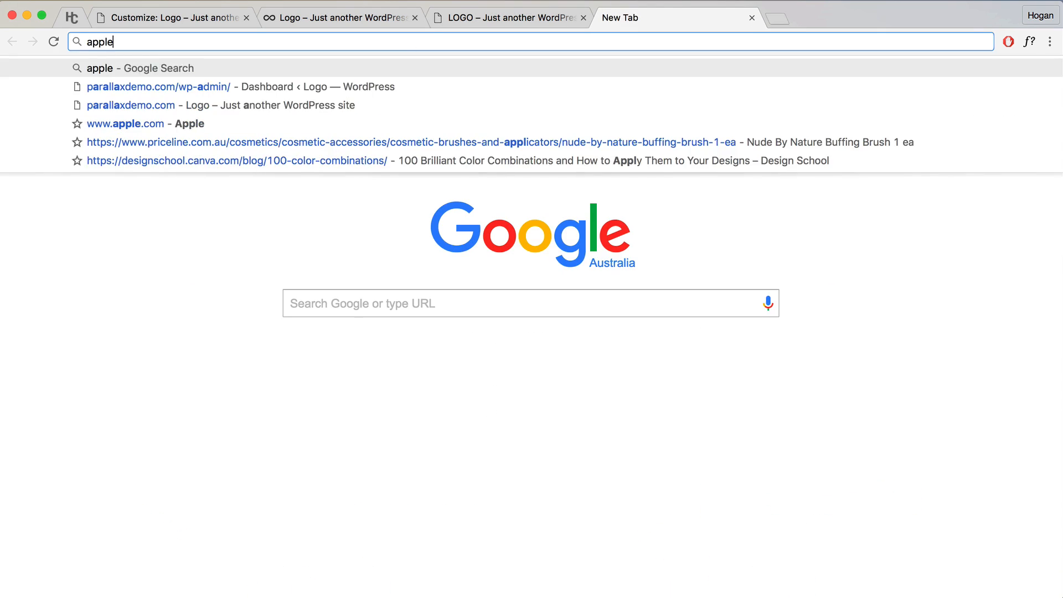
{"action": "key", "text": "Return"}
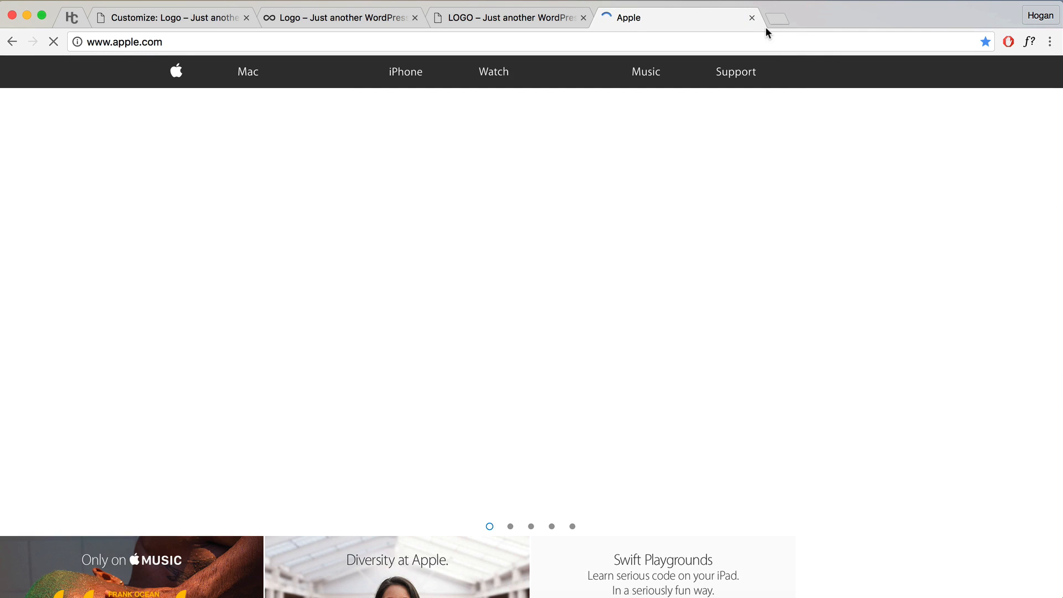
{"action": "left_click", "coordinate": [1029, 44]}
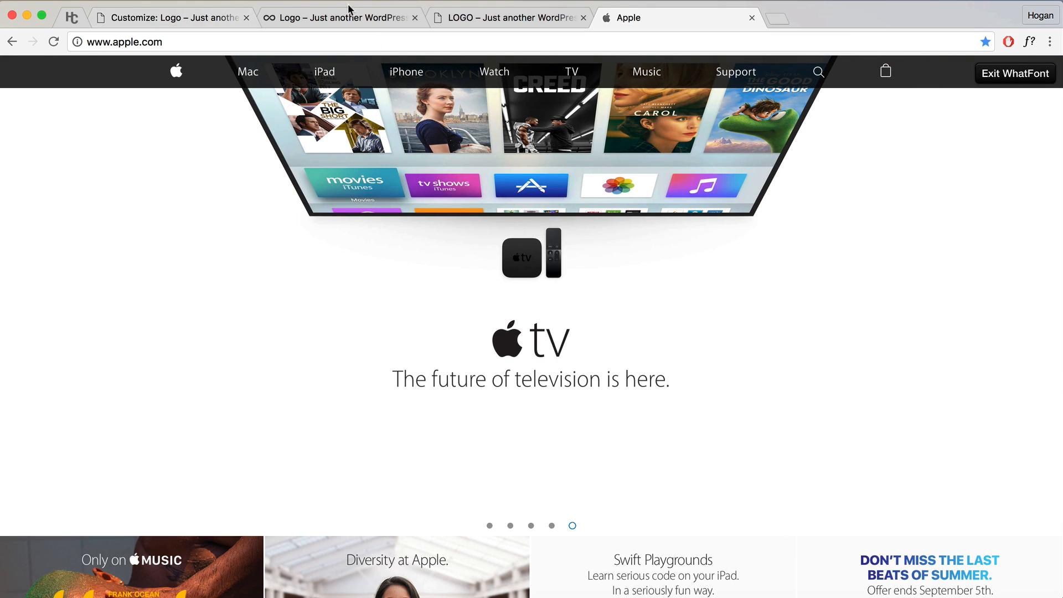
{"action": "left_click", "coordinate": [491, 20]}
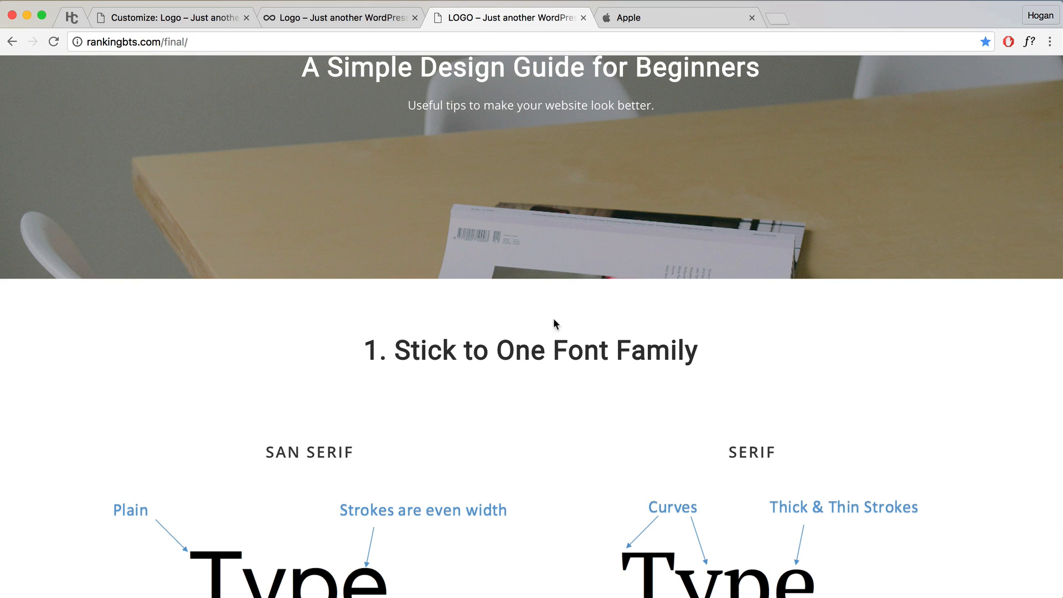
{"action": "scroll", "coordinate": [543, 305], "scroll_direction": "down", "scroll_amount": 5}
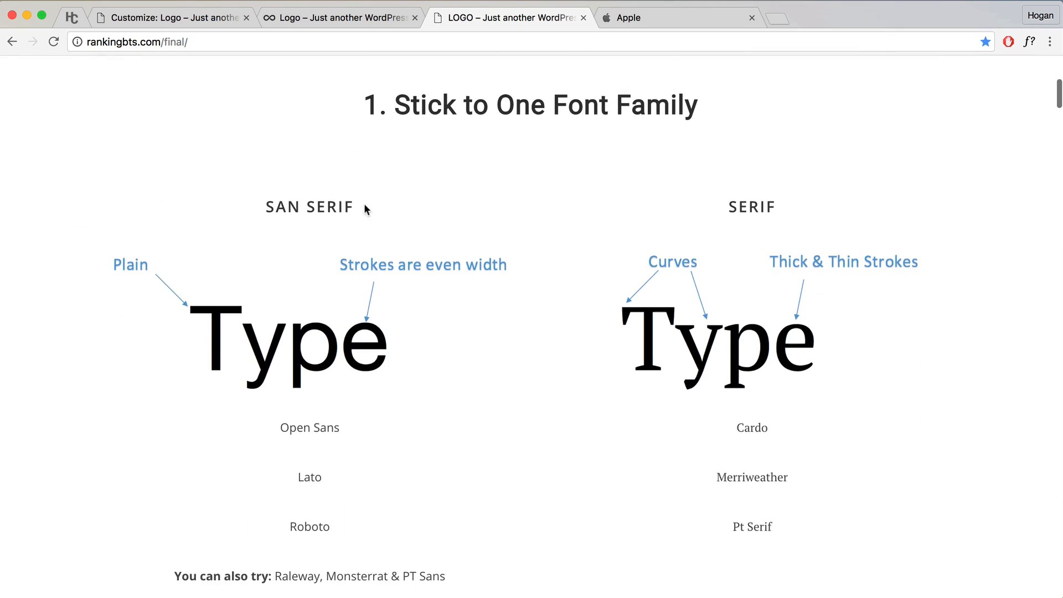
{"action": "left_click_drag", "start_coordinate": [267, 206], "coordinate": [356, 203]}
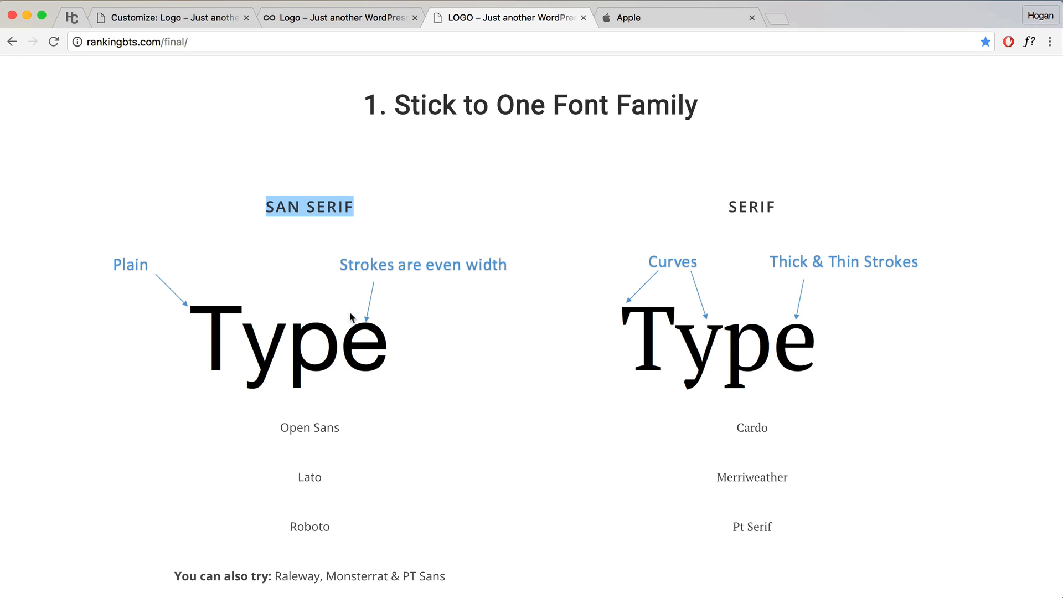
{"action": "left_click", "coordinate": [339, 427]}
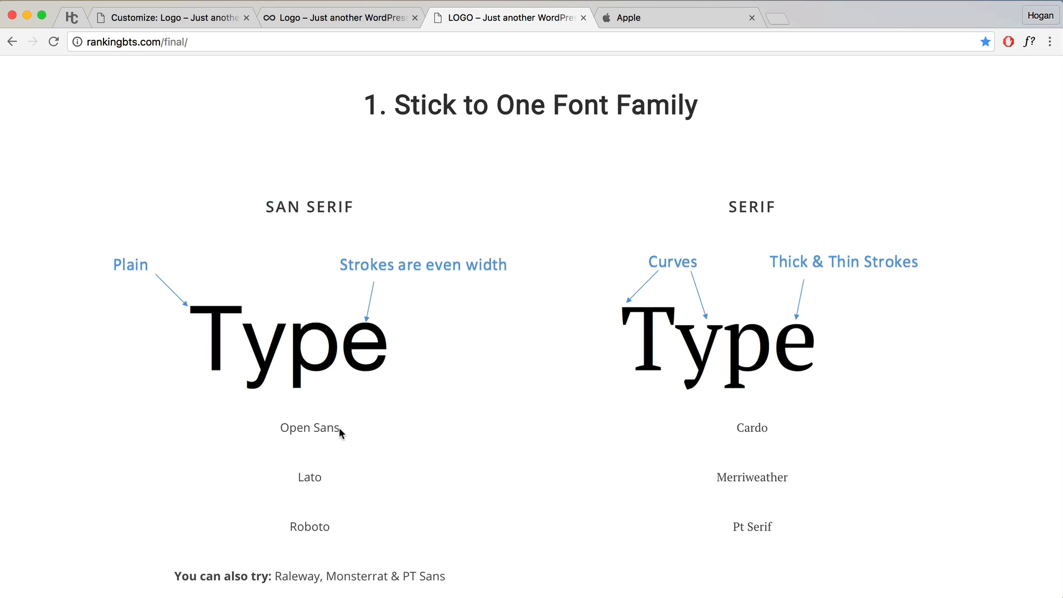
{"action": "left_click_drag", "start_coordinate": [340, 428], "coordinate": [281, 429]}
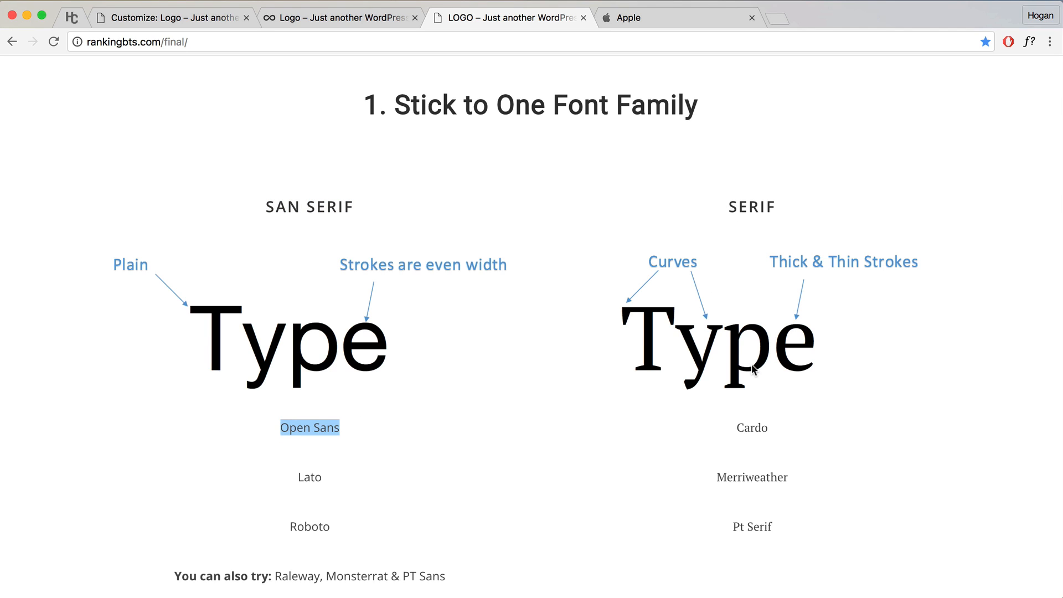
{"action": "scroll", "coordinate": [752, 364], "scroll_direction": "down", "scroll_amount": 2}
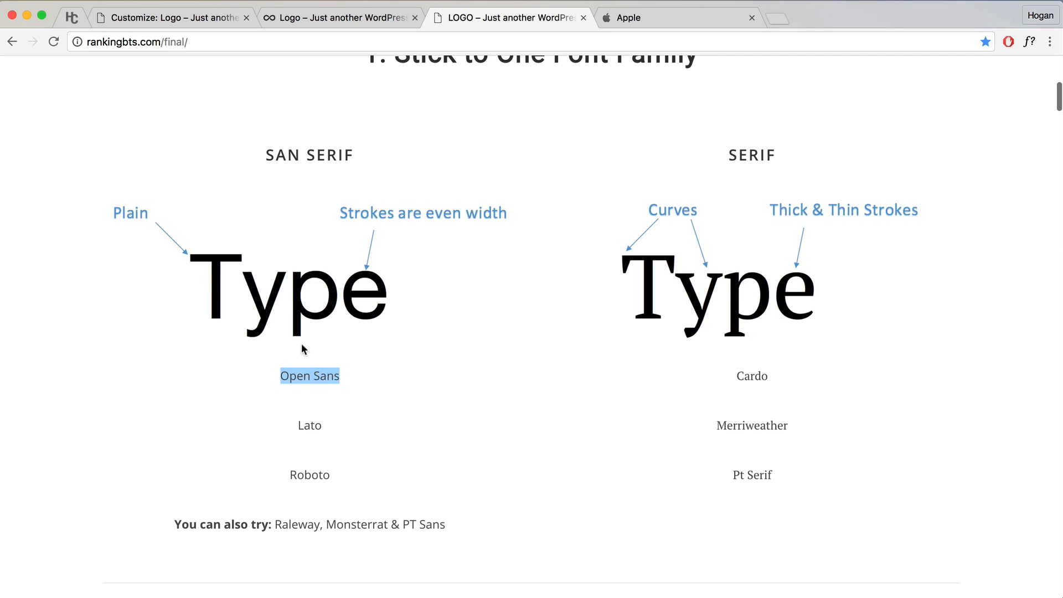
{"action": "left_click", "coordinate": [283, 380]}
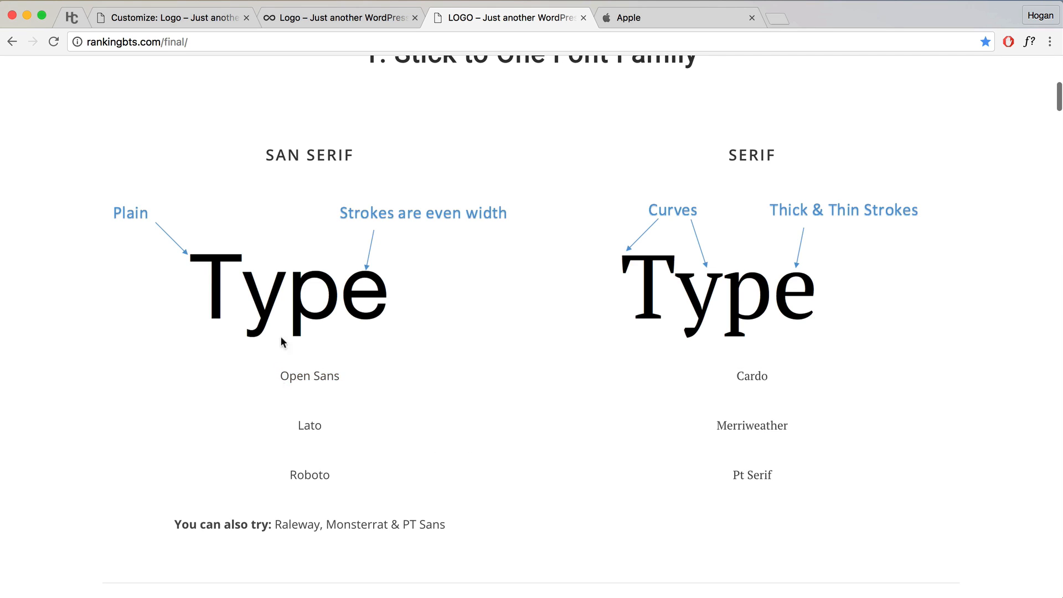
{"action": "left_click_drag", "start_coordinate": [281, 377], "coordinate": [341, 377]}
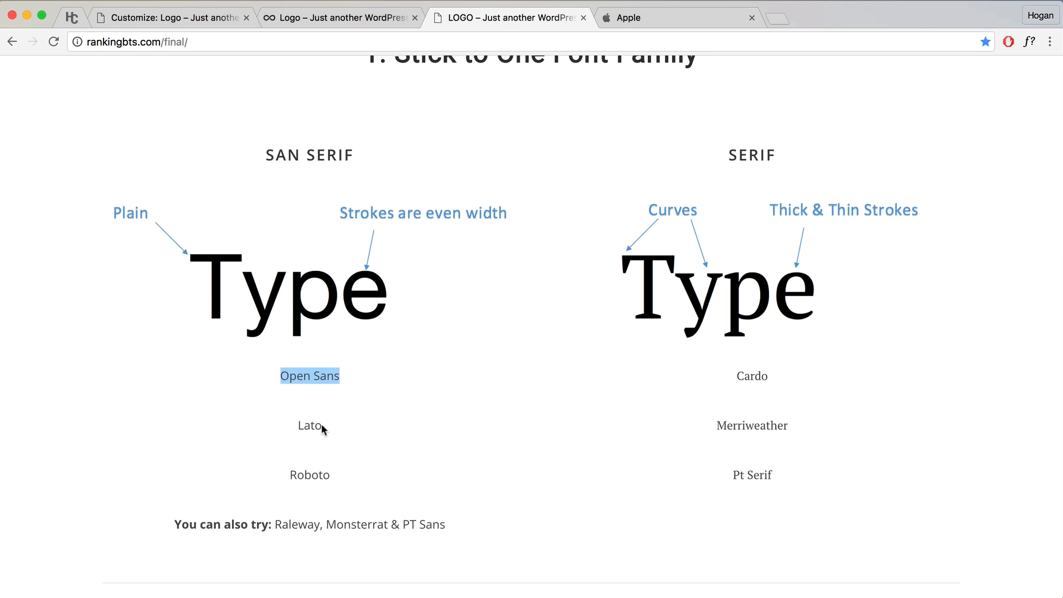
{"action": "left_click_drag", "start_coordinate": [323, 429], "coordinate": [296, 426]}
{"action": "mouse_move", "coordinate": [327, 474]}
{"action": "left_mouse_down"}
{"action": "mouse_move", "coordinate": [289, 475]}
{"action": "mouse_move", "coordinate": [316, 468]}
{"action": "left_mouse_up"}
{"action": "scroll", "coordinate": [327, 442], "scroll_direction": "down", "scroll_amount": 2}
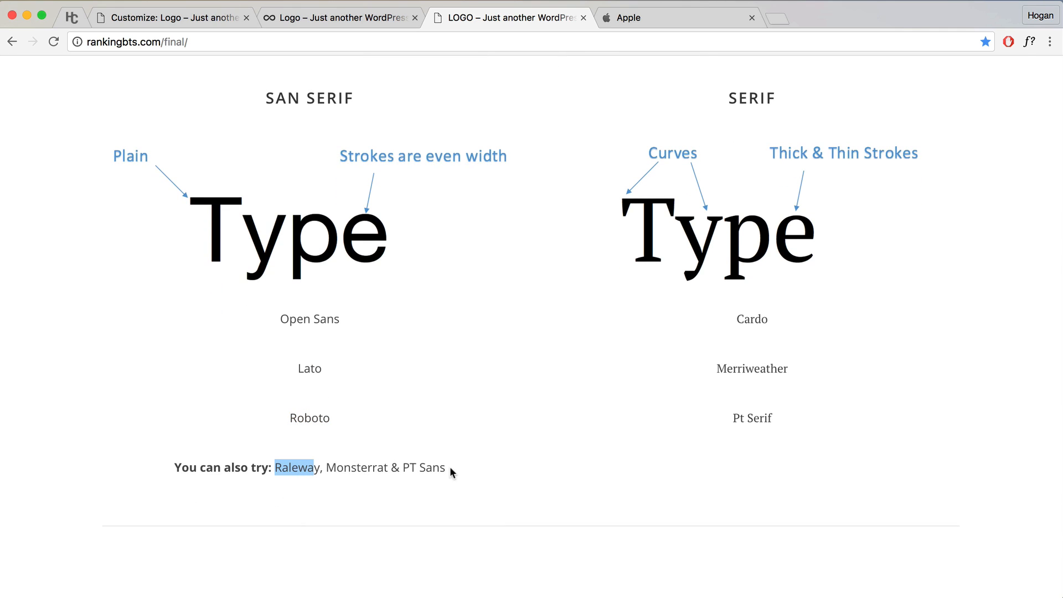
{"action": "scroll", "coordinate": [478, 405], "scroll_direction": "up", "scroll_amount": 1}
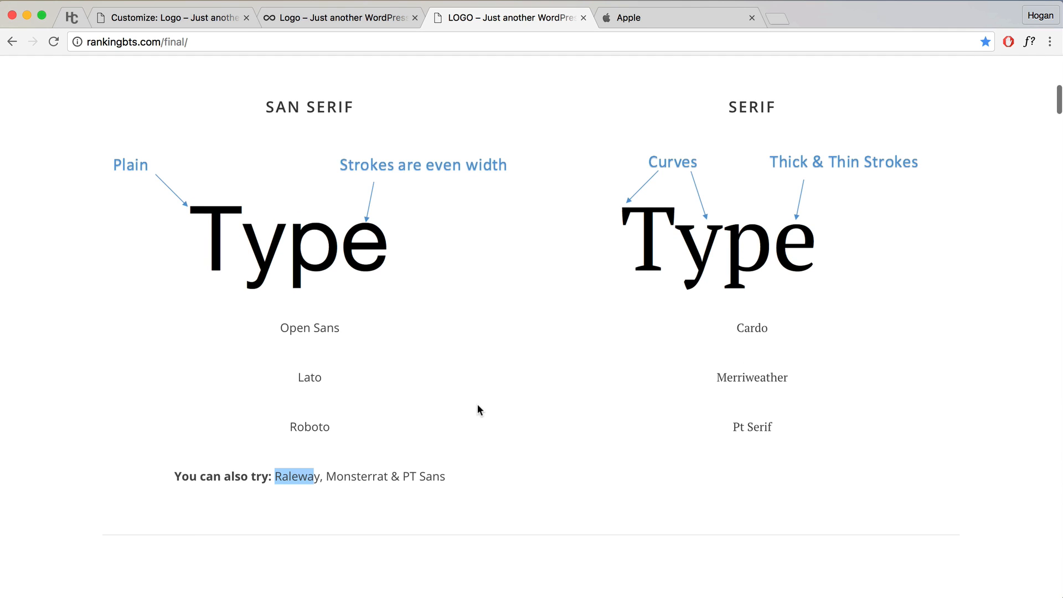
{"action": "scroll", "coordinate": [474, 394], "scroll_direction": "down", "scroll_amount": 10}
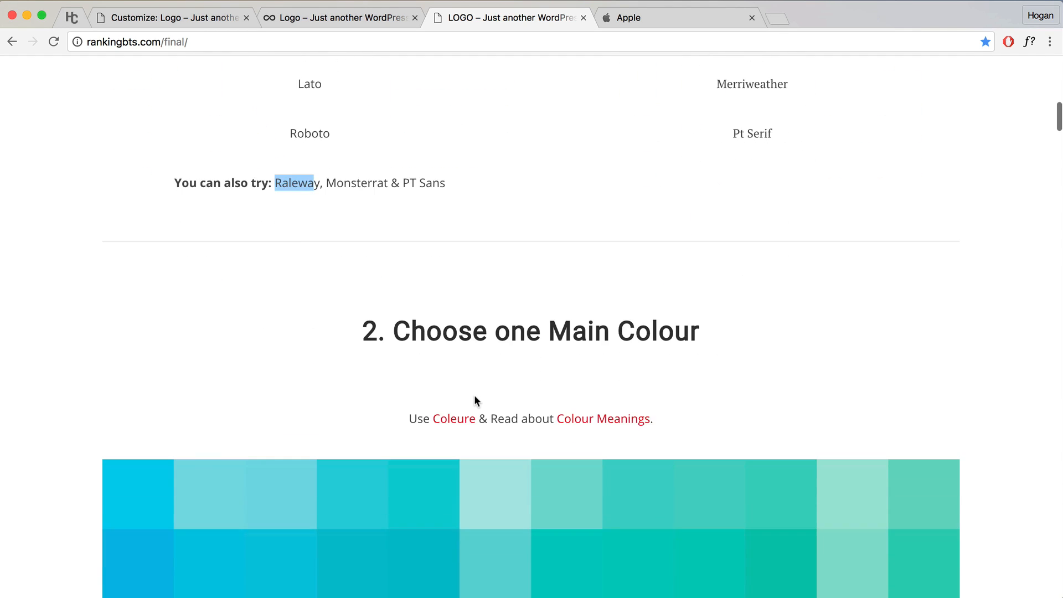
{"action": "scroll", "coordinate": [463, 366], "scroll_direction": "down", "scroll_amount": 4}
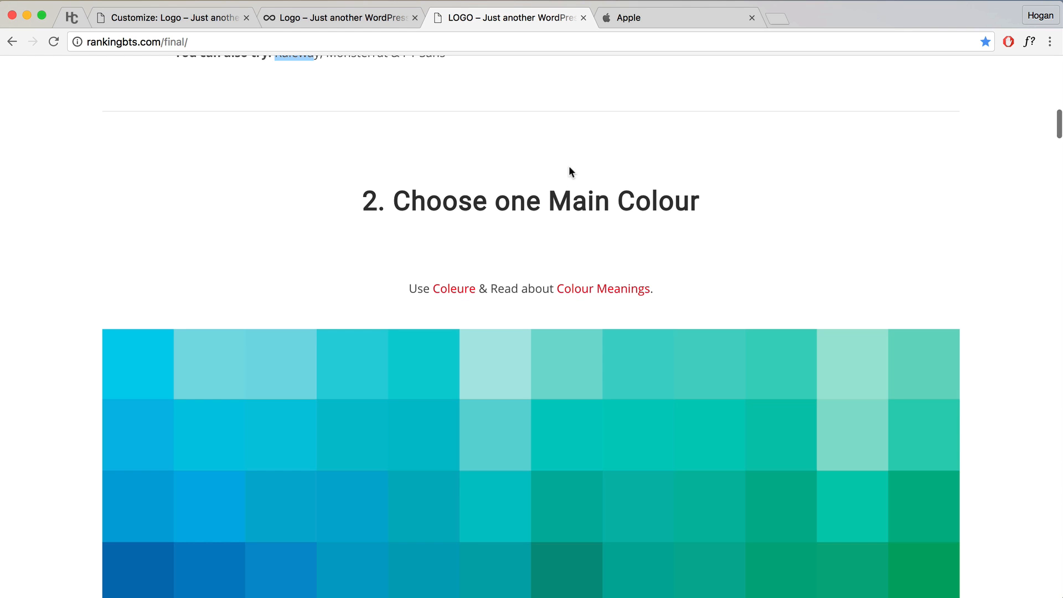
{"action": "left_click", "coordinate": [659, 11]}
{"action": "scroll", "coordinate": [576, 216], "scroll_direction": "down", "scroll_amount": 6}
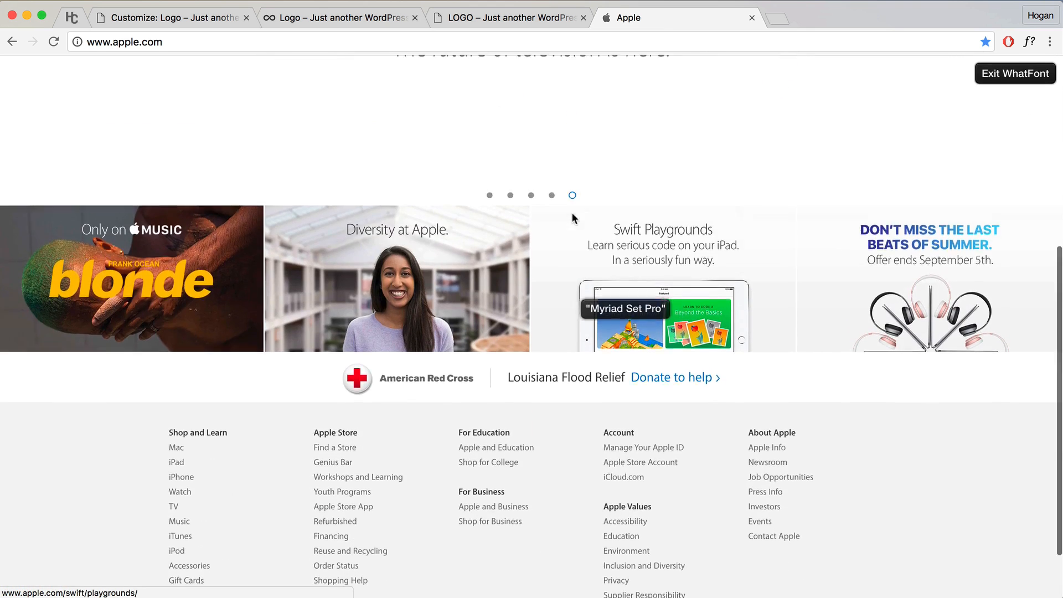
{"action": "scroll", "coordinate": [572, 216], "scroll_direction": "up", "scroll_amount": 6}
{"action": "scroll", "coordinate": [572, 216], "scroll_direction": "down", "scroll_amount": 8}
{"action": "scroll", "coordinate": [573, 216], "scroll_direction": "up", "scroll_amount": 8}
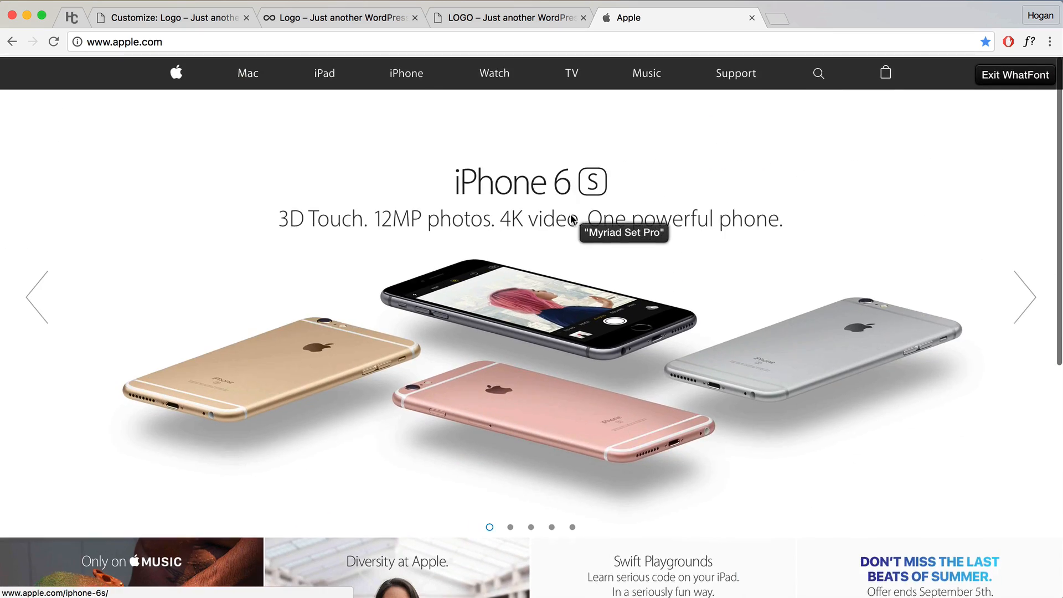
{"action": "scroll", "coordinate": [572, 219], "scroll_direction": "down", "scroll_amount": 8}
{"action": "scroll", "coordinate": [572, 219], "scroll_direction": "up", "scroll_amount": 8}
{"action": "scroll", "coordinate": [573, 220], "scroll_direction": "down", "scroll_amount": 4}
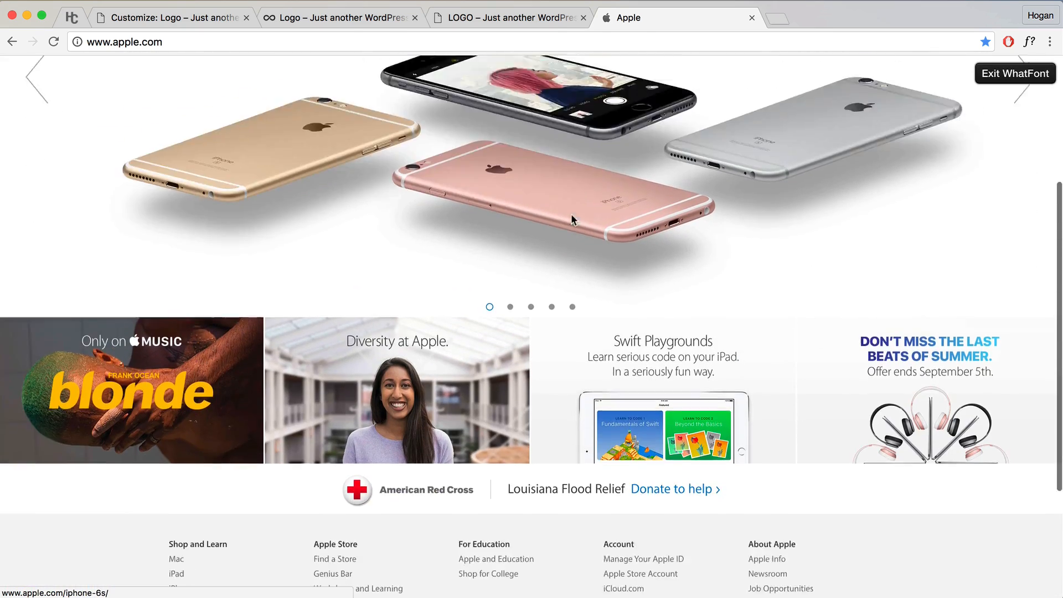
{"action": "scroll", "coordinate": [572, 220], "scroll_direction": "down", "scroll_amount": 3}
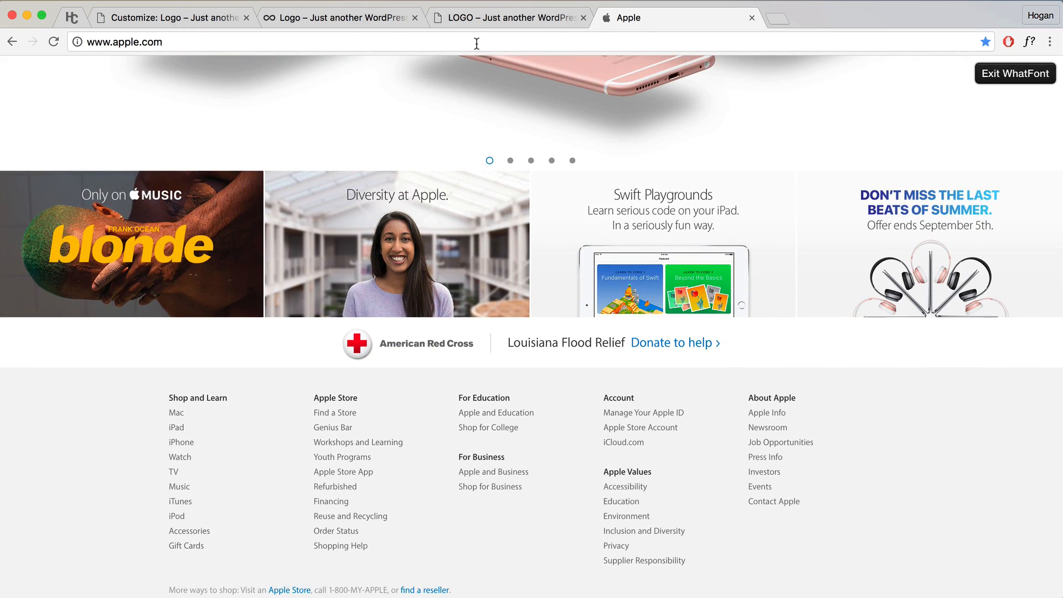
{"action": "left_click", "coordinate": [461, 17]}
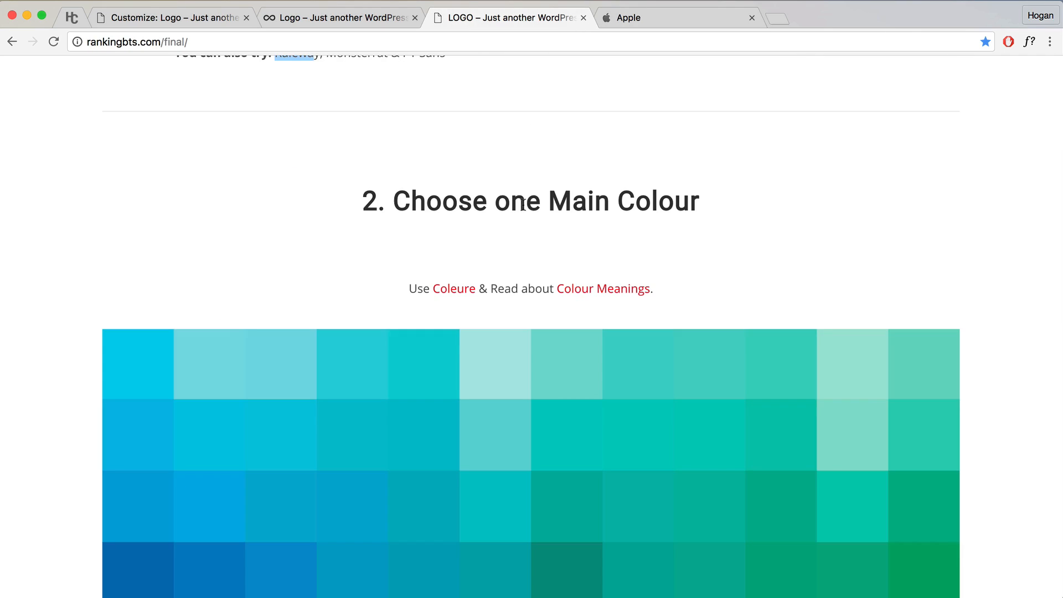
Step: Open the guide's Coleure and Colour Meanings (color-wheel-pro.com) links in new tabs
{"action": "scroll", "coordinate": [515, 227], "scroll_direction": "down", "scroll_amount": 3}
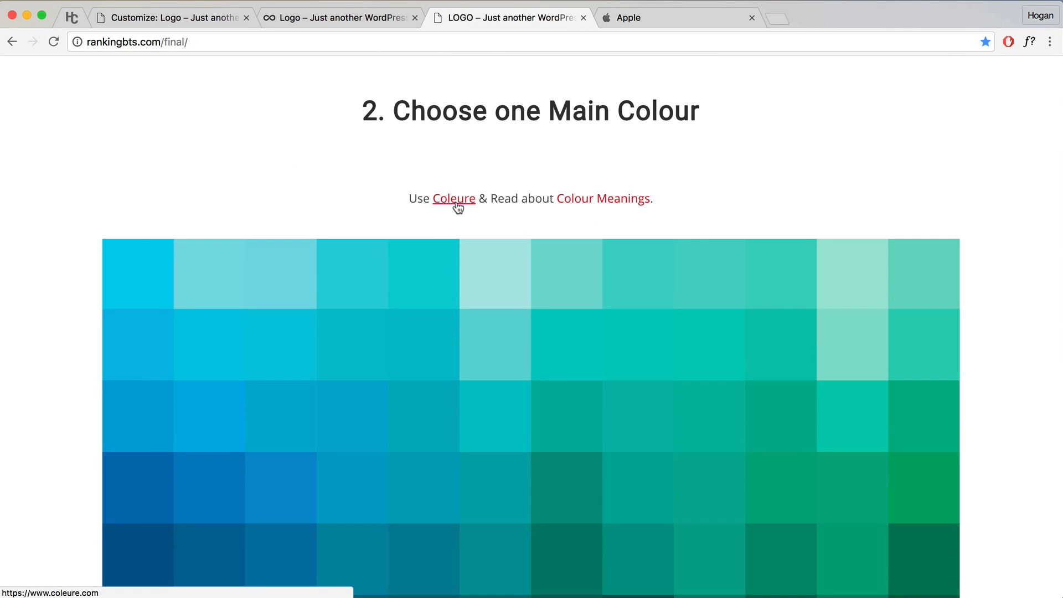
{"action": "left_click", "coordinate": [458, 206]}
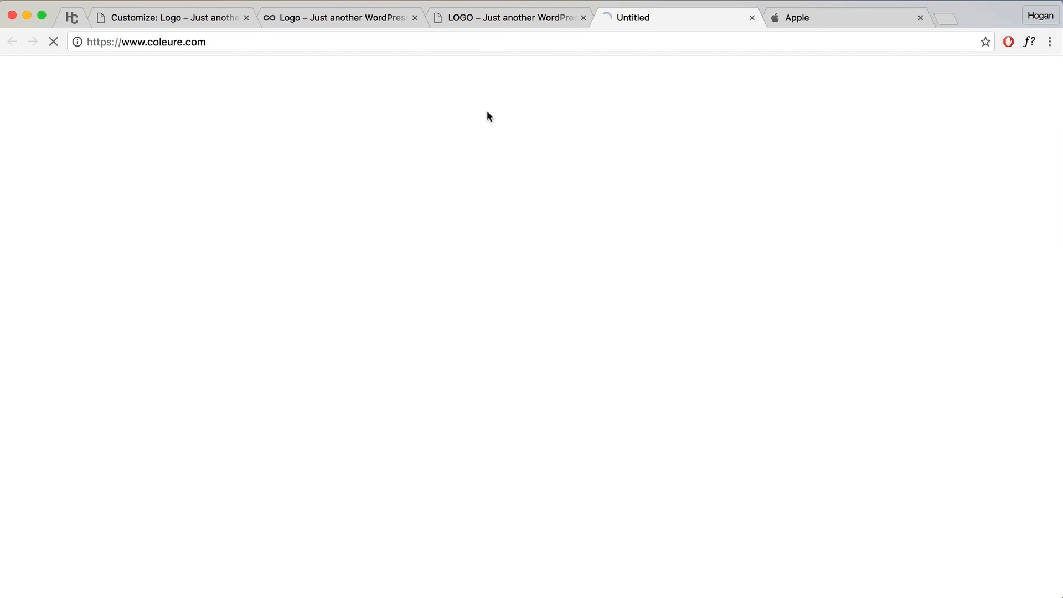
{"action": "left_click", "coordinate": [508, 20]}
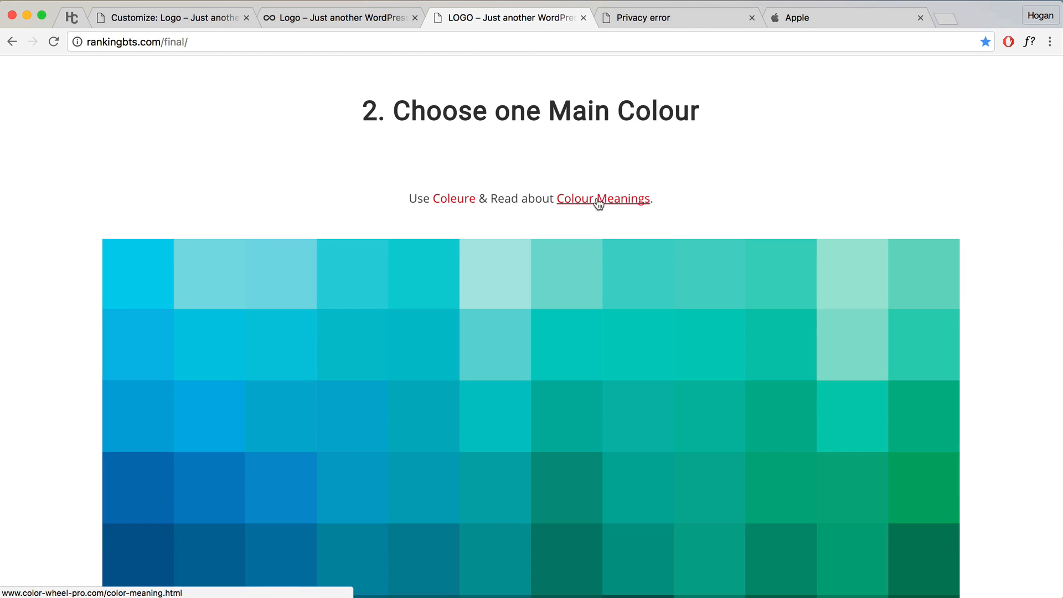
{"action": "left_click", "coordinate": [598, 204]}
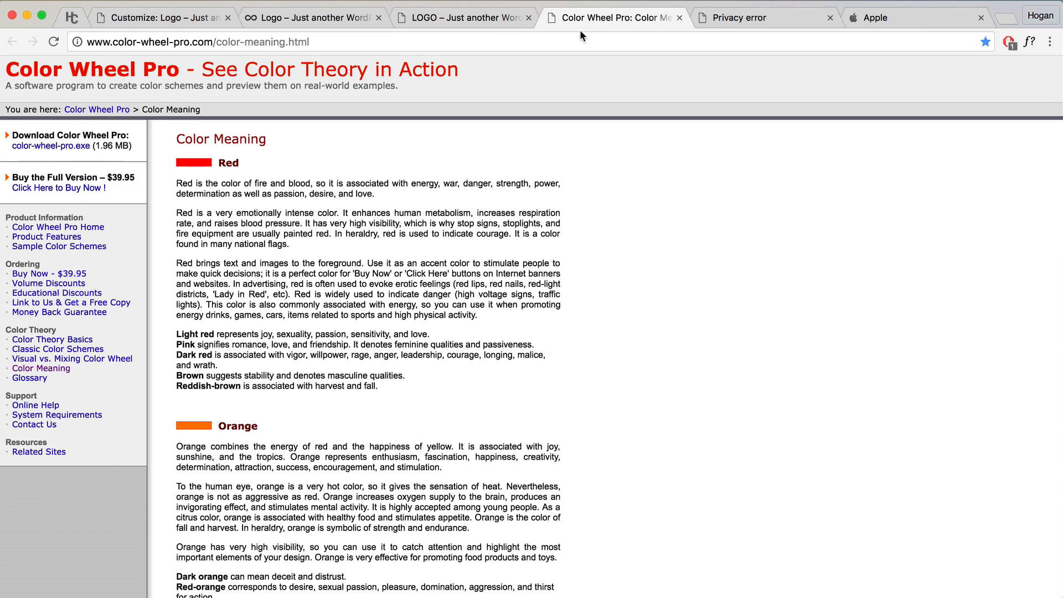
Step: Bypass the certificate warning to load coleure.com
{"action": "left_click", "coordinate": [720, 16]}
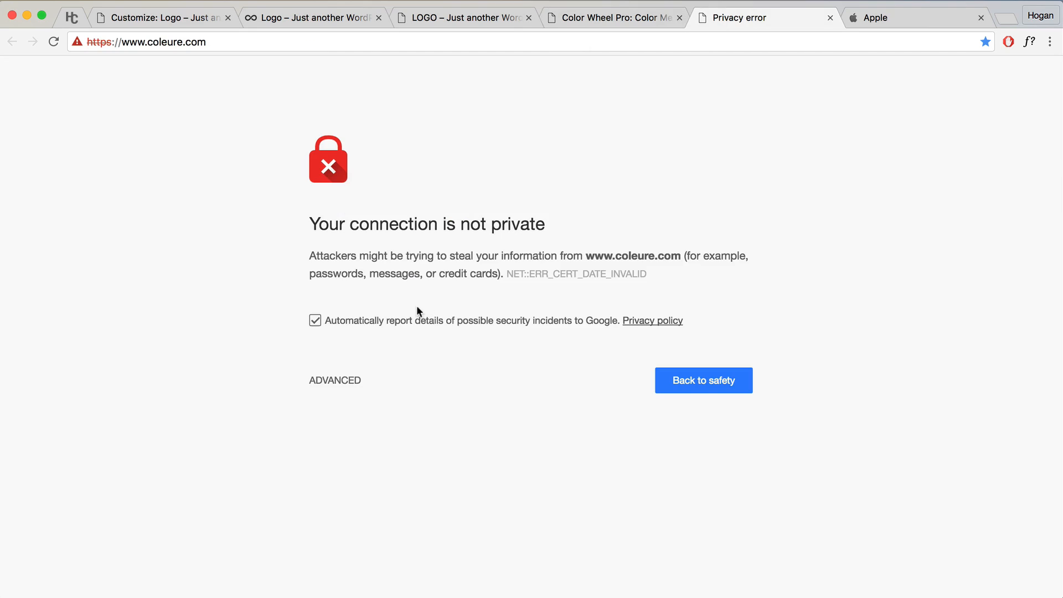
{"action": "left_click", "coordinate": [331, 381]}
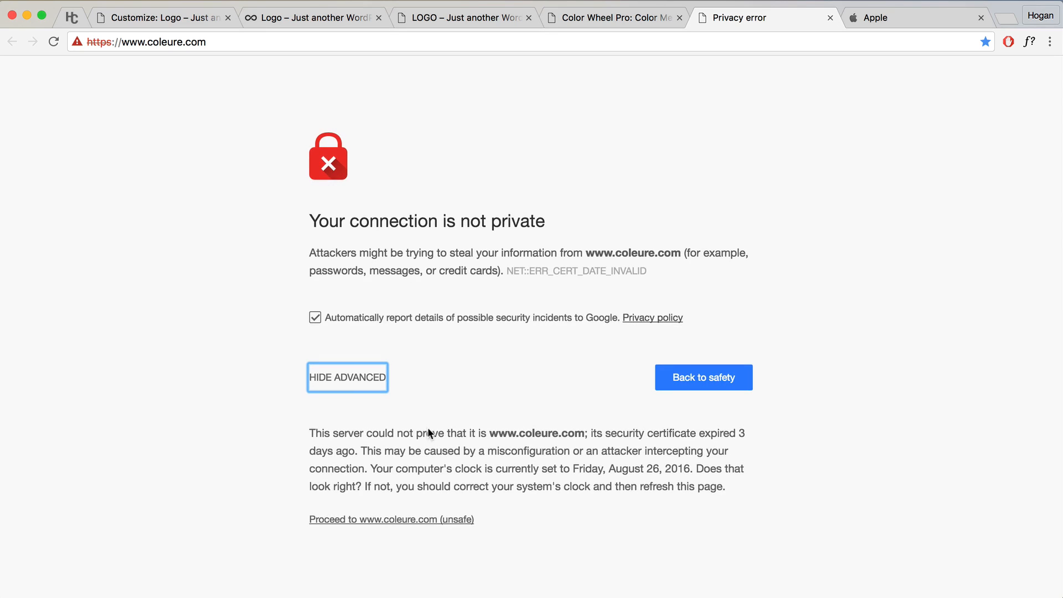
{"action": "left_click", "coordinate": [365, 522]}
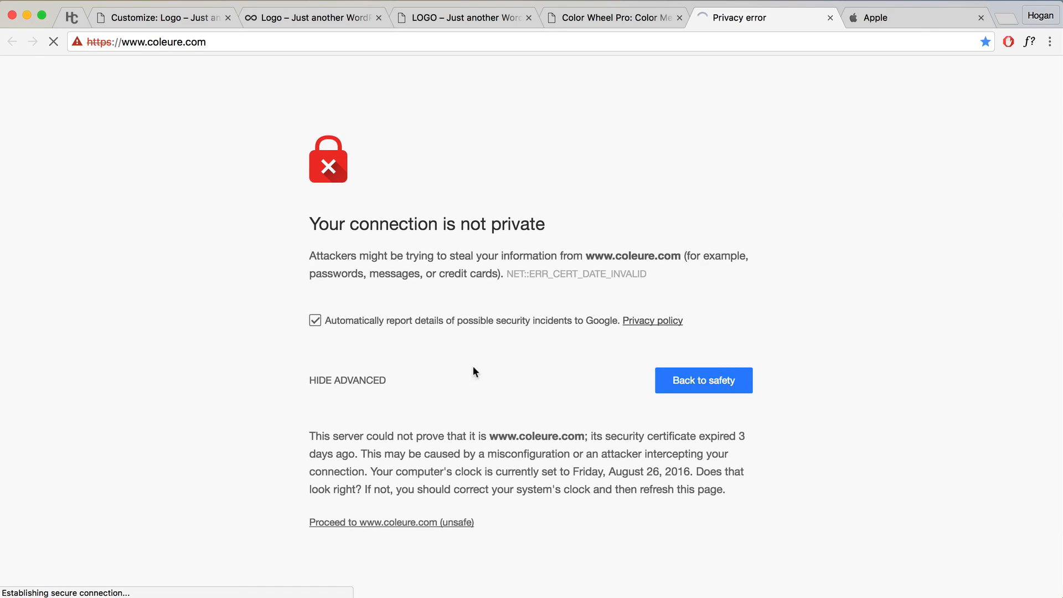
{"action": "scroll", "coordinate": [491, 322], "scroll_direction": "down", "scroll_amount": 10}
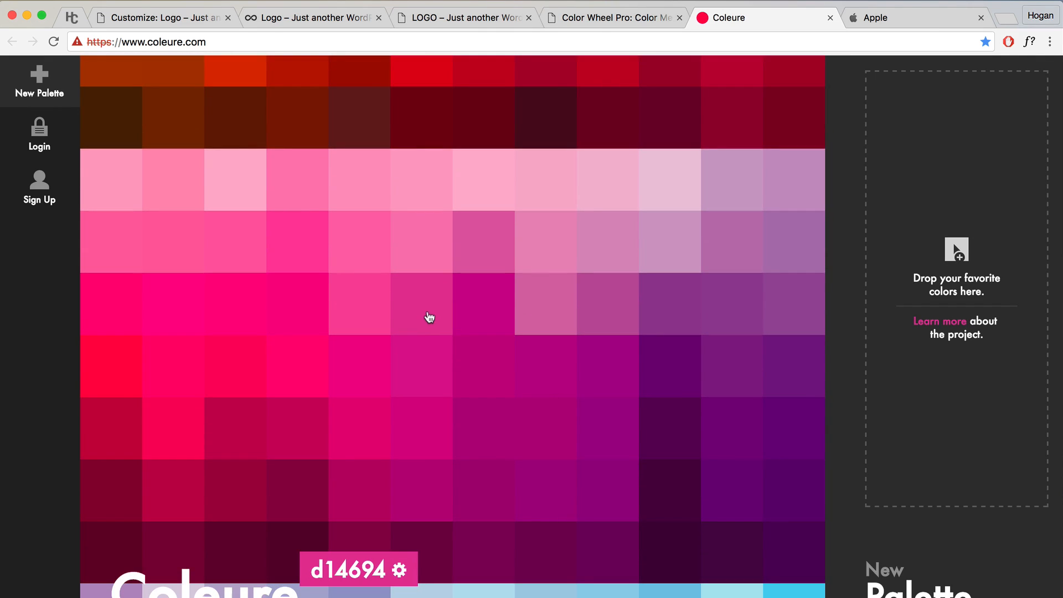
{"action": "scroll", "coordinate": [427, 315], "scroll_direction": "down", "scroll_amount": 7}
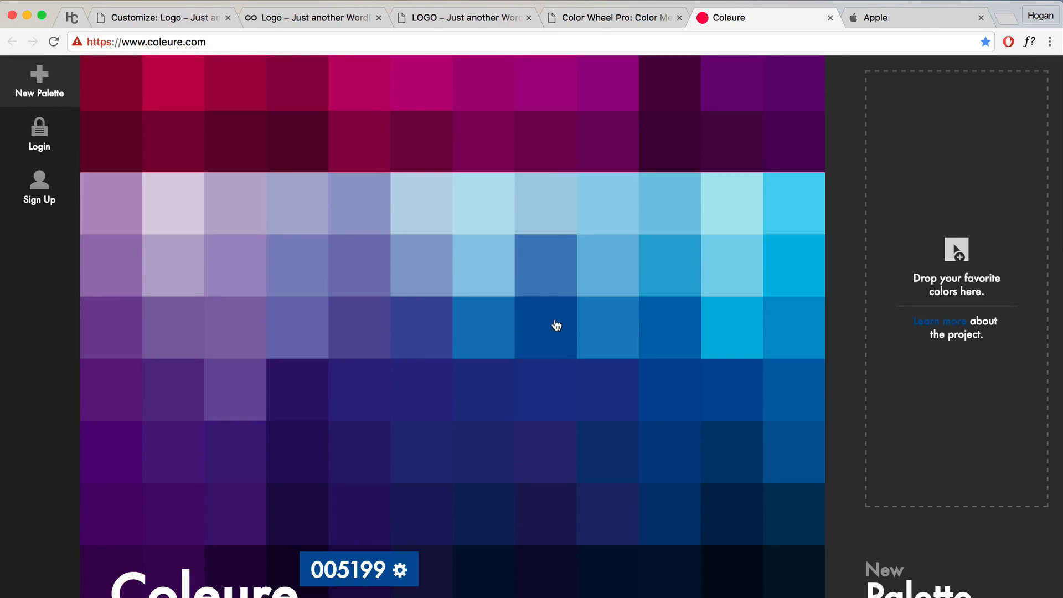
Step: Select the blue tile's hex code 3e85bc, then scroll the guide to its Neutral Colours section
{"action": "left_click", "coordinate": [601, 324]}
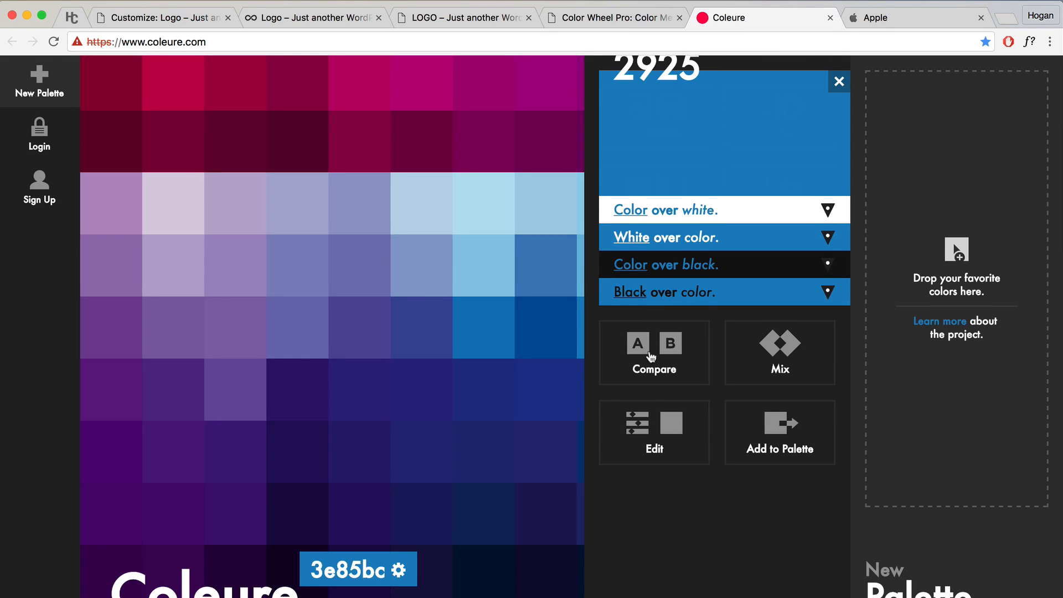
{"action": "left_click", "coordinate": [651, 358]}
{"action": "left_click", "coordinate": [668, 467]}
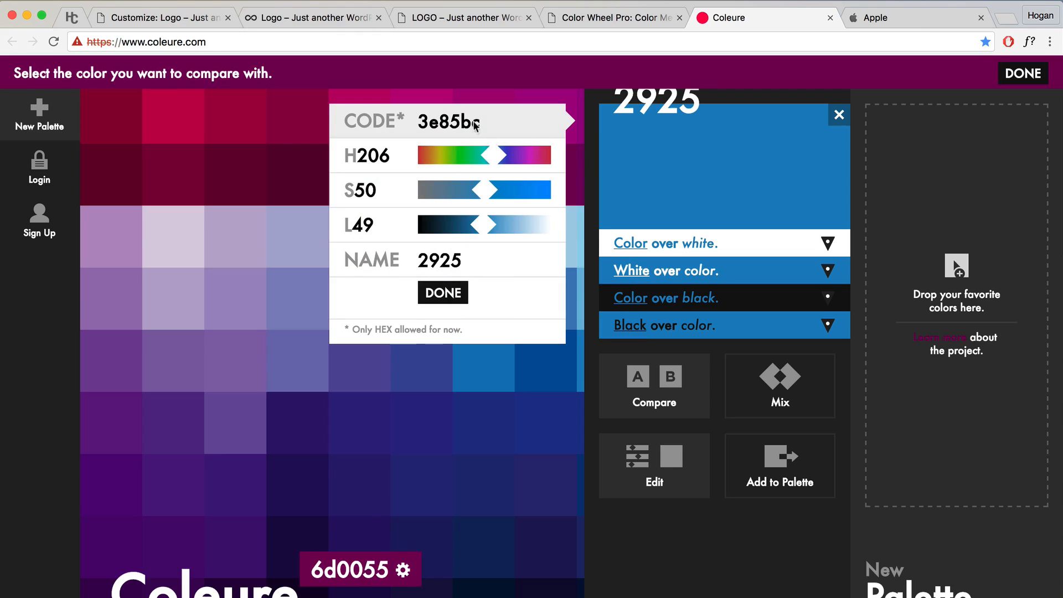
{"action": "left_click_drag", "start_coordinate": [489, 130], "coordinate": [420, 126]}
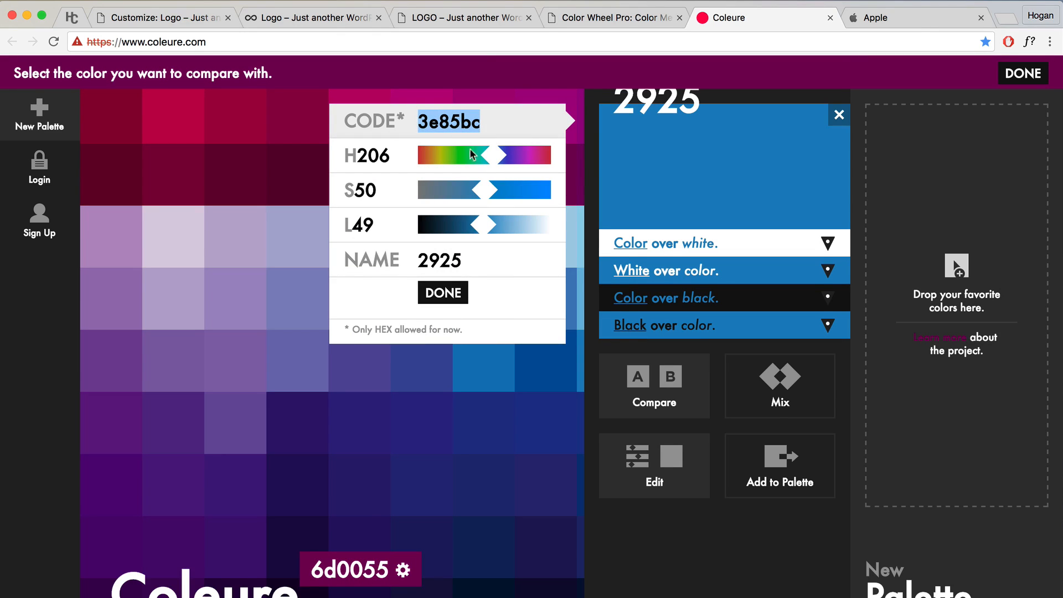
{"action": "left_click", "coordinate": [444, 18]}
{"action": "scroll", "coordinate": [579, 219], "scroll_direction": "down", "scroll_amount": 6}
{"action": "scroll", "coordinate": [580, 220], "scroll_direction": "down", "scroll_amount": 4}
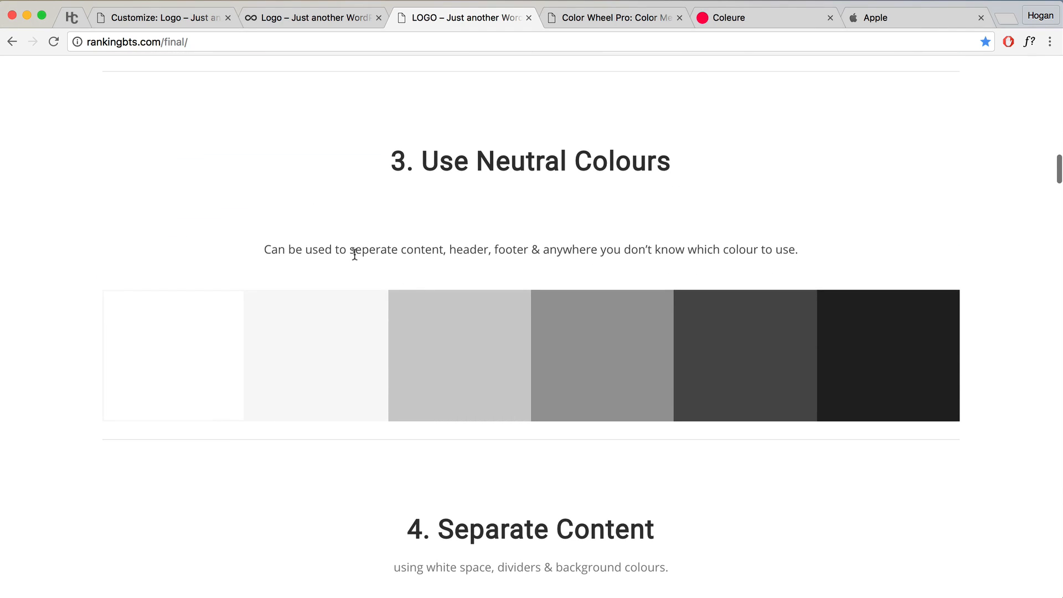
{"action": "left_click_drag", "start_coordinate": [350, 250], "coordinate": [441, 244]}
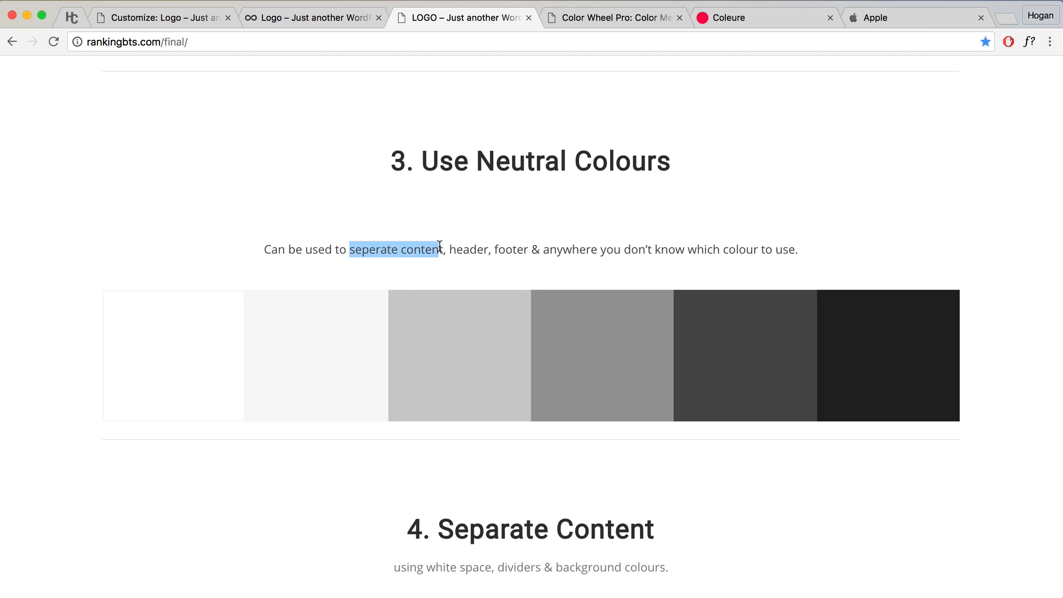
{"action": "left_click", "coordinate": [897, 18]}
{"action": "scroll", "coordinate": [580, 256], "scroll_direction": "up", "scroll_amount": 5}
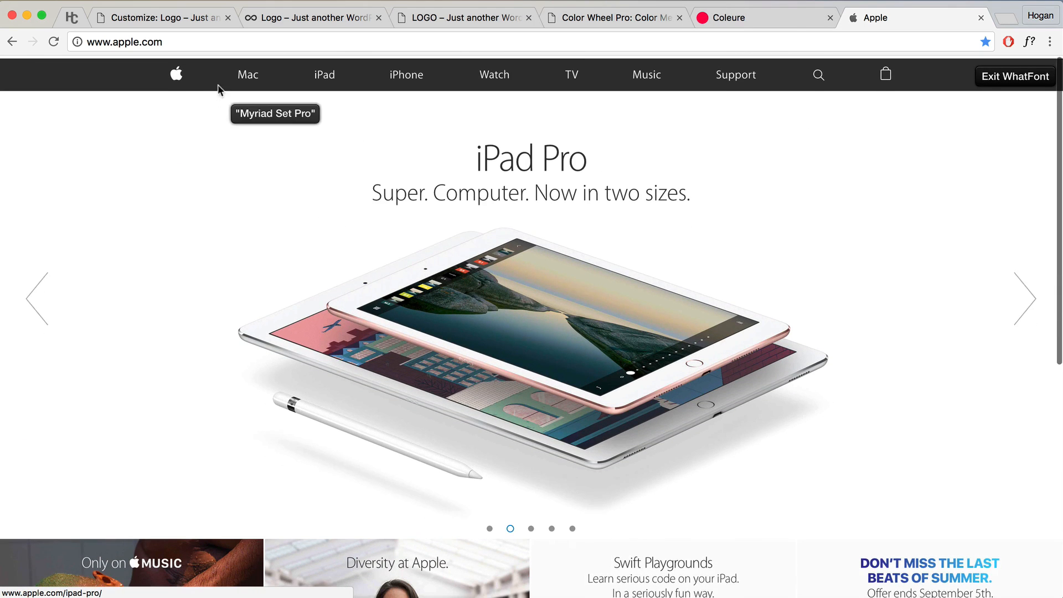
{"action": "left_click", "coordinate": [248, 81]}
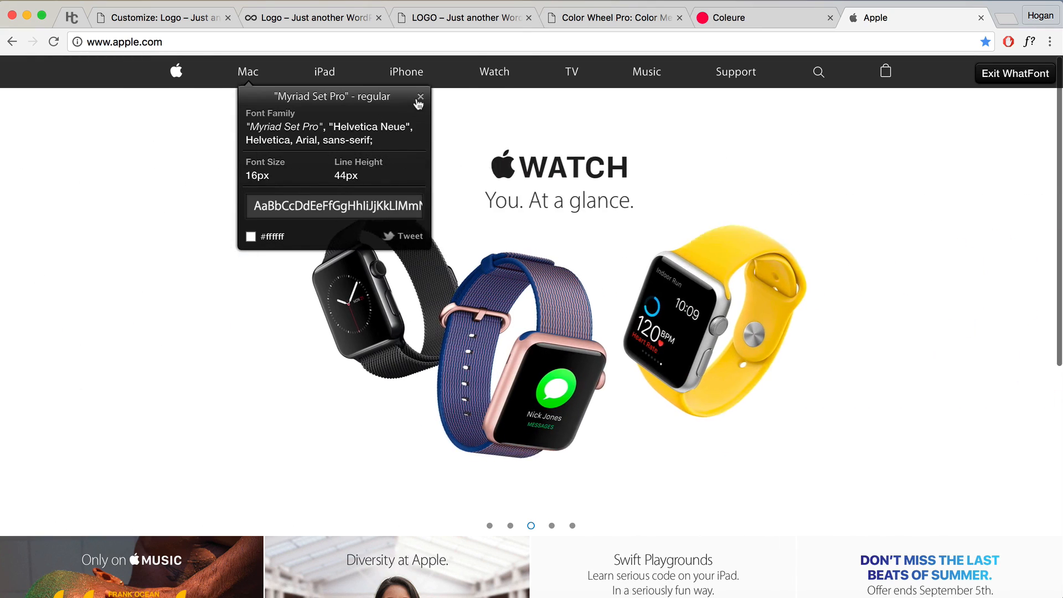
{"action": "left_click", "coordinate": [419, 100]}
{"action": "left_click", "coordinate": [1032, 42]}
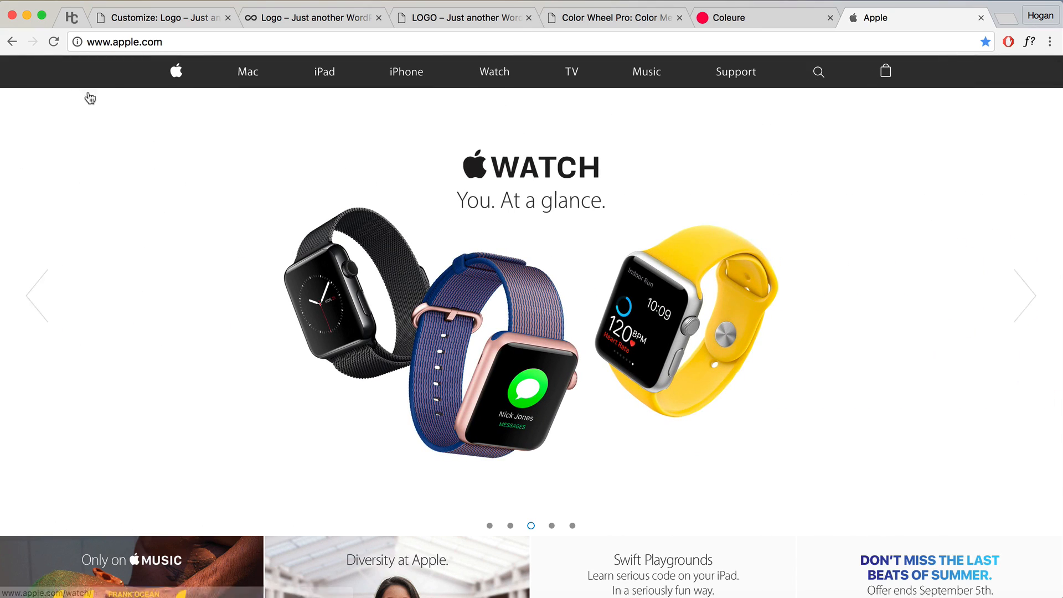
{"action": "left_click", "coordinate": [242, 73]}
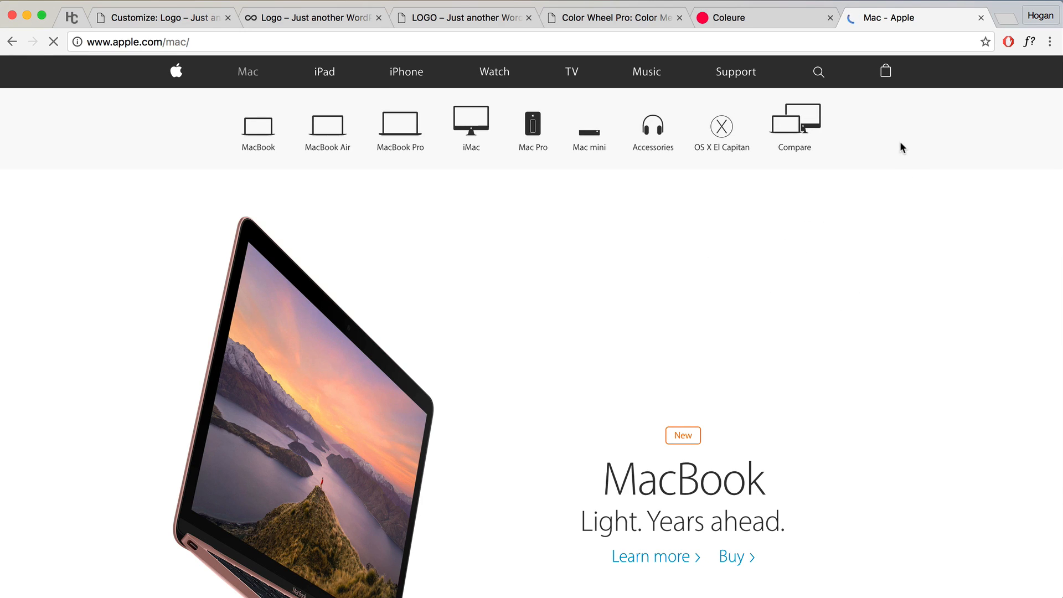
{"action": "scroll", "coordinate": [669, 328], "scroll_direction": "down", "scroll_amount": 5}
{"action": "scroll", "coordinate": [670, 333], "scroll_direction": "down", "scroll_amount": 20}
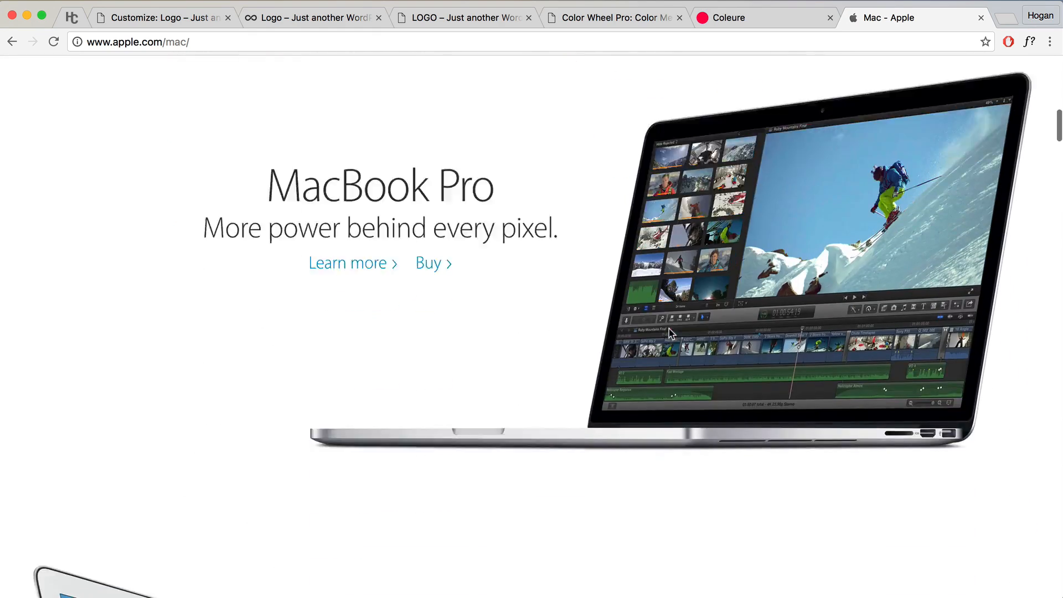
{"action": "scroll", "coordinate": [669, 333], "scroll_direction": "down", "scroll_amount": 8}
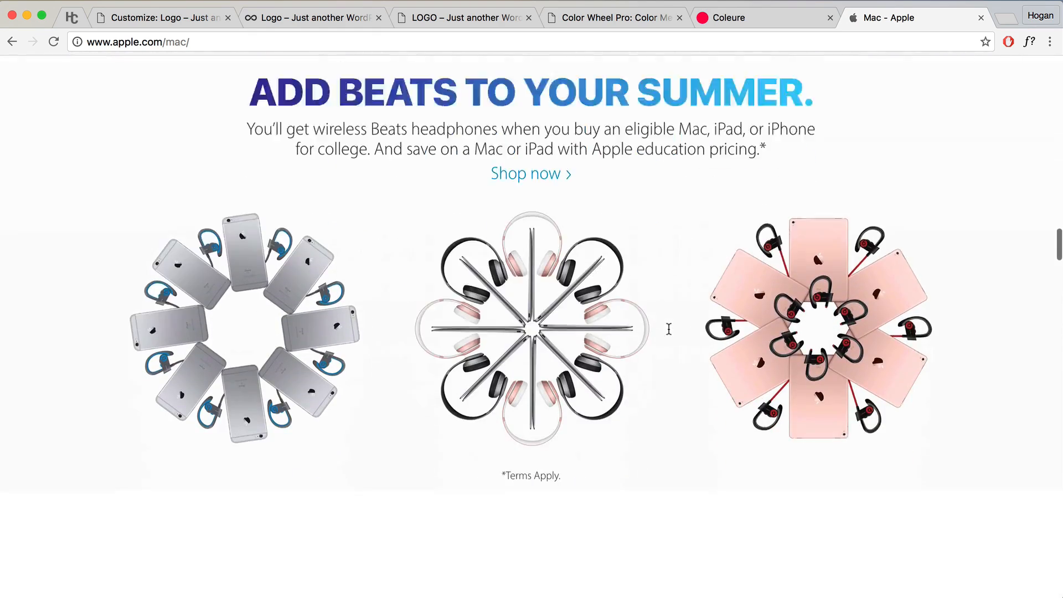
{"action": "scroll", "coordinate": [285, 269], "scroll_direction": "up", "scroll_amount": 3}
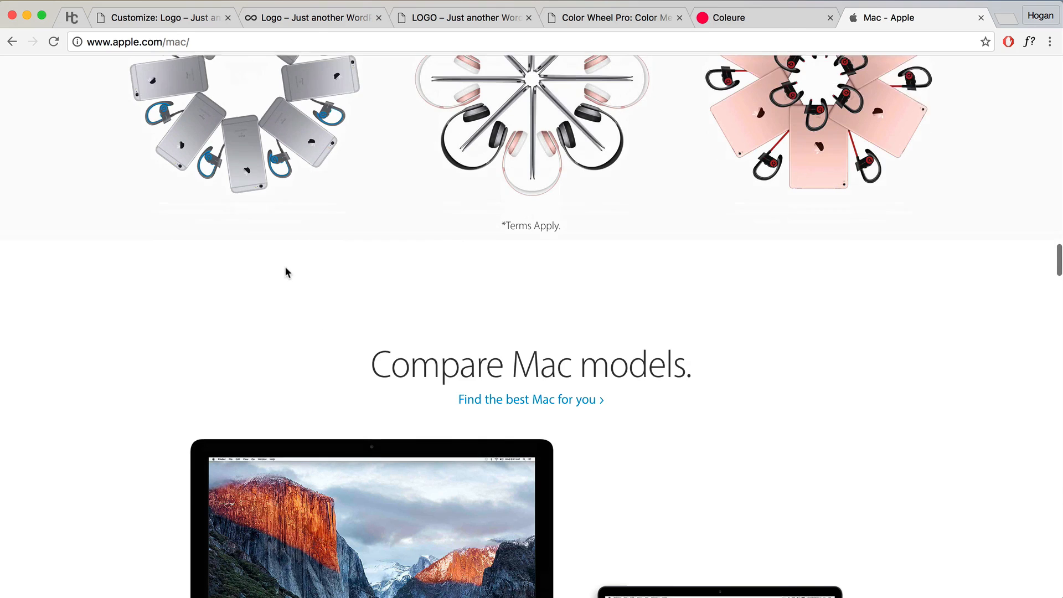
{"action": "scroll", "coordinate": [374, 288], "scroll_direction": "down", "scroll_amount": 12}
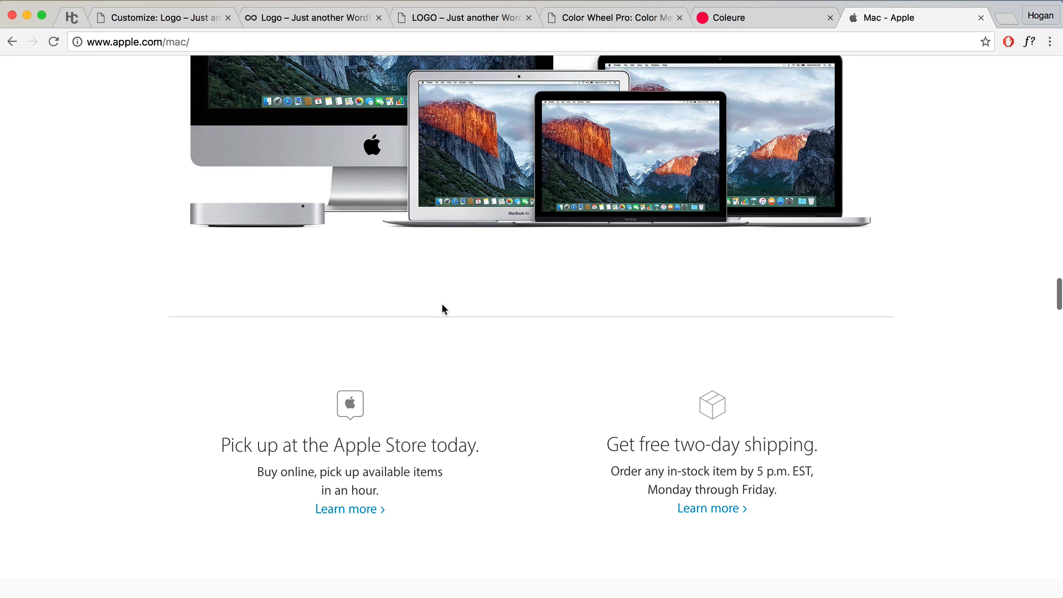
{"action": "left_click", "coordinate": [489, 22]}
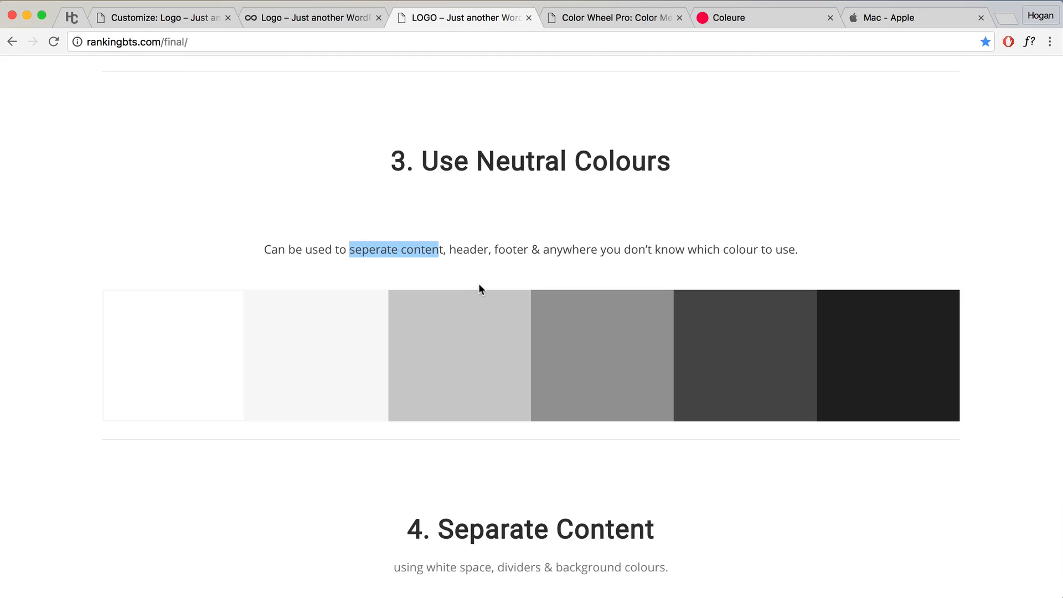
Step: Highlight 'header' and 'footer' in the Neutral Colours tip
{"action": "double_click", "coordinate": [488, 251]}
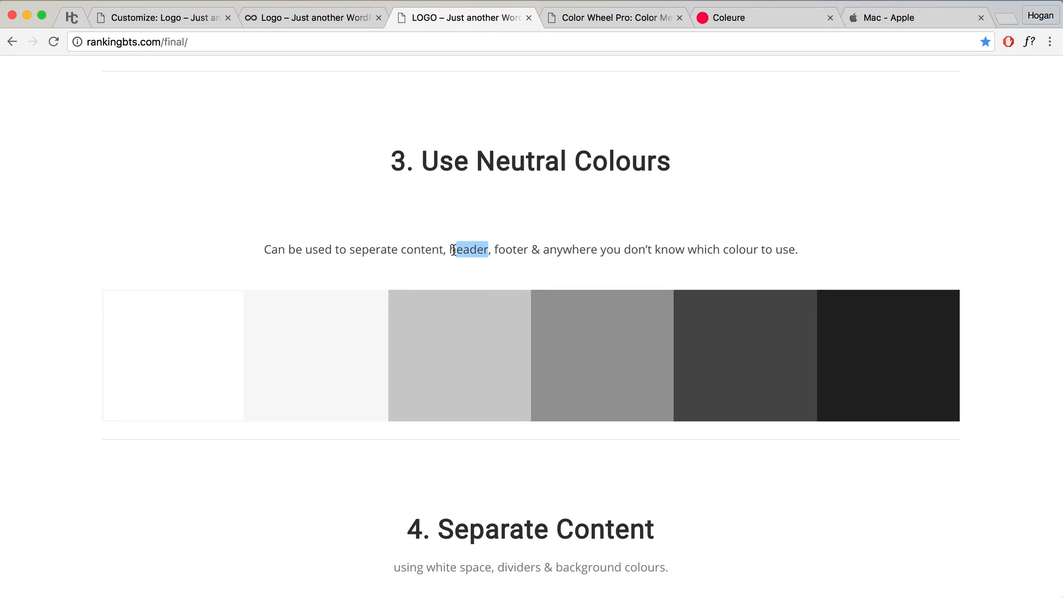
{"action": "left_click_drag", "start_coordinate": [493, 241], "coordinate": [531, 246]}
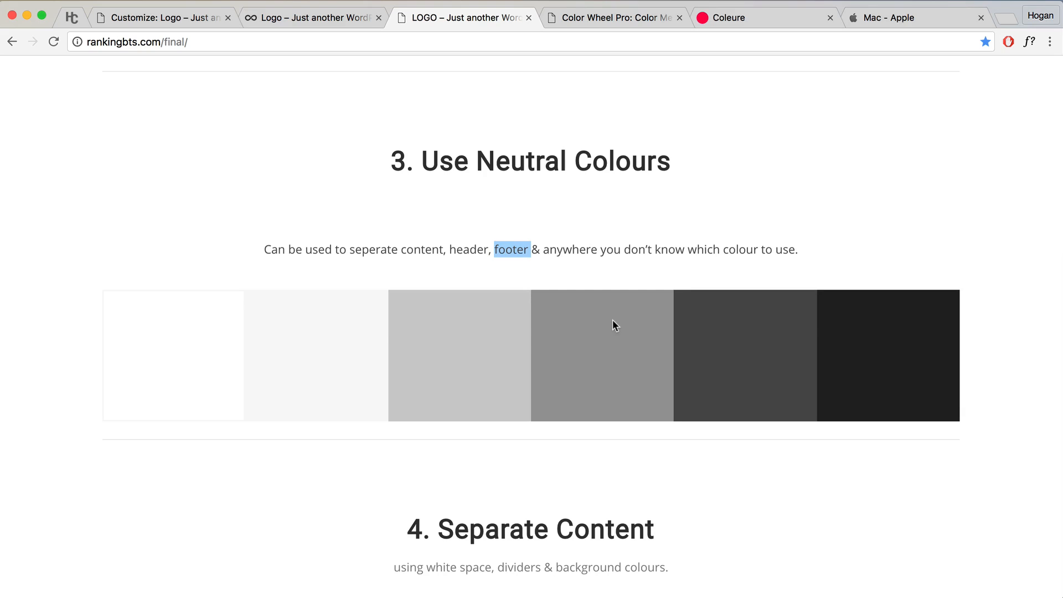
{"action": "scroll", "coordinate": [620, 327], "scroll_direction": "down", "scroll_amount": 5}
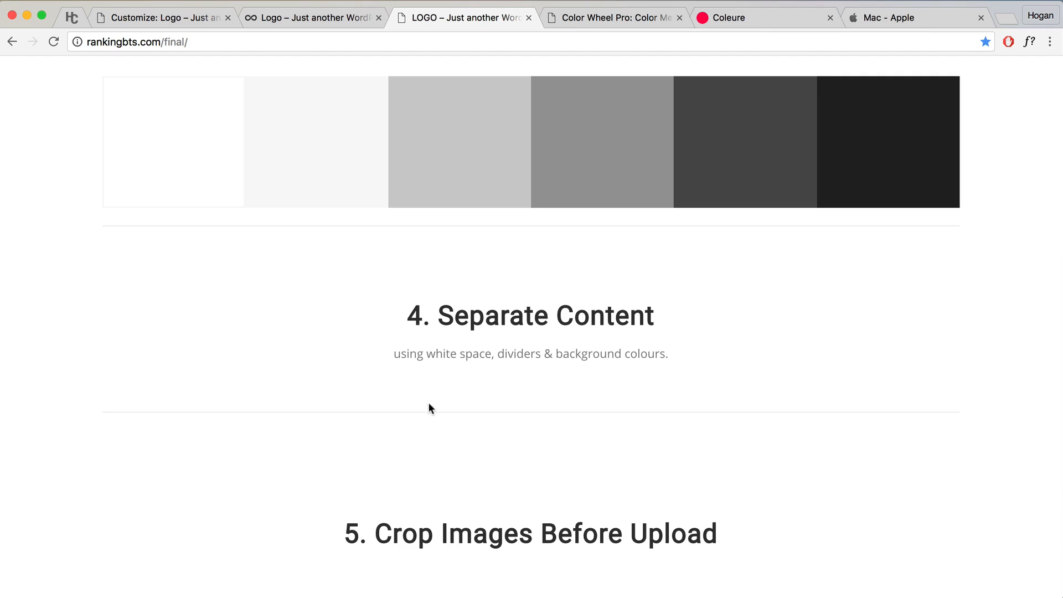
{"action": "scroll", "coordinate": [619, 288], "scroll_direction": "down", "scroll_amount": 10}
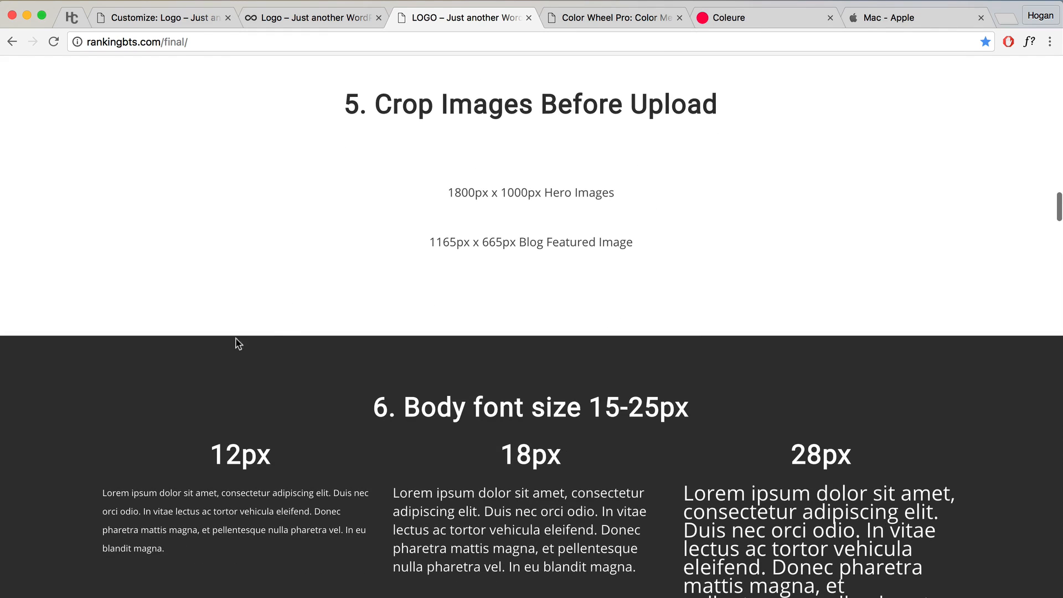
{"action": "scroll", "coordinate": [308, 316], "scroll_direction": "up", "scroll_amount": 5}
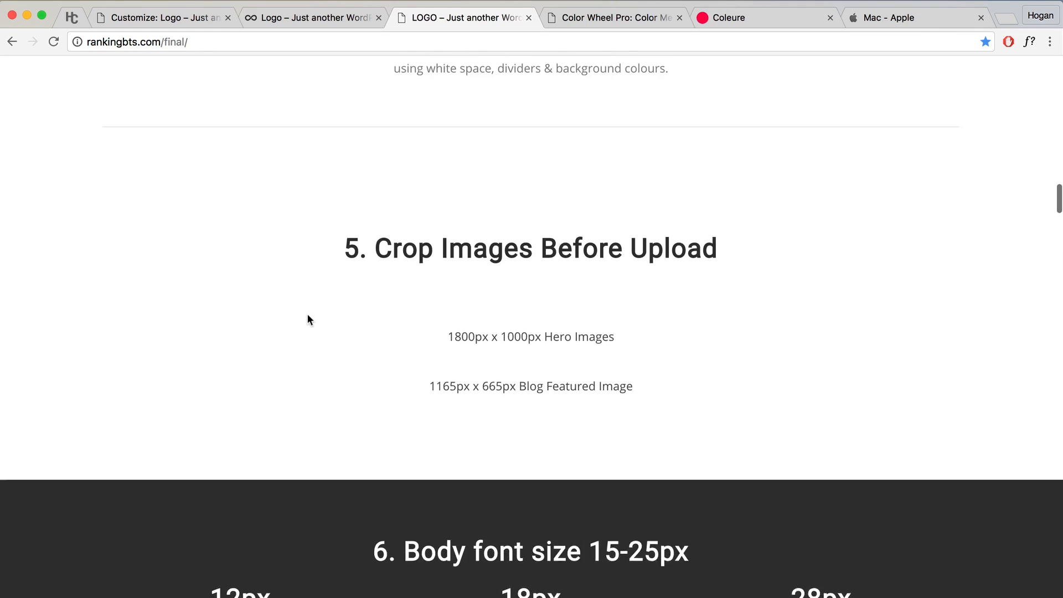
{"action": "scroll", "coordinate": [307, 314], "scroll_direction": "down", "scroll_amount": 1}
Step: Highlight the 1800px x 1000px Hero Images size under Crop Images Before Upload
{"action": "left_click_drag", "start_coordinate": [375, 269], "coordinate": [722, 264]}
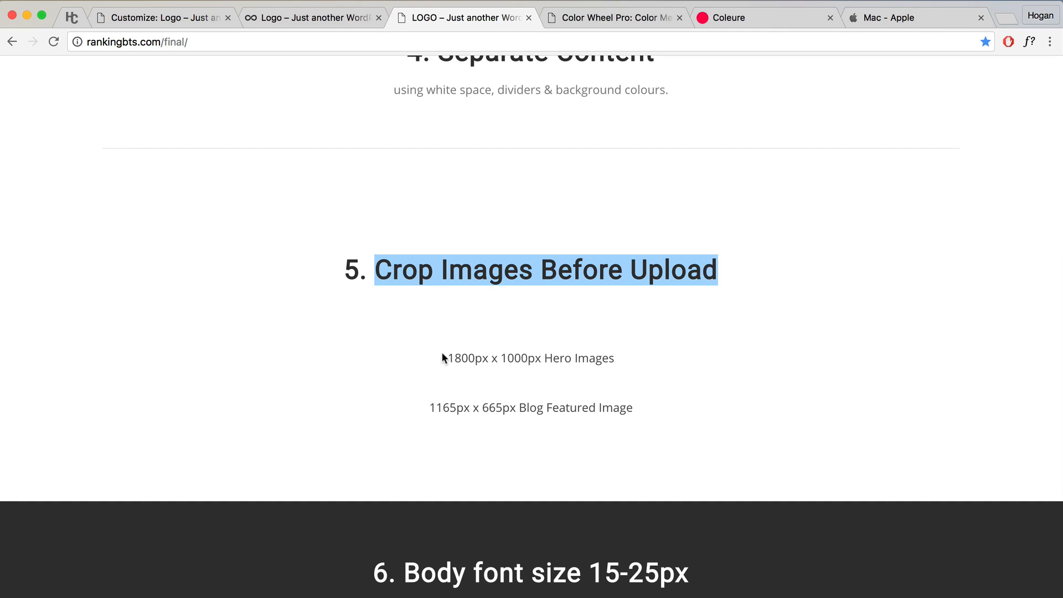
{"action": "left_click_drag", "start_coordinate": [449, 357], "coordinate": [542, 357]}
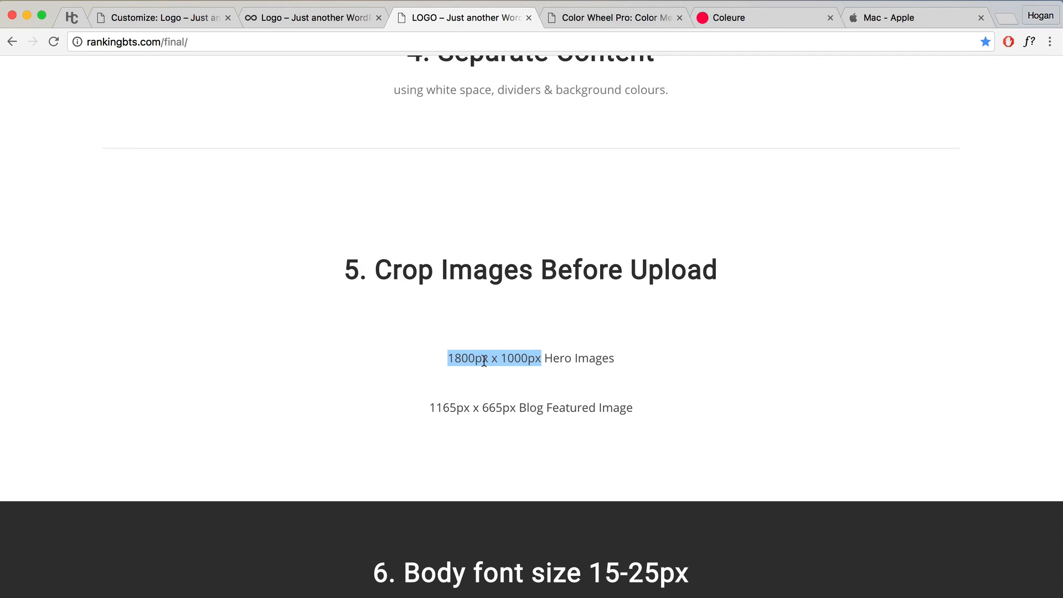
{"action": "left_click_drag", "start_coordinate": [544, 359], "coordinate": [624, 359]}
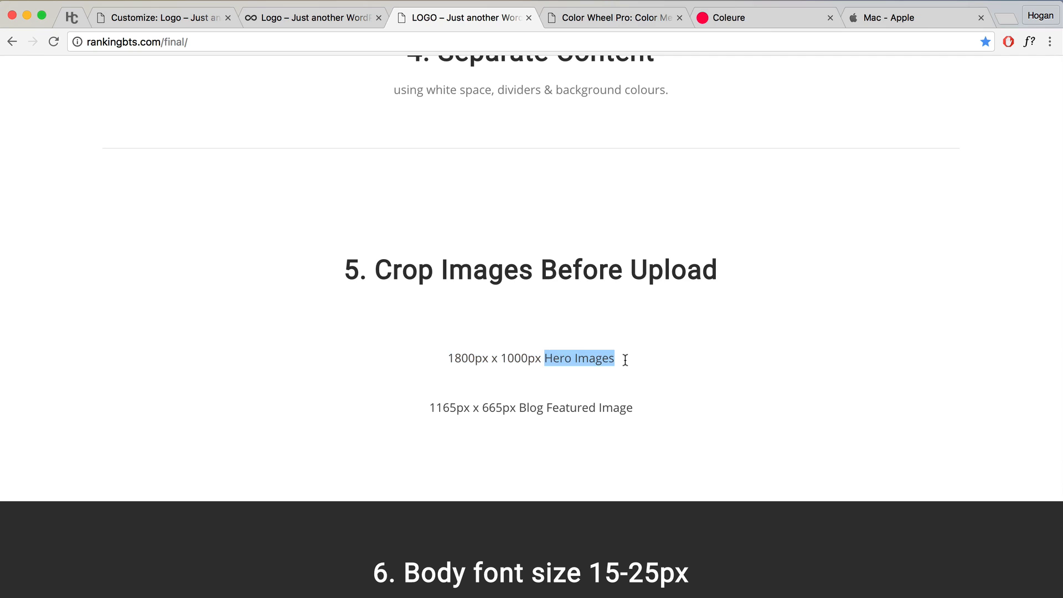
{"action": "left_click", "coordinate": [308, 18]}
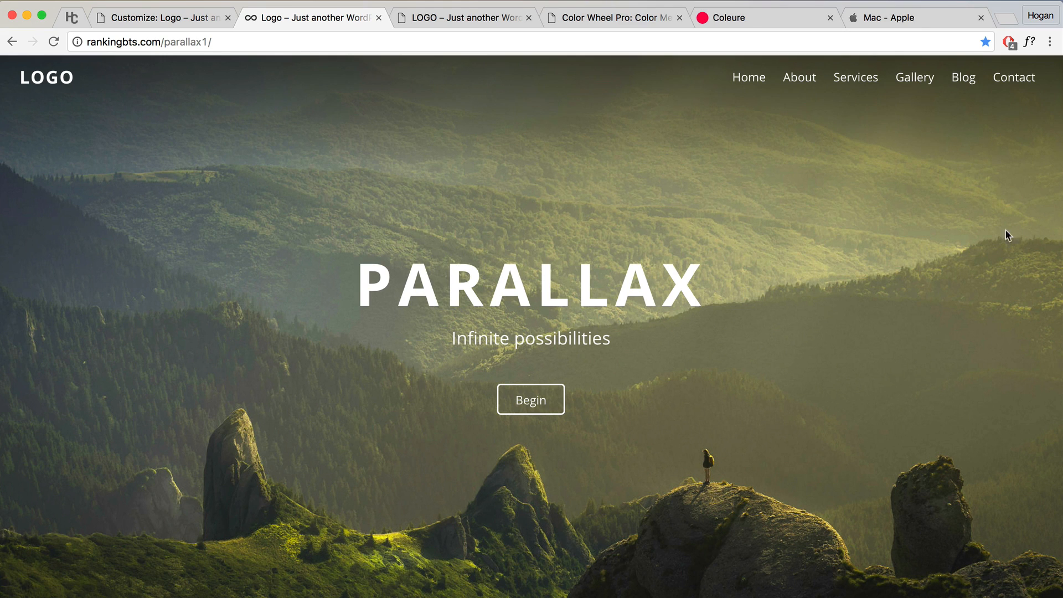
Step: Review the Blog Featured Image size line in the design guide
{"action": "left_click", "coordinate": [475, 25]}
{"action": "scroll", "coordinate": [618, 368], "scroll_direction": "down", "scroll_amount": 2}
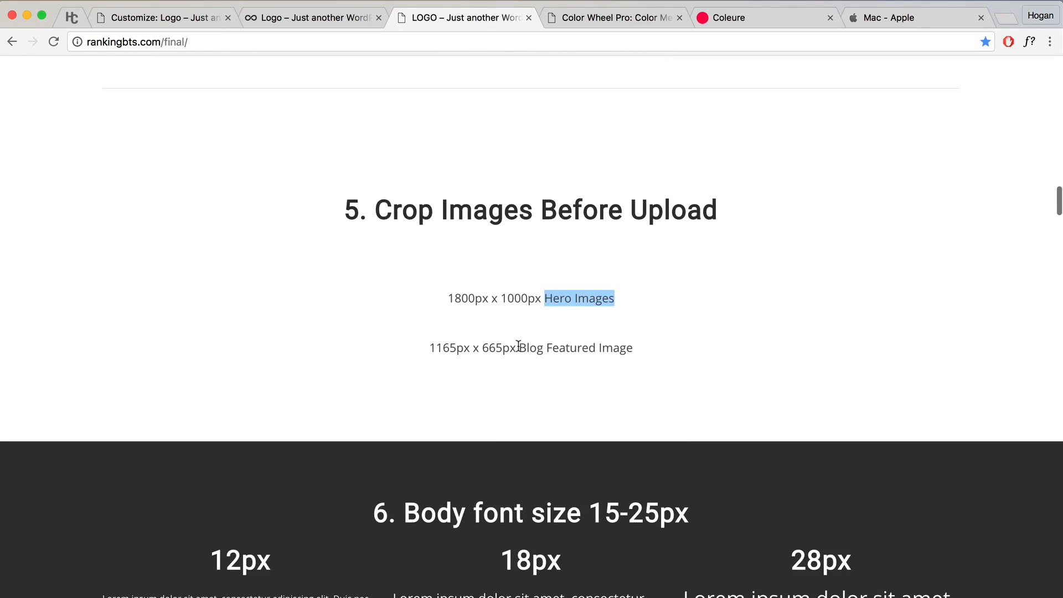
{"action": "left_click_drag", "start_coordinate": [516, 347], "coordinate": [641, 346]}
{"action": "left_click", "coordinate": [621, 348]}
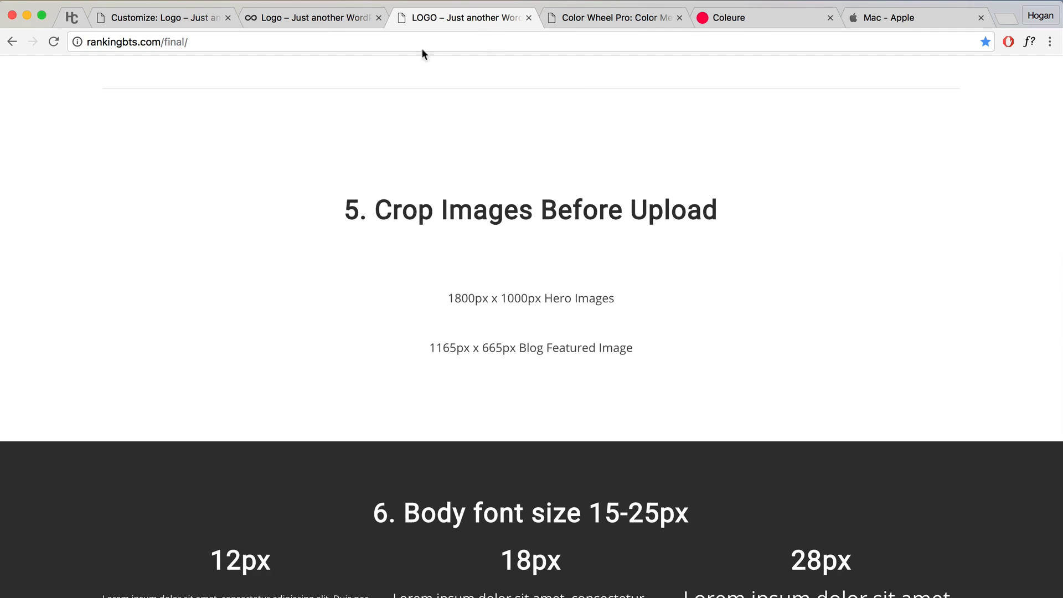
Step: Open the 'Simple is beautiful' blog post, then return to the guide's body font size tip
{"action": "left_click", "coordinate": [318, 17]}
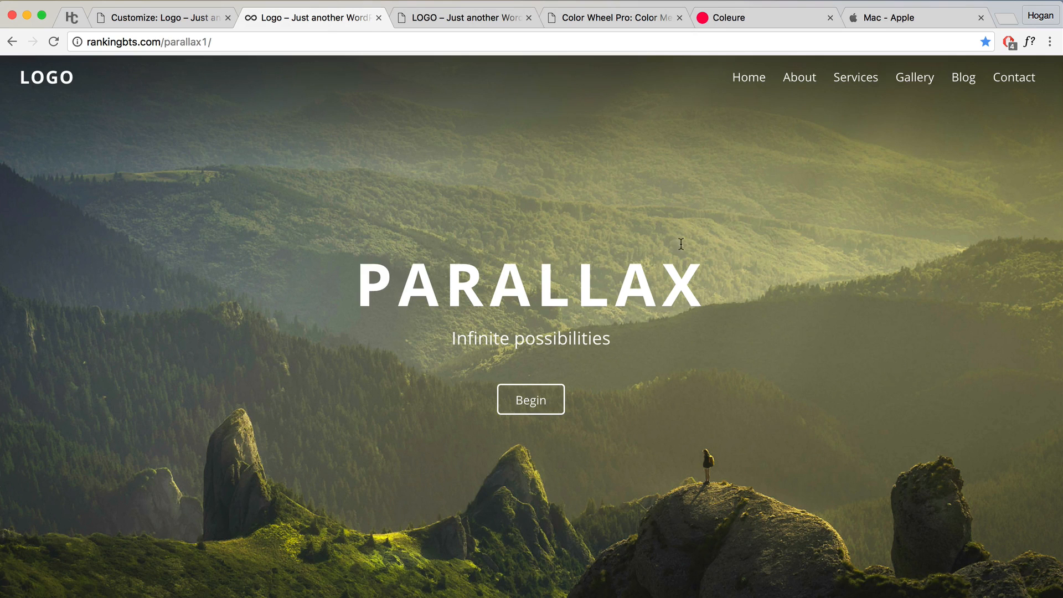
{"action": "scroll", "coordinate": [647, 265], "scroll_direction": "down", "scroll_amount": 20}
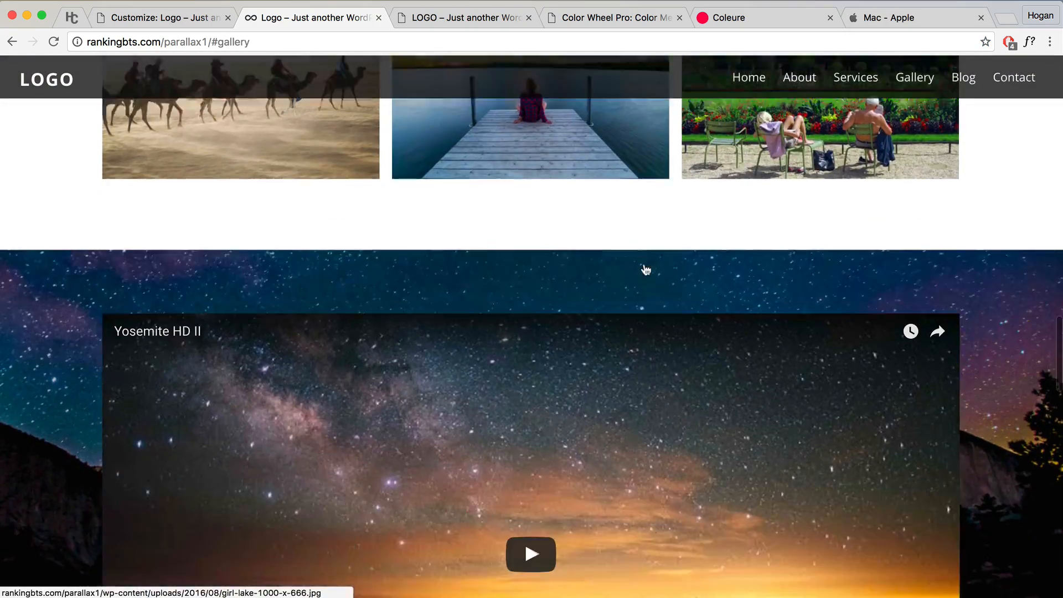
{"action": "scroll", "coordinate": [645, 268], "scroll_direction": "down", "scroll_amount": 15}
{"action": "left_click", "coordinate": [256, 266]}
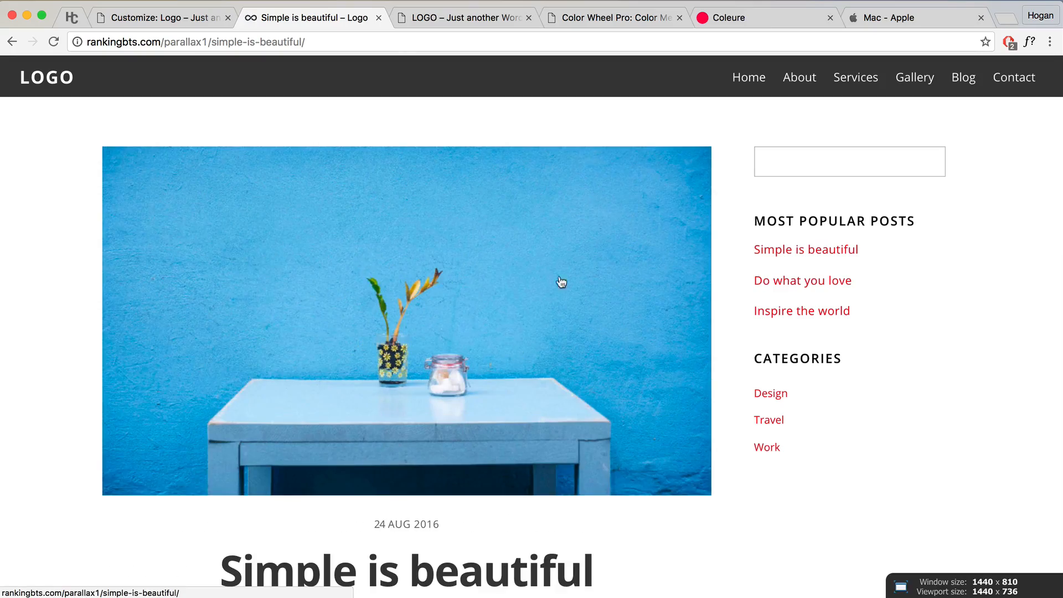
{"action": "left_click", "coordinate": [436, 21]}
{"action": "scroll", "coordinate": [557, 247], "scroll_direction": "down", "scroll_amount": 5}
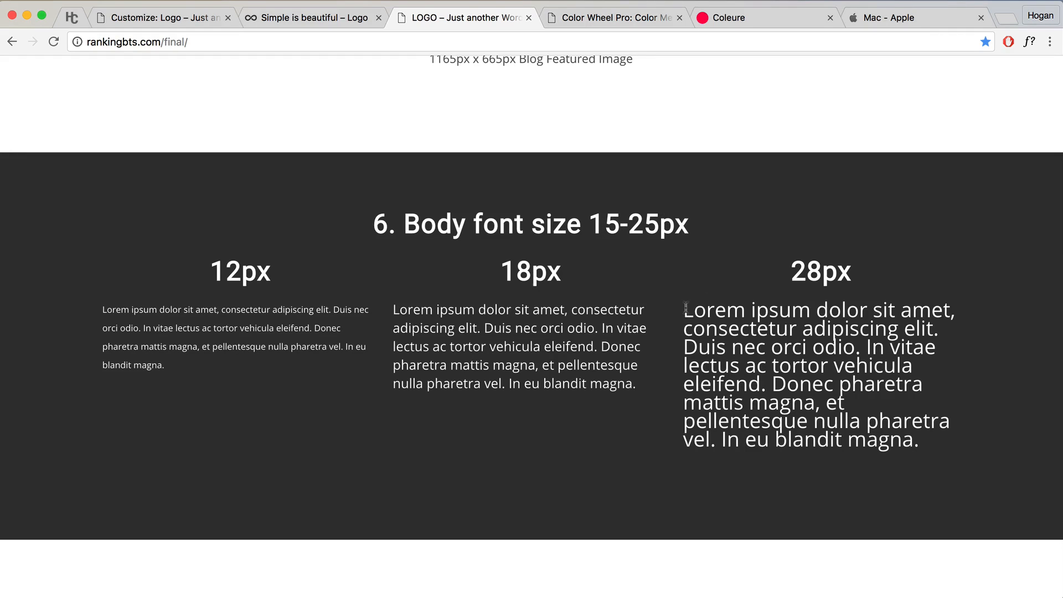
Step: Highlight the 28px font example, the 45-90 character line length, and the Bad and Good paragraphs
{"action": "left_click_drag", "start_coordinate": [685, 309], "coordinate": [950, 432]}
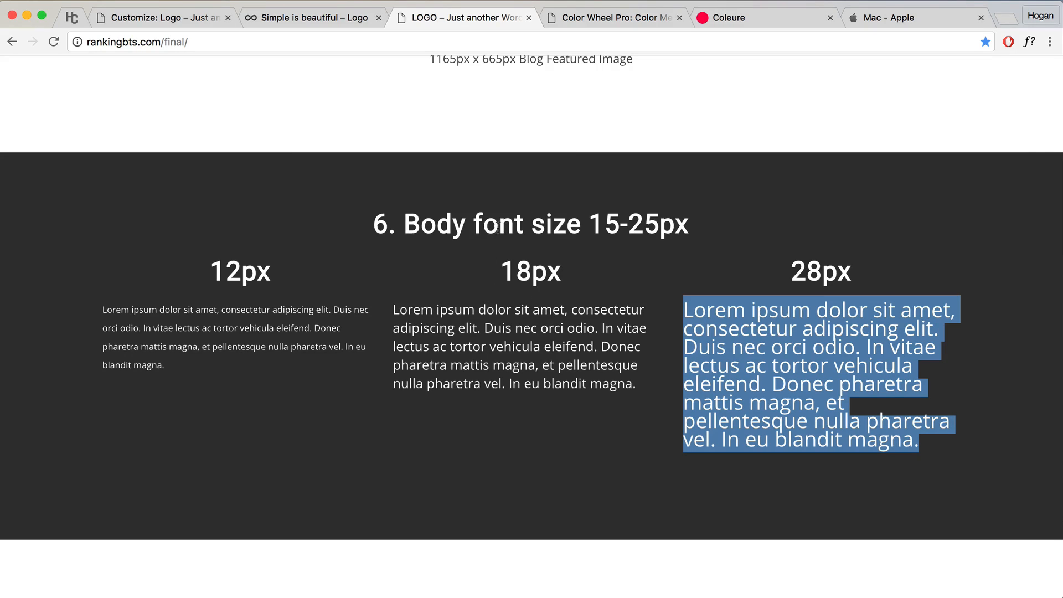
{"action": "scroll", "coordinate": [500, 255], "scroll_direction": "down", "scroll_amount": 5}
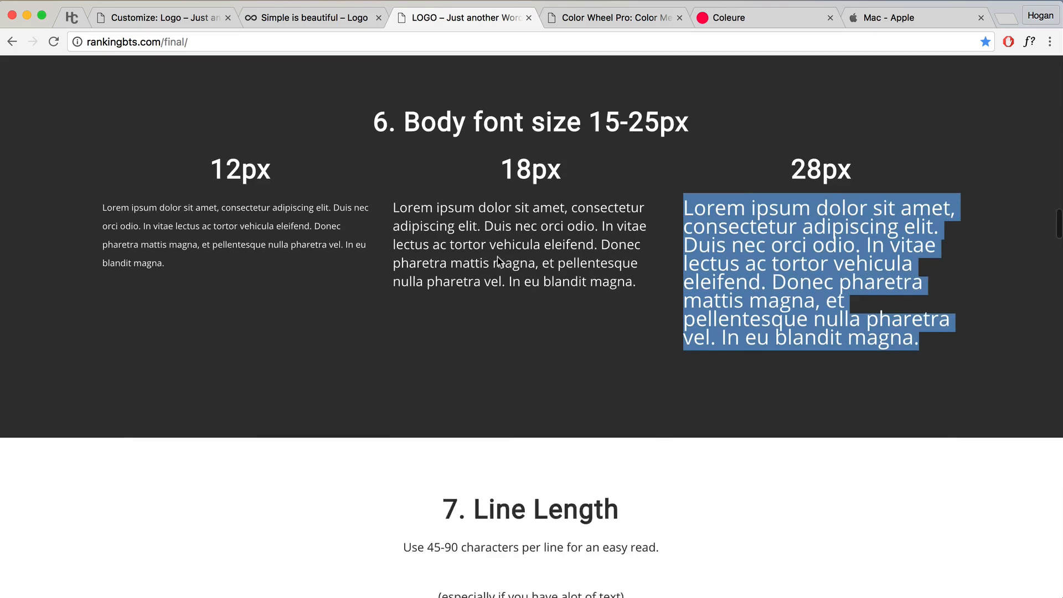
{"action": "scroll", "coordinate": [617, 275], "scroll_direction": "down", "scroll_amount": 3}
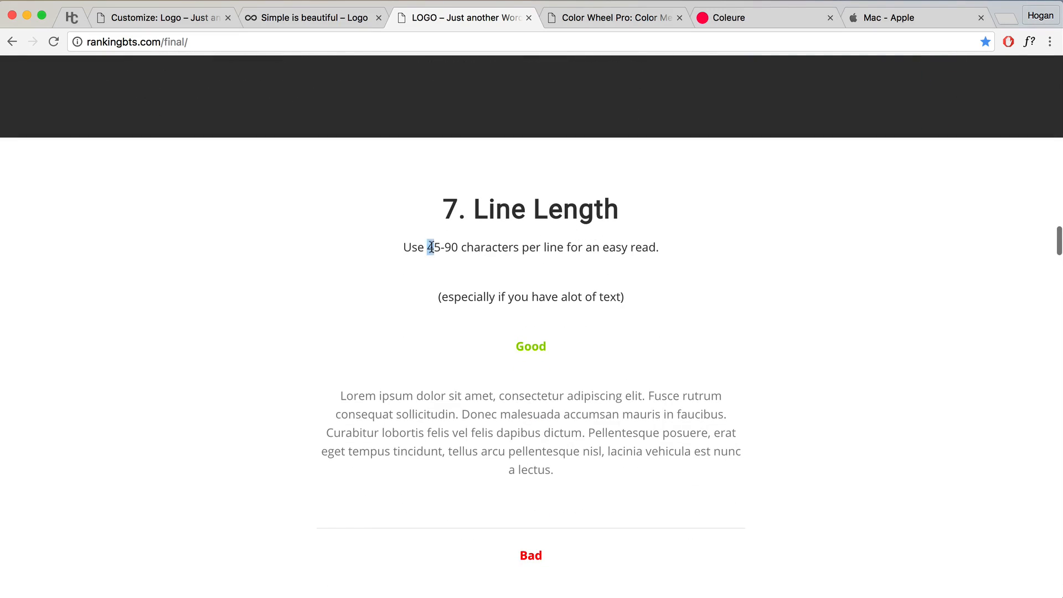
{"action": "left_click_drag", "start_coordinate": [428, 248], "coordinate": [459, 247]}
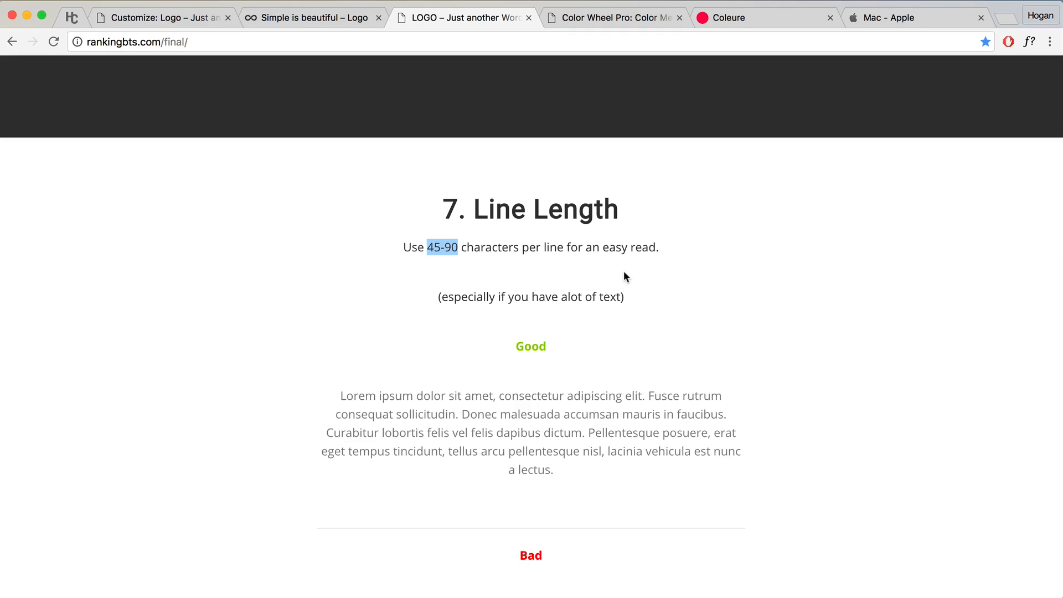
{"action": "scroll", "coordinate": [624, 273], "scroll_direction": "down", "scroll_amount": 5}
{"action": "left_click_drag", "start_coordinate": [116, 408], "coordinate": [957, 407]}
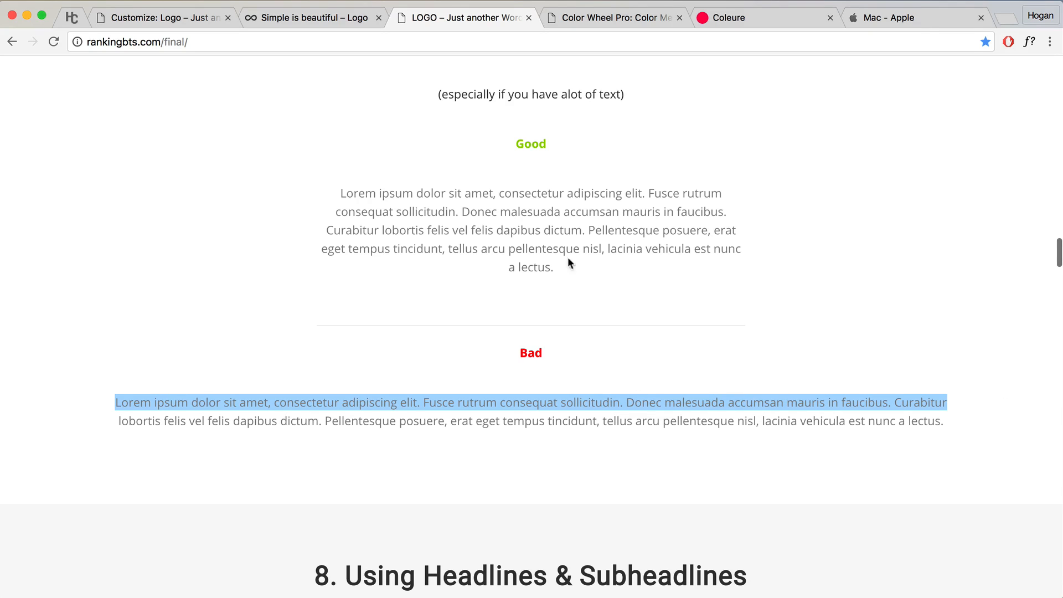
{"action": "left_click_drag", "start_coordinate": [342, 194], "coordinate": [581, 268]}
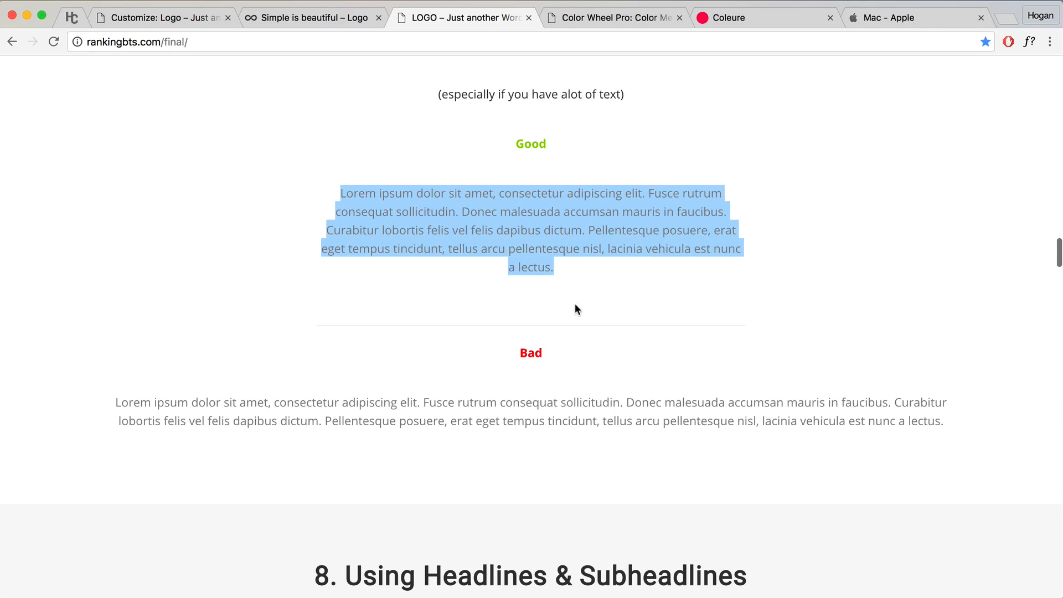
{"action": "scroll", "coordinate": [575, 308], "scroll_direction": "down", "scroll_amount": 5}
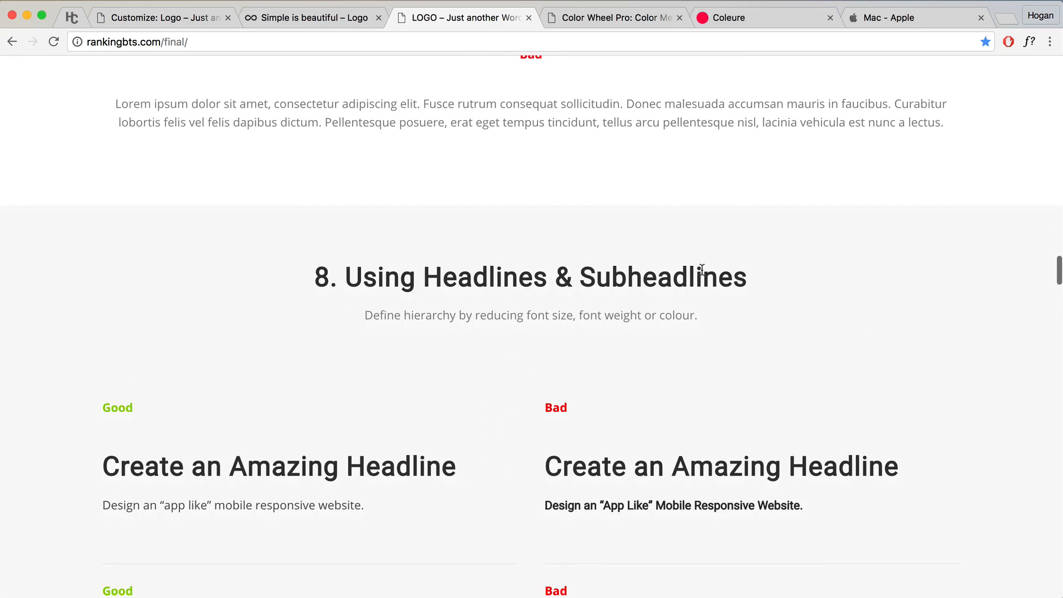
Step: Compare the Good and Bad 'Create an Amazing Headline' headlines and sublines by highlighting each
{"action": "scroll", "coordinate": [646, 308], "scroll_direction": "down", "scroll_amount": 2}
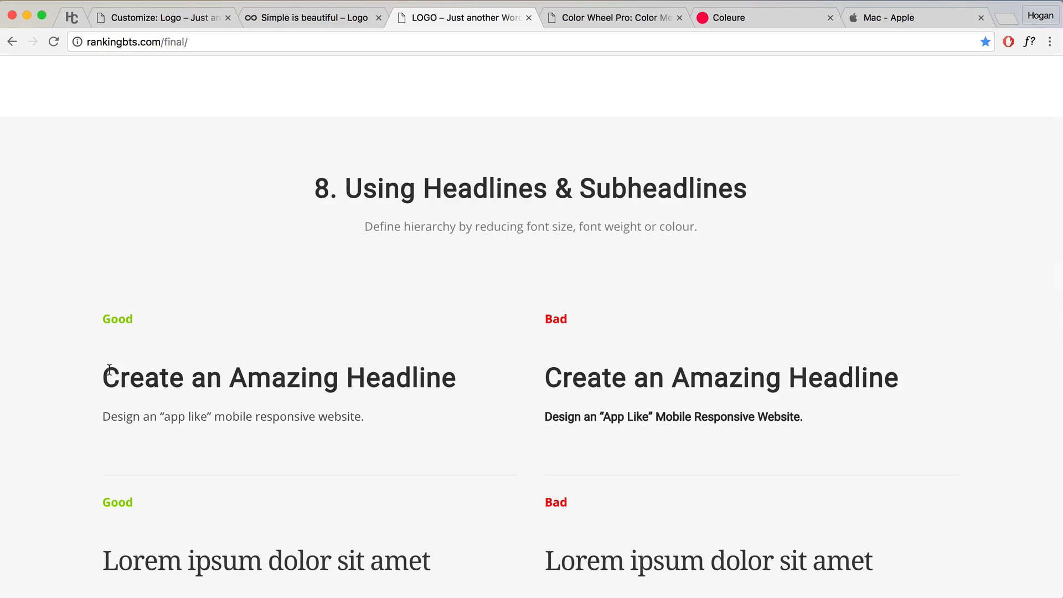
{"action": "left_click_drag", "start_coordinate": [106, 370], "coordinate": [483, 372]}
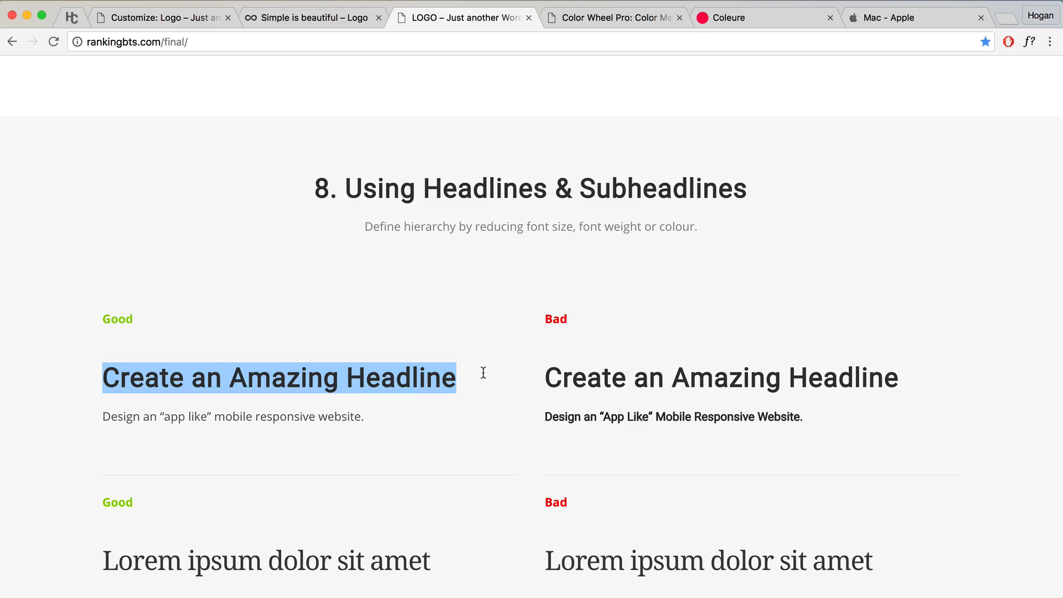
{"action": "left_click", "coordinate": [286, 397]}
{"action": "left_click_drag", "start_coordinate": [109, 381], "coordinate": [426, 417]}
{"action": "left_click", "coordinate": [413, 417]}
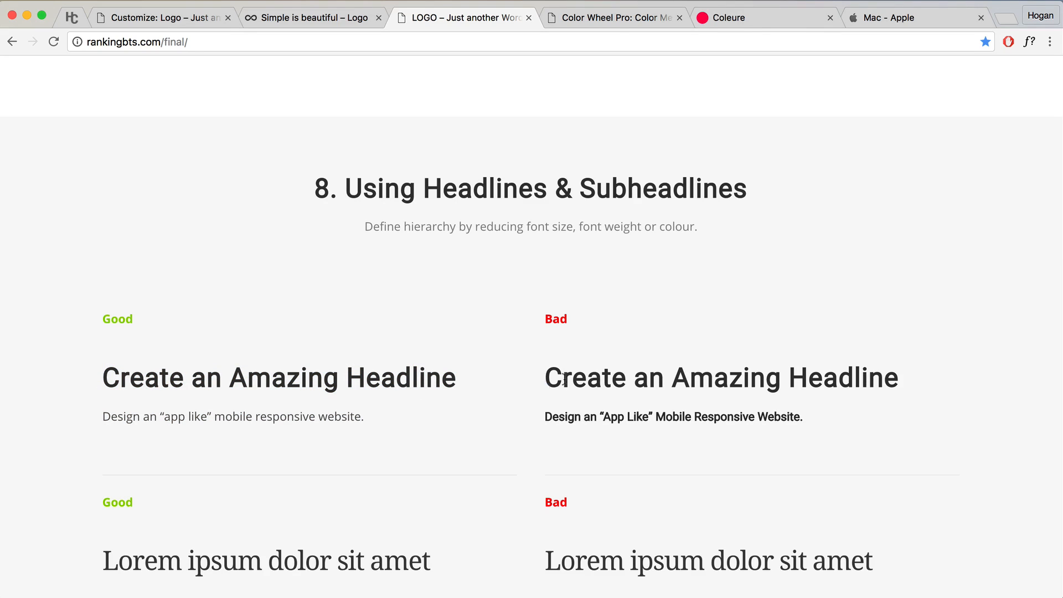
{"action": "left_click_drag", "start_coordinate": [546, 382], "coordinate": [839, 410]}
{"action": "left_click", "coordinate": [834, 421]}
{"action": "left_click_drag", "start_coordinate": [545, 380], "coordinate": [928, 379]}
{"action": "left_click", "coordinate": [773, 416]}
{"action": "left_click_drag", "start_coordinate": [814, 420], "coordinate": [565, 415]}
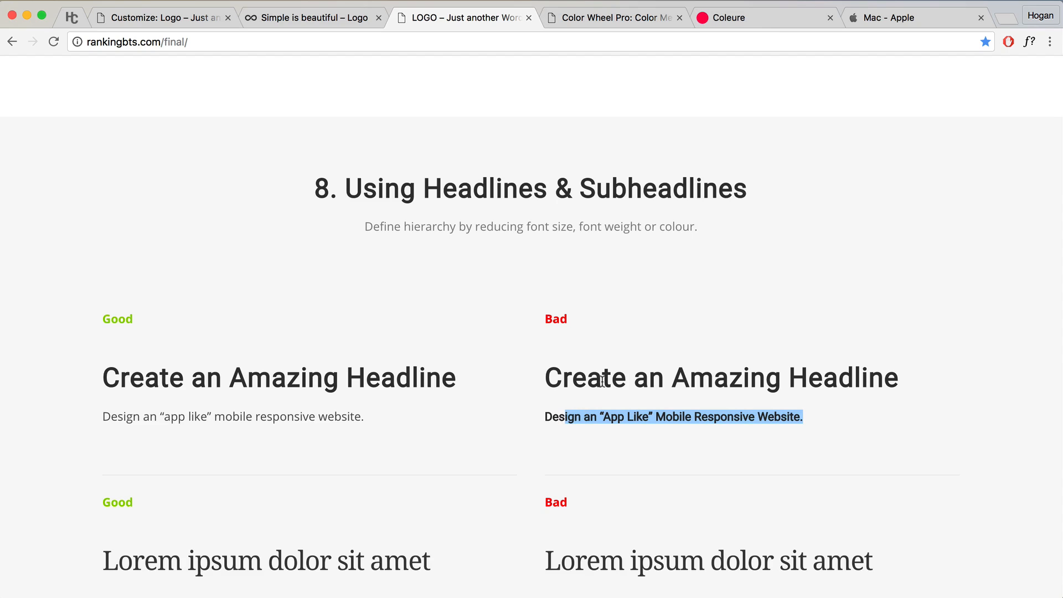
{"action": "left_click", "coordinate": [537, 400]}
Step: Highlight the serif Lorem ipsum example, then 'Pure Black' in tip 9's headline
{"action": "scroll", "coordinate": [479, 396], "scroll_direction": "down", "scroll_amount": 3}
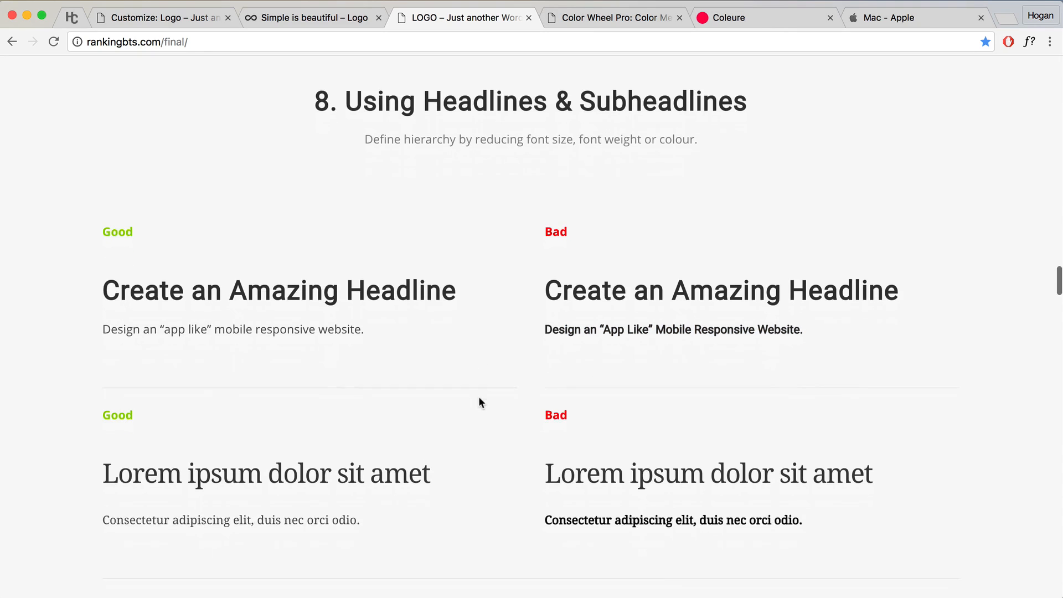
{"action": "left_click_drag", "start_coordinate": [439, 408], "coordinate": [100, 407]}
{"action": "left_click_drag", "start_coordinate": [361, 456], "coordinate": [67, 451]}
{"action": "left_click", "coordinate": [194, 444]}
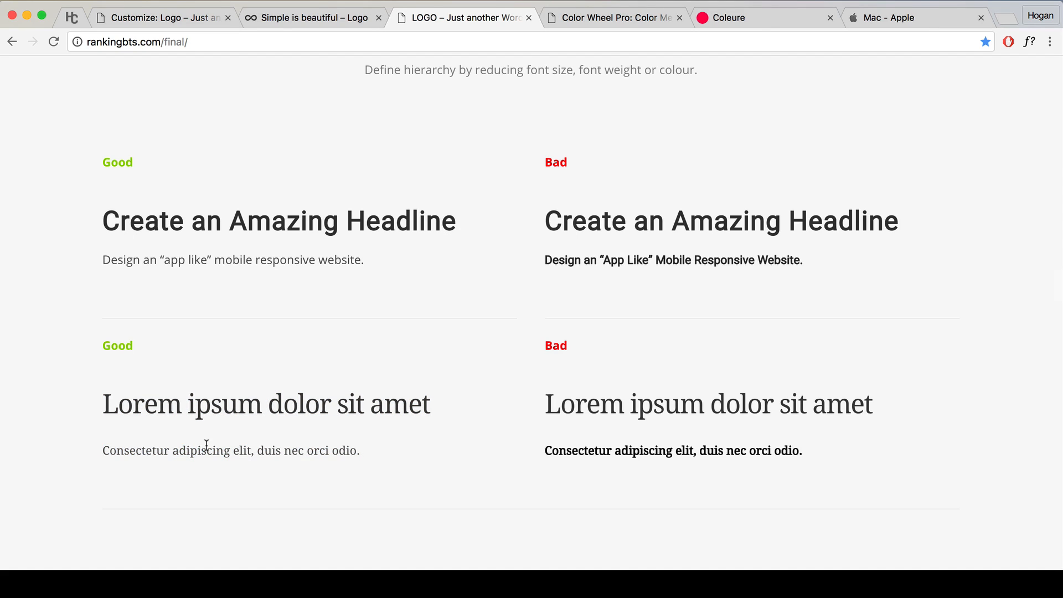
{"action": "scroll", "coordinate": [363, 396], "scroll_direction": "down", "scroll_amount": 5}
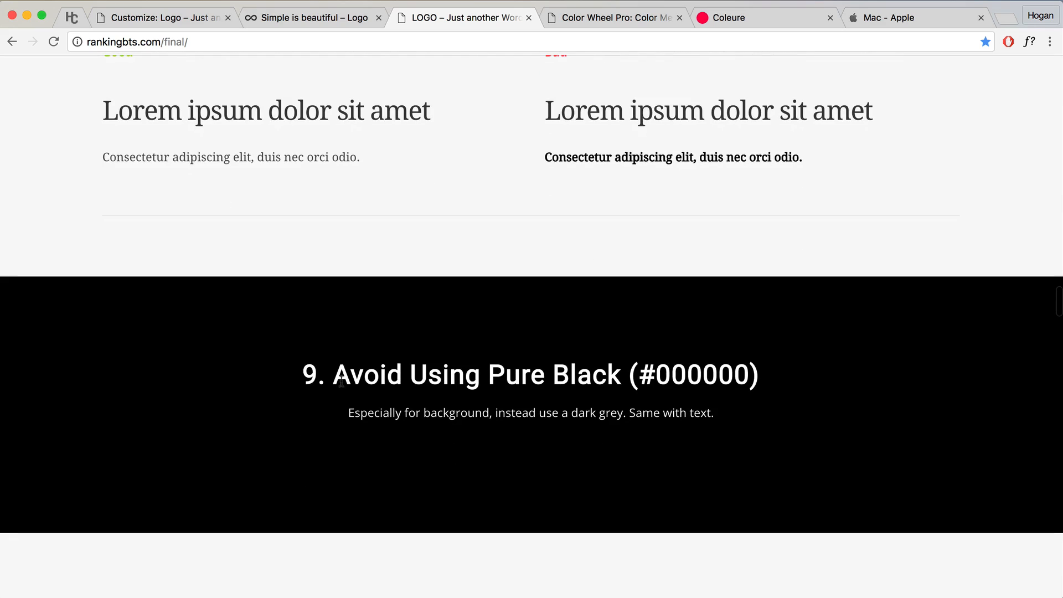
{"action": "left_click_drag", "start_coordinate": [506, 376], "coordinate": [622, 373]}
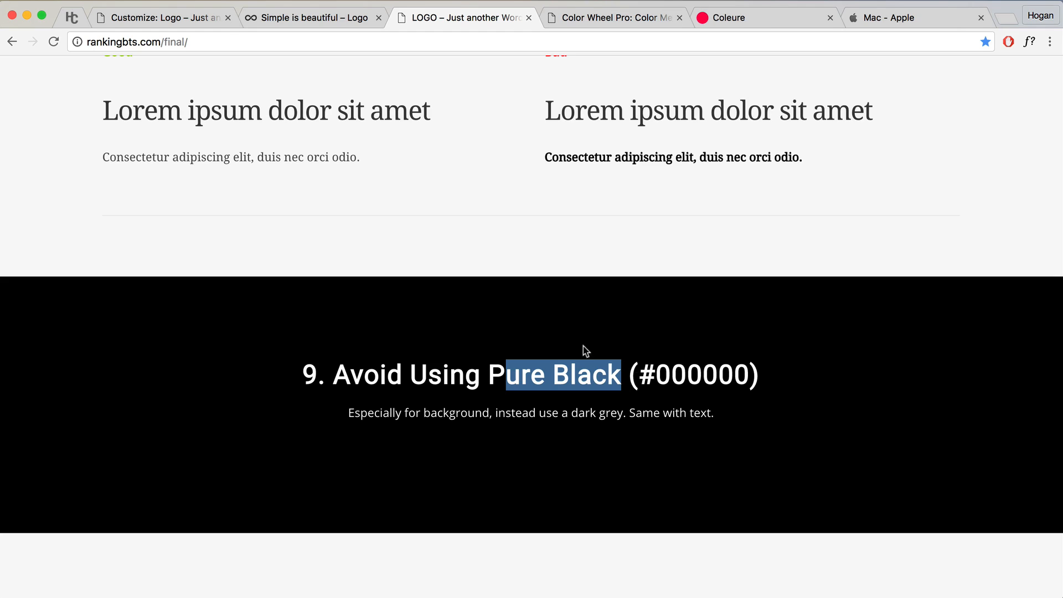
Step: Highlight the Apple Store pickup and Accessories for Mac text, then return to tip 10. Organize
{"action": "left_click", "coordinate": [887, 21]}
{"action": "scroll", "coordinate": [662, 287], "scroll_direction": "down", "scroll_amount": 5}
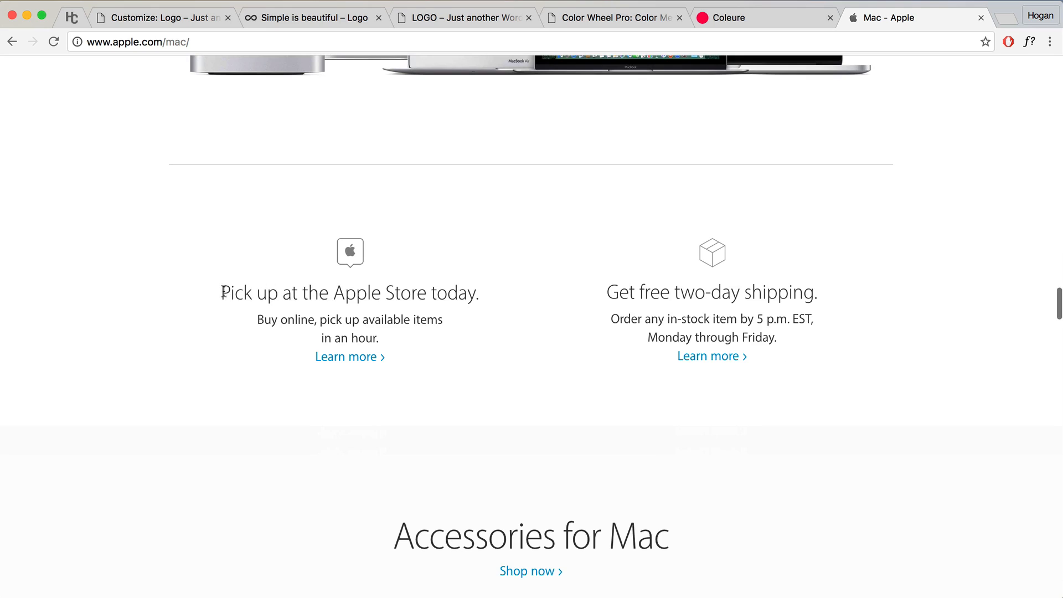
{"action": "left_click_drag", "start_coordinate": [223, 292], "coordinate": [430, 340]}
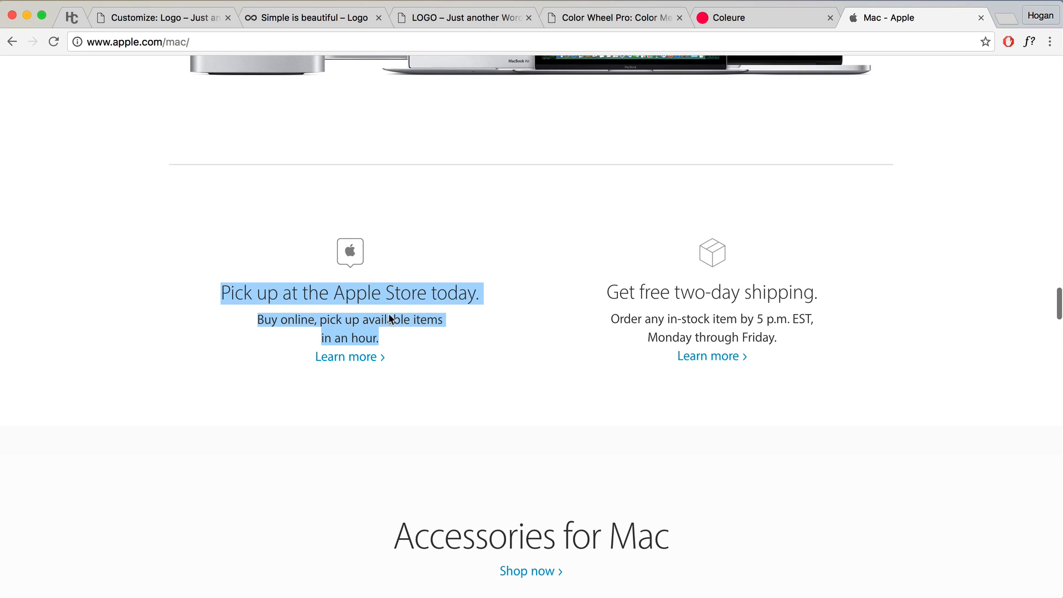
{"action": "scroll", "coordinate": [441, 333], "scroll_direction": "down", "scroll_amount": 5}
{"action": "left_click_drag", "start_coordinate": [392, 375], "coordinate": [769, 390]}
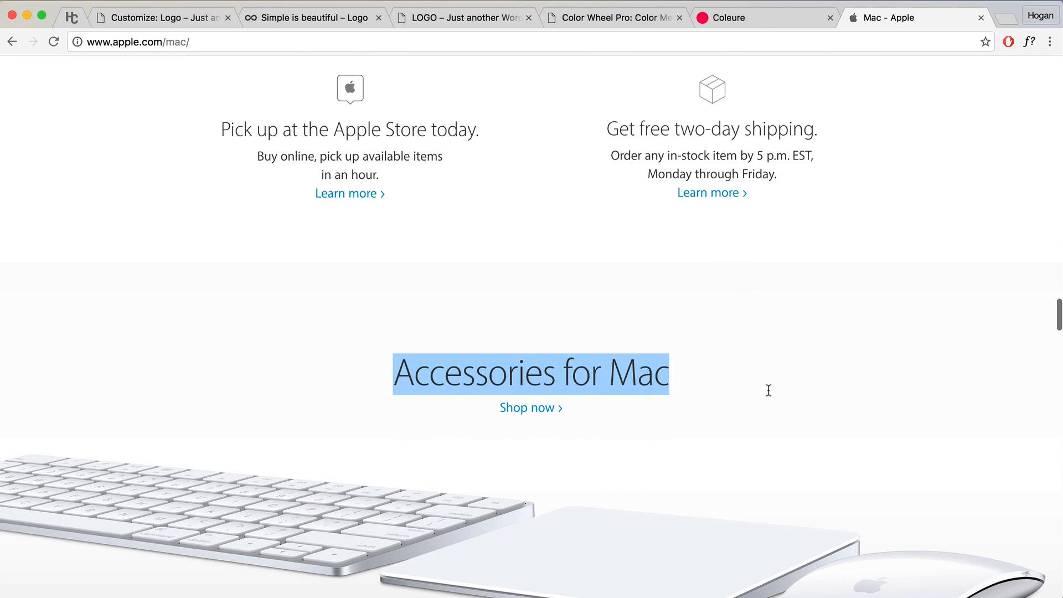
{"action": "left_click_drag", "start_coordinate": [691, 387], "coordinate": [397, 376]}
{"action": "left_click", "coordinate": [401, 365]}
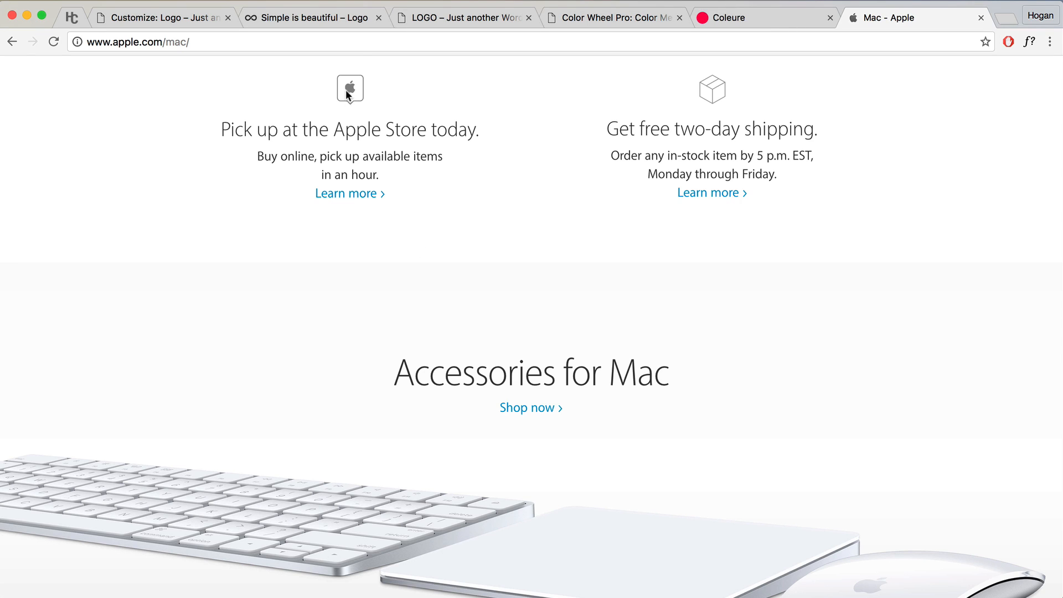
{"action": "left_click", "coordinate": [453, 21]}
{"action": "scroll", "coordinate": [506, 294], "scroll_direction": "down", "scroll_amount": 5}
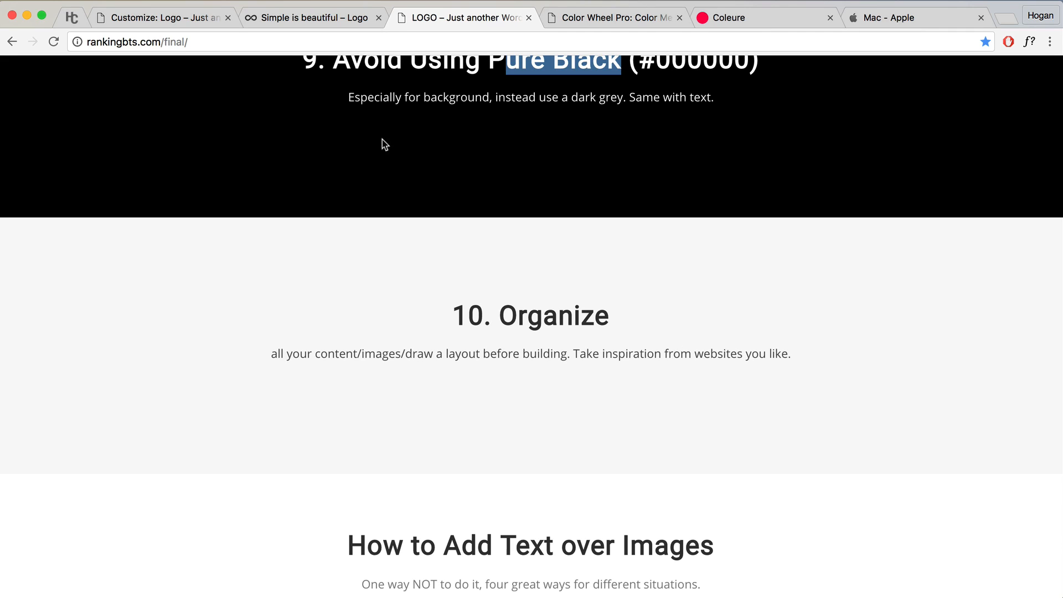
Step: Close the design tips, Color Wheel Pro and Coleure tabs and return to the WordPress customizer
{"action": "left_click", "coordinate": [316, 17]}
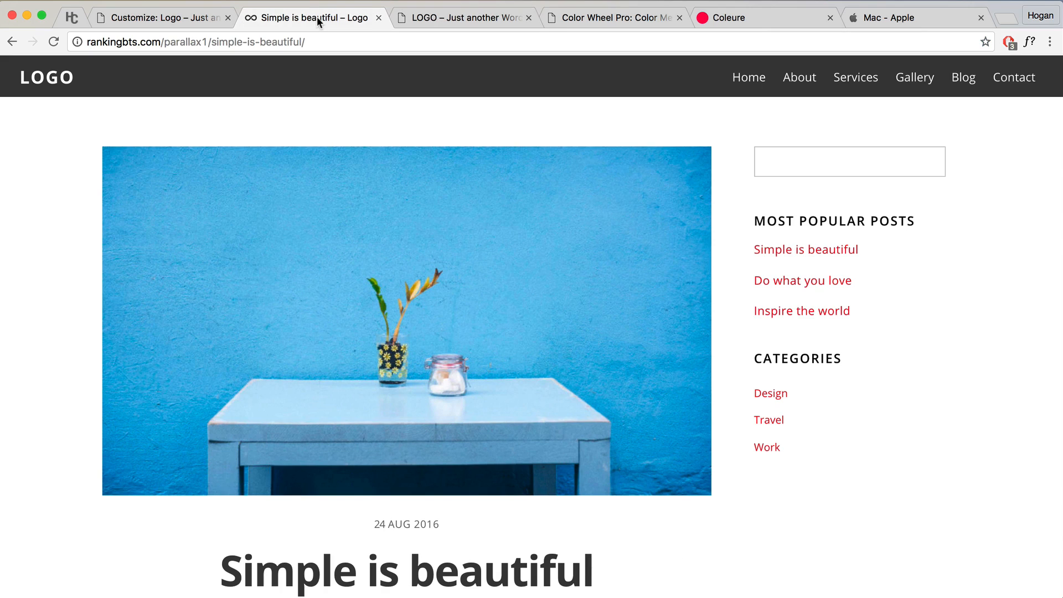
{"action": "left_click", "coordinate": [194, 17]}
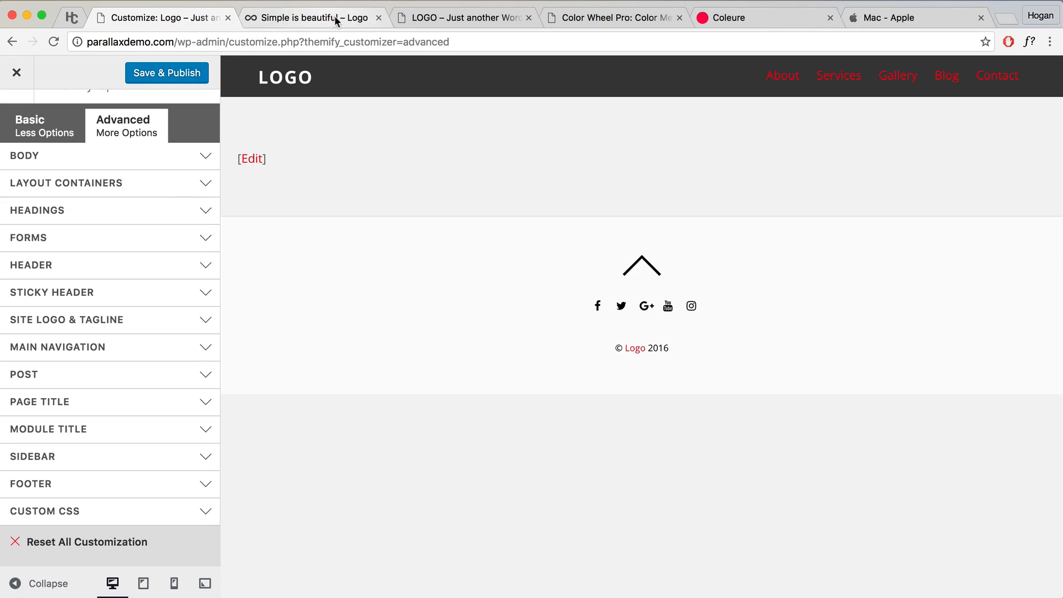
{"action": "left_click", "coordinate": [529, 18]}
{"action": "left_click", "coordinate": [529, 17]}
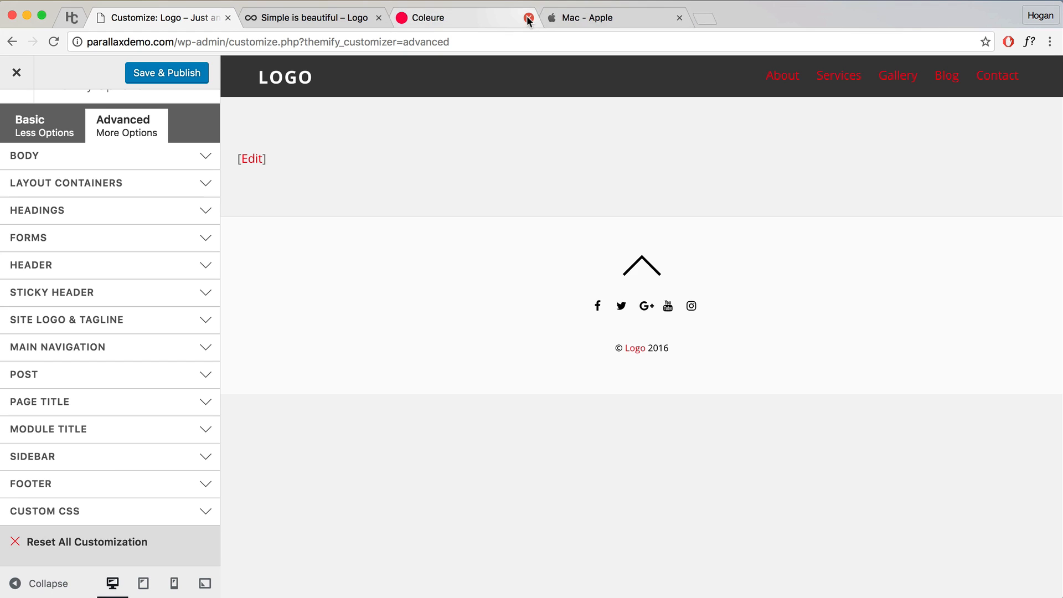
{"action": "left_click", "coordinate": [529, 18]}
{"action": "left_click", "coordinate": [344, 18]}
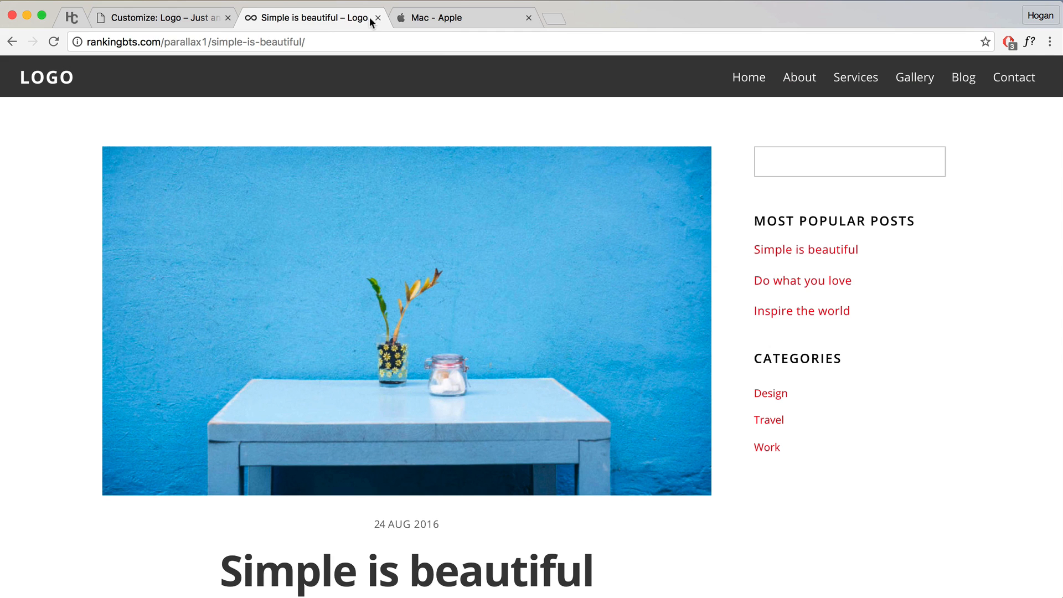
{"action": "left_click", "coordinate": [172, 21]}
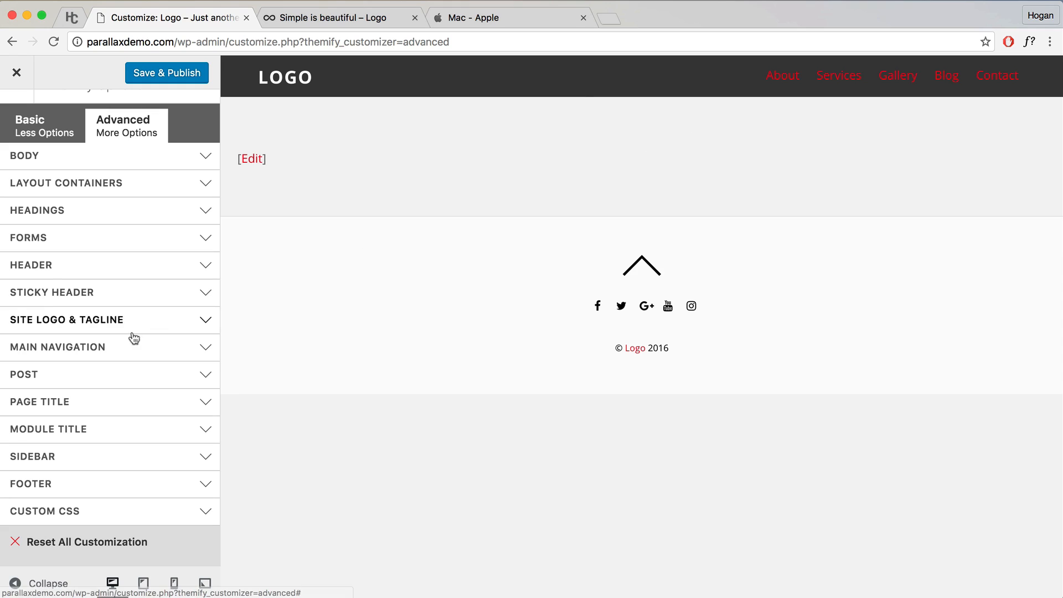
Step: Set the Main Navigation menu container to Relative position with a 3 px Top offset
{"action": "left_click", "coordinate": [42, 347]}
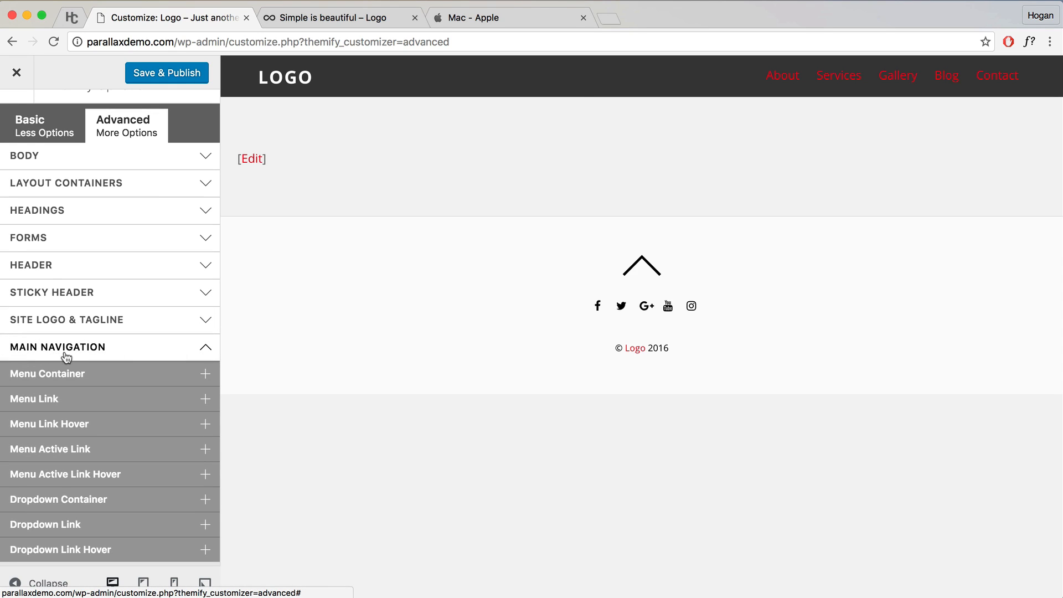
{"action": "left_click", "coordinate": [51, 376]}
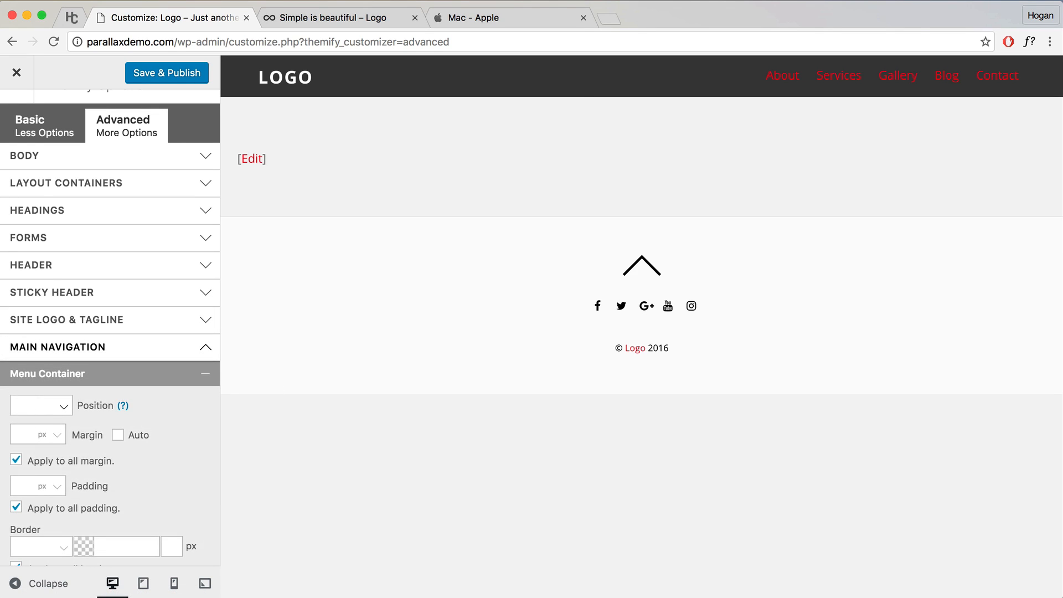
{"action": "left_click", "coordinate": [46, 411]}
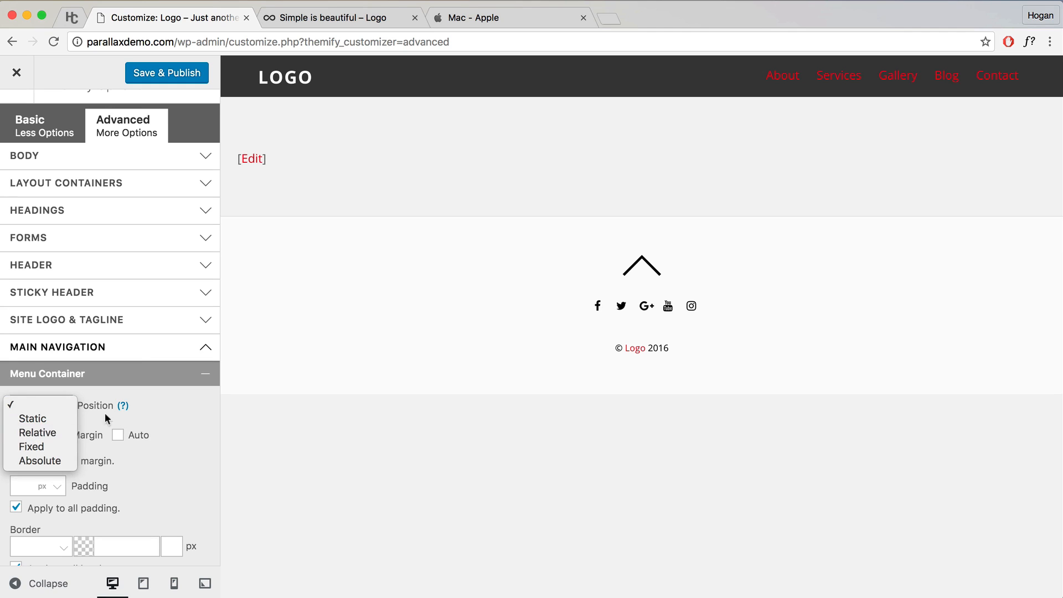
{"action": "left_click", "coordinate": [105, 413]}
{"action": "left_click", "coordinate": [62, 417]}
{"action": "left_click", "coordinate": [42, 432]}
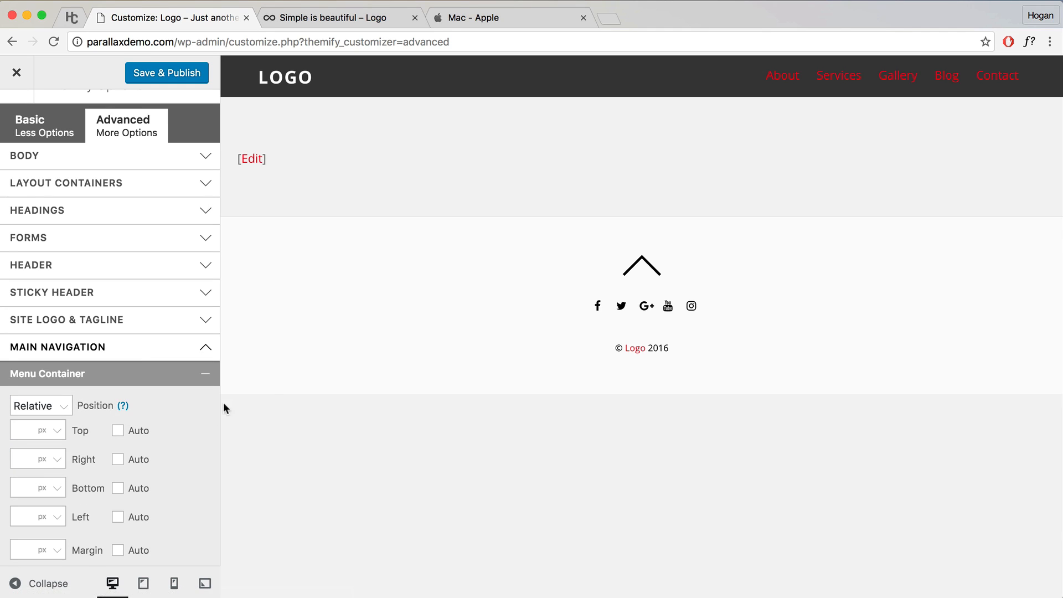
{"action": "scroll", "coordinate": [106, 435], "scroll_direction": "down", "scroll_amount": 2}
{"action": "left_click", "coordinate": [23, 386]}
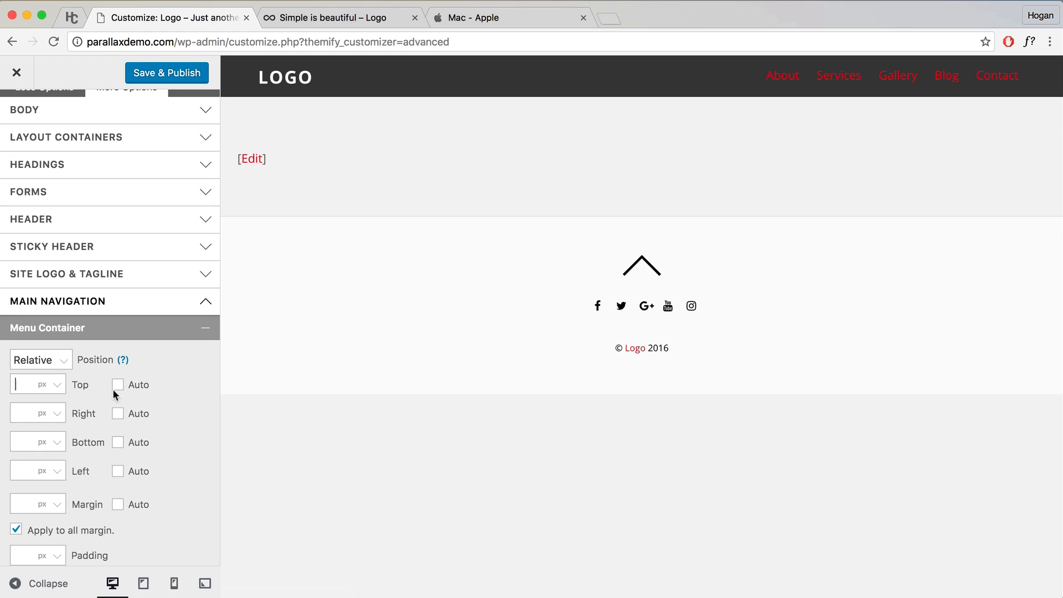
{"action": "type", "text": "3"}
{"action": "left_click", "coordinate": [200, 330]}
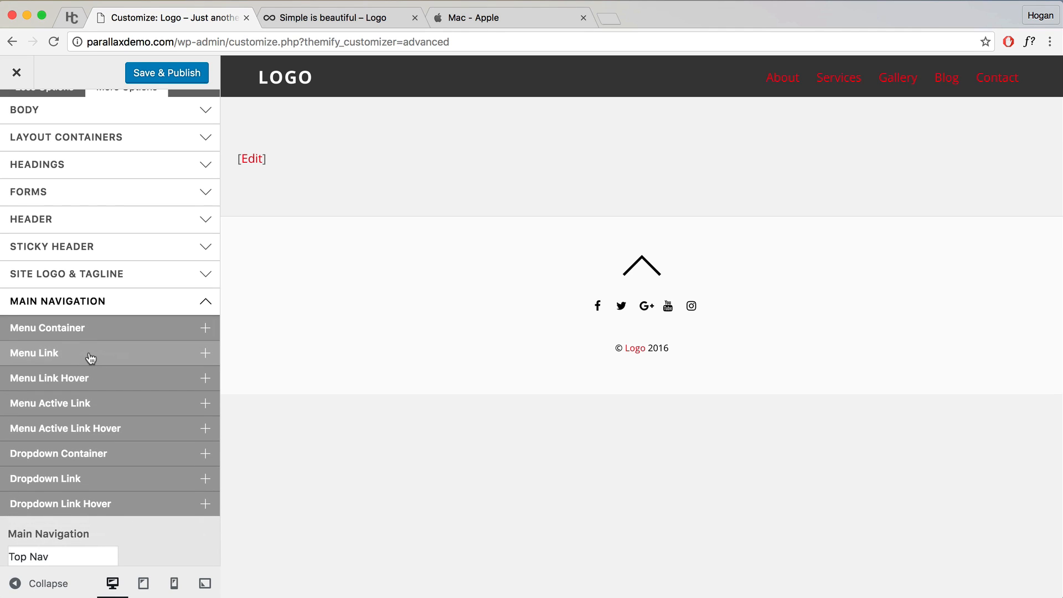
Step: Set the main navigation menu link font to Open Sans at 16 px
{"action": "left_click", "coordinate": [90, 358]}
{"action": "scroll", "coordinate": [120, 413], "scroll_direction": "down", "scroll_amount": 2}
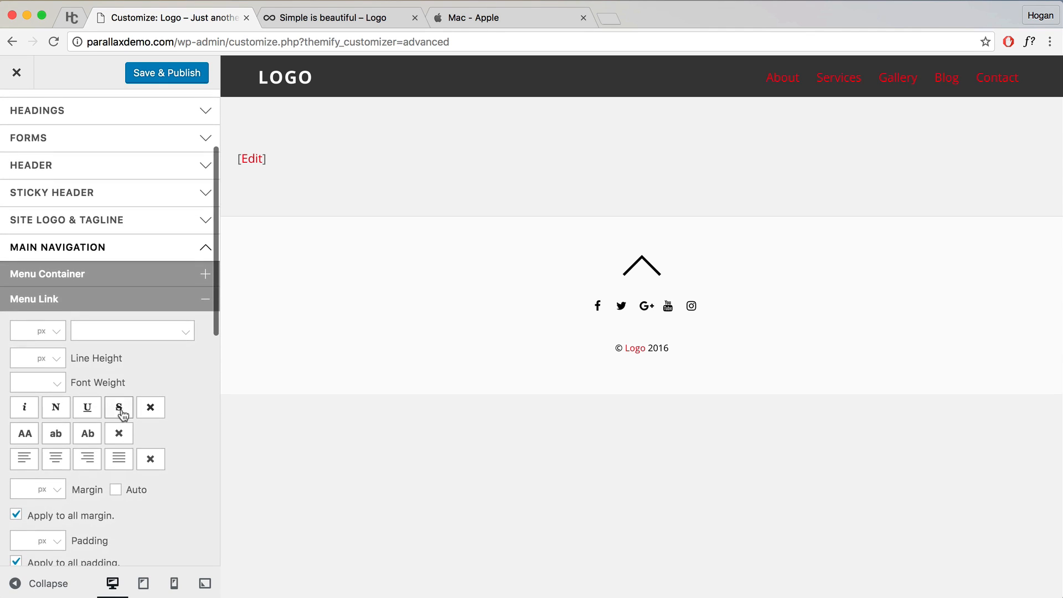
{"action": "left_click", "coordinate": [86, 330]}
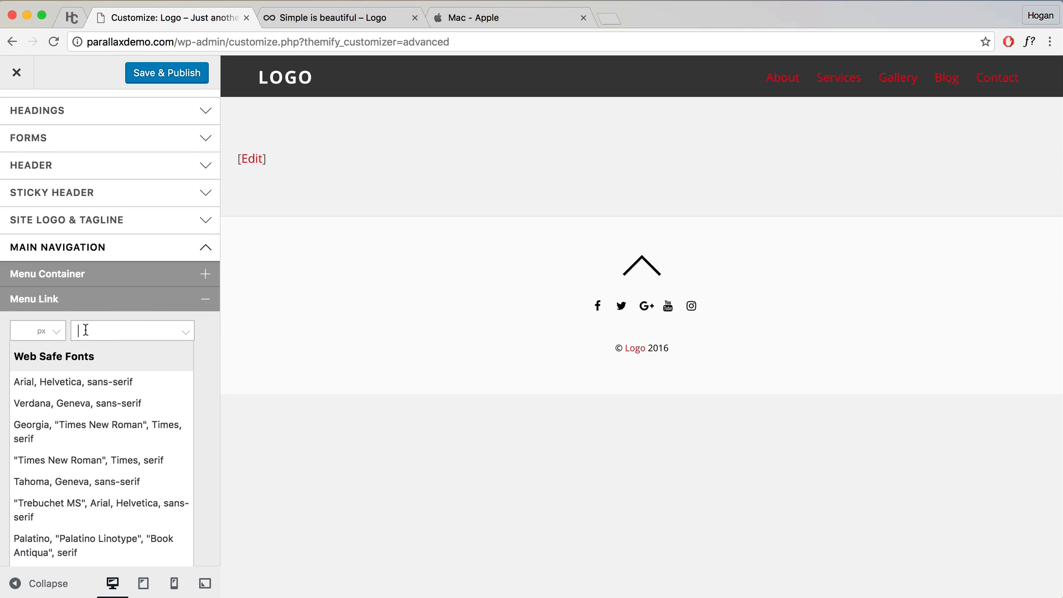
{"action": "type", "text": "Open"}
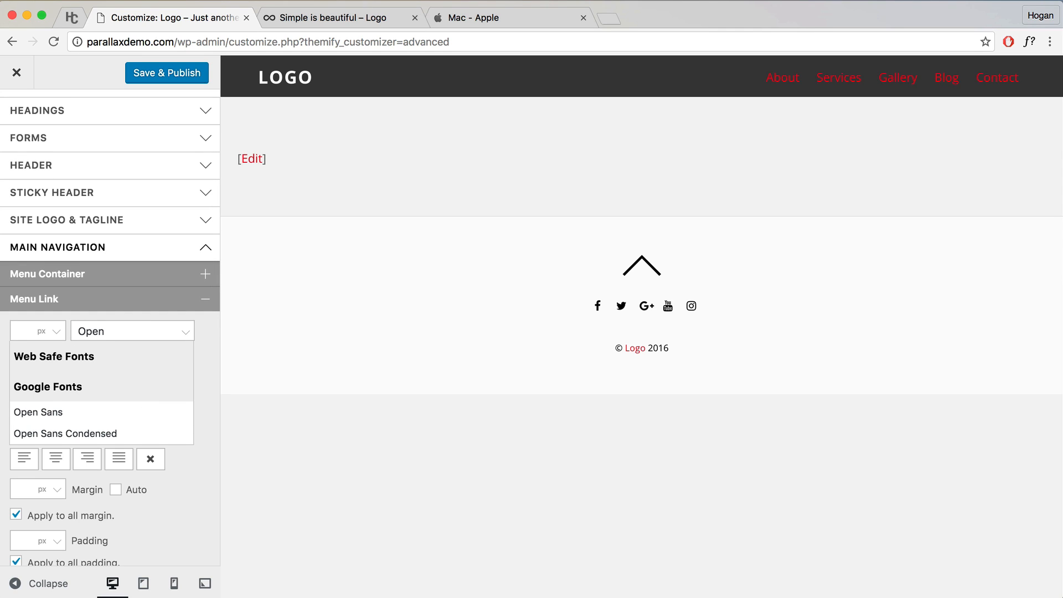
{"action": "left_click", "coordinate": [57, 412]}
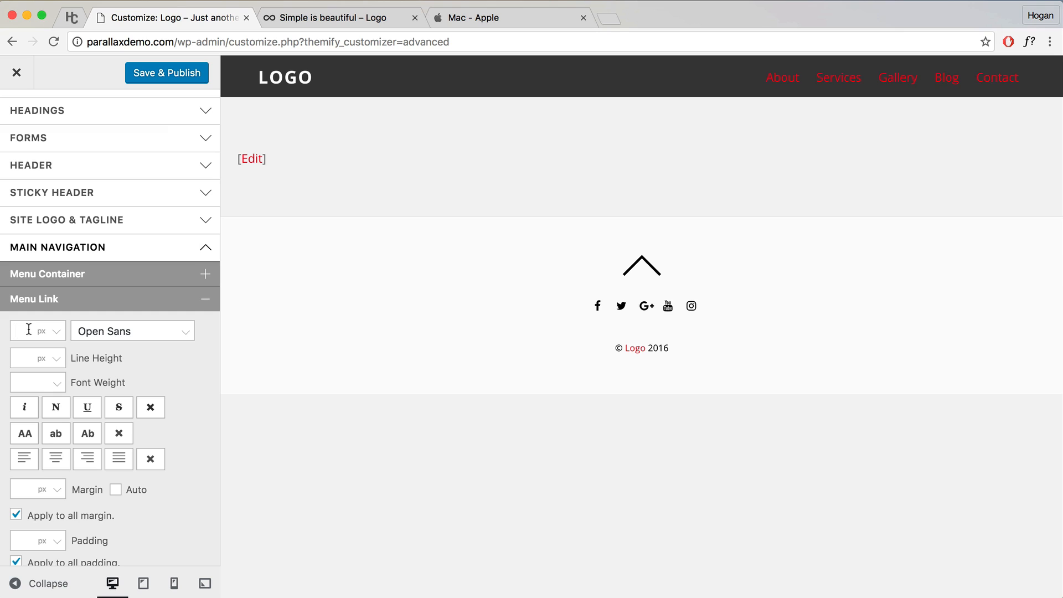
{"action": "type", "text": "6"}
Step: Make the menu link text colour white (#ffffff)
{"action": "scroll", "coordinate": [171, 361], "scroll_direction": "down", "scroll_amount": 5}
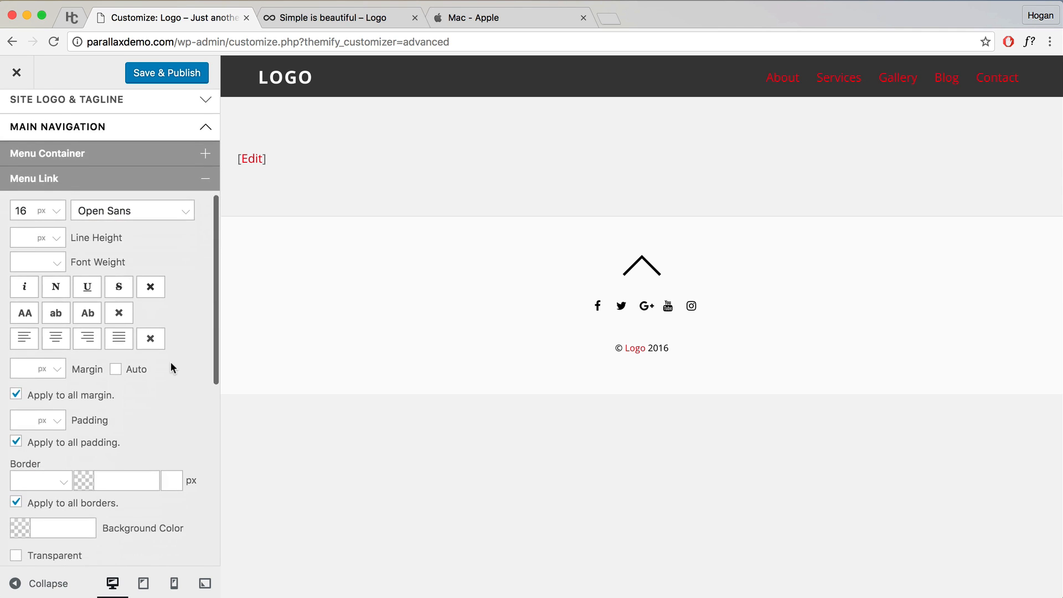
{"action": "left_click", "coordinate": [25, 437]}
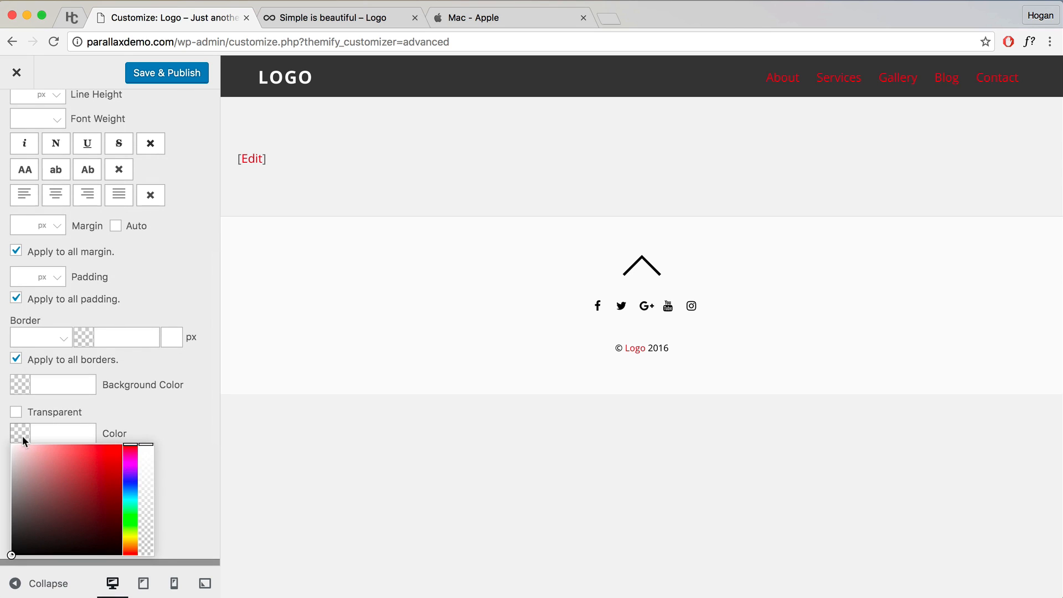
{"action": "left_click", "coordinate": [12, 445]}
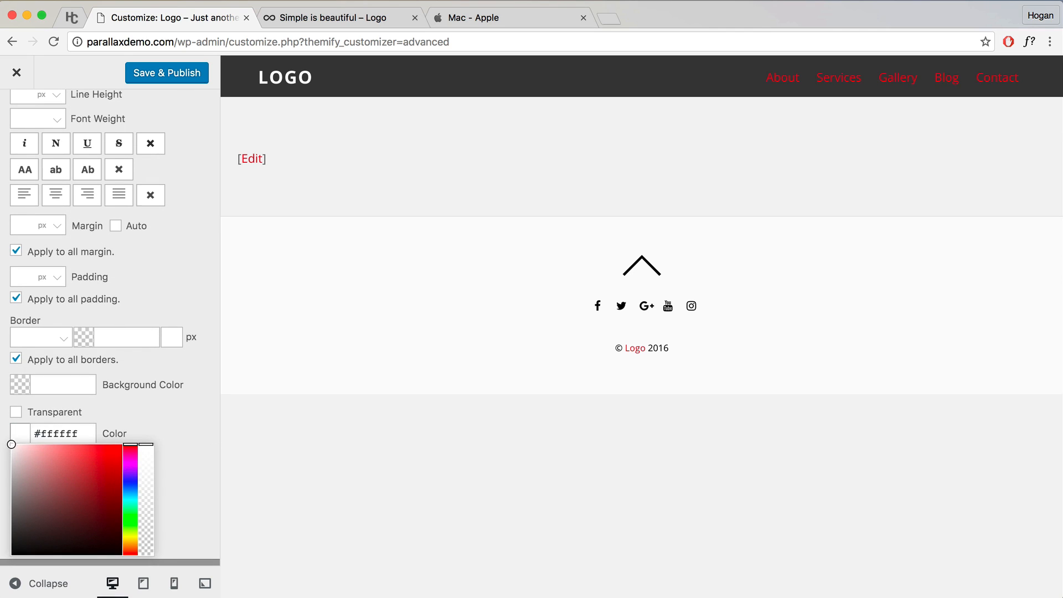
{"action": "left_click", "coordinate": [112, 426]}
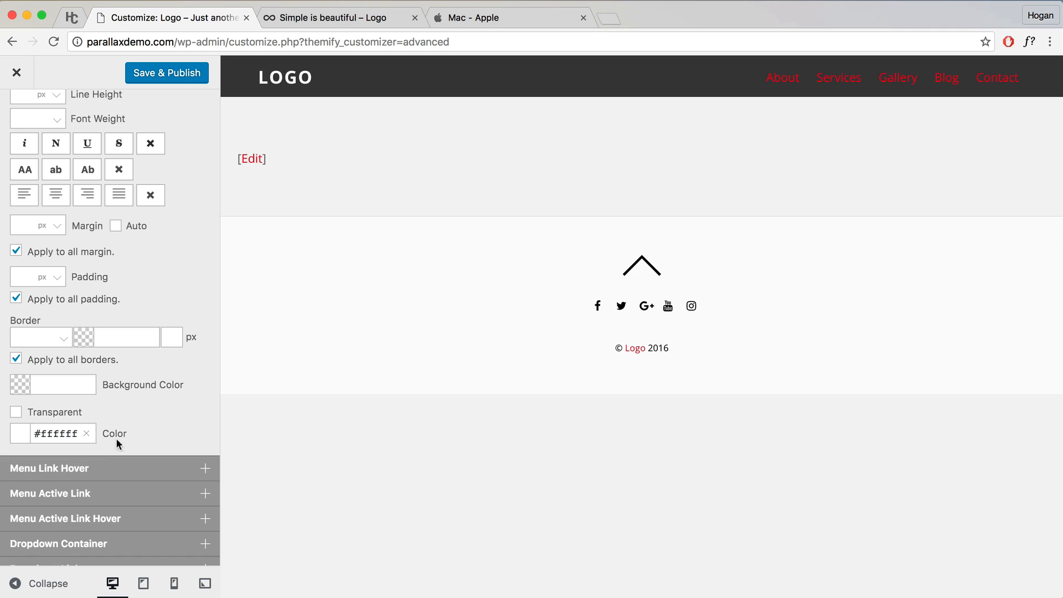
{"action": "scroll", "coordinate": [117, 438], "scroll_direction": "down", "scroll_amount": 1}
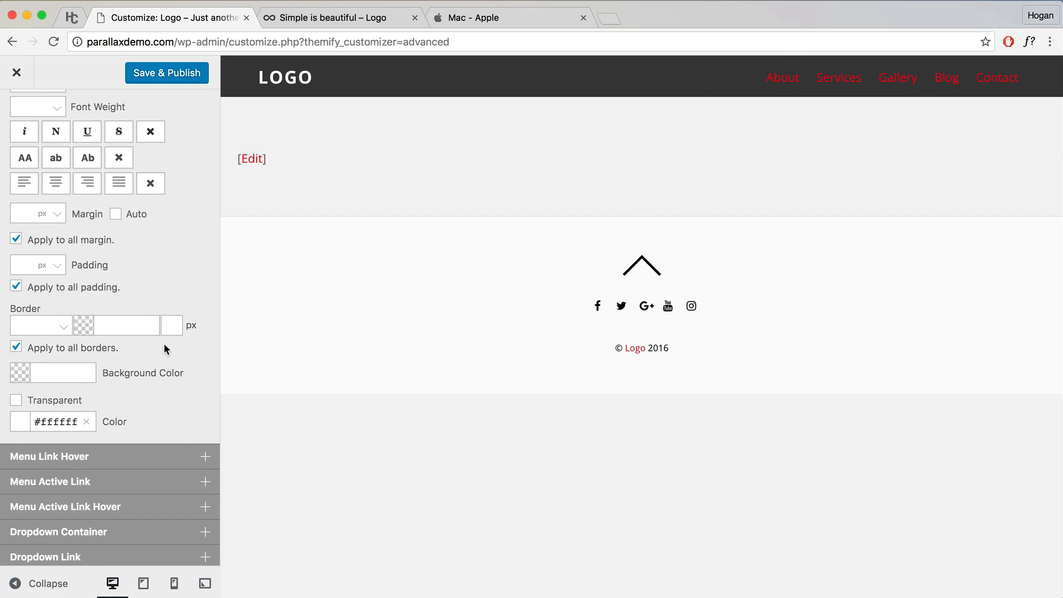
{"action": "scroll", "coordinate": [122, 404], "scroll_direction": "down", "scroll_amount": 3}
Step: Set the Menu Link Hover colour to #e6e6e6
{"action": "left_click", "coordinate": [107, 388]}
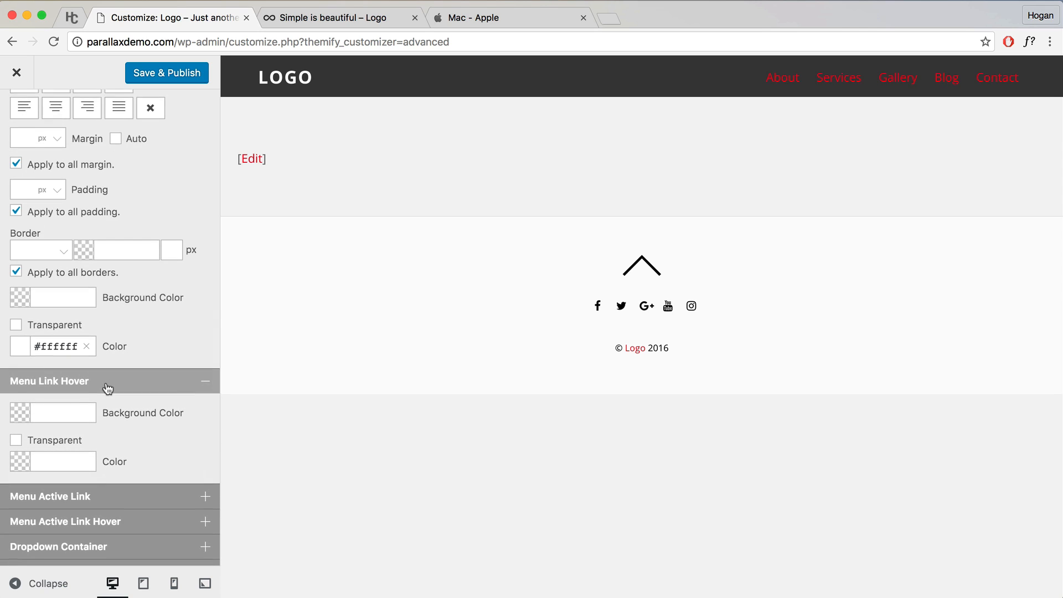
{"action": "scroll", "coordinate": [107, 388], "scroll_direction": "down", "scroll_amount": 2}
{"action": "left_click", "coordinate": [65, 403]}
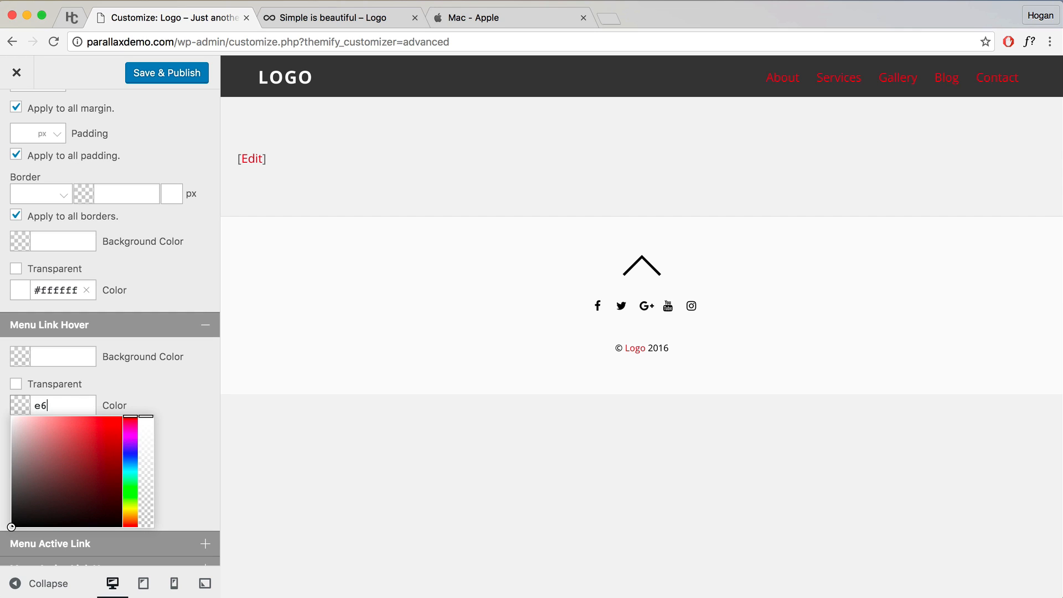
{"action": "type", "text": "e6e6e6"}
{"action": "left_click", "coordinate": [138, 390]}
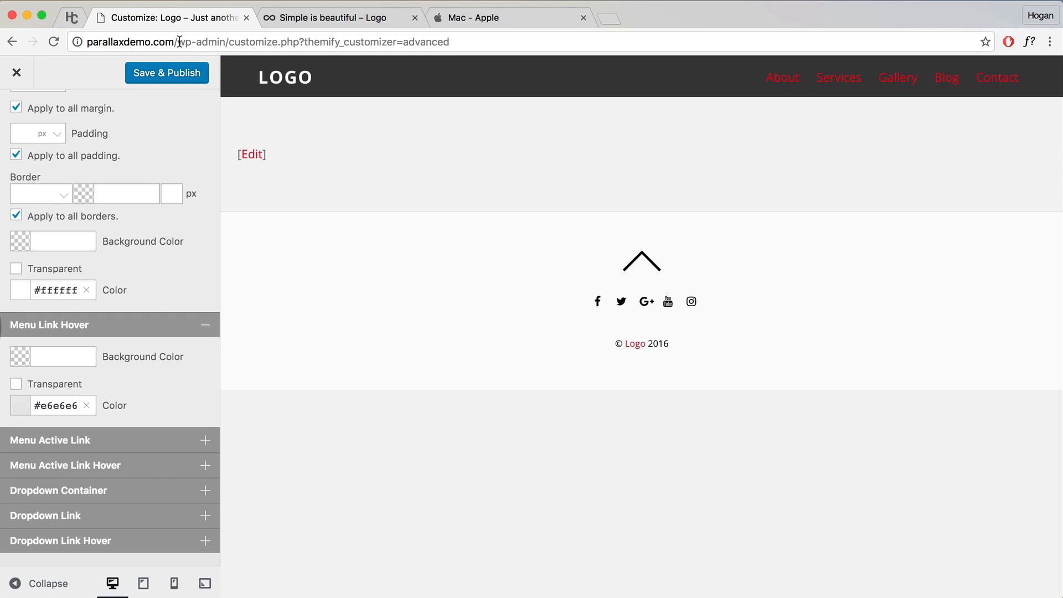
Step: Check the new hover colour on the preview's menu links, then switch to the Apple Mac page
{"action": "left_click_drag", "start_coordinate": [177, 42], "coordinate": [87, 44]}
{"action": "left_click", "coordinate": [599, 159]}
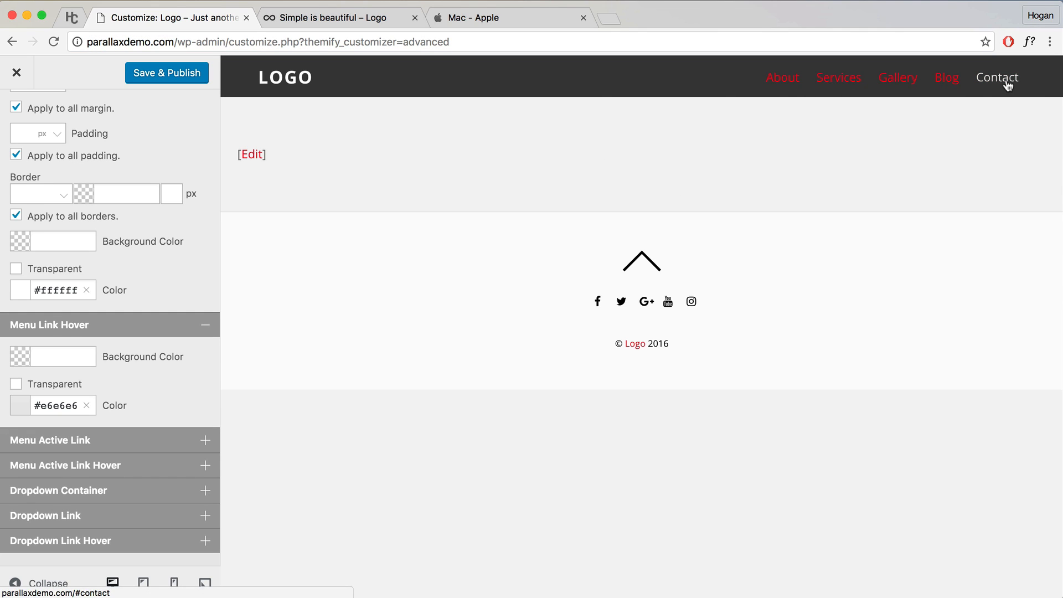
{"action": "left_click", "coordinate": [486, 18]}
{"action": "scroll", "coordinate": [490, 120], "scroll_direction": "up", "scroll_amount": 20}
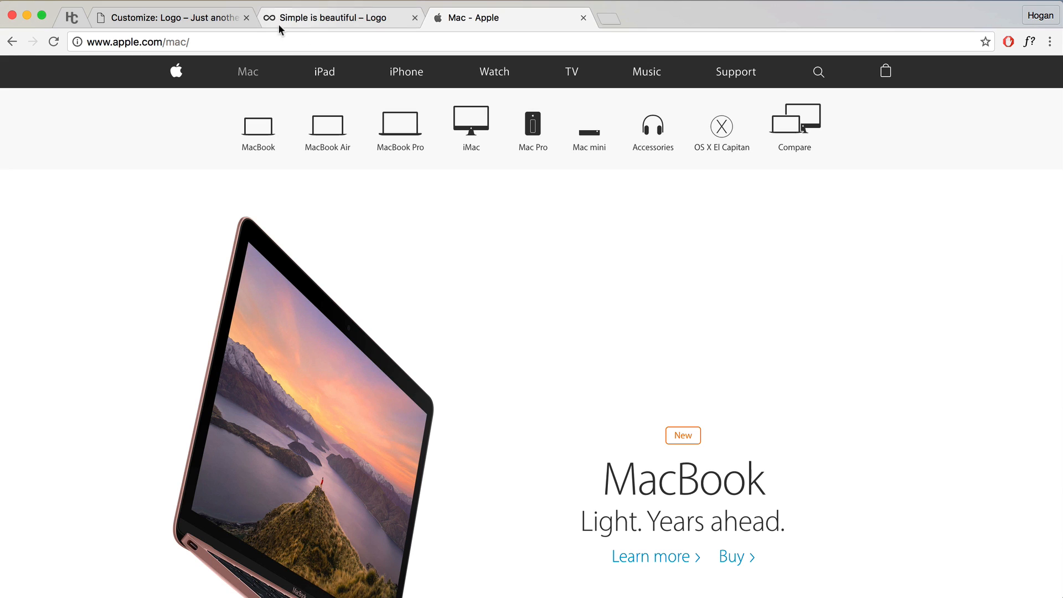
Step: Back in the customizer, set the Menu Active Link colour to white (#ffffff)
{"action": "left_click", "coordinate": [206, 18]}
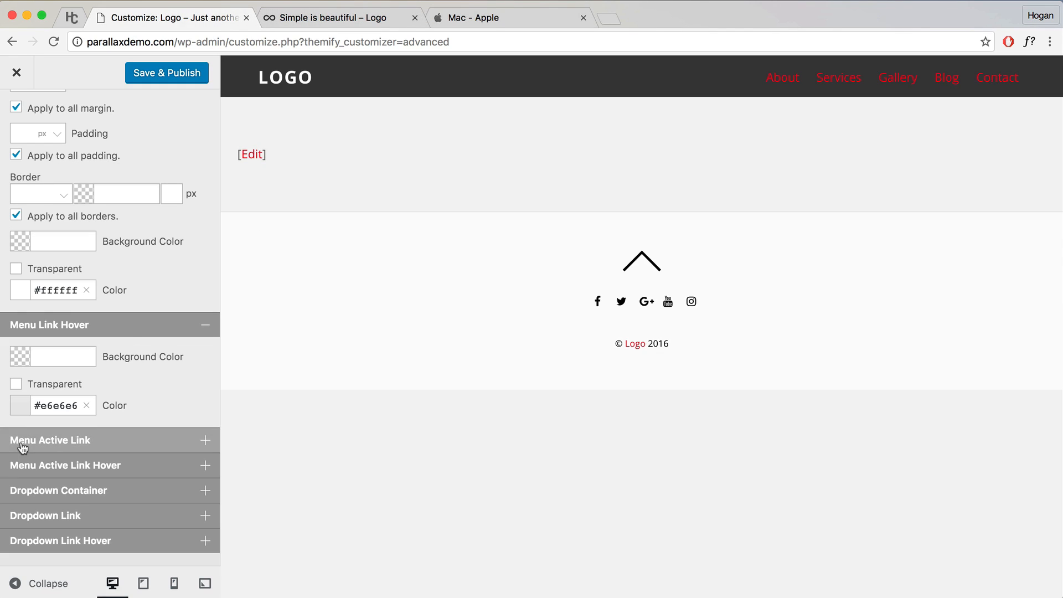
{"action": "scroll", "coordinate": [101, 435], "scroll_direction": "down", "scroll_amount": 3}
{"action": "left_click", "coordinate": [44, 371]}
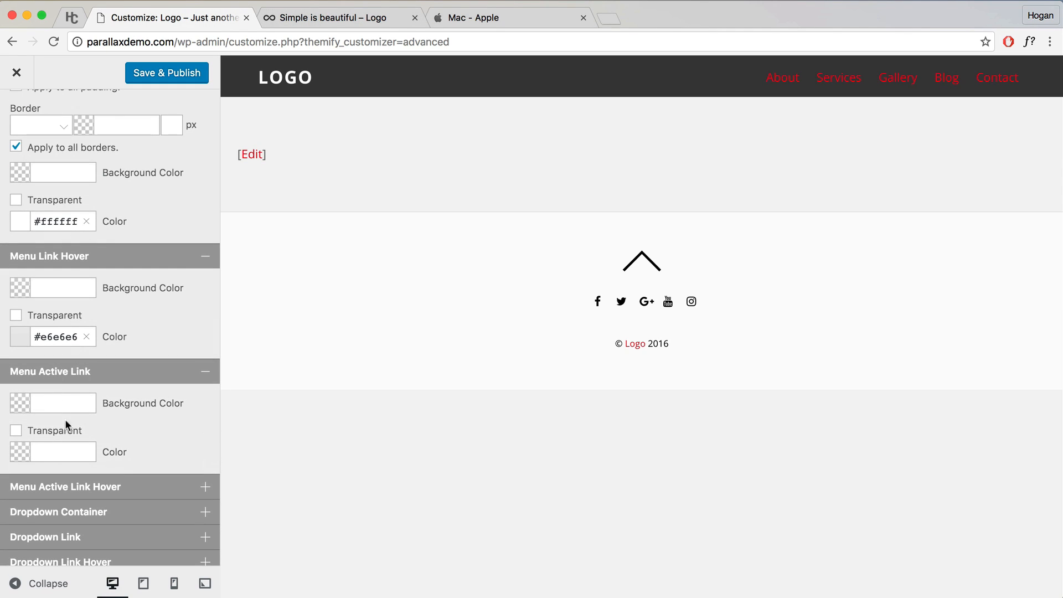
{"action": "left_click", "coordinate": [38, 452]}
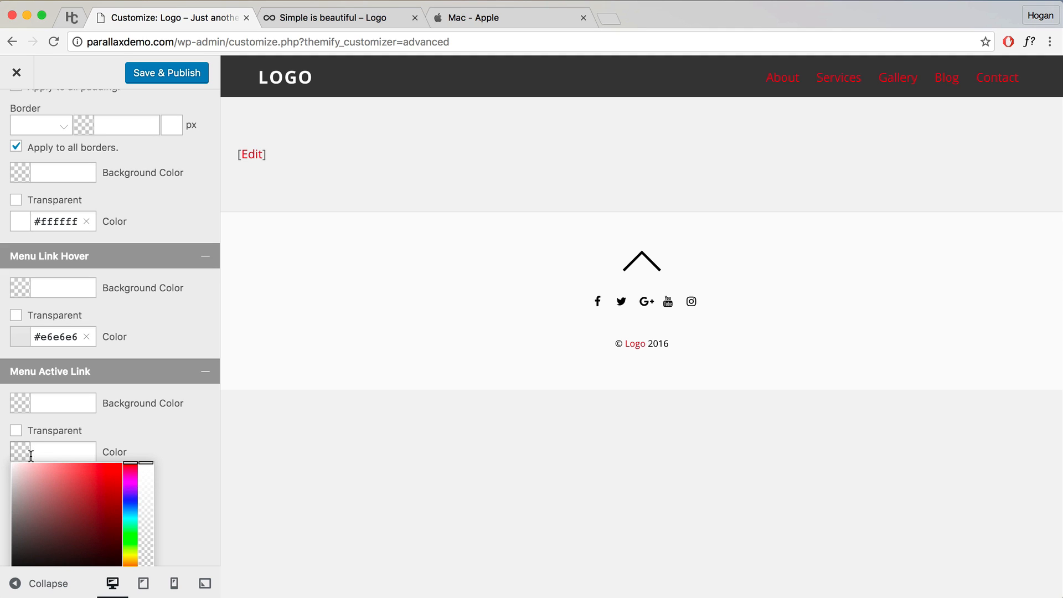
{"action": "left_click_drag", "start_coordinate": [19, 475], "coordinate": [11, 463]}
{"action": "left_click", "coordinate": [149, 428]}
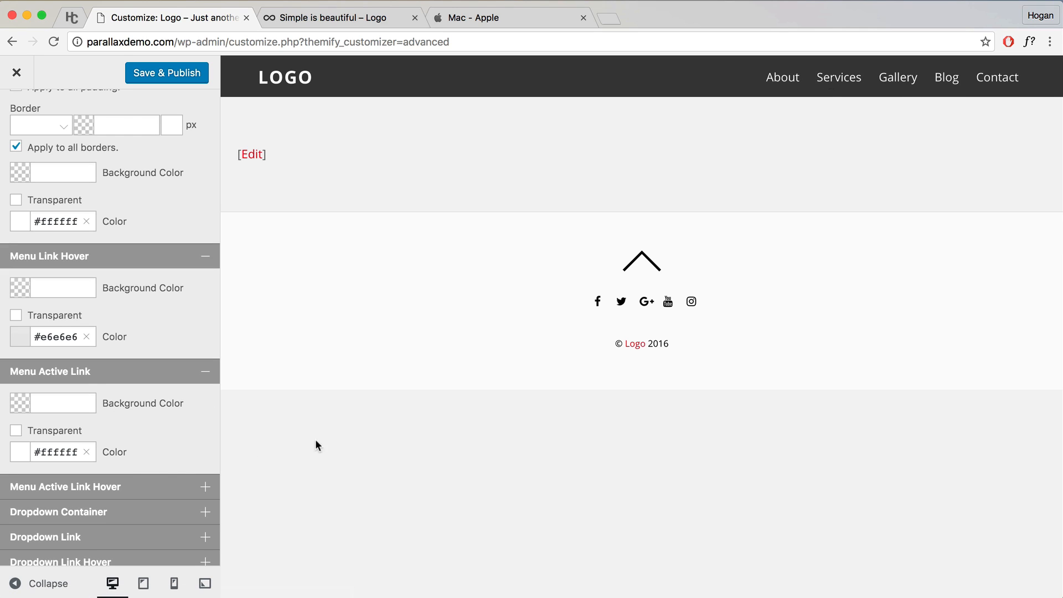
Step: Give the Menu Active Link Hover colour #e6e6e6, copied from the hover colour value
{"action": "left_click", "coordinate": [102, 489]}
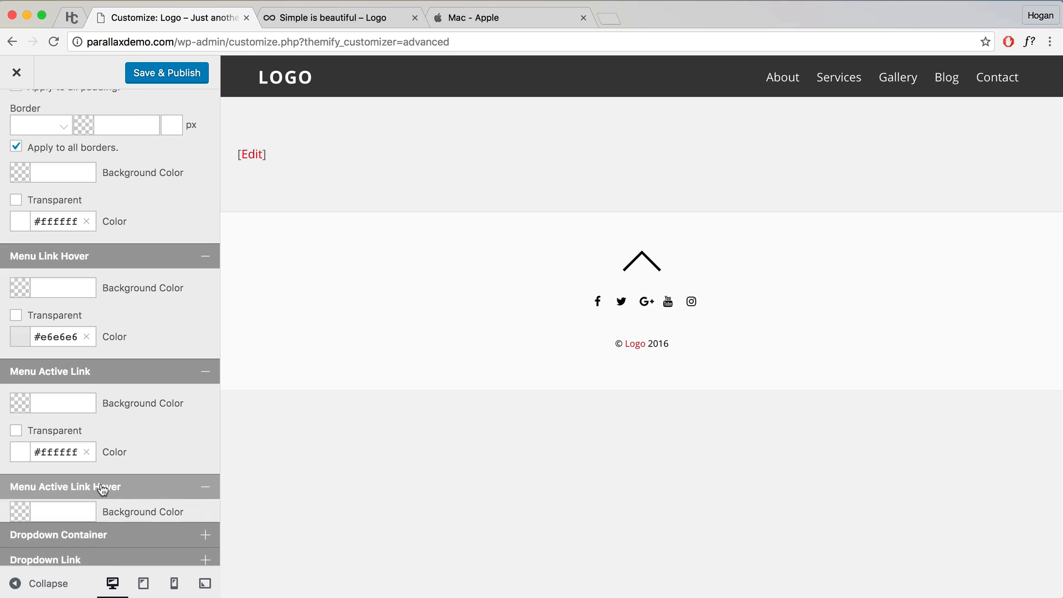
{"action": "scroll", "coordinate": [127, 424], "scroll_direction": "down", "scroll_amount": 2}
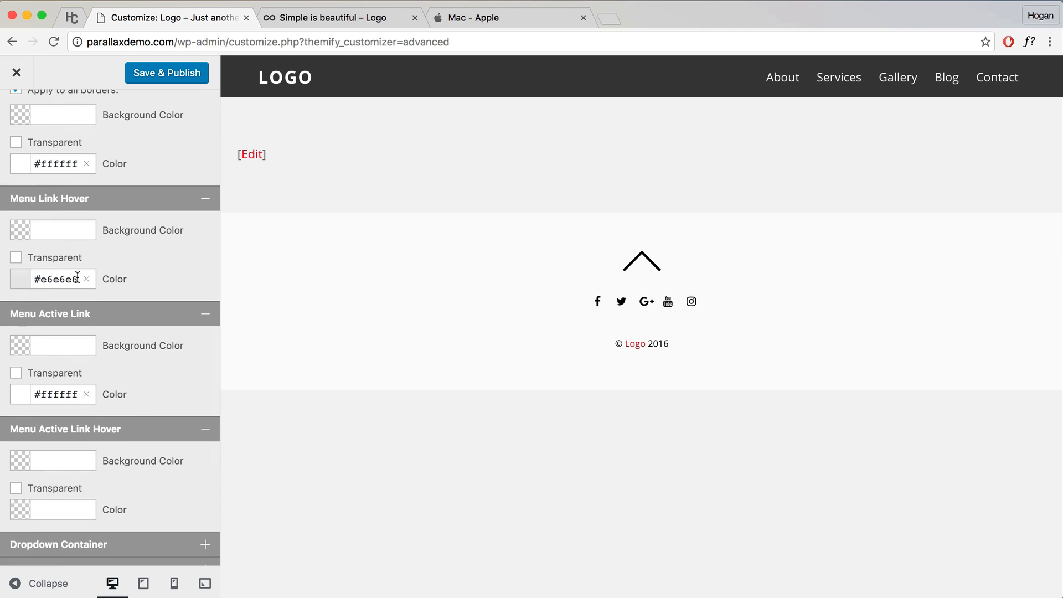
{"action": "left_click", "coordinate": [61, 279]}
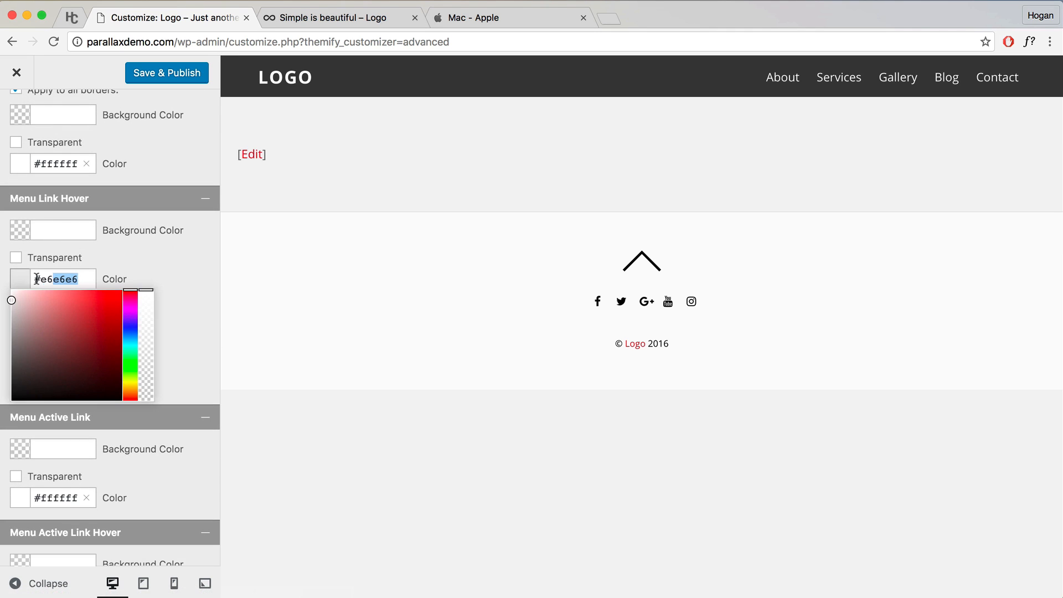
{"action": "right_click", "coordinate": [54, 276]}
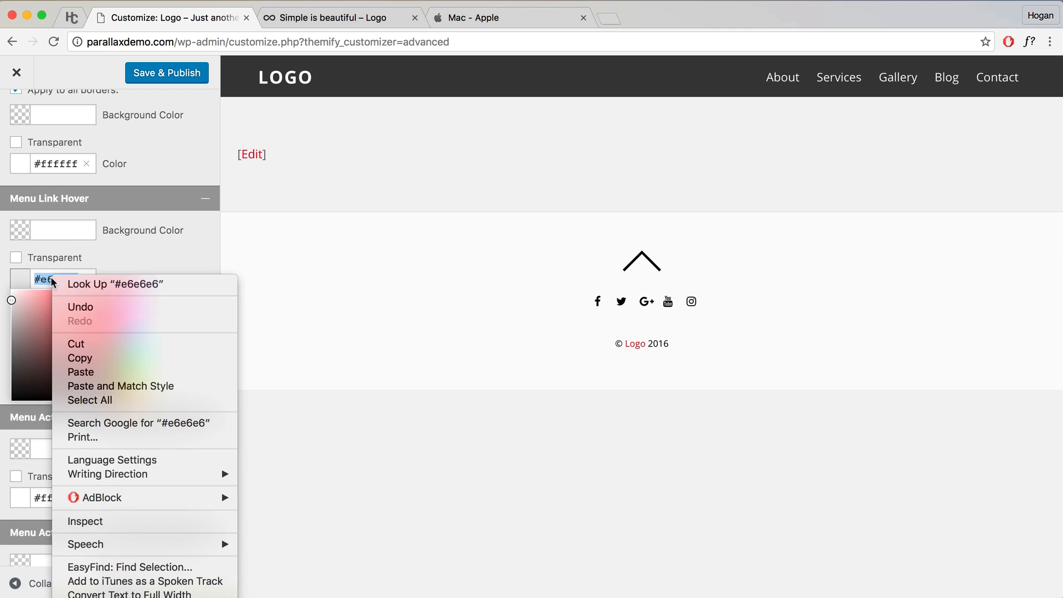
{"action": "left_click", "coordinate": [64, 360]}
{"action": "scroll", "coordinate": [77, 493], "scroll_direction": "down", "scroll_amount": 5}
{"action": "left_click", "coordinate": [69, 491]}
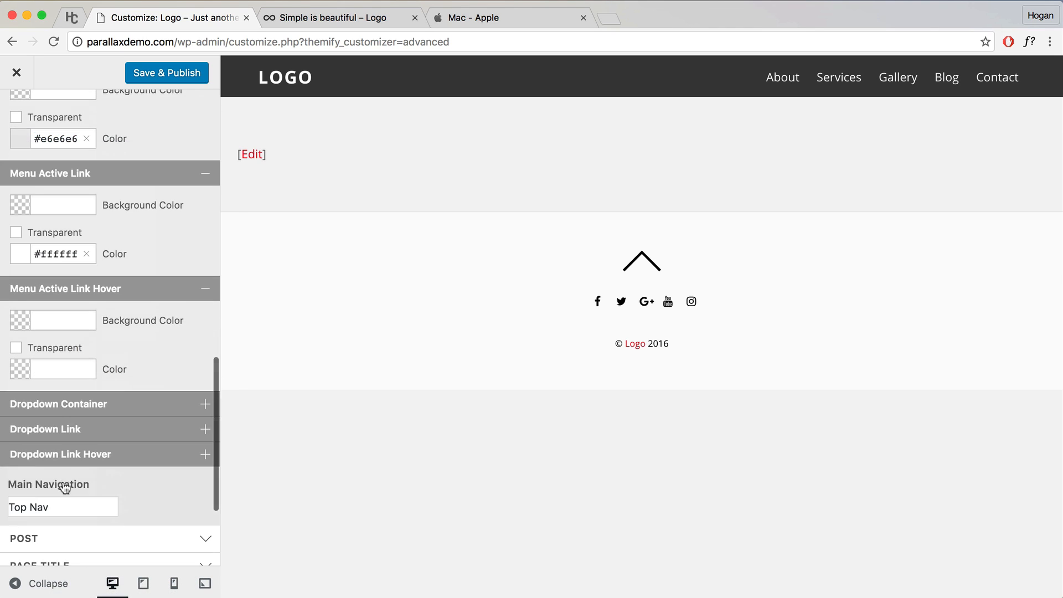
{"action": "left_click", "coordinate": [62, 370]}
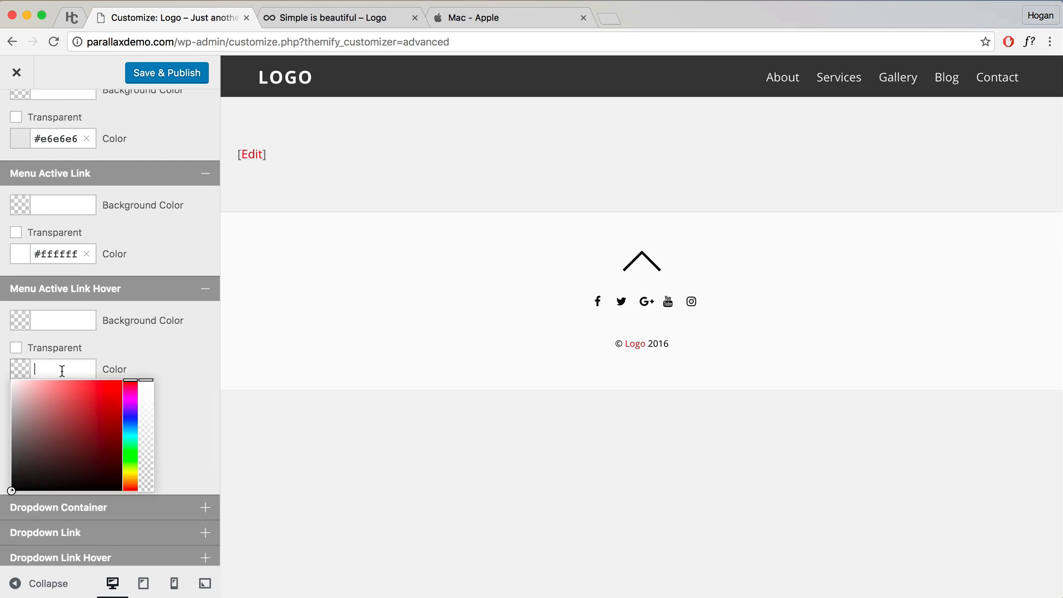
{"action": "key", "text": "super+v"}
{"action": "left_click", "coordinate": [147, 348]}
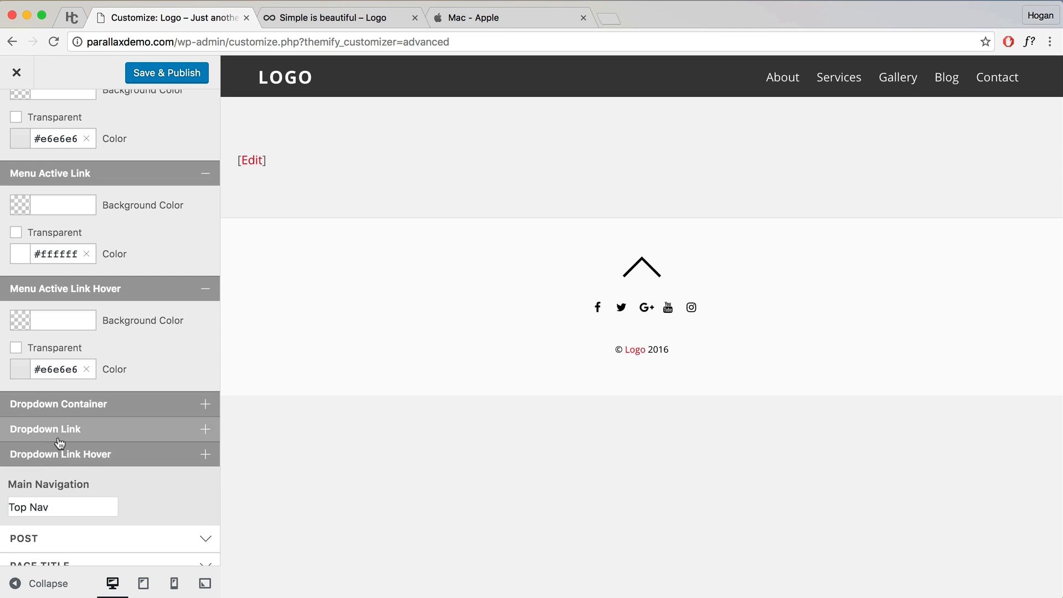
Step: Glance at the Simple is beautiful site page, then return to the customizer
{"action": "left_click", "coordinate": [368, 18]}
{"action": "mouse_move", "coordinate": [849, 80]}
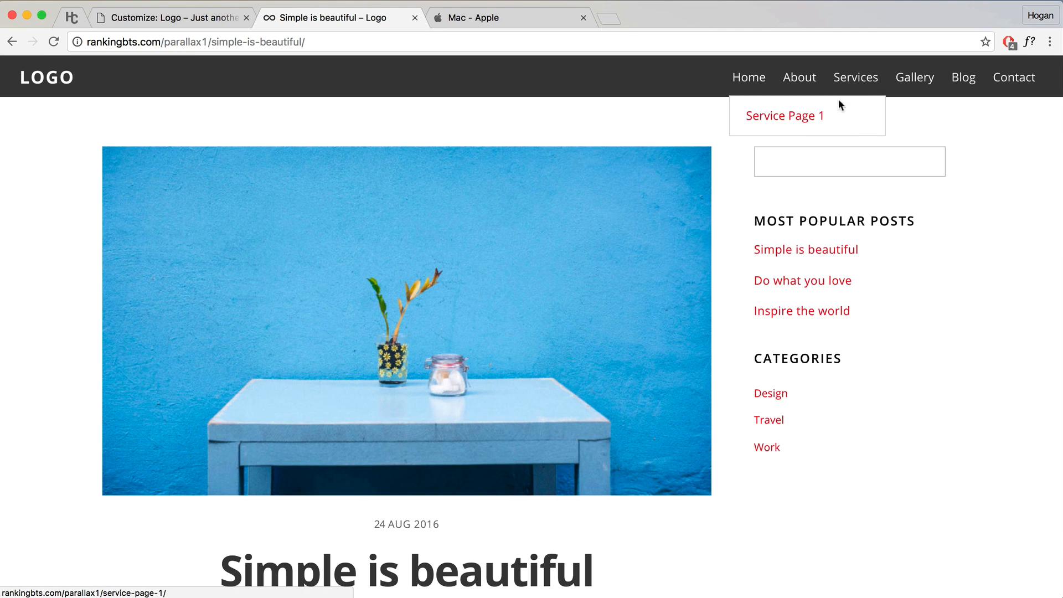
{"action": "left_click", "coordinate": [194, 19]}
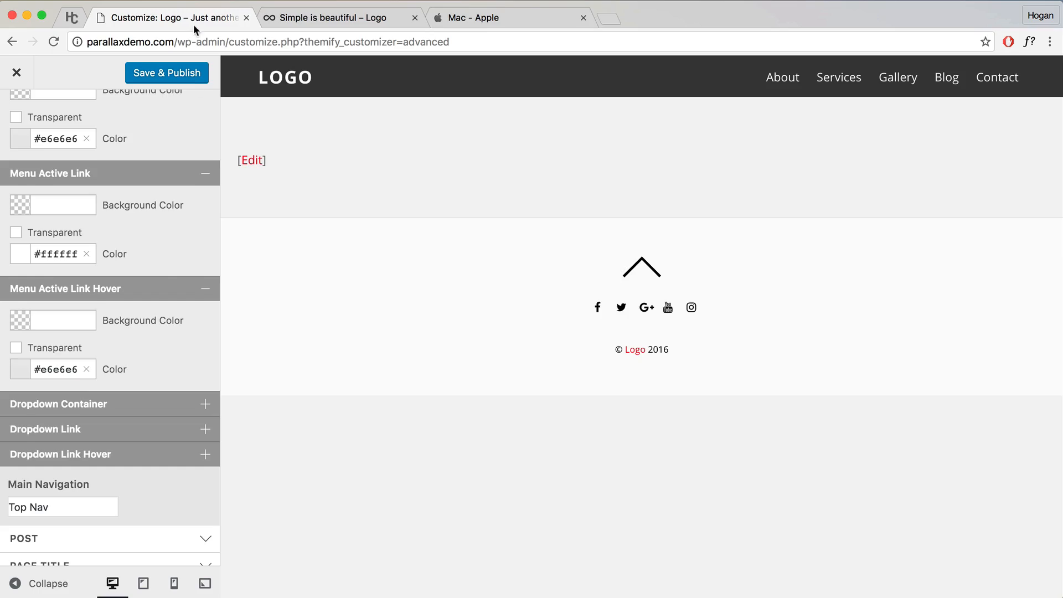
{"action": "scroll", "coordinate": [168, 339], "scroll_direction": "down", "scroll_amount": 3}
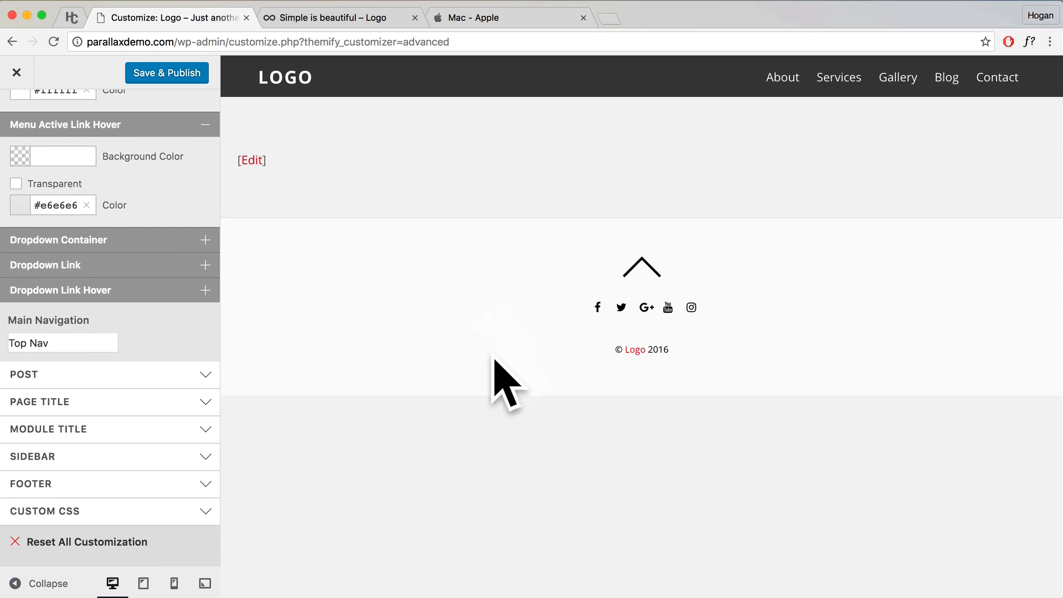
Step: Give the Footer Wrap background colour #292929, then expand the Footer Font options
{"action": "left_click", "coordinate": [57, 486]}
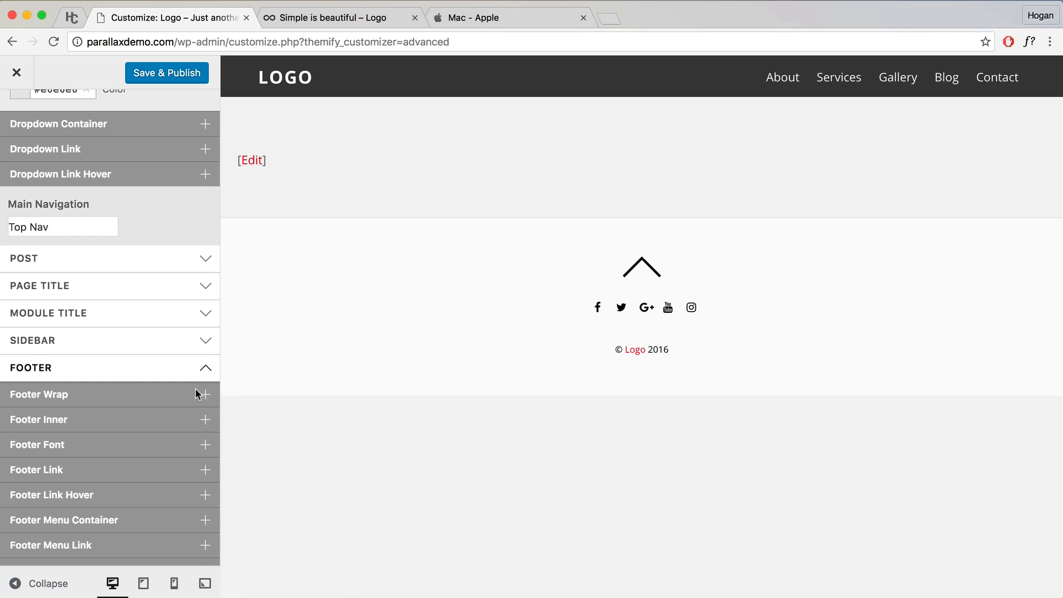
{"action": "left_click", "coordinate": [133, 396]}
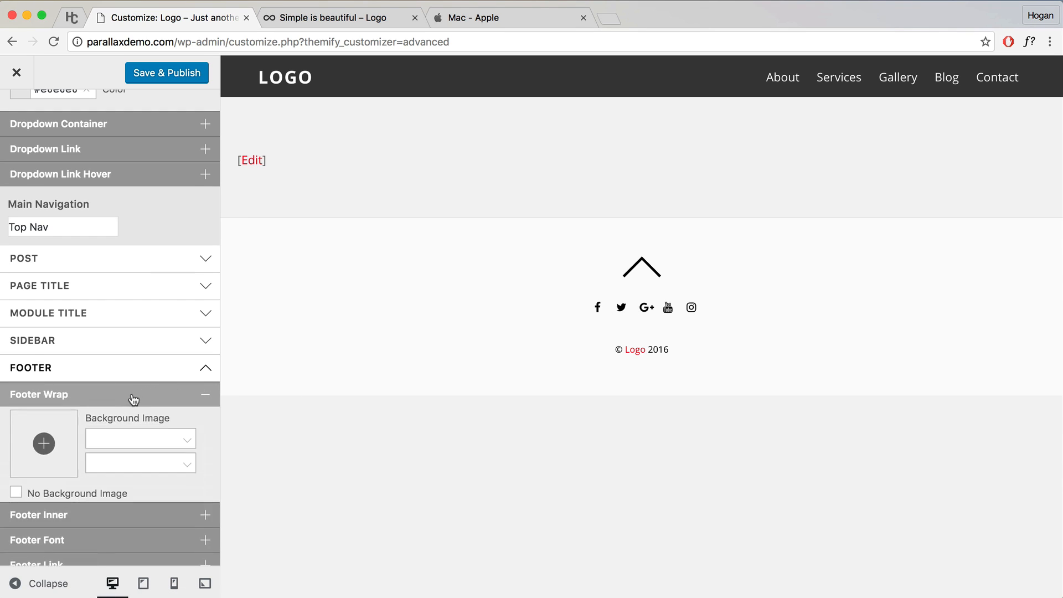
{"action": "scroll", "coordinate": [138, 415], "scroll_direction": "down", "scroll_amount": 3}
{"action": "left_click", "coordinate": [73, 431]}
{"action": "type", "text": "2"}
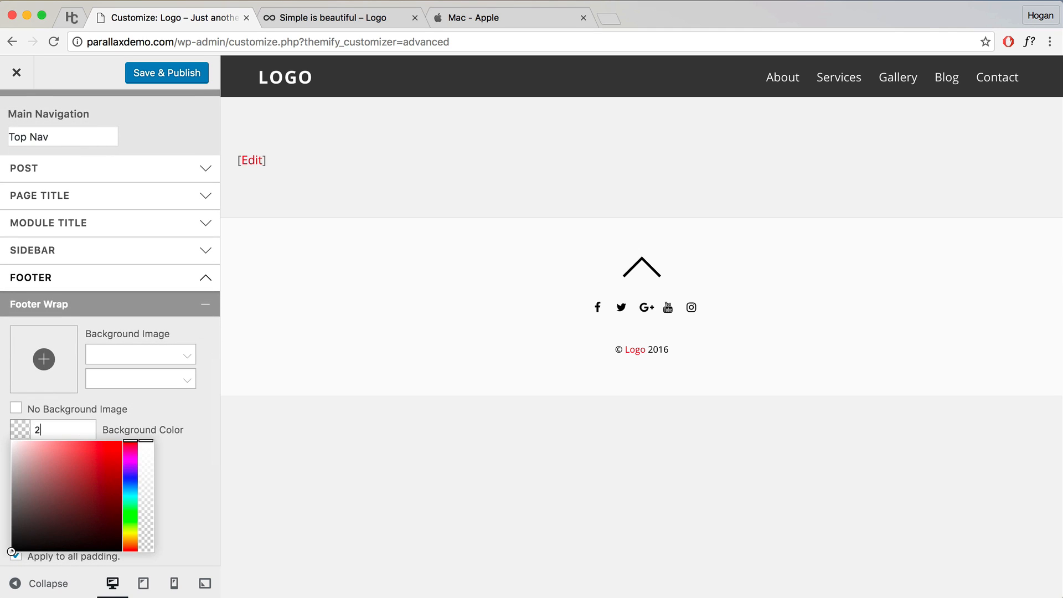
{"action": "type", "text": "92929"}
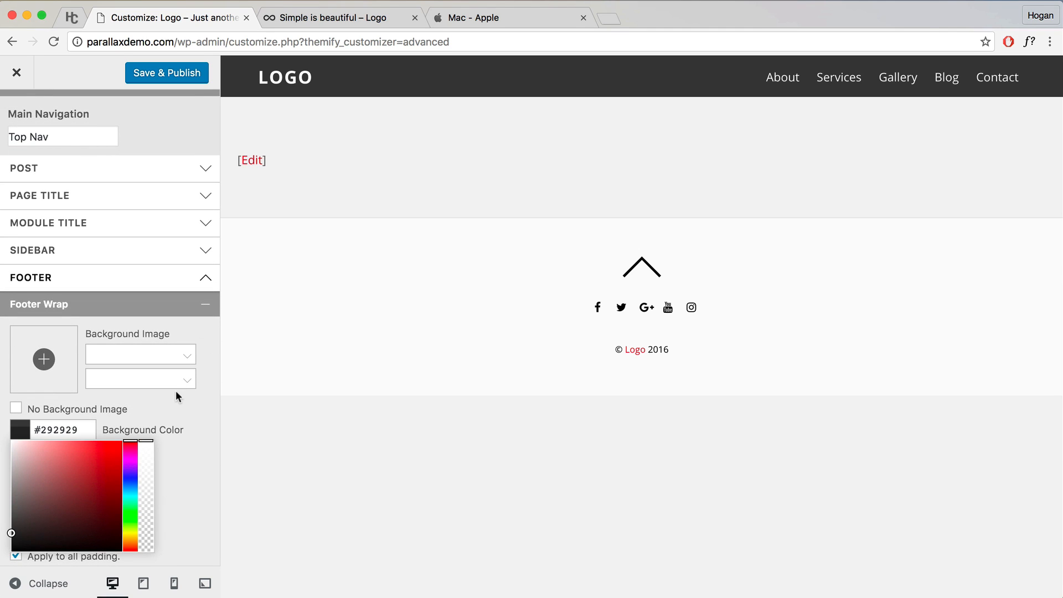
{"action": "left_click", "coordinate": [233, 380]}
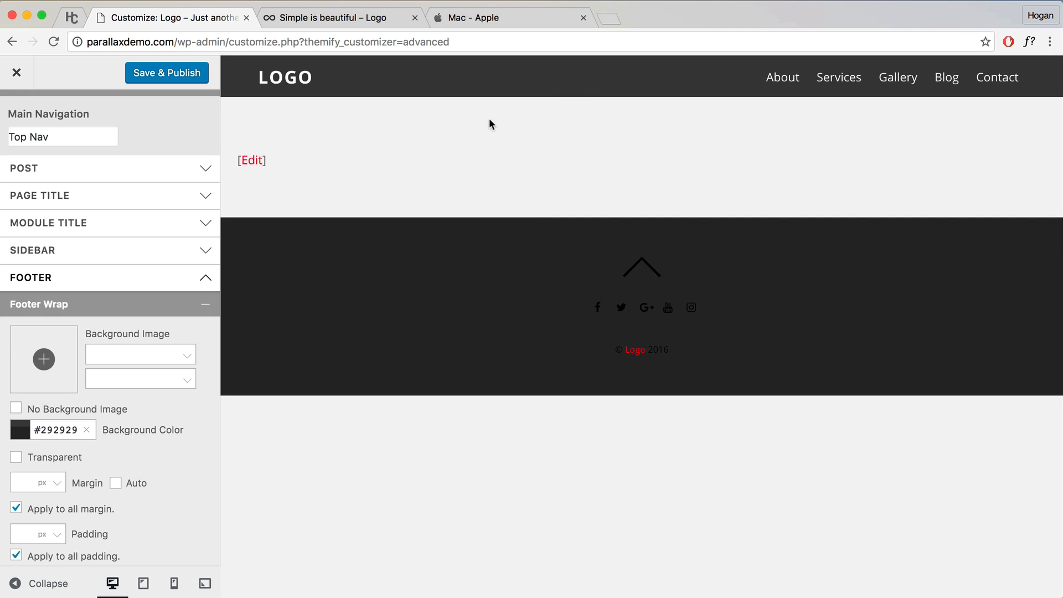
{"action": "scroll", "coordinate": [106, 461], "scroll_direction": "down", "scroll_amount": 5}
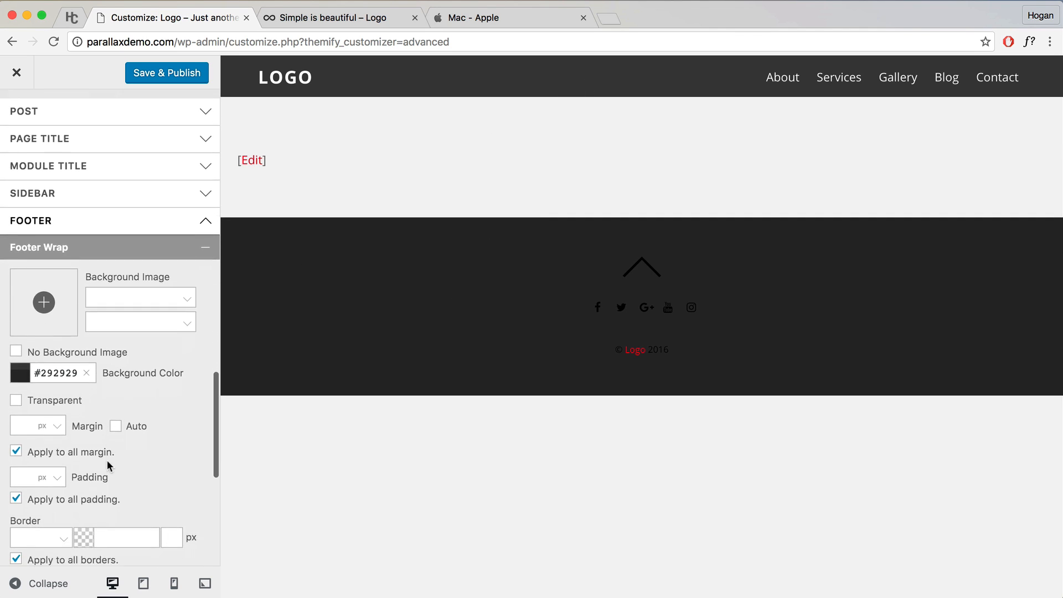
{"action": "scroll", "coordinate": [107, 465], "scroll_direction": "down", "scroll_amount": 3}
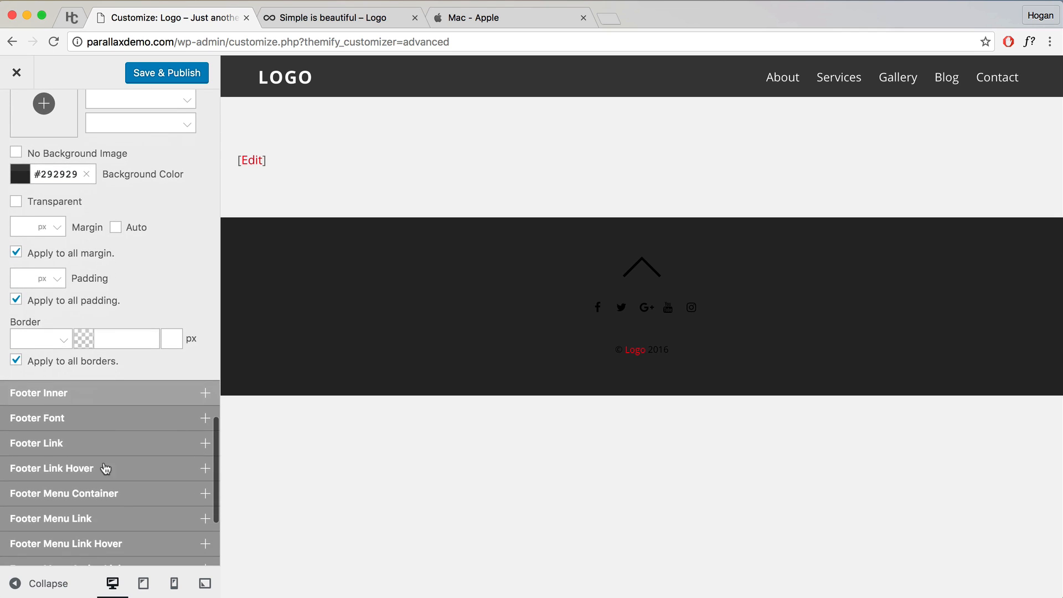
{"action": "left_click", "coordinate": [53, 421]}
{"action": "scroll", "coordinate": [154, 431], "scroll_direction": "down", "scroll_amount": 2}
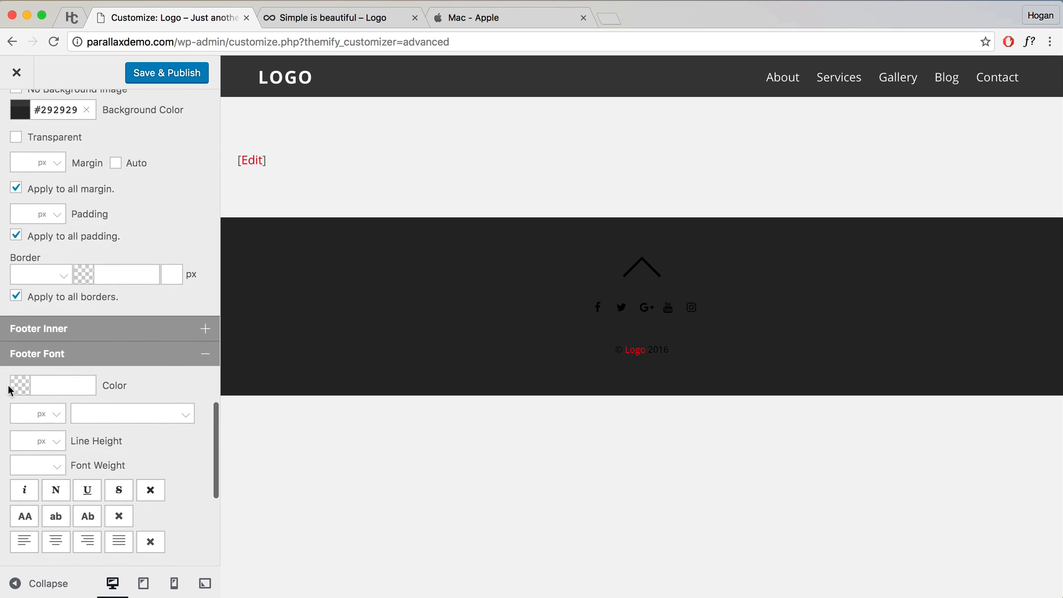
Step: Set the footer font colour to white (#ffffff)
{"action": "left_click", "coordinate": [18, 386]}
{"action": "left_click", "coordinate": [12, 397]}
{"action": "left_click", "coordinate": [174, 382]}
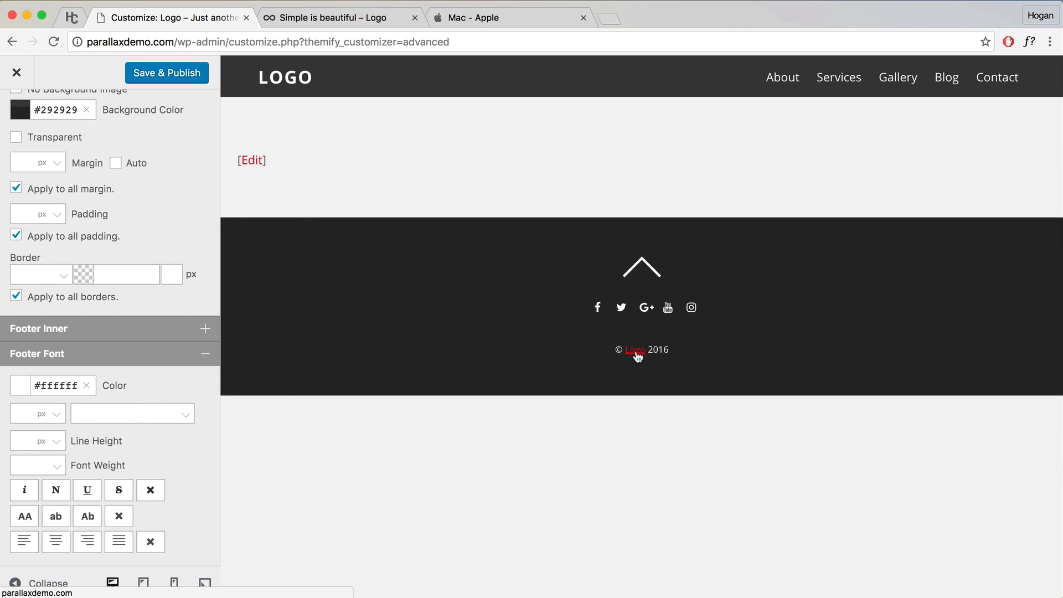
{"action": "scroll", "coordinate": [42, 388], "scroll_direction": "down", "scroll_amount": 2}
{"action": "left_click", "coordinate": [183, 298]}
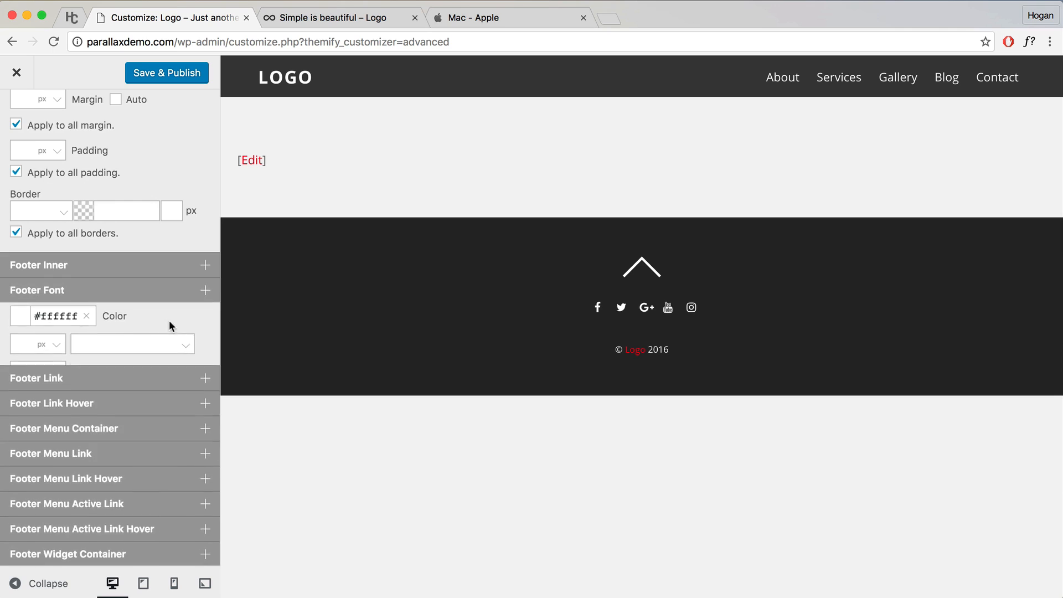
{"action": "scroll", "coordinate": [87, 297], "scroll_direction": "down", "scroll_amount": 4}
Step: Set the footer link colour to white and Save & Publish the customizer changes
{"action": "left_click", "coordinate": [61, 275]}
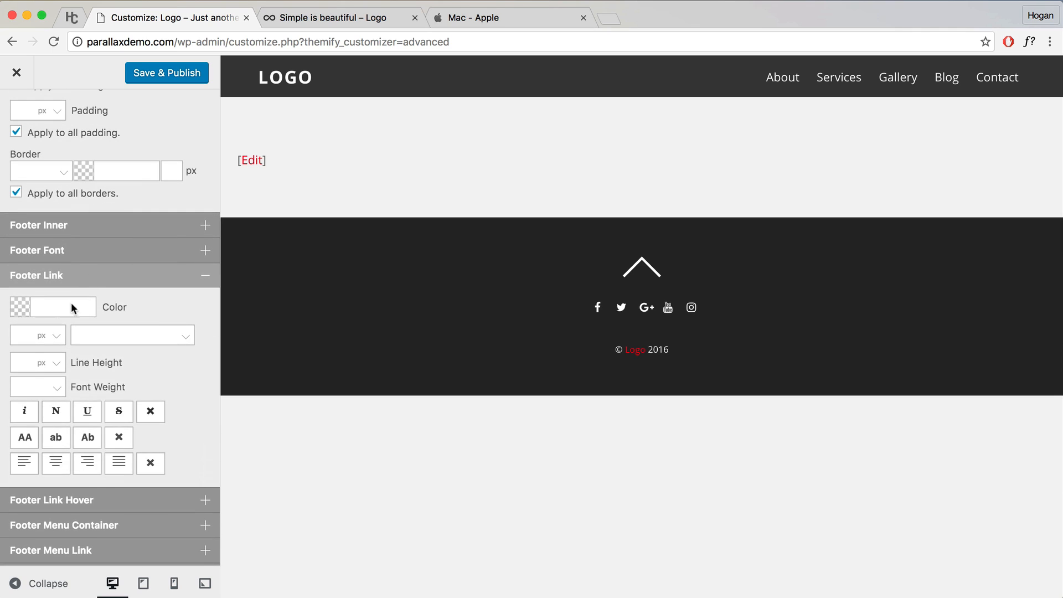
{"action": "left_click", "coordinate": [36, 307]}
{"action": "key", "text": "super+v"}
{"action": "left_click", "coordinate": [154, 302]}
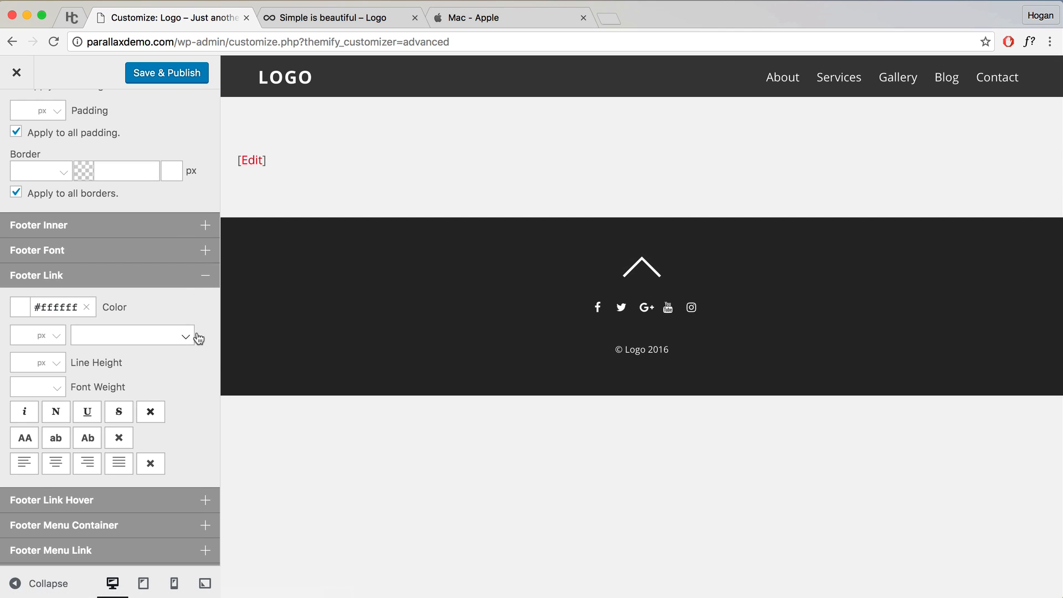
{"action": "left_click", "coordinate": [176, 279]}
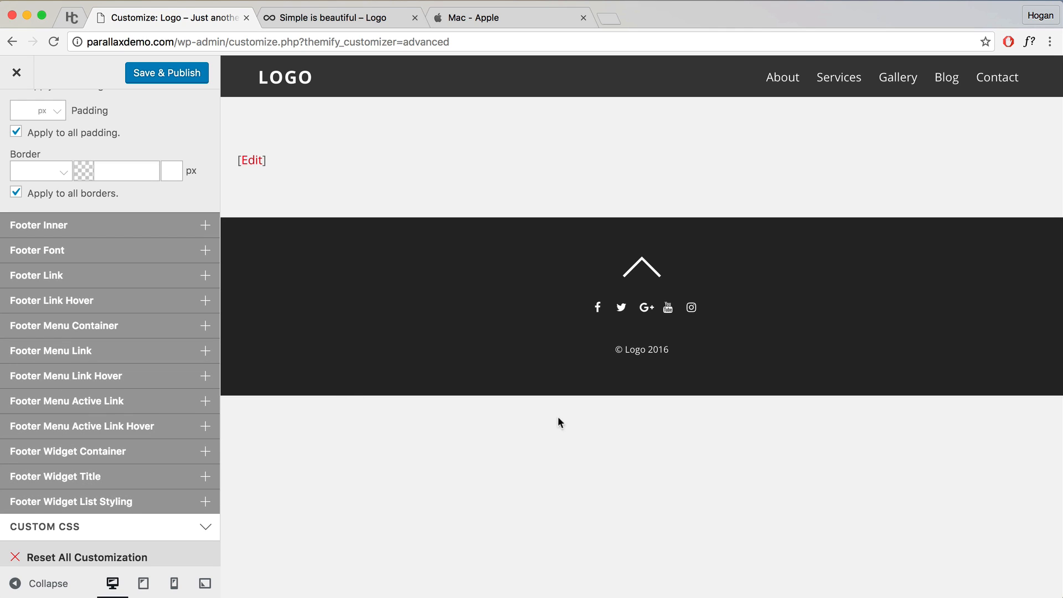
{"action": "left_click", "coordinate": [164, 77]}
Step: View the published site's dark footer, check the reference PARALLAX home page, then open a new tab
{"action": "left_click", "coordinate": [17, 74]}
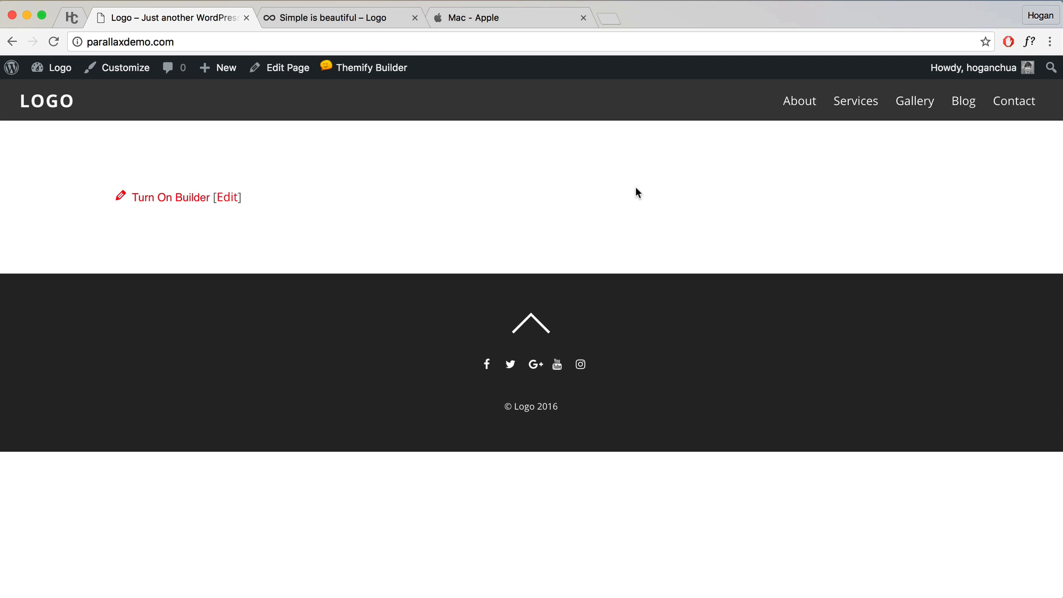
{"action": "left_click", "coordinate": [297, 19]}
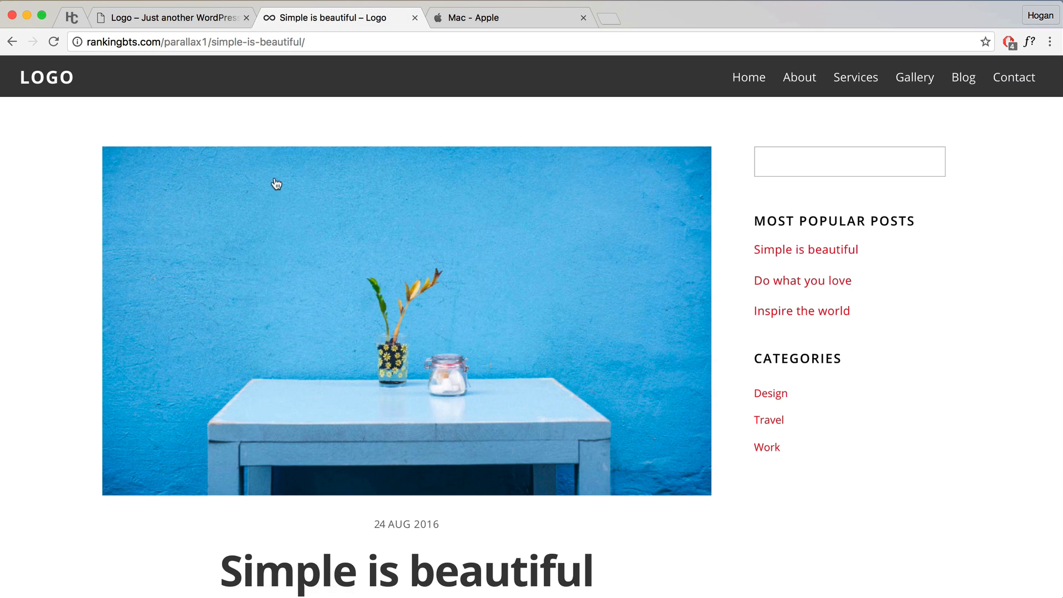
{"action": "left_click", "coordinate": [68, 81]}
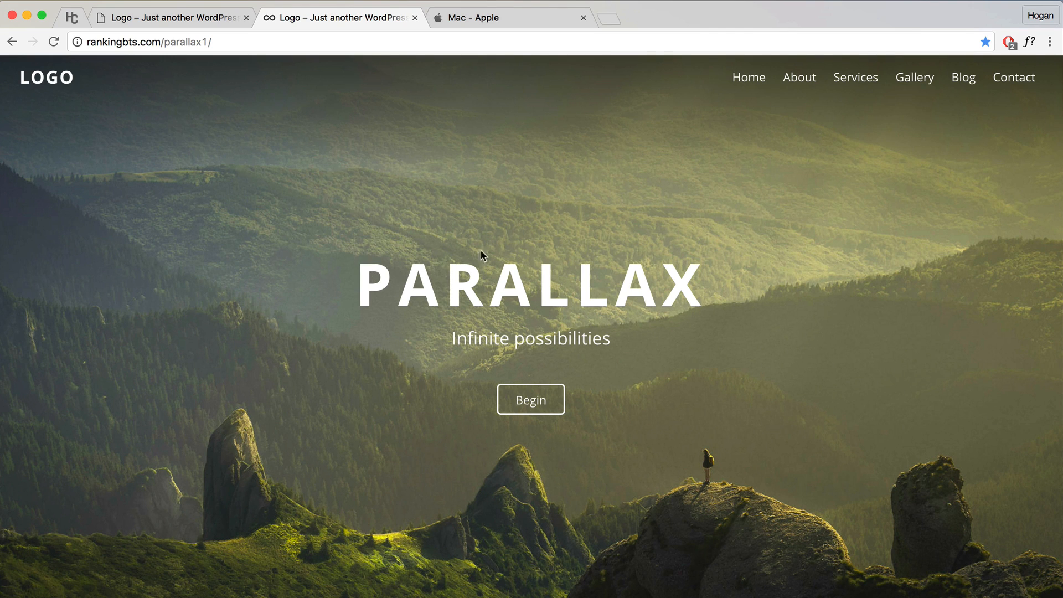
{"action": "left_click", "coordinate": [169, 18]}
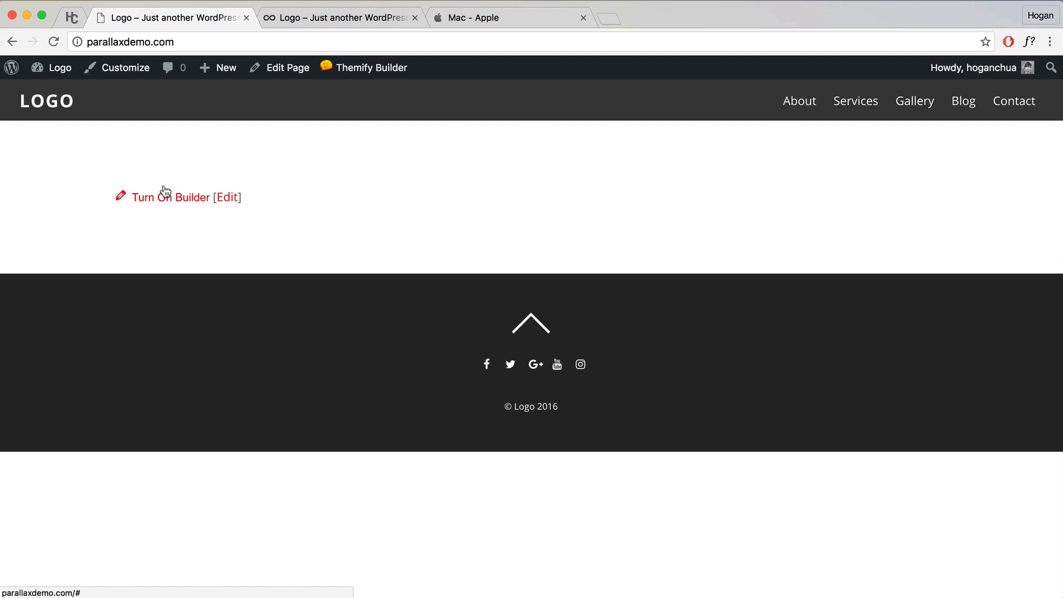
{"action": "left_click", "coordinate": [607, 19]}
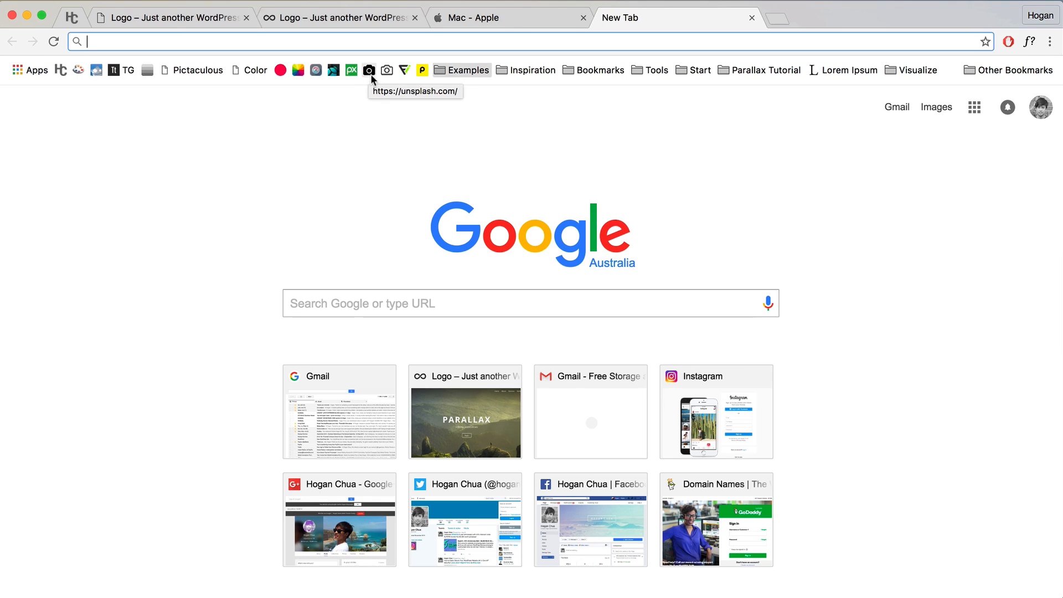
Step: Load Unsplash, StockSnap.io and Pixabay in three separate tabs
{"action": "left_click", "coordinate": [369, 71]}
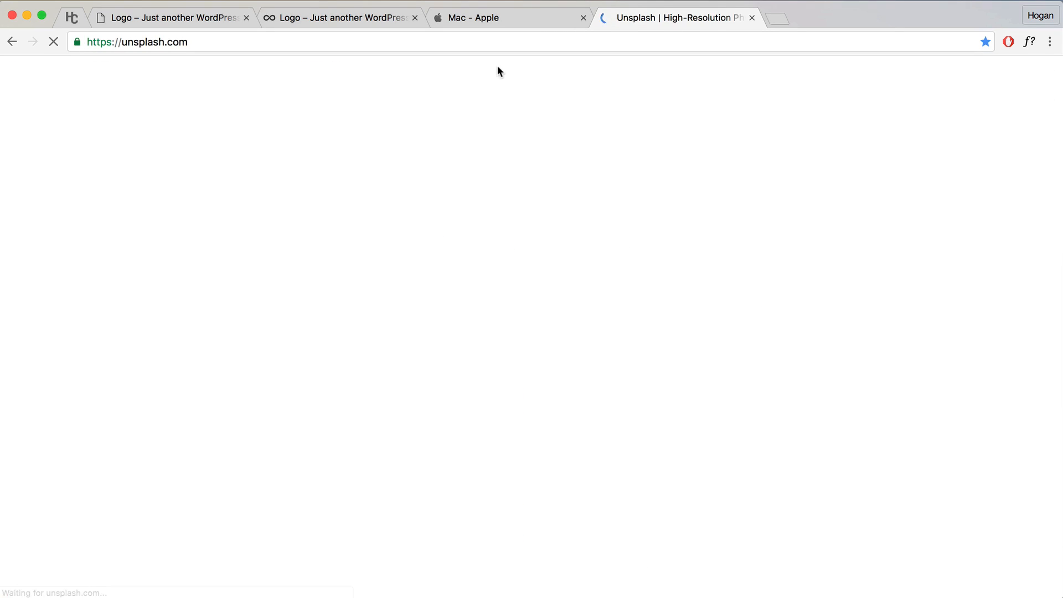
{"action": "left_click", "coordinate": [779, 18]}
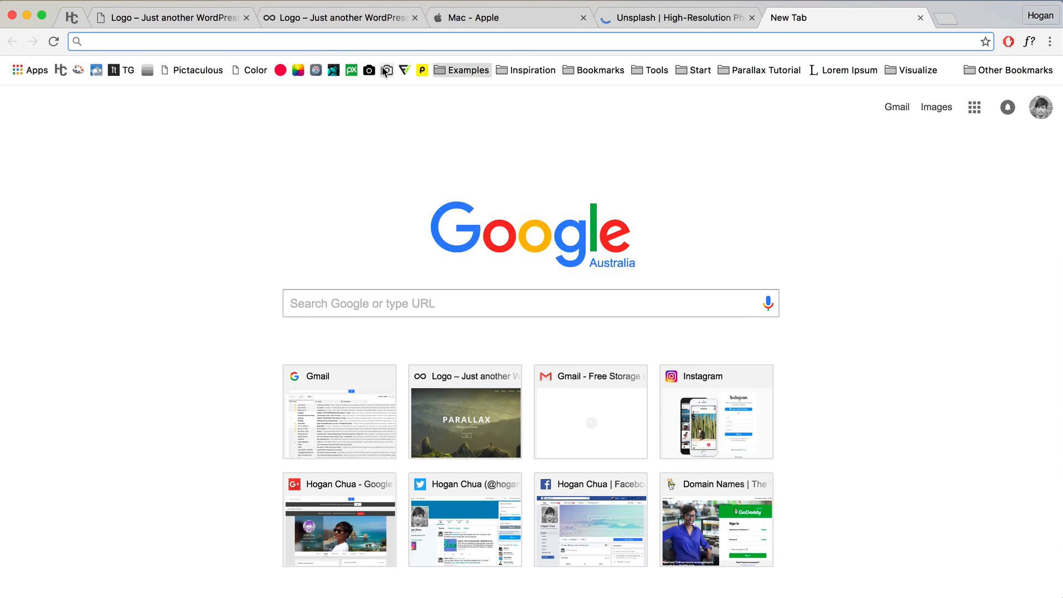
{"action": "left_click", "coordinate": [146, 68]}
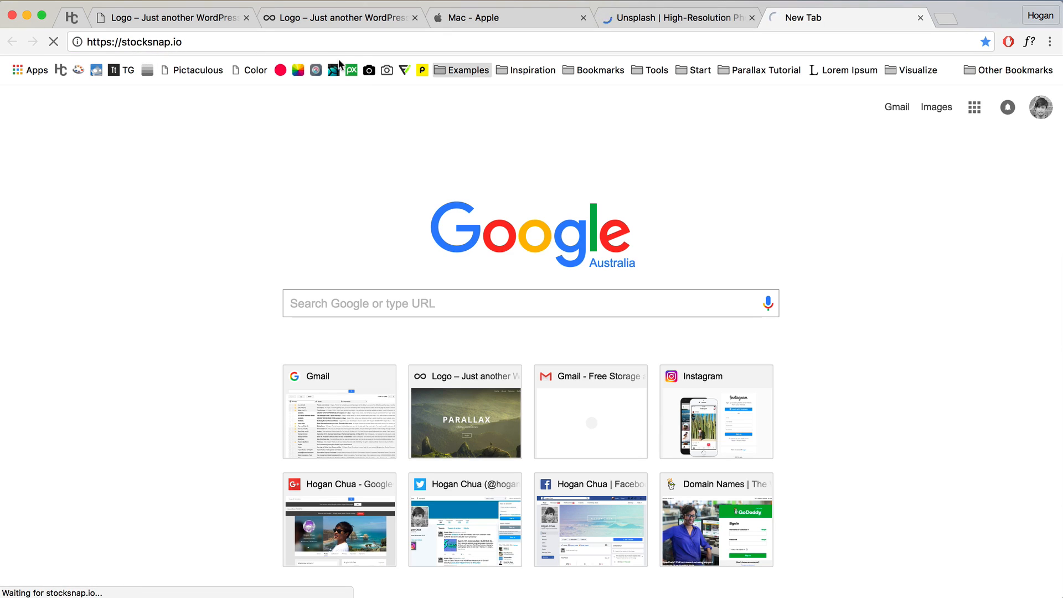
{"action": "left_click", "coordinate": [945, 20]}
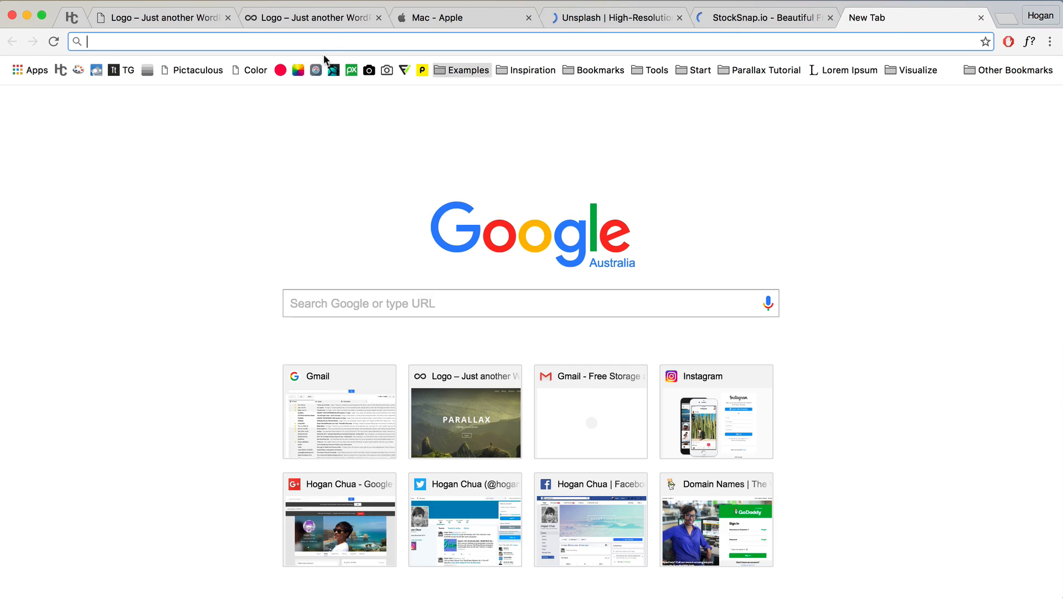
{"action": "left_click", "coordinate": [350, 72]}
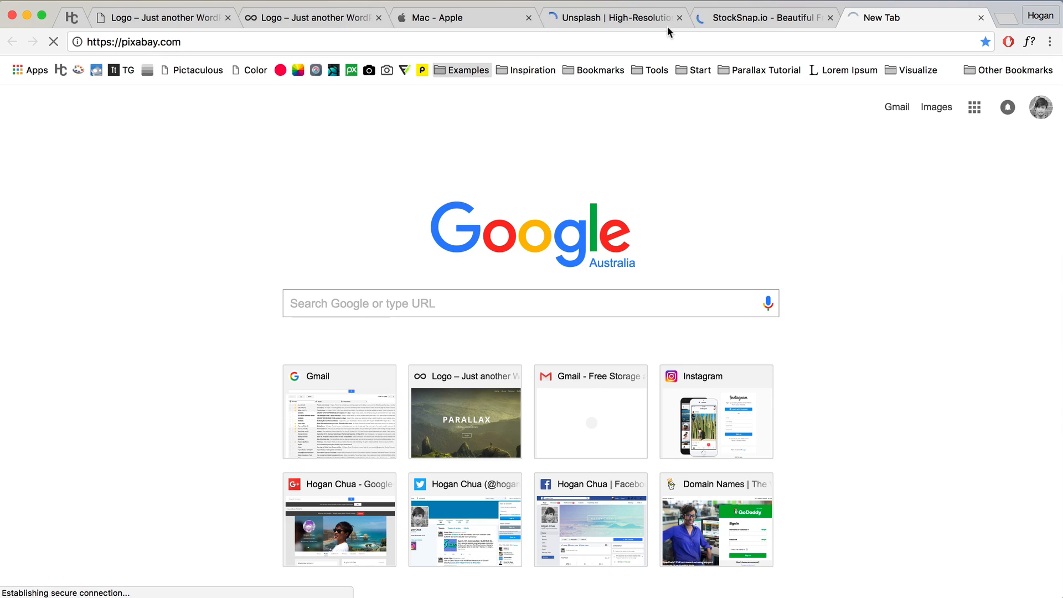
Step: Browse Unsplash's photos as a multi-column grid, then move to StockSnap.io
{"action": "left_click", "coordinate": [642, 20]}
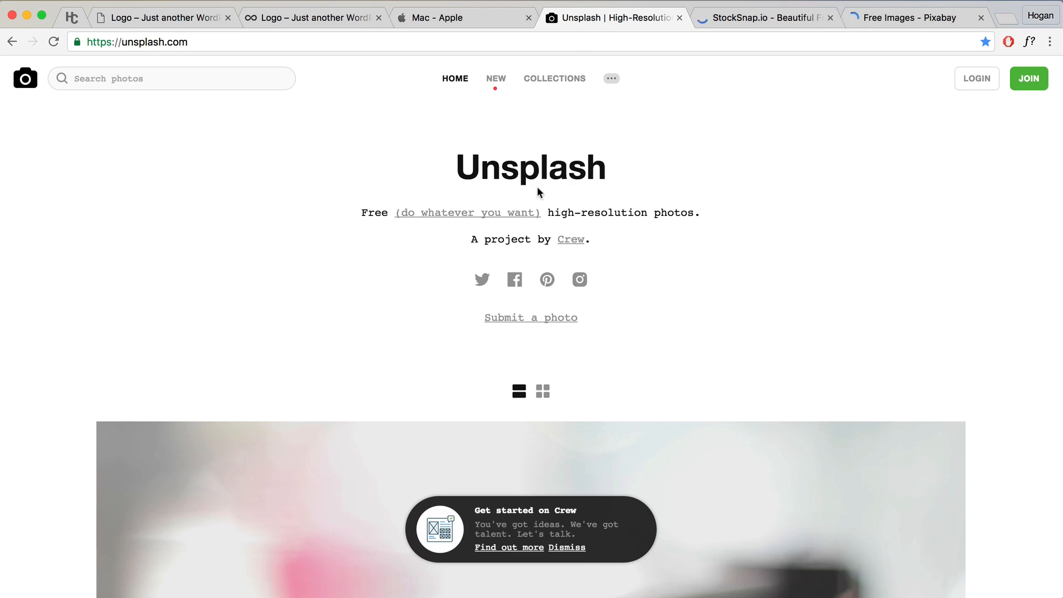
{"action": "left_click", "coordinate": [540, 392]}
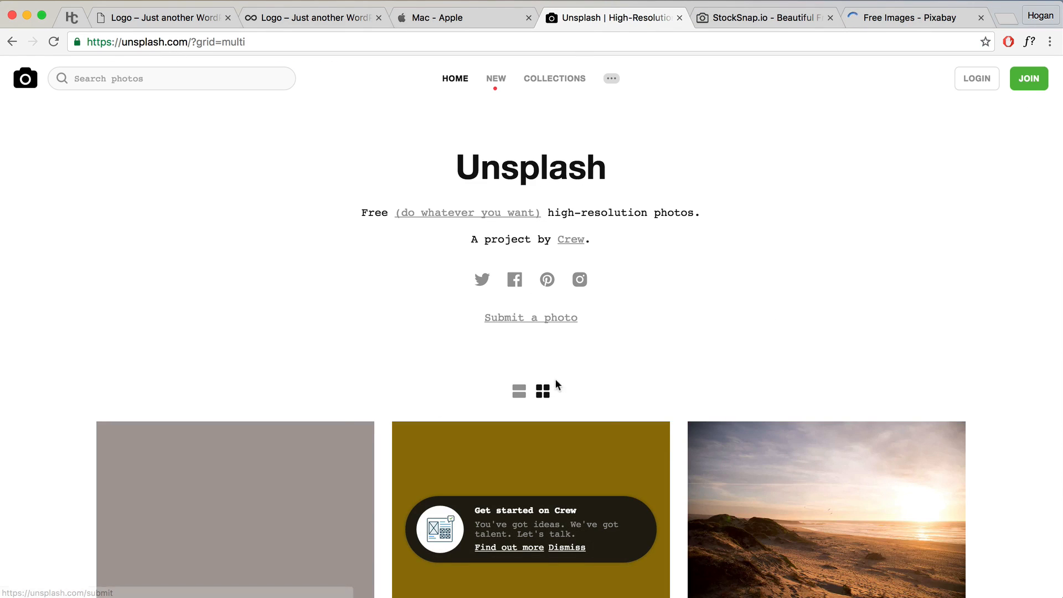
{"action": "scroll", "coordinate": [554, 379], "scroll_direction": "down", "scroll_amount": 5}
{"action": "scroll", "coordinate": [526, 376], "scroll_direction": "up", "scroll_amount": 5}
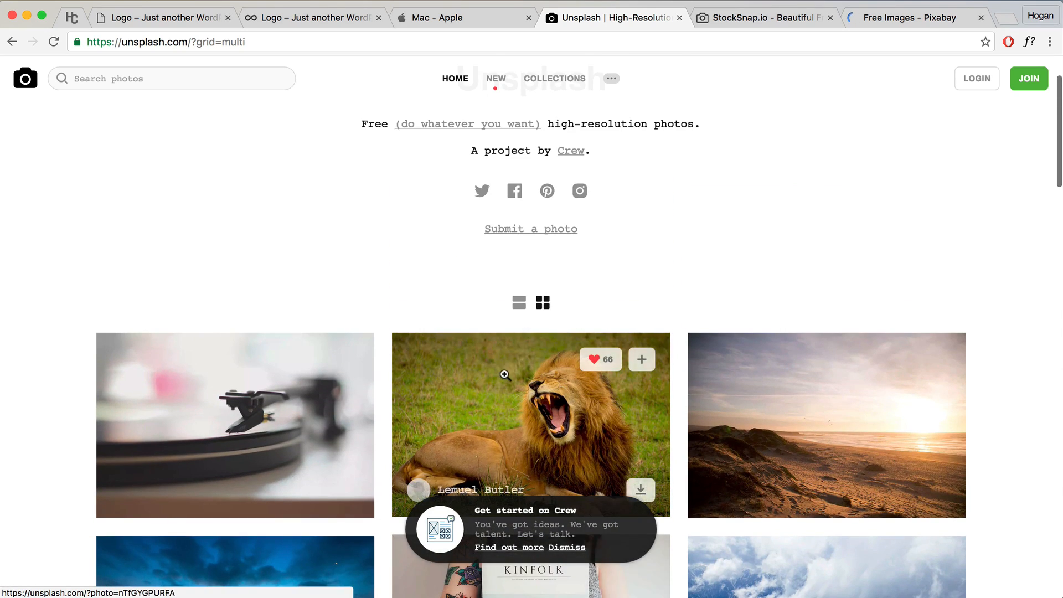
{"action": "scroll", "coordinate": [504, 373], "scroll_direction": "up", "scroll_amount": 3}
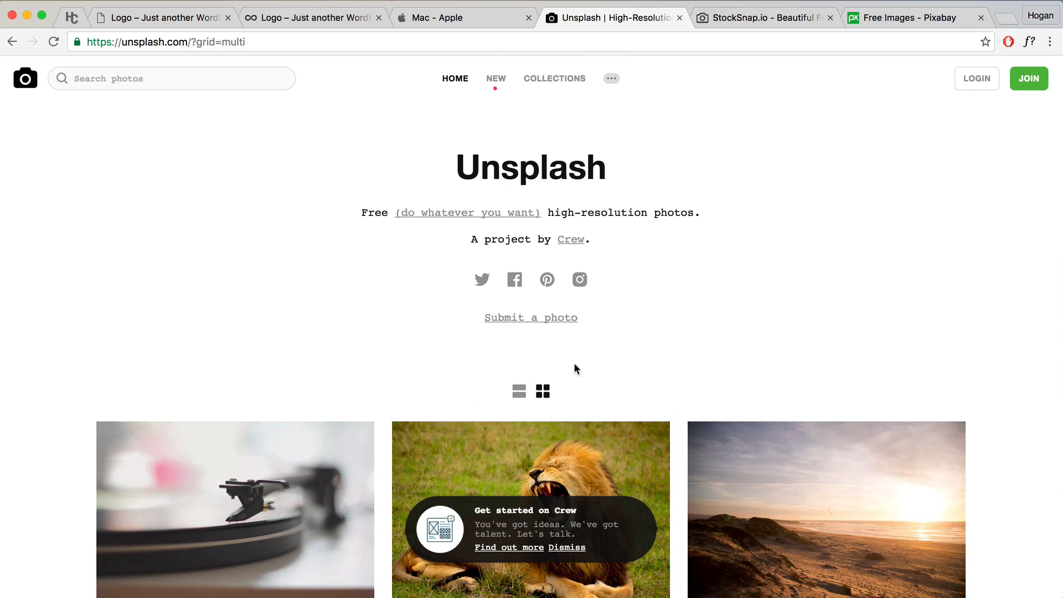
{"action": "scroll", "coordinate": [584, 395], "scroll_direction": "down", "scroll_amount": 3}
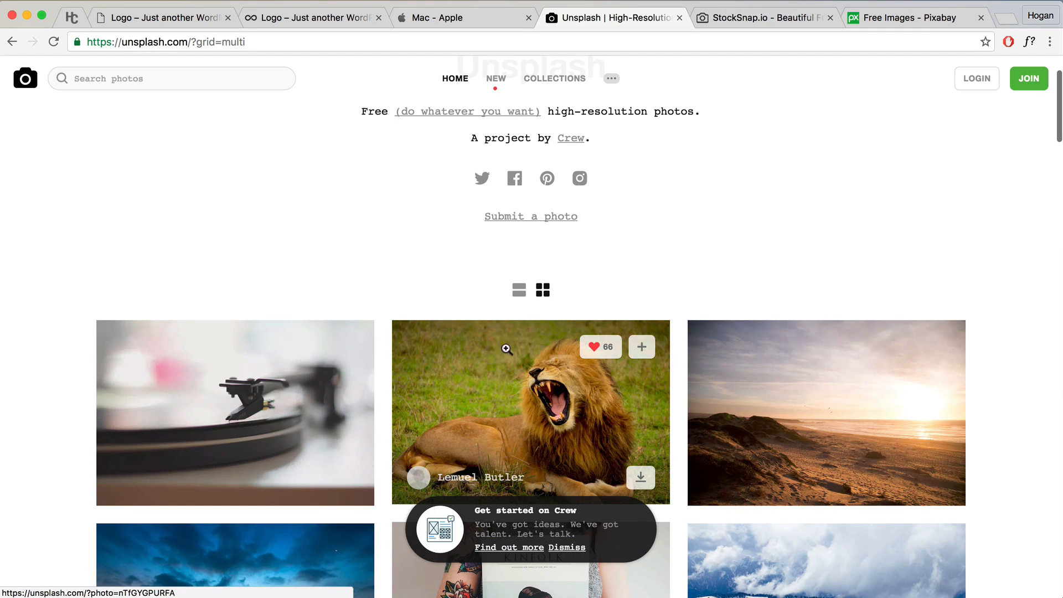
{"action": "scroll", "coordinate": [532, 376], "scroll_direction": "down", "scroll_amount": 4}
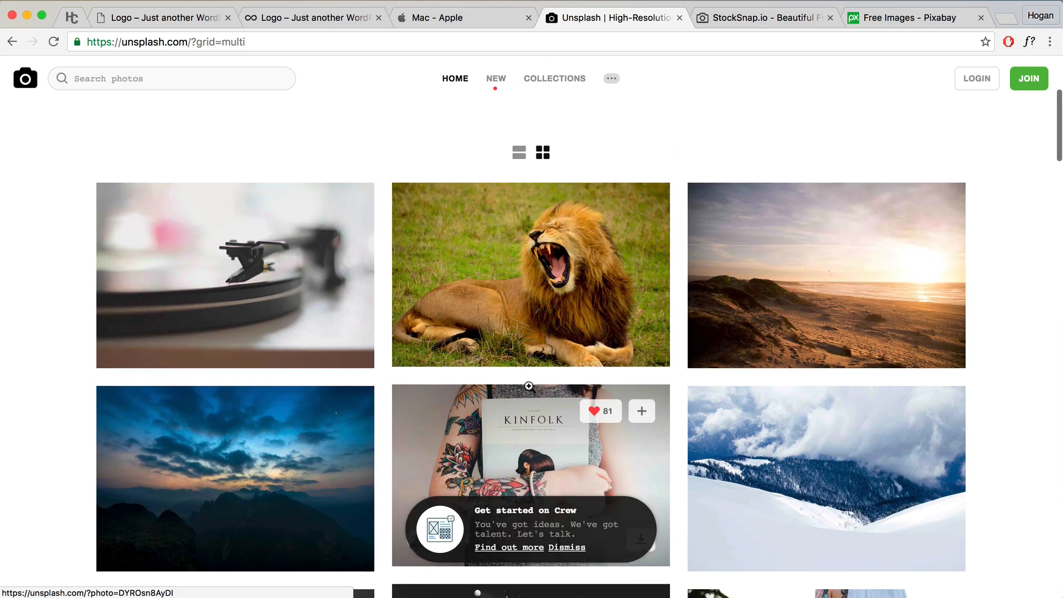
{"action": "scroll", "coordinate": [529, 388], "scroll_direction": "down", "scroll_amount": 5}
{"action": "scroll", "coordinate": [529, 388], "scroll_direction": "up", "scroll_amount": 10}
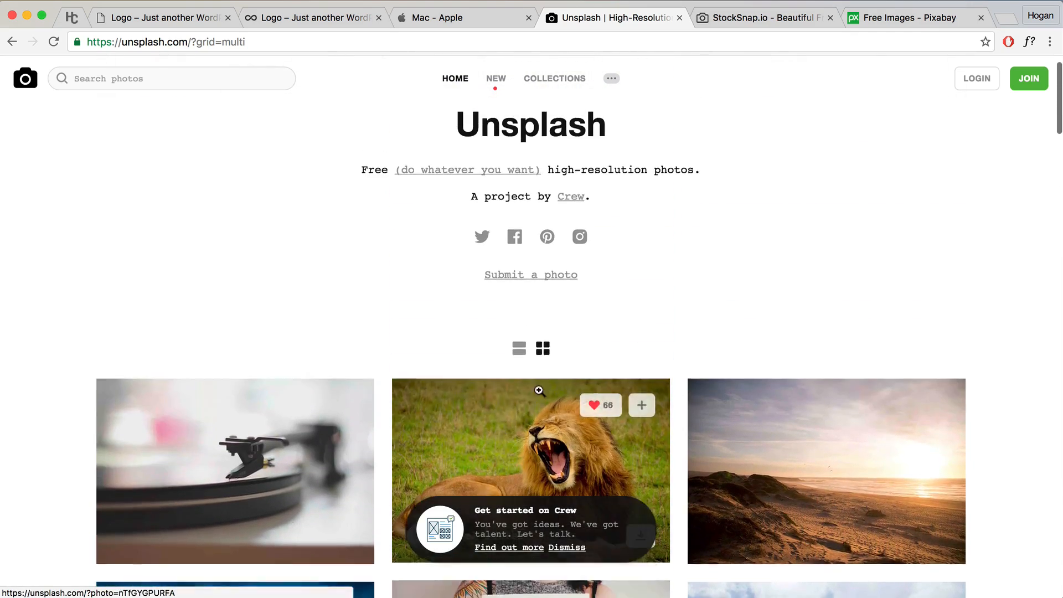
{"action": "left_click", "coordinate": [789, 15]}
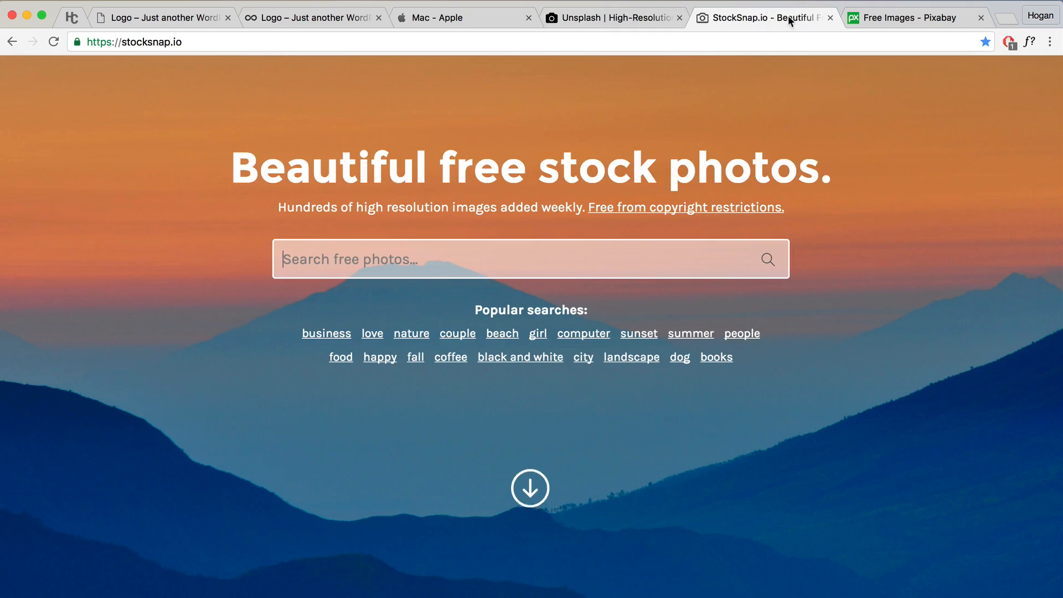
Step: Check Pixabay, open photodune.net in a new tab, then return to browsing the Unsplash photo grid
{"action": "left_click", "coordinate": [868, 18]}
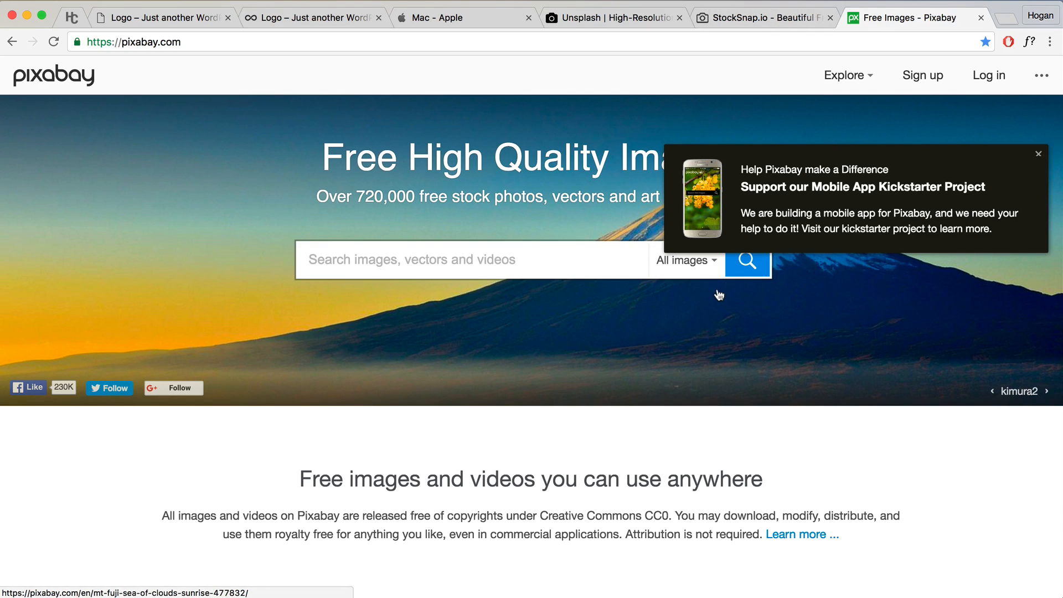
{"action": "left_click", "coordinate": [1005, 18]}
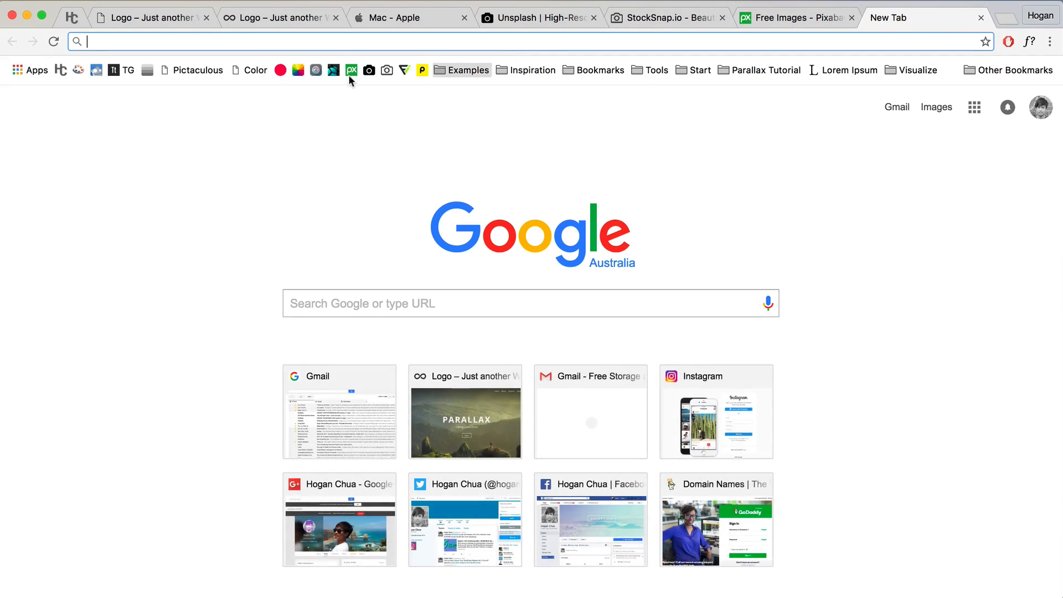
{"action": "left_click", "coordinate": [333, 70]}
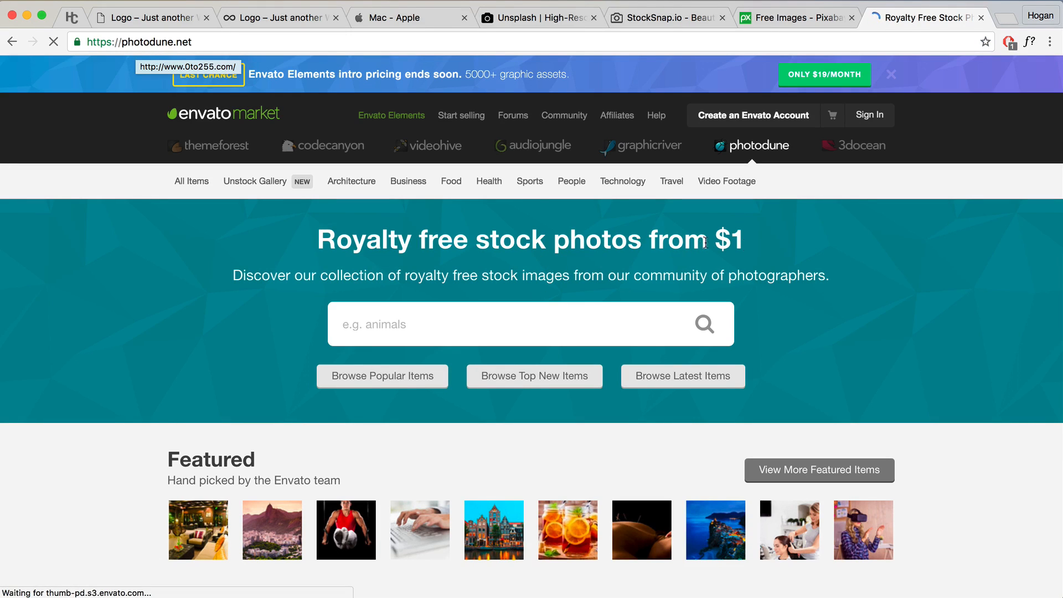
{"action": "left_click_drag", "start_coordinate": [758, 247], "coordinate": [314, 238]}
{"action": "left_click", "coordinate": [334, 237]}
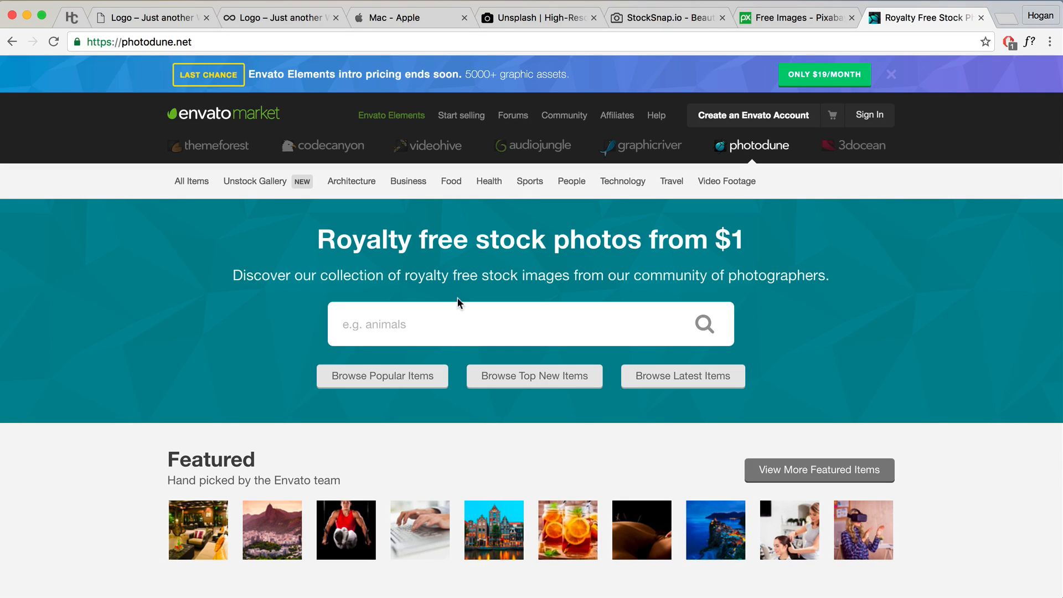
{"action": "left_click", "coordinate": [525, 21]}
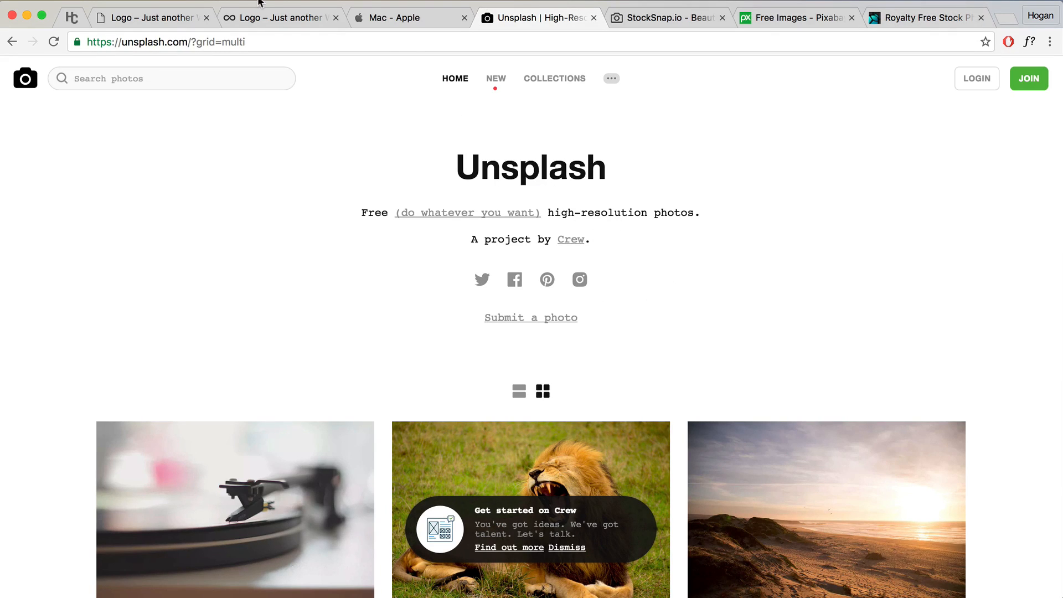
{"action": "scroll", "coordinate": [361, 182], "scroll_direction": "down", "scroll_amount": 15}
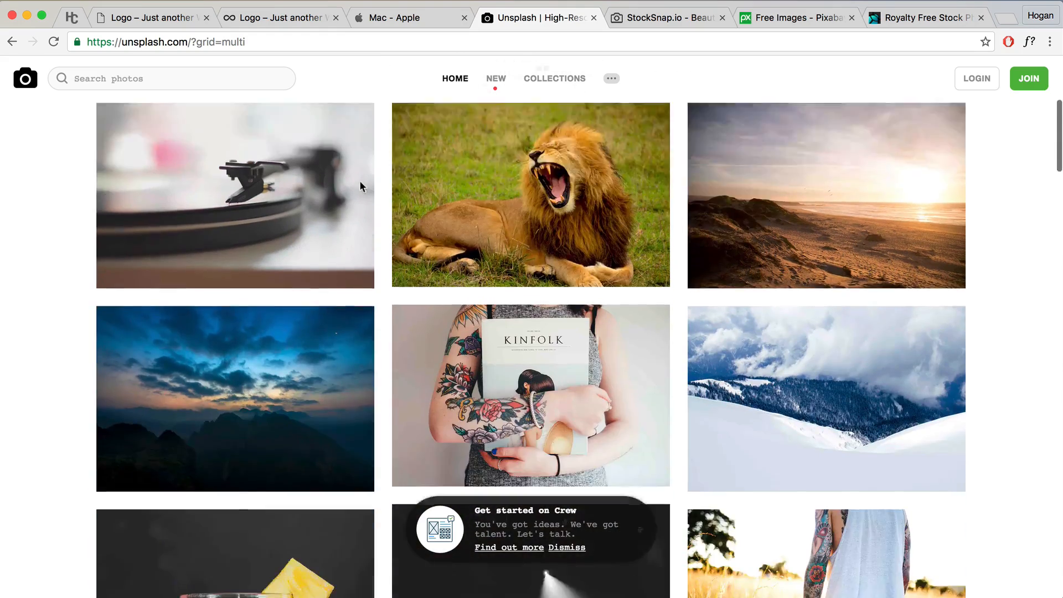
Step: Open the full-size misty green valley sunset photo and start saving it to Desktop, then cancel
{"action": "scroll", "coordinate": [361, 182], "scroll_direction": "down", "scroll_amount": 5}
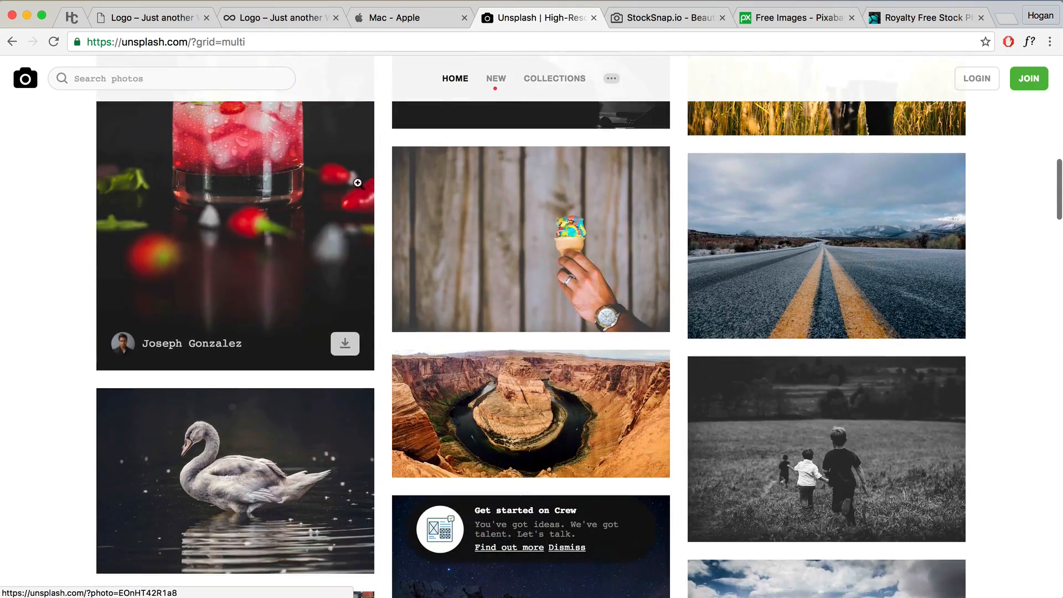
{"action": "scroll", "coordinate": [363, 183], "scroll_direction": "down", "scroll_amount": 12}
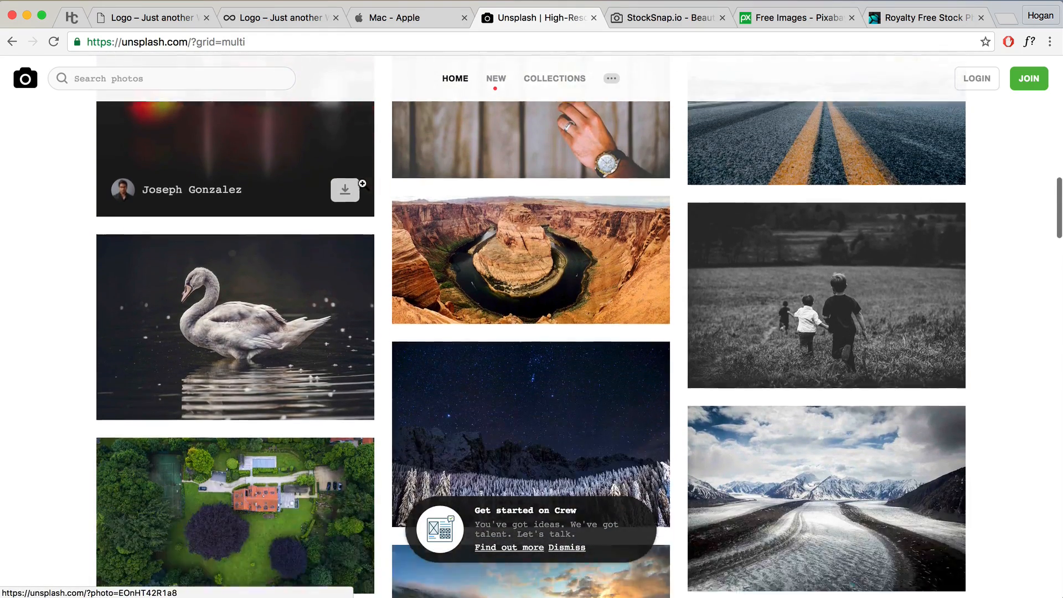
{"action": "scroll", "coordinate": [363, 184], "scroll_direction": "down", "scroll_amount": 6}
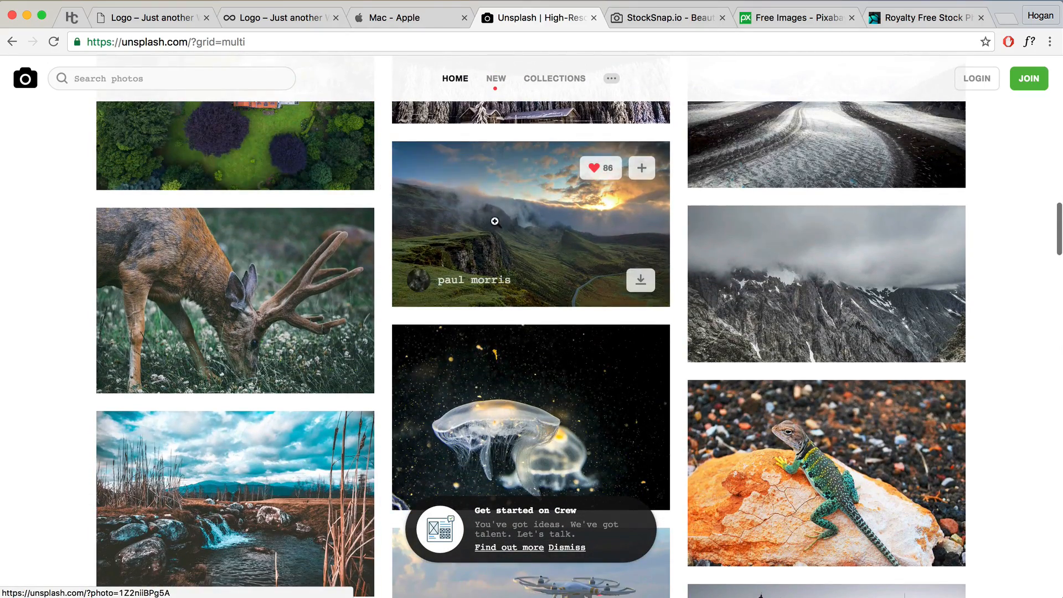
{"action": "left_click", "coordinate": [495, 221]}
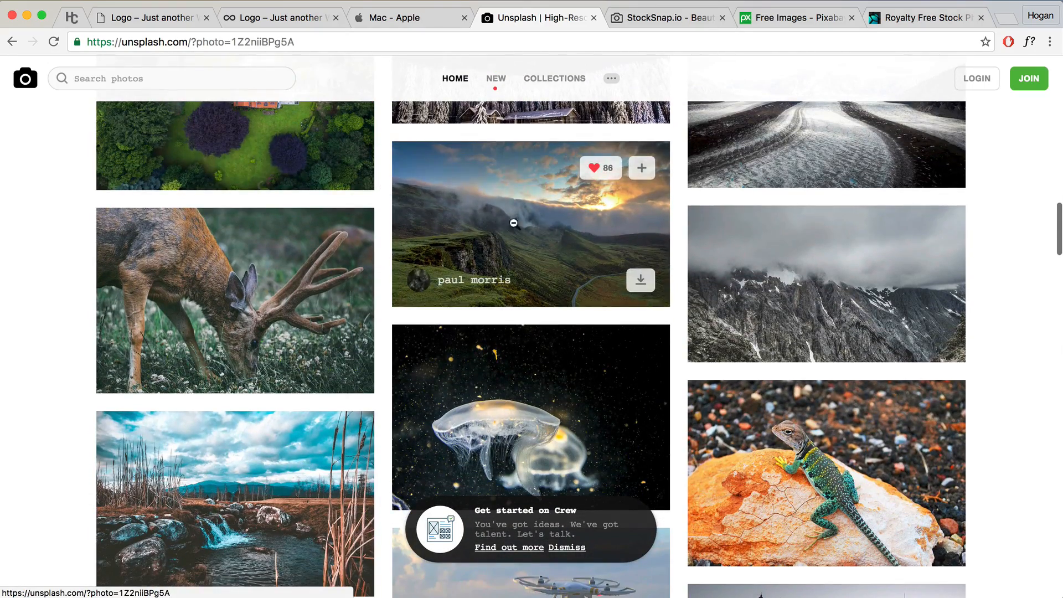
{"action": "left_click", "coordinate": [1010, 92]}
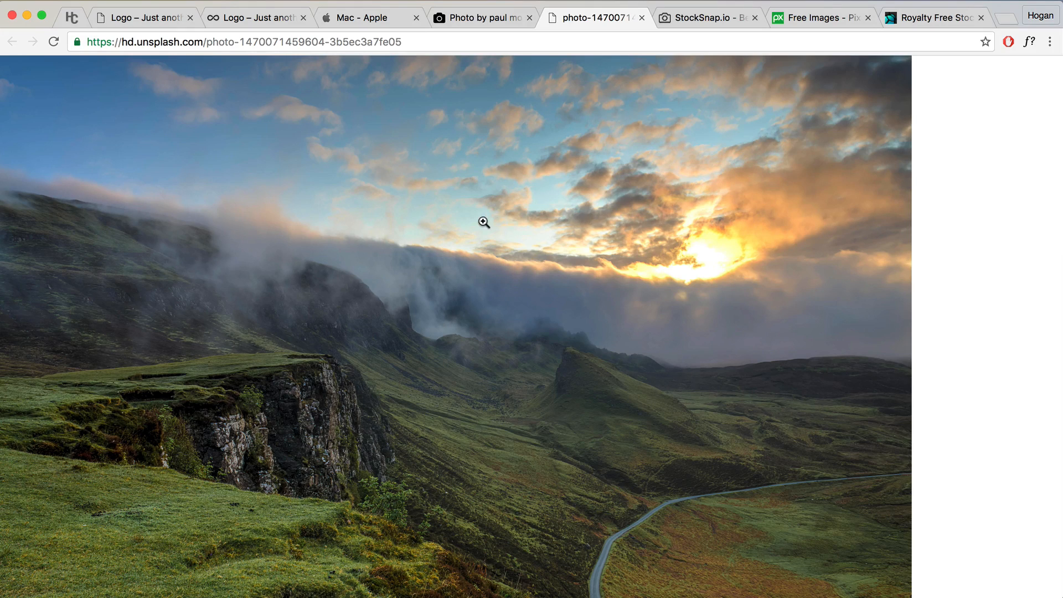
{"action": "right_click", "coordinate": [483, 224]}
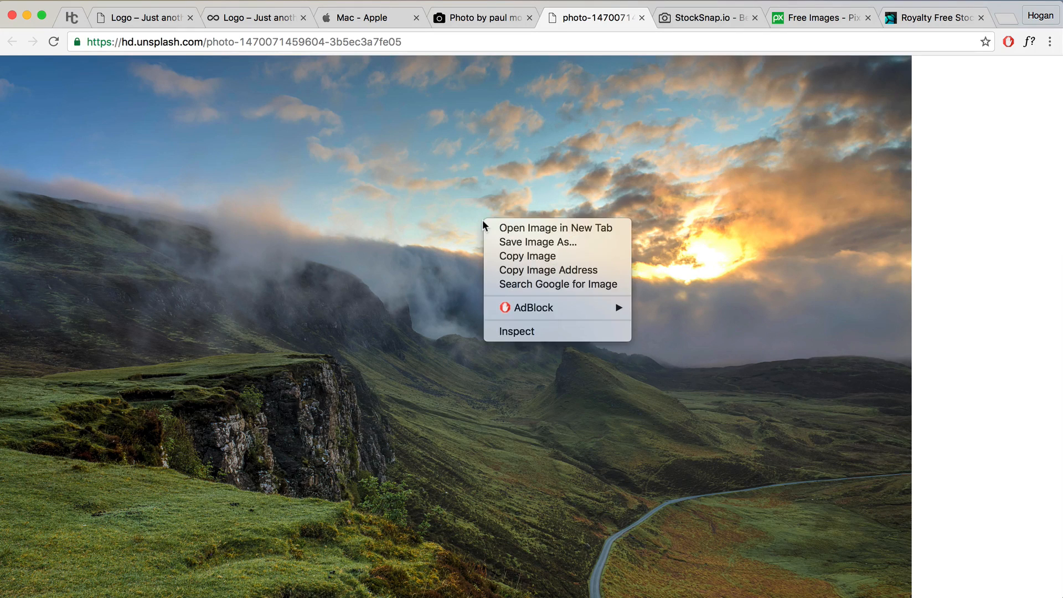
{"action": "left_click", "coordinate": [550, 243]}
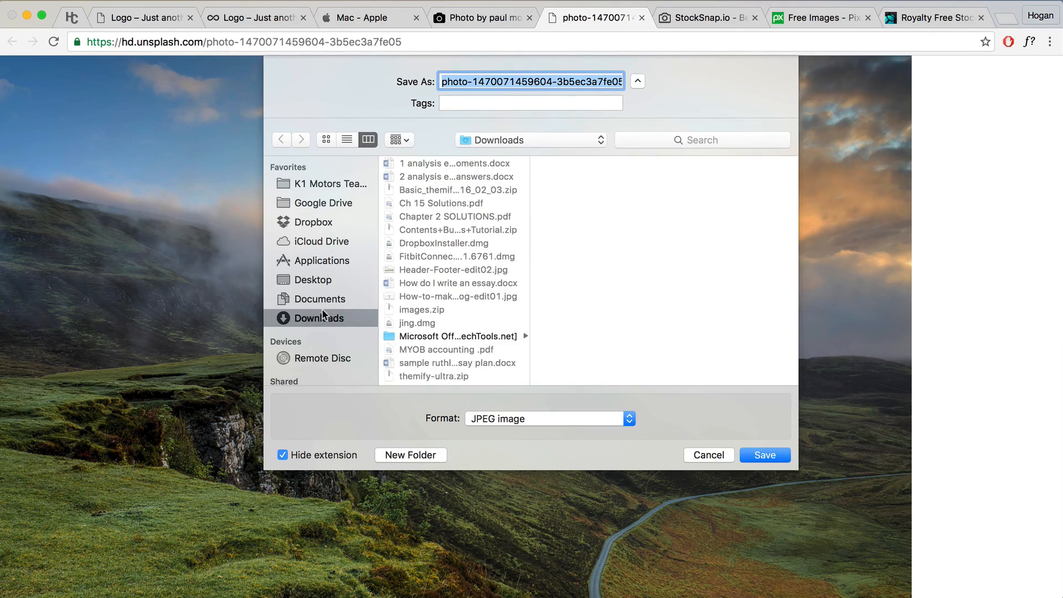
{"action": "left_click", "coordinate": [318, 281]}
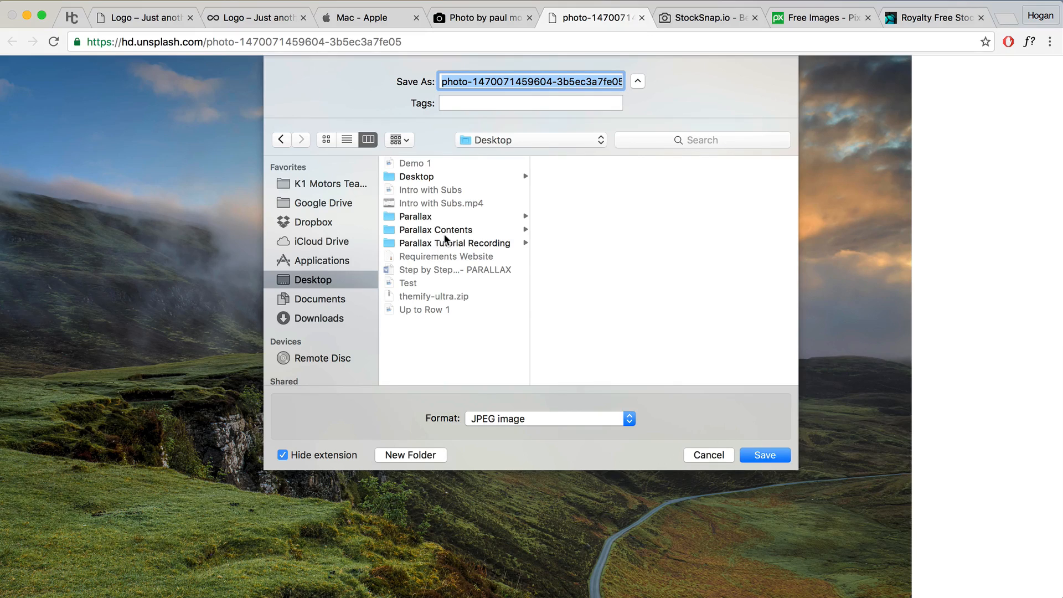
{"action": "left_click", "coordinate": [701, 456]}
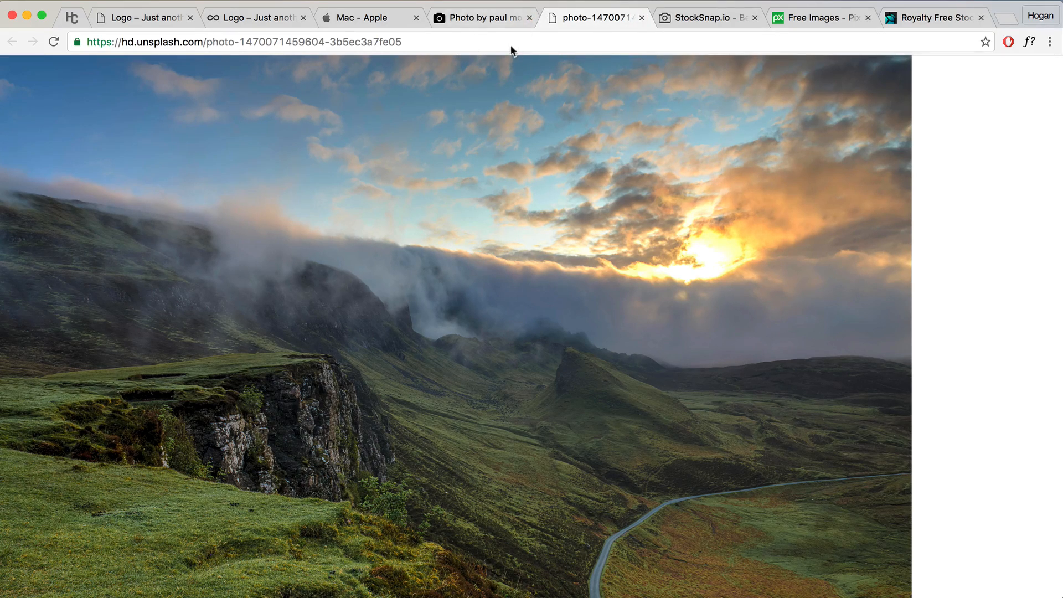
{"action": "left_click", "coordinate": [530, 18]}
{"action": "left_click", "coordinate": [530, 18]}
{"action": "left_click", "coordinate": [530, 18]}
{"action": "left_click", "coordinate": [530, 19]}
{"action": "left_click", "coordinate": [530, 18]}
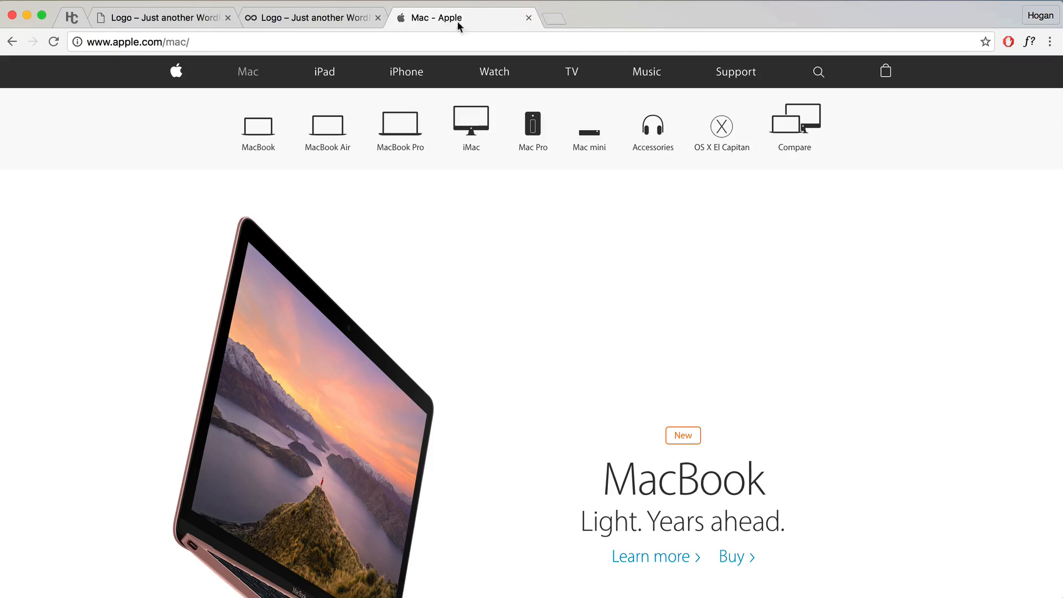
Step: Open the Fotor online photo editor's EDIT workspace in a new tab
{"action": "left_click", "coordinate": [554, 19]}
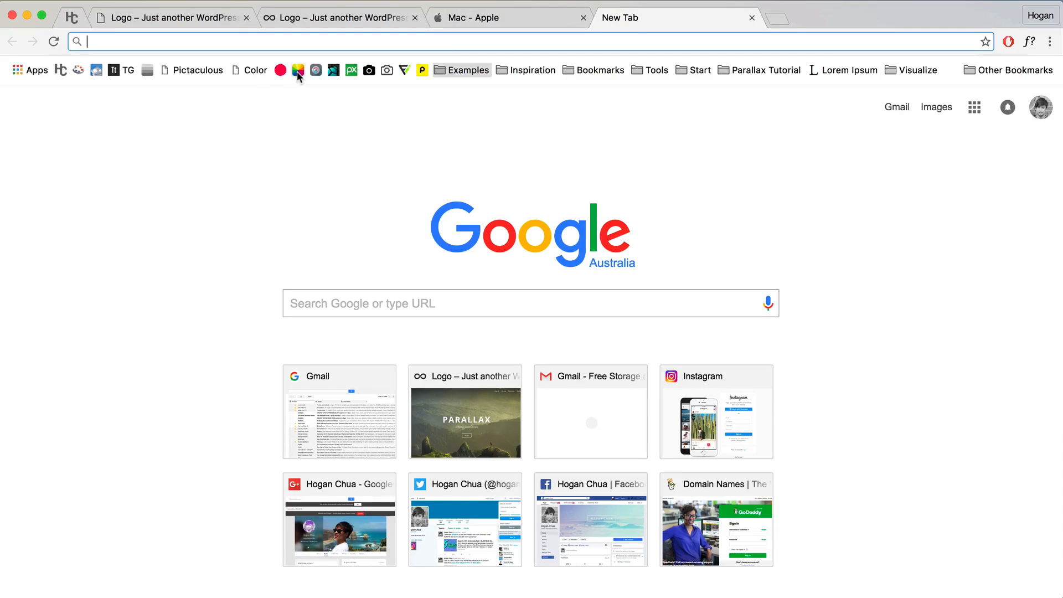
{"action": "left_click", "coordinate": [298, 72]}
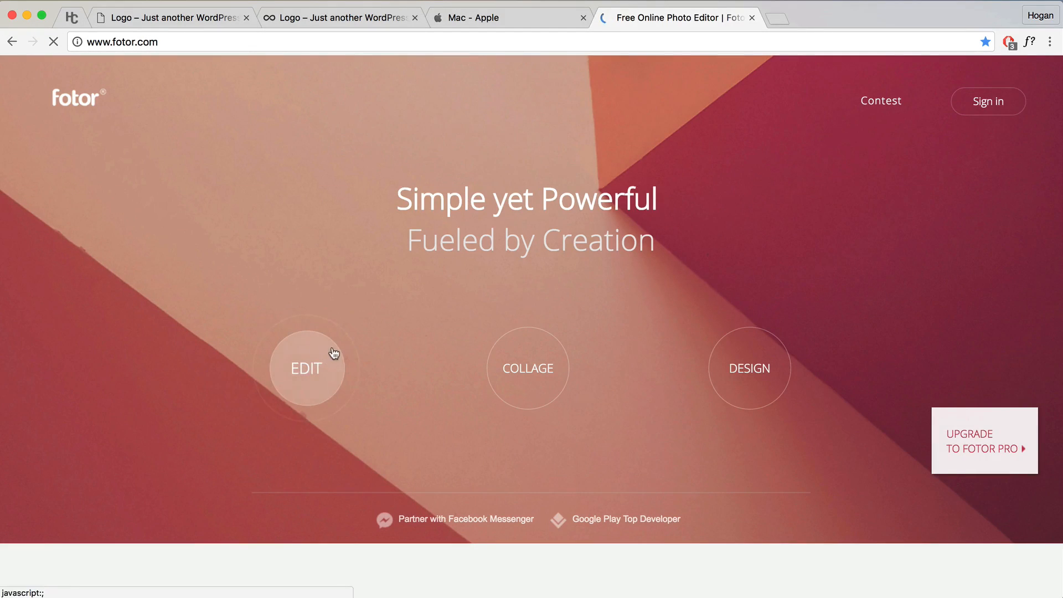
{"action": "left_click", "coordinate": [317, 356]}
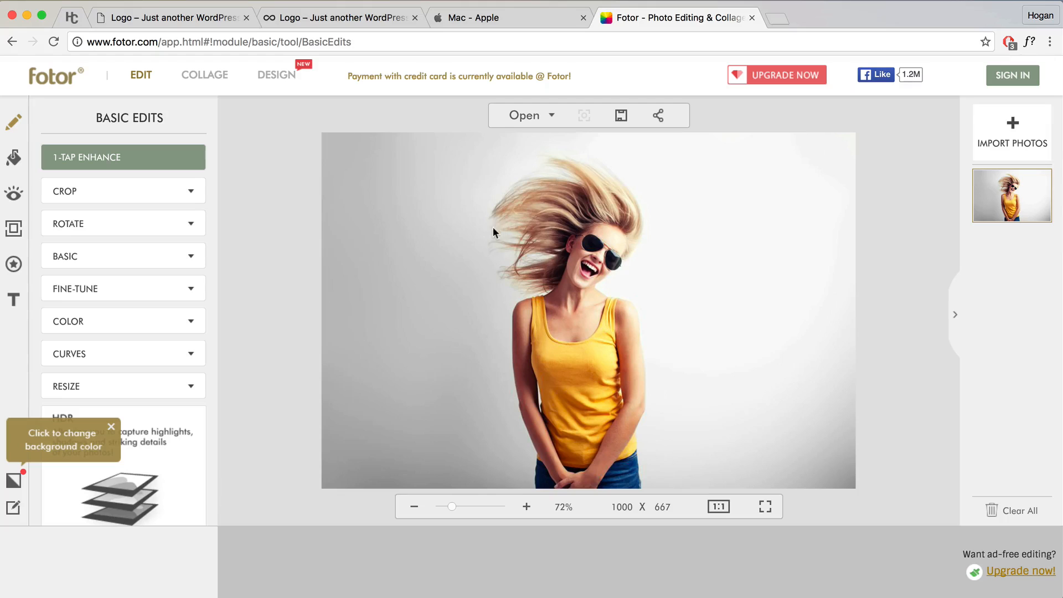
Step: Load Hero Image Uncropped.jpeg from Parallax Contents and close the megapixel-limit notice
{"action": "left_click", "coordinate": [530, 118]}
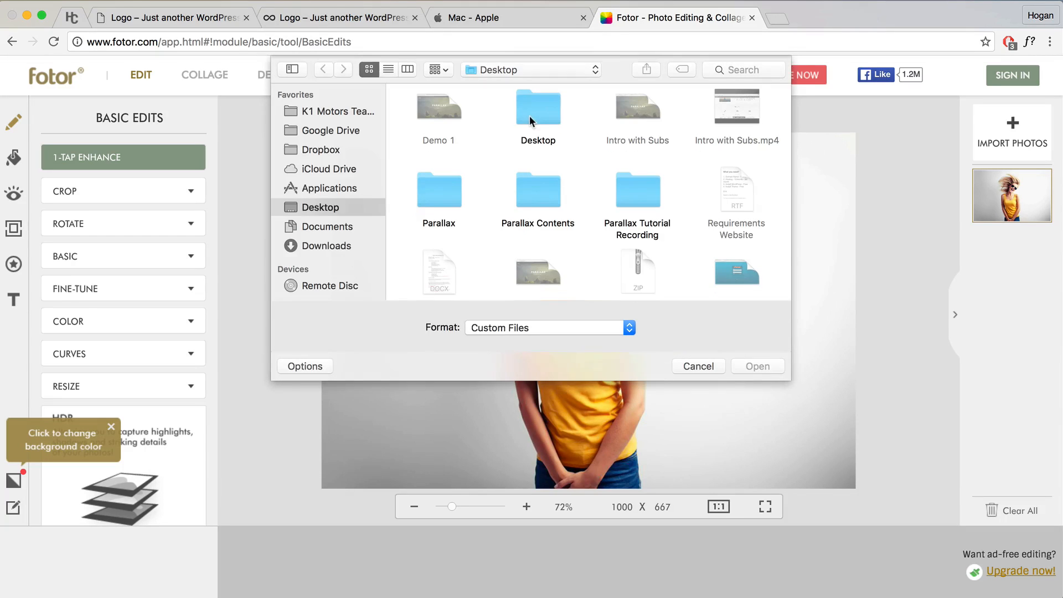
{"action": "double_click", "coordinate": [535, 186]}
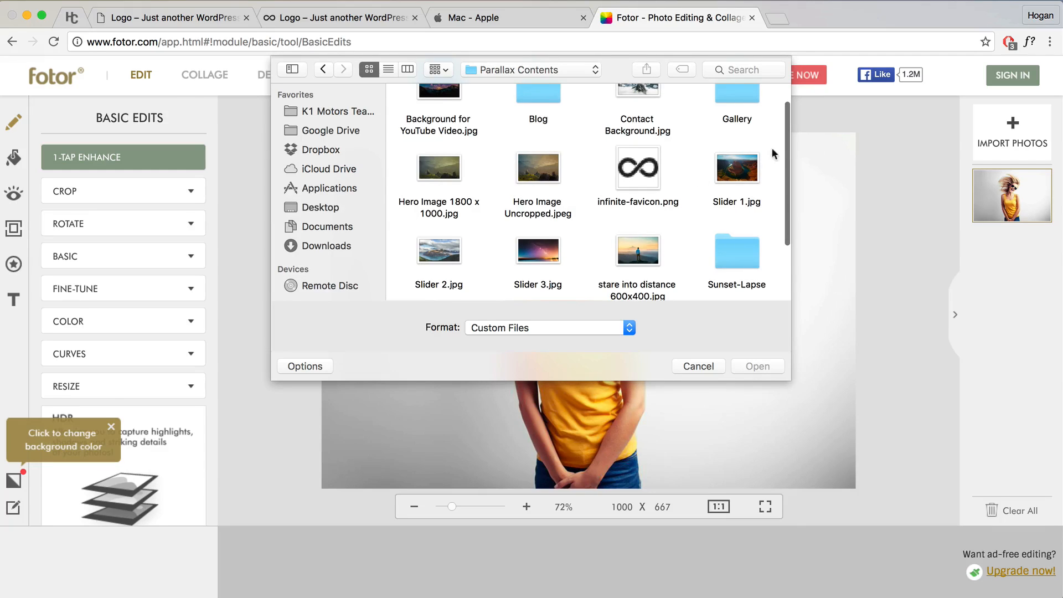
{"action": "left_click_drag", "start_coordinate": [786, 145], "coordinate": [785, 111]}
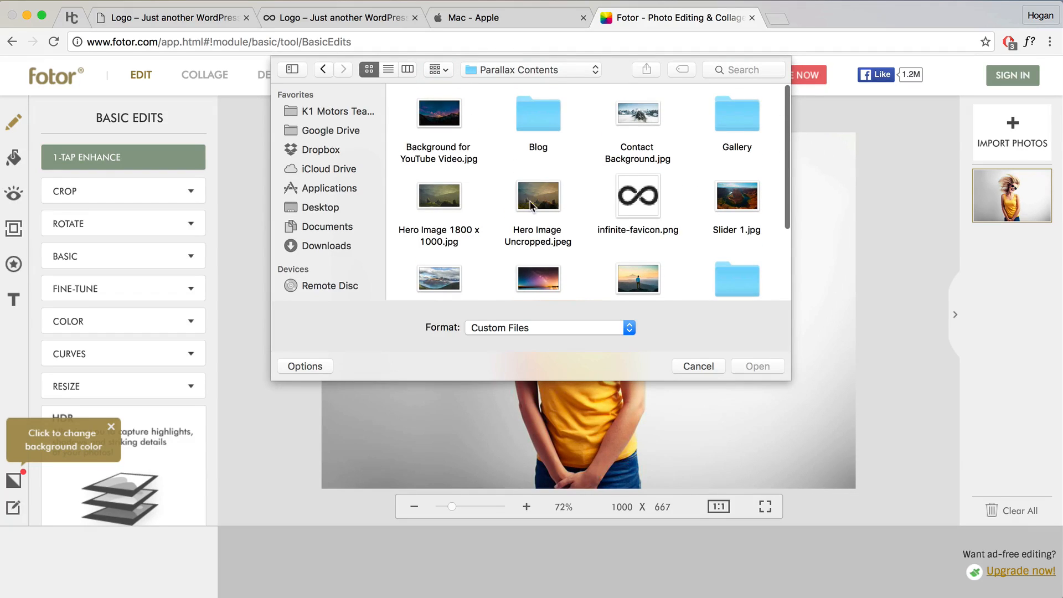
{"action": "left_click", "coordinate": [544, 205]}
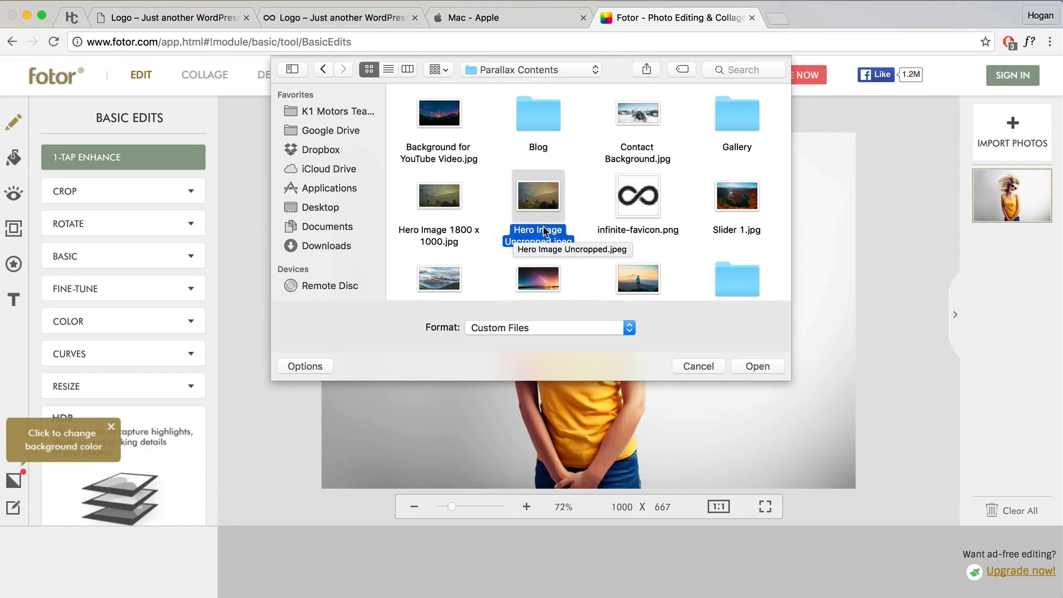
{"action": "left_click", "coordinate": [761, 367]}
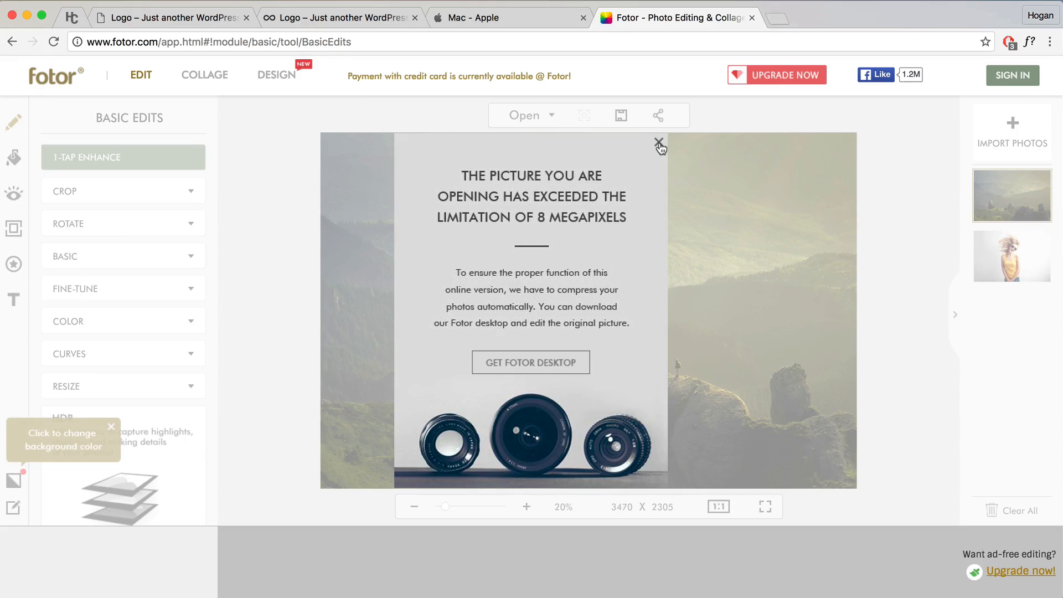
{"action": "left_click", "coordinate": [660, 143]}
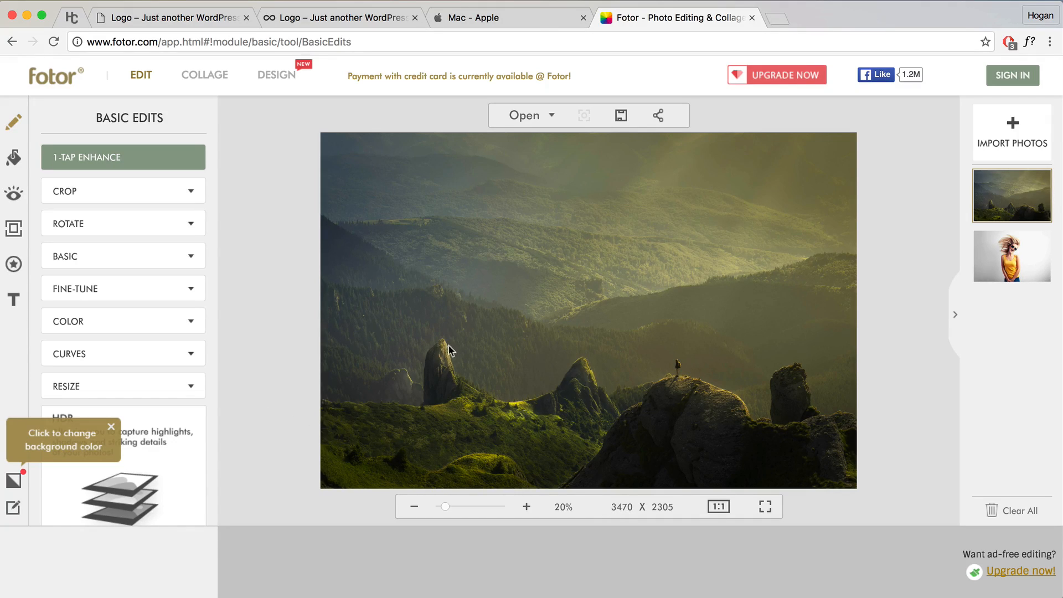
Step: Change the photo's resize width from 3470 to 1800 pixels
{"action": "left_click", "coordinate": [115, 392]}
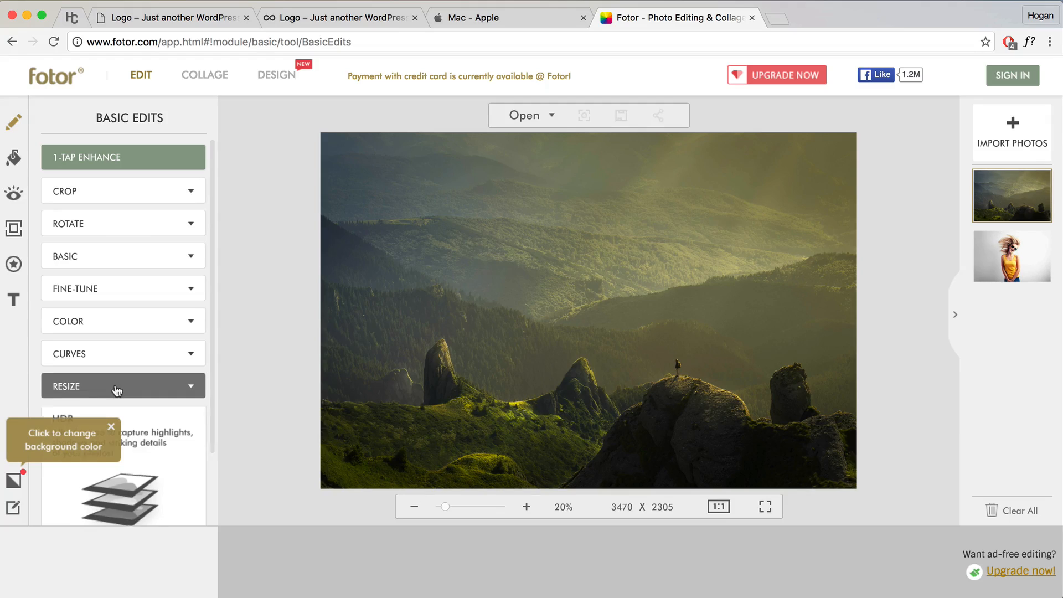
{"action": "left_click", "coordinate": [111, 427]}
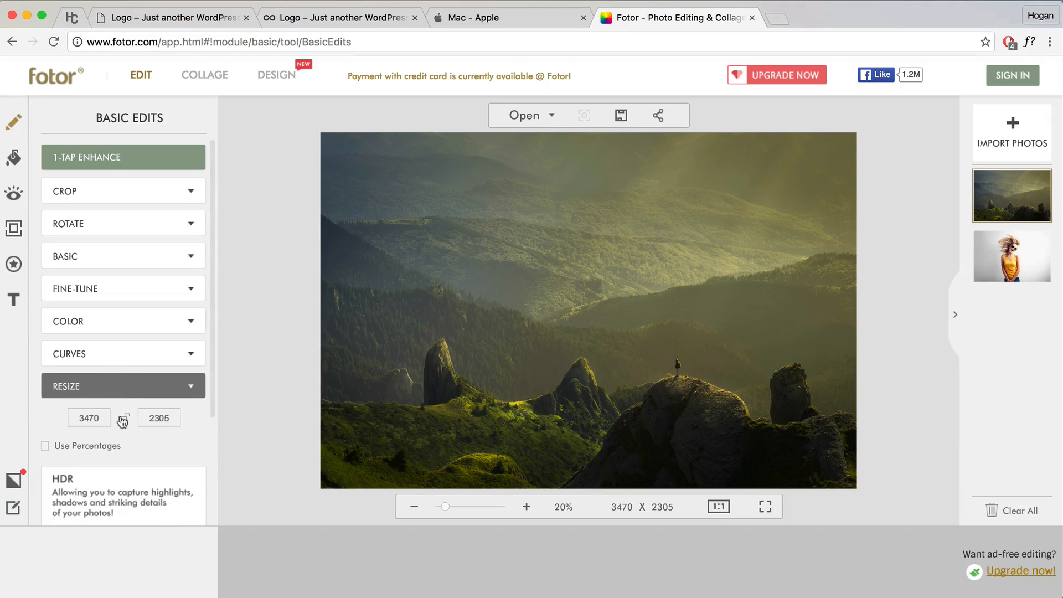
{"action": "double_click", "coordinate": [81, 418]}
{"action": "type", "text": "1800"}
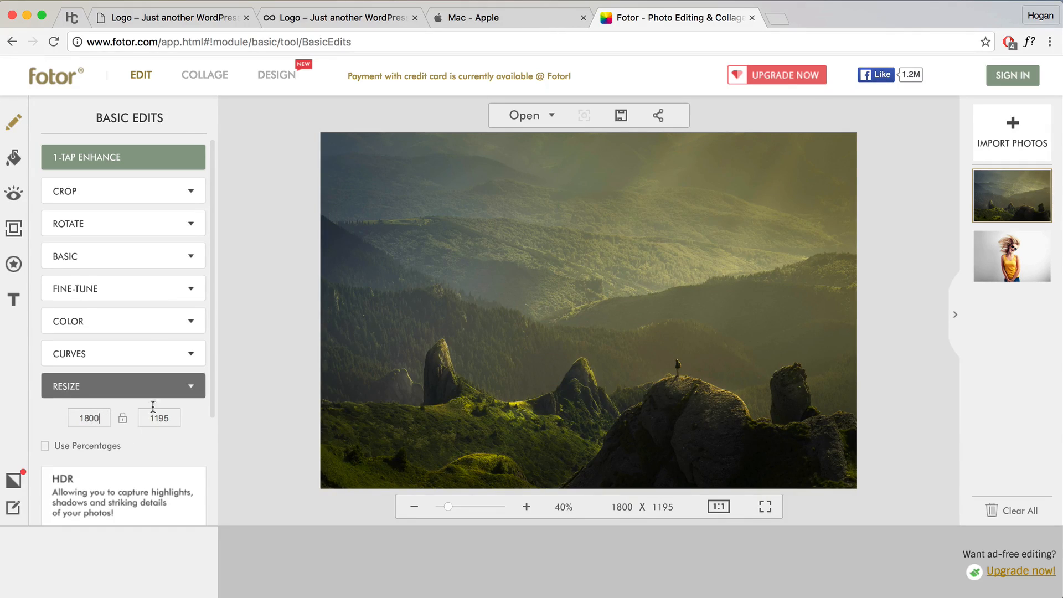
Step: Crop the photo to 1800 × 1000, shifting the crop area slightly lower, and apply it
{"action": "left_click", "coordinate": [140, 201]}
{"action": "double_click", "coordinate": [53, 257]}
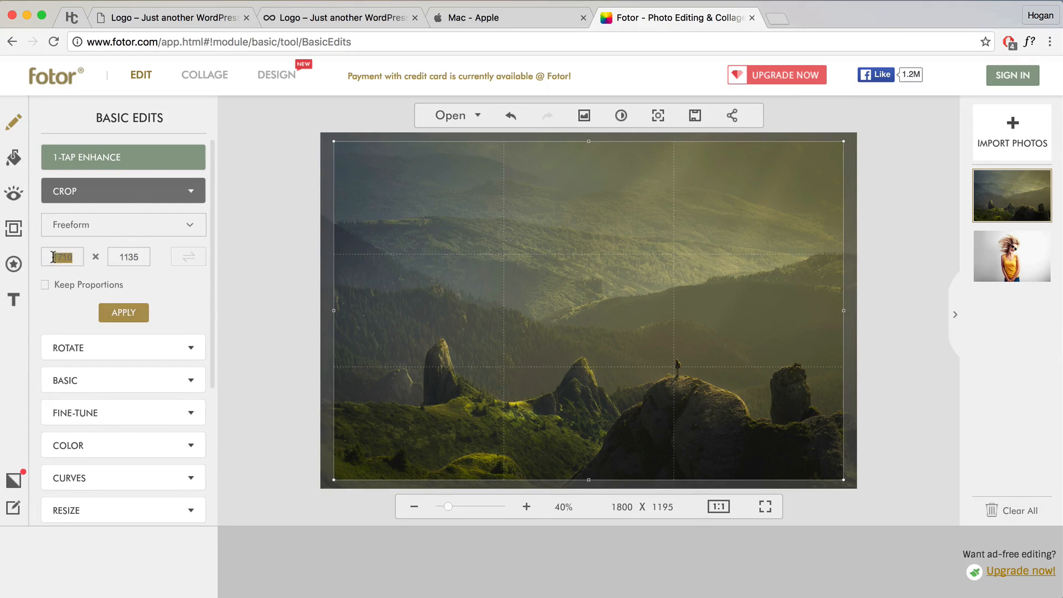
{"action": "type", "text": "1800"}
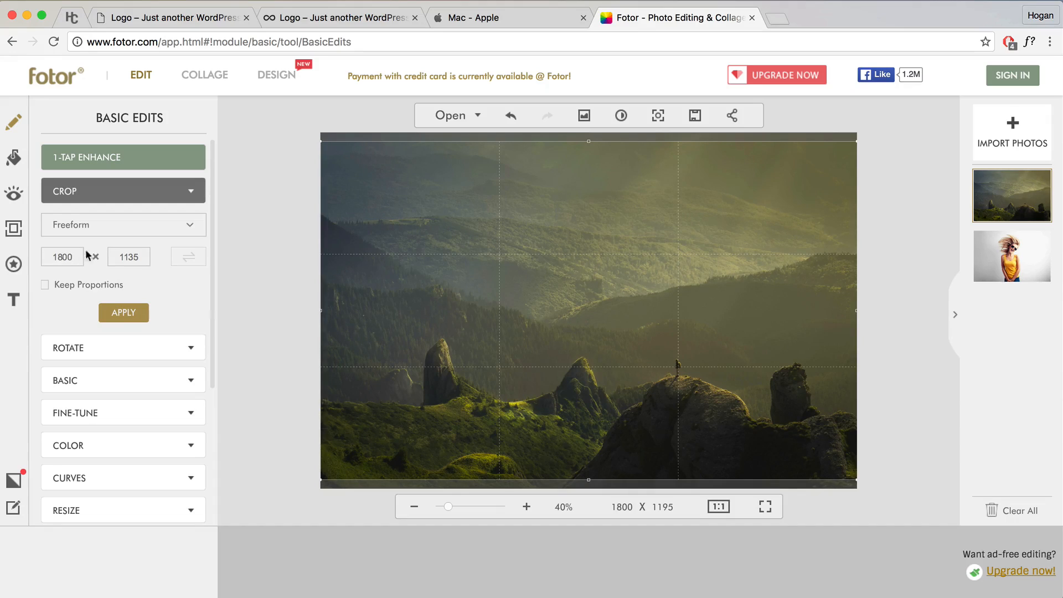
{"action": "left_click_drag", "start_coordinate": [139, 258], "coordinate": [128, 259]}
{"action": "type", "text": "000"}
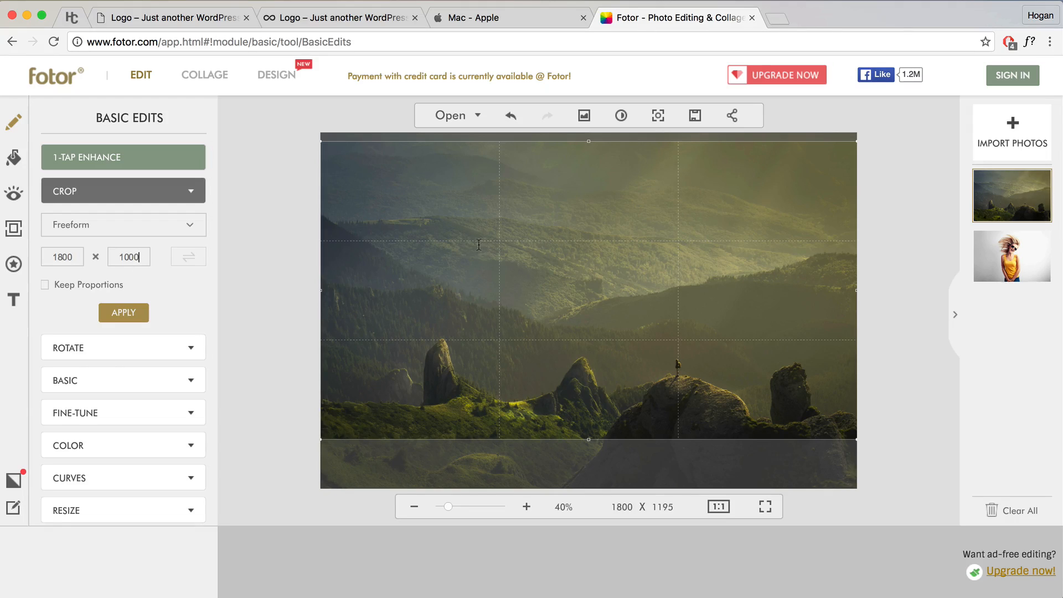
{"action": "left_click_drag", "start_coordinate": [553, 252], "coordinate": [544, 269]}
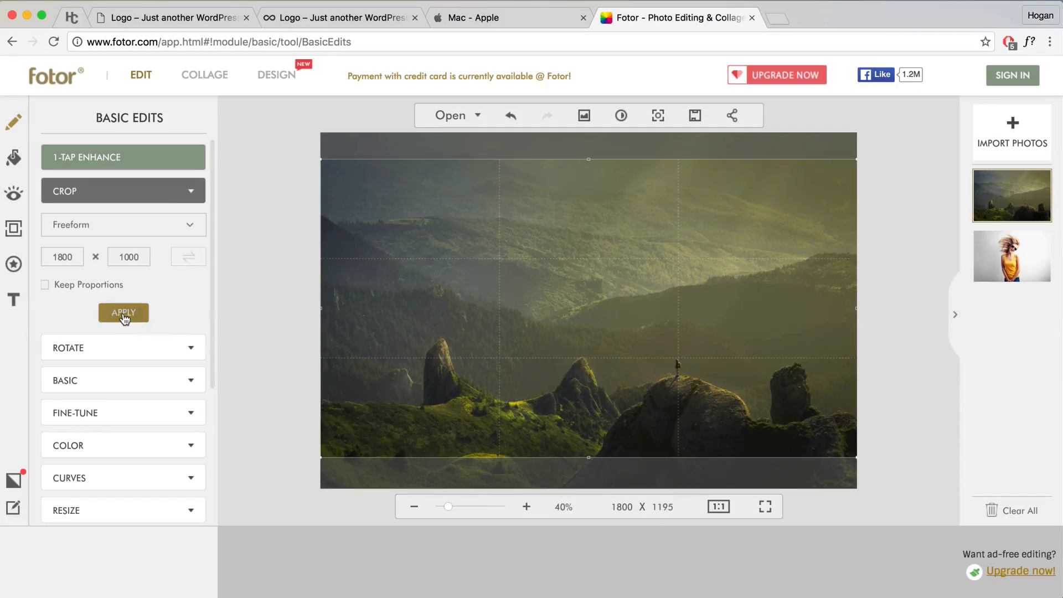
{"action": "left_click", "coordinate": [123, 313]}
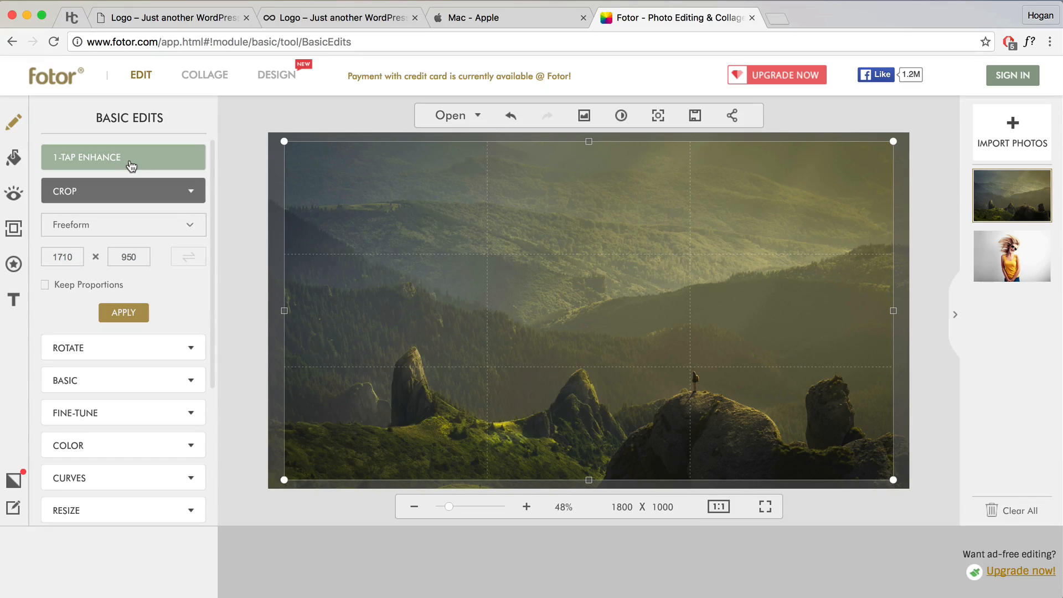
{"action": "left_click", "coordinate": [133, 382]}
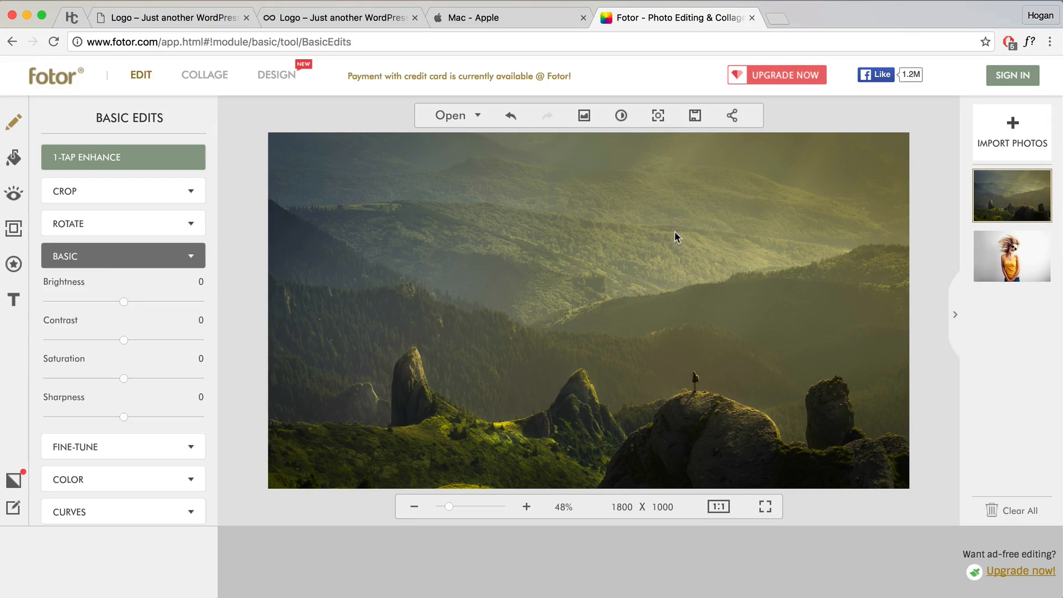
Step: Set the save quality to Normal, close the save window, and return to the WordPress tab
{"action": "left_click", "coordinate": [696, 118]}
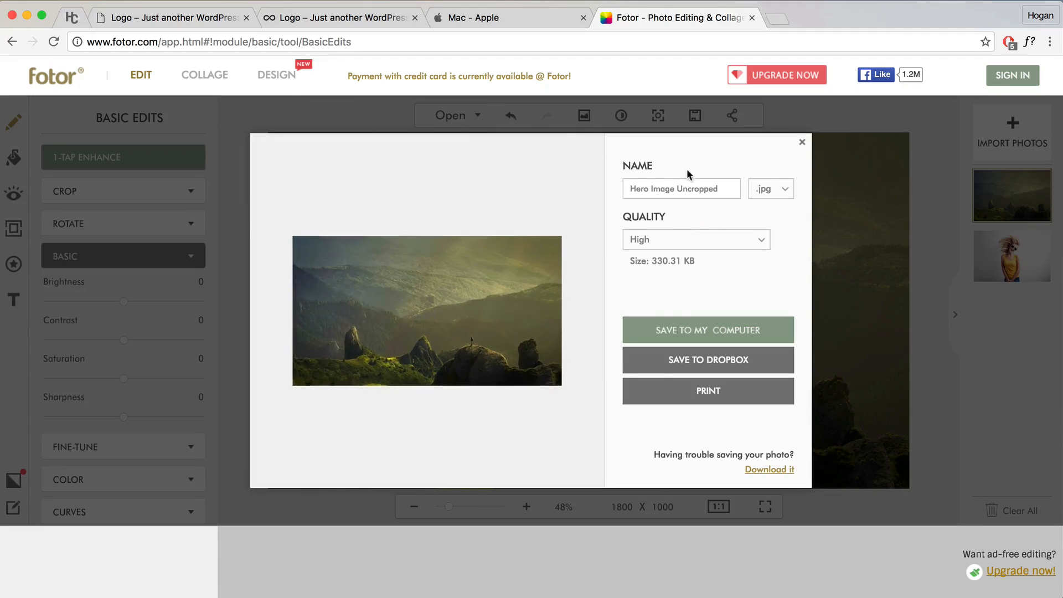
{"action": "left_click", "coordinate": [682, 244]}
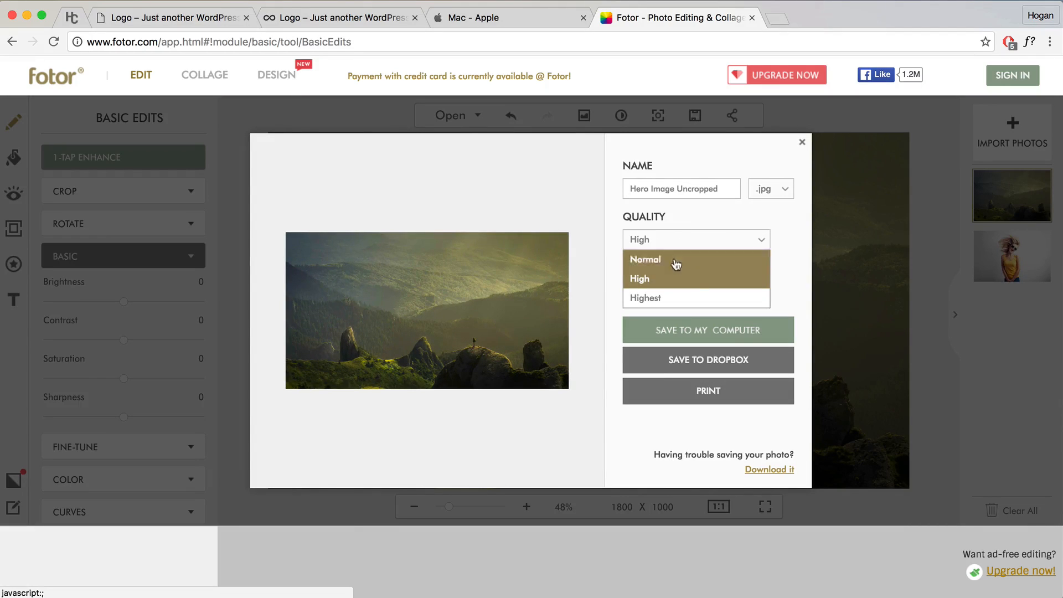
{"action": "left_click", "coordinate": [654, 256]}
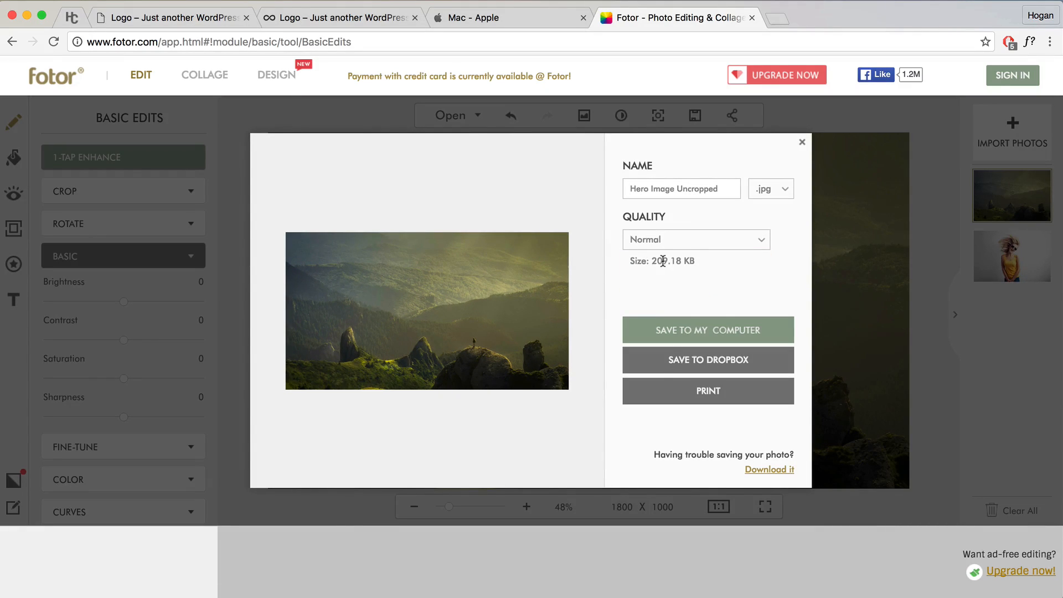
{"action": "left_click", "coordinate": [803, 146]}
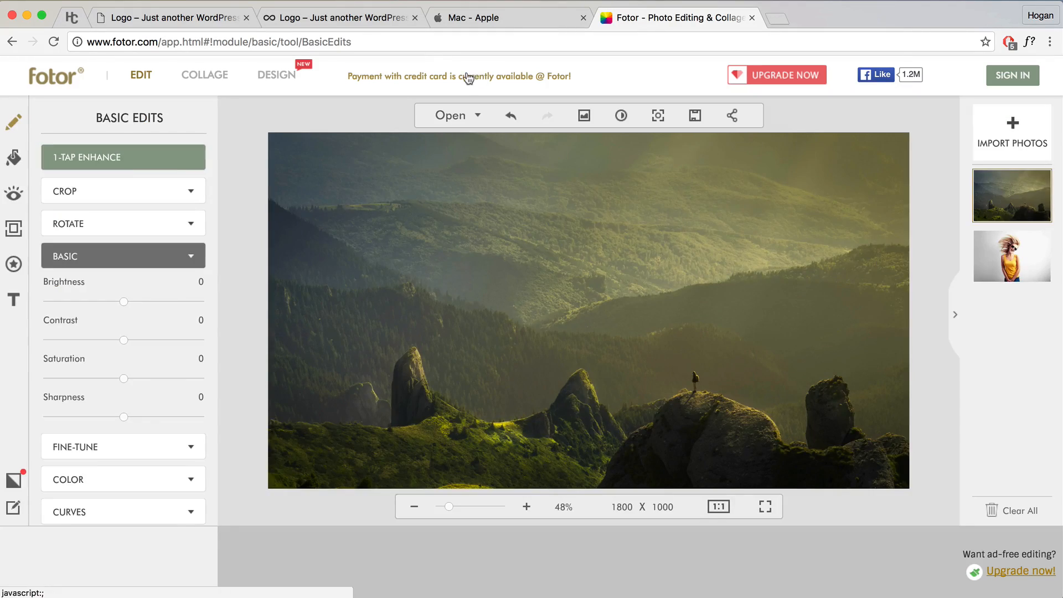
{"action": "left_click", "coordinate": [186, 18]}
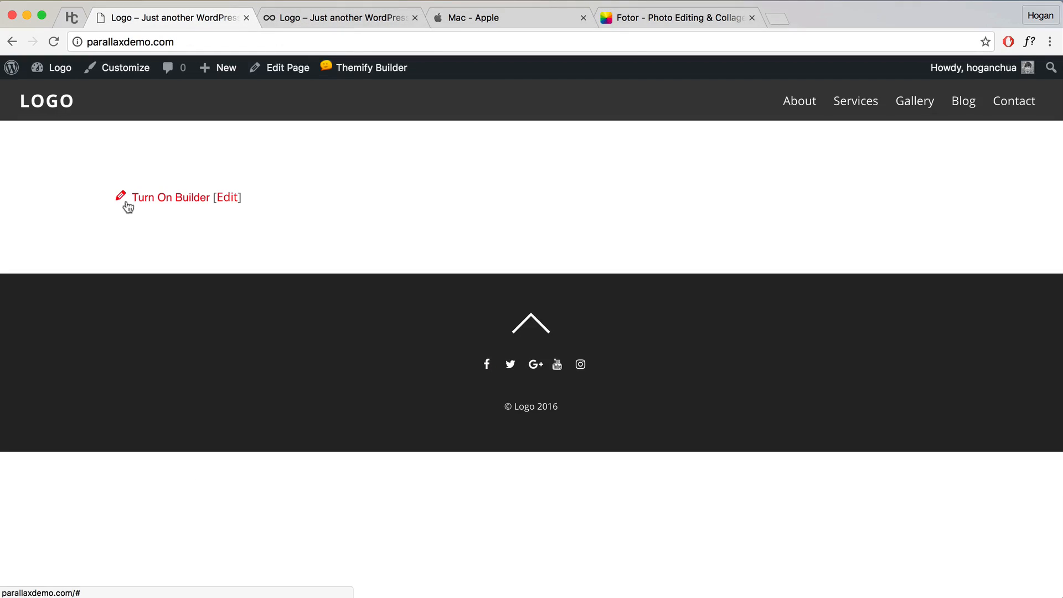
Step: Turn on the Builder for the home page and make the empty row Fullwidth
{"action": "left_click", "coordinate": [166, 200]}
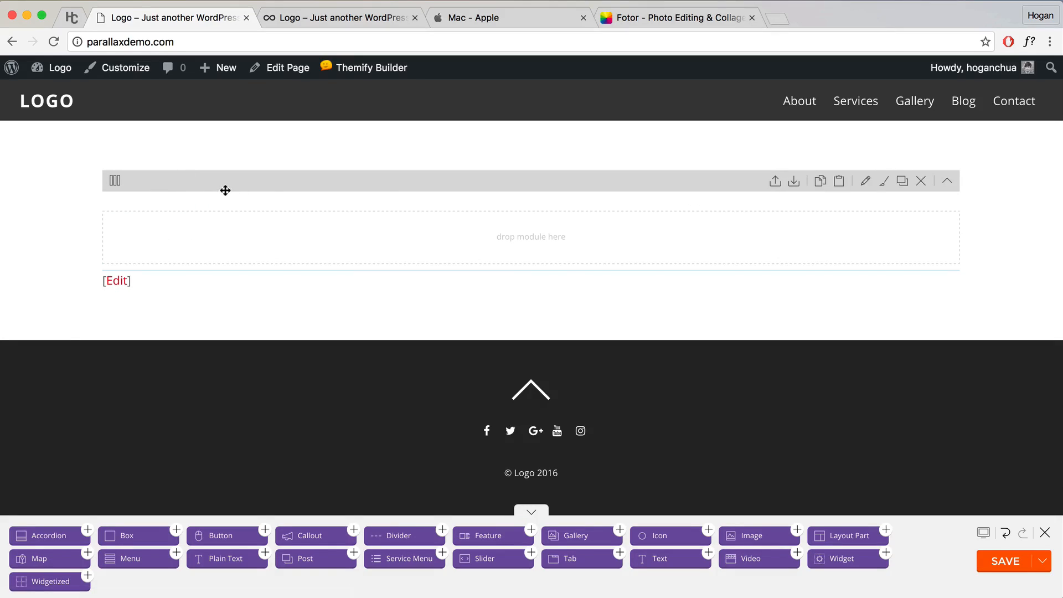
{"action": "left_click", "coordinate": [863, 188]}
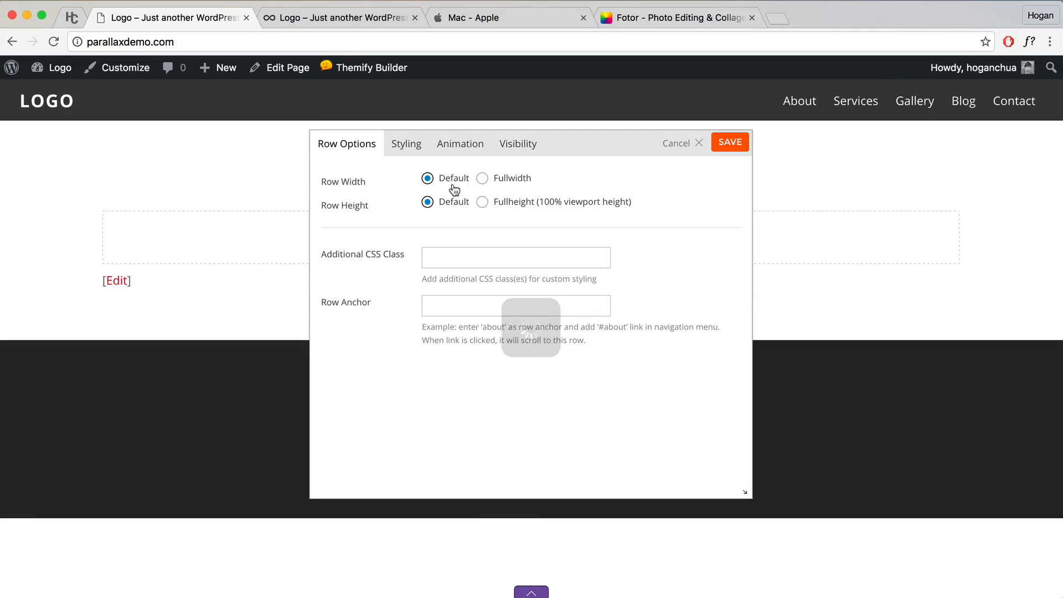
{"action": "left_click", "coordinate": [483, 179]}
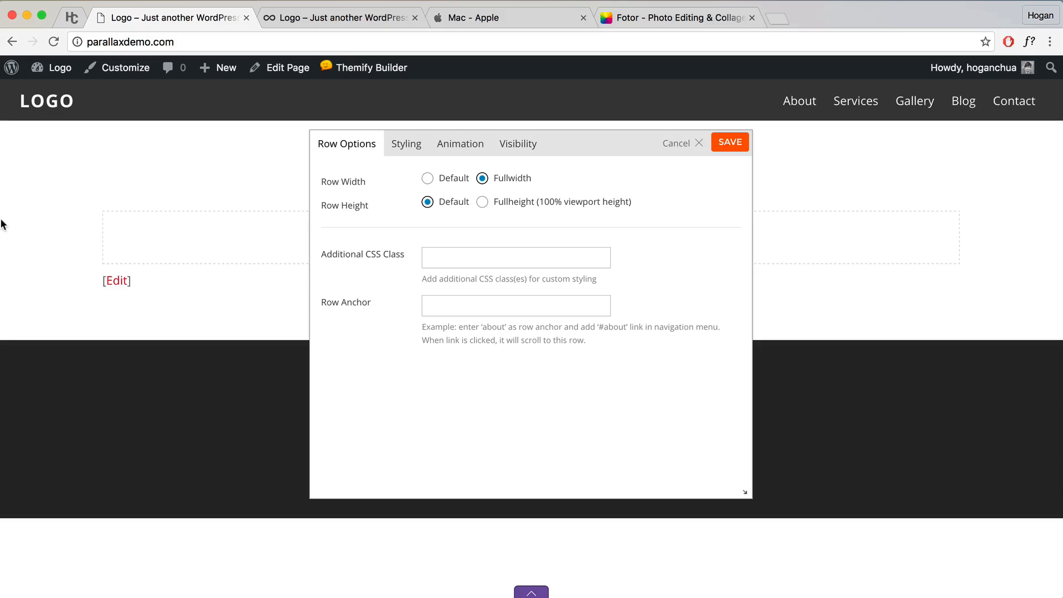
Step: Preview Gradient and Video background types in the row's Styling, then switch to hoganchua.com
{"action": "left_click", "coordinate": [407, 145]}
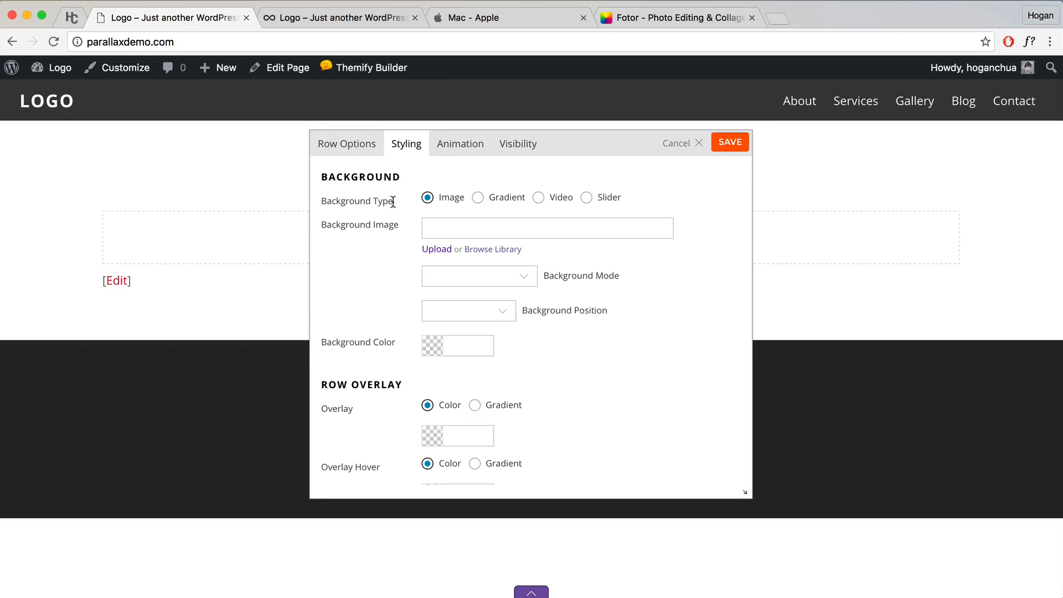
{"action": "left_click_drag", "start_coordinate": [393, 202], "coordinate": [326, 200]}
{"action": "left_click", "coordinate": [361, 200]}
{"action": "left_click", "coordinate": [477, 198]}
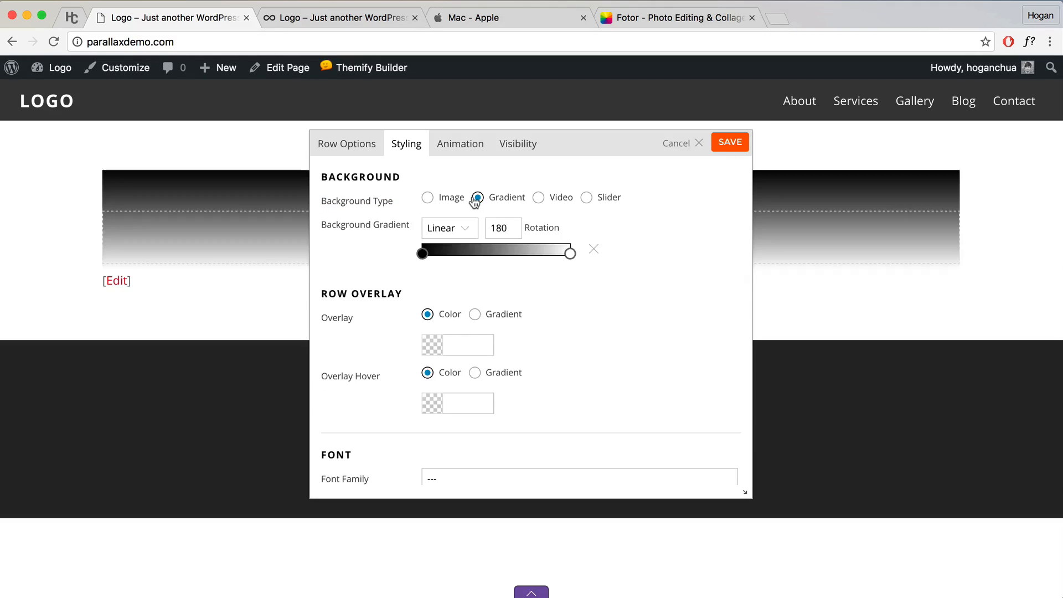
{"action": "left_click", "coordinate": [538, 200]}
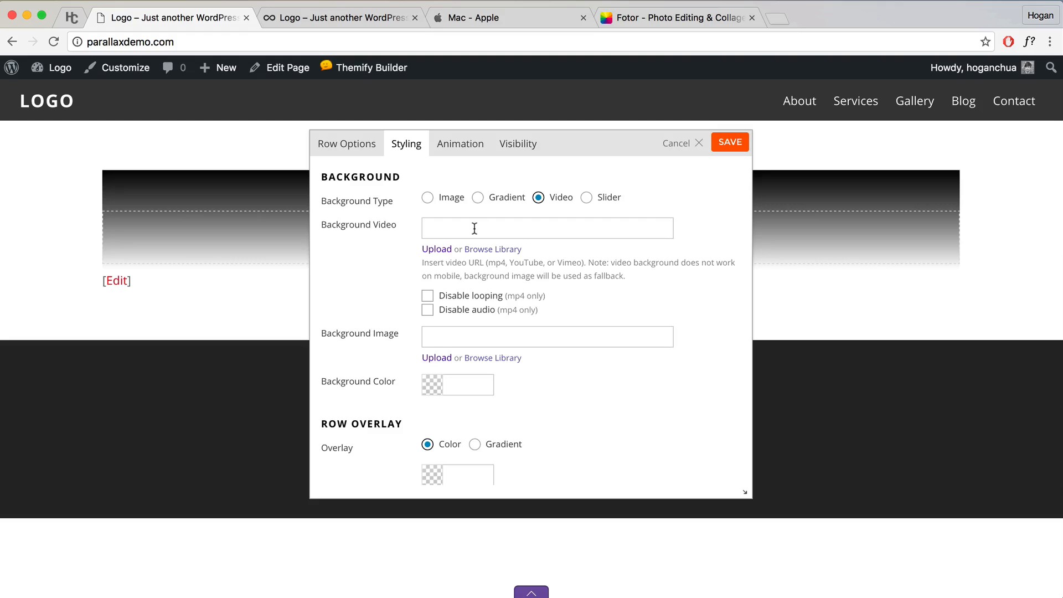
{"action": "left_click", "coordinate": [63, 18]}
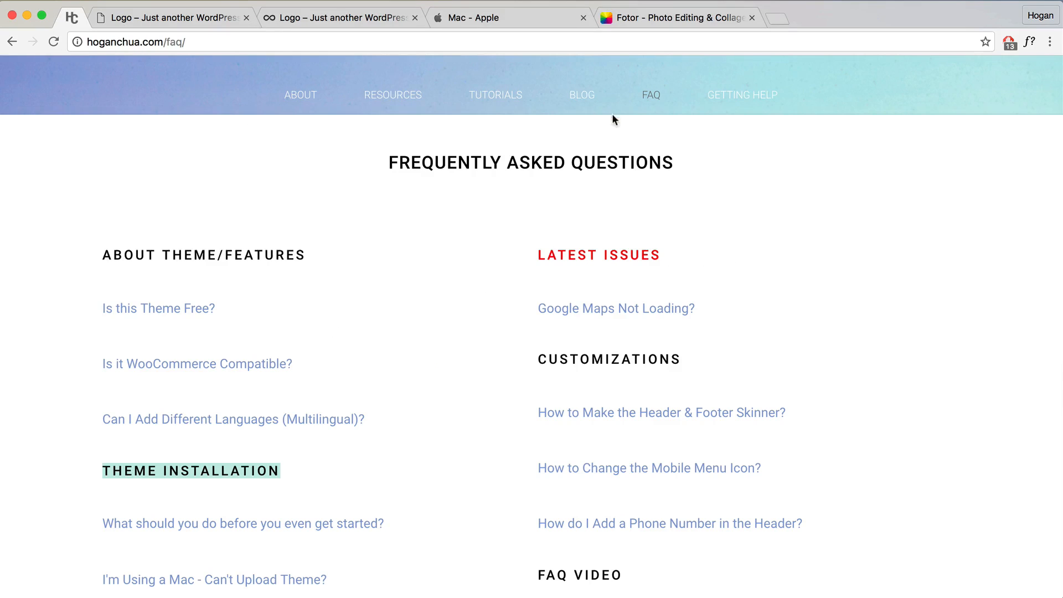
Step: Open the hoganchua.com BLOG page, scroll through the posts, then return to the WordPress builder tab
{"action": "left_click", "coordinate": [583, 98]}
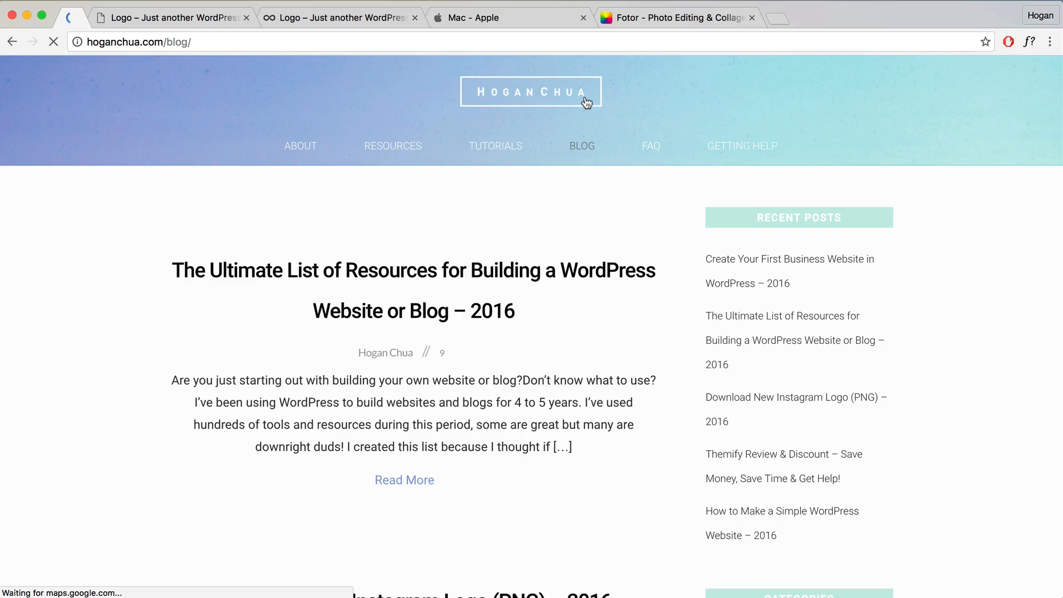
{"action": "scroll", "coordinate": [273, 409], "scroll_direction": "down", "scroll_amount": 3}
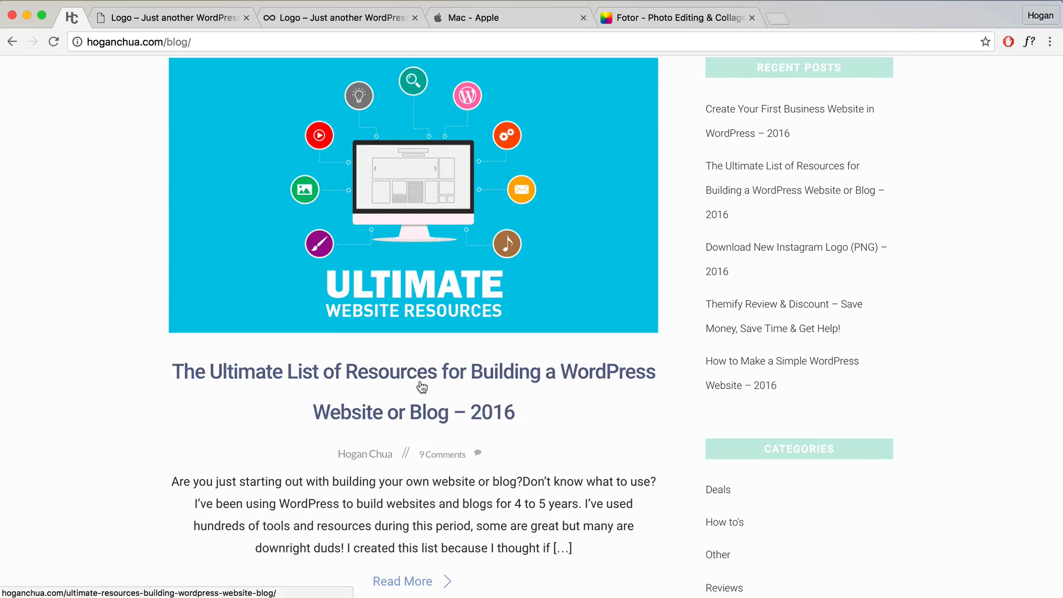
{"action": "left_click", "coordinate": [196, 21]}
Step: Try a Slider row background with Original Image size and Fullcover mode
{"action": "left_click", "coordinate": [586, 198]}
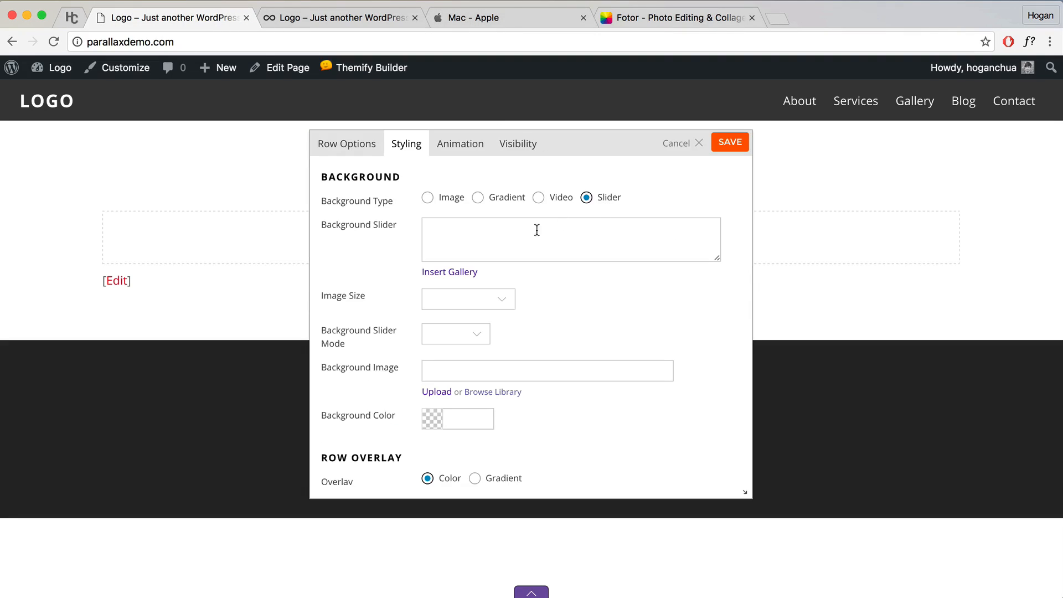
{"action": "left_click", "coordinate": [477, 301]}
{"action": "left_click", "coordinate": [465, 349]}
{"action": "left_click", "coordinate": [465, 334]}
{"action": "left_click", "coordinate": [466, 359]}
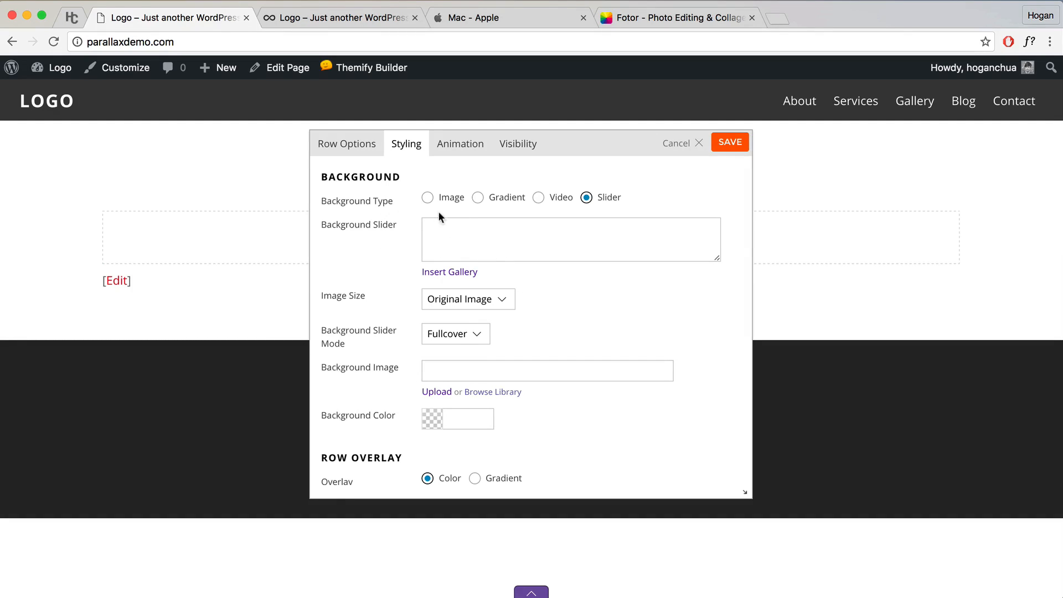
Step: Switch the background type back to Image and open the media library via Browse Library
{"action": "left_click", "coordinate": [428, 198]}
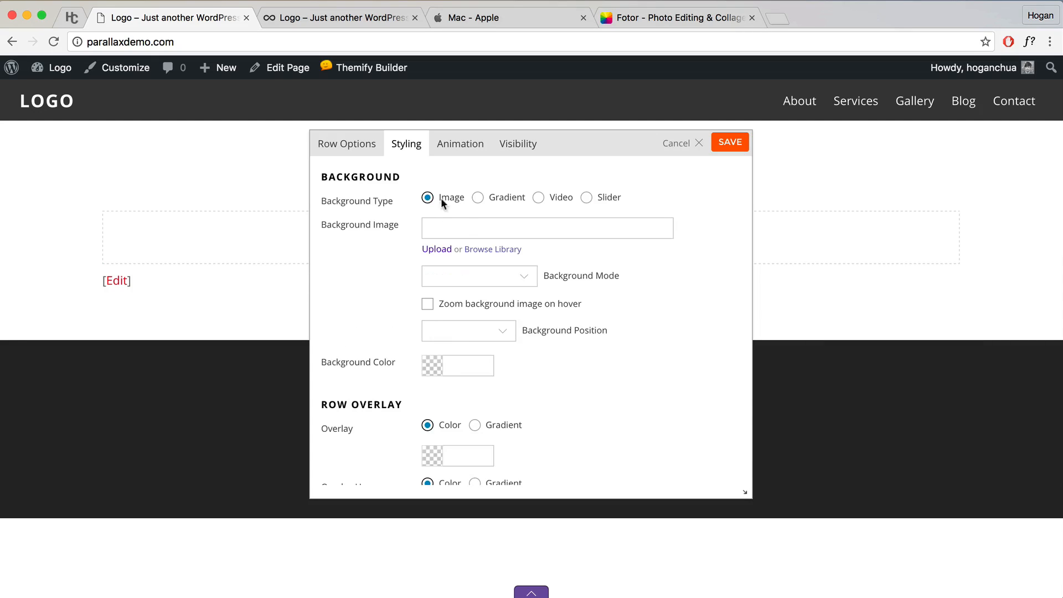
{"action": "left_click", "coordinate": [491, 227]}
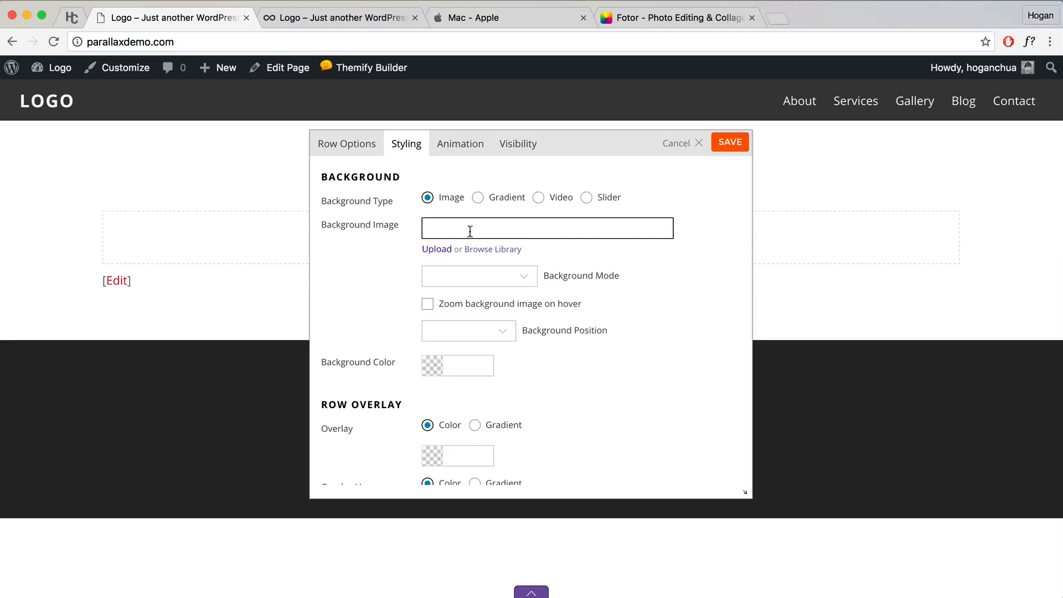
{"action": "left_click", "coordinate": [508, 250]}
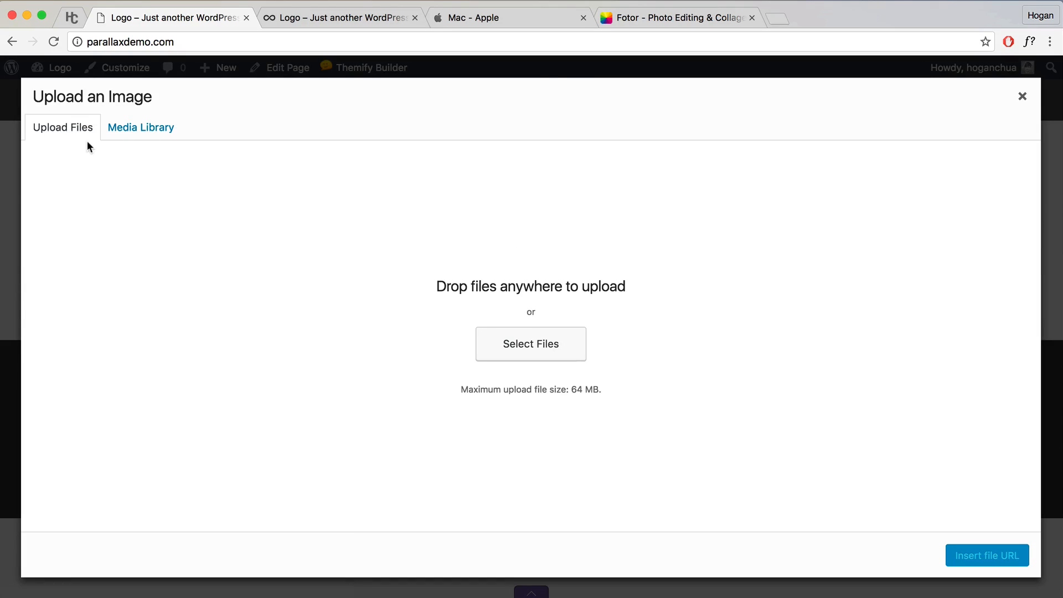
Step: Upload Hero Image 1800 x 1000.jpg from the computer and insert it as the row background
{"action": "left_click", "coordinate": [546, 342]}
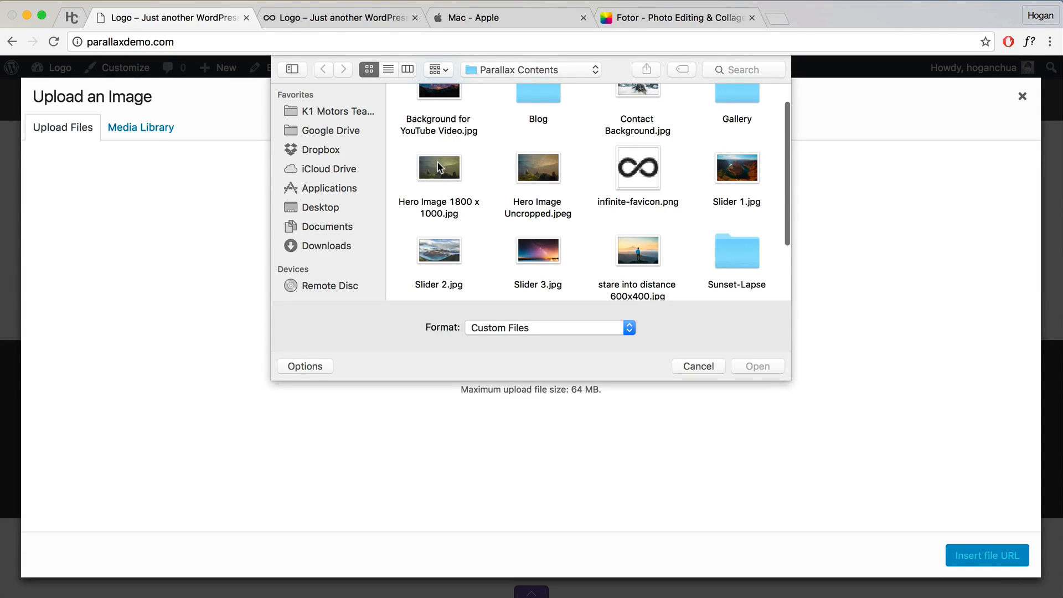
{"action": "left_click", "coordinate": [439, 168]}
{"action": "left_click", "coordinate": [759, 366]}
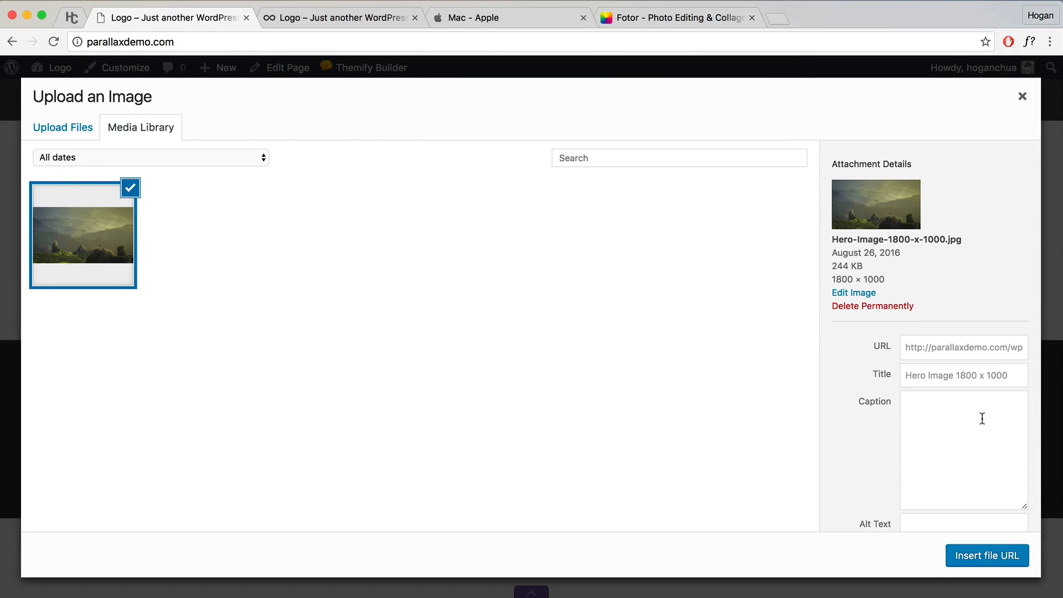
{"action": "left_click", "coordinate": [1012, 560]}
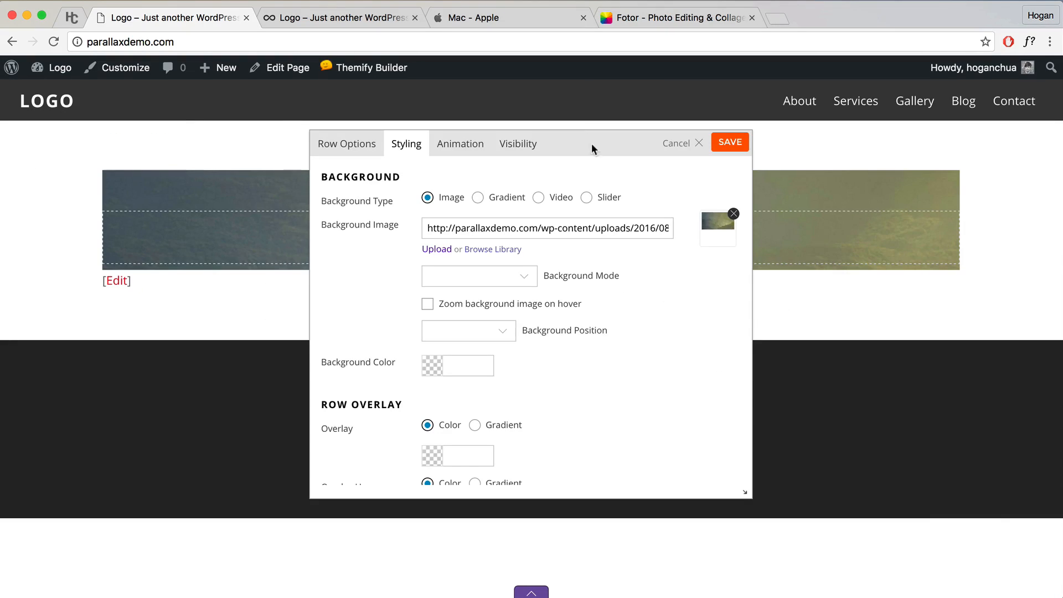
Step: Set the row background to Parallax Scrolling at Center Center position and save the row settings
{"action": "left_click_drag", "start_coordinate": [586, 144], "coordinate": [623, 285]}
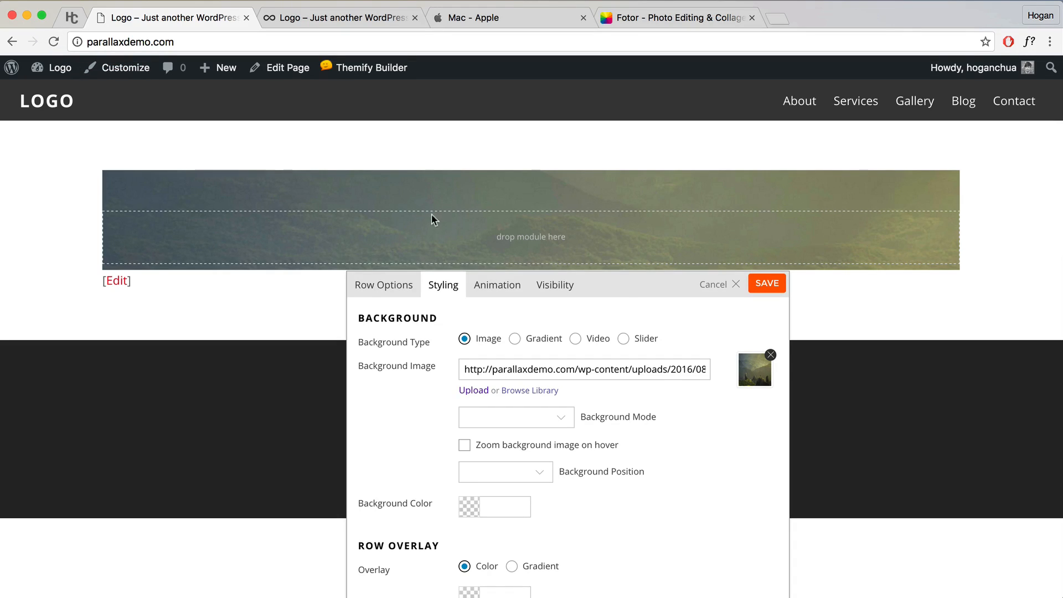
{"action": "left_click_drag", "start_coordinate": [620, 293], "coordinate": [762, 159]}
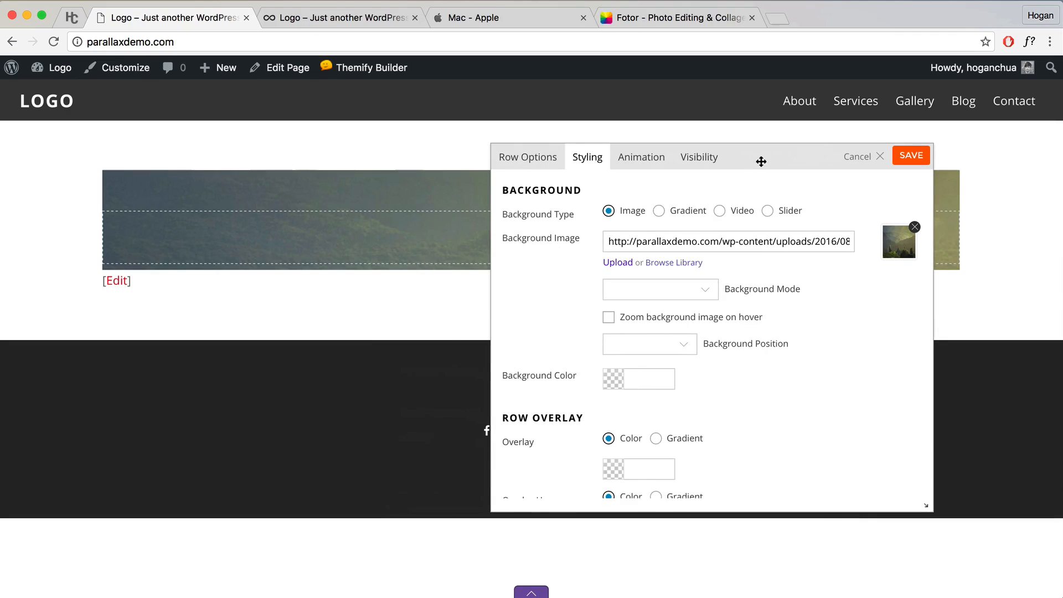
{"action": "left_click", "coordinate": [703, 293]}
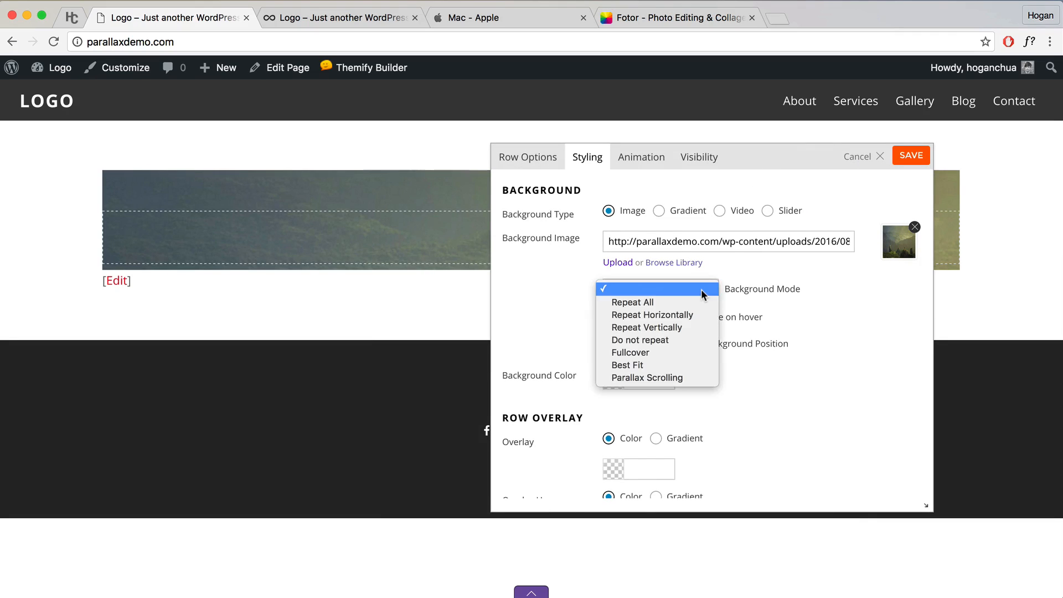
{"action": "left_click", "coordinate": [672, 377]}
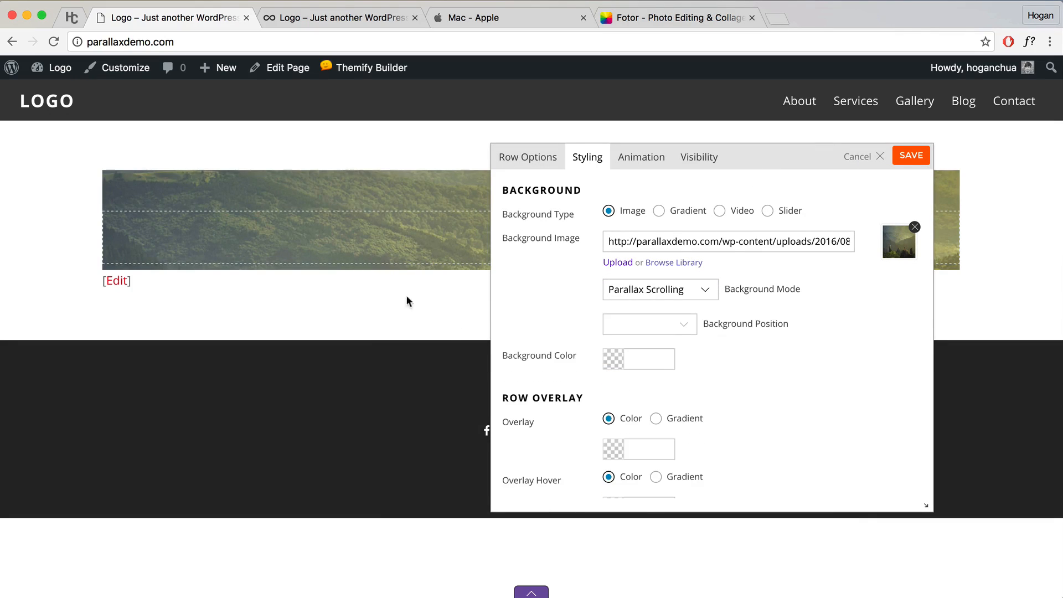
{"action": "left_click", "coordinate": [706, 293]}
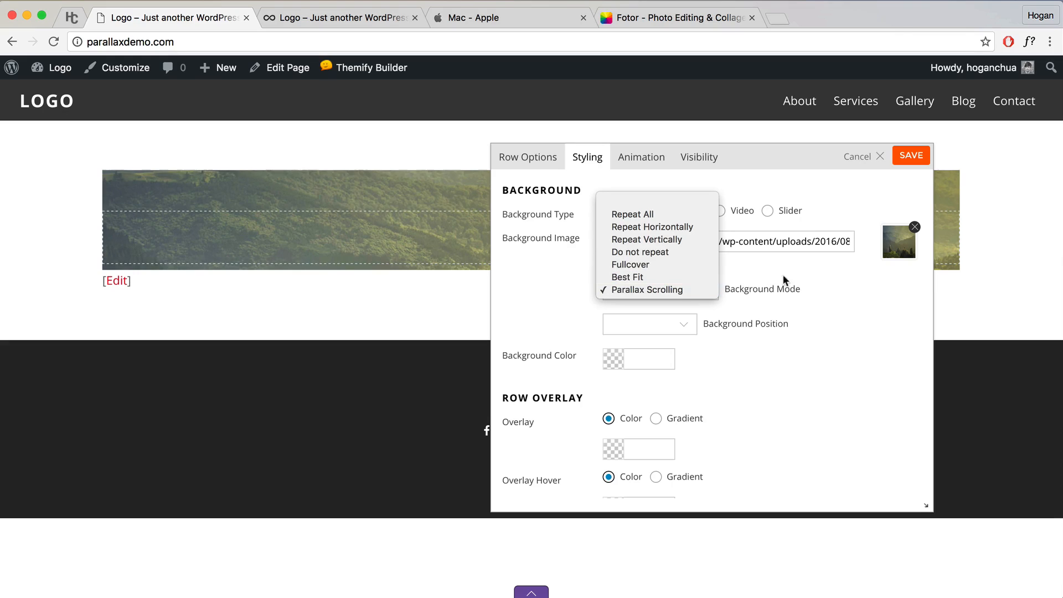
{"action": "left_click", "coordinate": [834, 279]}
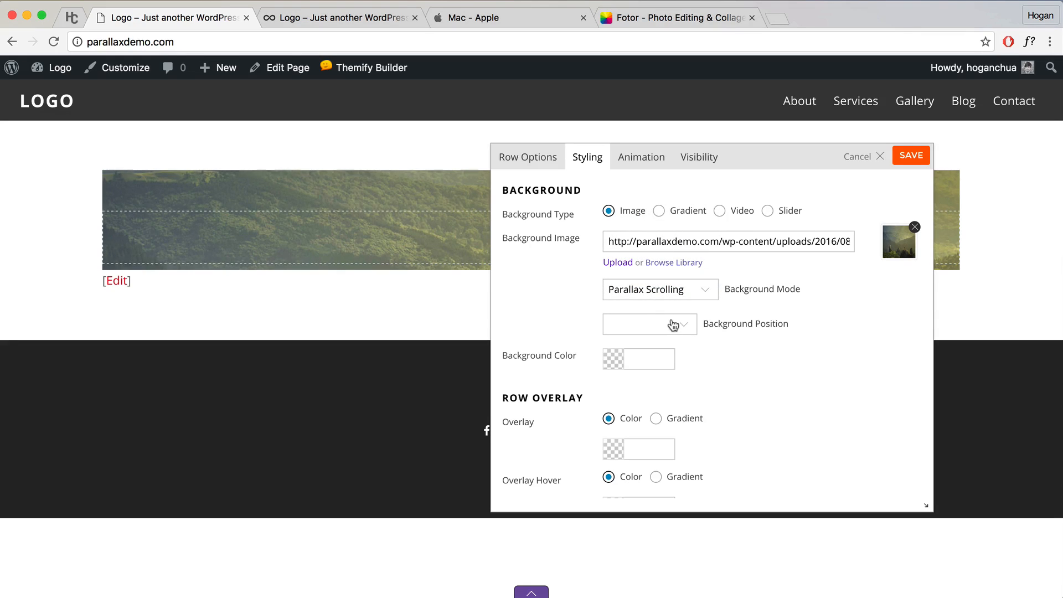
{"action": "left_click", "coordinate": [681, 327]}
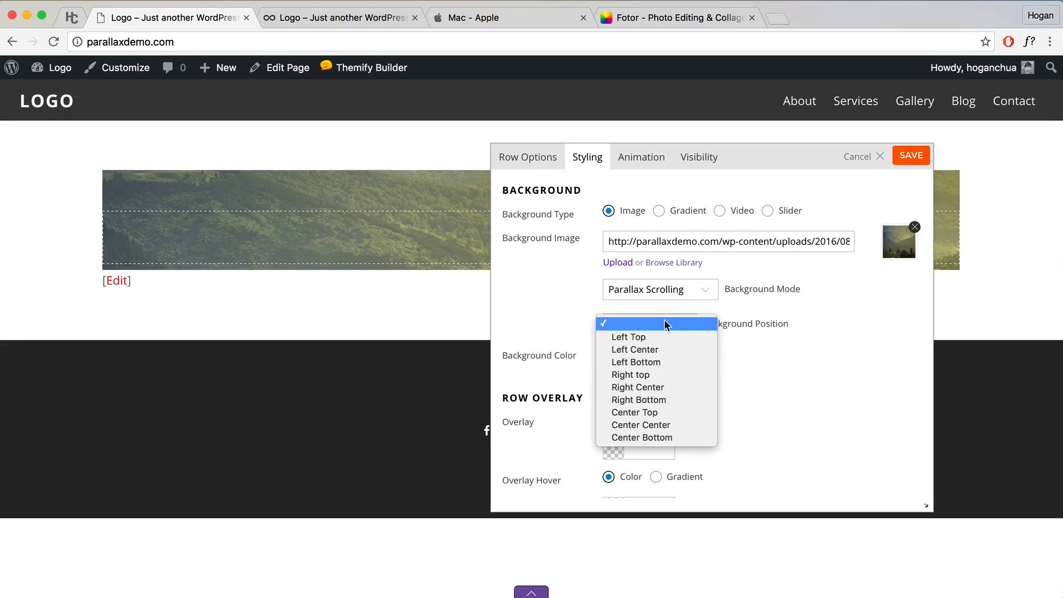
{"action": "left_click", "coordinate": [642, 425]}
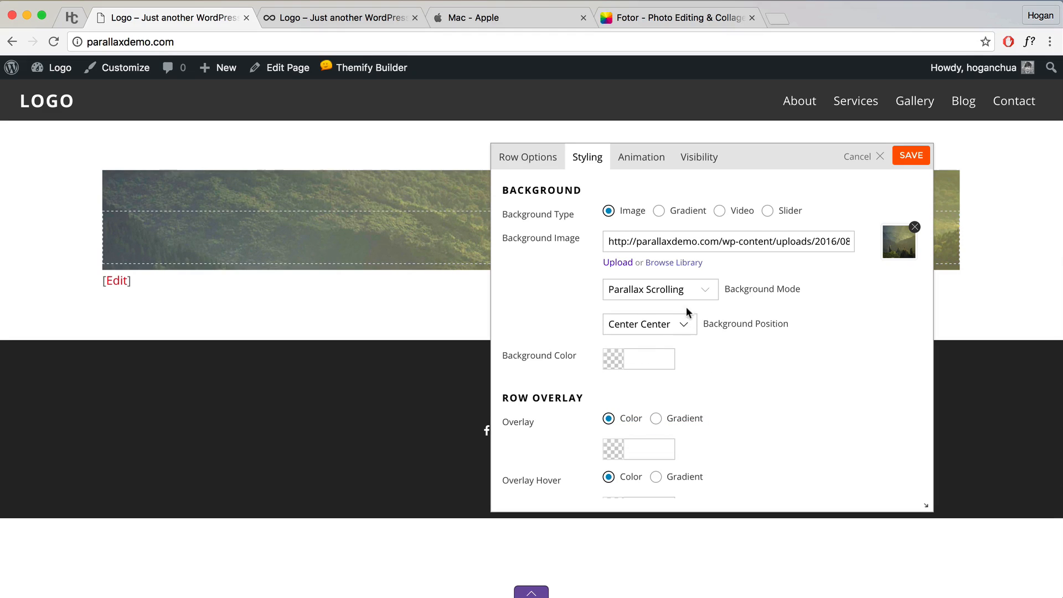
{"action": "left_click_drag", "start_coordinate": [754, 177], "coordinate": [745, 182]}
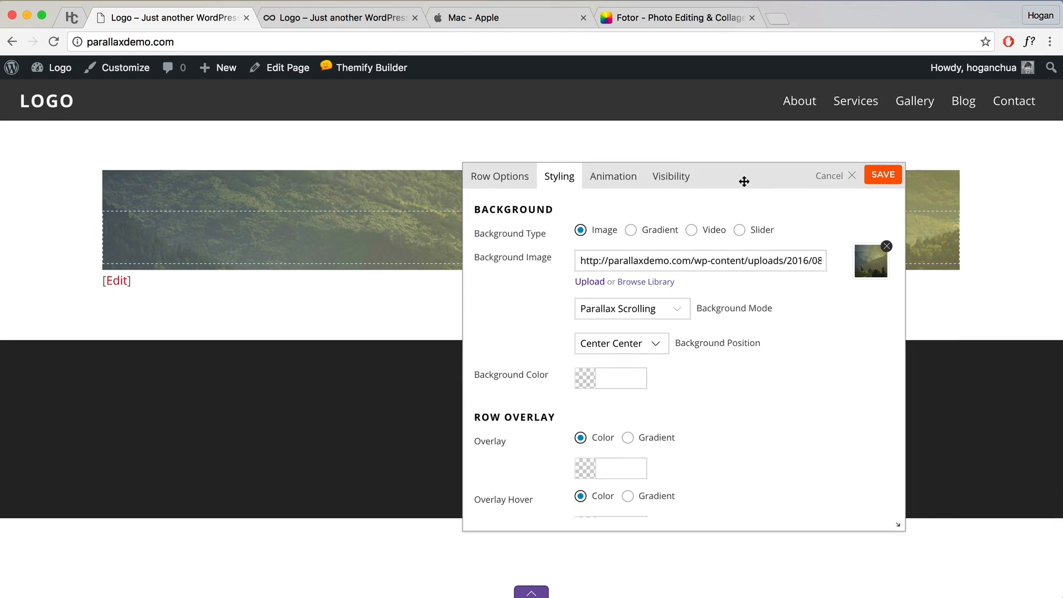
{"action": "left_click", "coordinate": [886, 175]}
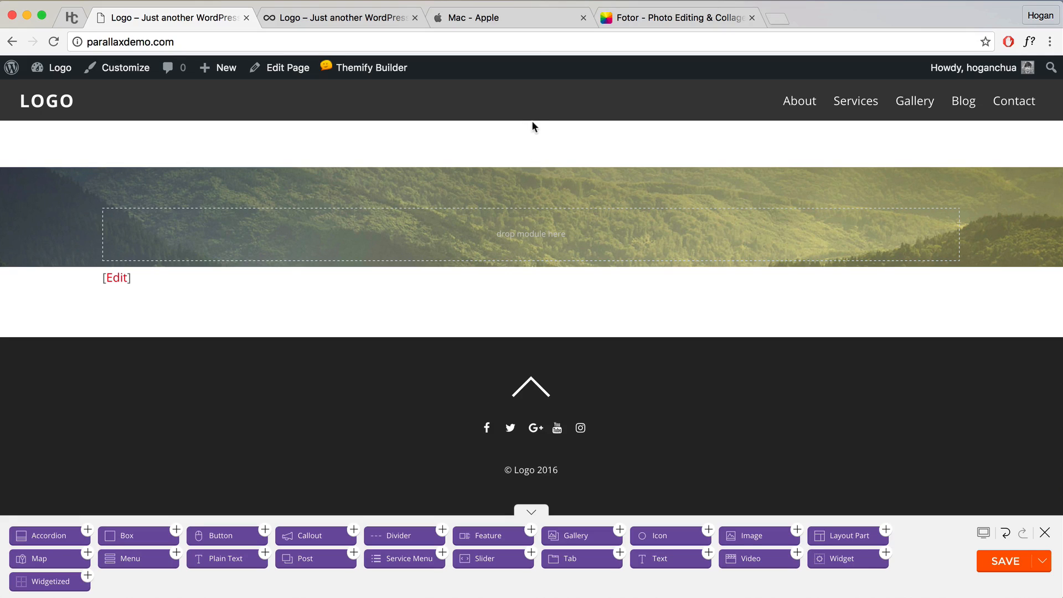
Step: Save the builder layout, close the builder, and open the Home page in the page editor
{"action": "left_click", "coordinate": [1000, 562]}
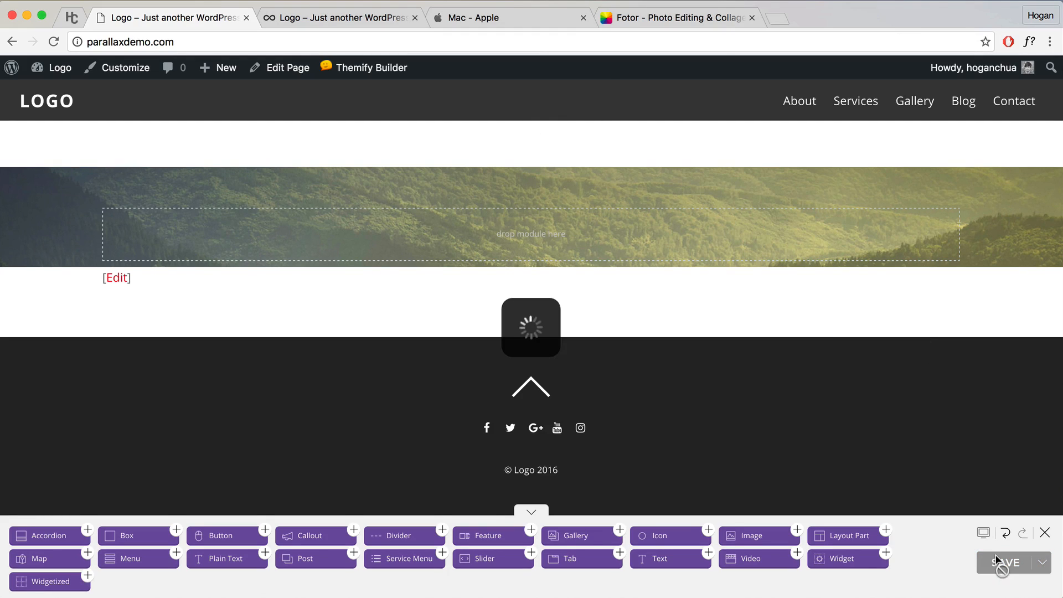
{"action": "left_click", "coordinate": [1045, 535]}
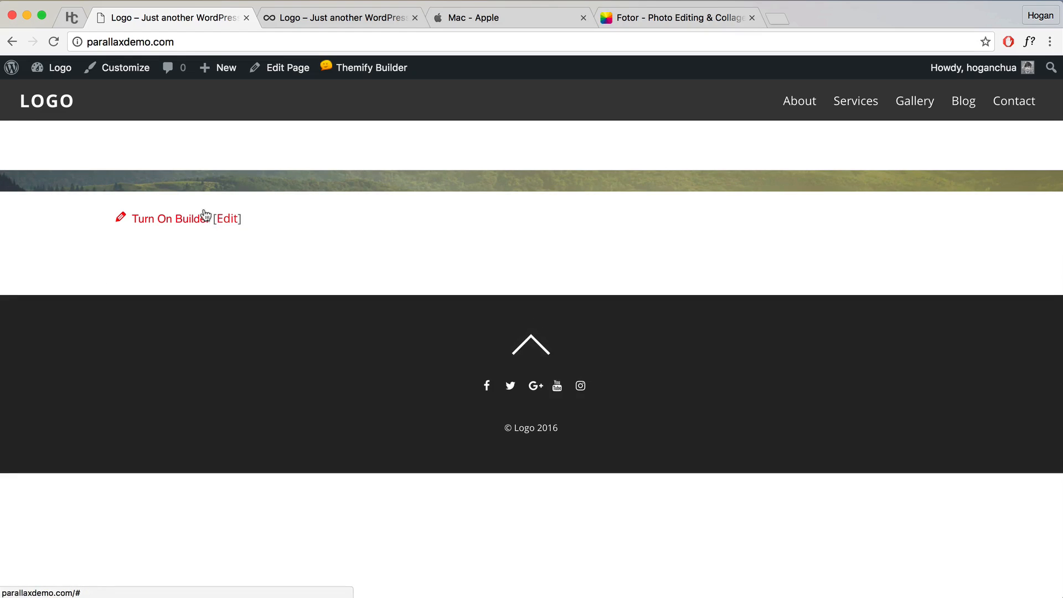
{"action": "left_click", "coordinate": [279, 71]}
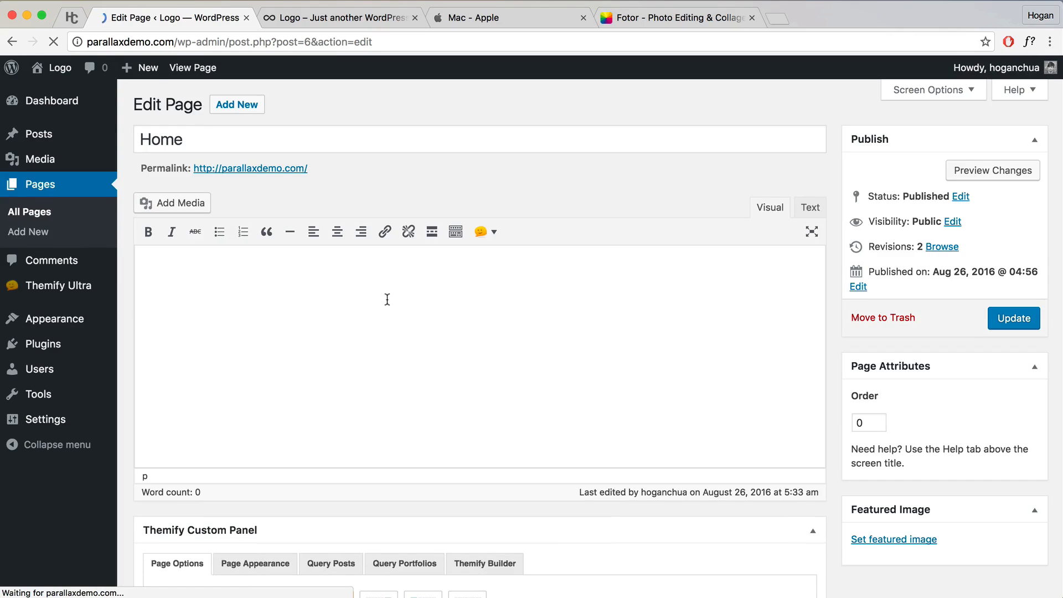
Step: Set Content Width to Fullwidth in the Themify Custom Panel, update the page, and view it
{"action": "scroll", "coordinate": [385, 299], "scroll_direction": "down", "scroll_amount": 5}
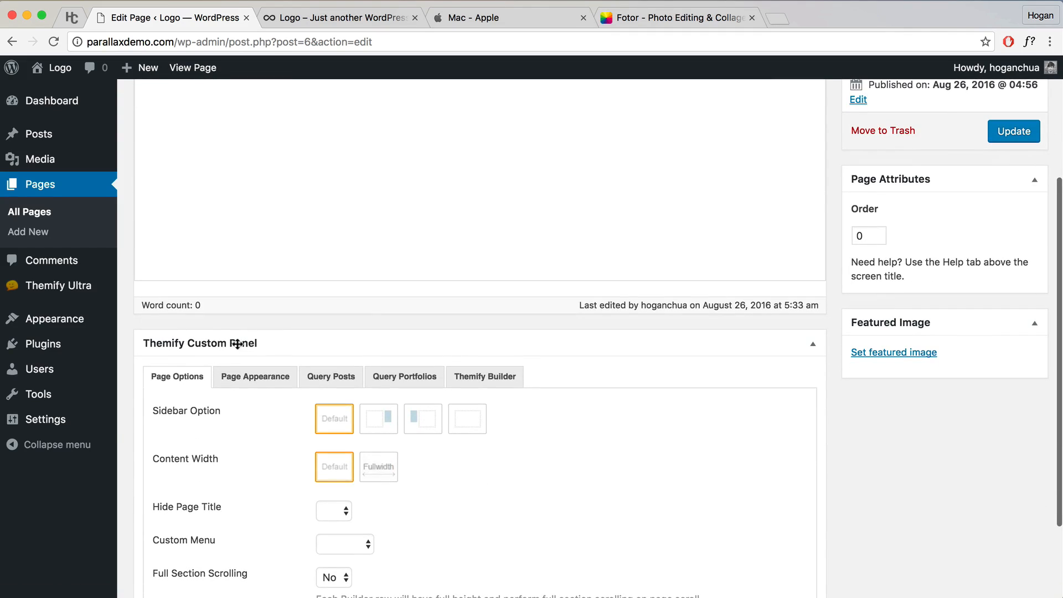
{"action": "scroll", "coordinate": [232, 388], "scroll_direction": "down", "scroll_amount": 1}
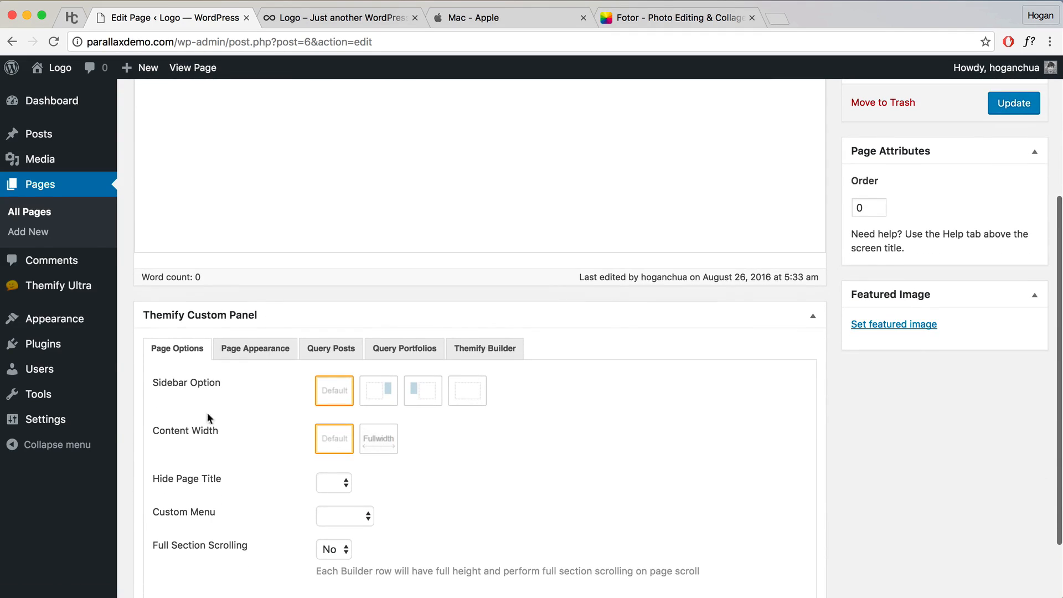
{"action": "left_click", "coordinate": [379, 441]}
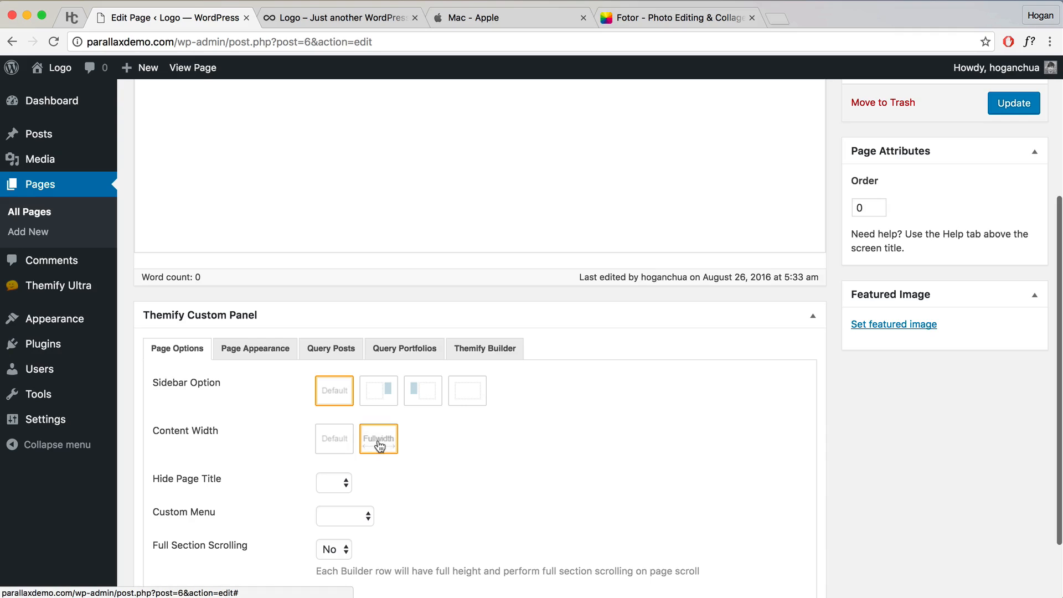
{"action": "scroll", "coordinate": [414, 443], "scroll_direction": "down", "scroll_amount": 1}
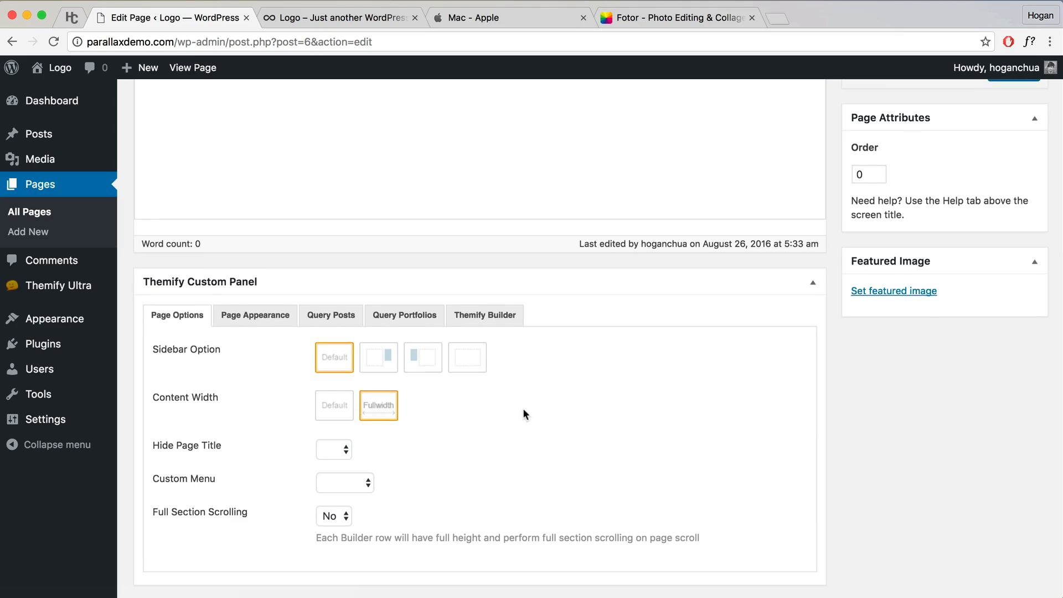
{"action": "scroll", "coordinate": [831, 370], "scroll_direction": "up", "scroll_amount": 5}
{"action": "left_click", "coordinate": [1000, 283]}
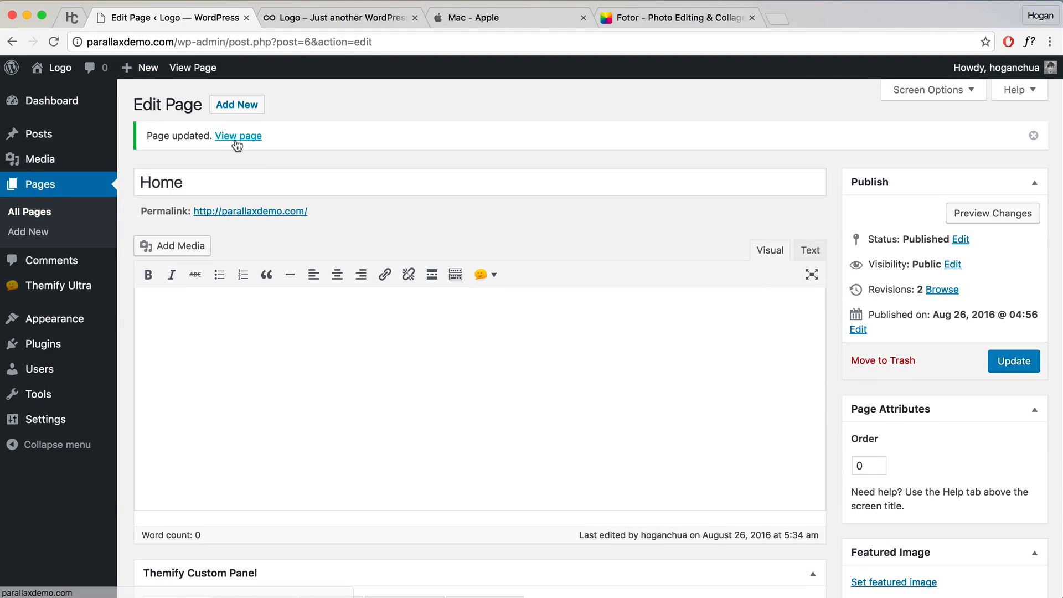
{"action": "left_click", "coordinate": [237, 138]}
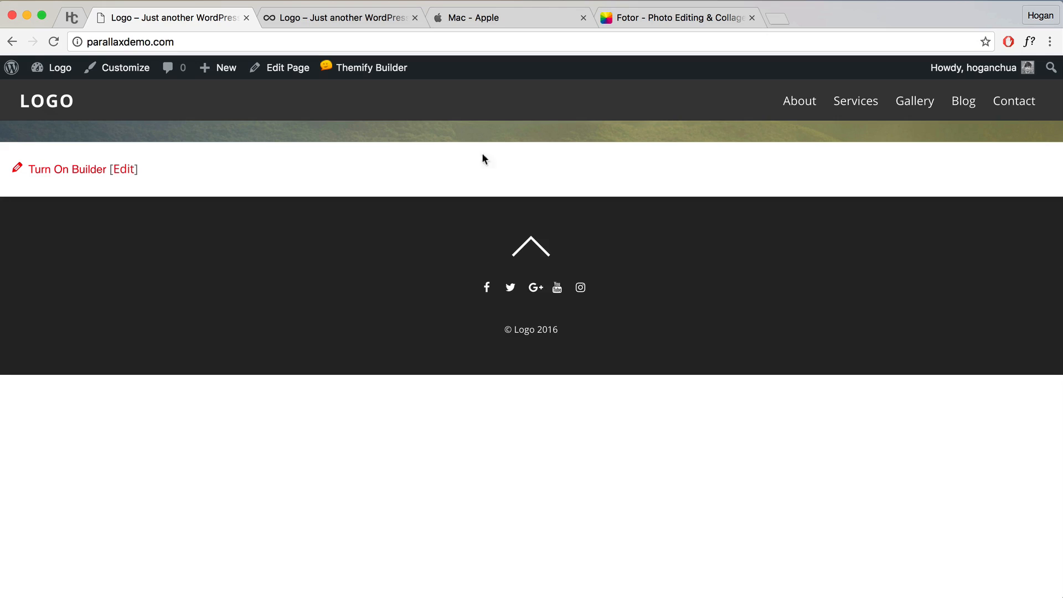
Step: Turn the Builder back on and add a Text module reading 'Parallax' to the photo row
{"action": "mouse_move", "coordinate": [360, 69]}
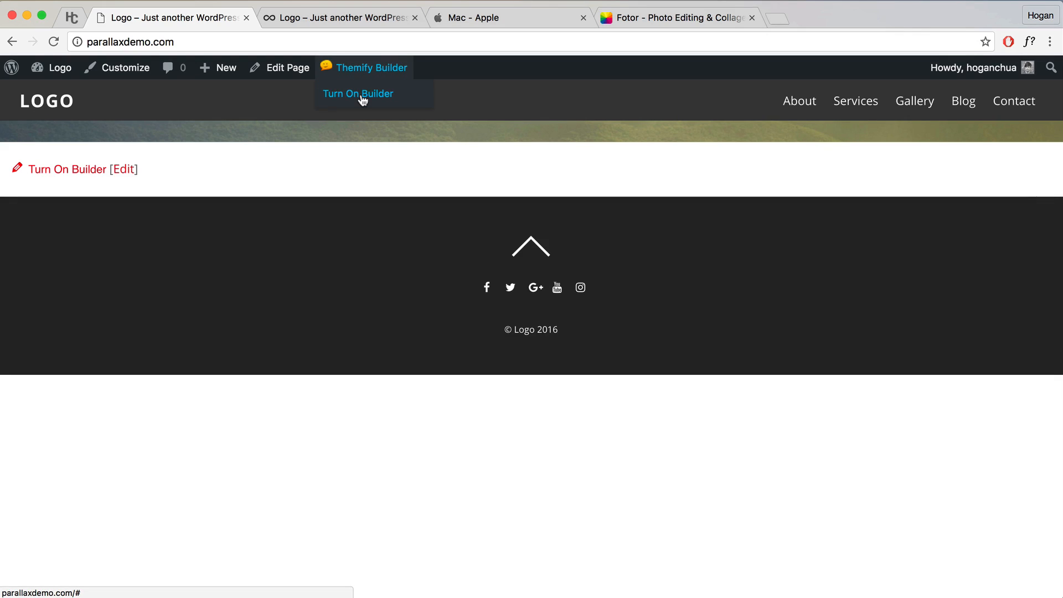
{"action": "left_click", "coordinate": [363, 94]}
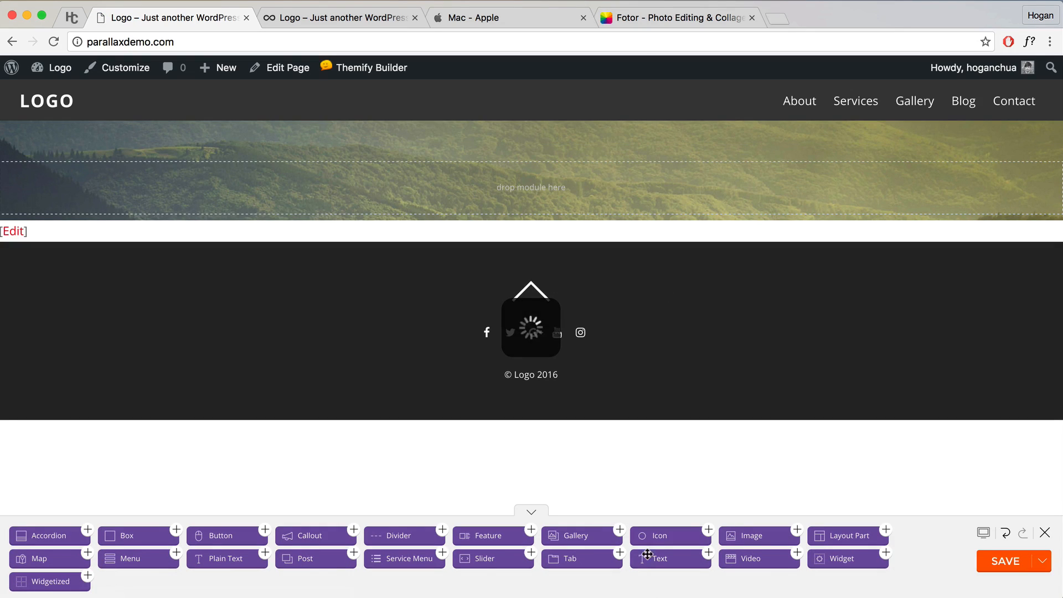
{"action": "left_click_drag", "start_coordinate": [651, 561], "coordinate": [504, 201]}
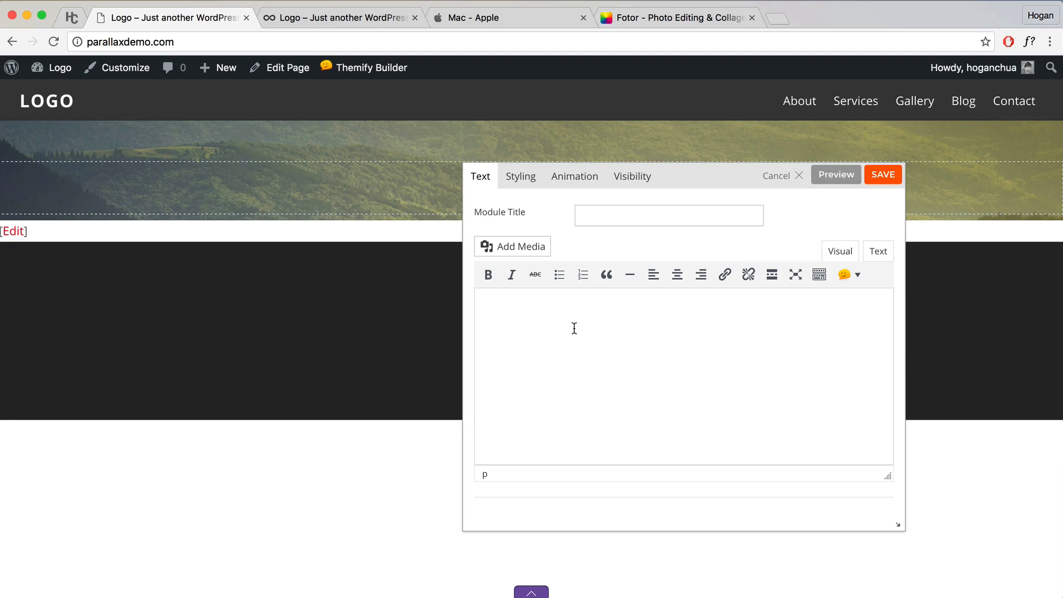
{"action": "type", "text": "Parallax"}
Step: Format the word 'Parallax' as Heading 1 and preview it over the photo
{"action": "left_click_drag", "start_coordinate": [544, 311], "coordinate": [468, 308]}
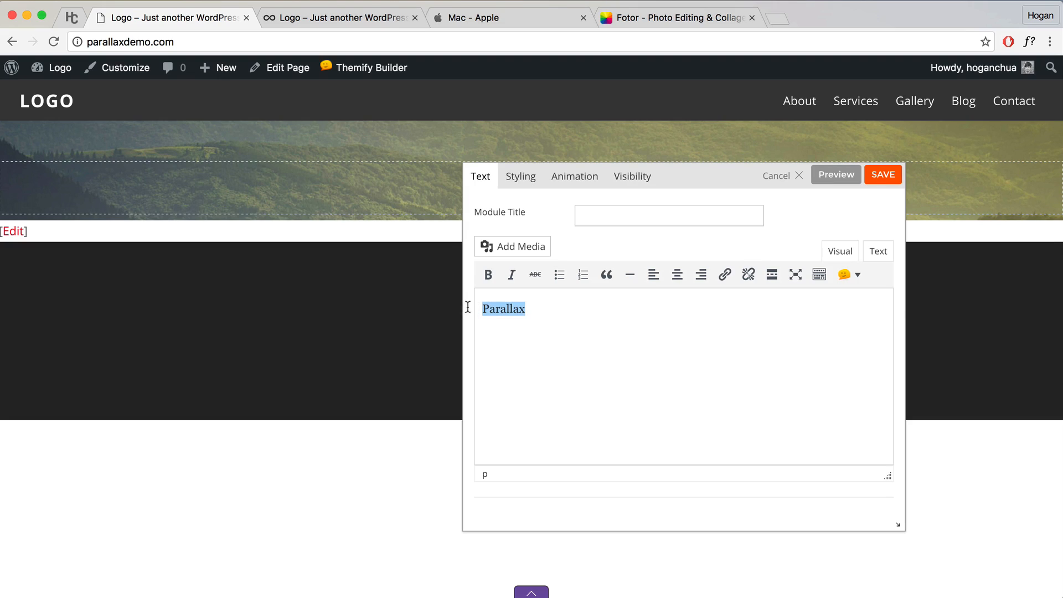
{"action": "left_click", "coordinate": [822, 281]}
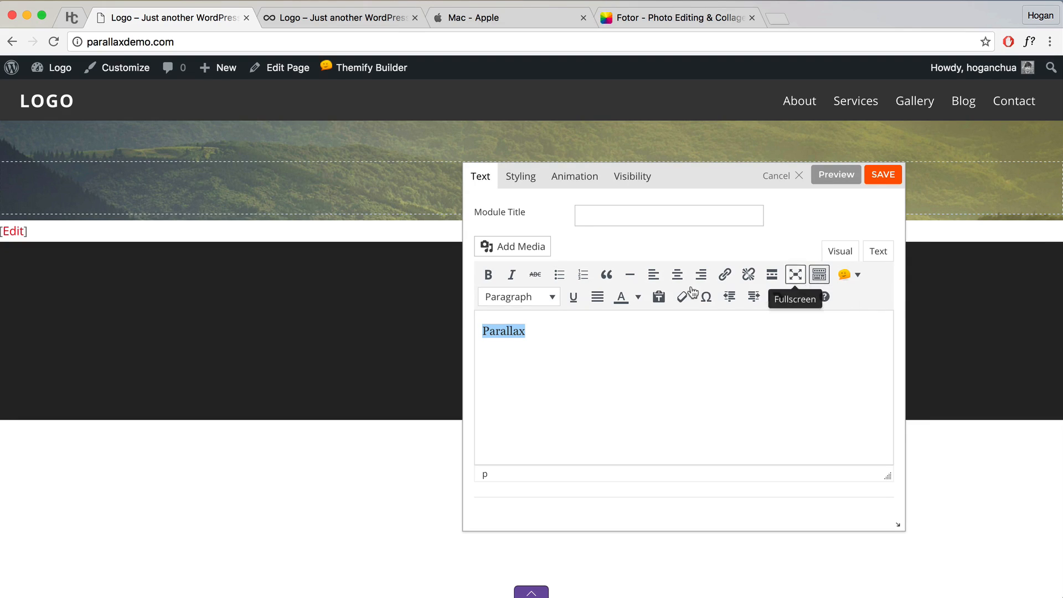
{"action": "left_click", "coordinate": [546, 300]}
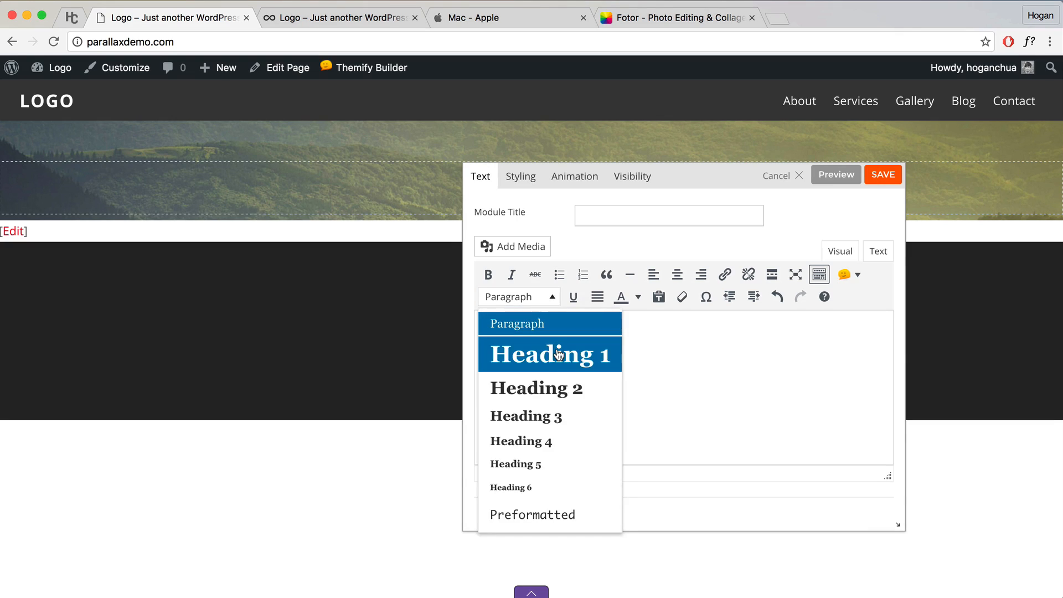
{"action": "left_click", "coordinate": [557, 353]}
{"action": "left_click", "coordinate": [605, 344]}
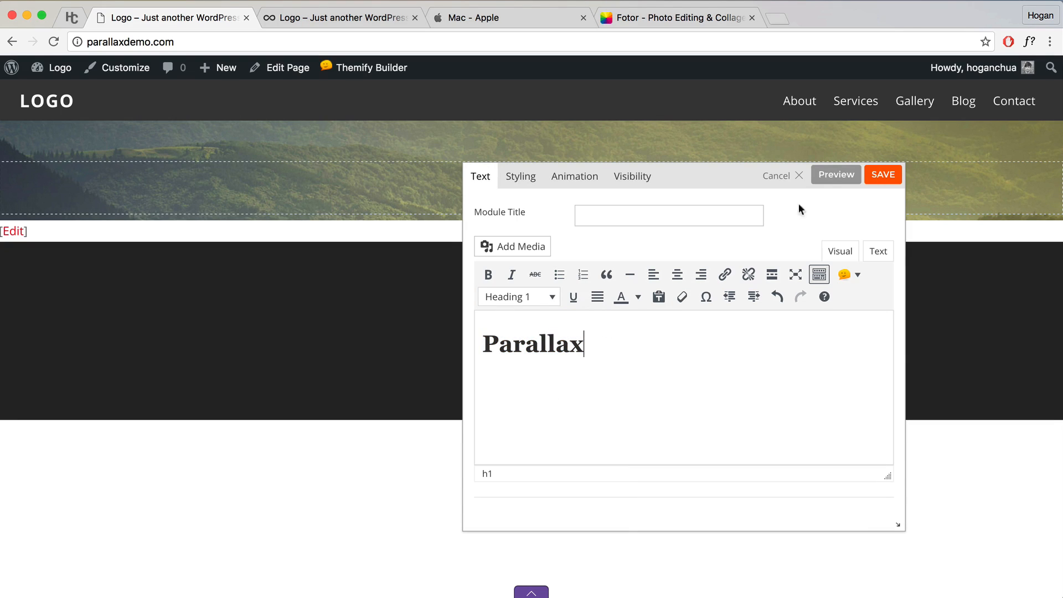
{"action": "left_click", "coordinate": [833, 175]}
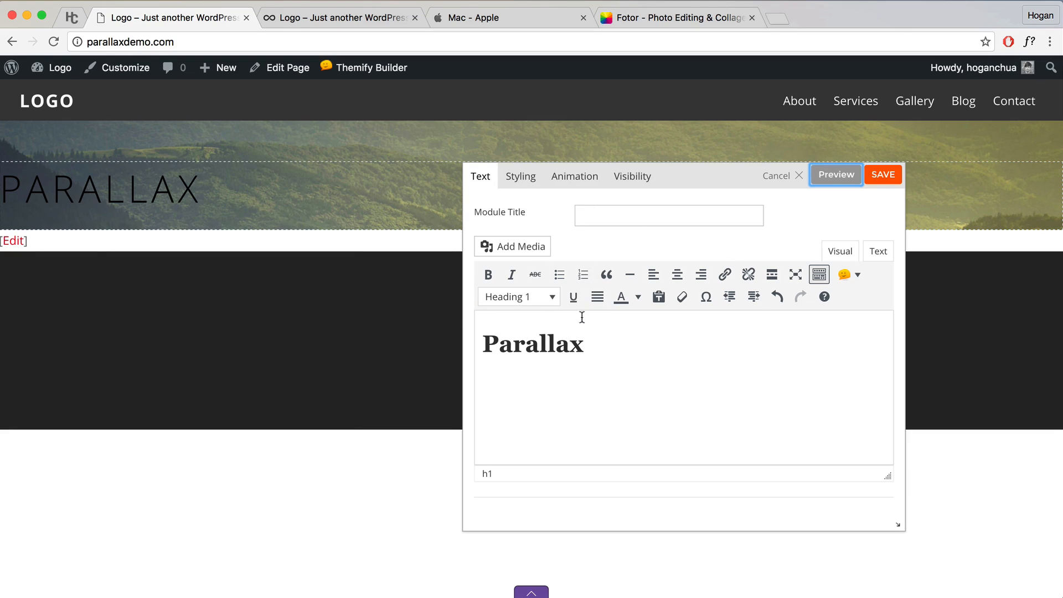
Step: Set the text module's Heading 1 font colour to white (ffffff) in its Heading styling
{"action": "left_click", "coordinate": [521, 177]}
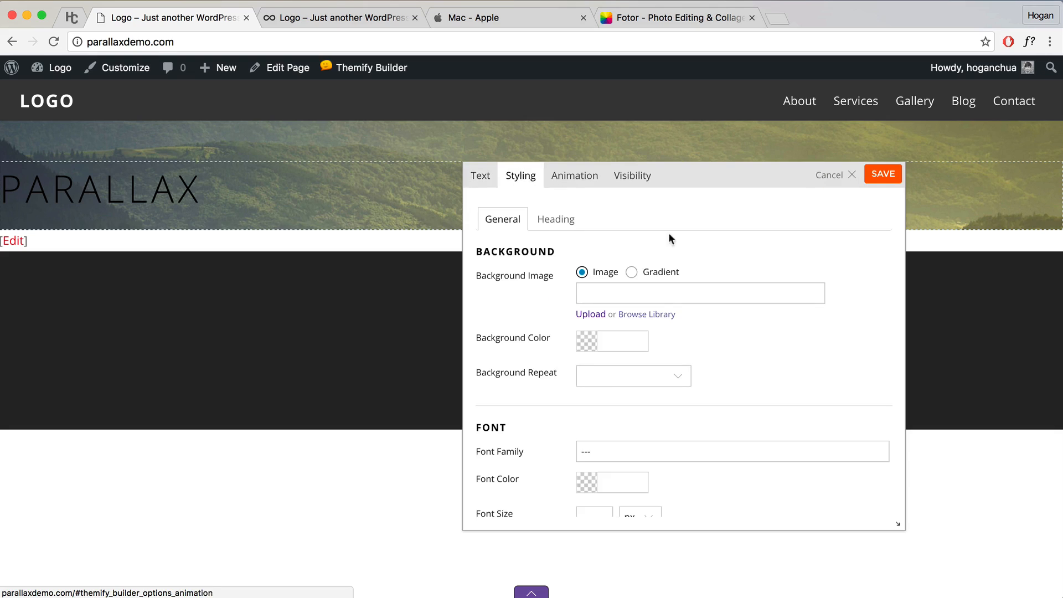
{"action": "left_click", "coordinate": [554, 222]}
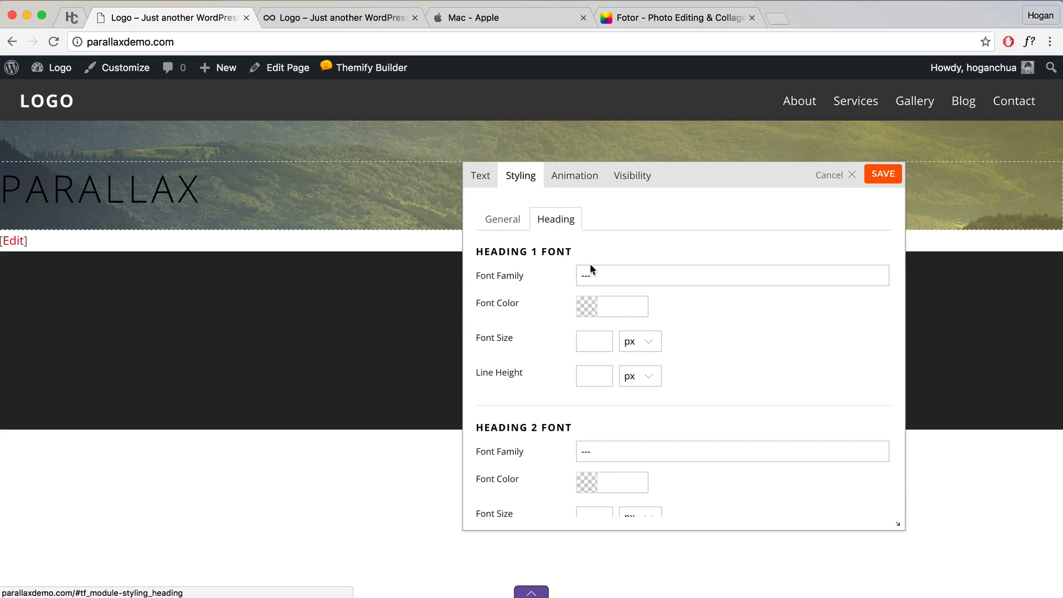
{"action": "left_click", "coordinate": [589, 305]}
{"action": "left_click_drag", "start_coordinate": [587, 321], "coordinate": [540, 311]}
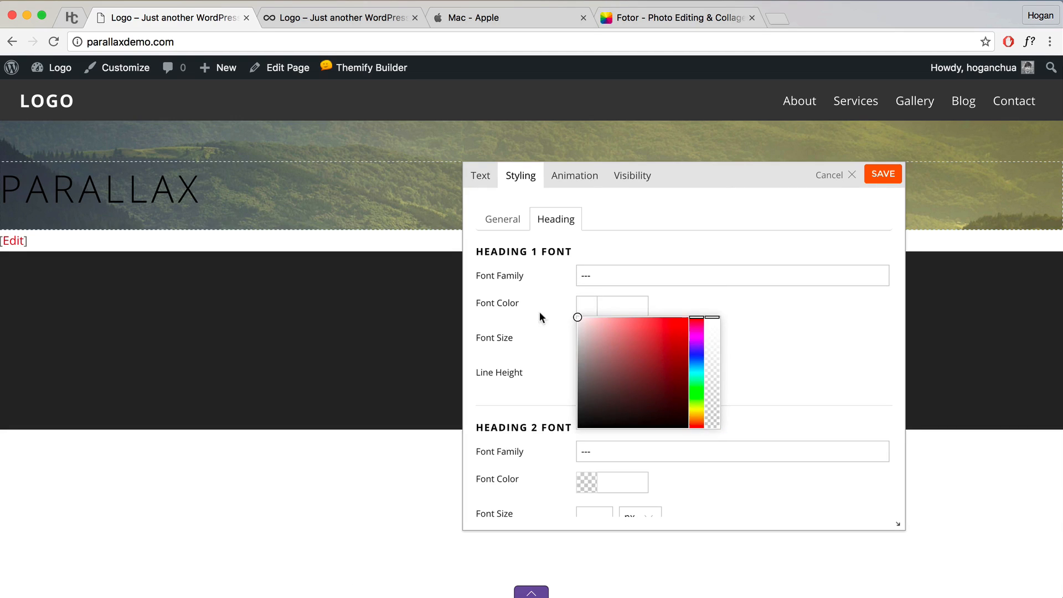
{"action": "left_click", "coordinate": [701, 307]}
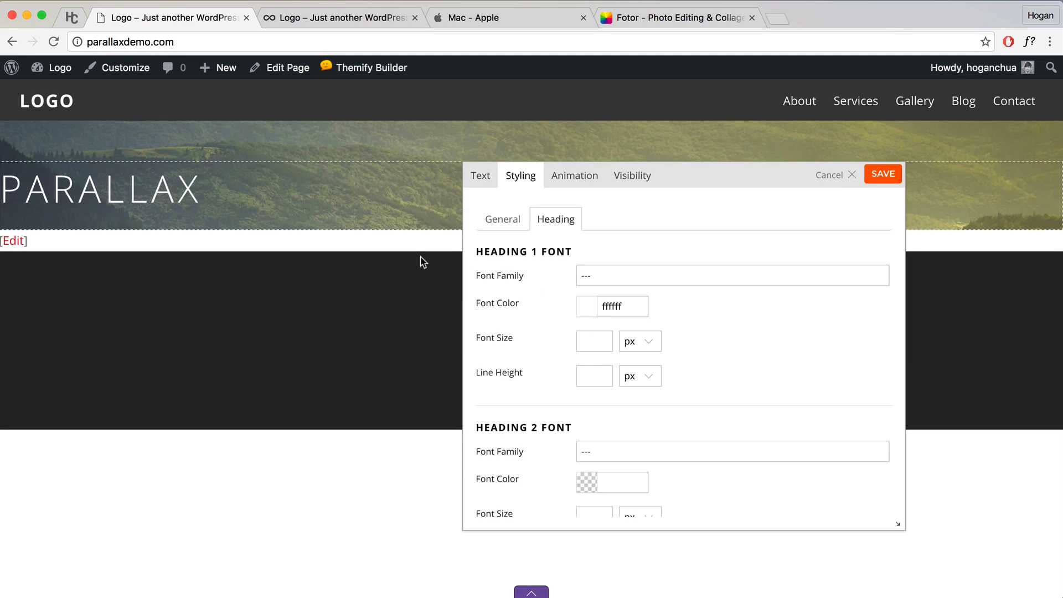
Step: Delete the ffffff Heading font colour so PARALLAX turns dark, and save the text module
{"action": "double_click", "coordinate": [632, 308]}
{"action": "key", "text": "BackSpace"}
{"action": "left_click", "coordinate": [708, 322]}
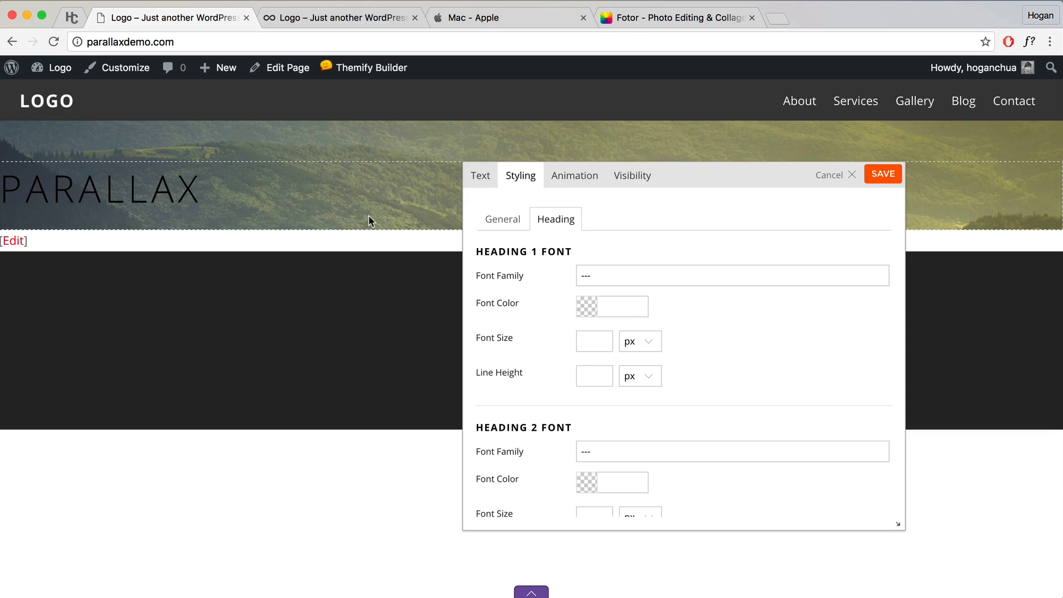
{"action": "left_click", "coordinate": [877, 178]}
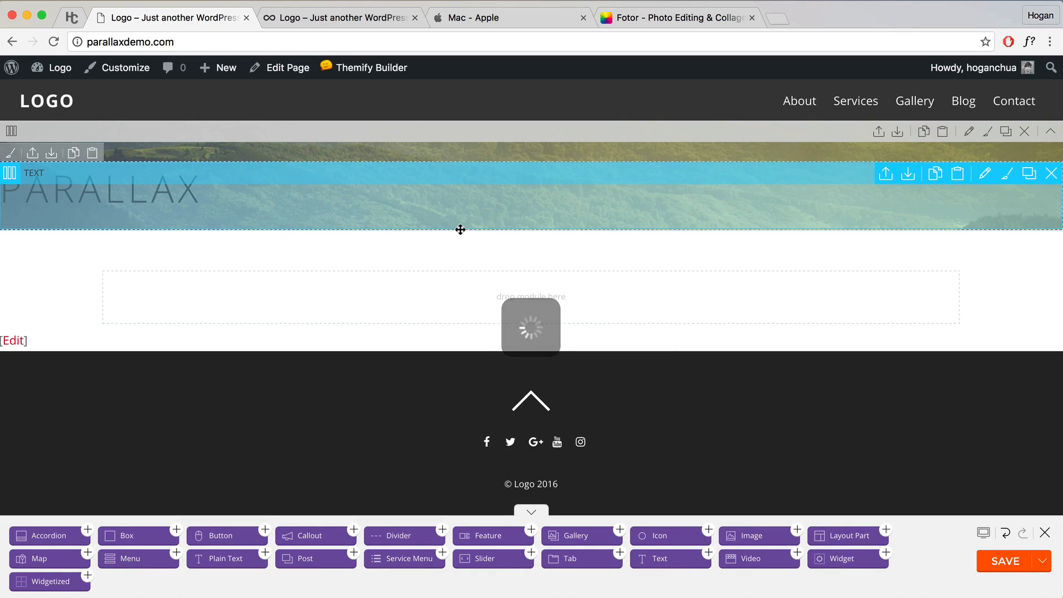
Step: Add a Text module reading 'Infinite Possibilities' to the hero row under PARALLAX
{"action": "left_click_drag", "start_coordinate": [681, 559], "coordinate": [161, 239]}
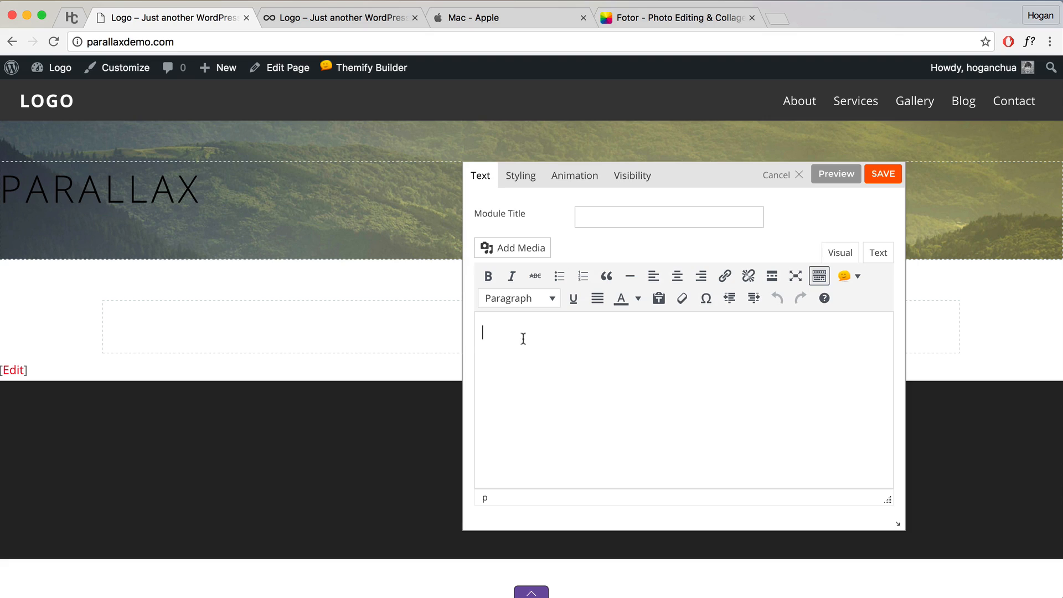
{"action": "type", "text": "Infinite Possibilities"}
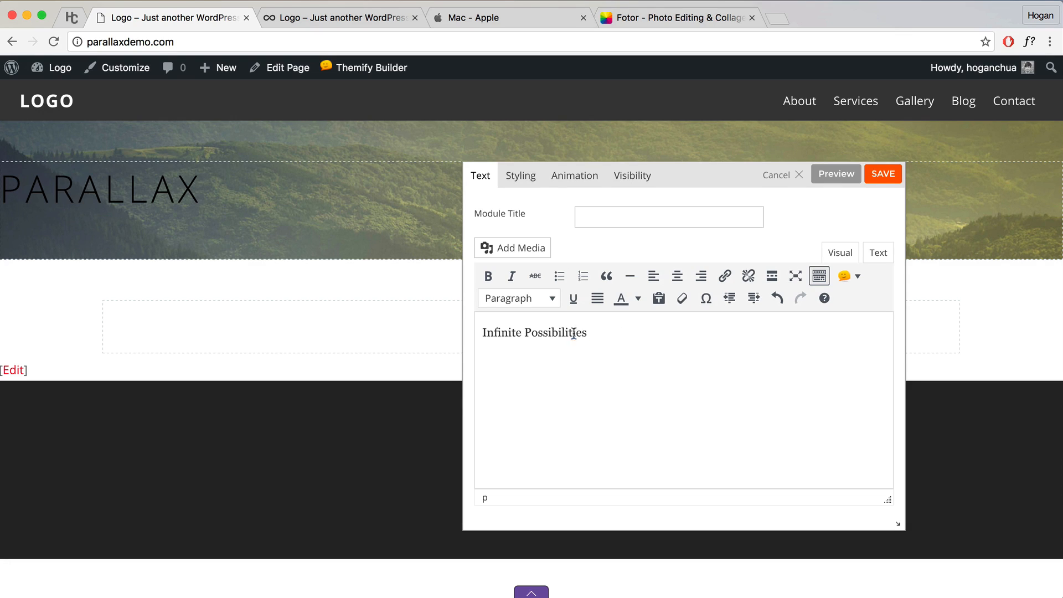
{"action": "left_click_drag", "start_coordinate": [589, 334], "coordinate": [388, 327]}
Step: Set the Infinite Possibilities text to 24 px font size, preview it, and save the module
{"action": "left_click", "coordinate": [524, 178]}
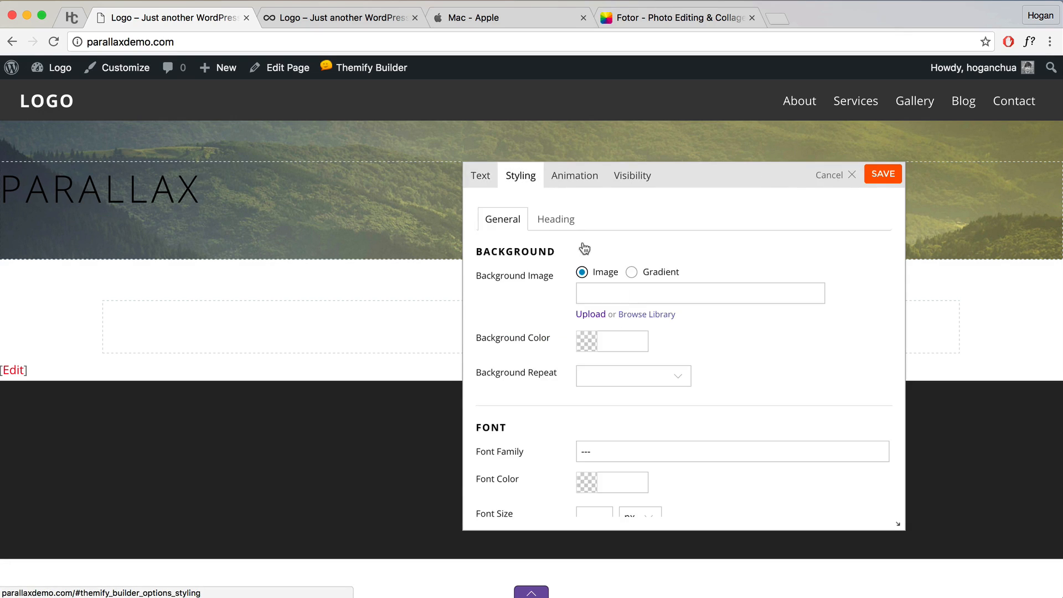
{"action": "scroll", "coordinate": [636, 302], "scroll_direction": "down", "scroll_amount": 5}
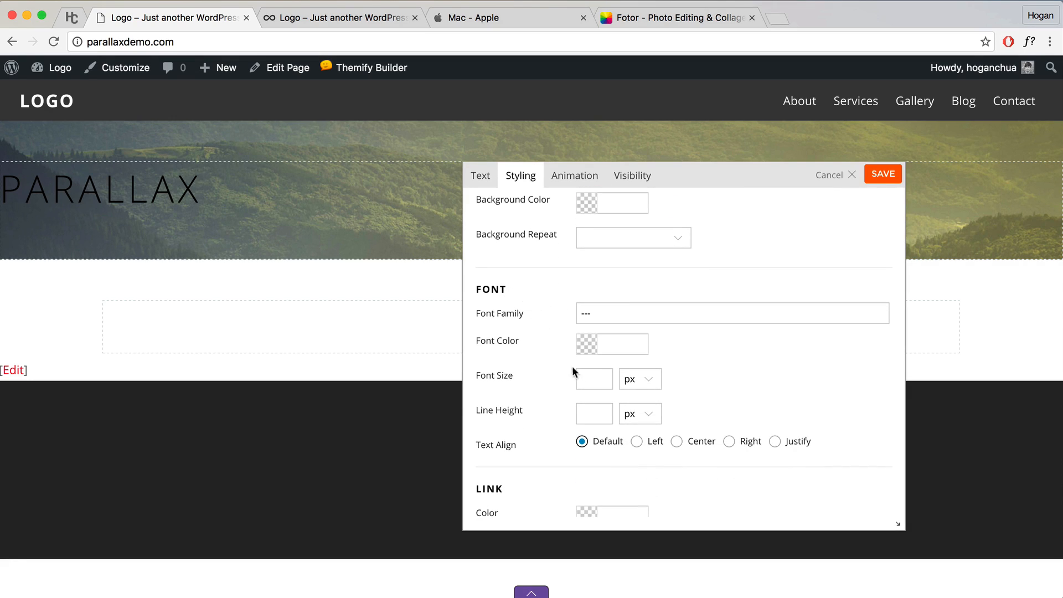
{"action": "left_click", "coordinate": [599, 377]}
{"action": "type", "text": "24"}
{"action": "left_click_drag", "start_coordinate": [691, 177], "coordinate": [781, 211]}
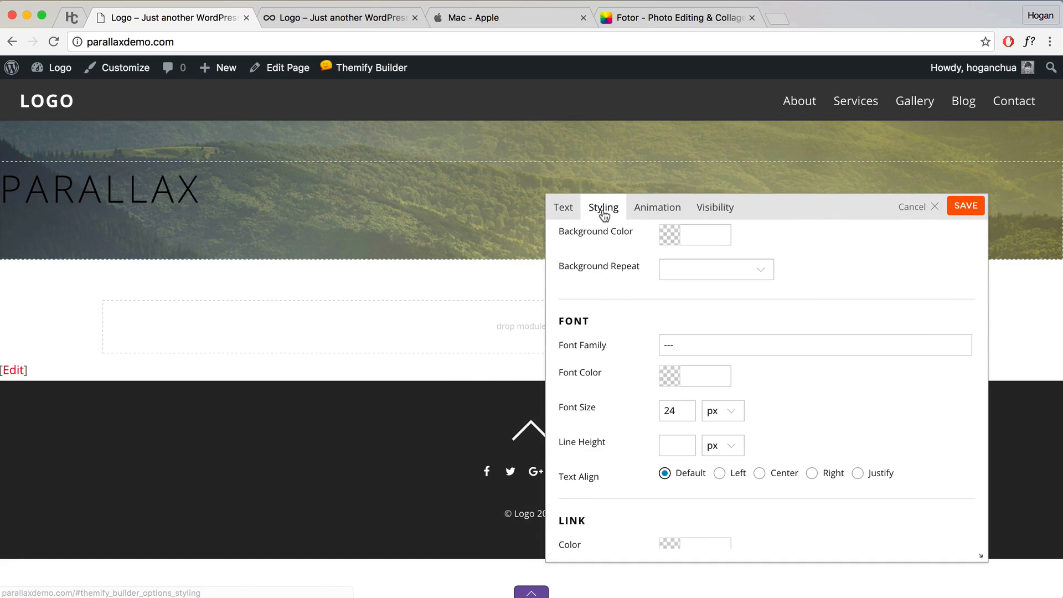
{"action": "left_click", "coordinate": [575, 211]}
{"action": "left_click", "coordinate": [920, 205]}
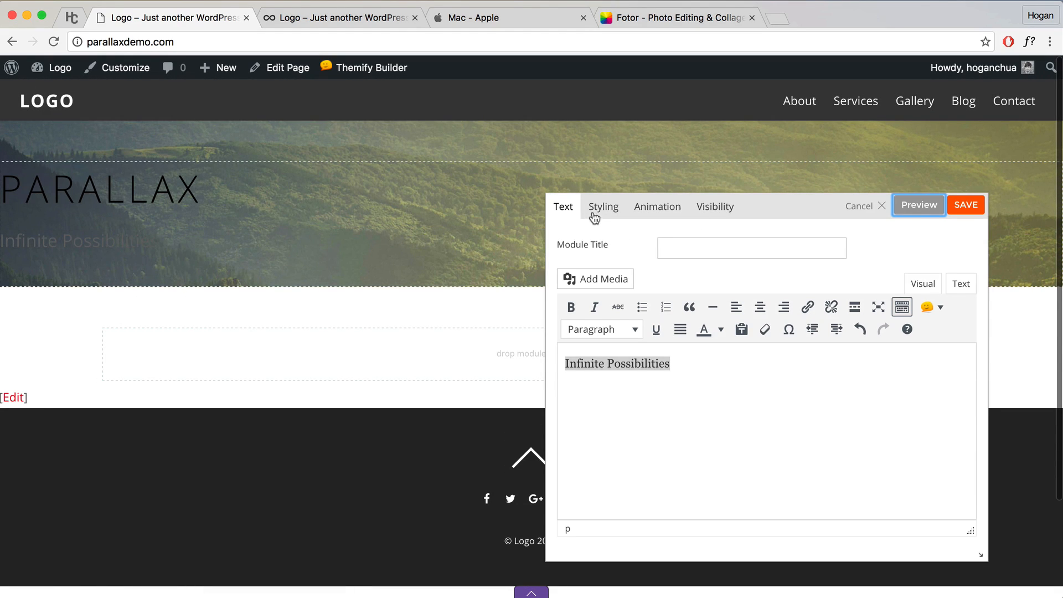
{"action": "left_click", "coordinate": [965, 206]}
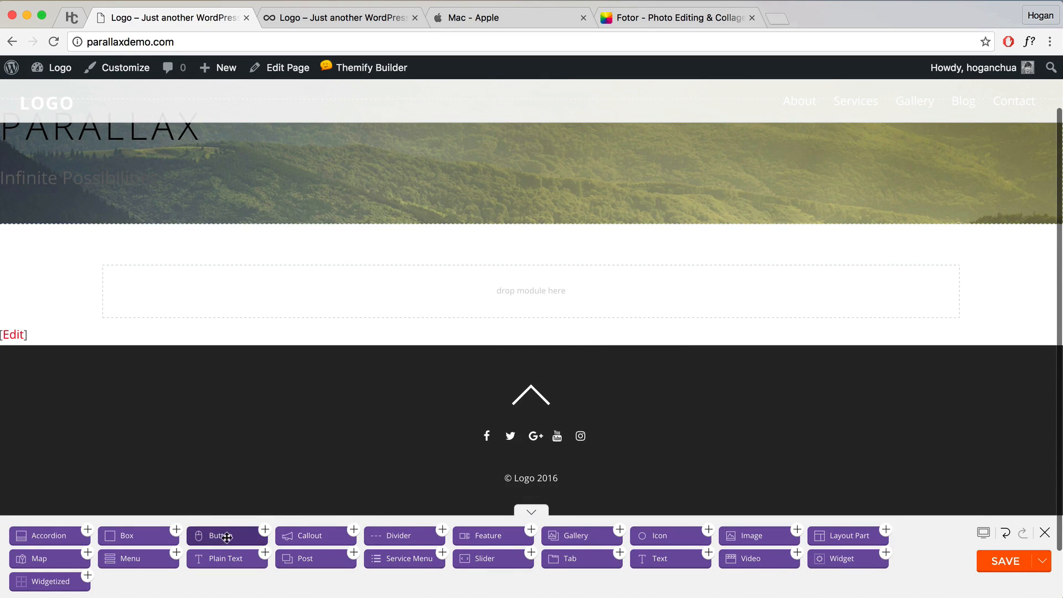
Step: Add a Button module labelled 'Begin' to the parallax hero row
{"action": "left_click_drag", "start_coordinate": [227, 538], "coordinate": [136, 238]}
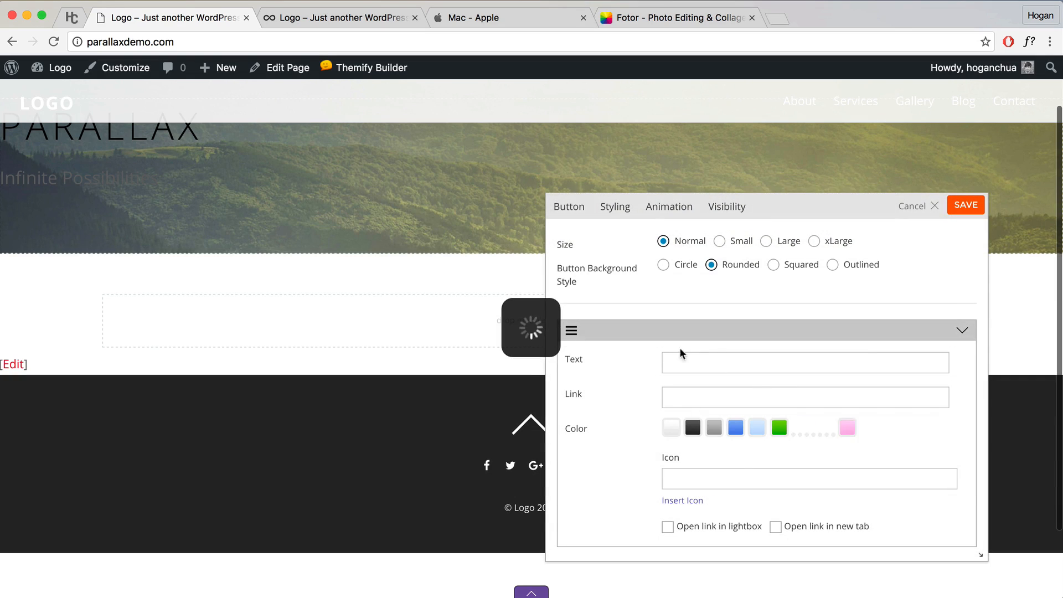
{"action": "left_click", "coordinate": [678, 362]}
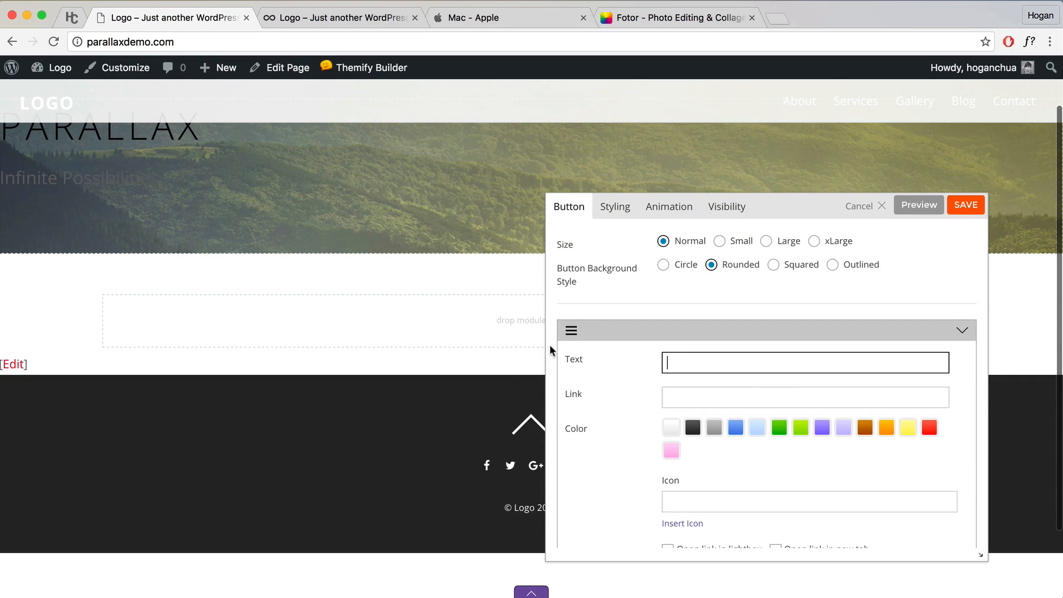
{"action": "type", "text": "Begin"}
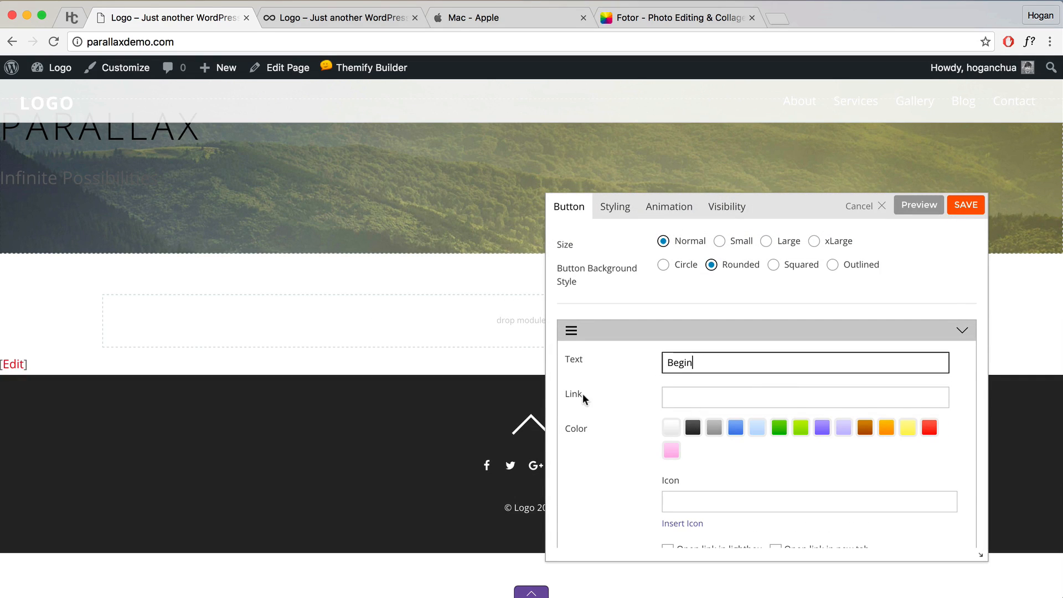
{"action": "left_click_drag", "start_coordinate": [583, 395], "coordinate": [568, 394]}
{"action": "left_click", "coordinate": [692, 399]}
{"action": "scroll", "coordinate": [273, 318], "scroll_direction": "up", "scroll_amount": 2}
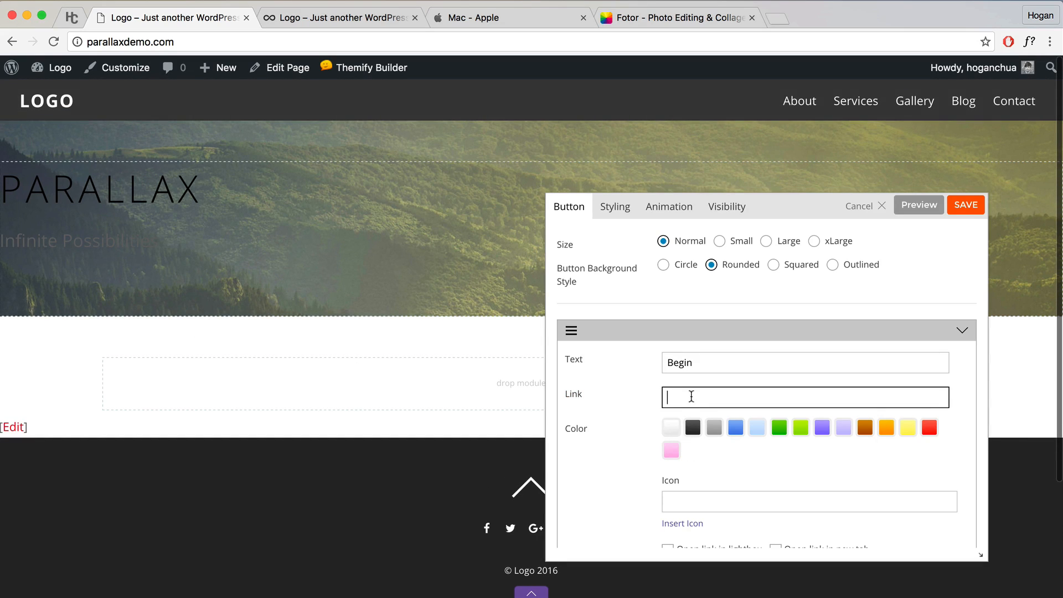
{"action": "scroll", "coordinate": [678, 397], "scroll_direction": "down", "scroll_amount": 1}
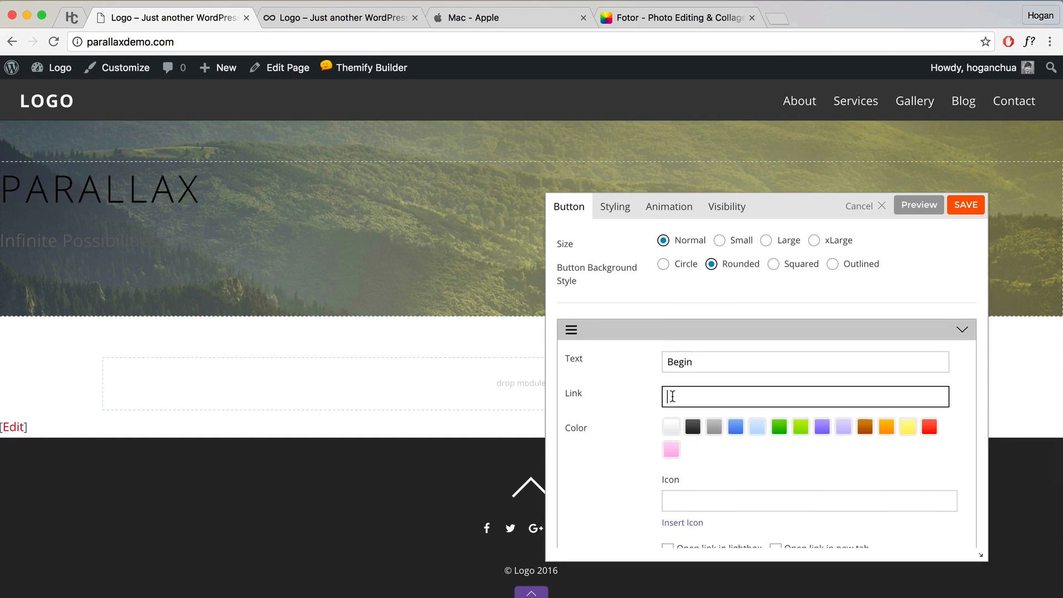
{"action": "left_click", "coordinate": [519, 20]}
{"action": "left_click", "coordinate": [132, 42]}
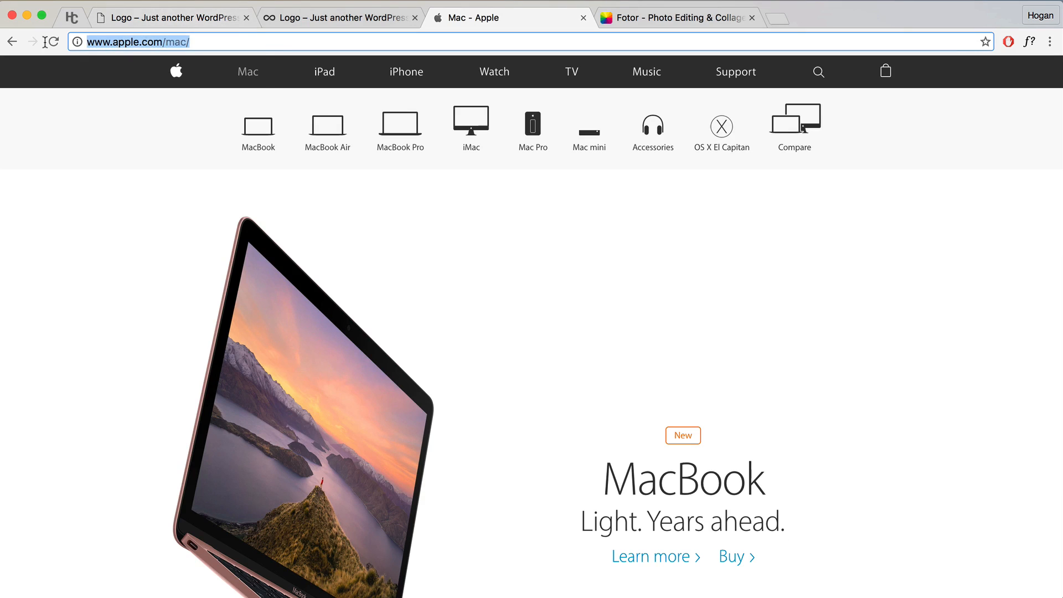
{"action": "right_click", "coordinate": [133, 44]}
{"action": "left_click", "coordinate": [160, 62]}
{"action": "left_click", "coordinate": [166, 17]}
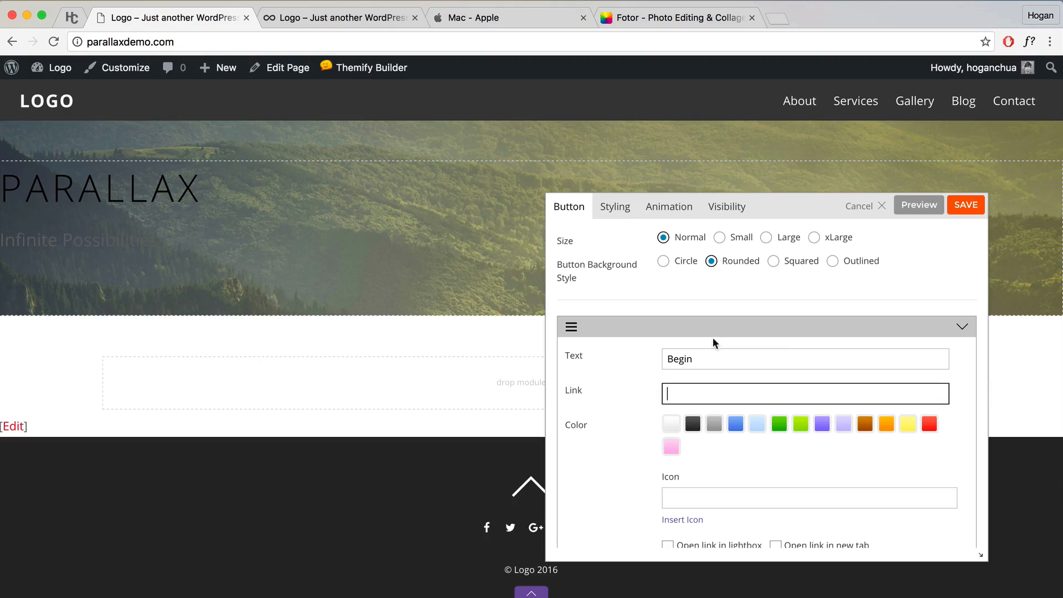
{"action": "key", "text": "super+v"}
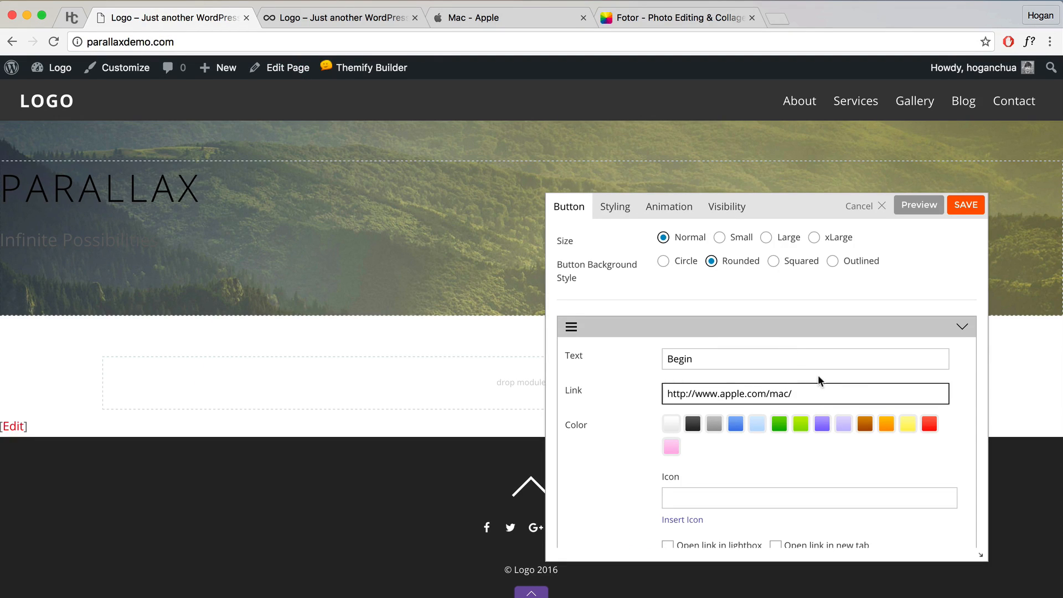
Step: Make the Begin link open in a new tab and preview the button
{"action": "scroll", "coordinate": [800, 427], "scroll_direction": "down", "scroll_amount": 2}
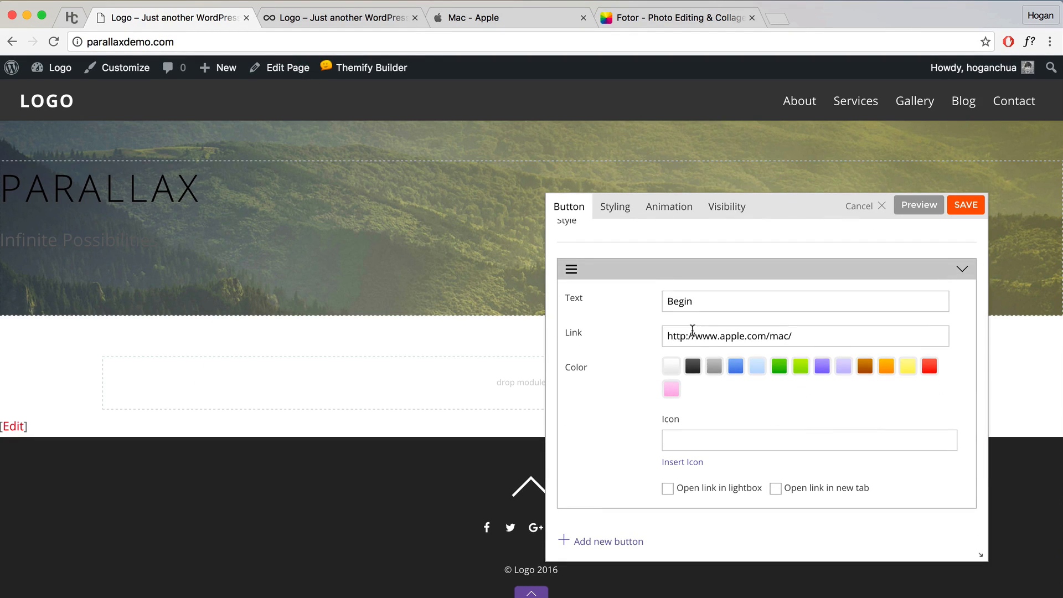
{"action": "left_click", "coordinate": [776, 489]}
{"action": "scroll", "coordinate": [747, 351], "scroll_direction": "up", "scroll_amount": 2}
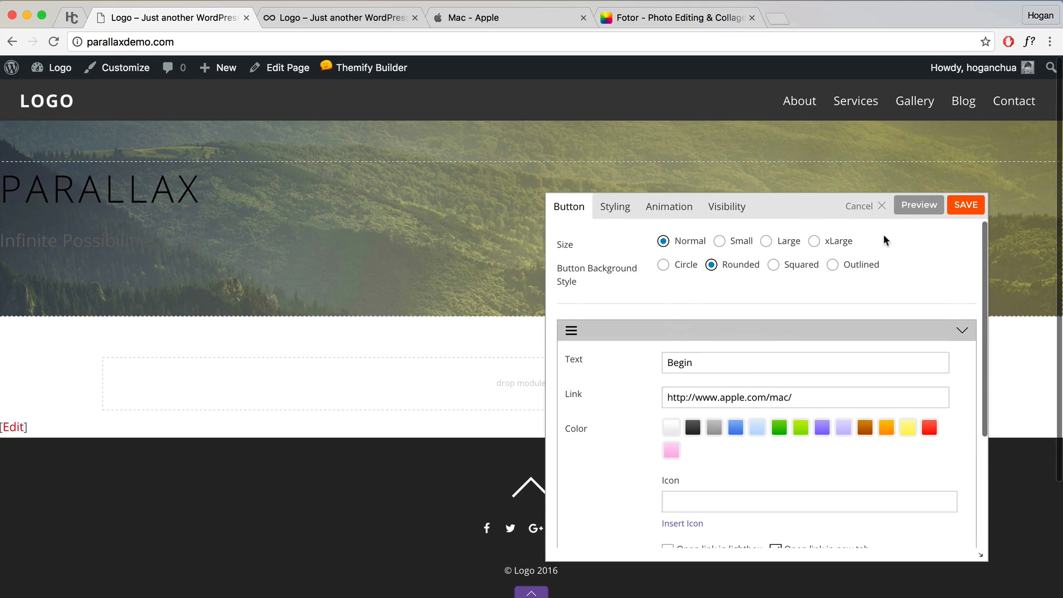
{"action": "left_click", "coordinate": [908, 209]}
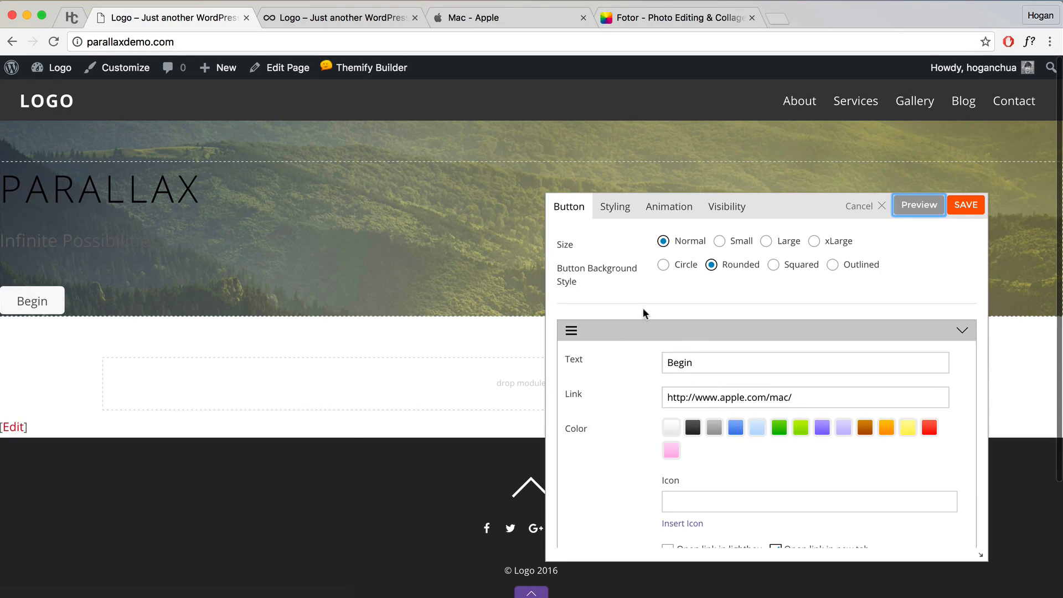
{"action": "left_click", "coordinate": [617, 210]}
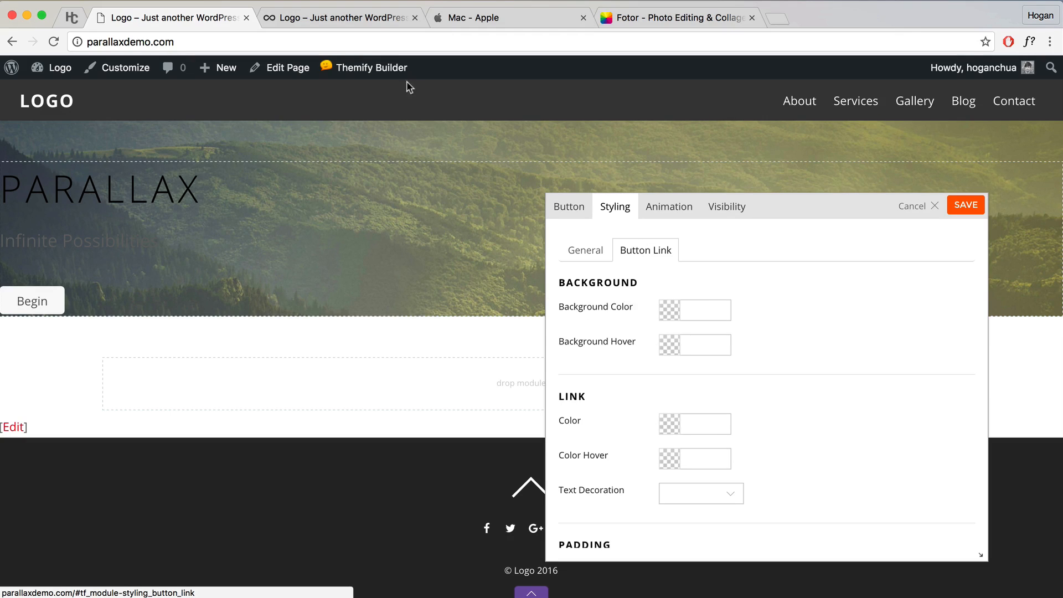
Step: Give the Begin button a semi-transparent black background and a white hover background
{"action": "left_click", "coordinate": [360, 23]}
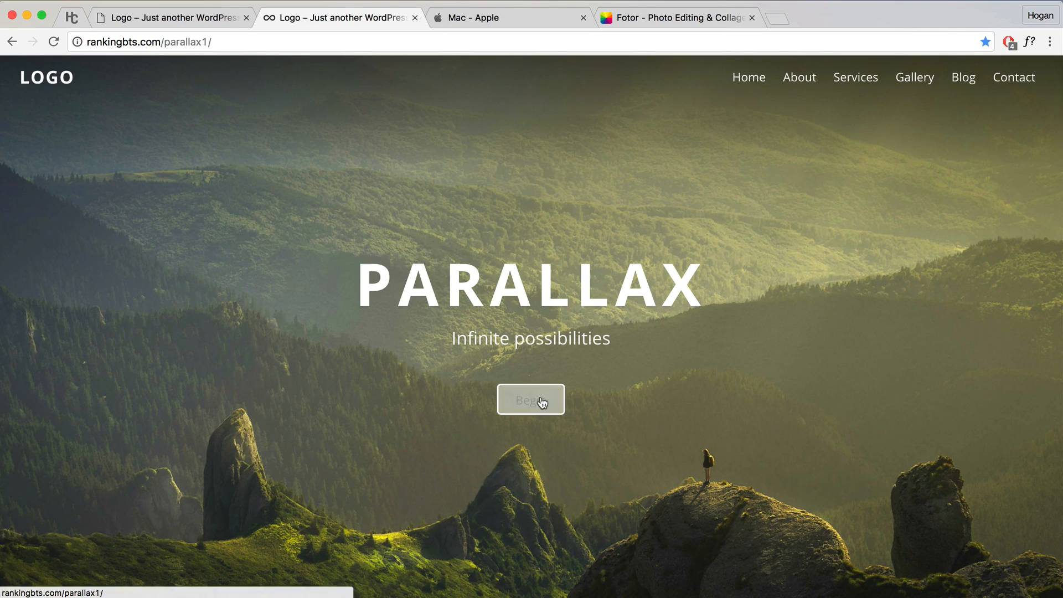
{"action": "left_click", "coordinate": [182, 20]}
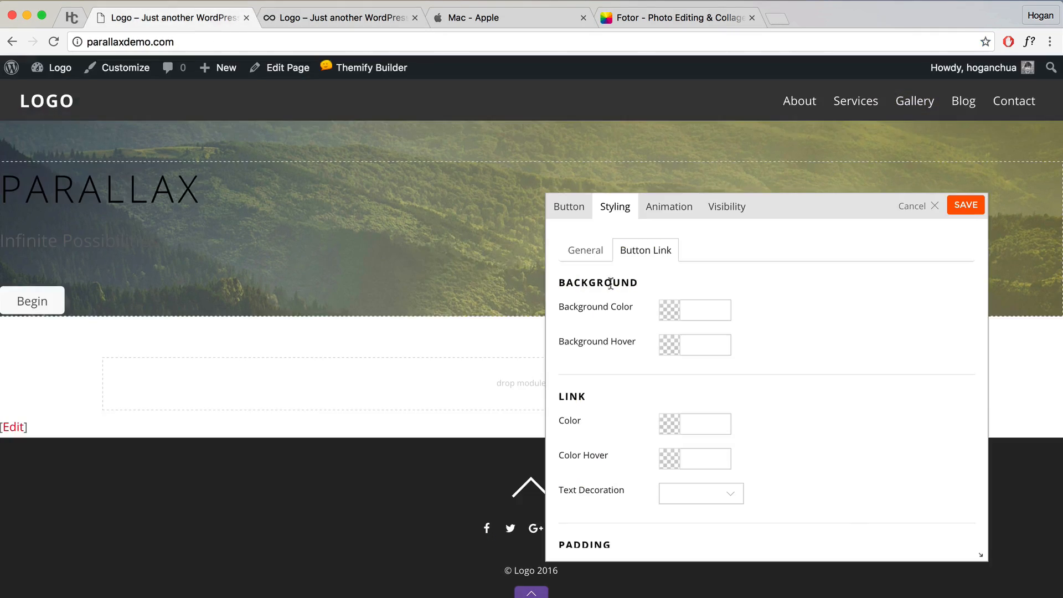
{"action": "left_click_drag", "start_coordinate": [635, 308], "coordinate": [560, 307]}
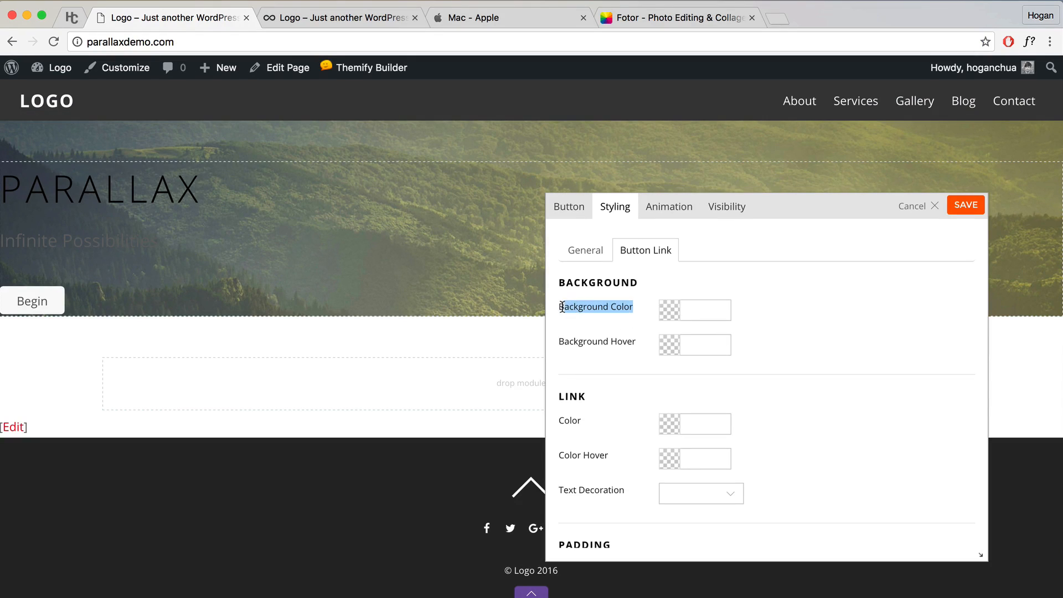
{"action": "left_click", "coordinate": [672, 310]}
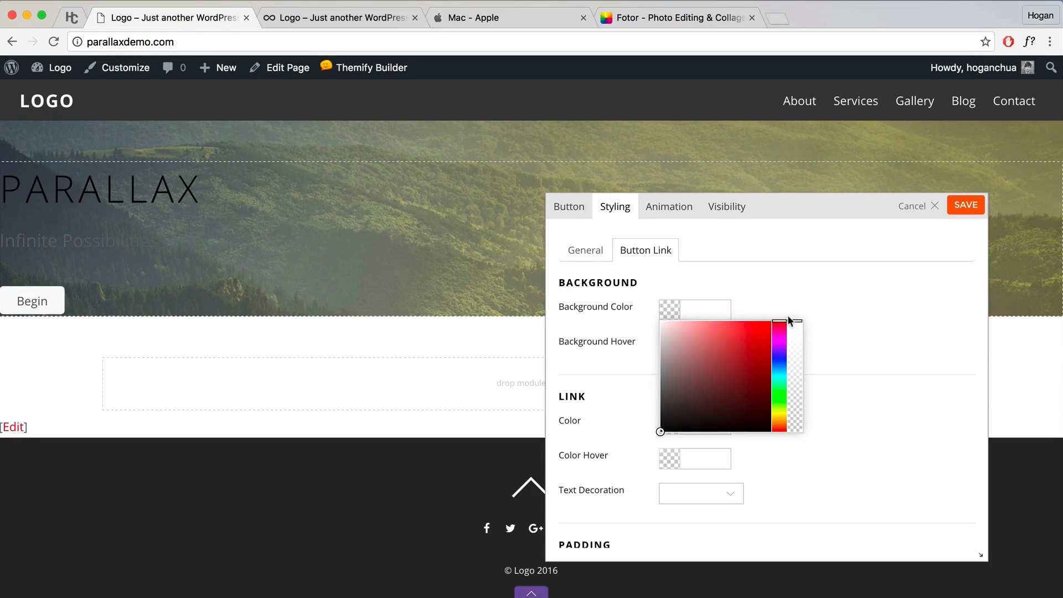
{"action": "left_click_drag", "start_coordinate": [794, 321], "coordinate": [793, 442]}
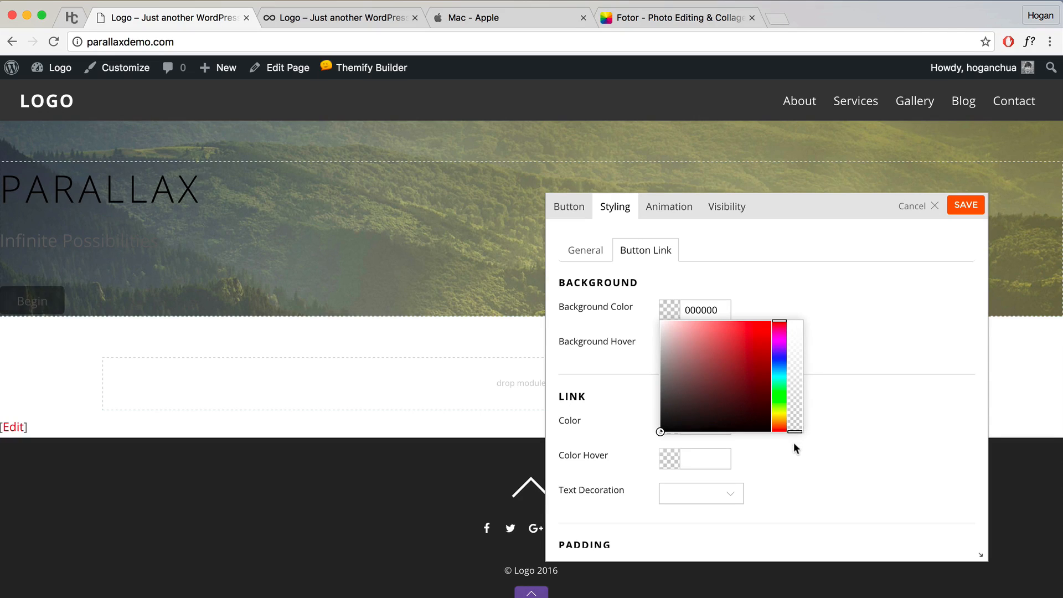
{"action": "left_click", "coordinate": [815, 333]}
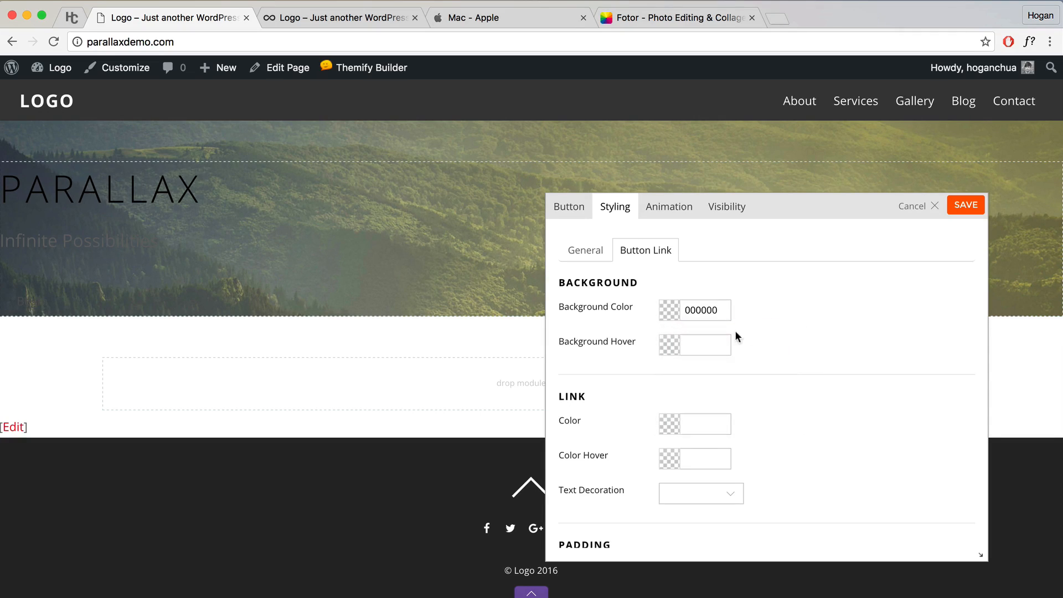
{"action": "left_click_drag", "start_coordinate": [637, 343], "coordinate": [559, 344]}
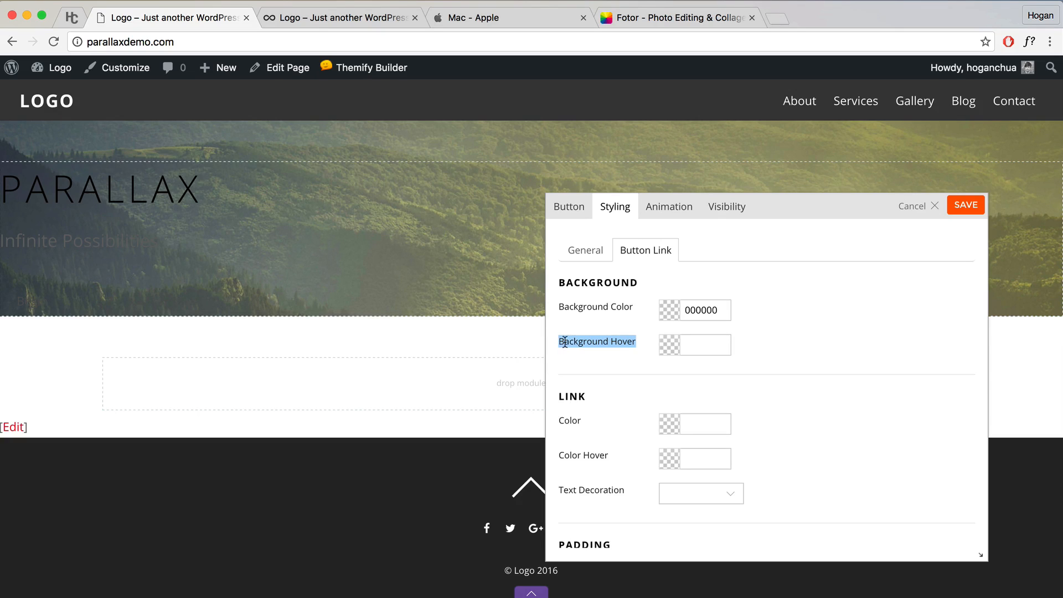
{"action": "left_click", "coordinate": [315, 18]}
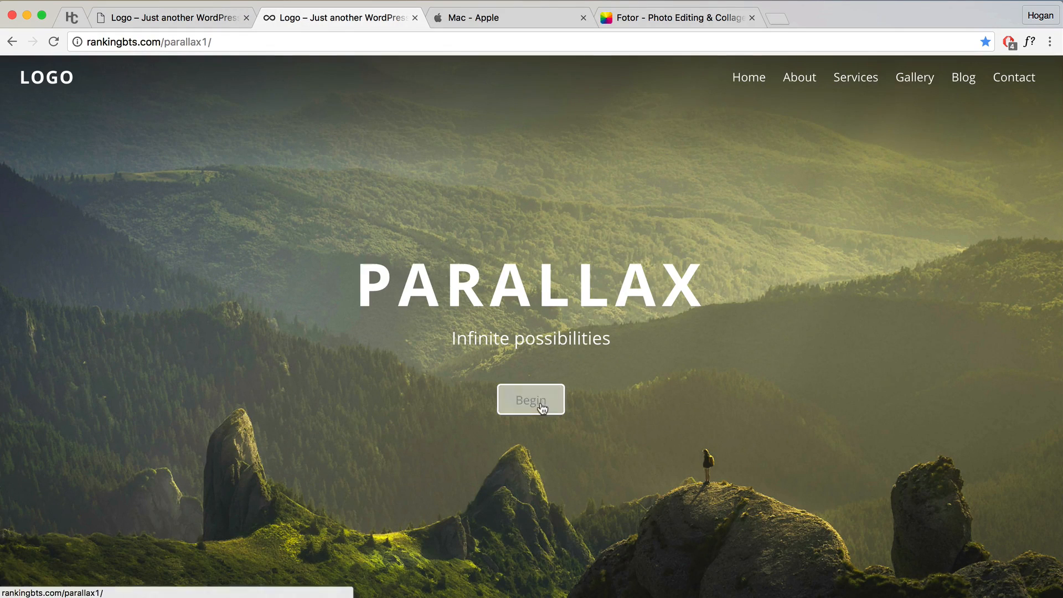
{"action": "left_click", "coordinate": [240, 22]}
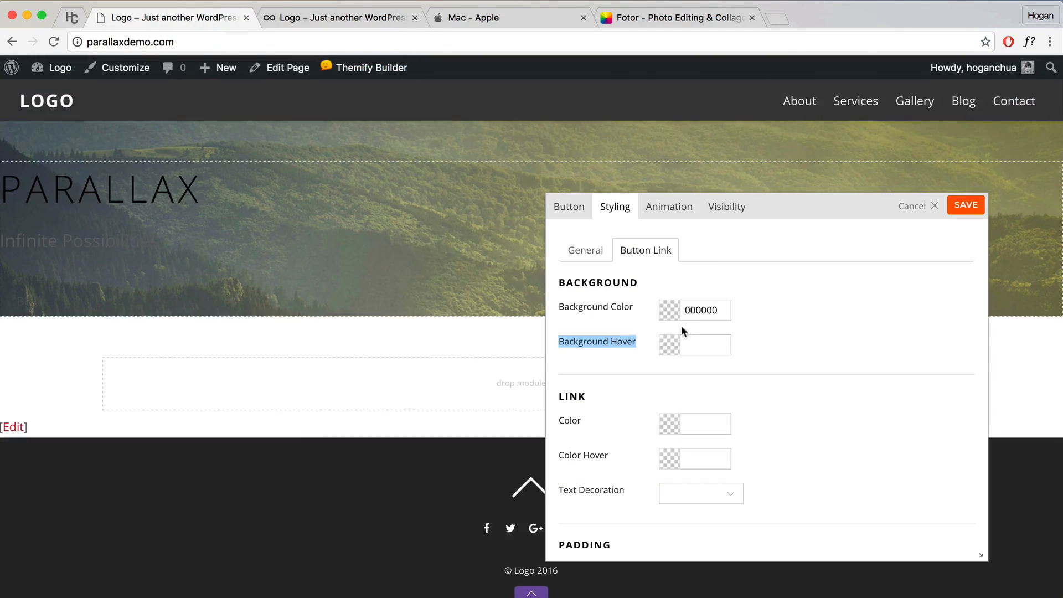
{"action": "left_click", "coordinate": [667, 340]}
{"action": "left_click_drag", "start_coordinate": [677, 370], "coordinate": [644, 351]}
{"action": "left_click", "coordinate": [804, 333]}
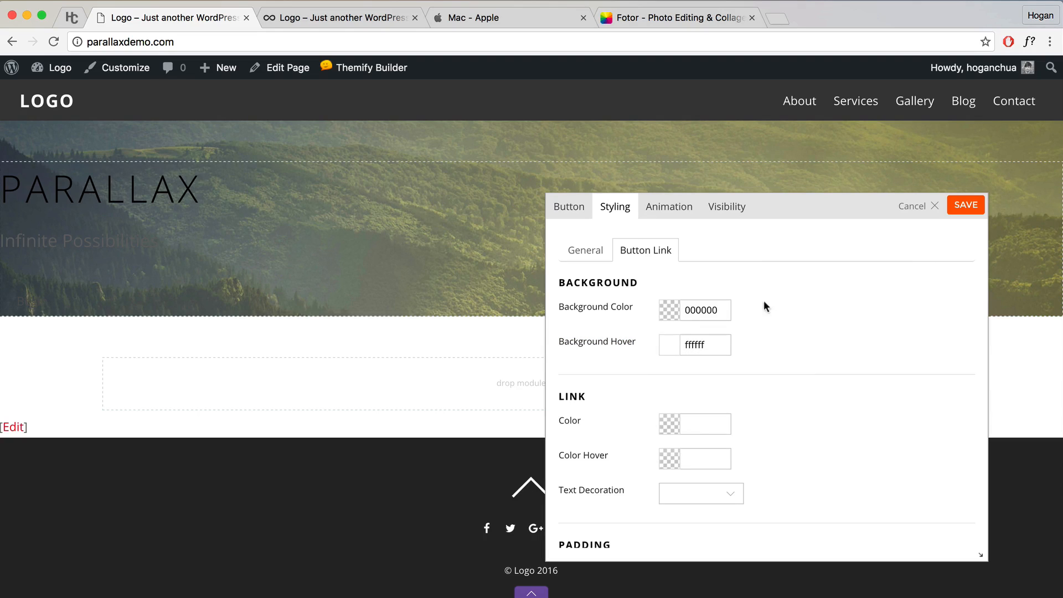
Step: Make the button text white (ffffff) with a 3b3b3b hover text colour
{"action": "scroll", "coordinate": [725, 376], "scroll_direction": "down", "scroll_amount": 2}
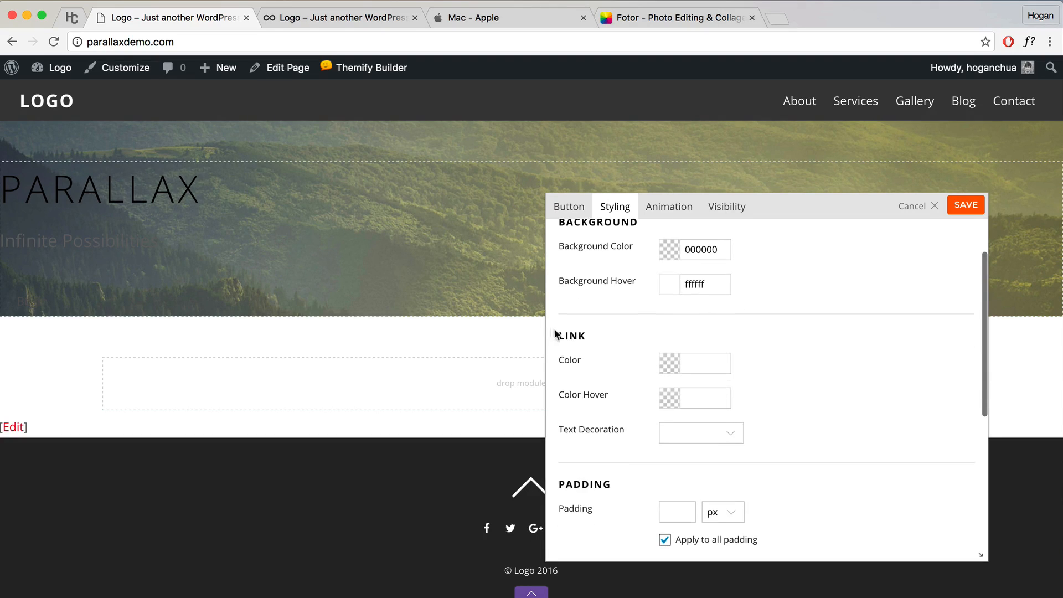
{"action": "left_click", "coordinate": [665, 363]}
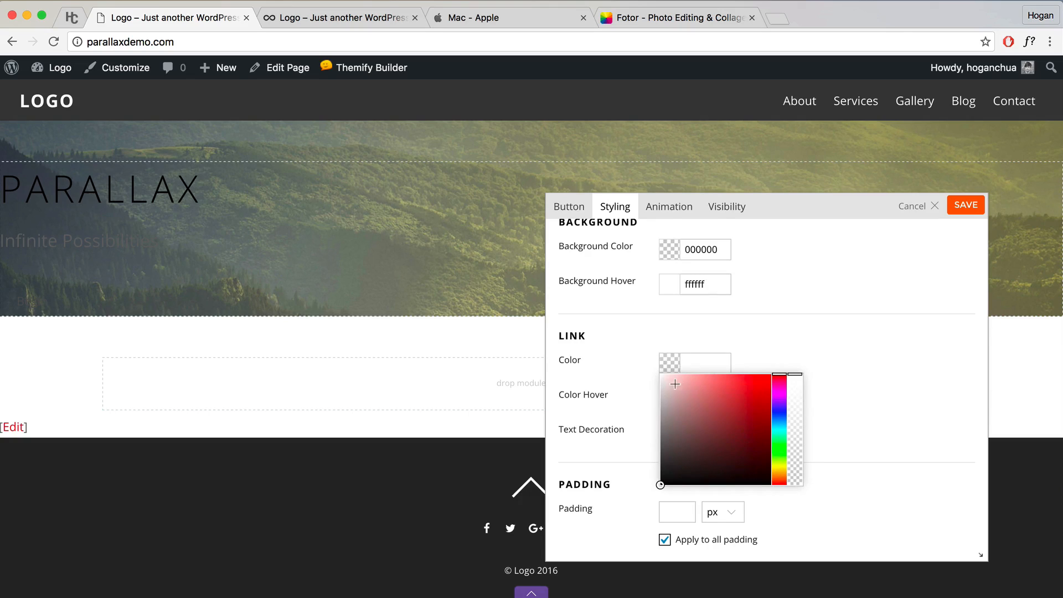
{"action": "left_click_drag", "start_coordinate": [676, 388], "coordinate": [647, 358]}
{"action": "left_click", "coordinate": [691, 331]}
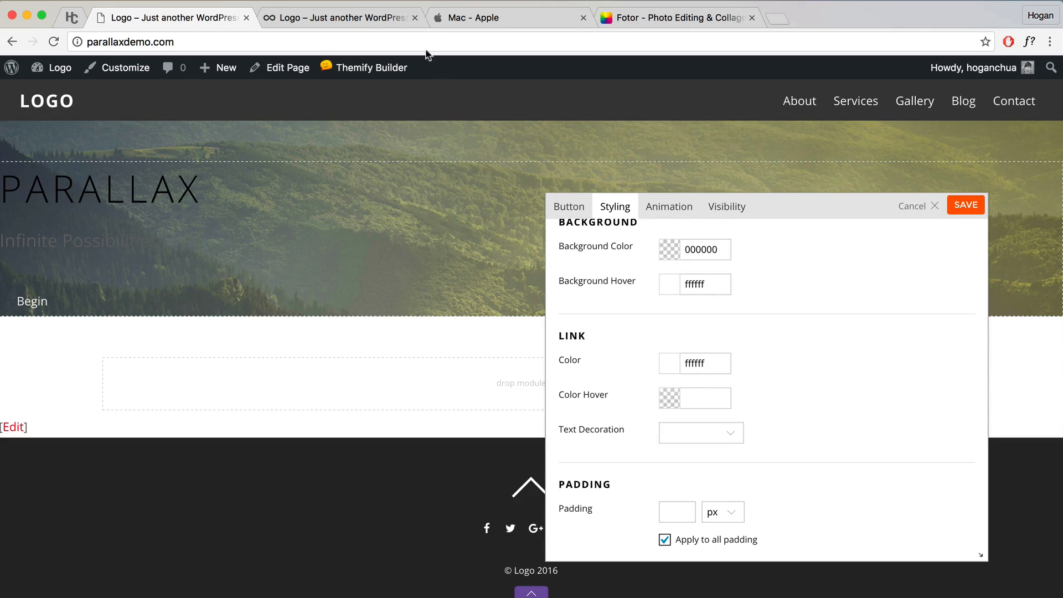
{"action": "left_click", "coordinate": [352, 17]}
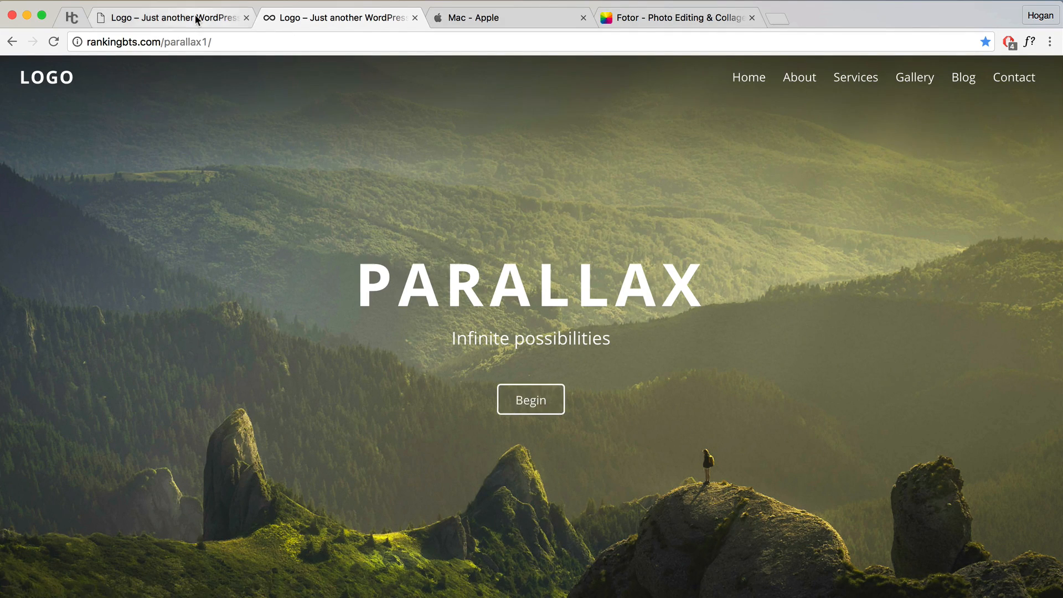
{"action": "left_click", "coordinate": [172, 18]}
{"action": "left_click", "coordinate": [697, 402]}
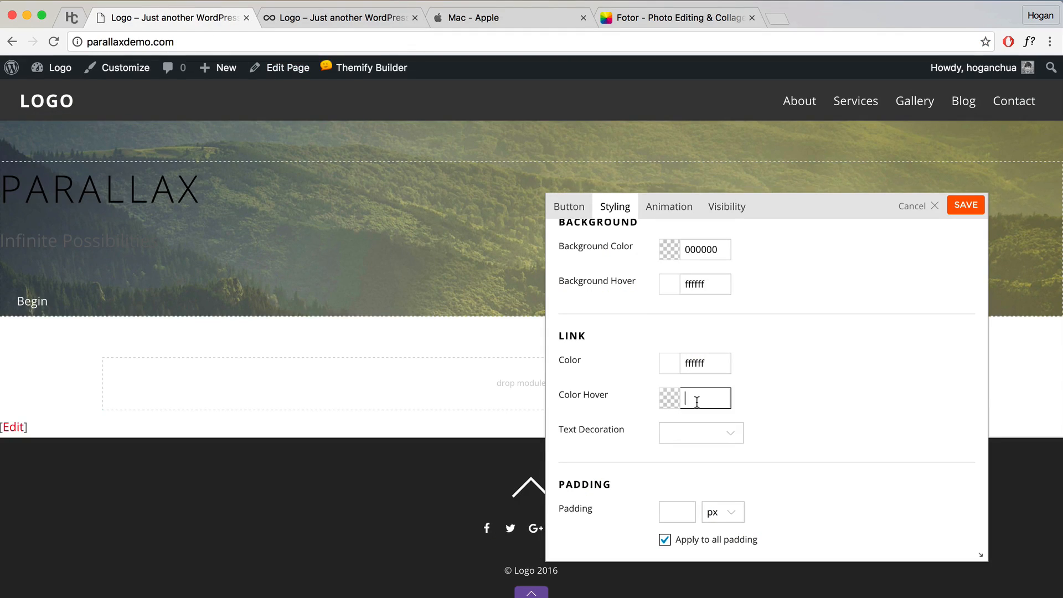
{"action": "type", "text": "3b3b3b"}
{"action": "left_click", "coordinate": [837, 378]}
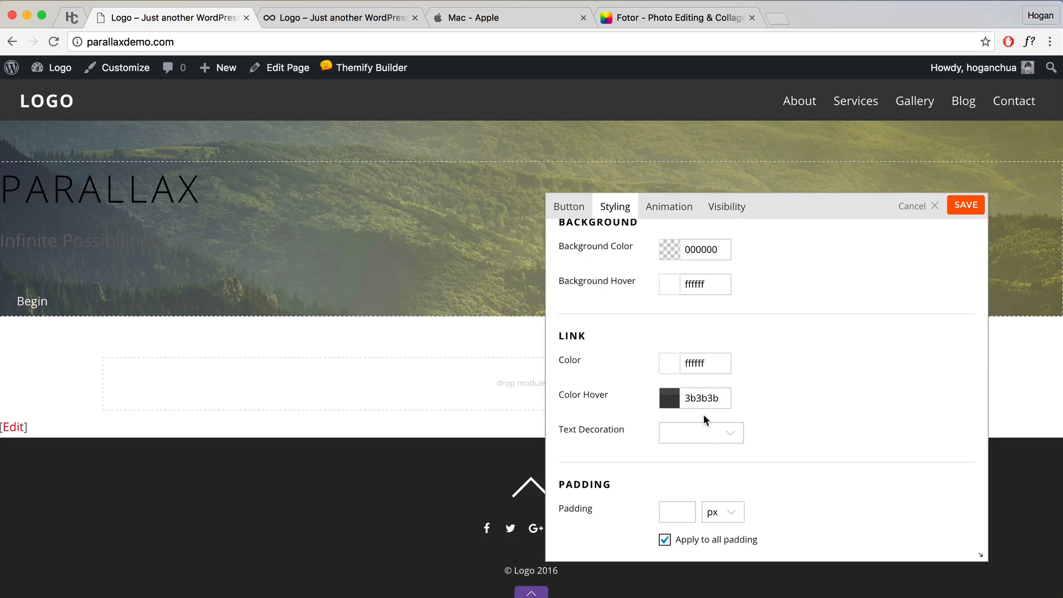
Step: Give the Begin button a 2 px white border and save its styling
{"action": "scroll", "coordinate": [700, 419], "scroll_direction": "down", "scroll_amount": 5}
{"action": "scroll", "coordinate": [380, 392], "scroll_direction": "up", "scroll_amount": 2}
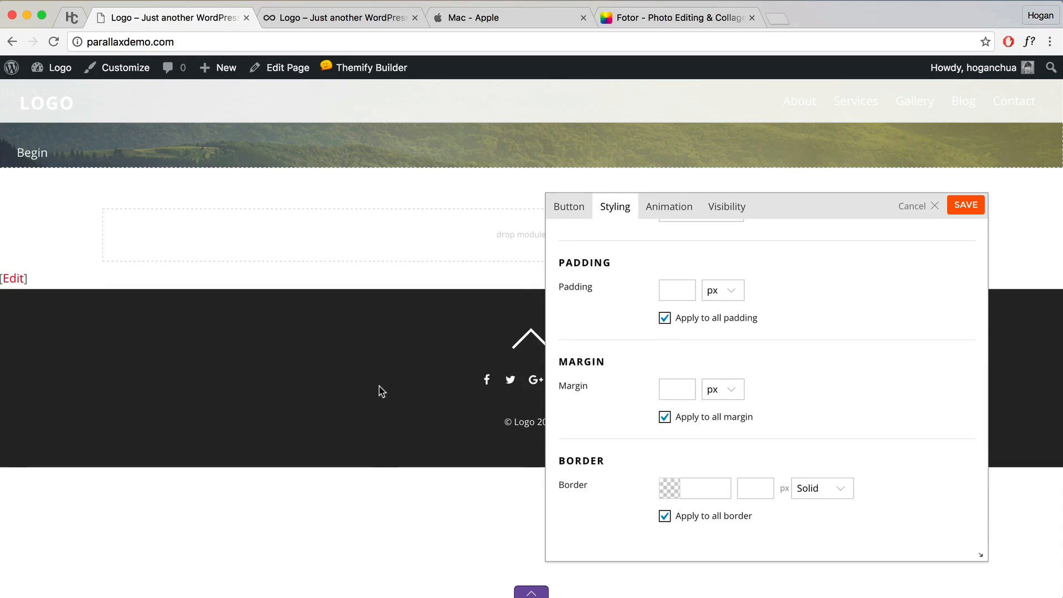
{"action": "left_click", "coordinate": [671, 490]}
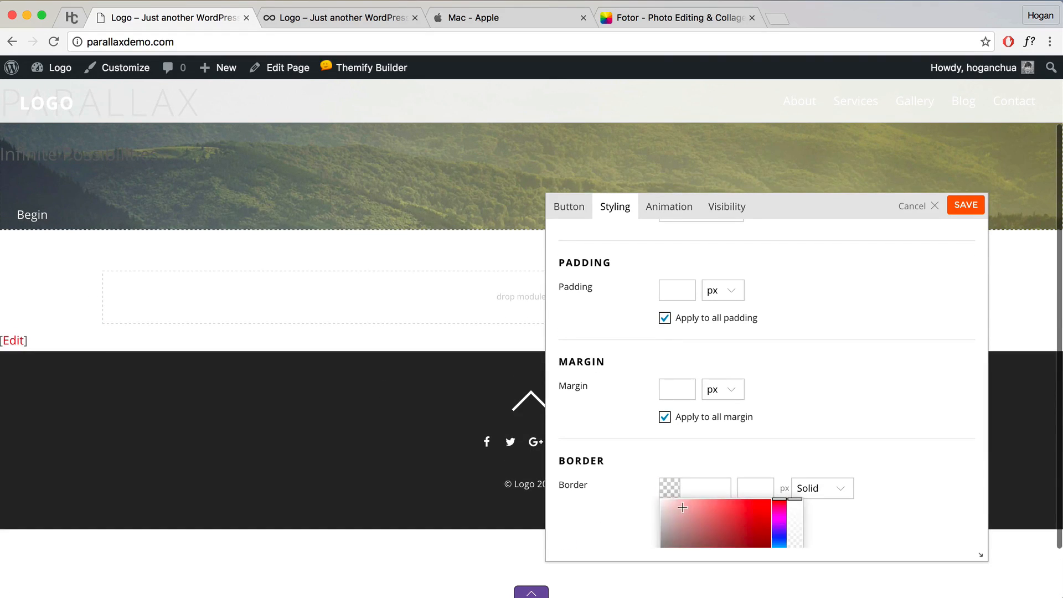
{"action": "left_click", "coordinate": [661, 500]}
{"action": "left_click", "coordinate": [651, 454]}
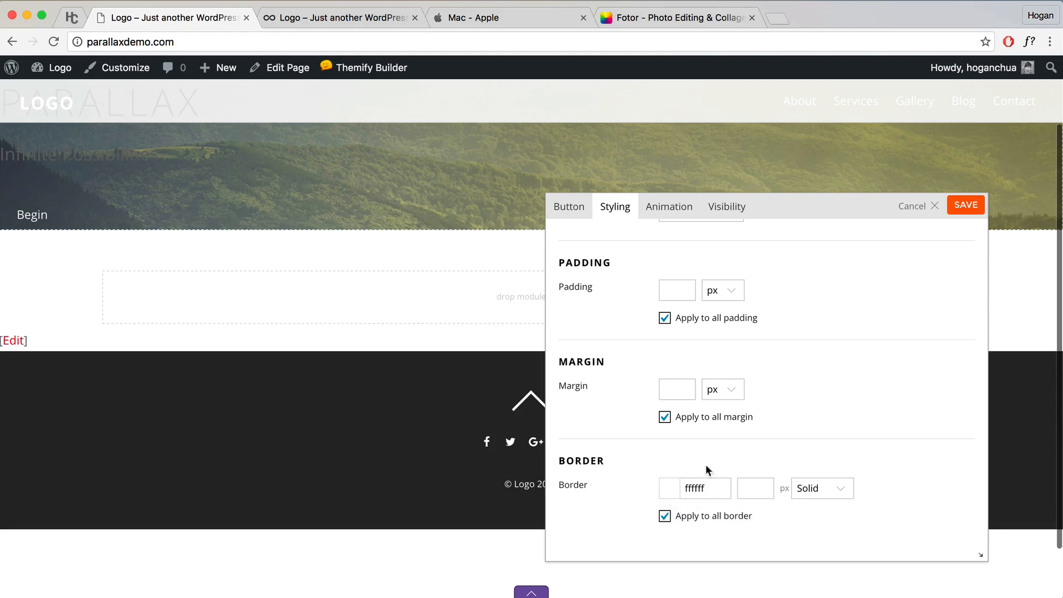
{"action": "left_click", "coordinate": [749, 486]}
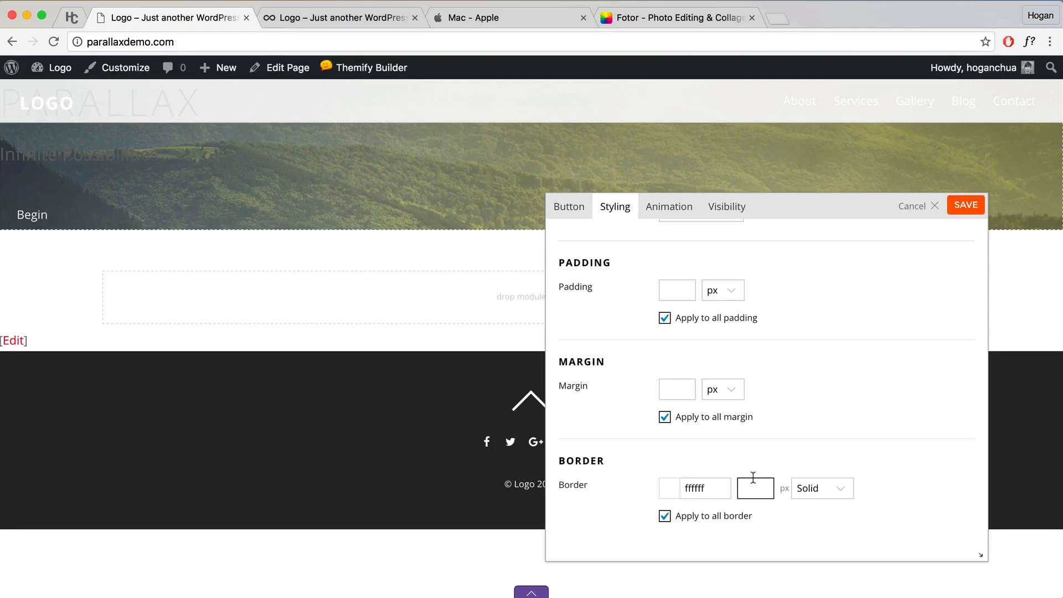
{"action": "left_click", "coordinate": [769, 454]}
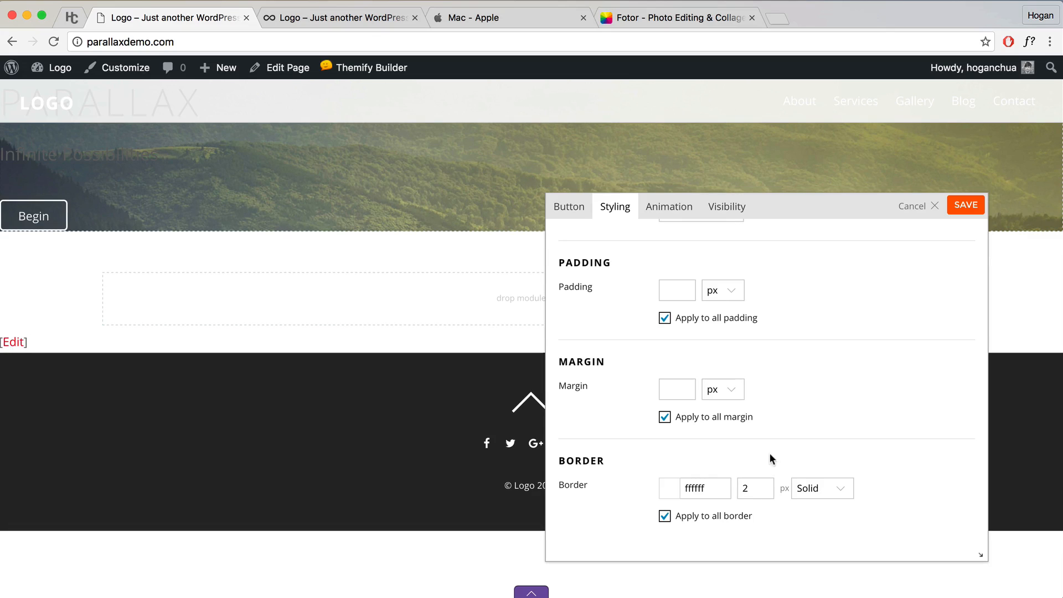
{"action": "scroll", "coordinate": [28, 209], "scroll_direction": "up", "scroll_amount": 3}
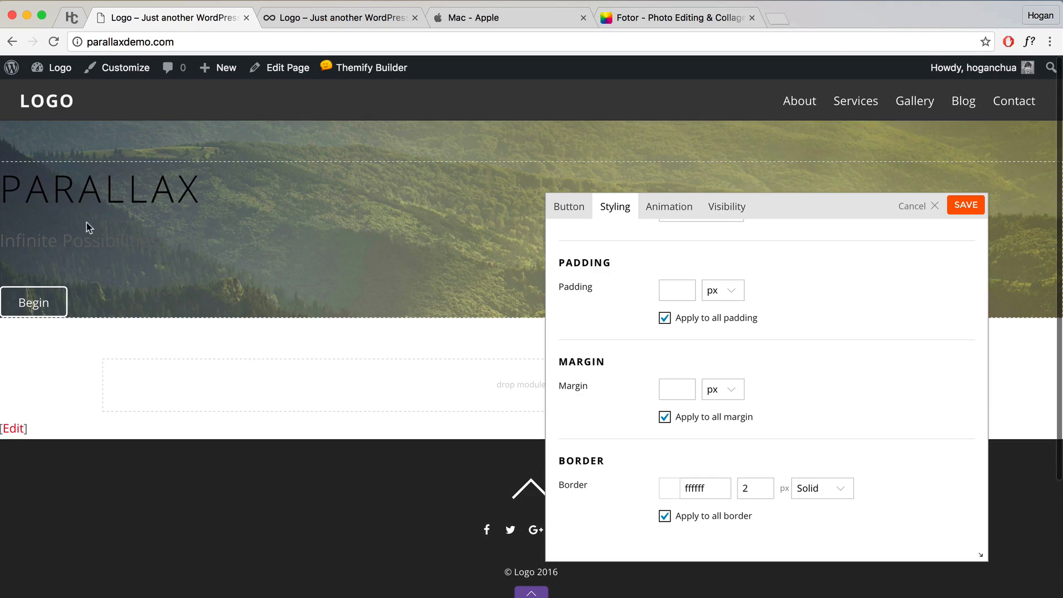
{"action": "left_click", "coordinate": [963, 205]}
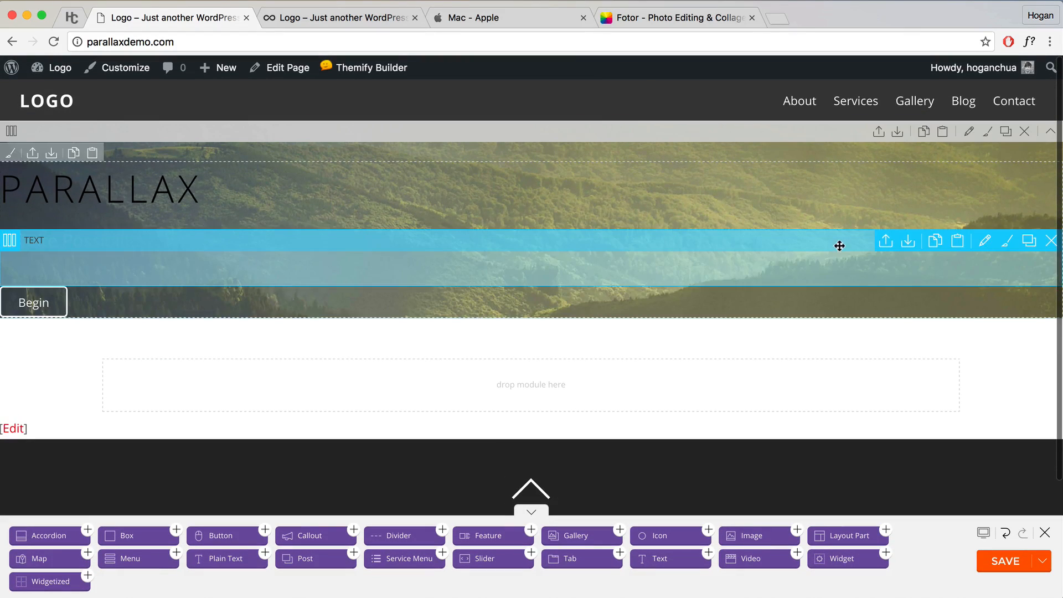
Step: Set the hero row's font colour to white (ffffff) and its text alignment to Center
{"action": "left_click", "coordinate": [969, 133]}
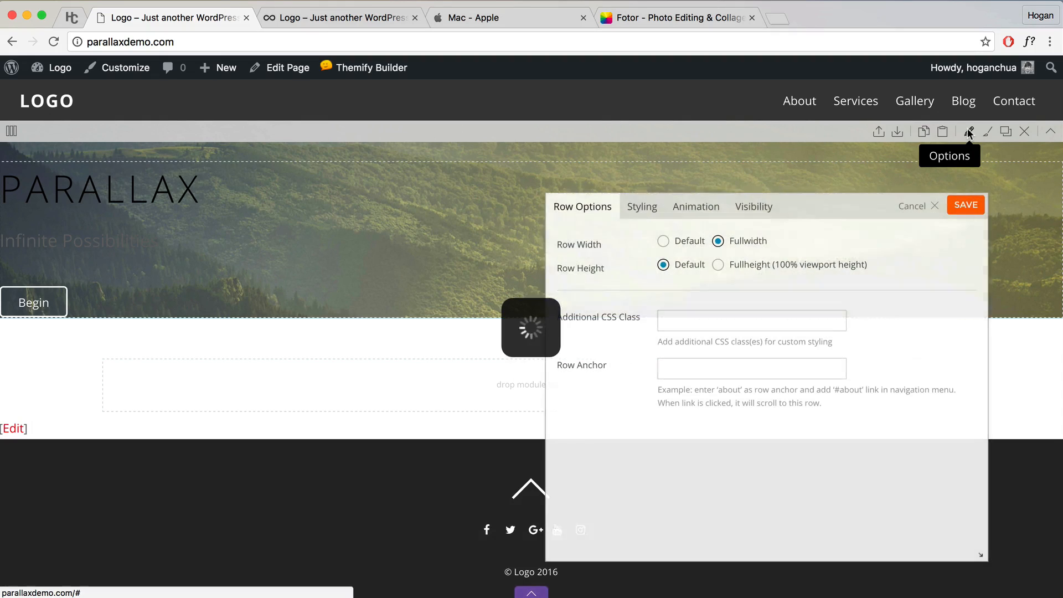
{"action": "left_click", "coordinate": [652, 208]}
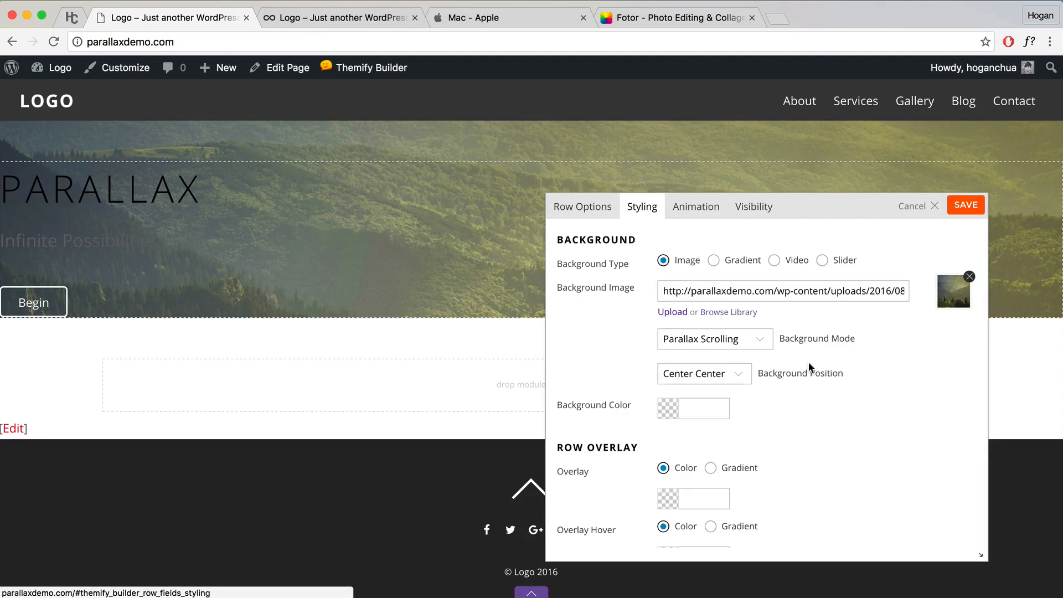
{"action": "scroll", "coordinate": [814, 361], "scroll_direction": "down", "scroll_amount": 5}
{"action": "scroll", "coordinate": [813, 361], "scroll_direction": "down", "scroll_amount": 5}
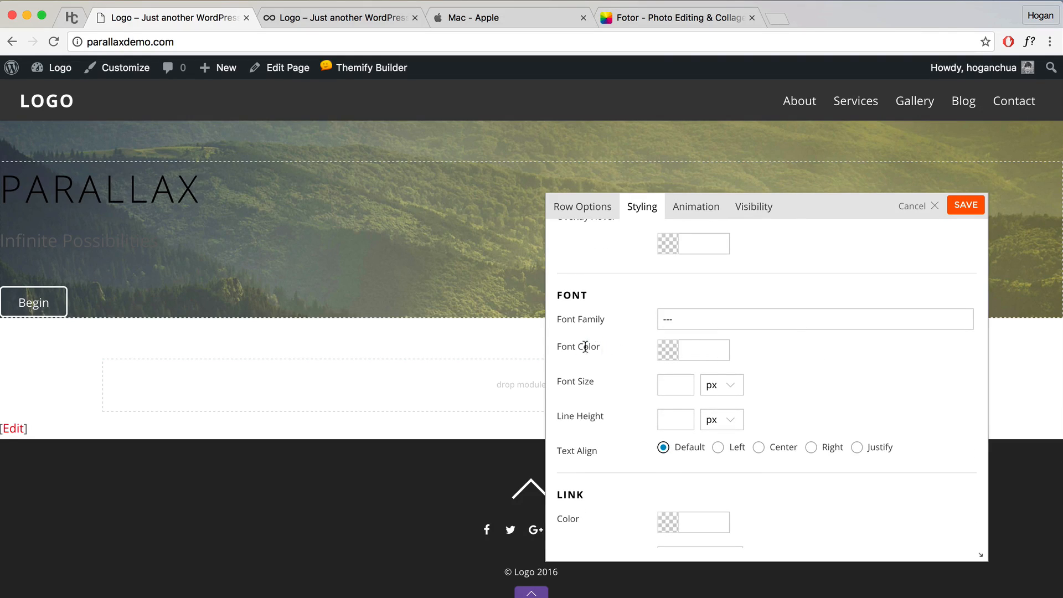
{"action": "left_click_drag", "start_coordinate": [600, 347], "coordinate": [558, 348]}
{"action": "left_click", "coordinate": [666, 349]}
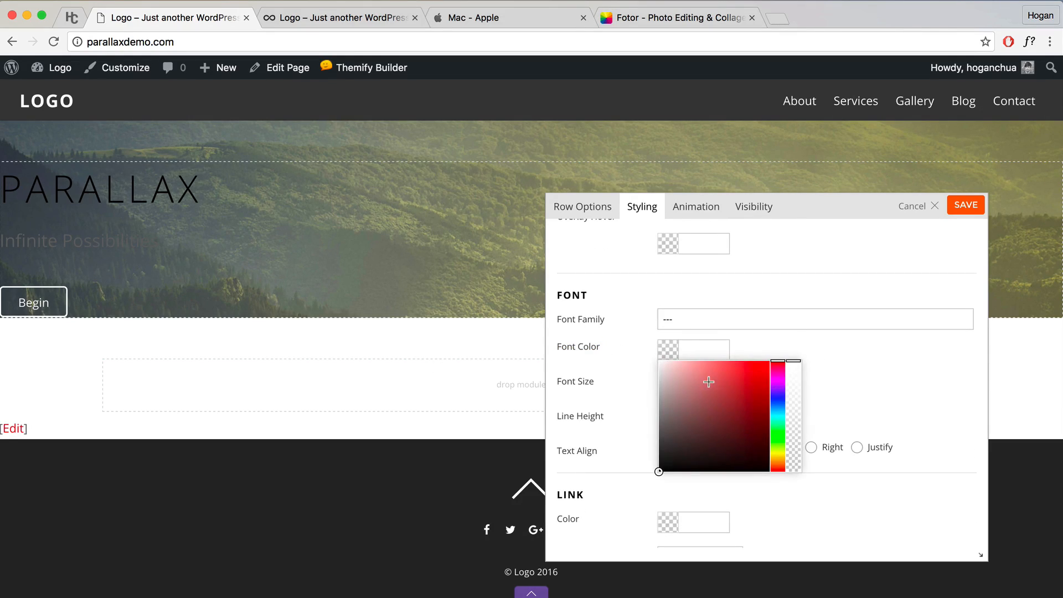
{"action": "left_click_drag", "start_coordinate": [709, 382], "coordinate": [568, 338]}
{"action": "left_click", "coordinate": [786, 356]}
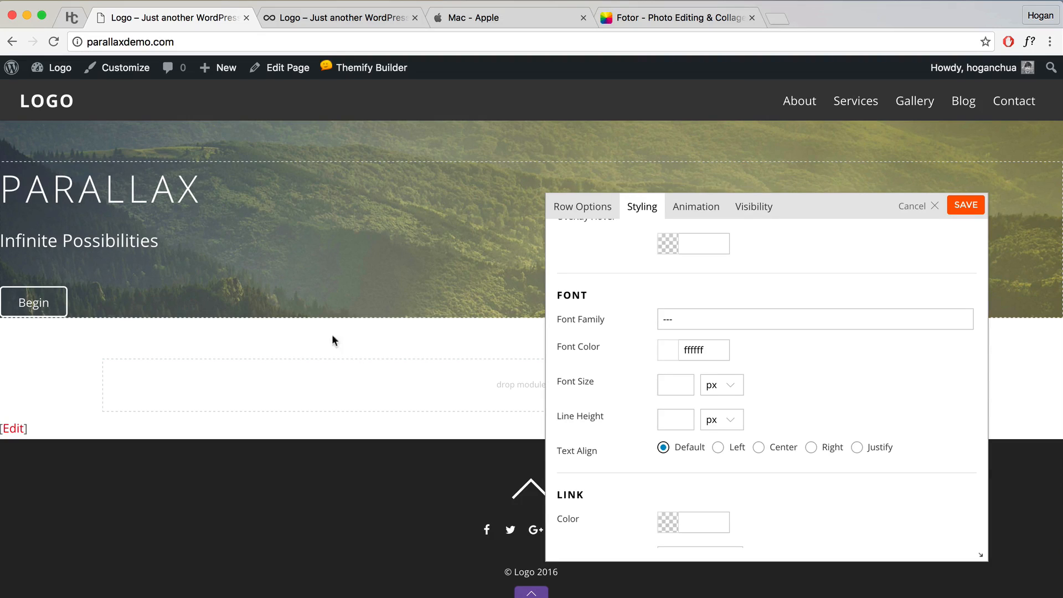
{"action": "left_click", "coordinate": [758, 448]}
{"action": "left_click_drag", "start_coordinate": [812, 214], "coordinate": [895, 189]}
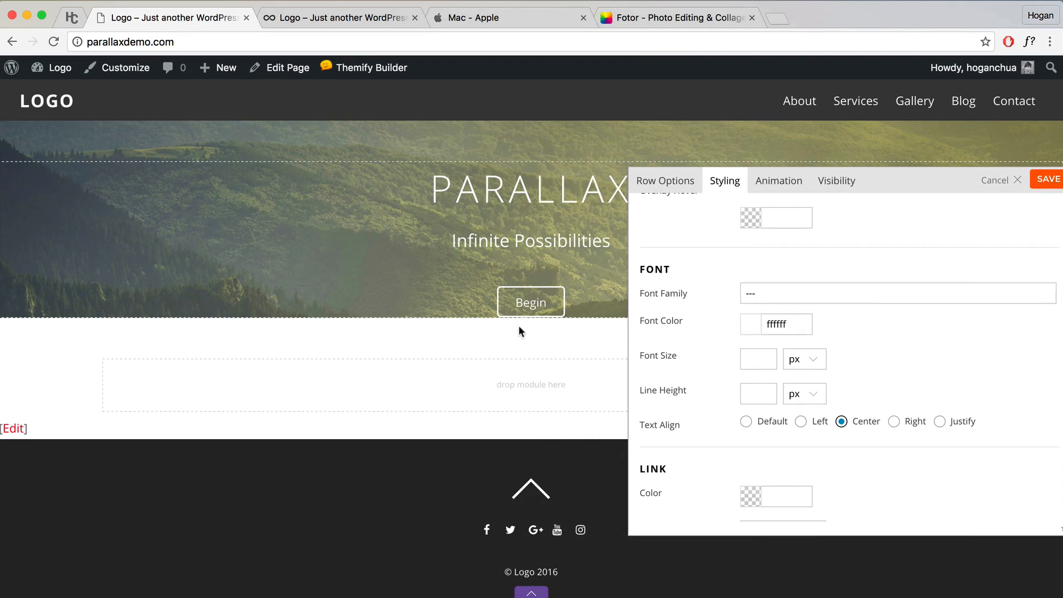
Step: Adjust settings in the hero row's Styling options
{"action": "scroll", "coordinate": [874, 331], "scroll_direction": "down", "scroll_amount": 6}
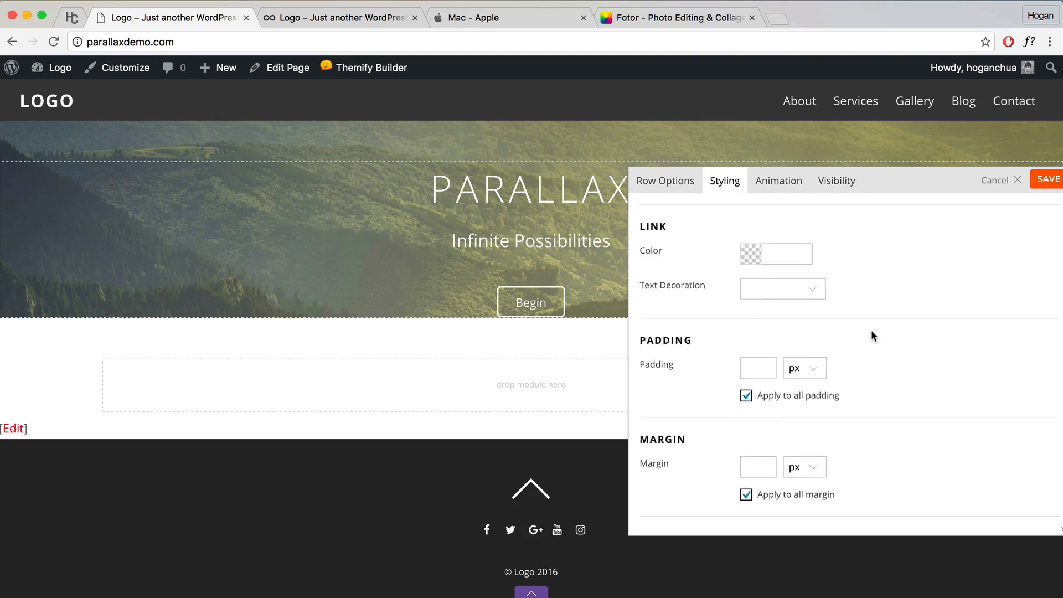
{"action": "left_click_drag", "start_coordinate": [694, 292], "coordinate": [637, 289]}
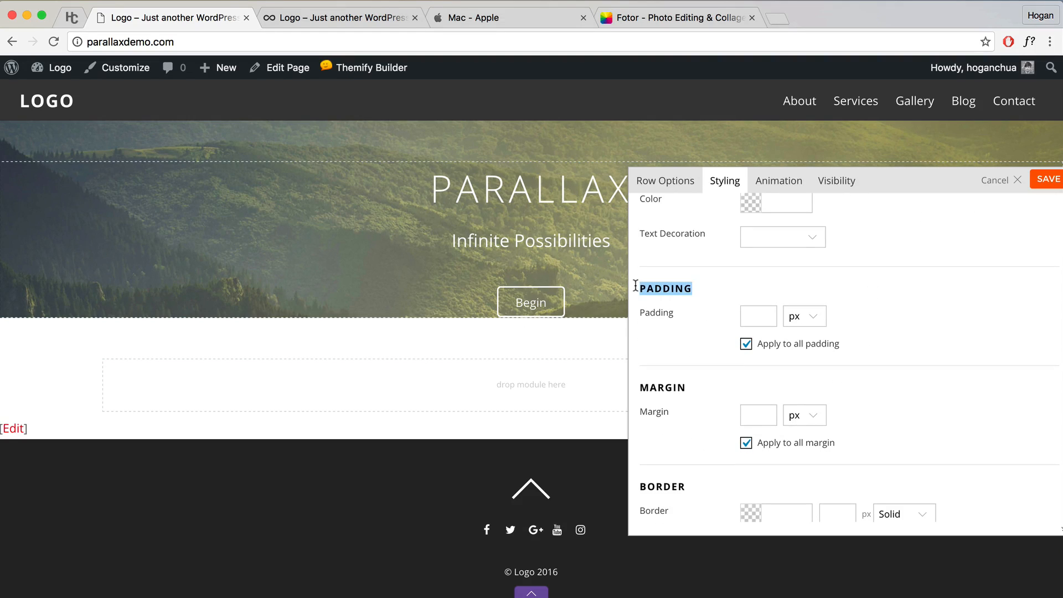
{"action": "left_click", "coordinate": [670, 350]}
{"action": "left_click_drag", "start_coordinate": [687, 387], "coordinate": [641, 387]}
{"action": "left_click", "coordinate": [645, 359]}
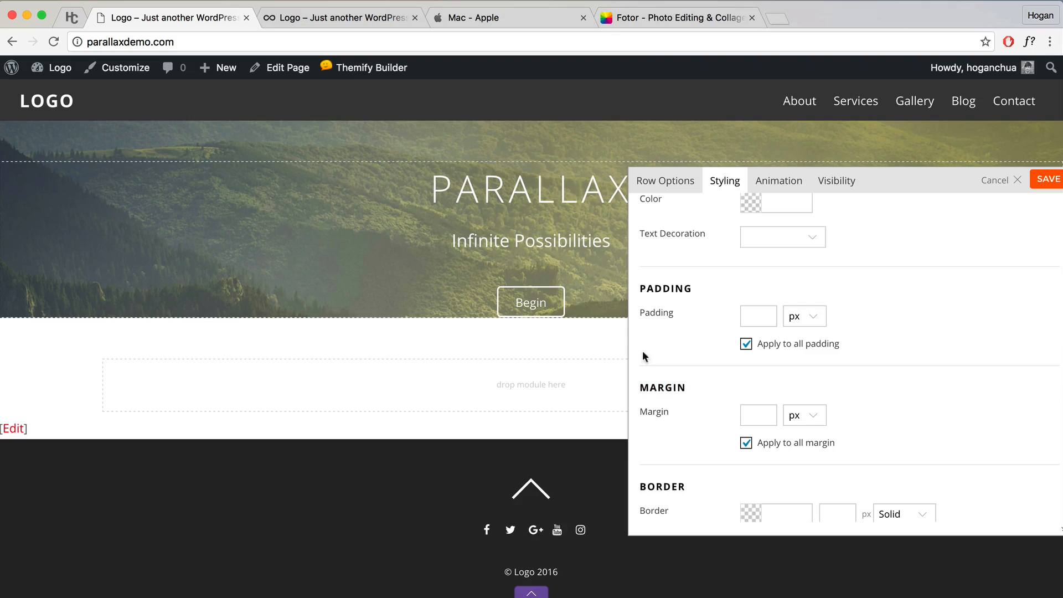
{"action": "left_click_drag", "start_coordinate": [639, 289], "coordinate": [700, 288]}
{"action": "left_click", "coordinate": [700, 300]}
Step: Try a separate 5% top margin on the hero row, then clear it
{"action": "left_click", "coordinate": [747, 443]}
{"action": "left_click", "coordinate": [757, 419]}
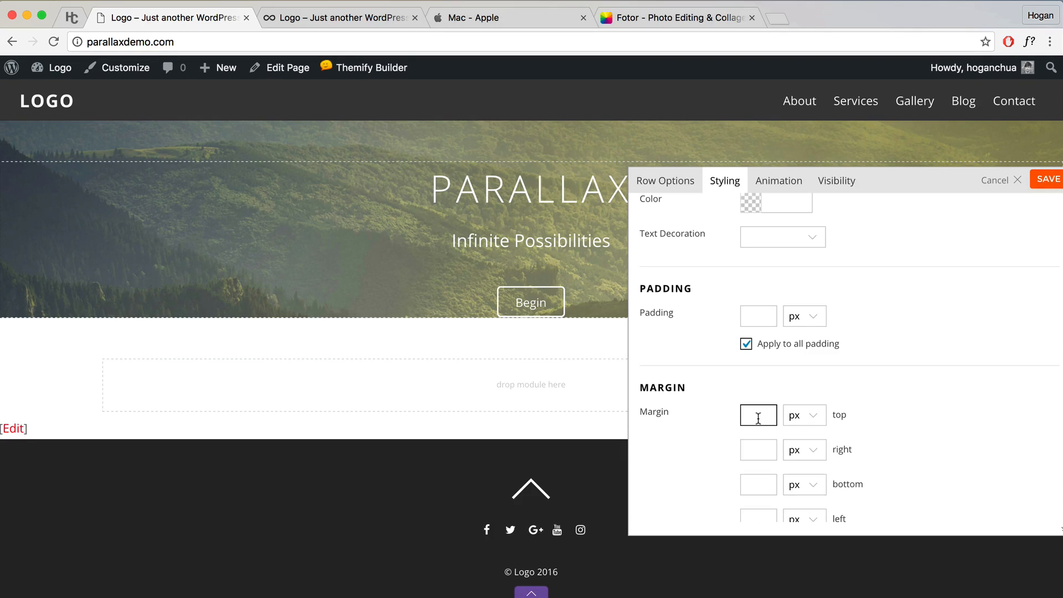
{"action": "type", "text": "5"}
{"action": "left_click", "coordinate": [803, 416]}
{"action": "left_click", "coordinate": [801, 441]}
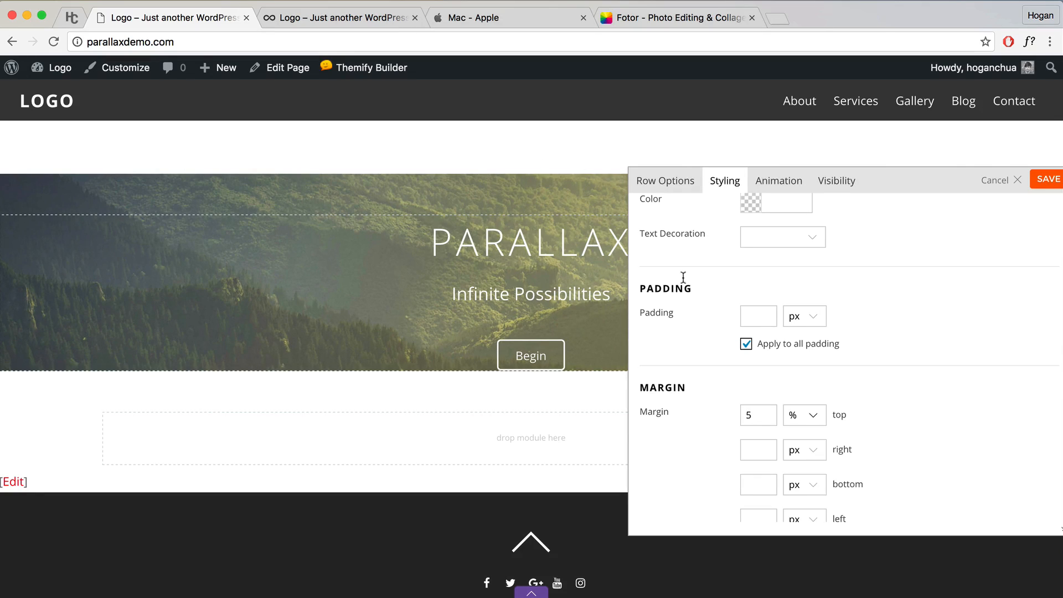
{"action": "left_click", "coordinate": [767, 416]}
{"action": "key", "text": "BackSpace"}
{"action": "left_click", "coordinate": [808, 418]}
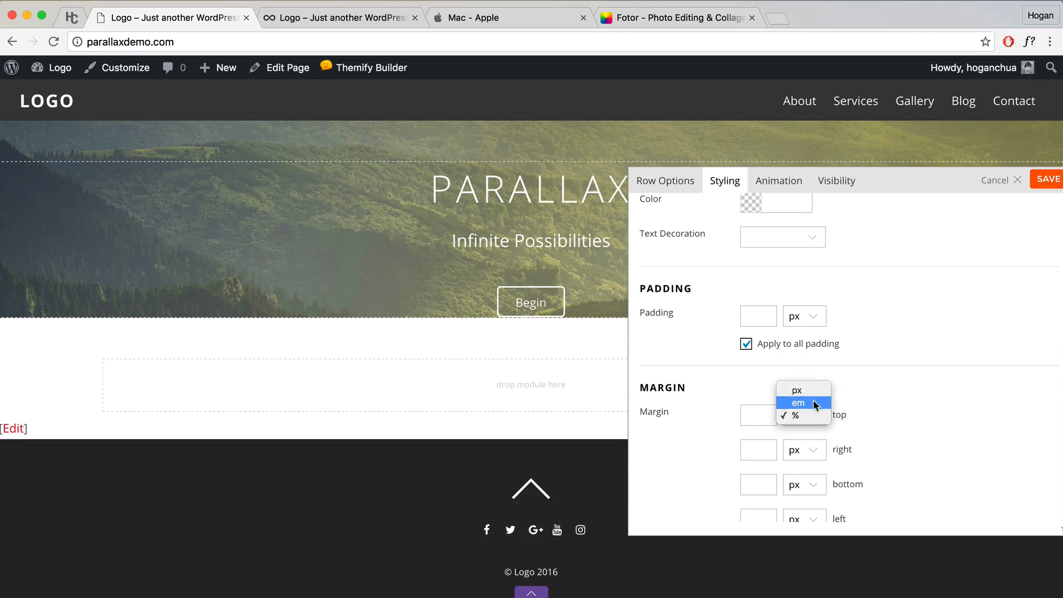
{"action": "left_click", "coordinate": [813, 400]}
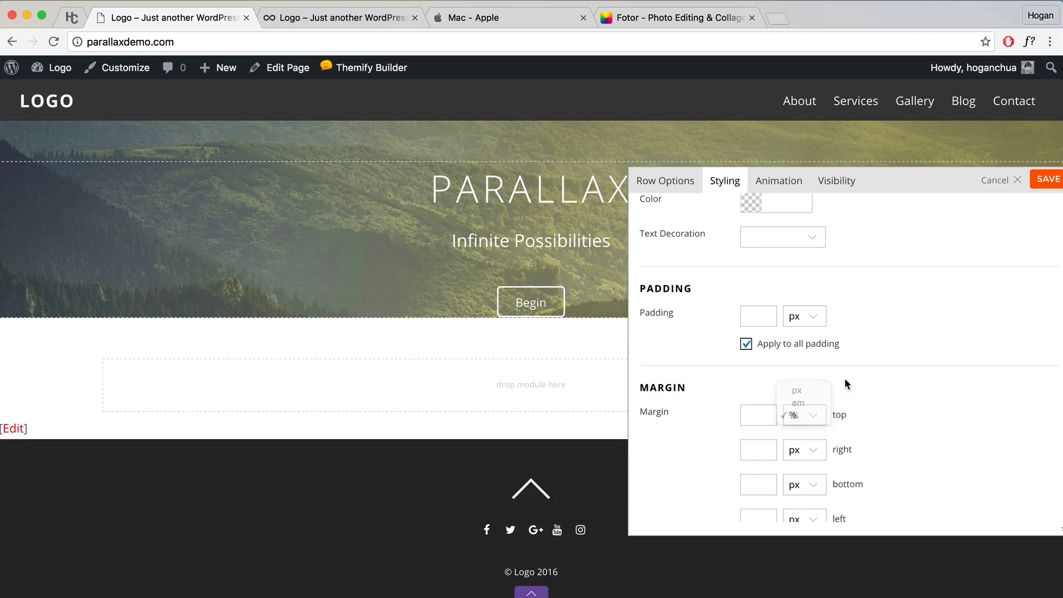
Step: Give the hero row 17.5% top padding and 17.5% bottom padding
{"action": "left_click", "coordinate": [747, 345]}
{"action": "left_click", "coordinate": [757, 319]}
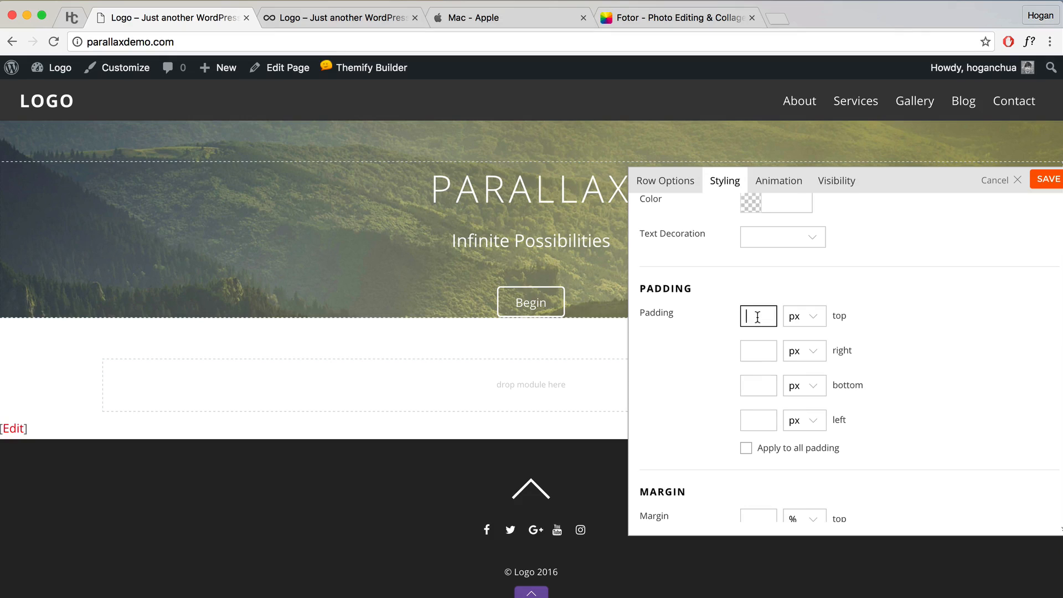
{"action": "type", "text": "17.5"}
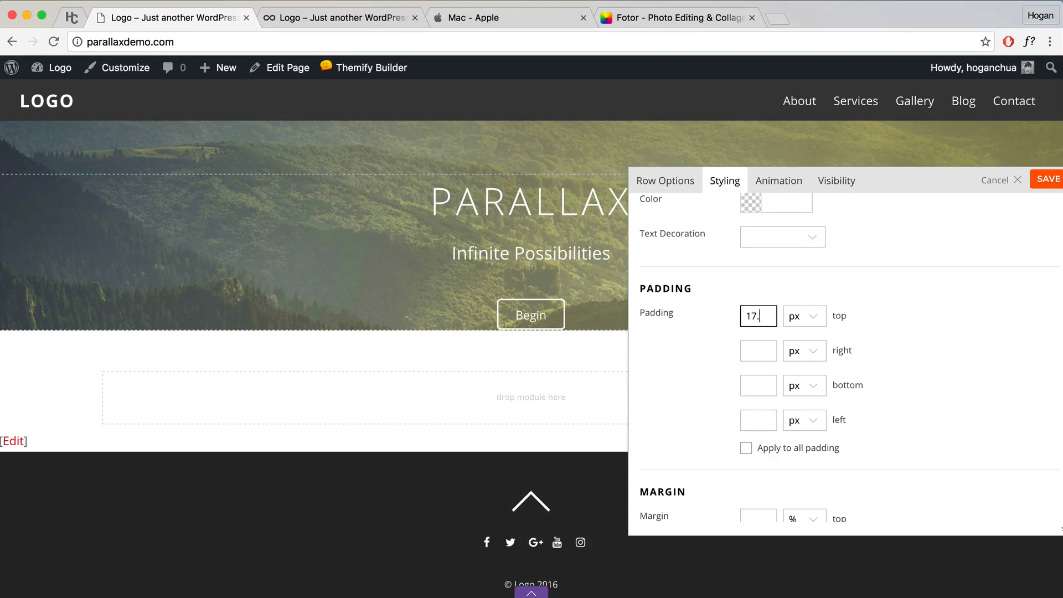
{"action": "left_click", "coordinate": [807, 323]}
{"action": "left_click", "coordinate": [804, 343]}
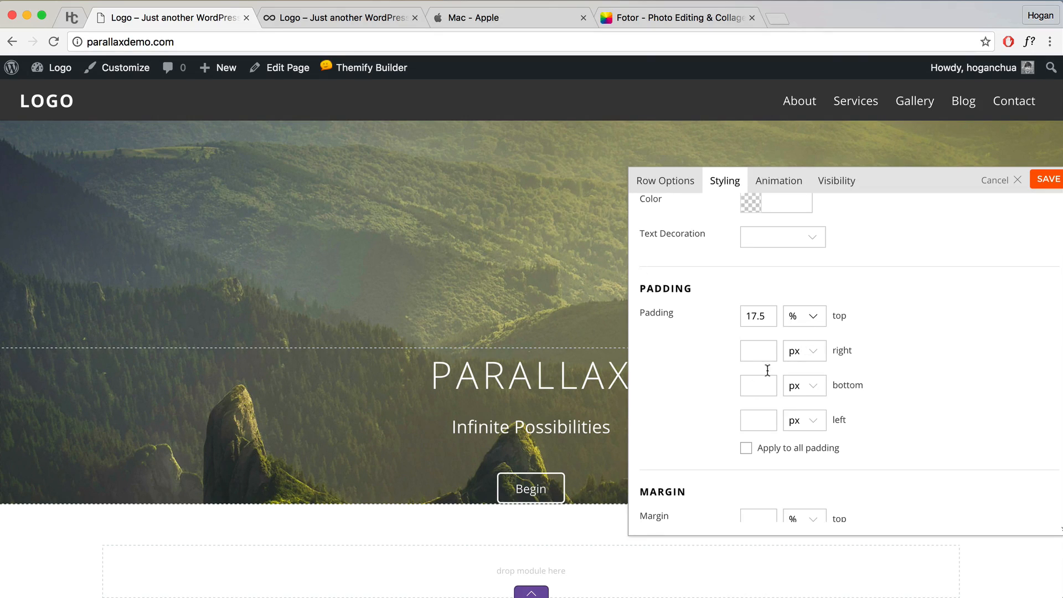
{"action": "left_click", "coordinate": [749, 388]}
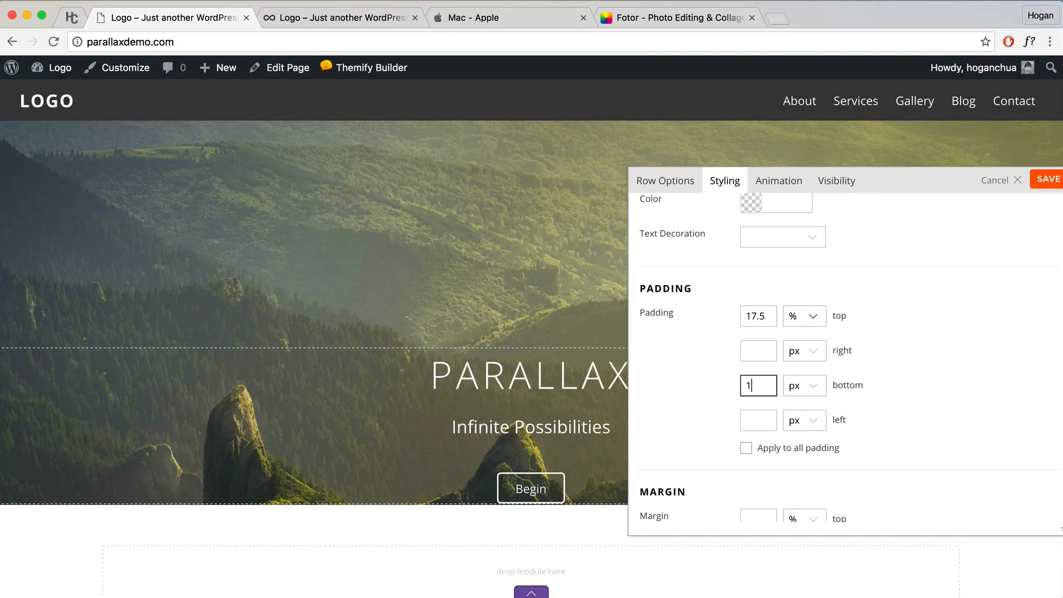
{"action": "type", "text": "17.5"}
{"action": "left_click", "coordinate": [802, 392]}
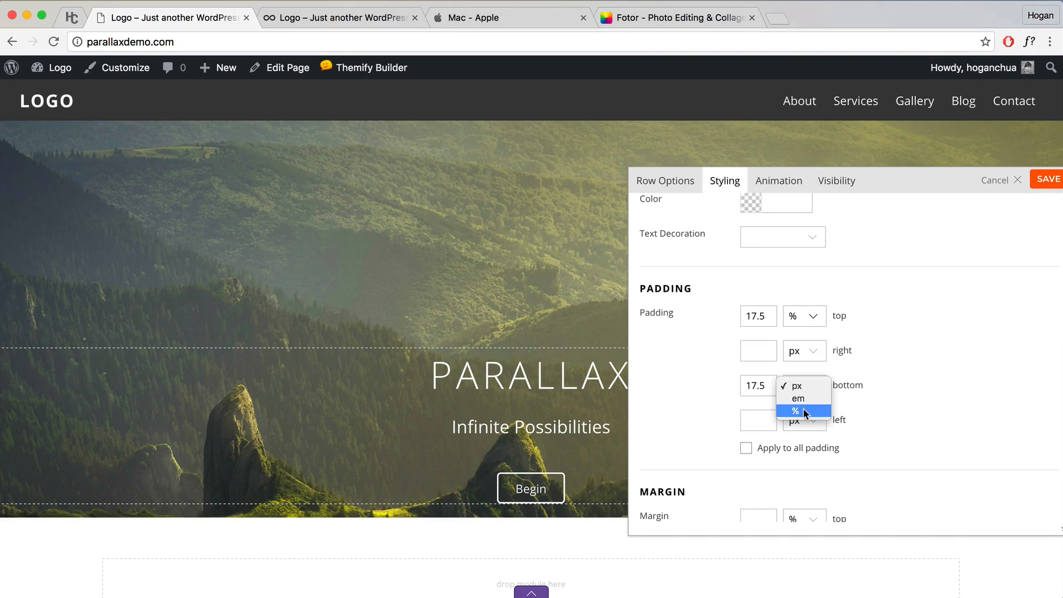
{"action": "left_click", "coordinate": [803, 411]}
{"action": "scroll", "coordinate": [428, 346], "scroll_direction": "down", "scroll_amount": 2}
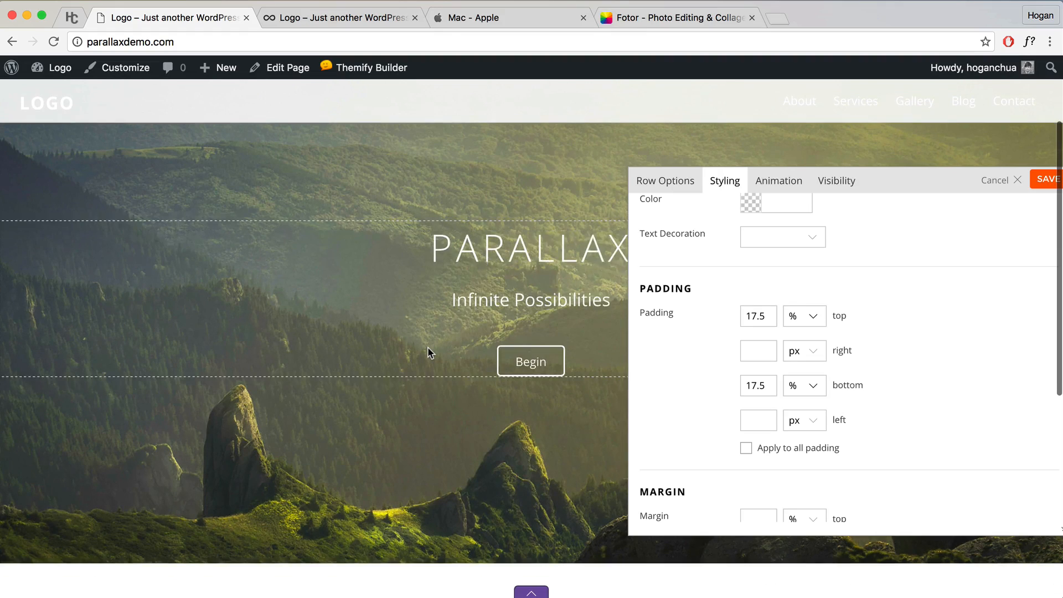
{"action": "scroll", "coordinate": [428, 347], "scroll_direction": "up", "scroll_amount": 2}
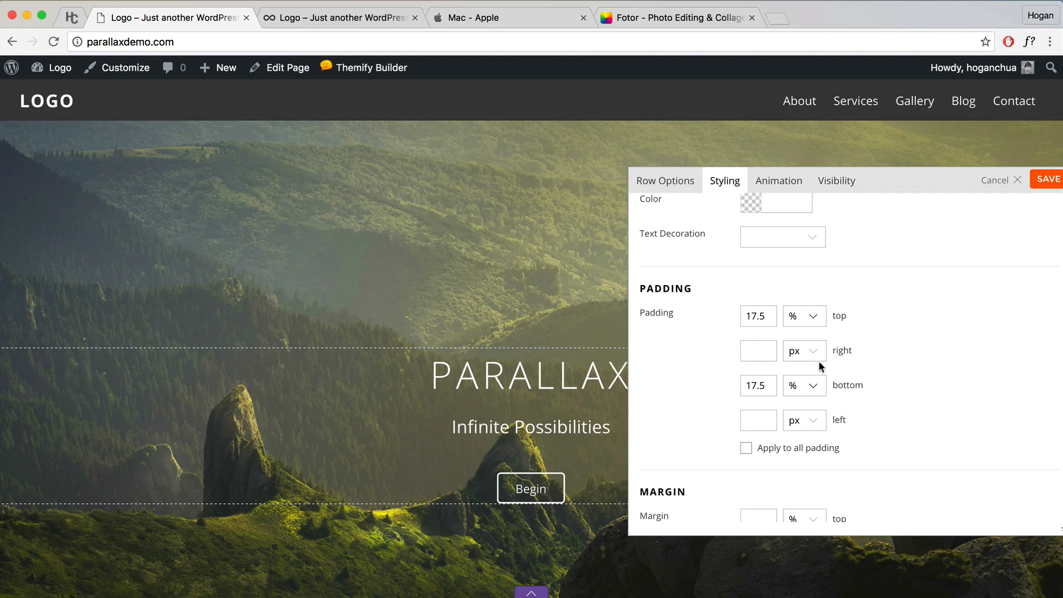
Step: Save the row settings and the page layout, then exit the builder
{"action": "left_click_drag", "start_coordinate": [927, 183], "coordinate": [850, 168]}
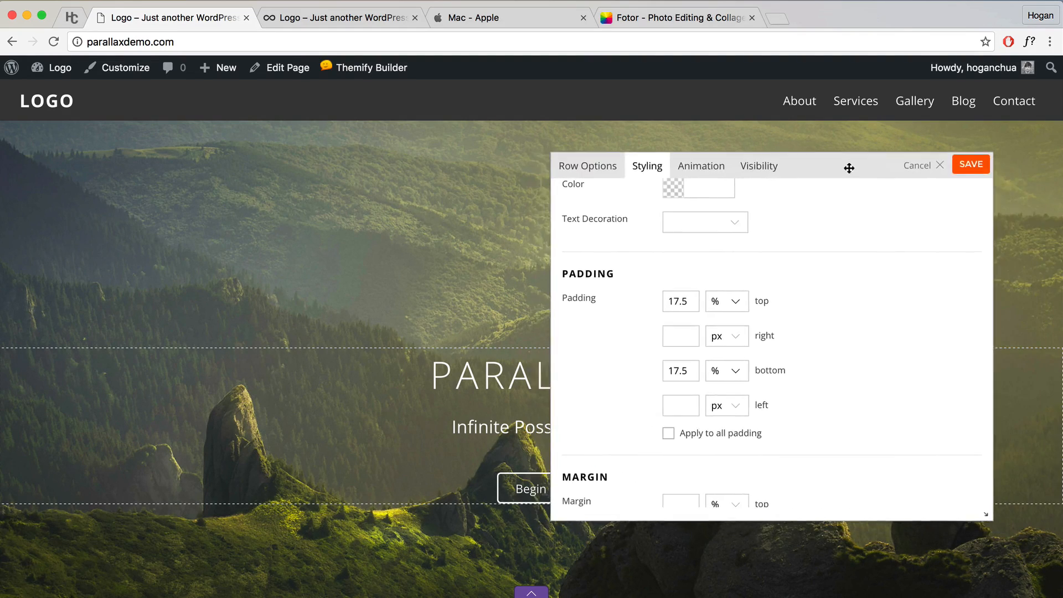
{"action": "left_click", "coordinate": [976, 172]}
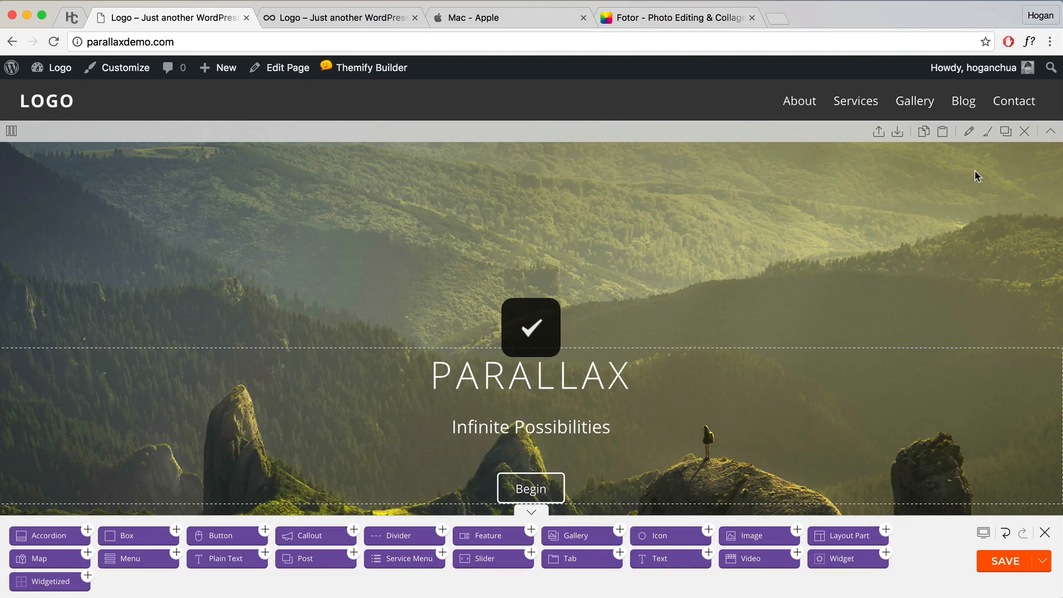
{"action": "left_click", "coordinate": [1011, 569]}
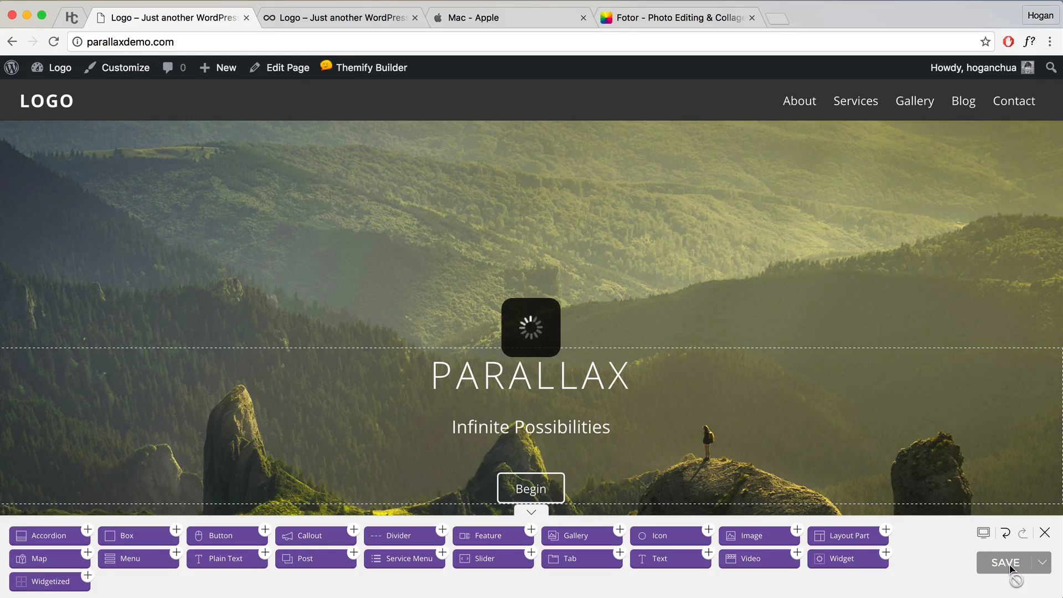
{"action": "left_click", "coordinate": [1045, 534]}
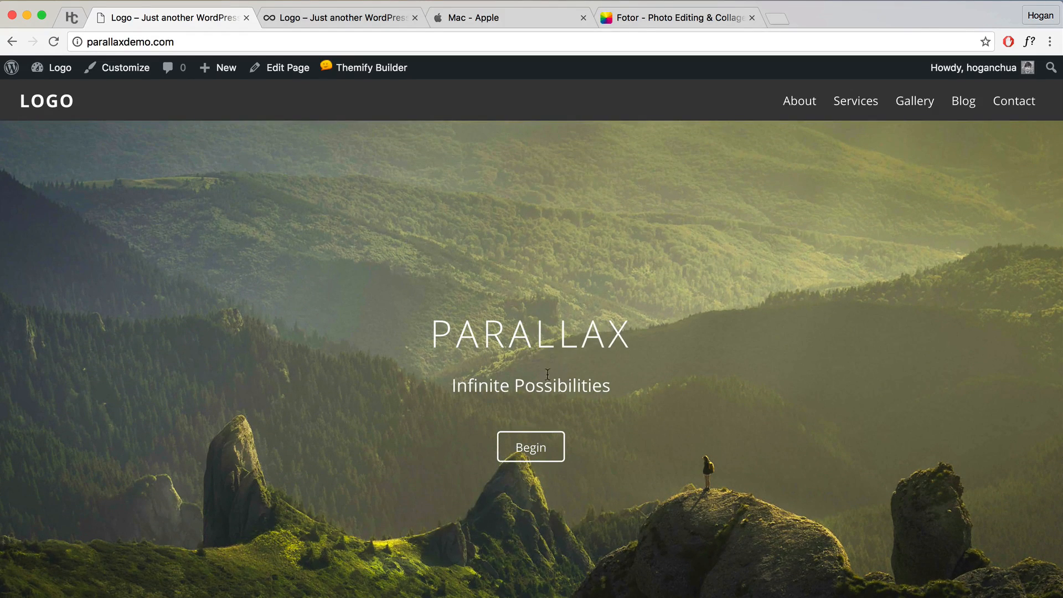
Step: In the Customizer, inspect the PARALLAX heading's code to confirm it is Heading 1
{"action": "left_click_drag", "start_coordinate": [630, 339], "coordinate": [430, 332]}
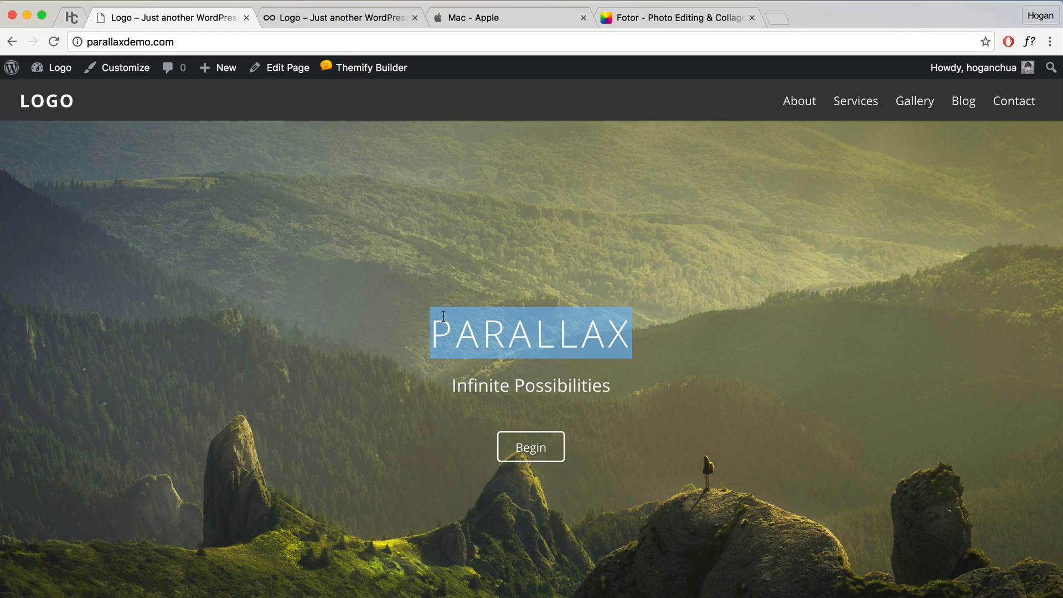
{"action": "left_click", "coordinate": [121, 71]}
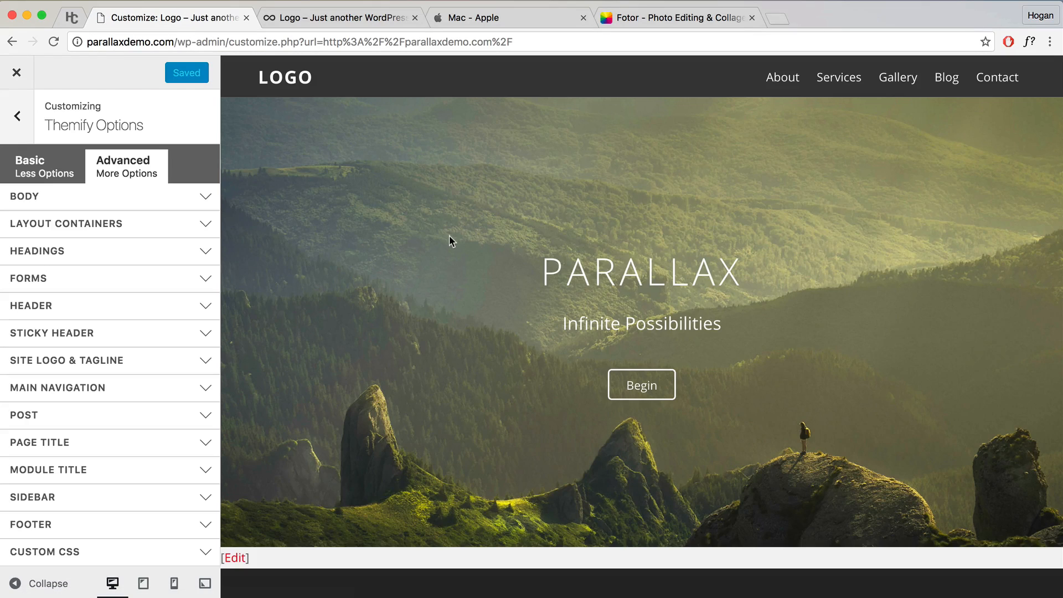
{"action": "left_click", "coordinate": [109, 255]}
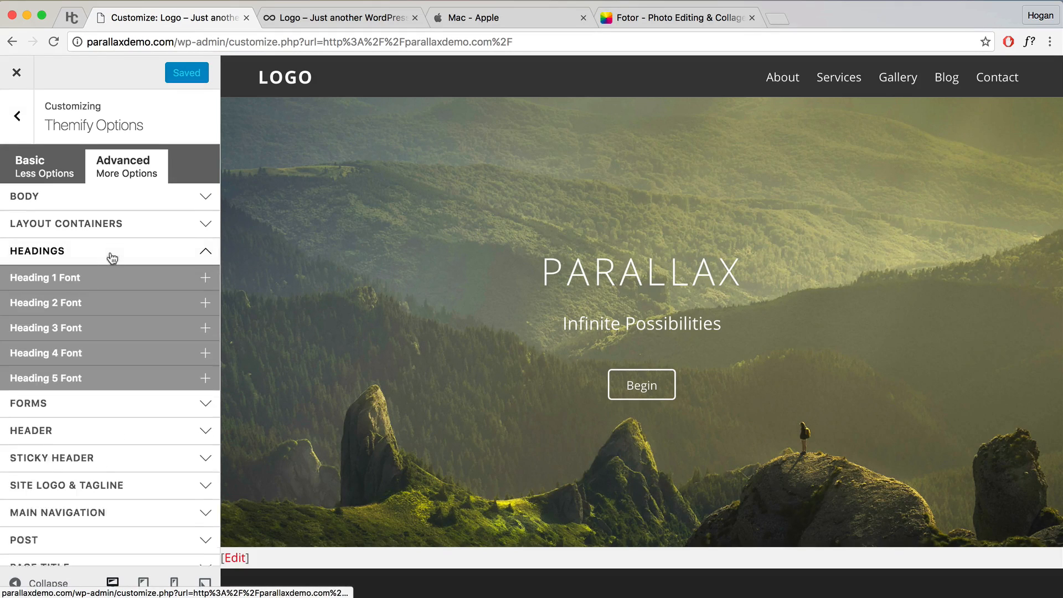
{"action": "left_click_drag", "start_coordinate": [537, 274], "coordinate": [765, 270]}
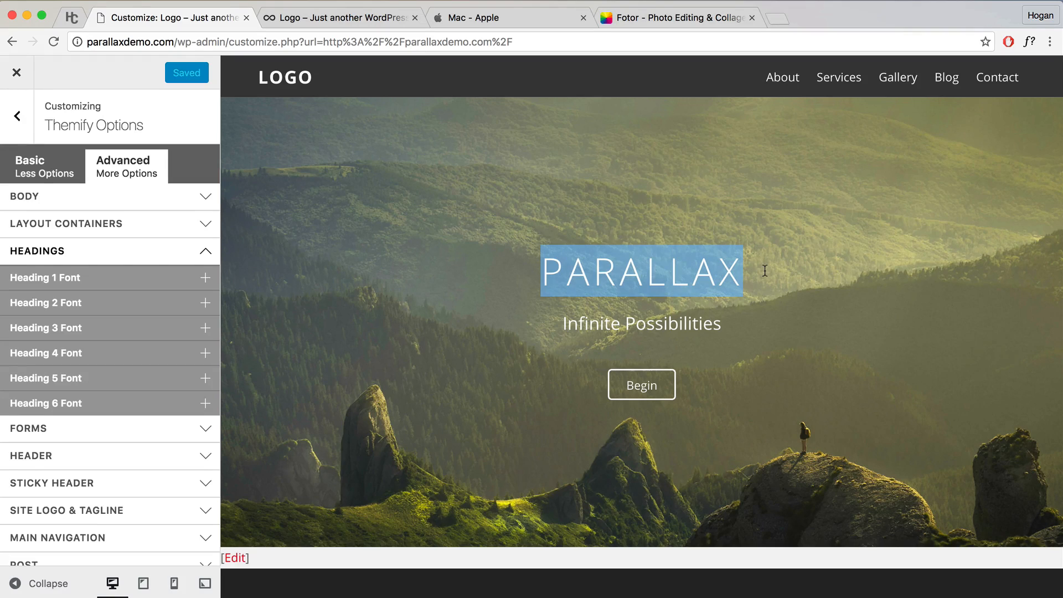
{"action": "right_click", "coordinate": [678, 276]}
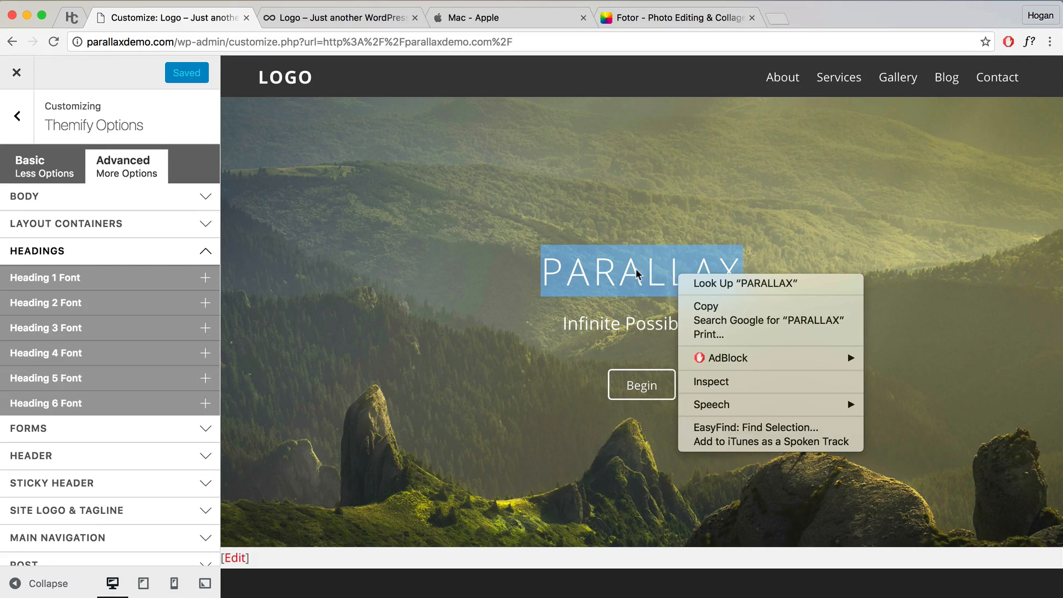
{"action": "left_click", "coordinate": [720, 381]}
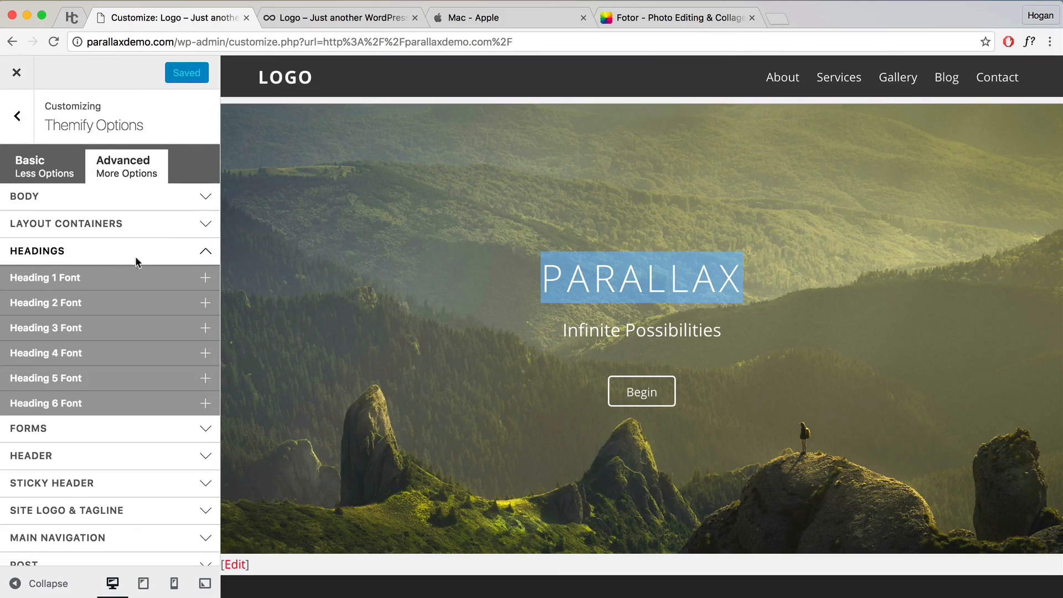
Step: Set the Heading 1 font to 80 px bold Open Sans
{"action": "left_click", "coordinate": [47, 279]}
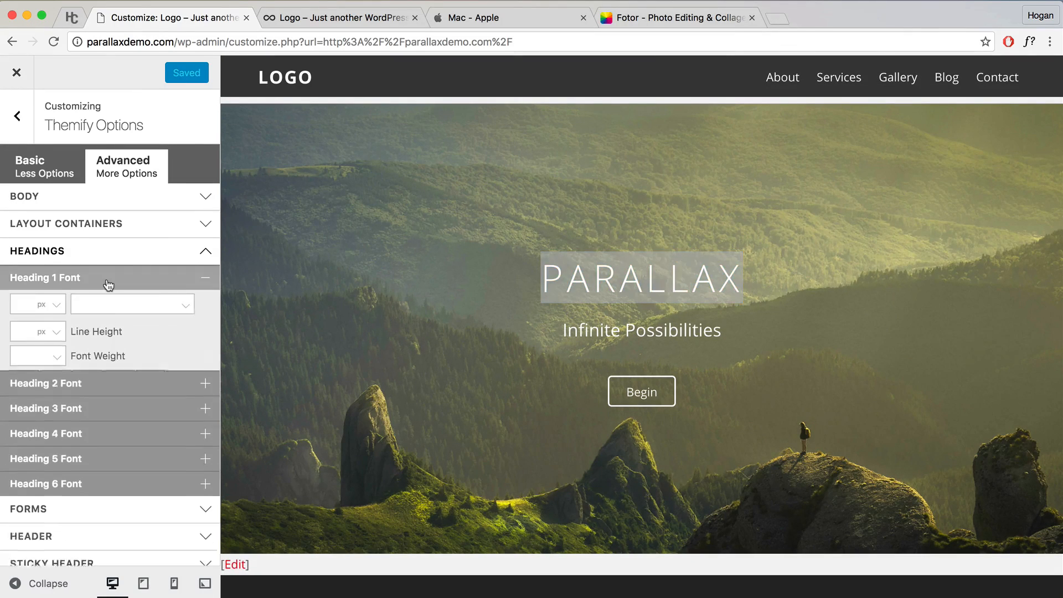
{"action": "left_click", "coordinate": [21, 309]}
{"action": "type", "text": "80"}
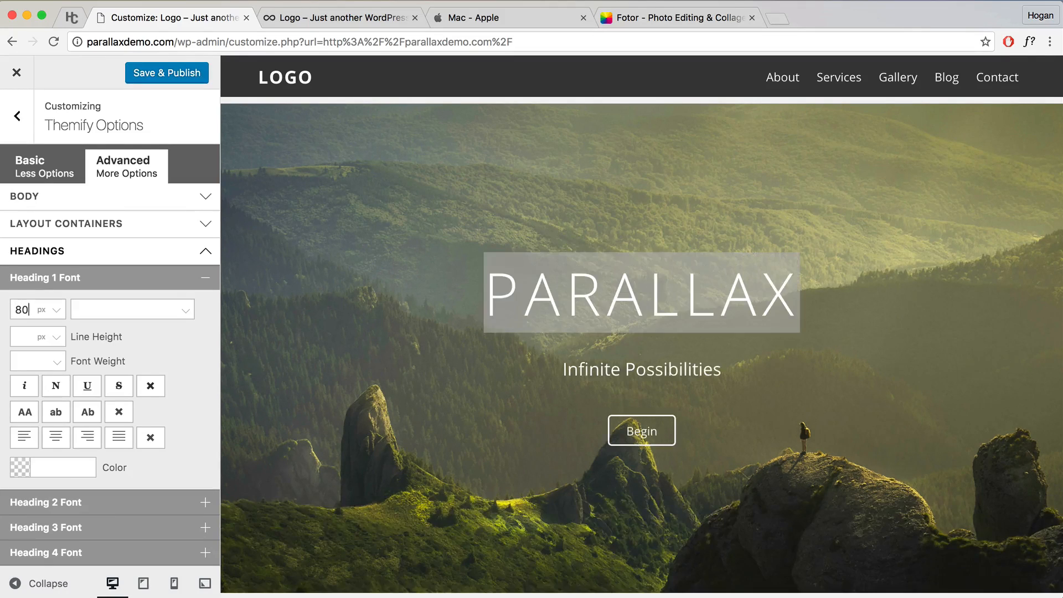
{"action": "left_click", "coordinate": [95, 308]}
{"action": "type", "text": "Open"}
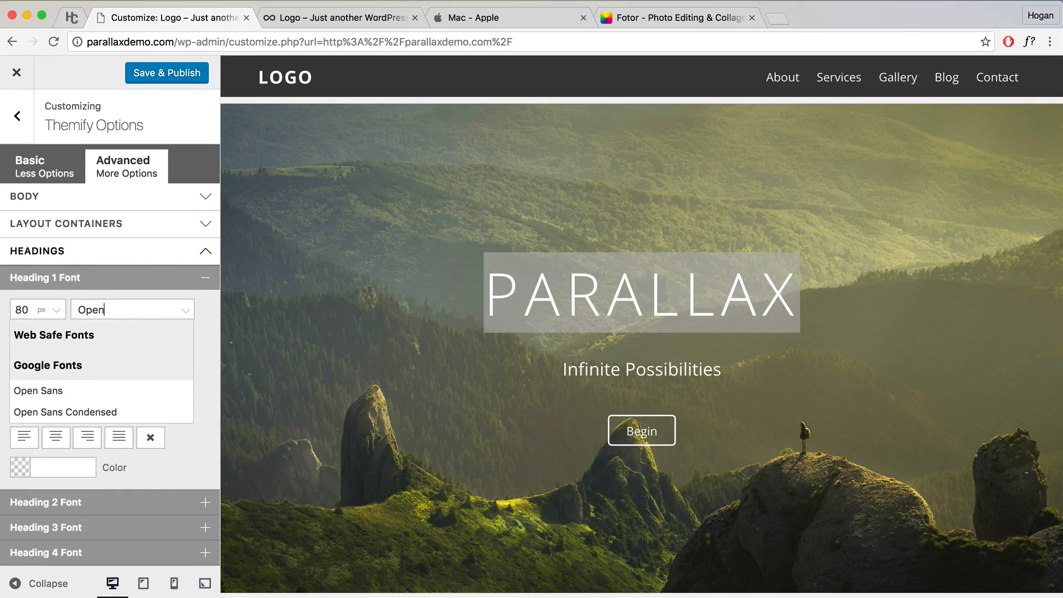
{"action": "left_click", "coordinate": [71, 391]}
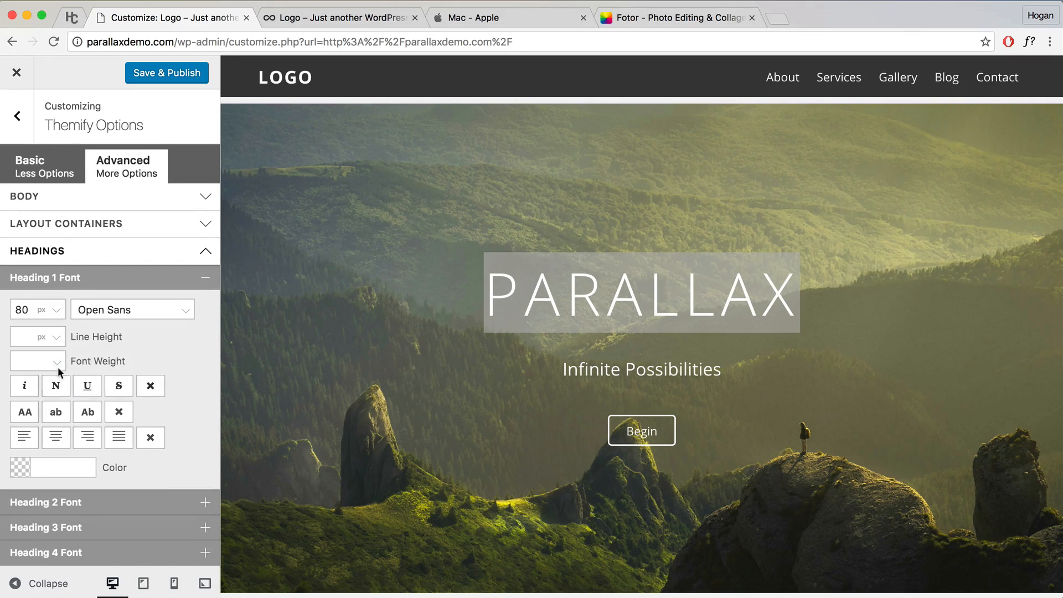
{"action": "left_click", "coordinate": [56, 364]}
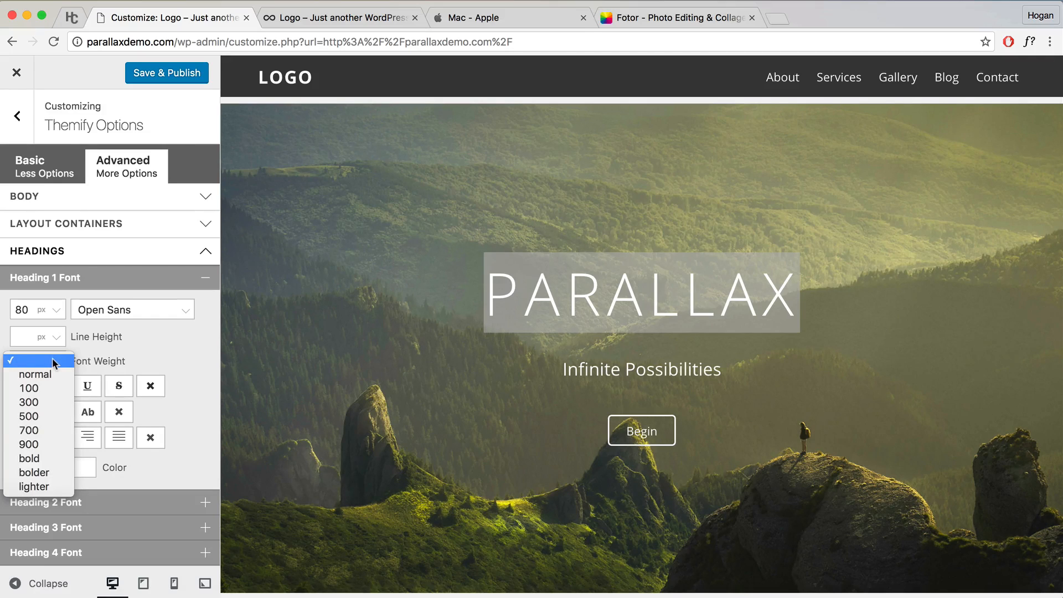
{"action": "left_click", "coordinate": [474, 373]}
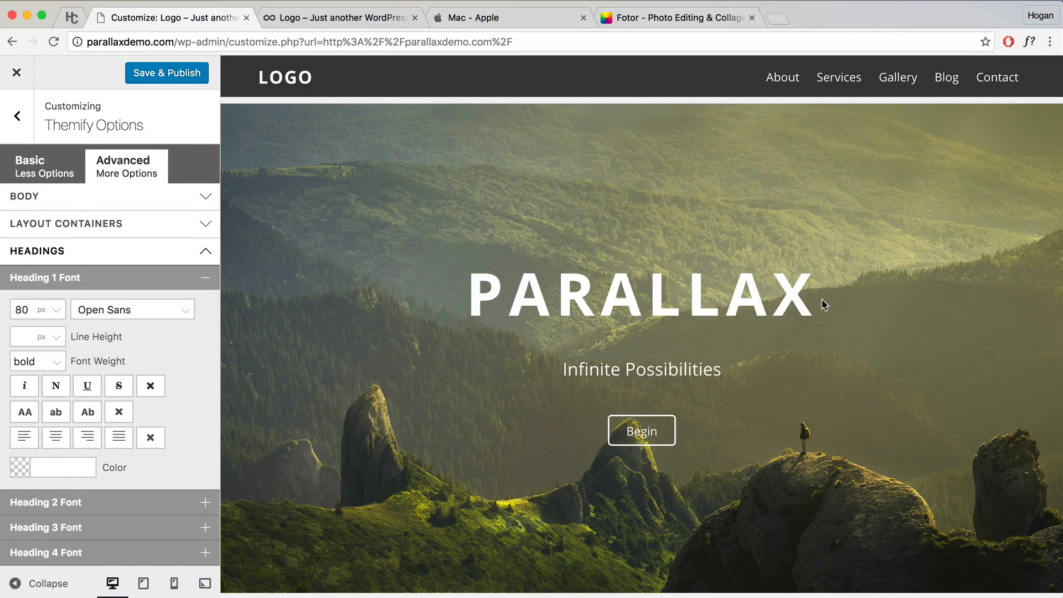
Step: Check the enlarged heading in the preview, publish the changes, and close the Customizer
{"action": "left_click_drag", "start_coordinate": [822, 298], "coordinate": [468, 302]}
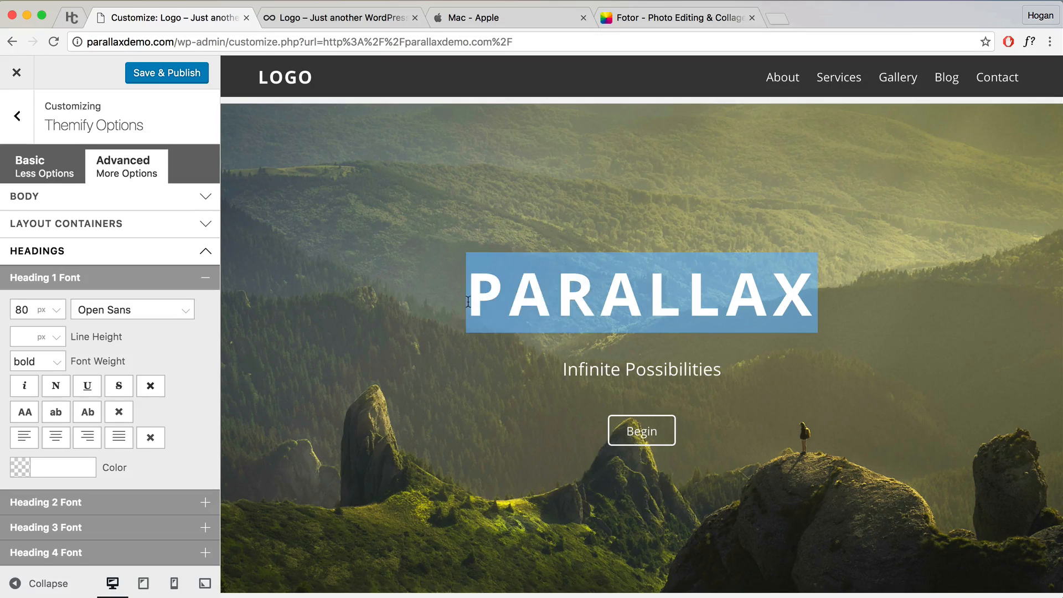
{"action": "left_click", "coordinate": [502, 312]}
{"action": "left_click_drag", "start_coordinate": [472, 290], "coordinate": [797, 300]}
{"action": "left_click_drag", "start_coordinate": [751, 375], "coordinate": [553, 370]}
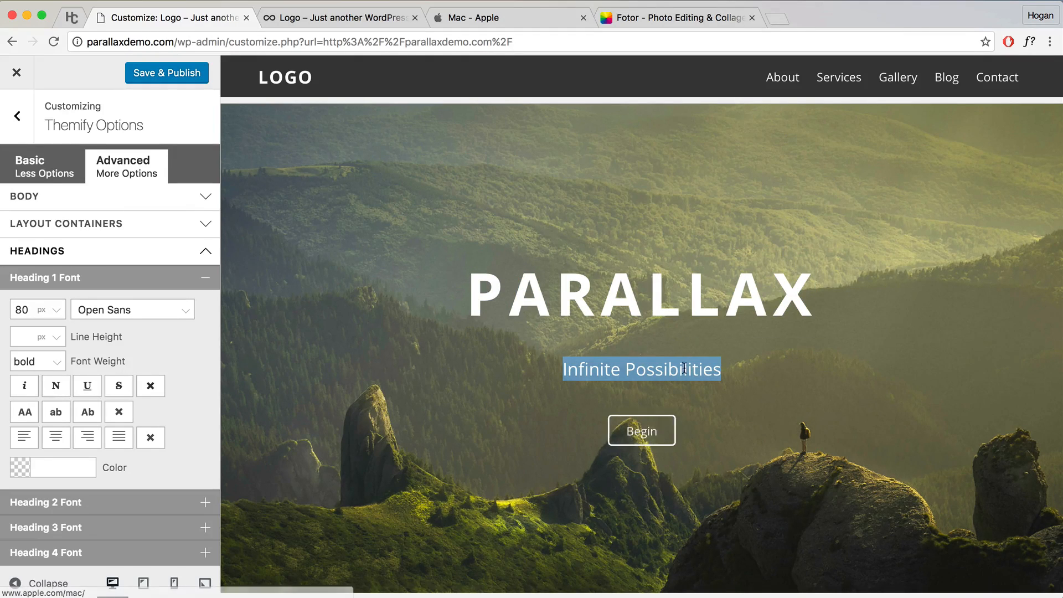
{"action": "left_click", "coordinate": [268, 349]}
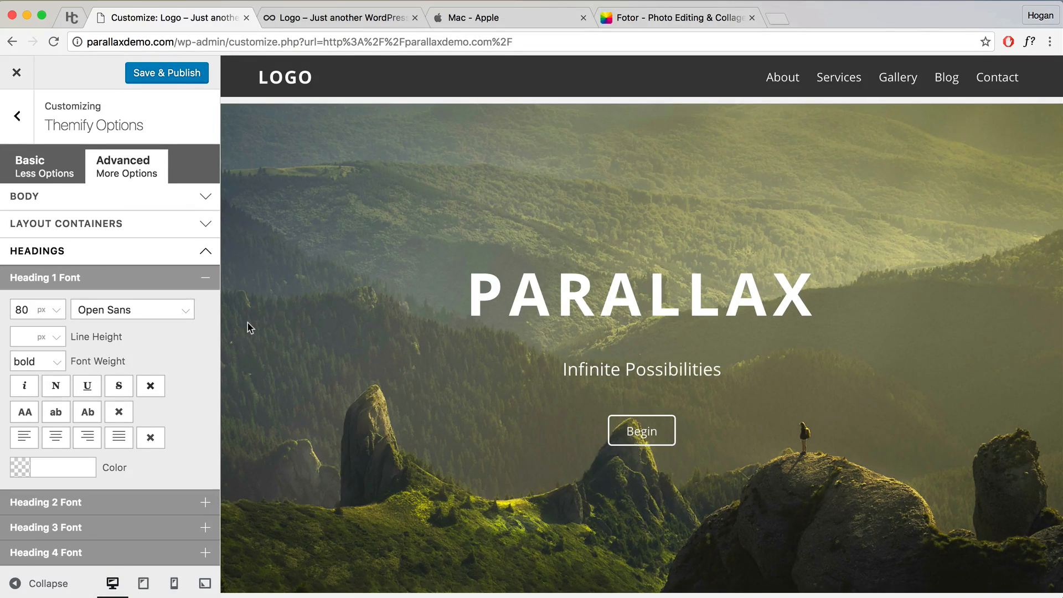
{"action": "left_click", "coordinate": [157, 76]}
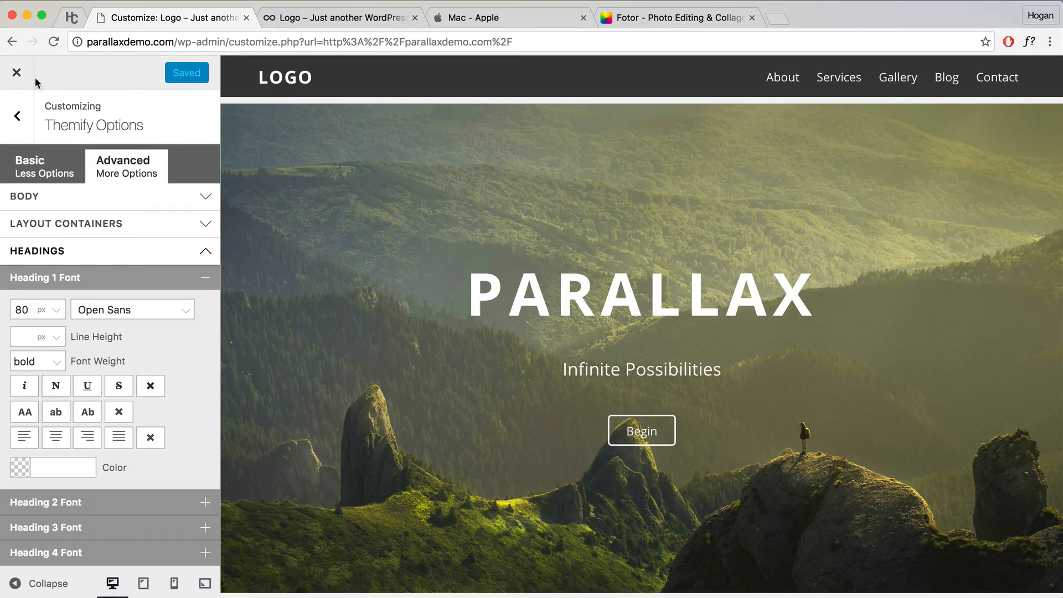
{"action": "left_click", "coordinate": [16, 75]}
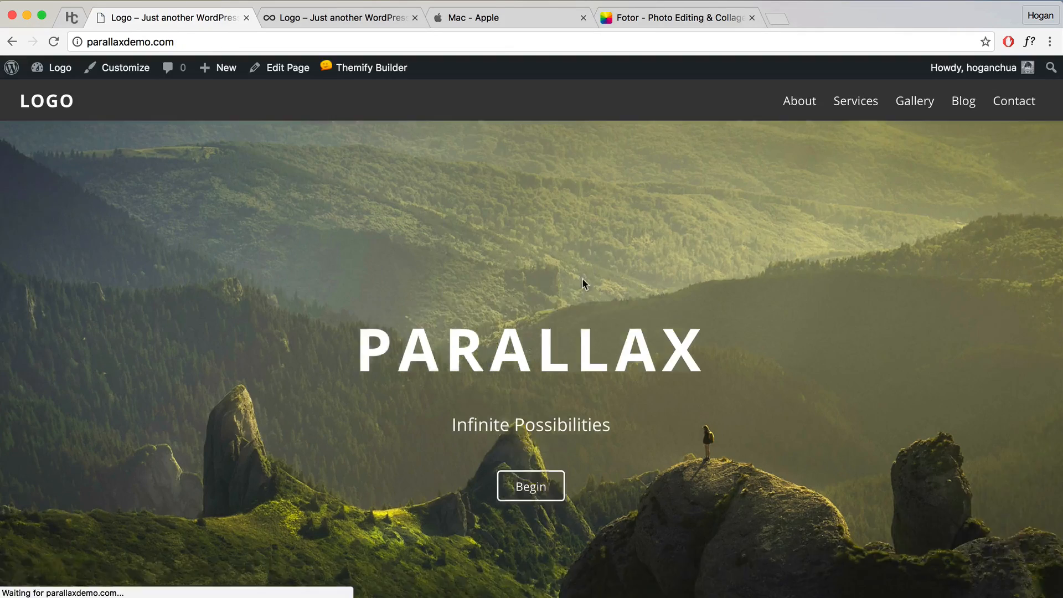
Step: Turn the Builder back on and bring up the Infinite Possibilities module's styling settings
{"action": "scroll", "coordinate": [610, 319], "scroll_direction": "down", "scroll_amount": 3}
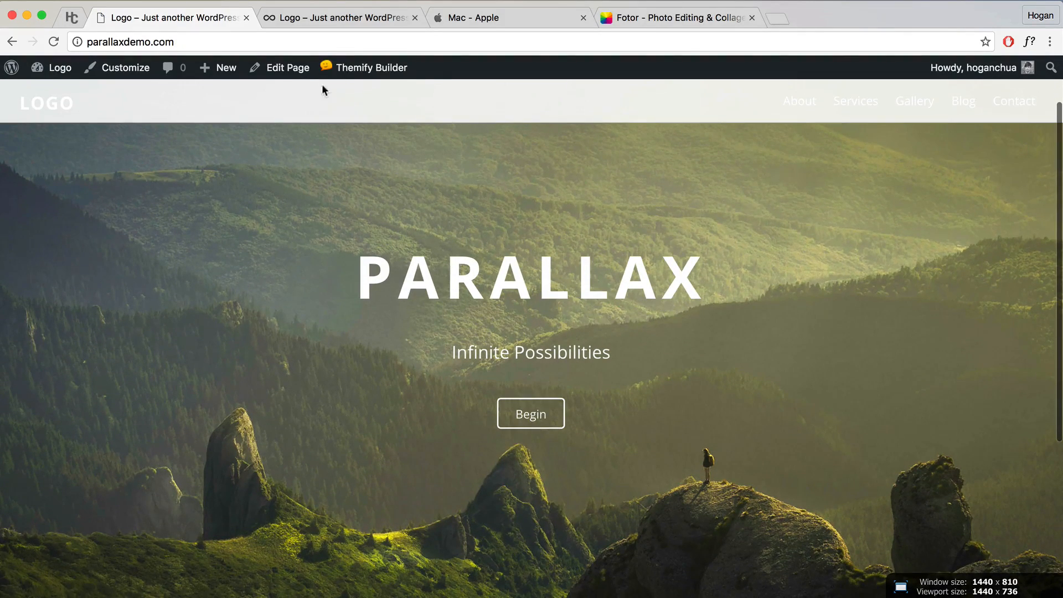
{"action": "mouse_move", "coordinate": [333, 69]}
{"action": "left_click", "coordinate": [355, 95]}
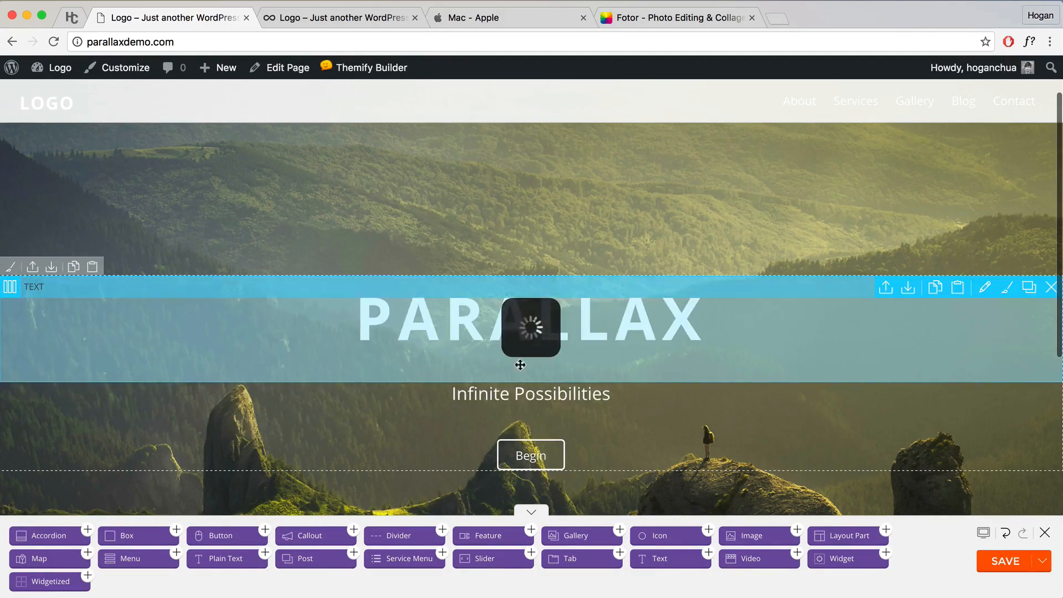
{"action": "double_click", "coordinate": [549, 399]}
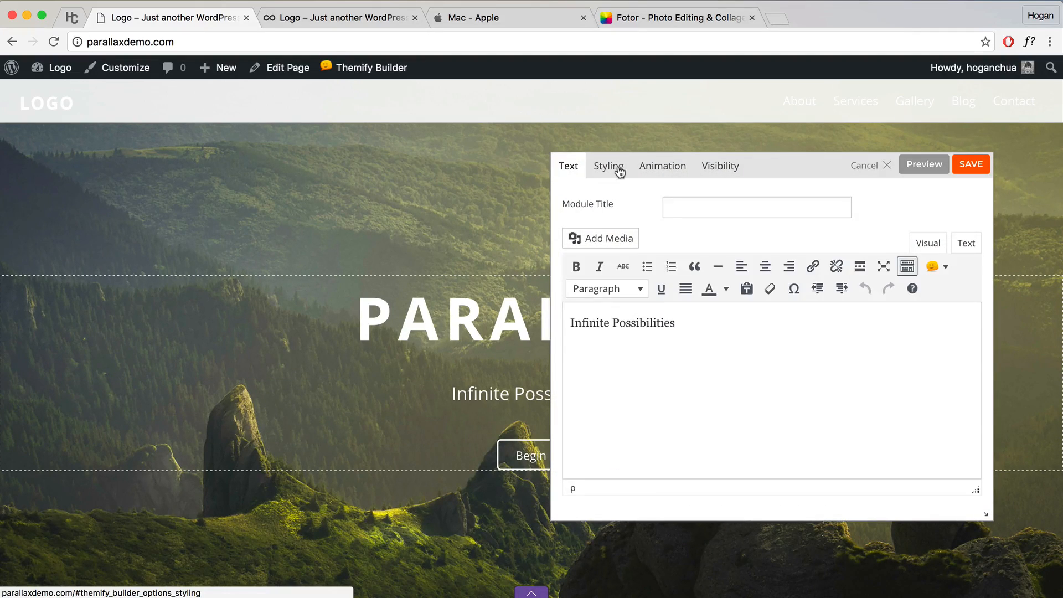
{"action": "left_click", "coordinate": [607, 166]}
{"action": "scroll", "coordinate": [719, 290], "scroll_direction": "down", "scroll_amount": 5}
{"action": "scroll", "coordinate": [717, 291], "scroll_direction": "down", "scroll_amount": 4}
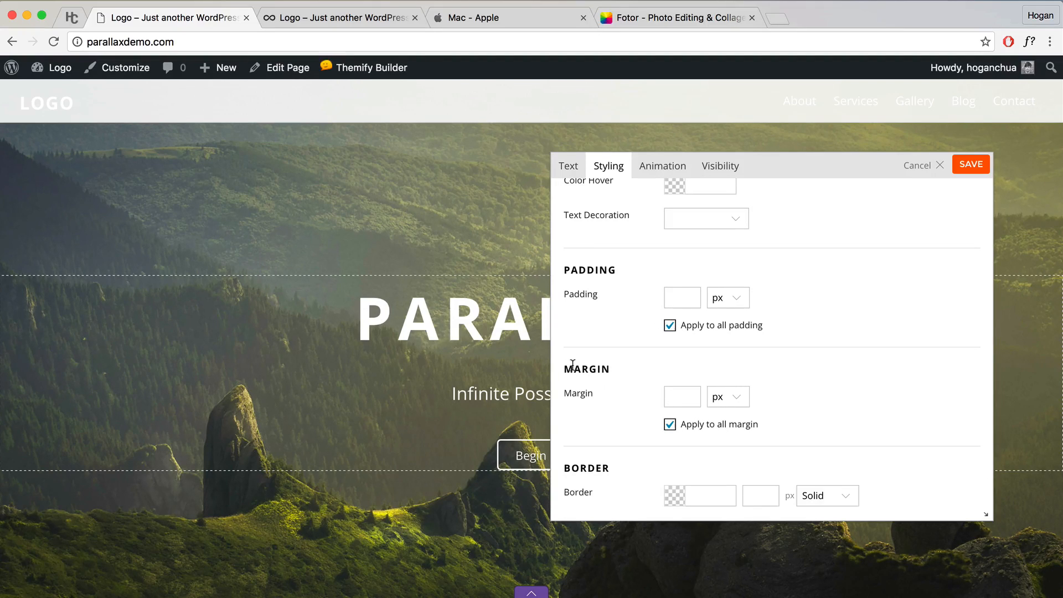
Step: Give the subtitle a -2% top margin, save the module and page, and close the builder
{"action": "left_click", "coordinate": [670, 424]}
{"action": "scroll", "coordinate": [736, 420], "scroll_direction": "down", "scroll_amount": 2}
{"action": "left_click", "coordinate": [684, 360]}
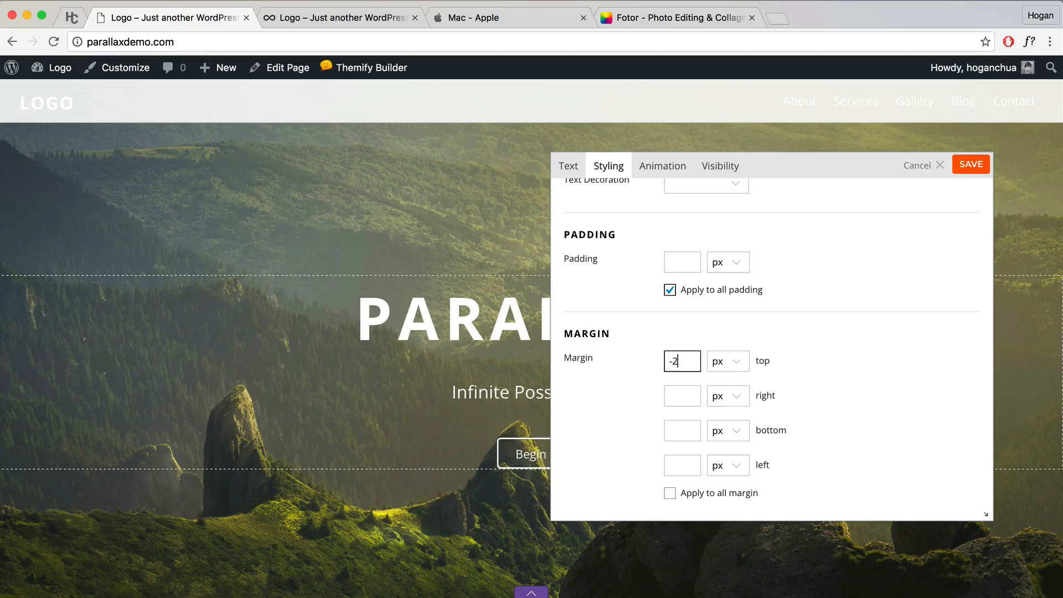
{"action": "left_click", "coordinate": [729, 368]}
{"action": "left_click", "coordinate": [722, 388]}
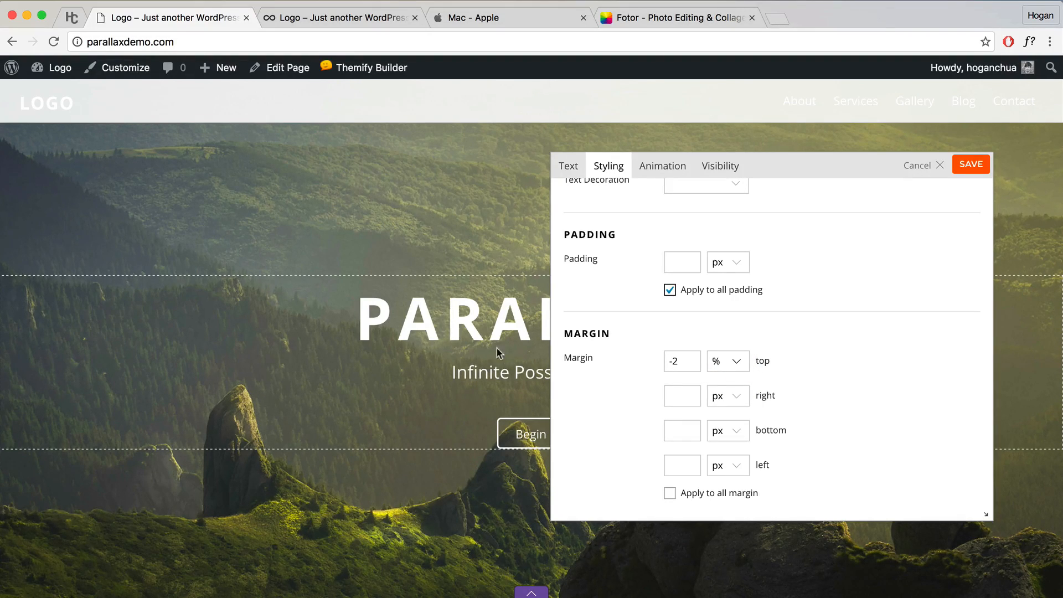
{"action": "left_click", "coordinate": [980, 164]}
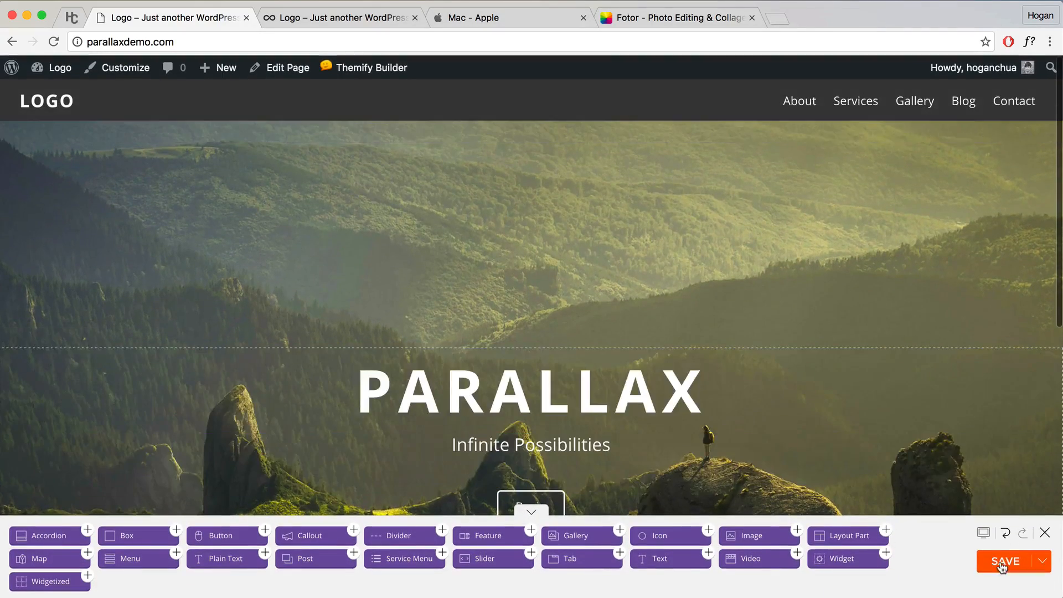
{"action": "left_click", "coordinate": [1005, 563]}
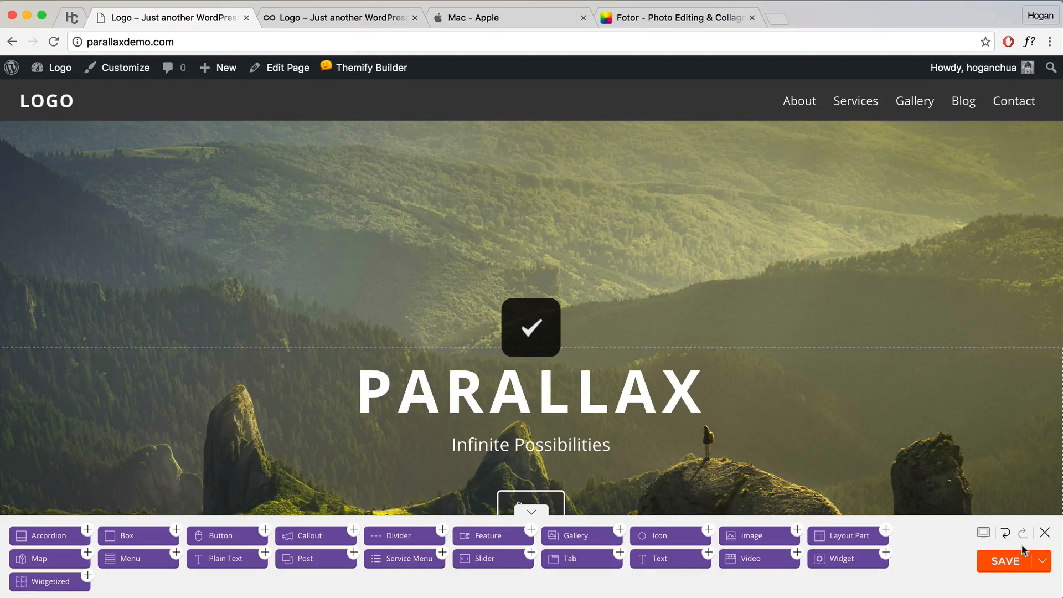
{"action": "left_click", "coordinate": [1045, 533]}
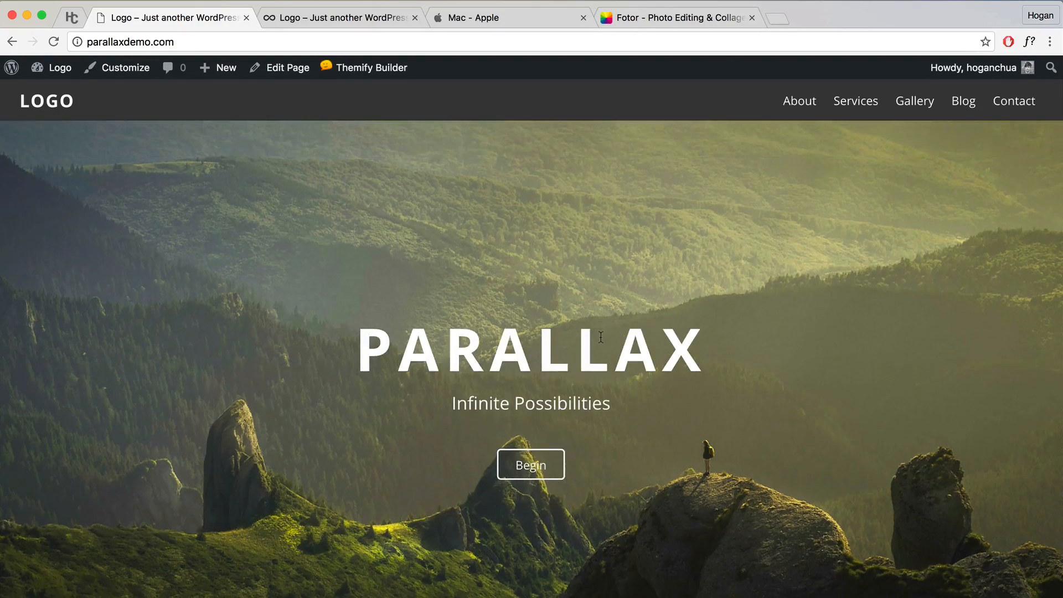
Step: Open the Home page editor and show the Themify Custom Panel's Page Appearance options
{"action": "left_click", "coordinate": [278, 69]}
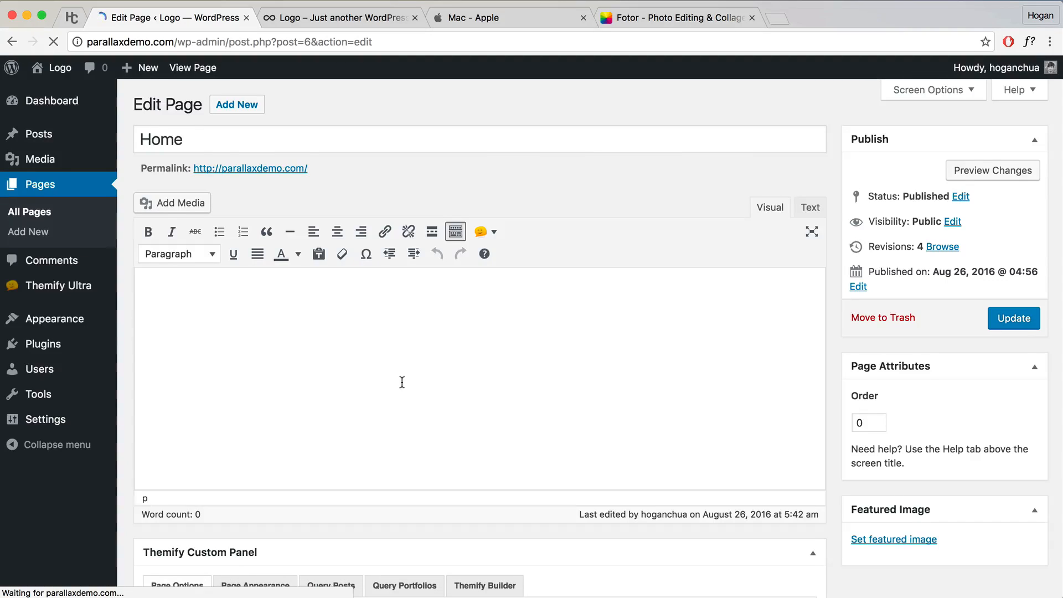
{"action": "scroll", "coordinate": [401, 381], "scroll_direction": "down", "scroll_amount": 6}
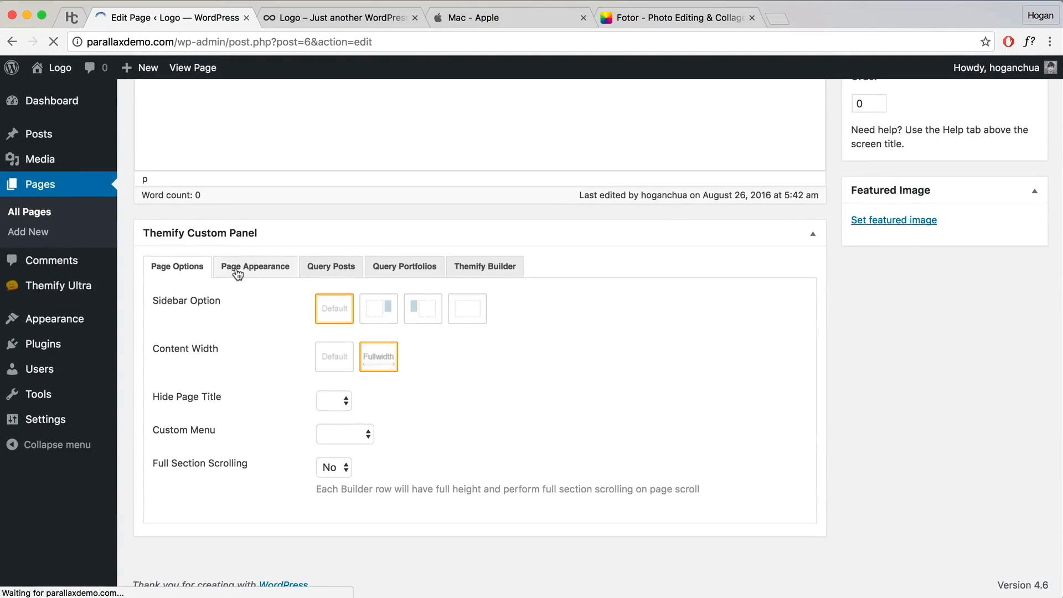
{"action": "left_click", "coordinate": [271, 272]}
{"action": "scroll", "coordinate": [482, 421], "scroll_direction": "down", "scroll_amount": 10}
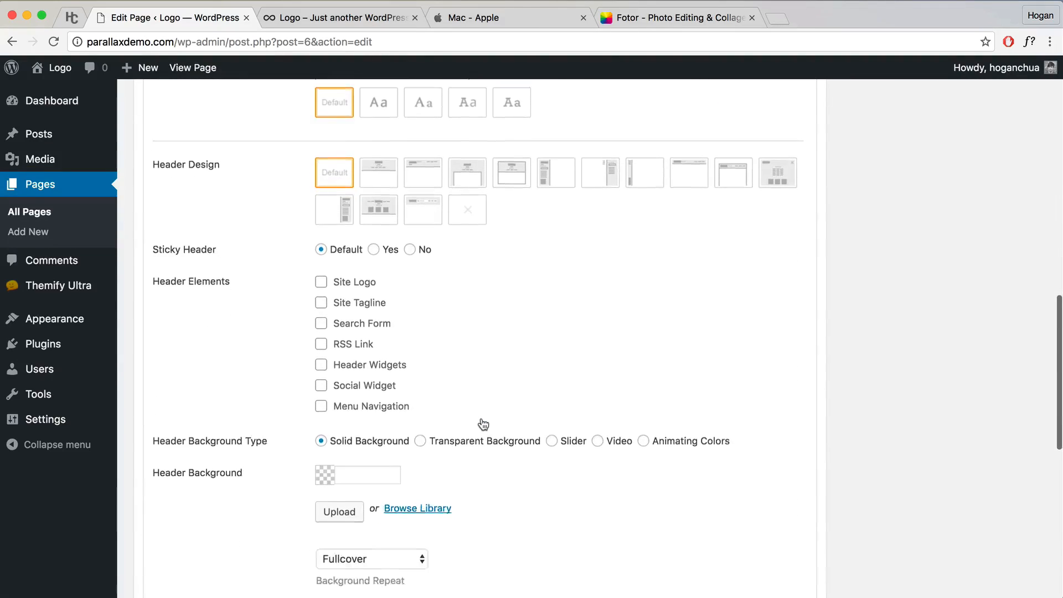
{"action": "left_click_drag", "start_coordinate": [265, 413], "coordinate": [160, 413]}
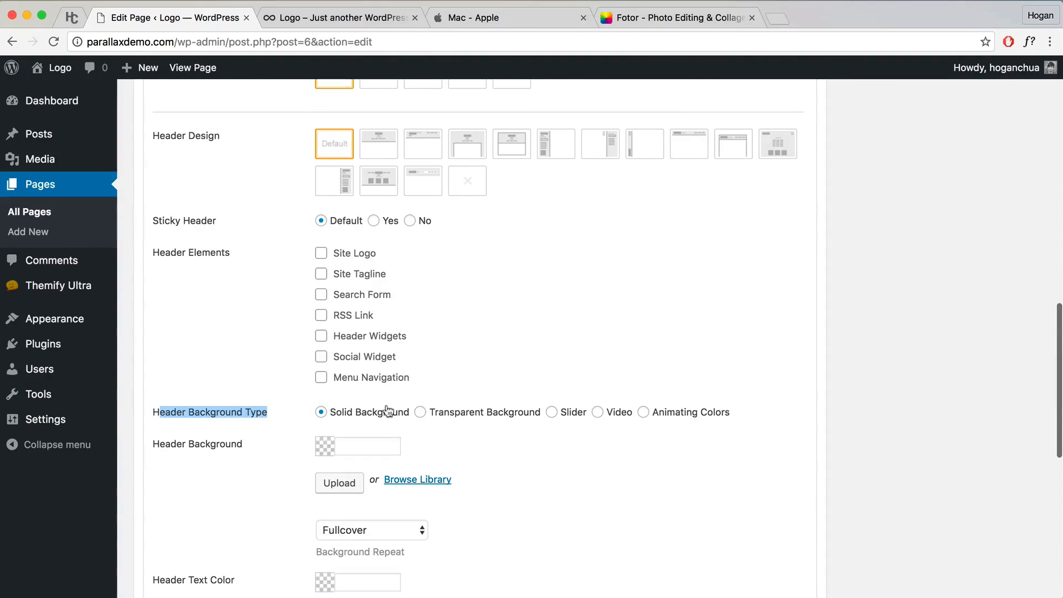
Step: Set Header Background Type to Transparent Background, update the page, and view it
{"action": "left_click", "coordinate": [420, 413]}
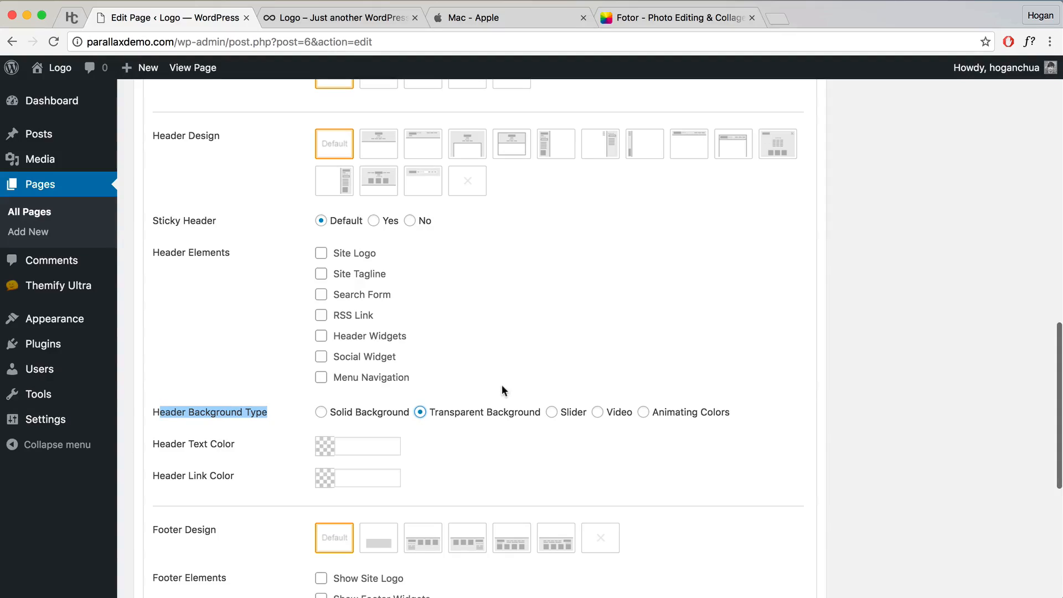
{"action": "left_click", "coordinate": [458, 400]}
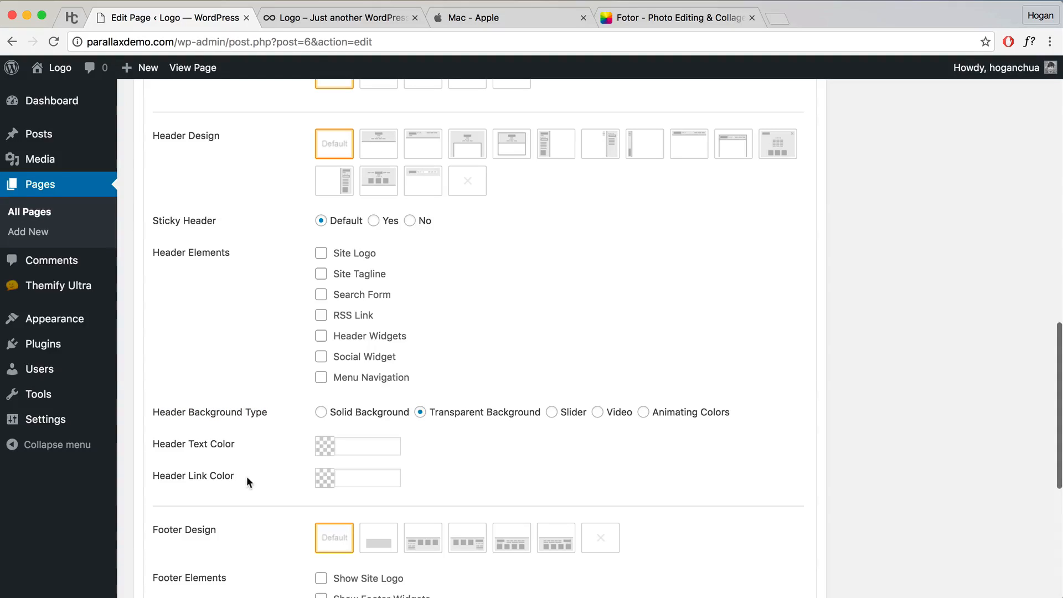
{"action": "scroll", "coordinate": [570, 436], "scroll_direction": "up", "scroll_amount": 10}
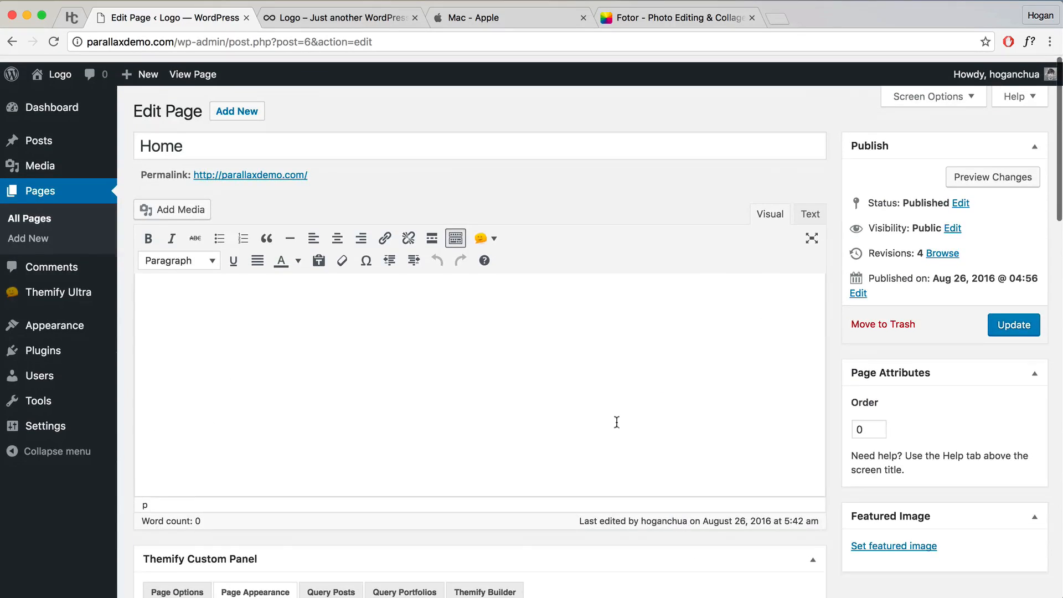
{"action": "left_click", "coordinate": [997, 323]}
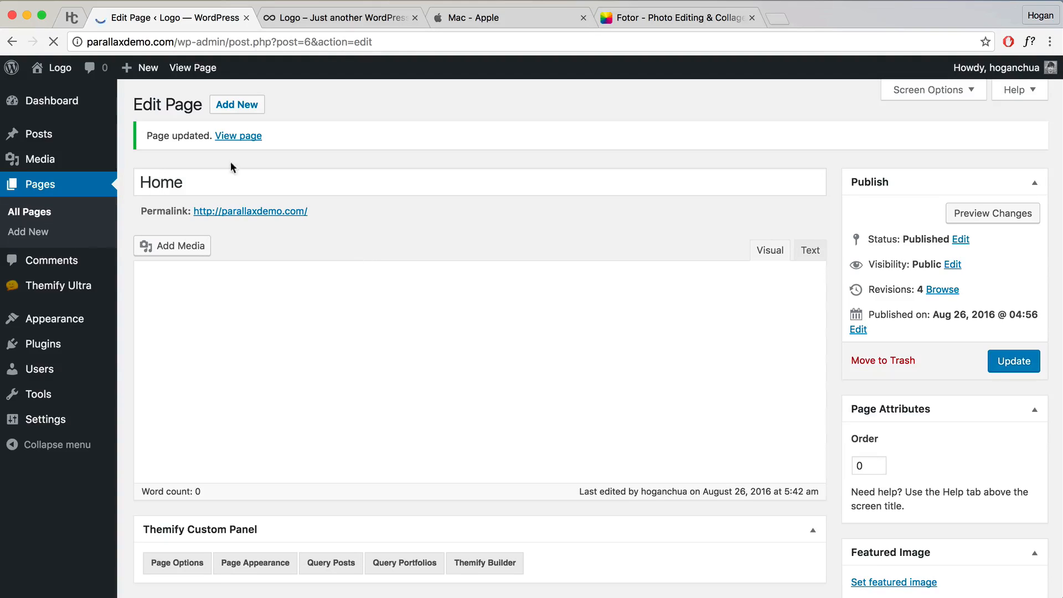
{"action": "left_click", "coordinate": [237, 137]}
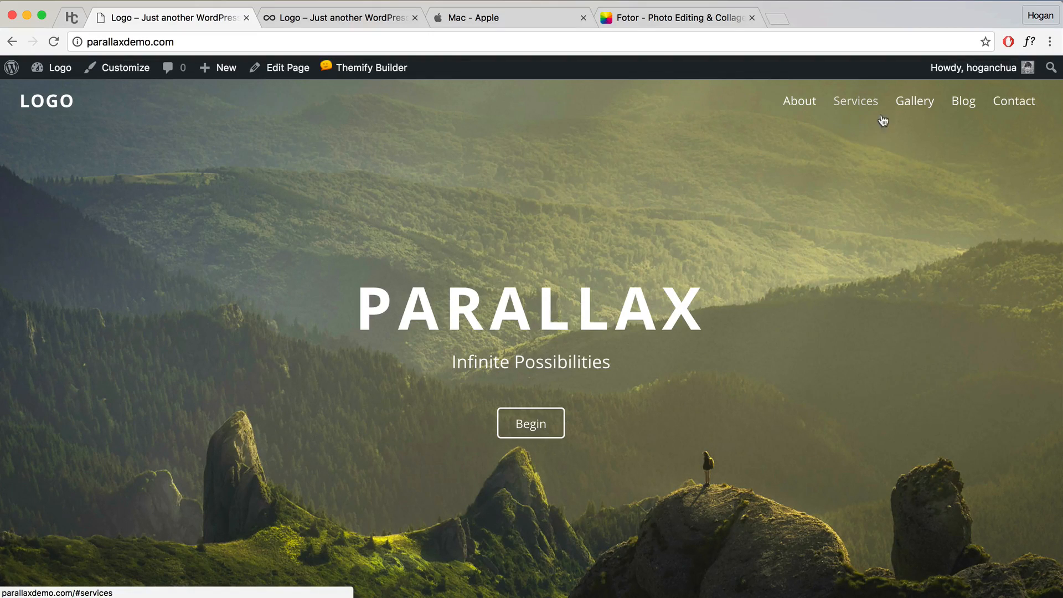
Step: Scroll the live page to check the transparent header, then turn the builder back on
{"action": "scroll", "coordinate": [627, 267], "scroll_direction": "down", "scroll_amount": 3}
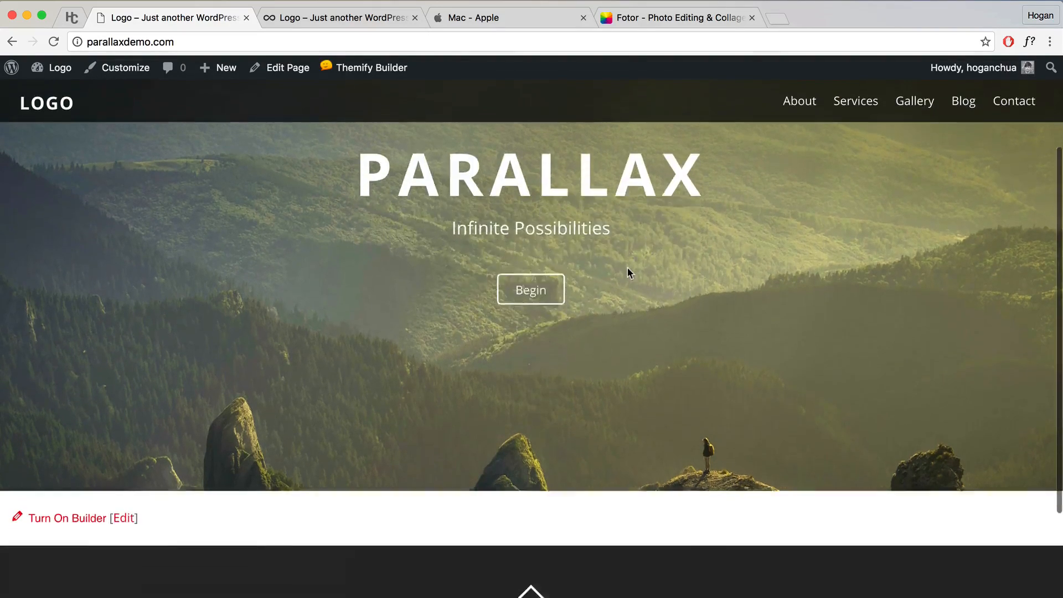
{"action": "scroll", "coordinate": [627, 267], "scroll_direction": "up", "scroll_amount": 3}
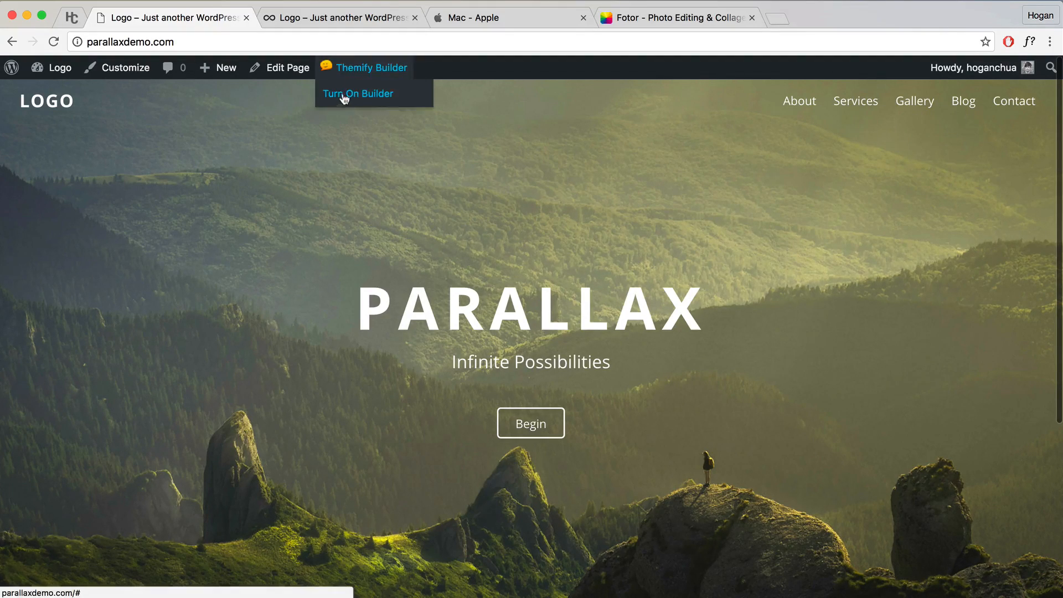
{"action": "left_click", "coordinate": [346, 94]}
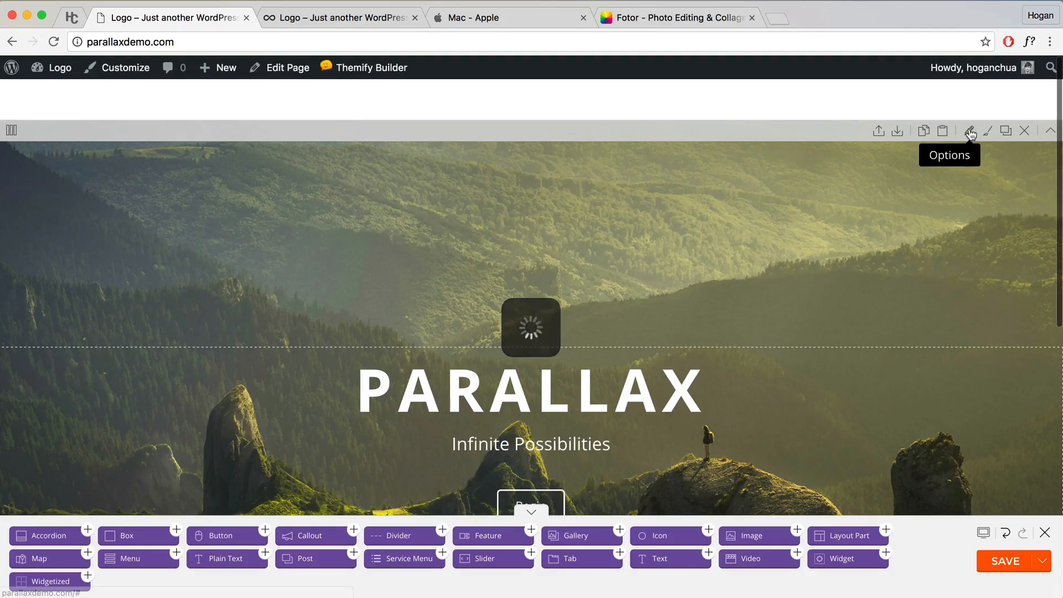
Step: In the hero row's Styling options, set the Row Overlay colour to black 000000 with zero opacity
{"action": "left_click", "coordinate": [971, 133]}
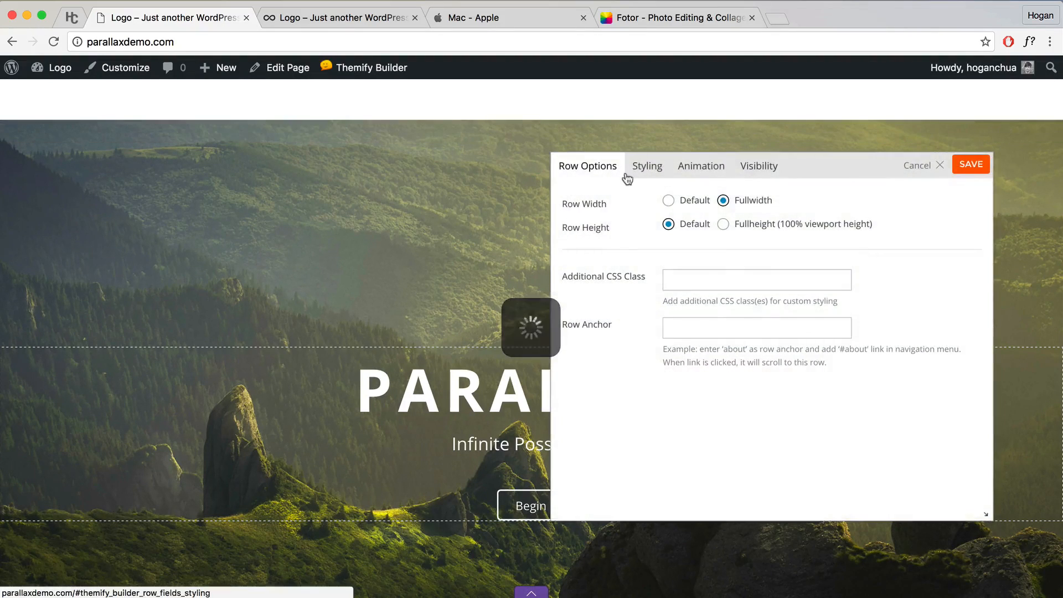
{"action": "left_click", "coordinate": [634, 168]}
{"action": "scroll", "coordinate": [657, 251], "scroll_direction": "down", "scroll_amount": 5}
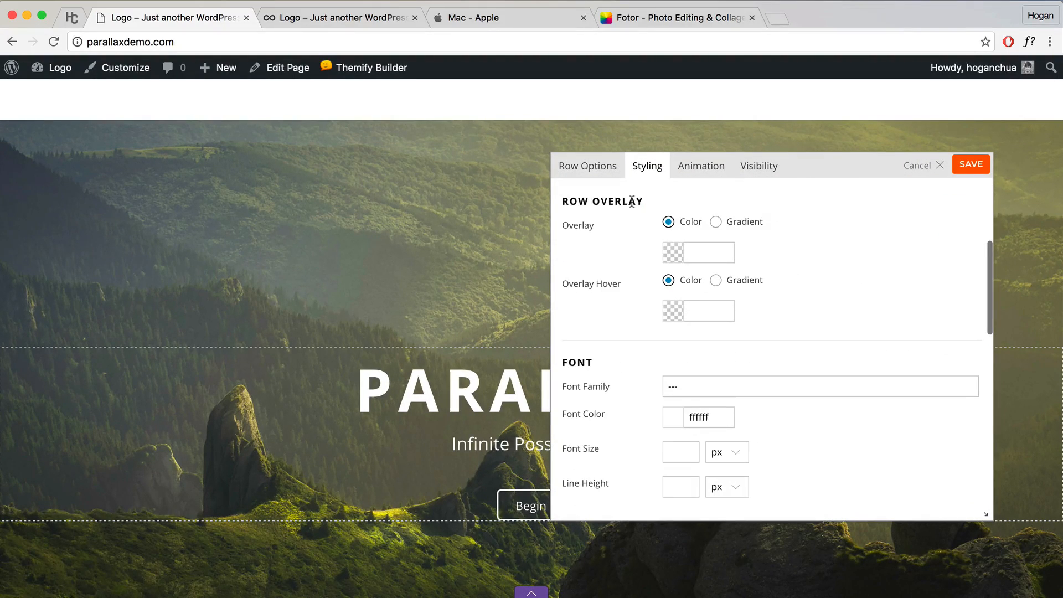
{"action": "left_click_drag", "start_coordinate": [632, 201], "coordinate": [563, 202]}
{"action": "left_click", "coordinate": [670, 222]}
{"action": "left_click", "coordinate": [674, 252]}
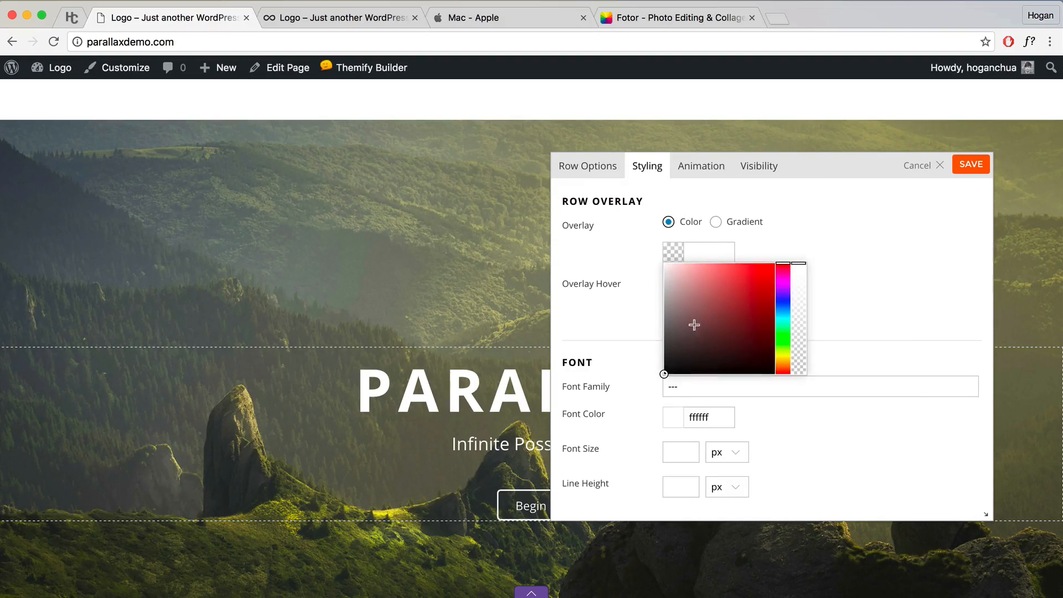
{"action": "left_click_drag", "start_coordinate": [695, 325], "coordinate": [640, 383]}
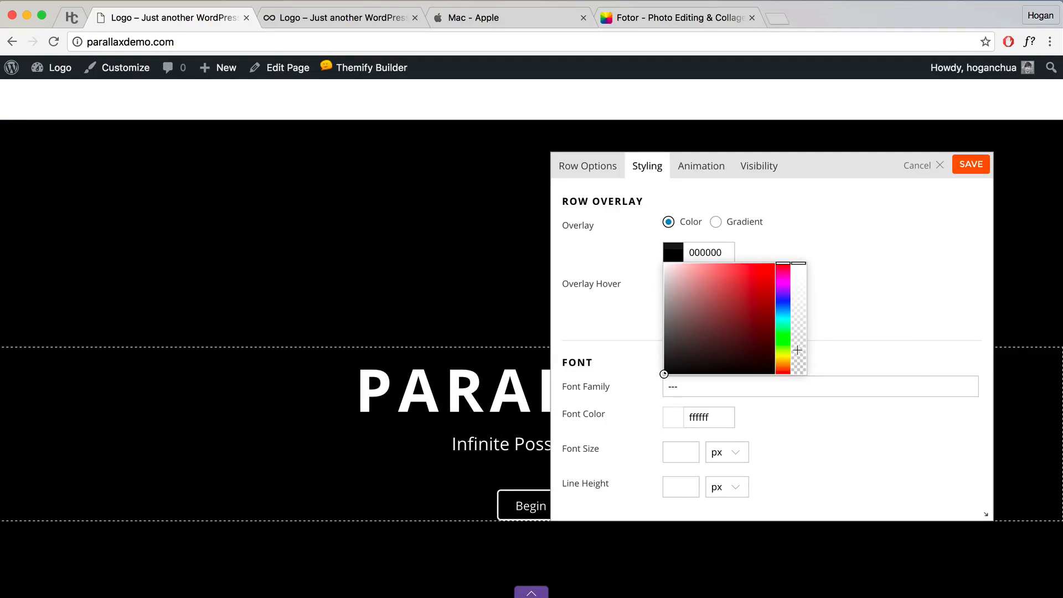
{"action": "left_click", "coordinate": [801, 352]}
Step: Raise the black overlay's opacity to darken the hero, then delete the overlay colour value
{"action": "left_click_drag", "start_coordinate": [806, 172], "coordinate": [238, 164]}
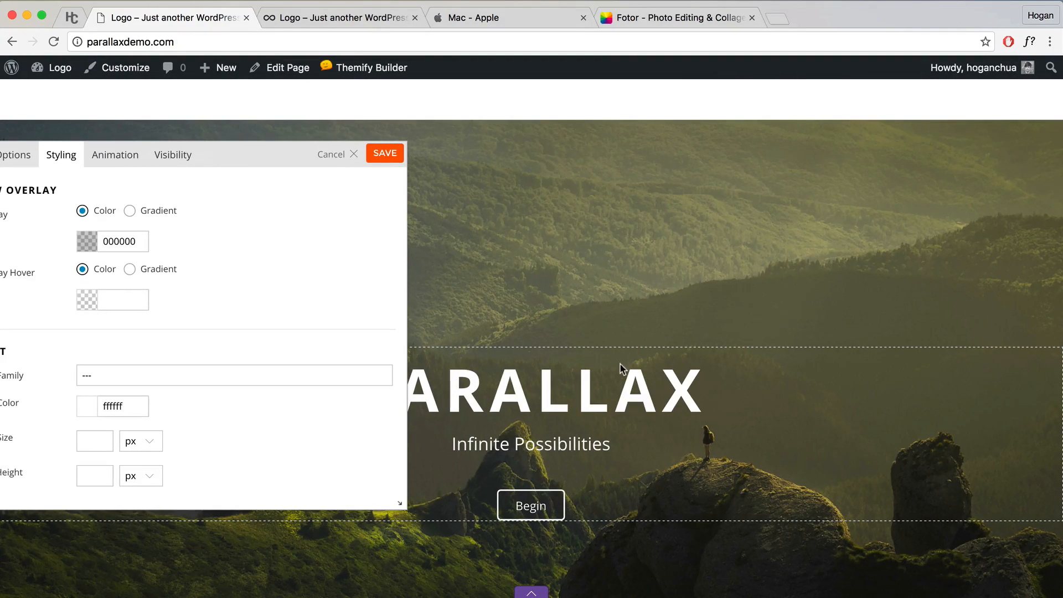
{"action": "left_click", "coordinate": [87, 244]}
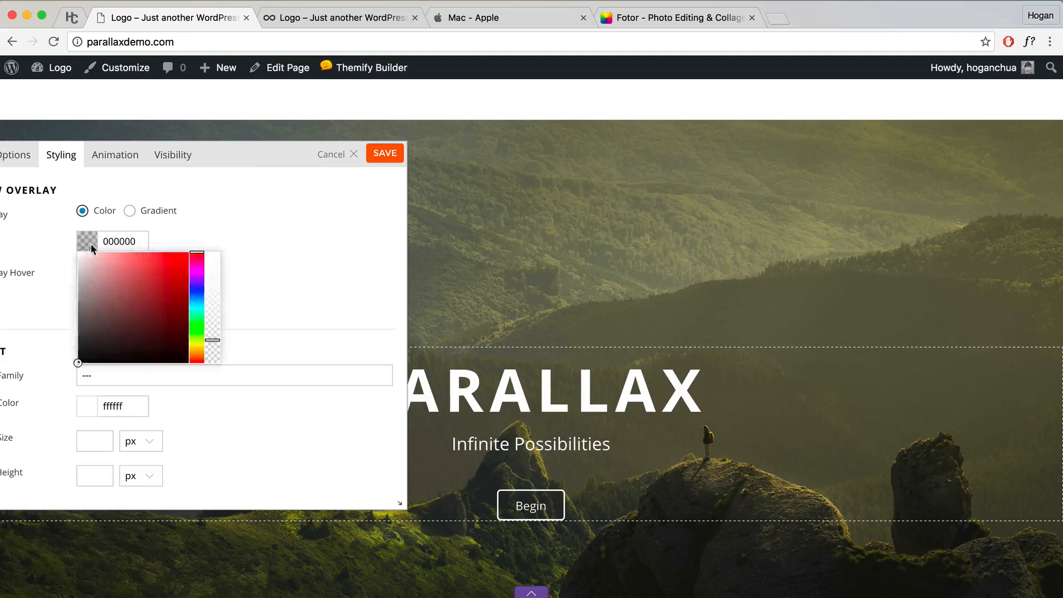
{"action": "left_click", "coordinate": [213, 315]}
{"action": "left_click_drag", "start_coordinate": [215, 308], "coordinate": [213, 302]}
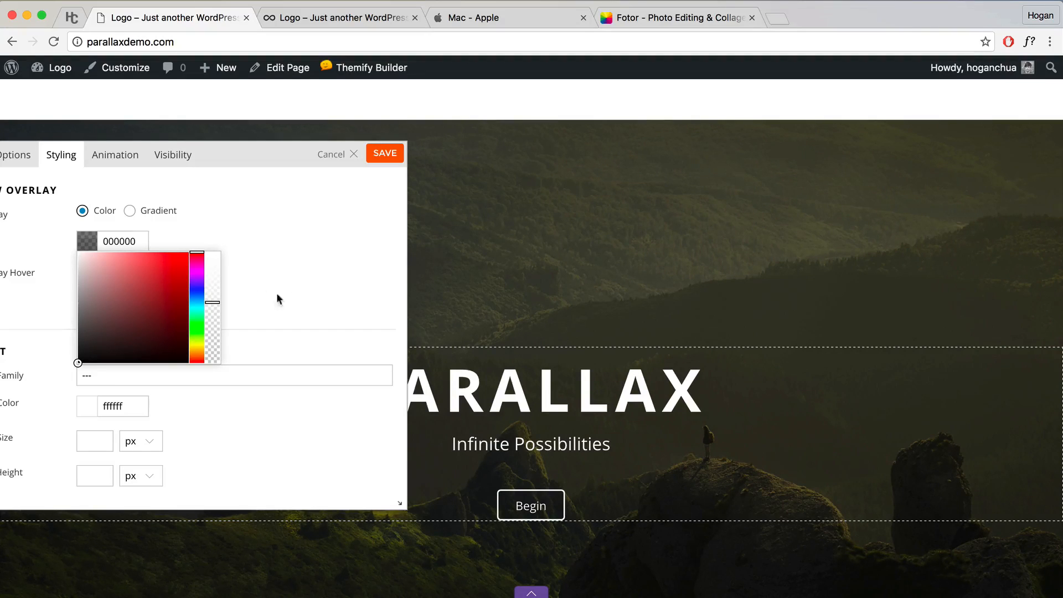
{"action": "left_click", "coordinate": [247, 275]}
{"action": "double_click", "coordinate": [139, 242]}
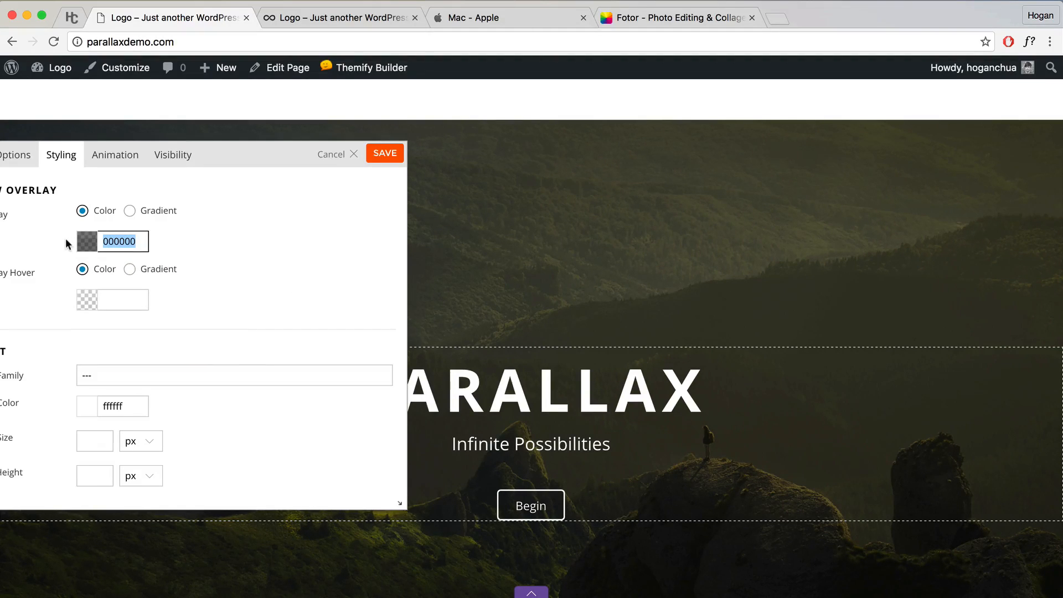
{"action": "key", "text": "BackSpace"}
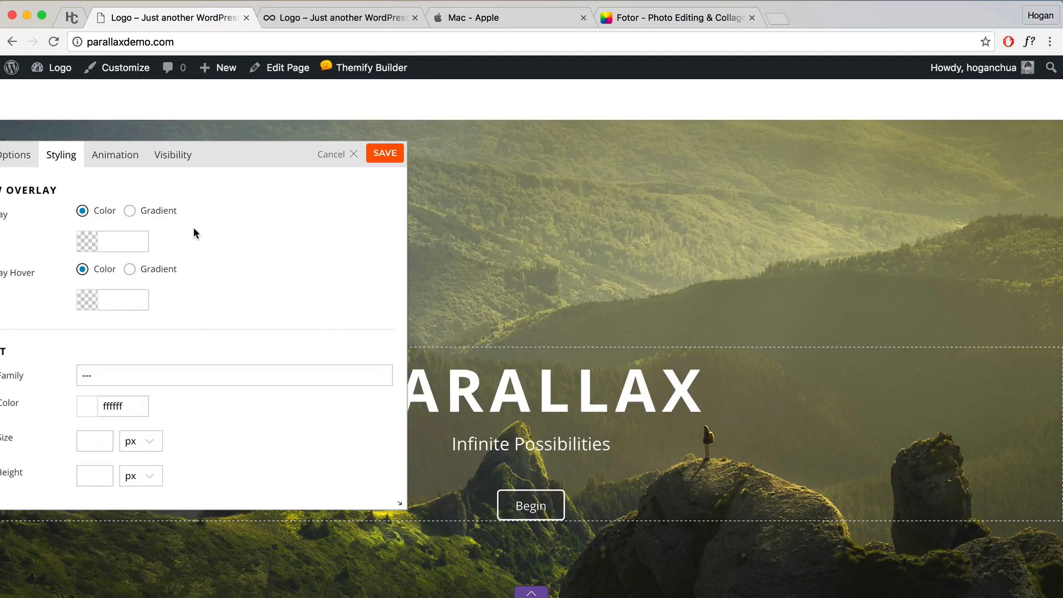
Step: Switch the row overlay to a gradient and make its black stop translucent
{"action": "left_click", "coordinate": [129, 211]}
{"action": "left_click_drag", "start_coordinate": [252, 157], "coordinate": [182, 176]}
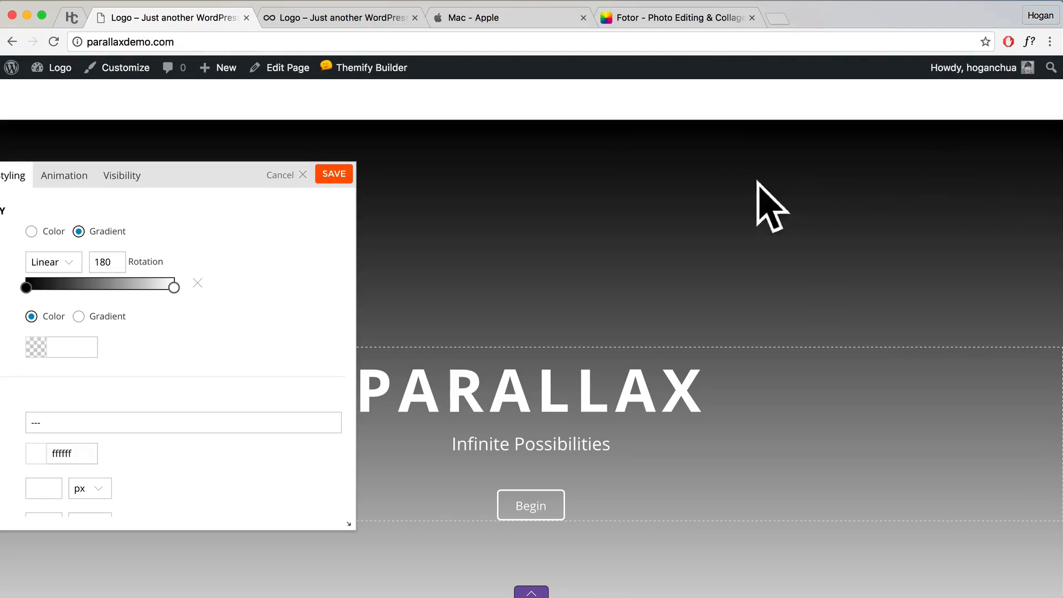
{"action": "left_click_drag", "start_coordinate": [188, 176], "coordinate": [317, 209]}
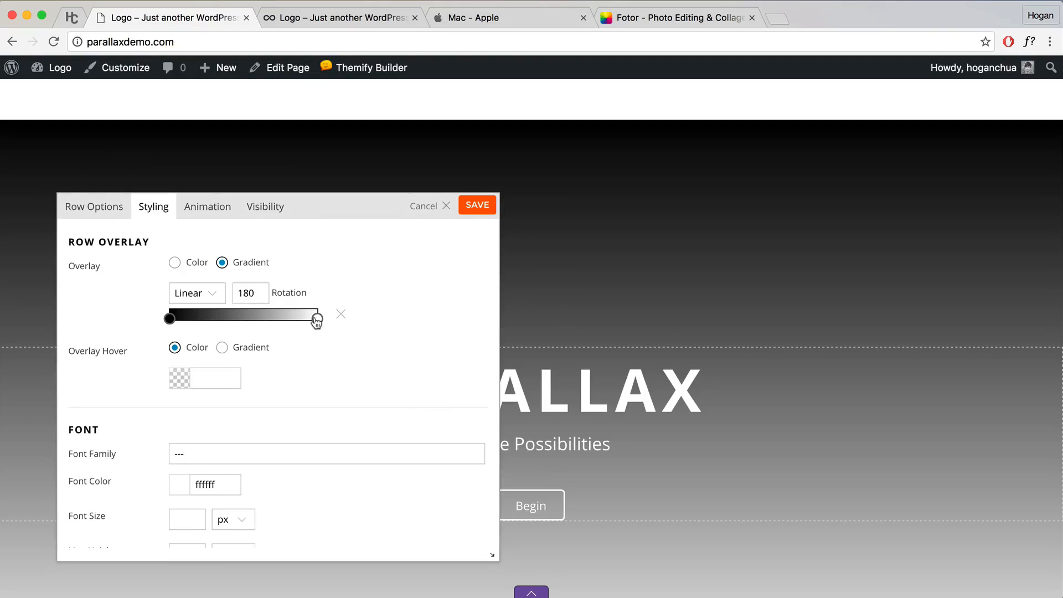
{"action": "left_click", "coordinate": [169, 319]}
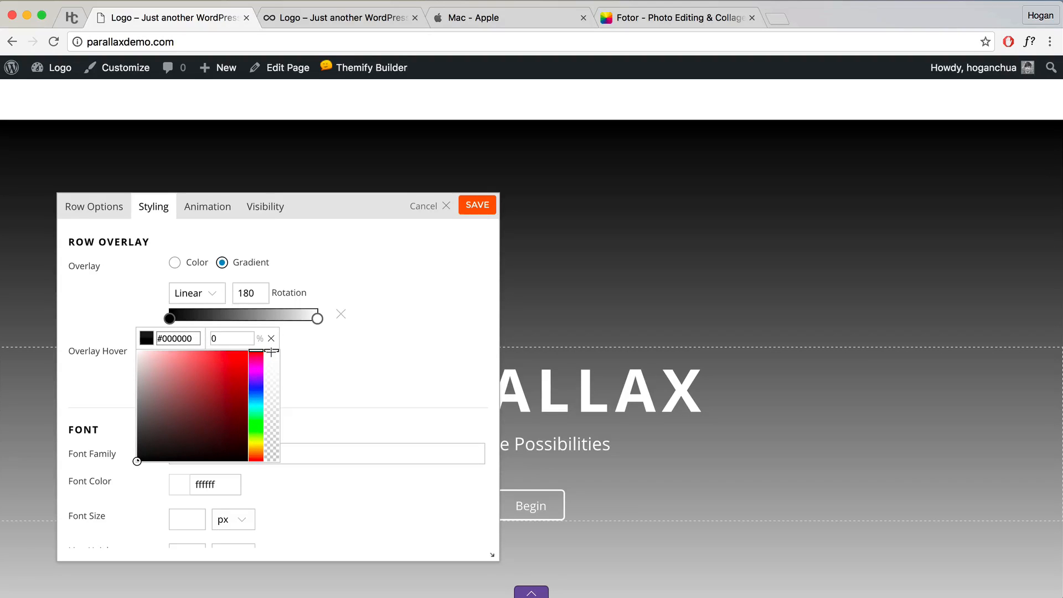
{"action": "left_click_drag", "start_coordinate": [271, 353], "coordinate": [267, 434]}
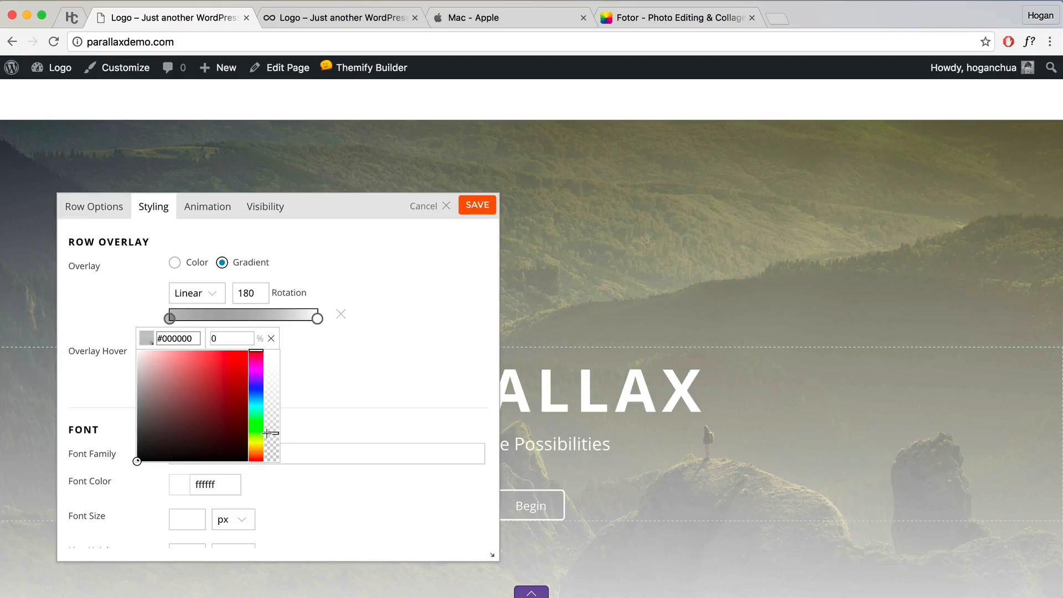
{"action": "left_click", "coordinate": [310, 396]}
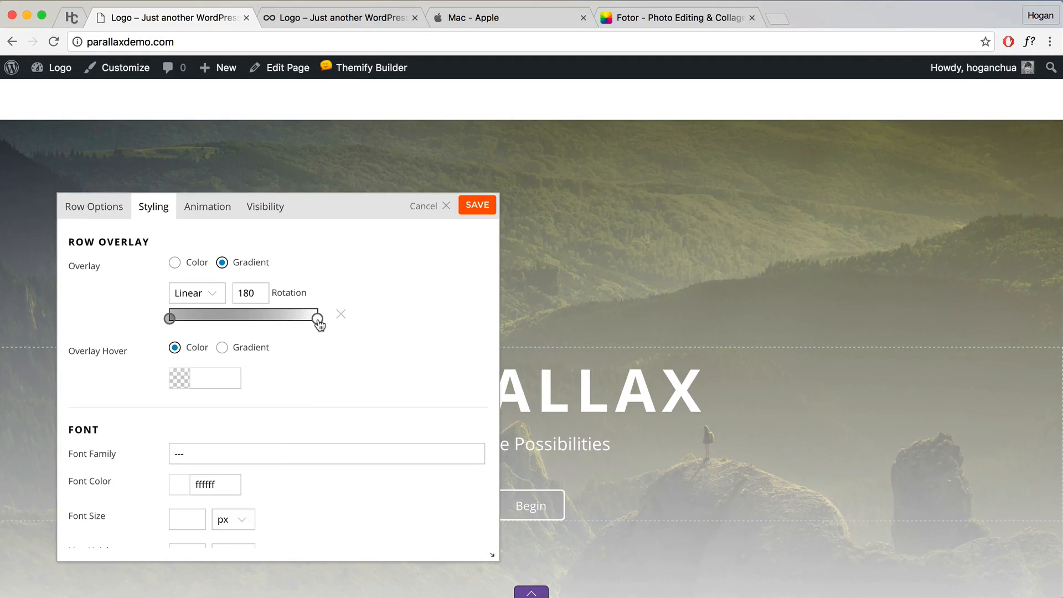
Step: Move the white stop to about 22%, fade both stops transparent, and save the row
{"action": "left_click_drag", "start_coordinate": [318, 320], "coordinate": [199, 321]}
{"action": "left_click", "coordinate": [199, 321]}
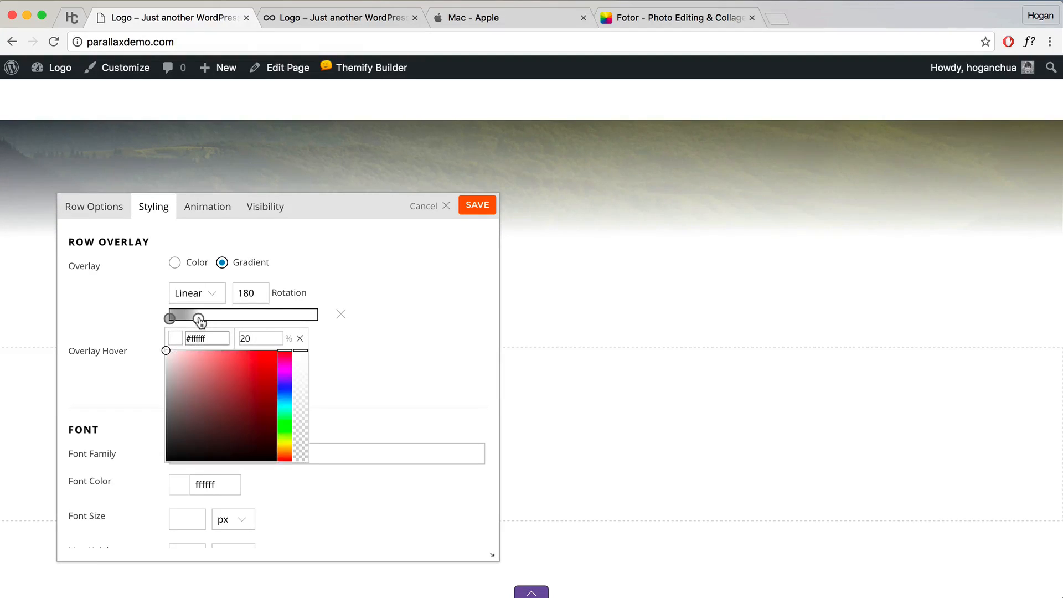
{"action": "left_click", "coordinate": [411, 363]}
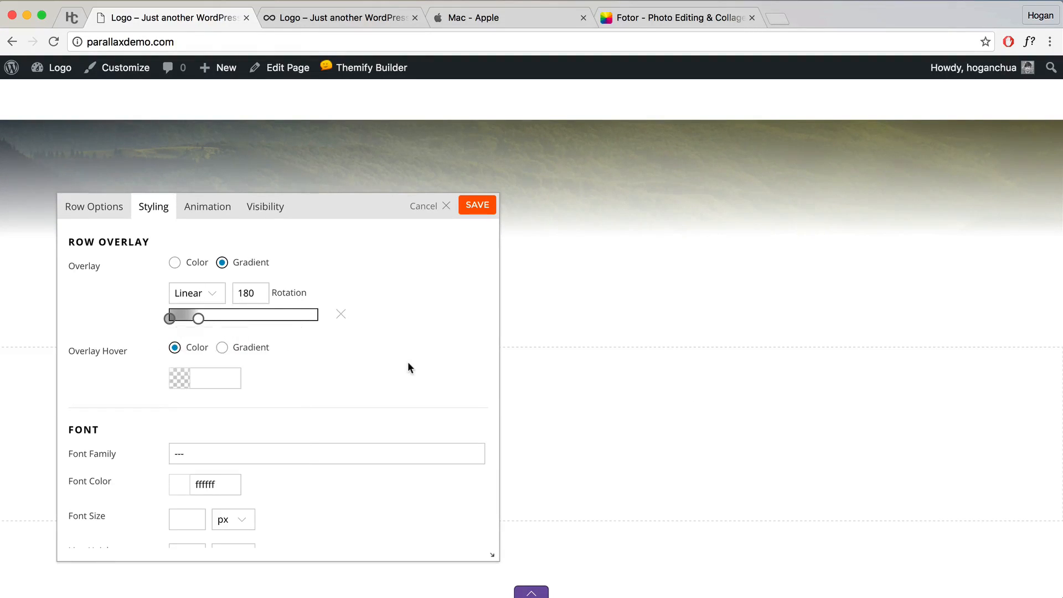
{"action": "left_click", "coordinate": [197, 321]}
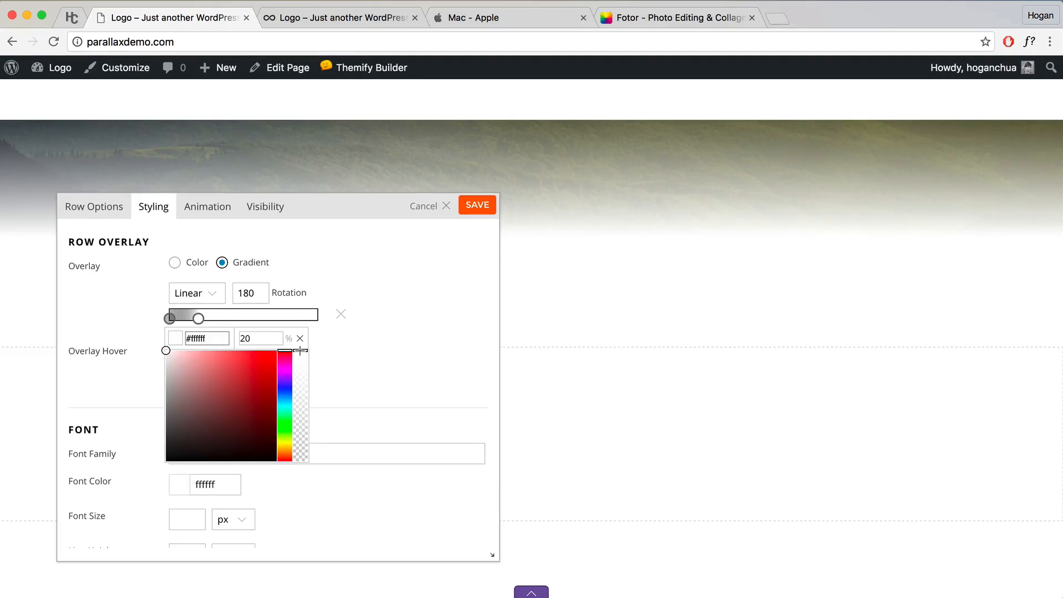
{"action": "left_click_drag", "start_coordinate": [300, 351], "coordinate": [298, 464]}
{"action": "left_click", "coordinate": [325, 430]}
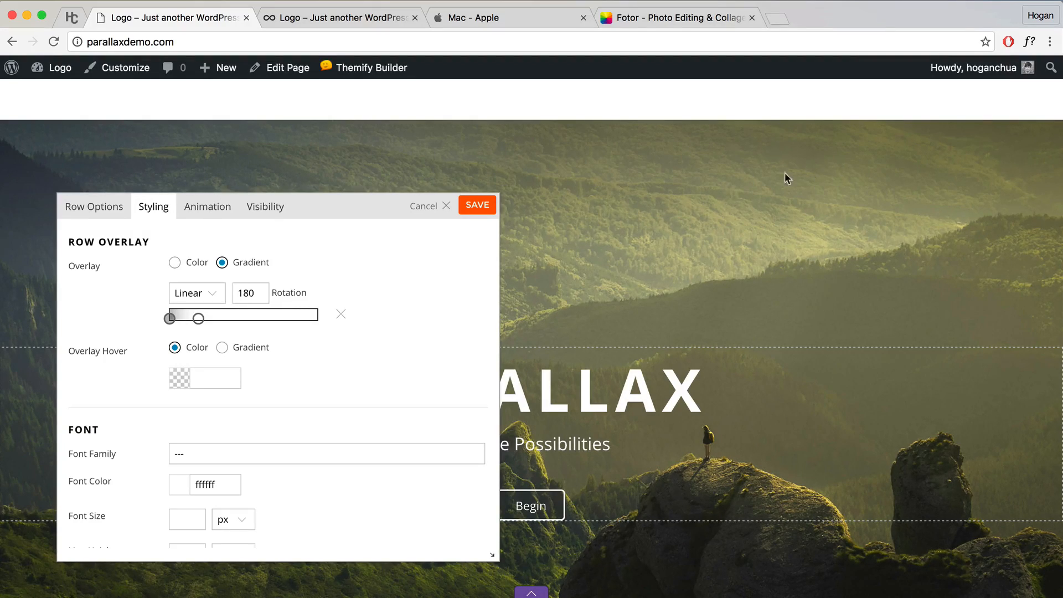
{"action": "left_click", "coordinate": [170, 318]}
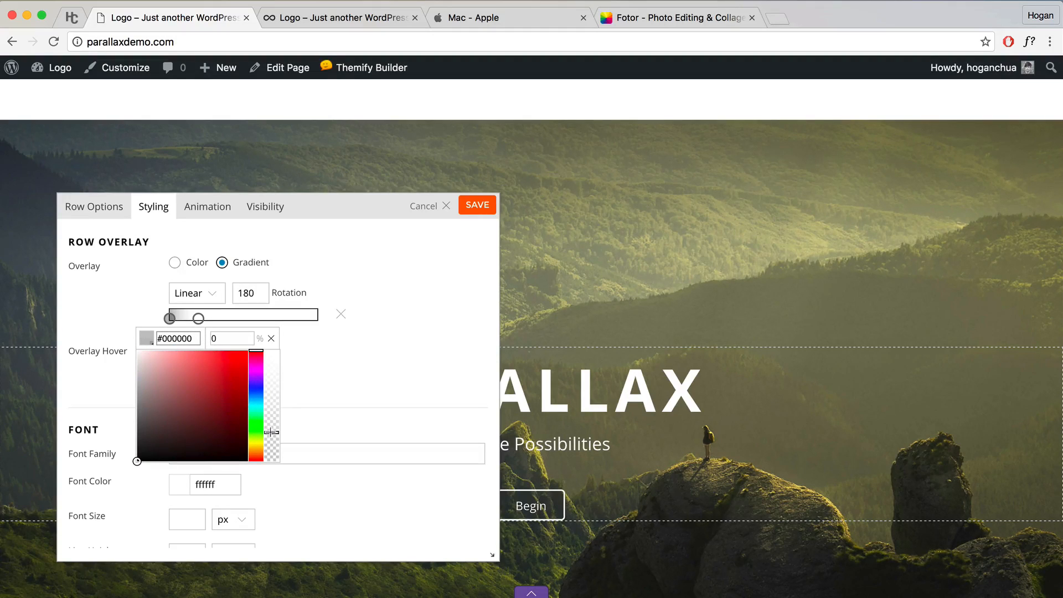
{"action": "mouse_move", "coordinate": [272, 431]}
{"action": "left_mouse_down"}
{"action": "mouse_move", "coordinate": [271, 360]}
{"action": "mouse_move", "coordinate": [269, 433]}
{"action": "left_mouse_up"}
{"action": "left_click_drag", "start_coordinate": [272, 433], "coordinate": [272, 442]}
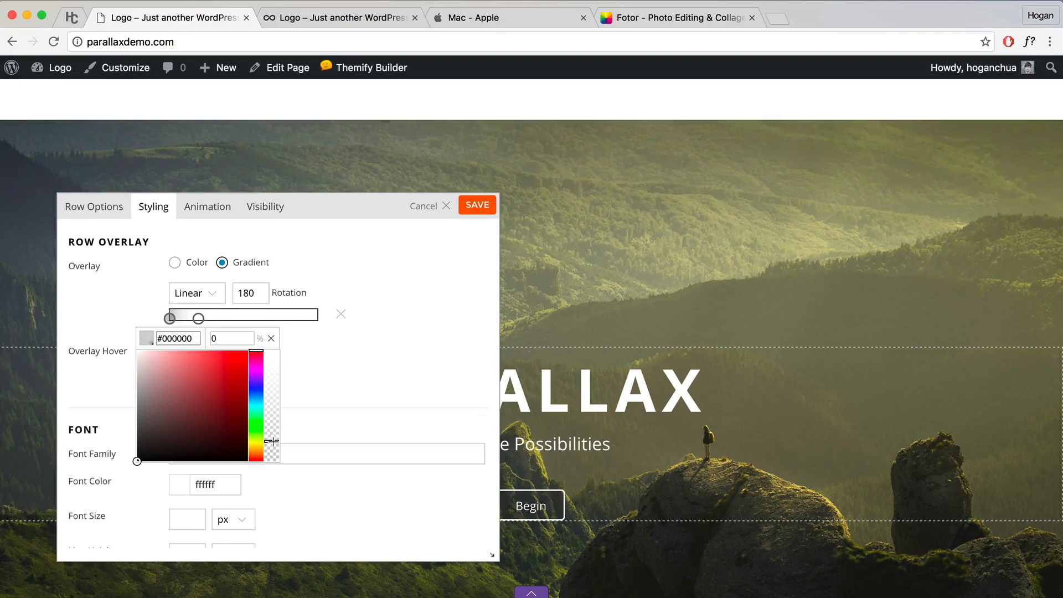
{"action": "left_click", "coordinate": [476, 206]}
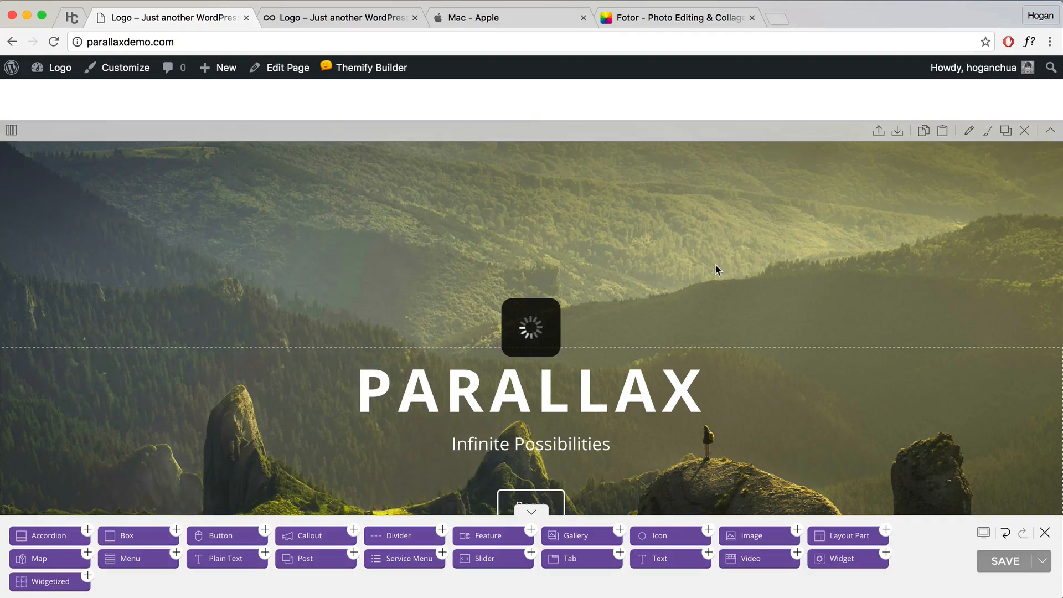
Step: Save the page, check the gradient hero on the live site, and turn the builder back on
{"action": "left_click", "coordinate": [1007, 561]}
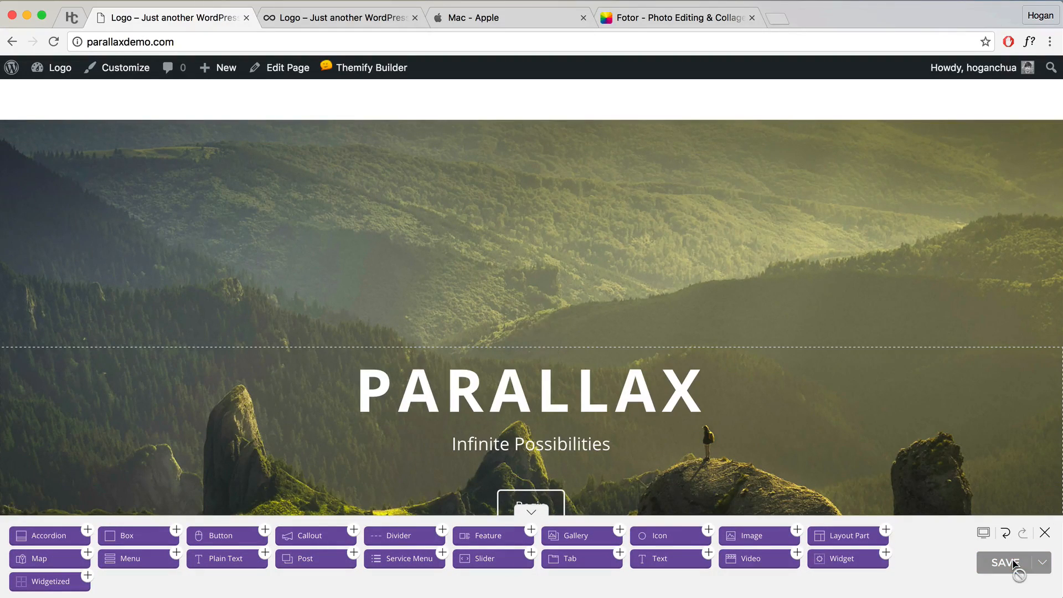
{"action": "left_click", "coordinate": [1019, 562]}
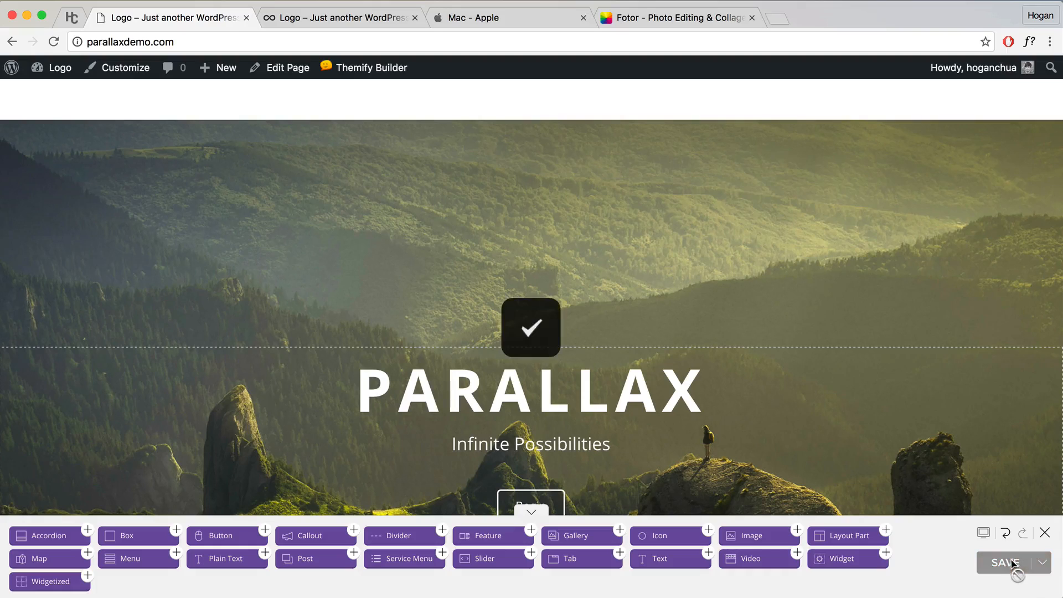
{"action": "left_click", "coordinate": [1046, 533]}
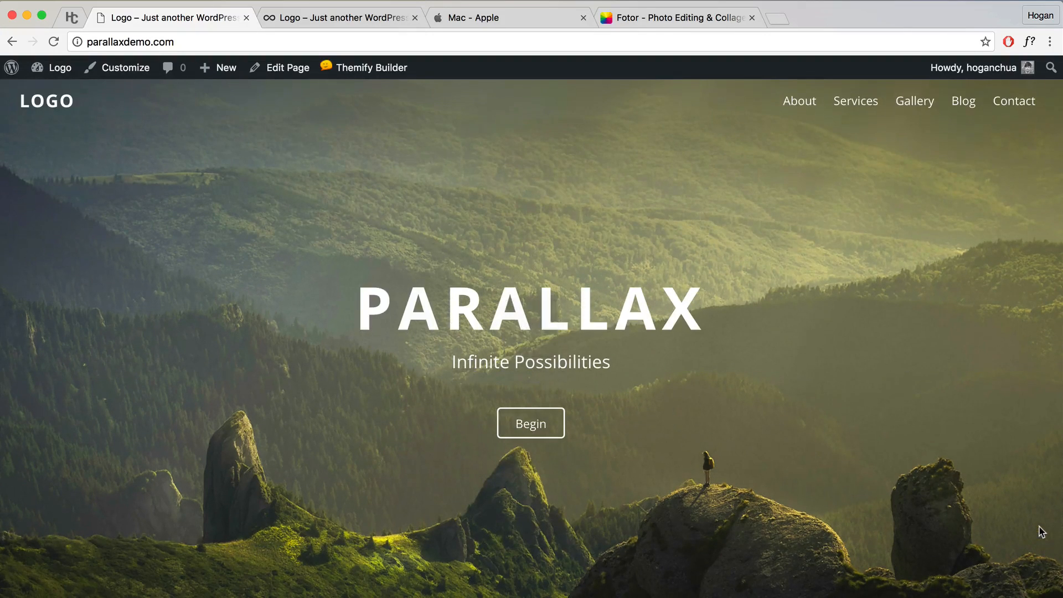
{"action": "scroll", "coordinate": [657, 397], "scroll_direction": "down", "scroll_amount": 1}
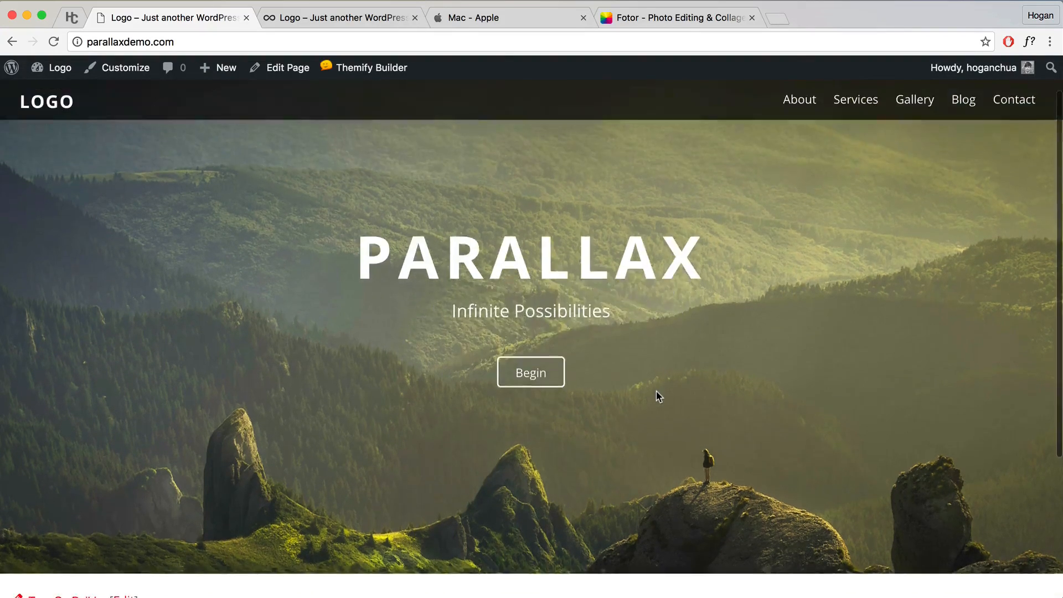
{"action": "scroll", "coordinate": [657, 396], "scroll_direction": "up", "scroll_amount": 1}
{"action": "scroll", "coordinate": [658, 397], "scroll_direction": "down", "scroll_amount": 3}
{"action": "scroll", "coordinate": [657, 397], "scroll_direction": "up", "scroll_amount": 3}
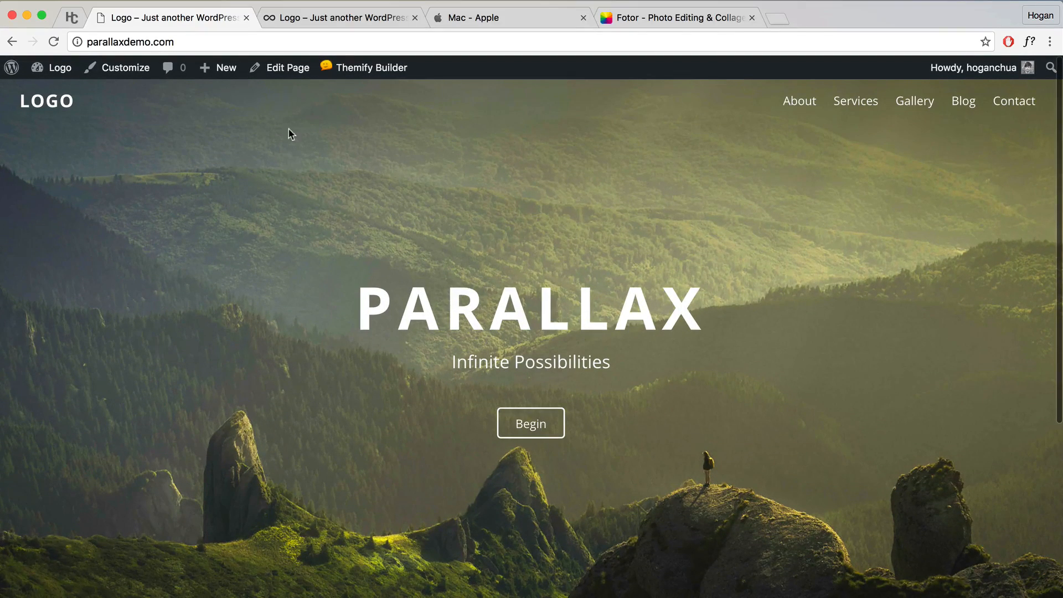
{"action": "mouse_move", "coordinate": [338, 68]}
{"action": "left_click", "coordinate": [356, 90]}
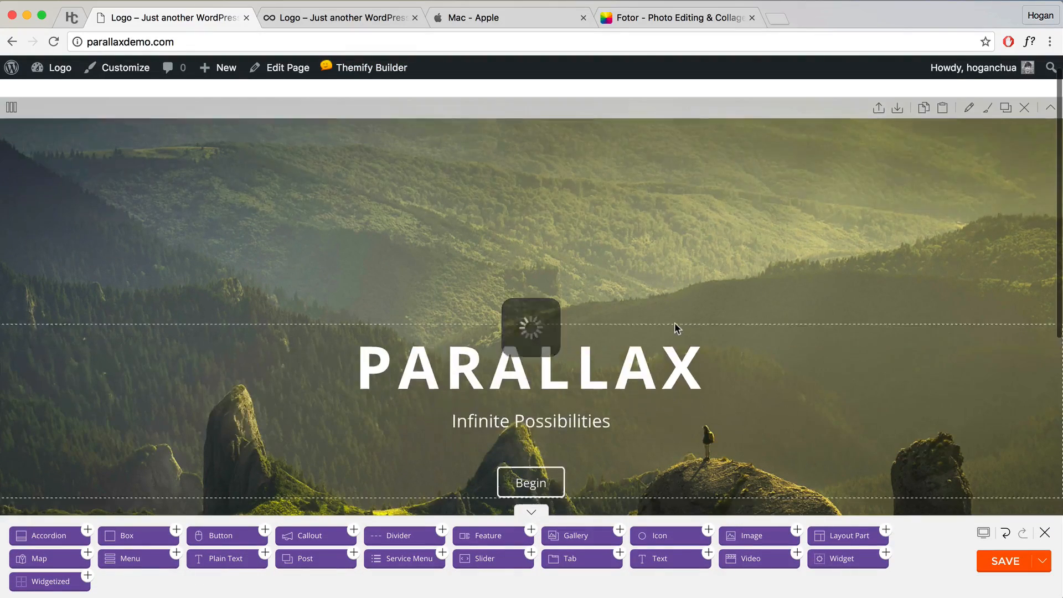
Step: Give the PARALLAX heading a fadeIn animation with a 1 s delay and save it
{"action": "double_click", "coordinate": [619, 345]}
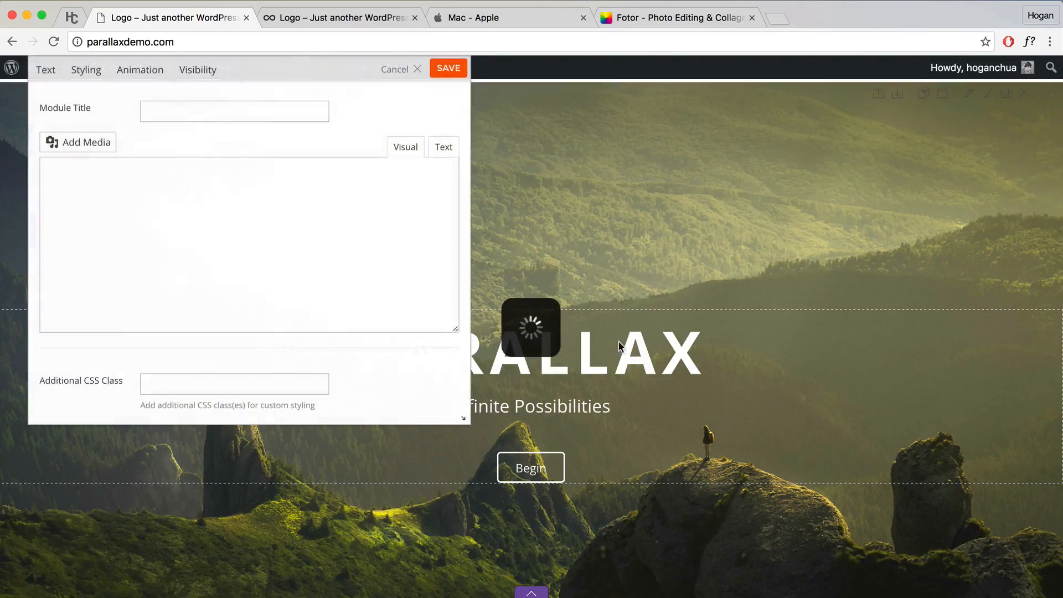
{"action": "left_click", "coordinate": [142, 71]}
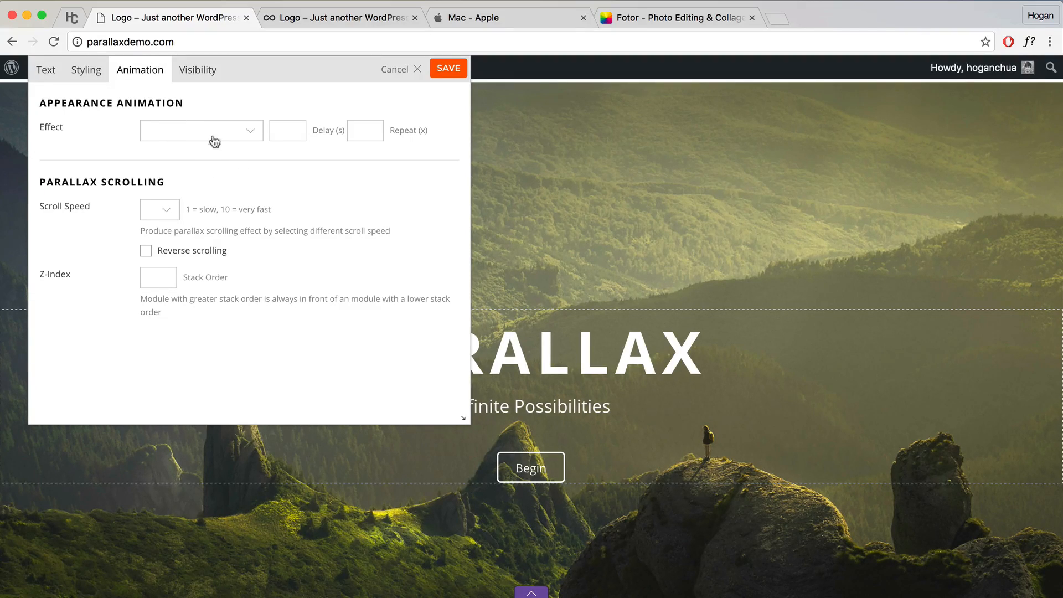
{"action": "left_click", "coordinate": [247, 139]}
{"action": "left_click", "coordinate": [206, 130]}
{"action": "left_click", "coordinate": [197, 134]}
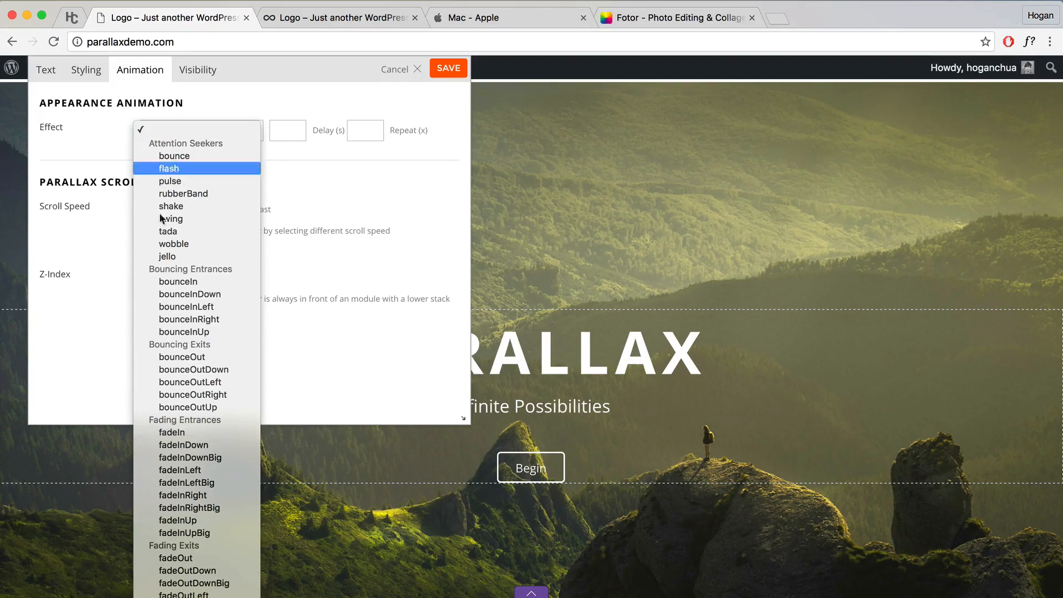
{"action": "left_click", "coordinate": [171, 432]}
{"action": "left_click", "coordinate": [288, 139]}
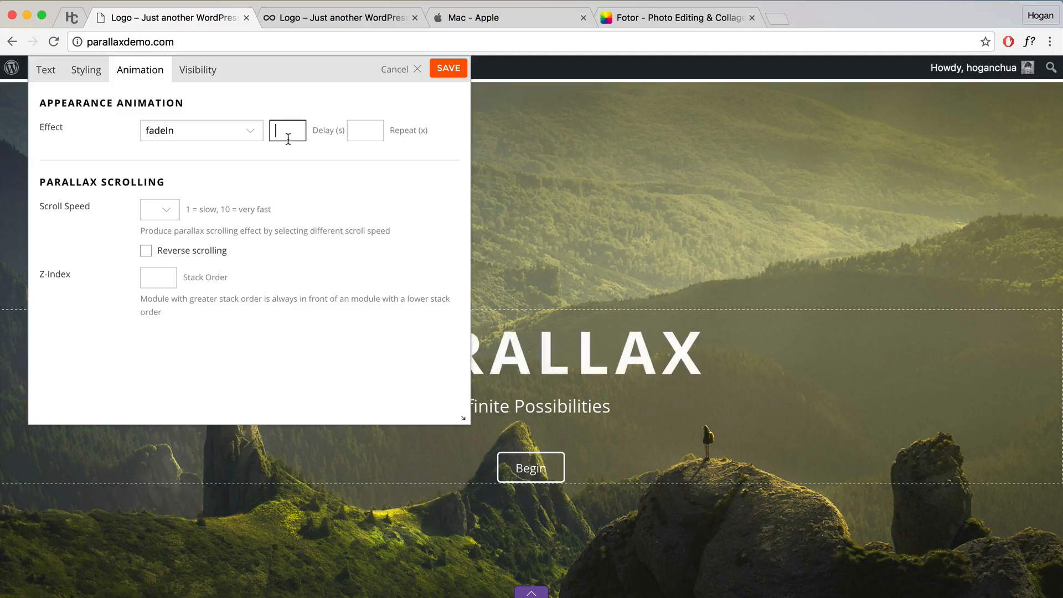
{"action": "type", "text": "2"}
{"action": "key", "text": "BackSpace"}
{"action": "type", "text": "1"}
{"action": "left_click", "coordinate": [444, 71]}
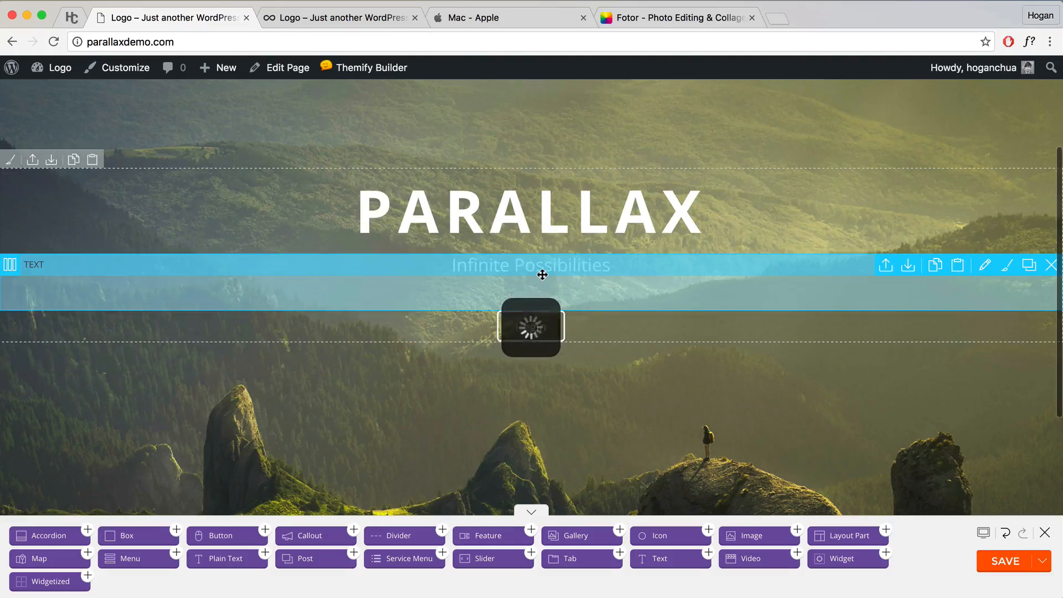
Step: Change the PARALLAX heading's fadeIn delay to 1.5 s and save it
{"action": "double_click", "coordinate": [542, 275]}
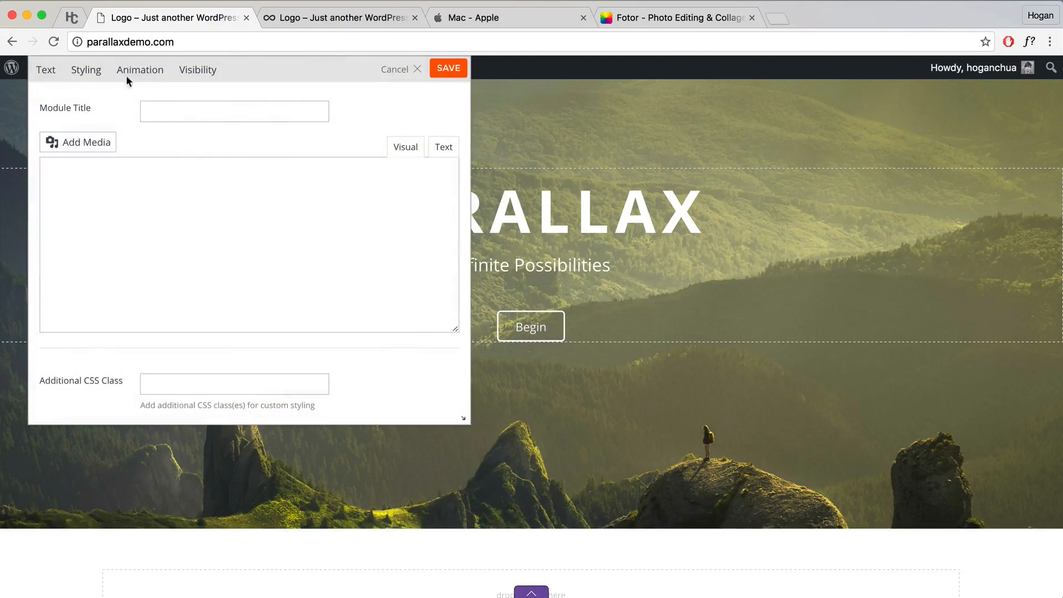
{"action": "left_click", "coordinate": [143, 71]}
{"action": "left_click", "coordinate": [184, 133]}
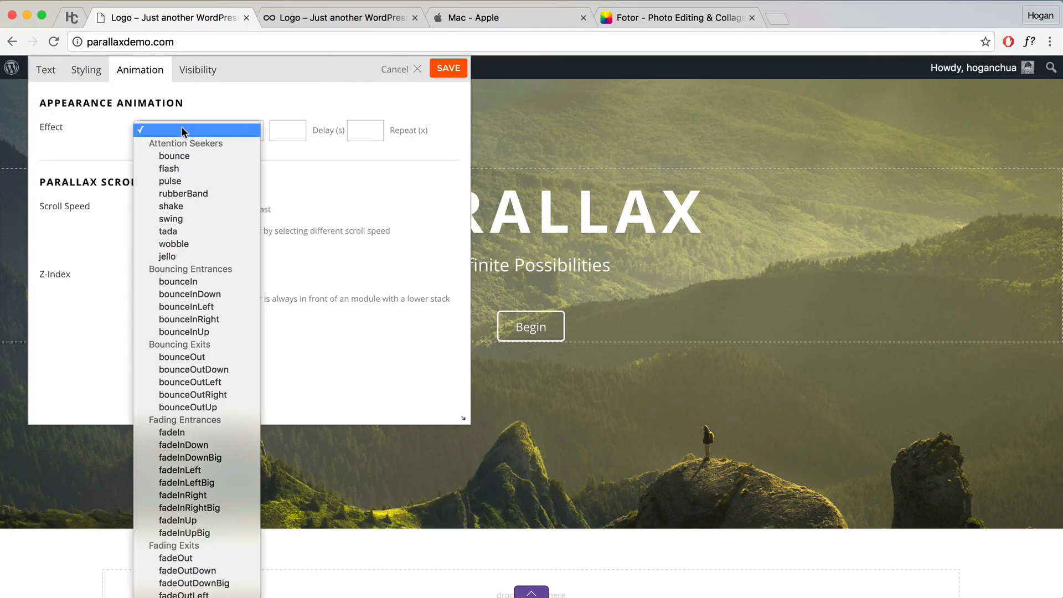
{"action": "left_click", "coordinate": [171, 432]}
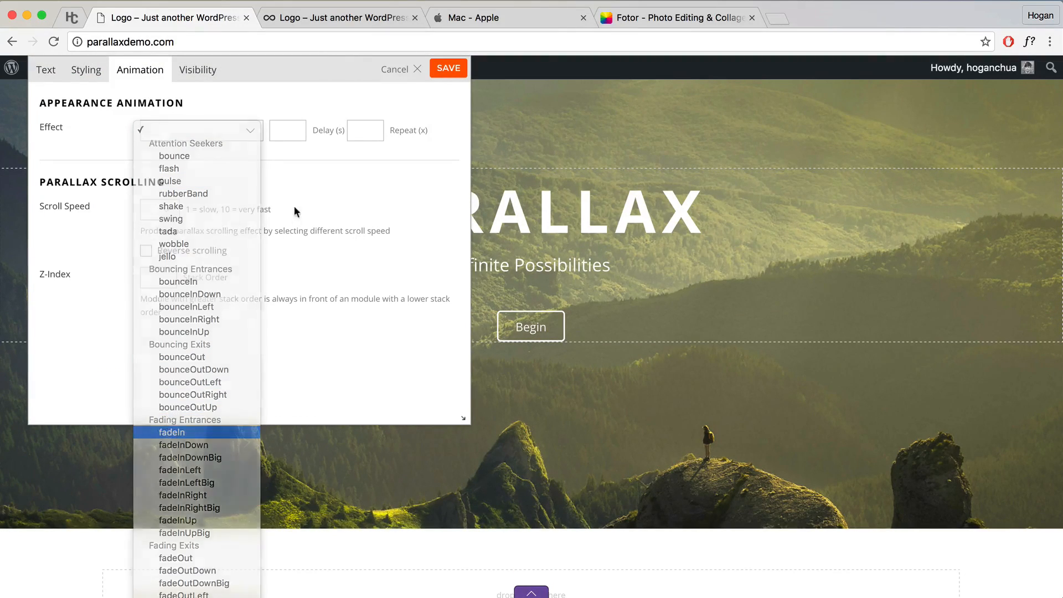
{"action": "left_click", "coordinate": [288, 131]}
{"action": "type", "text": "1"}
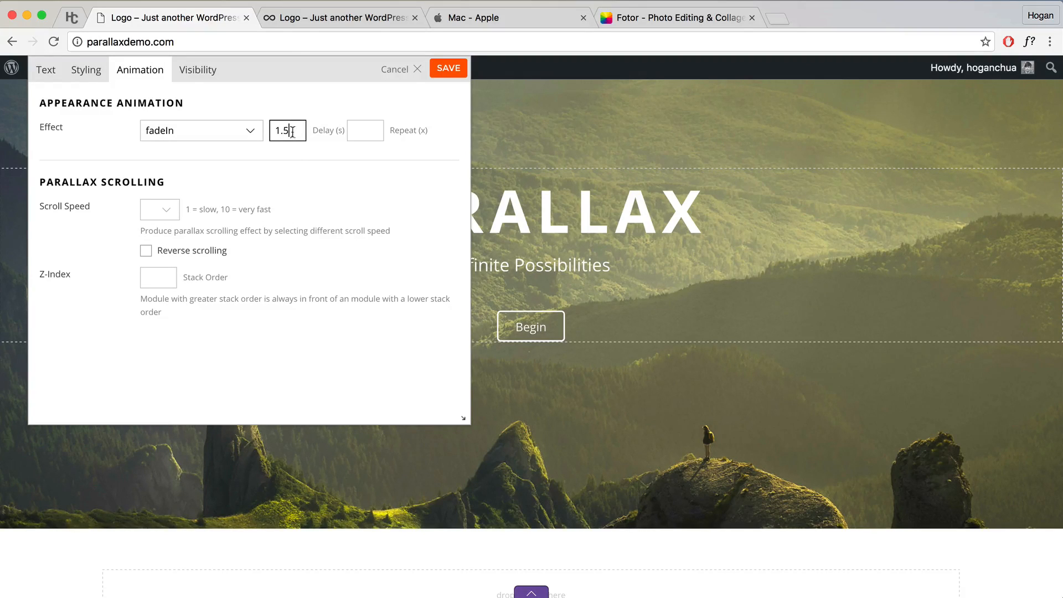
{"action": "type", "text": ".5"}
{"action": "left_click", "coordinate": [448, 67]}
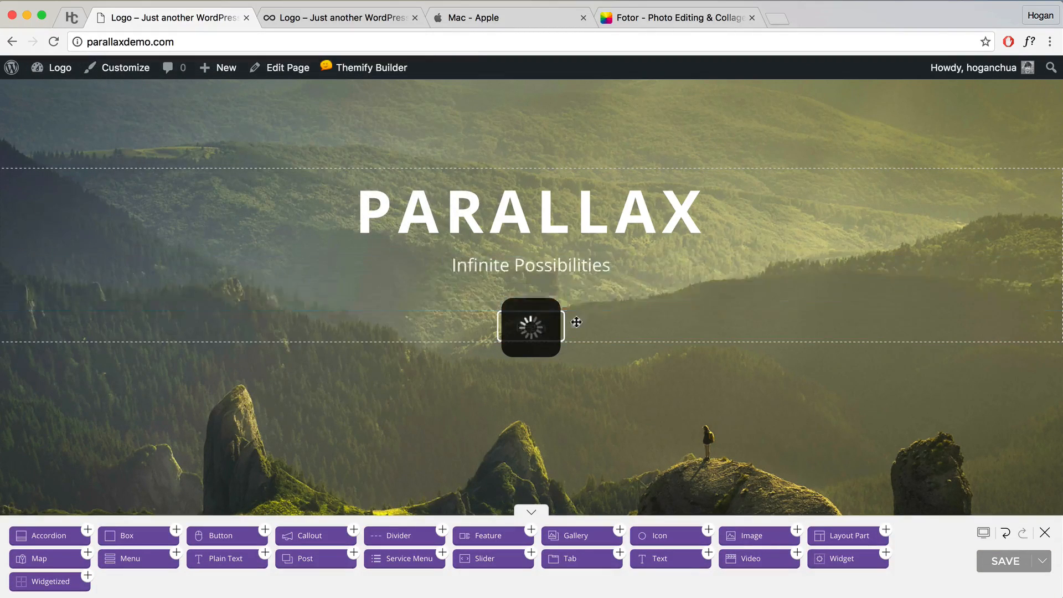
Step: Give the Begin button fadeIn with a 2 s delay, save the page, and exit the builder
{"action": "scroll", "coordinate": [577, 322], "scroll_direction": "down", "scroll_amount": 2}
{"action": "double_click", "coordinate": [584, 233]}
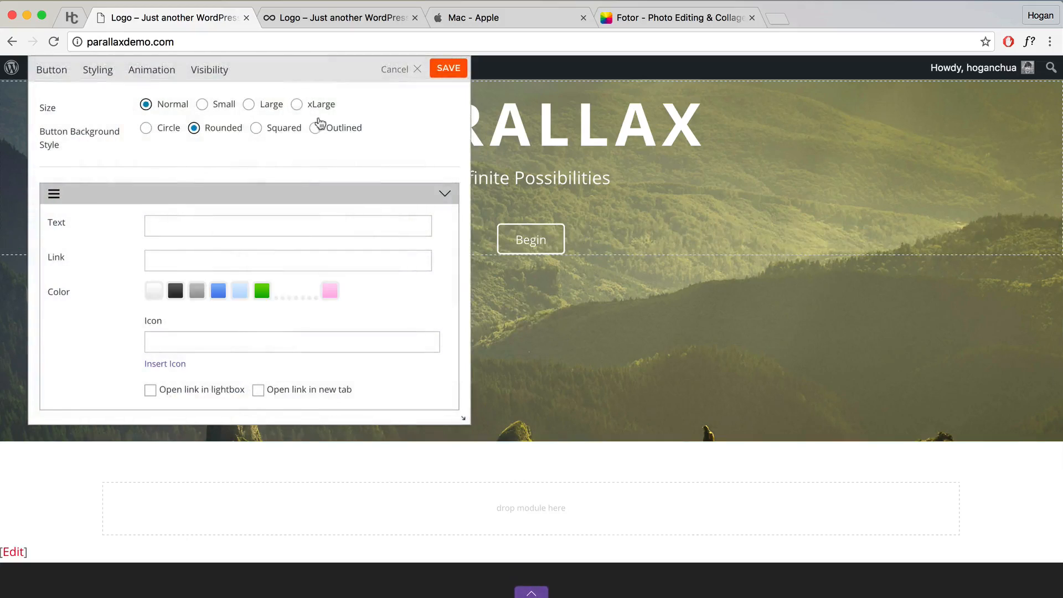
{"action": "left_click", "coordinate": [152, 69]}
{"action": "left_click", "coordinate": [230, 131]}
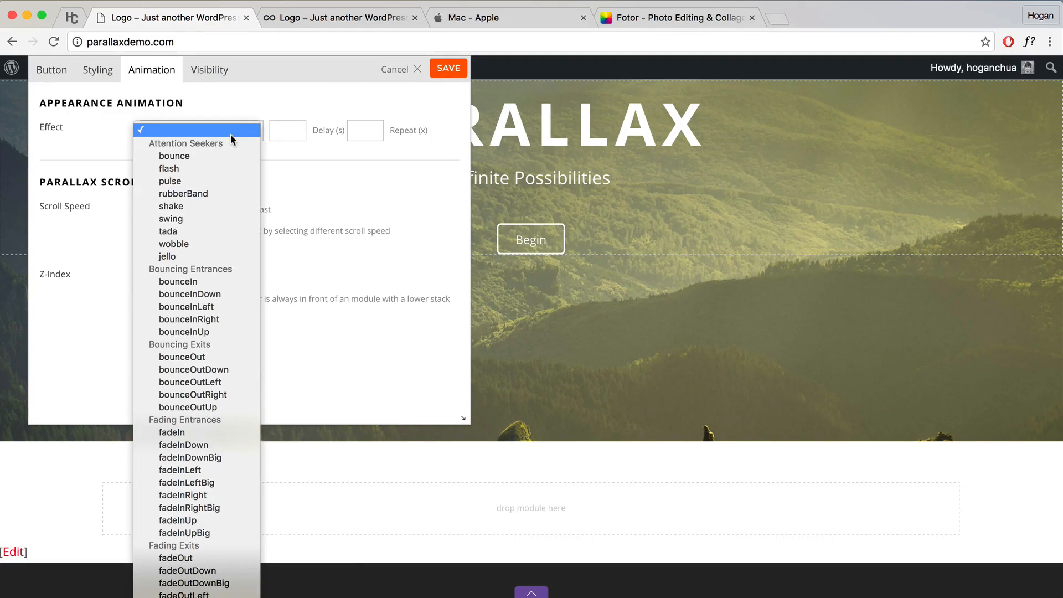
{"action": "key", "text": "f"}
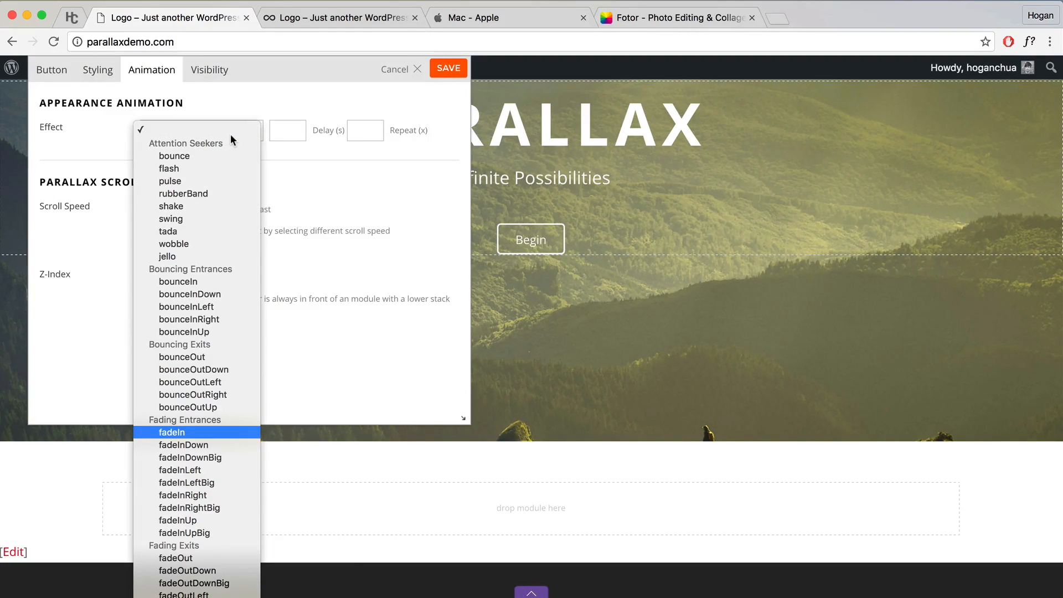
{"action": "left_click", "coordinate": [223, 432]}
{"action": "left_click", "coordinate": [287, 130]}
{"action": "type", "text": "2"}
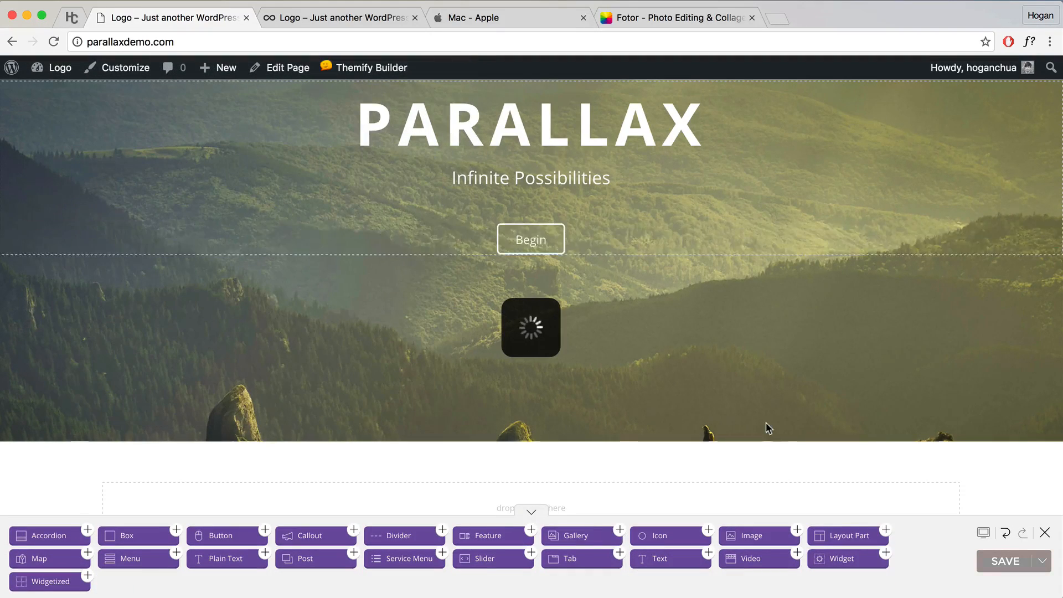
{"action": "scroll", "coordinate": [767, 427], "scroll_direction": "down", "scroll_amount": 1}
{"action": "left_click", "coordinate": [1005, 571]}
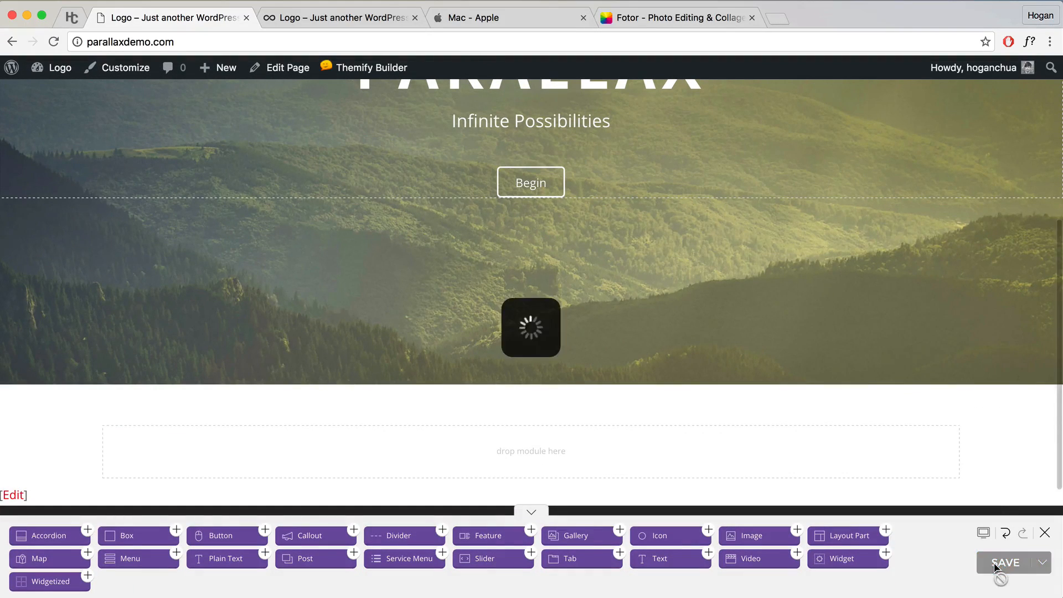
{"action": "left_click", "coordinate": [1045, 534]}
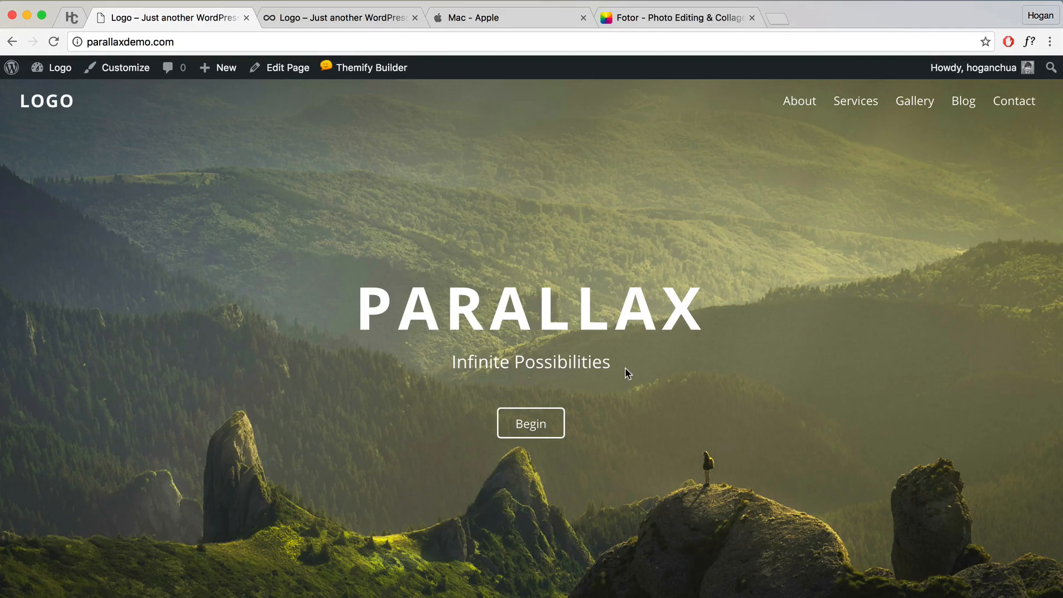
Step: Scroll the live page to see the faded-in hero above the empty row
{"action": "scroll", "coordinate": [626, 369], "scroll_direction": "down", "scroll_amount": 5}
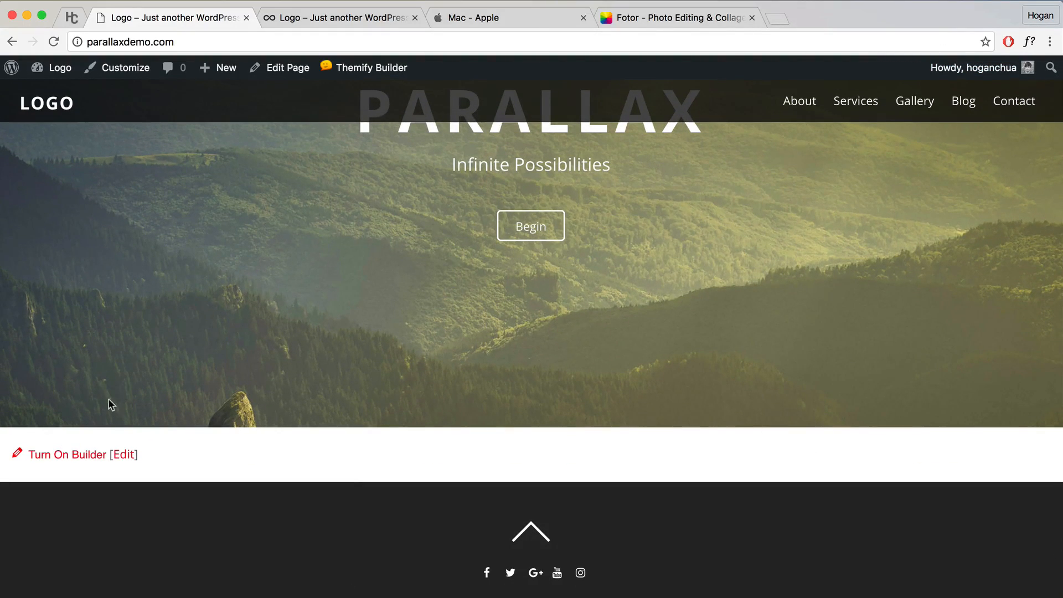
Step: Turn on the builder and set the empty row's Styling background colour to 292929, then save
{"action": "left_click", "coordinate": [67, 454]}
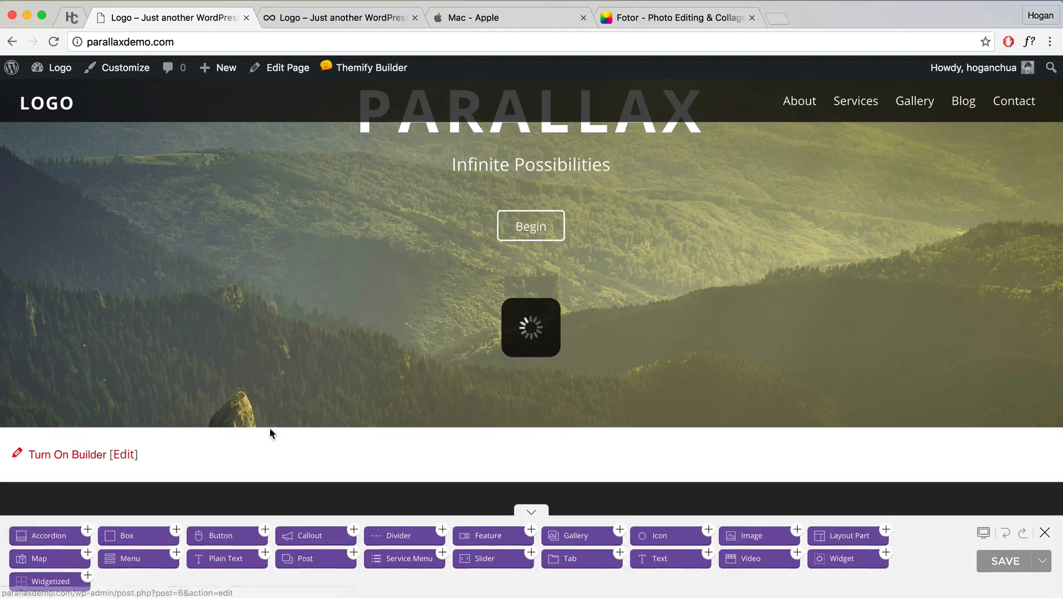
{"action": "scroll", "coordinate": [409, 352], "scroll_direction": "down", "scroll_amount": 4}
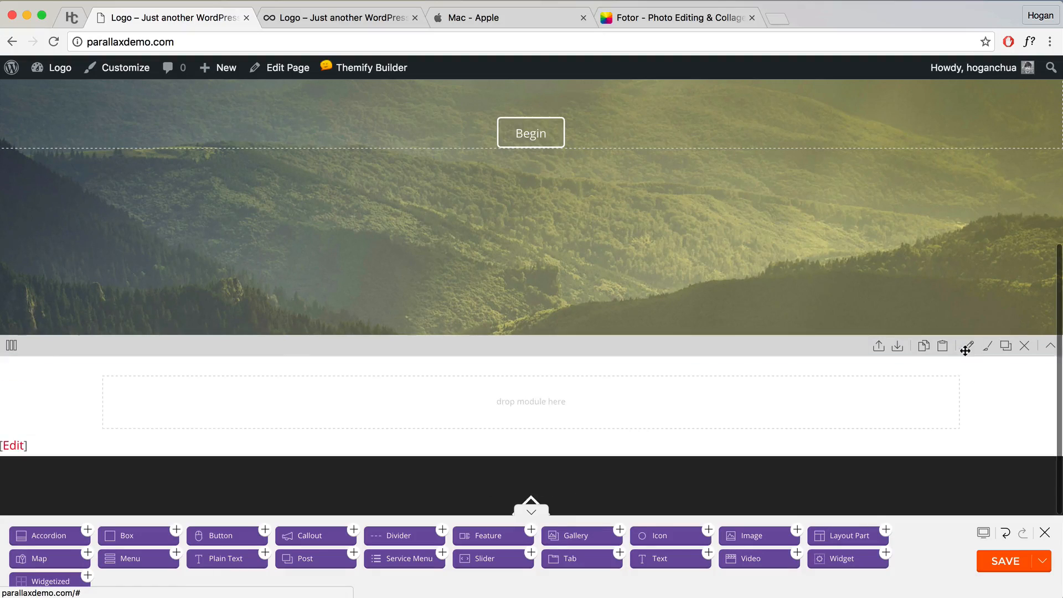
{"action": "left_click", "coordinate": [969, 349]}
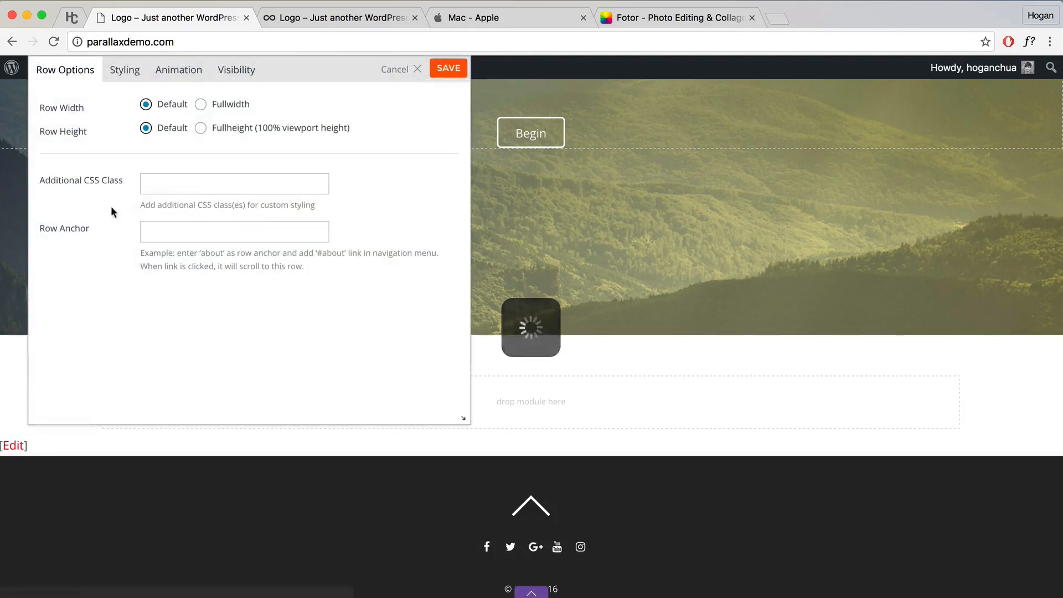
{"action": "left_click", "coordinate": [135, 81]}
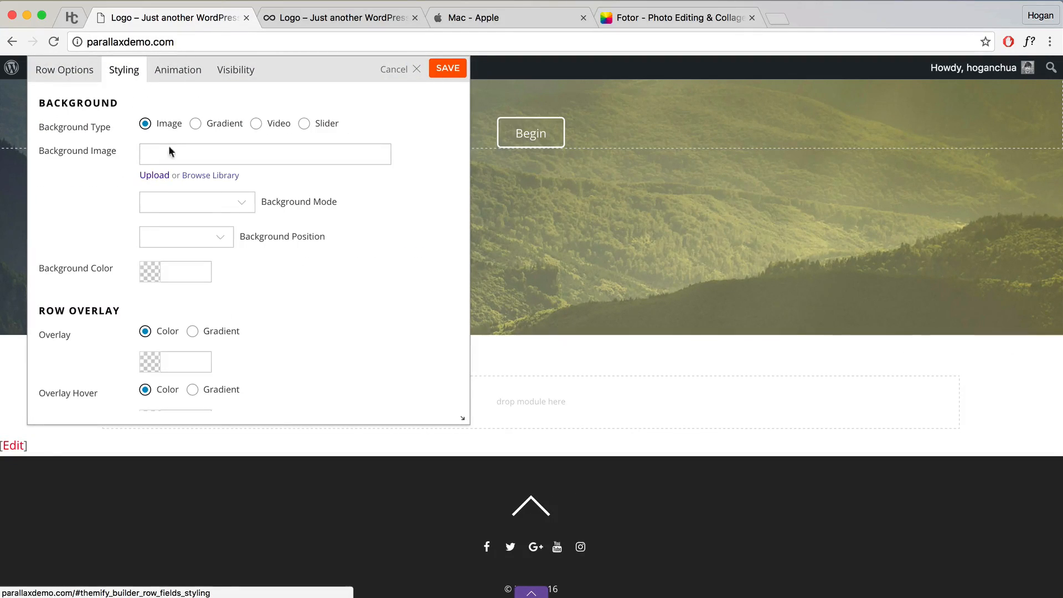
{"action": "scroll", "coordinate": [225, 218], "scroll_direction": "down", "scroll_amount": 1}
{"action": "left_click", "coordinate": [187, 253]}
{"action": "type", "text": "29"}
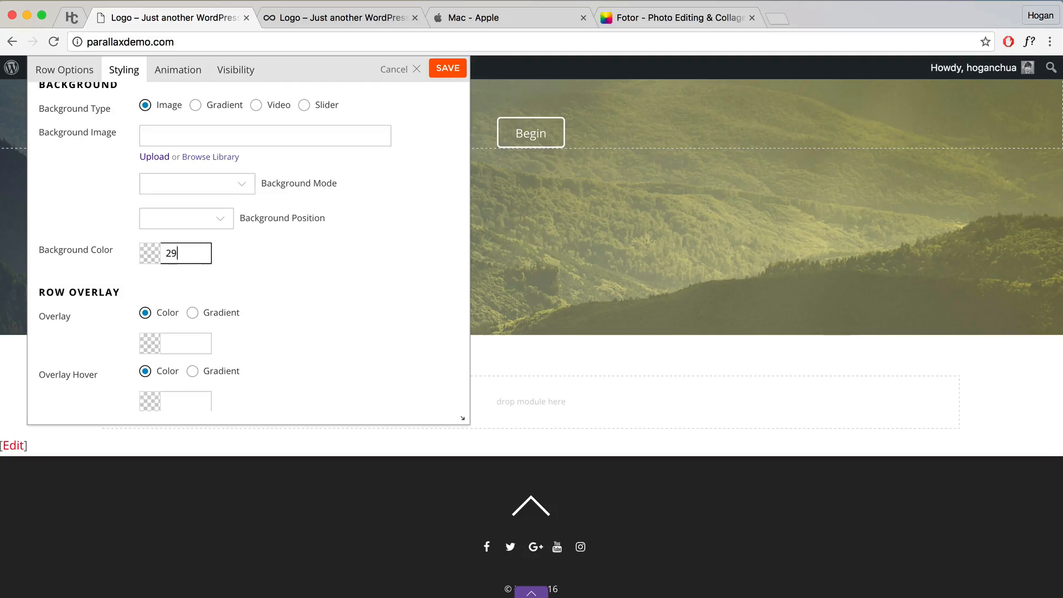
{"action": "type", "text": "2929"}
{"action": "left_click", "coordinate": [257, 261]}
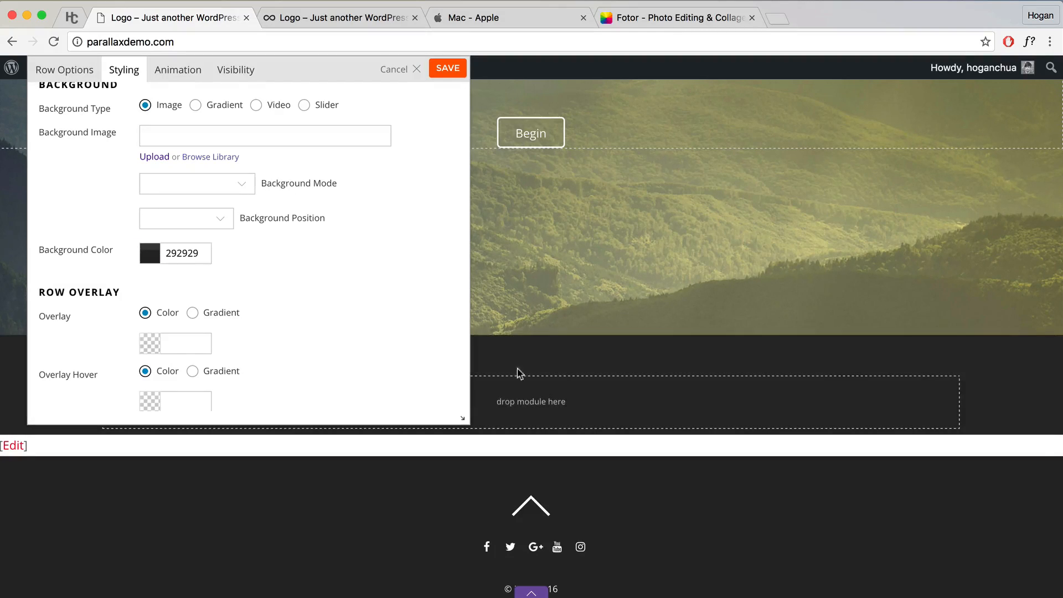
{"action": "left_click", "coordinate": [449, 74]}
{"action": "scroll", "coordinate": [651, 404], "scroll_direction": "down", "scroll_amount": 3}
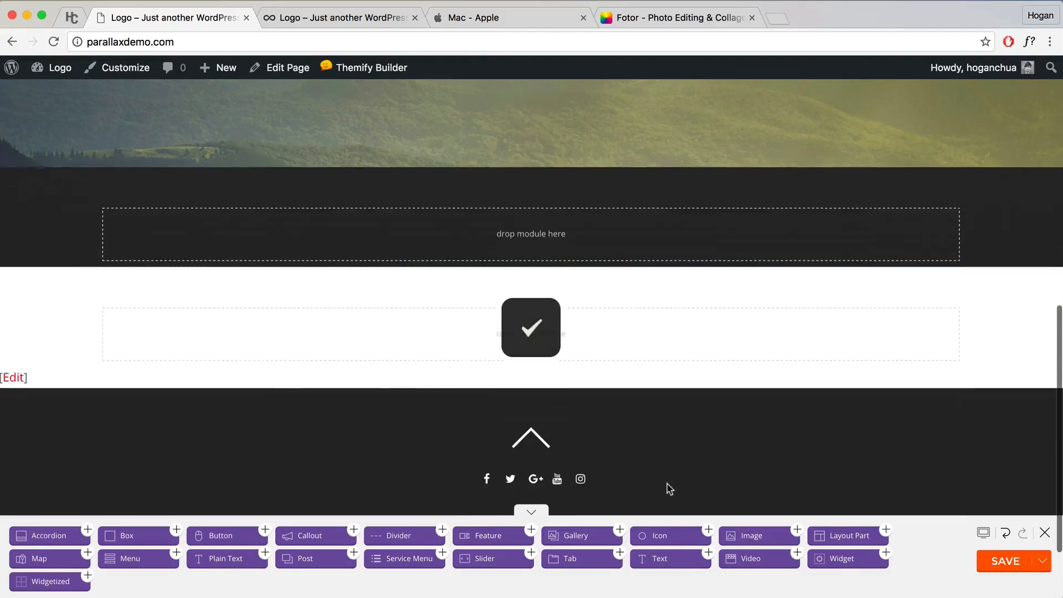
Step: Drop a Text module into the dark row and copy the quote and author from the demo page
{"action": "left_click_drag", "start_coordinate": [662, 548], "coordinate": [568, 235]}
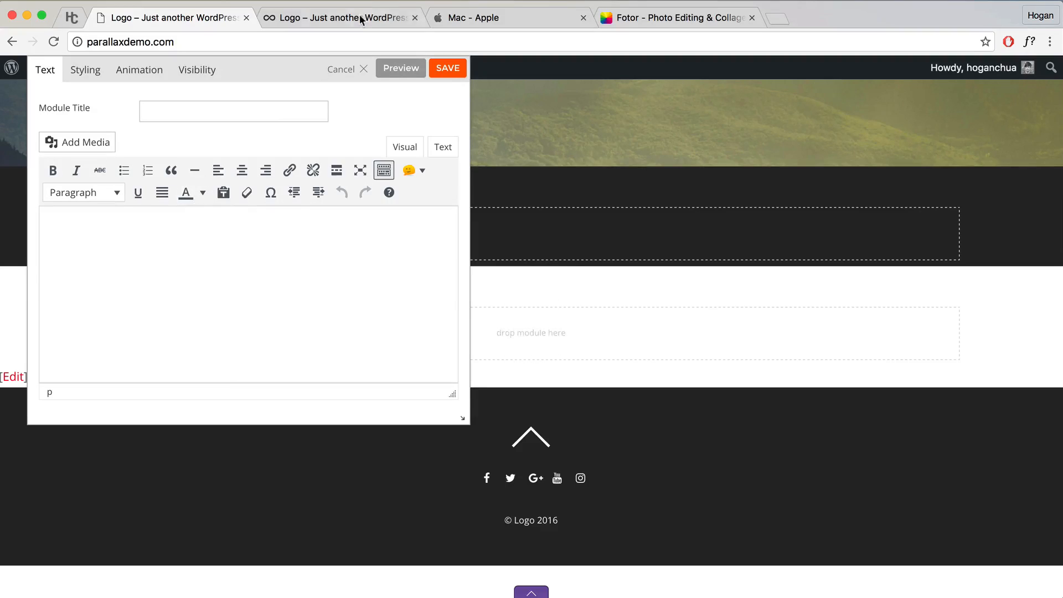
{"action": "left_click", "coordinate": [358, 17]}
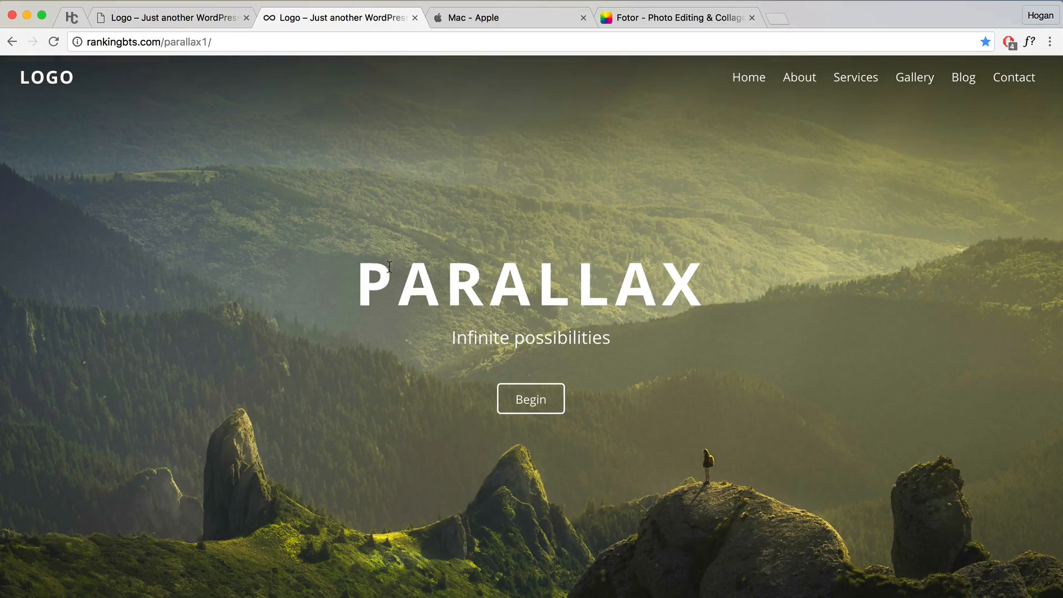
{"action": "scroll", "coordinate": [384, 269], "scroll_direction": "down", "scroll_amount": 5}
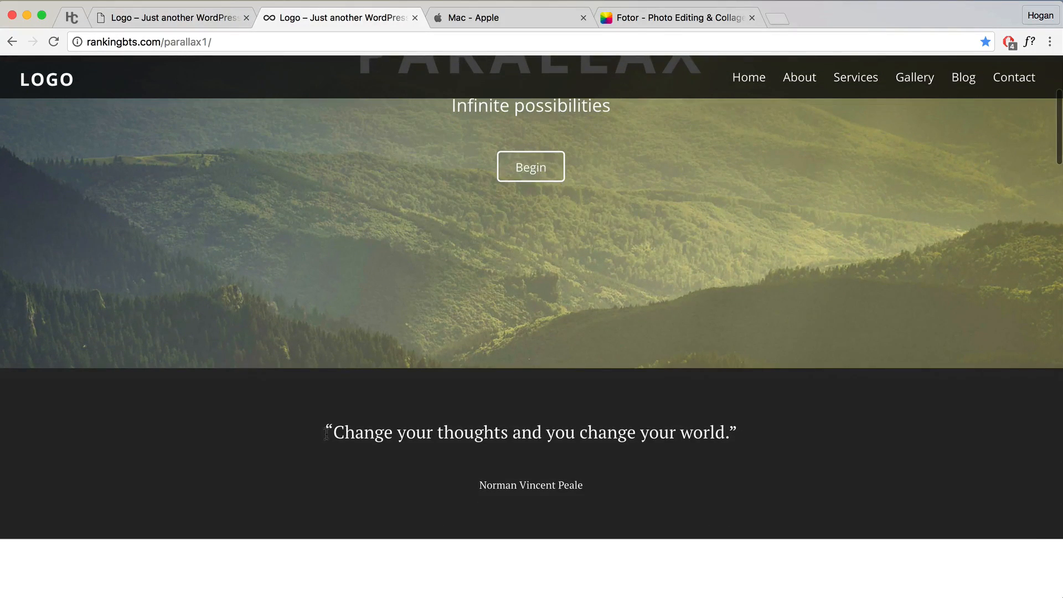
{"action": "left_click_drag", "start_coordinate": [331, 431], "coordinate": [640, 487]}
{"action": "right_click", "coordinate": [585, 435]}
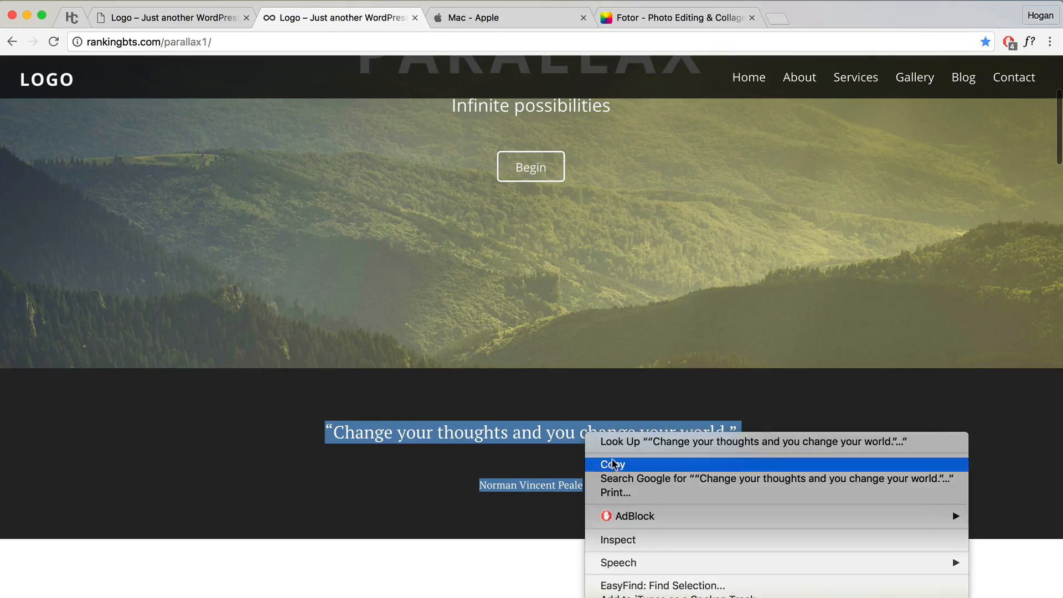
{"action": "left_click", "coordinate": [615, 464]}
{"action": "left_click", "coordinate": [200, 21]}
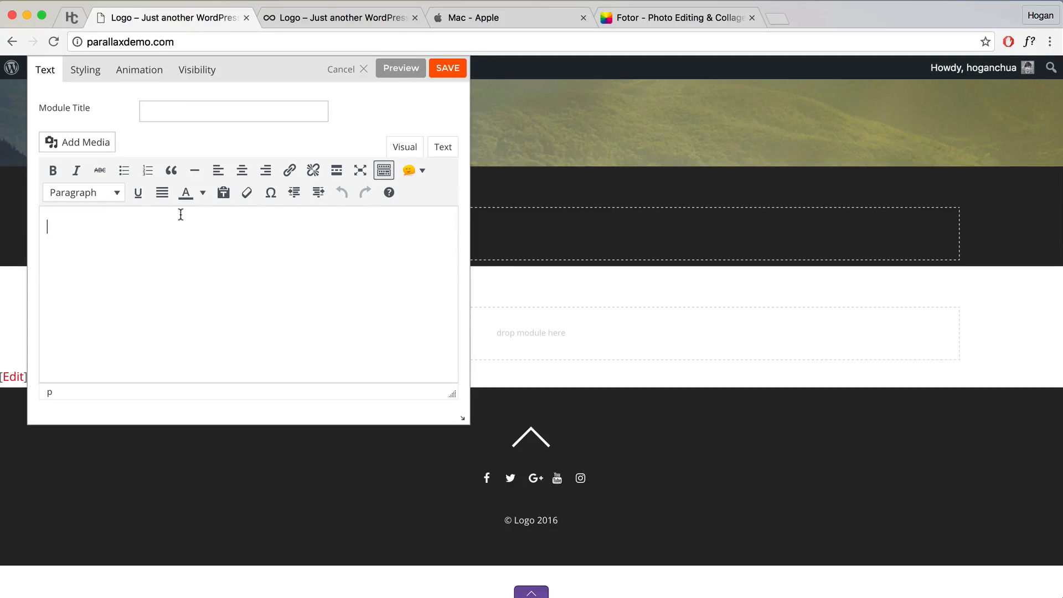
Step: Enable Paste as text and paste the quote into the text module
{"action": "left_click", "coordinate": [224, 194]}
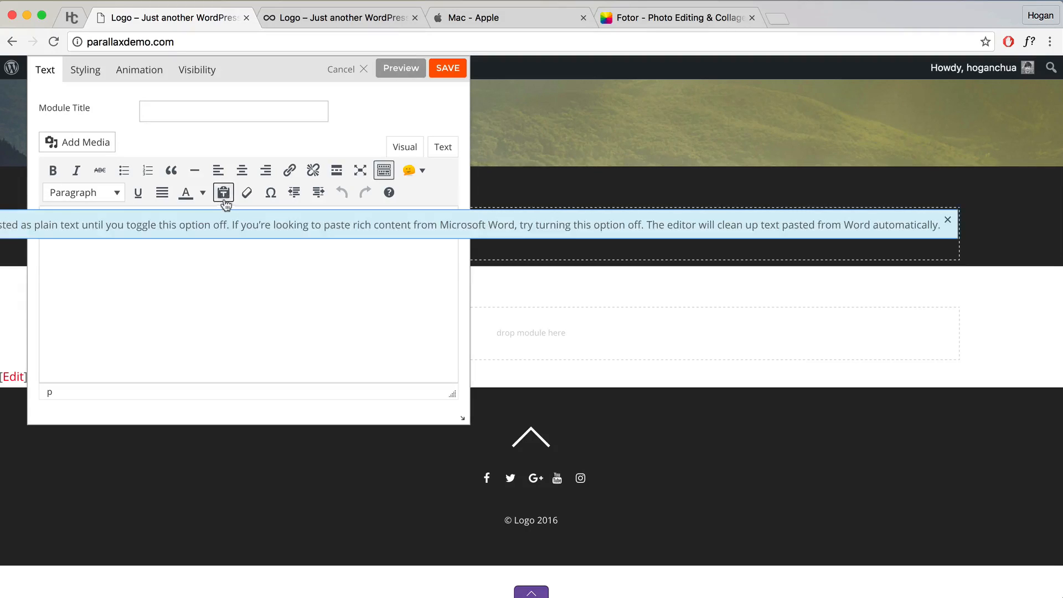
{"action": "left_click", "coordinate": [948, 220]}
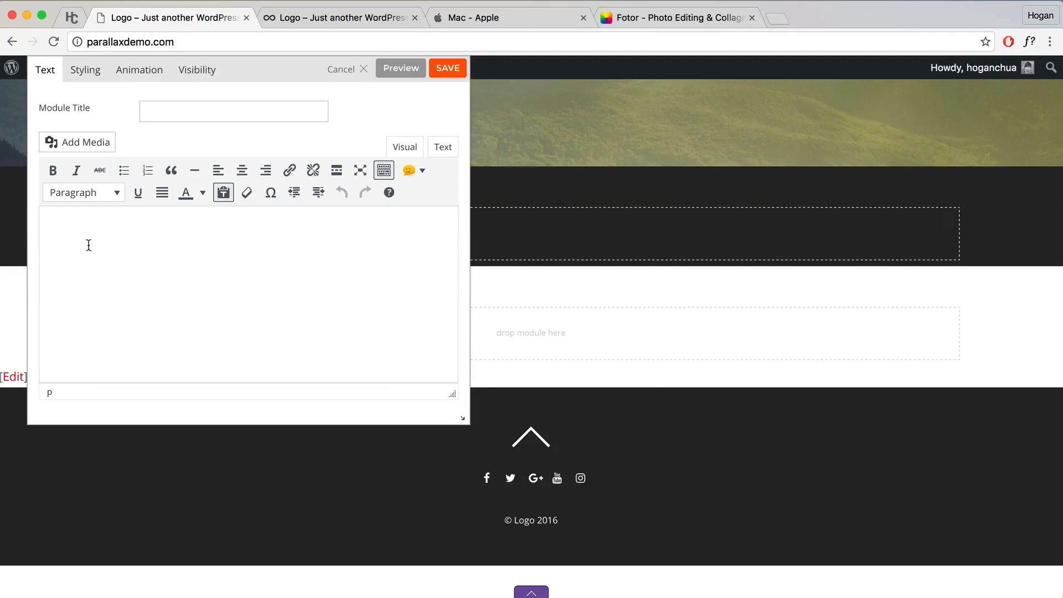
{"action": "key", "text": "super+v"}
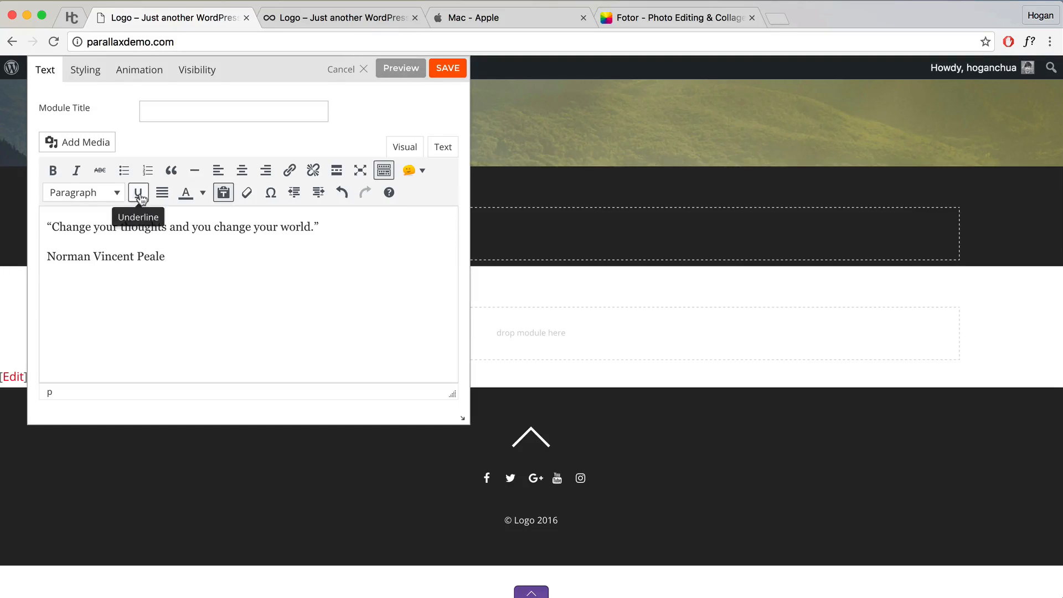
Step: Set the quote module's font to PT Serif at 24 px
{"action": "left_click", "coordinate": [83, 73]}
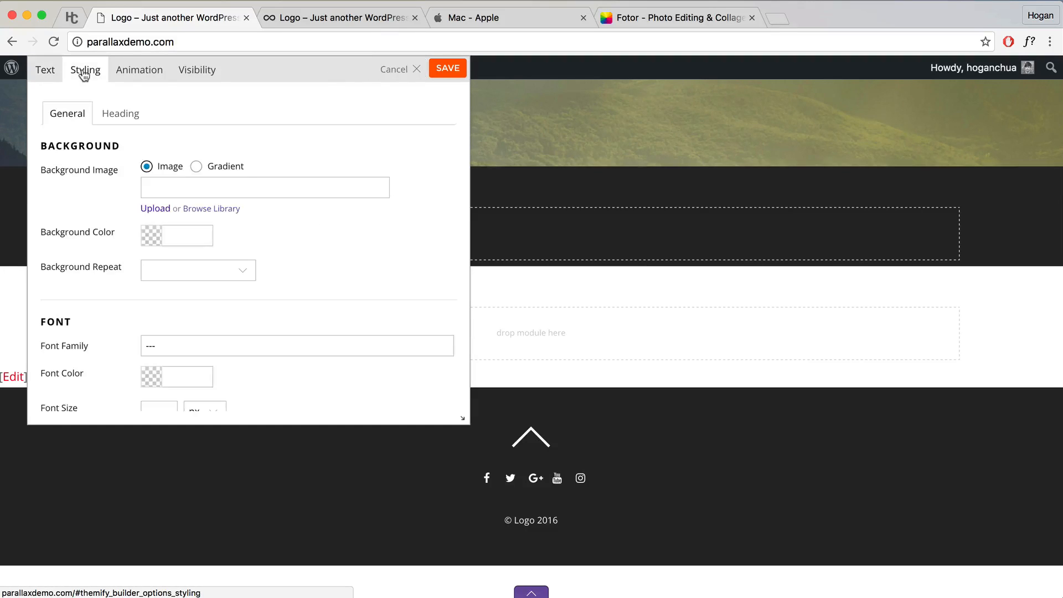
{"action": "scroll", "coordinate": [209, 271], "scroll_direction": "down", "scroll_amount": 3}
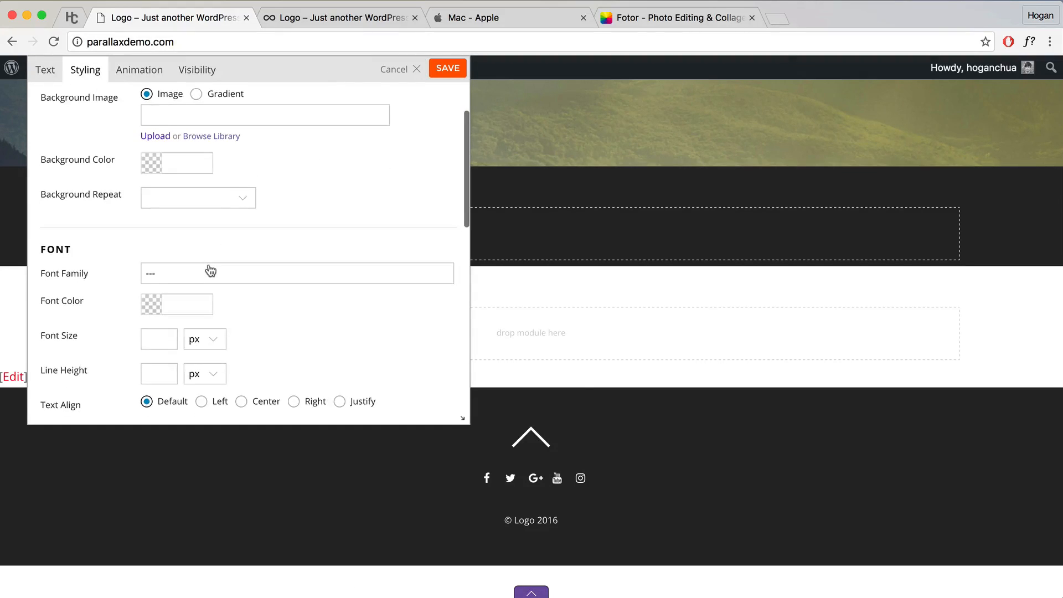
{"action": "left_click", "coordinate": [159, 271]}
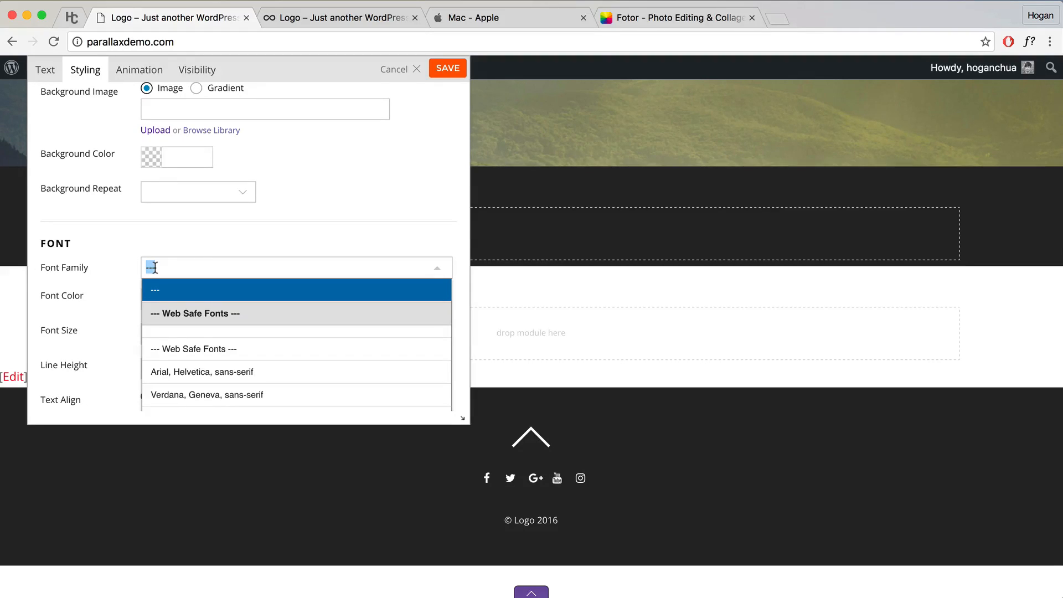
{"action": "type", "text": "Py"}
{"action": "key", "text": "BackSpace"}
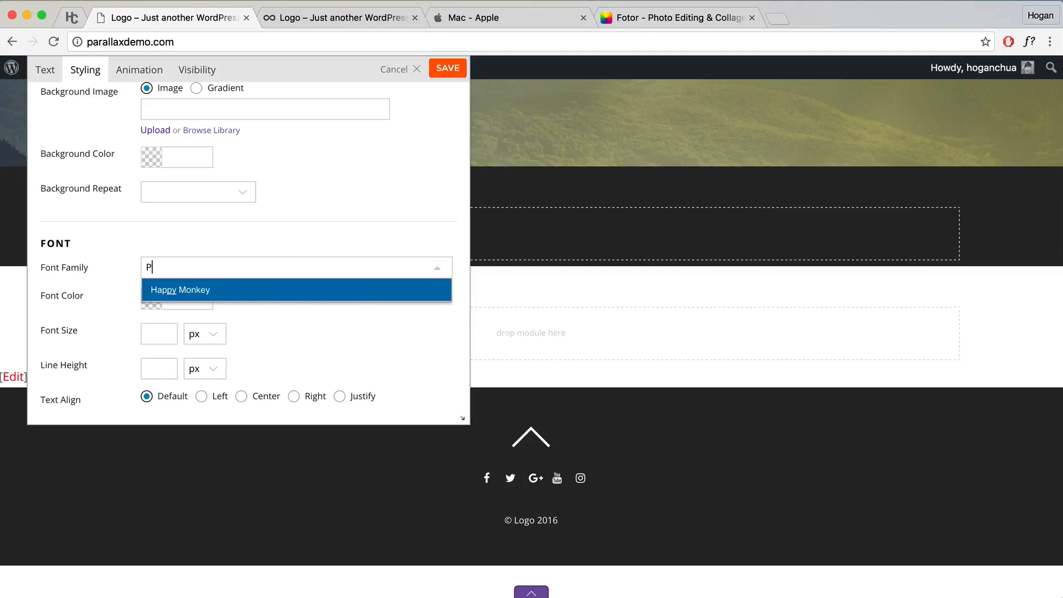
{"action": "type", "text": "t ser"}
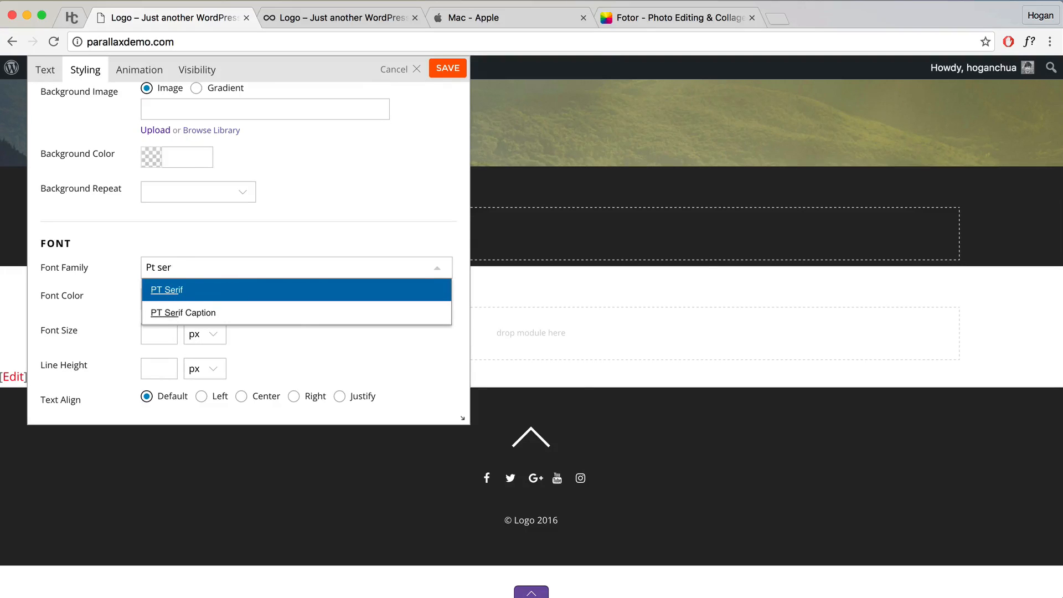
{"action": "left_click", "coordinate": [194, 290]}
{"action": "left_click_drag", "start_coordinate": [314, 76], "coordinate": [843, 112]}
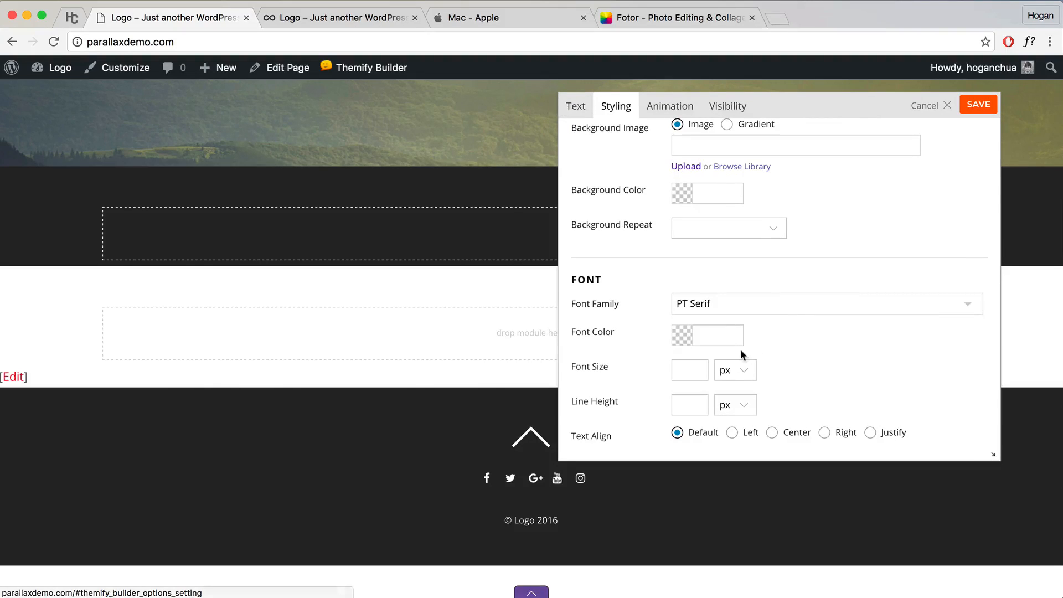
{"action": "left_click", "coordinate": [702, 370]}
{"action": "type", "text": "24"}
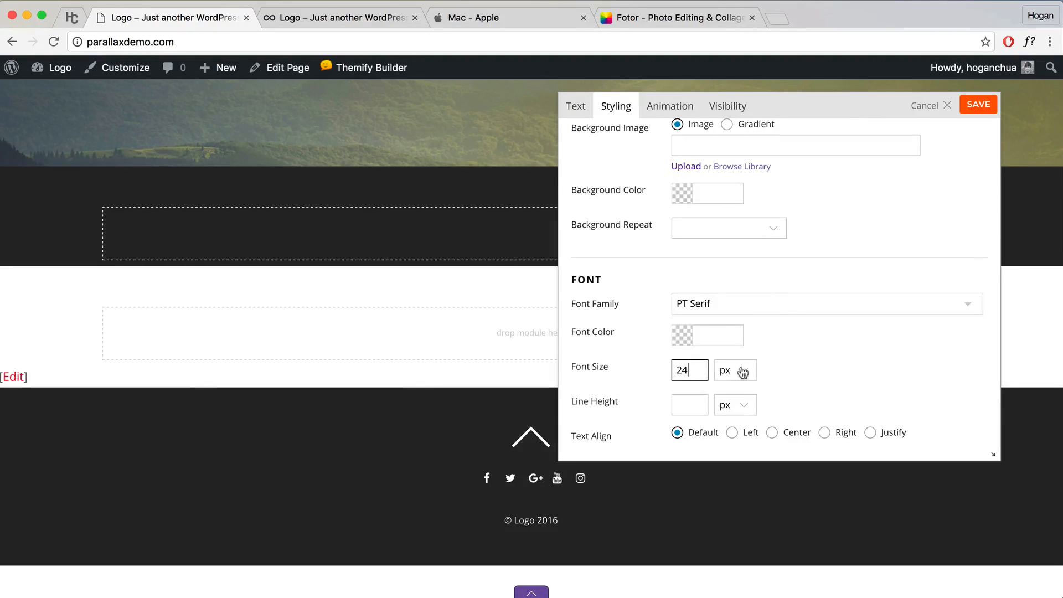
Step: Make the quote text white (ffffff) and centre-aligned, then select the author line
{"action": "left_click", "coordinate": [590, 115]}
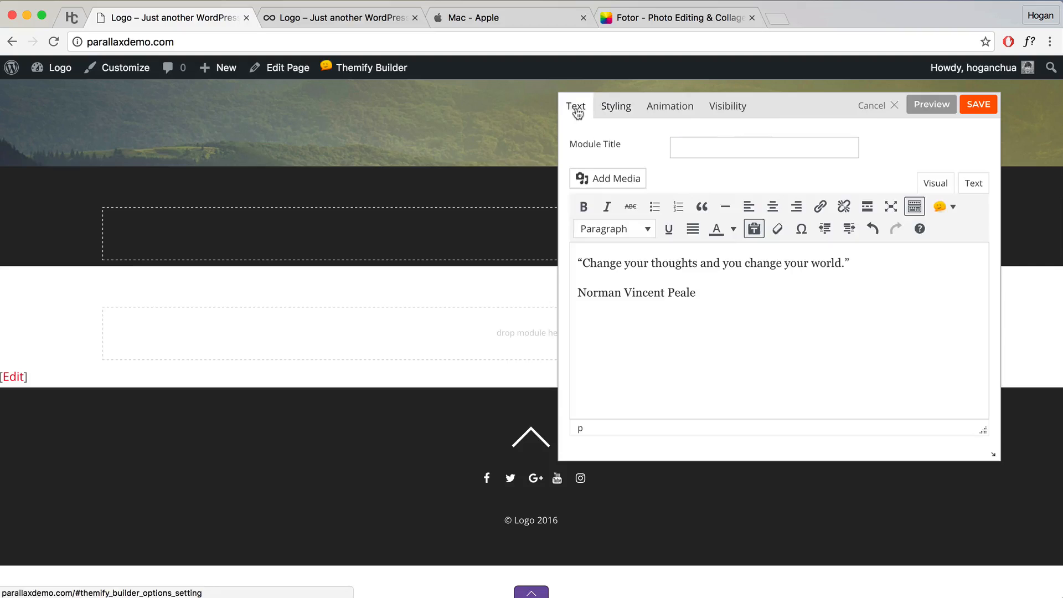
{"action": "left_click", "coordinate": [940, 109]}
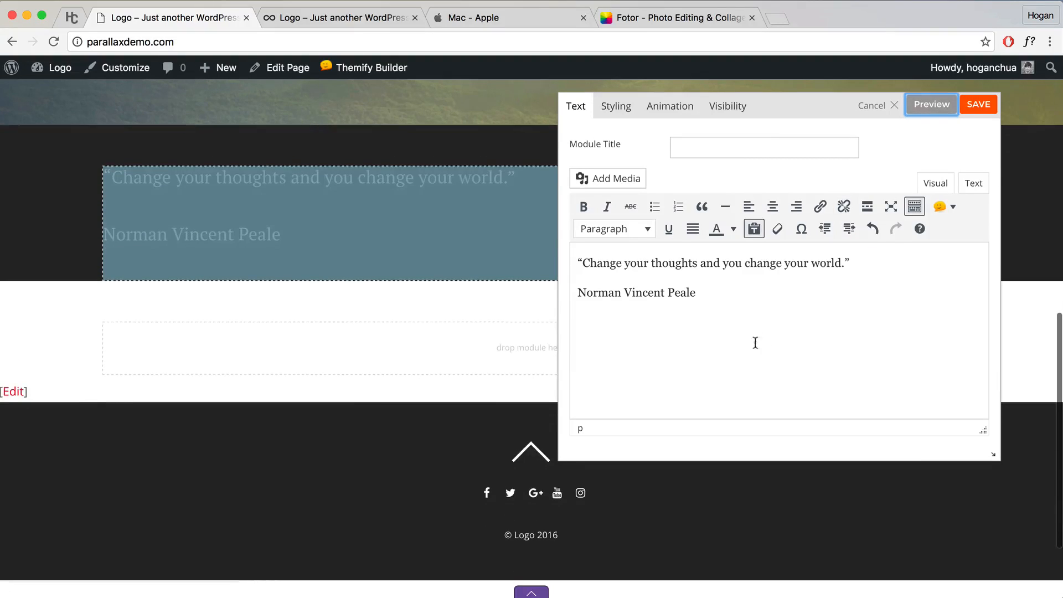
{"action": "left_click", "coordinate": [611, 115]}
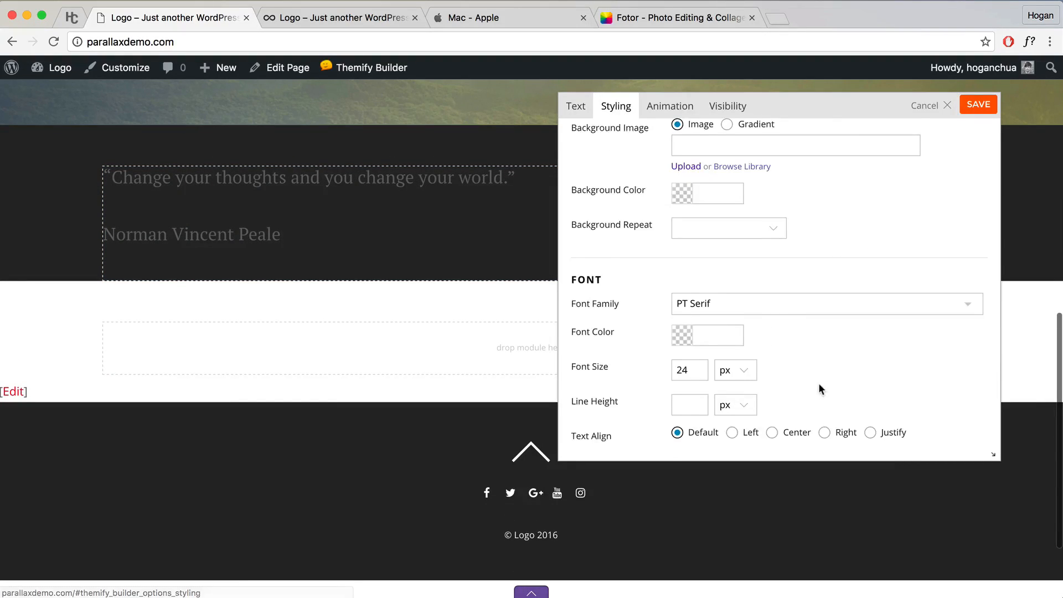
{"action": "scroll", "coordinate": [819, 384], "scroll_direction": "down", "scroll_amount": 3}
{"action": "left_click", "coordinate": [687, 266]}
{"action": "left_click_drag", "start_coordinate": [691, 277], "coordinate": [620, 261]}
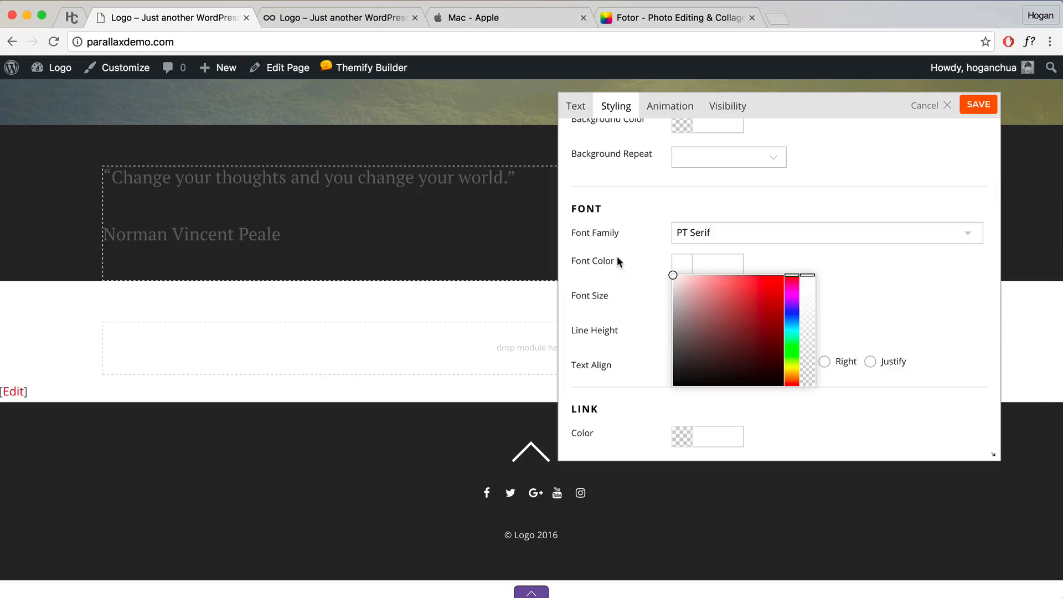
{"action": "left_click", "coordinate": [886, 277]}
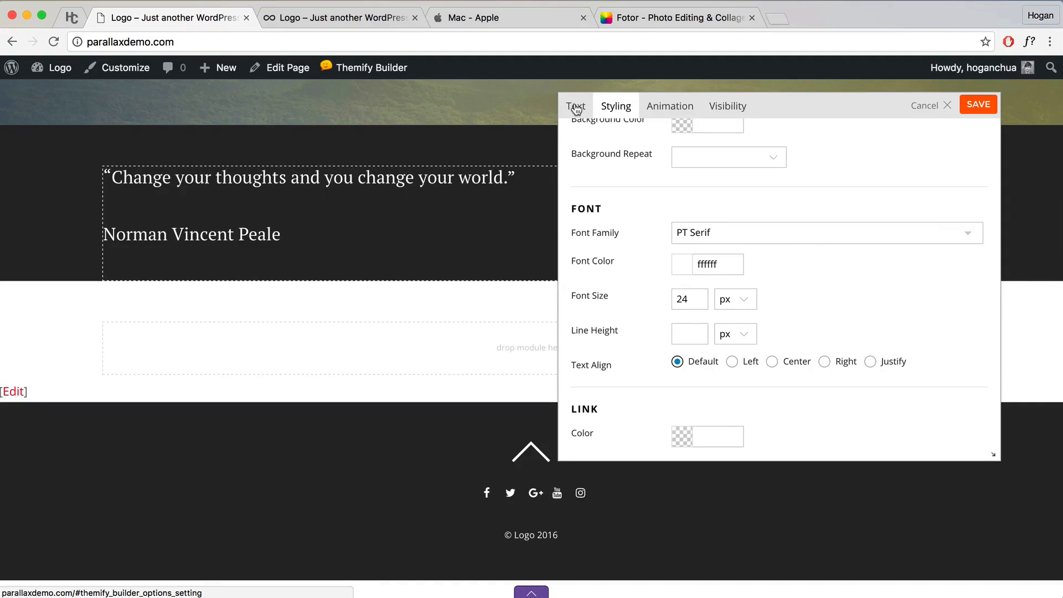
{"action": "left_click", "coordinate": [772, 362]}
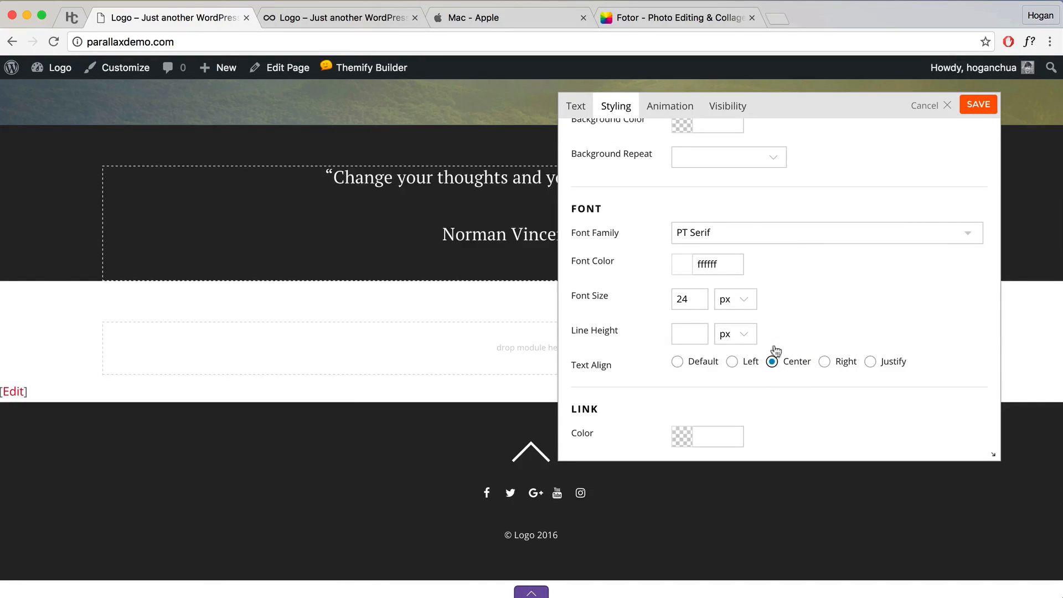
{"action": "left_click_drag", "start_coordinate": [784, 110], "coordinate": [845, 103]}
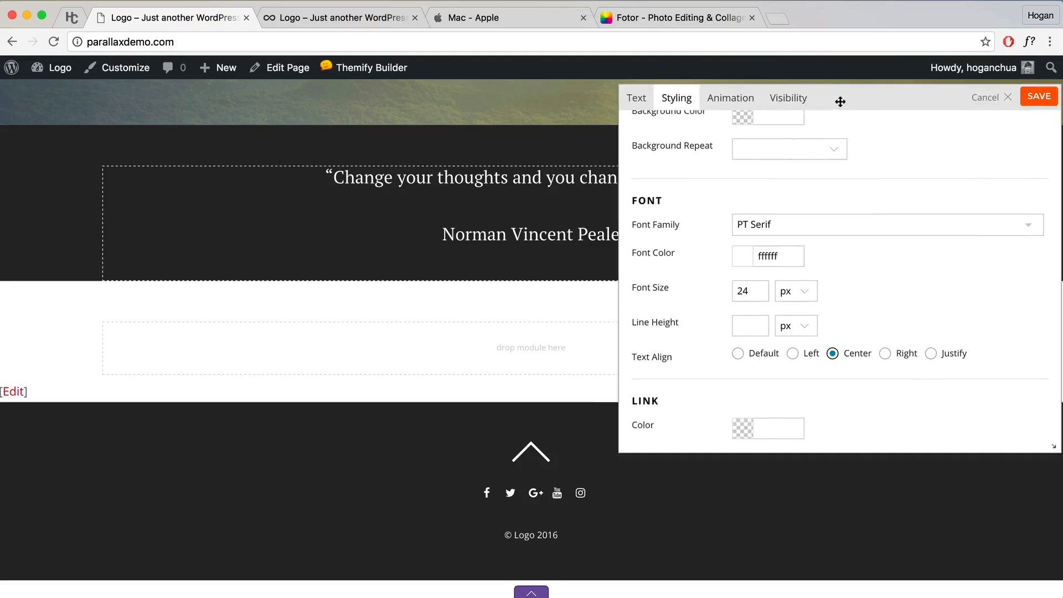
{"action": "left_click", "coordinate": [636, 98]}
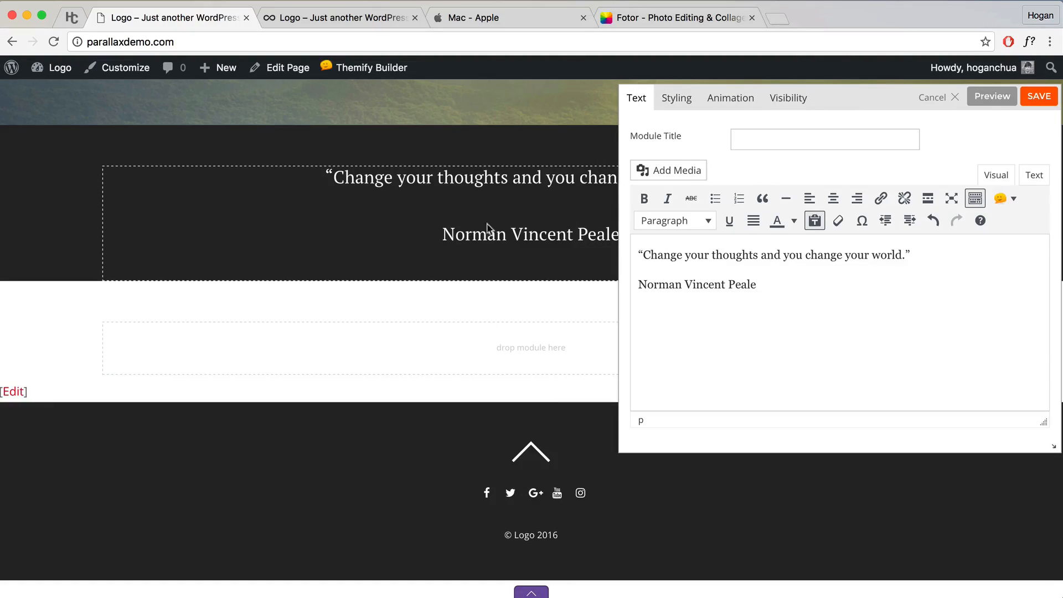
{"action": "left_click_drag", "start_coordinate": [772, 289], "coordinate": [628, 285]}
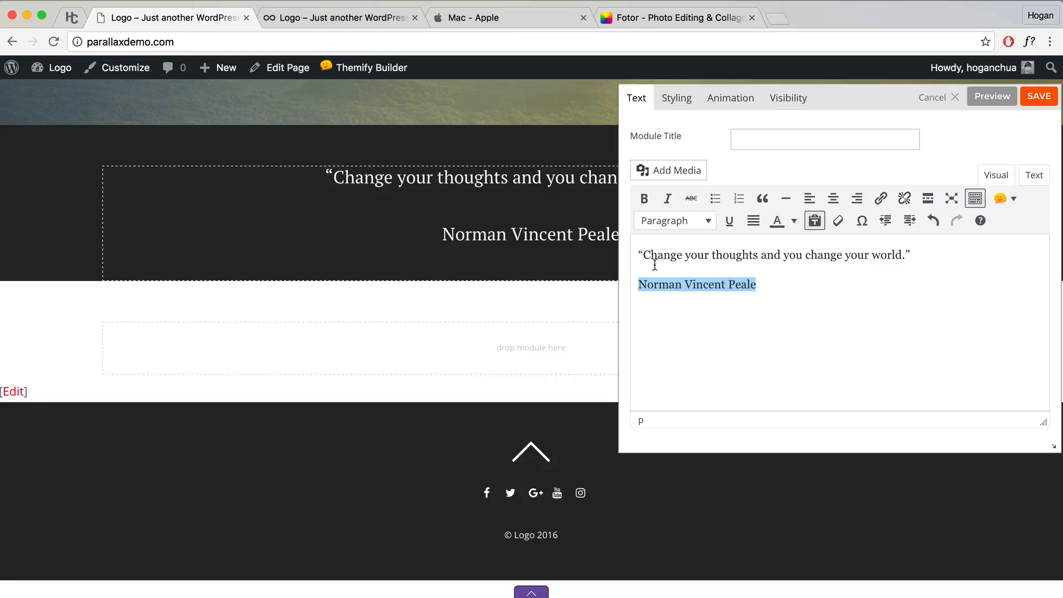
Step: Format the quote's author line as Heading 6
{"action": "left_click", "coordinate": [705, 221]}
{"action": "left_click", "coordinate": [712, 416]}
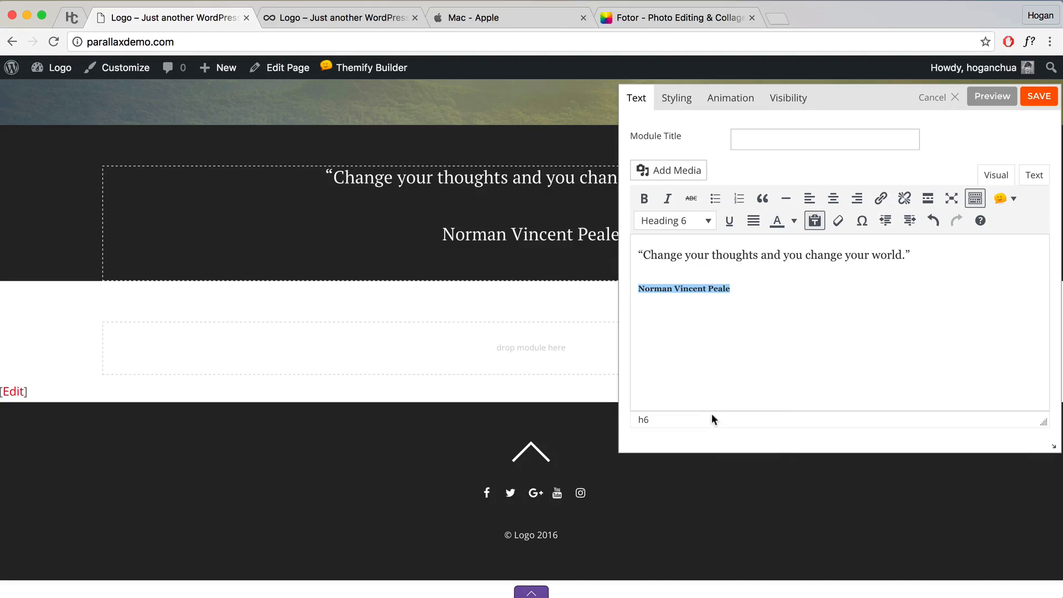
{"action": "left_click_drag", "start_coordinate": [743, 292], "coordinate": [594, 284]}
Step: Style the module's Heading 6 in PT Serif at 14 px
{"action": "left_click", "coordinate": [673, 103]}
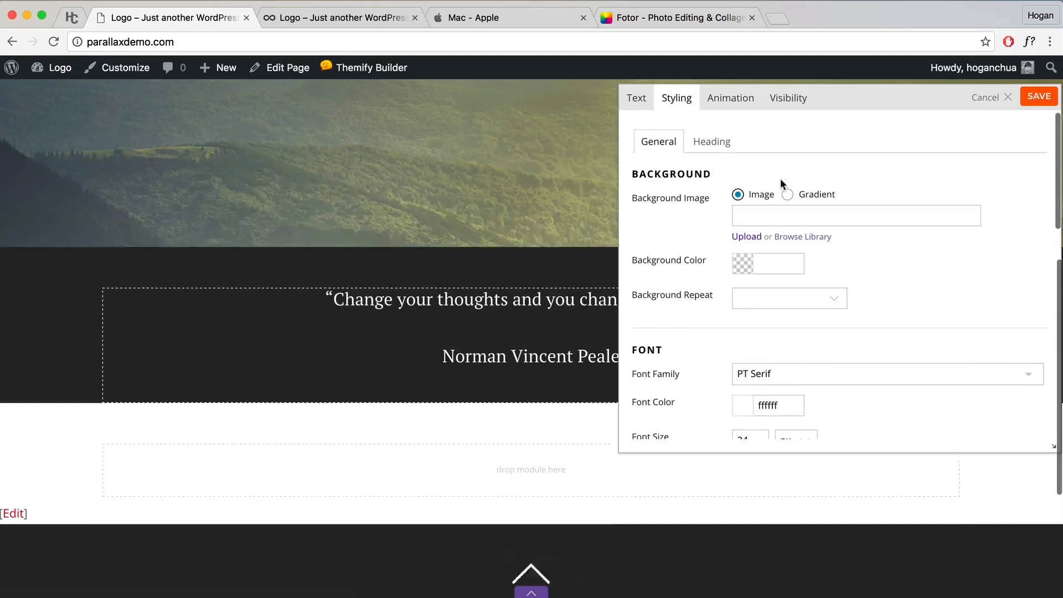
{"action": "left_click", "coordinate": [714, 141]}
{"action": "scroll", "coordinate": [907, 382], "scroll_direction": "down", "scroll_amount": 3}
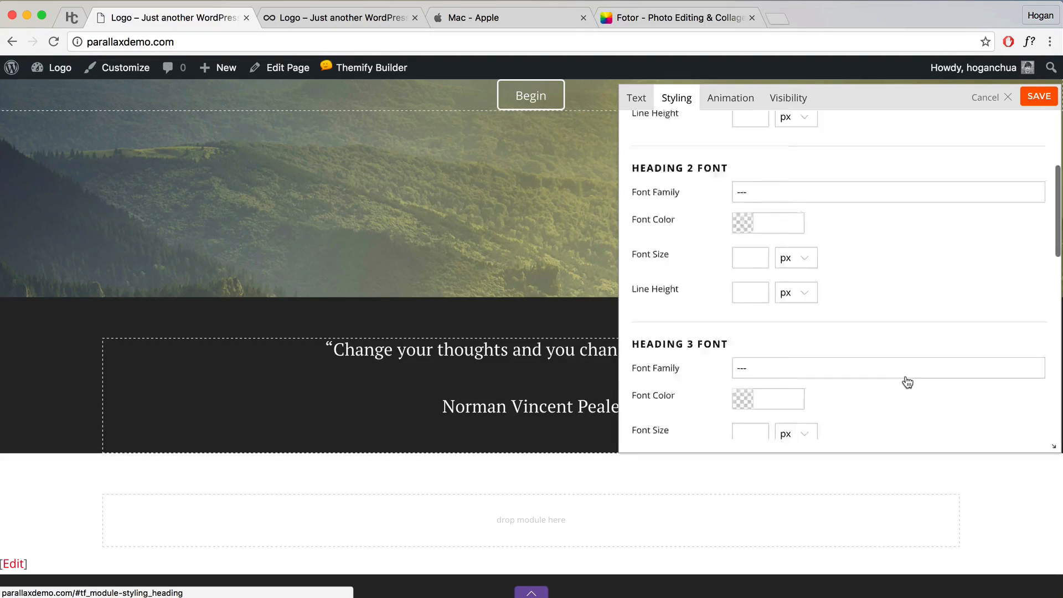
{"action": "scroll", "coordinate": [907, 382], "scroll_direction": "down", "scroll_amount": 10}
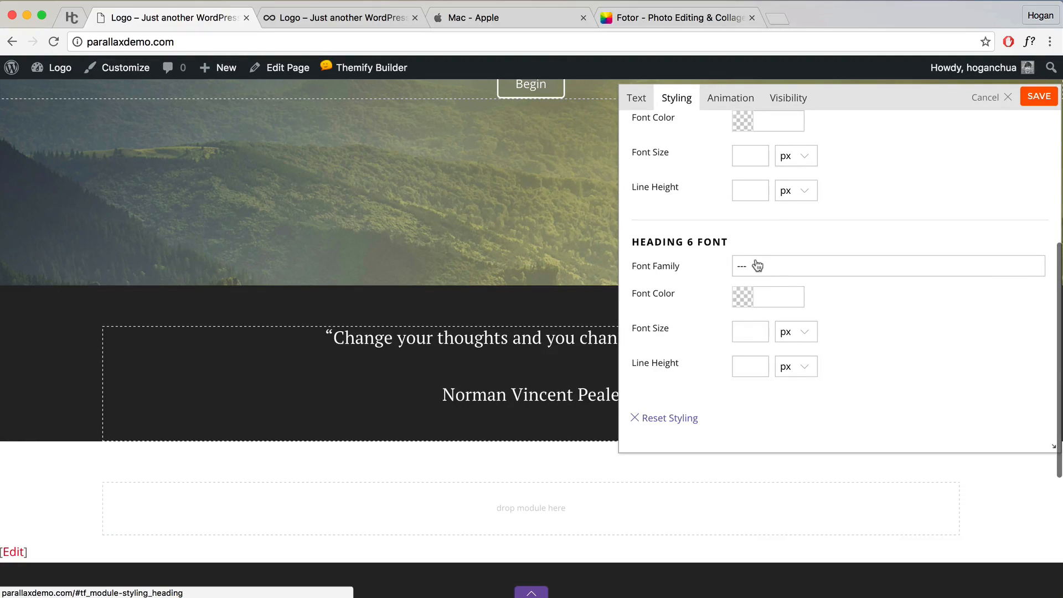
{"action": "left_click", "coordinate": [786, 266]}
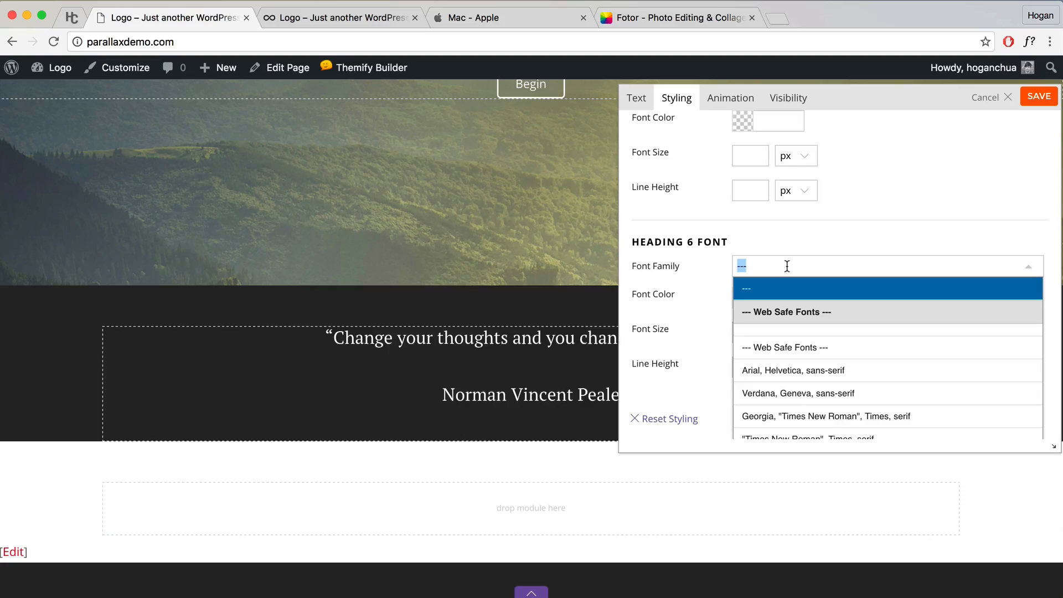
{"action": "type", "text": "P"}
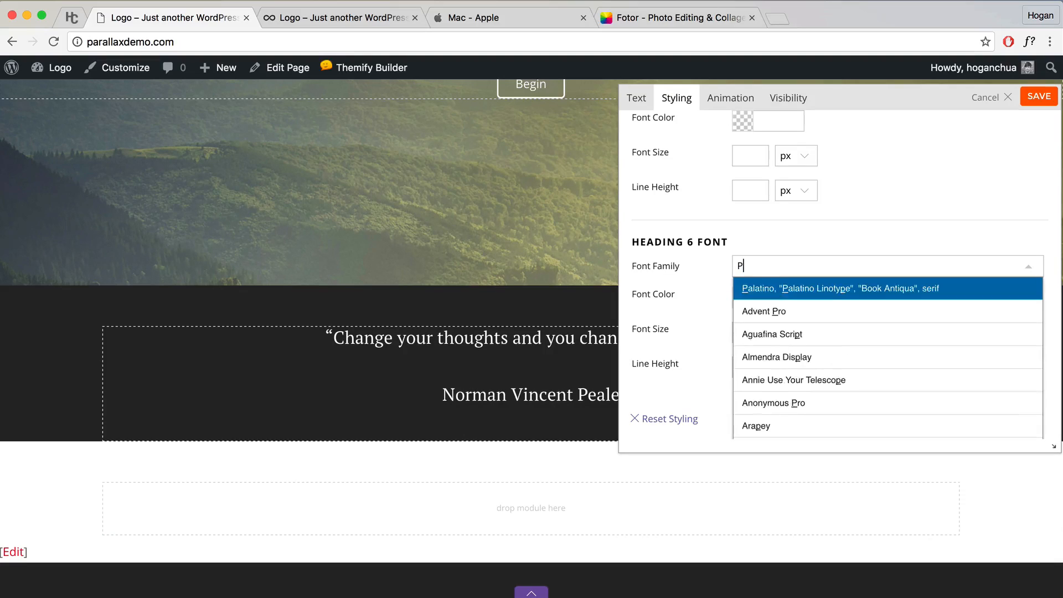
{"action": "type", "text": "t serif"}
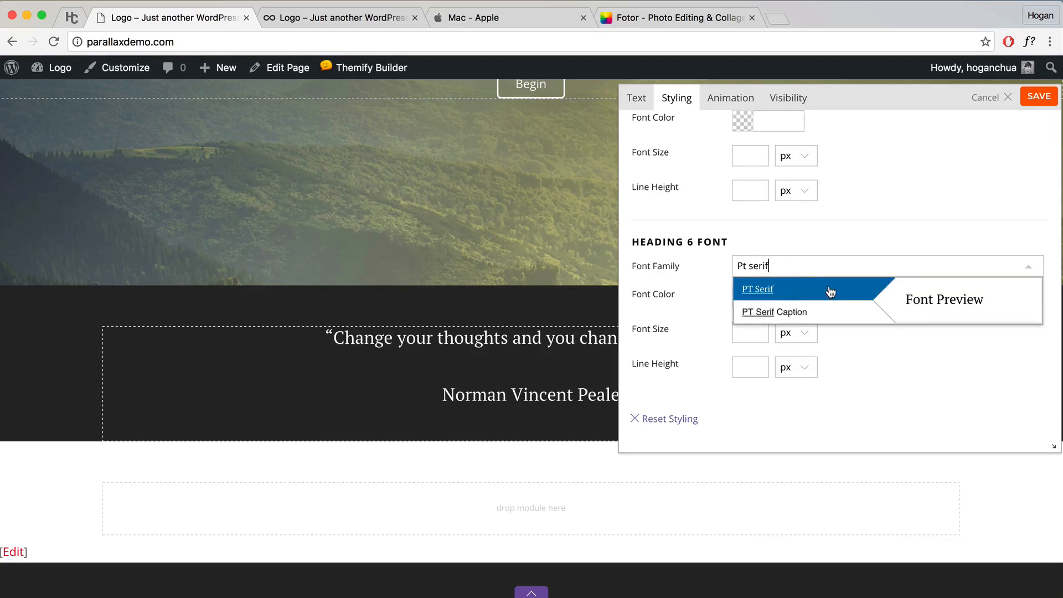
{"action": "left_click", "coordinate": [830, 288]}
{"action": "left_click", "coordinate": [751, 333]}
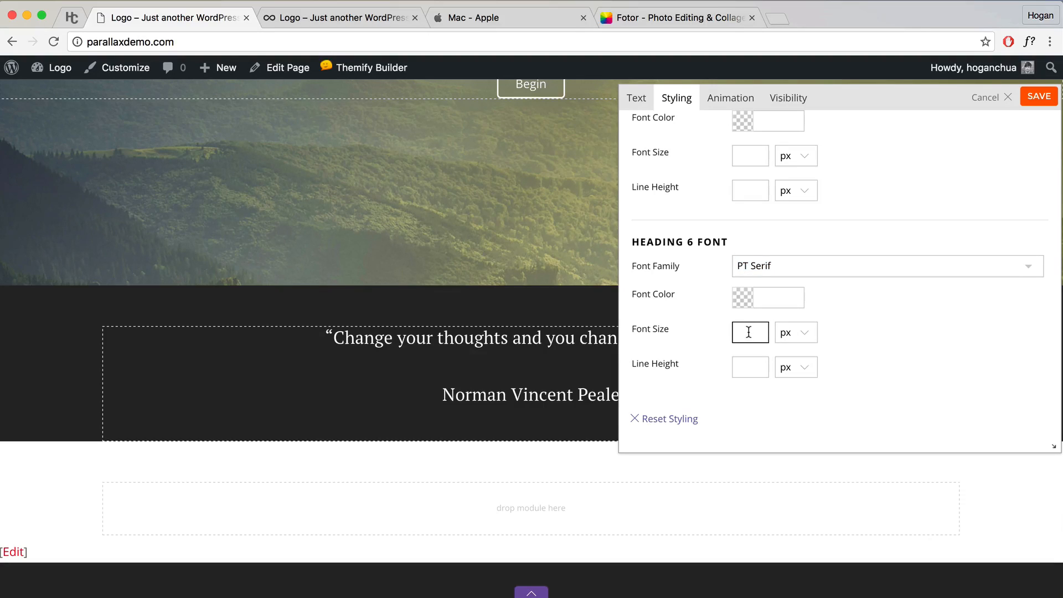
{"action": "left_click", "coordinate": [885, 327]}
Step: Preview the restyled quote on the page and save the module
{"action": "left_click", "coordinate": [638, 110]}
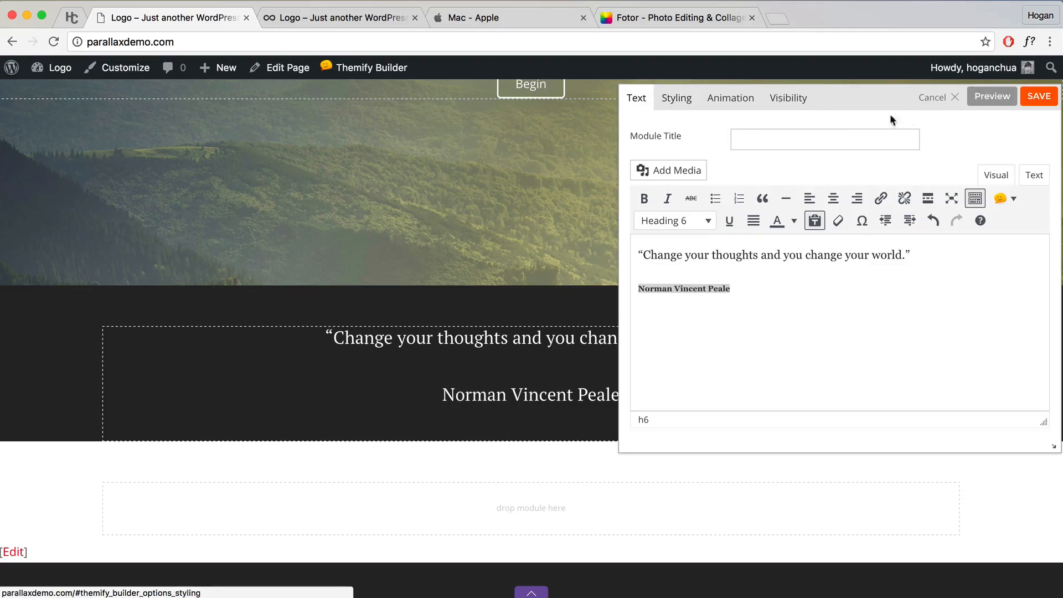
{"action": "left_click", "coordinate": [993, 96]}
{"action": "scroll", "coordinate": [953, 138], "scroll_direction": "down", "scroll_amount": 3}
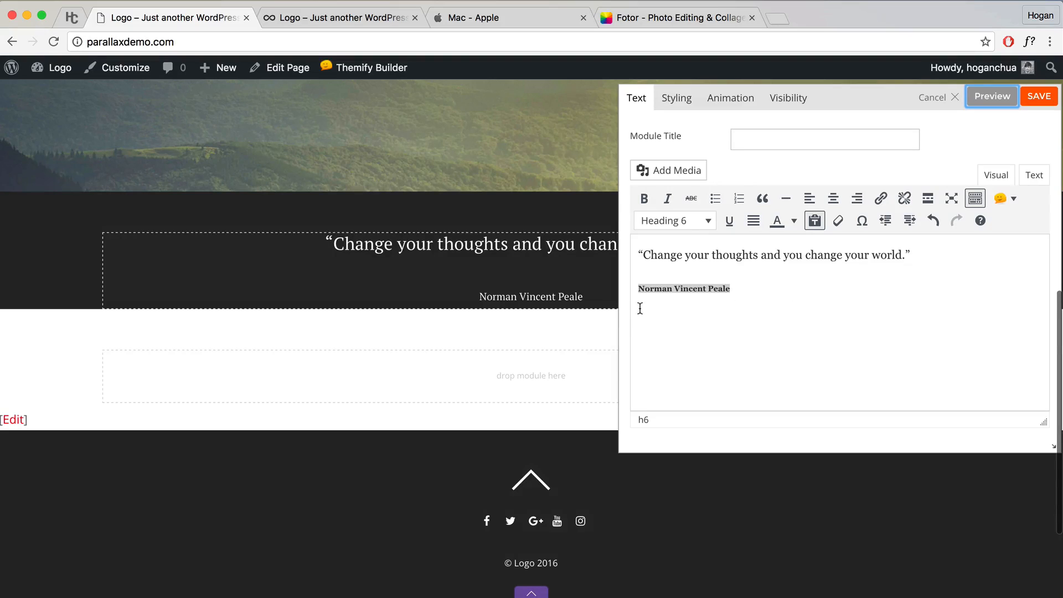
{"action": "left_click_drag", "start_coordinate": [873, 101], "coordinate": [684, 226]}
{"action": "left_click", "coordinate": [850, 226]}
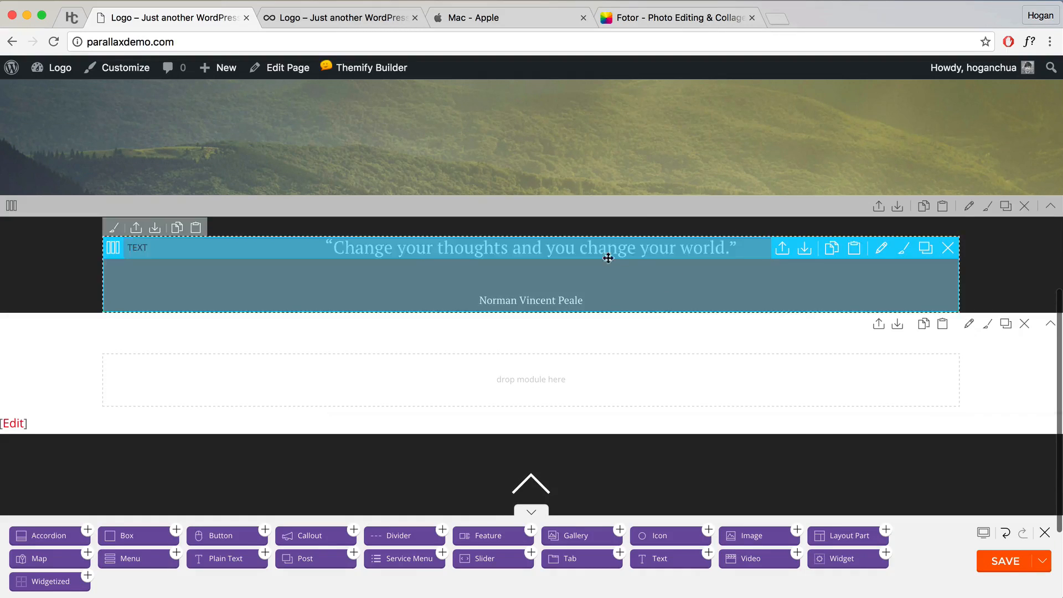
Step: In the quote row's styling, switch to per-side padding and set the top to 5%
{"action": "left_click", "coordinate": [971, 207]}
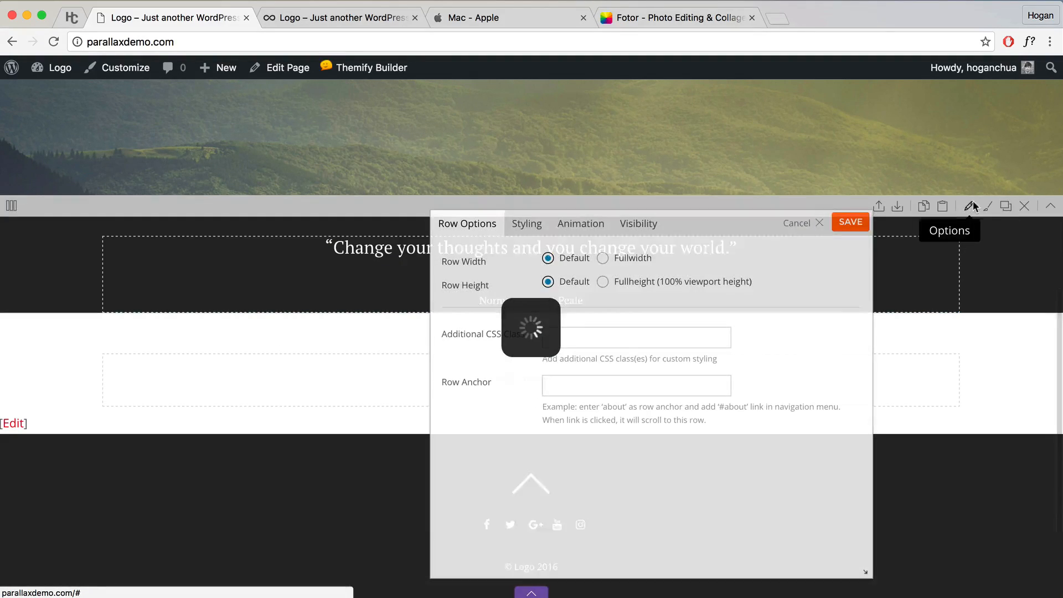
{"action": "left_click", "coordinate": [524, 223]}
{"action": "scroll", "coordinate": [679, 345], "scroll_direction": "down", "scroll_amount": 15}
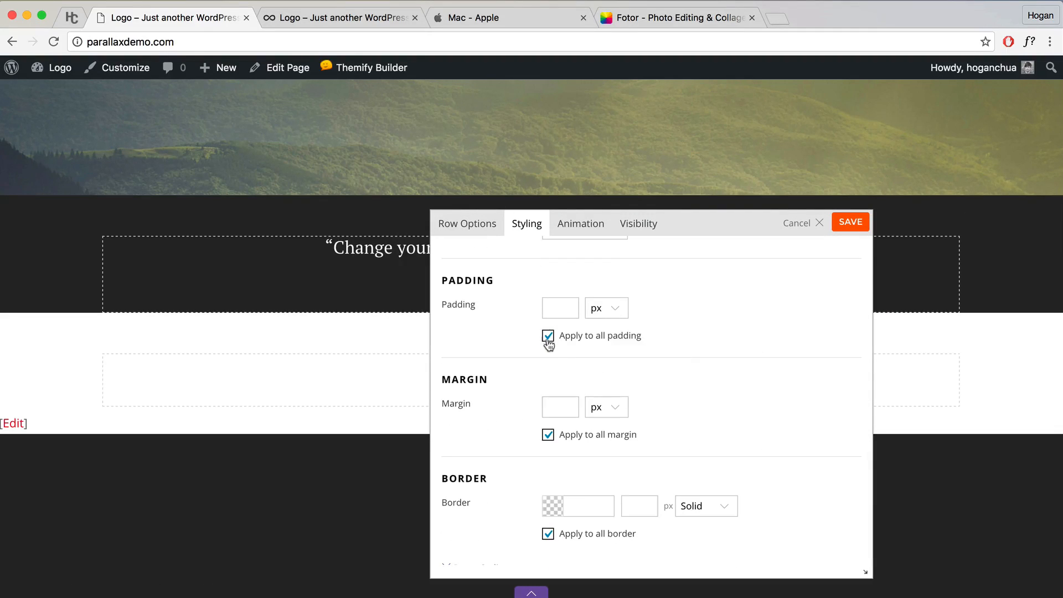
{"action": "left_click", "coordinate": [548, 337]}
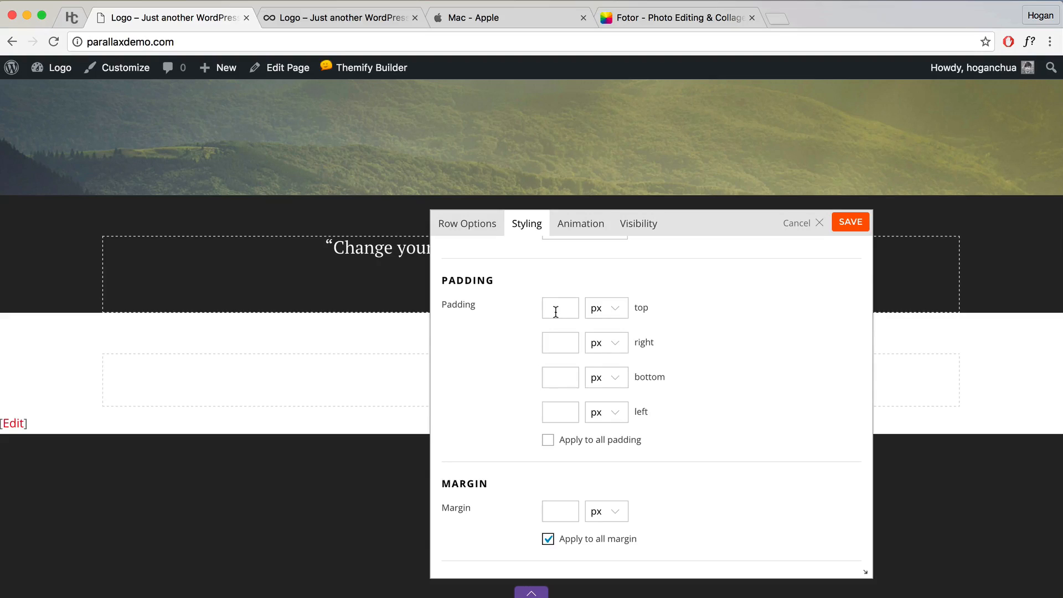
{"action": "left_click", "coordinate": [556, 312]}
{"action": "type", "text": "5"}
{"action": "left_click", "coordinate": [608, 309]}
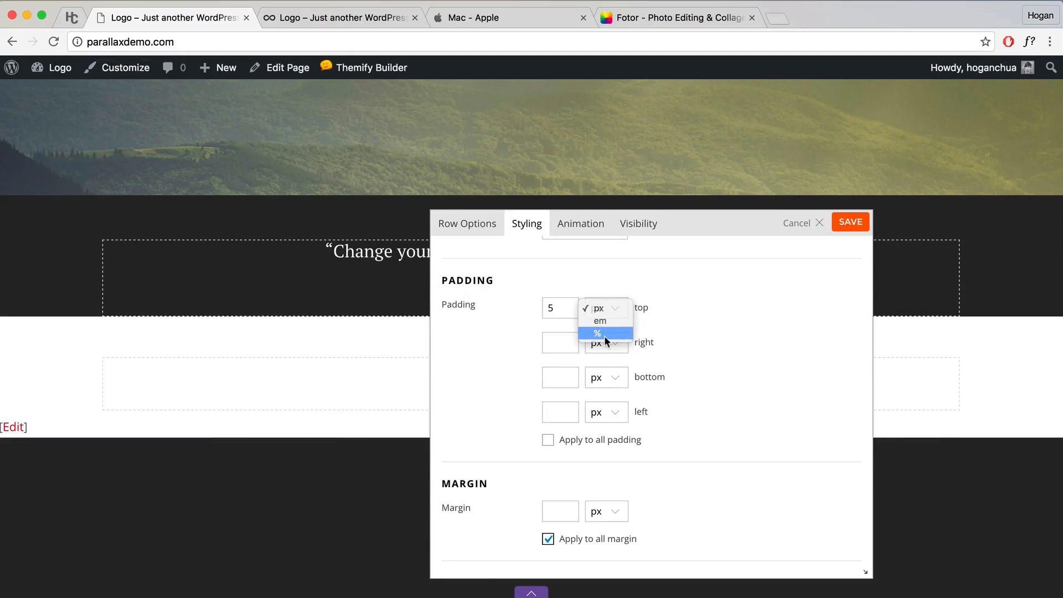
{"action": "left_click", "coordinate": [603, 336]}
Step: Set the row's bottom padding to 4% and save the row
{"action": "left_click", "coordinate": [552, 381]}
{"action": "left_click", "coordinate": [592, 379]}
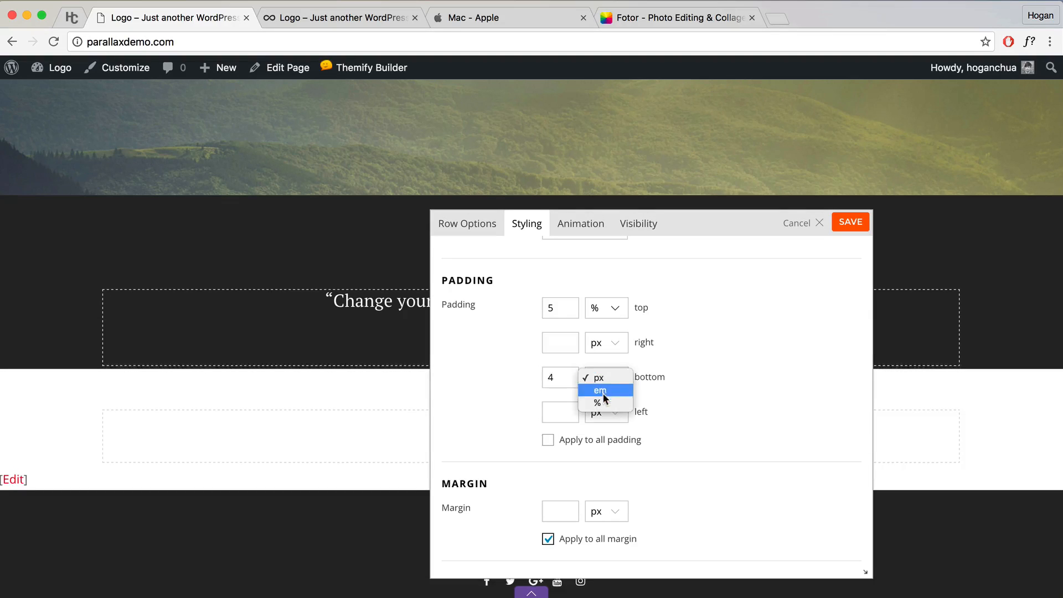
{"action": "left_click", "coordinate": [601, 402]}
{"action": "left_click_drag", "start_coordinate": [672, 224], "coordinate": [725, 223]}
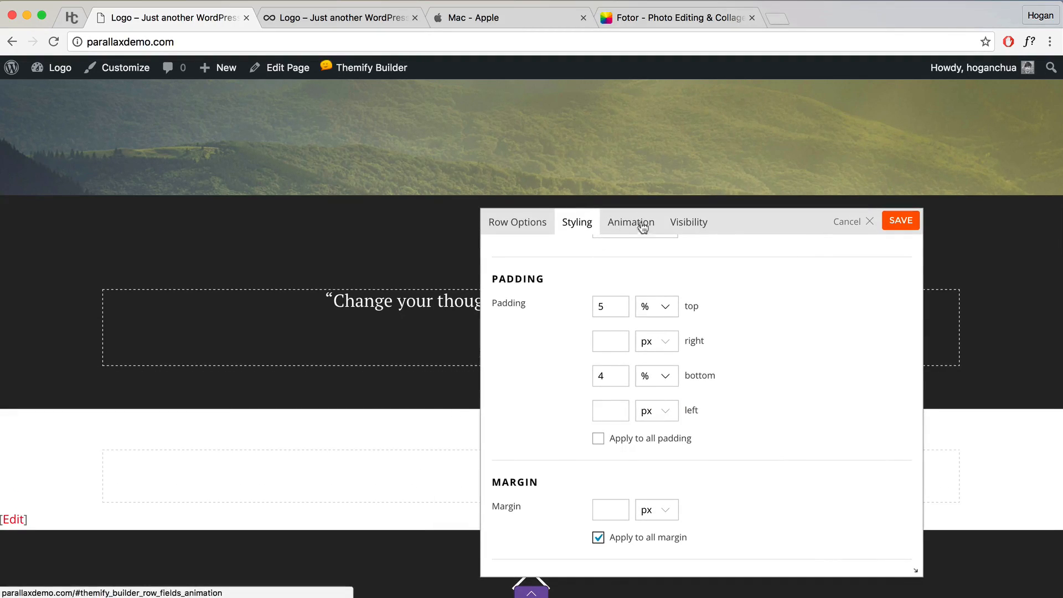
{"action": "left_click", "coordinate": [899, 223]}
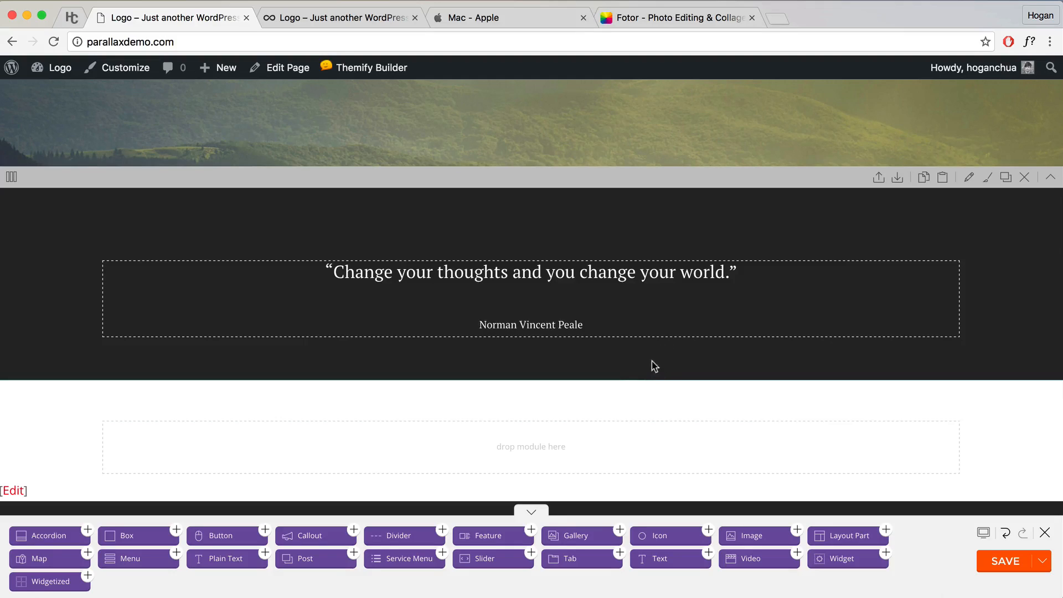
Step: Give the empty white row a one-third / two-thirds column layout
{"action": "scroll", "coordinate": [630, 400], "scroll_direction": "down", "scroll_amount": 2}
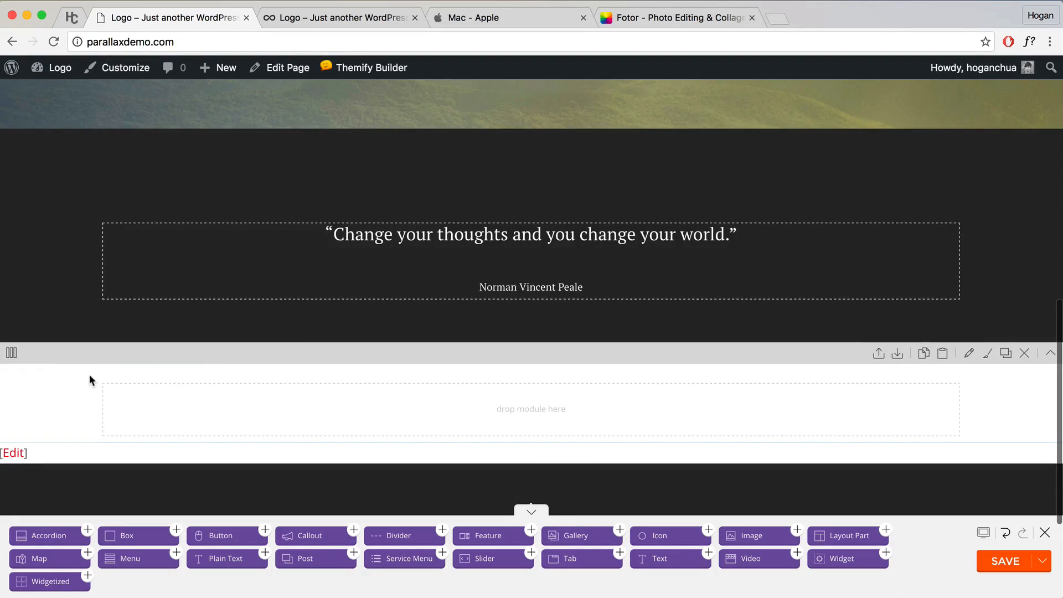
{"action": "mouse_move", "coordinate": [14, 355]}
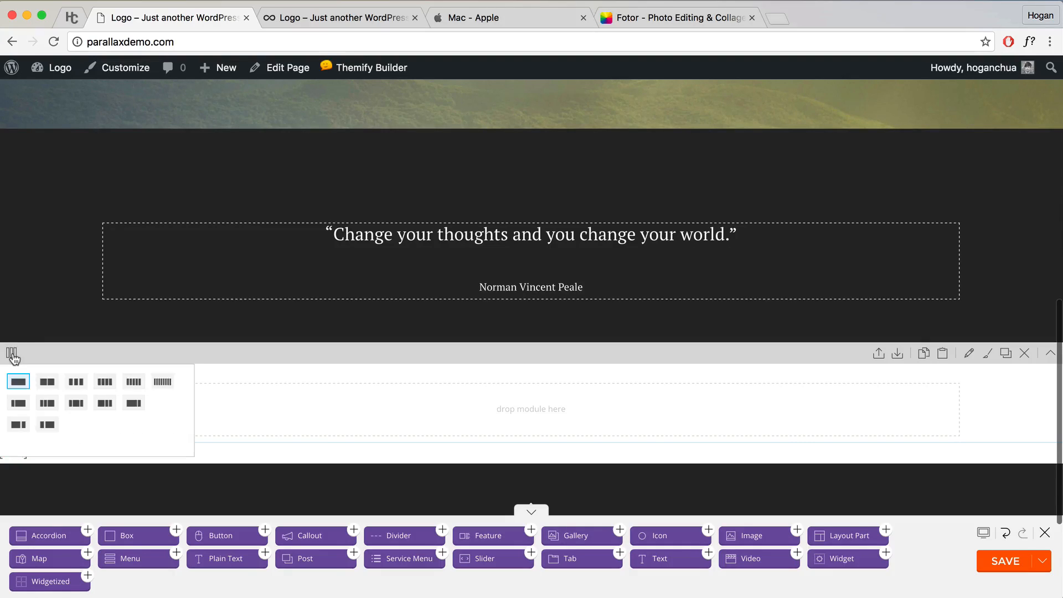
{"action": "left_click", "coordinate": [47, 427]}
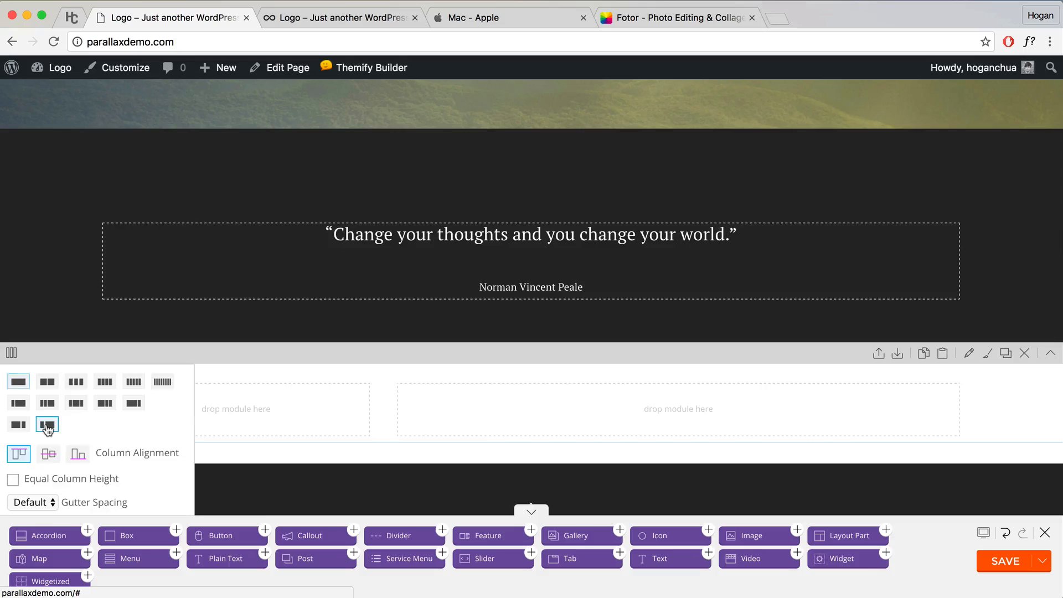
{"action": "scroll", "coordinate": [388, 382], "scroll_direction": "down", "scroll_amount": 3}
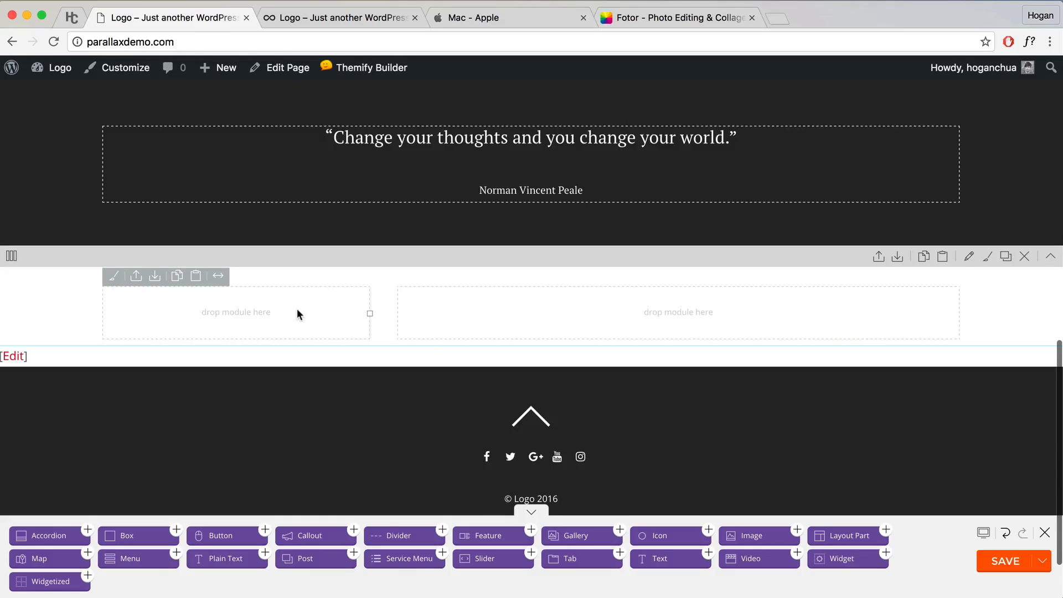
Step: Drop an Image module into the narrow left column and bring up its media picker
{"action": "left_click_drag", "start_coordinate": [752, 527], "coordinate": [310, 309]}
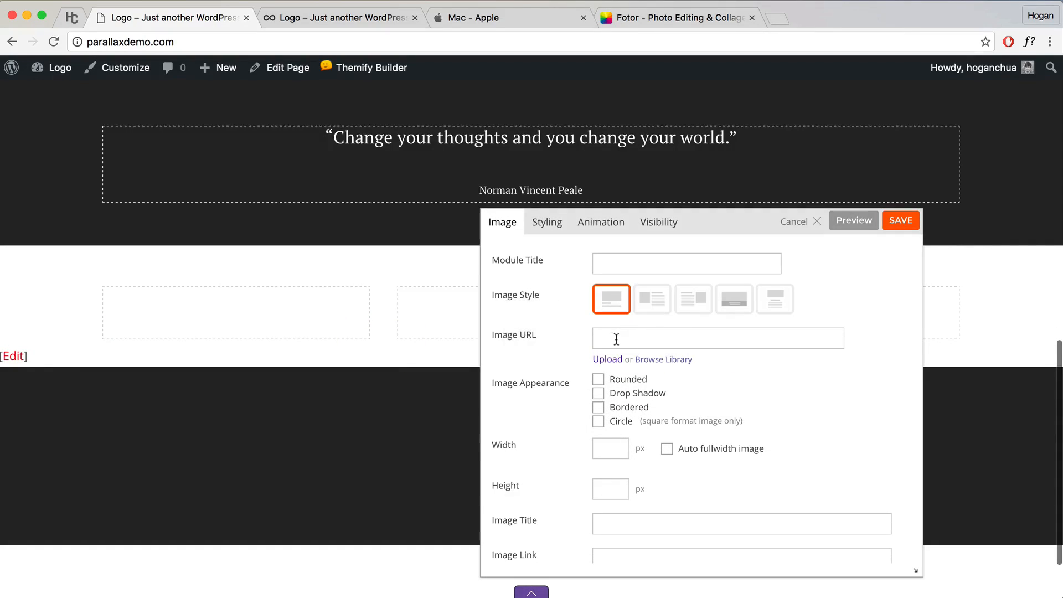
{"action": "left_click", "coordinate": [617, 335]}
{"action": "left_click_drag", "start_coordinate": [540, 334], "coordinate": [498, 335]}
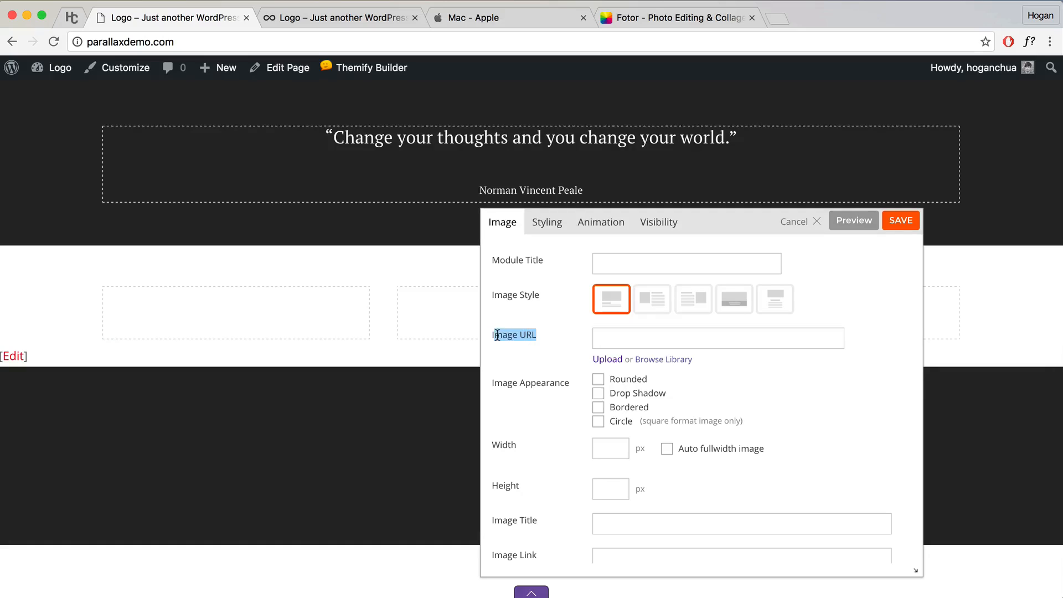
{"action": "left_click", "coordinate": [666, 360]}
Step: Upload 'stare into distance 600x400.jpg', insert it, preview, and save the image module
{"action": "left_click", "coordinate": [59, 130]}
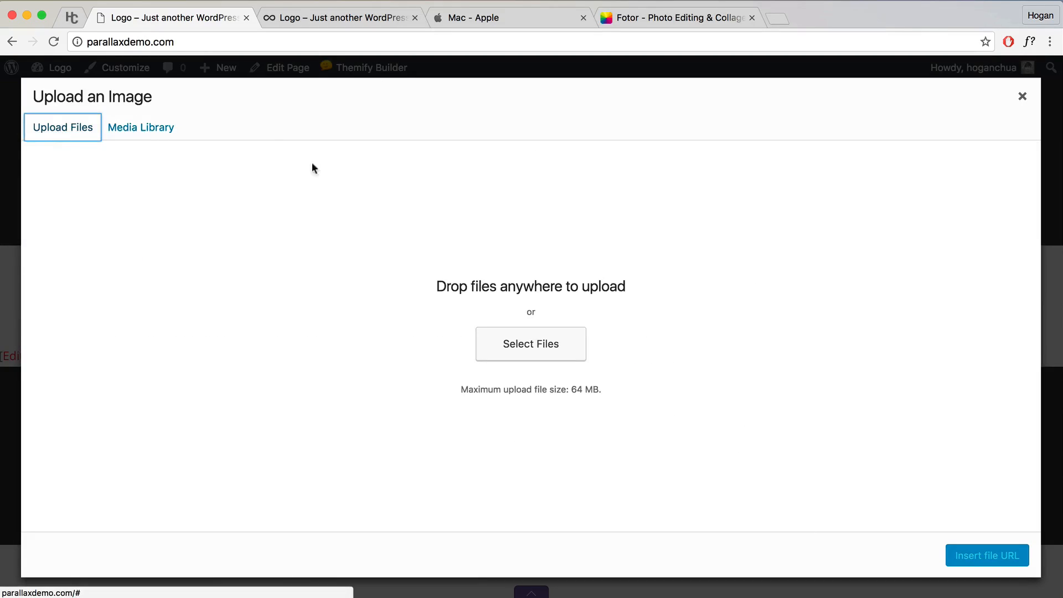
{"action": "left_click", "coordinate": [516, 343]}
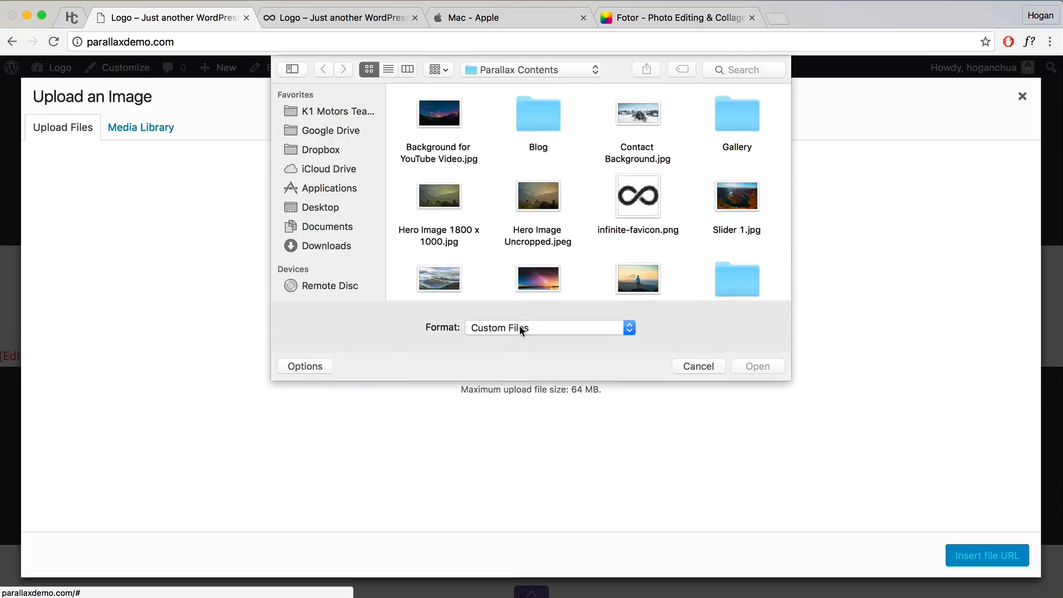
{"action": "scroll", "coordinate": [533, 287], "scroll_direction": "down", "scroll_amount": 1}
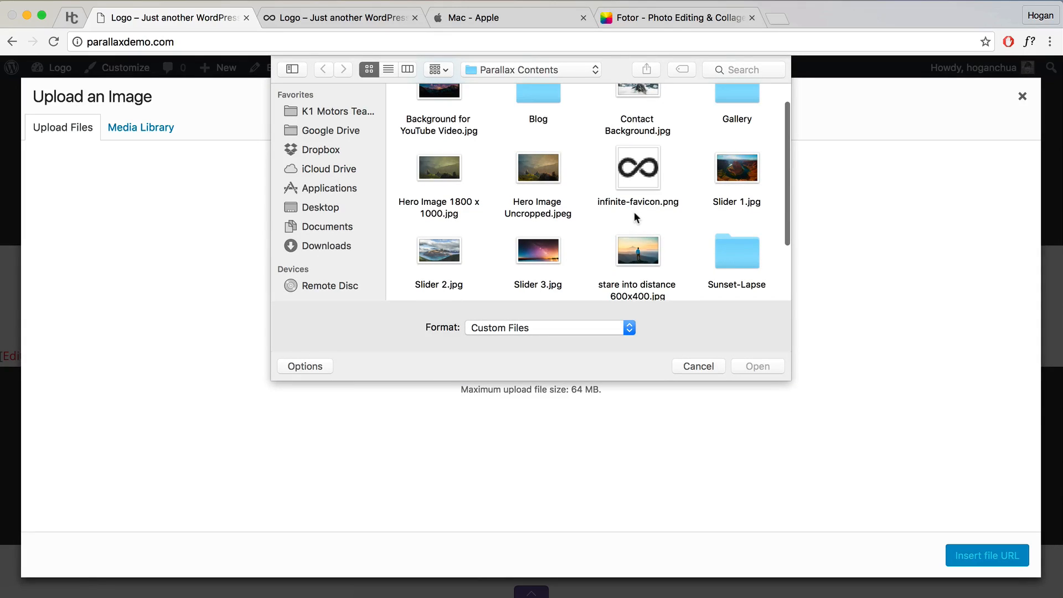
{"action": "scroll", "coordinate": [645, 235], "scroll_direction": "up", "scroll_amount": 1}
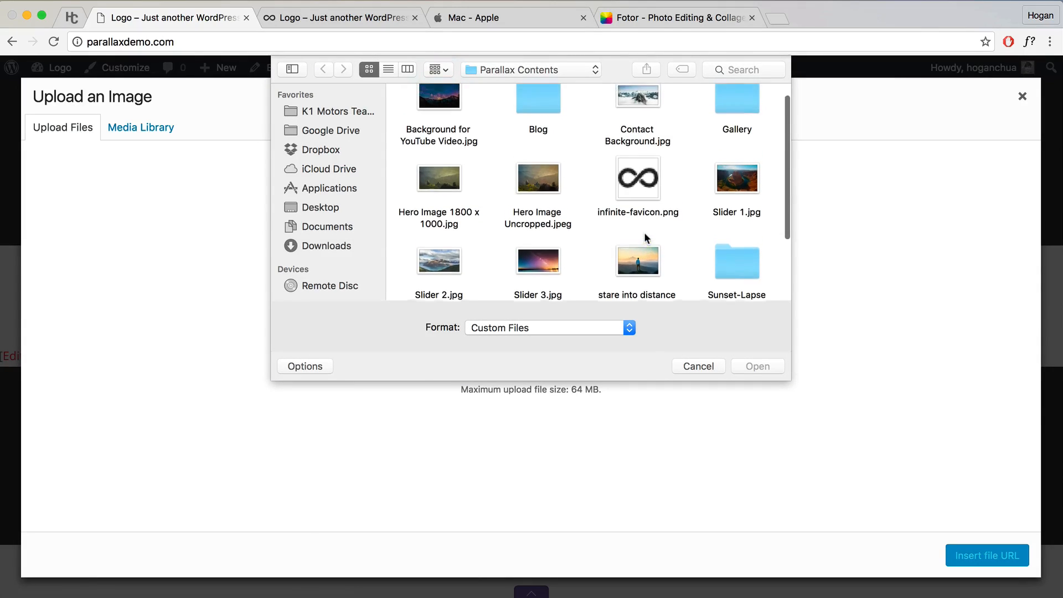
{"action": "scroll", "coordinate": [645, 235], "scroll_direction": "down", "scroll_amount": 1}
{"action": "scroll", "coordinate": [644, 235], "scroll_direction": "down", "scroll_amount": 1}
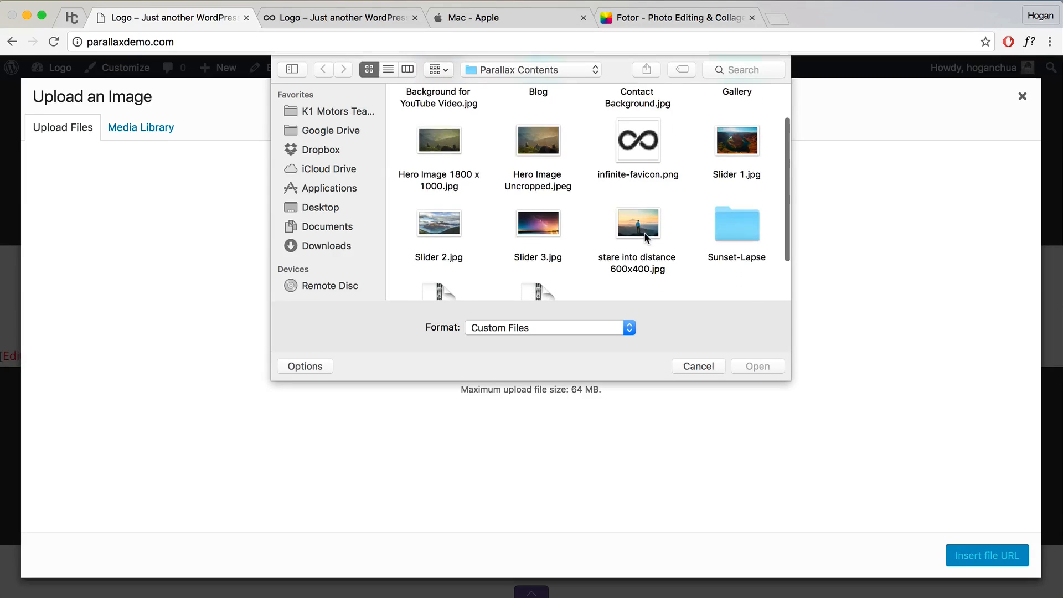
{"action": "left_click", "coordinate": [636, 228]}
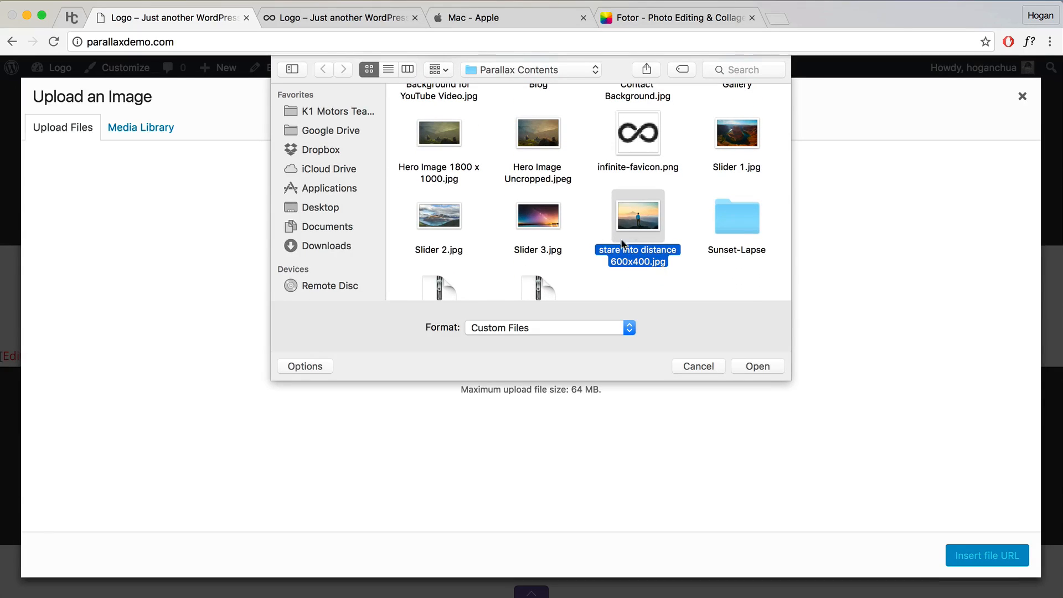
{"action": "left_click", "coordinate": [749, 367]}
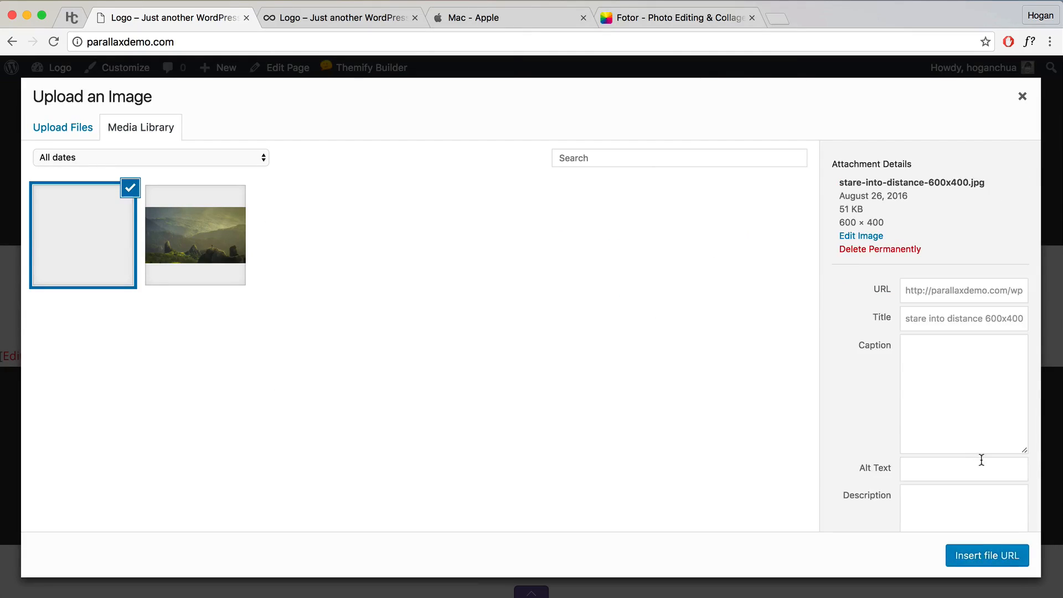
{"action": "left_click", "coordinate": [994, 557]}
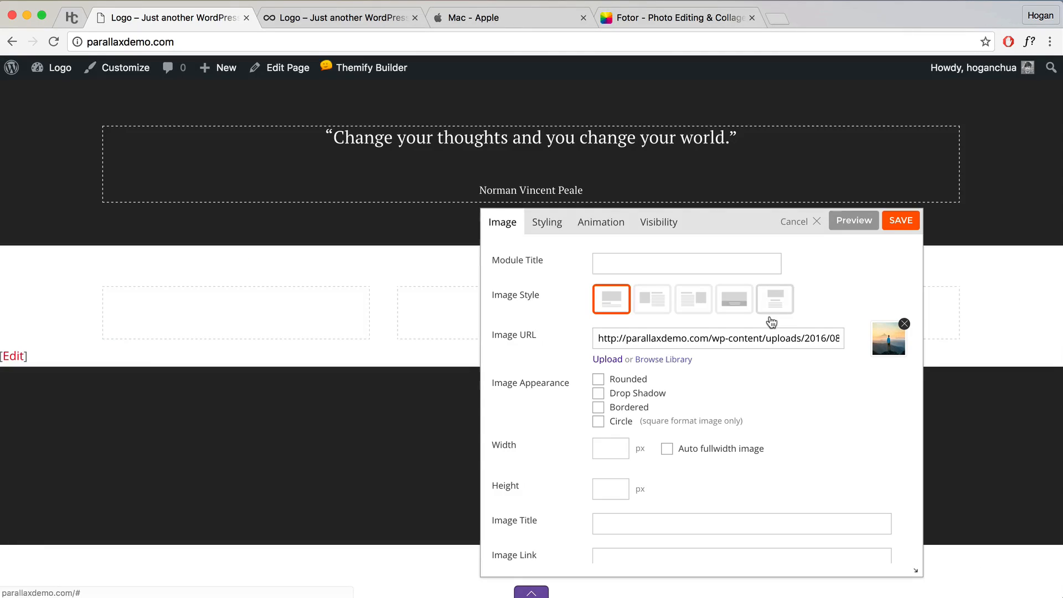
{"action": "left_click", "coordinate": [845, 223]}
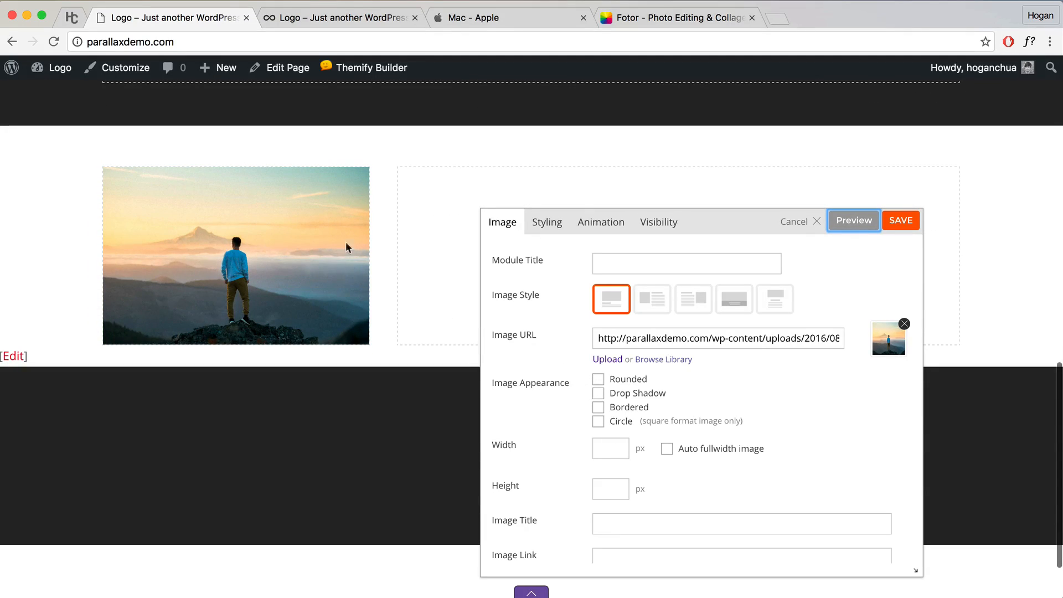
{"action": "left_click", "coordinate": [894, 223]}
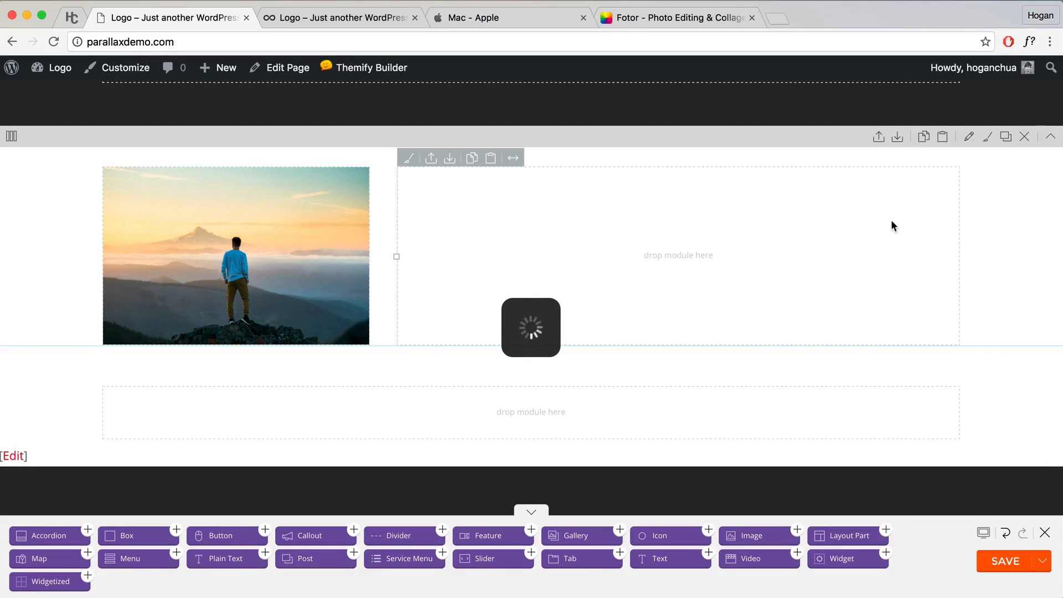
Step: Add a saved 'About Me' Heading 2 text module in the right column, then a second text module below it
{"action": "left_click_drag", "start_coordinate": [666, 561], "coordinate": [482, 202]}
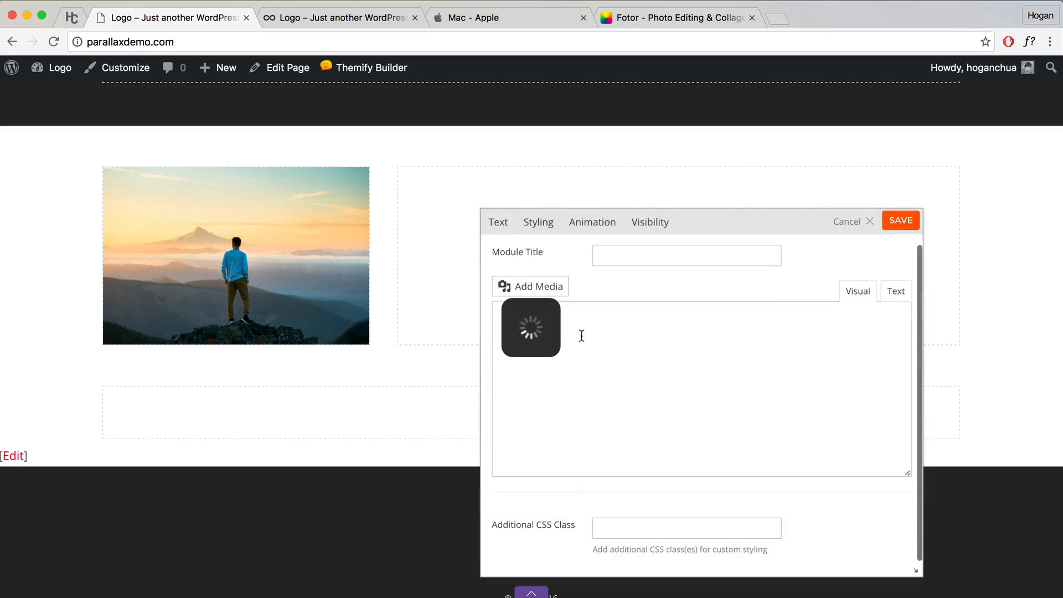
{"action": "left_click", "coordinate": [581, 384]}
{"action": "type", "text": "About Me"}
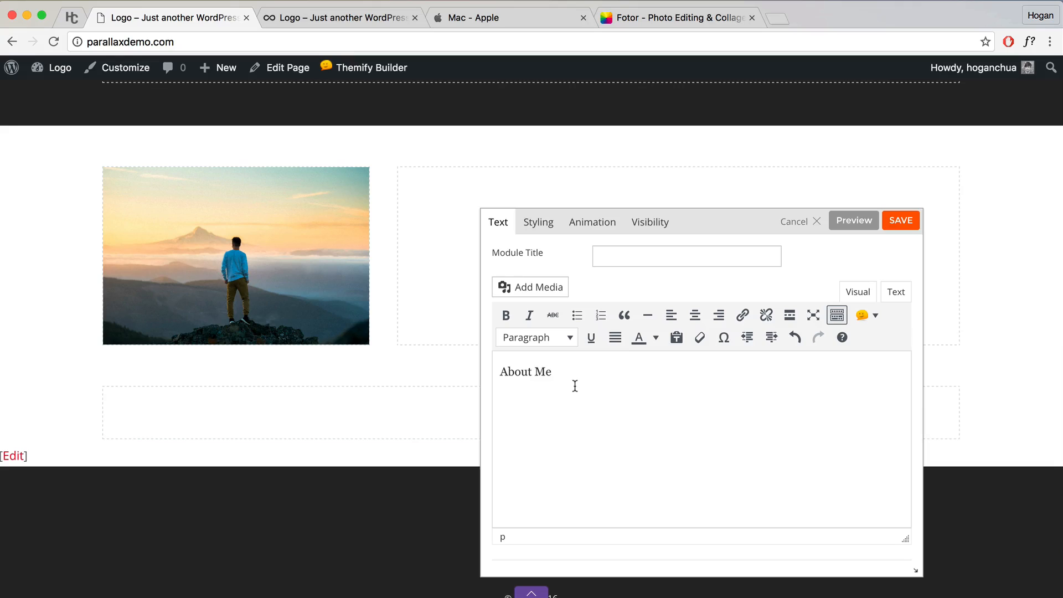
{"action": "left_click_drag", "start_coordinate": [581, 374], "coordinate": [474, 370]}
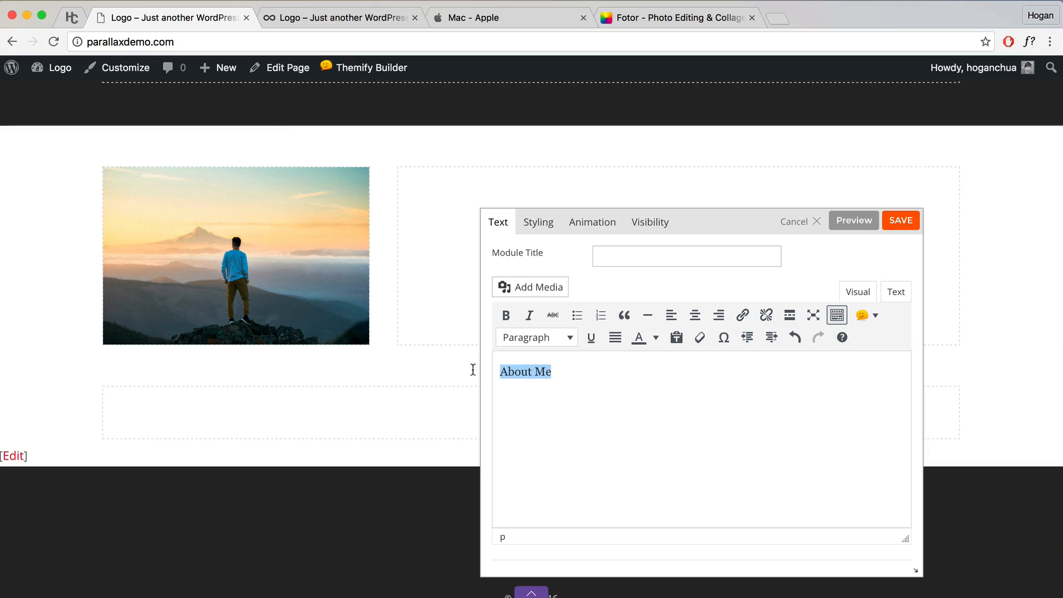
{"action": "left_click", "coordinate": [532, 337]}
{"action": "left_click", "coordinate": [557, 429]}
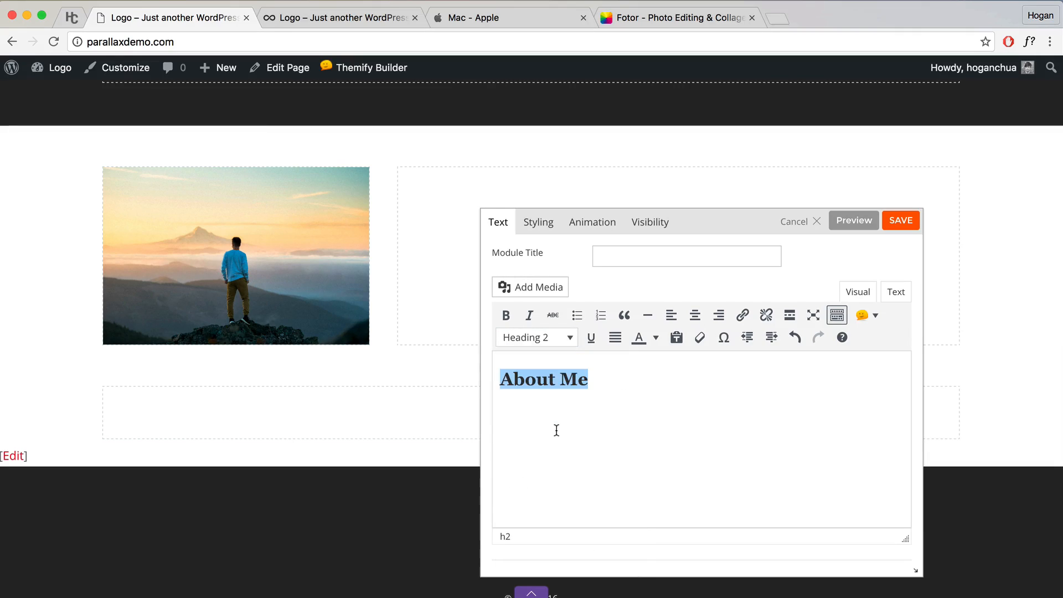
{"action": "left_click", "coordinate": [606, 391]}
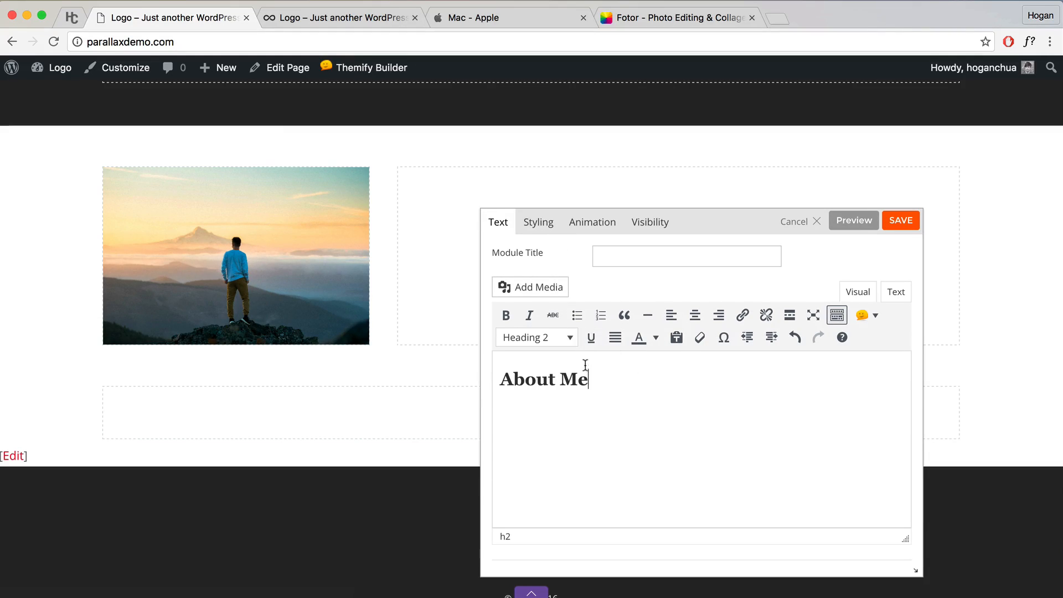
{"action": "left_click", "coordinate": [905, 226]}
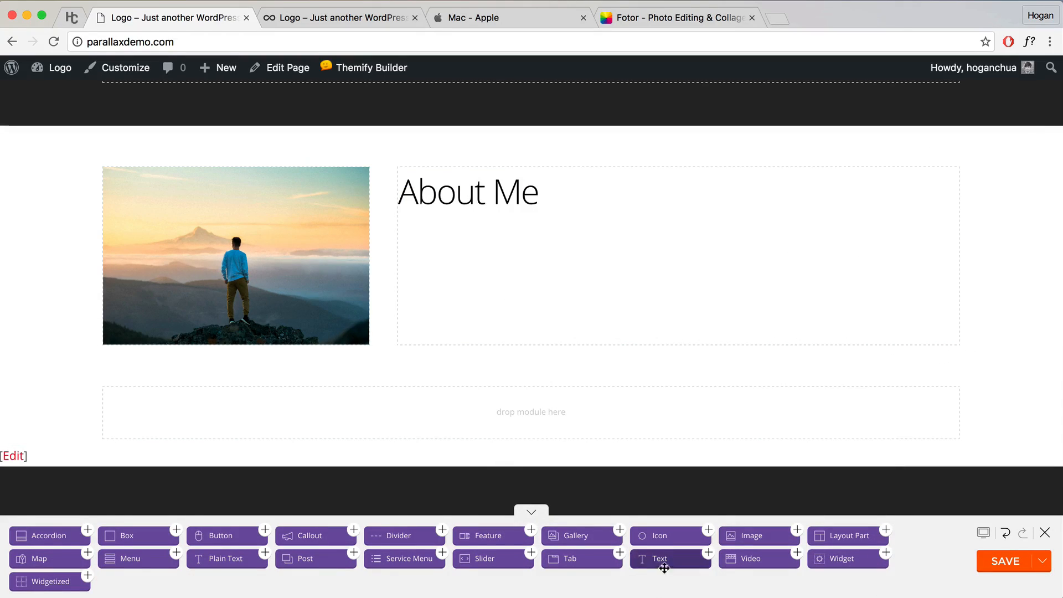
{"action": "left_click_drag", "start_coordinate": [663, 561], "coordinate": [633, 292]}
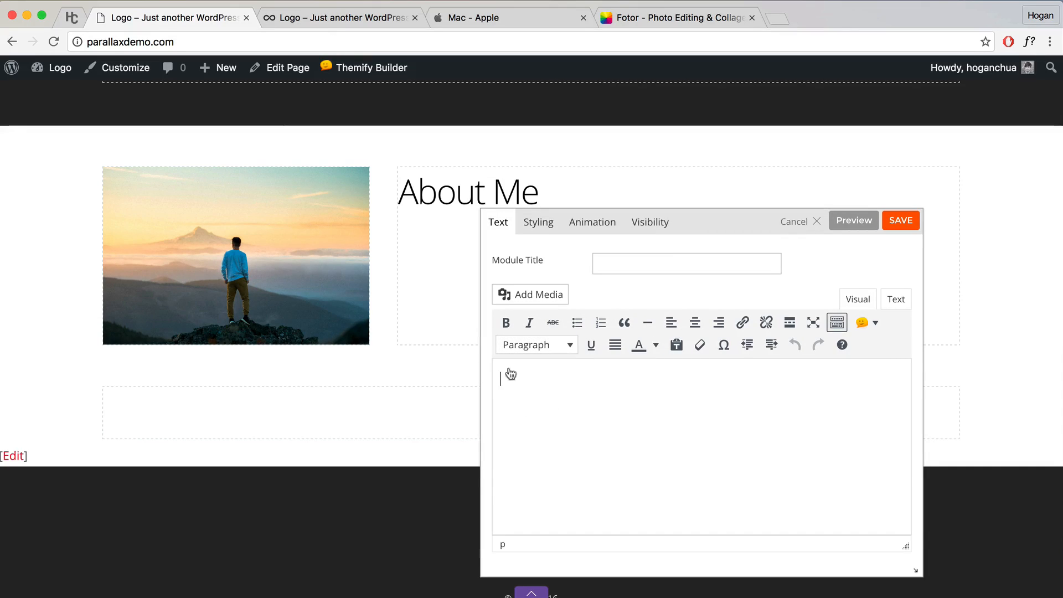
Step: Copy the About Me paragraph from the reference site's page
{"action": "left_click", "coordinate": [344, 16]}
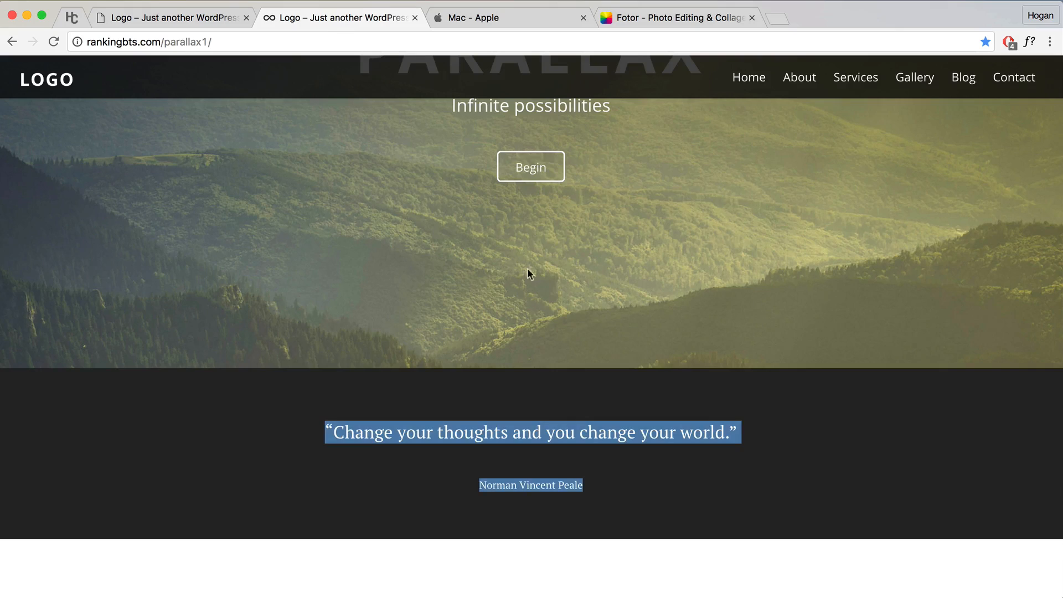
{"action": "scroll", "coordinate": [582, 401], "scroll_direction": "down", "scroll_amount": 10}
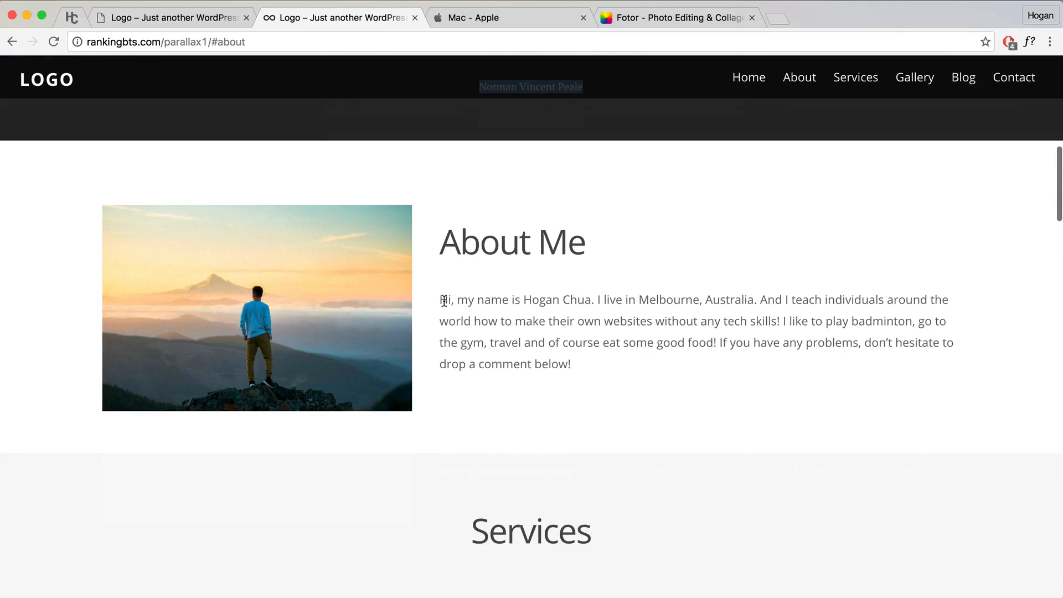
{"action": "left_click_drag", "start_coordinate": [441, 300], "coordinate": [574, 365]}
{"action": "right_click", "coordinate": [543, 300]}
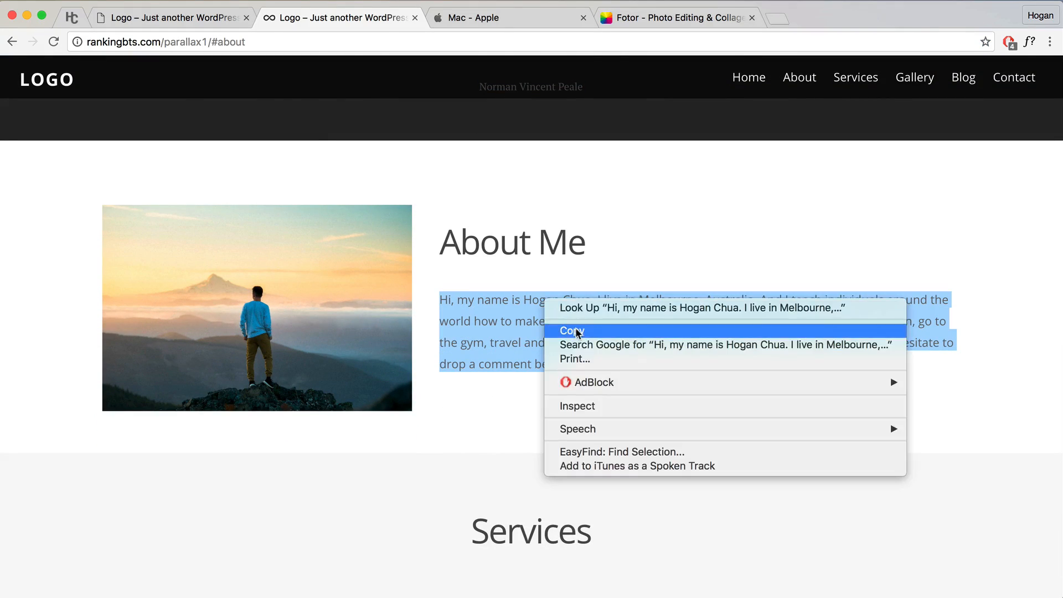
{"action": "left_click", "coordinate": [571, 328]}
Step: Paste the paragraph as plain text into the second text module and save it
{"action": "left_click", "coordinate": [228, 21]}
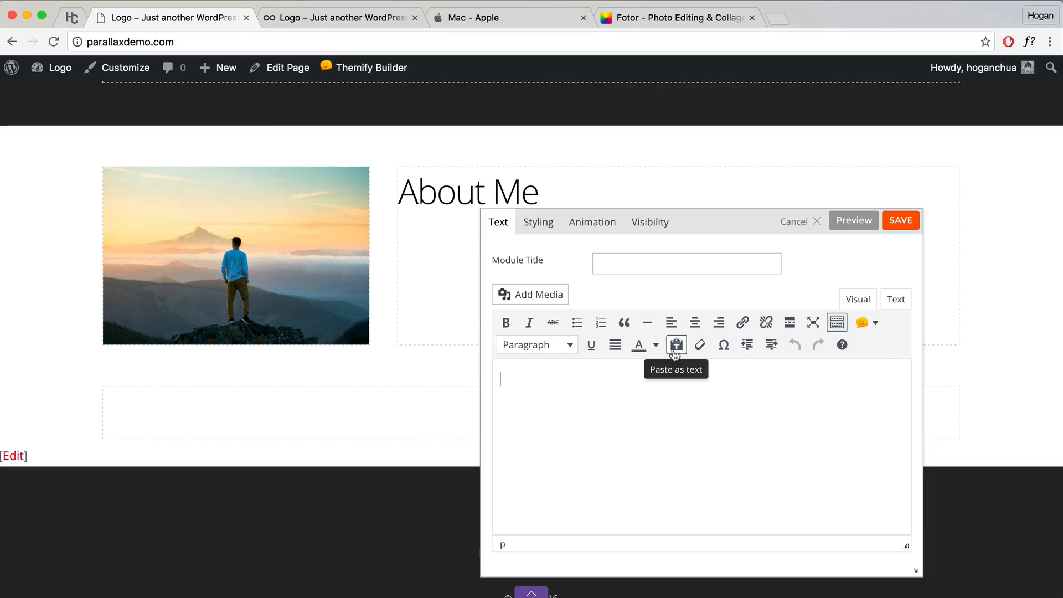
{"action": "left_click", "coordinate": [677, 346]}
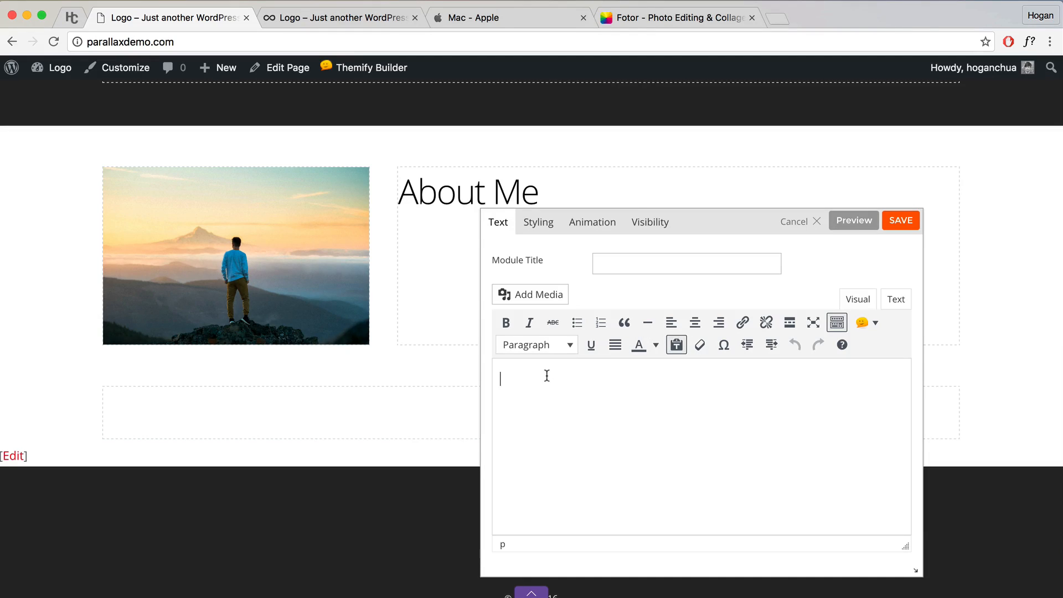
{"action": "key", "text": "super+v"}
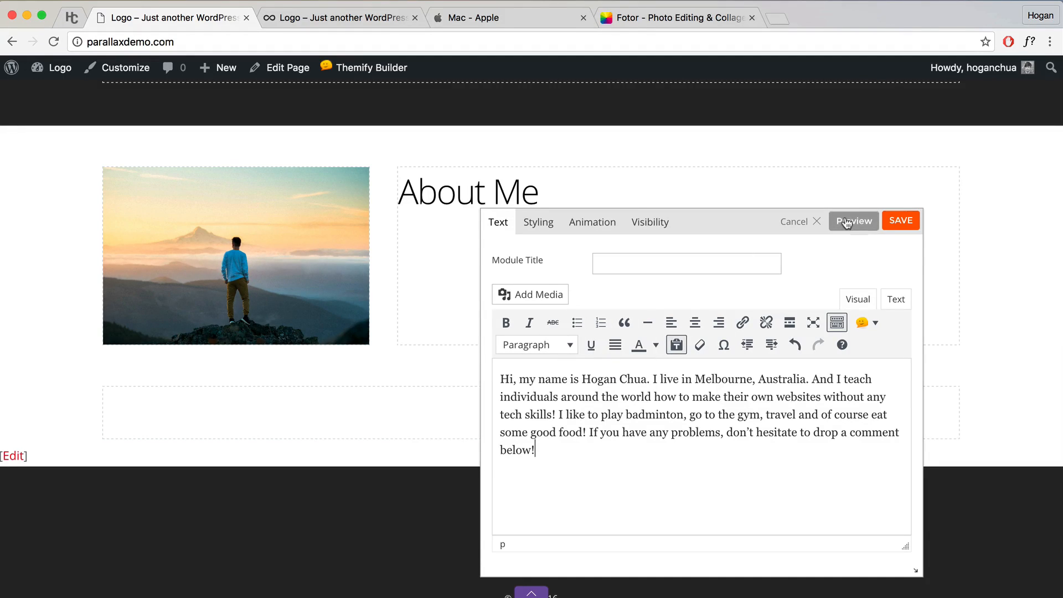
{"action": "left_click_drag", "start_coordinate": [728, 227], "coordinate": [720, 131]}
{"action": "scroll", "coordinate": [400, 250], "scroll_direction": "up", "scroll_amount": 2}
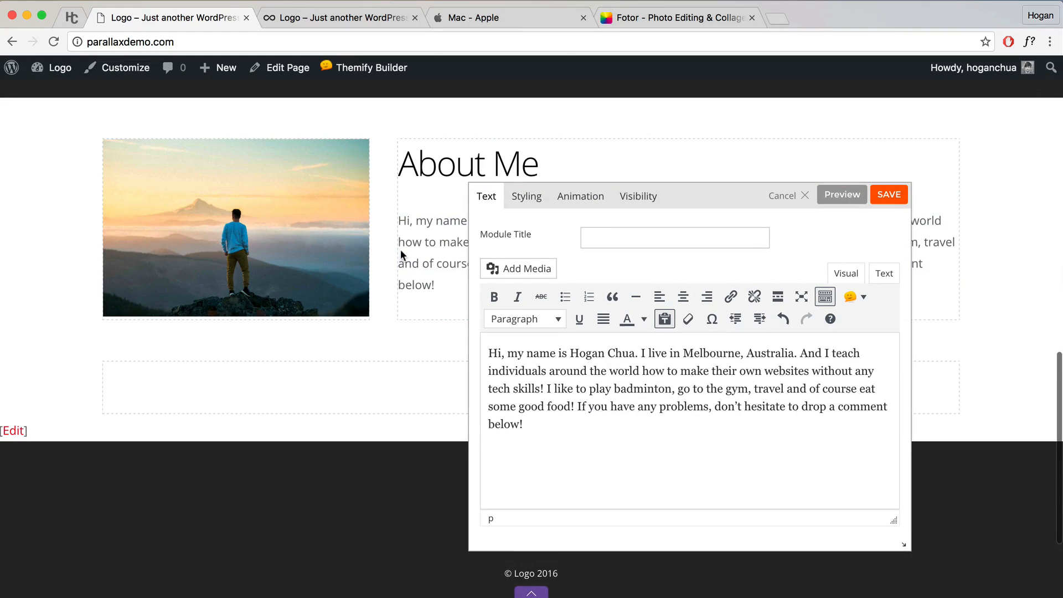
{"action": "left_click", "coordinate": [891, 196]}
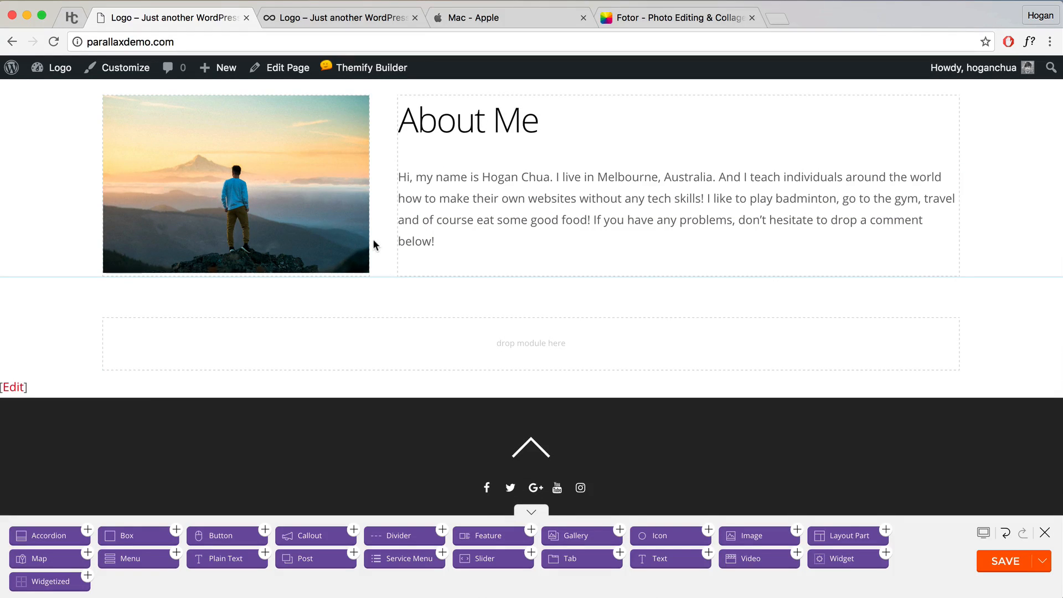
Step: Widen the photo column, middle-align the About Me column beside it, and save the page
{"action": "scroll", "coordinate": [374, 240], "scroll_direction": "up", "scroll_amount": 2}
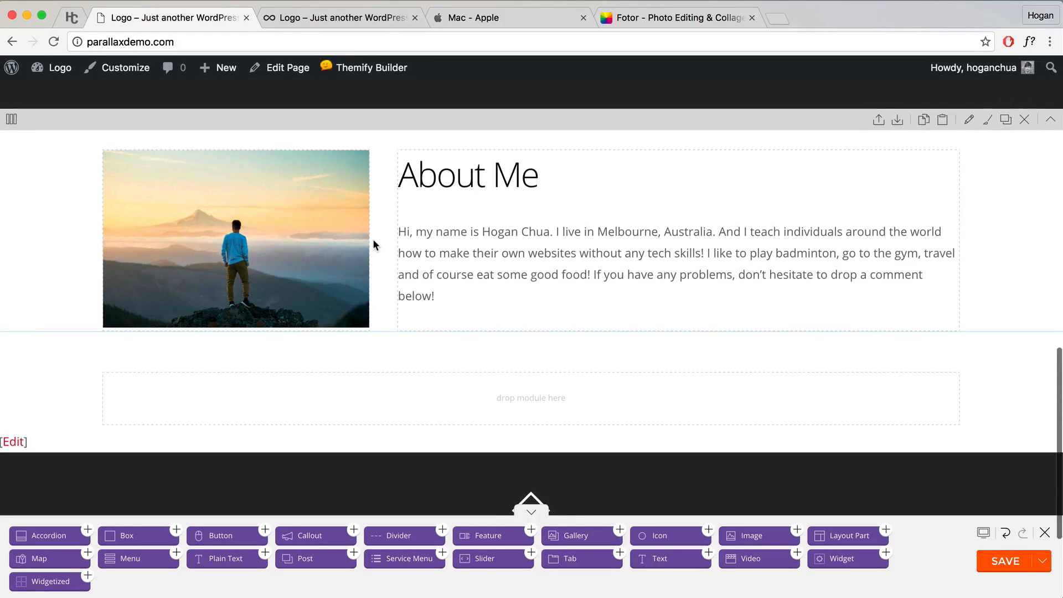
{"action": "left_click_drag", "start_coordinate": [369, 240], "coordinate": [415, 240]}
{"action": "mouse_move", "coordinate": [11, 123]}
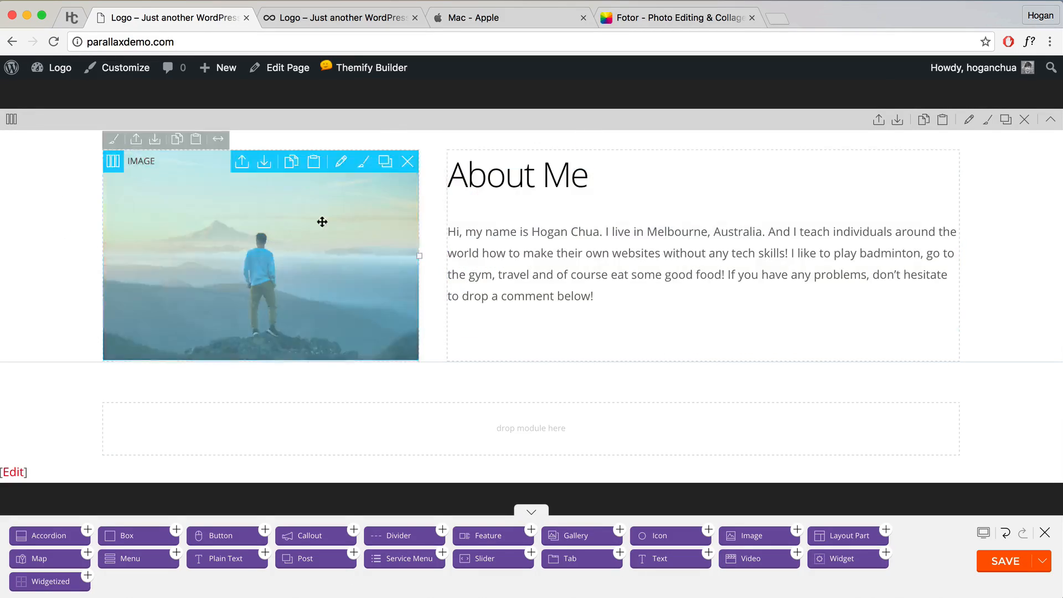
{"action": "left_click", "coordinate": [49, 222]}
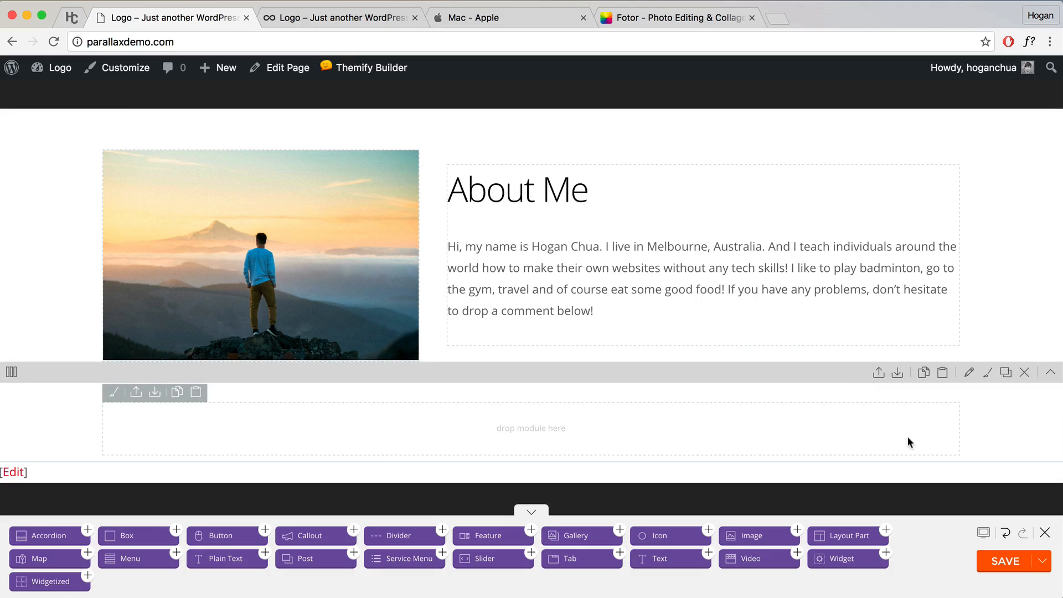
{"action": "left_click", "coordinate": [999, 565]}
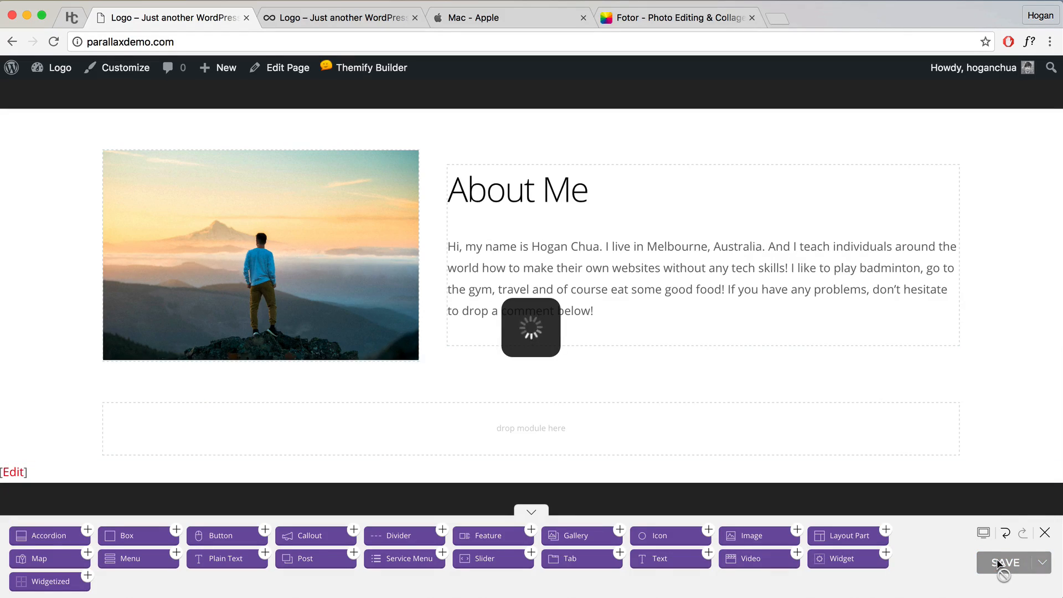
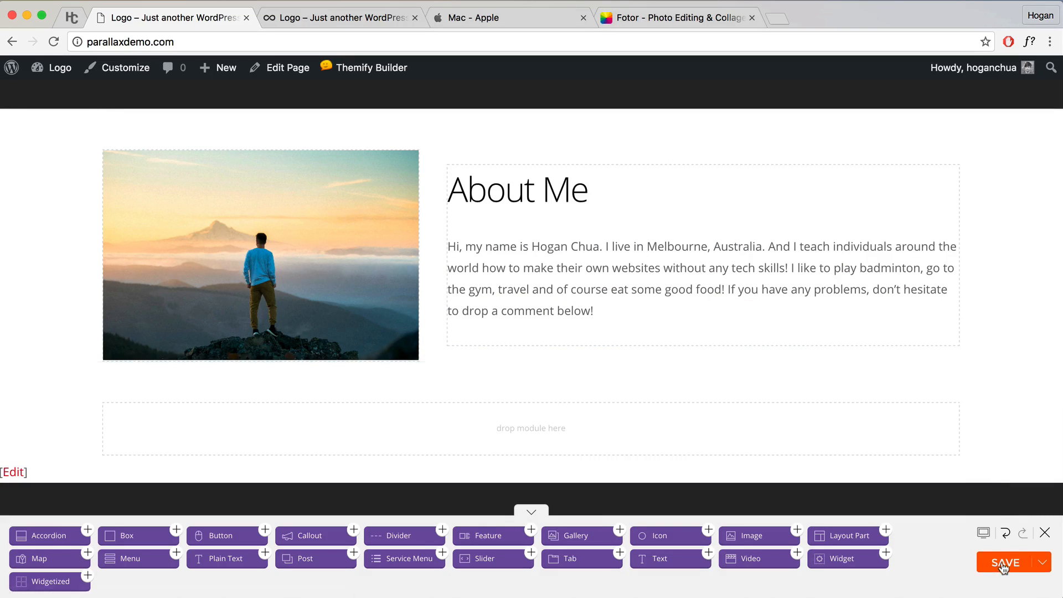
Step: Save the About Me layout and exit the builder to view the live page
{"action": "left_click", "coordinate": [1043, 535]}
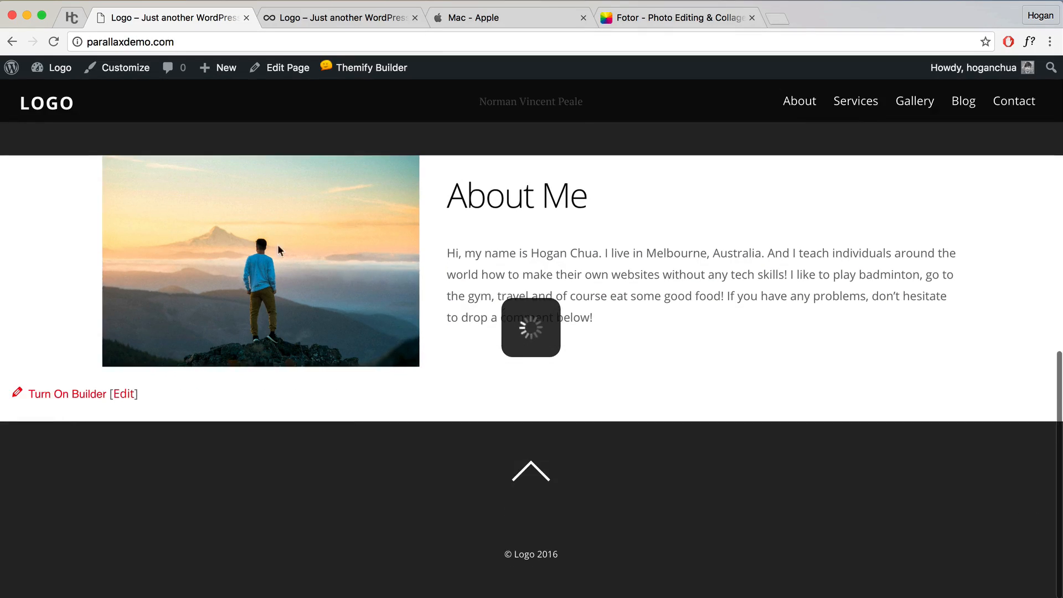
Step: In the Customizer, set the Heading 2 font family to Open Sans
{"action": "left_click", "coordinate": [113, 69]}
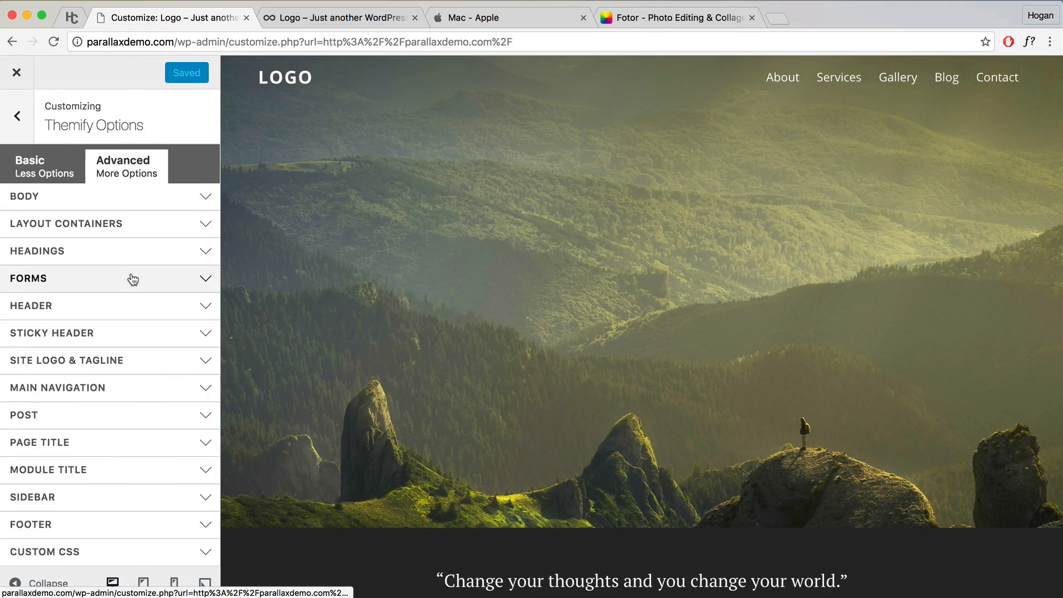
{"action": "left_click", "coordinate": [124, 253]}
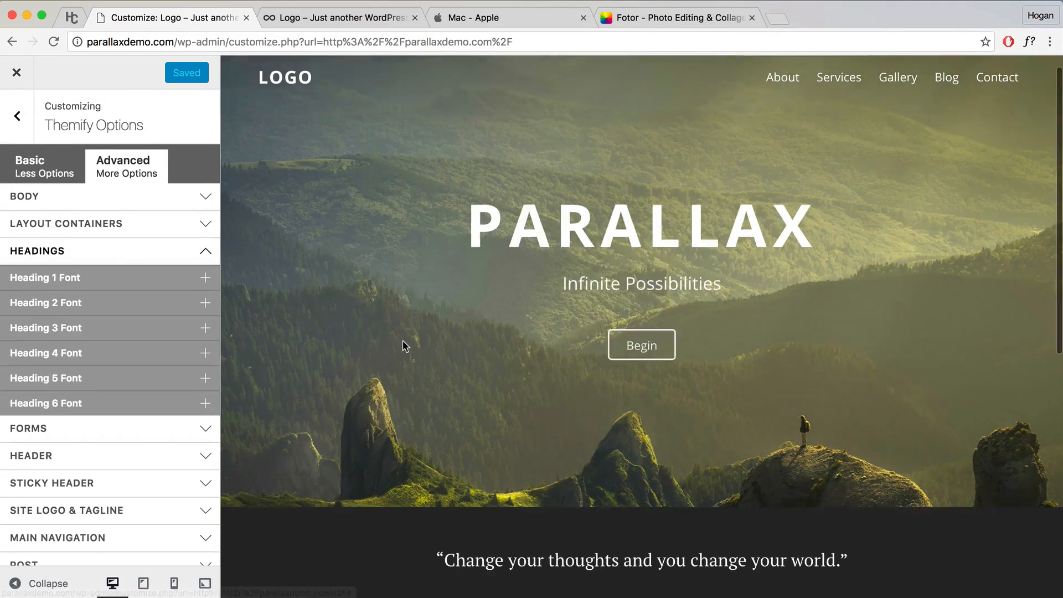
{"action": "scroll", "coordinate": [403, 341], "scroll_direction": "down", "scroll_amount": 8}
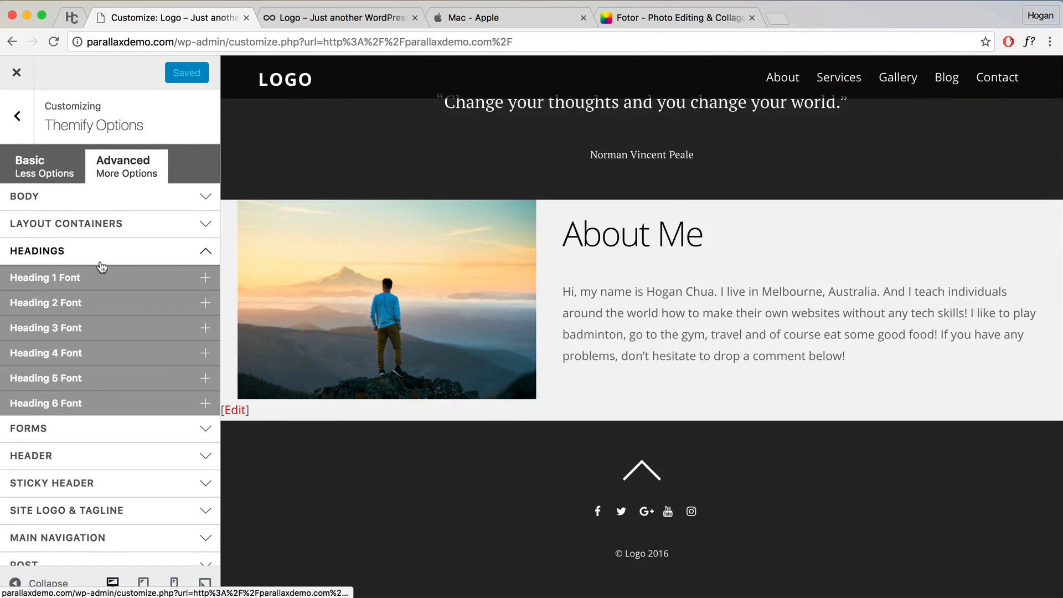
{"action": "left_click", "coordinate": [83, 303]}
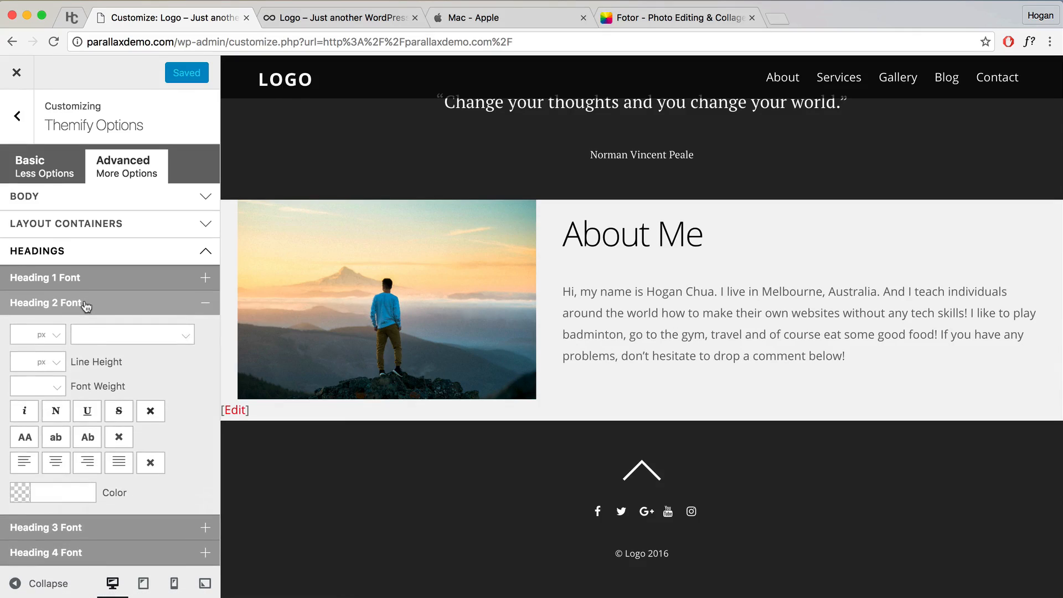
{"action": "left_click", "coordinate": [85, 334]}
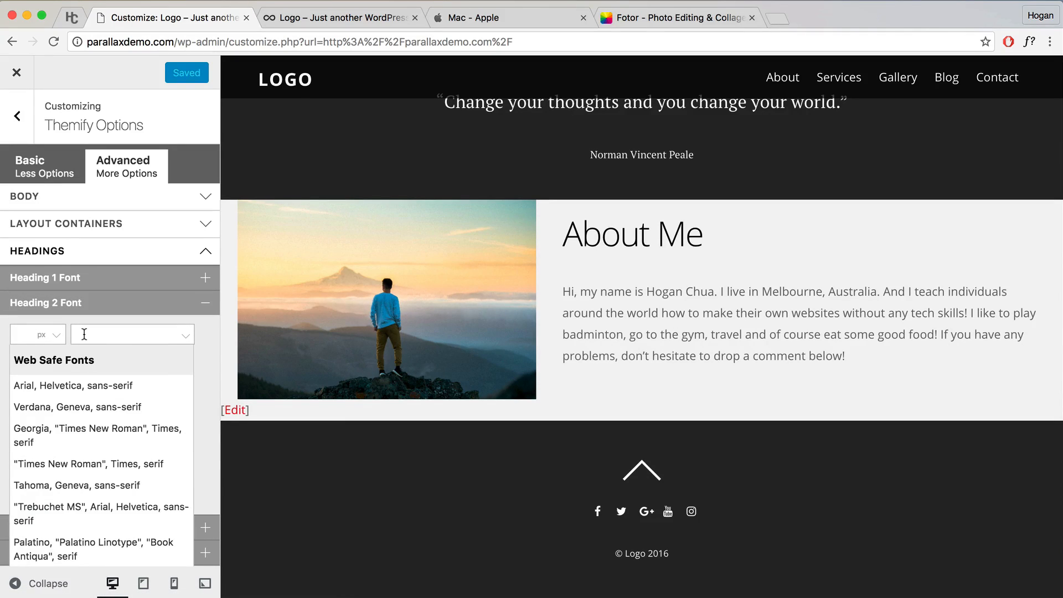
{"action": "type", "text": "Open"}
{"action": "left_click", "coordinate": [55, 415]}
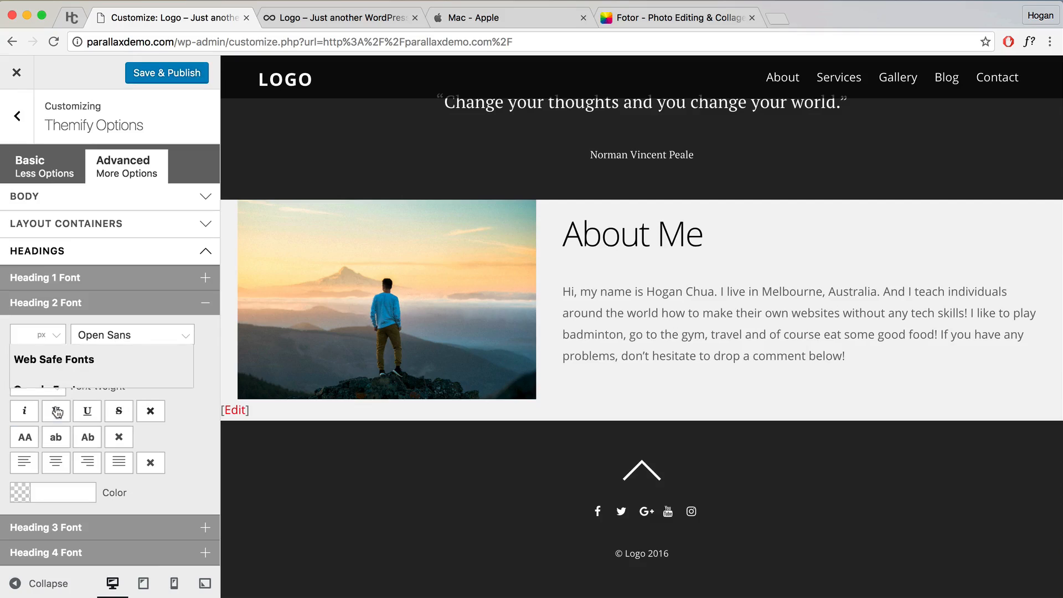
Step: Give Heading 2 the colour #4d4d4d and font weight 500
{"action": "left_click", "coordinate": [57, 492]}
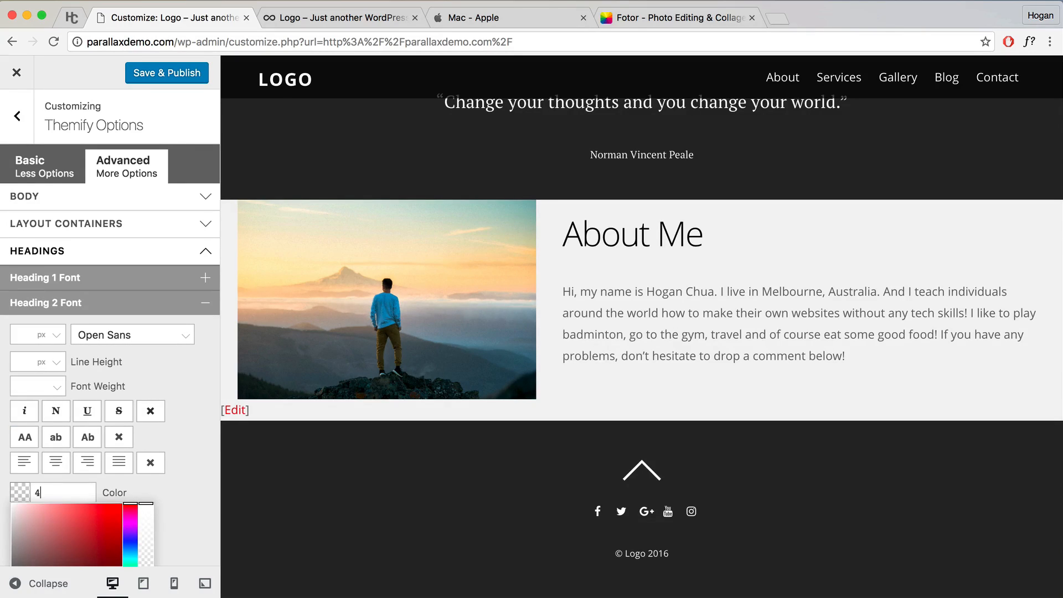
{"action": "type", "text": "4d4d4d"}
{"action": "left_click", "coordinate": [159, 497]}
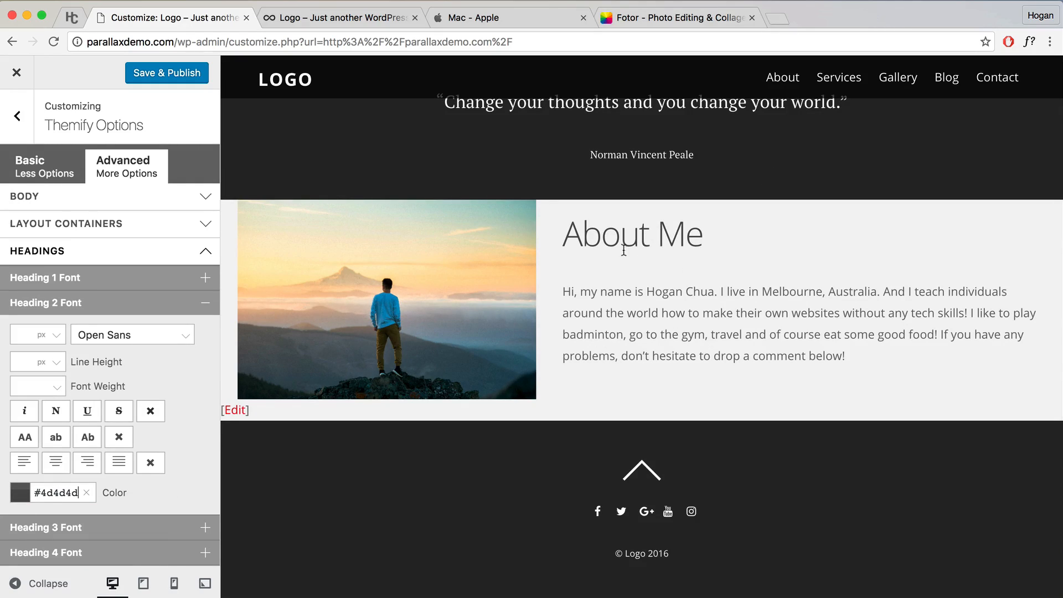
{"action": "scroll", "coordinate": [80, 433], "scroll_direction": "down", "scroll_amount": 1}
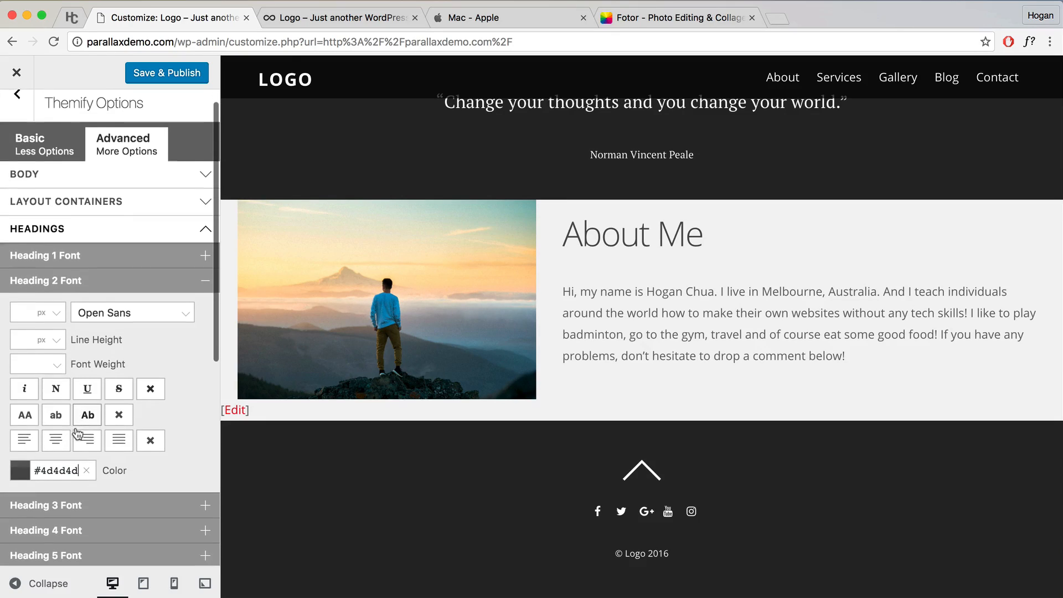
{"action": "left_click", "coordinate": [56, 363]}
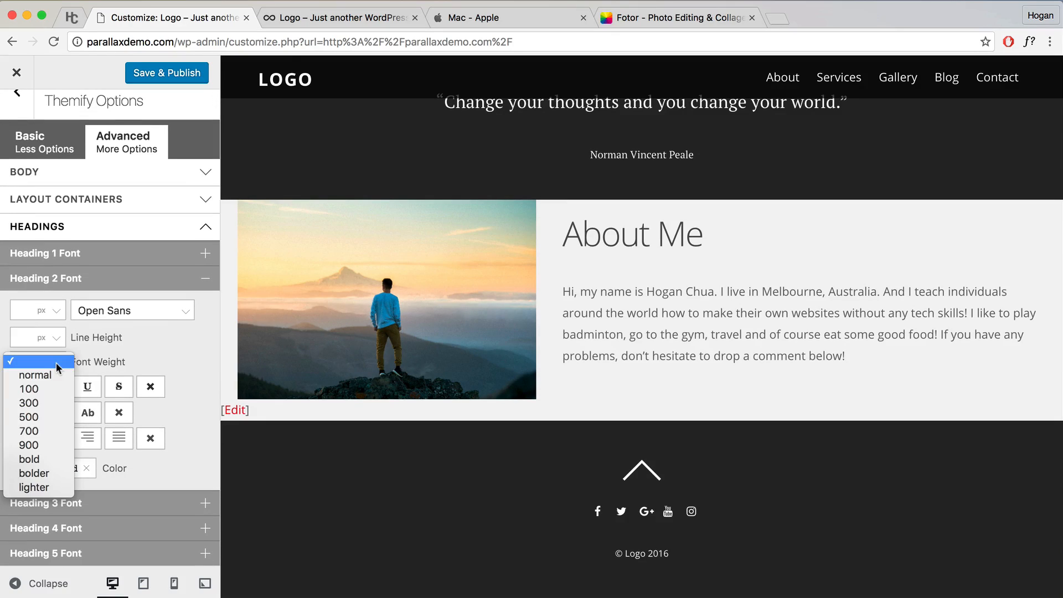
{"action": "left_click", "coordinate": [25, 420]}
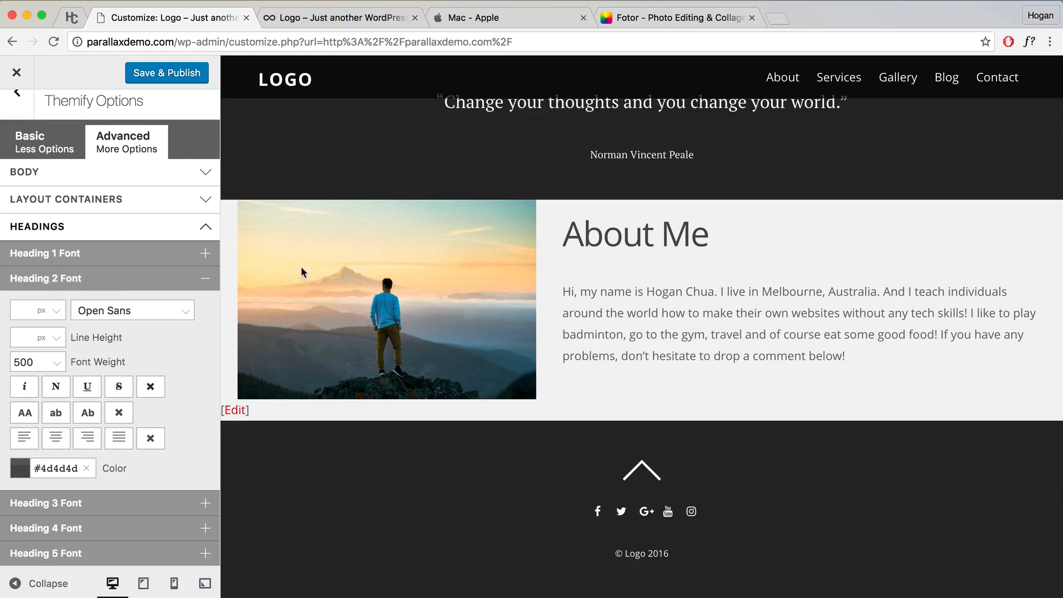
{"action": "left_click", "coordinate": [135, 279]}
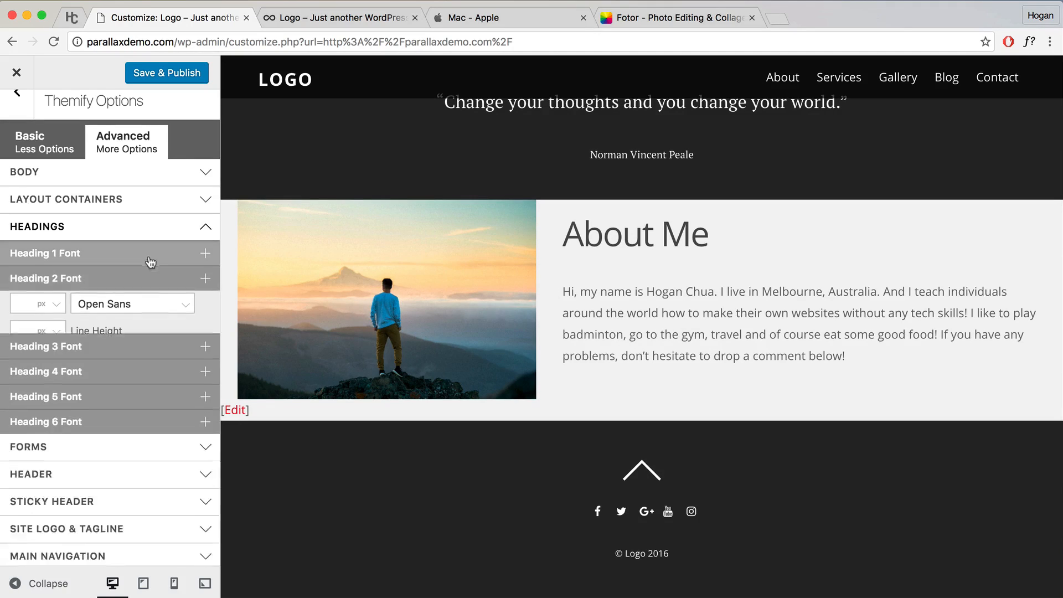
Step: Set the Body Font family to Open Sans
{"action": "left_click", "coordinate": [164, 226]}
{"action": "left_click_drag", "start_coordinate": [563, 289], "coordinate": [859, 348]}
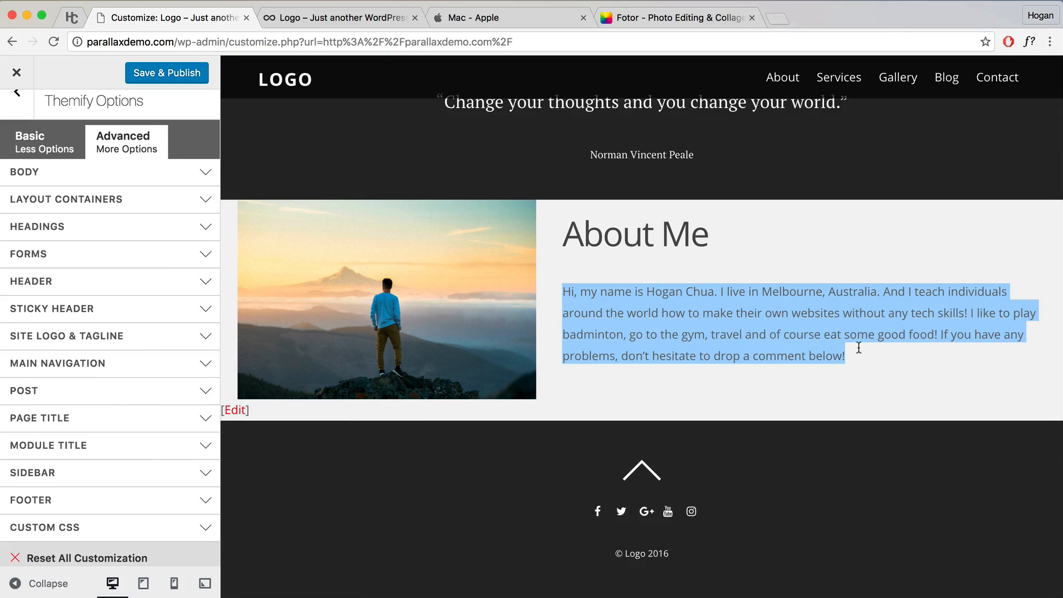
{"action": "left_click", "coordinate": [67, 173]}
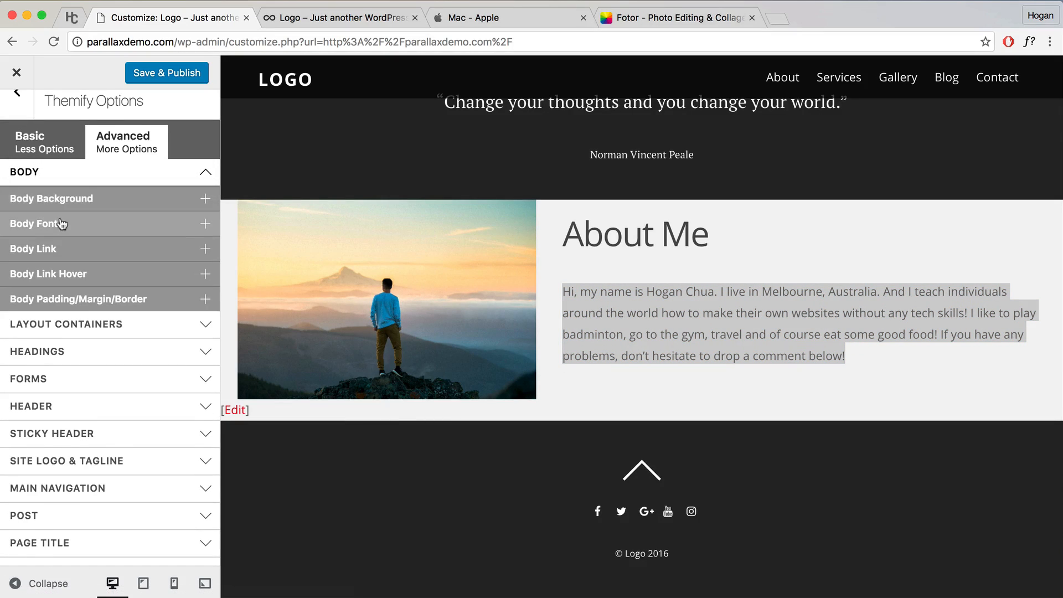
{"action": "left_click", "coordinate": [62, 223]}
{"action": "left_click", "coordinate": [86, 254]}
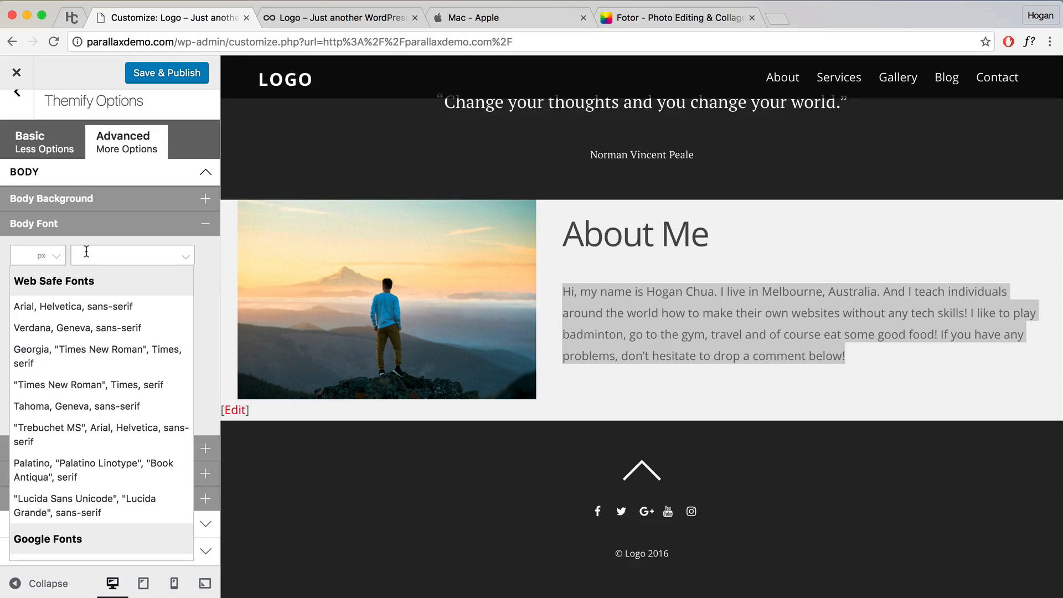
{"action": "type", "text": "Open"}
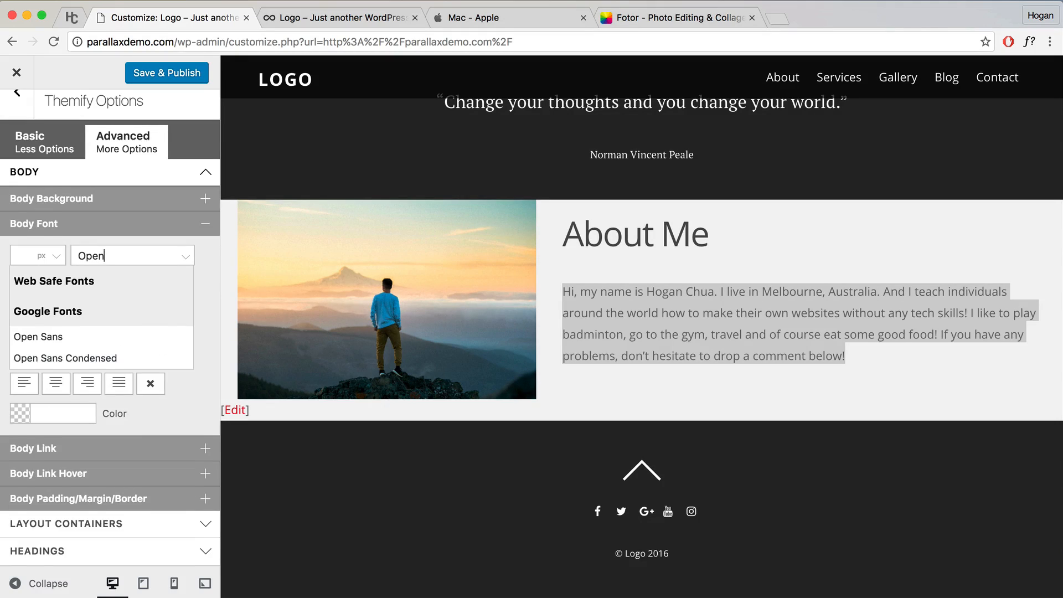
{"action": "scroll", "coordinate": [49, 206], "scroll_direction": "down", "scroll_amount": 4}
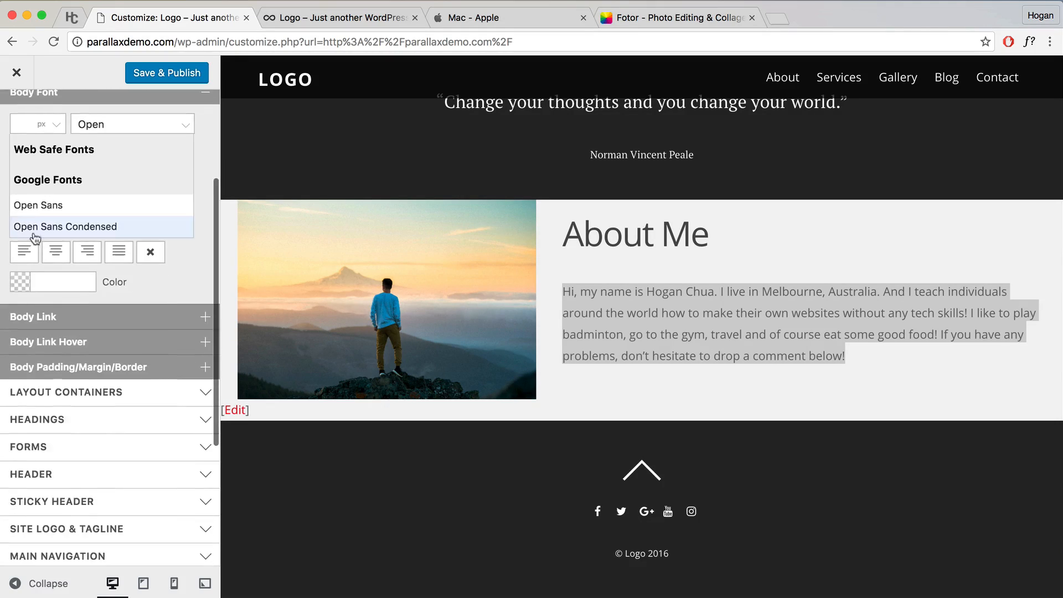
{"action": "left_click", "coordinate": [49, 206]}
{"action": "scroll", "coordinate": [169, 164], "scroll_direction": "up", "scroll_amount": 2}
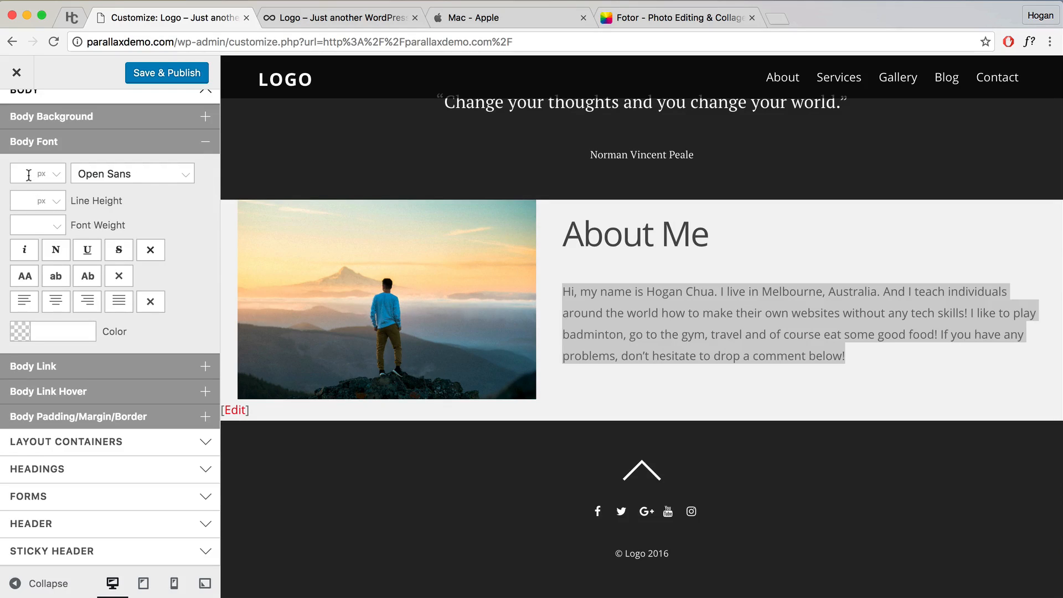
Step: Try a #4d4d4d body text colour, clear it again, and Save & Publish the changes
{"action": "left_click", "coordinate": [731, 326]}
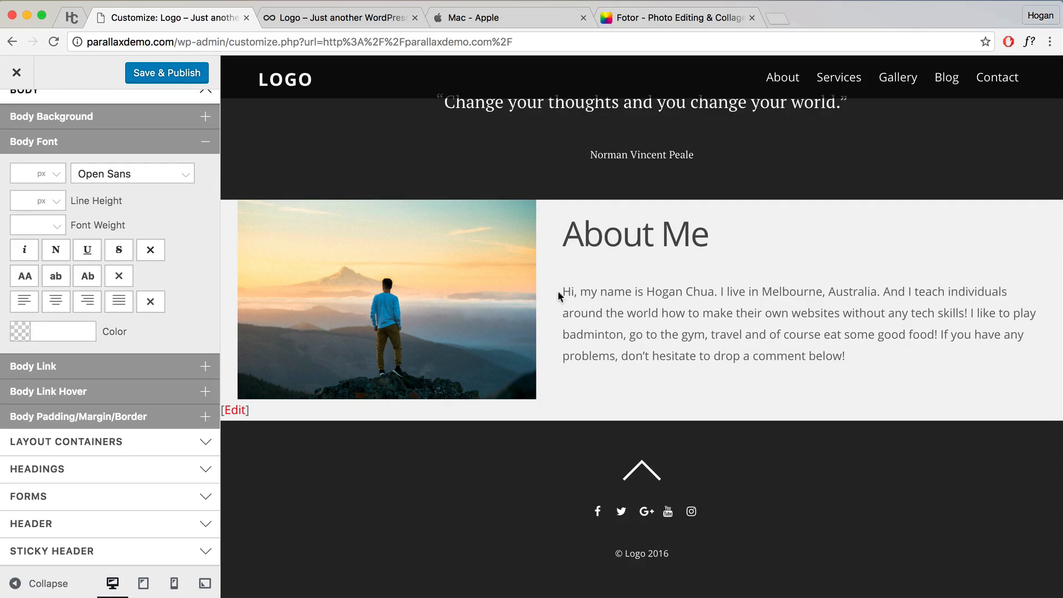
{"action": "mouse_move", "coordinate": [558, 296]}
{"action": "left_mouse_down"}
{"action": "mouse_move", "coordinate": [871, 344]}
{"action": "mouse_move", "coordinate": [868, 364]}
{"action": "mouse_move", "coordinate": [550, 291]}
{"action": "left_mouse_up"}
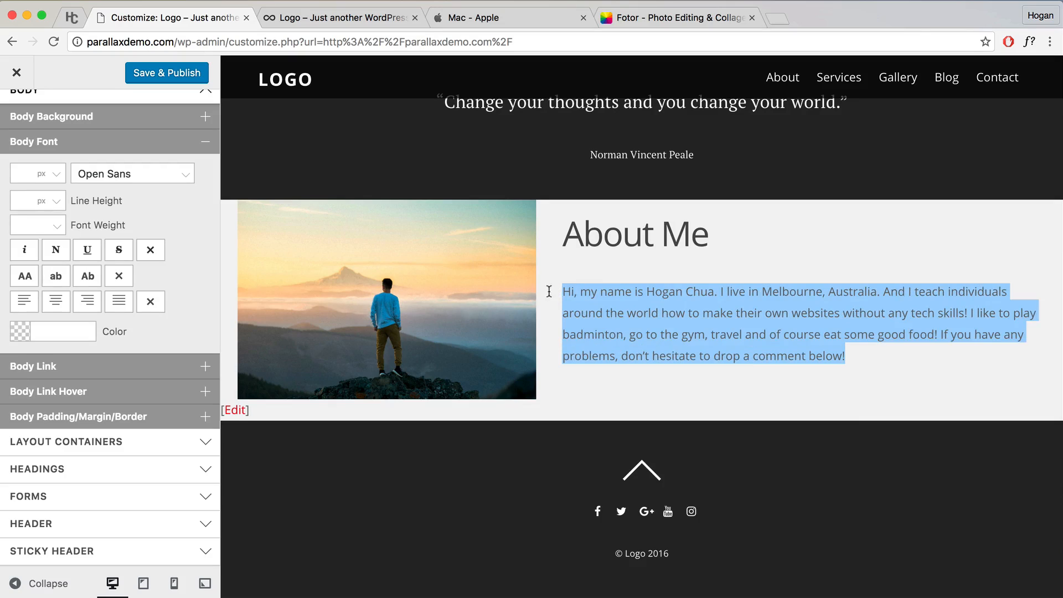
{"action": "left_click", "coordinate": [49, 332]}
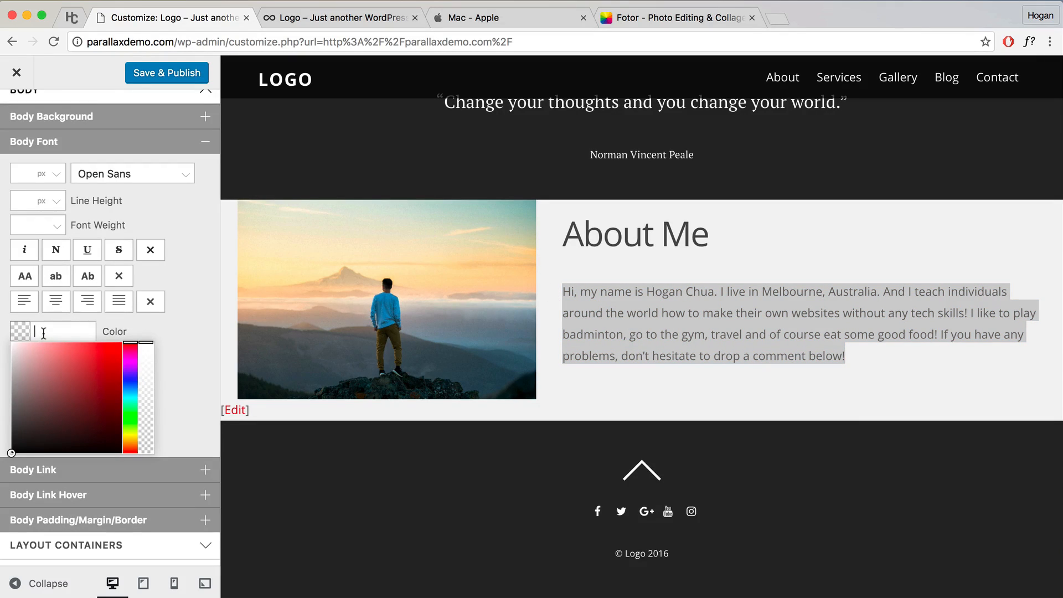
{"action": "type", "text": "4d4d4d"}
{"action": "left_click", "coordinate": [179, 331]}
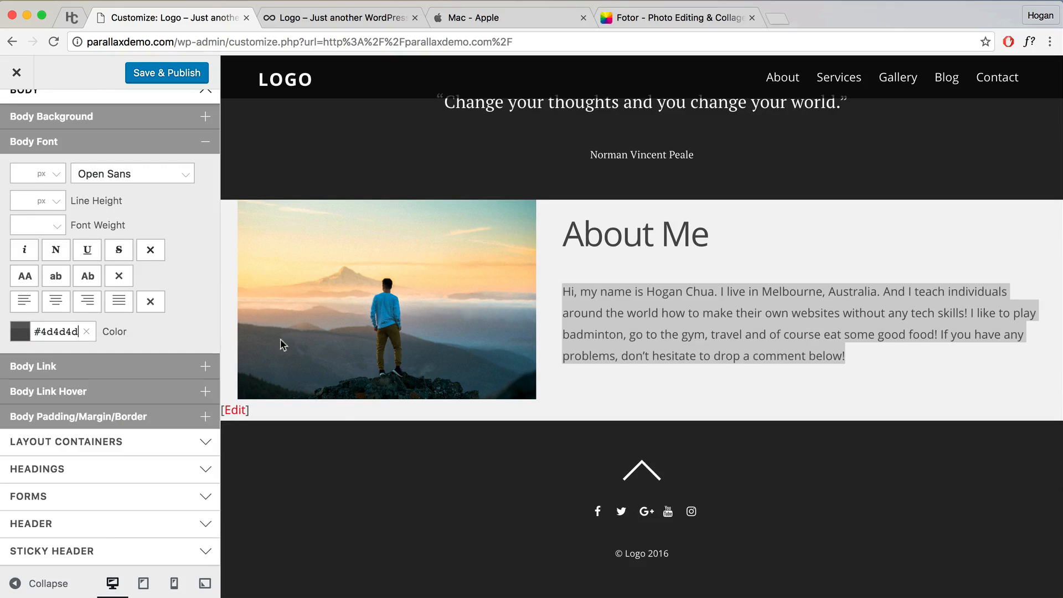
{"action": "left_click", "coordinate": [751, 388]}
{"action": "scroll", "coordinate": [749, 391], "scroll_direction": "up", "scroll_amount": 3}
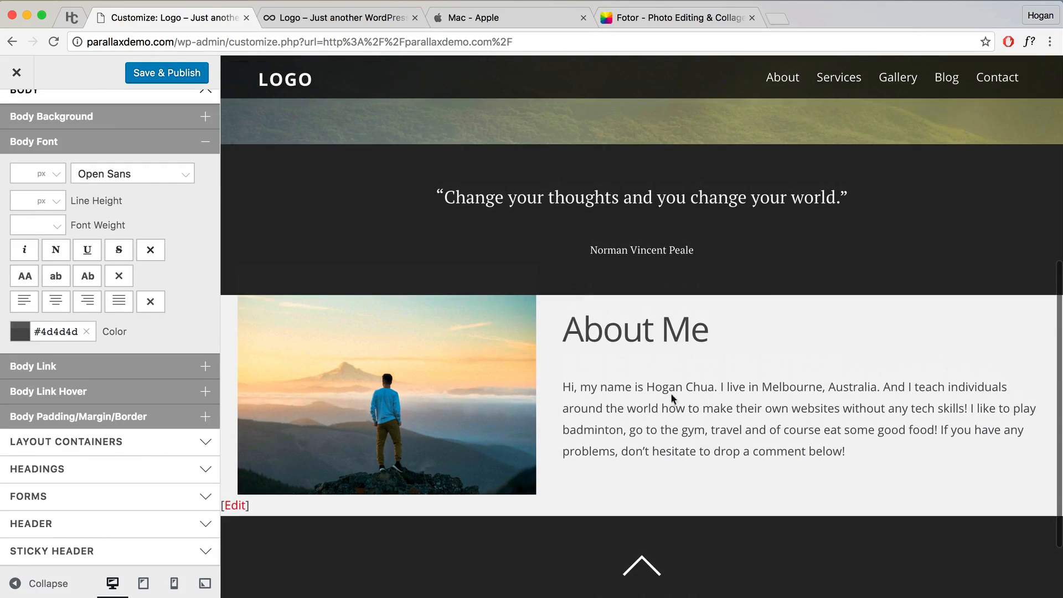
{"action": "left_click", "coordinate": [86, 331]}
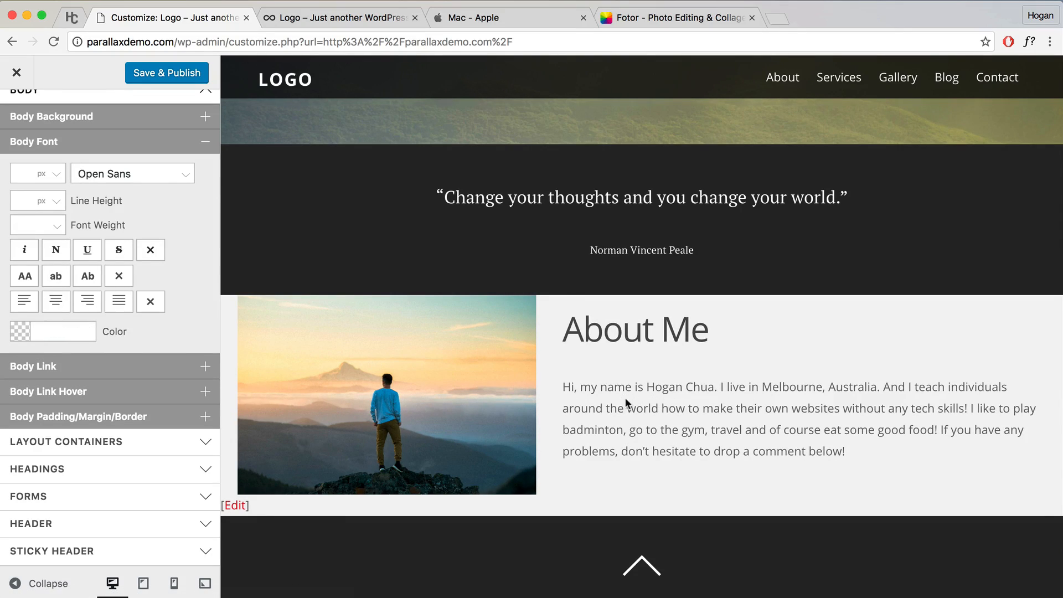
{"action": "left_click", "coordinate": [147, 75]}
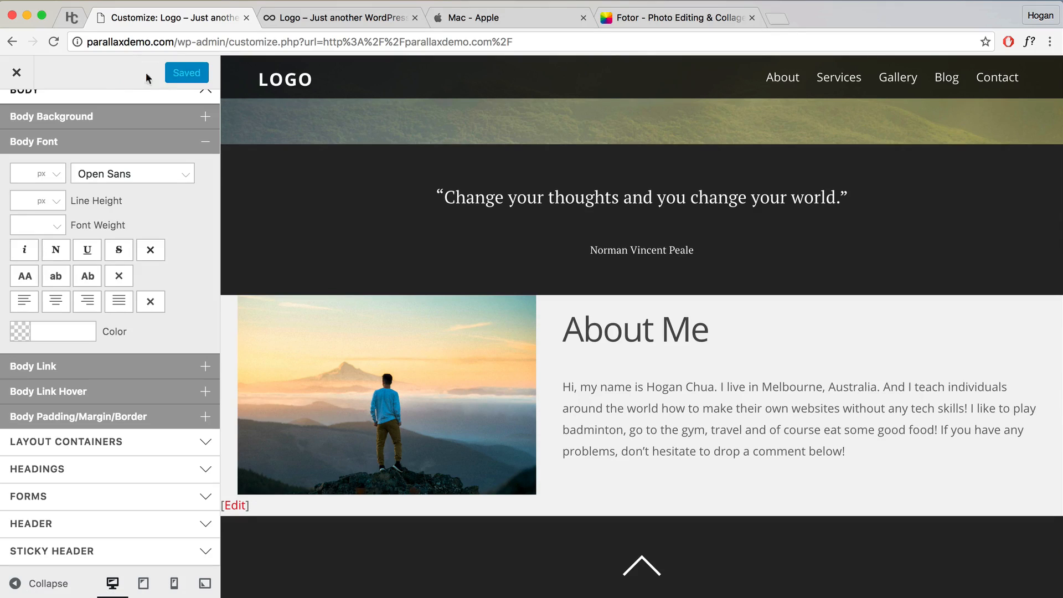
Step: Close the Customizer and turn the Themify Builder back on for the live page
{"action": "left_click", "coordinate": [17, 72]}
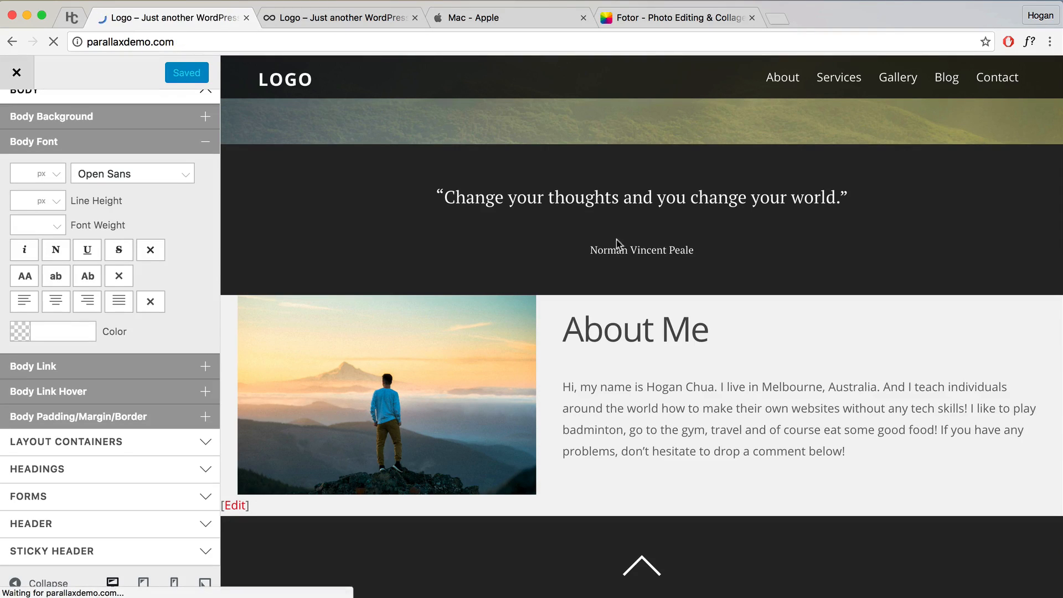
{"action": "scroll", "coordinate": [602, 244], "scroll_direction": "down", "scroll_amount": 8}
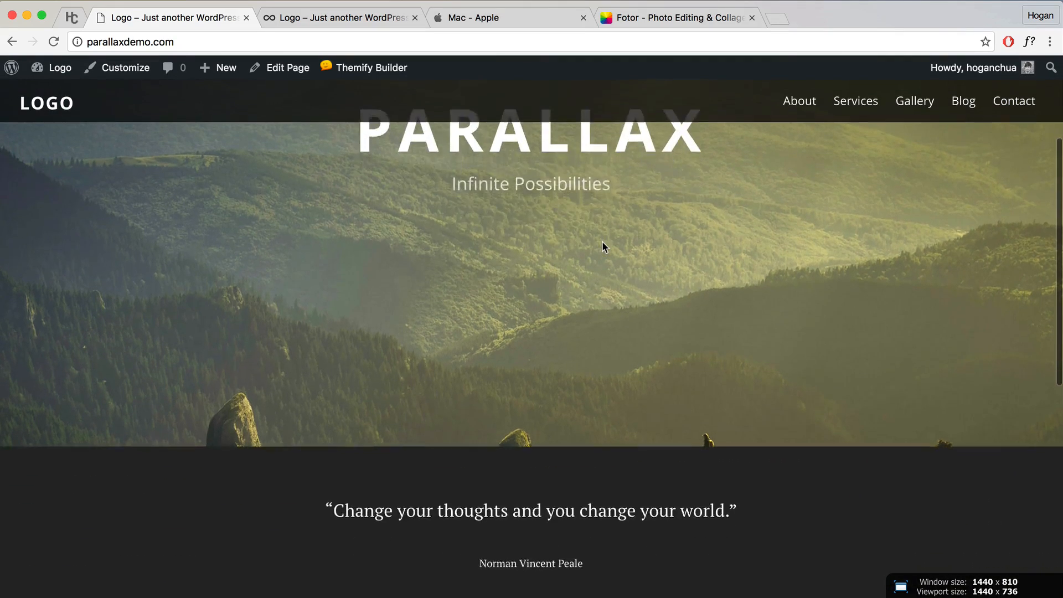
{"action": "scroll", "coordinate": [554, 248], "scroll_direction": "down", "scroll_amount": 3}
{"action": "mouse_move", "coordinate": [332, 67]}
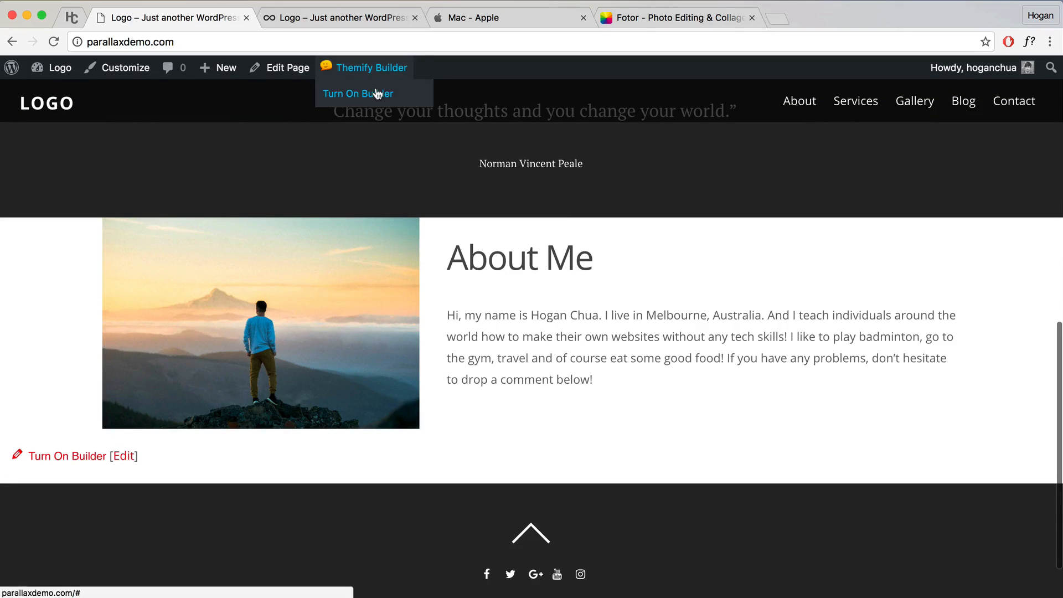
{"action": "left_click", "coordinate": [360, 93]}
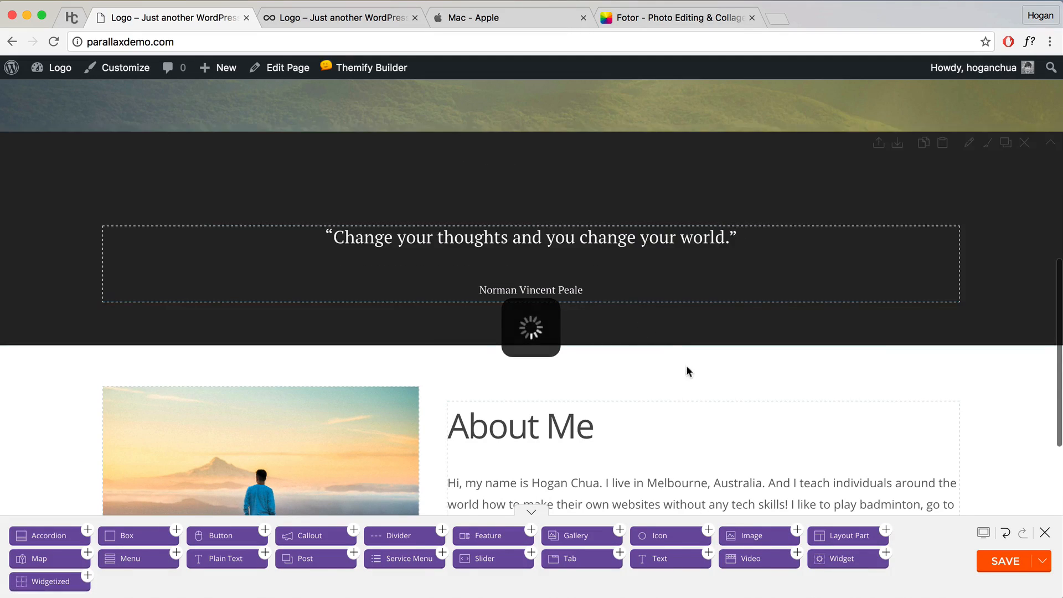
{"action": "scroll", "coordinate": [694, 371], "scroll_direction": "down", "scroll_amount": 2}
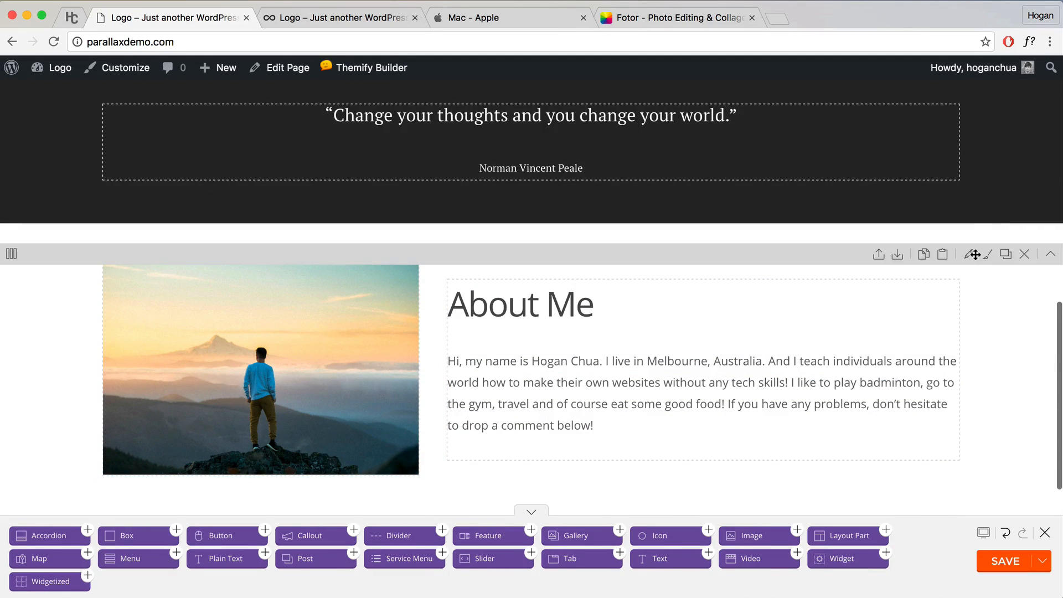
Step: Open the About Me row's styling and unlink the padding sides
{"action": "left_click", "coordinate": [971, 256]}
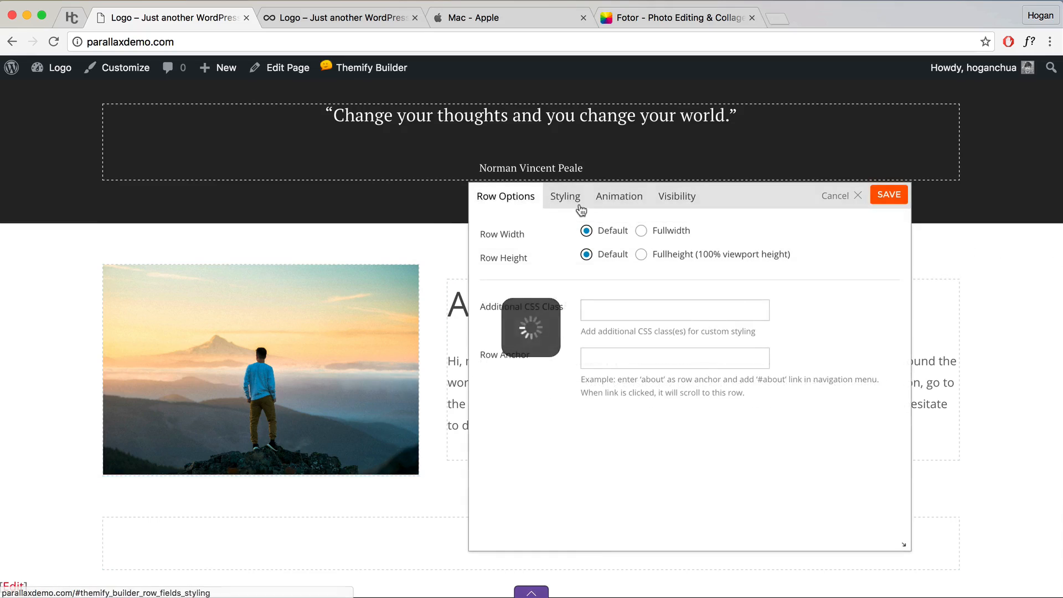
{"action": "left_click", "coordinate": [565, 196]}
{"action": "scroll", "coordinate": [671, 337], "scroll_direction": "down", "scroll_amount": 5}
{"action": "scroll", "coordinate": [671, 343], "scroll_direction": "down", "scroll_amount": 5}
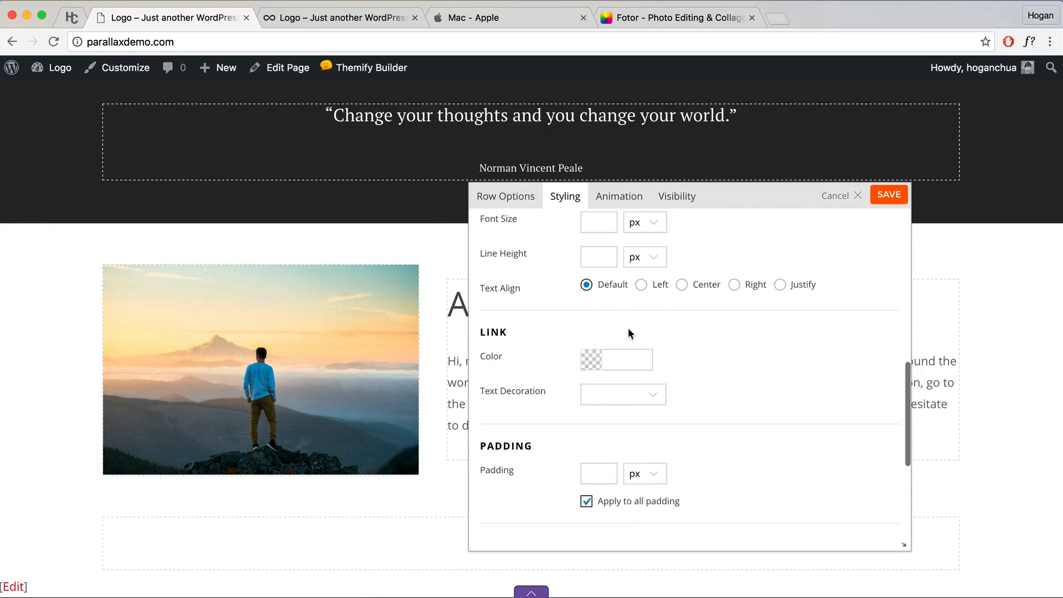
{"action": "scroll", "coordinate": [615, 340], "scroll_direction": "down", "scroll_amount": 3}
{"action": "left_click", "coordinate": [586, 360]}
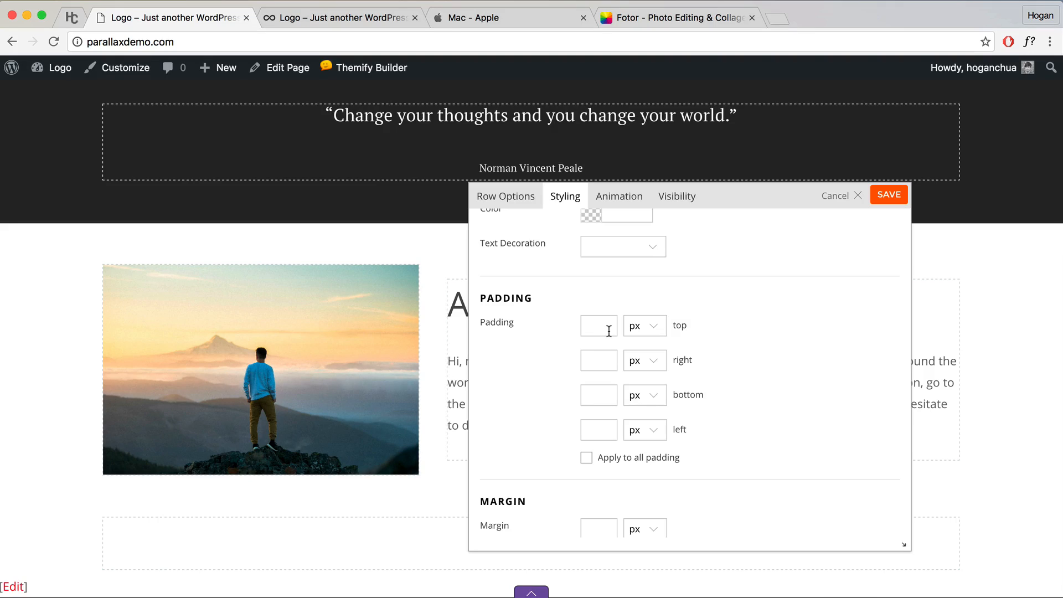
Step: Set the row's top padding to 6% and bottom padding to 4%, and save
{"action": "left_click", "coordinate": [609, 331]}
{"action": "type", "text": "6"}
{"action": "left_click", "coordinate": [649, 334]}
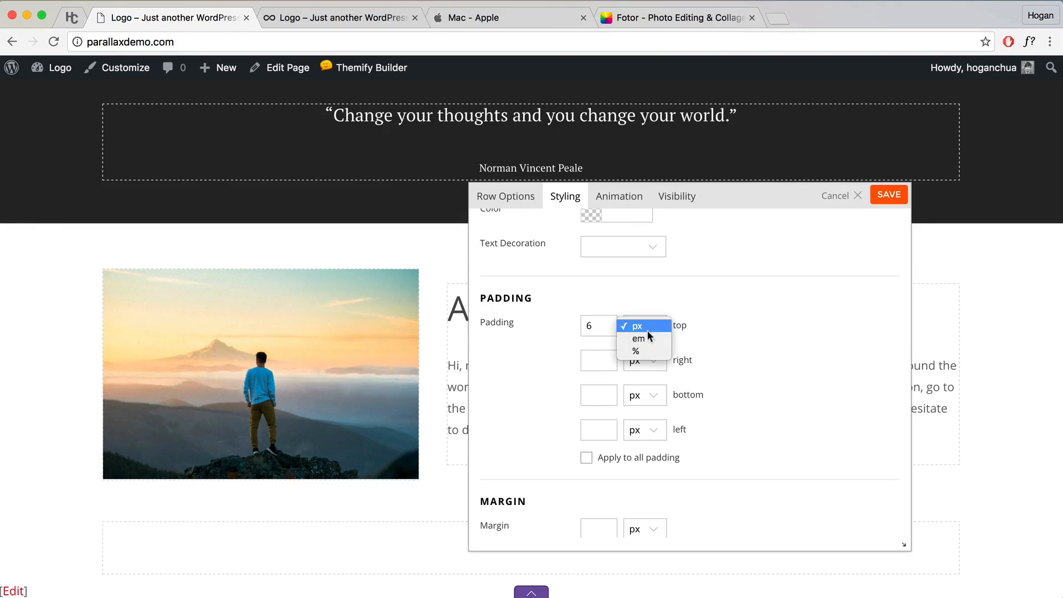
{"action": "left_click", "coordinate": [642, 352]}
{"action": "left_click", "coordinate": [606, 395]}
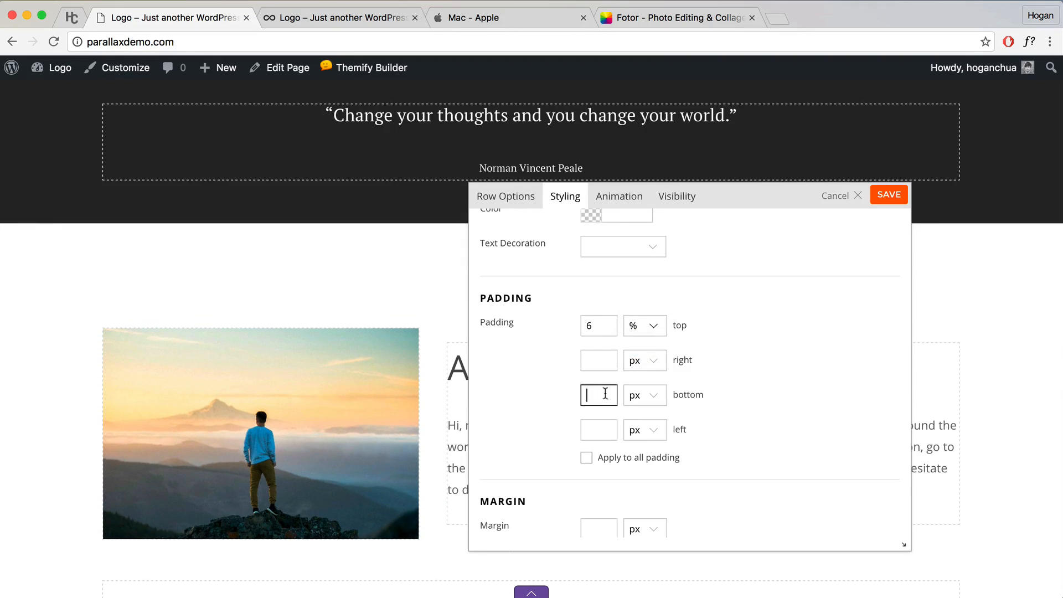
{"action": "type", "text": "4"}
{"action": "left_click", "coordinate": [641, 397]}
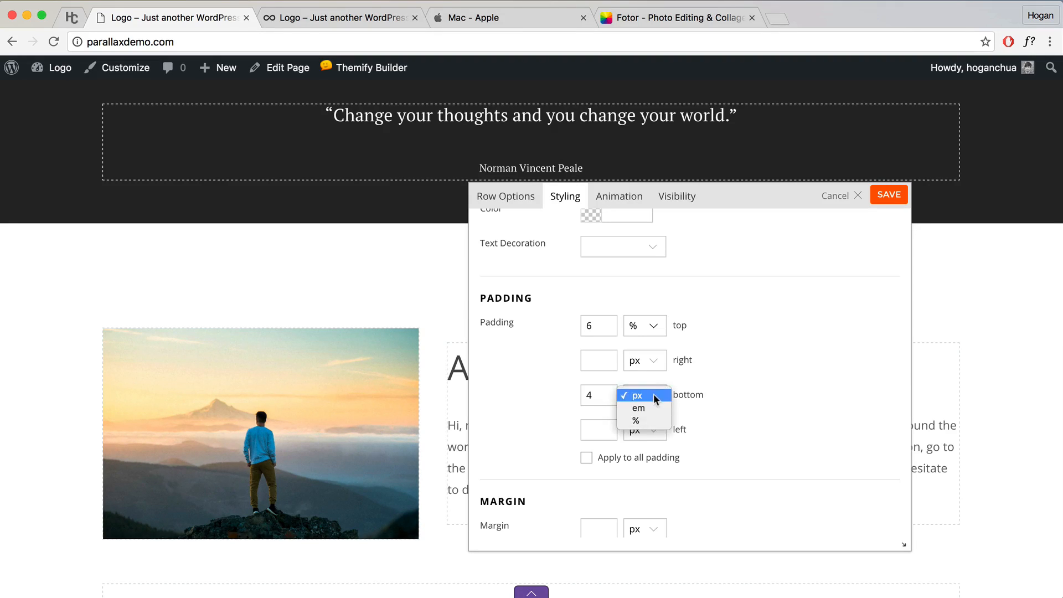
{"action": "left_click", "coordinate": [651, 420]}
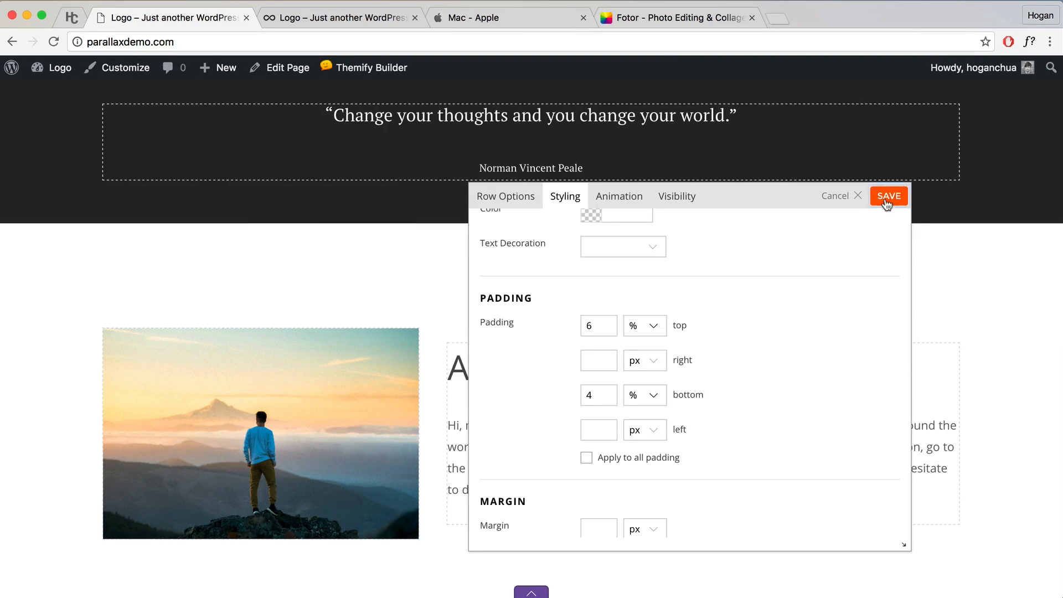
{"action": "left_click", "coordinate": [888, 197]}
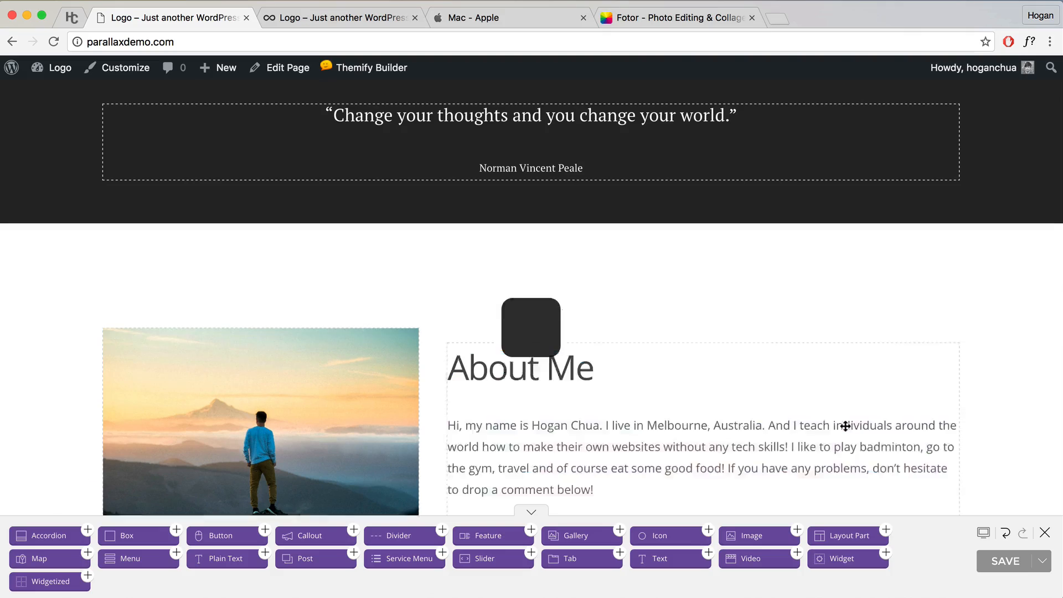
Step: Move the text block above the About Me heading
{"action": "scroll", "coordinate": [736, 384], "scroll_direction": "down", "scroll_amount": 3}
{"action": "scroll", "coordinate": [736, 384], "scroll_direction": "down", "scroll_amount": 2}
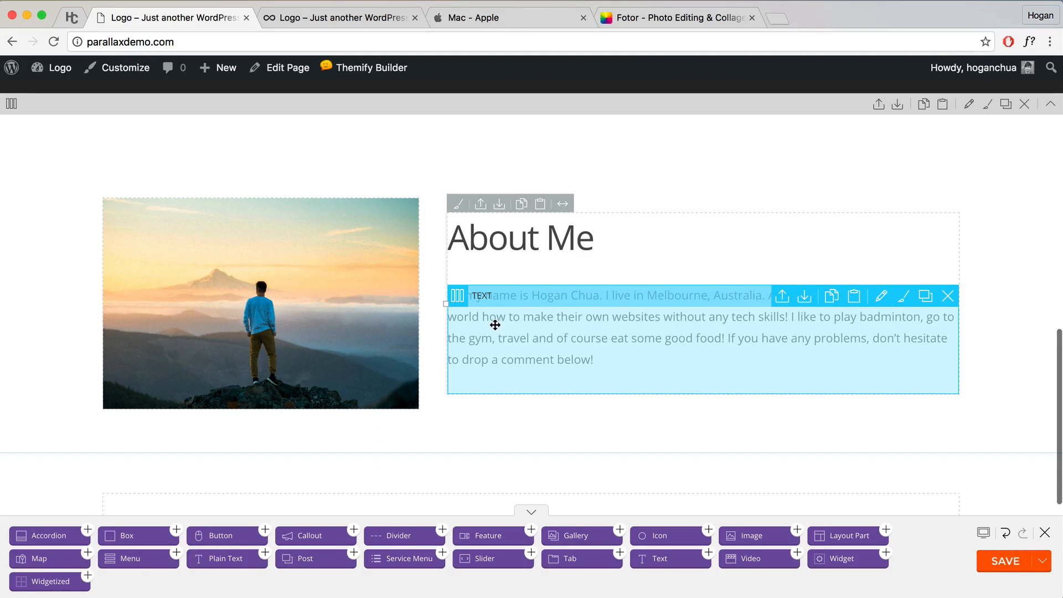
{"action": "left_click_drag", "start_coordinate": [526, 328], "coordinate": [587, 299]}
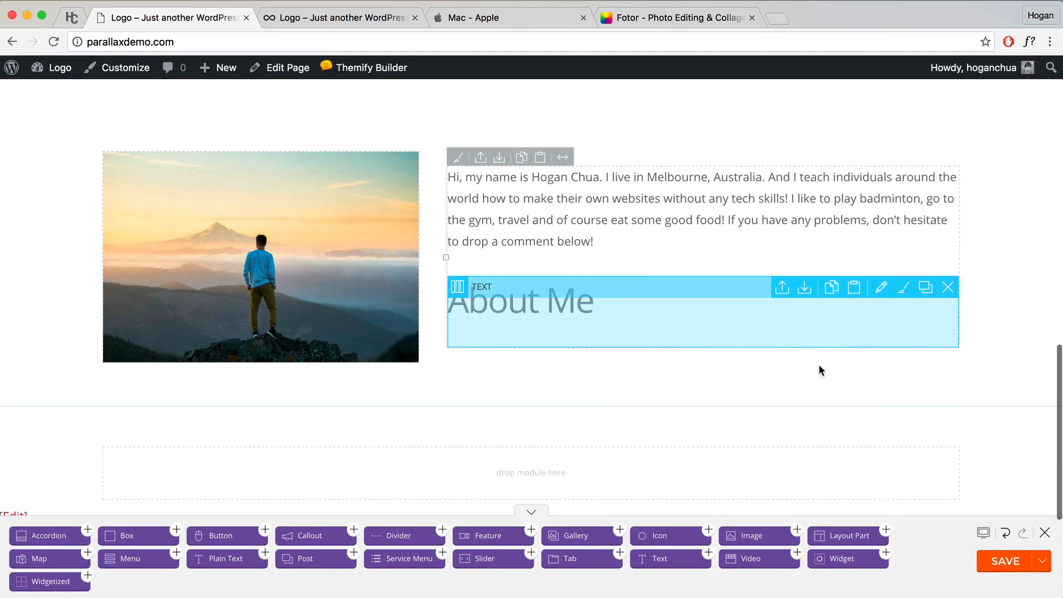
Step: Undo the module move and save the page as a revision with comment 'about'
{"action": "left_click", "coordinate": [1007, 535]}
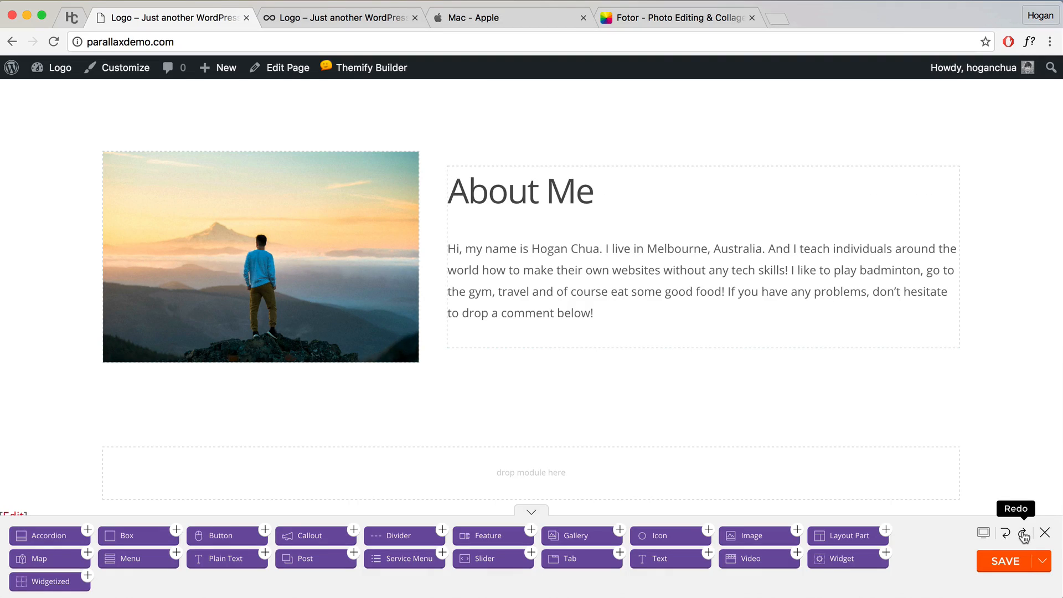
{"action": "mouse_move", "coordinate": [1041, 565]}
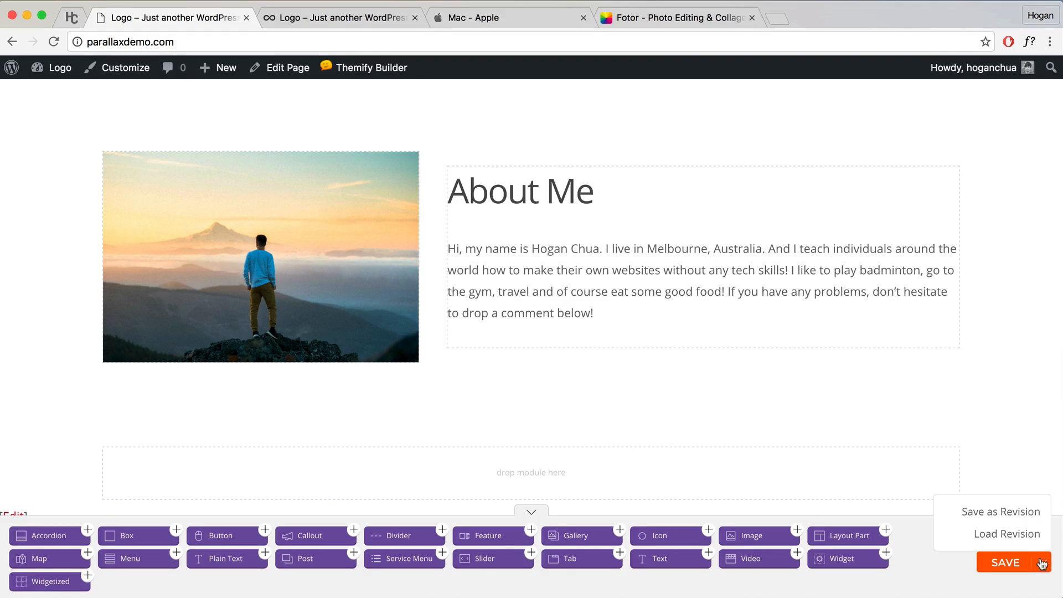
{"action": "left_click", "coordinate": [999, 509]}
{"action": "left_click", "coordinate": [523, 296]}
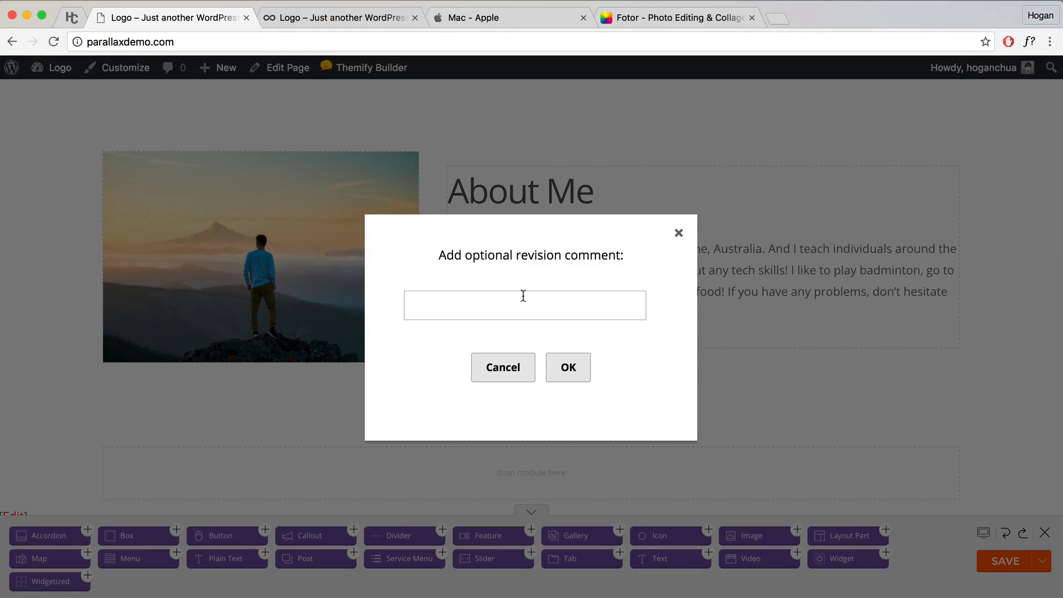
{"action": "type", "text": "about"}
{"action": "left_click", "coordinate": [575, 369]}
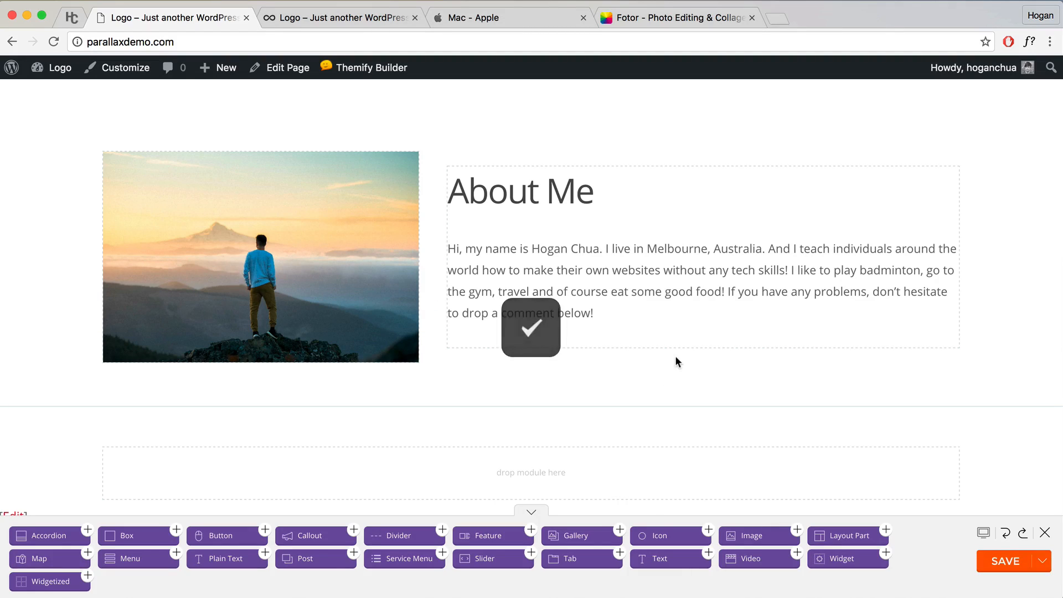
{"action": "mouse_move", "coordinate": [1046, 566]}
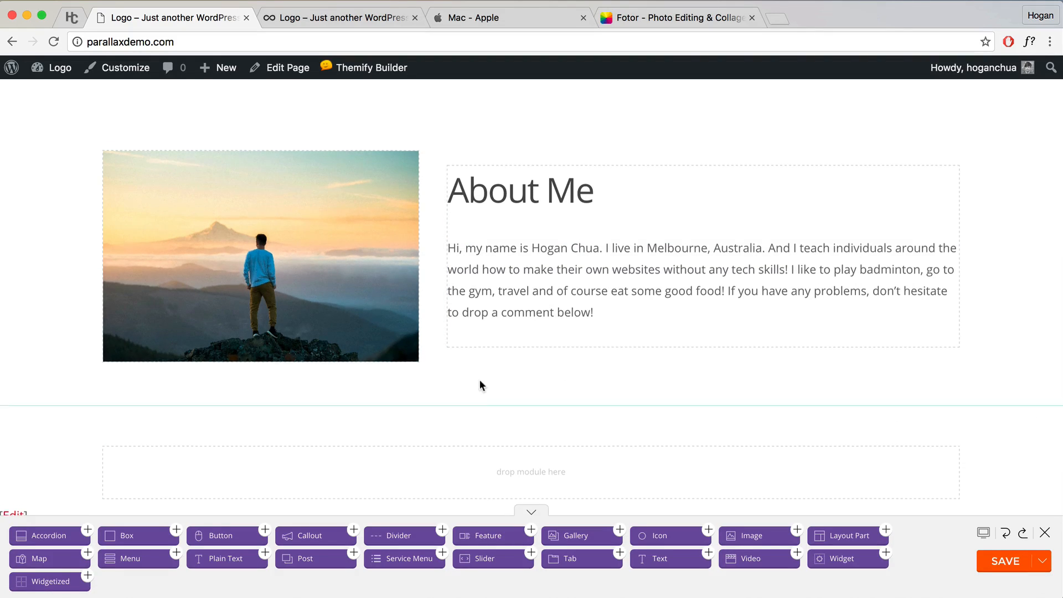
Step: Set the empty row's Background Color to f6f6f6 in its styling and save
{"action": "scroll", "coordinate": [478, 380], "scroll_direction": "down", "scroll_amount": 3}
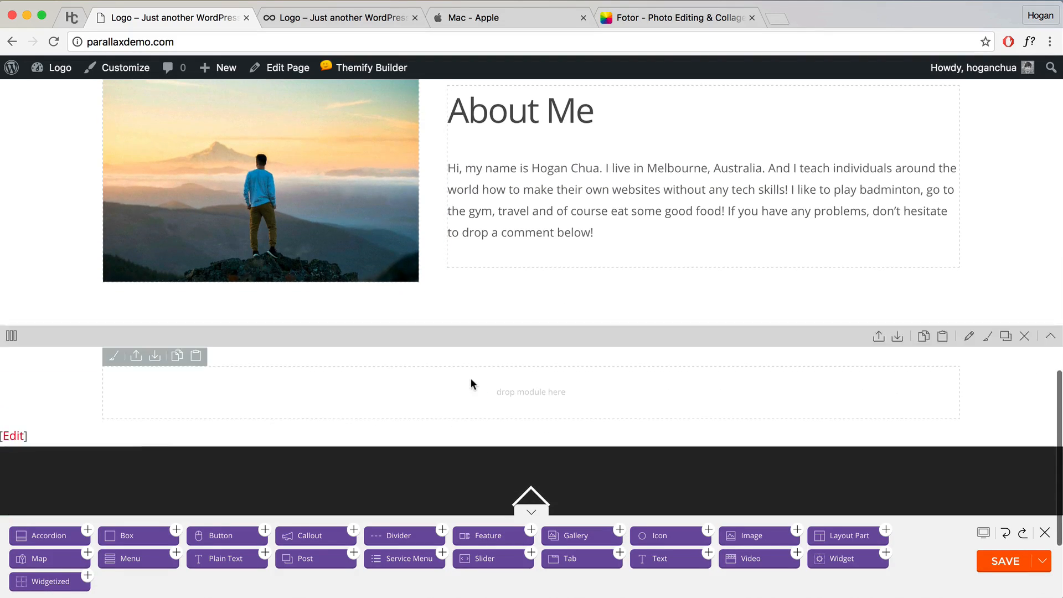
{"action": "left_click", "coordinate": [970, 337]}
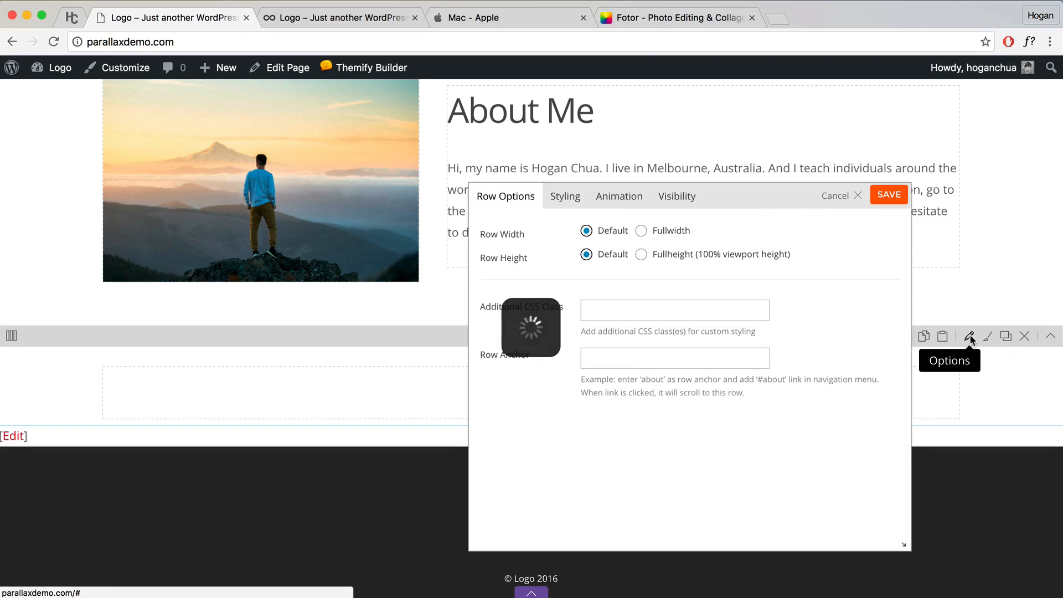
{"action": "left_click", "coordinate": [564, 198]}
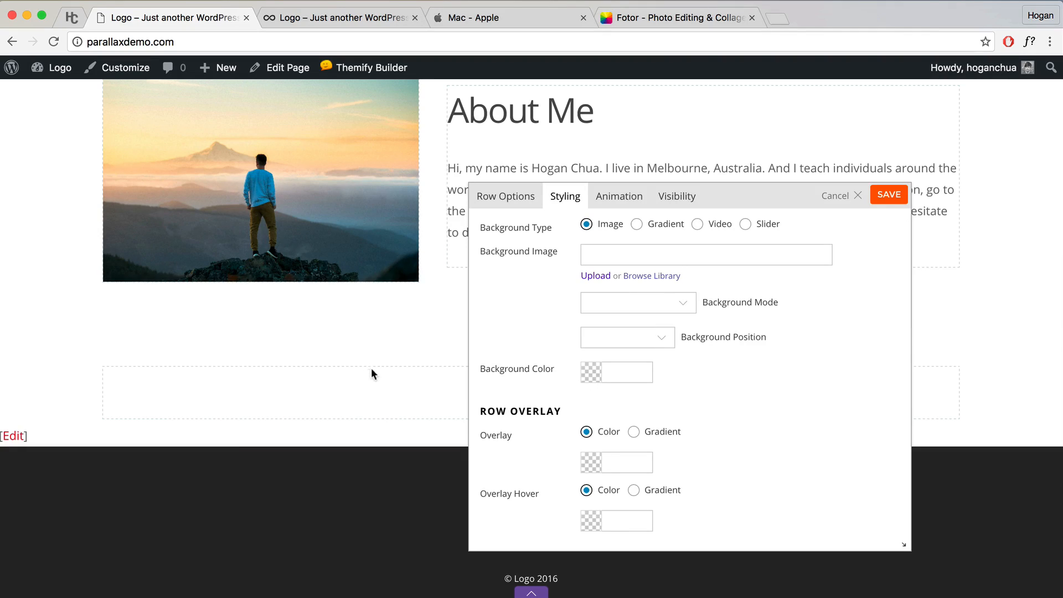
{"action": "left_click", "coordinate": [617, 373]}
{"action": "type", "text": "f6f6f6"}
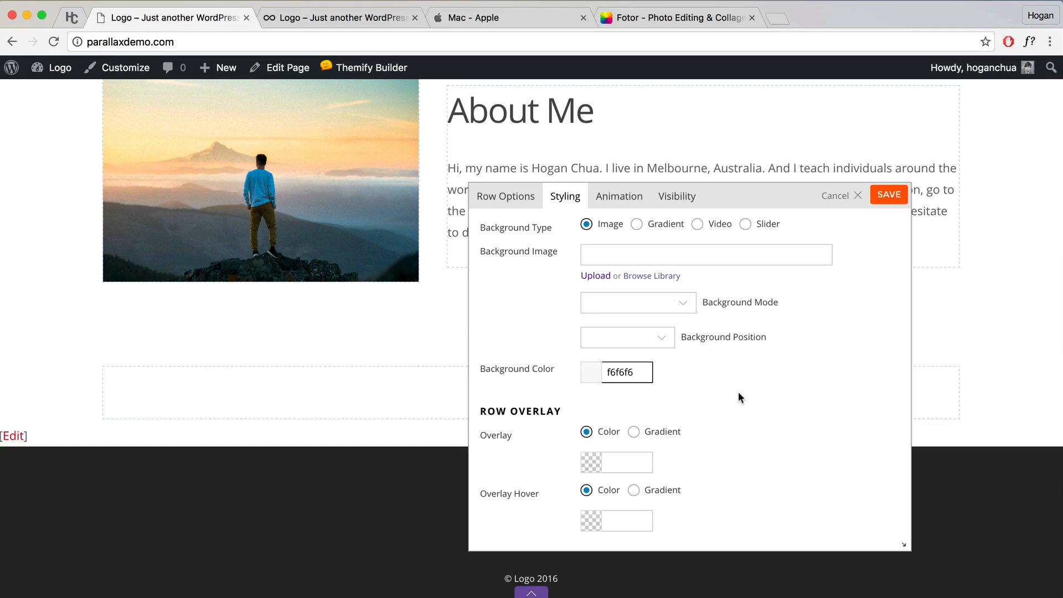
{"action": "left_click", "coordinate": [760, 399]}
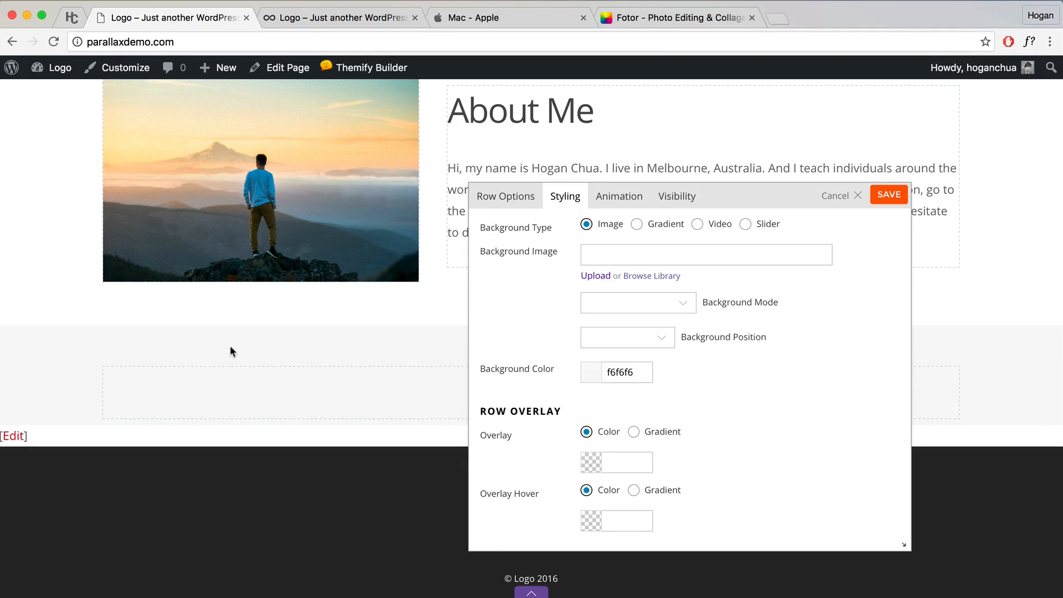
{"action": "scroll", "coordinate": [233, 355], "scroll_direction": "up", "scroll_amount": 3}
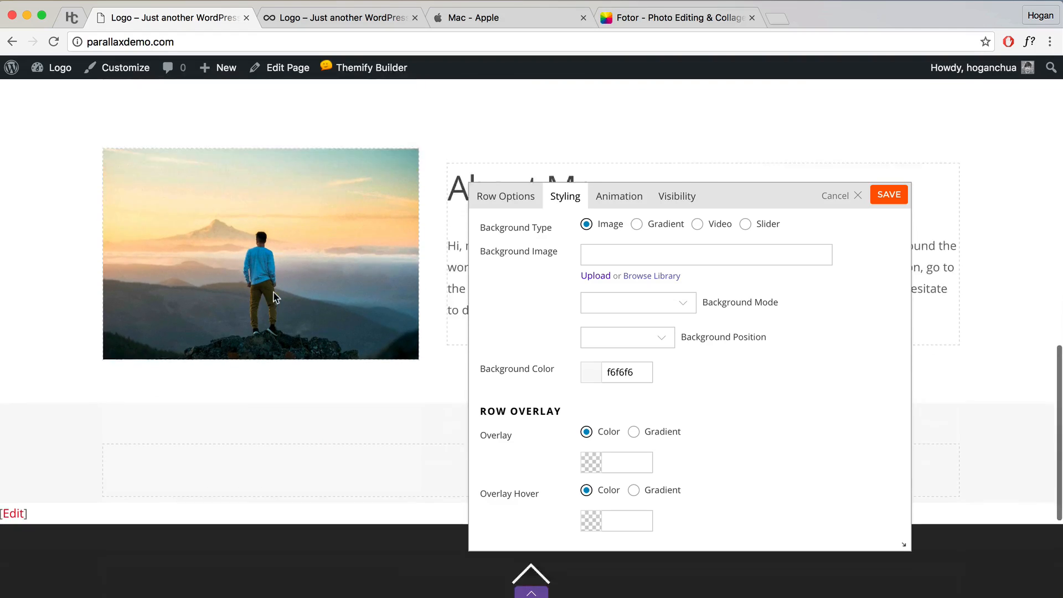
{"action": "scroll", "coordinate": [266, 304], "scroll_direction": "down", "scroll_amount": 3}
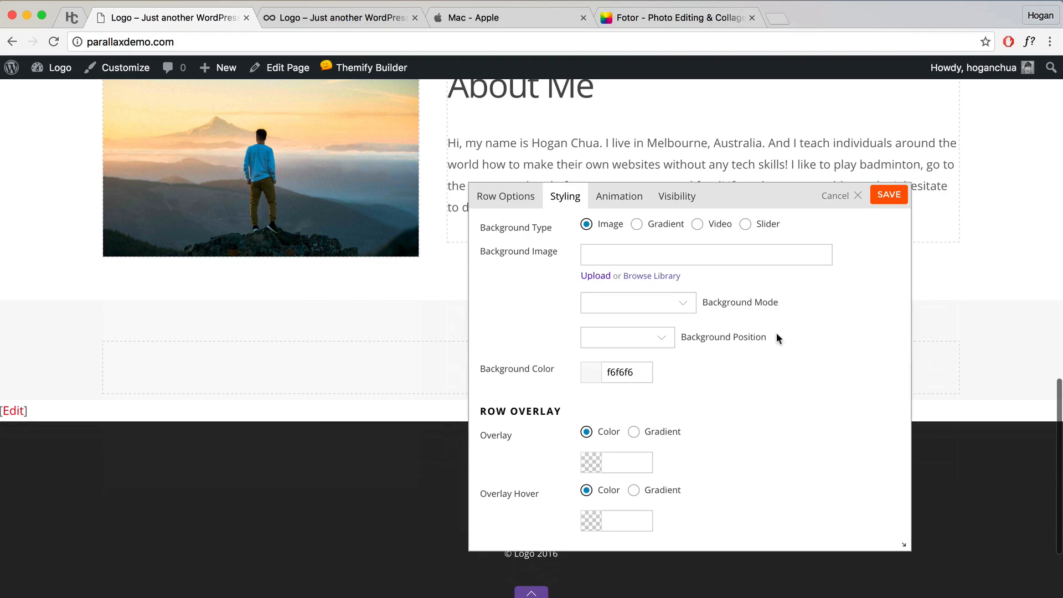
{"action": "left_click", "coordinate": [889, 195]}
{"action": "scroll", "coordinate": [676, 257], "scroll_direction": "down", "scroll_amount": 2}
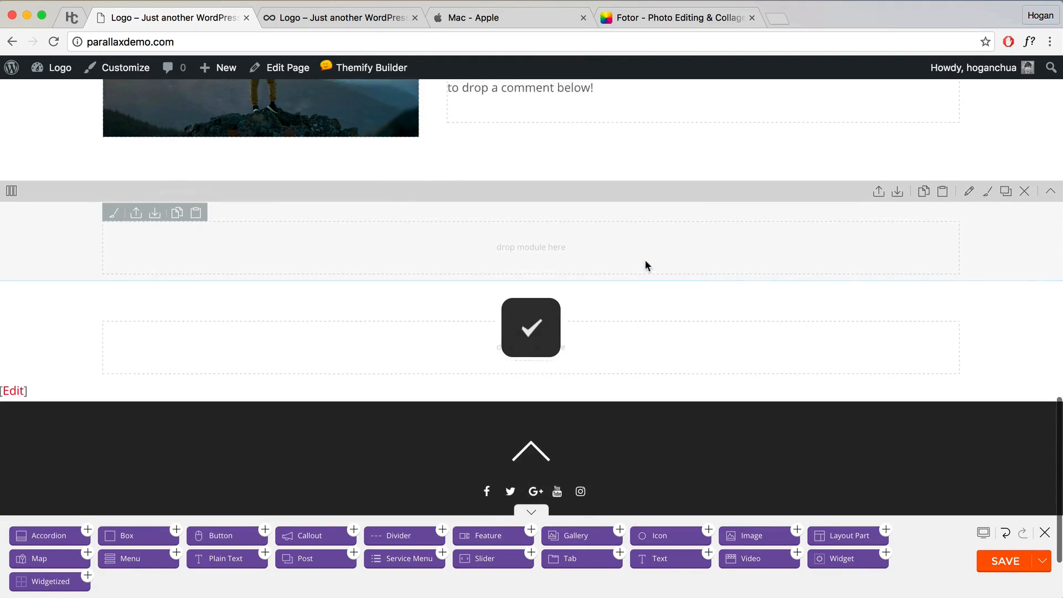
{"action": "scroll", "coordinate": [645, 266], "scroll_direction": "up", "scroll_amount": 4}
{"action": "scroll", "coordinate": [646, 266], "scroll_direction": "down", "scroll_amount": 2}
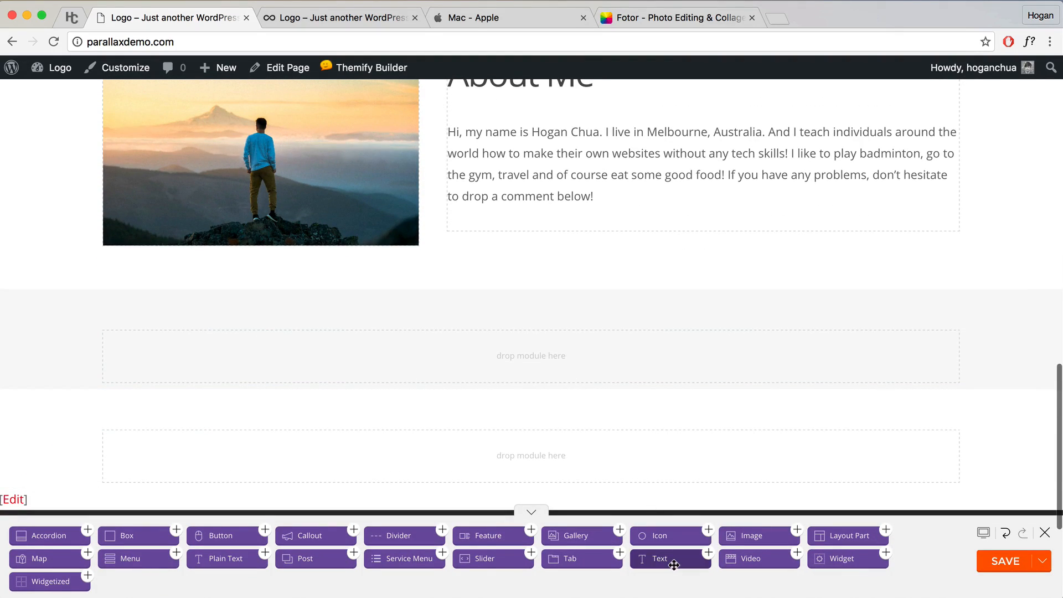
Step: Add a text module reading 'Services' formatted as Heading 2 to the grey row and save
{"action": "left_click_drag", "start_coordinate": [674, 565], "coordinate": [553, 362]}
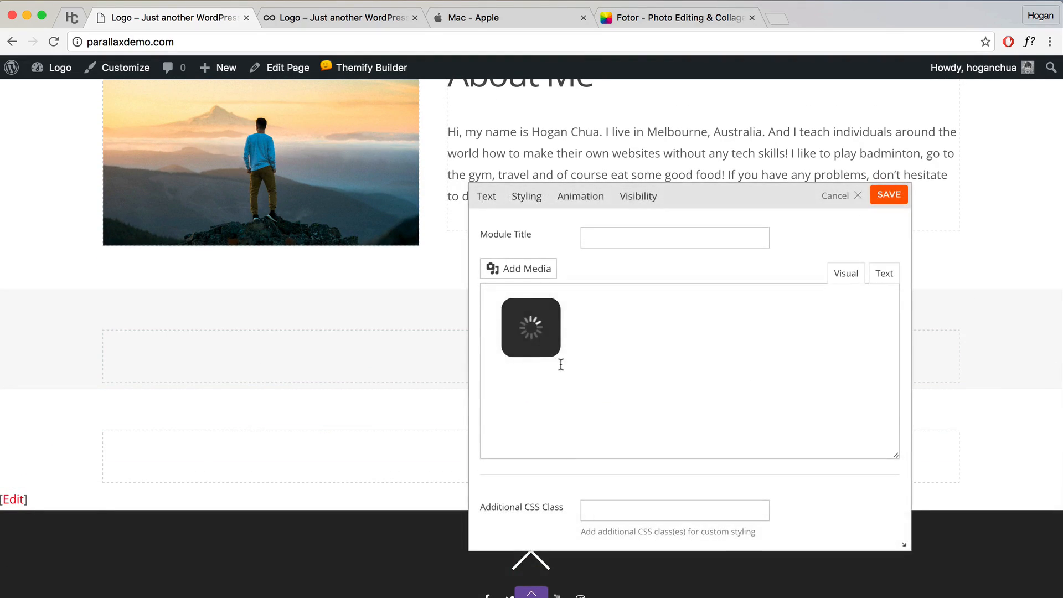
{"action": "type", "text": "Services"}
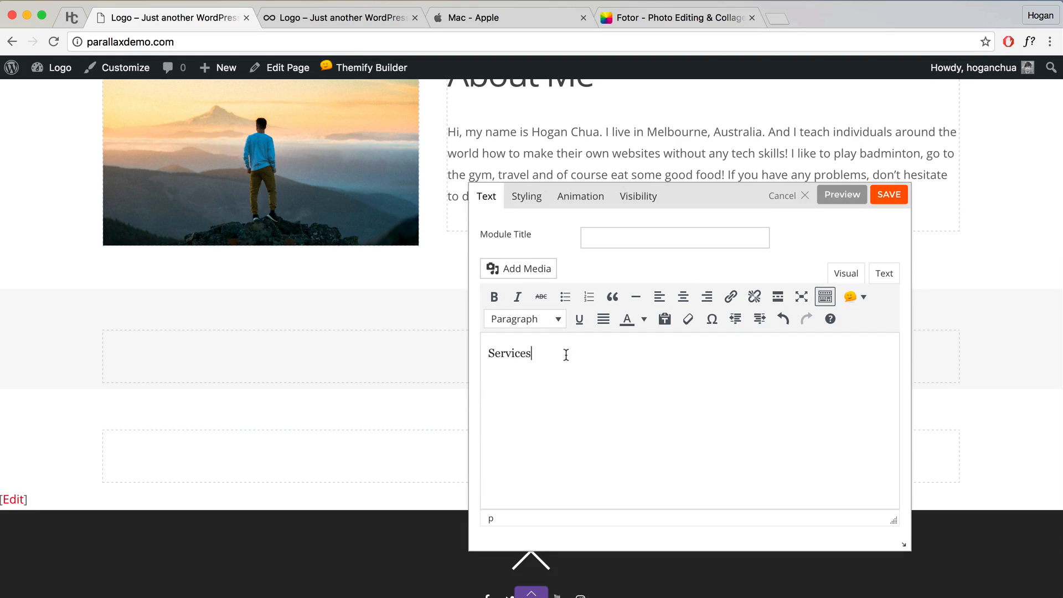
{"action": "double_click", "coordinate": [488, 353]}
{"action": "left_click", "coordinate": [541, 324]}
{"action": "left_click", "coordinate": [538, 402]}
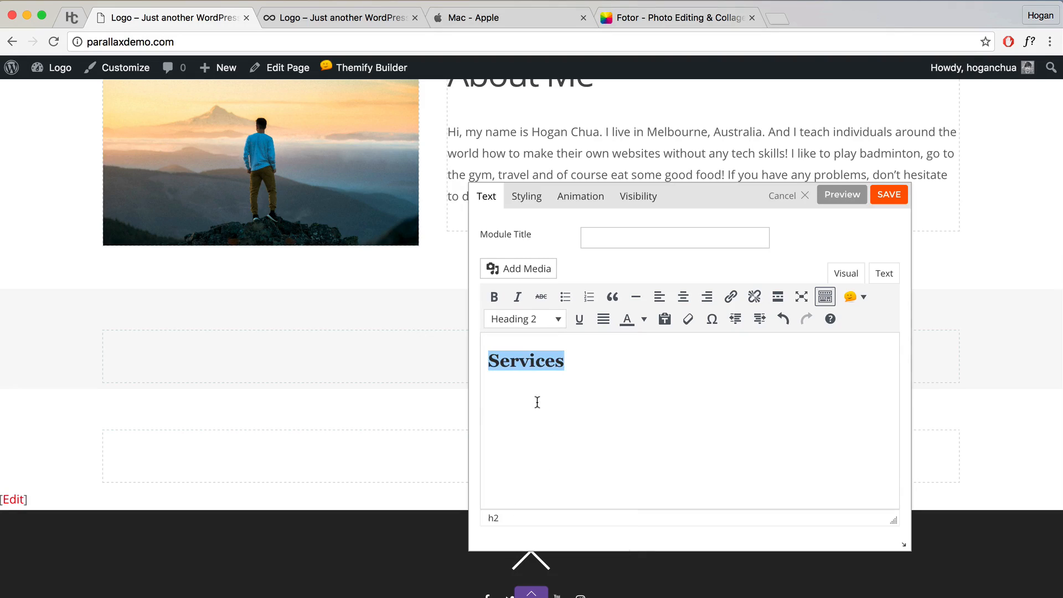
{"action": "left_click", "coordinate": [887, 195]}
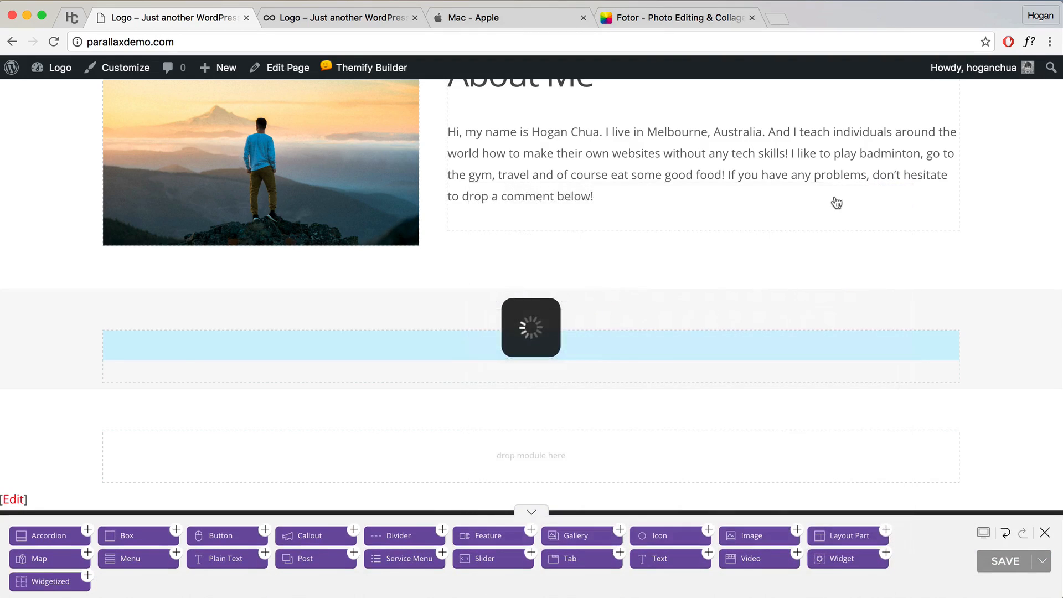
{"action": "scroll", "coordinate": [629, 271], "scroll_direction": "up", "scroll_amount": 5}
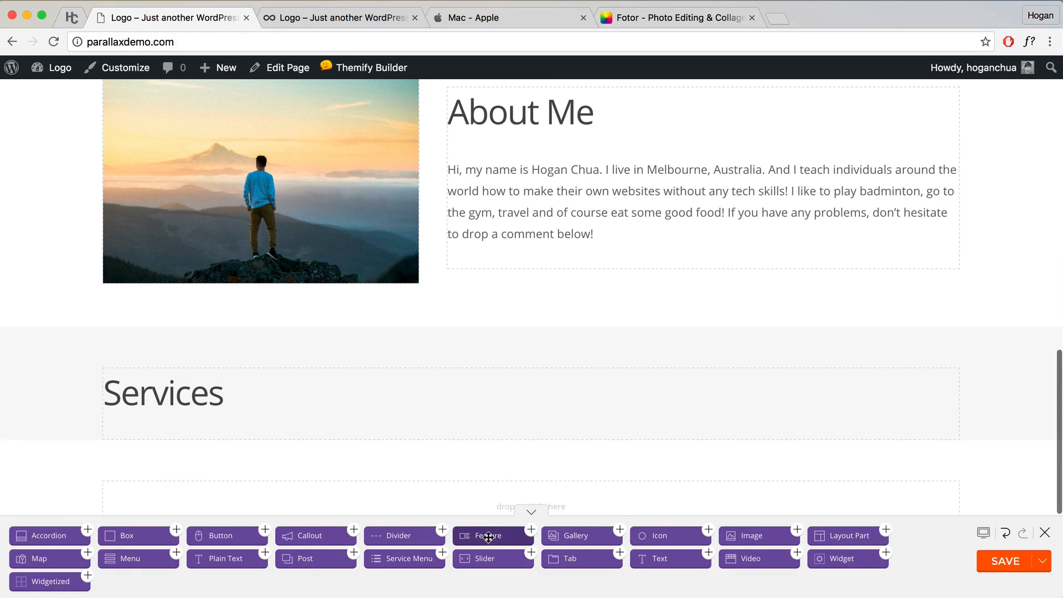
Step: Add a Feature module under Services titled 'Web Design'
{"action": "left_click_drag", "start_coordinate": [489, 537], "coordinate": [266, 449]}
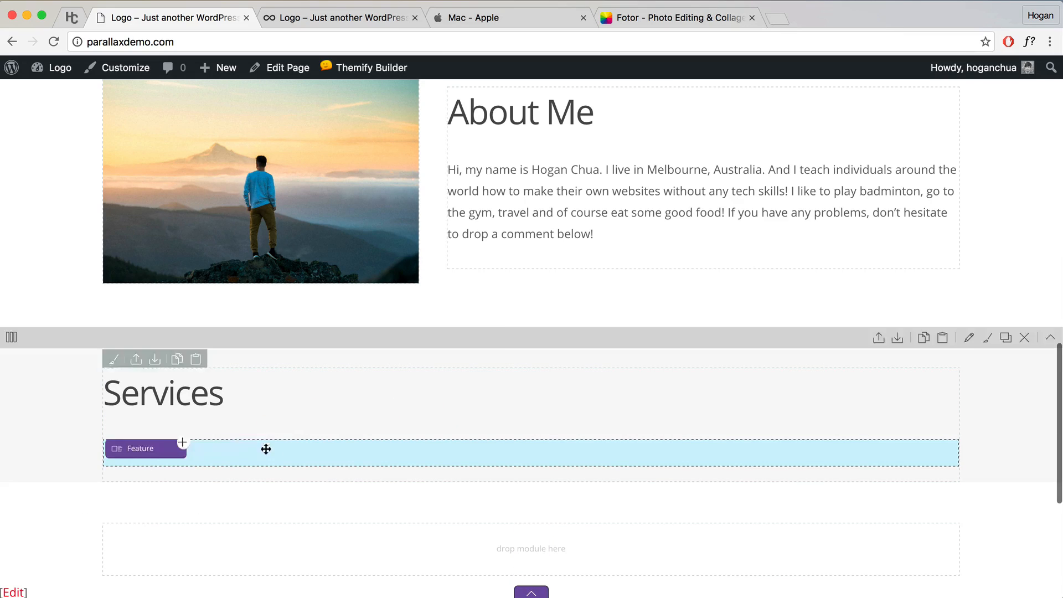
{"action": "left_click", "coordinate": [635, 271]}
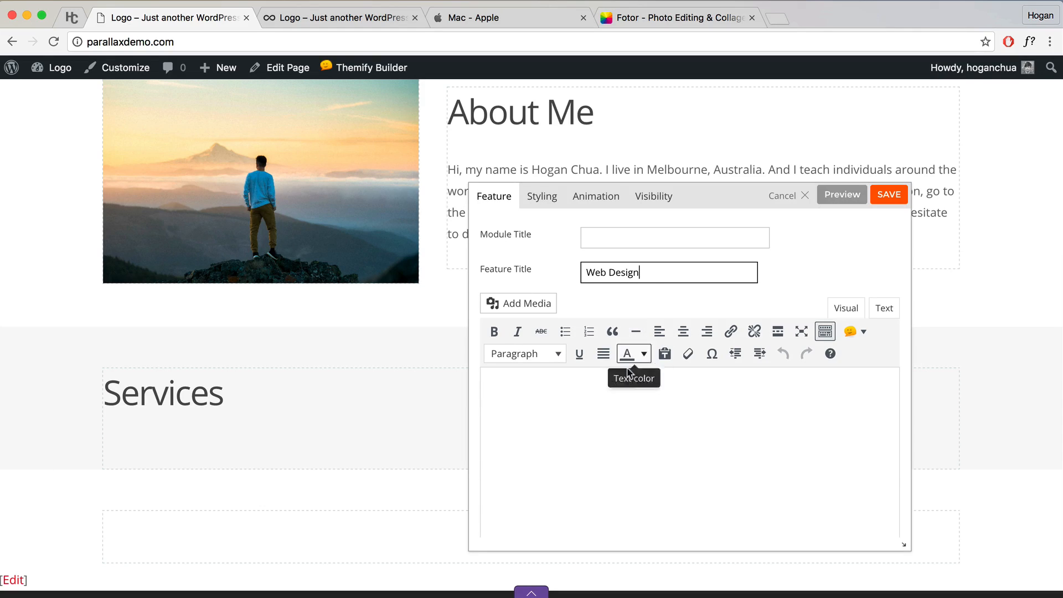
{"action": "left_click", "coordinate": [619, 386]}
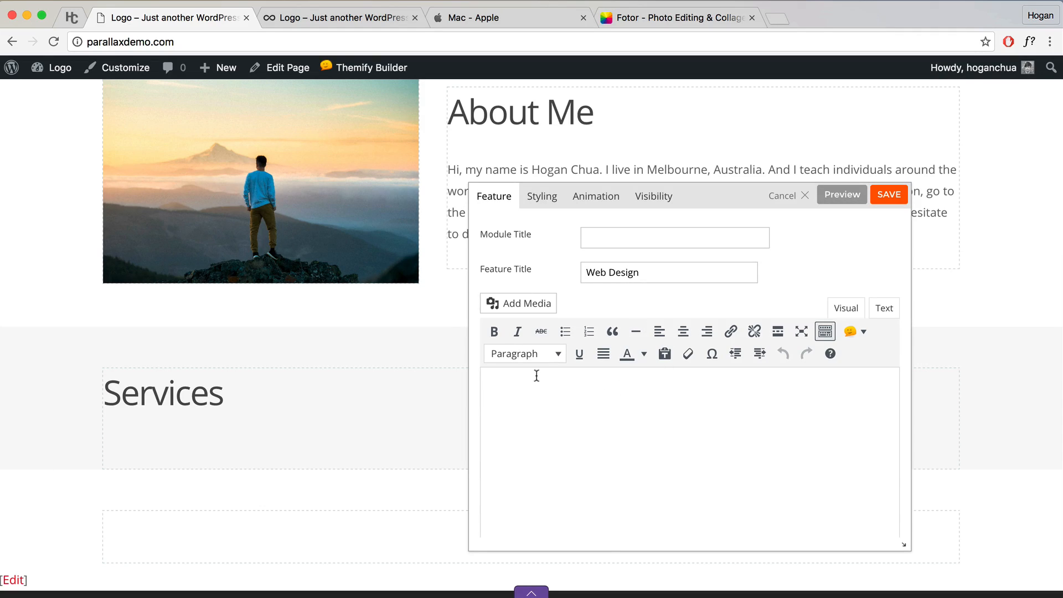
Step: Copy the first Lorem ipsum paragraph from rankingbts.com and paste it as plain text into the description
{"action": "left_click", "coordinate": [344, 18]}
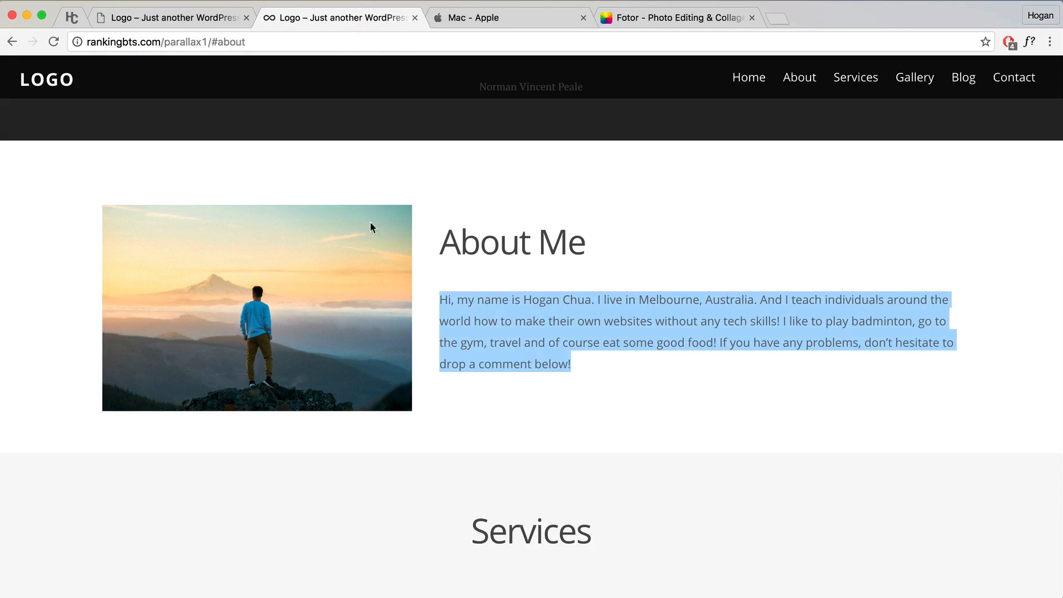
{"action": "scroll", "coordinate": [356, 356], "scroll_direction": "down", "scroll_amount": 6}
{"action": "left_click_drag", "start_coordinate": [121, 404], "coordinate": [372, 444]}
{"action": "key", "text": "super+c"}
{"action": "right_click", "coordinate": [274, 424]}
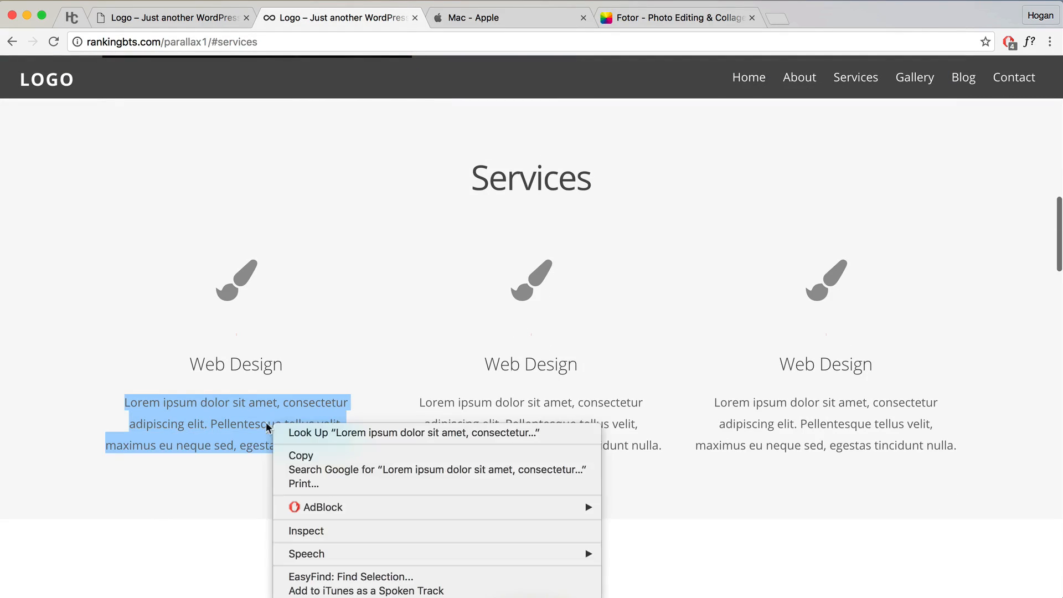
{"action": "left_click", "coordinate": [293, 456]}
{"action": "left_click", "coordinate": [216, 22]}
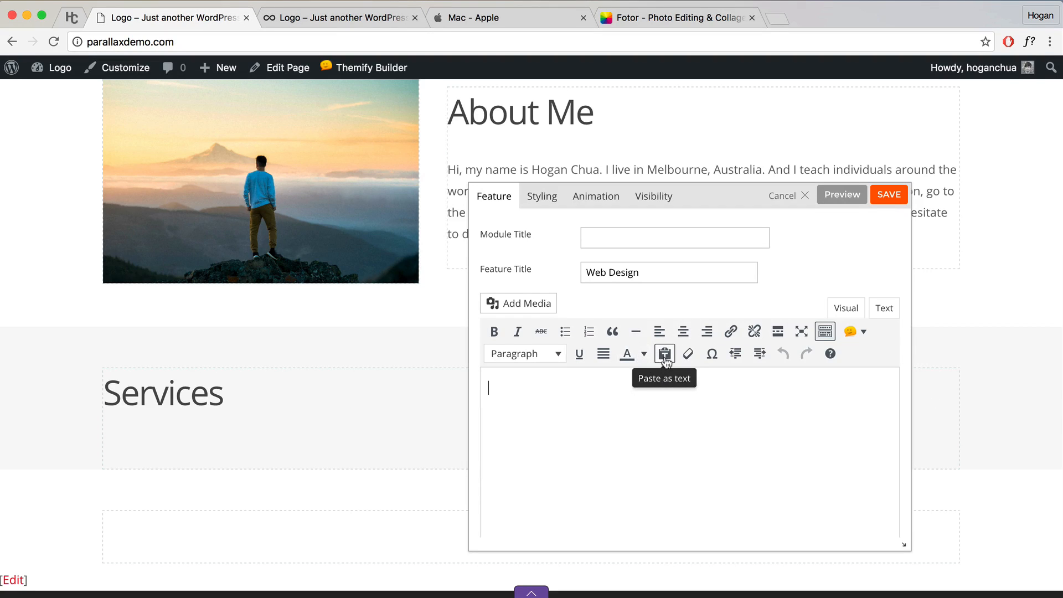
{"action": "left_click", "coordinate": [664, 354]}
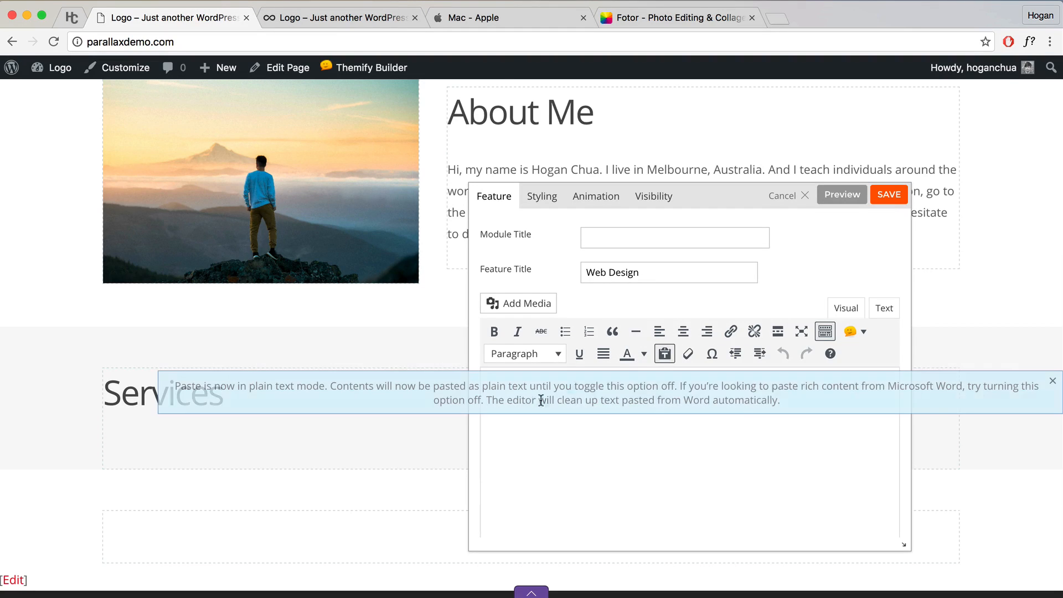
{"action": "left_click", "coordinate": [1053, 380]}
{"action": "key", "text": "super+v"}
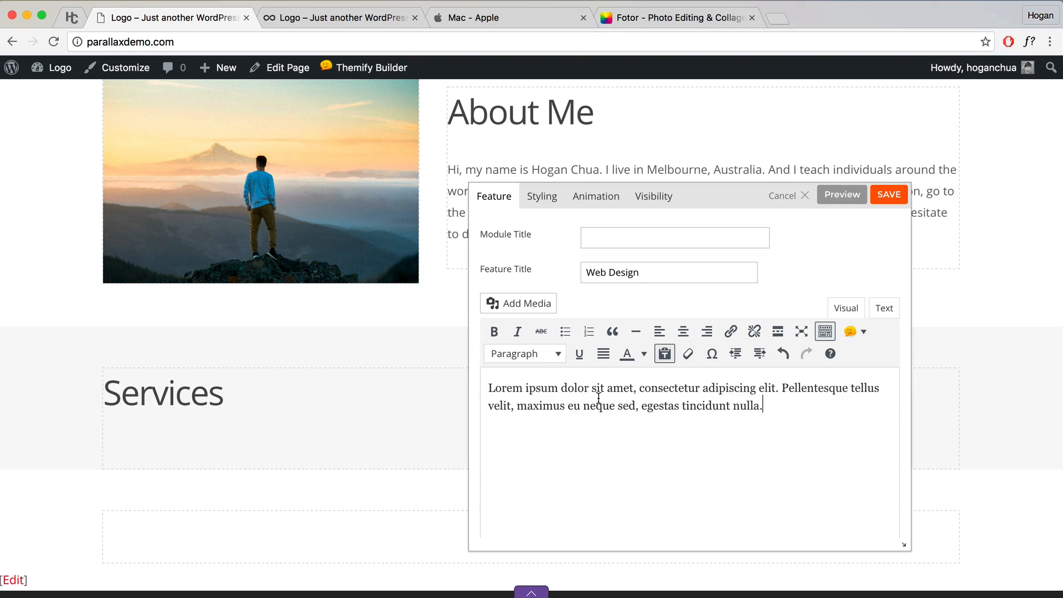
Step: Choose the Icon Top layout with the fa-paint-brush icon and preview it
{"action": "scroll", "coordinate": [601, 398], "scroll_direction": "down", "scroll_amount": 3}
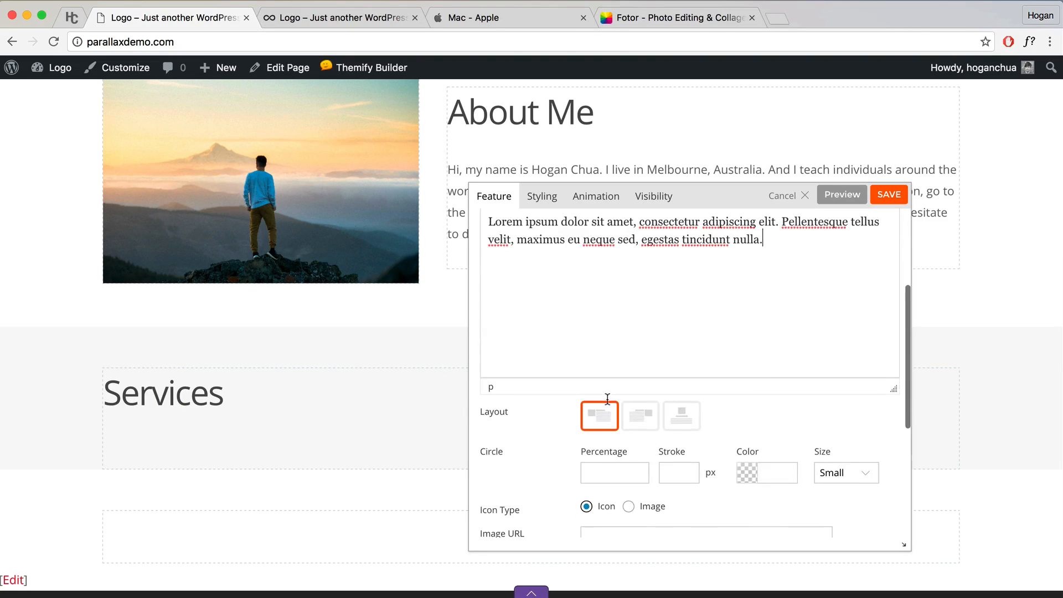
{"action": "left_click", "coordinate": [843, 197]}
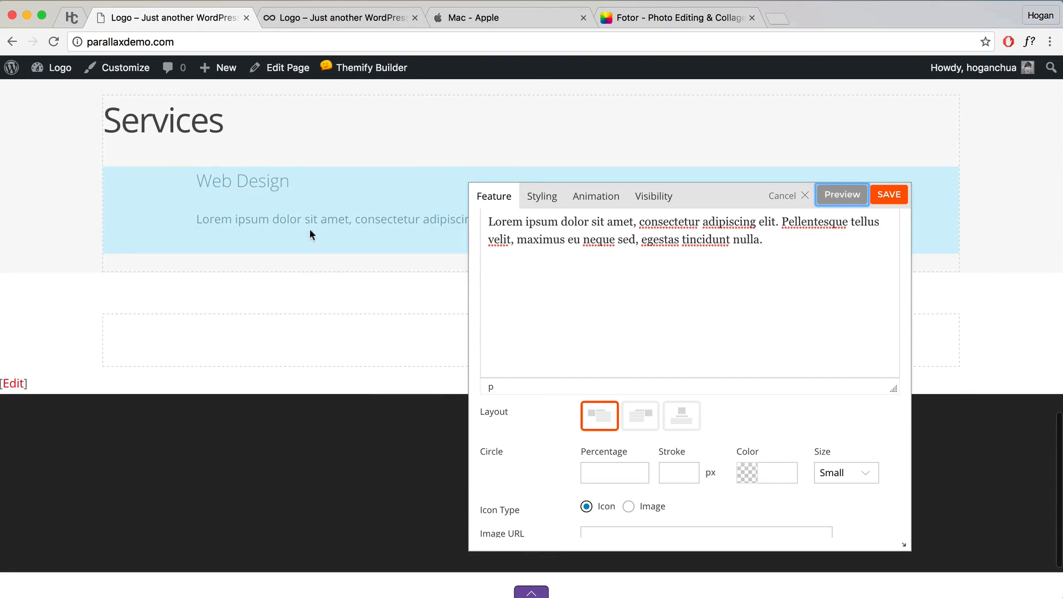
{"action": "left_click", "coordinate": [682, 416]}
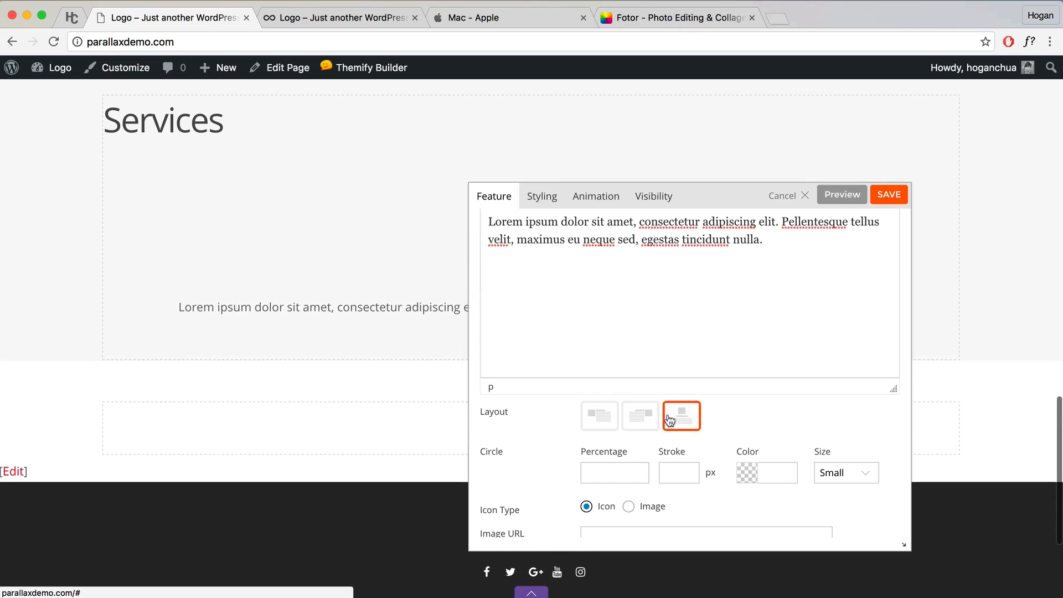
{"action": "scroll", "coordinate": [727, 390], "scroll_direction": "down", "scroll_amount": 5}
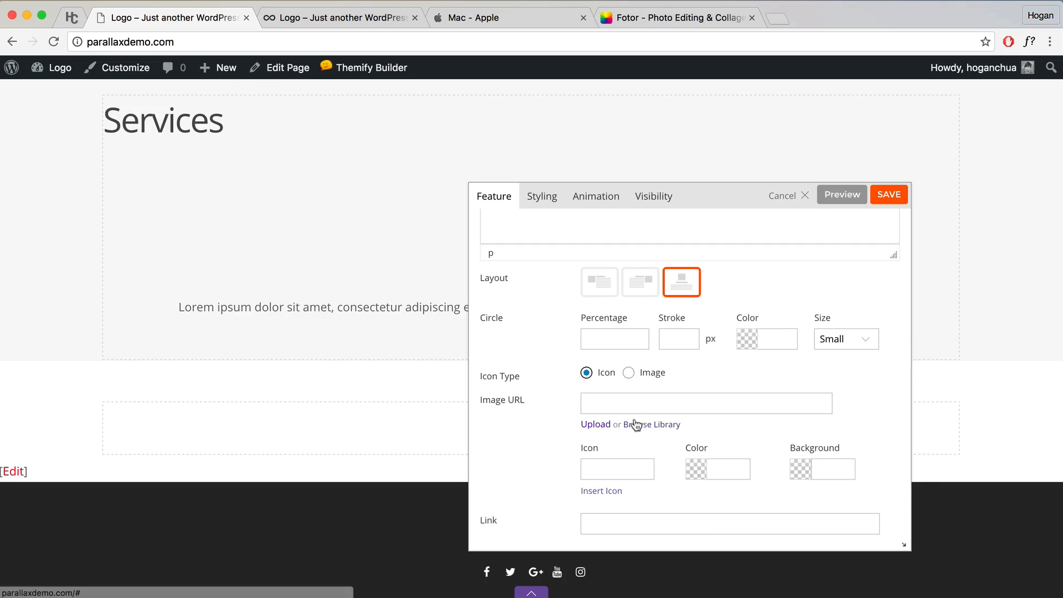
{"action": "scroll", "coordinate": [576, 404], "scroll_direction": "down", "scroll_amount": 2}
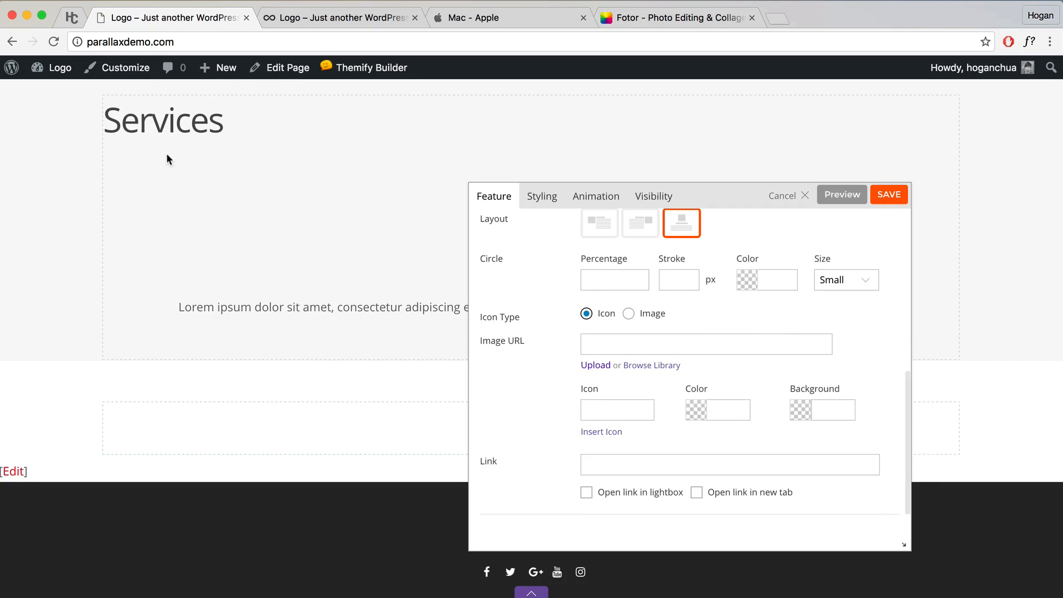
{"action": "left_click", "coordinate": [617, 408]}
{"action": "left_click", "coordinate": [607, 432]}
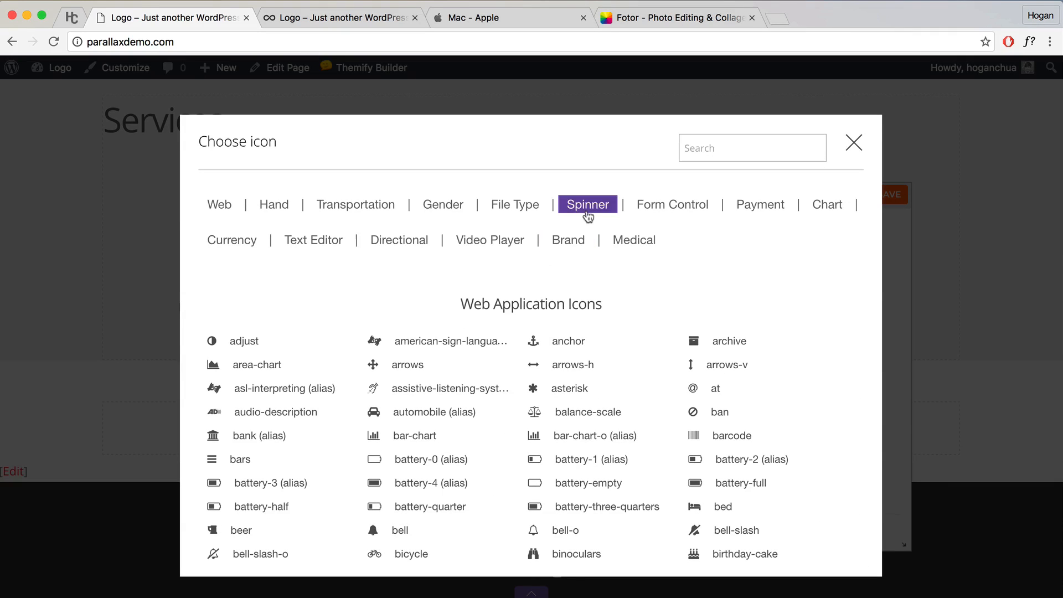
{"action": "scroll", "coordinate": [468, 388], "scroll_direction": "down", "scroll_amount": 5}
{"action": "scroll", "coordinate": [468, 393], "scroll_direction": "down", "scroll_amount": 20}
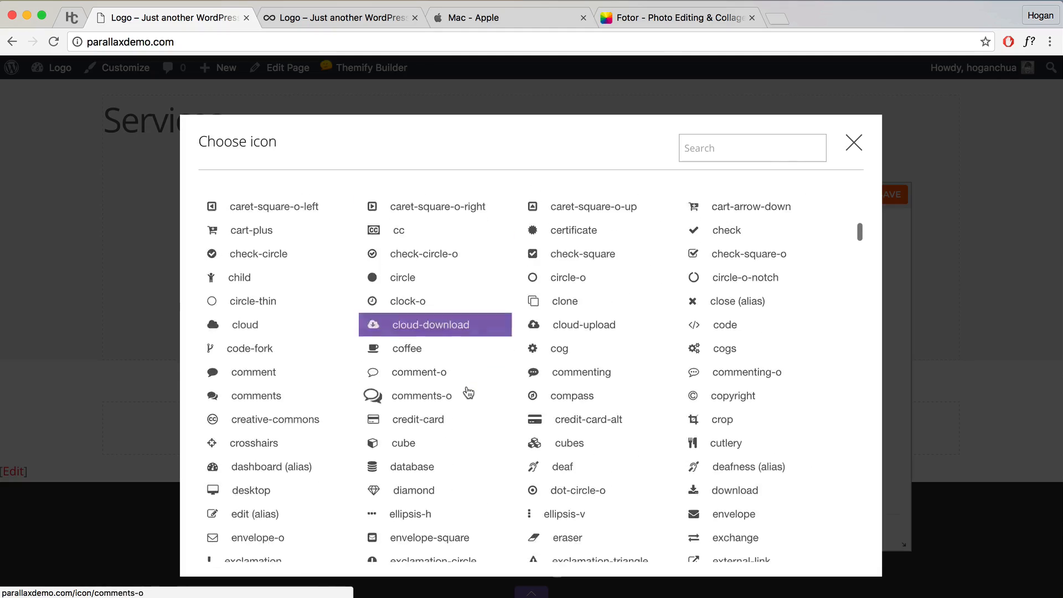
{"action": "scroll", "coordinate": [467, 396], "scroll_direction": "down", "scroll_amount": 7}
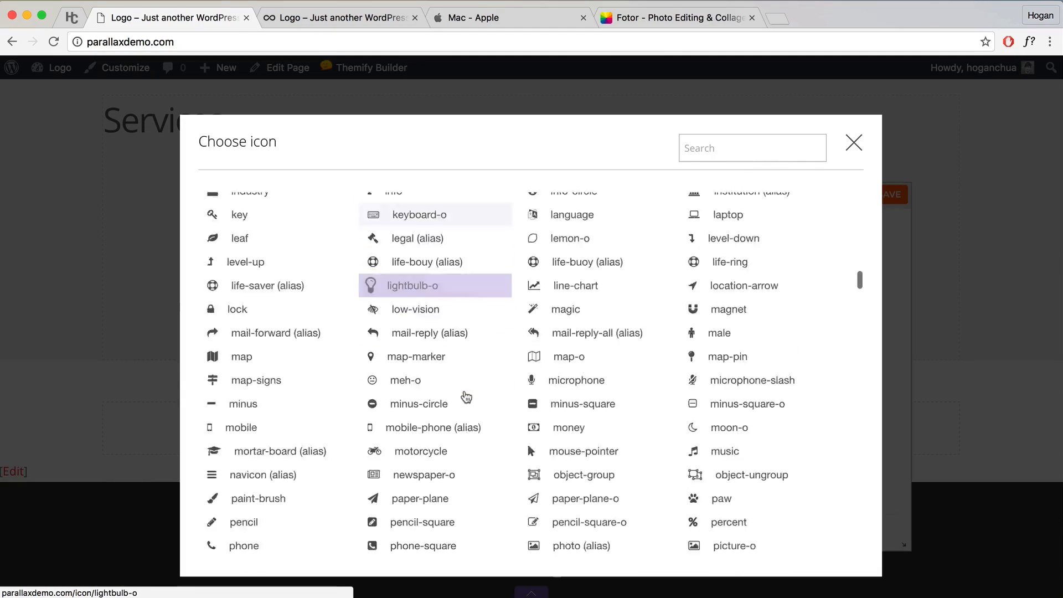
{"action": "left_click", "coordinate": [273, 423]}
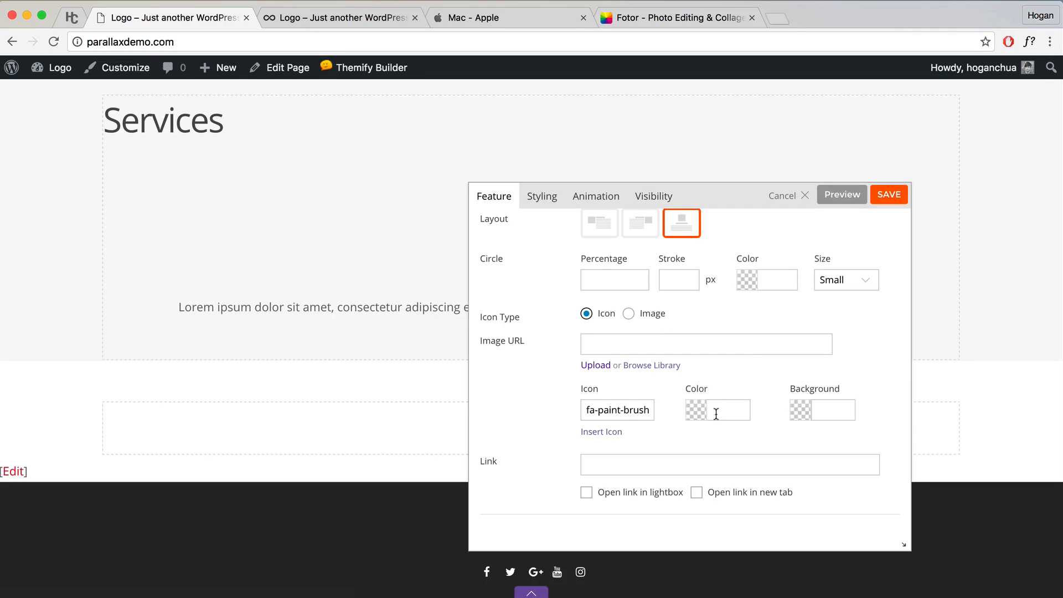
{"action": "left_click", "coordinate": [842, 194]}
Step: Colour the icon 949494 and try a 100% circle in the same 949494 colour
{"action": "mouse_move", "coordinate": [717, 201]}
{"action": "left_mouse_down"}
{"action": "mouse_move", "coordinate": [851, 304]}
{"action": "mouse_move", "coordinate": [843, 297]}
{"action": "left_mouse_up"}
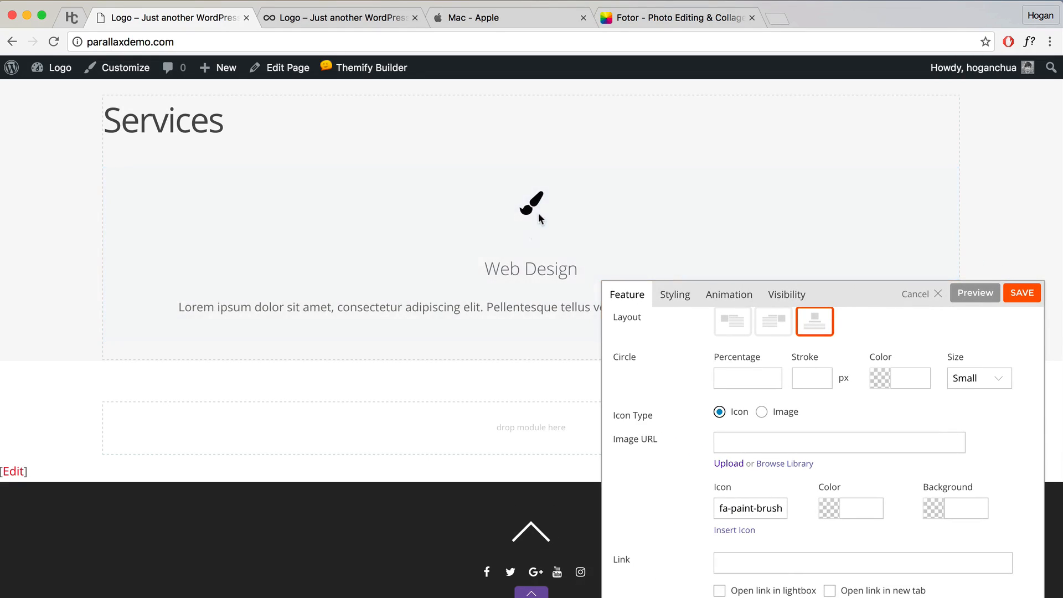
{"action": "left_click", "coordinate": [854, 509]}
{"action": "type", "text": "949494"}
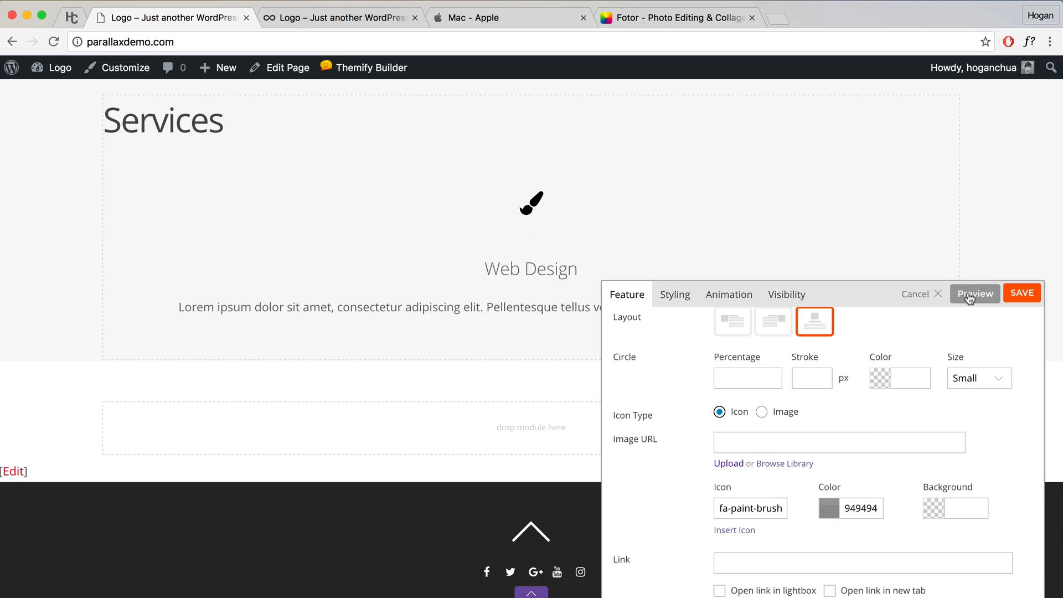
{"action": "left_click", "coordinate": [970, 296]}
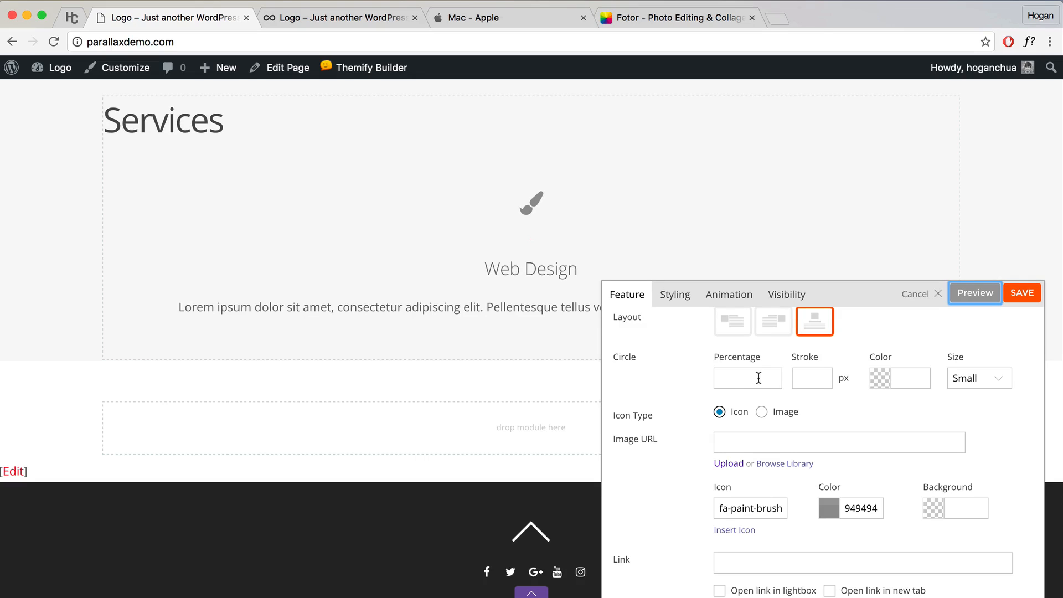
{"action": "left_click", "coordinate": [821, 379]}
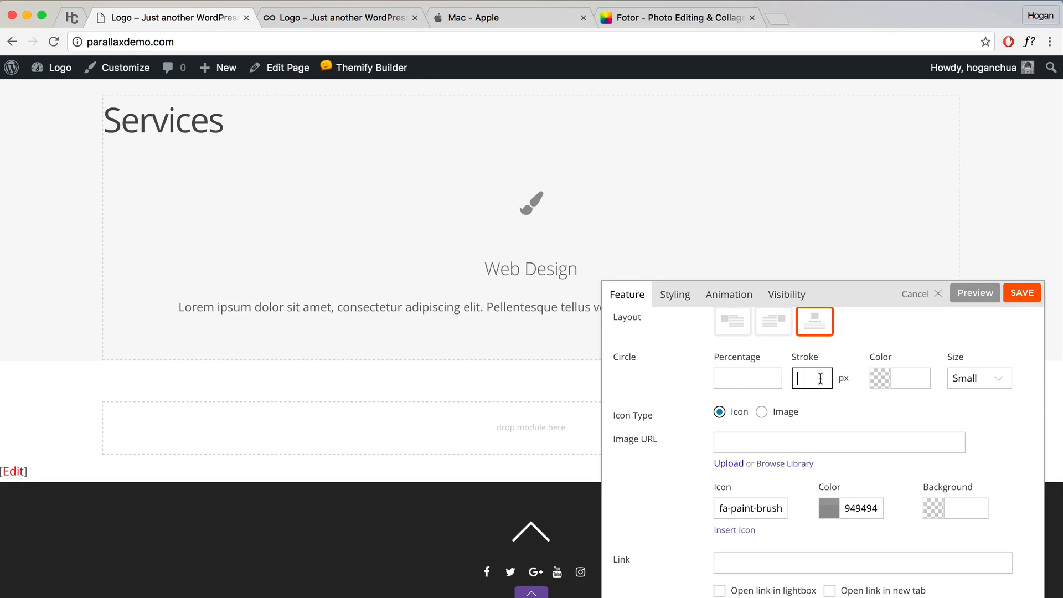
{"action": "left_click", "coordinate": [741, 377]}
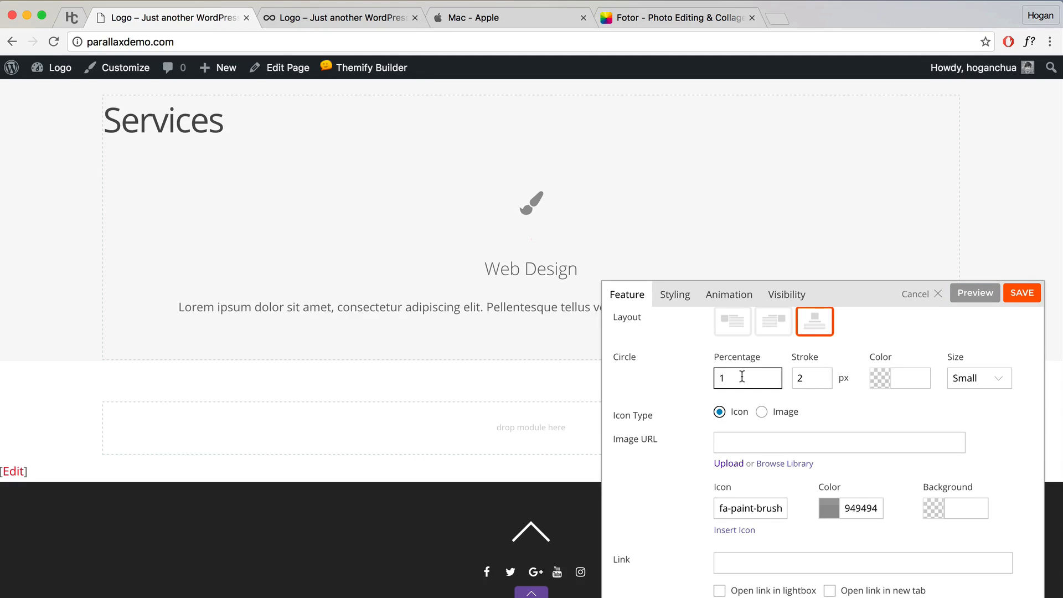
{"action": "type", "text": "100"}
{"action": "left_click_drag", "start_coordinate": [845, 510], "coordinate": [887, 514]}
{"action": "key", "text": "super+c"}
{"action": "left_click", "coordinate": [908, 378]}
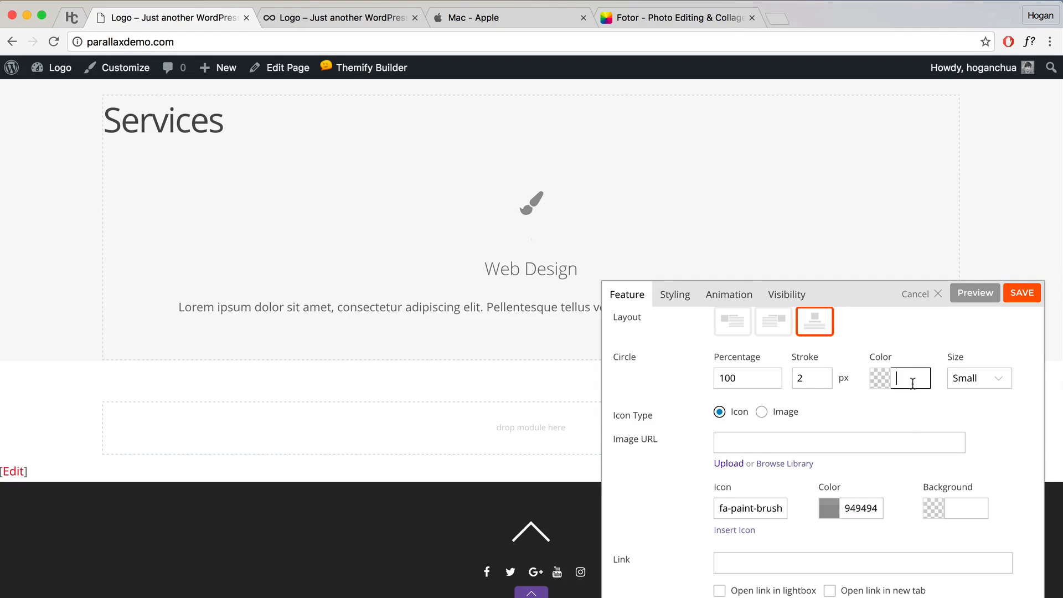
{"action": "key", "text": "super+v"}
{"action": "left_click", "coordinate": [972, 295]}
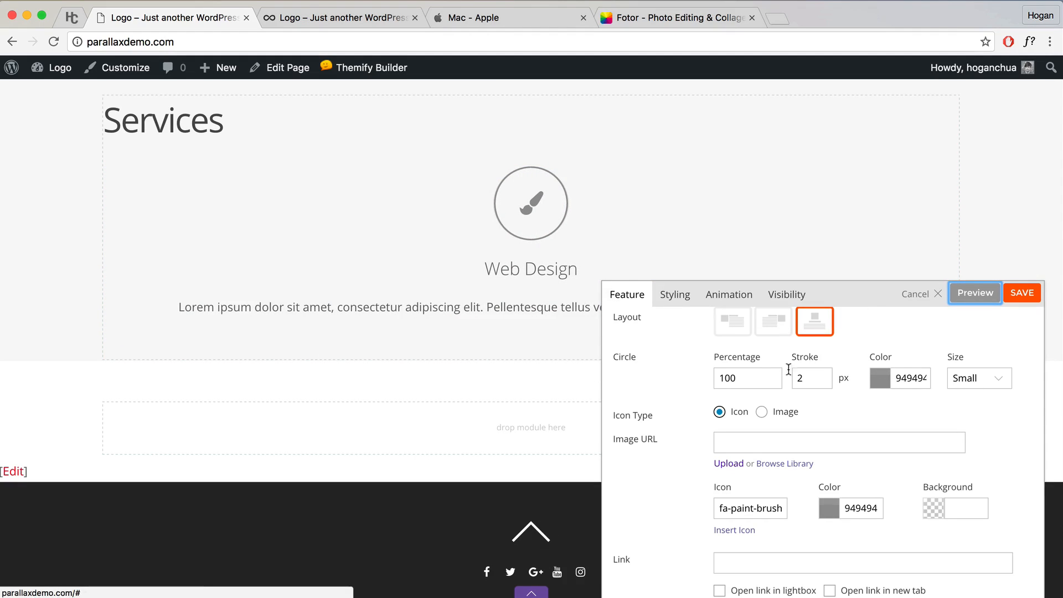
Step: Clear the circle percentage and stroke width, and set the icon size to Medium
{"action": "left_click_drag", "start_coordinate": [757, 377], "coordinate": [614, 357]}
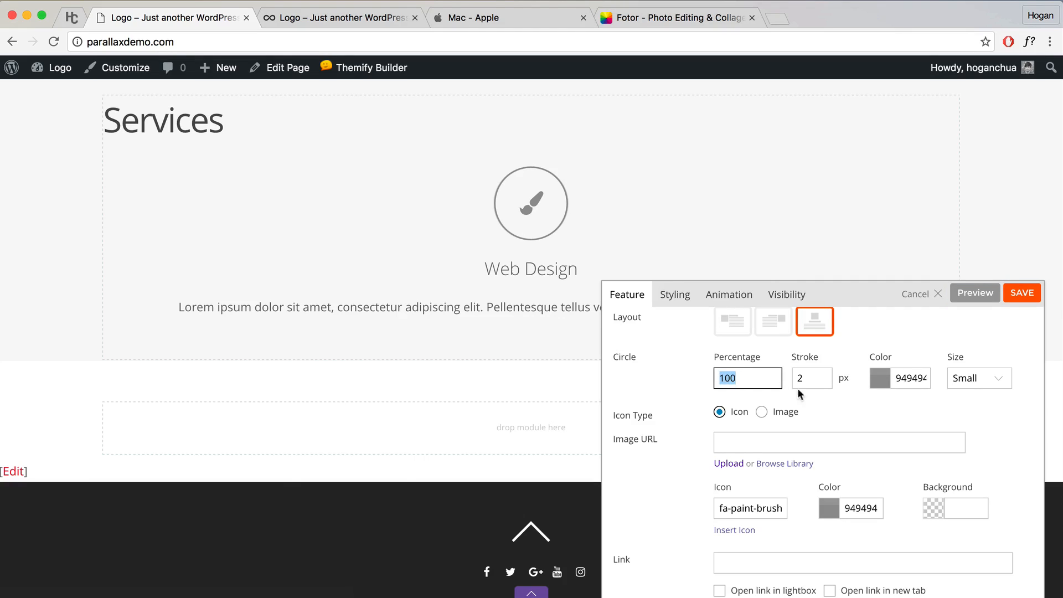
{"action": "key", "text": "BackSpace"}
{"action": "key", "text": "Tab"}
{"action": "key", "text": "BackSpace"}
{"action": "key", "text": "Tab"}
{"action": "key", "text": "BackSpace"}
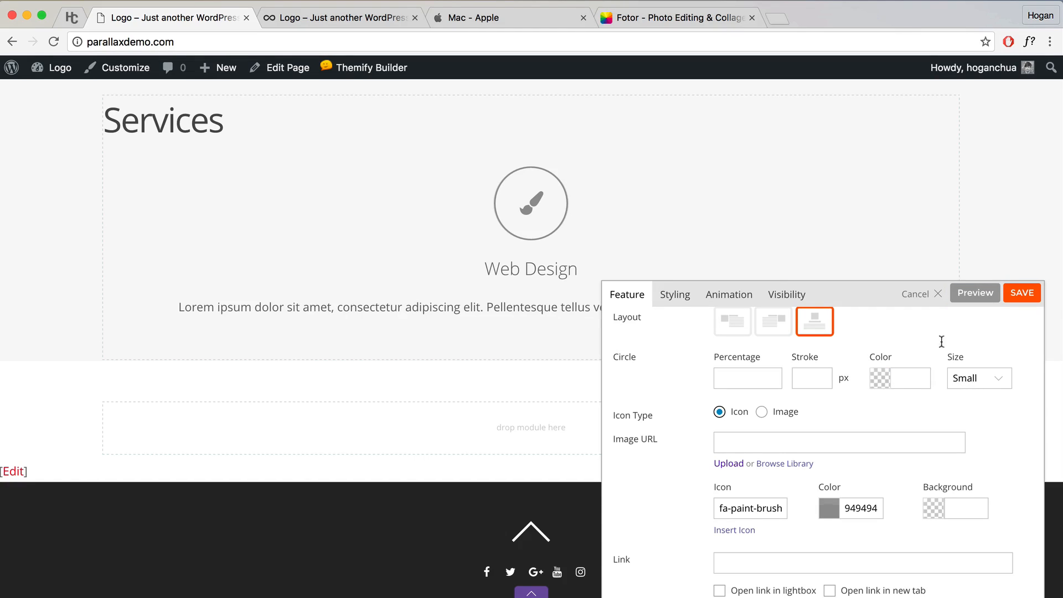
{"action": "left_click", "coordinate": [983, 380]}
{"action": "left_click", "coordinate": [984, 391]}
{"action": "scroll", "coordinate": [876, 421], "scroll_direction": "down", "scroll_amount": 3}
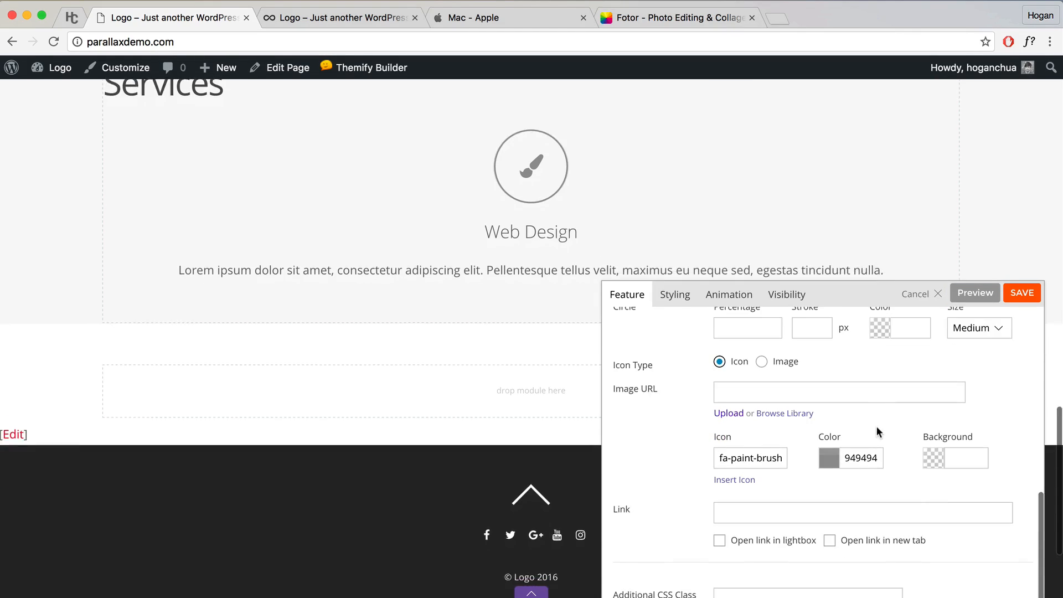
{"action": "left_click", "coordinate": [728, 515]}
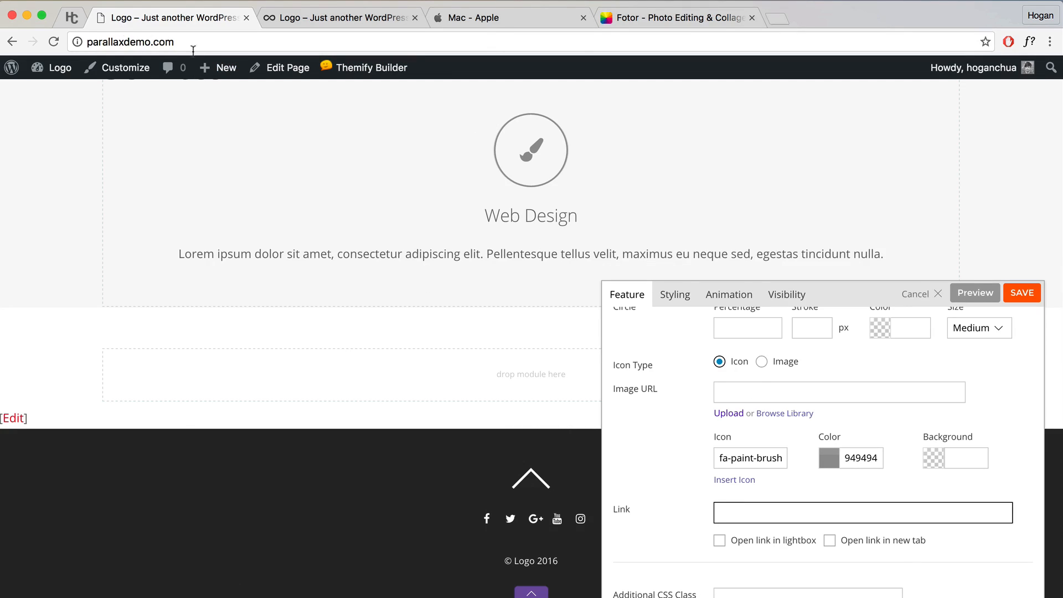
{"action": "left_click_drag", "start_coordinate": [202, 44], "coordinate": [39, 44]}
{"action": "right_click", "coordinate": [121, 43]}
{"action": "left_click", "coordinate": [148, 65]}
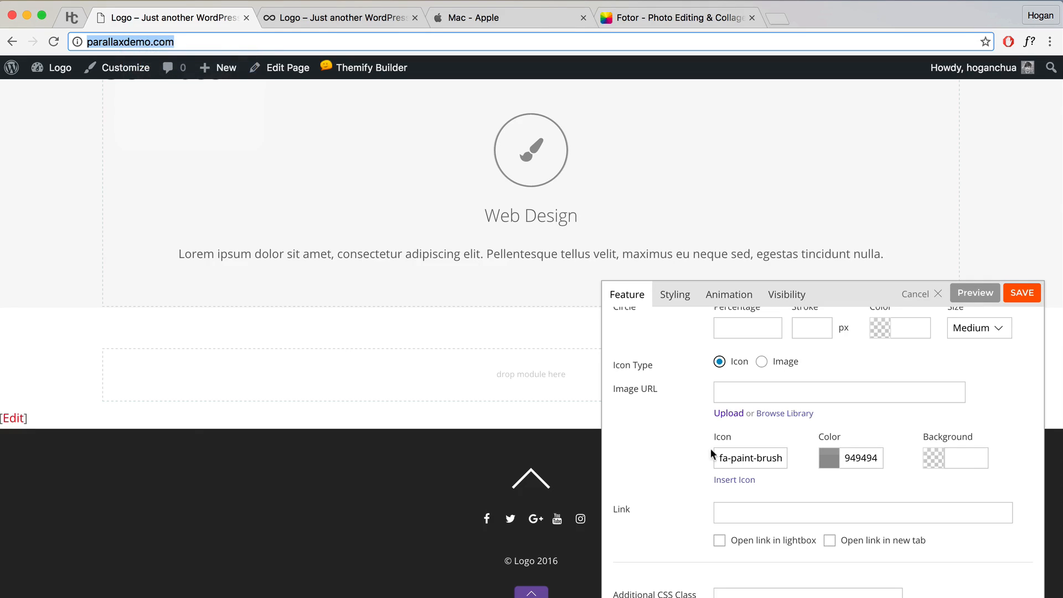
{"action": "left_click", "coordinate": [752, 520]}
{"action": "key", "text": "super+v"}
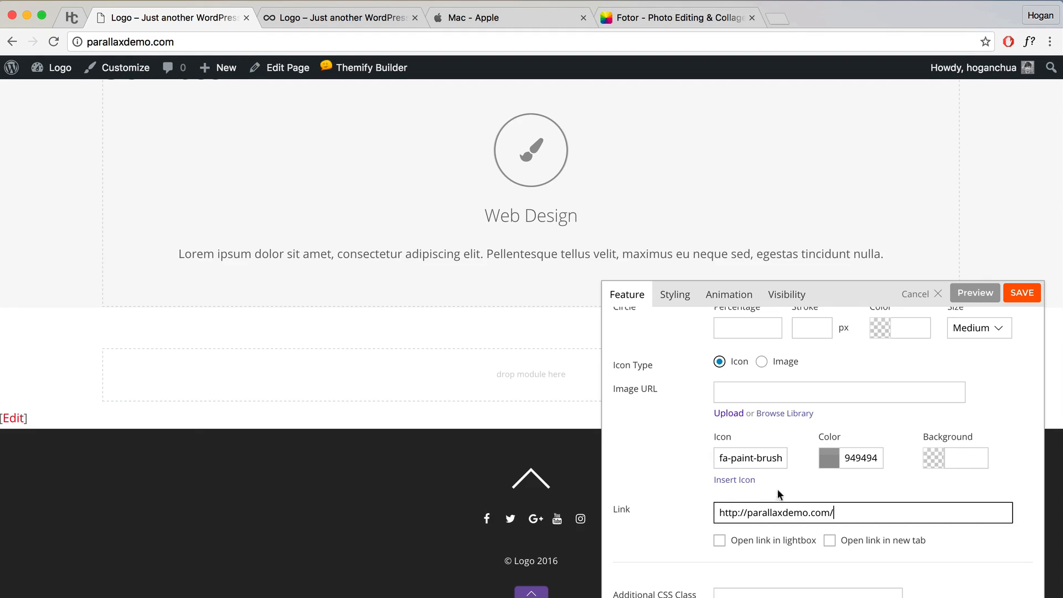
{"action": "left_click", "coordinate": [975, 292]}
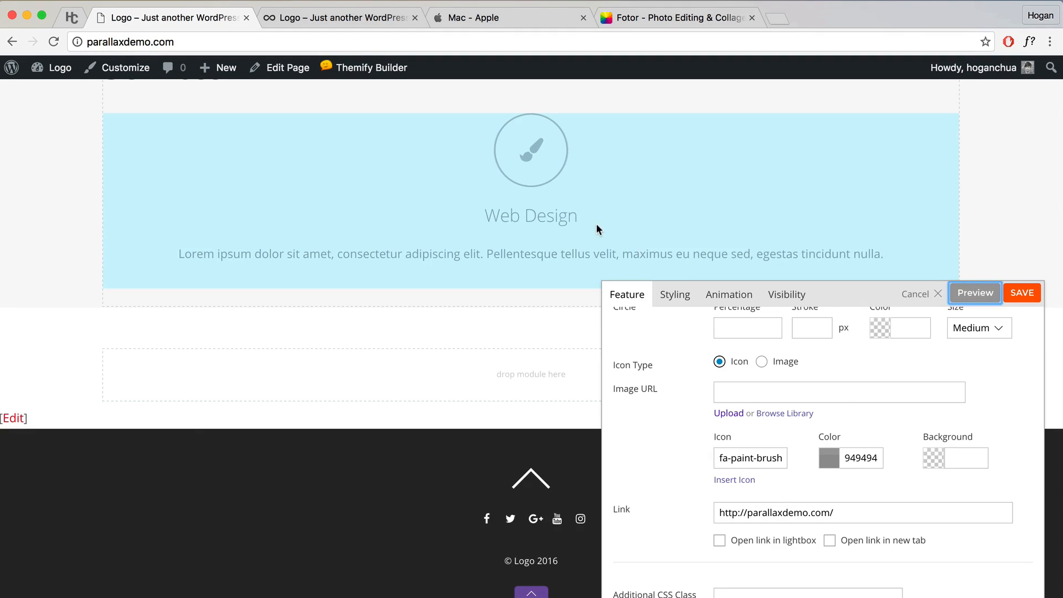
{"action": "scroll", "coordinate": [596, 224], "scroll_direction": "up", "scroll_amount": 2}
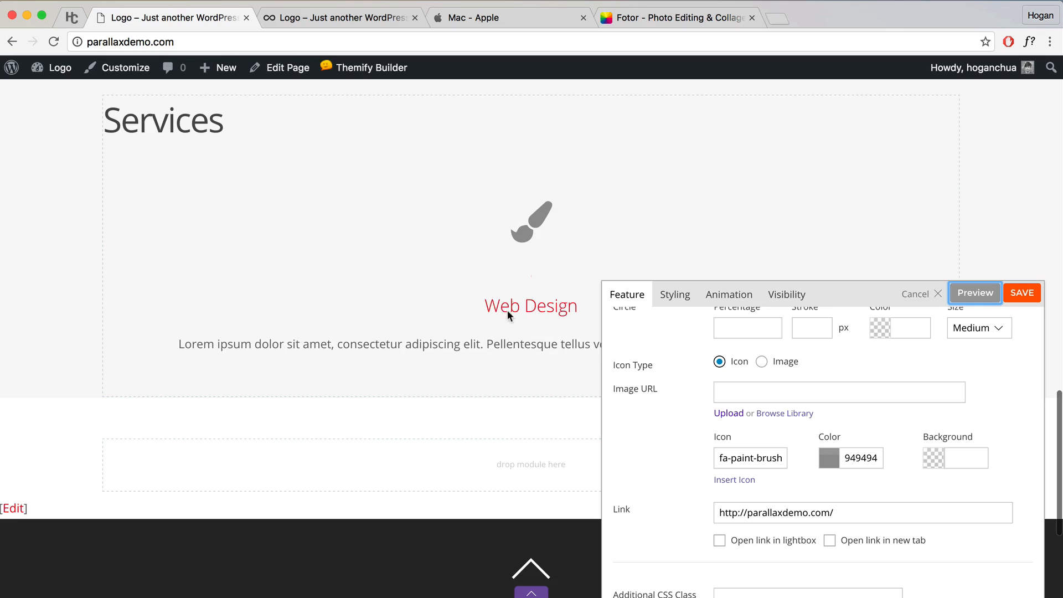
{"action": "left_click", "coordinate": [682, 295]}
Step: Set the Web Design feature's link colour to 4d4d4d
{"action": "scroll", "coordinate": [814, 430], "scroll_direction": "down", "scroll_amount": 3}
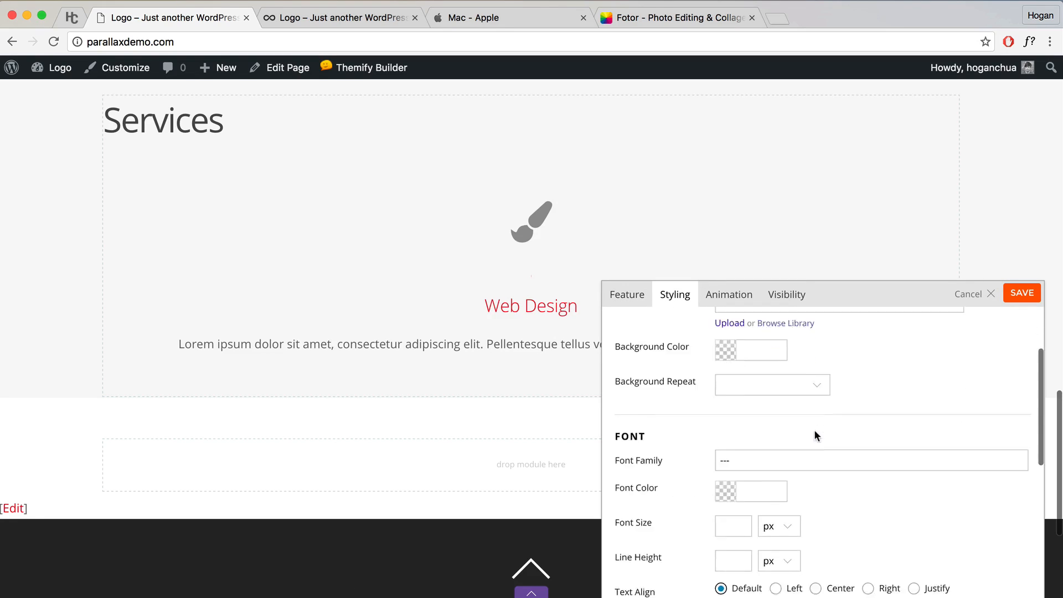
{"action": "scroll", "coordinate": [814, 430], "scroll_direction": "down", "scroll_amount": 5}
{"action": "double_click", "coordinate": [632, 394]}
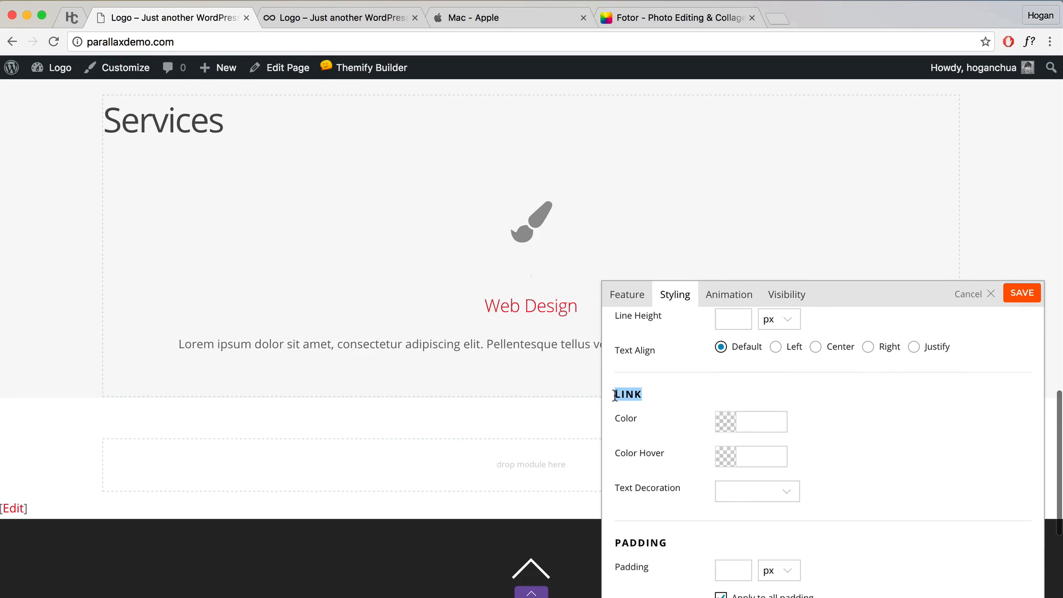
{"action": "left_click", "coordinate": [645, 391]}
{"action": "left_click", "coordinate": [739, 423]}
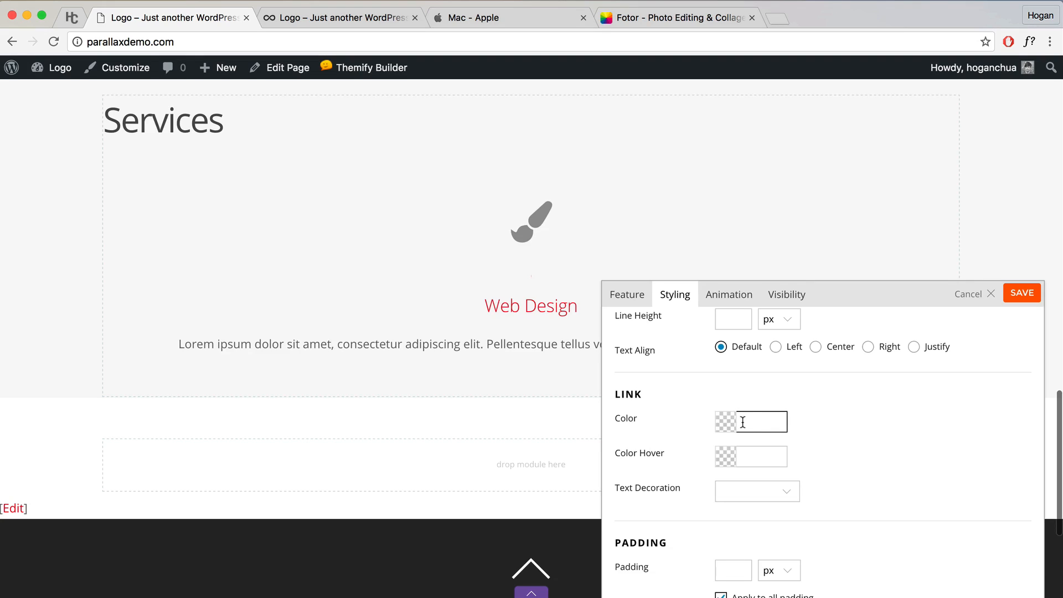
{"action": "type", "text": "4"}
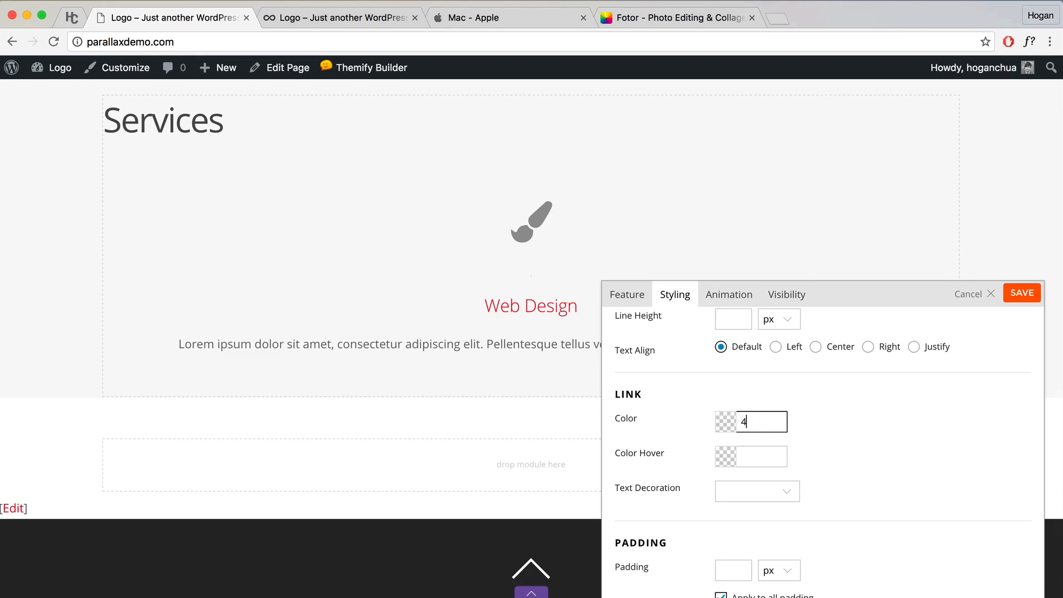
{"action": "type", "text": "d4d4d"}
{"action": "left_click", "coordinate": [794, 424]}
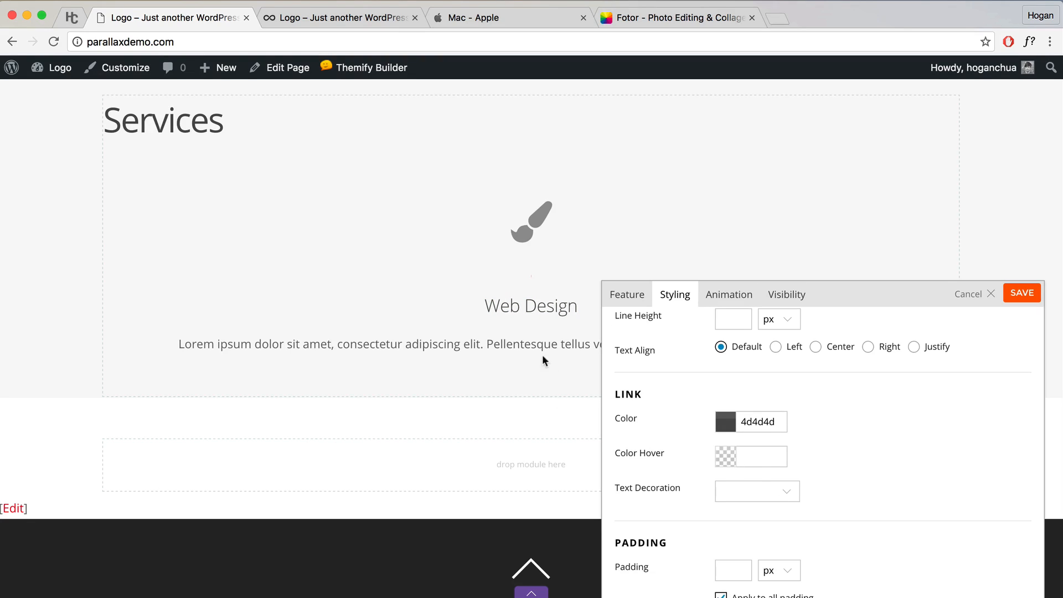
Step: Give the links hover colour 3b3b3b and text decoration None, then save the module
{"action": "left_click", "coordinate": [759, 460]}
{"action": "type", "text": "3b3b3b"}
{"action": "left_click", "coordinate": [830, 443]}
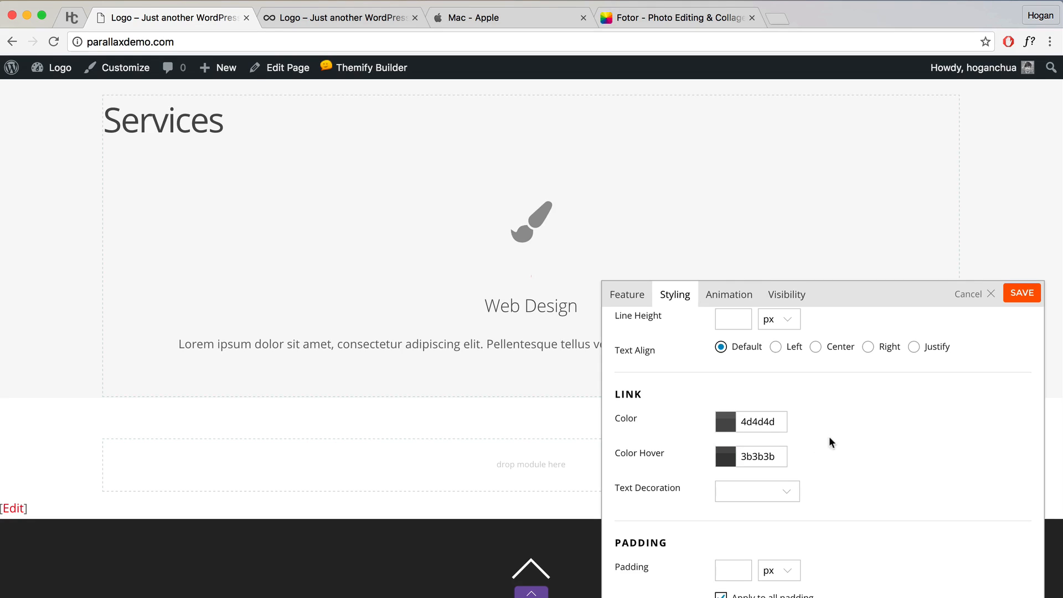
{"action": "left_click", "coordinate": [740, 493]}
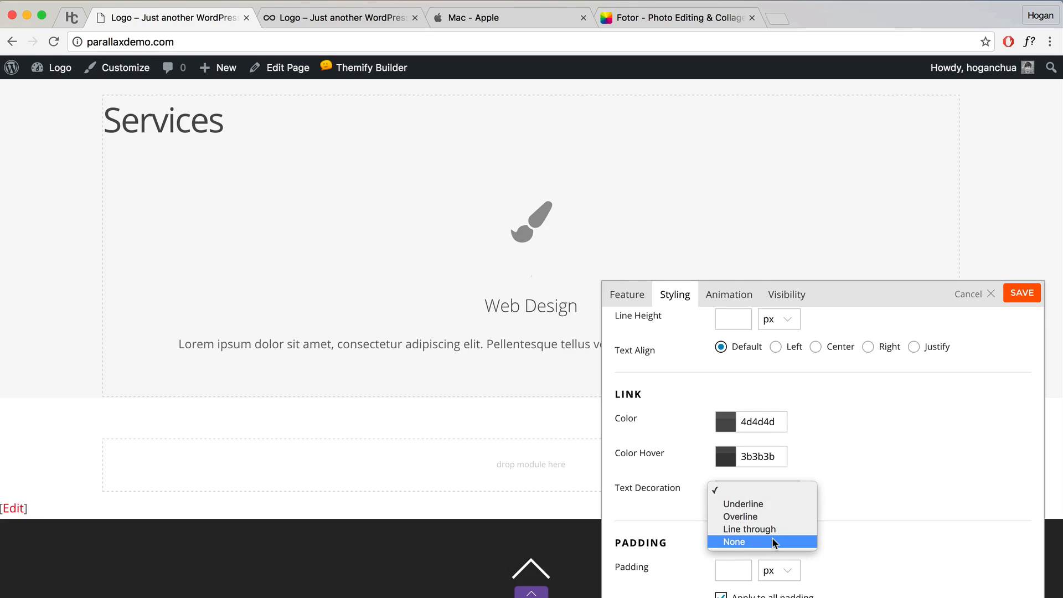
{"action": "left_click", "coordinate": [774, 543]}
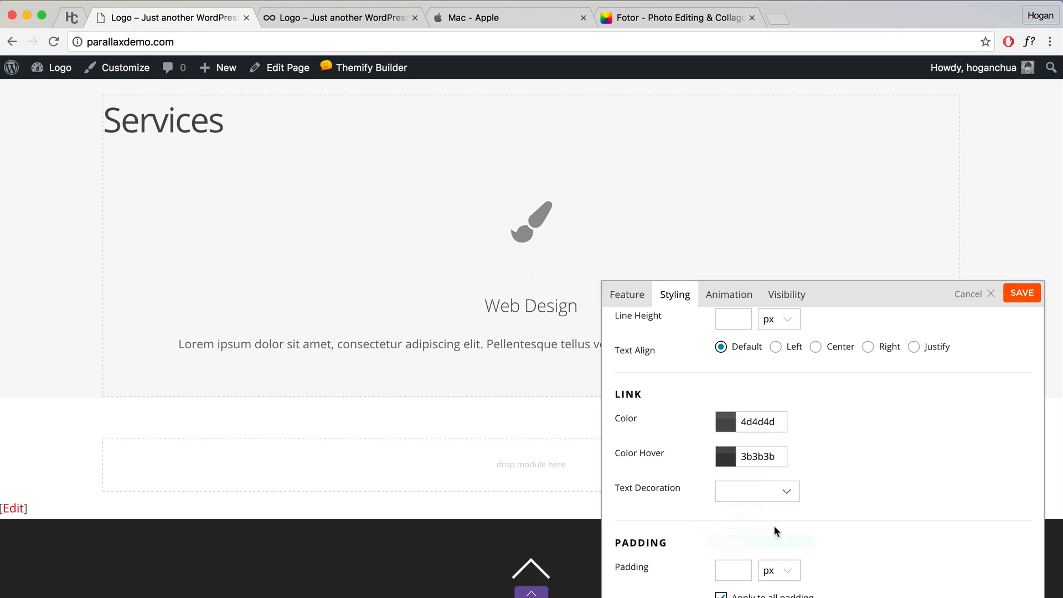
{"action": "left_click", "coordinate": [1021, 297]}
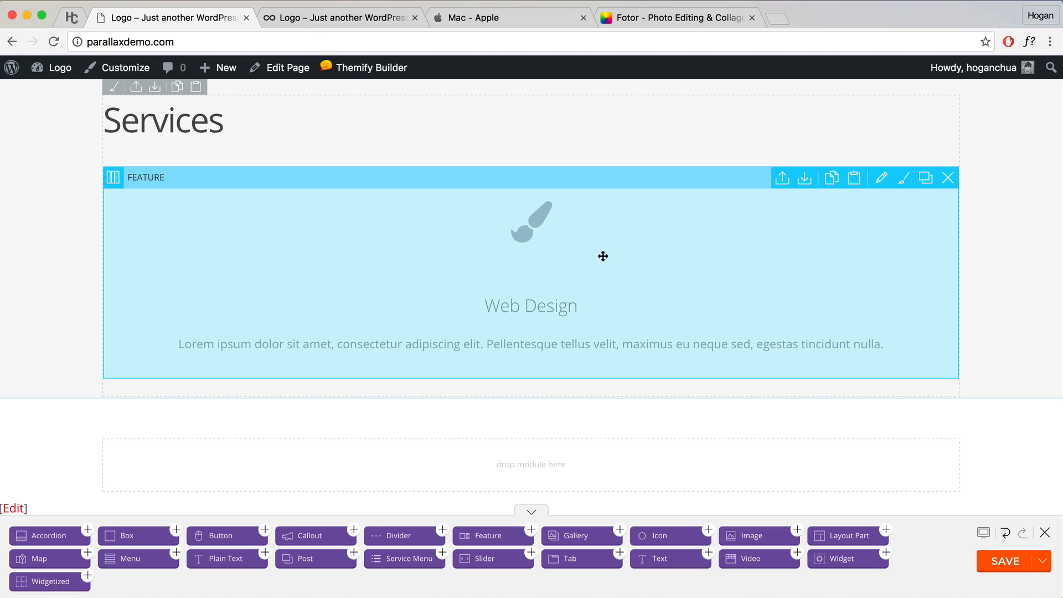
Step: Switch the Services row to a 3-column grid and duplicate the Web Design feature
{"action": "mouse_move", "coordinate": [115, 185]}
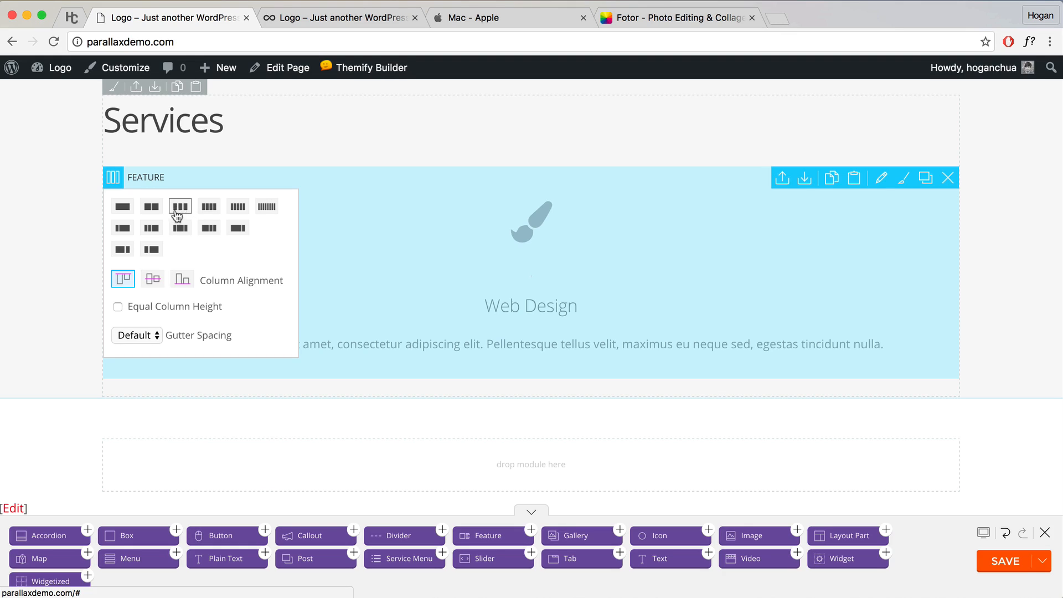
{"action": "left_click", "coordinate": [179, 208]}
{"action": "mouse_move", "coordinate": [365, 222]}
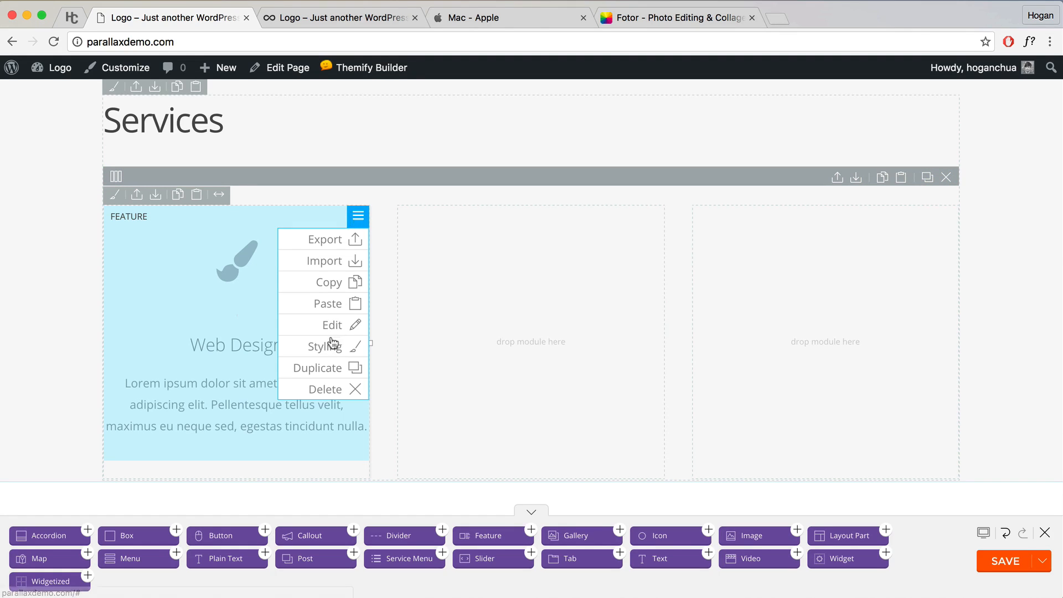
{"action": "left_click", "coordinate": [327, 368]}
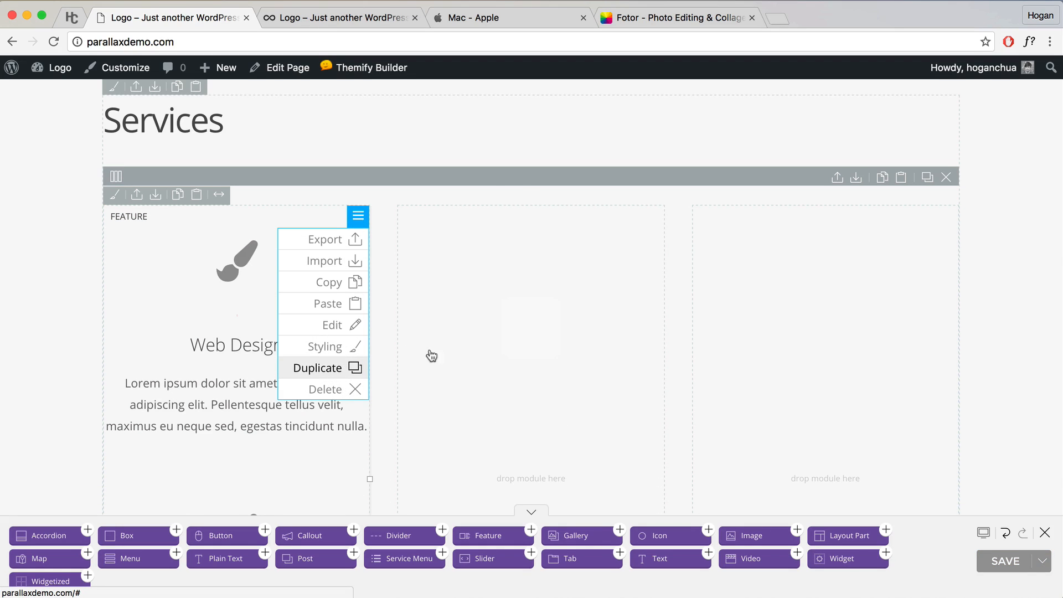
Step: Move the feature copies into the middle and right columns
{"action": "scroll", "coordinate": [333, 364], "scroll_direction": "down", "scroll_amount": 6}
{"action": "left_click_drag", "start_coordinate": [331, 364], "coordinate": [570, 299]}
{"action": "left_click_drag", "start_coordinate": [262, 323], "coordinate": [845, 265]}
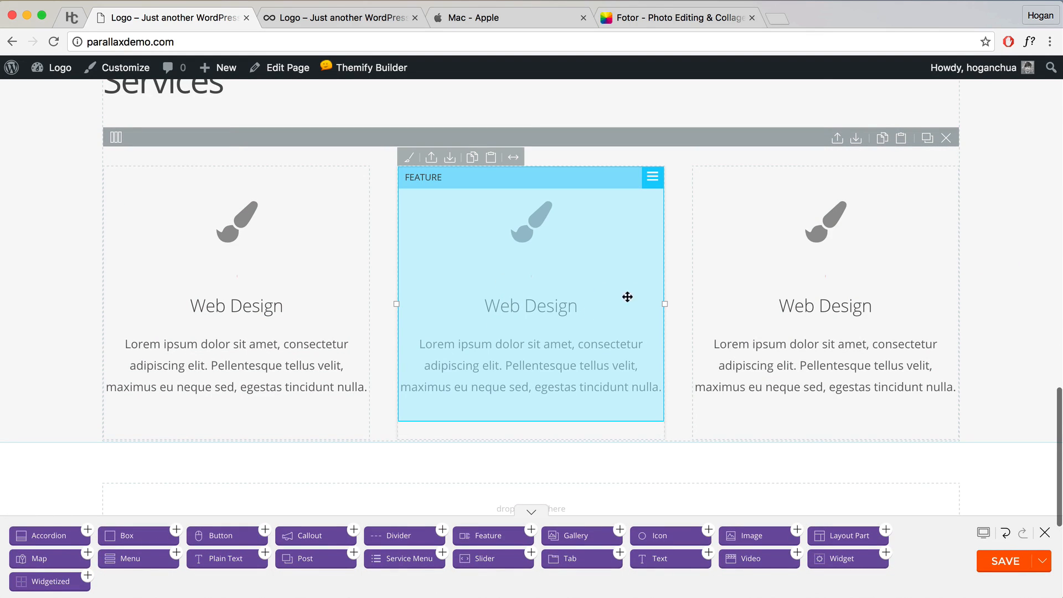
{"action": "scroll", "coordinate": [603, 335], "scroll_direction": "up", "scroll_amount": 3}
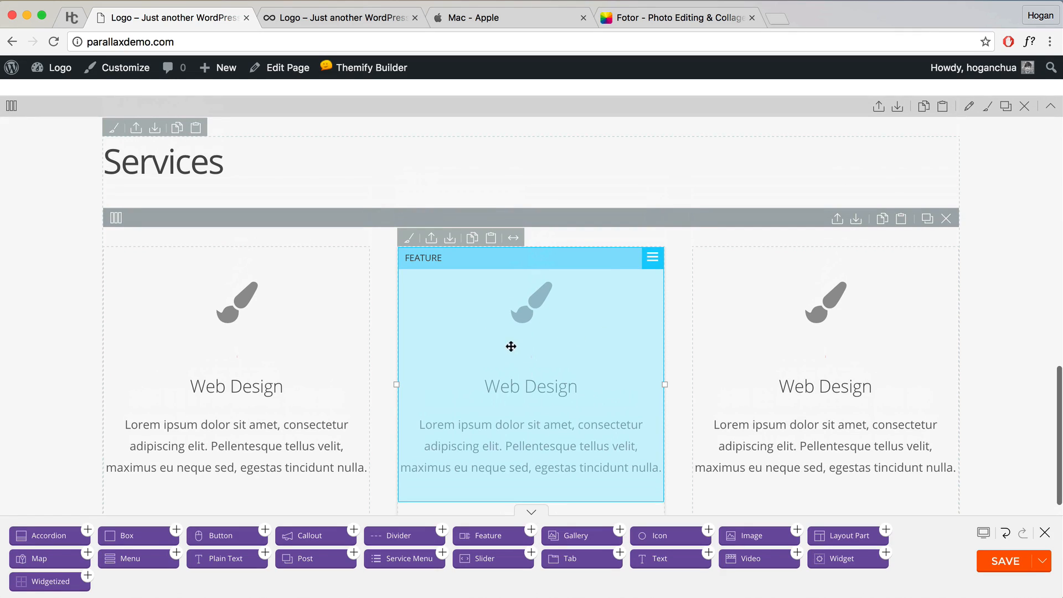
Step: Edit the middle feature module's settings and save them
{"action": "double_click", "coordinate": [515, 345]}
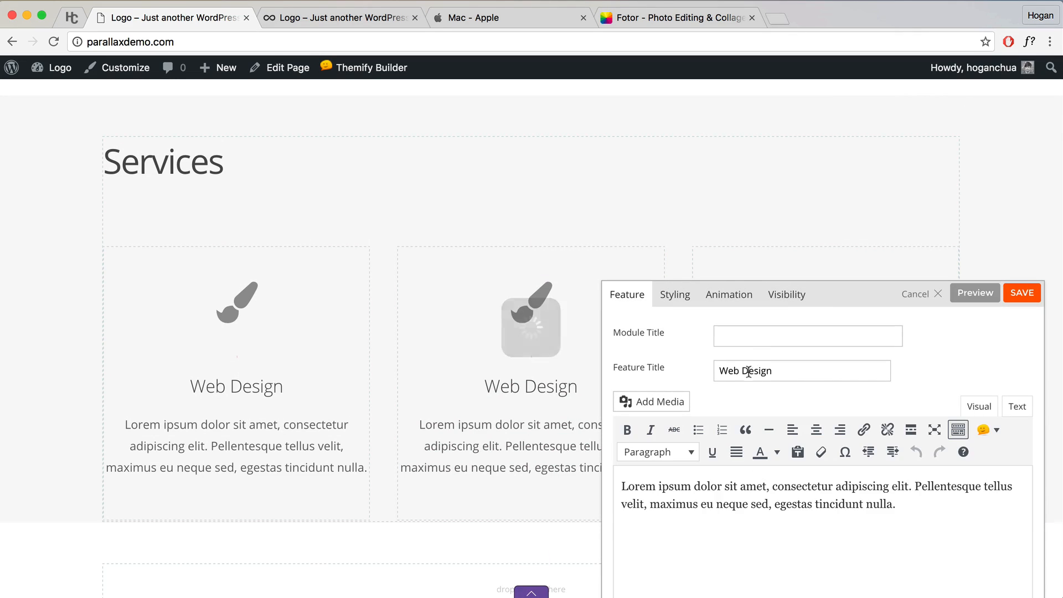
{"action": "scroll", "coordinate": [792, 421], "scroll_direction": "down", "scroll_amount": 10}
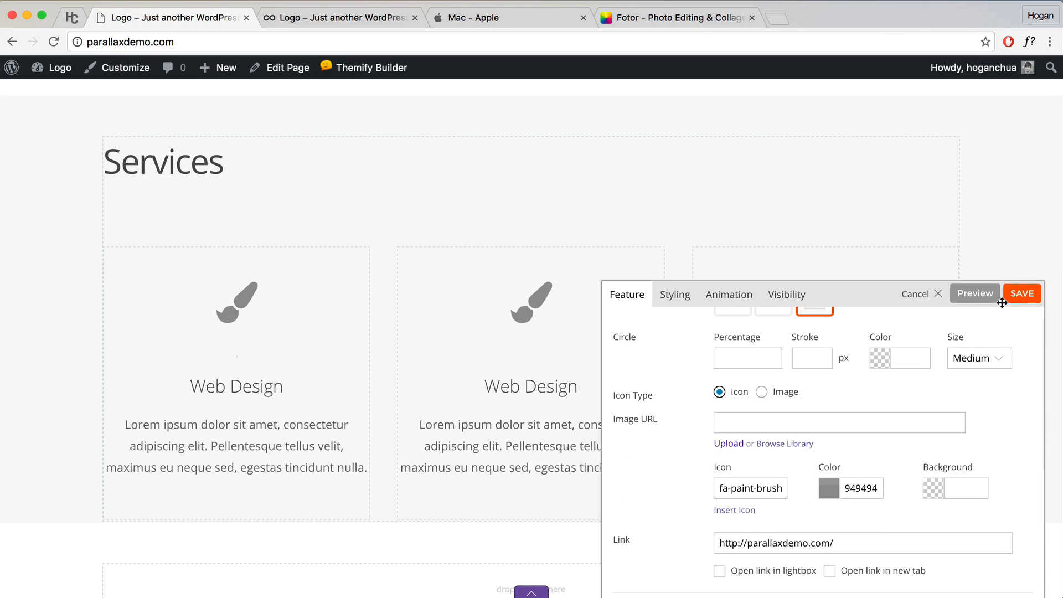
{"action": "left_click", "coordinate": [1021, 296]}
{"action": "scroll", "coordinate": [997, 290], "scroll_direction": "down", "scroll_amount": 3}
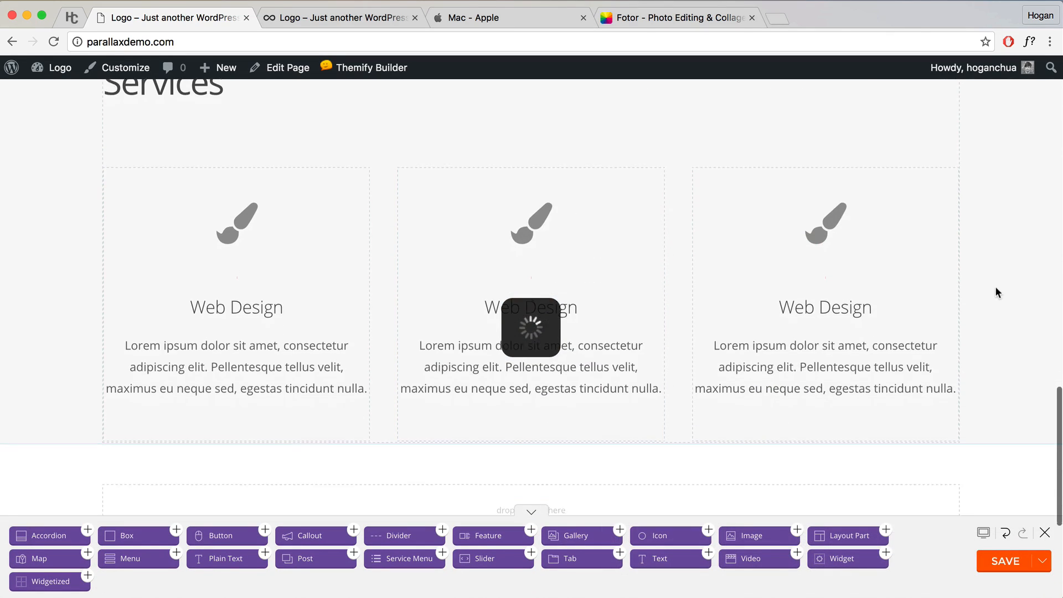
{"action": "scroll", "coordinate": [705, 320], "scroll_direction": "up", "scroll_amount": 1}
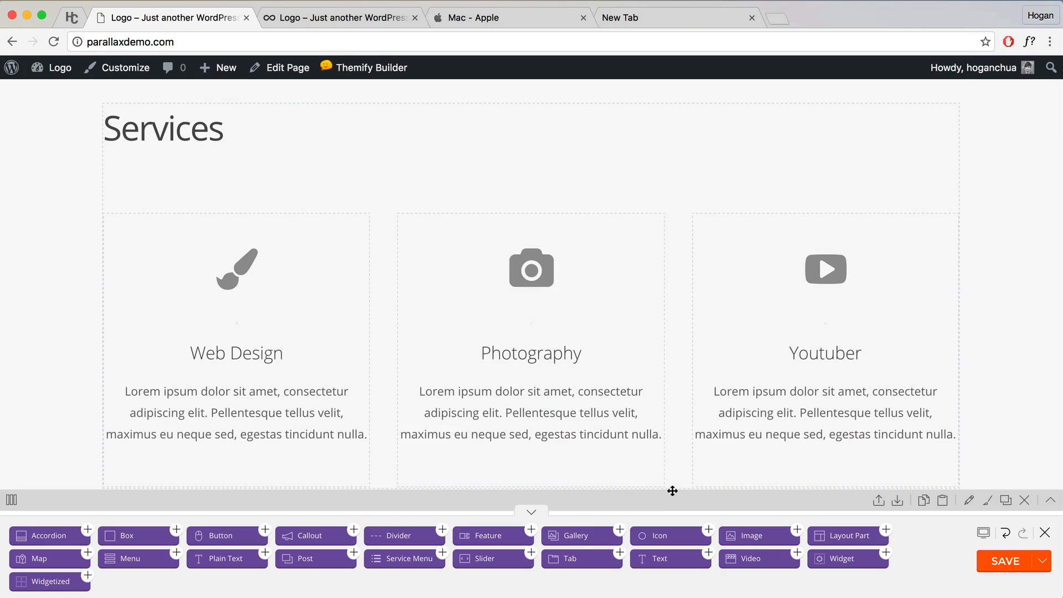
Step: In the Services row's styling options, set text alignment to Center
{"action": "scroll", "coordinate": [977, 251], "scroll_direction": "up", "scroll_amount": 1}
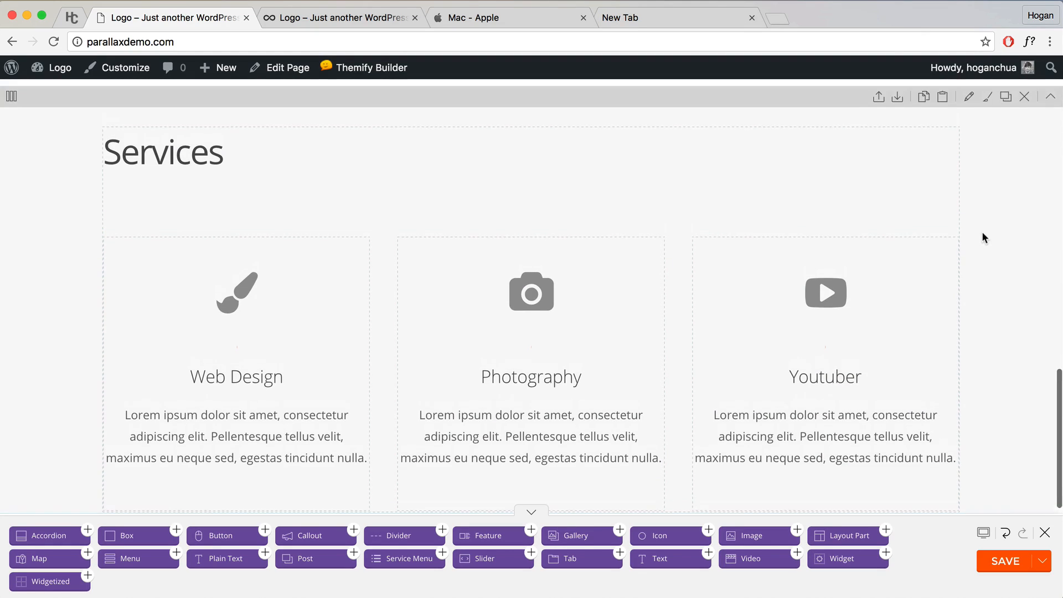
{"action": "left_click", "coordinate": [968, 115]}
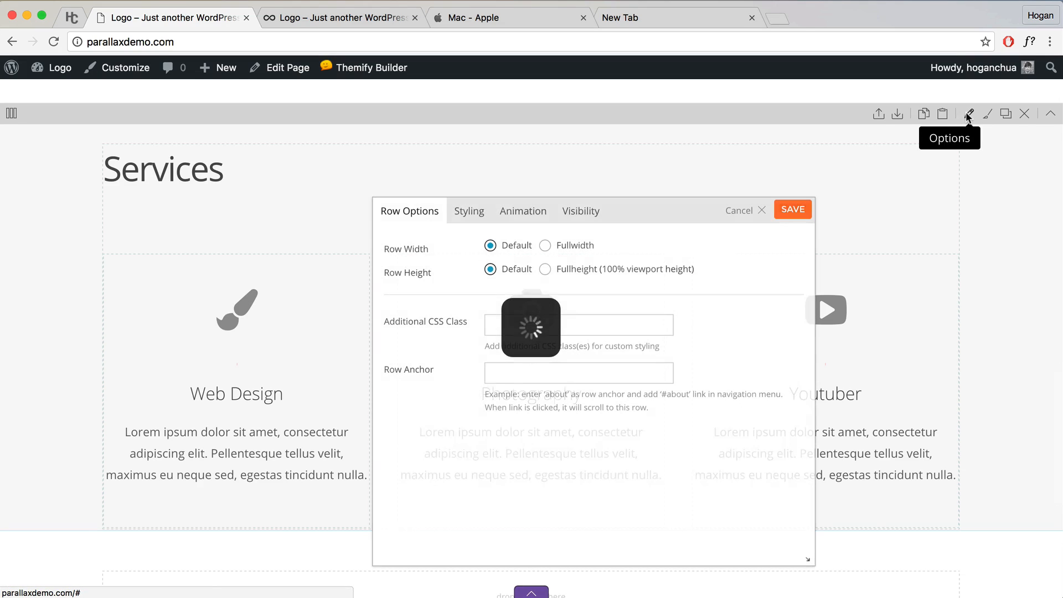
{"action": "left_click", "coordinate": [468, 211]}
{"action": "scroll", "coordinate": [543, 365], "scroll_direction": "down", "scroll_amount": 10}
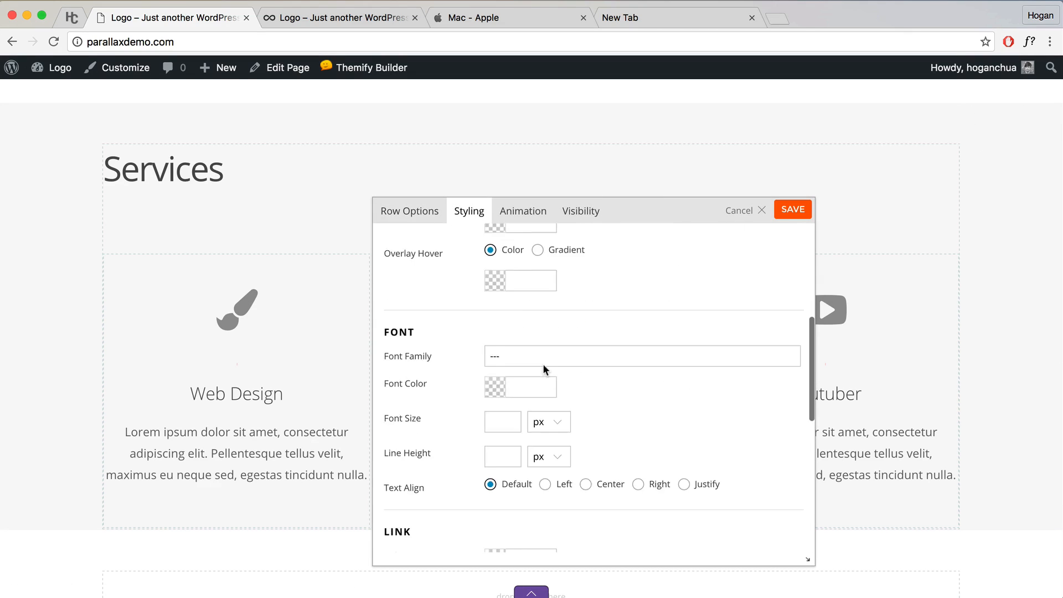
{"action": "left_click", "coordinate": [586, 356]}
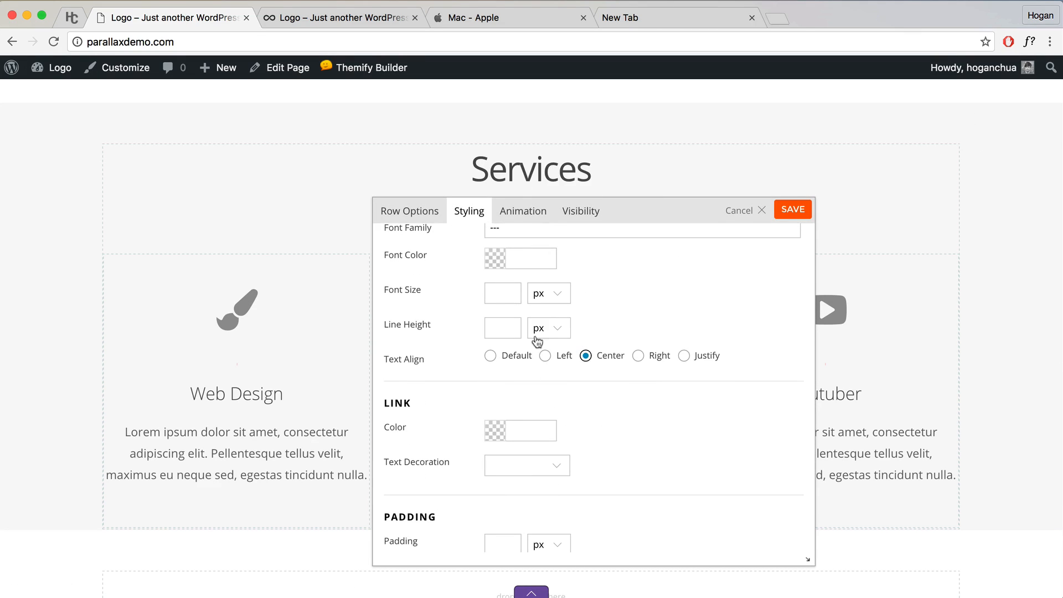
Step: Give the row separate padding of 5% top and 2% bottom, then save
{"action": "scroll", "coordinate": [576, 410], "scroll_direction": "down", "scroll_amount": 3}
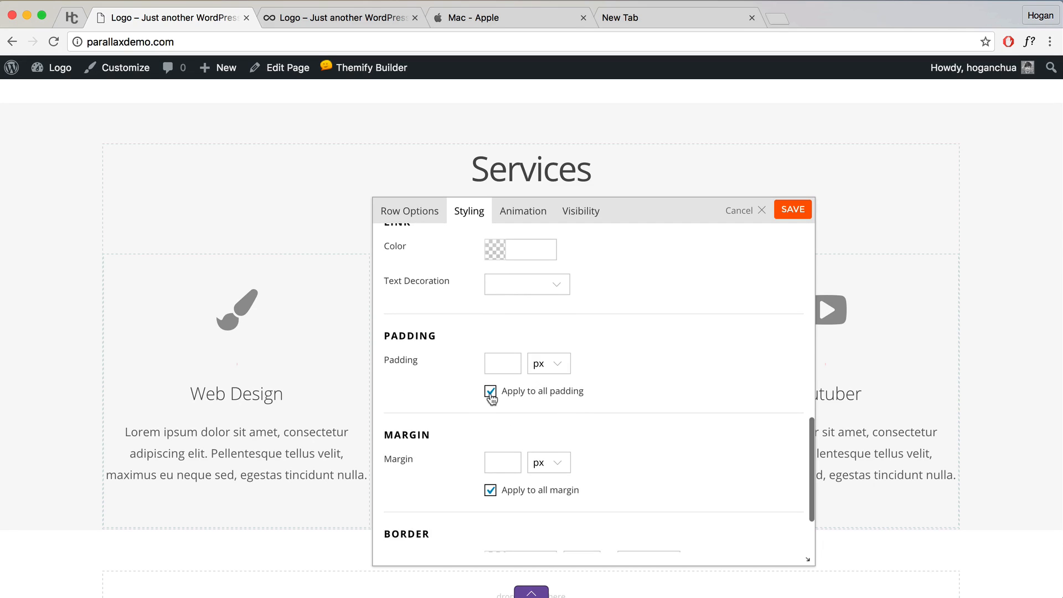
{"action": "left_click", "coordinate": [491, 393]}
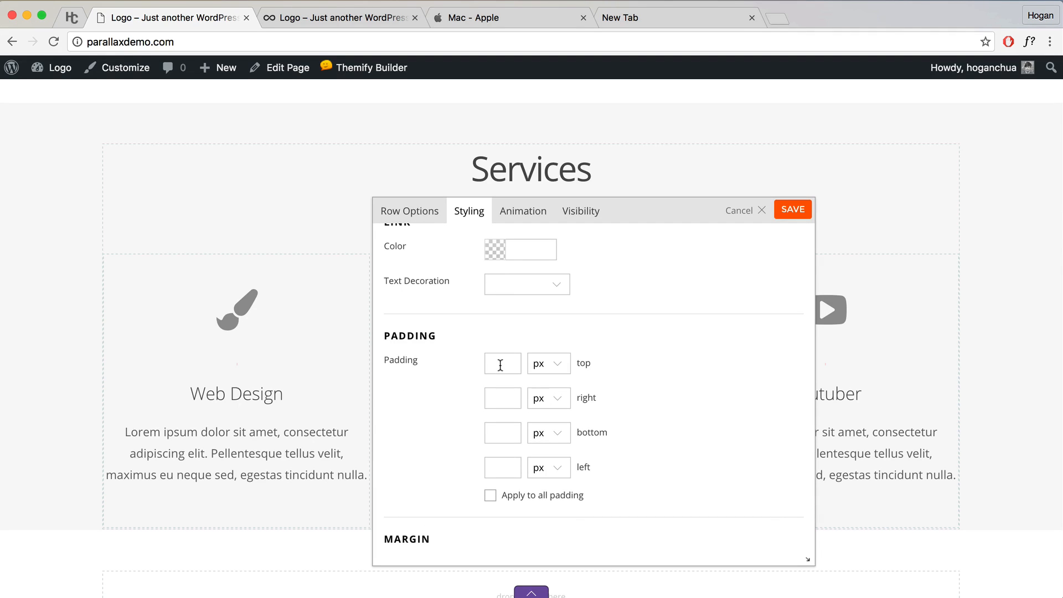
{"action": "left_click", "coordinate": [500, 365]}
{"action": "type", "text": "5"}
{"action": "left_click", "coordinate": [548, 364]}
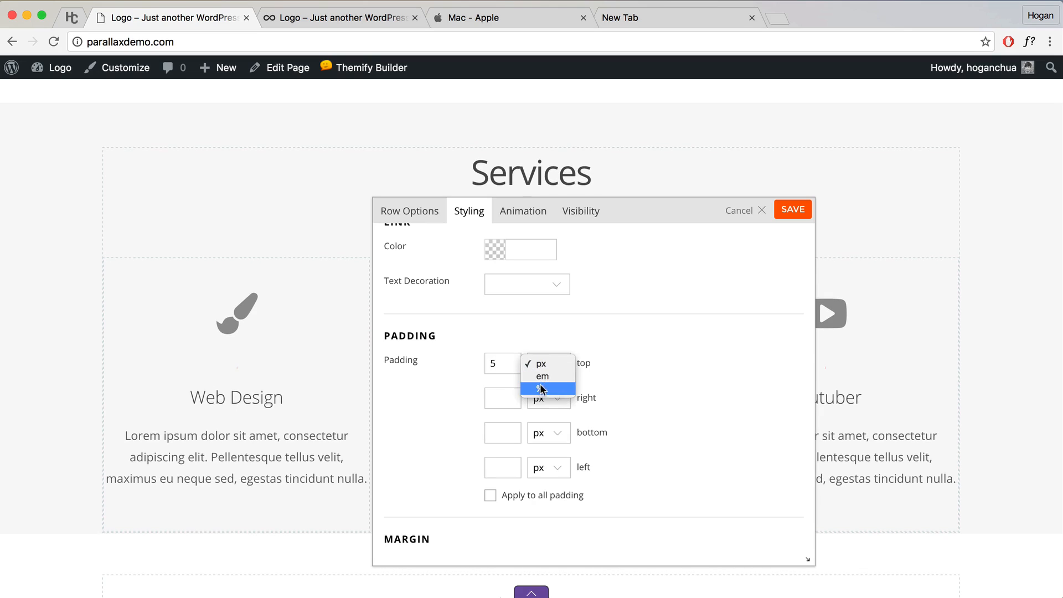
{"action": "left_click", "coordinate": [548, 388]}
{"action": "left_click", "coordinate": [502, 434]}
{"action": "type", "text": "2"}
{"action": "left_click", "coordinate": [548, 432]}
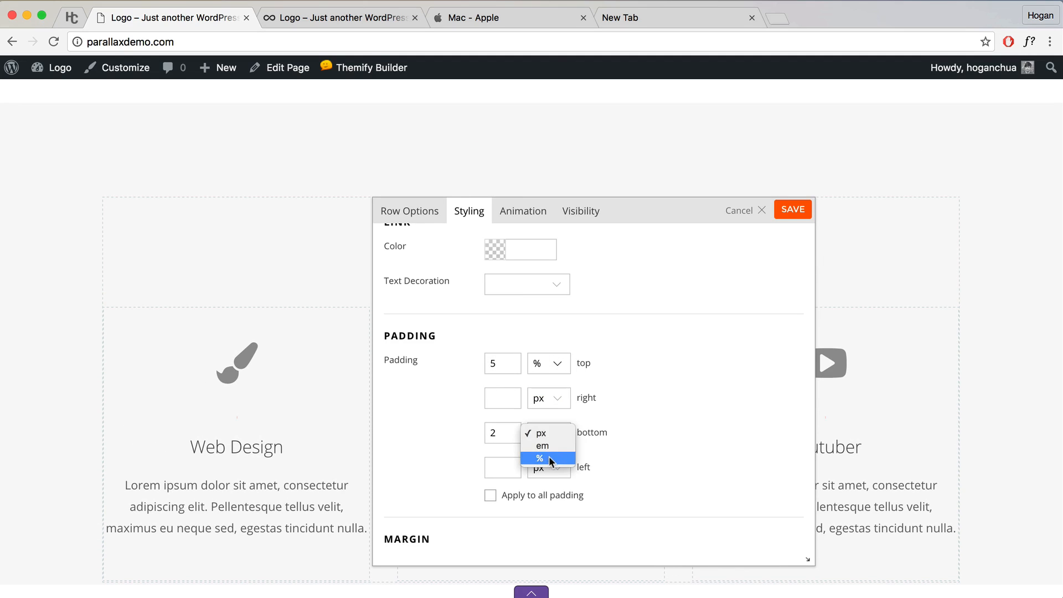
{"action": "left_click", "coordinate": [547, 458]}
{"action": "left_click", "coordinate": [802, 214]}
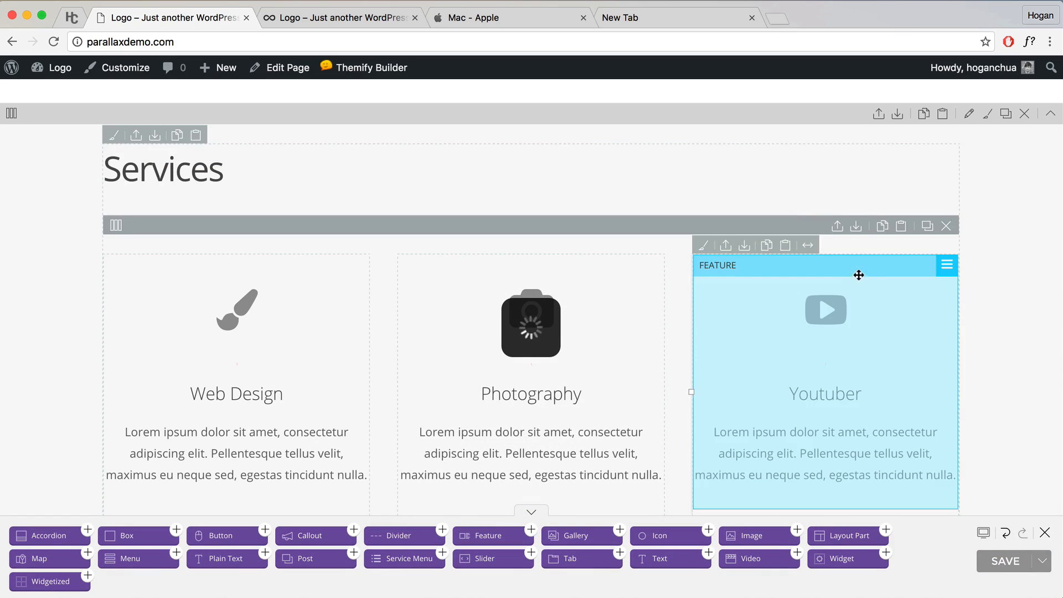
Step: Add a Text module reading 'Gallery', formatted as Heading 2, and save it
{"action": "scroll", "coordinate": [925, 285], "scroll_direction": "down", "scroll_amount": 10}
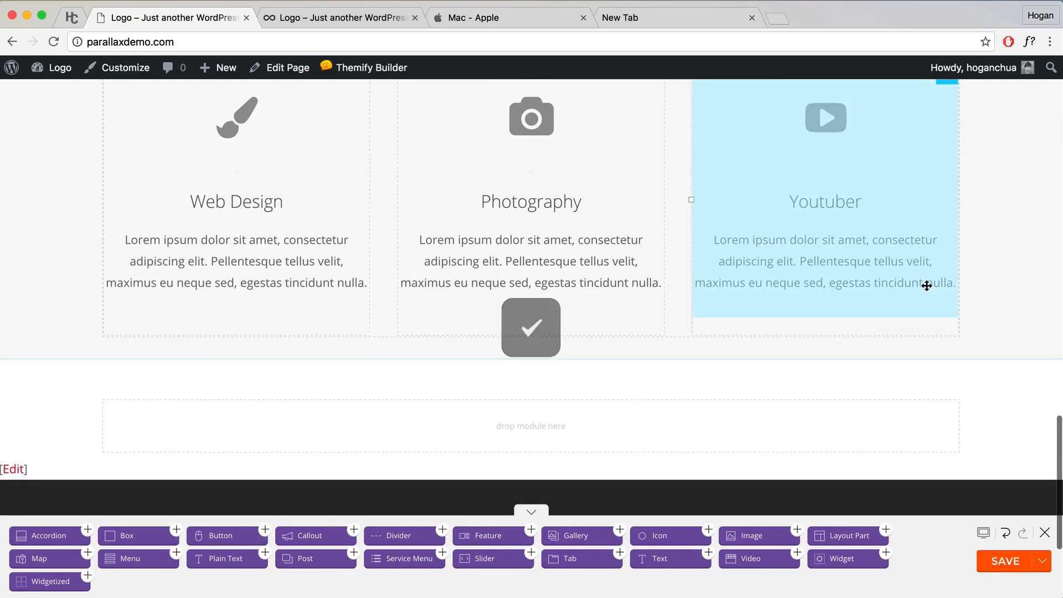
{"action": "scroll", "coordinate": [926, 287], "scroll_direction": "up", "scroll_amount": 2}
{"action": "scroll", "coordinate": [850, 323], "scroll_direction": "down", "scroll_amount": 1}
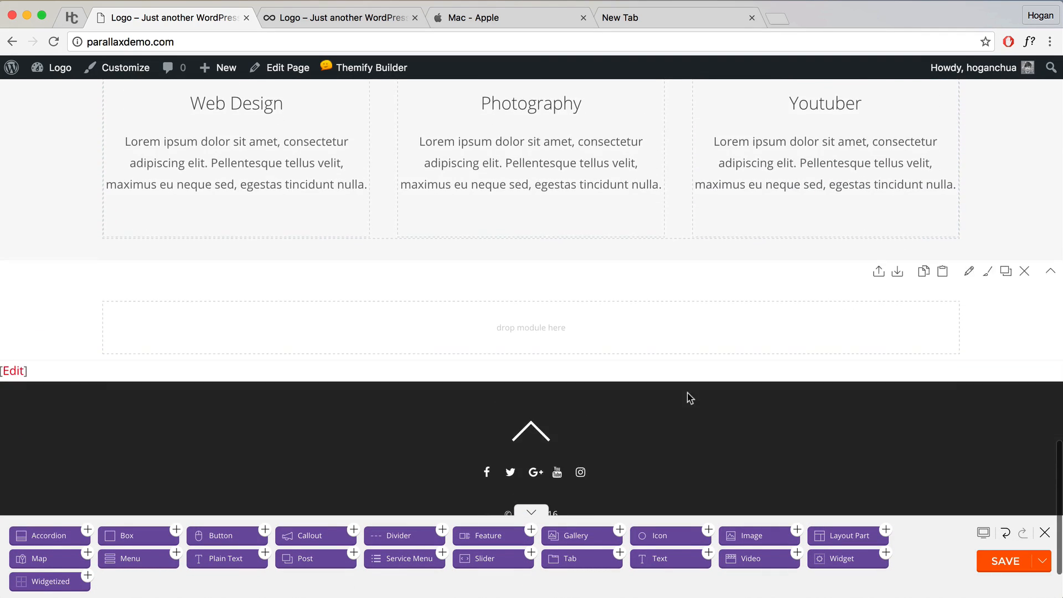
{"action": "left_click_drag", "start_coordinate": [659, 559], "coordinate": [575, 325]}
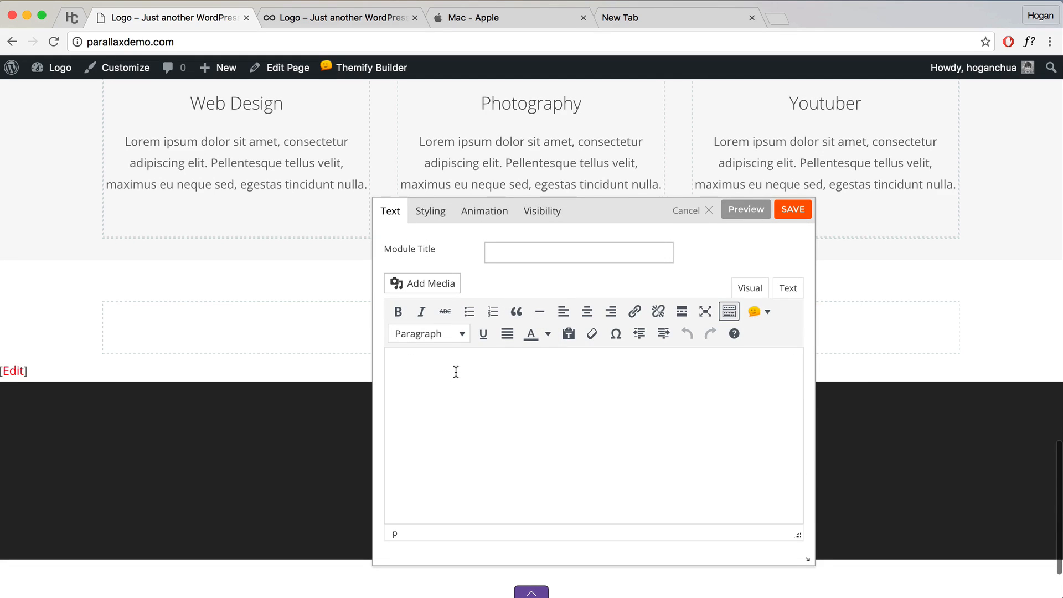
{"action": "type", "text": "Gallery"}
{"action": "left_click_drag", "start_coordinate": [438, 368], "coordinate": [378, 369]}
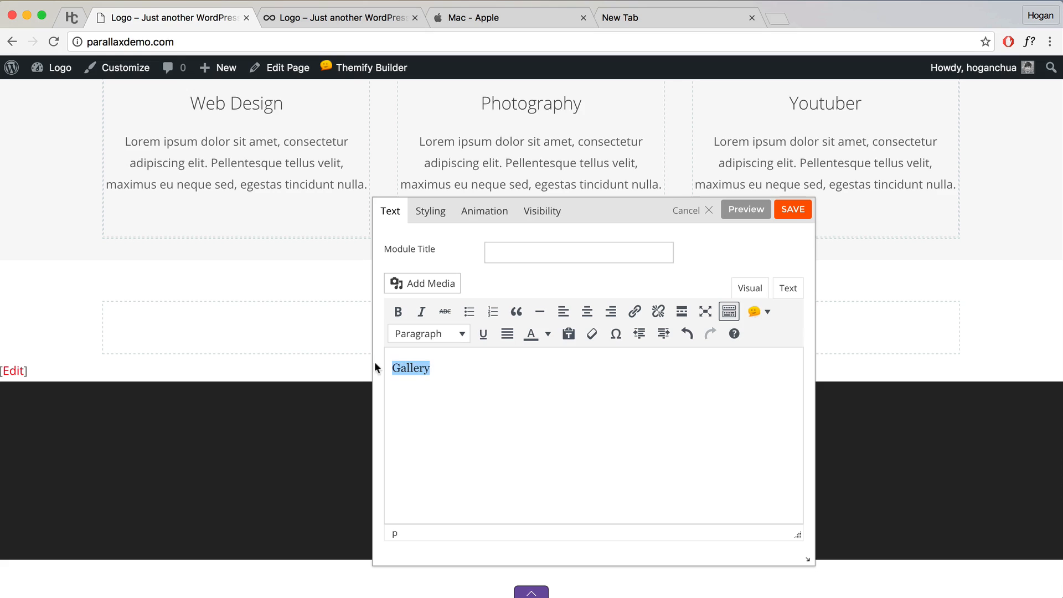
{"action": "left_click", "coordinate": [421, 333]}
{"action": "left_click", "coordinate": [436, 424]}
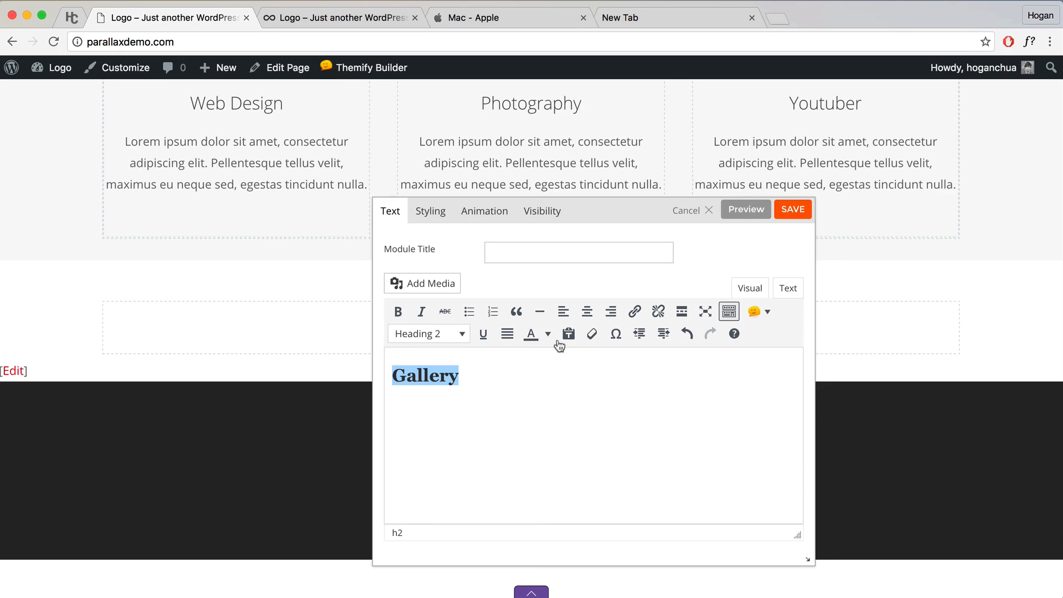
{"action": "left_click", "coordinate": [793, 217]}
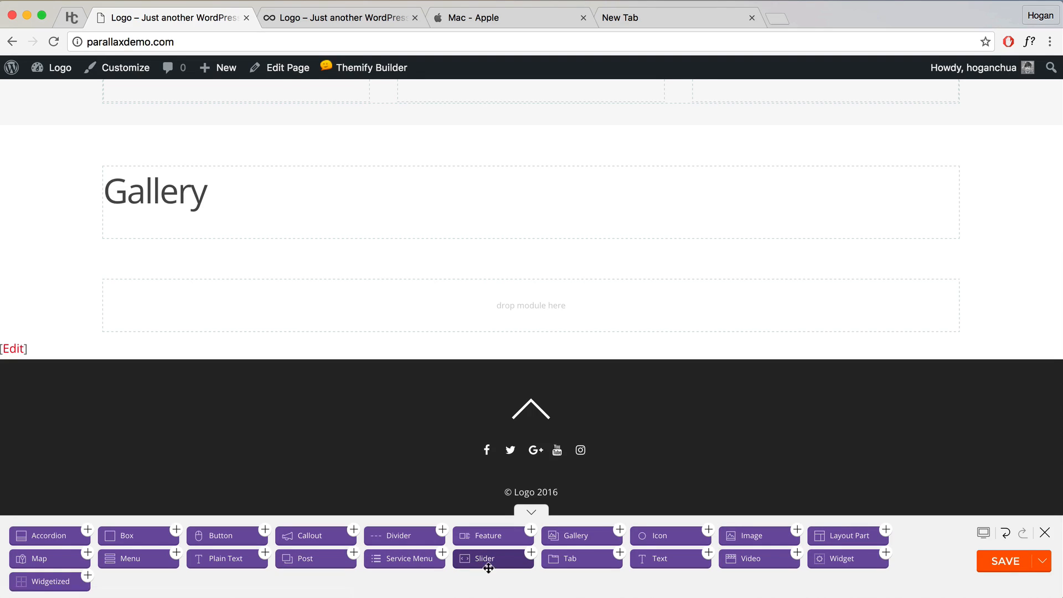
Step: Drag a Gallery module into the row below the Gallery heading
{"action": "left_click_drag", "start_coordinate": [487, 560], "coordinate": [533, 289]}
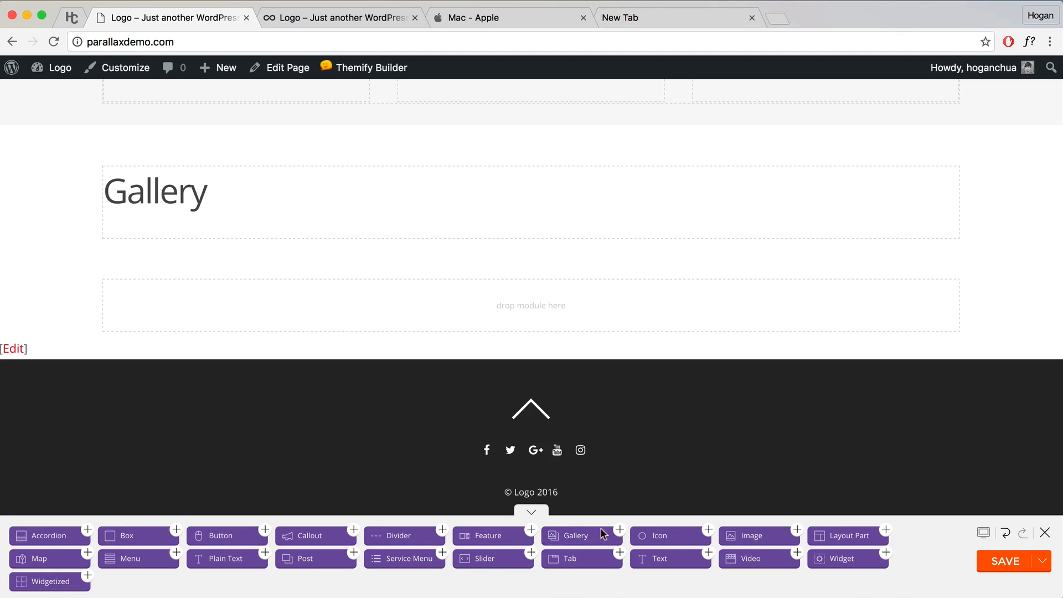
{"action": "left_click_drag", "start_coordinate": [590, 538], "coordinate": [305, 251]}
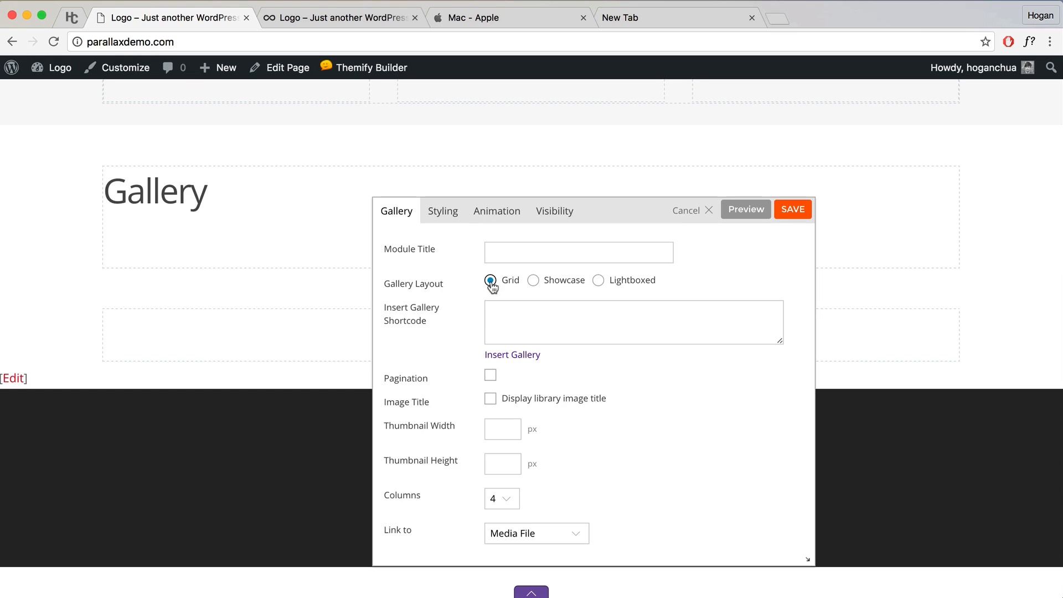
Step: Upload the six photos from the Gallery folder and add them all to the gallery
{"action": "left_click", "coordinate": [514, 355]}
{"action": "left_click", "coordinate": [203, 129]}
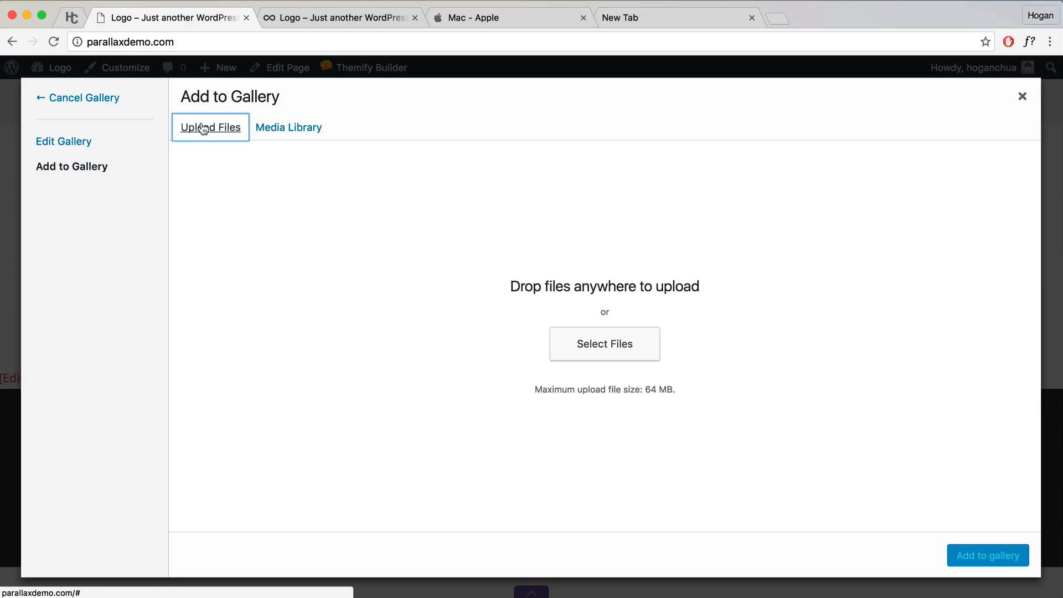
{"action": "left_click", "coordinate": [614, 346]}
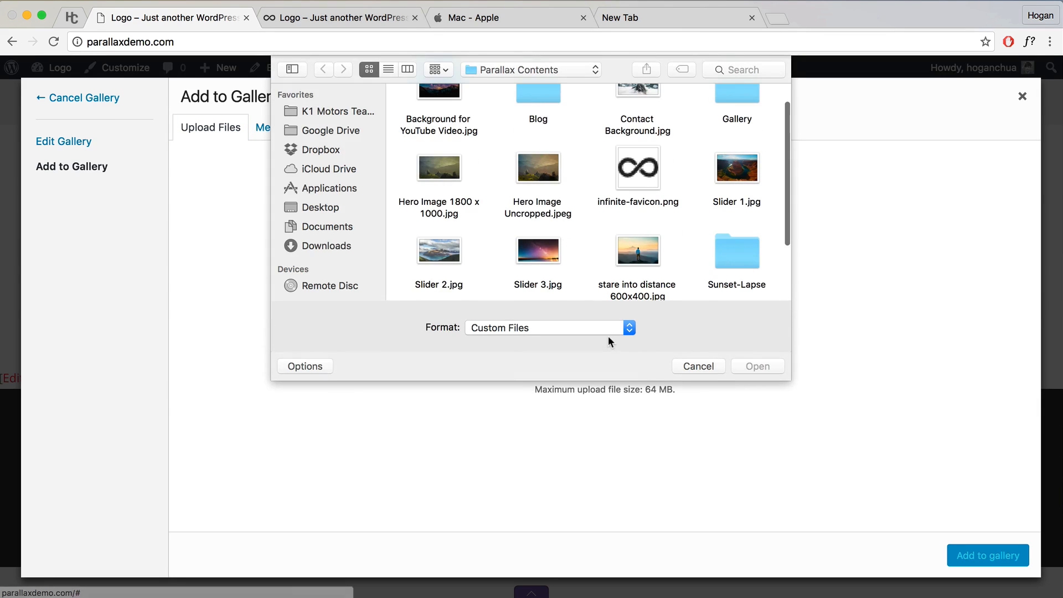
{"action": "scroll", "coordinate": [620, 204], "scroll_direction": "up", "scroll_amount": 1}
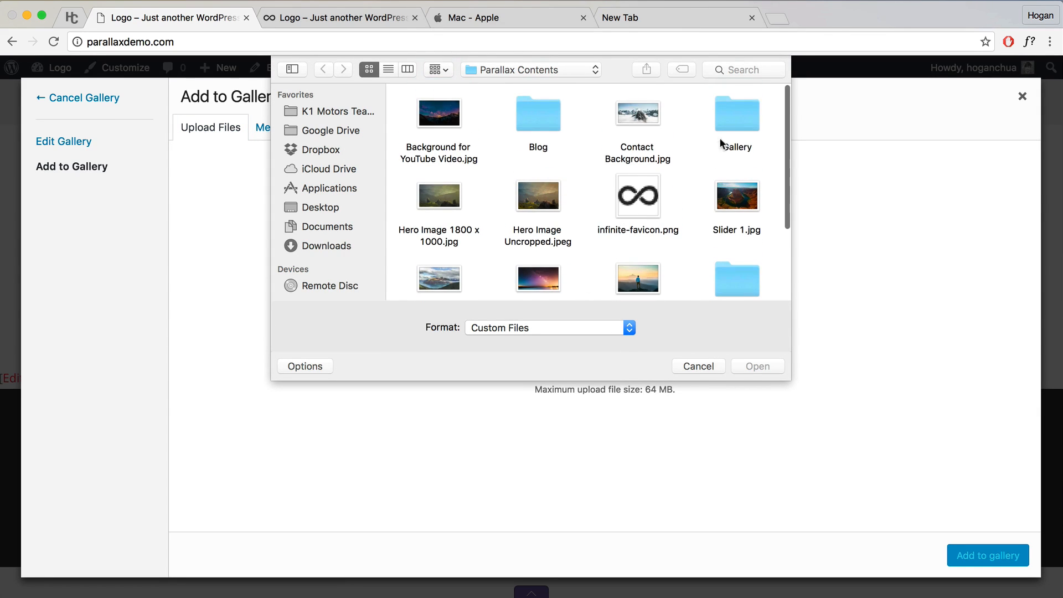
{"action": "double_click", "coordinate": [744, 123]}
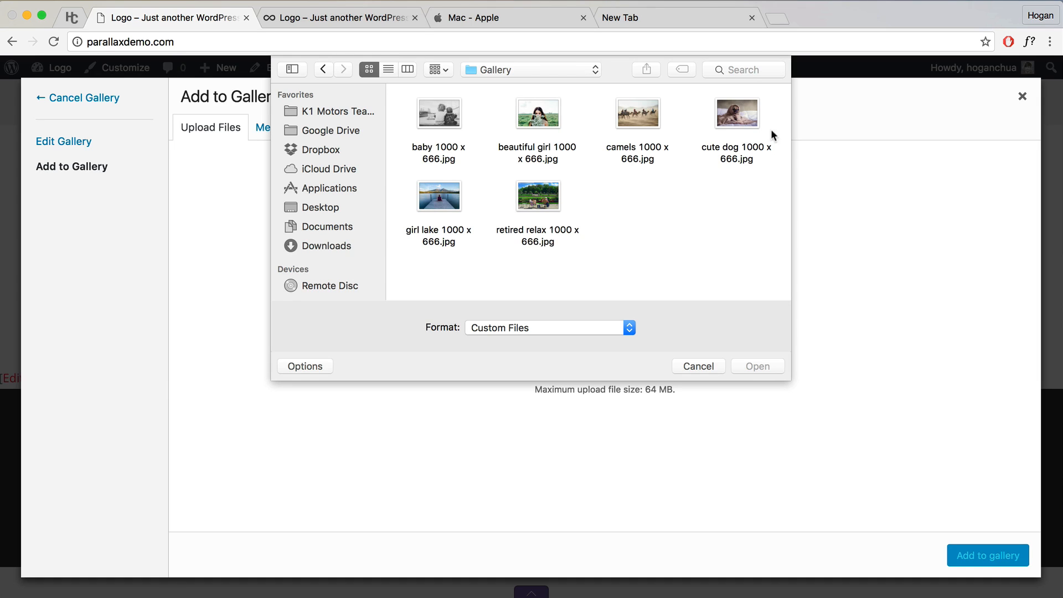
{"action": "left_click_drag", "start_coordinate": [781, 110], "coordinate": [409, 218]}
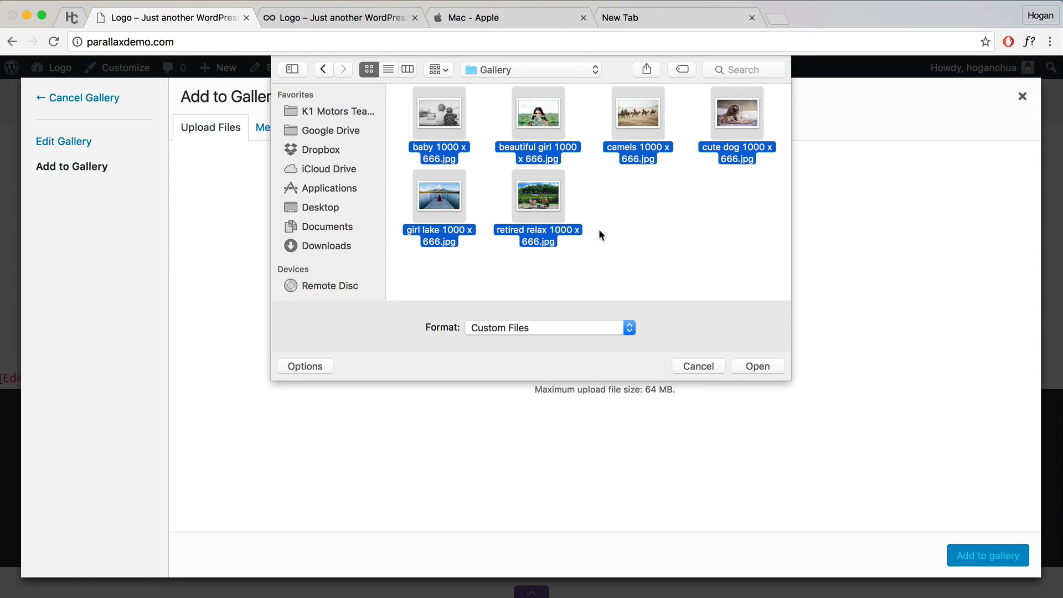
{"action": "left_click", "coordinate": [767, 366]}
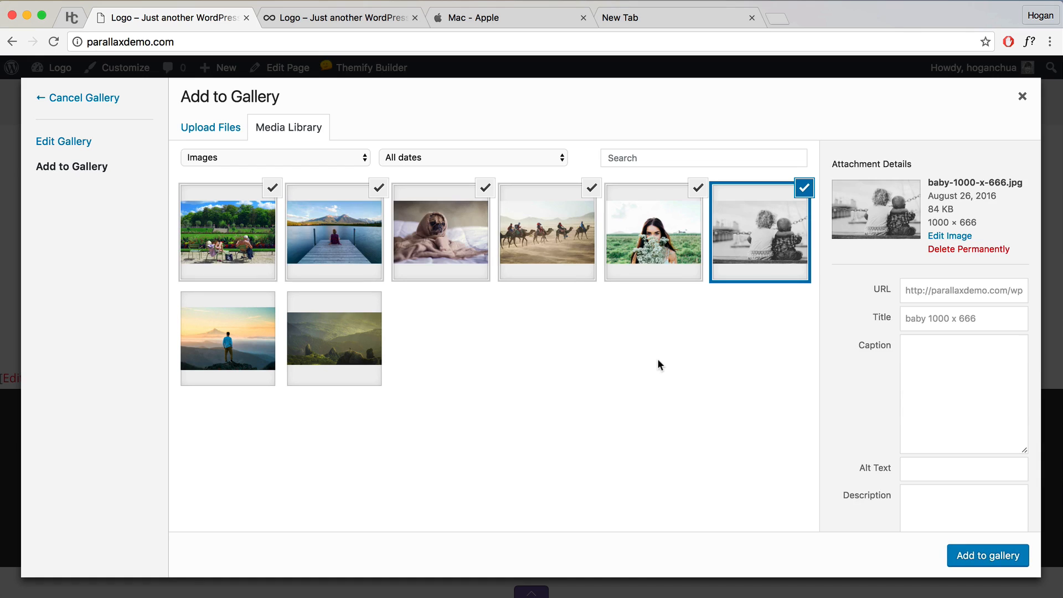
{"action": "left_click", "coordinate": [1005, 559]}
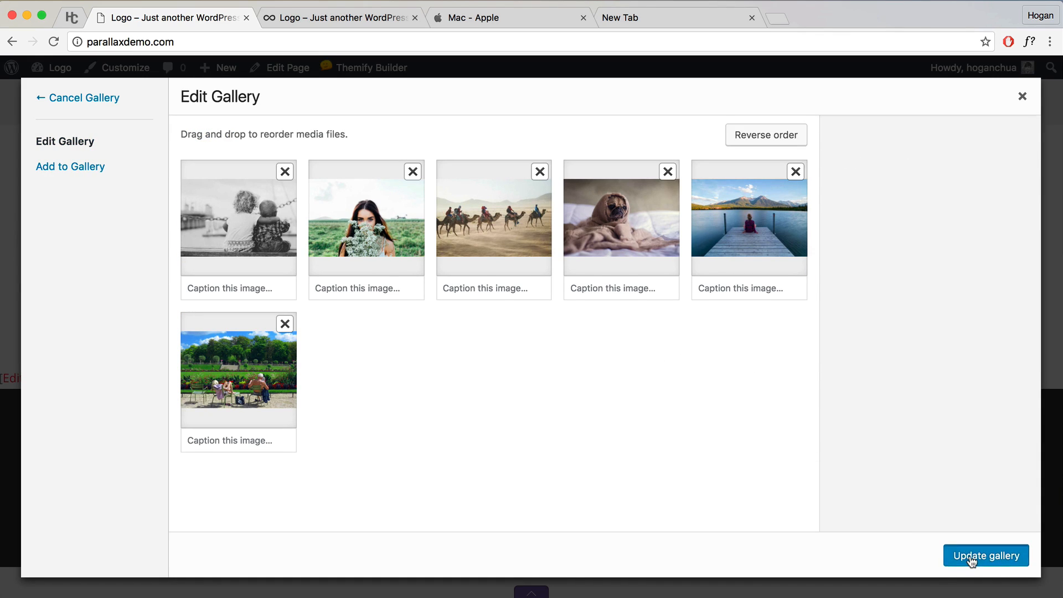
{"action": "left_click", "coordinate": [973, 554]}
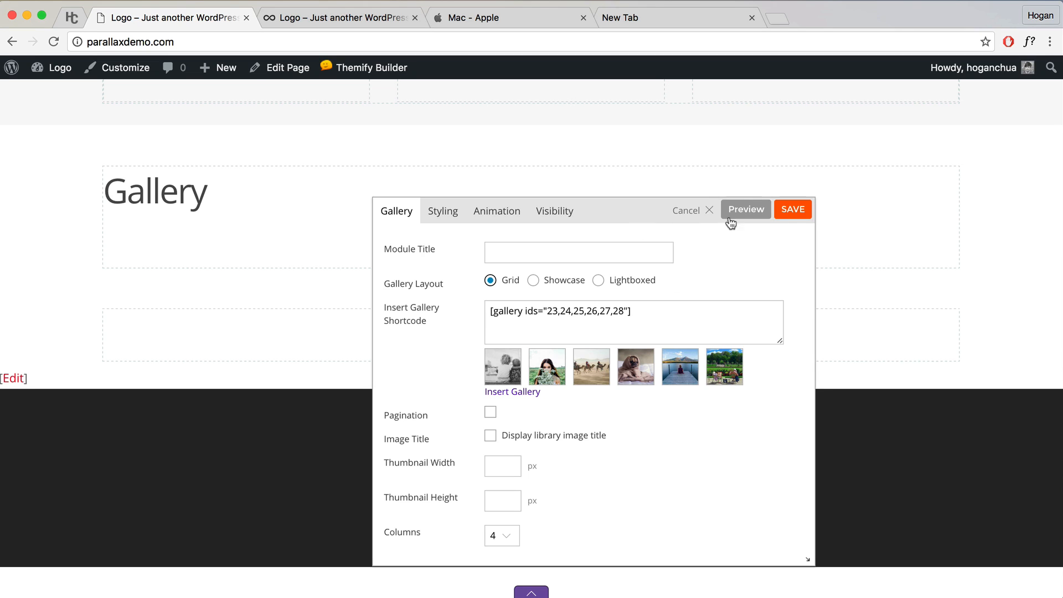
Step: Enable 'Display library image title' and preview the gallery with captions
{"action": "left_click", "coordinate": [749, 213]}
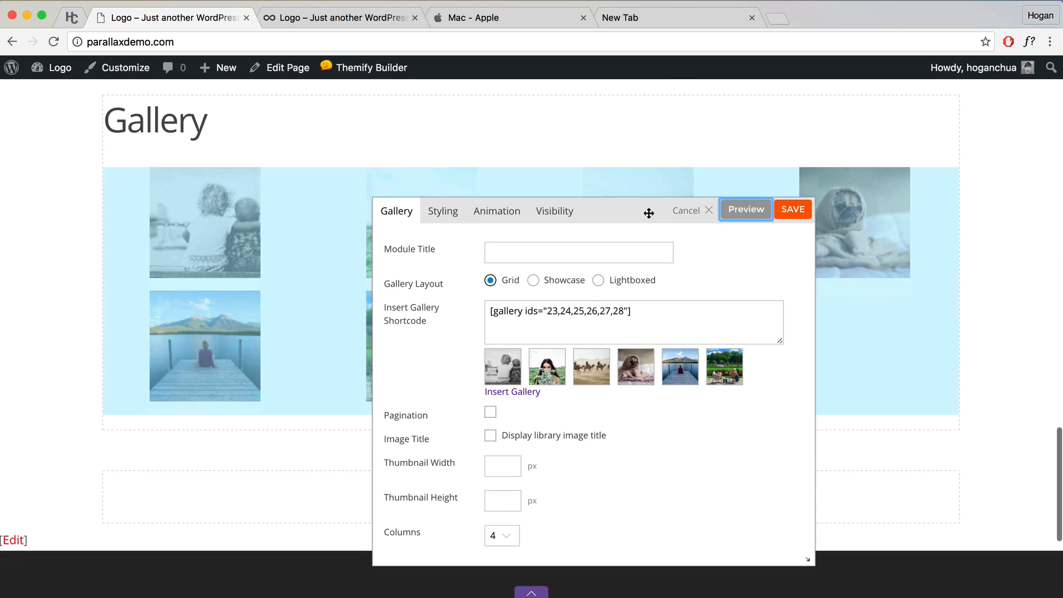
{"action": "left_click_drag", "start_coordinate": [632, 211], "coordinate": [859, 315]}
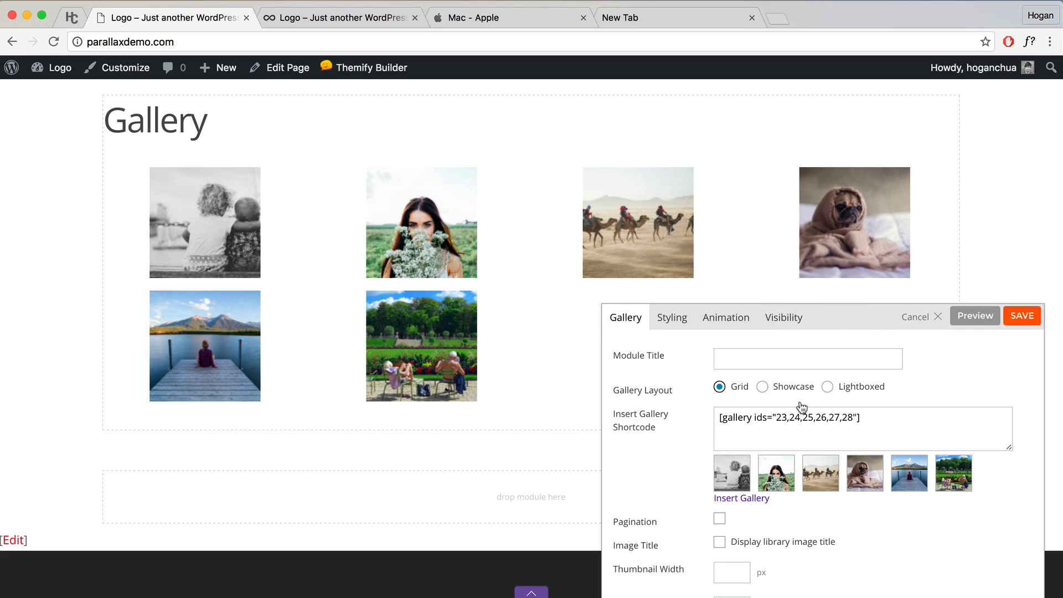
{"action": "left_click", "coordinate": [720, 544]}
{"action": "left_click", "coordinate": [960, 317]}
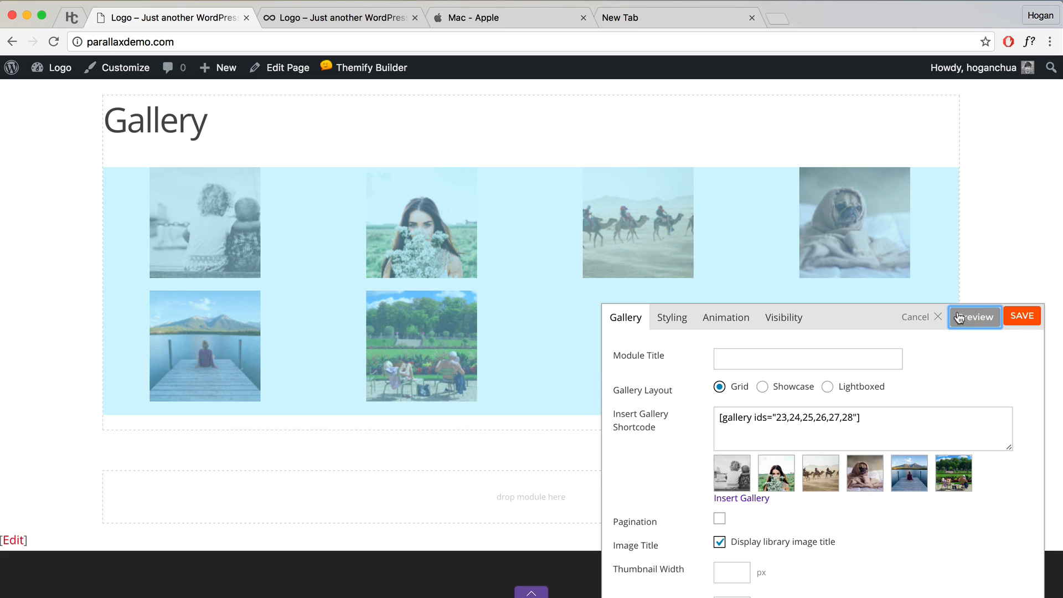
{"action": "scroll", "coordinate": [827, 475], "scroll_direction": "down", "scroll_amount": 3}
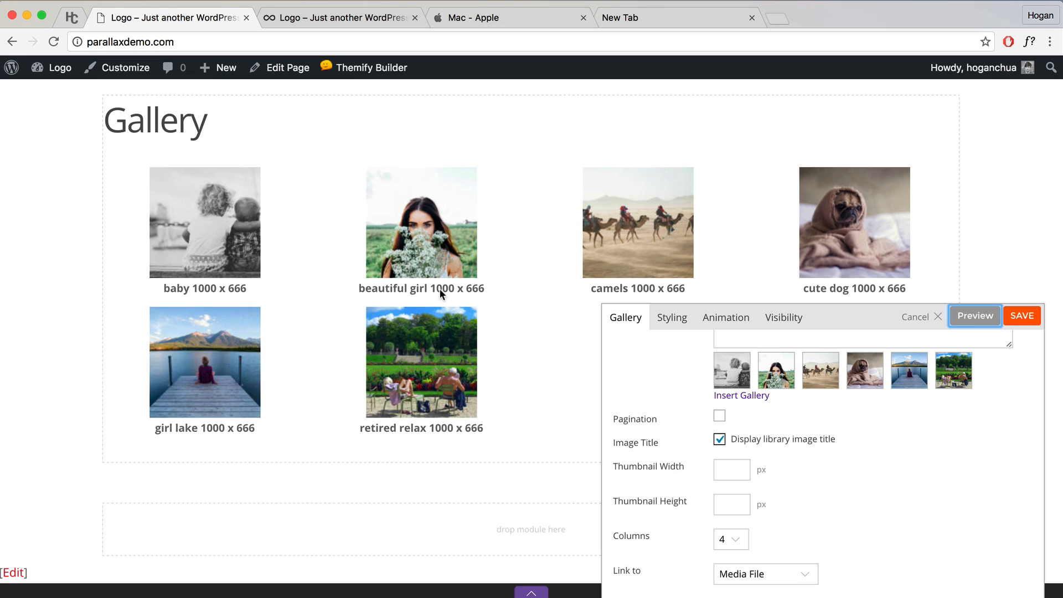
Step: Set gallery thumbnails to 500 px wide by 333 px high and preview them
{"action": "left_click", "coordinate": [737, 474]}
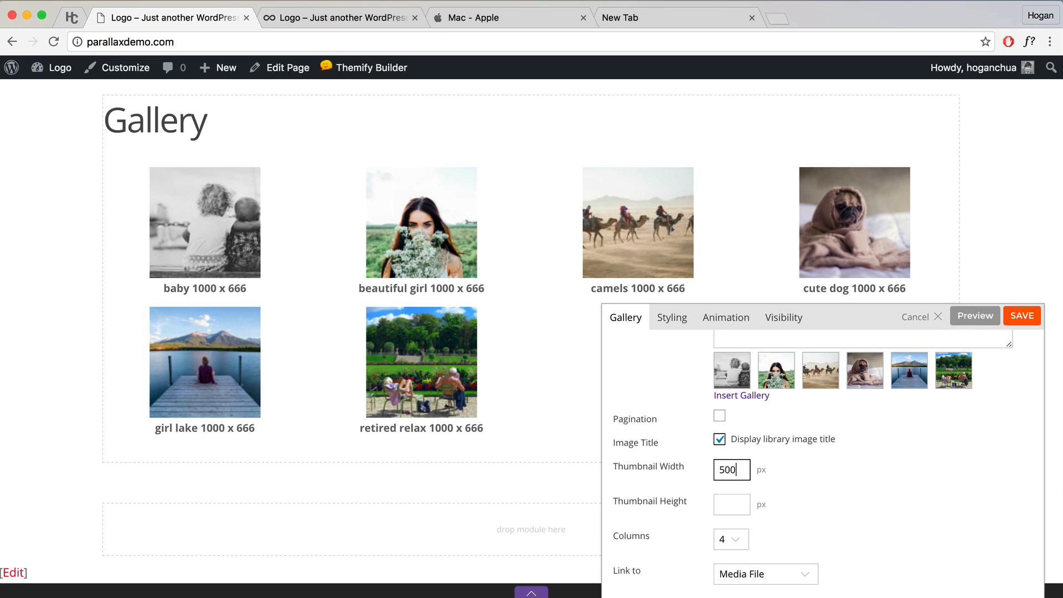
{"action": "left_click", "coordinate": [733, 501]}
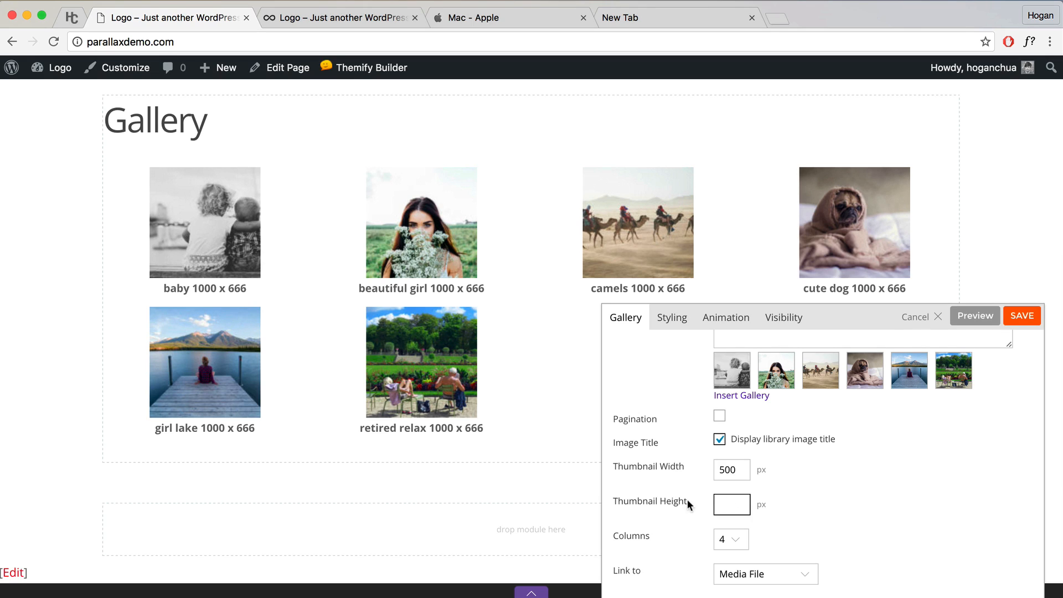
{"action": "left_click_drag", "start_coordinate": [688, 504], "coordinate": [663, 501]}
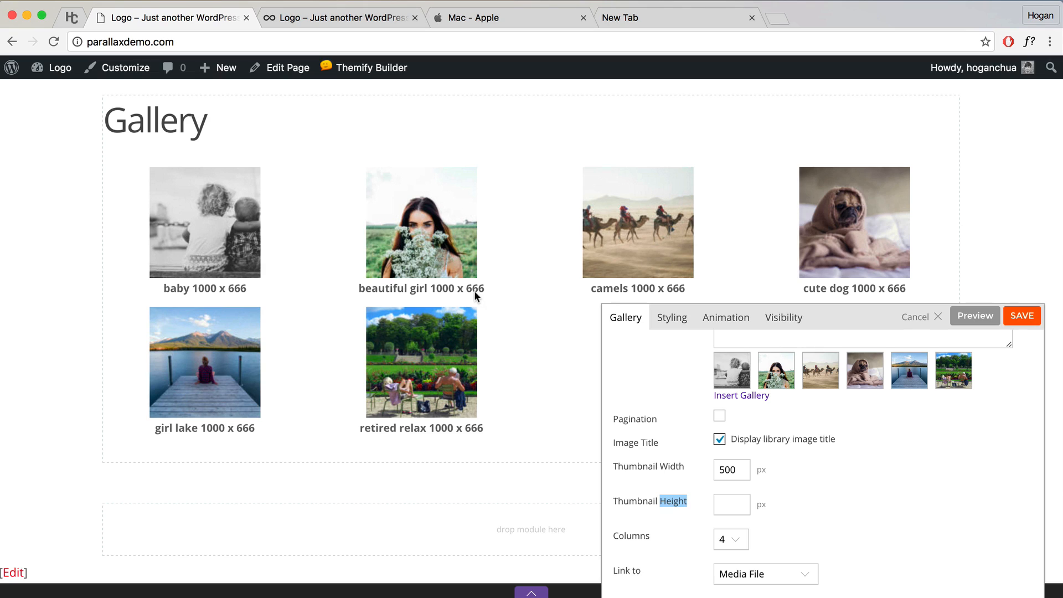
{"action": "left_click", "coordinate": [746, 510]}
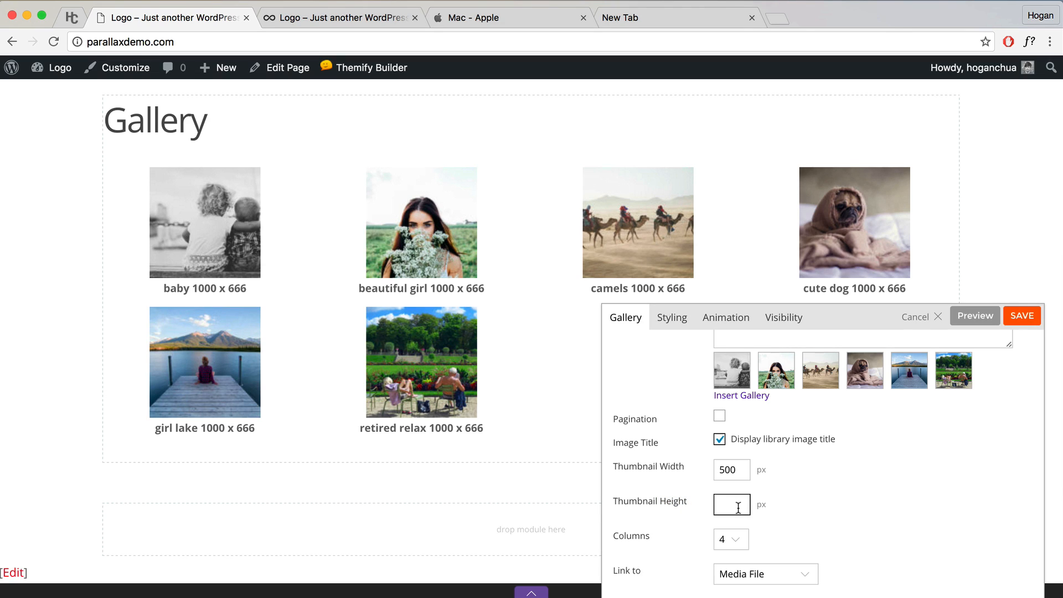
{"action": "type", "text": "333"}
{"action": "left_click", "coordinate": [776, 487]}
{"action": "left_click", "coordinate": [975, 325]}
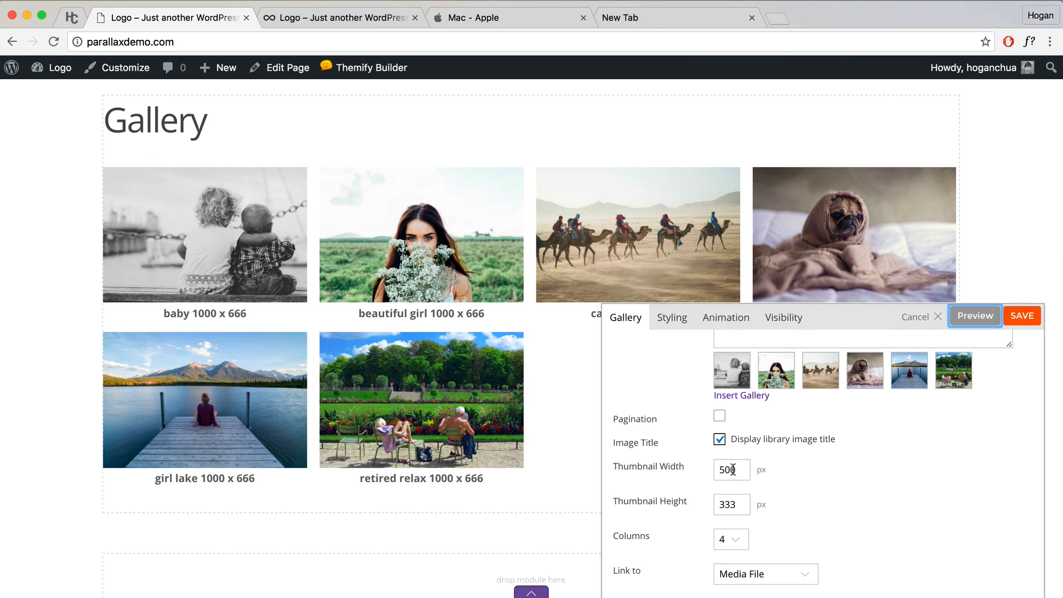
Step: Arrange the gallery in 3 columns and preview it
{"action": "left_click_drag", "start_coordinate": [684, 468], "coordinate": [668, 467]}
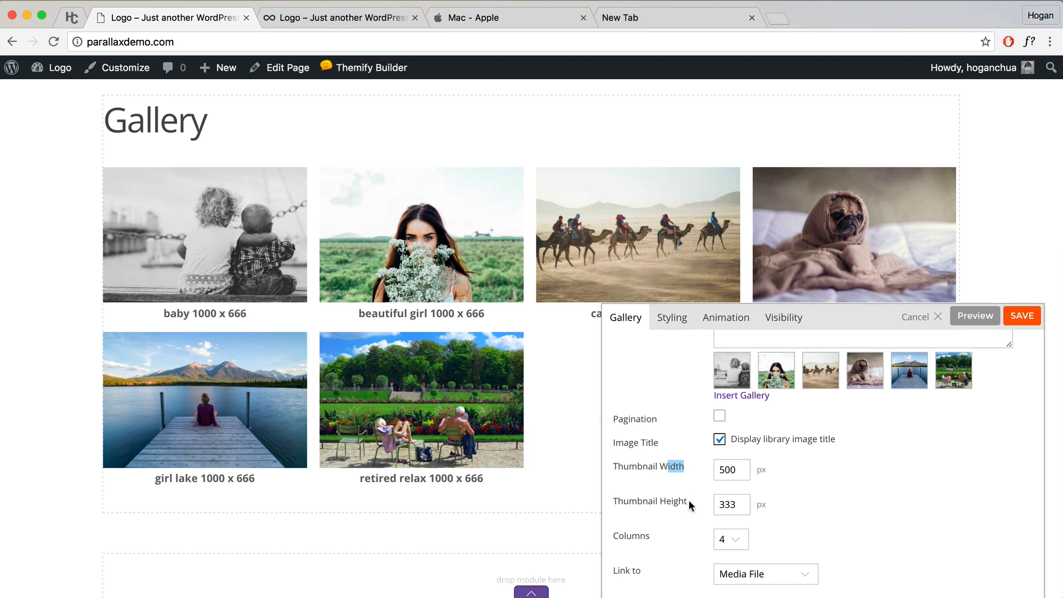
{"action": "left_click_drag", "start_coordinate": [689, 502], "coordinate": [660, 501]}
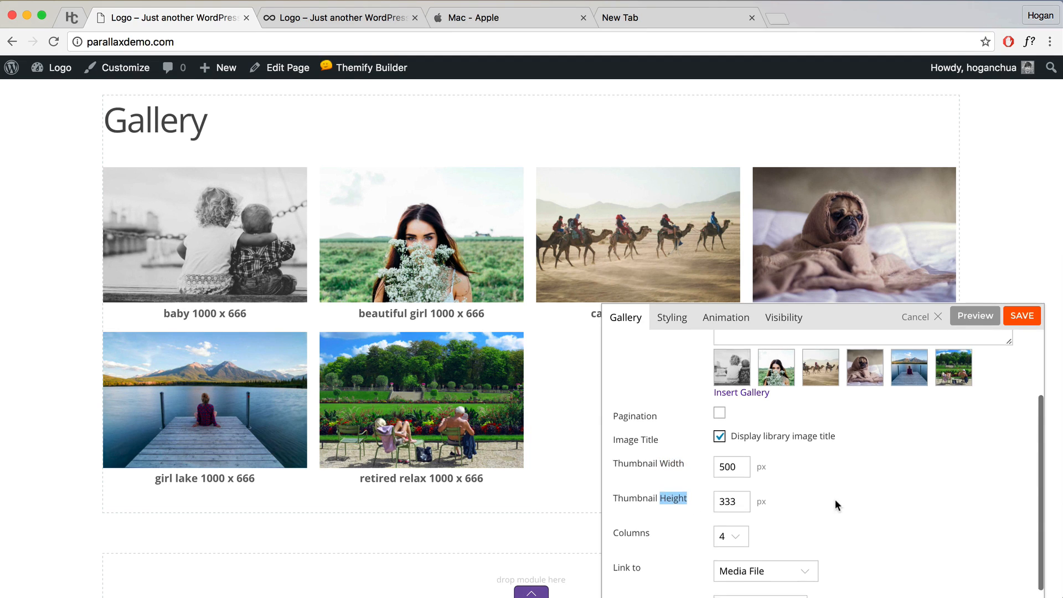
{"action": "scroll", "coordinate": [839, 505], "scroll_direction": "down", "scroll_amount": 3}
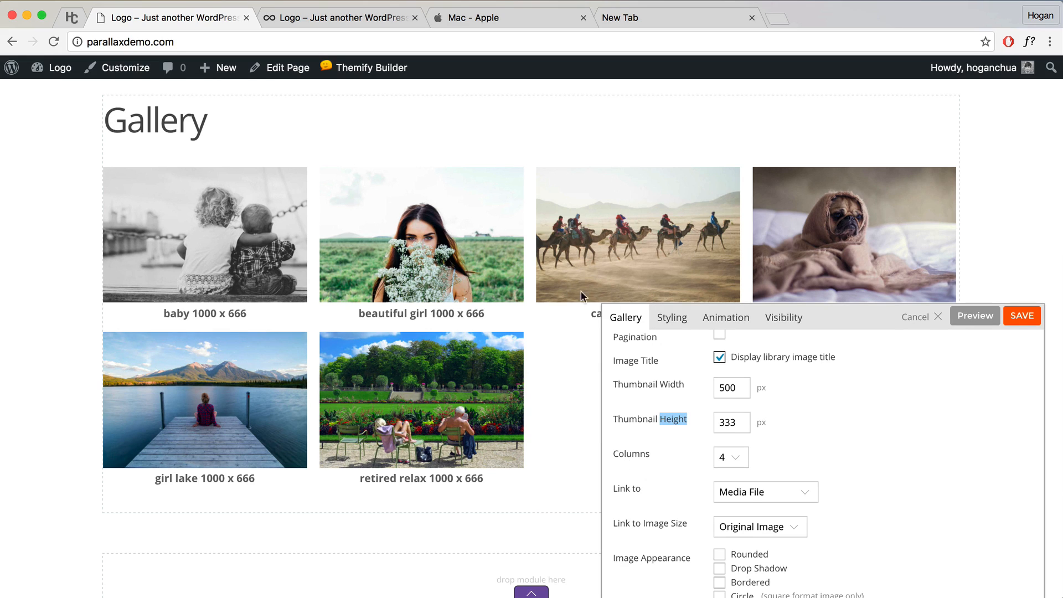
{"action": "left_click", "coordinate": [745, 459]}
{"action": "left_click", "coordinate": [733, 444]}
{"action": "left_click", "coordinate": [973, 320]}
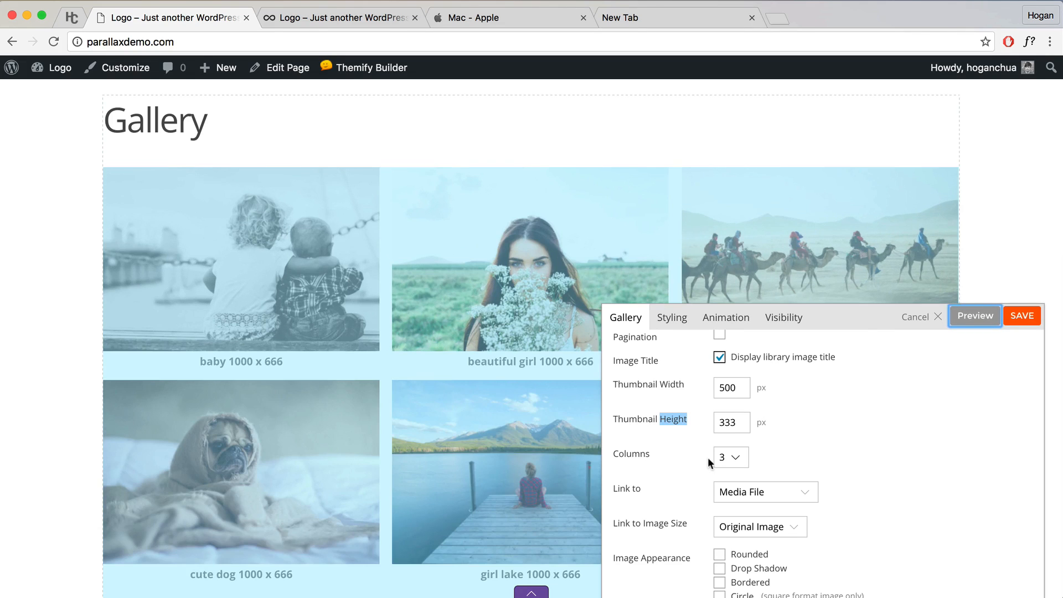
Step: Untick 'Display library image title' and save the gallery settings
{"action": "scroll", "coordinate": [433, 369], "scroll_direction": "down", "scroll_amount": 5}
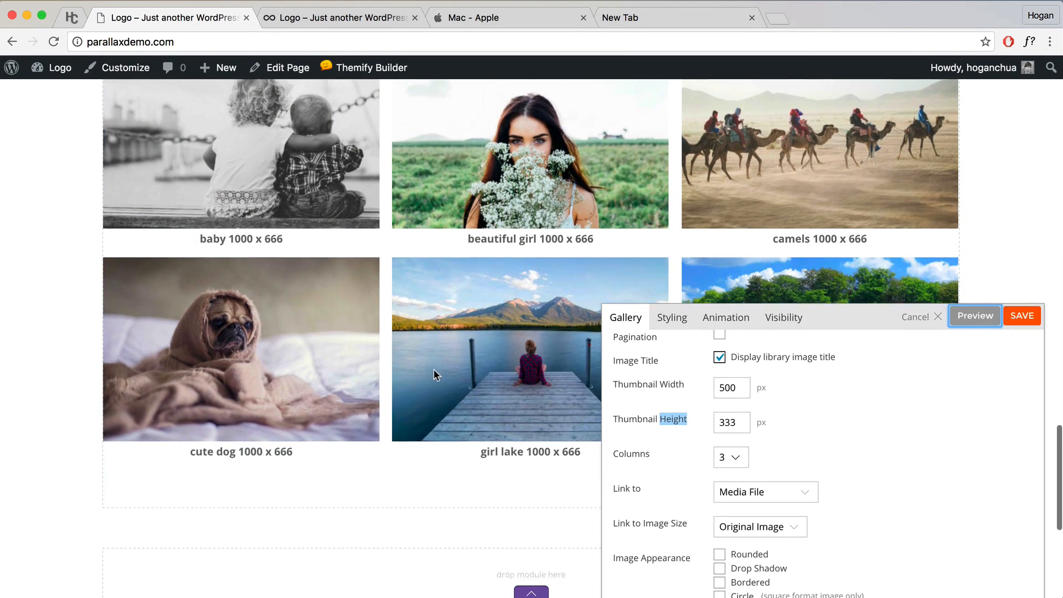
{"action": "scroll", "coordinate": [434, 370], "scroll_direction": "up", "scroll_amount": 4}
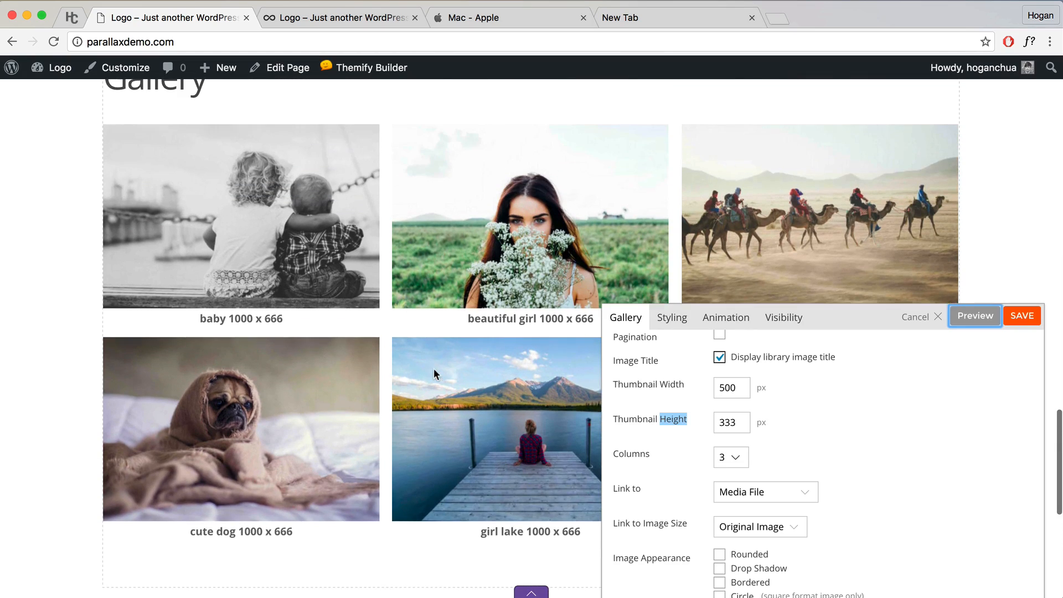
{"action": "scroll", "coordinate": [742, 379], "scroll_direction": "up", "scroll_amount": 1}
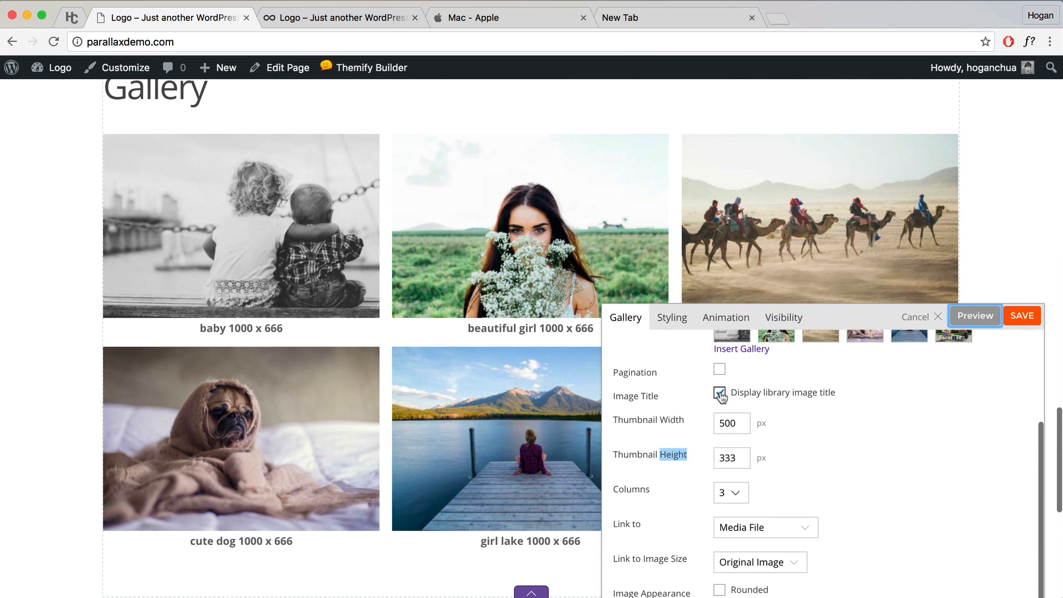
{"action": "left_click", "coordinate": [720, 394]}
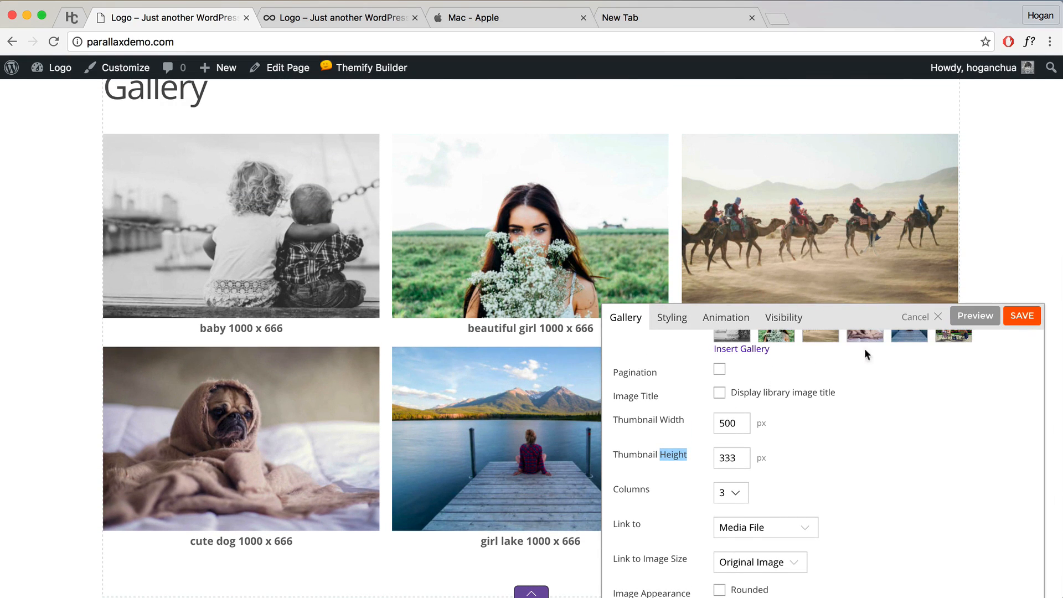
{"action": "left_click", "coordinate": [1028, 323]}
{"action": "scroll", "coordinate": [976, 282], "scroll_direction": "up", "scroll_amount": 3}
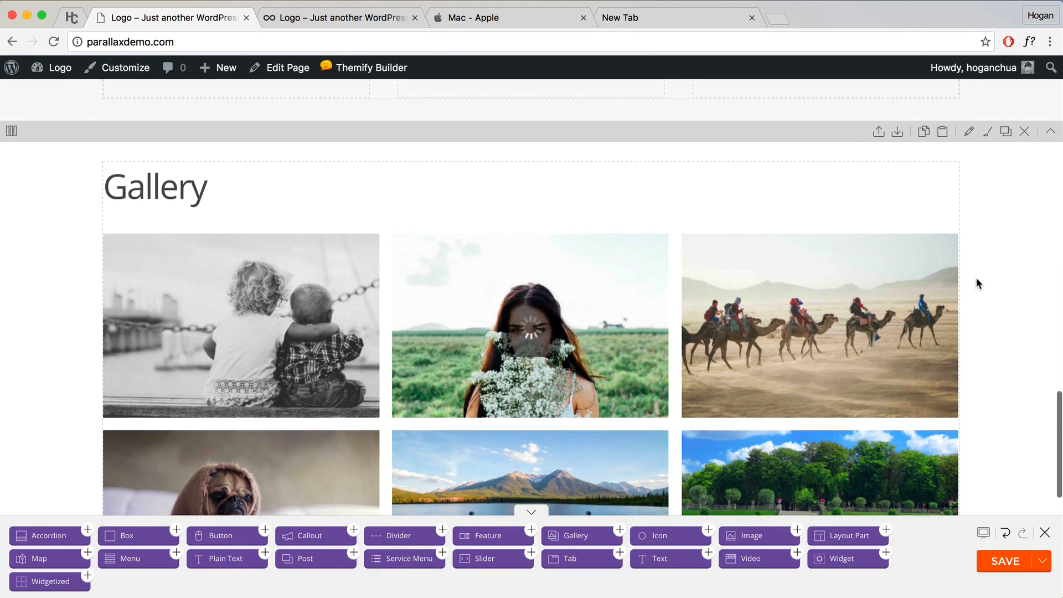
Step: In the Gallery row's styling options, set text alignment to Center
{"action": "scroll", "coordinate": [976, 278], "scroll_direction": "down", "scroll_amount": 6}
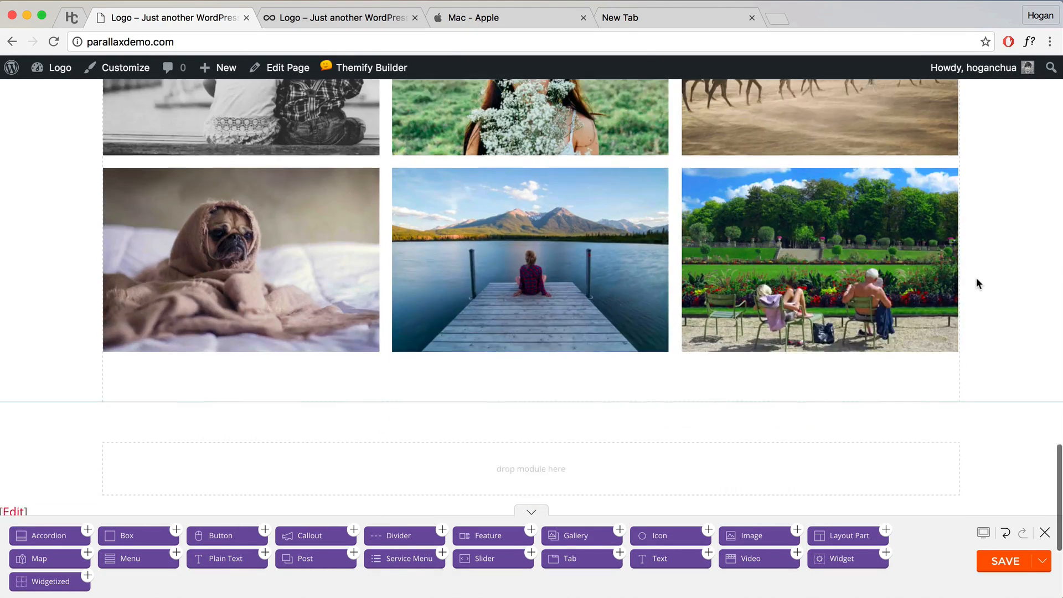
{"action": "scroll", "coordinate": [976, 249], "scroll_direction": "up", "scroll_amount": 5}
{"action": "left_click", "coordinate": [968, 133]}
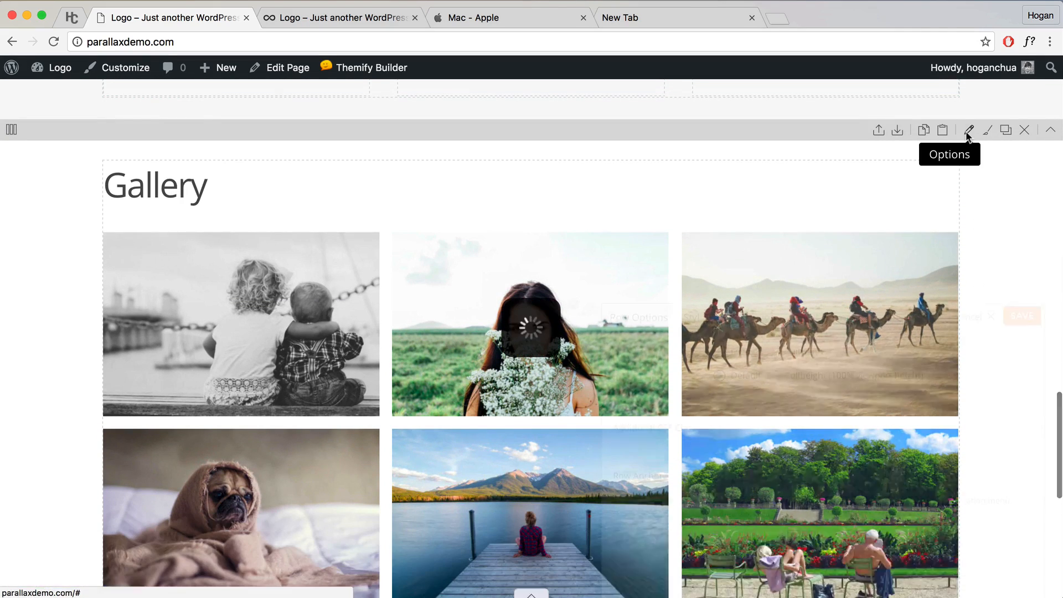
{"action": "left_click", "coordinate": [709, 325]}
{"action": "scroll", "coordinate": [756, 362], "scroll_direction": "down", "scroll_amount": 5}
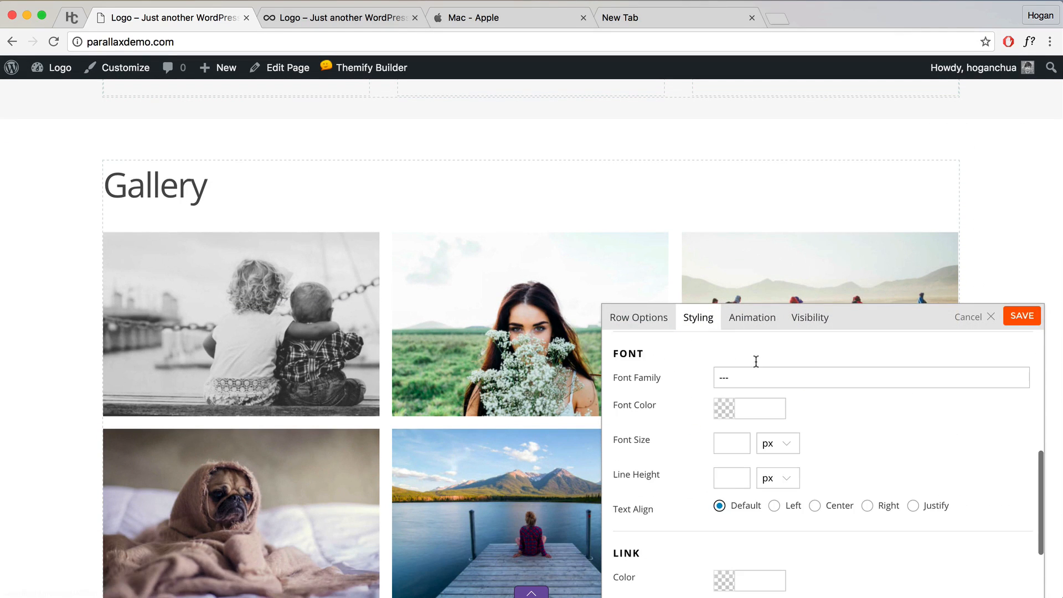
{"action": "left_click", "coordinate": [816, 508]}
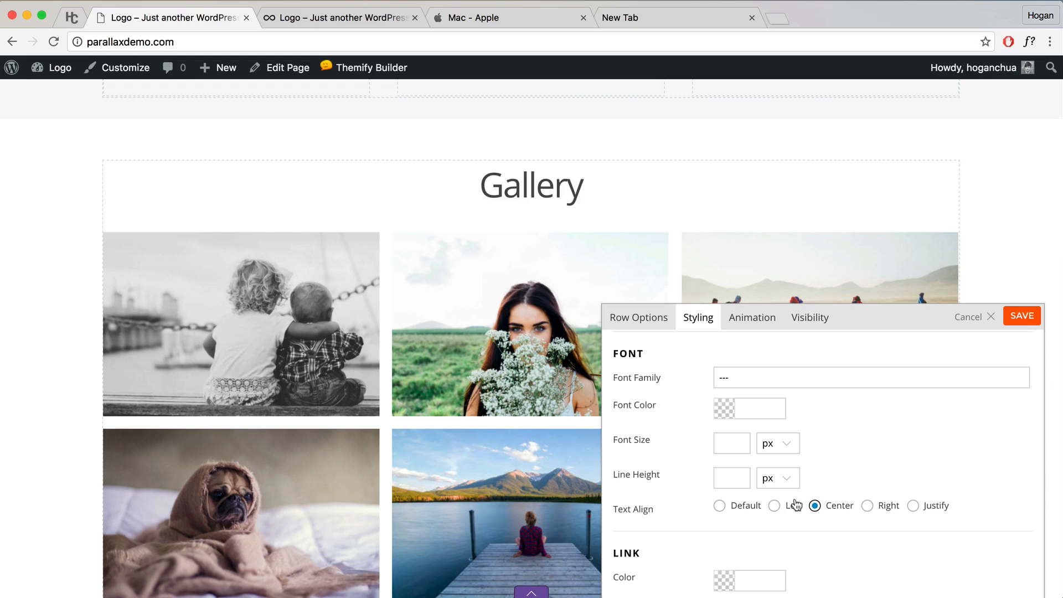
Step: Set Gallery row padding to 5% top and 2% bottom, then save the page and close the builder
{"action": "scroll", "coordinate": [839, 424], "scroll_direction": "down", "scroll_amount": 10}
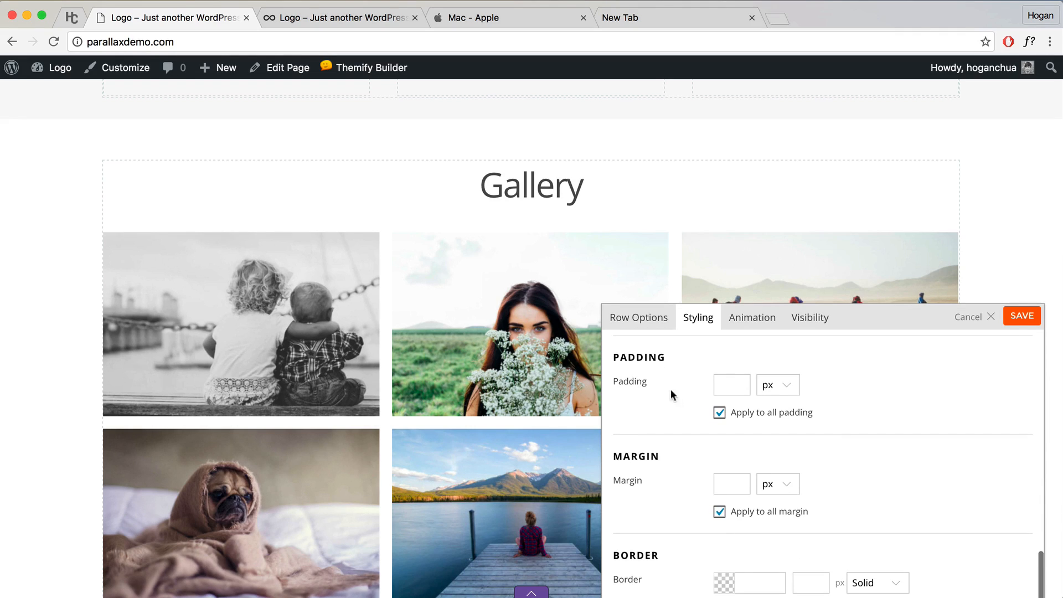
{"action": "left_click", "coordinate": [720, 412]}
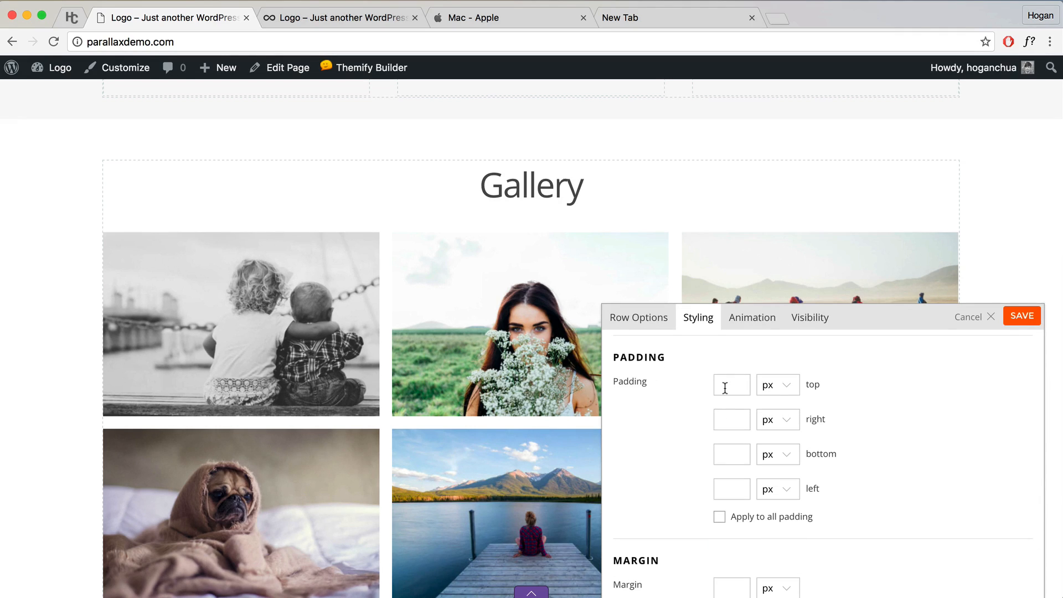
{"action": "left_click", "coordinate": [728, 386]}
{"action": "type", "text": "5"}
{"action": "left_click", "coordinate": [778, 385]}
{"action": "left_click", "coordinate": [770, 410]}
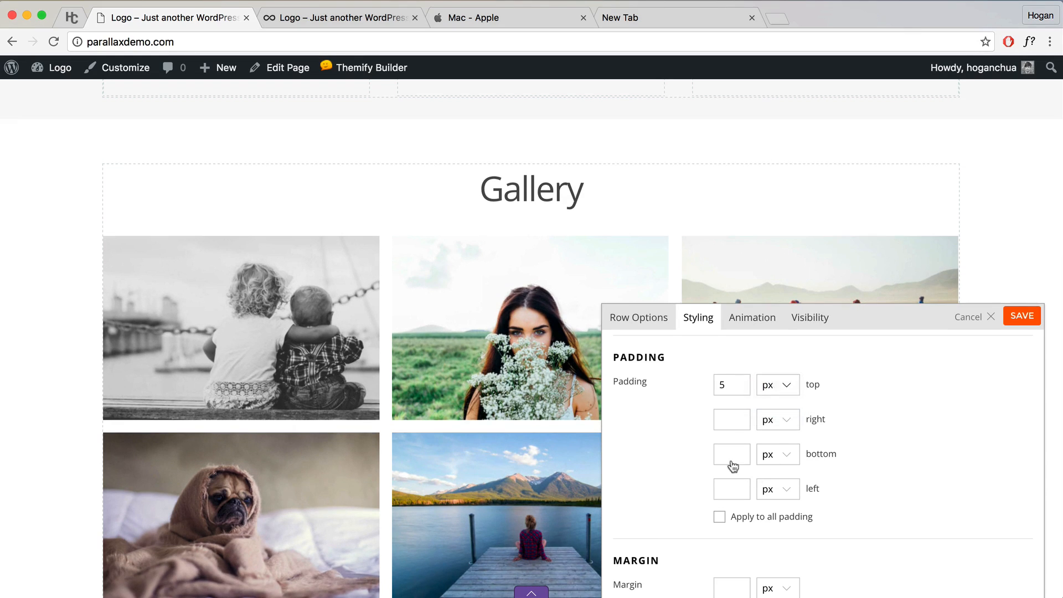
{"action": "left_click", "coordinate": [731, 455]}
{"action": "type", "text": "2"}
{"action": "left_click", "coordinate": [778, 454]}
{"action": "left_click", "coordinate": [783, 480]}
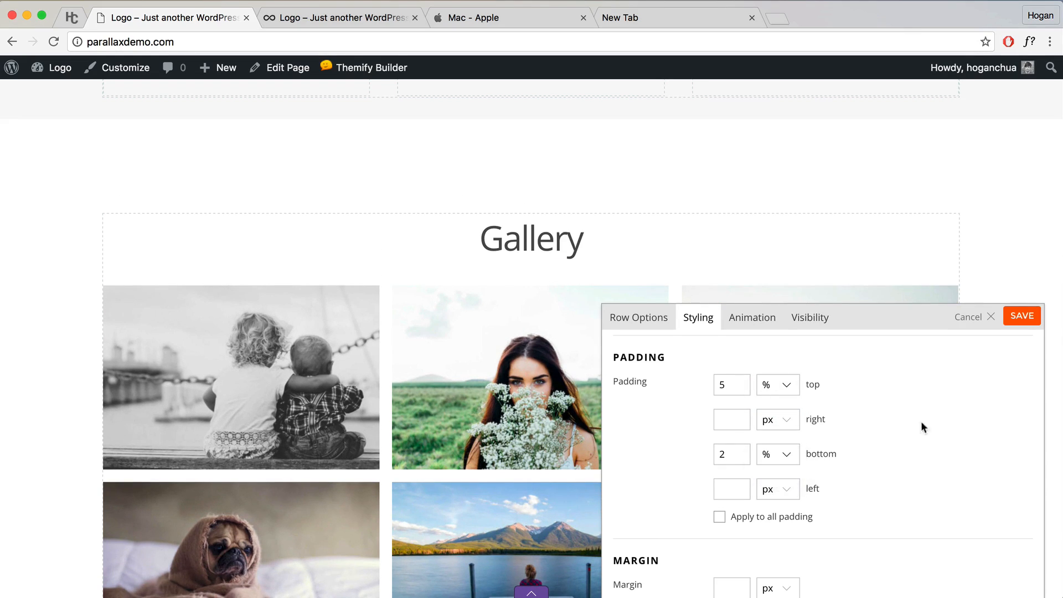
{"action": "left_click", "coordinate": [1022, 316]}
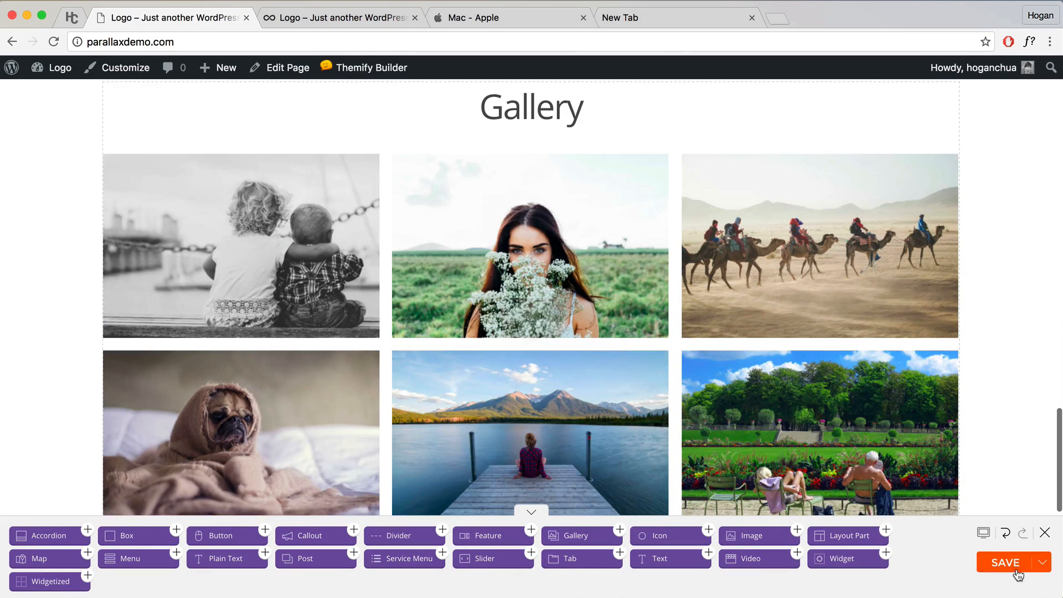
{"action": "left_click", "coordinate": [1018, 574]}
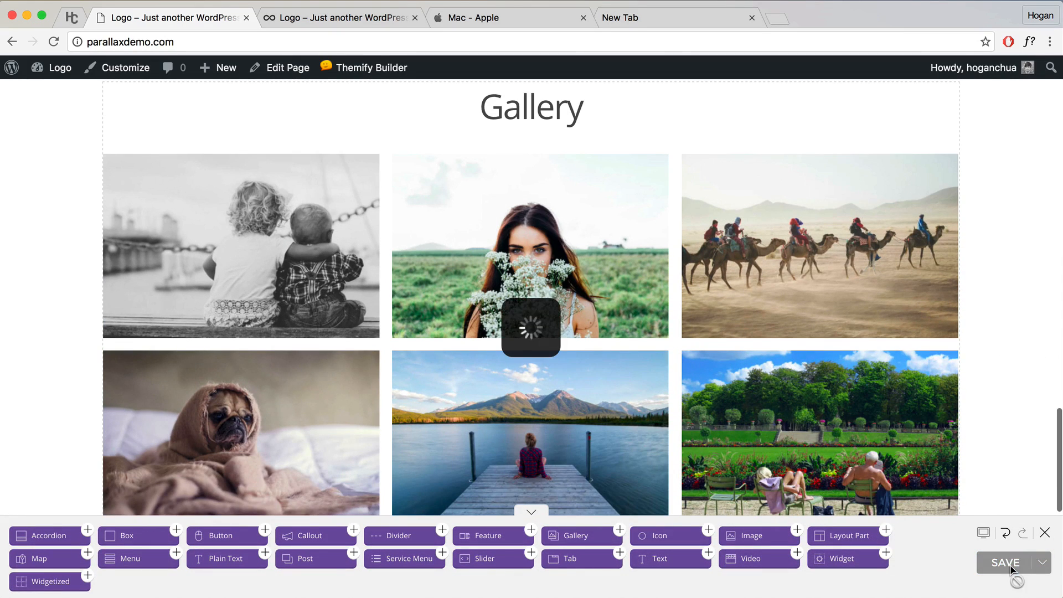
{"action": "left_click", "coordinate": [1045, 532]}
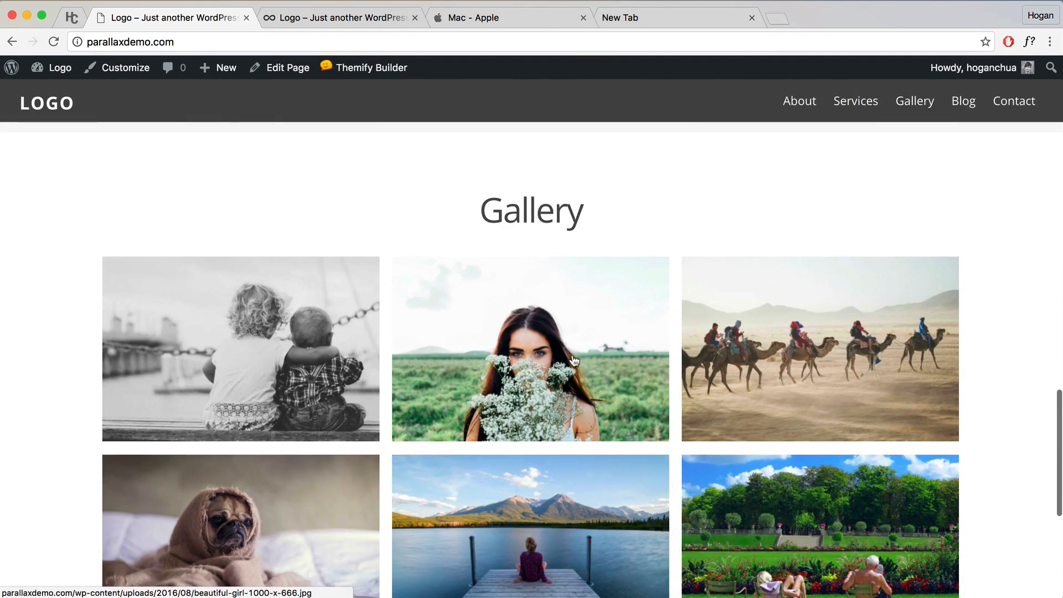
Step: View the gallery images in the lightbox, stepping through two, then close it
{"action": "left_click", "coordinate": [581, 356]}
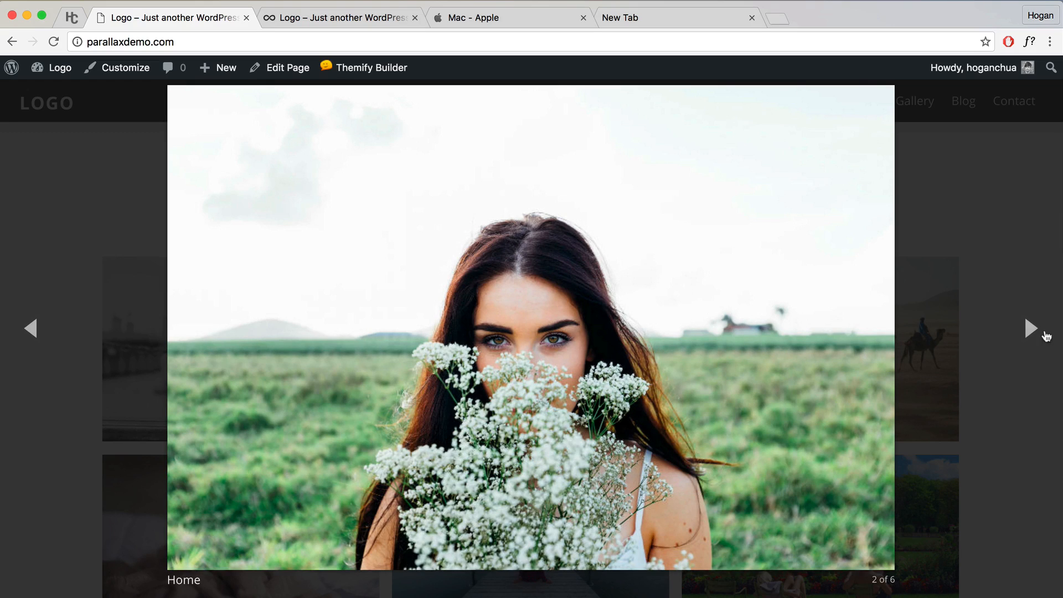
{"action": "left_click", "coordinate": [1034, 330]}
{"action": "left_click", "coordinate": [1034, 331]}
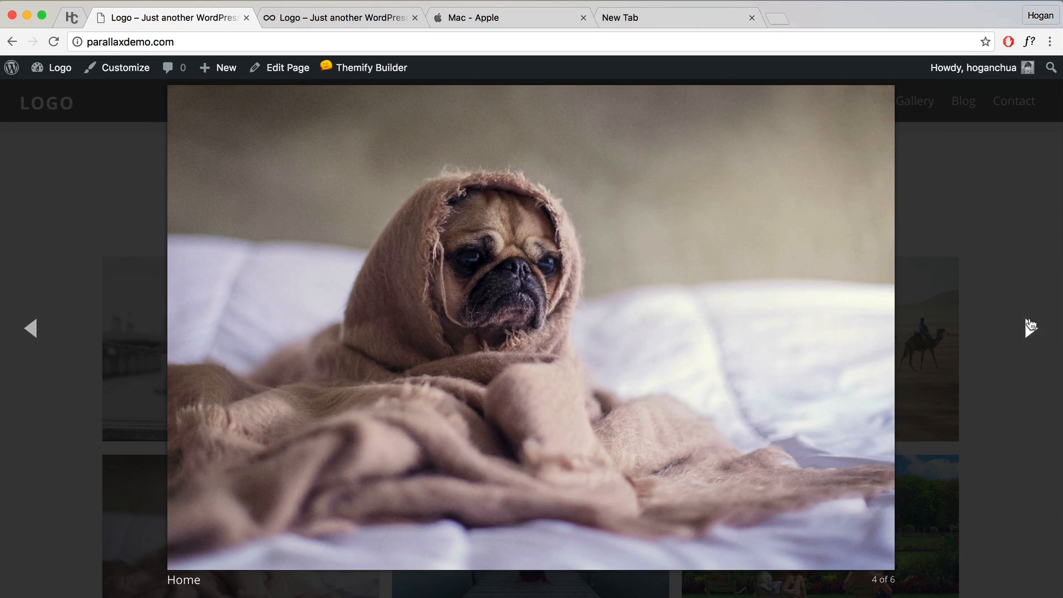
{"action": "left_click", "coordinate": [989, 276]}
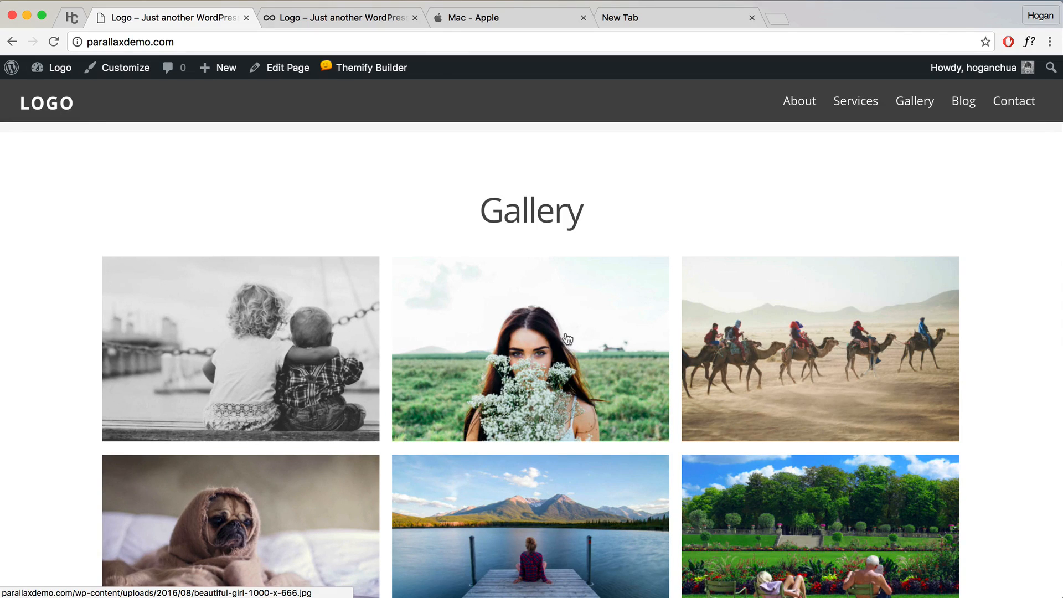
Step: Turn the Themify Builder back on and compare the page with the reference site
{"action": "mouse_move", "coordinate": [381, 74]}
{"action": "left_click", "coordinate": [369, 94]}
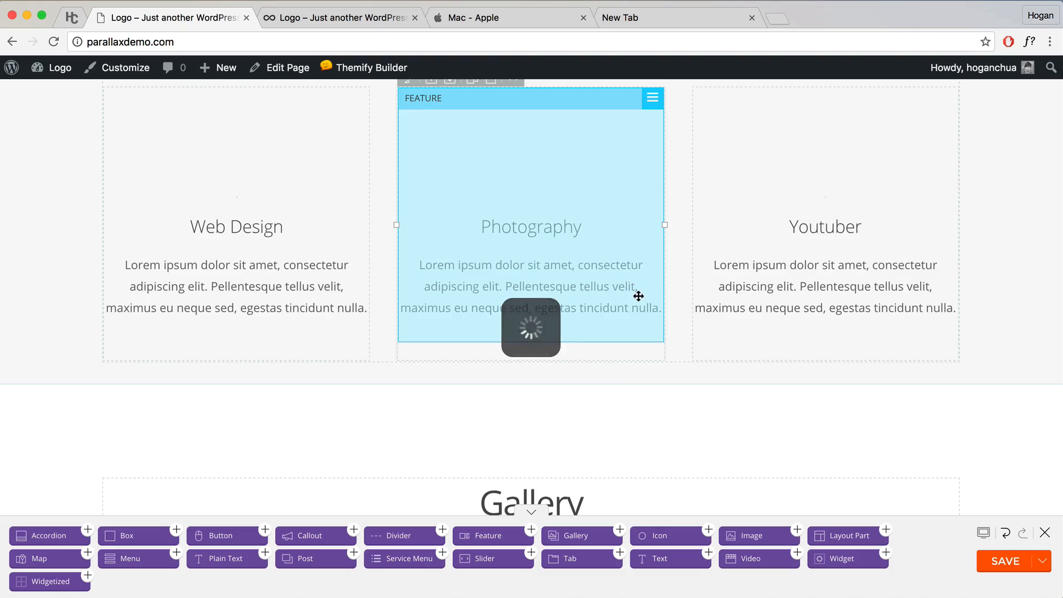
{"action": "scroll", "coordinate": [643, 297], "scroll_direction": "down", "scroll_amount": 10}
{"action": "scroll", "coordinate": [643, 299], "scroll_direction": "down", "scroll_amount": 3}
{"action": "scroll", "coordinate": [644, 299], "scroll_direction": "up", "scroll_amount": 2}
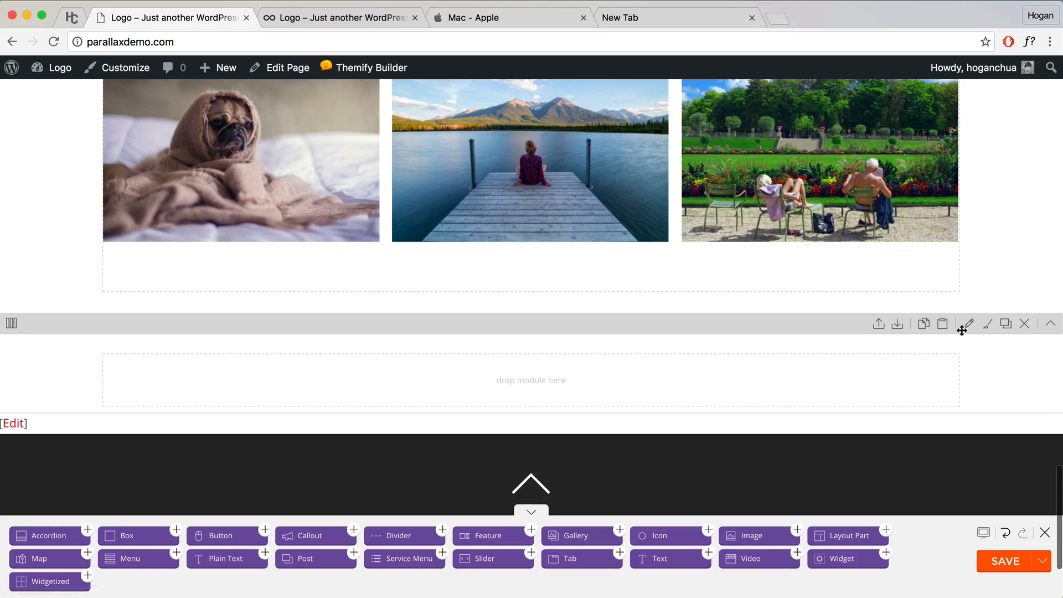
{"action": "left_click", "coordinate": [310, 17]}
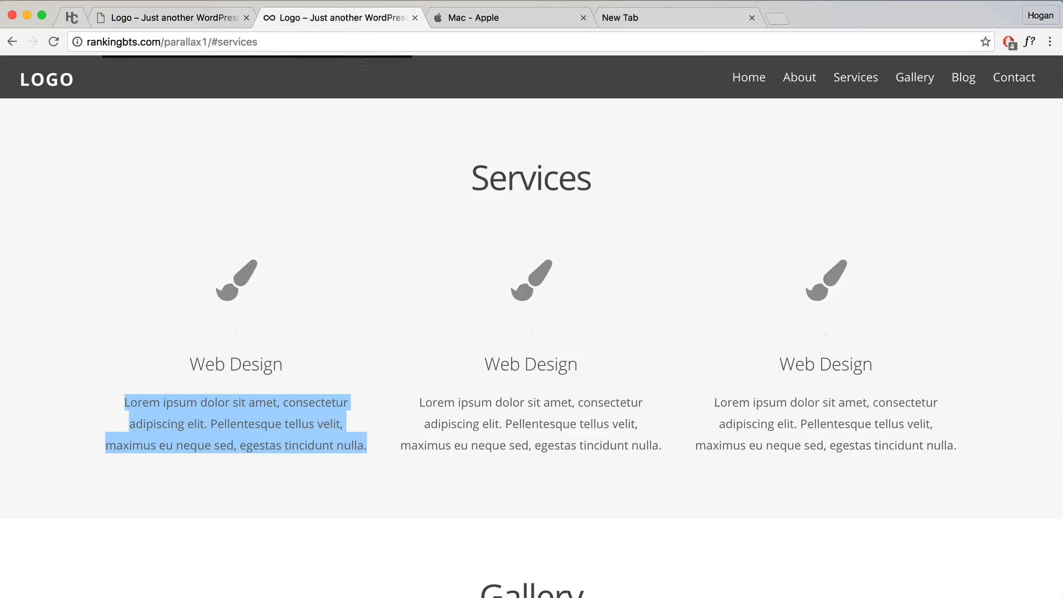
{"action": "scroll", "coordinate": [516, 271], "scroll_direction": "down", "scroll_amount": 12}
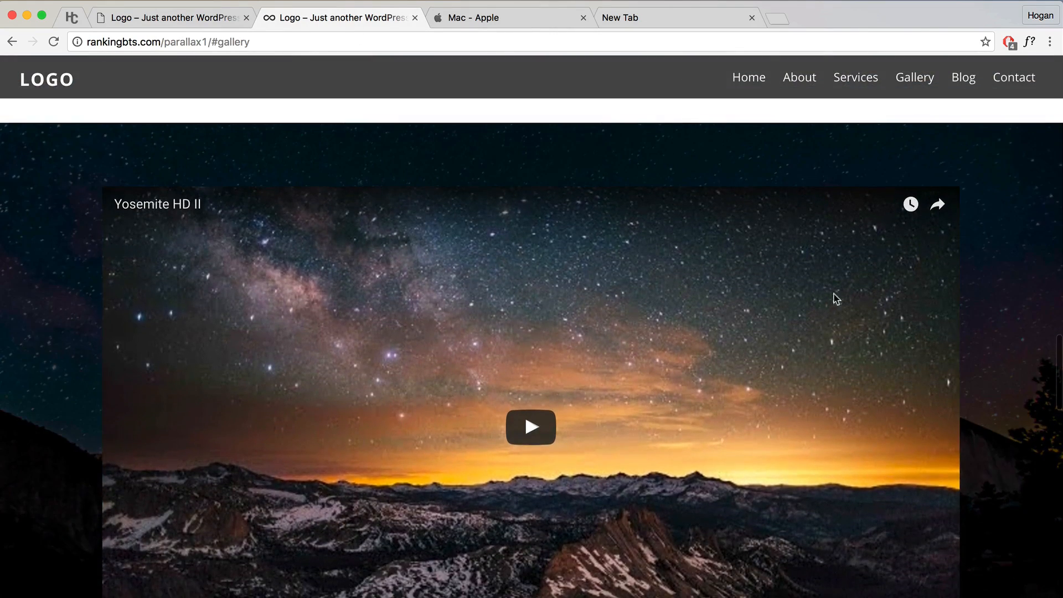
{"action": "left_click", "coordinate": [186, 18]}
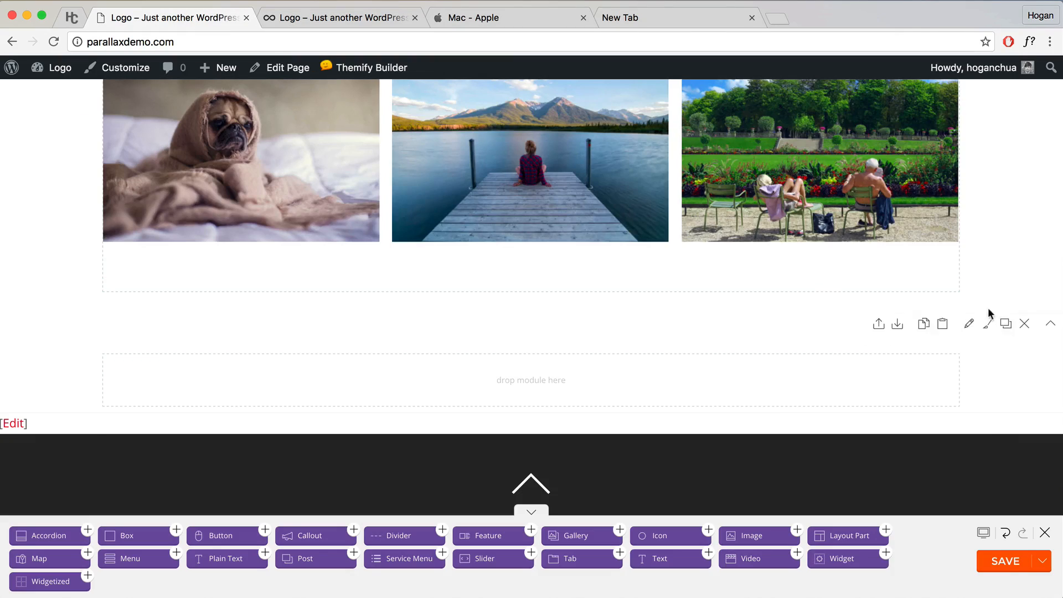
Step: Upload 'Background for YouTube Video.jpg' from Parallax Contents as the empty row's background image
{"action": "left_click", "coordinate": [969, 323]}
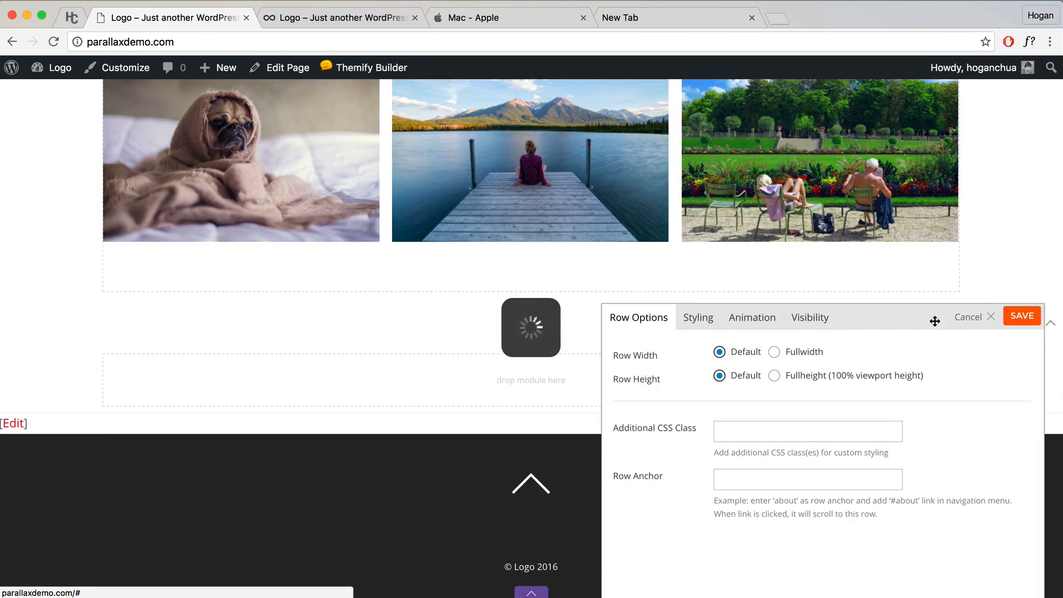
{"action": "left_click", "coordinate": [696, 328]}
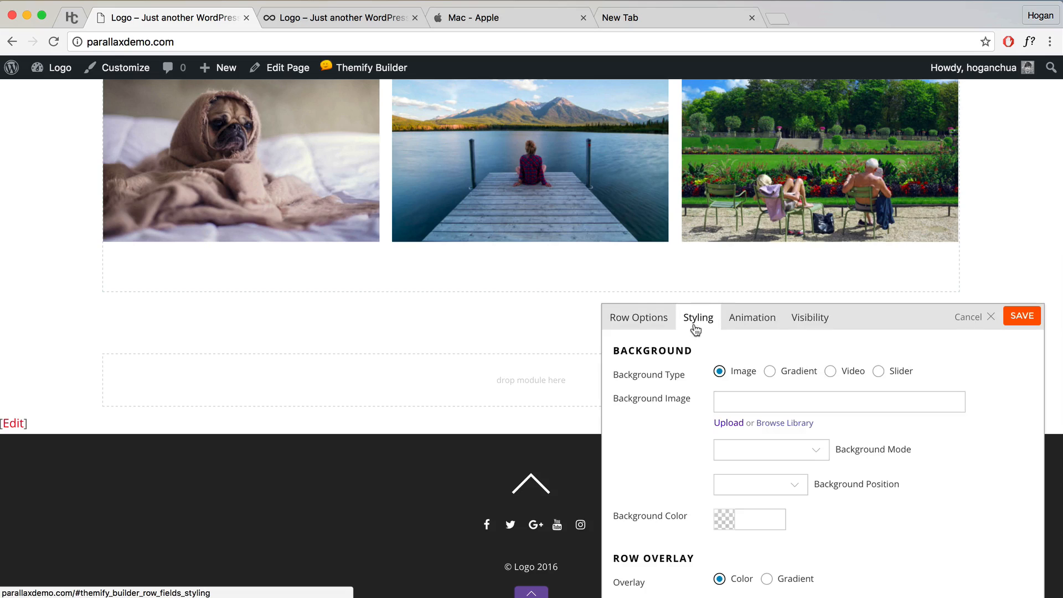
{"action": "left_click_drag", "start_coordinate": [687, 399], "coordinate": [619, 400]}
{"action": "left_click", "coordinate": [743, 401]}
{"action": "left_click", "coordinate": [798, 424]}
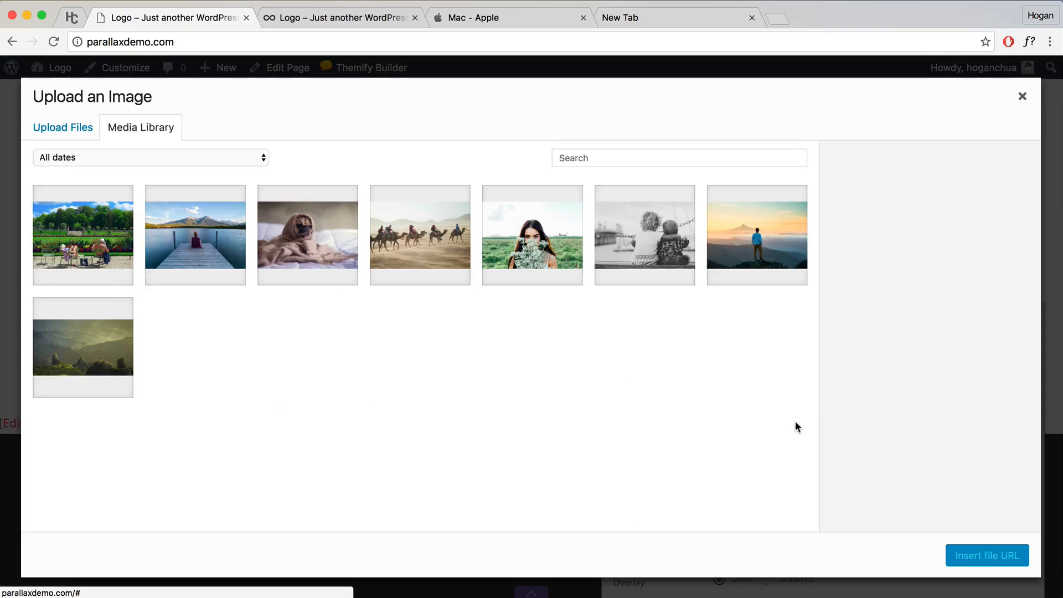
{"action": "left_click", "coordinate": [72, 129]}
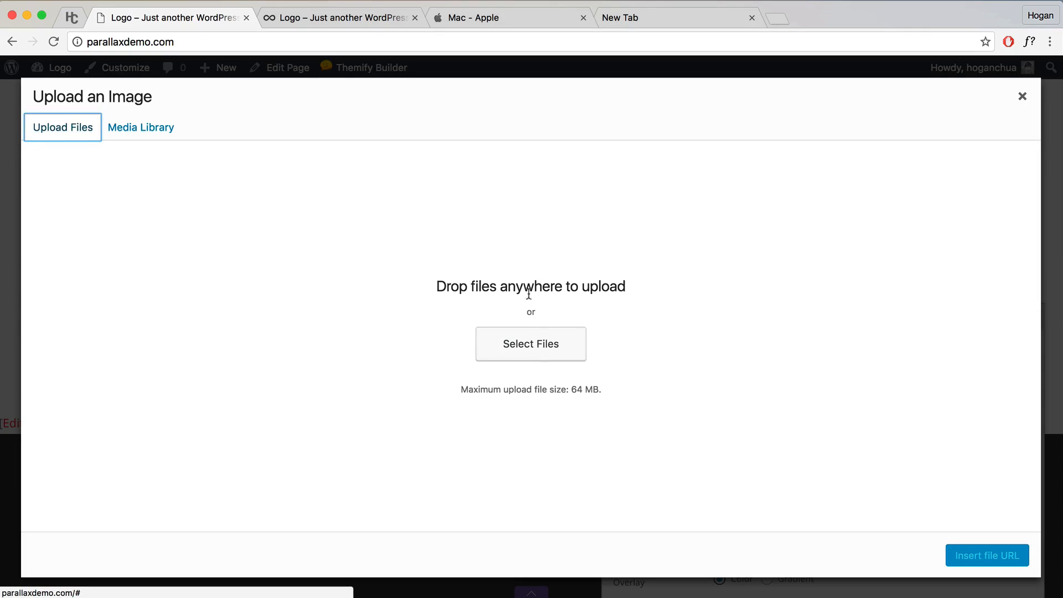
{"action": "left_click", "coordinate": [526, 342]}
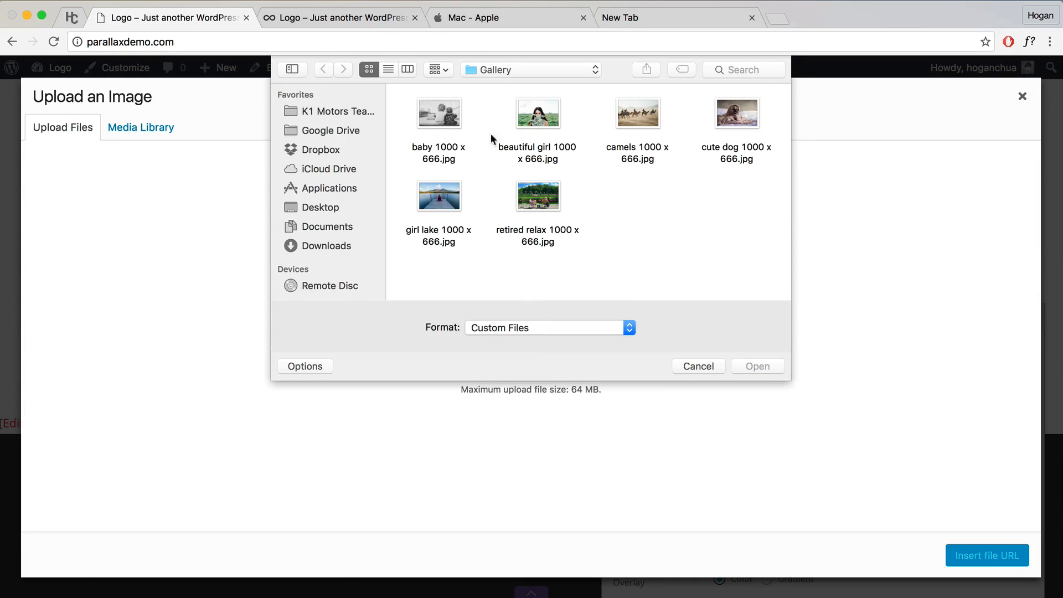
{"action": "left_click", "coordinate": [506, 71]}
{"action": "left_click", "coordinate": [511, 88]}
{"action": "scroll", "coordinate": [560, 189], "scroll_direction": "up", "scroll_amount": 2}
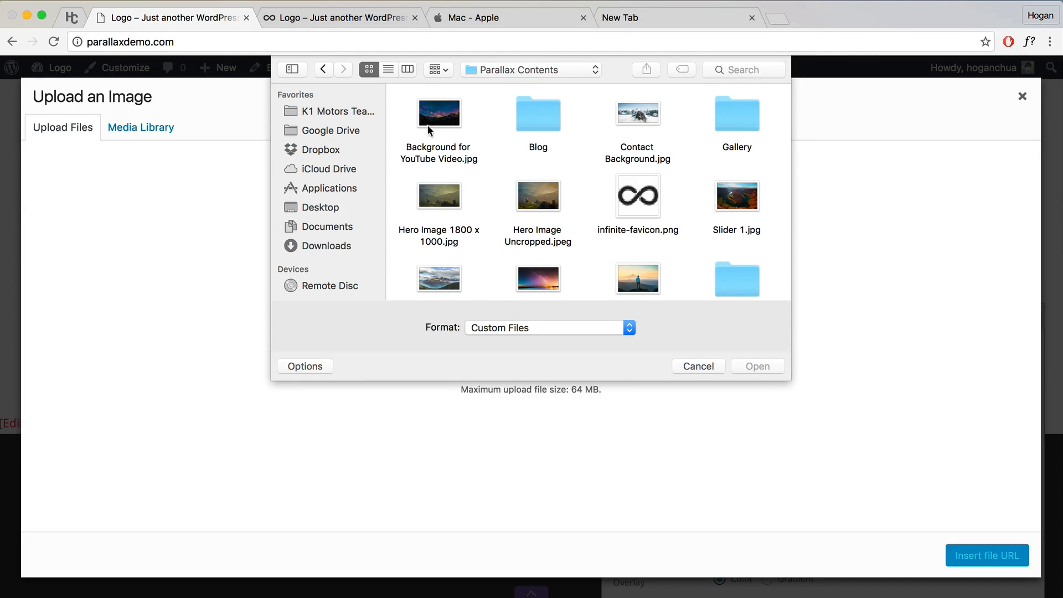
{"action": "left_click", "coordinate": [444, 121]}
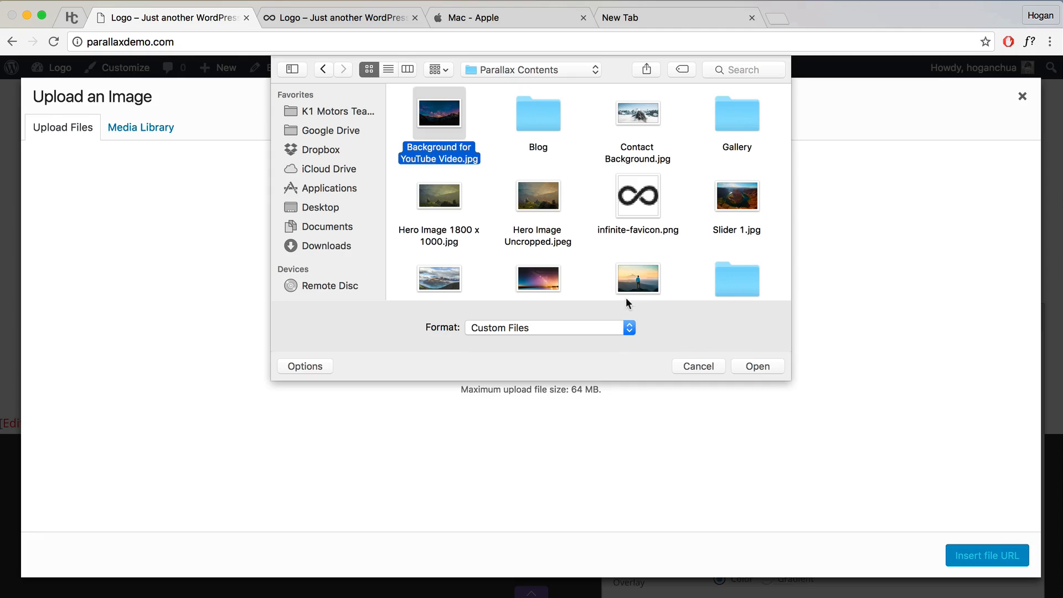
{"action": "left_click", "coordinate": [769, 369]}
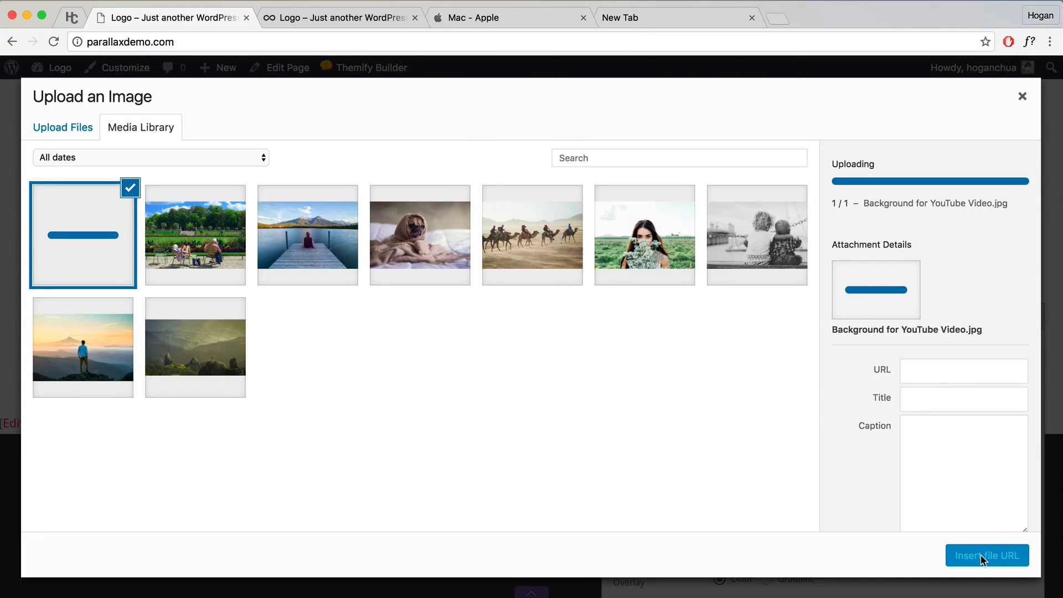
{"action": "left_click", "coordinate": [982, 555]}
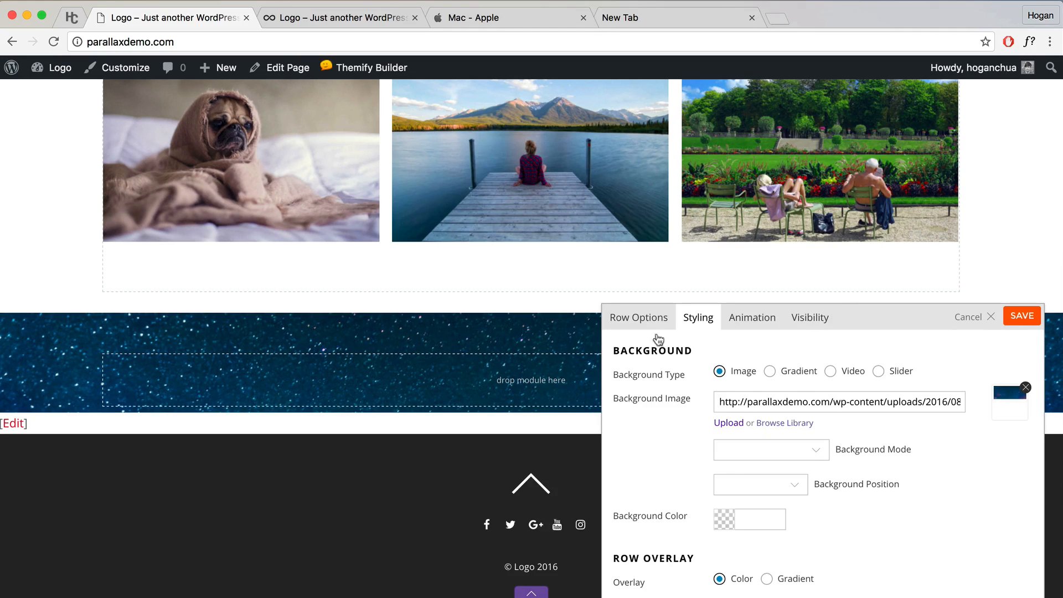
Step: Set the row background to parallax scrolling and center its position
{"action": "scroll", "coordinate": [521, 355], "scroll_direction": "down", "scroll_amount": 2}
{"action": "left_click", "coordinate": [814, 450]}
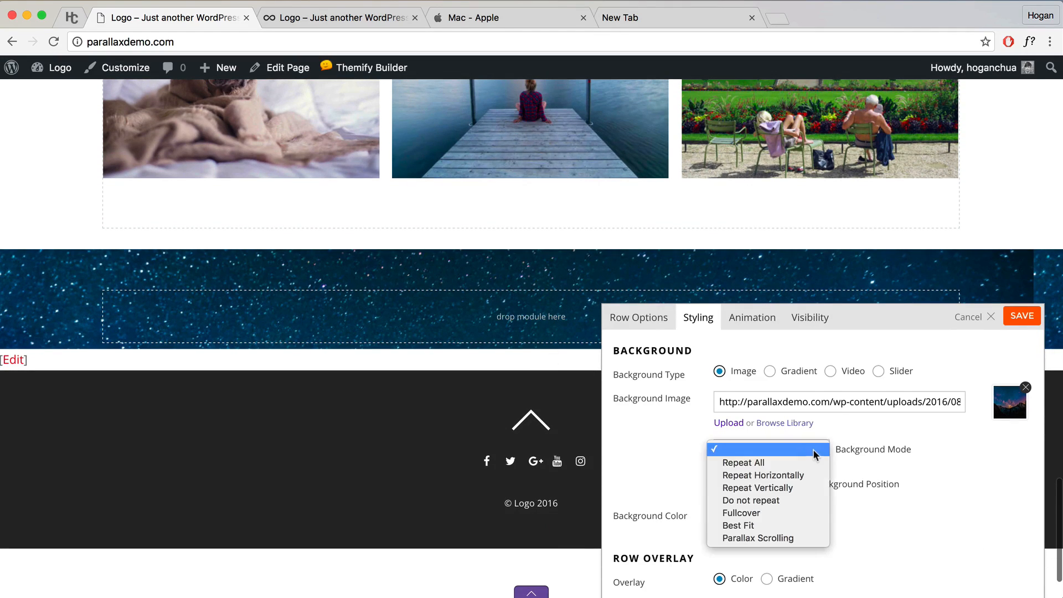
{"action": "left_click", "coordinate": [758, 538]}
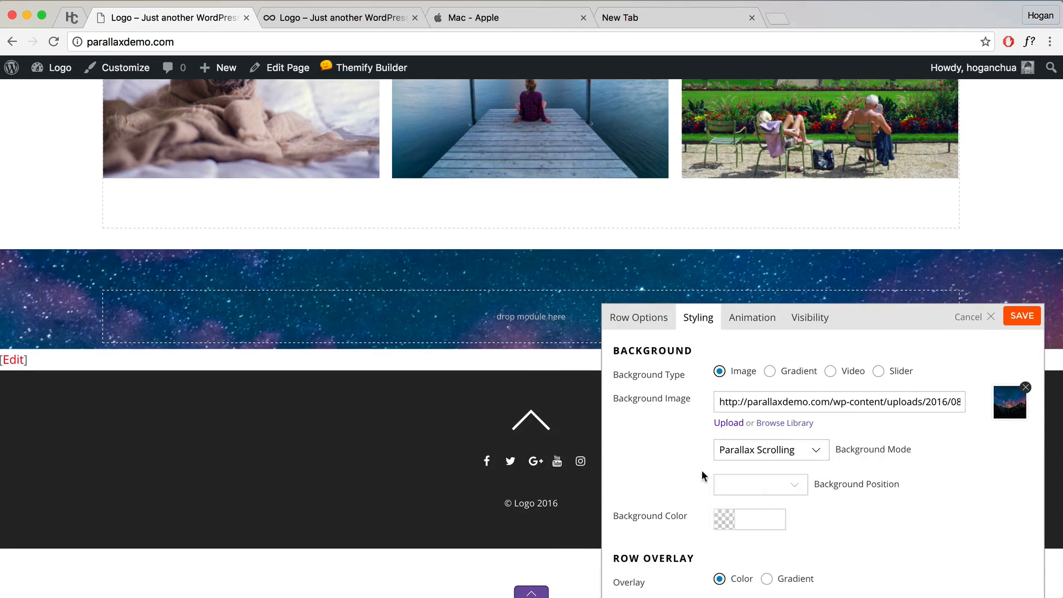
{"action": "left_click", "coordinate": [786, 487]}
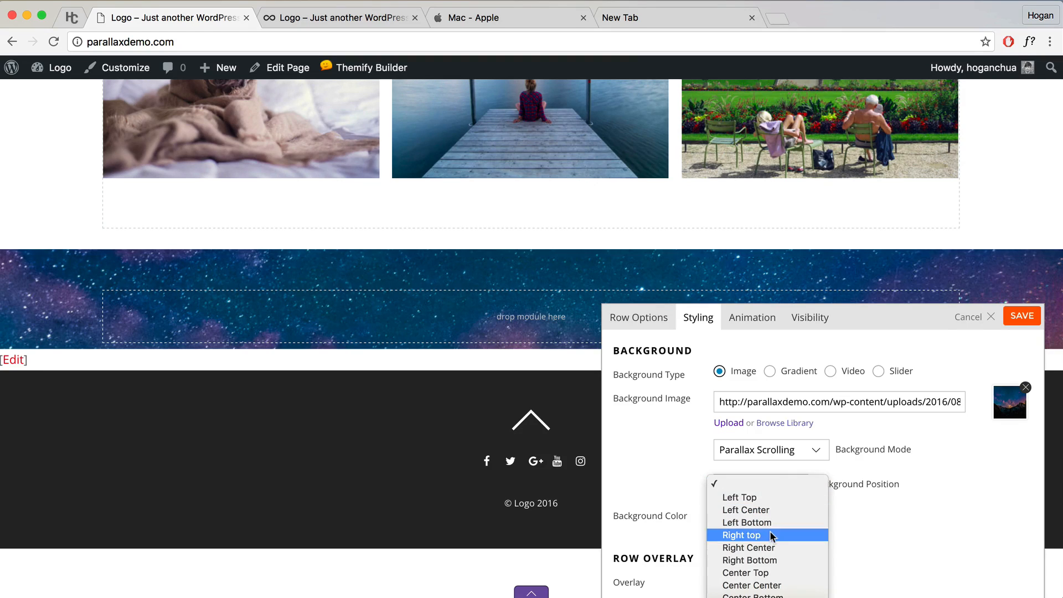
{"action": "left_click", "coordinate": [771, 583]}
Step: Give the row a semi-transparent black (000000) overlay
{"action": "scroll", "coordinate": [883, 507], "scroll_direction": "down", "scroll_amount": 5}
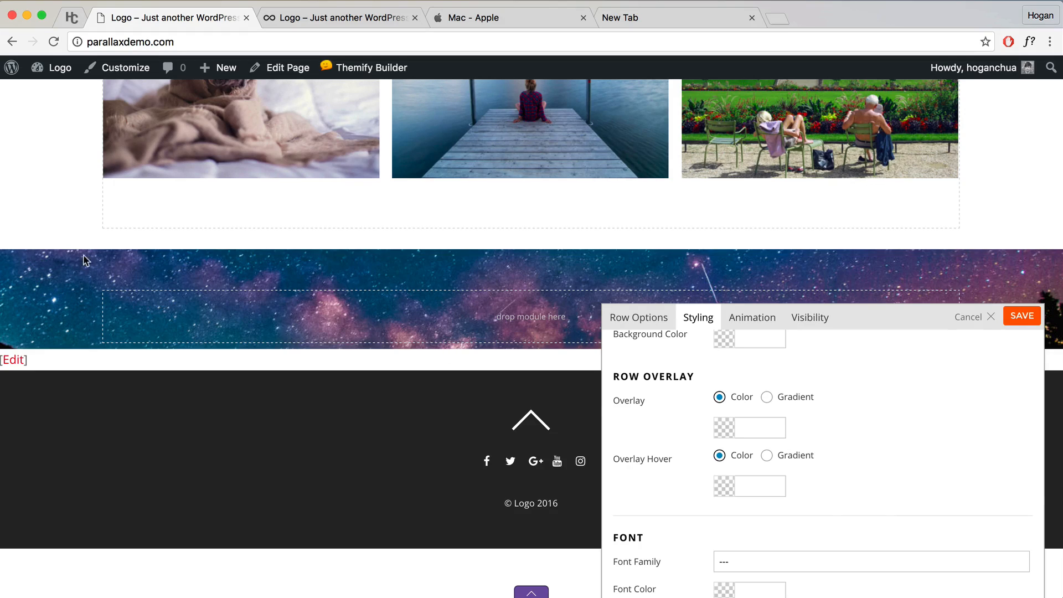
{"action": "left_click", "coordinate": [736, 432]}
{"action": "left_click", "coordinate": [897, 490]}
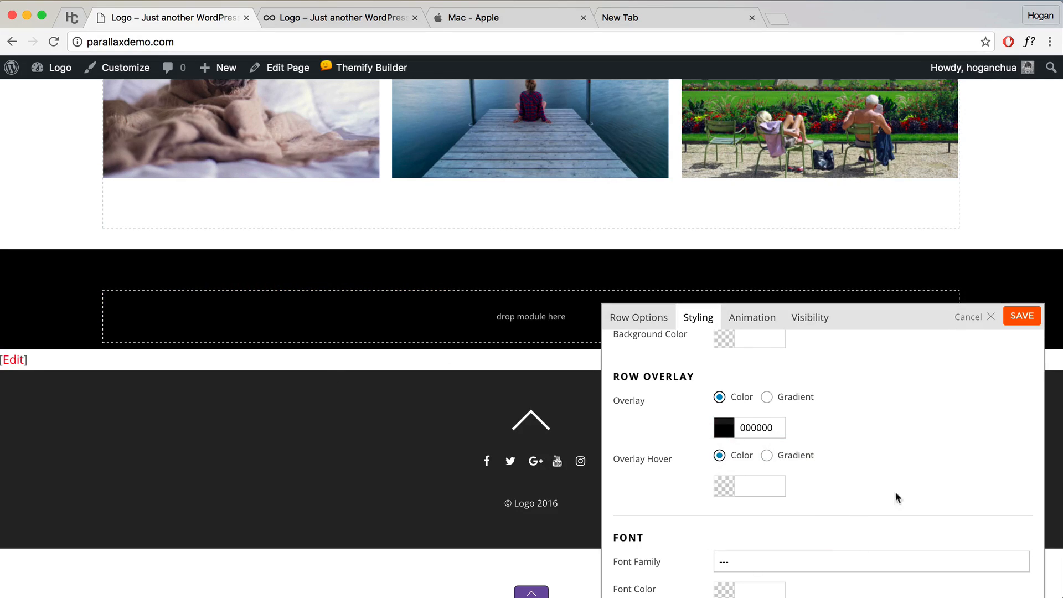
{"action": "left_click", "coordinate": [750, 436]}
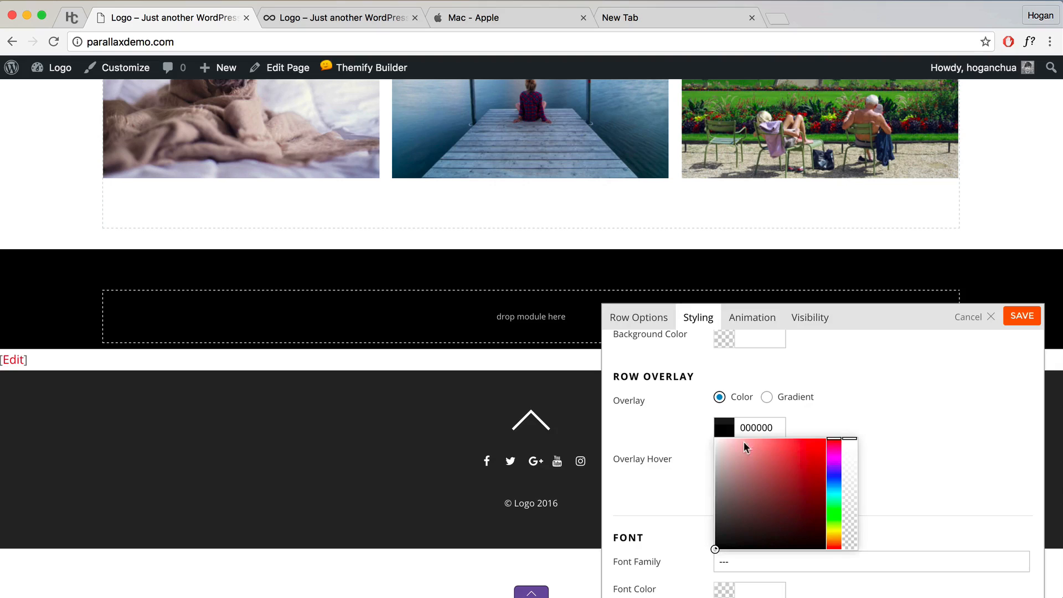
{"action": "left_click", "coordinate": [850, 525]}
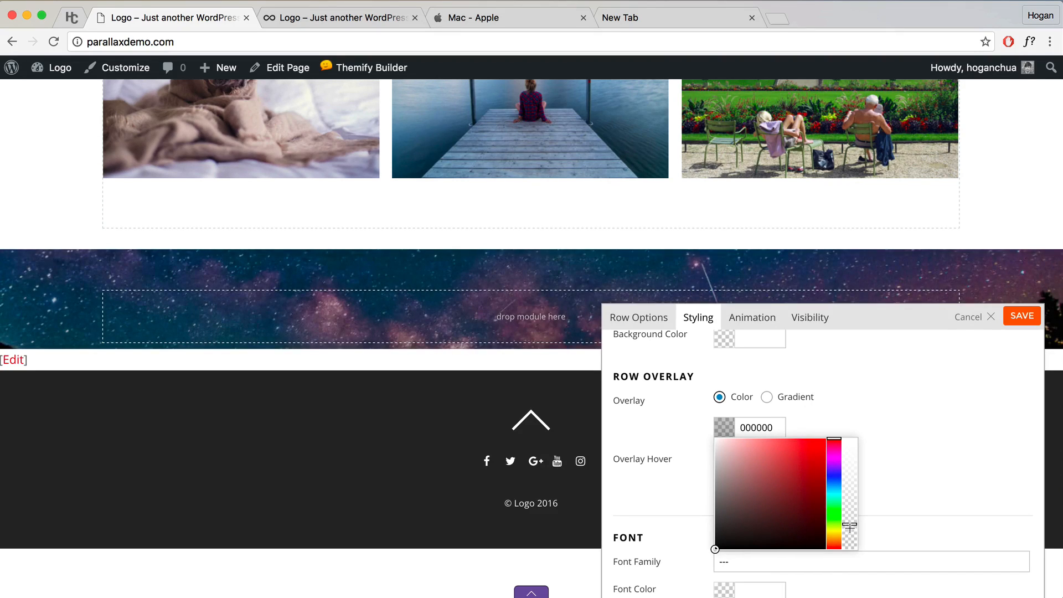
{"action": "left_click", "coordinate": [886, 481]}
Step: Set the hover overlay to black (000000) with reduced opacity and save the row
{"action": "scroll", "coordinate": [883, 480], "scroll_direction": "down", "scroll_amount": 2}
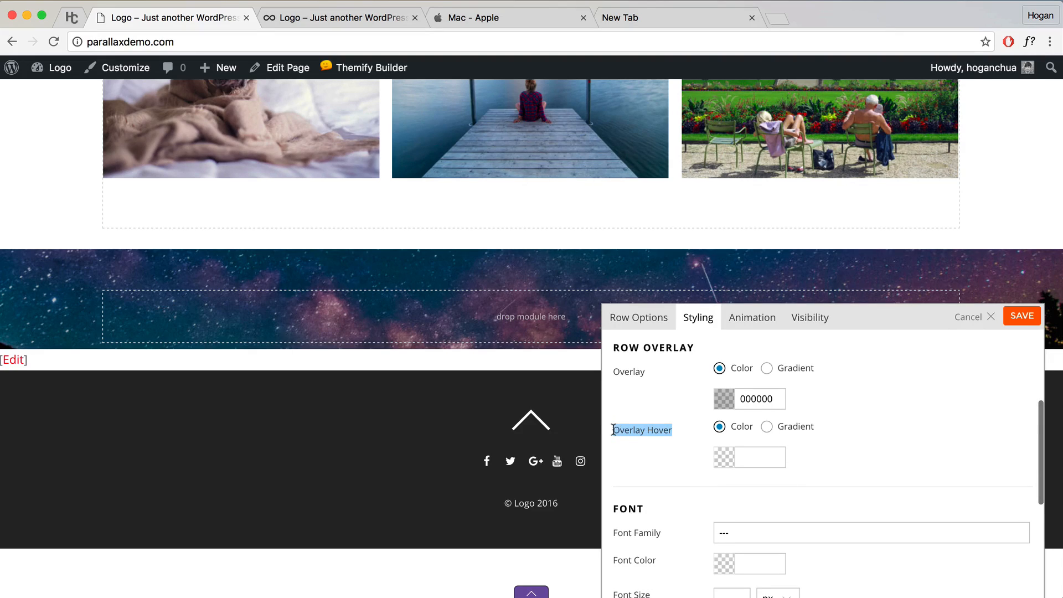
{"action": "left_click", "coordinate": [732, 455]}
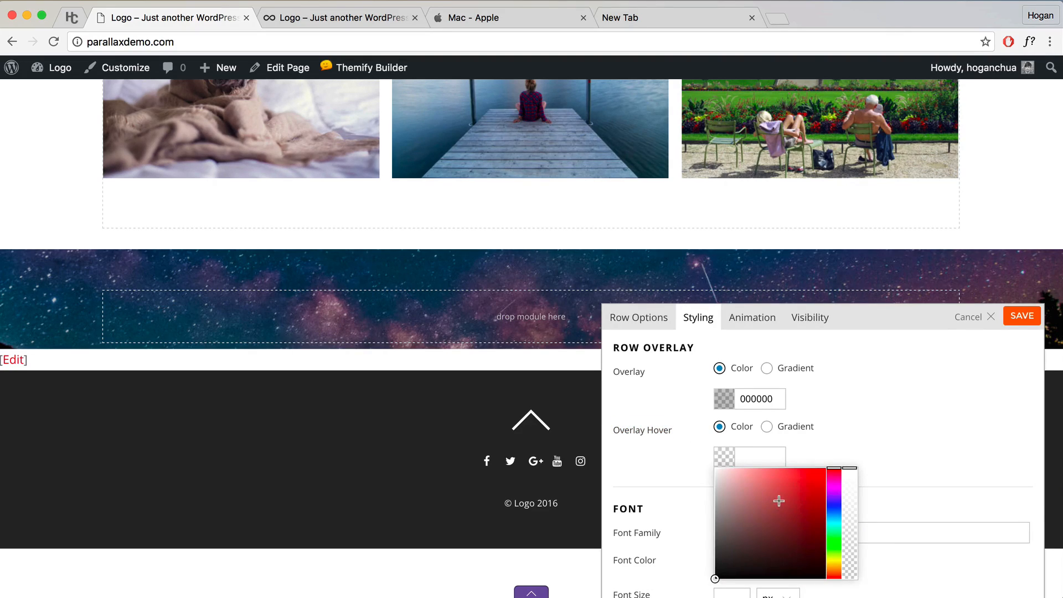
{"action": "left_click", "coordinate": [901, 463]}
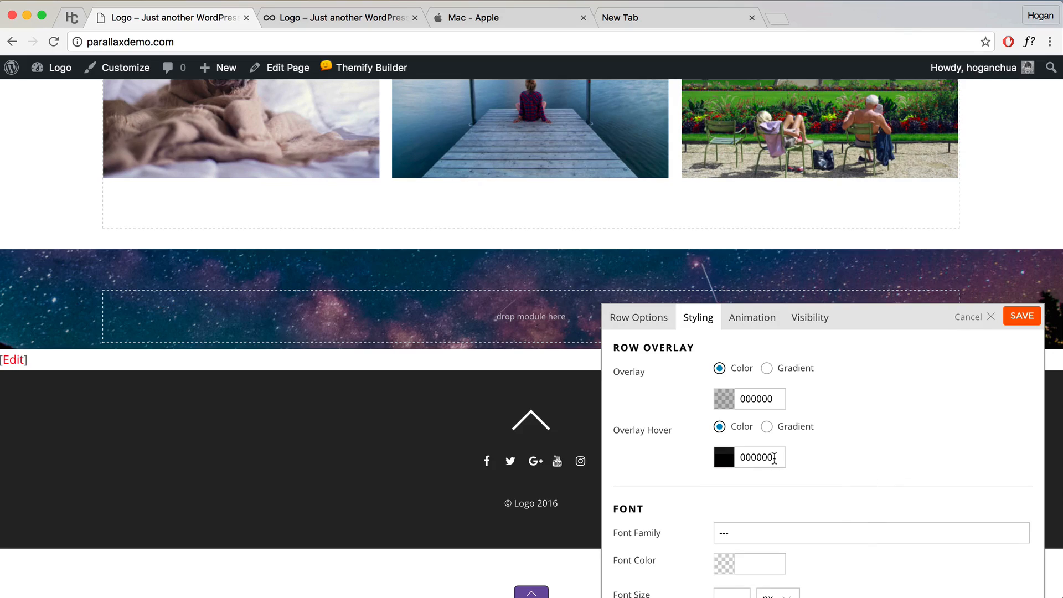
{"action": "left_click", "coordinate": [723, 457]}
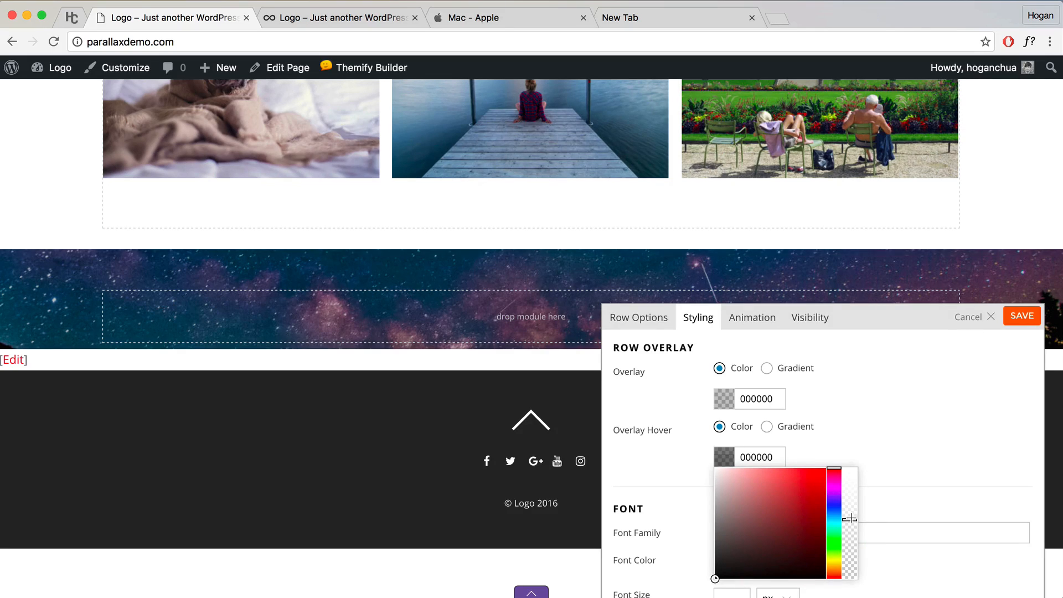
{"action": "left_click", "coordinate": [905, 450]}
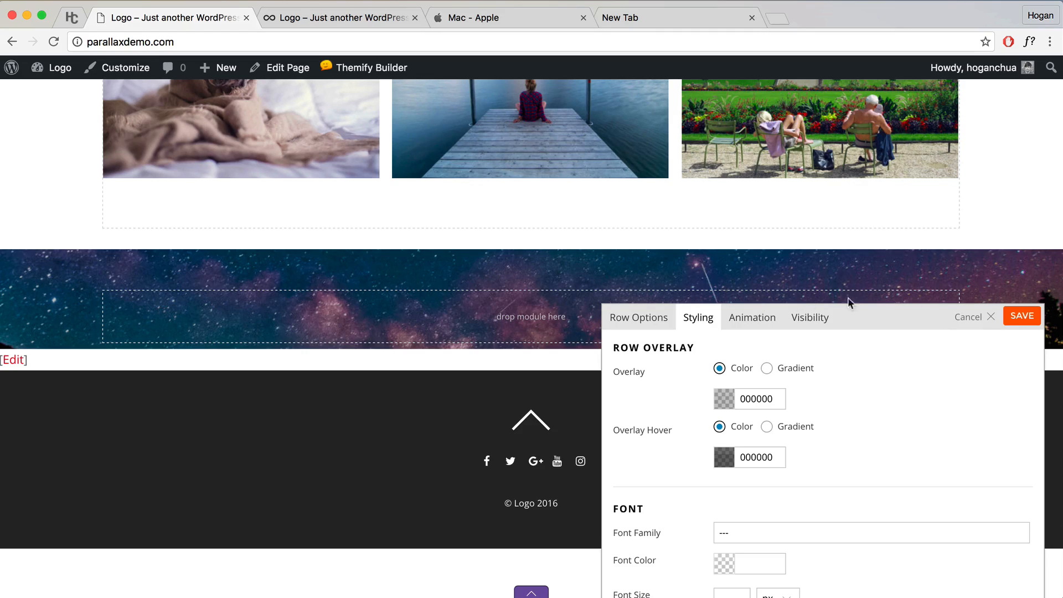
{"action": "left_click", "coordinate": [1022, 317]}
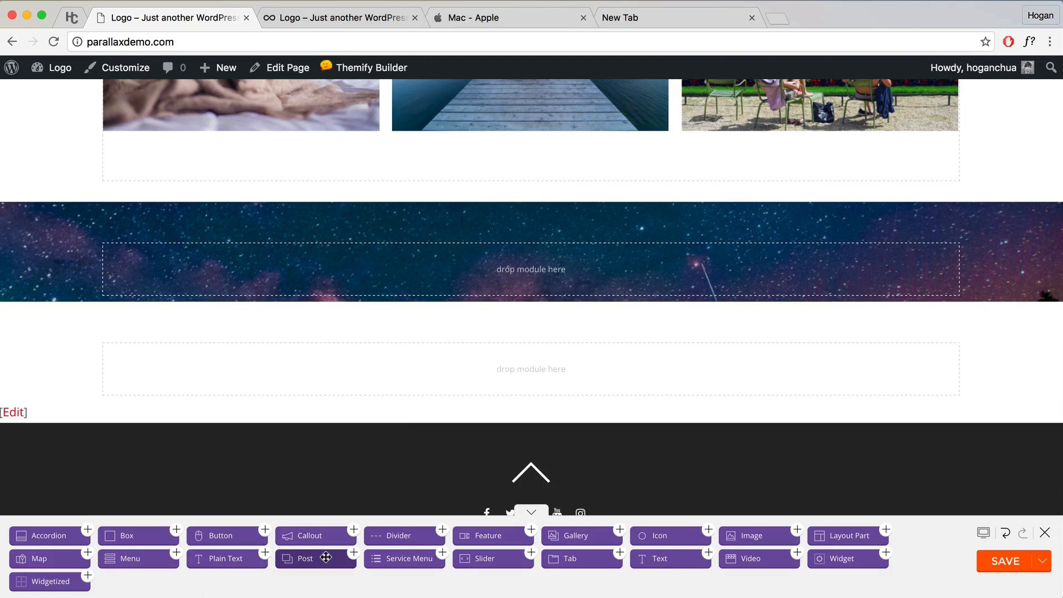
Step: Drop a Video module into the starry row and focus its Video URL field
{"action": "left_click_drag", "start_coordinate": [764, 559], "coordinate": [679, 269]}
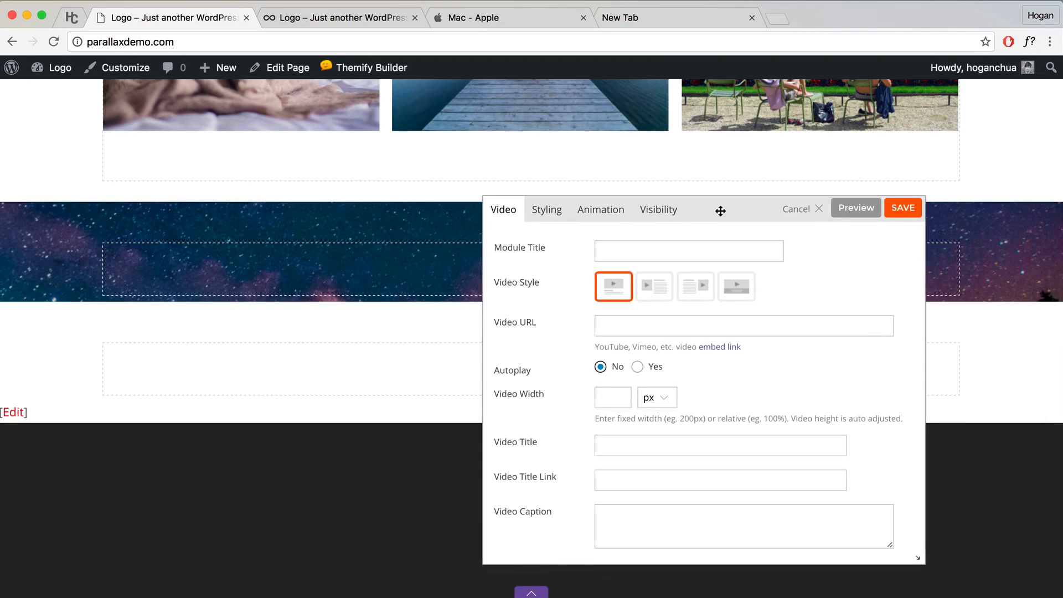
{"action": "left_click", "coordinate": [623, 326]}
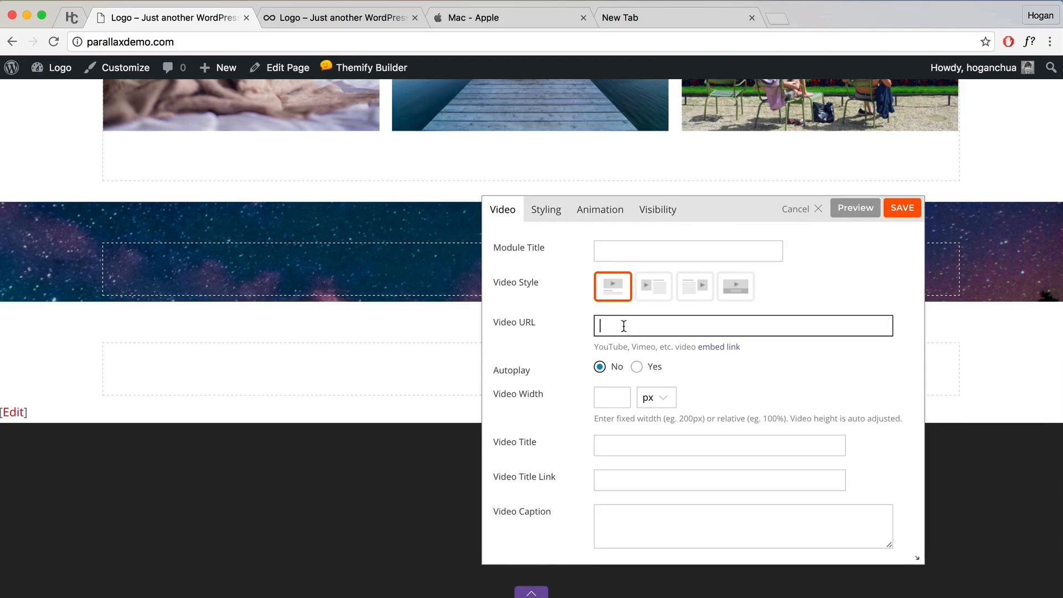
Step: Open the Yosemite HD II bookmark in a new tab, pause it, and copy its URL
{"action": "left_click", "coordinate": [653, 21]}
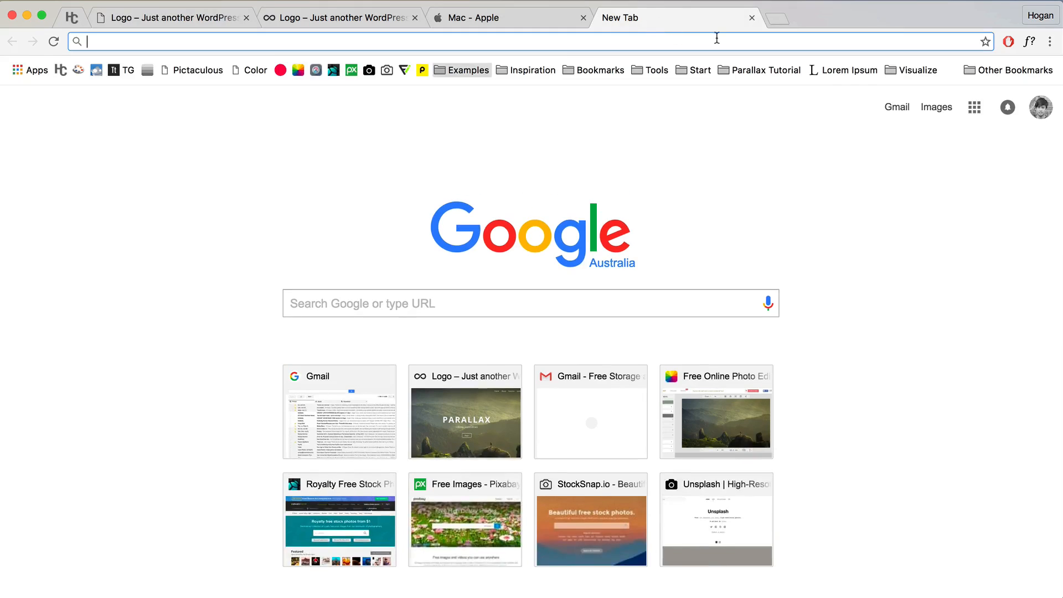
{"action": "left_click", "coordinate": [748, 72]}
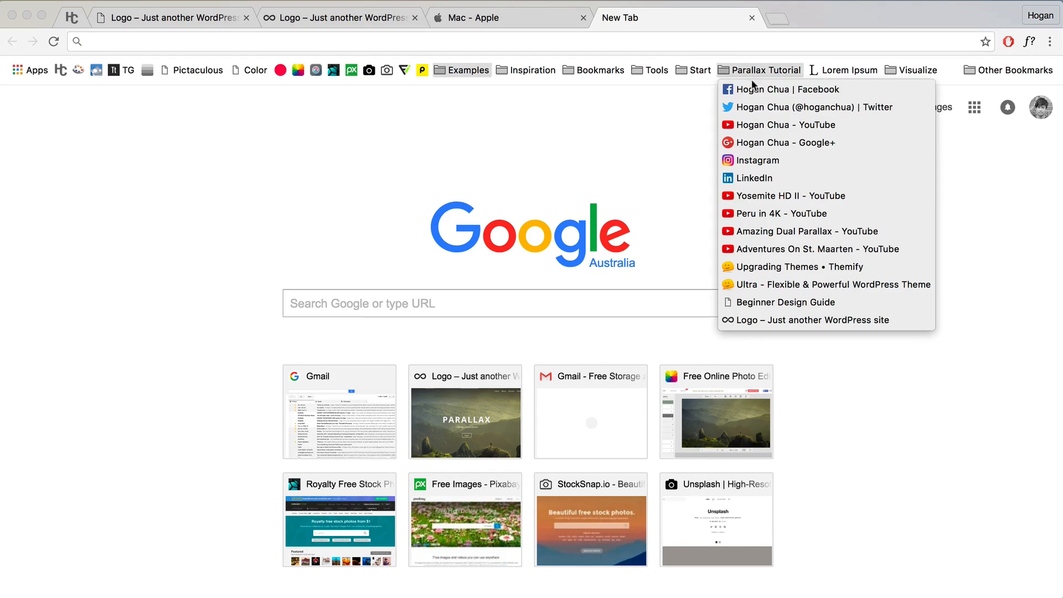
{"action": "left_click", "coordinate": [769, 197]}
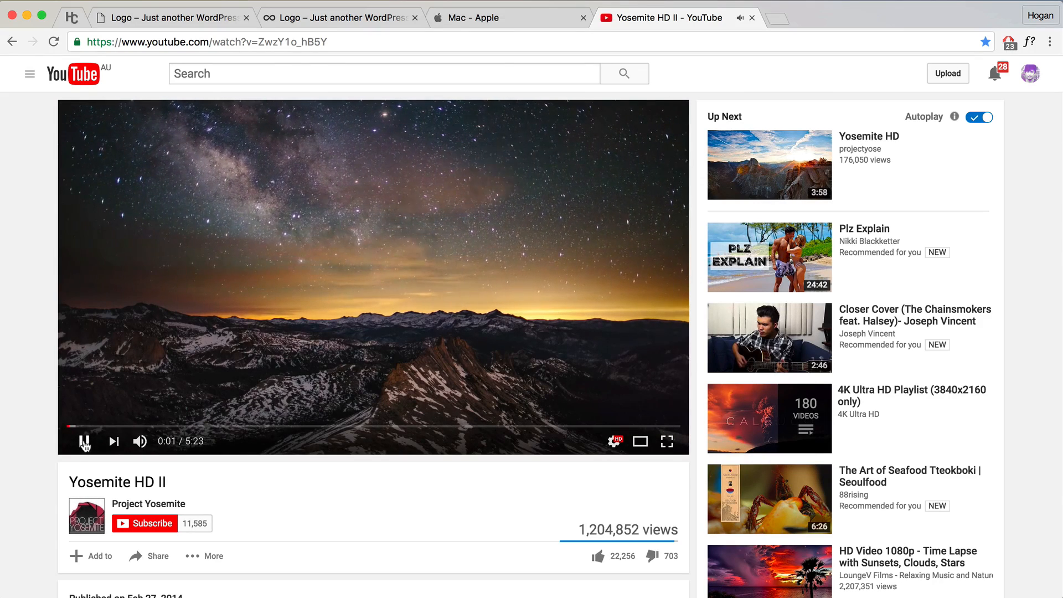
{"action": "left_click", "coordinate": [239, 133]}
{"action": "right_click", "coordinate": [292, 42]}
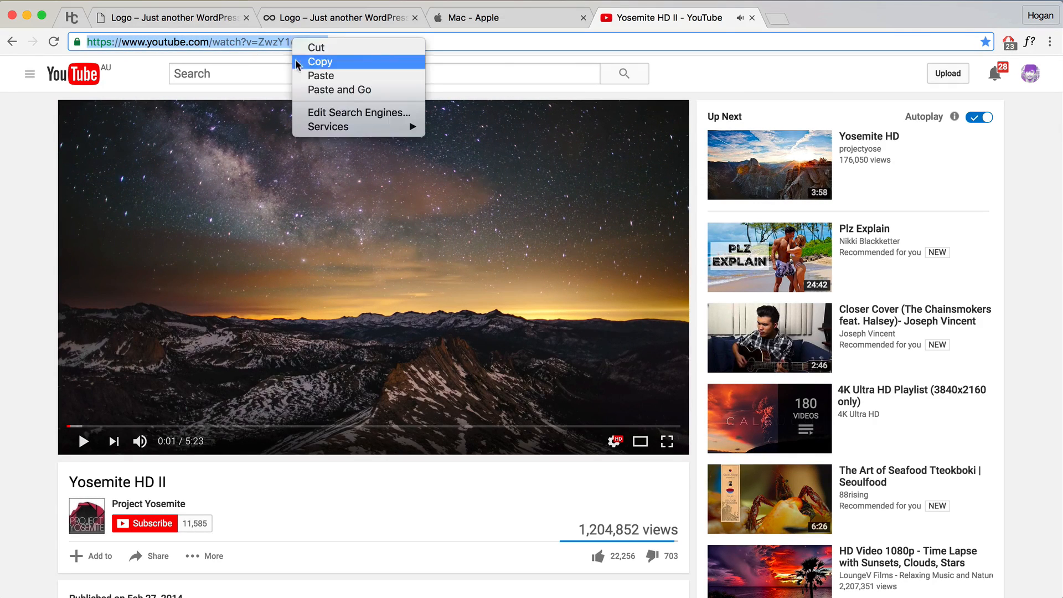
{"action": "left_click", "coordinate": [303, 60]}
{"action": "left_click", "coordinate": [187, 21]}
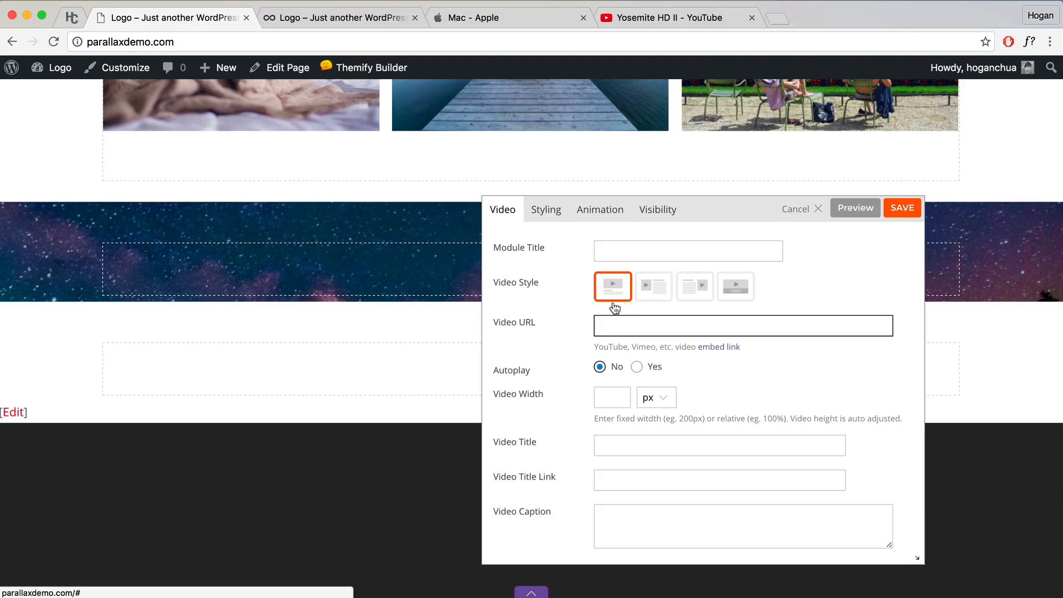
Step: Paste the Yosemite HD II link as the Video URL and save the video module
{"action": "key", "text": "super+v"}
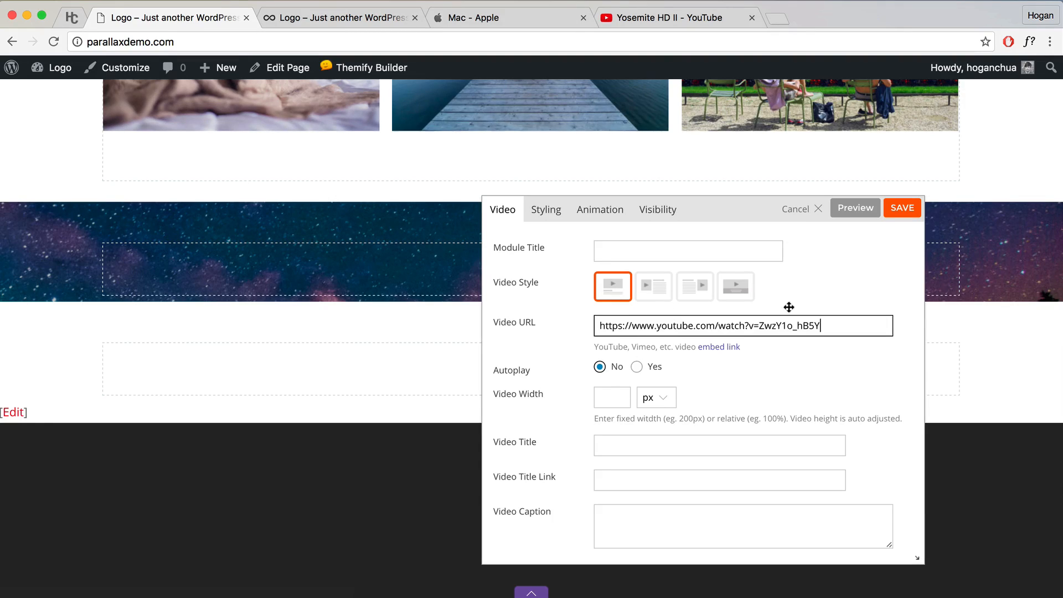
{"action": "left_click", "coordinate": [802, 305]}
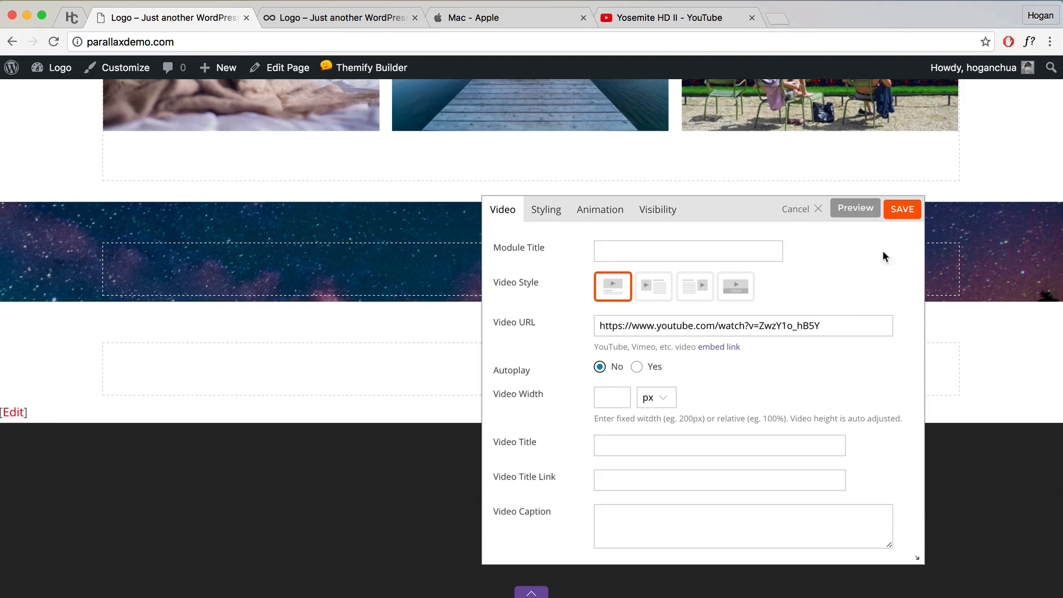
{"action": "scroll", "coordinate": [883, 252], "scroll_direction": "down", "scroll_amount": 4}
{"action": "left_click", "coordinate": [901, 211]}
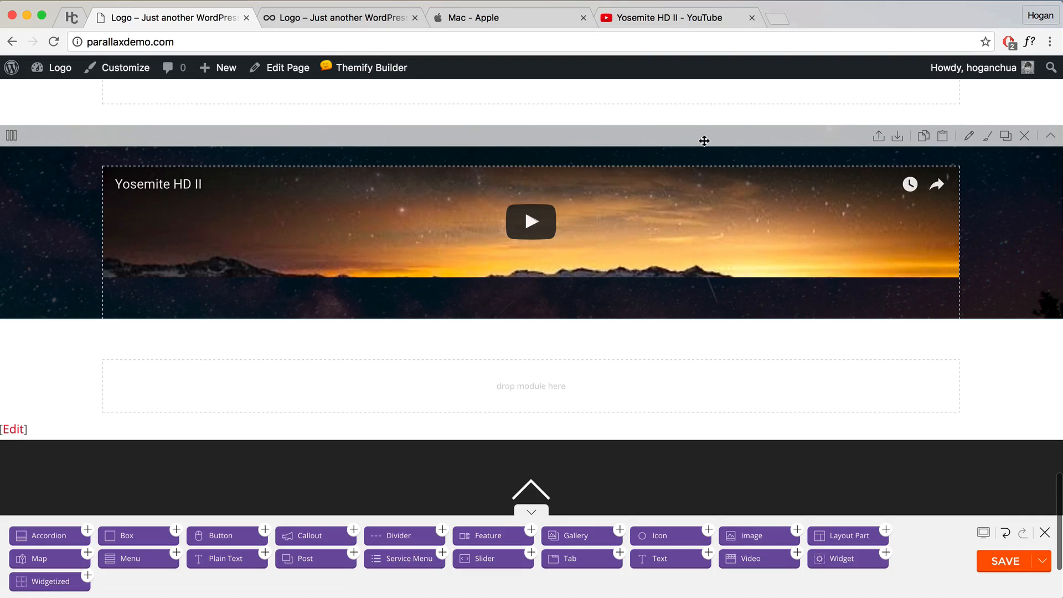
{"action": "left_click", "coordinate": [971, 137]}
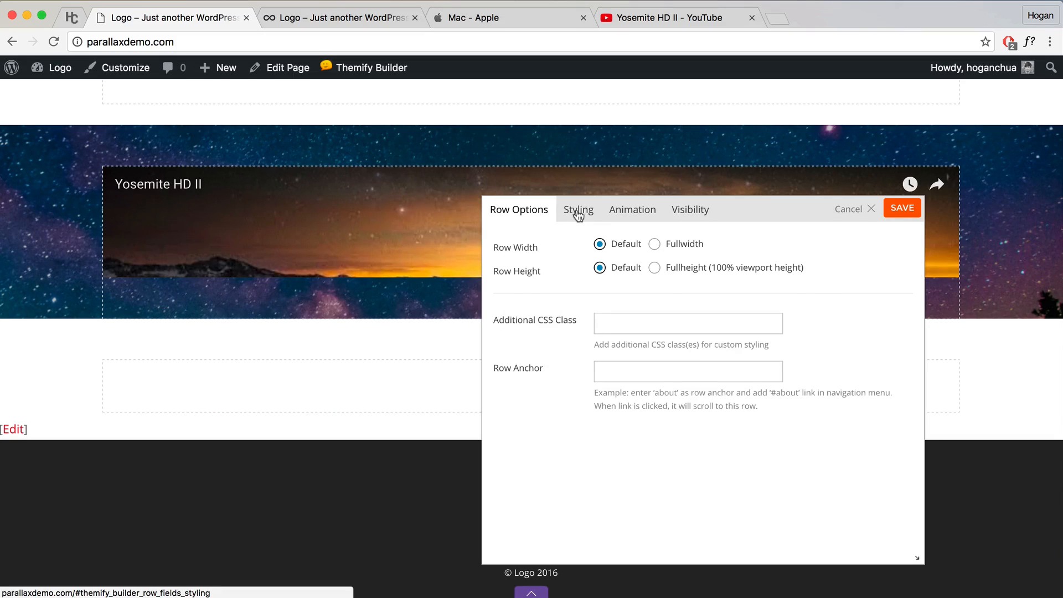
Step: Give the video row separate paddings: 6% top and 3% bottom
{"action": "left_click", "coordinate": [578, 215]}
{"action": "scroll", "coordinate": [689, 381], "scroll_direction": "down", "scroll_amount": 10}
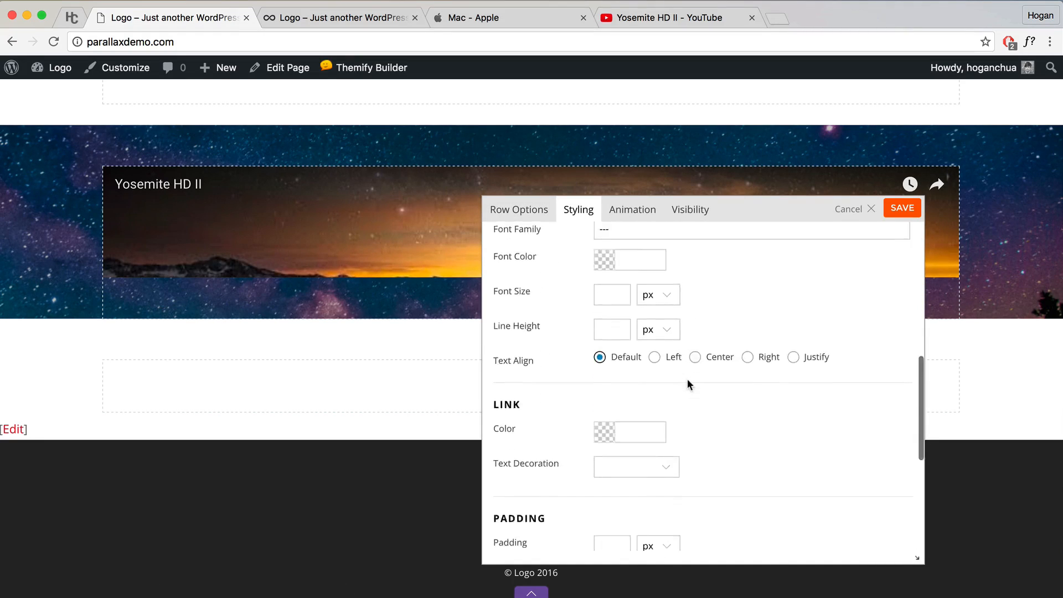
{"action": "scroll", "coordinate": [688, 383], "scroll_direction": "down", "scroll_amount": 5}
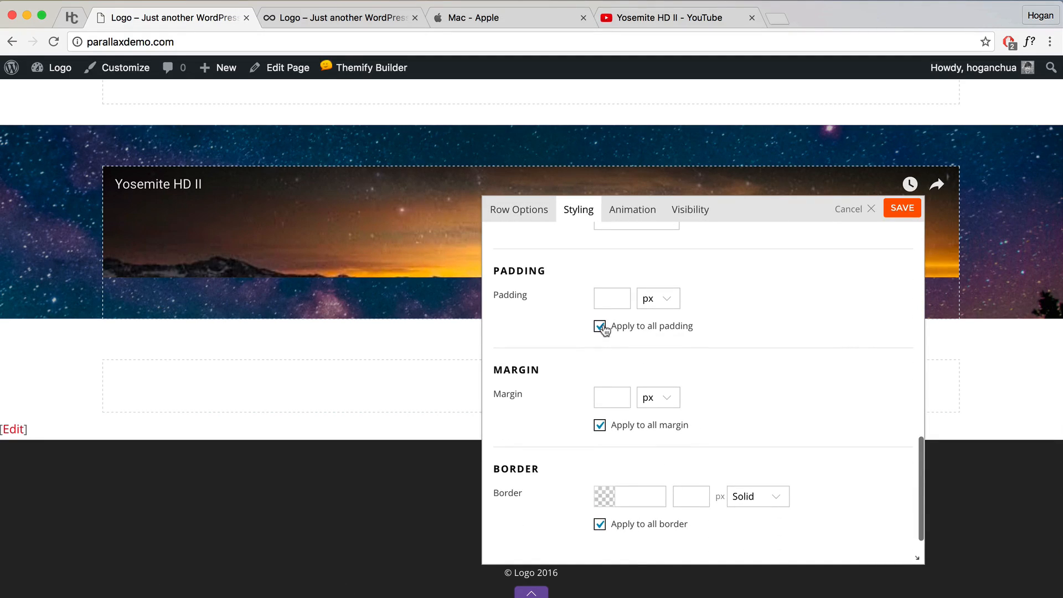
{"action": "left_click", "coordinate": [601, 327]}
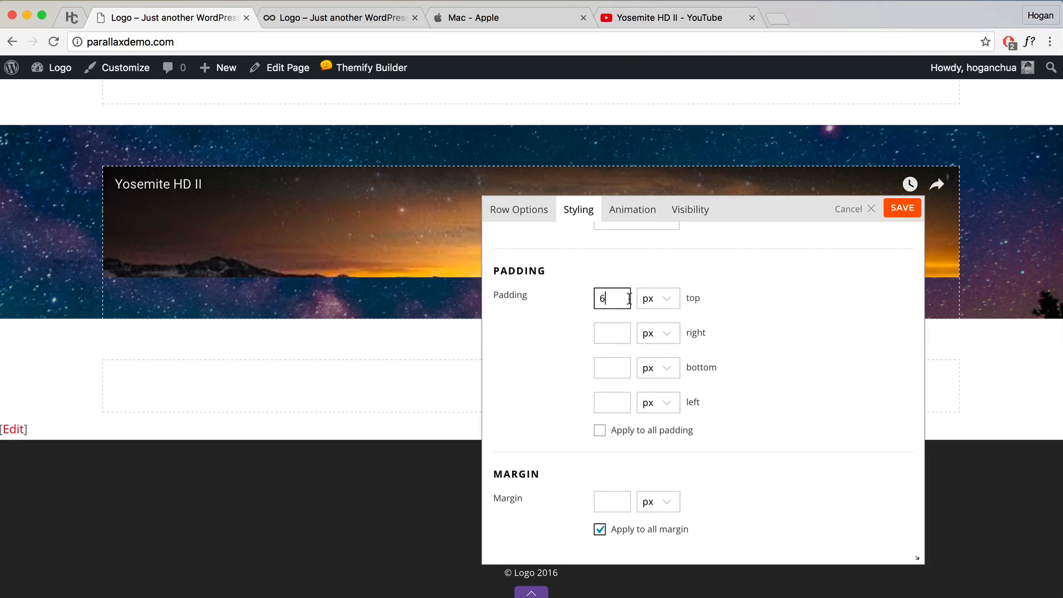
{"action": "left_click", "coordinate": [651, 299]}
{"action": "left_click", "coordinate": [648, 323]}
{"action": "left_click", "coordinate": [615, 370]}
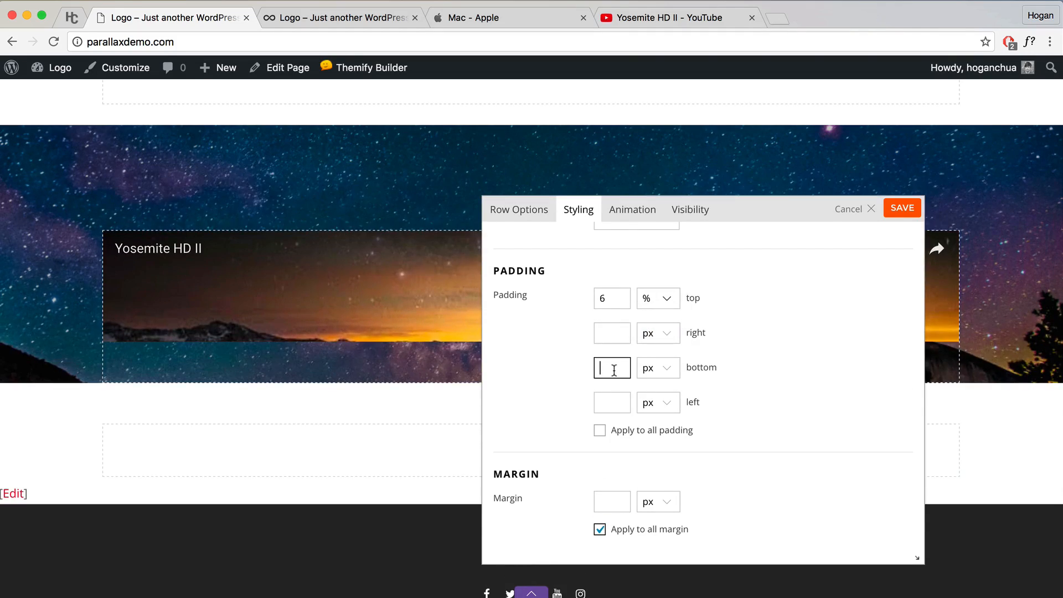
{"action": "left_click", "coordinate": [658, 369]}
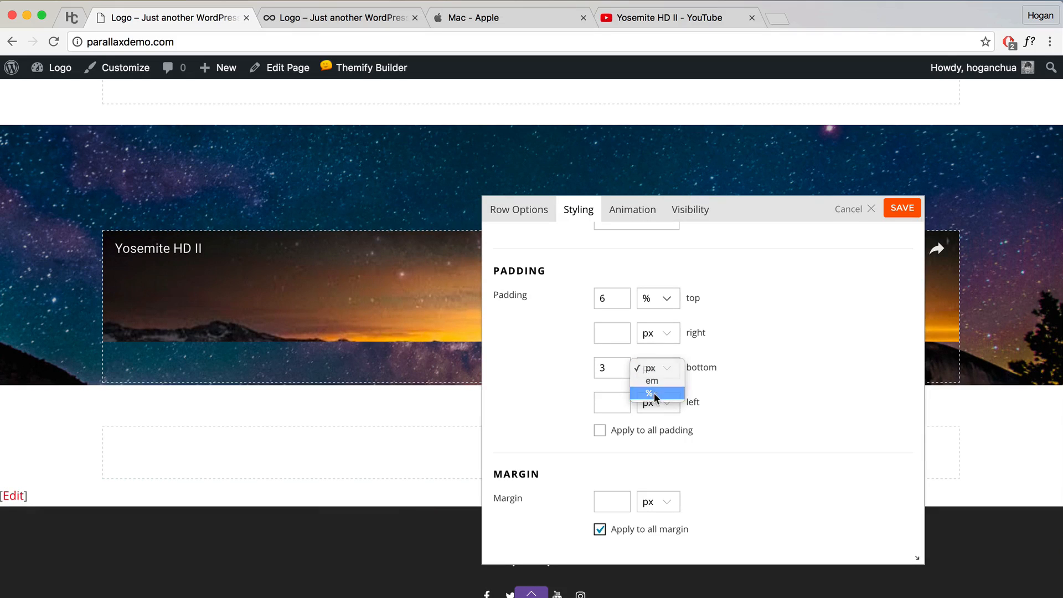
{"action": "left_click", "coordinate": [658, 395]}
Step: Save the row settings and the page layout, then leave the builder
{"action": "left_click", "coordinate": [900, 209]}
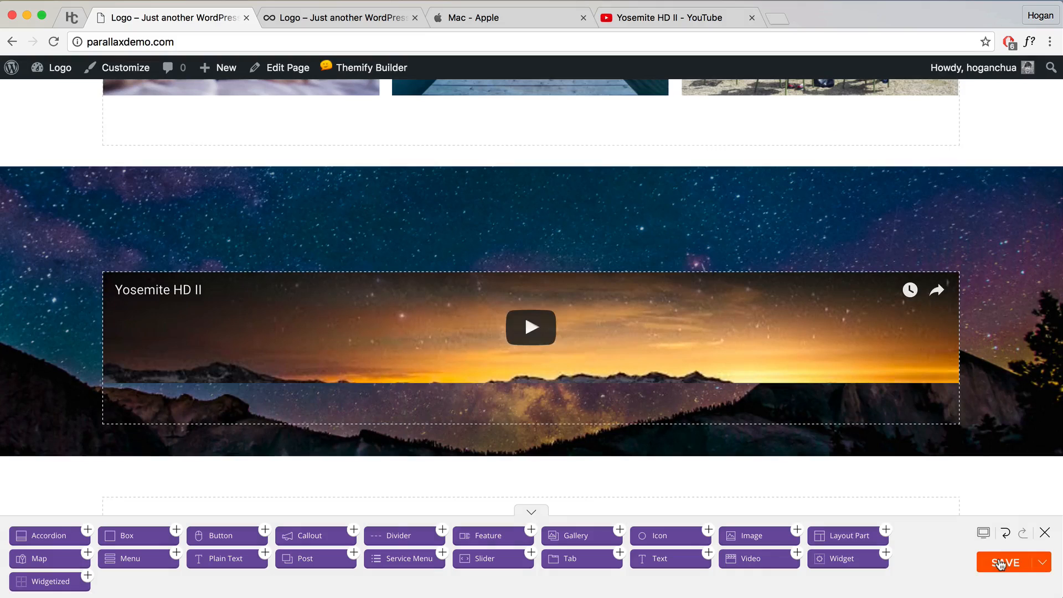
{"action": "left_click", "coordinate": [1006, 561]}
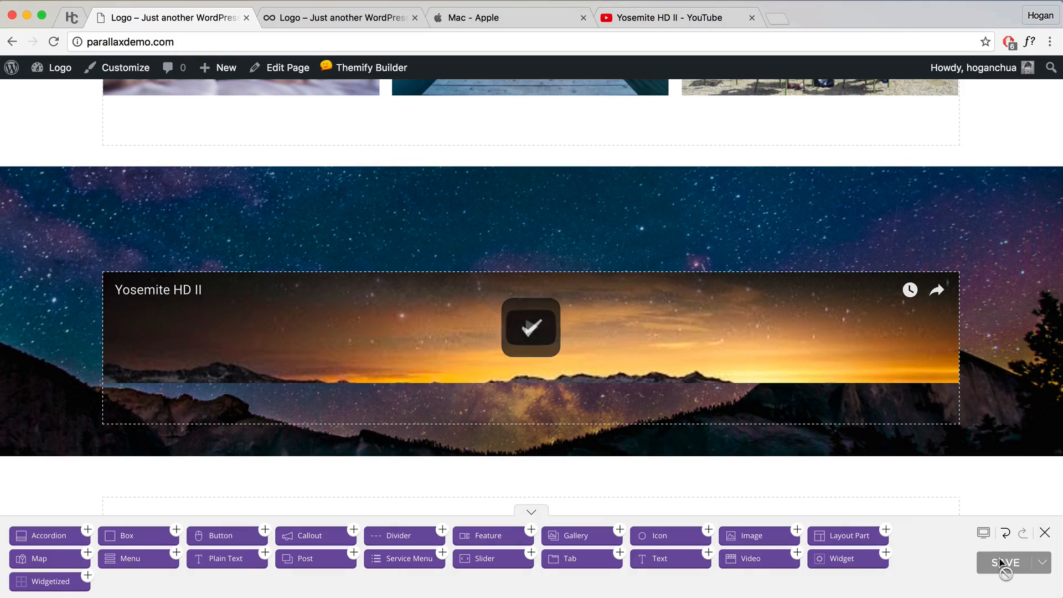
{"action": "left_click", "coordinate": [1046, 535]}
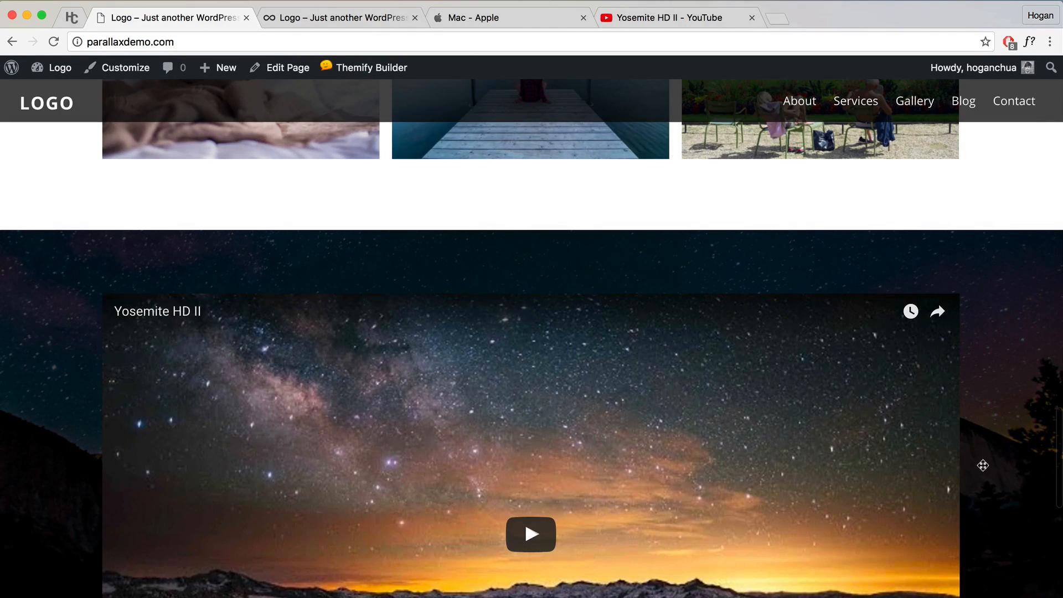
Step: Play and then pause the embedded Yosemite video on the live page
{"action": "scroll", "coordinate": [991, 461], "scroll_direction": "down", "scroll_amount": 6}
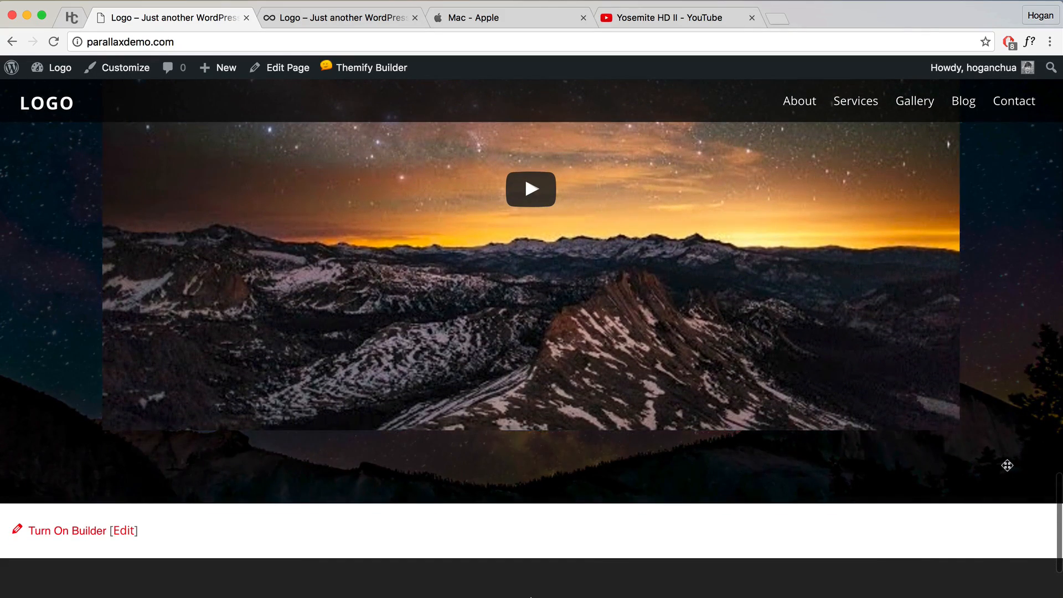
{"action": "scroll", "coordinate": [1007, 467], "scroll_direction": "up", "scroll_amount": 2}
{"action": "left_click", "coordinate": [541, 311]}
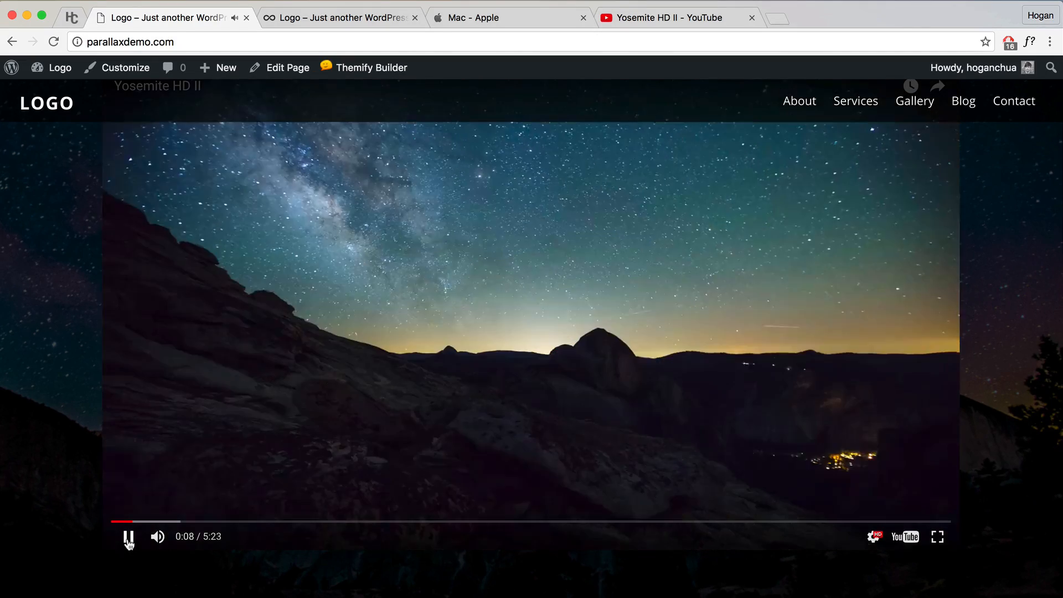
{"action": "left_click", "coordinate": [128, 538]}
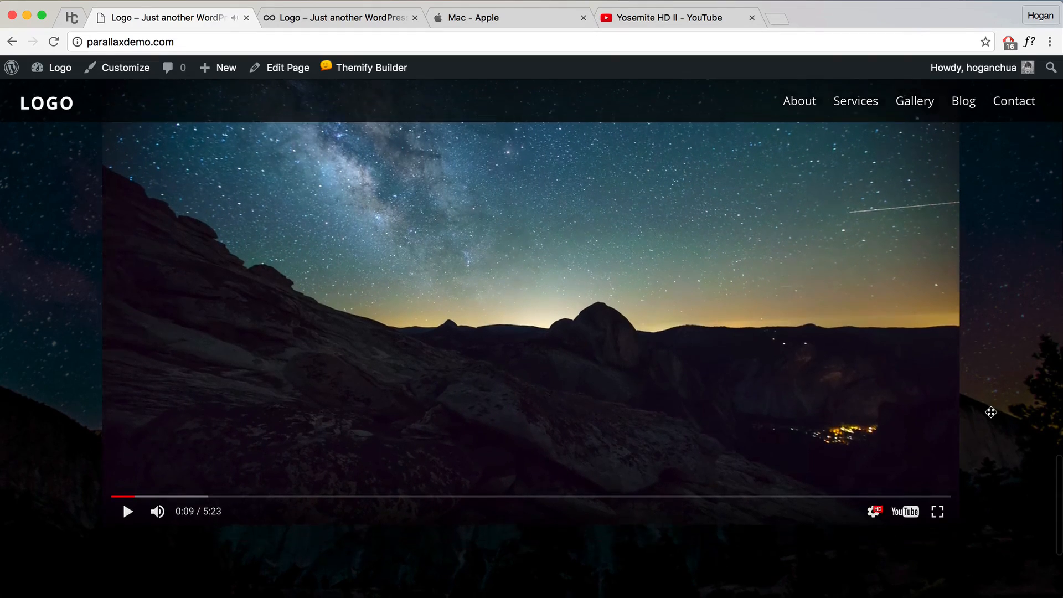
Step: Scroll to the reference demo site's Blog section with its three posts
{"action": "scroll", "coordinate": [989, 409], "scroll_direction": "down", "scroll_amount": 5}
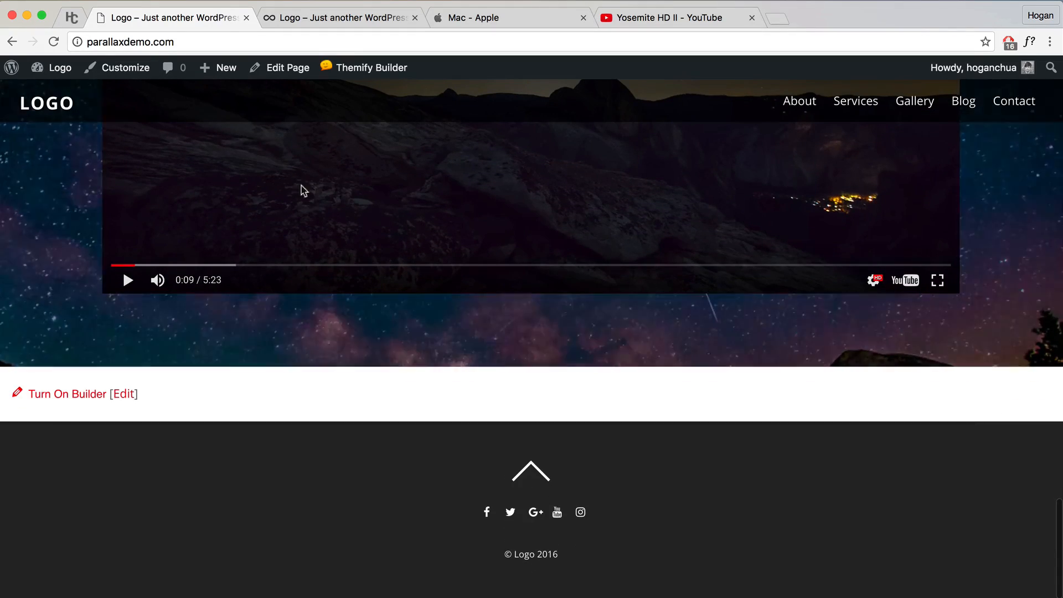
{"action": "left_click", "coordinate": [330, 18]}
{"action": "scroll", "coordinate": [438, 249], "scroll_direction": "down", "scroll_amount": 10}
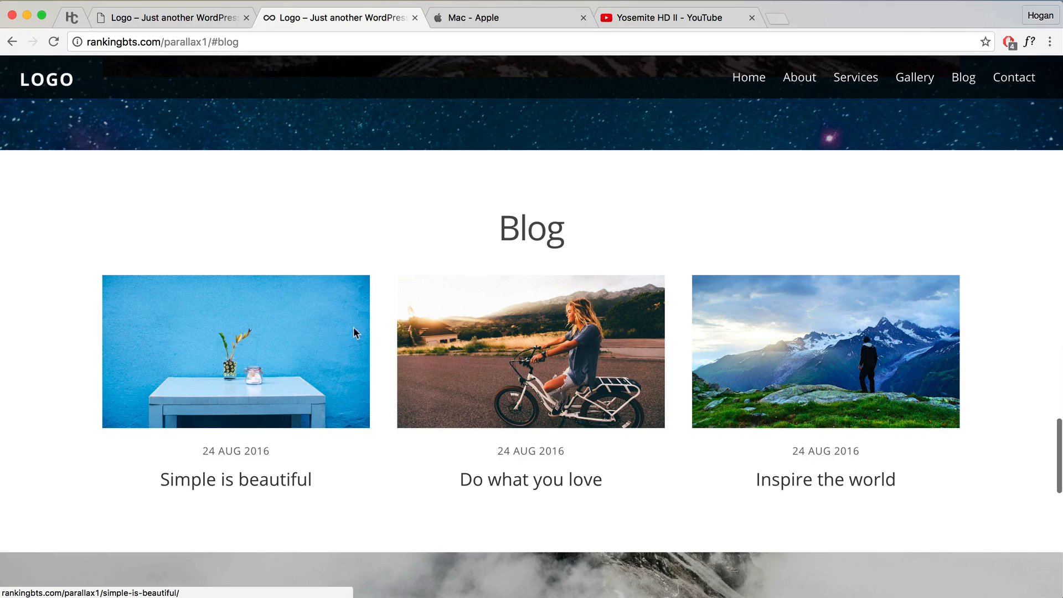
Step: Read through the demo's 'Simple is beautiful' post, then go back to your own site
{"action": "left_click", "coordinate": [276, 482]}
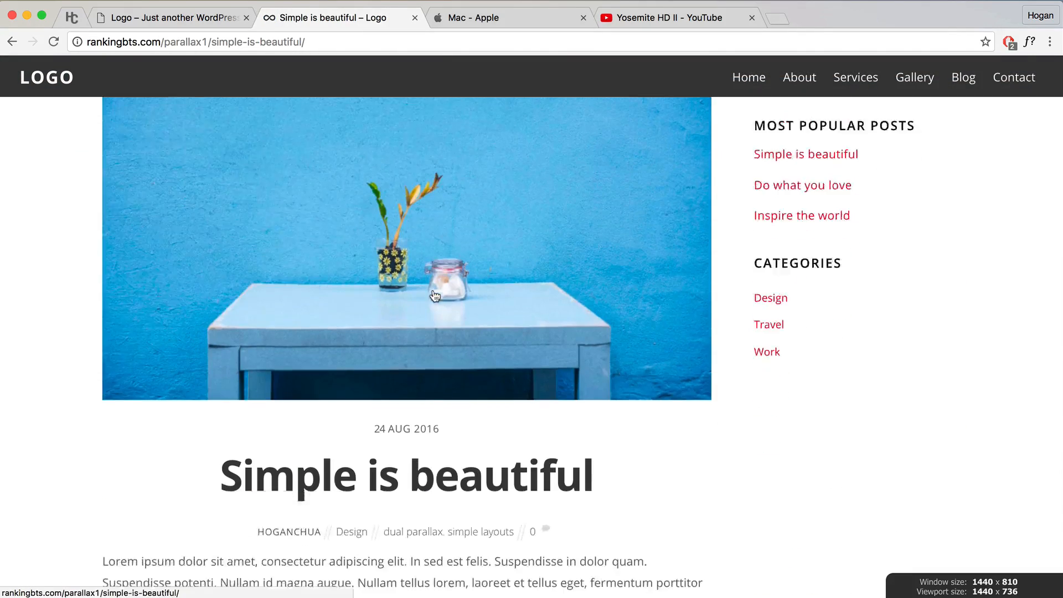
{"action": "scroll", "coordinate": [435, 296], "scroll_direction": "down", "scroll_amount": 10}
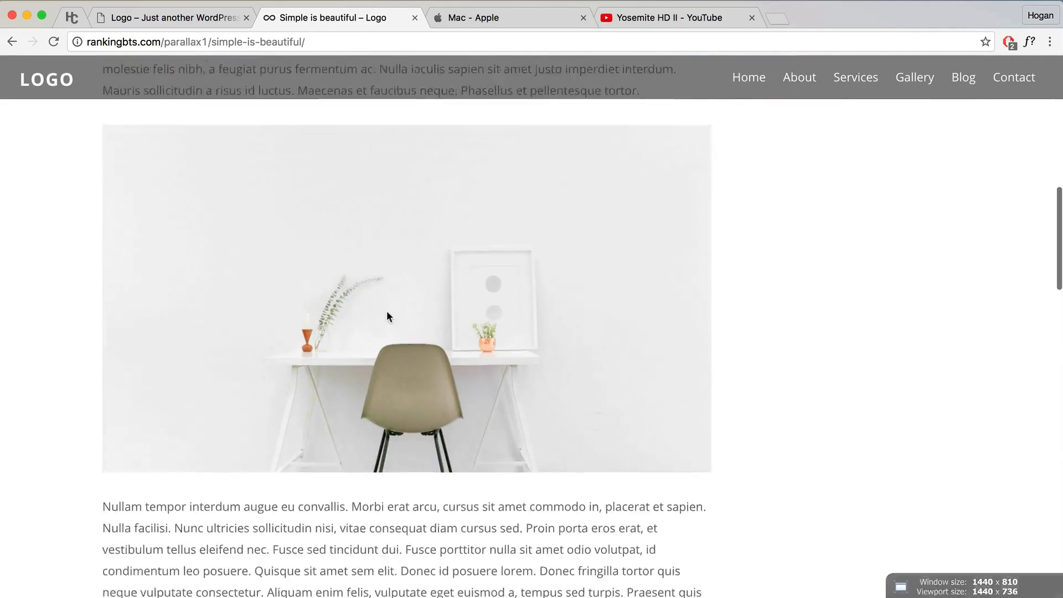
{"action": "scroll", "coordinate": [386, 312], "scroll_direction": "down", "scroll_amount": 8}
{"action": "scroll", "coordinate": [410, 291], "scroll_direction": "up", "scroll_amount": 10}
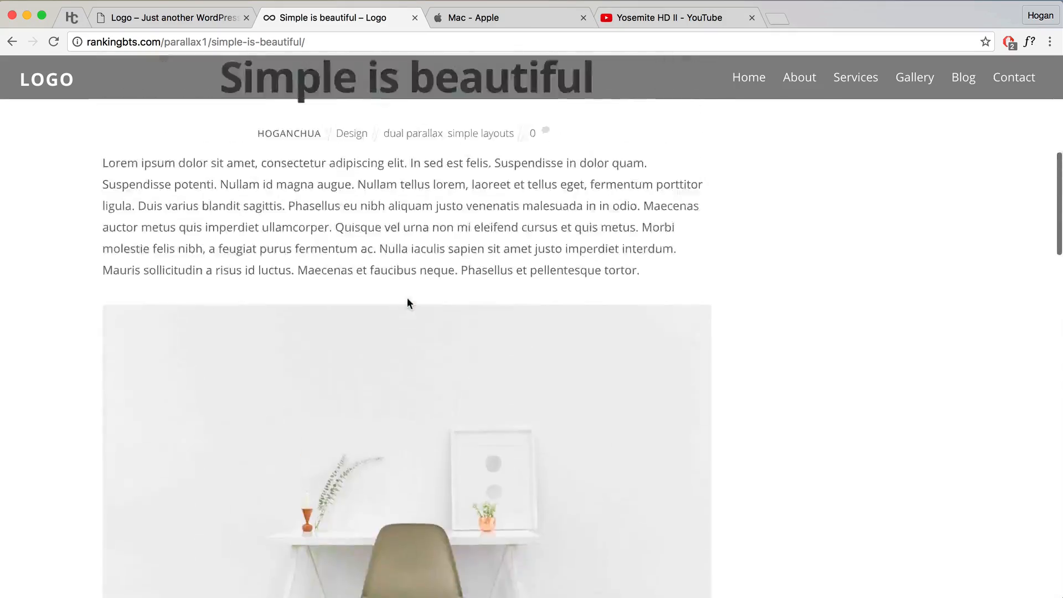
{"action": "scroll", "coordinate": [407, 303], "scroll_direction": "up", "scroll_amount": 5}
{"action": "left_click", "coordinate": [167, 17]}
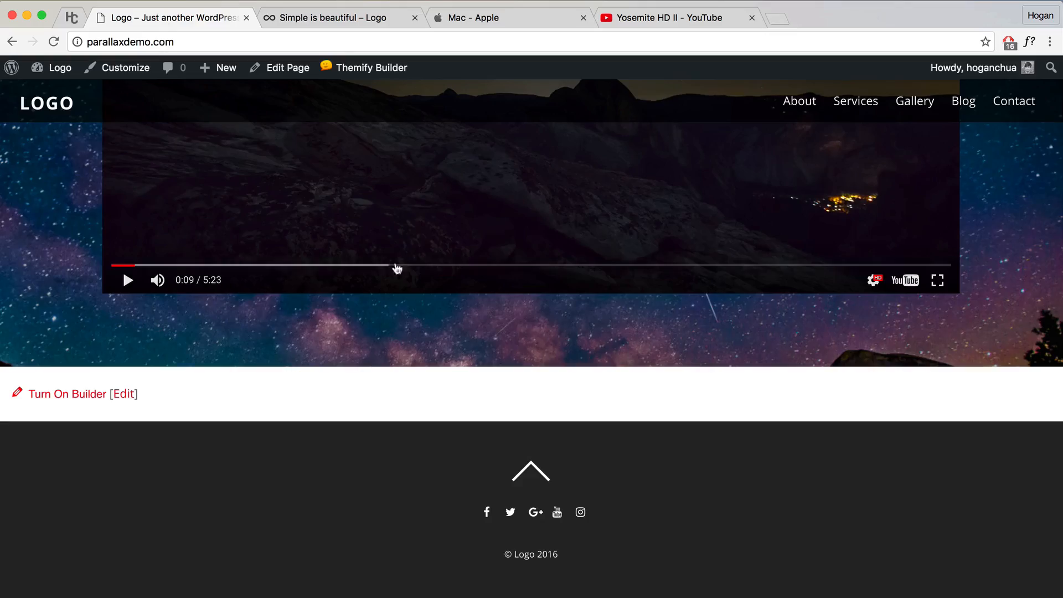
Step: Trash the default 'Hello world!' post, then delete it permanently from the Trash
{"action": "scroll", "coordinate": [397, 268], "scroll_direction": "up", "scroll_amount": 20}
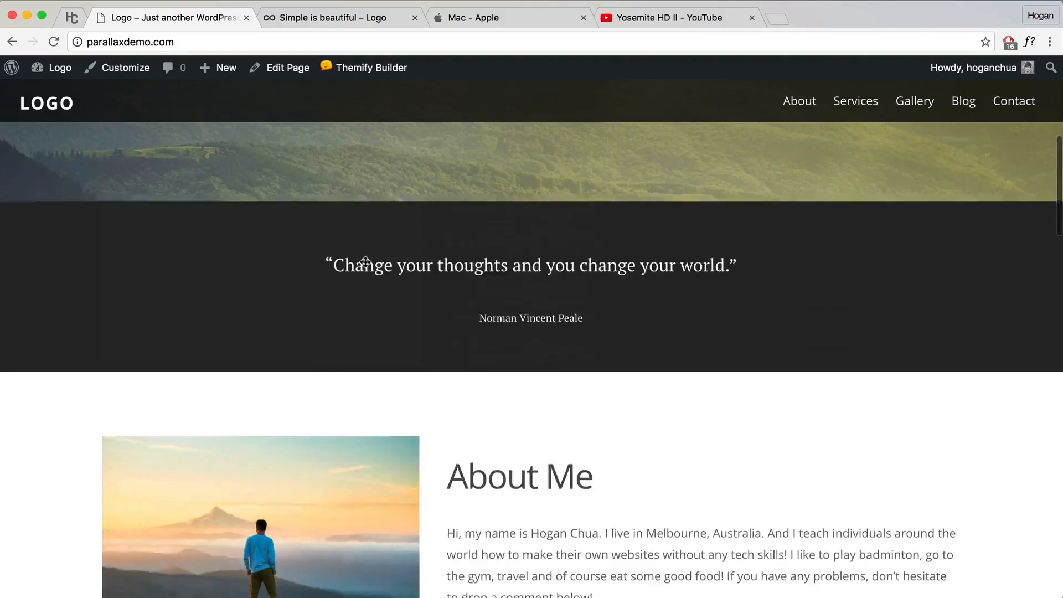
{"action": "scroll", "coordinate": [365, 262], "scroll_direction": "up", "scroll_amount": 10}
{"action": "mouse_move", "coordinate": [61, 76]}
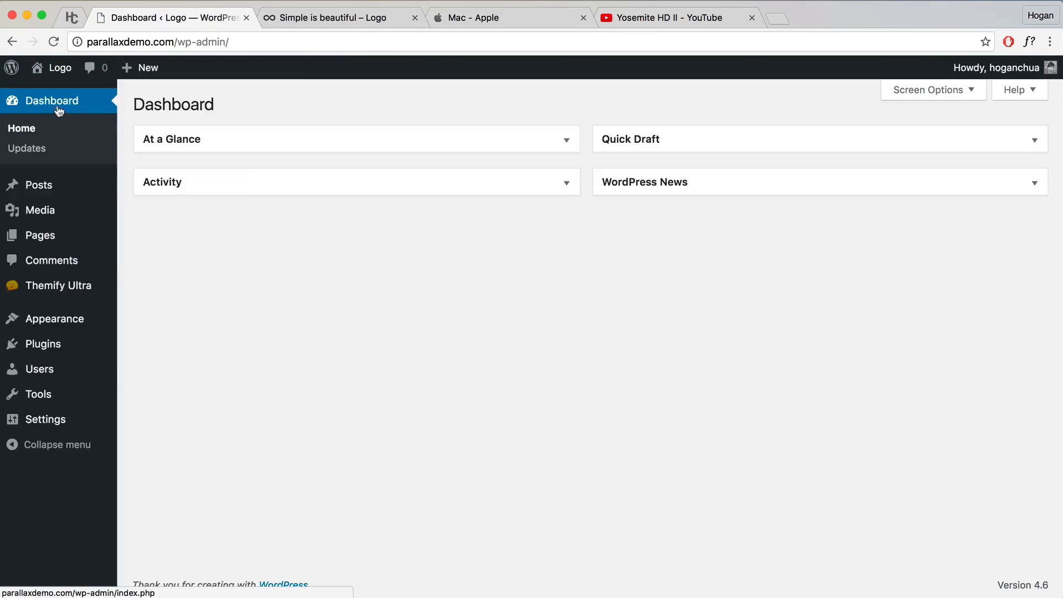
{"action": "mouse_move", "coordinate": [47, 190]}
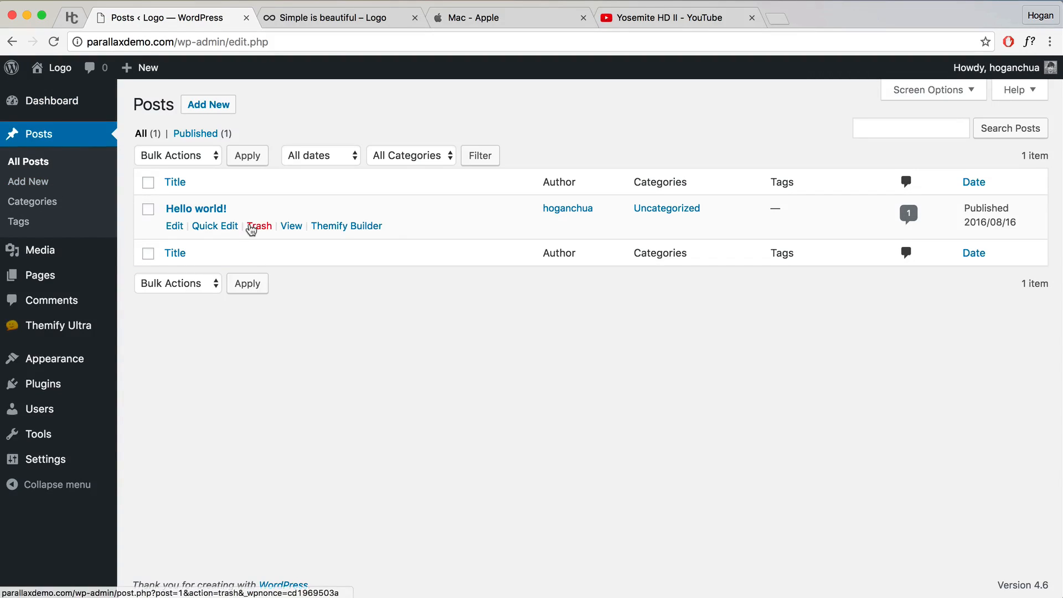
{"action": "left_click", "coordinate": [259, 227]}
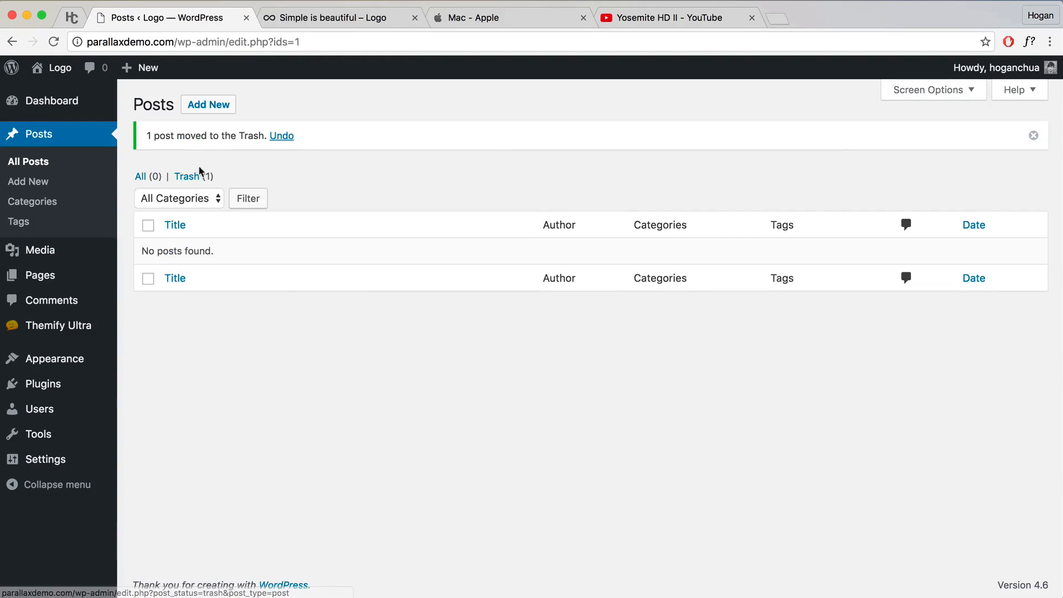
{"action": "left_click", "coordinate": [194, 176]}
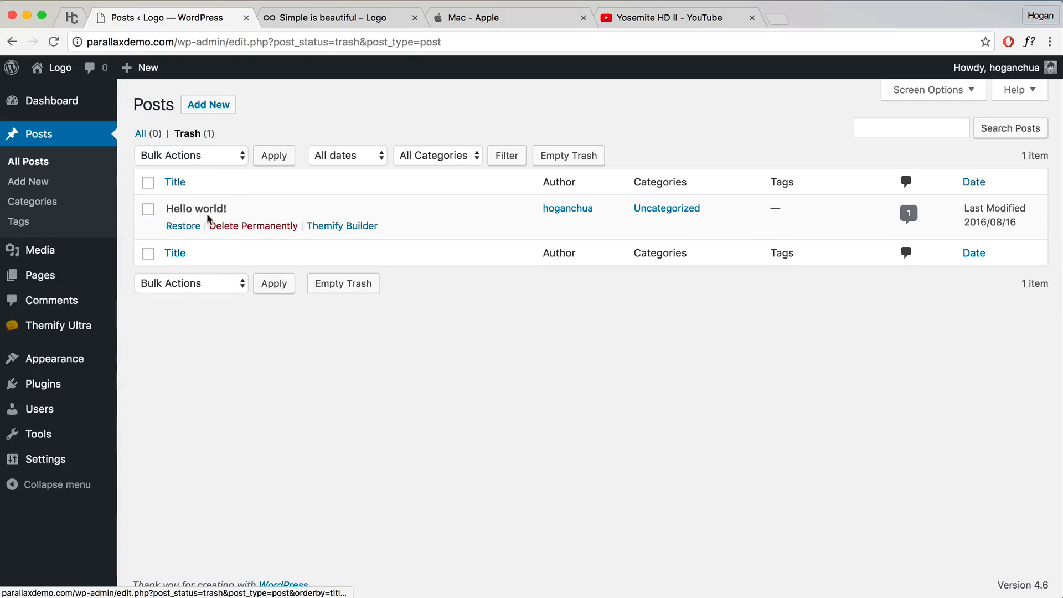
{"action": "left_click", "coordinate": [250, 226]}
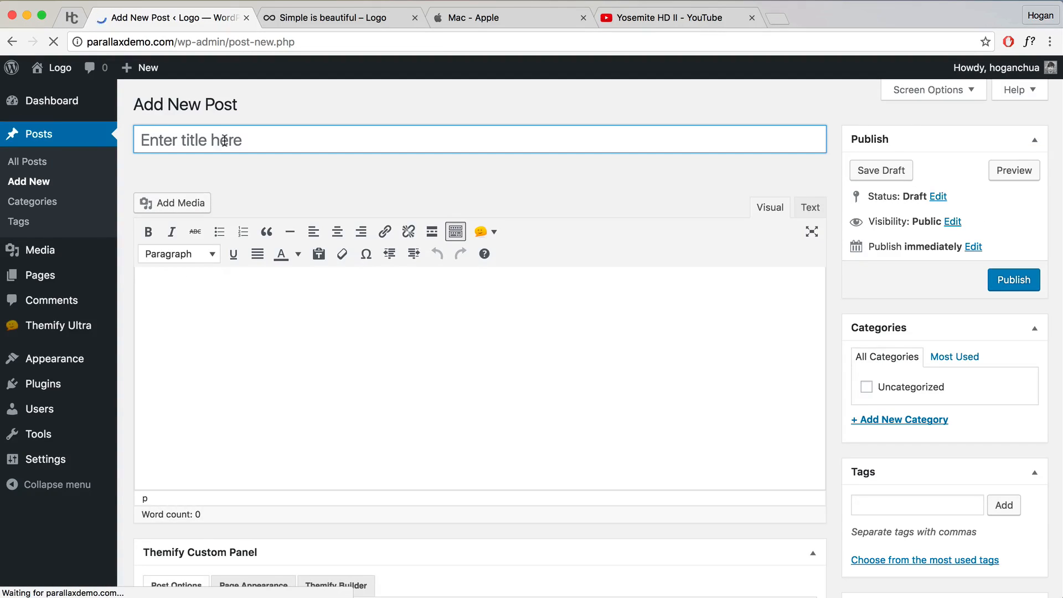
Step: Title the new post 'Inspire the world' and copy five Lorem Ipsum paragraphs from lipsum.com
{"action": "type", "text": "Inspire the world"}
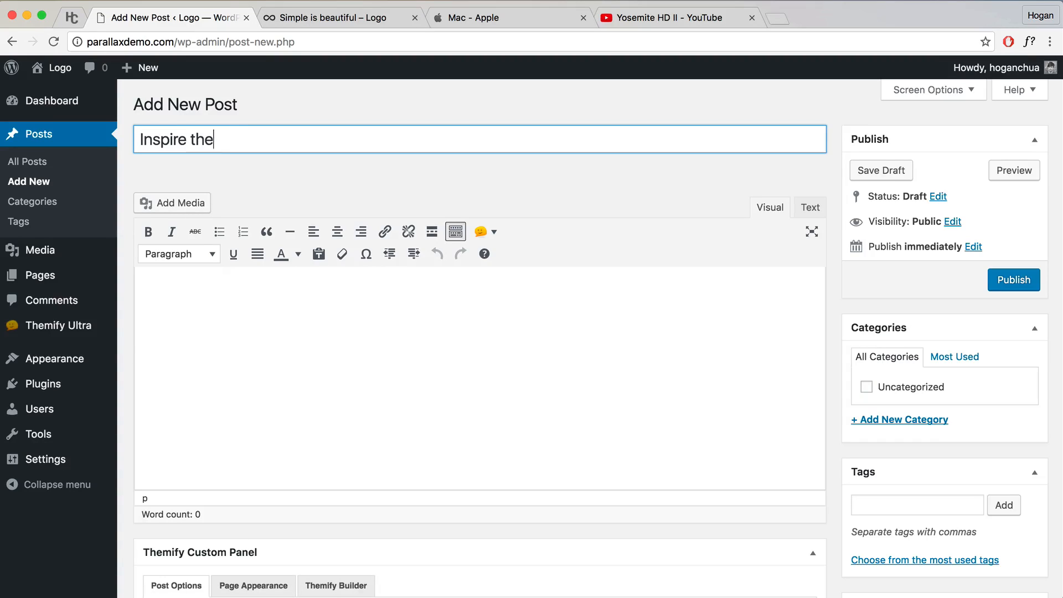
{"action": "left_click", "coordinate": [169, 277]}
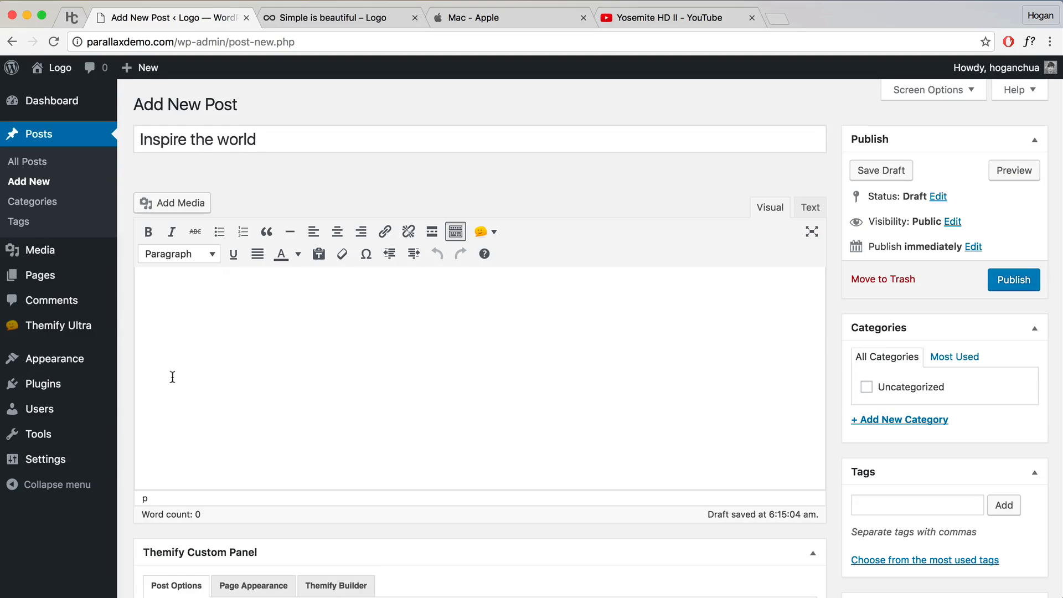
{"action": "left_click", "coordinate": [776, 18]}
{"action": "left_click", "coordinate": [836, 70]}
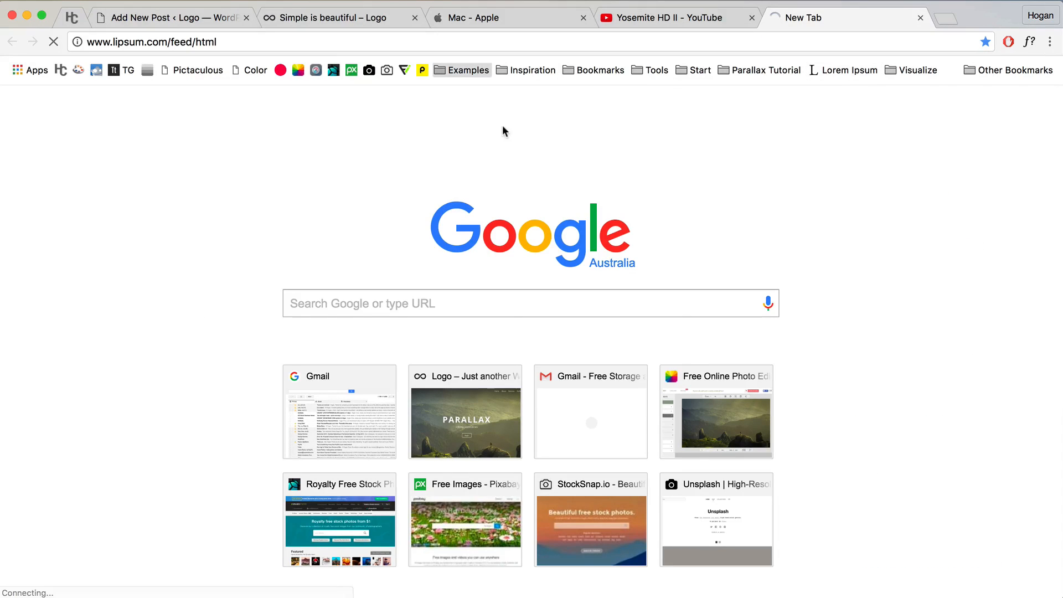
{"action": "scroll", "coordinate": [281, 305], "scroll_direction": "down", "scroll_amount": 4}
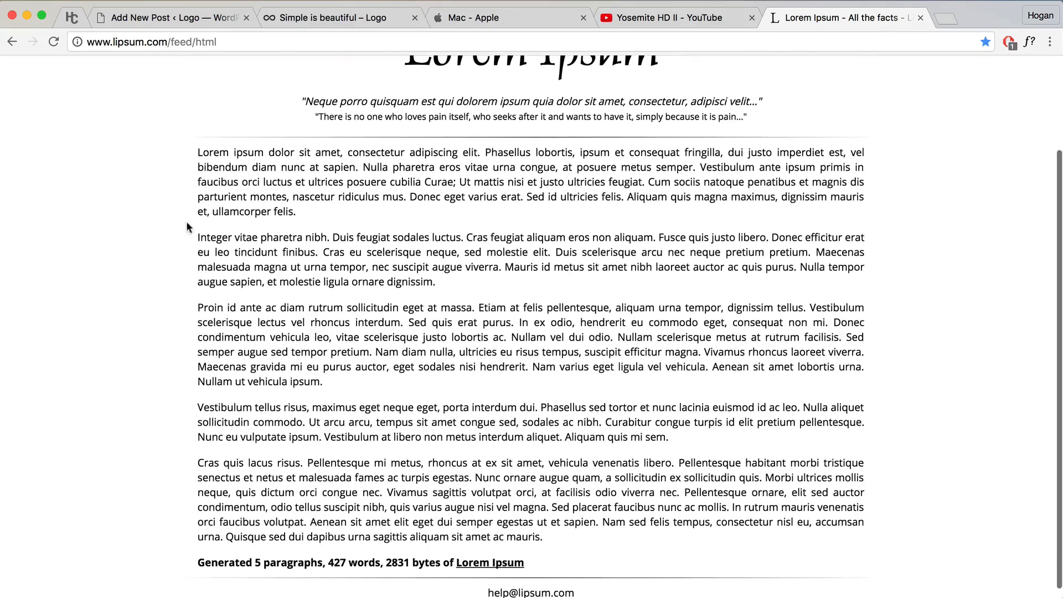
{"action": "left_click_drag", "start_coordinate": [192, 153], "coordinate": [648, 546]}
{"action": "right_click", "coordinate": [580, 505]}
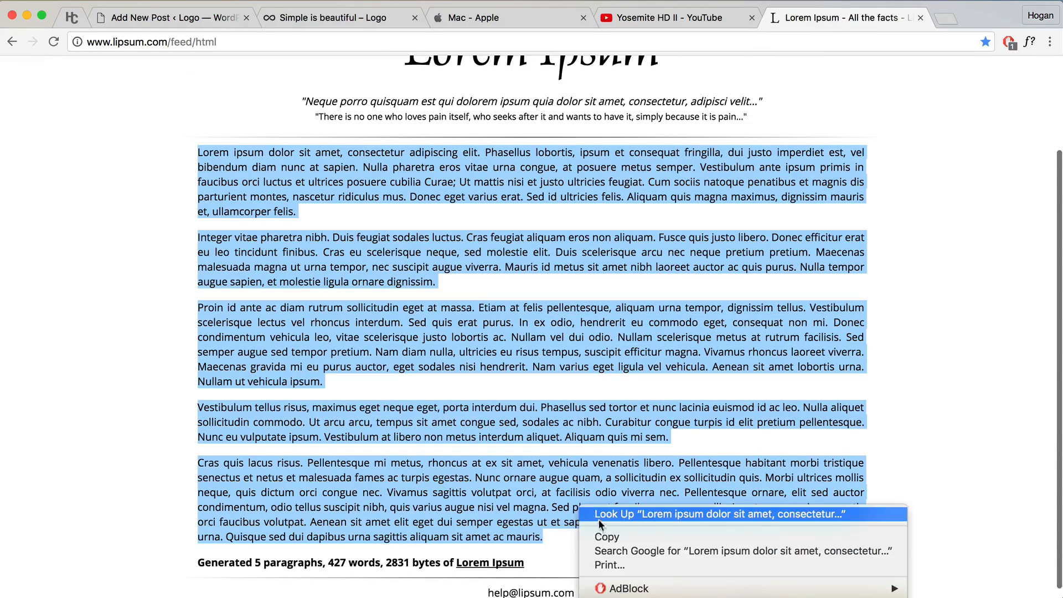
{"action": "left_click", "coordinate": [599, 537]}
{"action": "left_click", "coordinate": [168, 21]}
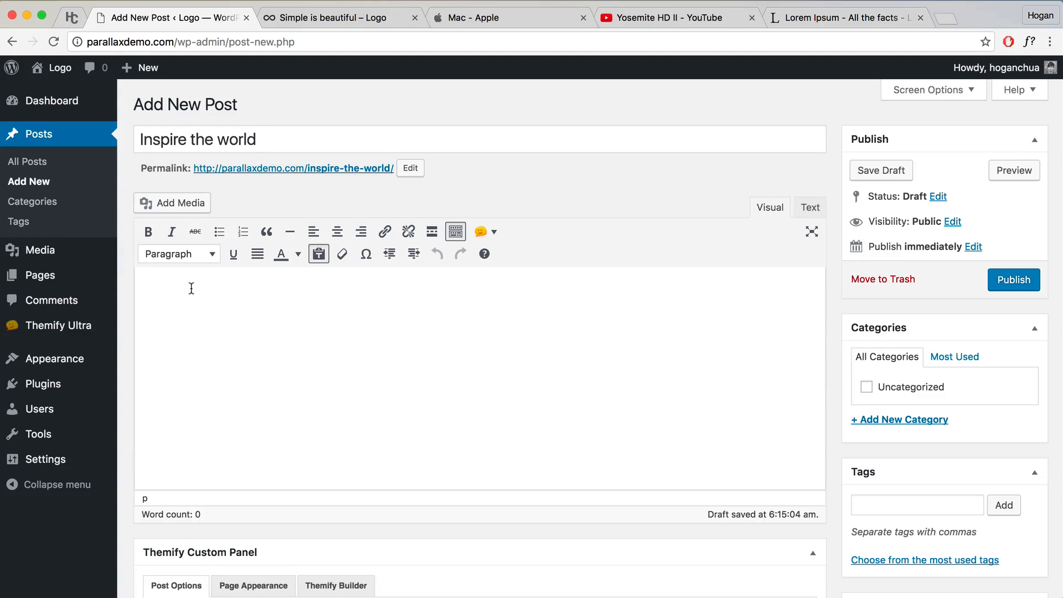
Step: Paste the Lorem Ipsum paragraphs into the post body and start a link on 'Lorem ipsum'
{"action": "key", "text": "super+v"}
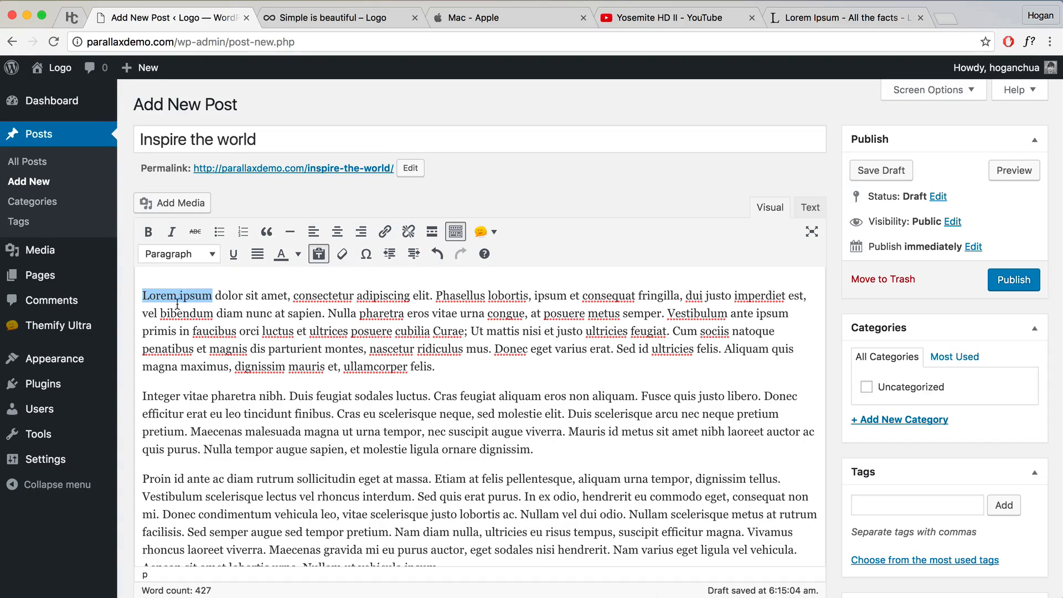
{"action": "left_click", "coordinate": [385, 232]}
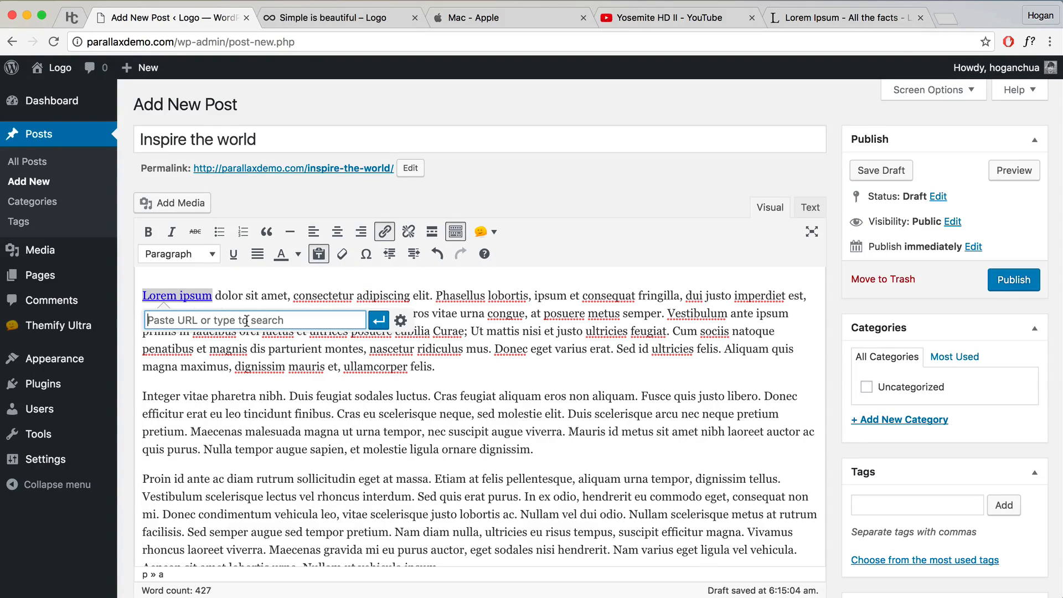
{"action": "left_click", "coordinate": [401, 321]}
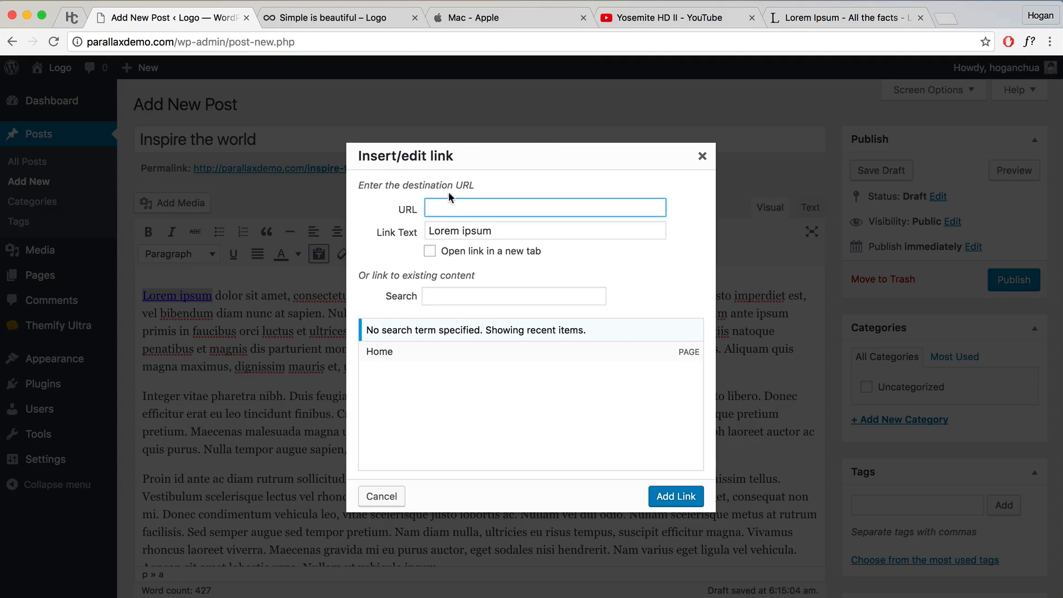
{"action": "left_click", "coordinate": [814, 17]}
{"action": "left_click", "coordinate": [94, 49]}
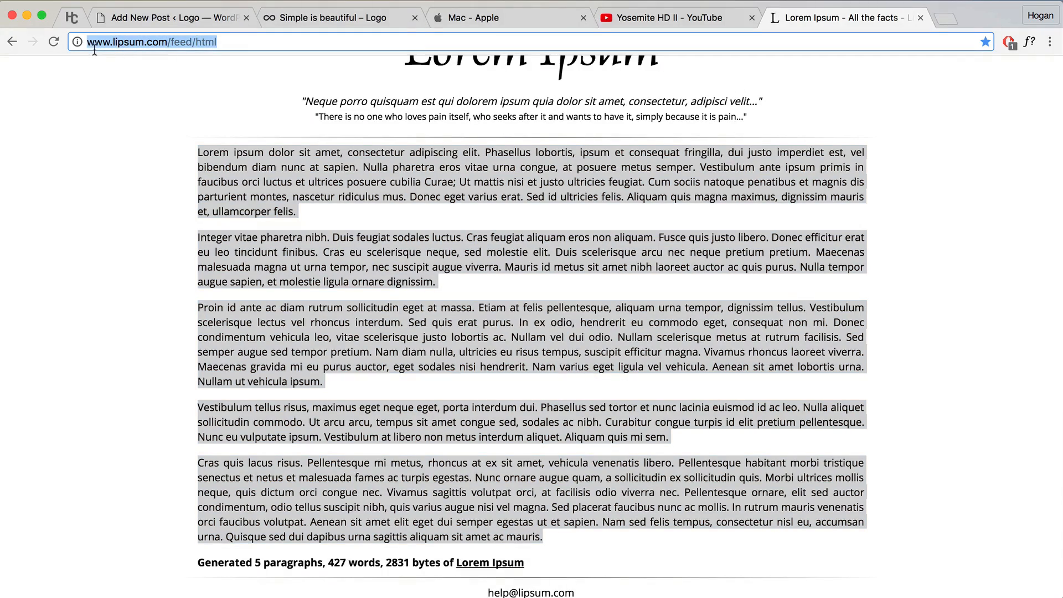
{"action": "right_click", "coordinate": [115, 42]}
{"action": "left_click", "coordinate": [133, 63]}
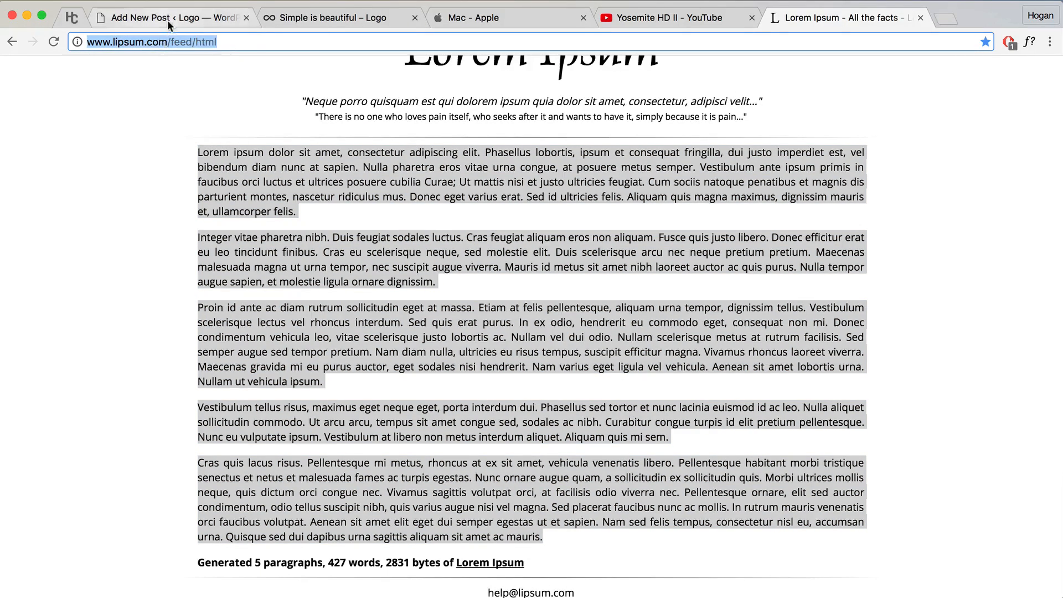
{"action": "left_click", "coordinate": [167, 20]}
{"action": "key", "text": "super+v"}
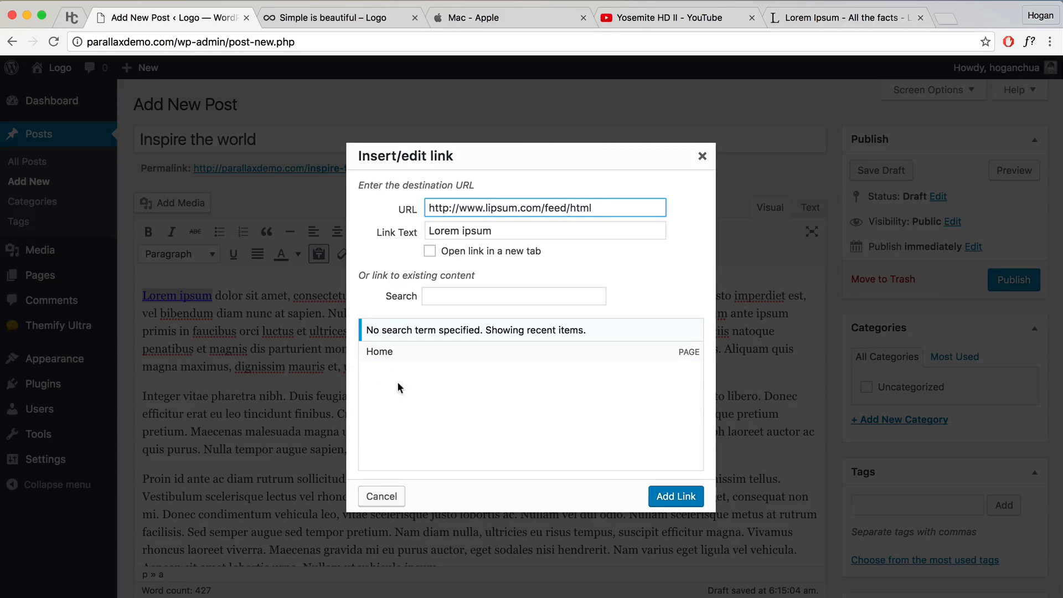
Step: Apply the lipsum feed link to 'Lorem ipsum' and add an empty paragraph after the first paragraph
{"action": "left_click", "coordinate": [663, 496]}
{"action": "left_click", "coordinate": [459, 373]}
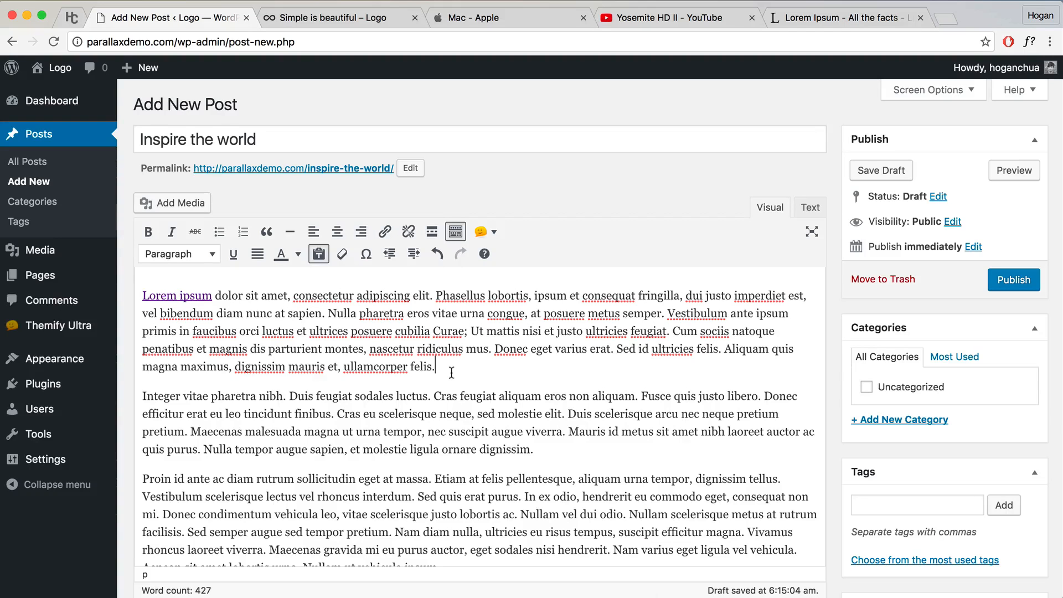
{"action": "key", "text": "Return"}
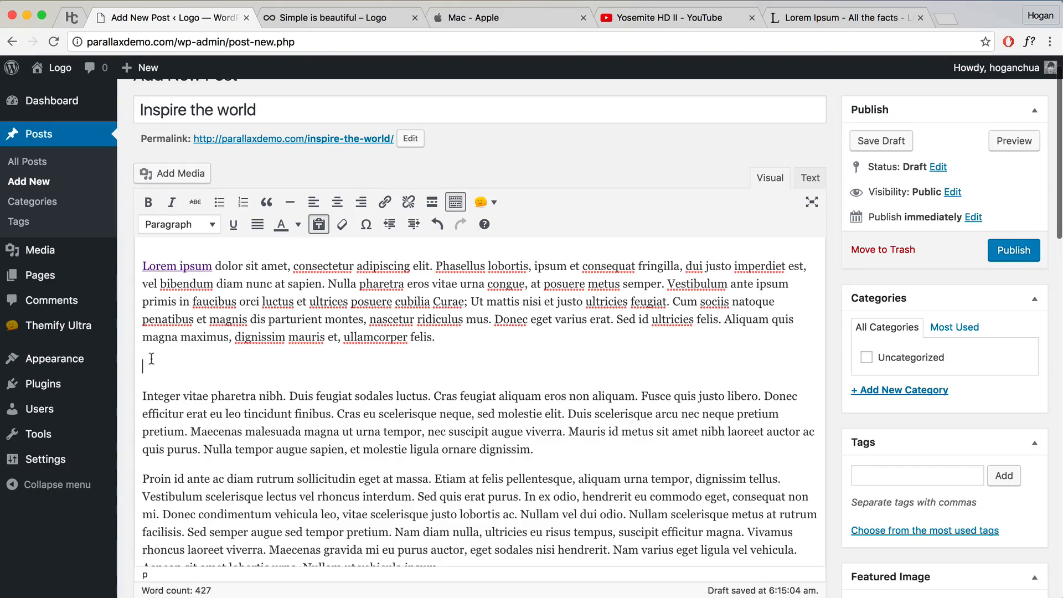
Step: Upload the Blog 3 body image from the Blog folder and insert it below the first paragraph
{"action": "left_click", "coordinate": [166, 175]}
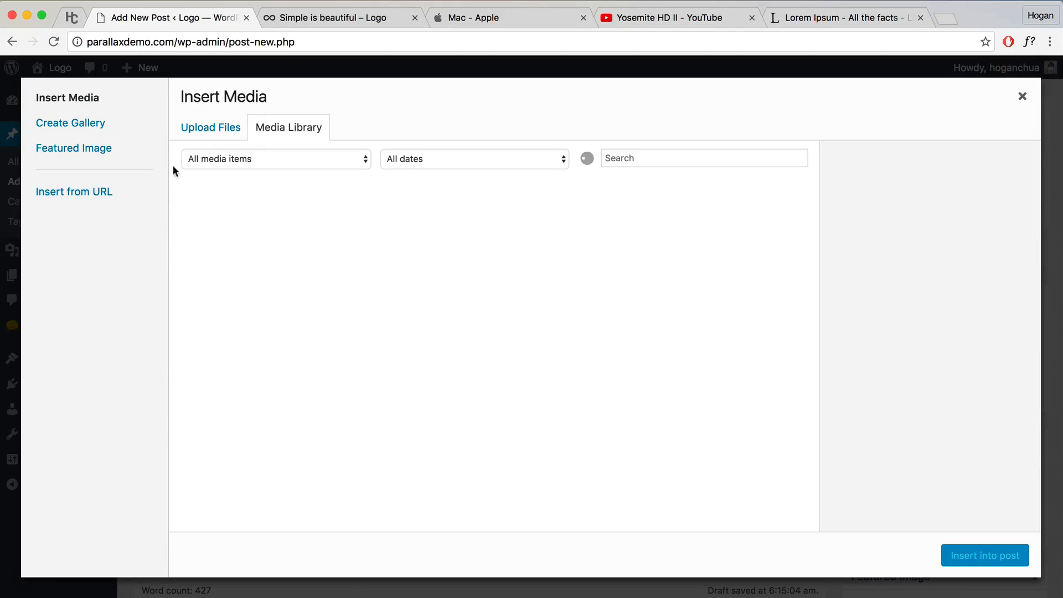
{"action": "left_click", "coordinate": [200, 131]}
{"action": "left_click", "coordinate": [619, 345]}
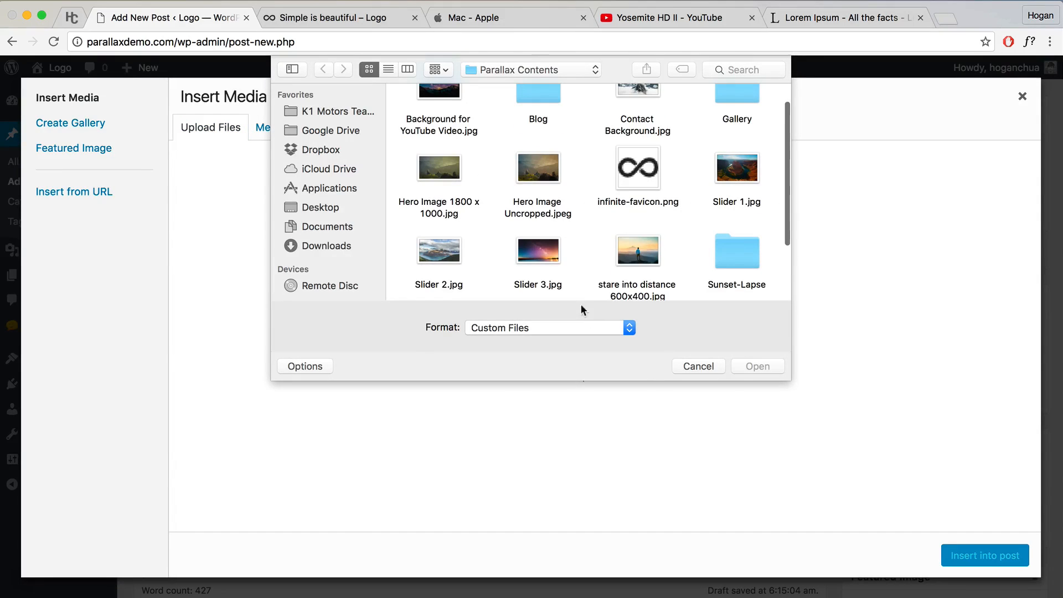
{"action": "scroll", "coordinate": [511, 115], "scroll_direction": "up", "scroll_amount": 2}
{"action": "double_click", "coordinate": [537, 114]}
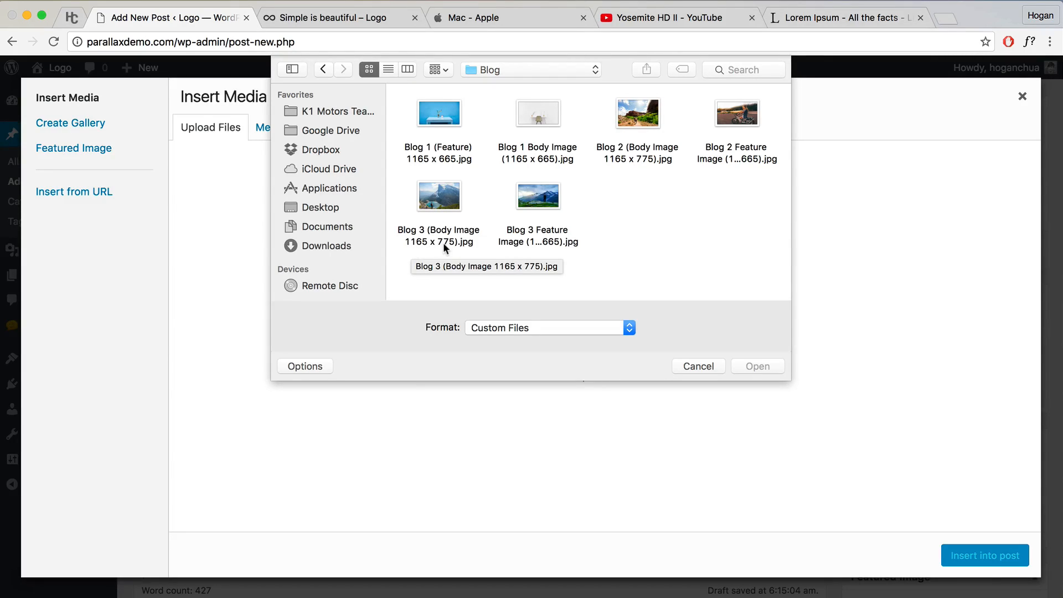
{"action": "left_click", "coordinate": [439, 215]}
{"action": "left_click", "coordinate": [751, 366]}
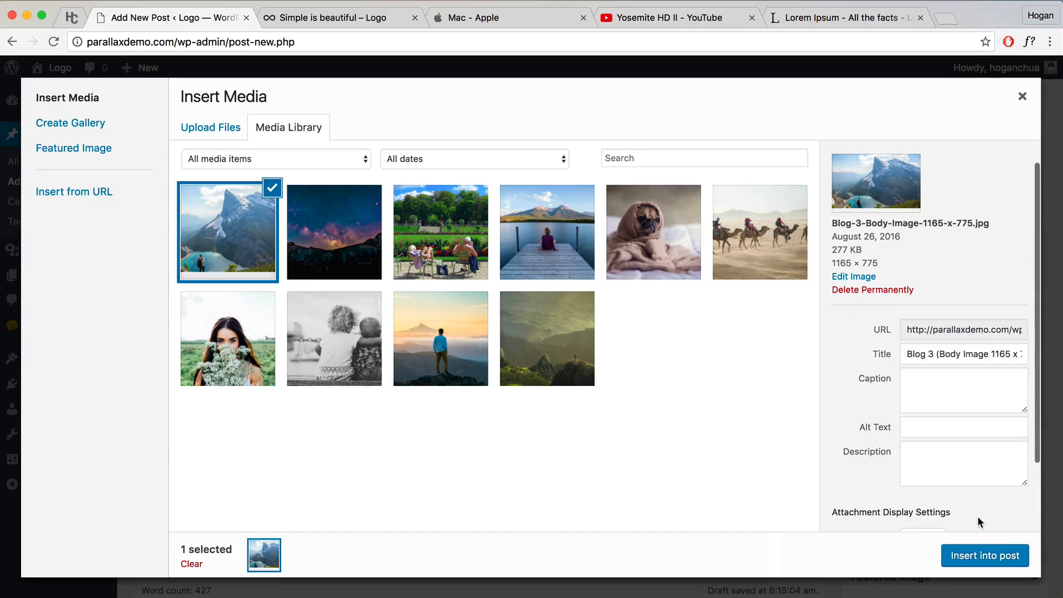
{"action": "left_click", "coordinate": [976, 557]}
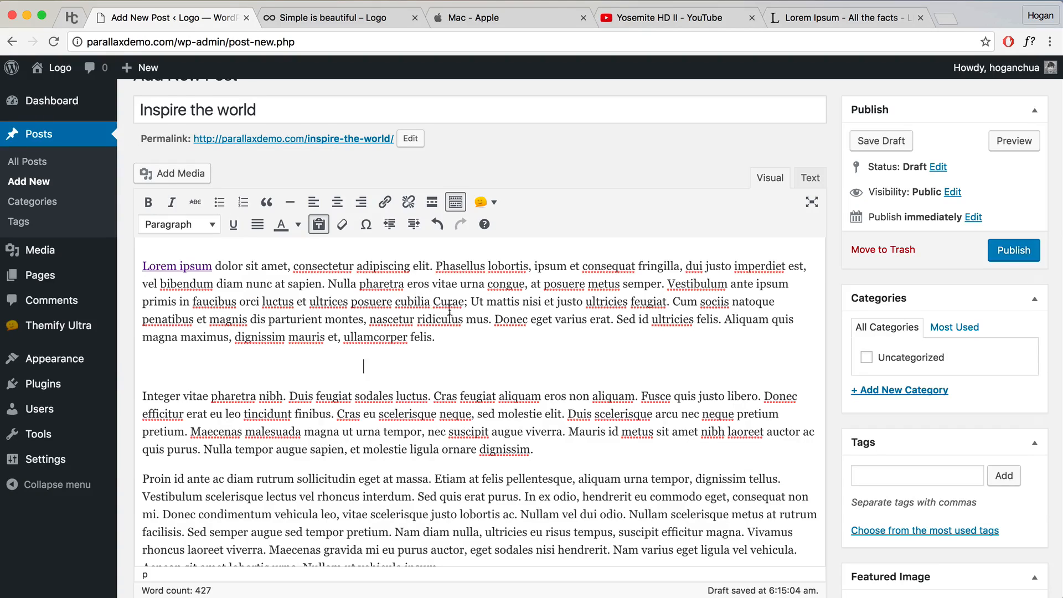
{"action": "scroll", "coordinate": [388, 338], "scroll_direction": "down", "scroll_amount": 2}
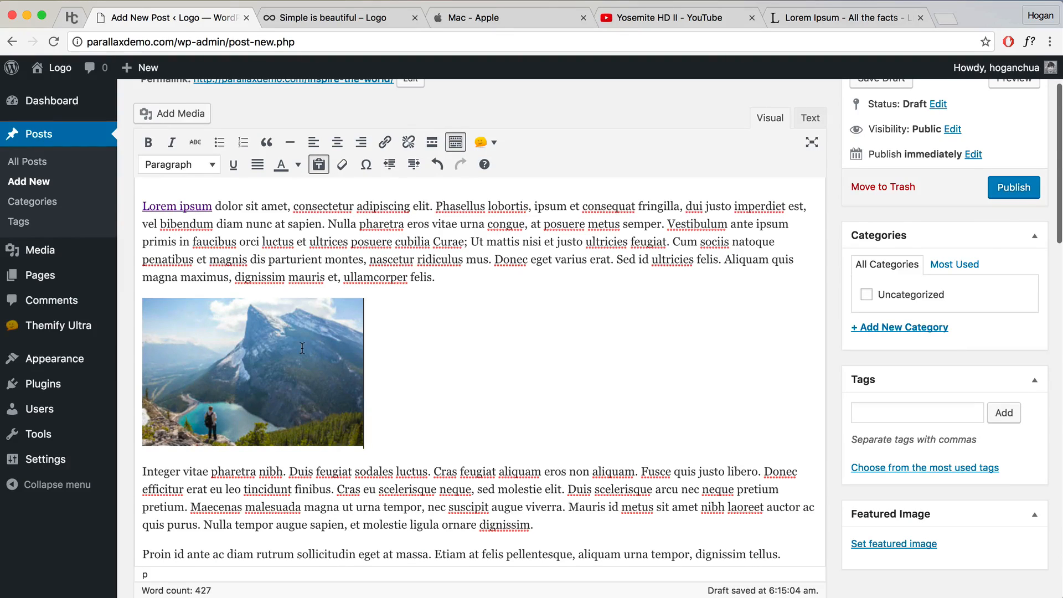
Step: Set the mountain image to Full Size (1165 × 775) with centre alignment
{"action": "left_click", "coordinate": [259, 338]}
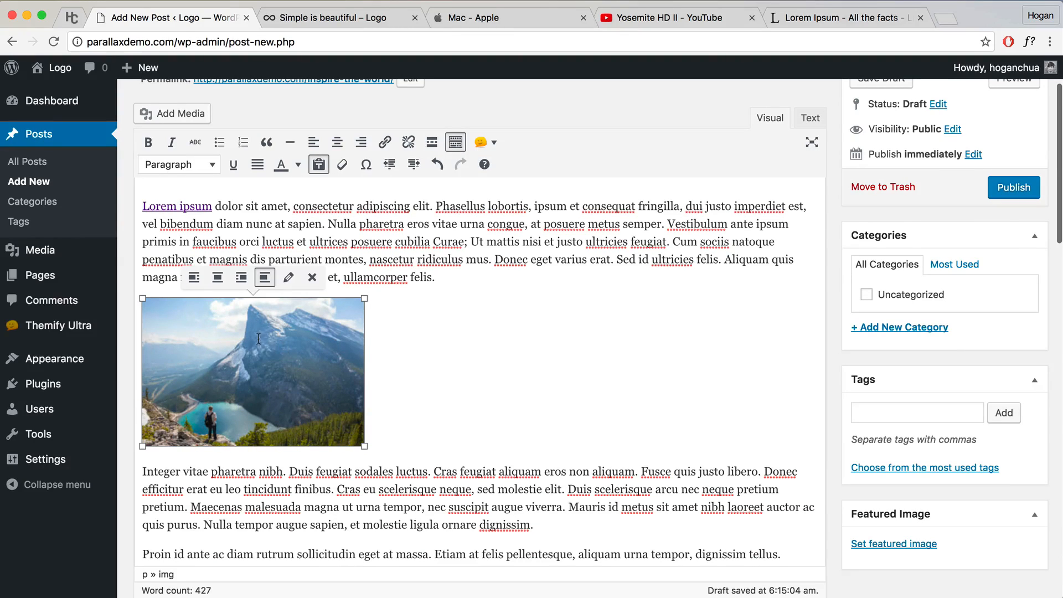
{"action": "left_click", "coordinate": [288, 280]}
{"action": "left_click", "coordinate": [297, 289]}
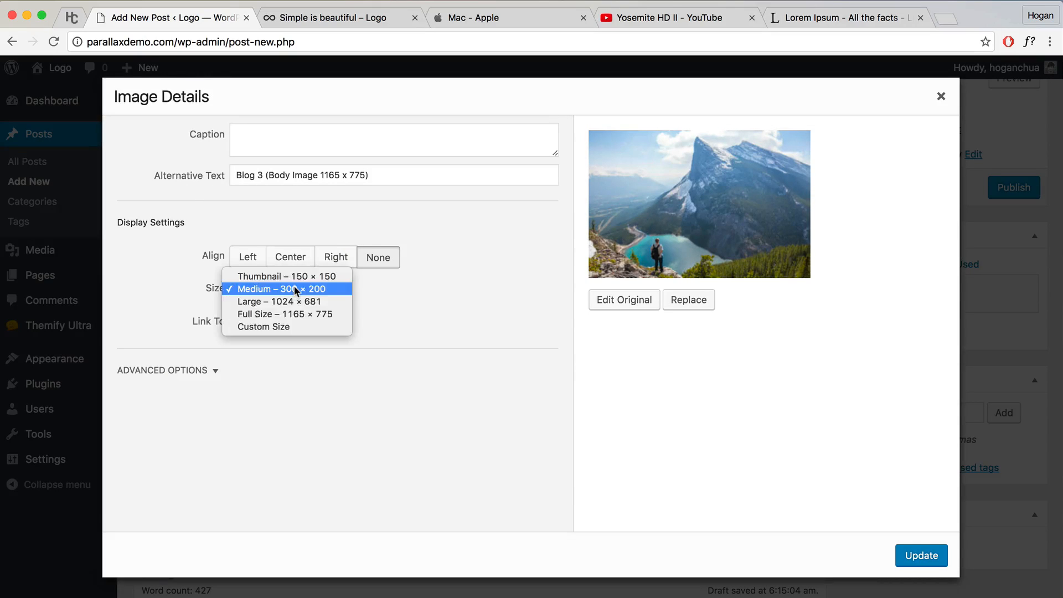
{"action": "left_click", "coordinate": [288, 313]}
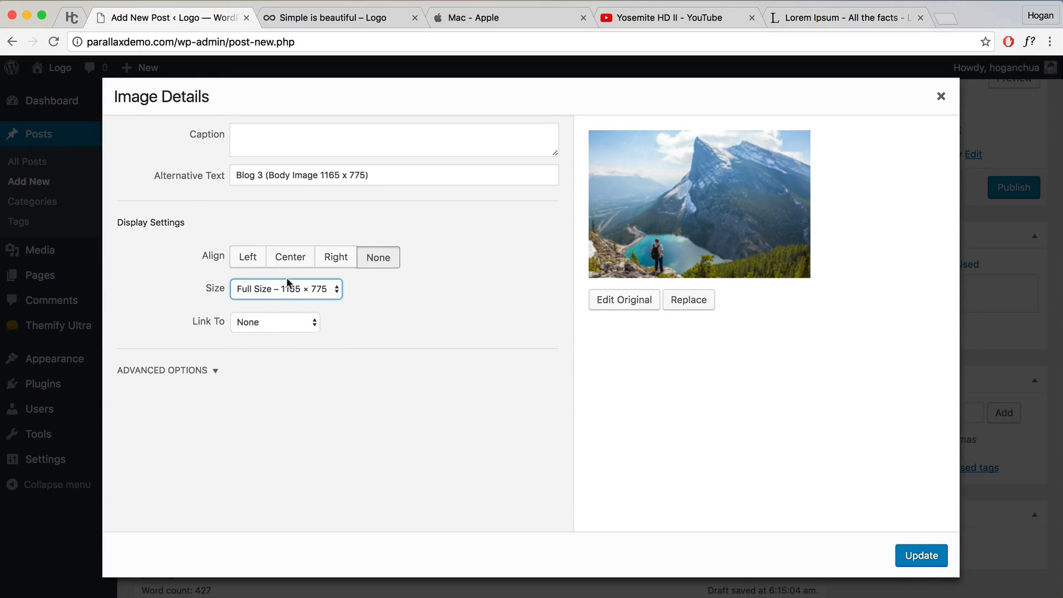
{"action": "left_click", "coordinate": [289, 261]}
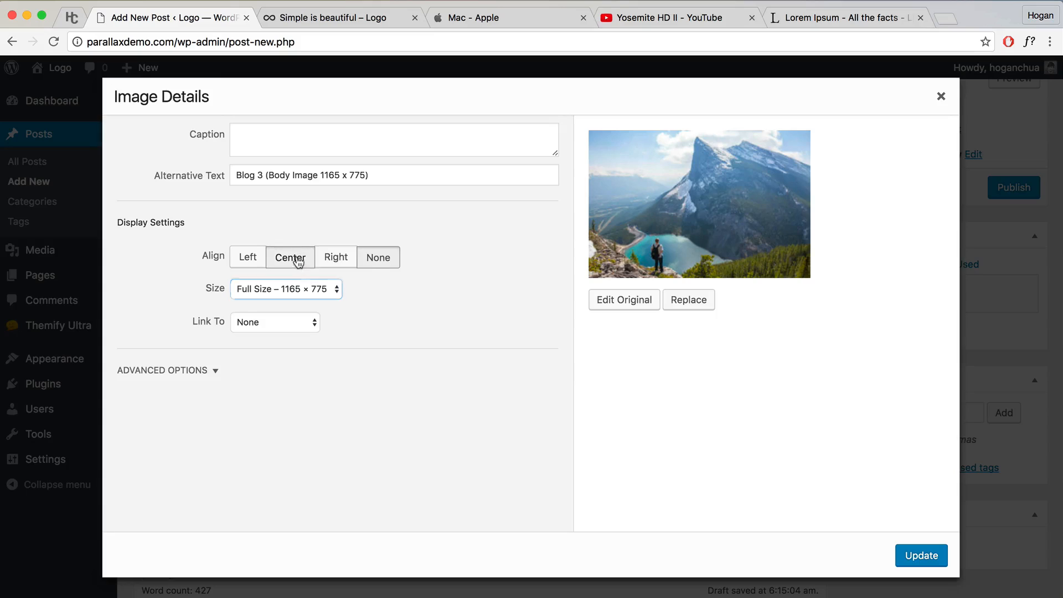
{"action": "left_click", "coordinate": [921, 555]}
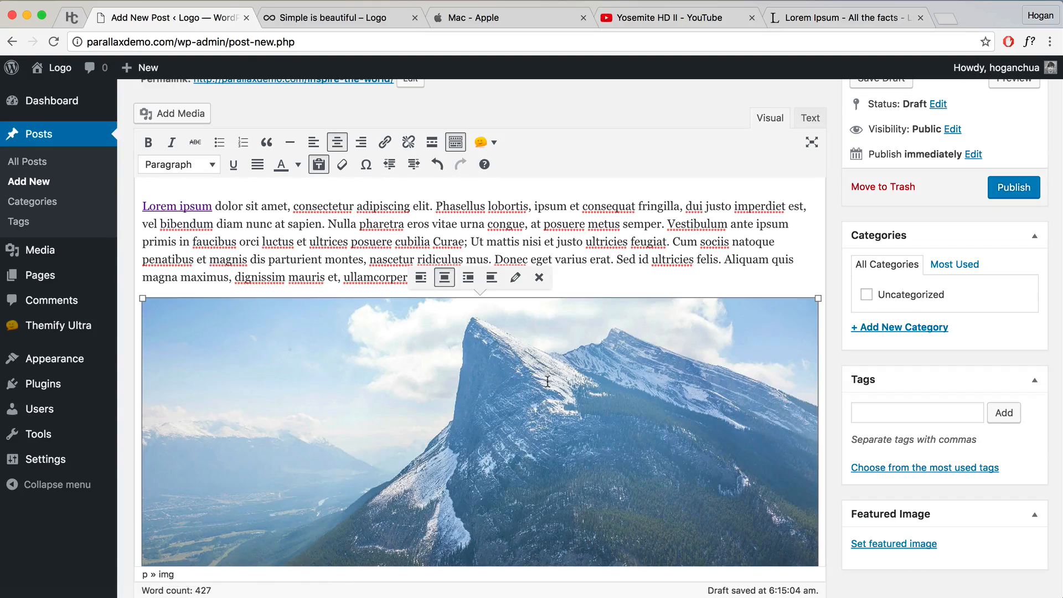
Step: Drag the image's corner to shrink it to about 894 × 595
{"action": "scroll", "coordinate": [541, 369], "scroll_direction": "down", "scroll_amount": 3}
{"action": "scroll", "coordinate": [541, 369], "scroll_direction": "up", "scroll_amount": 3}
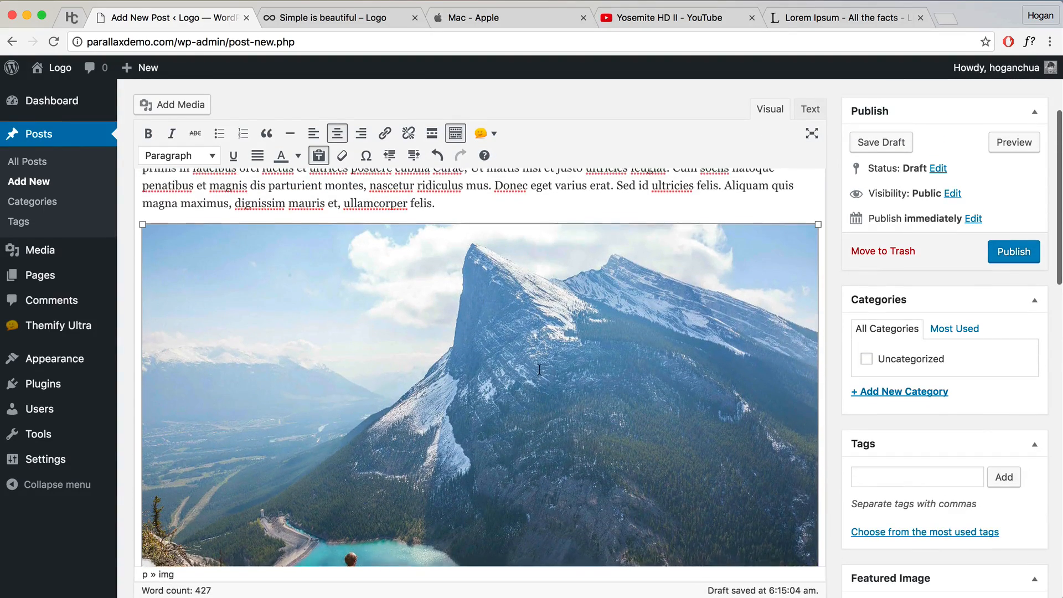
{"action": "left_click_drag", "start_coordinate": [142, 232], "coordinate": [158, 241]}
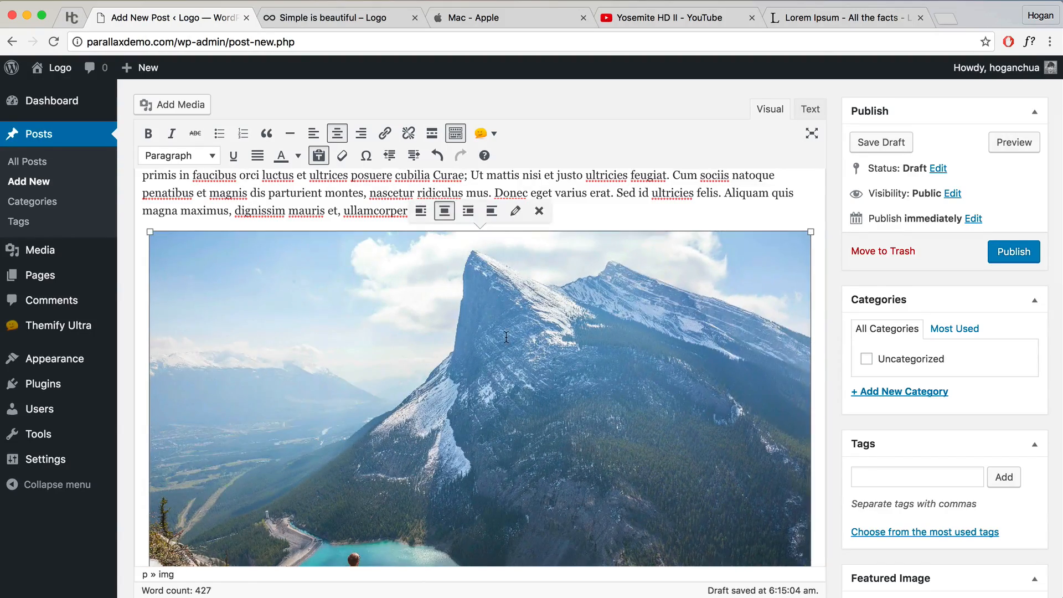
{"action": "scroll", "coordinate": [506, 336], "scroll_direction": "down", "scroll_amount": 8}
{"action": "scroll", "coordinate": [507, 337], "scroll_direction": "down", "scroll_amount": 3}
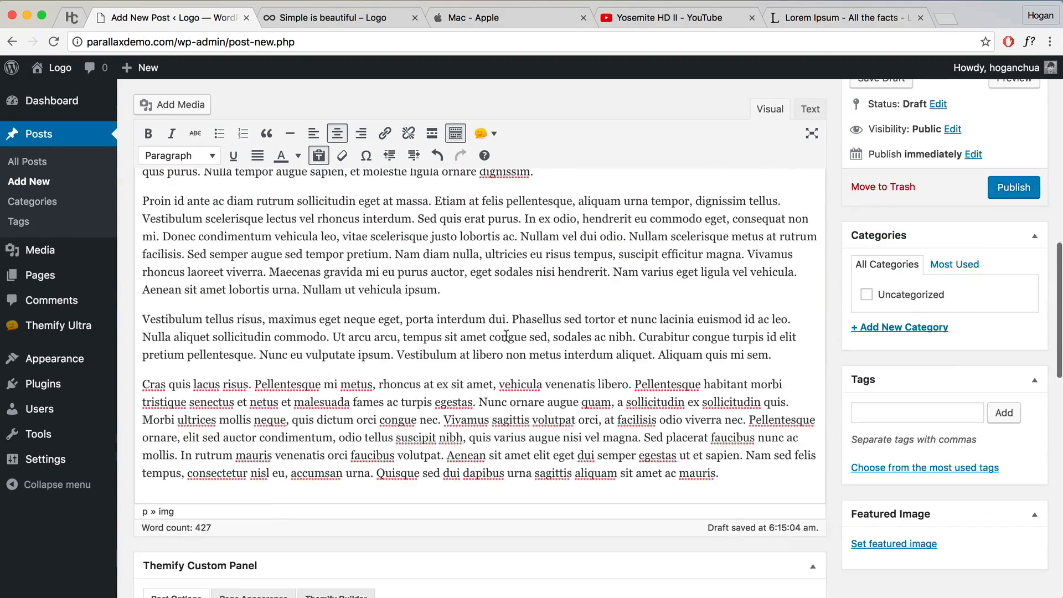
Step: Add an empty paragraph after 'Nullam ut vehicula ipsum.' and copy the Peru in 4K video URL
{"action": "left_click", "coordinate": [452, 294]}
{"action": "key", "text": "Return"}
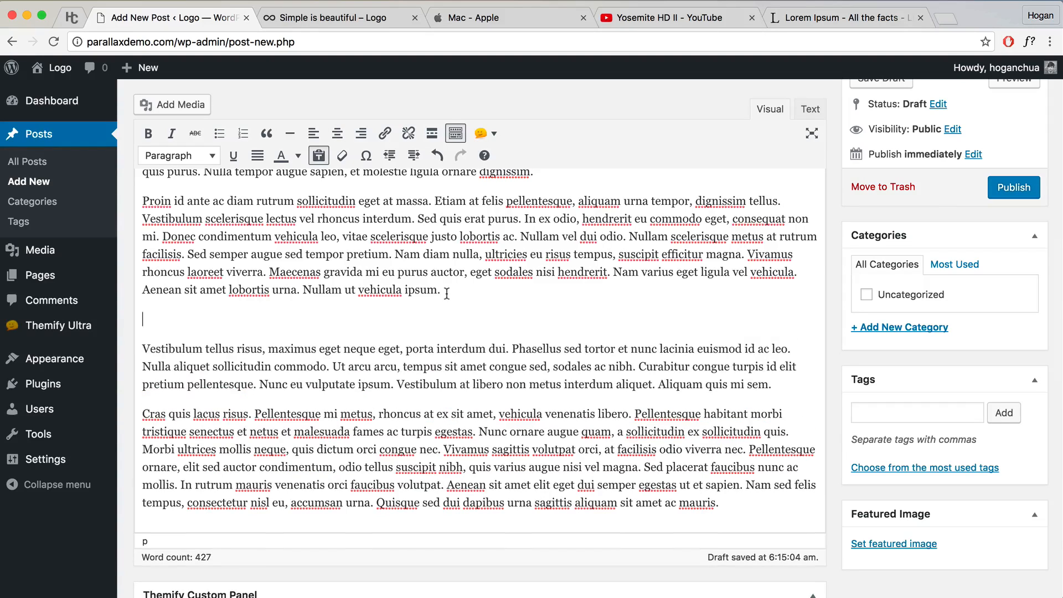
{"action": "left_click", "coordinate": [692, 17]}
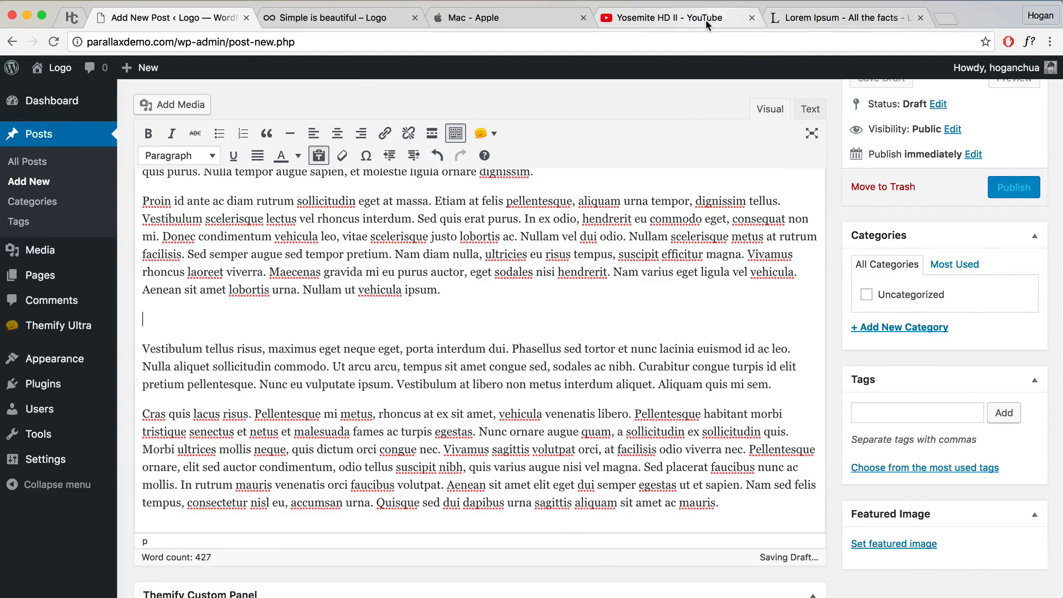
{"action": "left_click", "coordinate": [946, 20]}
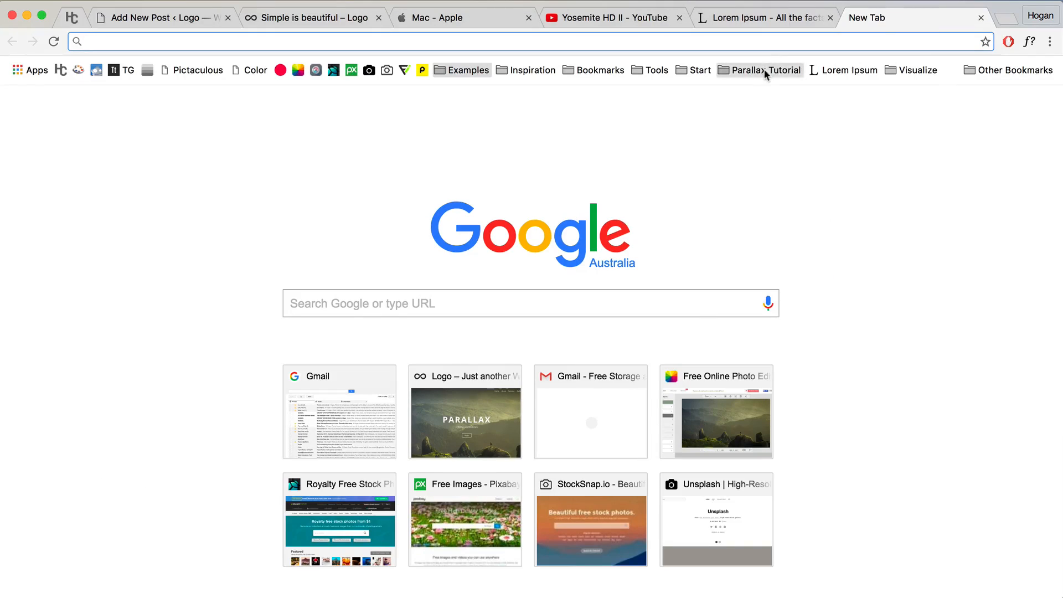
{"action": "left_click", "coordinate": [765, 70]}
{"action": "left_click", "coordinate": [778, 214]}
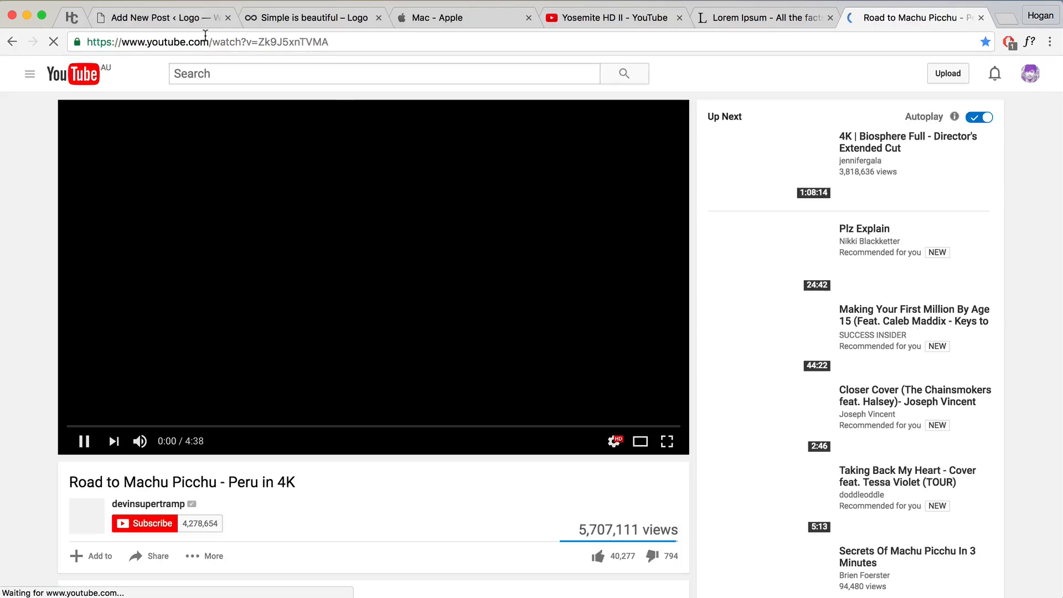
{"action": "right_click", "coordinate": [208, 41]}
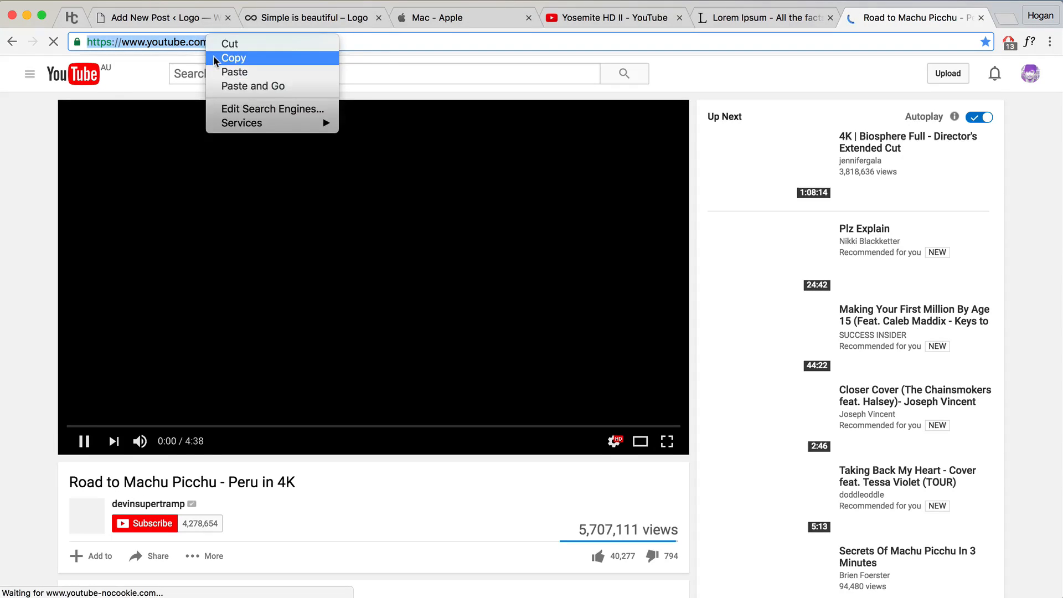
{"action": "left_click", "coordinate": [231, 57]}
Step: Paste the video URL into the empty paragraph to embed the Machu Picchu video
{"action": "left_click", "coordinate": [84, 442]}
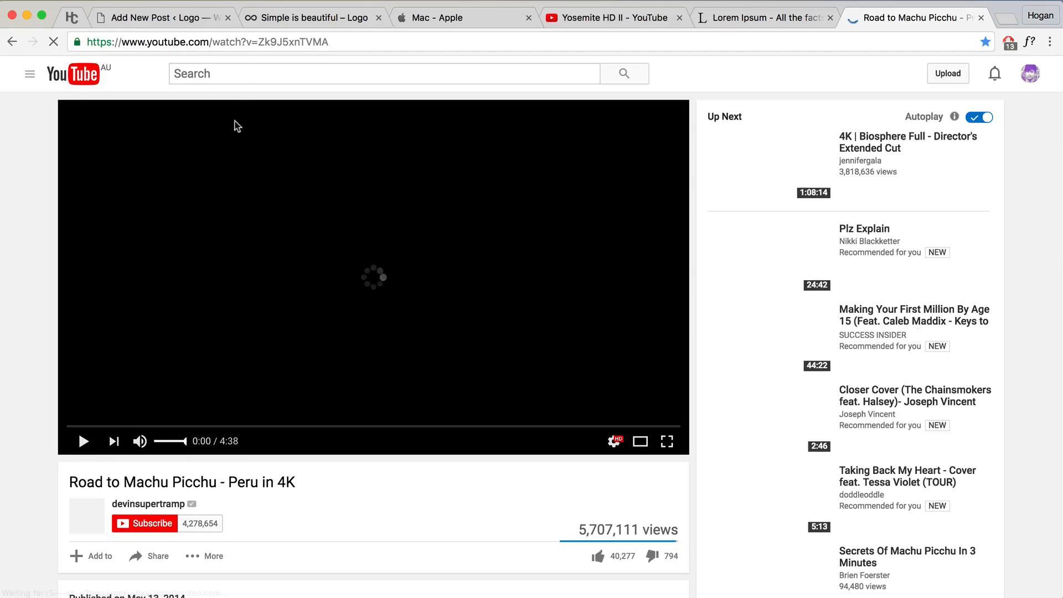
{"action": "left_click", "coordinate": [183, 17]}
{"action": "left_click", "coordinate": [188, 318]}
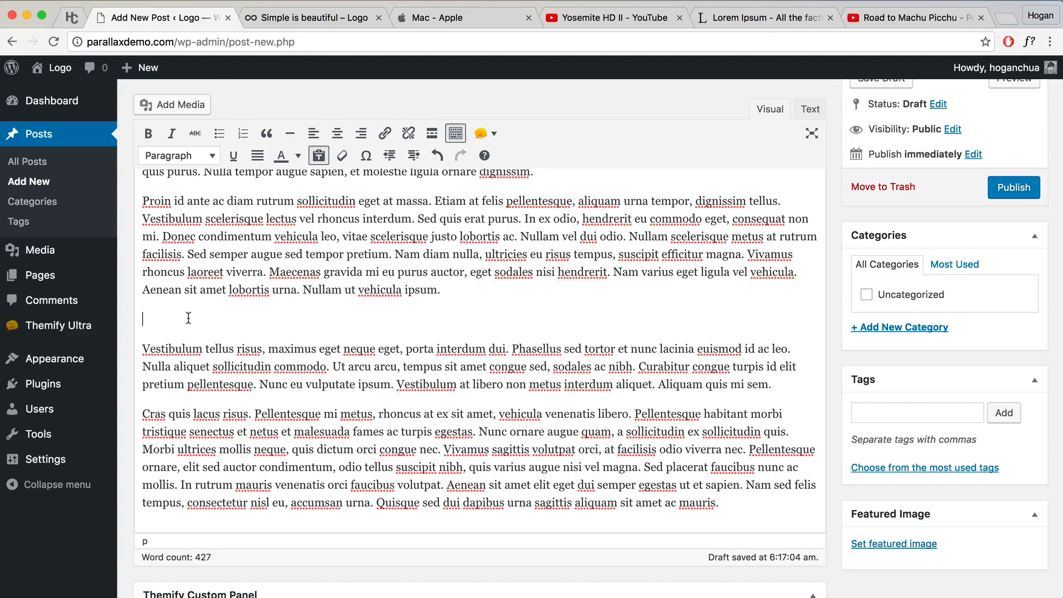
{"action": "key", "text": "super+v"}
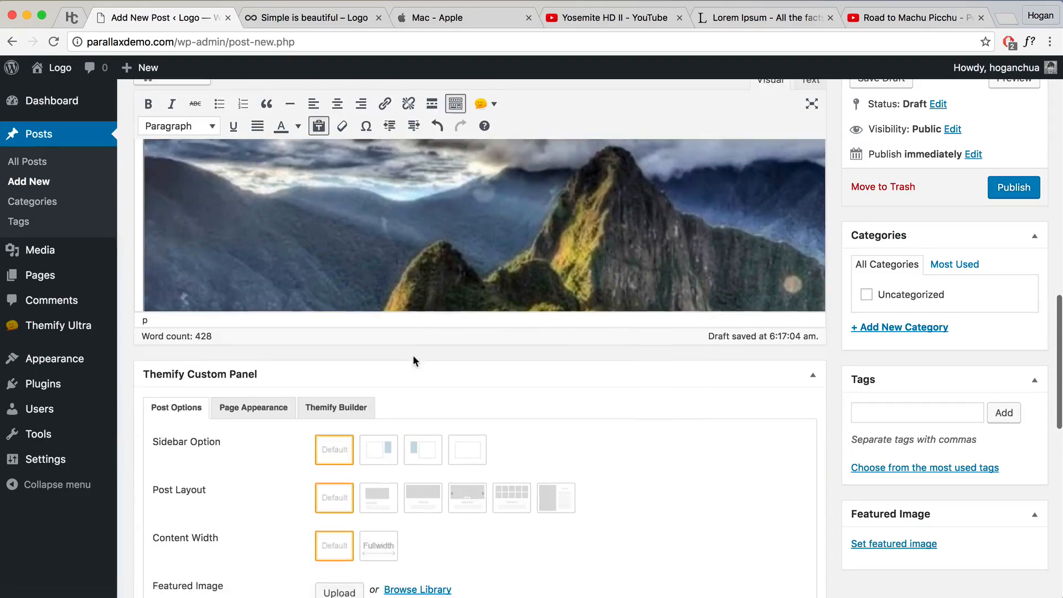
Step: Create and assign the Travel category to the post
{"action": "scroll", "coordinate": [415, 362], "scroll_direction": "up", "scroll_amount": 10}
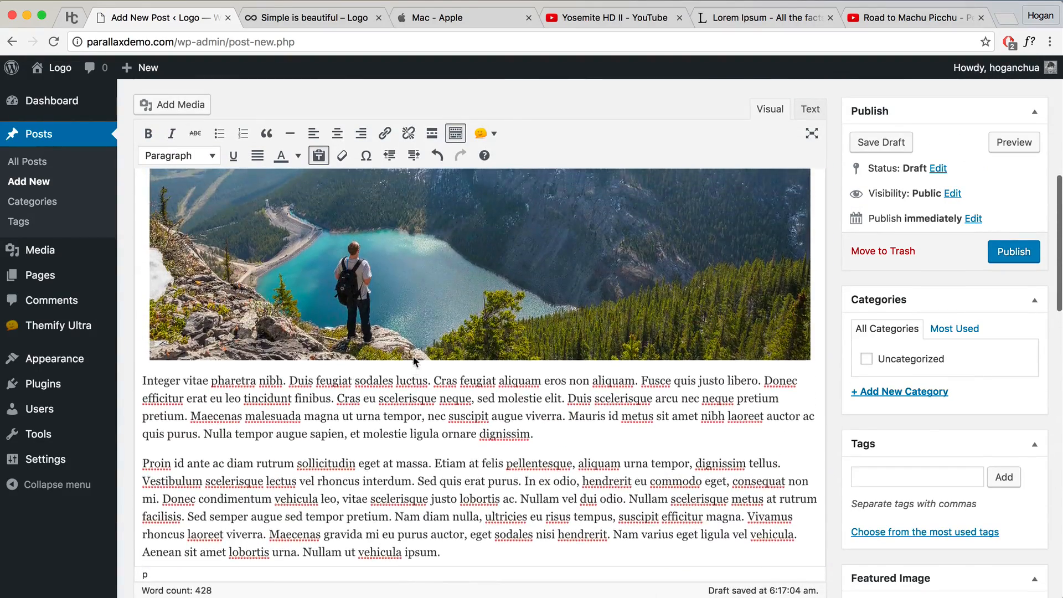
{"action": "scroll", "coordinate": [414, 357], "scroll_direction": "up", "scroll_amount": 4}
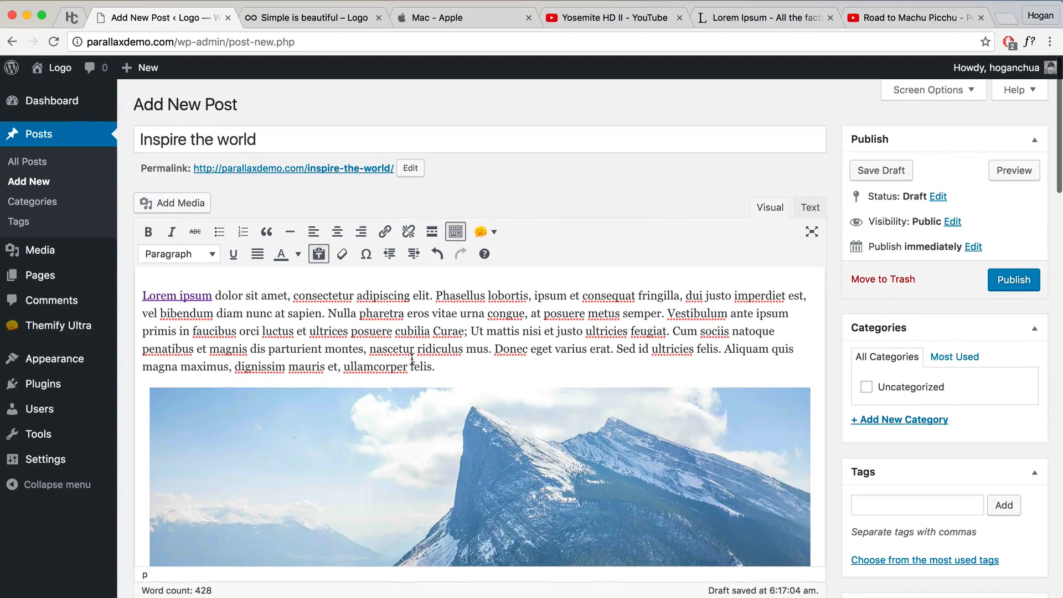
{"action": "scroll", "coordinate": [595, 355], "scroll_direction": "down", "scroll_amount": 2}
{"action": "scroll", "coordinate": [596, 355], "scroll_direction": "down", "scroll_amount": 3}
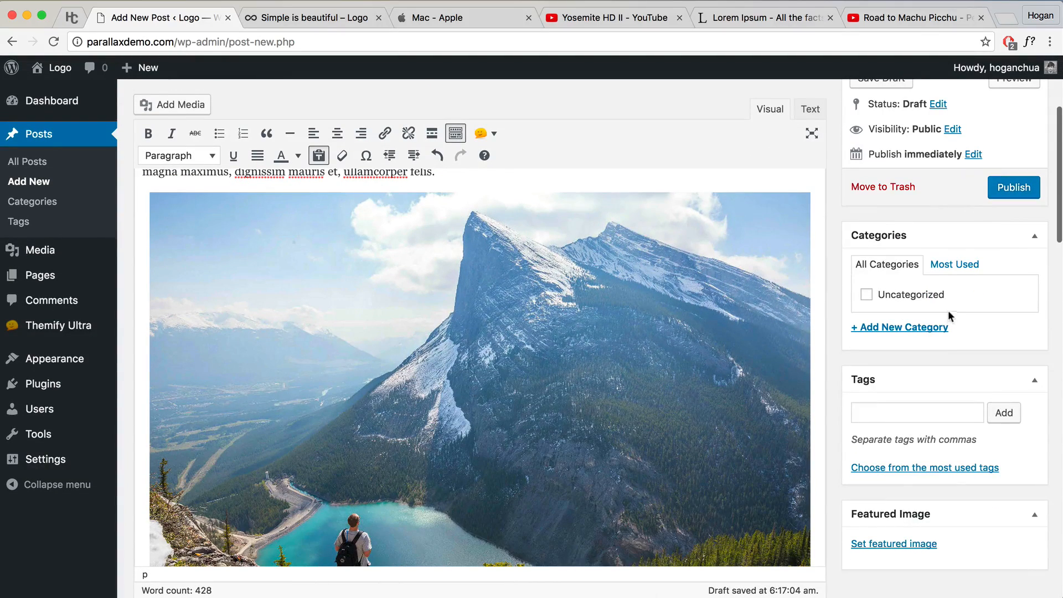
{"action": "left_click", "coordinate": [881, 327]}
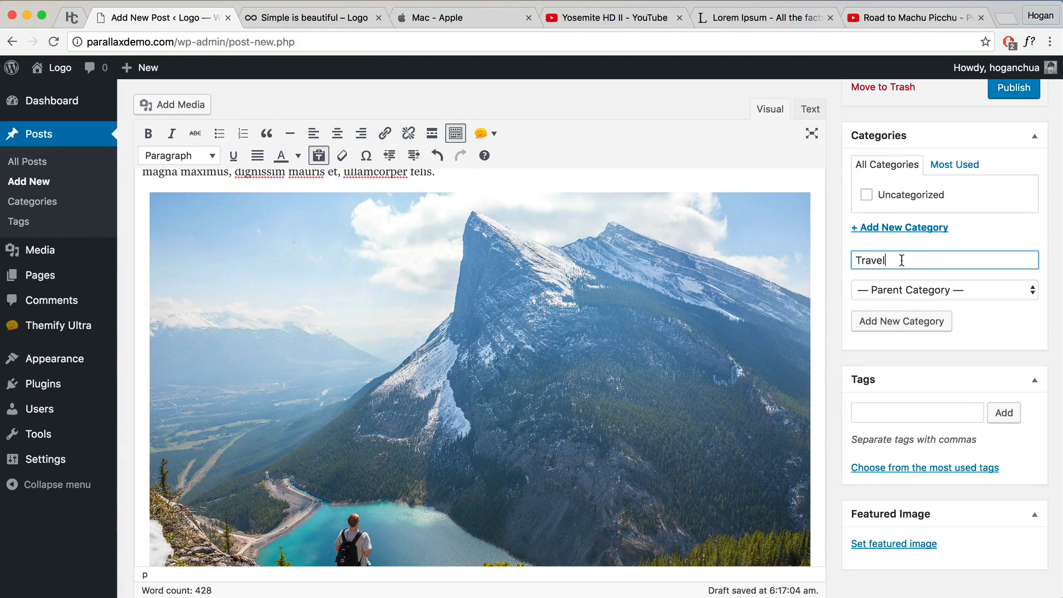
{"action": "left_click", "coordinate": [892, 321]}
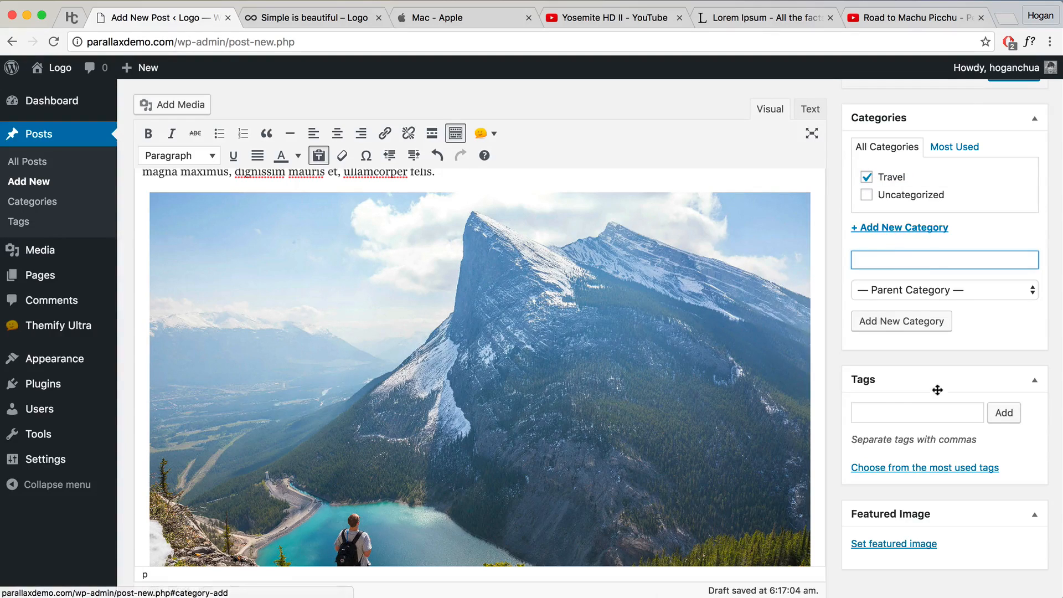
Step: Add the tags Peru and Machu Picchu to the post
{"action": "left_click", "coordinate": [891, 414]}
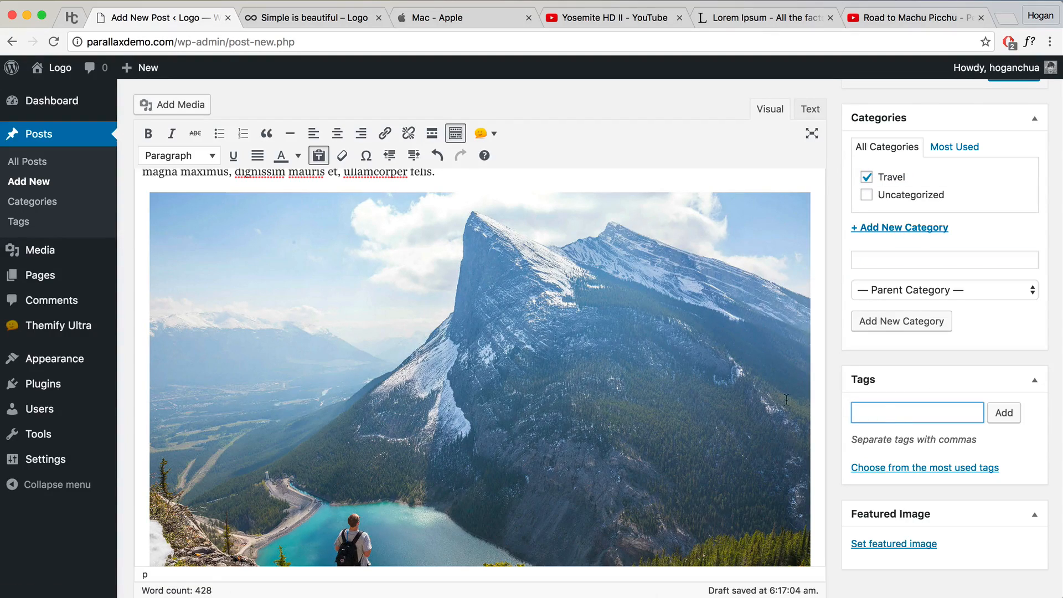
{"action": "scroll", "coordinate": [786, 399], "scroll_direction": "down", "scroll_amount": 10}
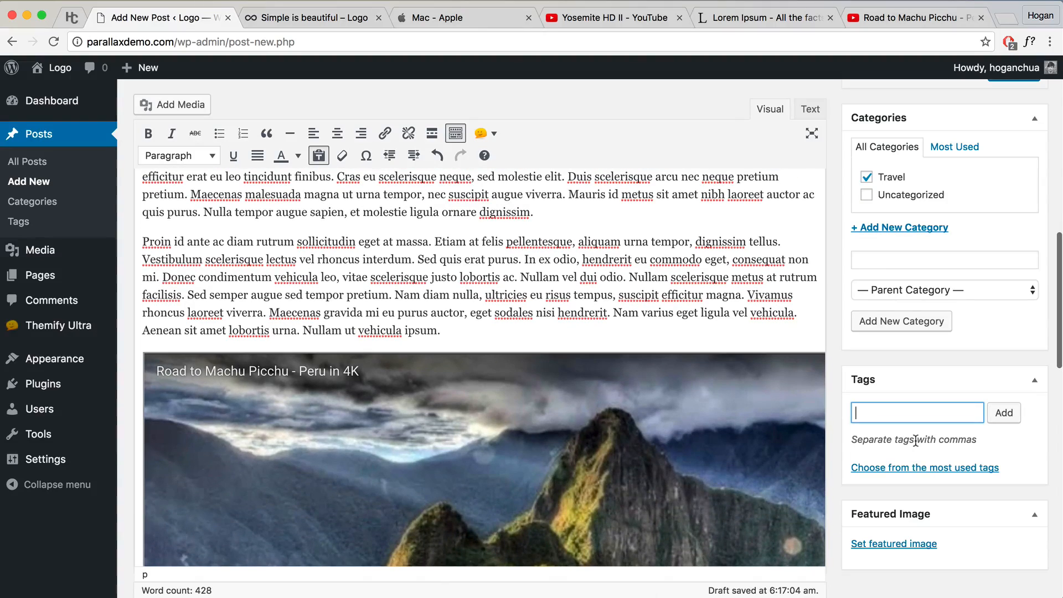
{"action": "type", "text": "Peru, Machu Picchu"}
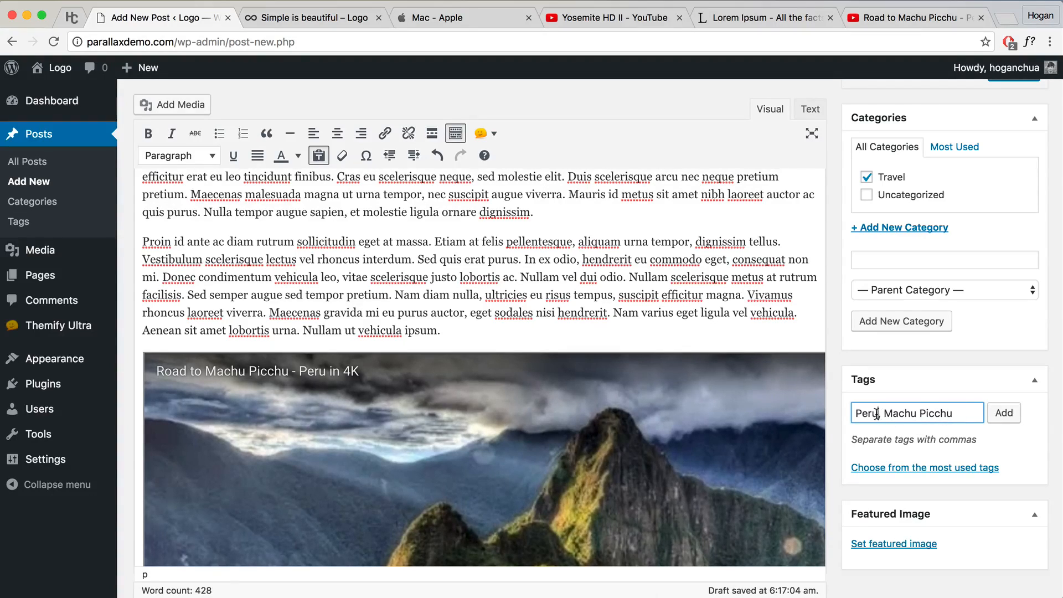
{"action": "type", "text": ","}
{"action": "left_click", "coordinate": [1004, 413]}
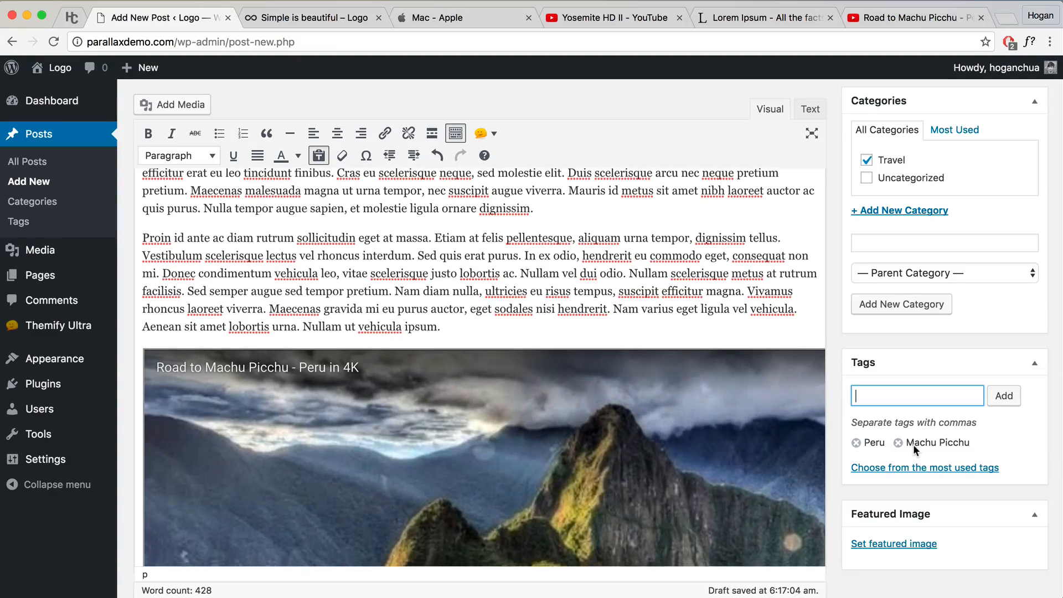
{"action": "scroll", "coordinate": [778, 400], "scroll_direction": "down", "scroll_amount": 1}
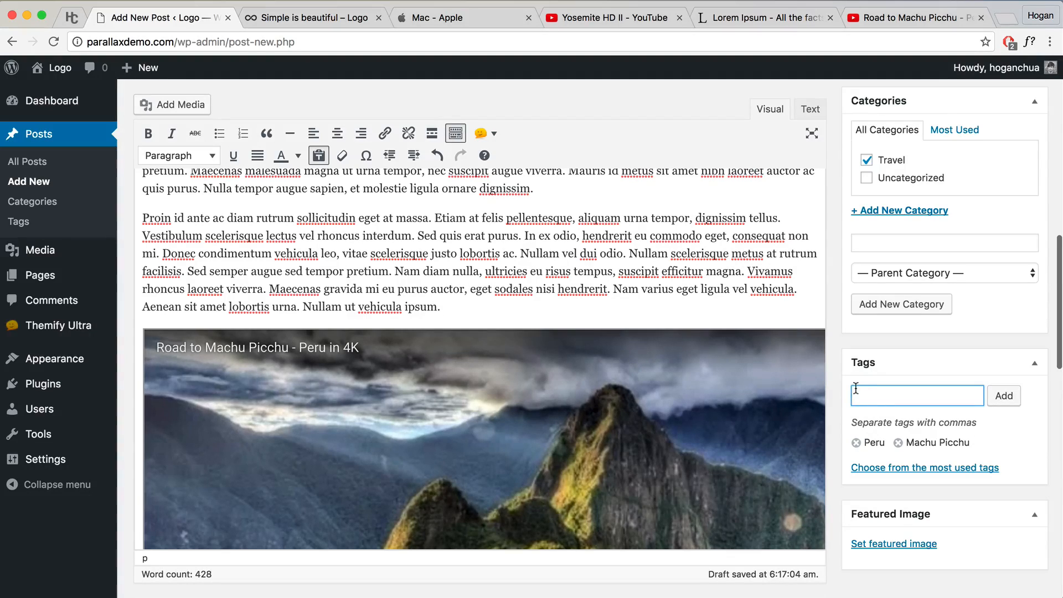
{"action": "scroll", "coordinate": [755, 423], "scroll_direction": "down", "scroll_amount": 2}
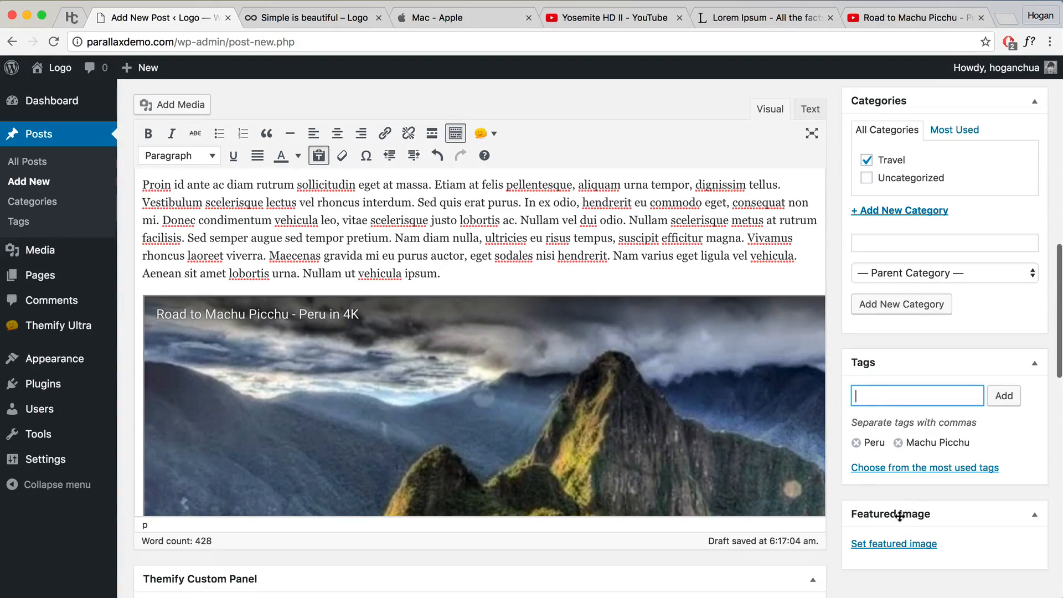
{"action": "scroll", "coordinate": [704, 458], "scroll_direction": "down", "scroll_amount": 1}
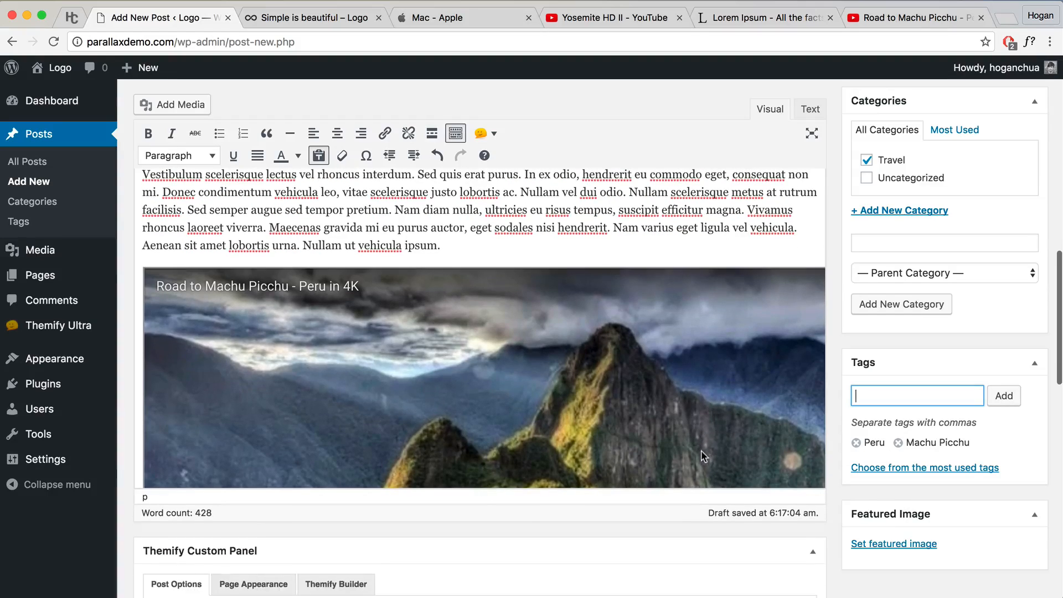
Step: Check the reference 'Simple is beautiful' post, then return to the new post
{"action": "left_click", "coordinate": [288, 19]}
{"action": "scroll", "coordinate": [433, 306], "scroll_direction": "down", "scroll_amount": 10}
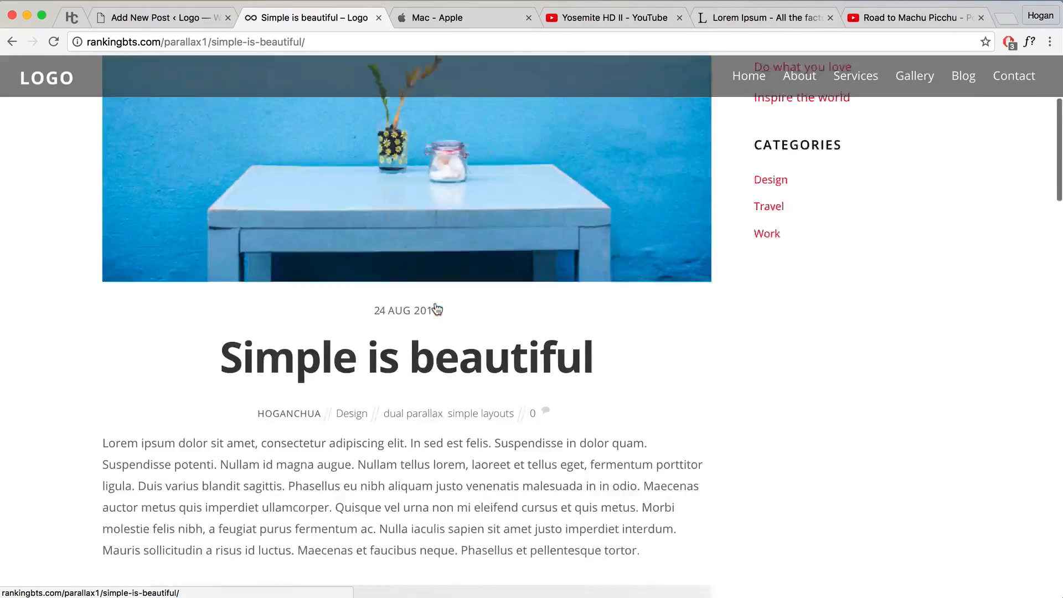
{"action": "scroll", "coordinate": [332, 188], "scroll_direction": "up", "scroll_amount": 8}
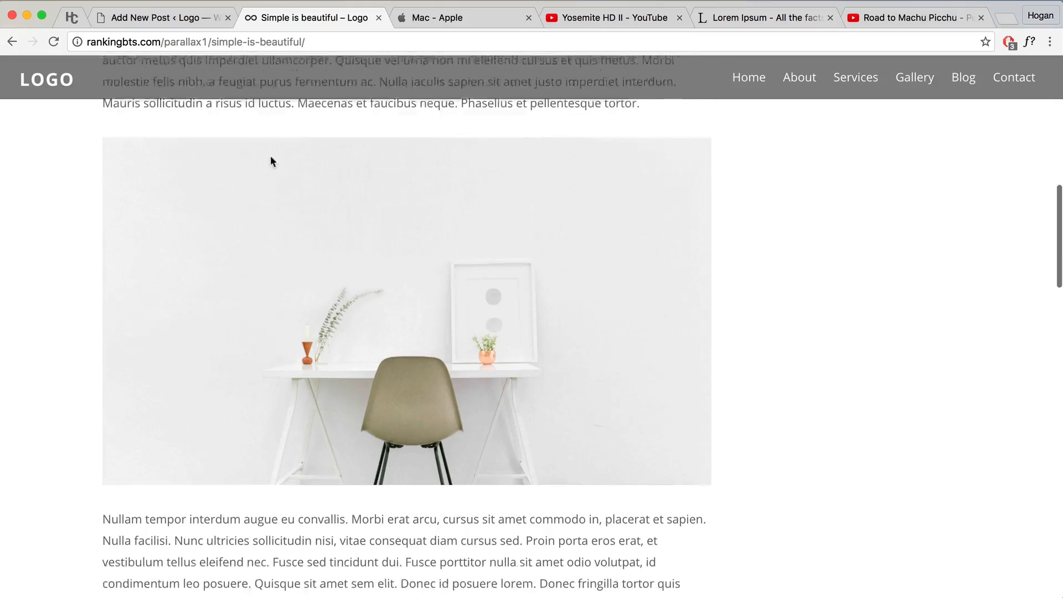
{"action": "left_click", "coordinate": [182, 19]}
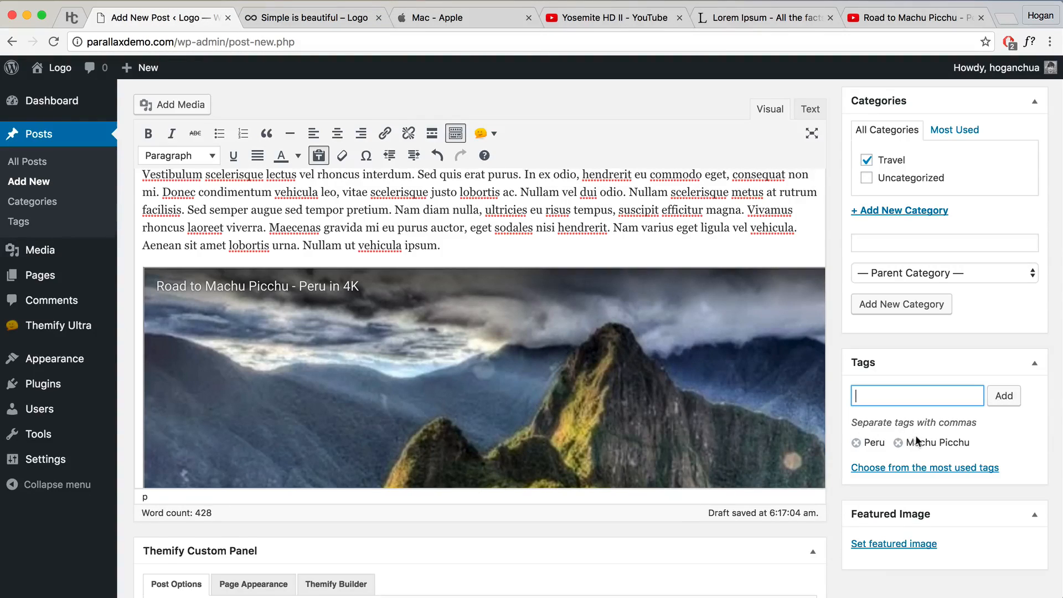
{"action": "scroll", "coordinate": [912, 441], "scroll_direction": "down", "scroll_amount": 3}
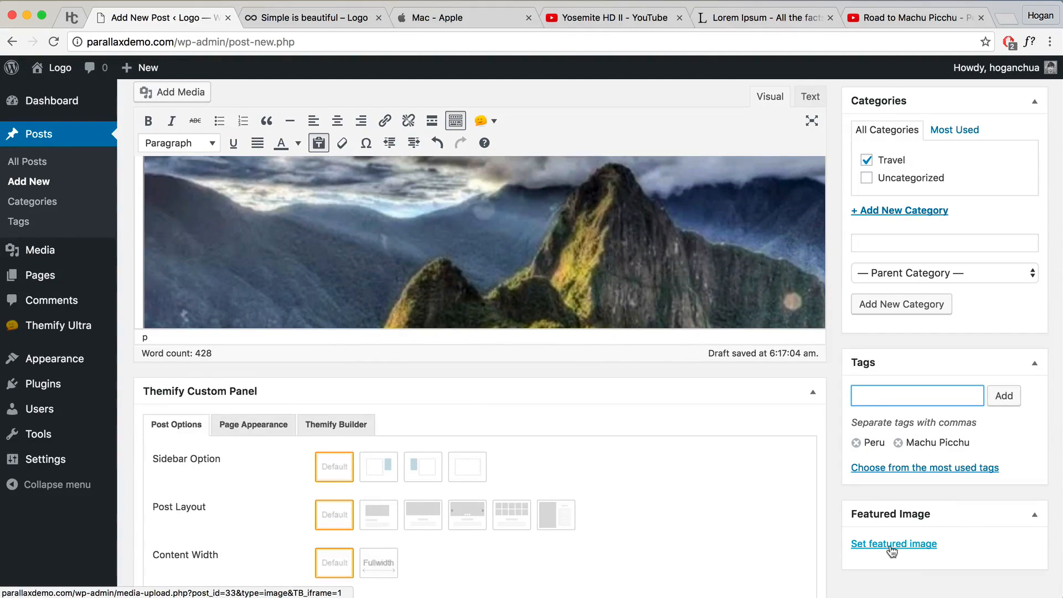
Step: Upload Blog 3 Feature Image, set it as the featured image, and publish the post
{"action": "left_click", "coordinate": [897, 545]}
{"action": "left_click", "coordinate": [47, 130]}
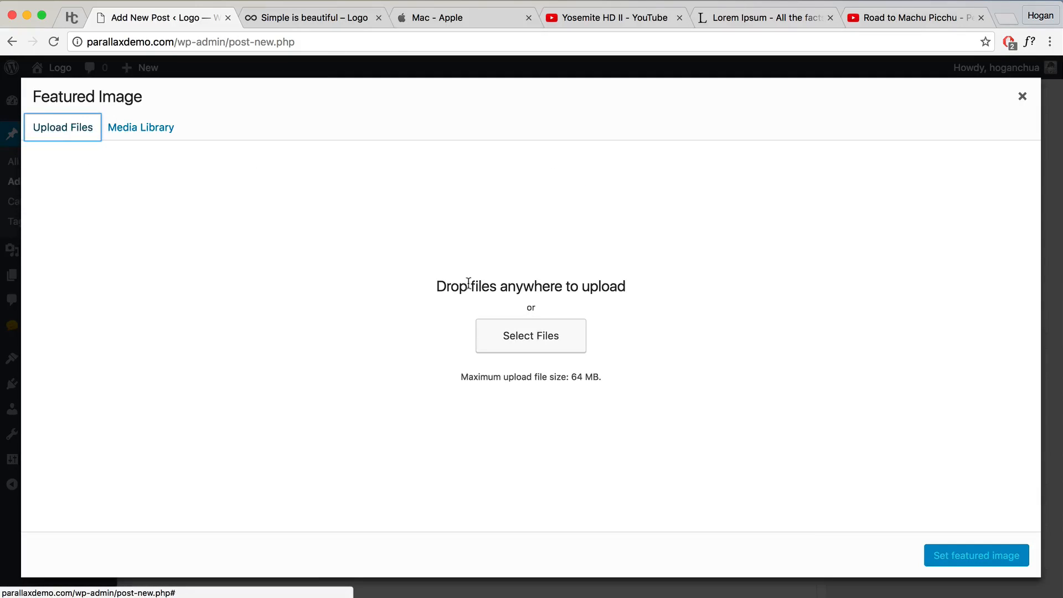
{"action": "left_click", "coordinate": [531, 336]}
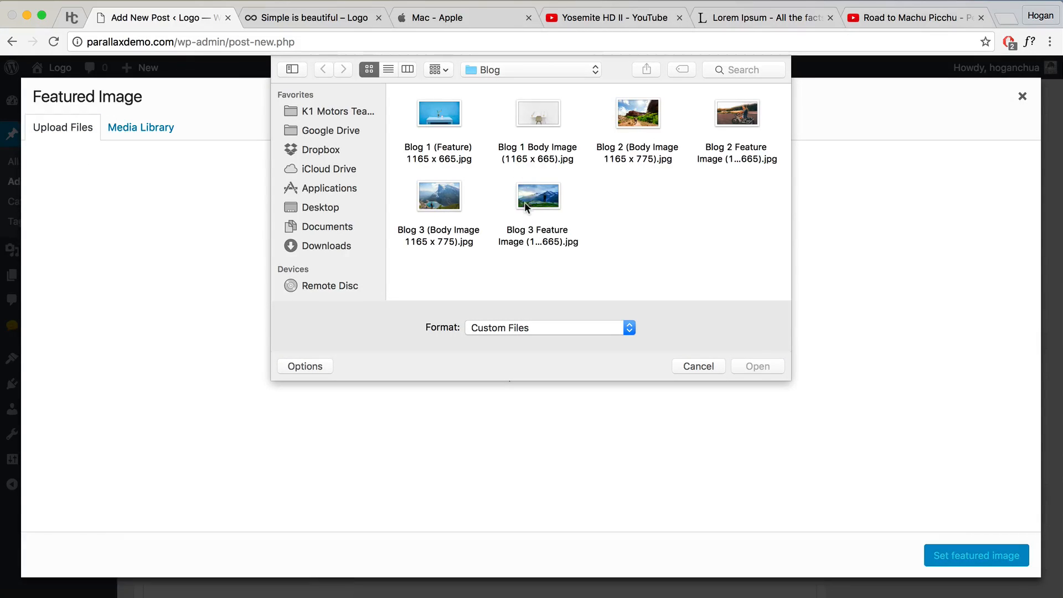
{"action": "left_click", "coordinate": [530, 197]}
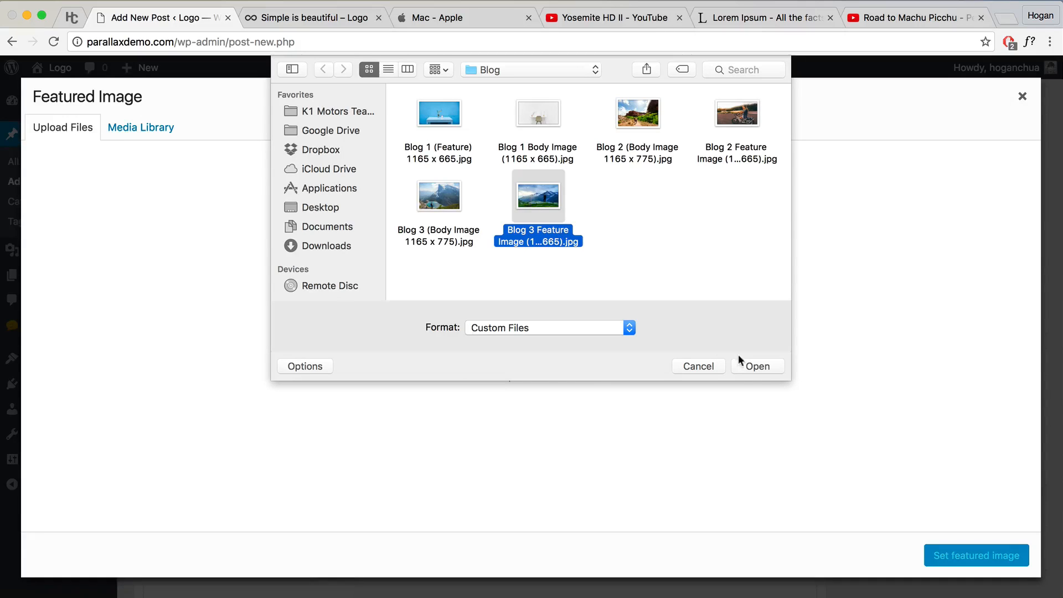
{"action": "left_click", "coordinate": [749, 364]}
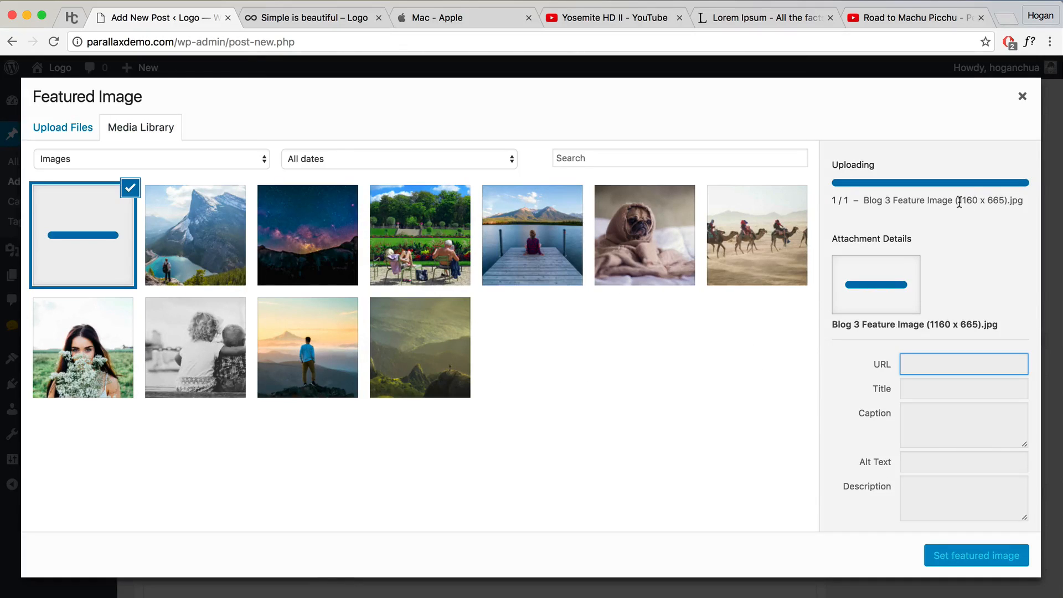
{"action": "left_click_drag", "start_coordinate": [960, 201], "coordinate": [976, 202]}
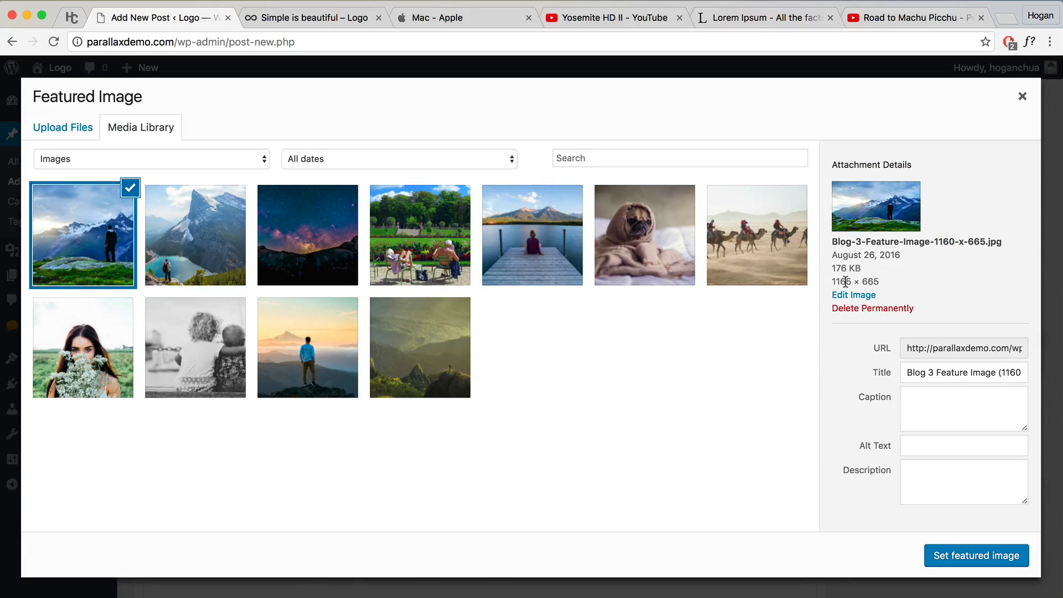
{"action": "left_click_drag", "start_coordinate": [880, 283], "coordinate": [828, 282]}
{"action": "left_click", "coordinate": [877, 280]}
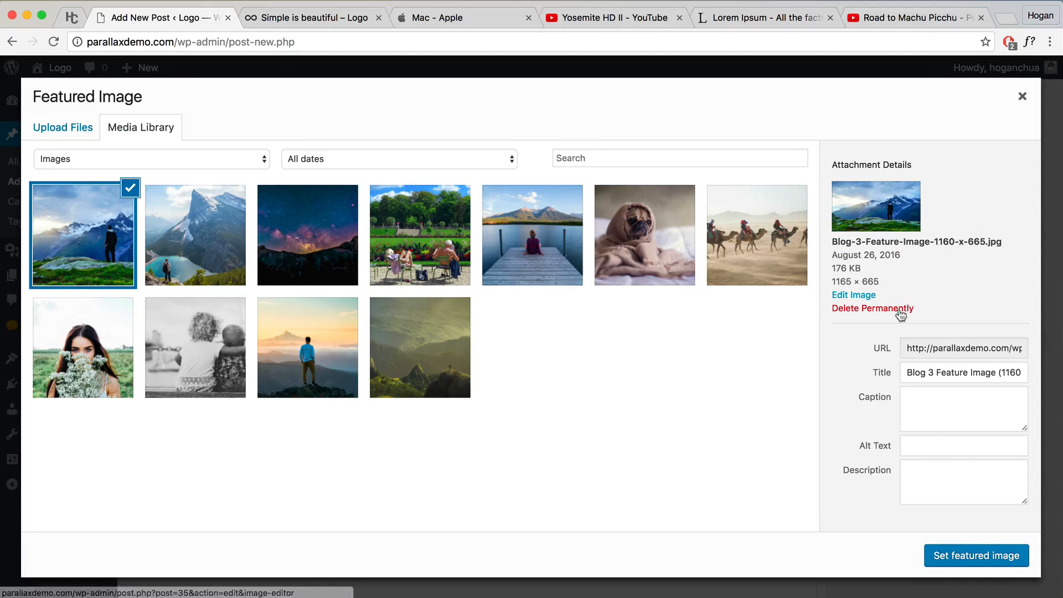
{"action": "left_click", "coordinate": [962, 552]}
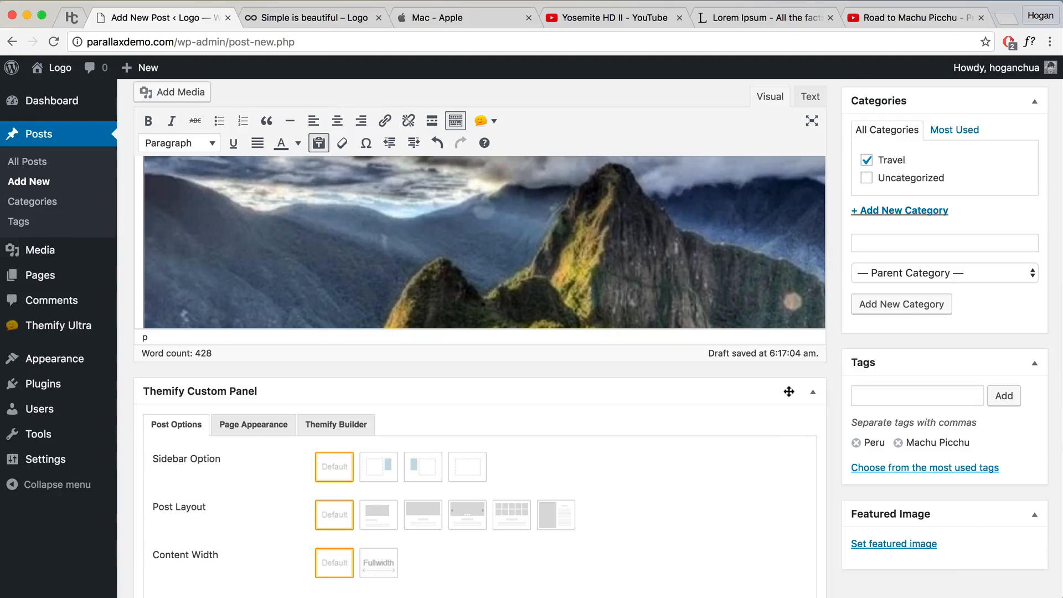
{"action": "scroll", "coordinate": [739, 401], "scroll_direction": "up", "scroll_amount": 10}
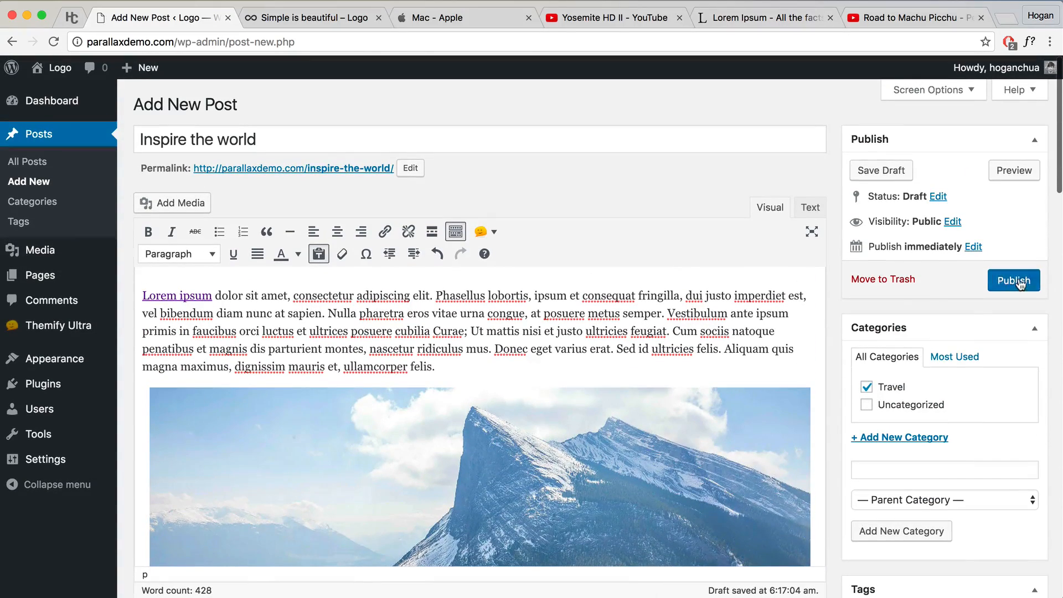
{"action": "left_click", "coordinate": [1021, 282]}
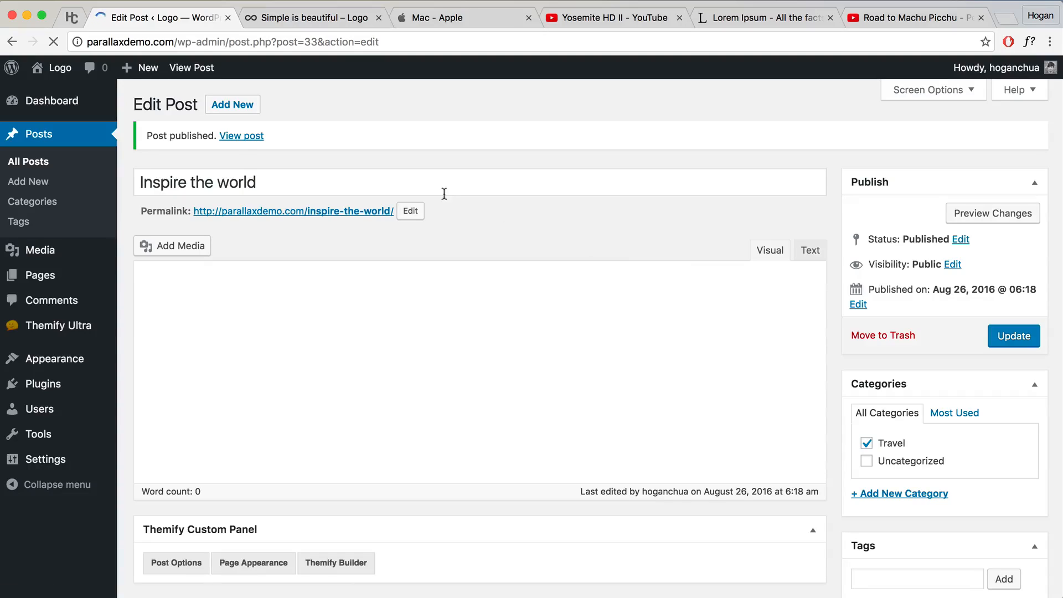
Step: View the published 'Inspire the world' post live and scroll through its featured image and tags
{"action": "left_click", "coordinate": [240, 137]}
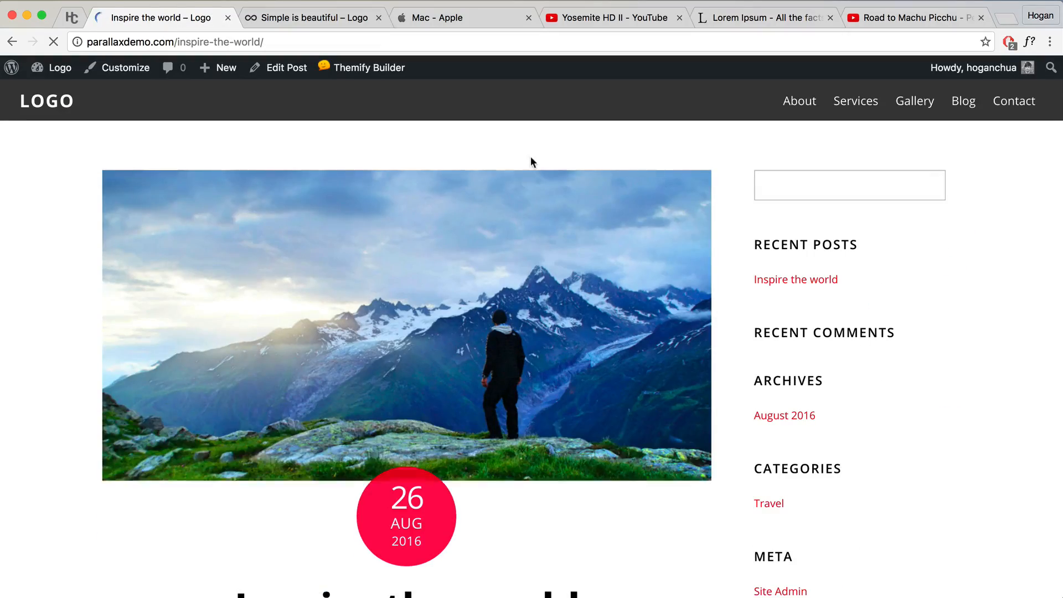
{"action": "scroll", "coordinate": [553, 260], "scroll_direction": "down", "scroll_amount": 3}
{"action": "scroll", "coordinate": [552, 260], "scroll_direction": "down", "scroll_amount": 20}
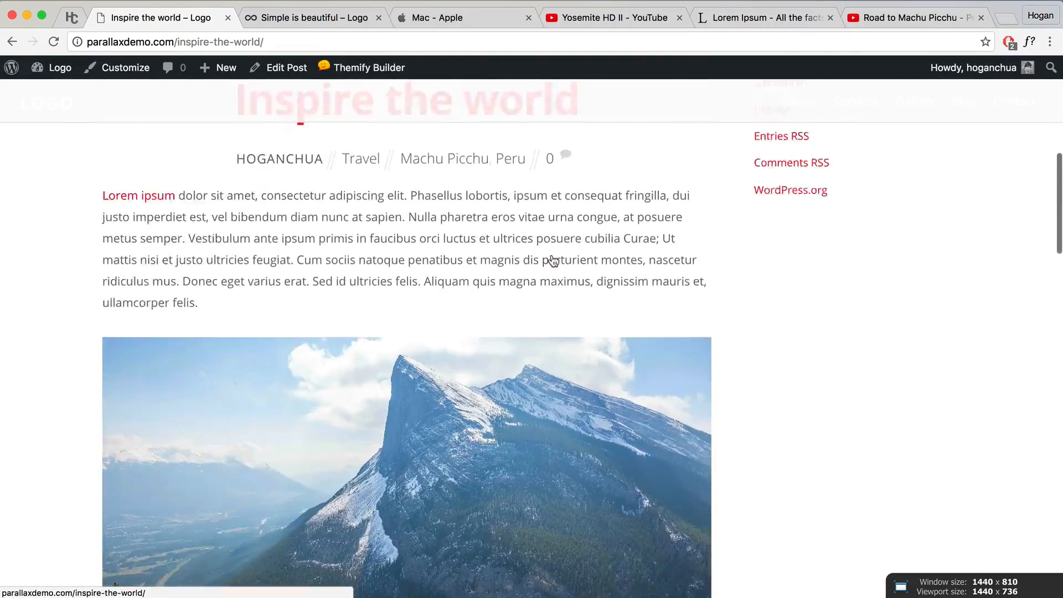
{"action": "scroll", "coordinate": [550, 255], "scroll_direction": "down", "scroll_amount": 5}
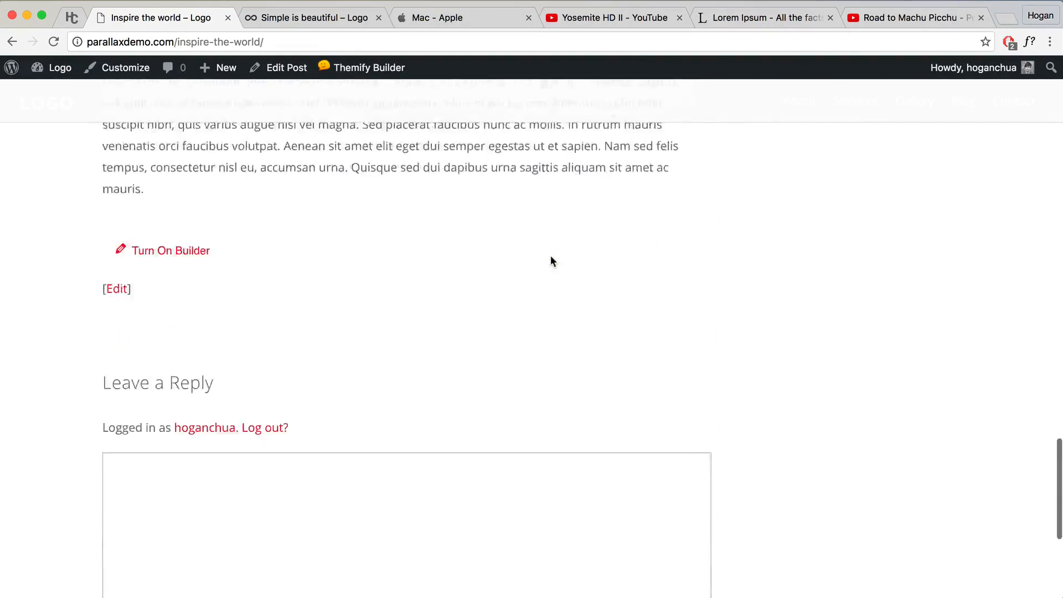
{"action": "scroll", "coordinate": [550, 255], "scroll_direction": "up", "scroll_amount": 6}
{"action": "scroll", "coordinate": [550, 255], "scroll_direction": "down", "scroll_amount": 12}
{"action": "scroll", "coordinate": [550, 255], "scroll_direction": "up", "scroll_amount": 13}
{"action": "scroll", "coordinate": [550, 255], "scroll_direction": "up", "scroll_amount": 15}
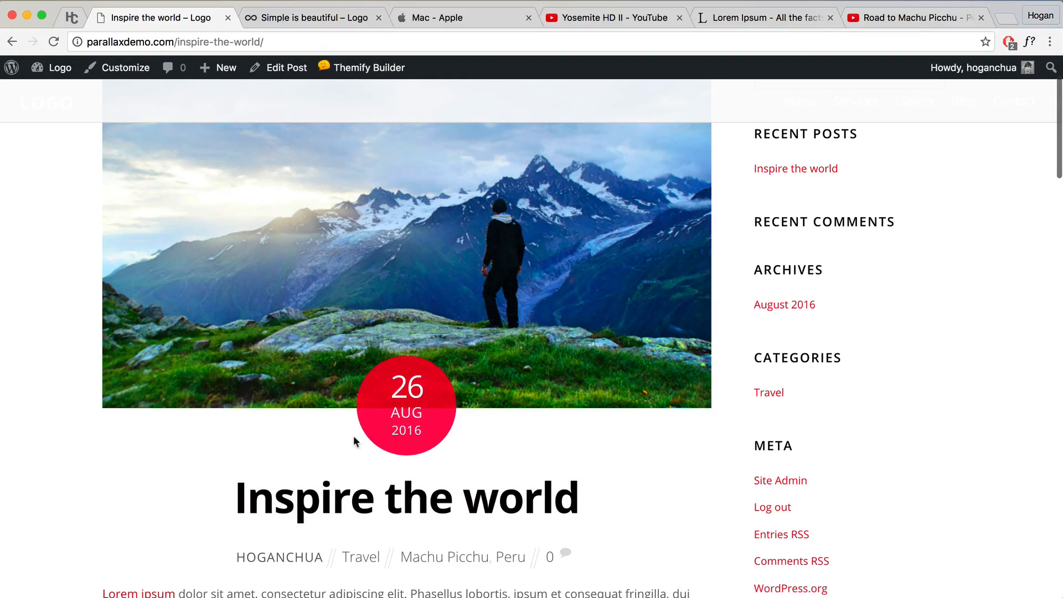
{"action": "scroll", "coordinate": [443, 449], "scroll_direction": "up", "scroll_amount": 3}
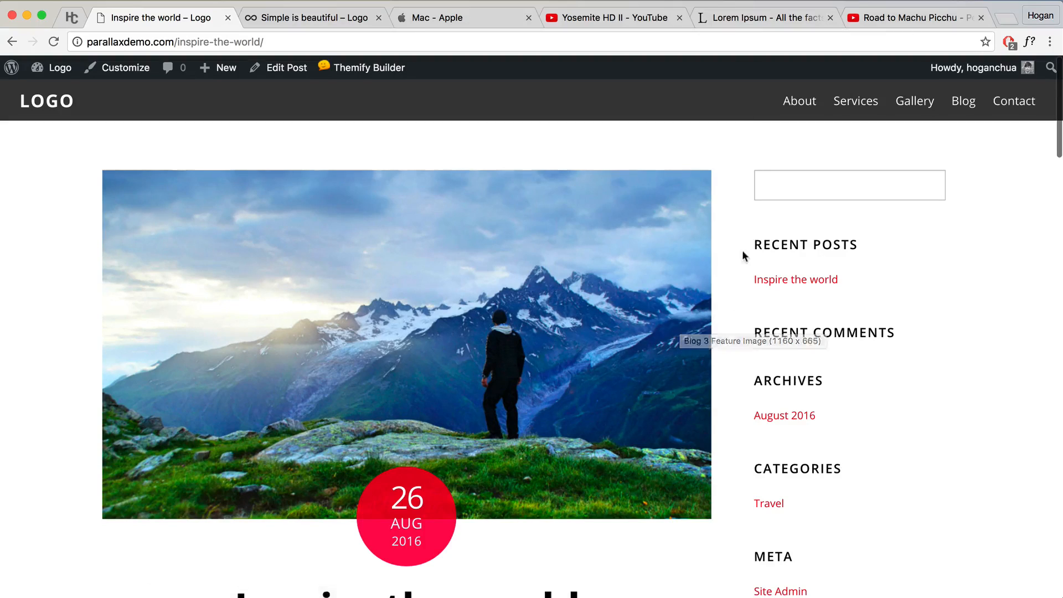
{"action": "mouse_move", "coordinate": [226, 74]}
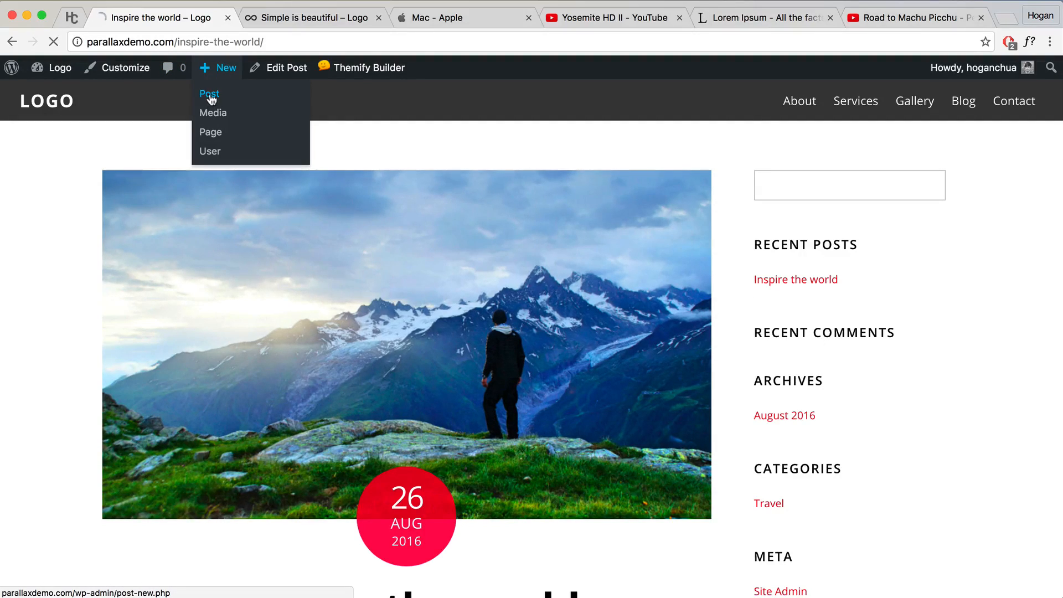
Step: Look through the live 'Simple is beautiful' post, then return to the admin Dashboard
{"action": "left_click", "coordinate": [211, 98]}
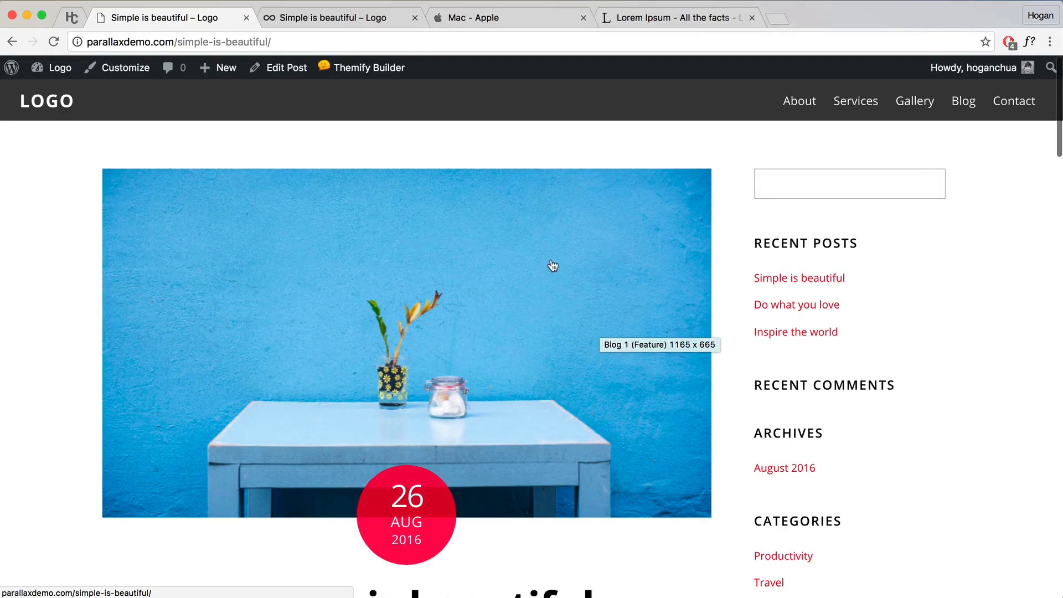
{"action": "scroll", "coordinate": [339, 289], "scroll_direction": "down", "scroll_amount": 5}
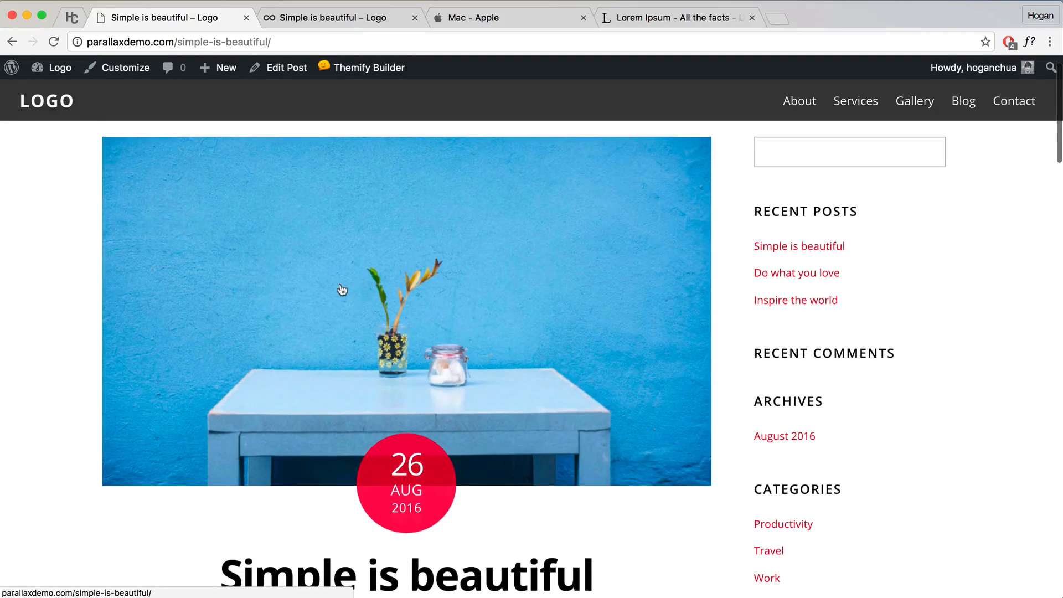
{"action": "scroll", "coordinate": [350, 293], "scroll_direction": "down", "scroll_amount": 2}
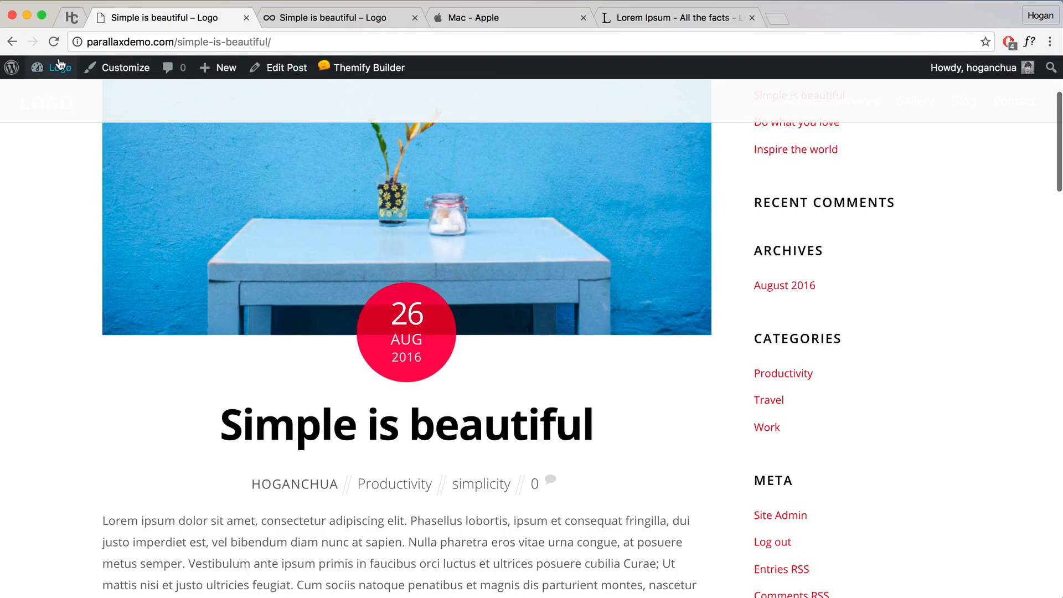
{"action": "mouse_move", "coordinate": [61, 66]}
{"action": "left_click", "coordinate": [54, 95]}
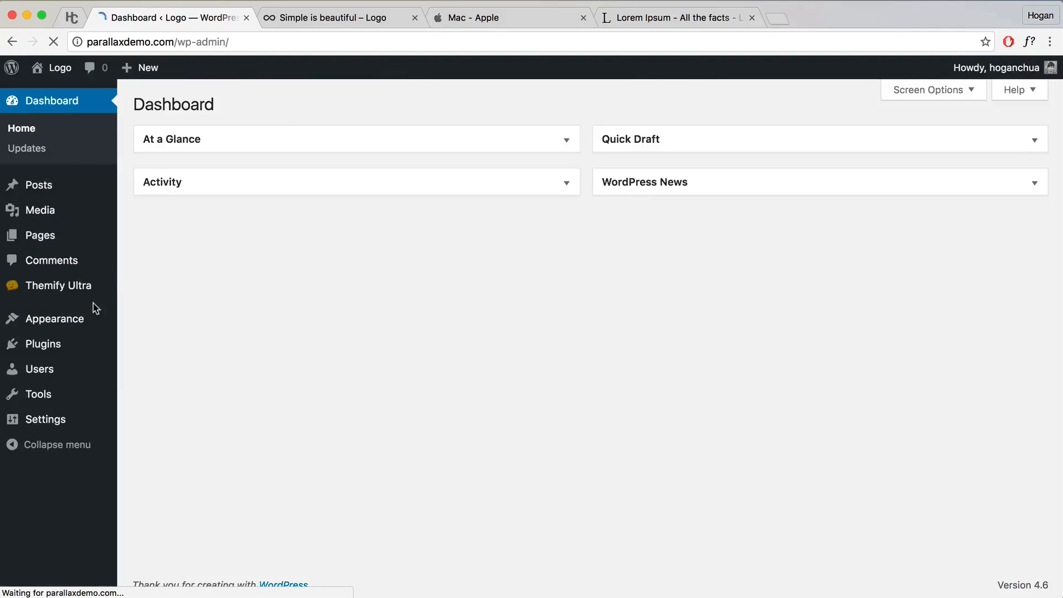
Step: In Themify Ultra Default Layouts, tick 'Display post date as inline text instead of circle style' and save
{"action": "mouse_move", "coordinate": [55, 292]}
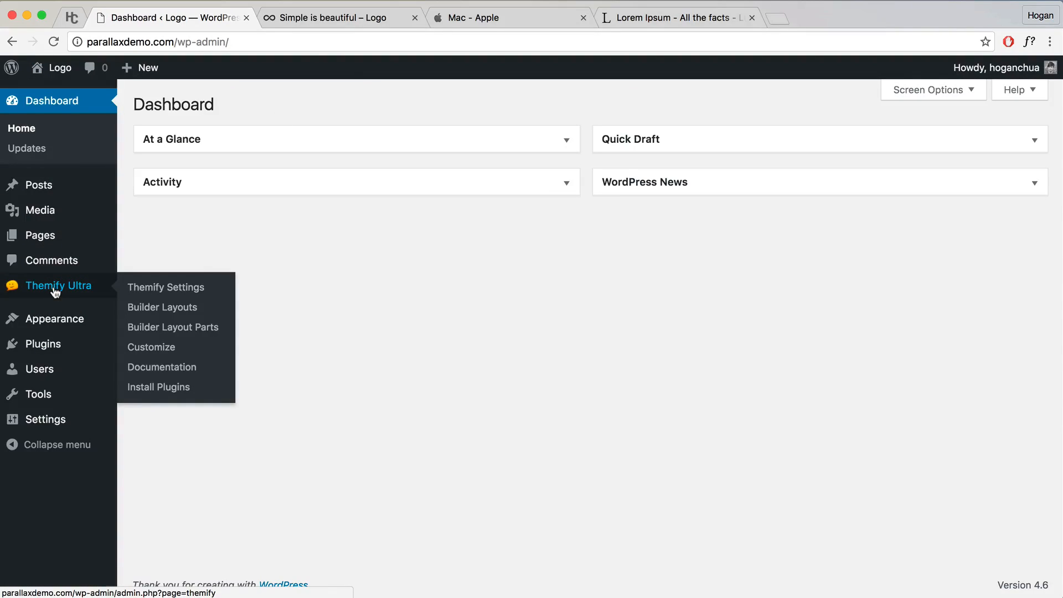
{"action": "left_click", "coordinate": [148, 288]}
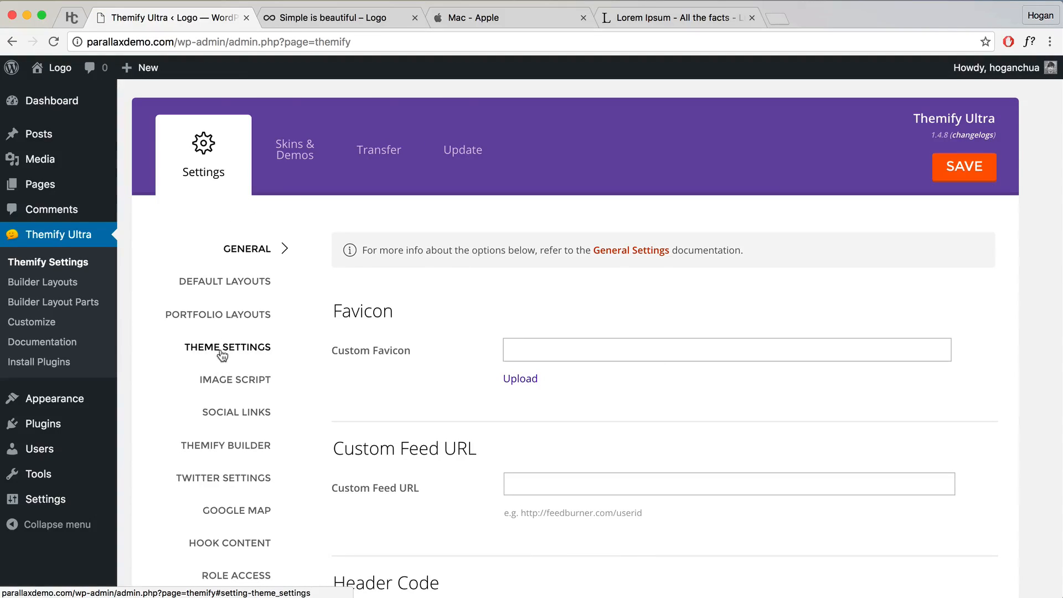
{"action": "left_click", "coordinate": [223, 291]}
{"action": "scroll", "coordinate": [500, 390], "scroll_direction": "down", "scroll_amount": 3}
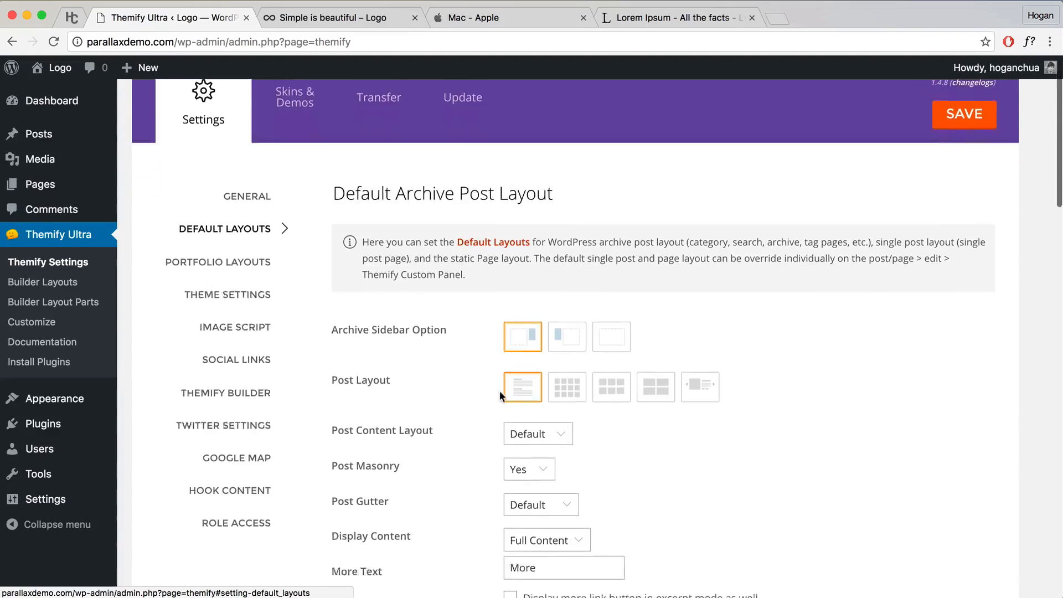
{"action": "scroll", "coordinate": [499, 390], "scroll_direction": "down", "scroll_amount": 7}
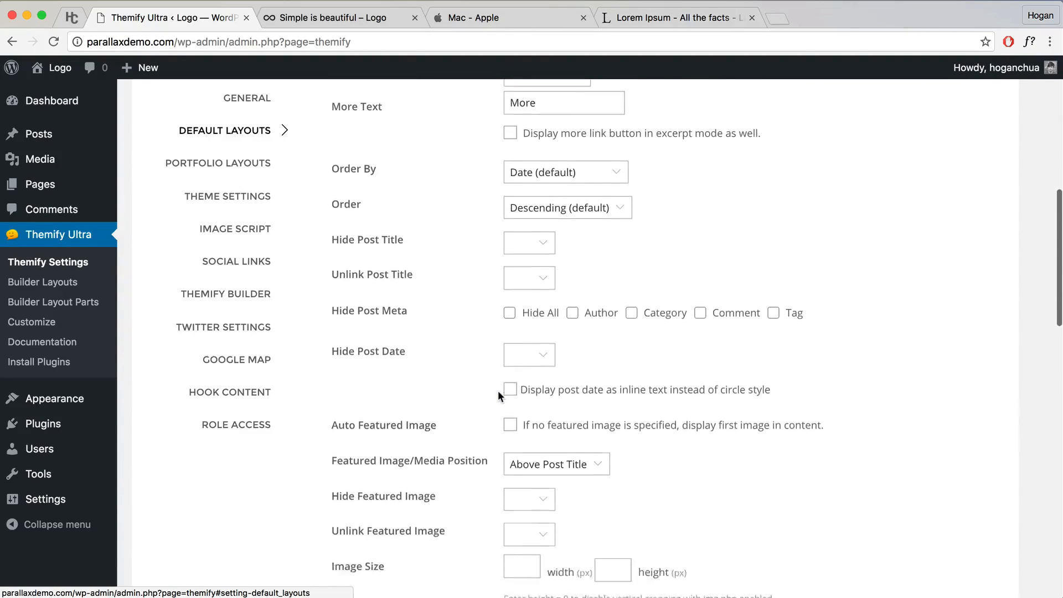
{"action": "scroll", "coordinate": [498, 390], "scroll_direction": "down", "scroll_amount": 5}
{"action": "left_click_drag", "start_coordinate": [333, 268], "coordinate": [541, 266]}
{"action": "left_click", "coordinate": [553, 267]}
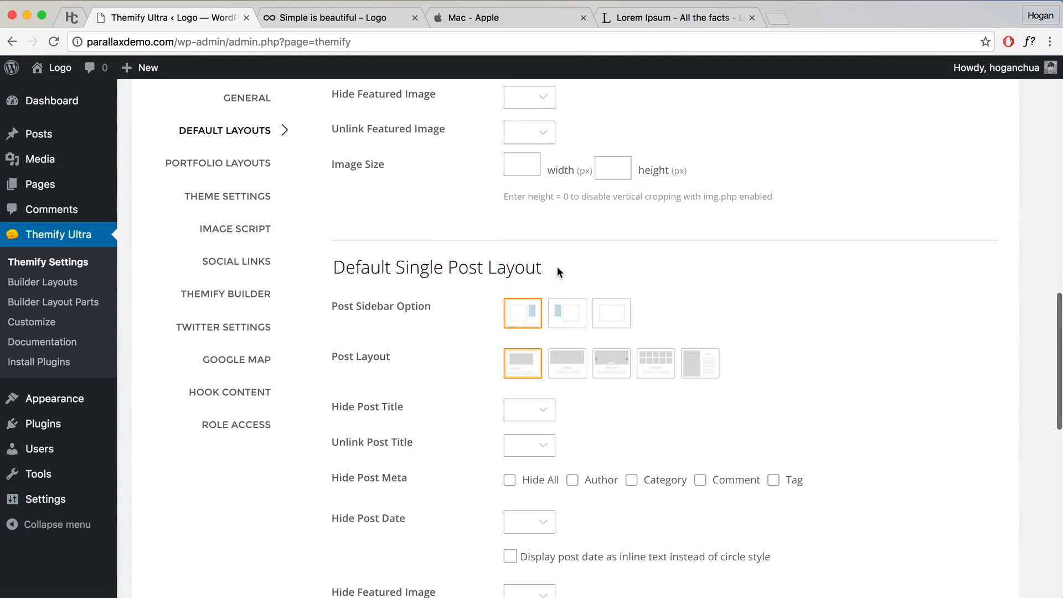
{"action": "scroll", "coordinate": [556, 267], "scroll_direction": "down", "scroll_amount": 4}
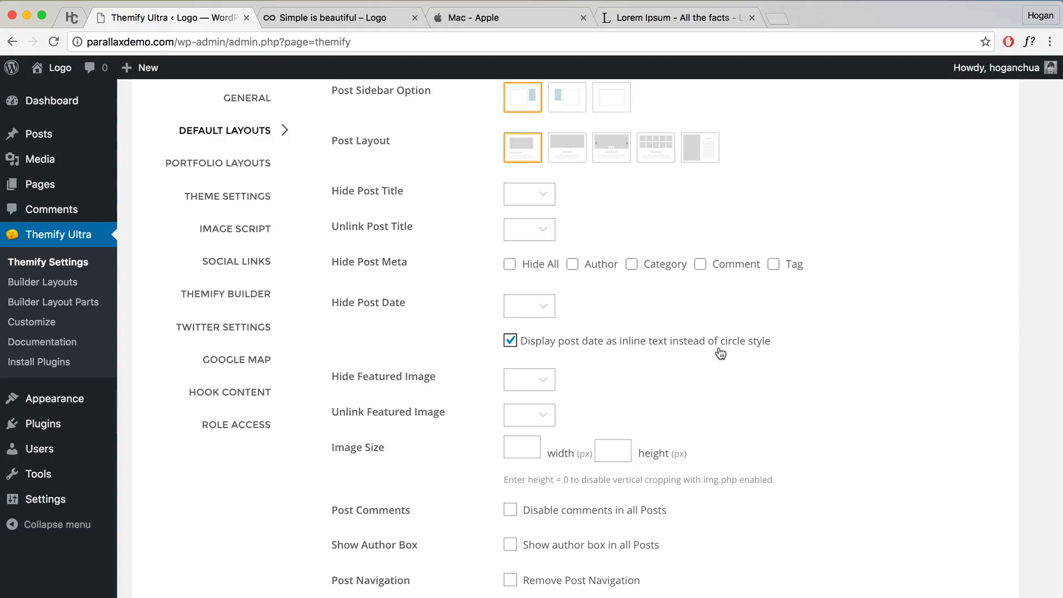
{"action": "scroll", "coordinate": [747, 345], "scroll_direction": "up", "scroll_amount": 15}
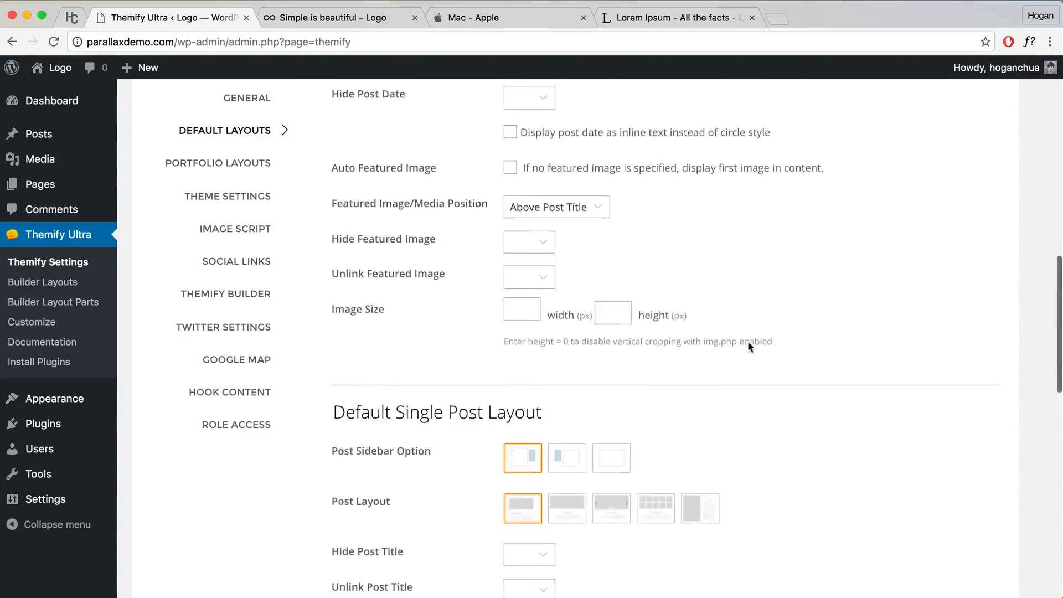
{"action": "left_click", "coordinate": [957, 169]}
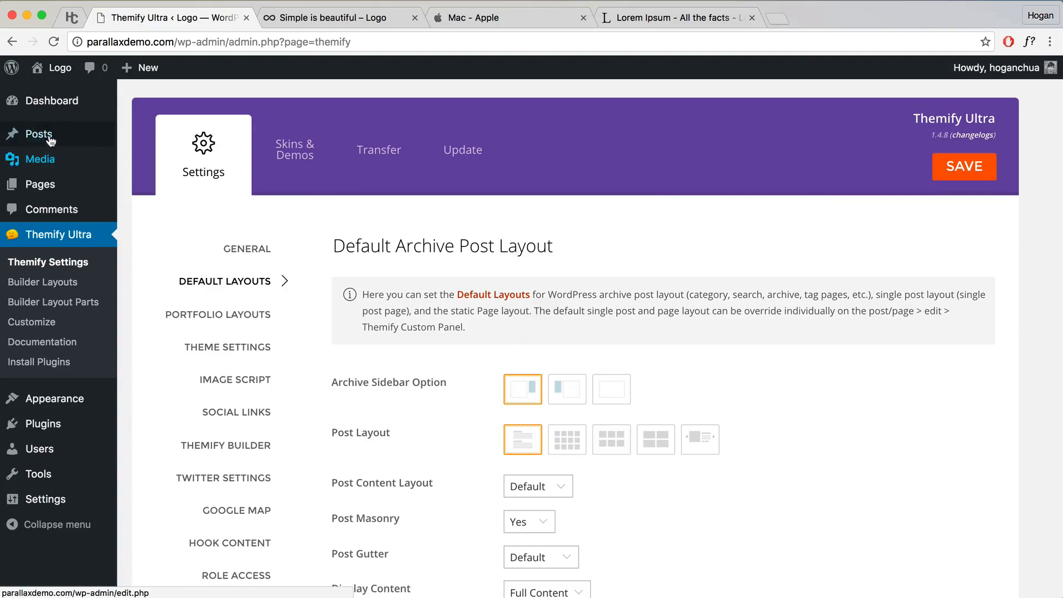
Step: View the live 'Simple is beautiful' post and select its inline 26 Aug 2016 date
{"action": "mouse_move", "coordinate": [43, 137]}
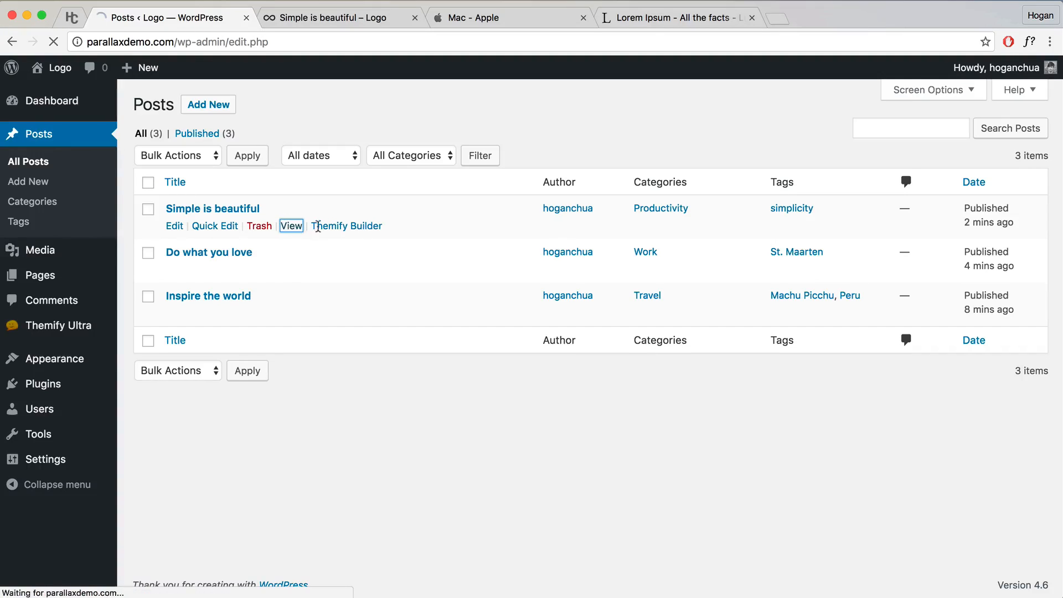
{"action": "scroll", "coordinate": [345, 262], "scroll_direction": "down", "scroll_amount": 4}
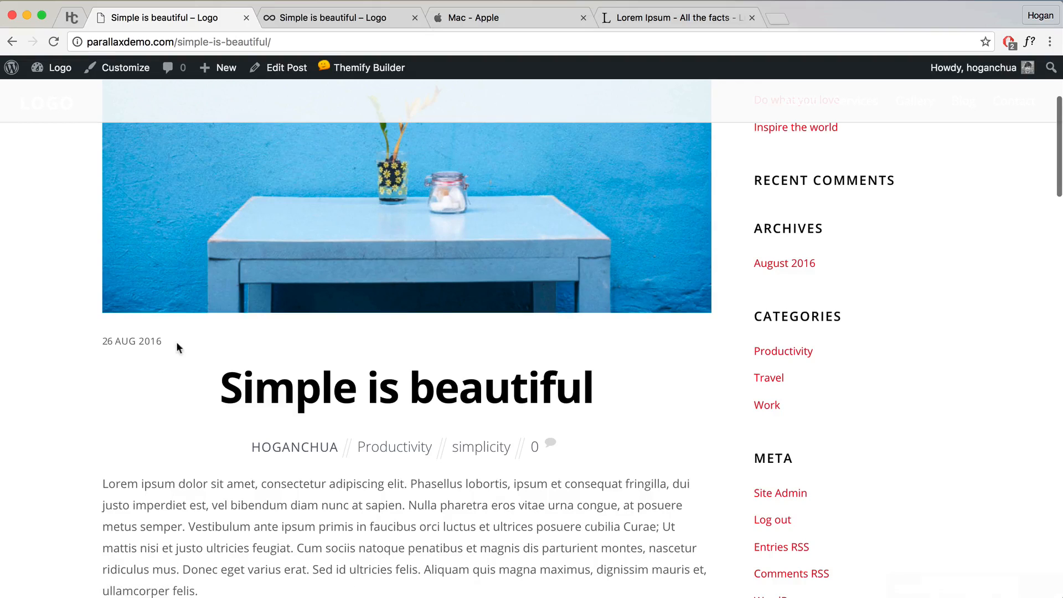
{"action": "left_click_drag", "start_coordinate": [178, 343], "coordinate": [82, 338]}
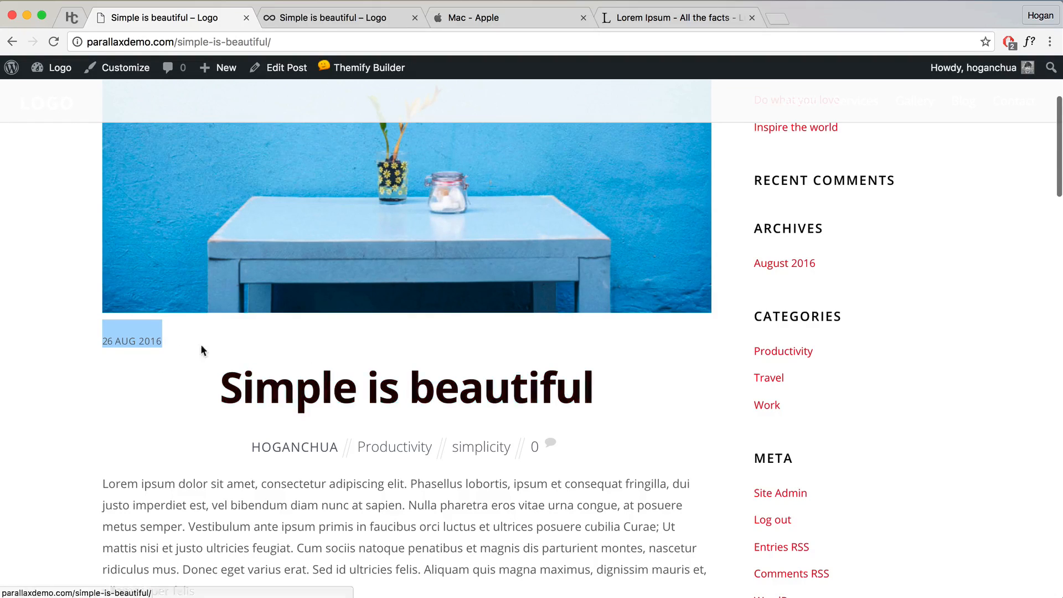
{"action": "scroll", "coordinate": [189, 349], "scroll_direction": "up", "scroll_amount": 2}
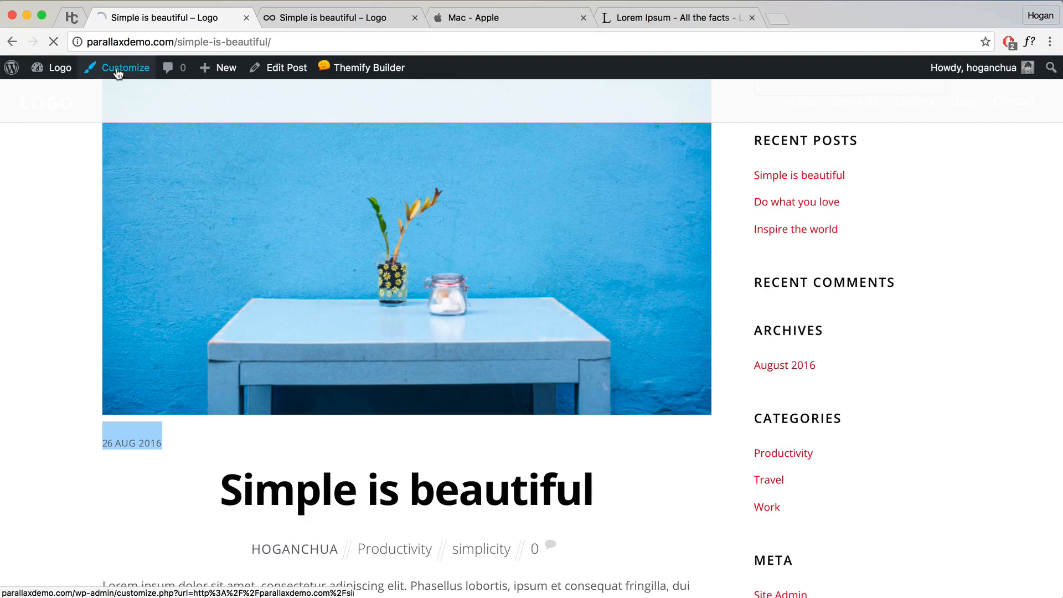
Step: Open the Themify Options POST styling group in the site Customizer
{"action": "left_click", "coordinate": [119, 71]}
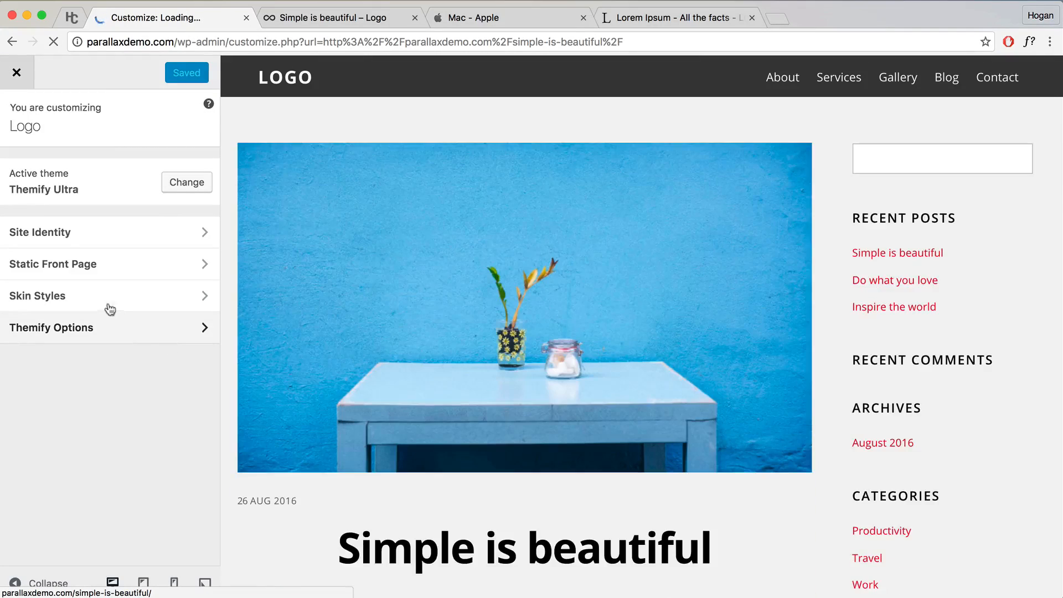
{"action": "left_click", "coordinate": [118, 328]}
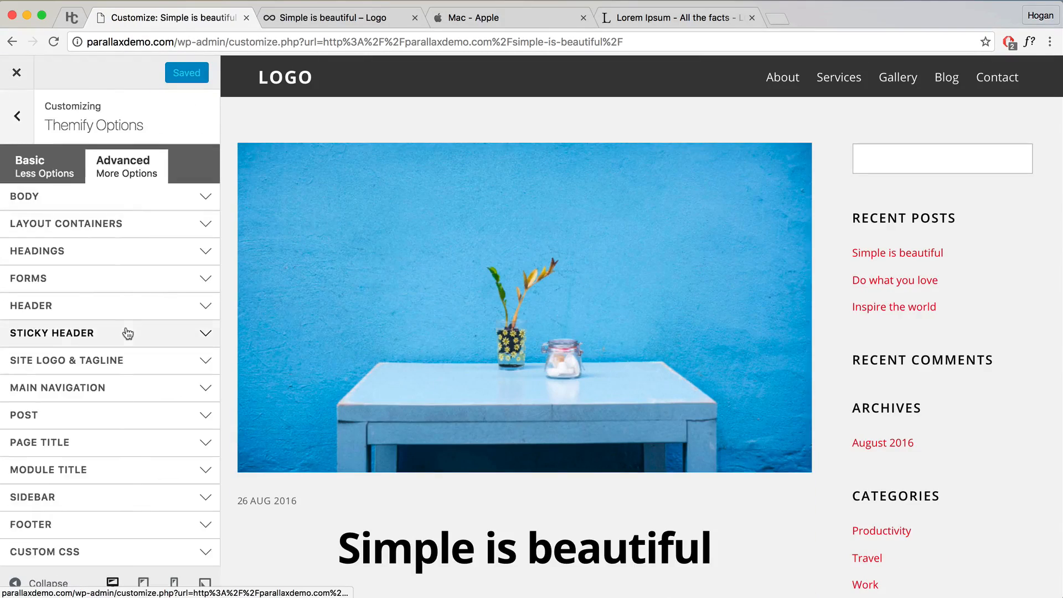
{"action": "scroll", "coordinate": [283, 430], "scroll_direction": "down", "scroll_amount": 3}
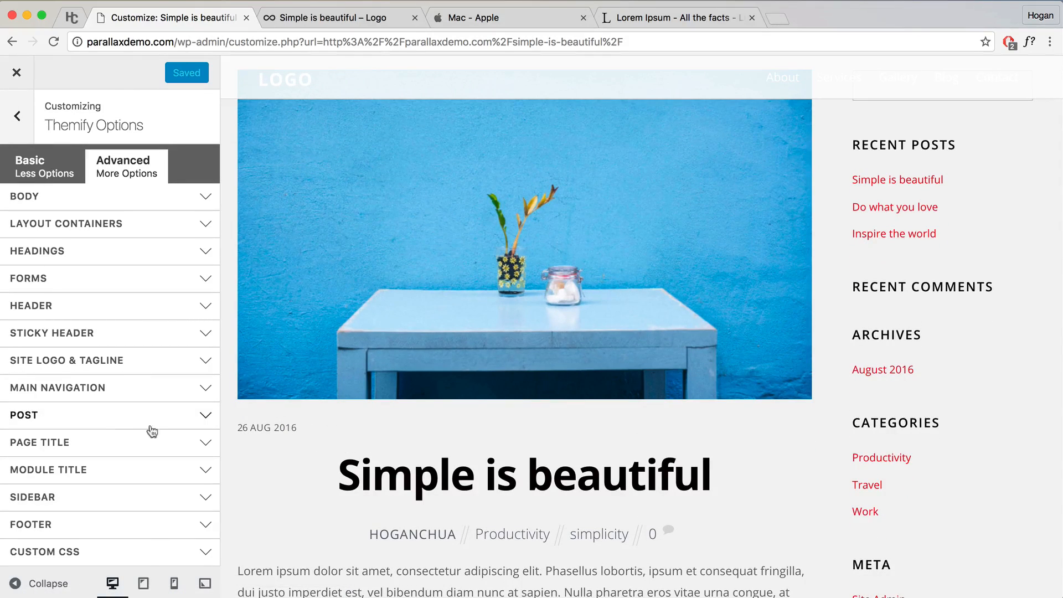
{"action": "left_click", "coordinate": [118, 422]}
{"action": "scroll", "coordinate": [411, 431], "scroll_direction": "down", "scroll_amount": 5}
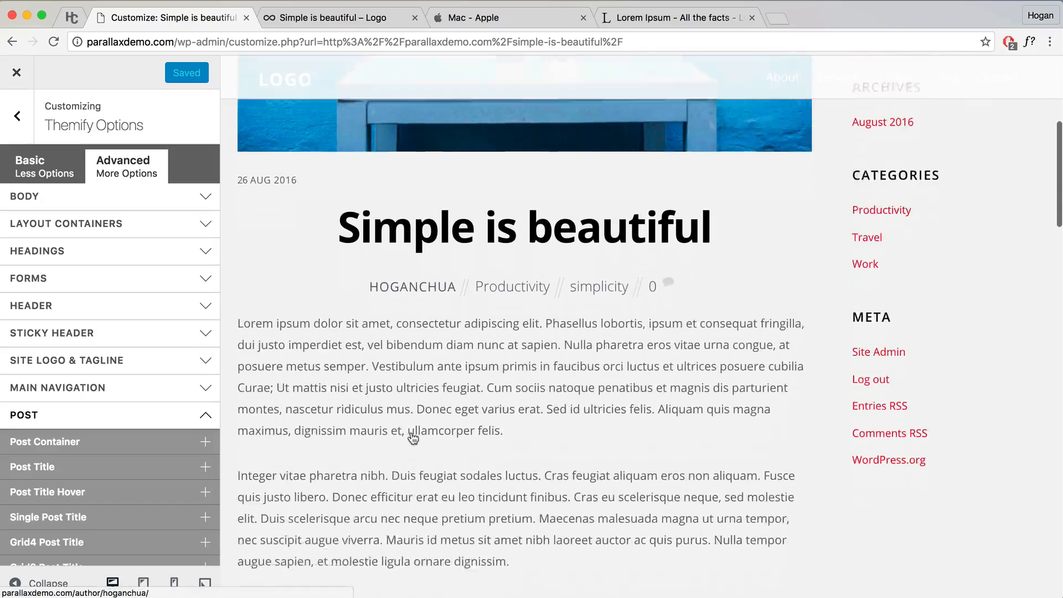
{"action": "scroll", "coordinate": [413, 438], "scroll_direction": "down", "scroll_amount": 2}
{"action": "scroll", "coordinate": [411, 431], "scroll_direction": "up", "scroll_amount": 2}
{"action": "scroll", "coordinate": [154, 443], "scroll_direction": "down", "scroll_amount": 3}
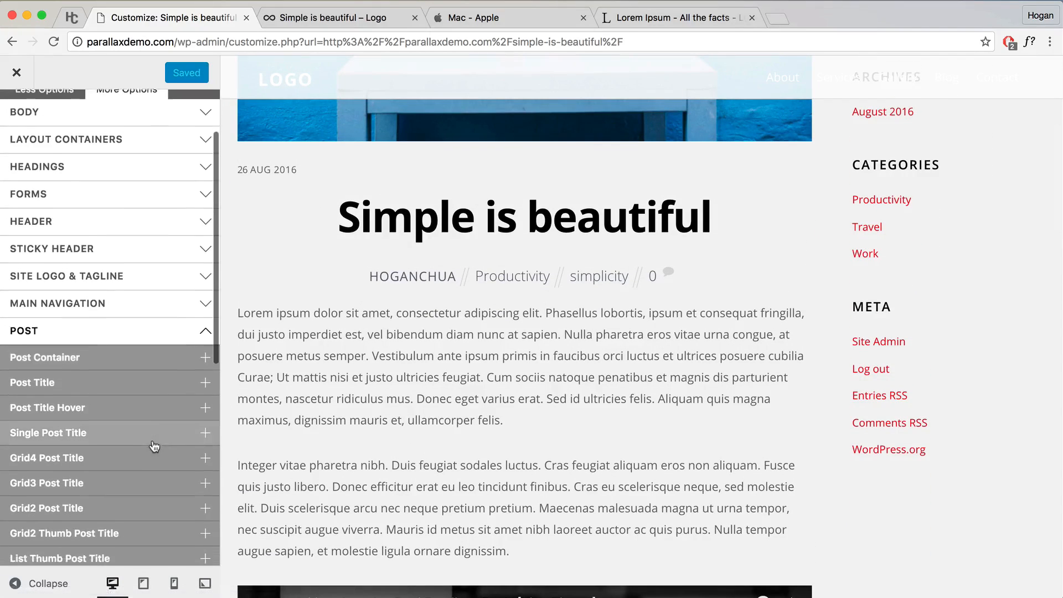
{"action": "scroll", "coordinate": [153, 444], "scroll_direction": "down", "scroll_amount": 2}
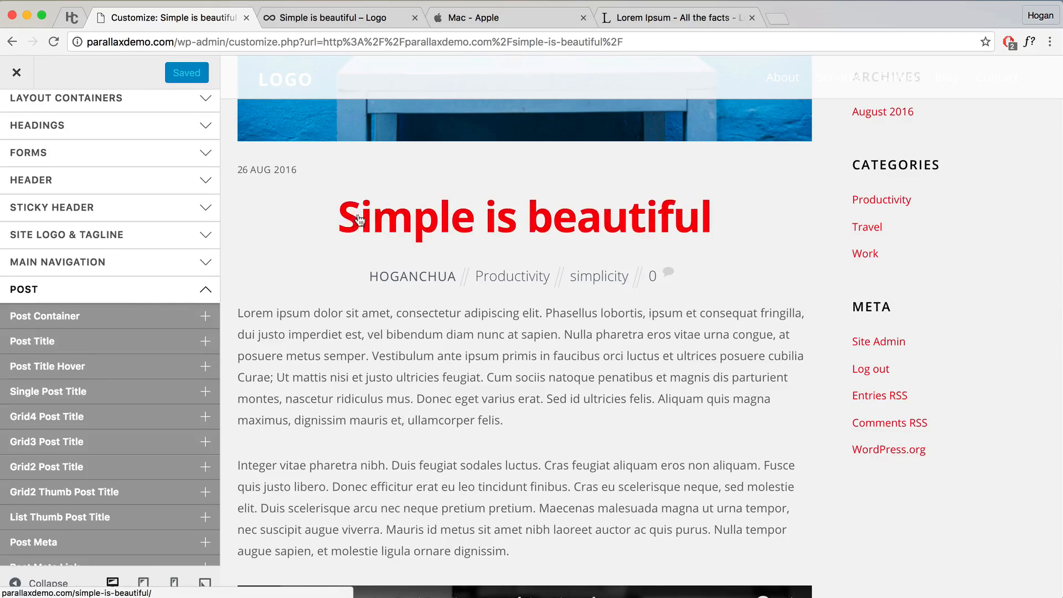
Step: Set the Post Title colour to #3b3b3b and collapse the Post Title options
{"action": "left_click", "coordinate": [58, 342]}
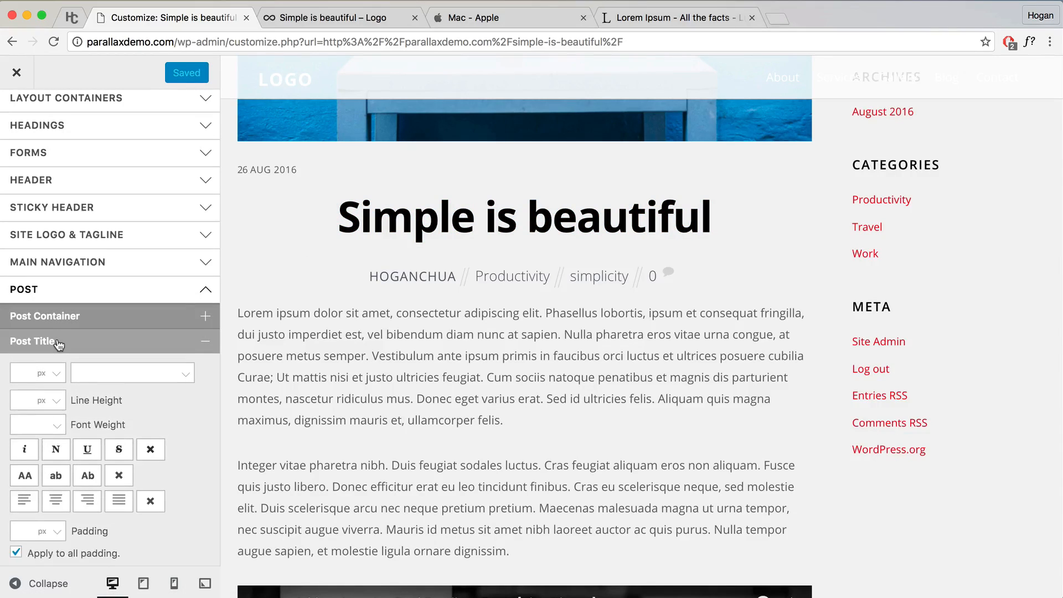
{"action": "scroll", "coordinate": [123, 403], "scroll_direction": "down", "scroll_amount": 5}
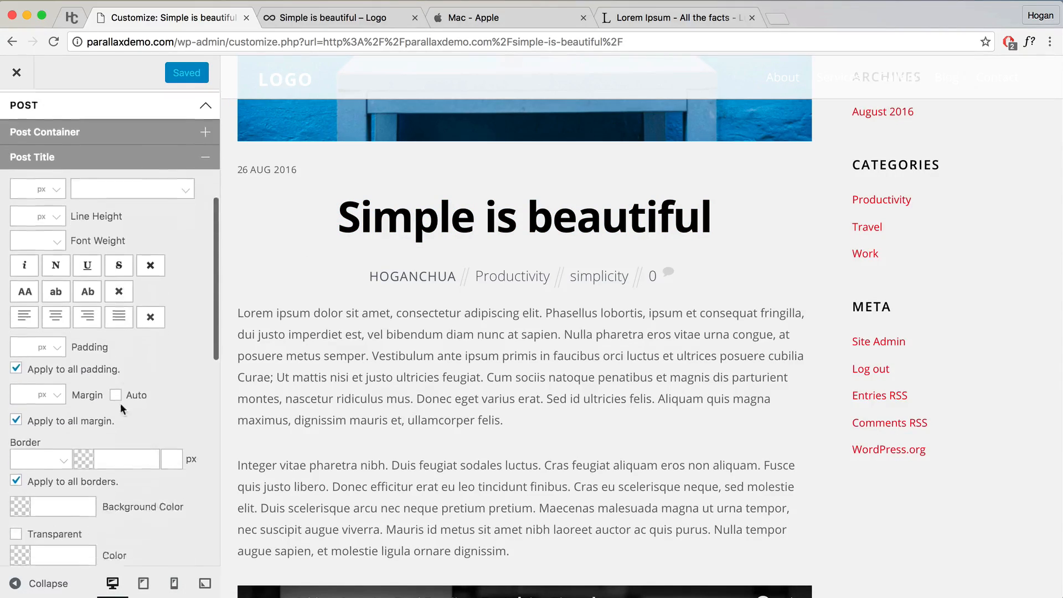
{"action": "left_click", "coordinate": [61, 531]}
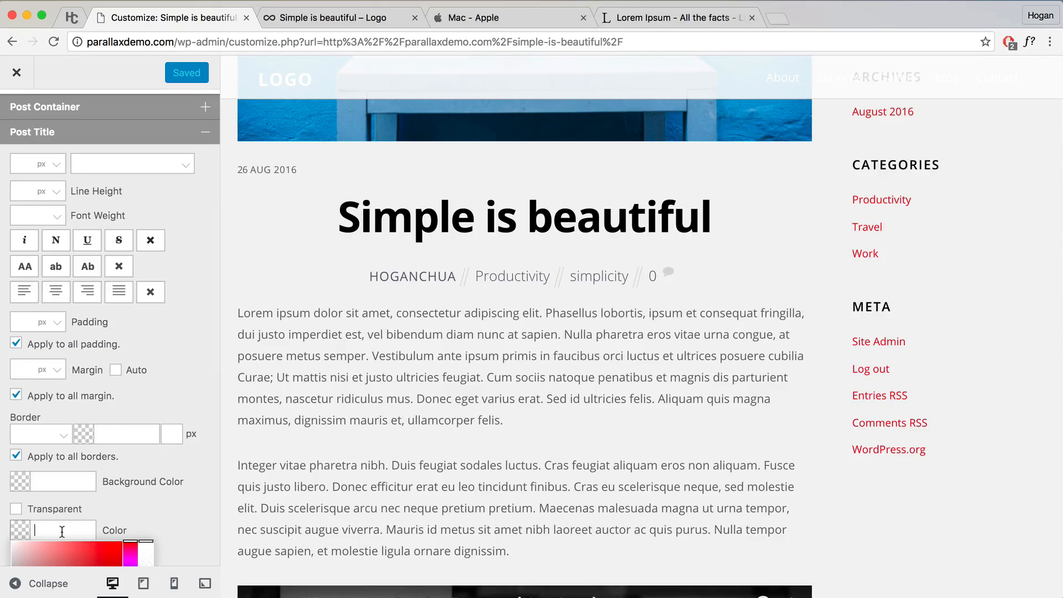
{"action": "type", "text": "3b3b3b"}
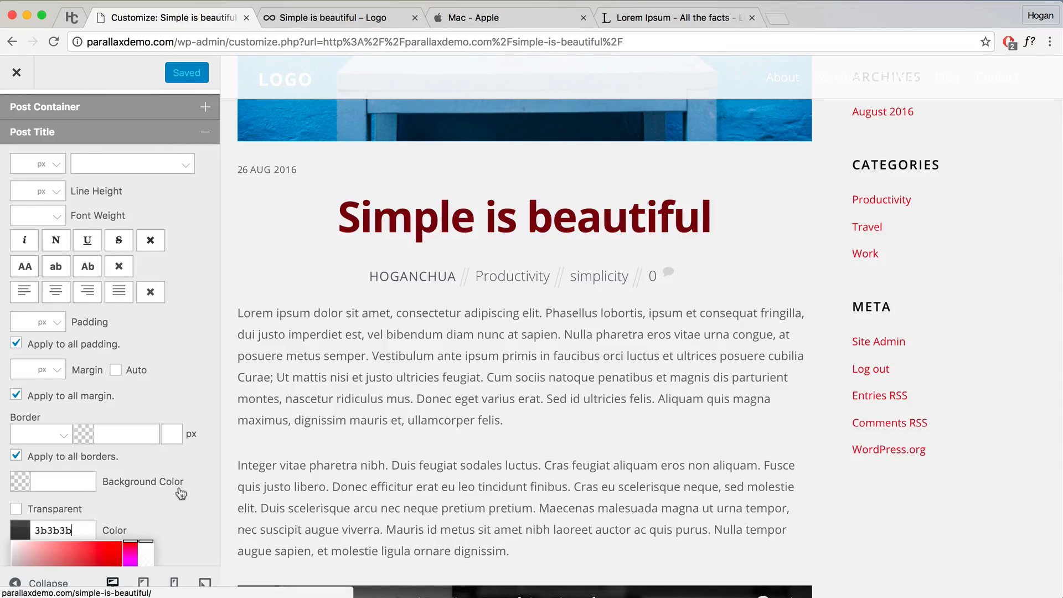
{"action": "left_click", "coordinate": [162, 519]}
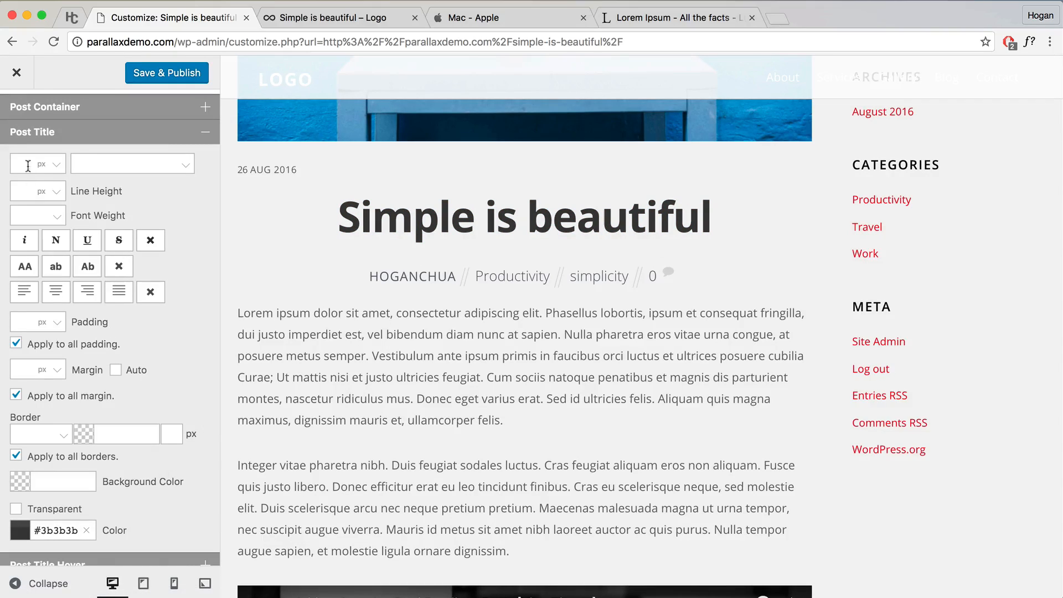
{"action": "left_click", "coordinate": [183, 133]}
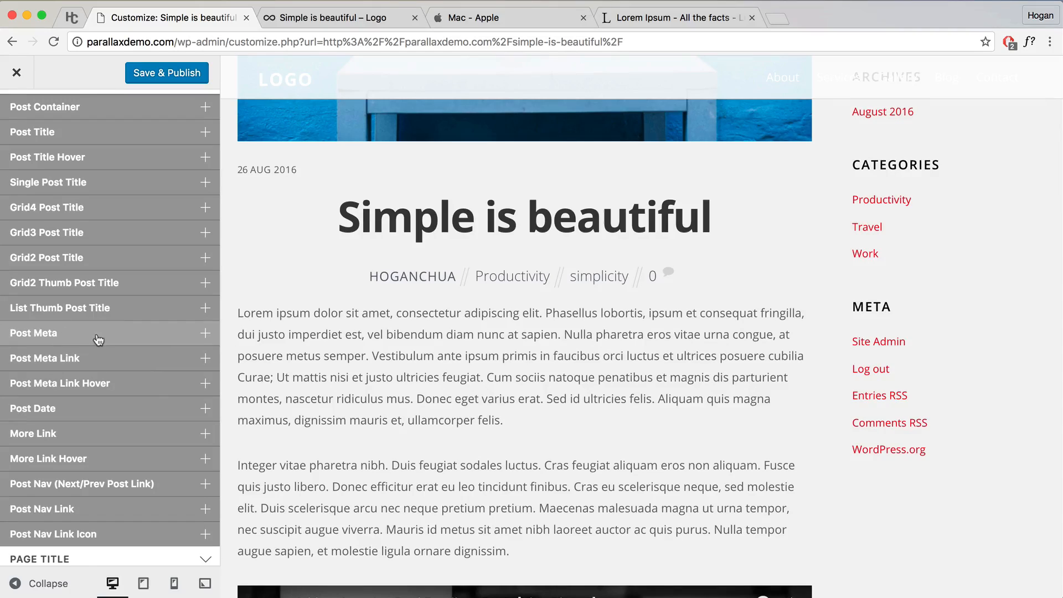
Step: Centre-align the post date and set its font size to 14
{"action": "scroll", "coordinate": [404, 337], "scroll_direction": "up", "scroll_amount": 1}
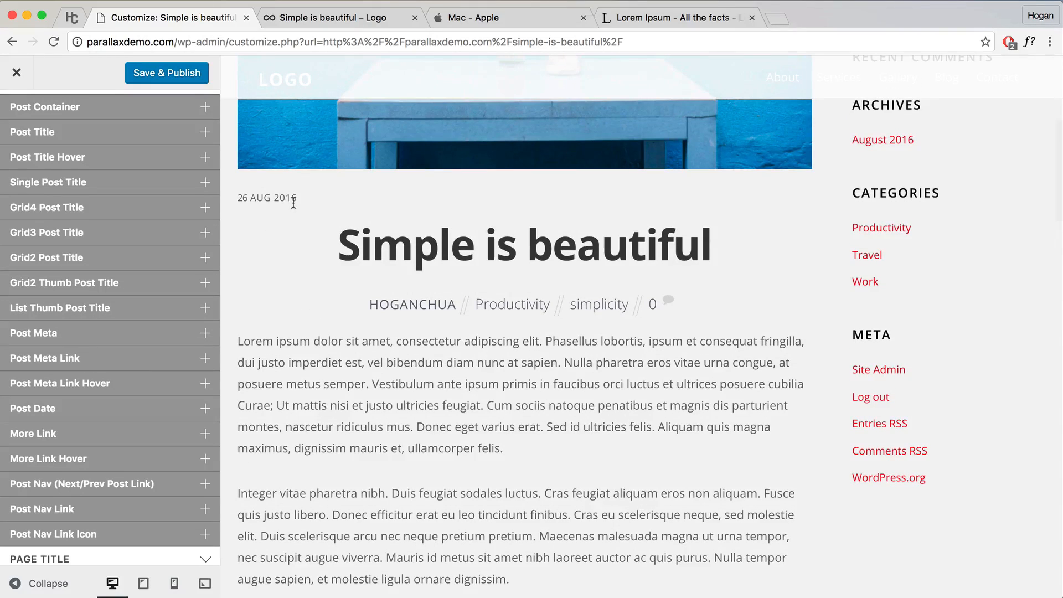
{"action": "left_click", "coordinate": [68, 416]}
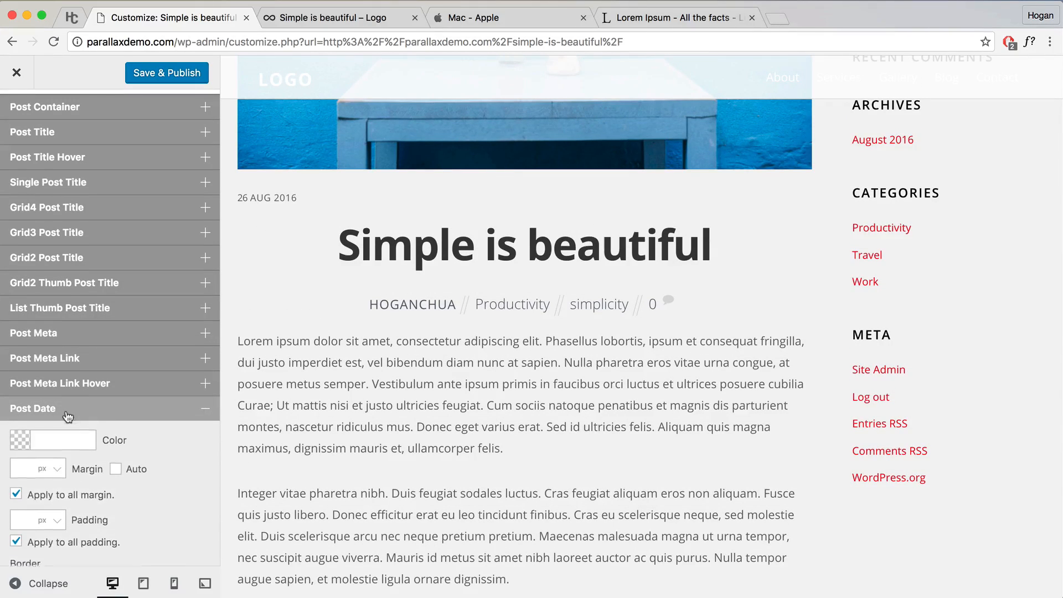
{"action": "scroll", "coordinate": [125, 456], "scroll_direction": "down", "scroll_amount": 5}
{"action": "scroll", "coordinate": [122, 458], "scroll_direction": "down", "scroll_amount": 10}
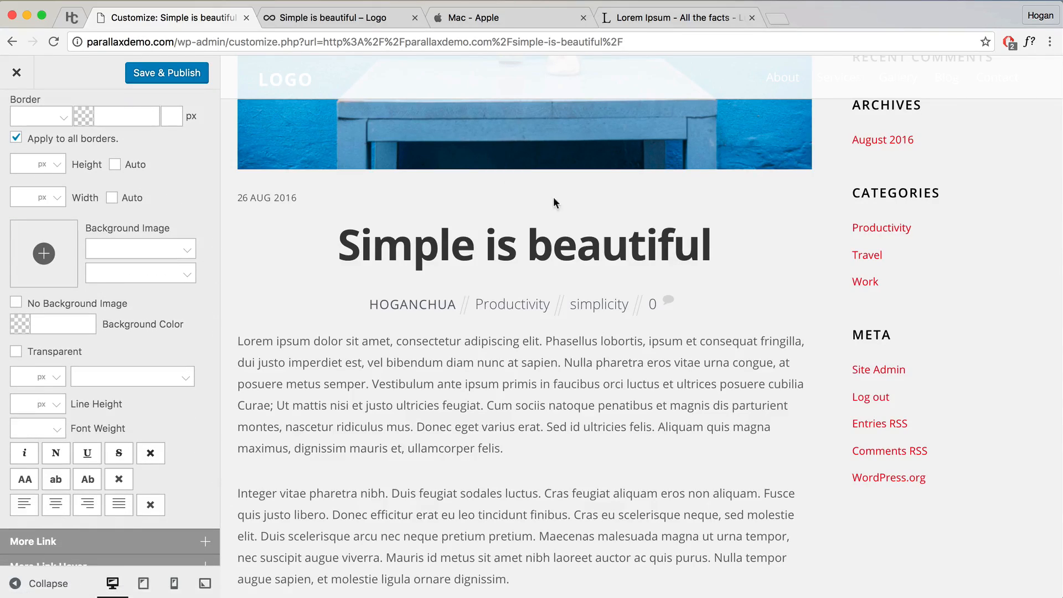
{"action": "left_click", "coordinate": [55, 507]}
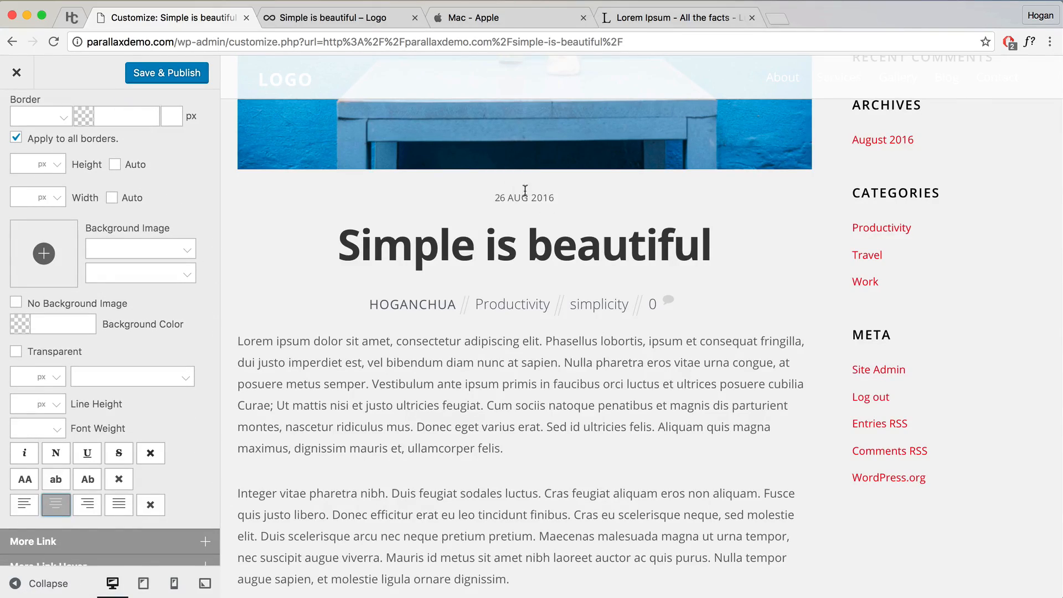
{"action": "left_click", "coordinate": [22, 377]}
{"action": "type", "text": "1"}
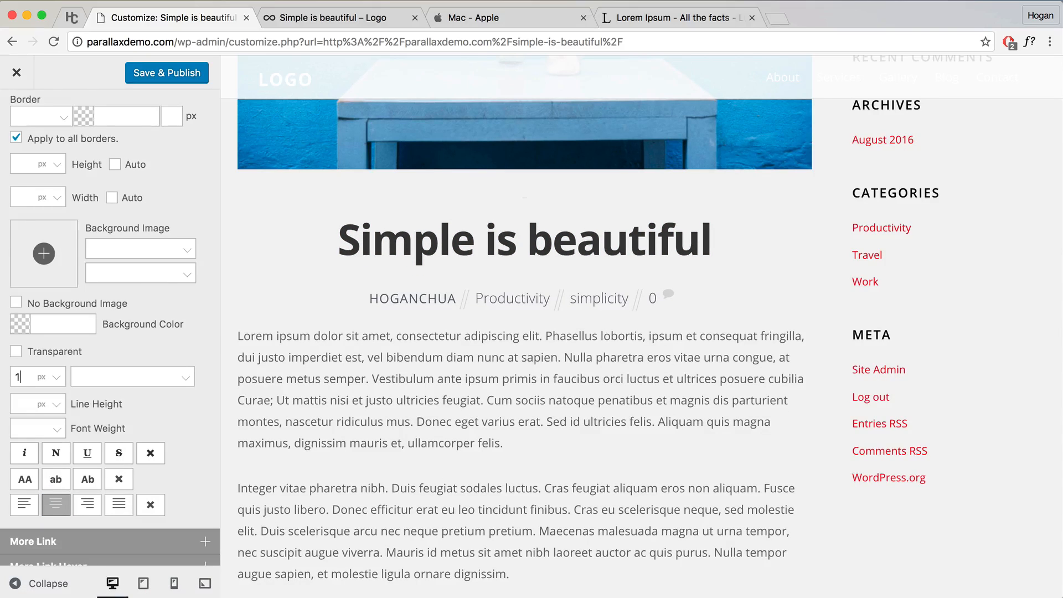
{"action": "type", "text": "4"}
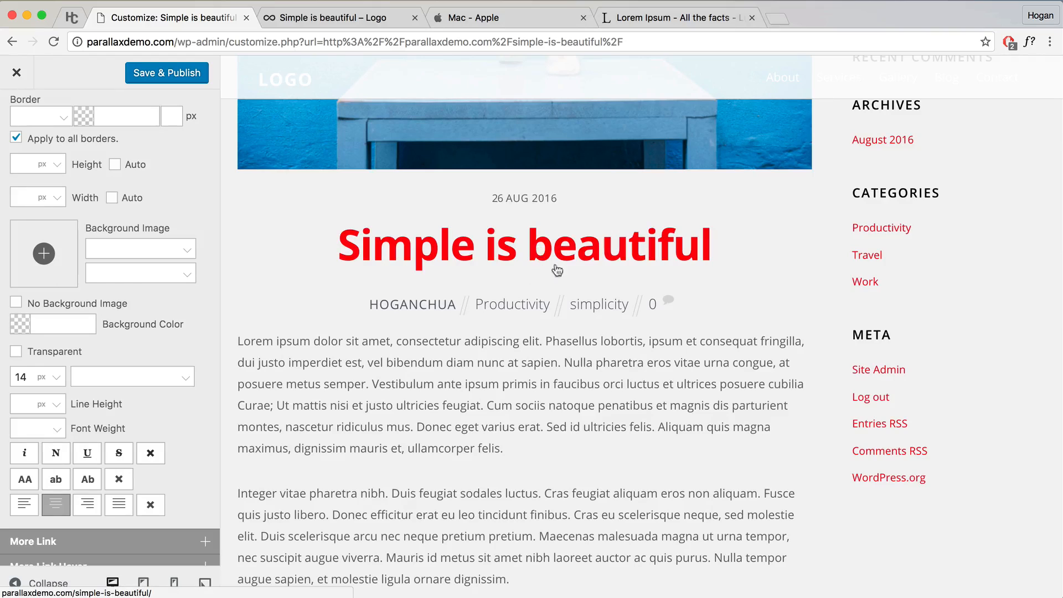
Step: Collapse the Post Date options and the POST styling section
{"action": "scroll", "coordinate": [686, 291], "scroll_direction": "up", "scroll_amount": 3}
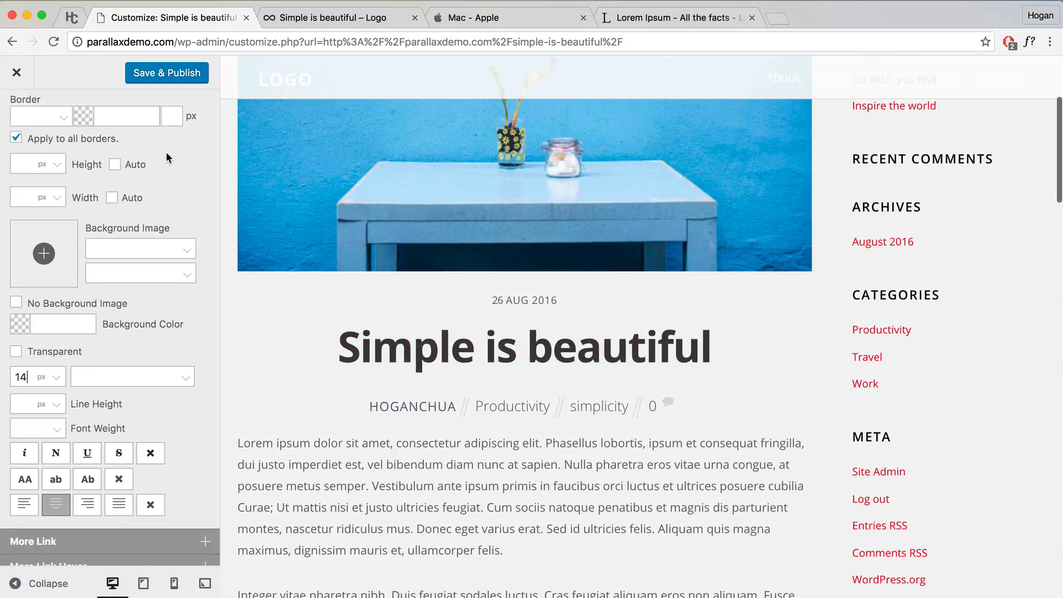
{"action": "scroll", "coordinate": [631, 331], "scroll_direction": "down", "scroll_amount": 2}
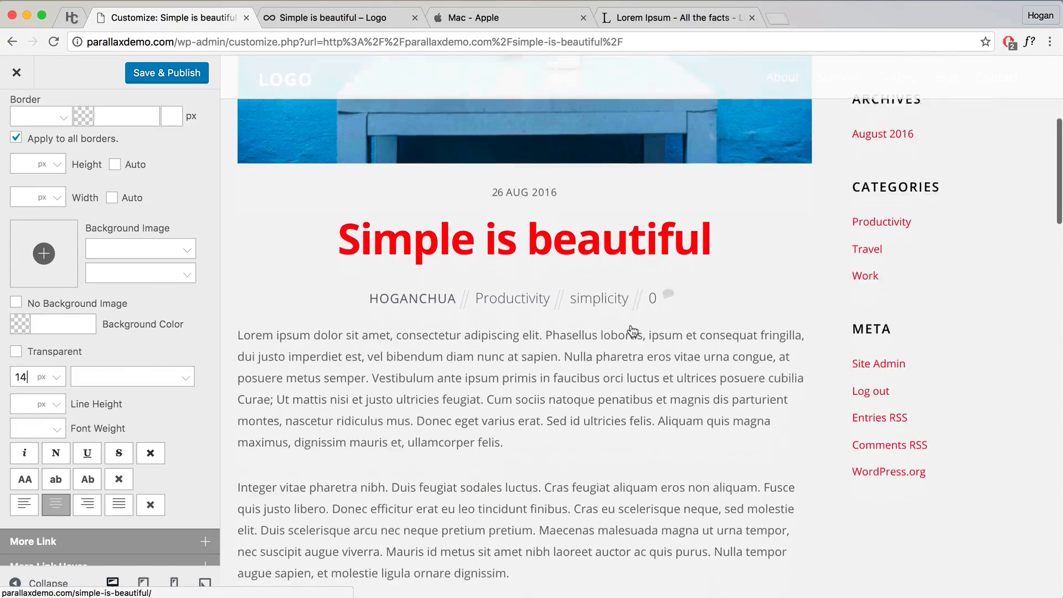
{"action": "scroll", "coordinate": [629, 327], "scroll_direction": "up", "scroll_amount": 5}
{"action": "scroll", "coordinate": [898, 145], "scroll_direction": "up", "scroll_amount": 2}
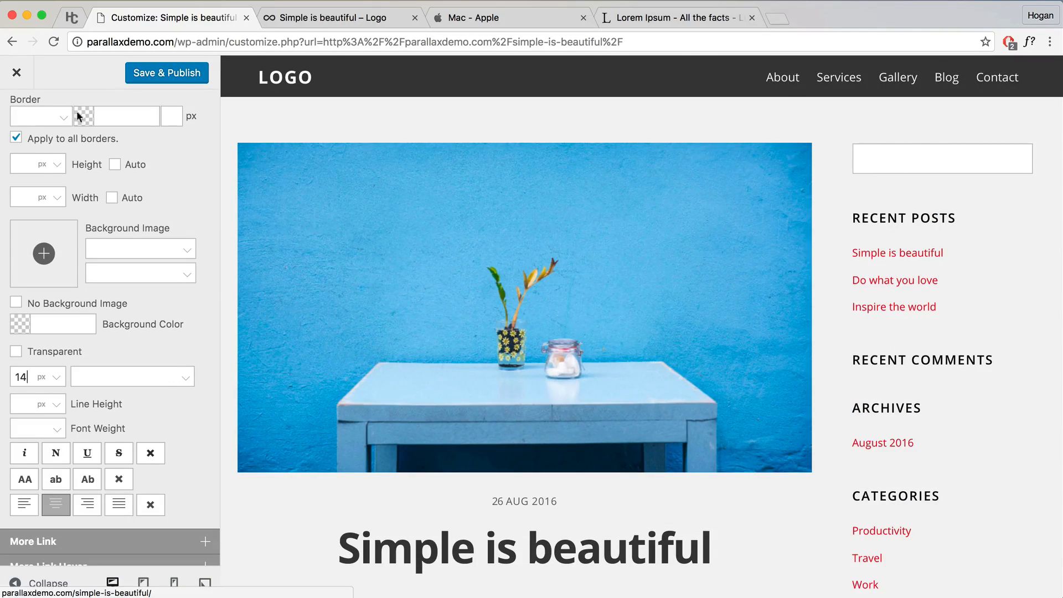
{"action": "scroll", "coordinate": [155, 222], "scroll_direction": "up", "scroll_amount": 6}
{"action": "left_click", "coordinate": [153, 292]}
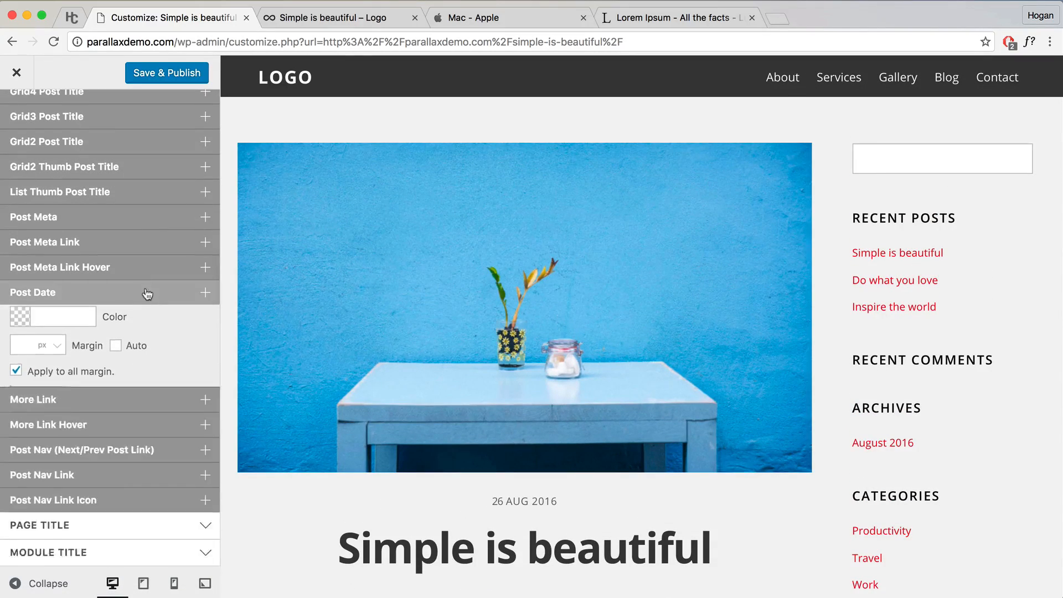
{"action": "scroll", "coordinate": [148, 285], "scroll_direction": "up", "scroll_amount": 5}
{"action": "left_click", "coordinate": [152, 258]}
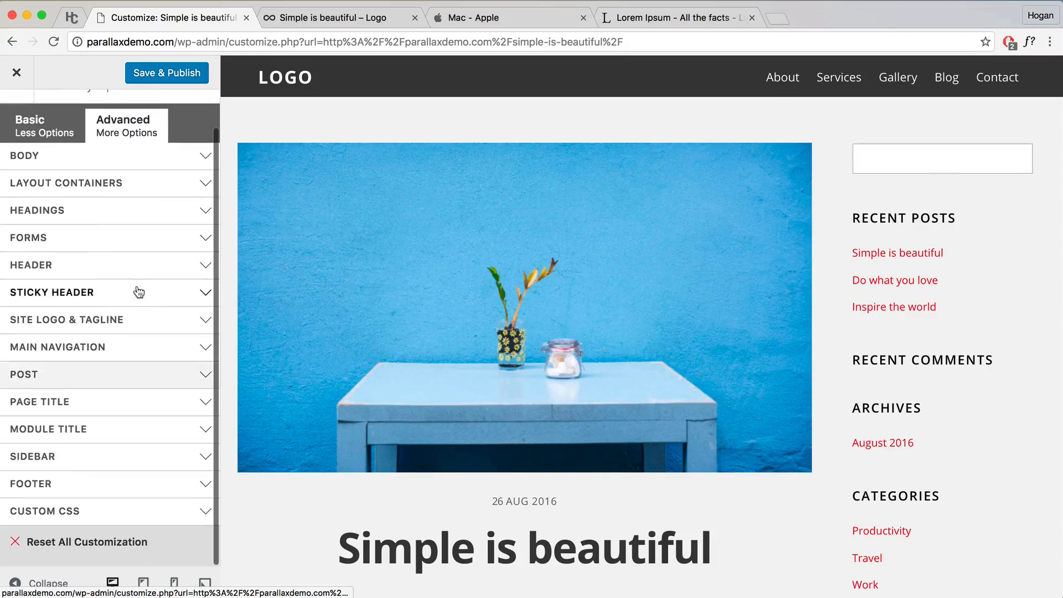
Step: Expand the SIDEBAR styling group to view its font, link and widget options
{"action": "left_click", "coordinate": [81, 464]}
{"action": "scroll", "coordinate": [81, 466], "scroll_direction": "down", "scroll_amount": 2}
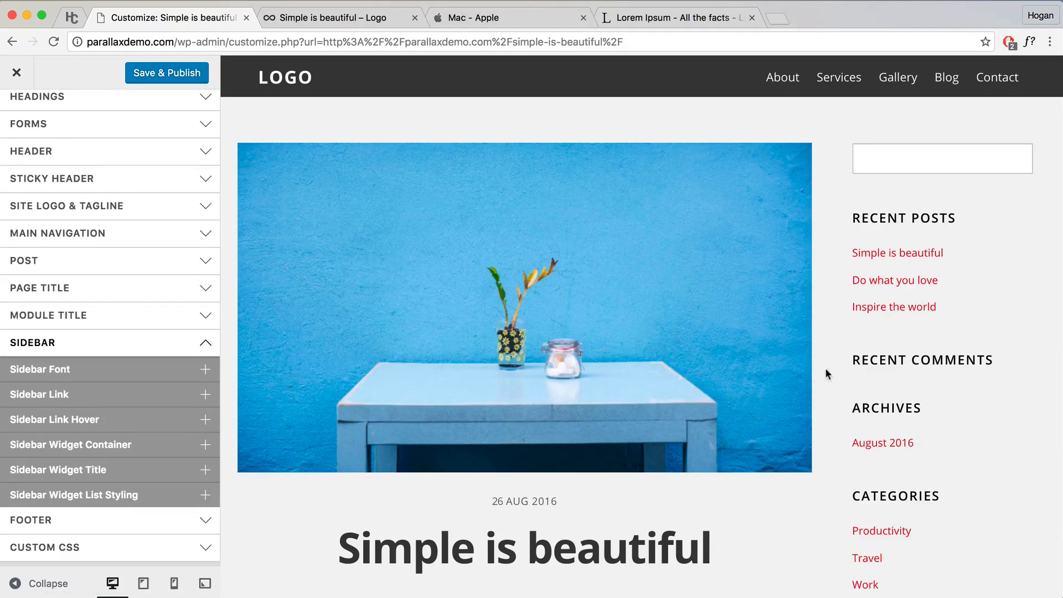
{"action": "scroll", "coordinate": [613, 414], "scroll_direction": "down", "scroll_amount": 4}
{"action": "scroll", "coordinate": [614, 413], "scroll_direction": "down", "scroll_amount": 15}
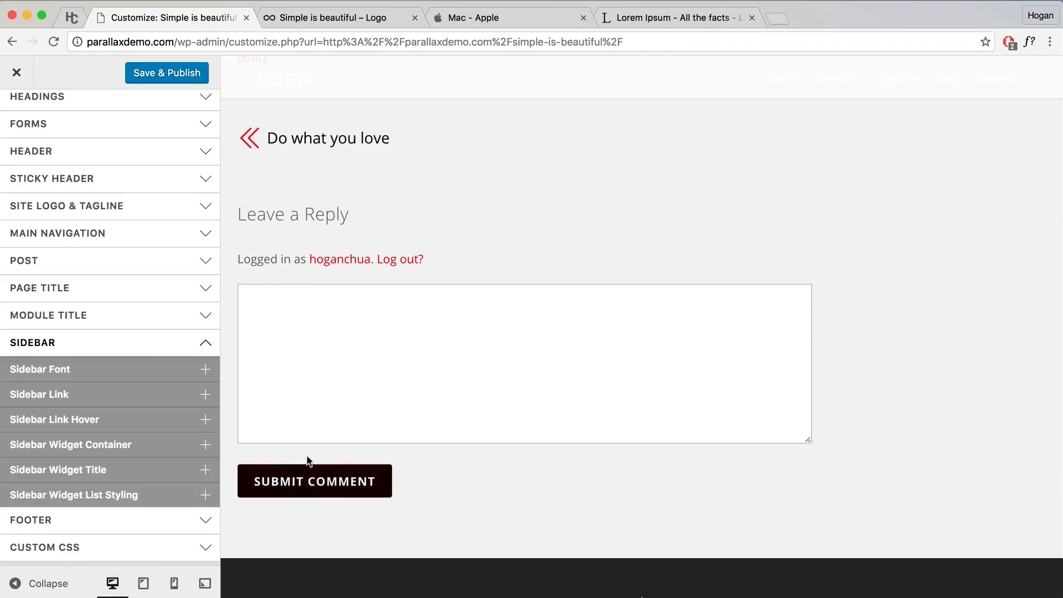
{"action": "scroll", "coordinate": [333, 443], "scroll_direction": "up", "scroll_amount": 2}
{"action": "scroll", "coordinate": [183, 367], "scroll_direction": "up", "scroll_amount": 4}
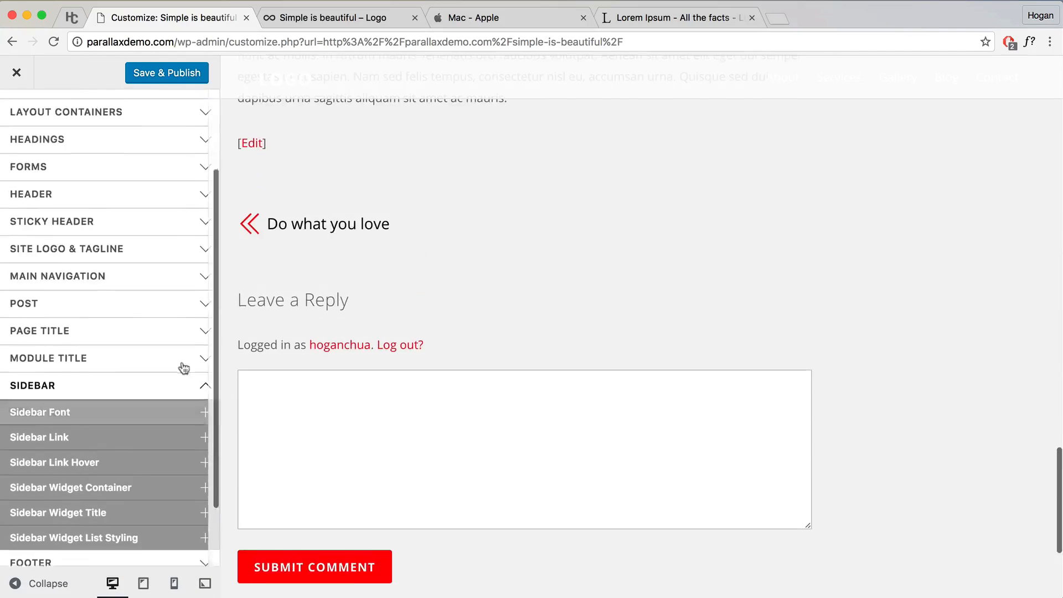
Step: Try a pale pink Form Buttons background colour, then clear it and collapse
{"action": "left_click", "coordinate": [83, 285]}
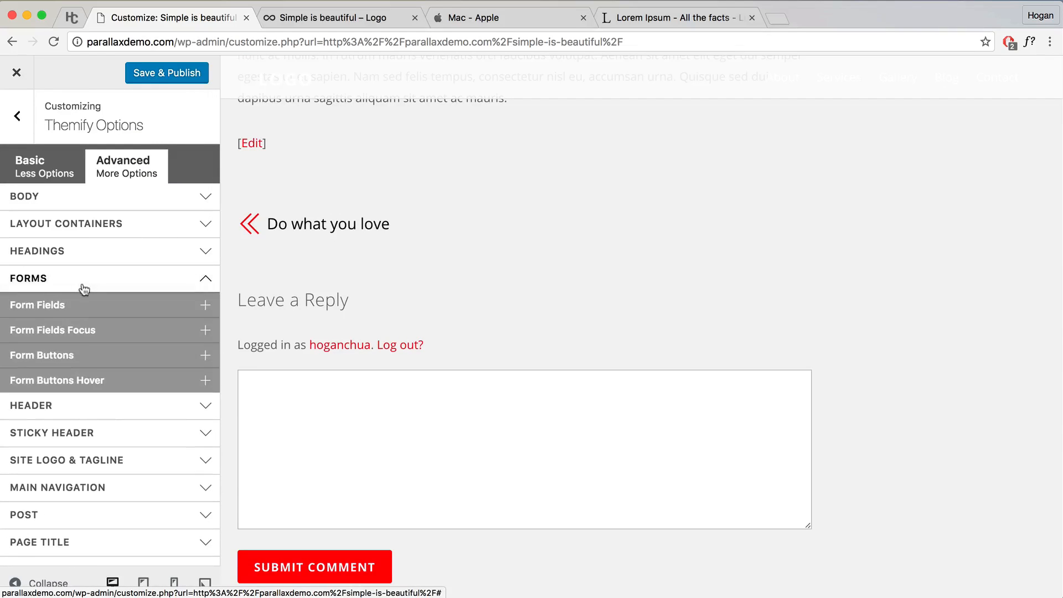
{"action": "left_click", "coordinate": [99, 363]}
{"action": "scroll", "coordinate": [98, 363], "scroll_direction": "down", "scroll_amount": 3}
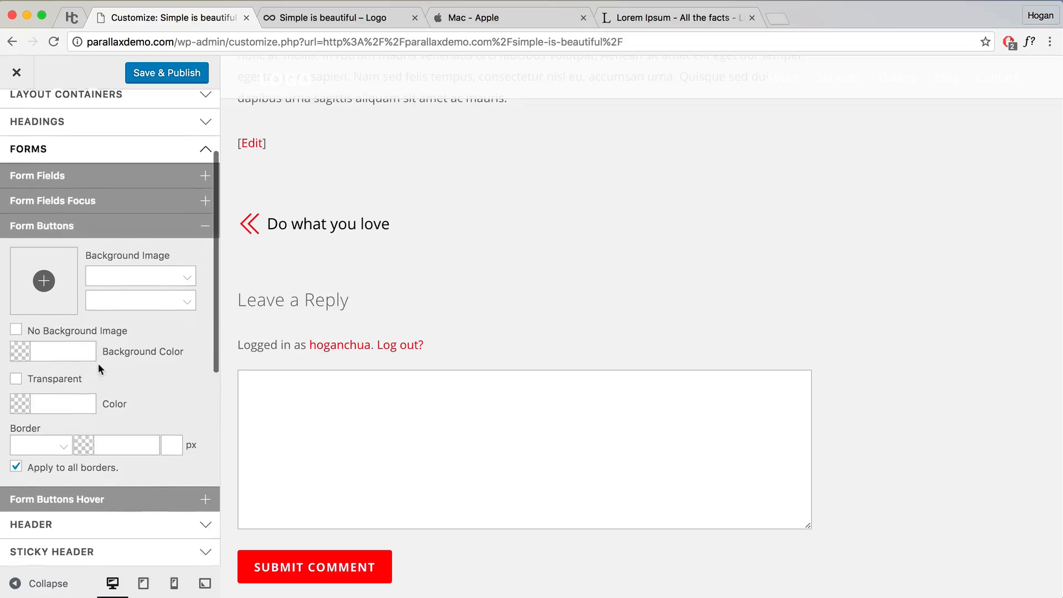
{"action": "left_click", "coordinate": [18, 349]}
{"action": "left_click", "coordinate": [75, 397]}
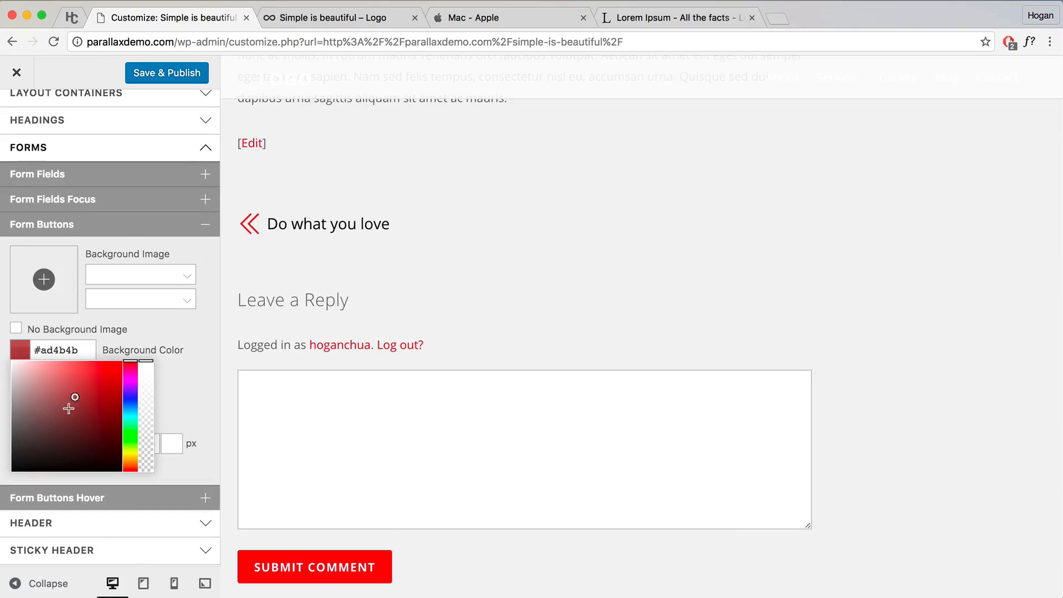
{"action": "left_click_drag", "start_coordinate": [68, 409], "coordinate": [44, 370]}
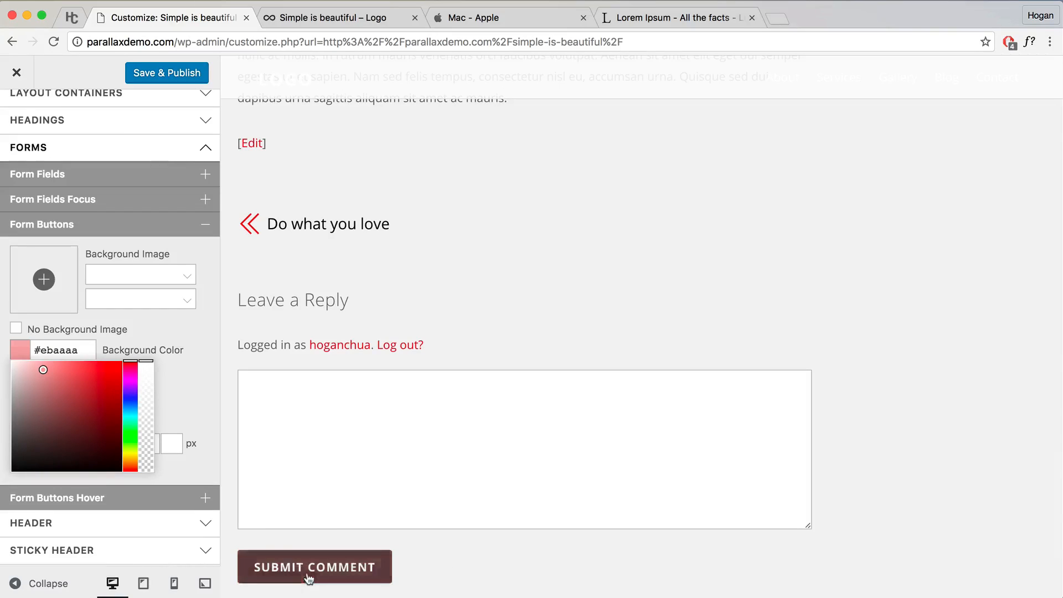
{"action": "left_click", "coordinate": [165, 329]}
{"action": "left_click", "coordinate": [88, 351]}
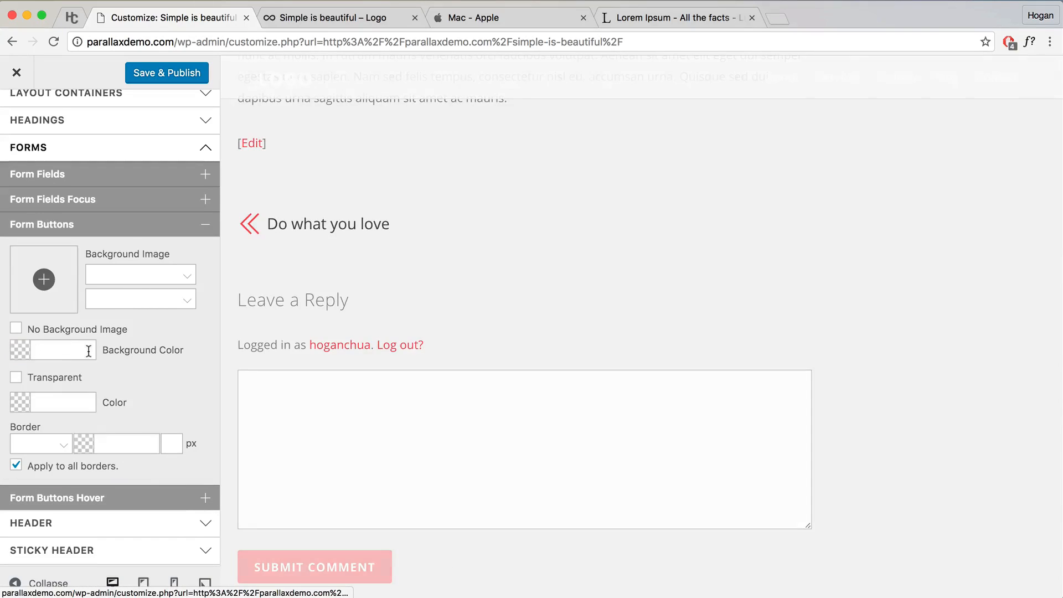
{"action": "left_click", "coordinate": [170, 224]}
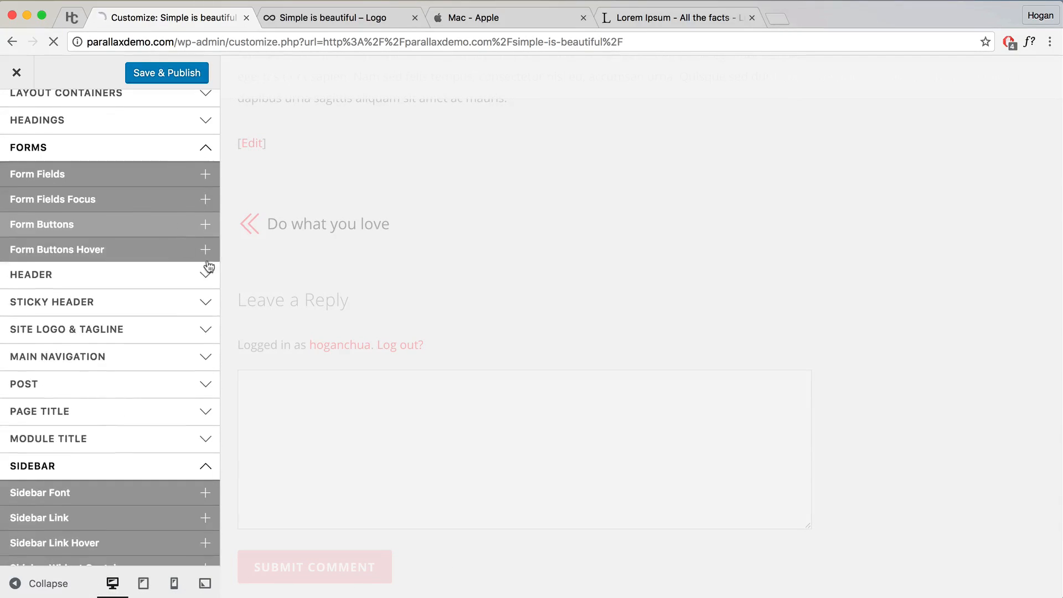
Step: Save & Publish the Customizer changes and return to the live post
{"action": "scroll", "coordinate": [624, 413], "scroll_direction": "up", "scroll_amount": 20}
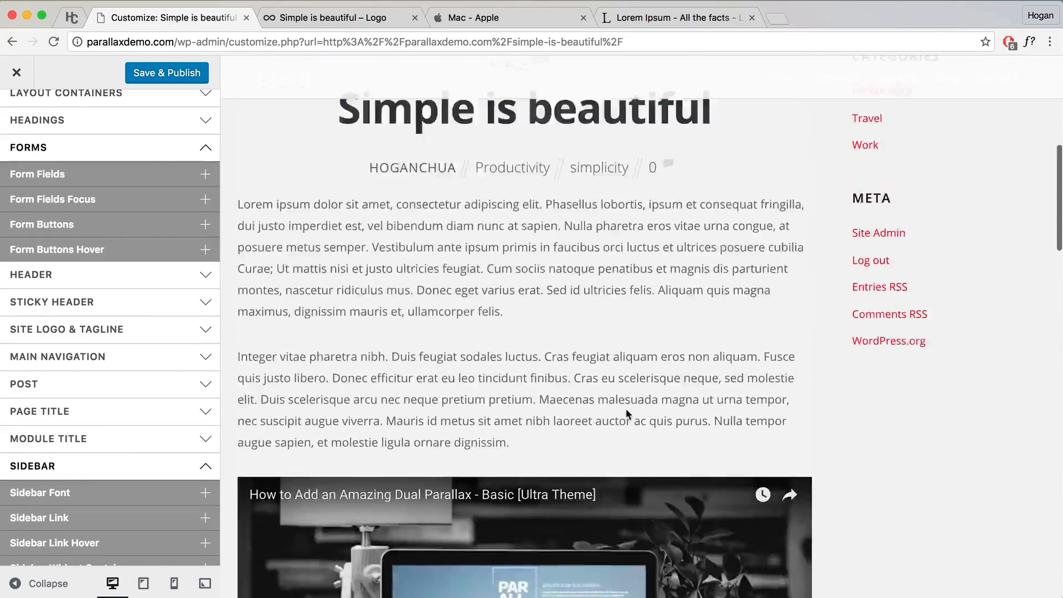
{"action": "scroll", "coordinate": [623, 412], "scroll_direction": "down", "scroll_amount": 5}
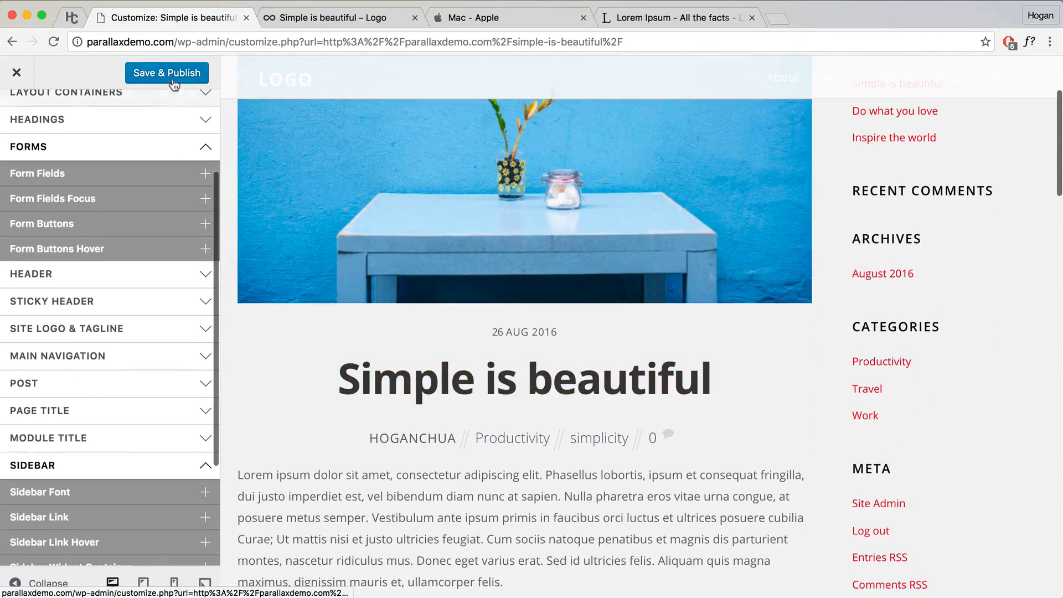
{"action": "left_click", "coordinate": [171, 75]}
{"action": "left_click", "coordinate": [16, 73]}
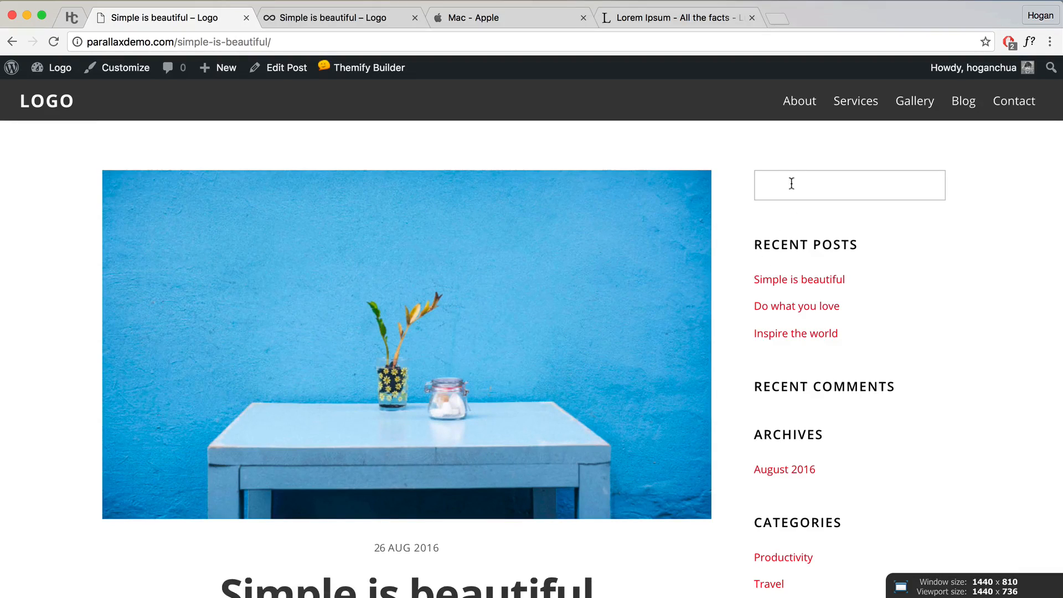
Step: Go to the Appearance > Widgets admin page via the Dashboard
{"action": "mouse_move", "coordinate": [55, 67]}
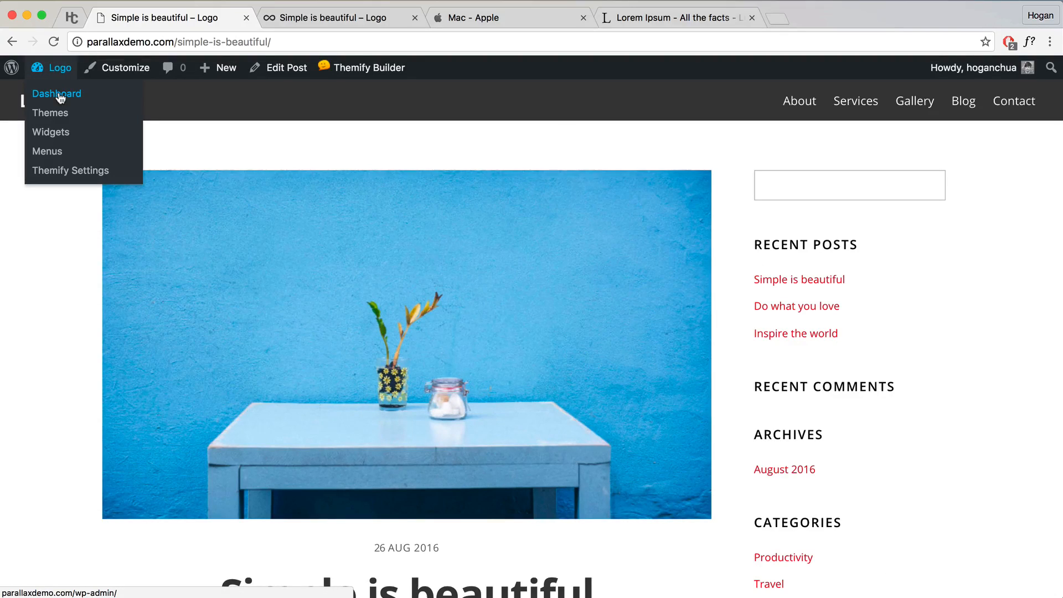
{"action": "left_click", "coordinate": [59, 95]}
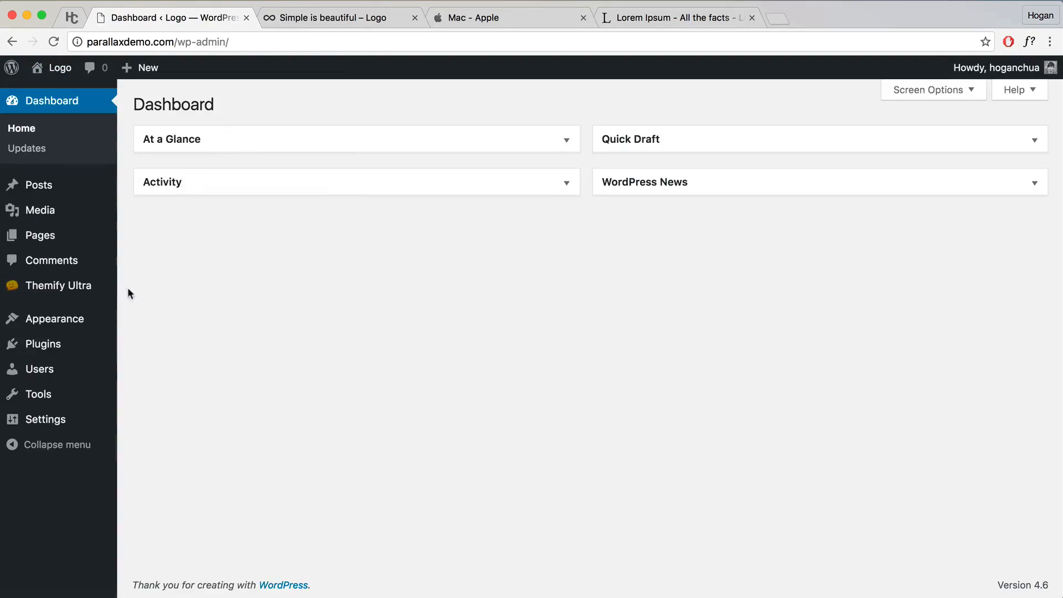
{"action": "mouse_move", "coordinate": [76, 321]}
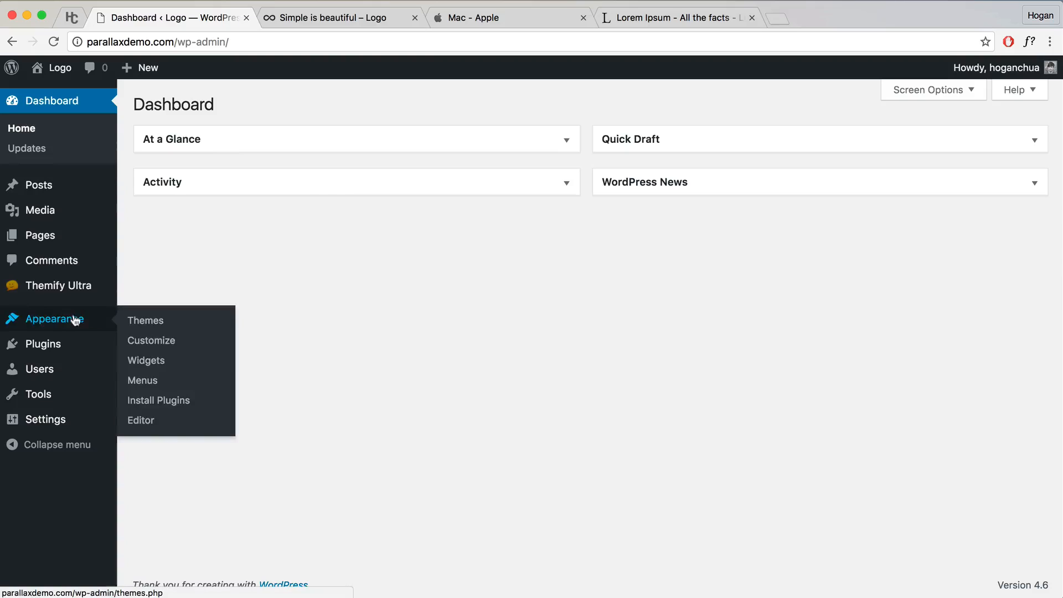
{"action": "left_click", "coordinate": [146, 361]}
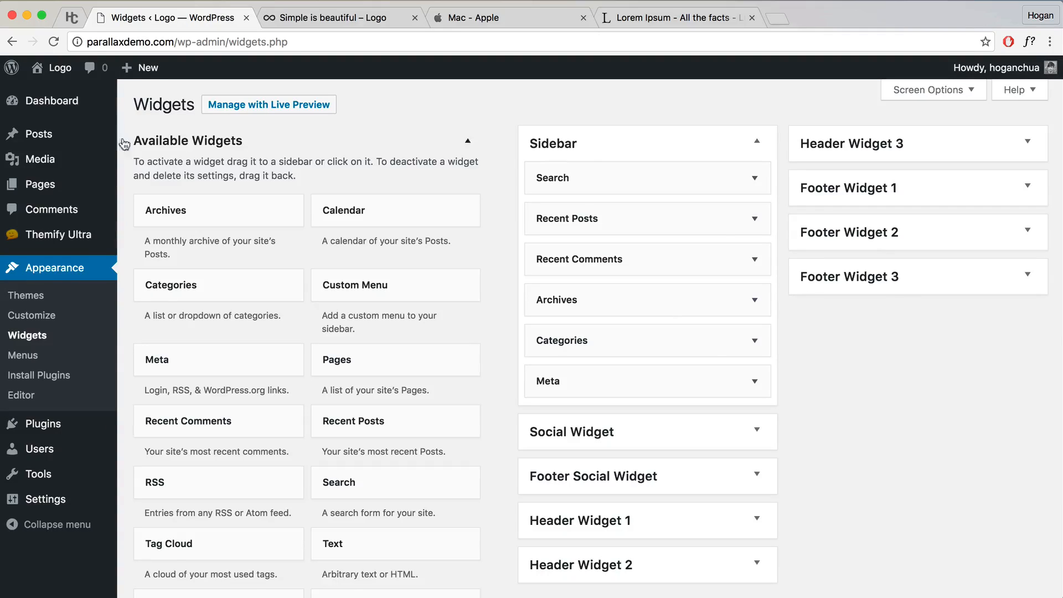
Step: Open the Simple is beautiful post in a new tab, then return to Widgets
{"action": "right_click", "coordinate": [43, 139]}
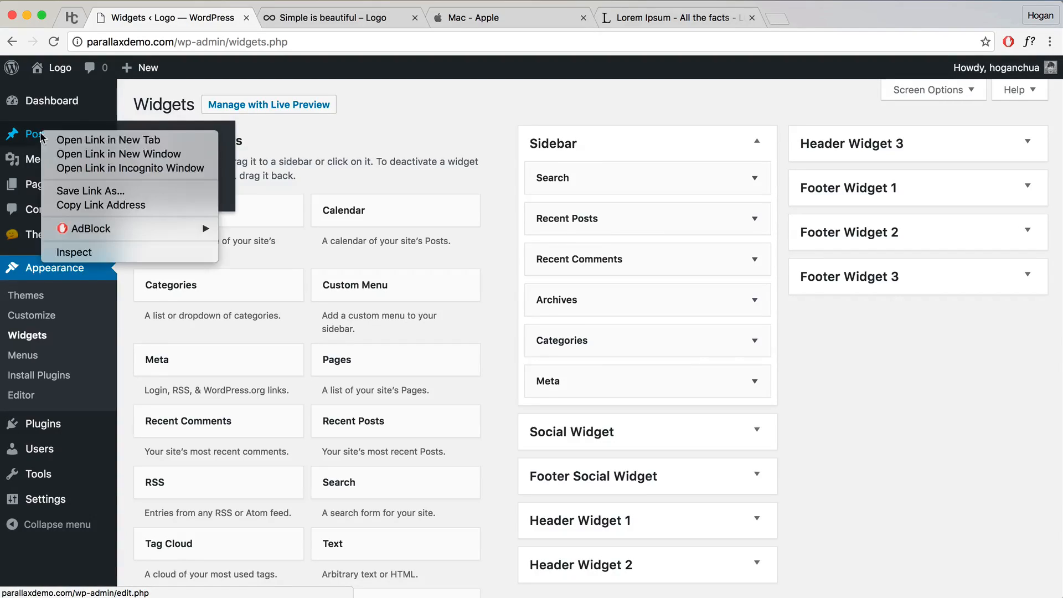
{"action": "left_click", "coordinate": [83, 139]}
{"action": "left_click", "coordinate": [298, 21]}
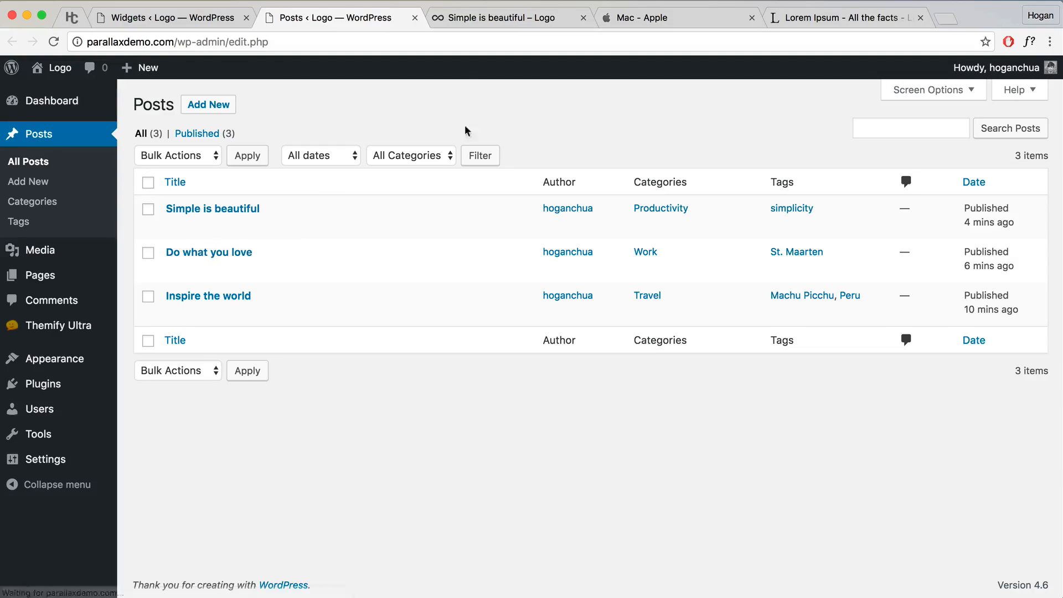
{"action": "mouse_move", "coordinate": [204, 214]}
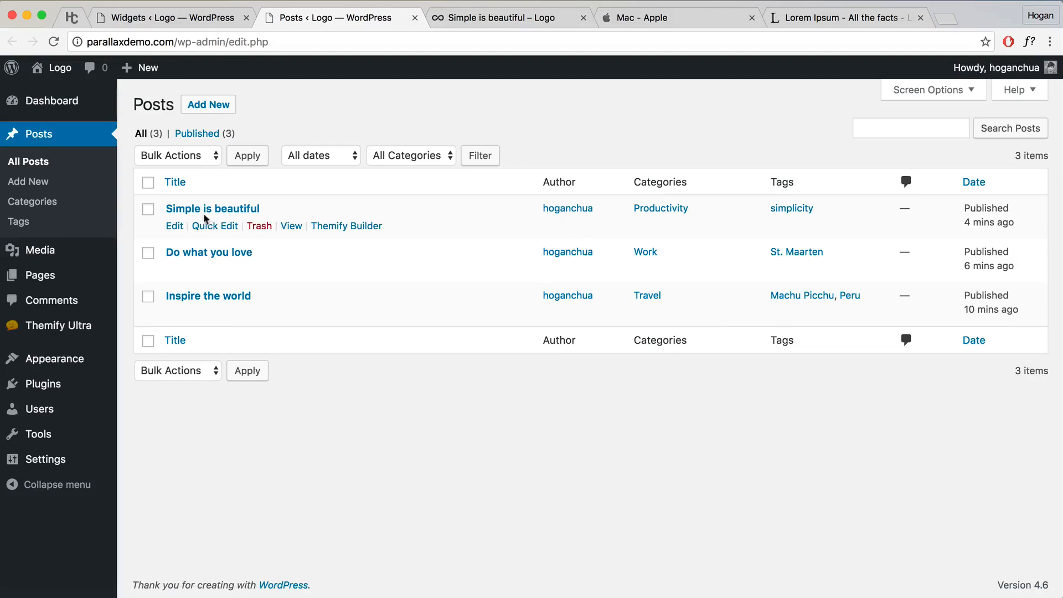
{"action": "left_click", "coordinate": [291, 226]}
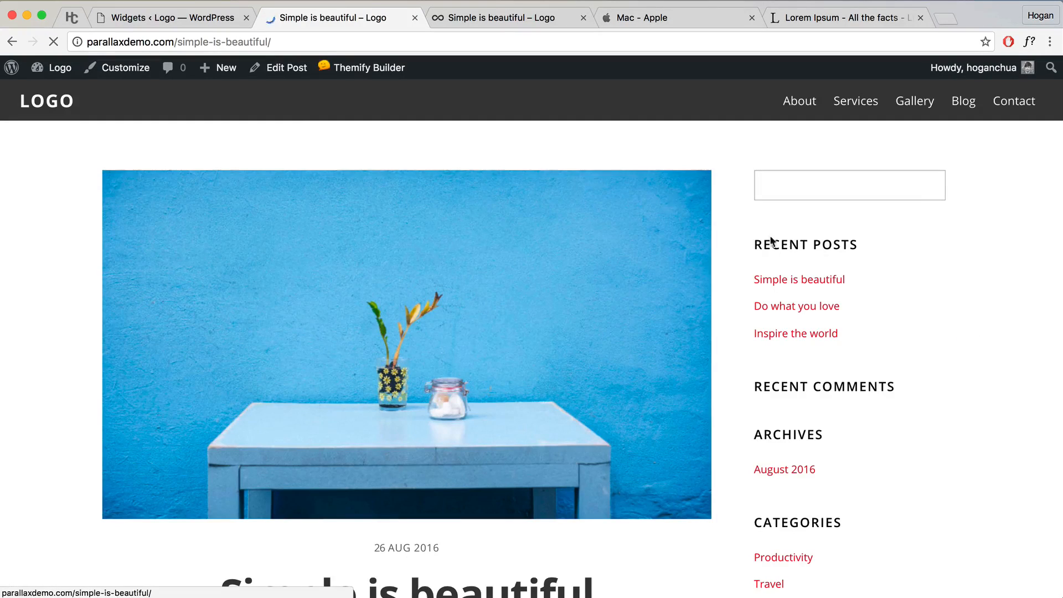
{"action": "scroll", "coordinate": [309, 130], "scroll_direction": "down", "scroll_amount": 2}
{"action": "left_click", "coordinate": [193, 20]}
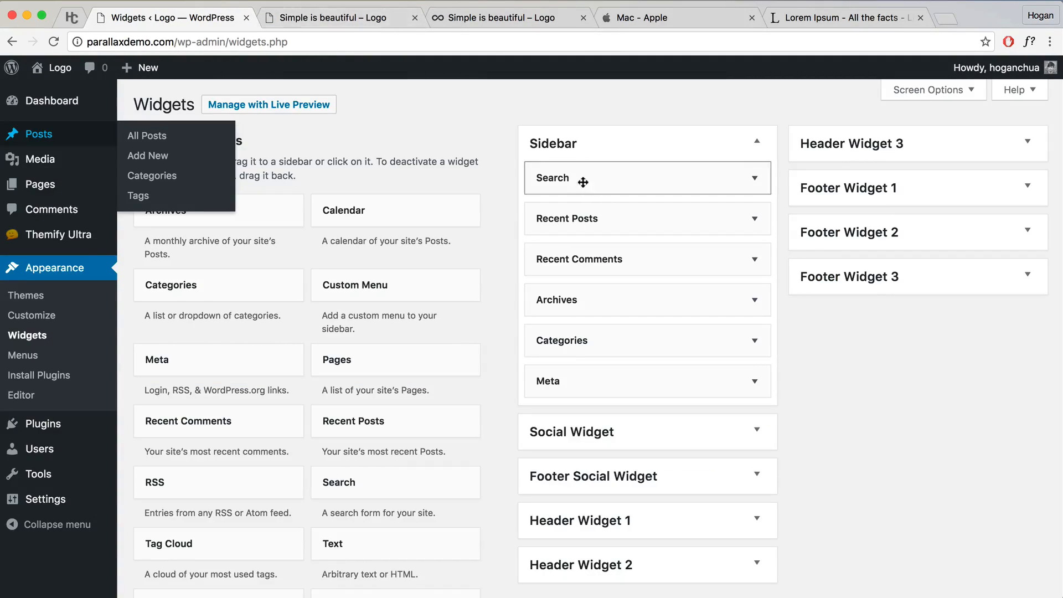
{"action": "left_click", "coordinate": [333, 17]}
{"action": "scroll", "coordinate": [836, 232], "scroll_direction": "up", "scroll_amount": 2}
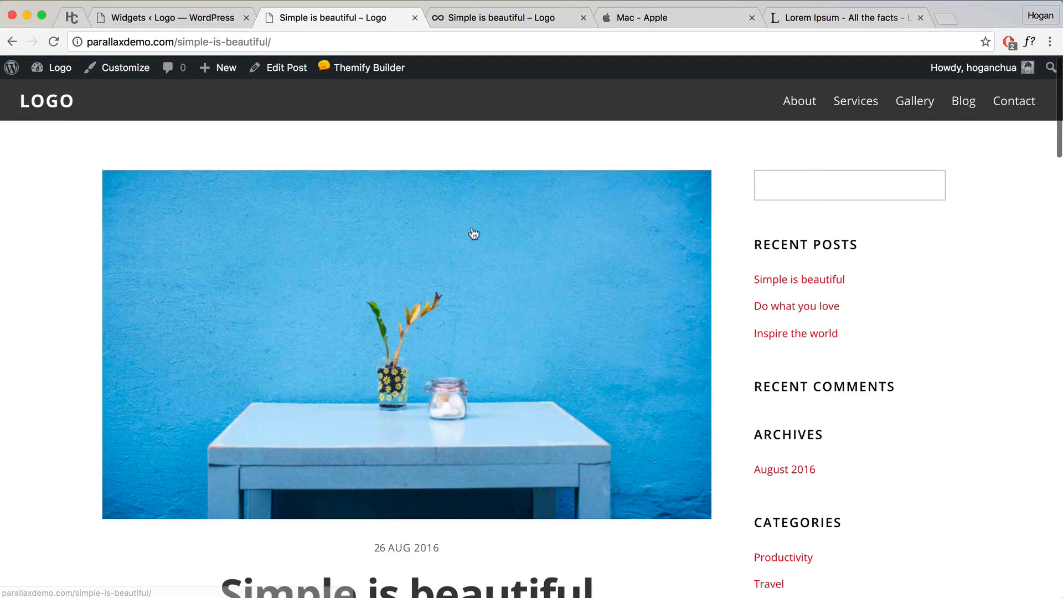
{"action": "left_click", "coordinate": [225, 22]}
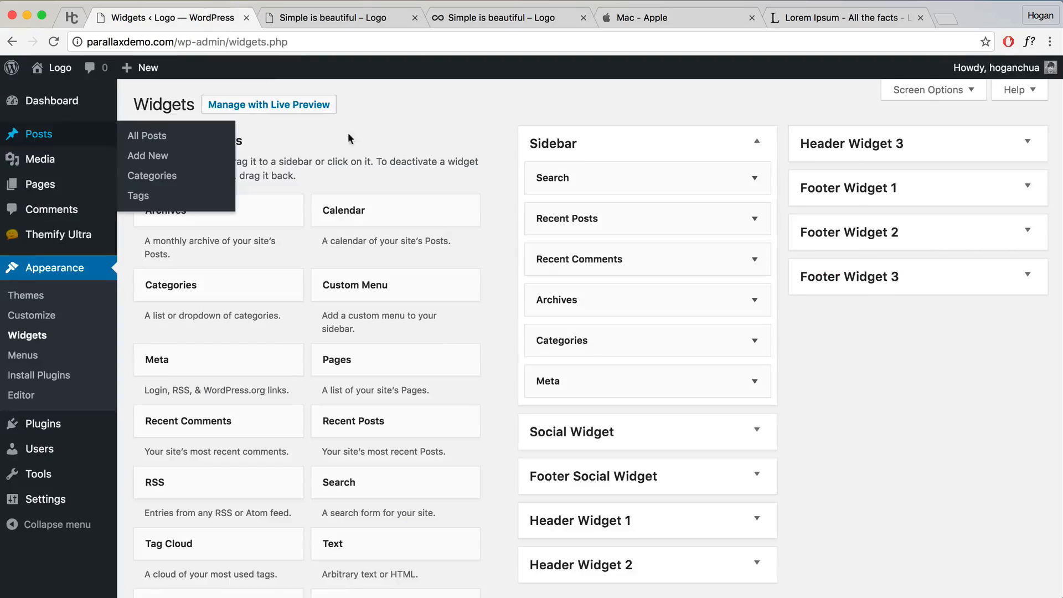
Step: Expand and delete the Recent Posts, Recent Comments, Archives and Meta Sidebar widgets
{"action": "left_click", "coordinate": [754, 218]}
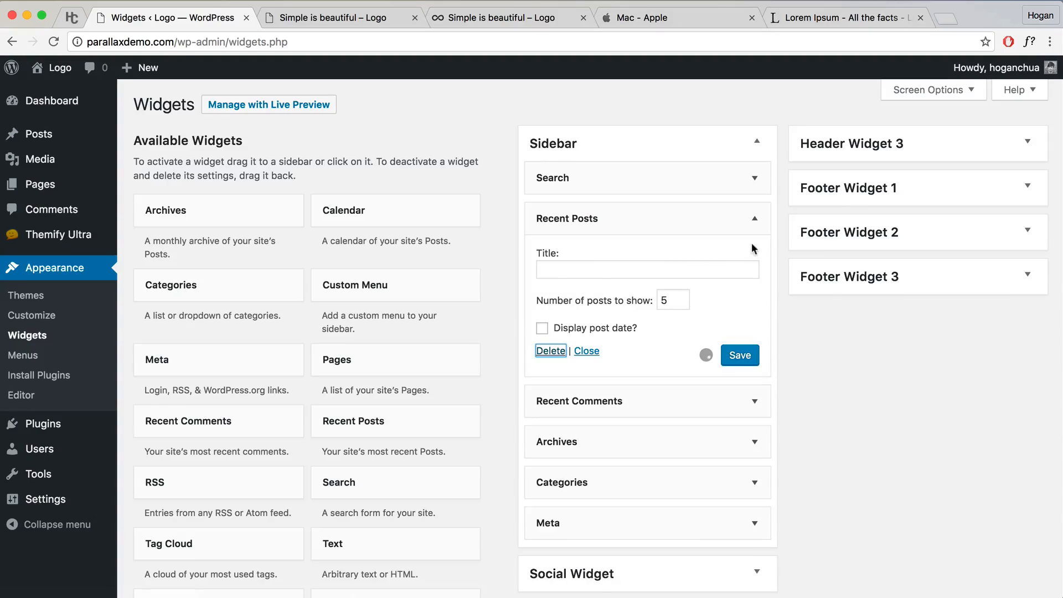
{"action": "left_click", "coordinate": [719, 222]}
{"action": "left_click", "coordinate": [564, 326]}
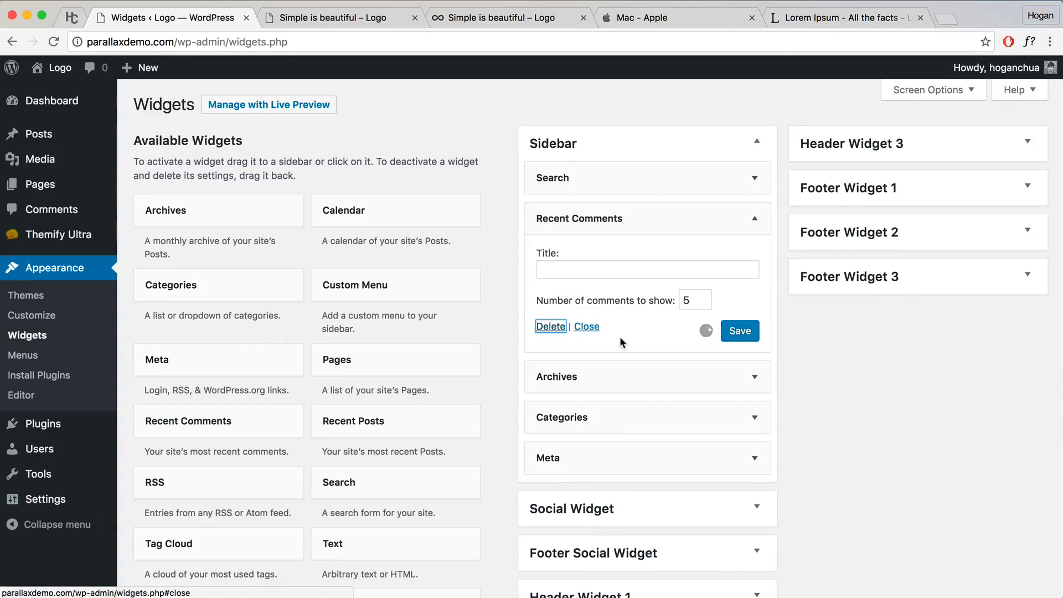
{"action": "left_click", "coordinate": [755, 219]}
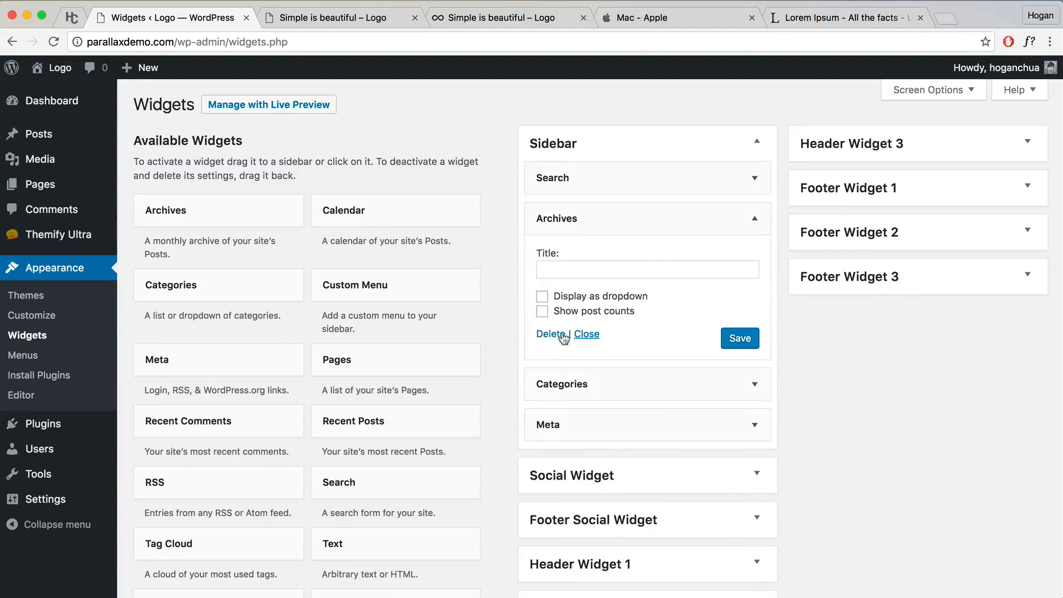
{"action": "left_click", "coordinate": [551, 334]}
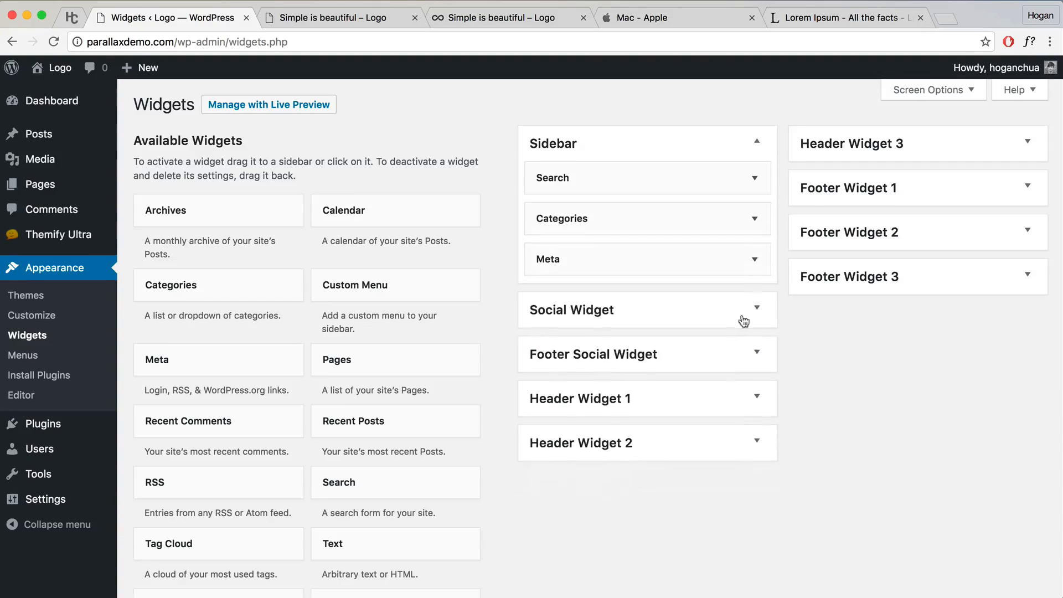
{"action": "left_click", "coordinate": [755, 260]}
{"action": "left_click", "coordinate": [544, 336]}
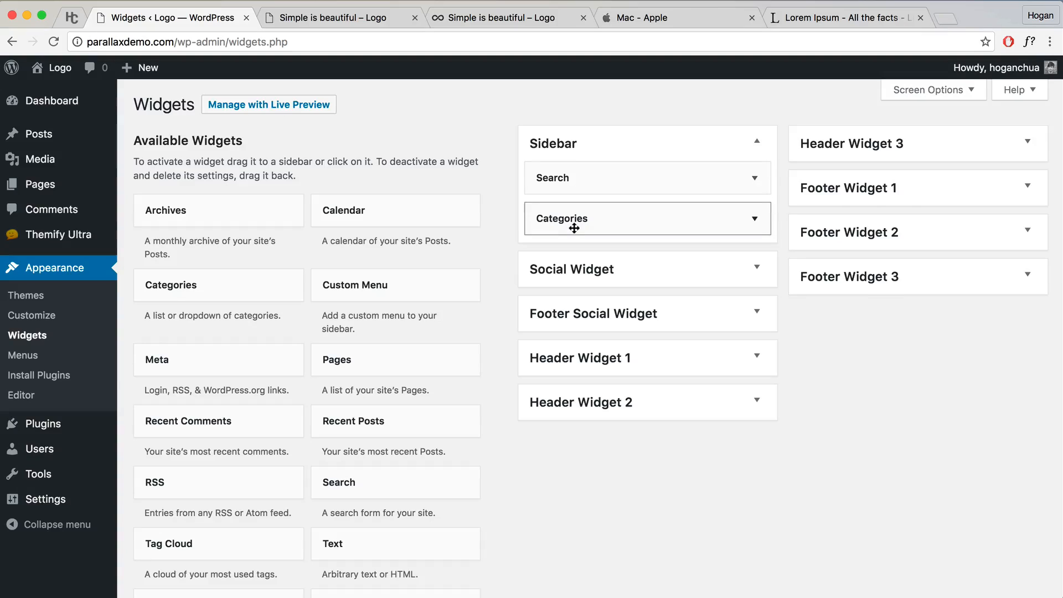
{"action": "scroll", "coordinate": [217, 498], "scroll_direction": "down", "scroll_amount": 7}
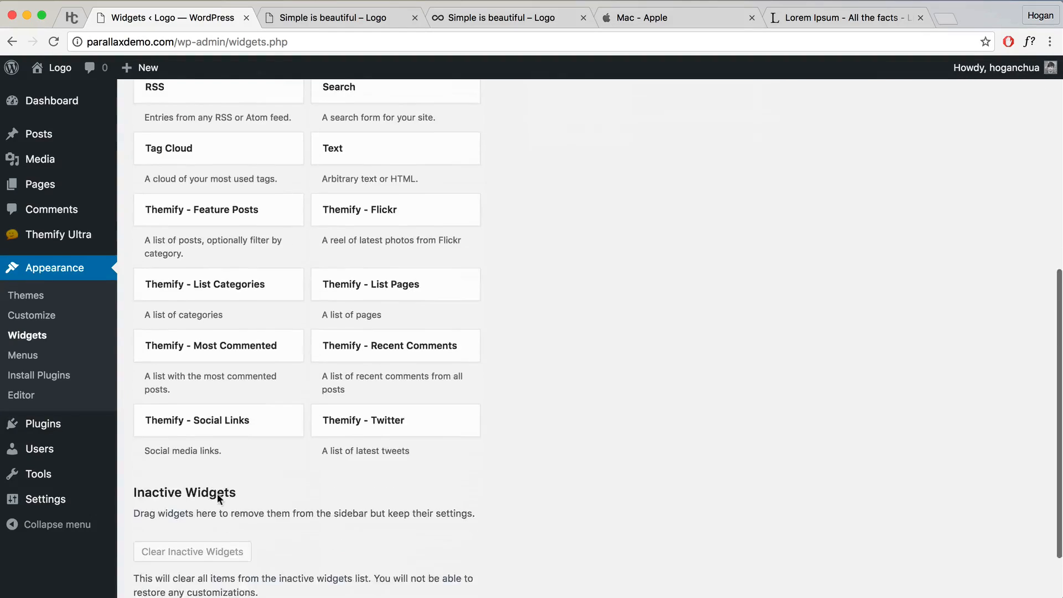
{"action": "scroll", "coordinate": [217, 494], "scroll_direction": "up", "scroll_amount": 5}
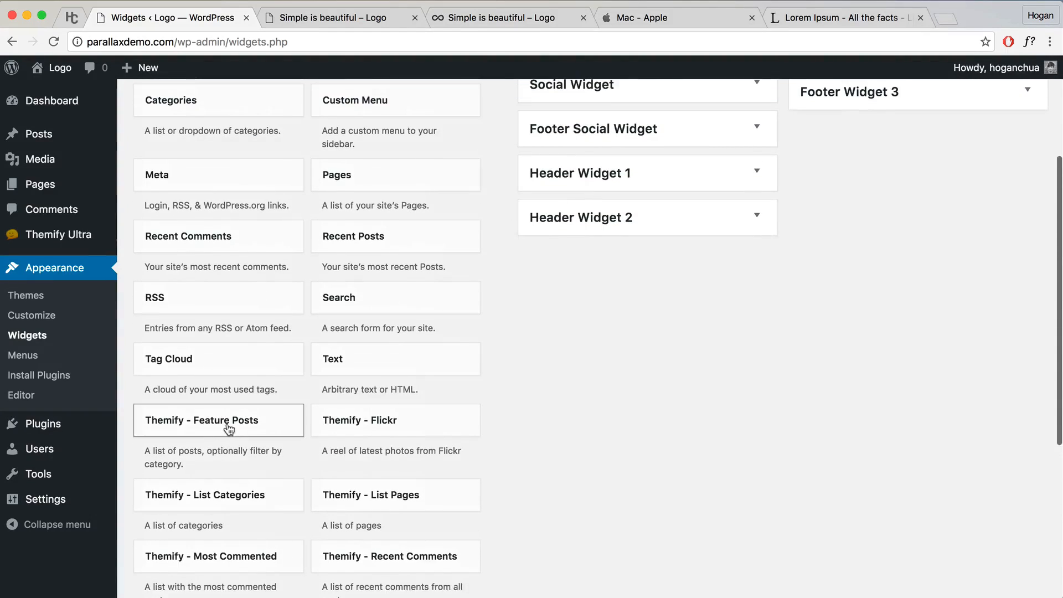
Step: Add a Themify - Feature Posts widget to the Sidebar titled Popular Posts and save it
{"action": "left_click_drag", "start_coordinate": [227, 434], "coordinate": [475, 228]}
{"action": "scroll", "coordinate": [662, 294], "scroll_direction": "down", "scroll_amount": 1}
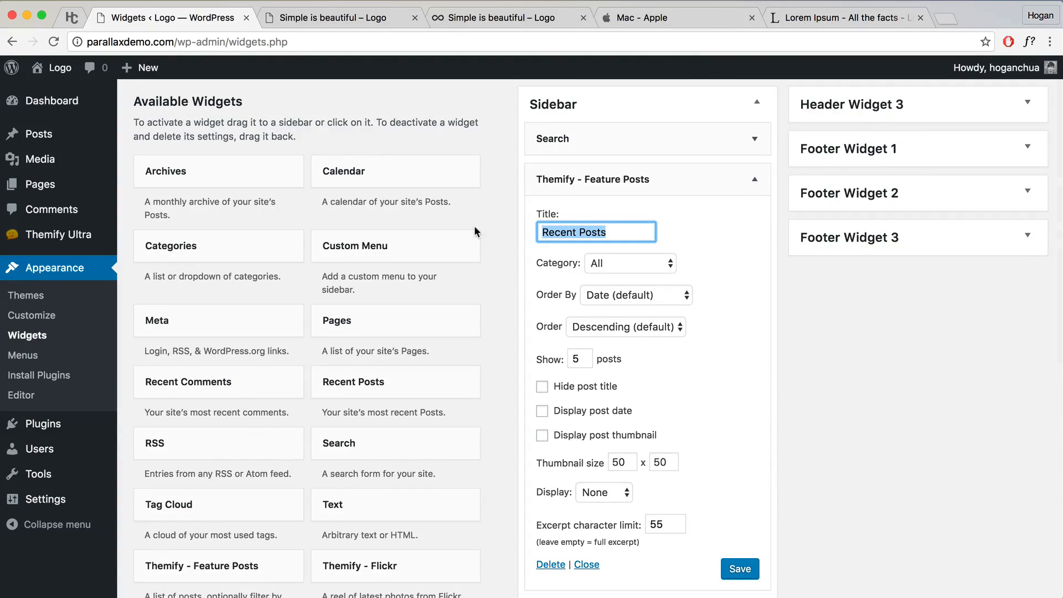
{"action": "type", "text": "Popular"}
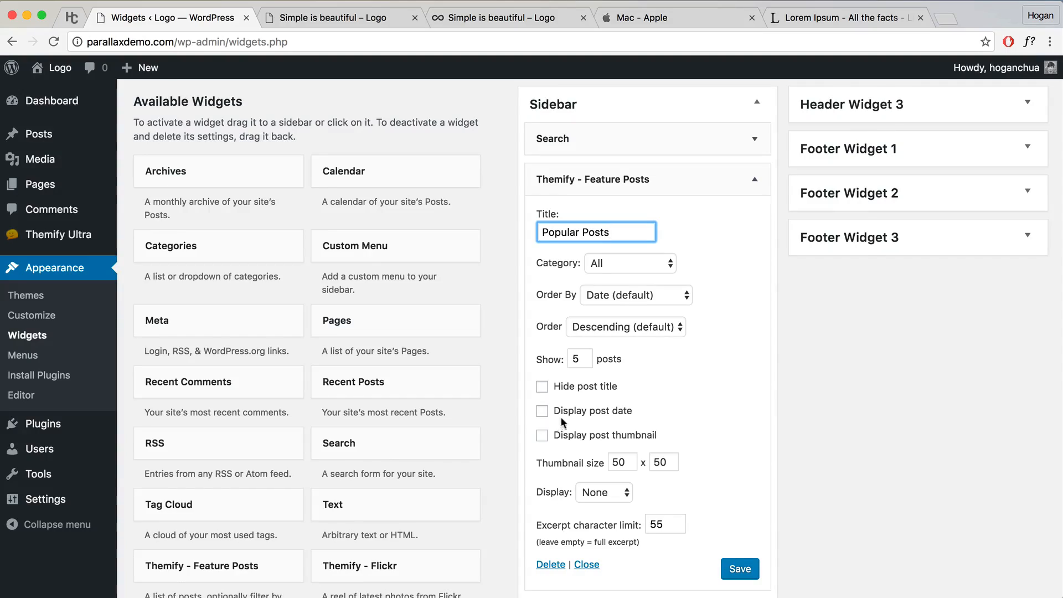
{"action": "scroll", "coordinate": [622, 397], "scroll_direction": "down", "scroll_amount": 1}
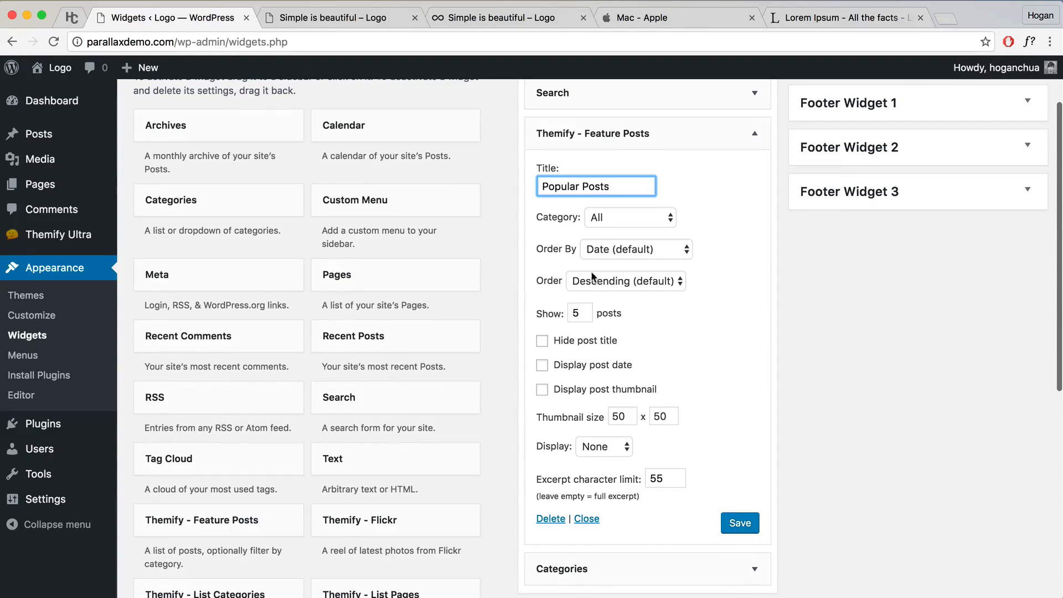
{"action": "left_click", "coordinate": [740, 523]}
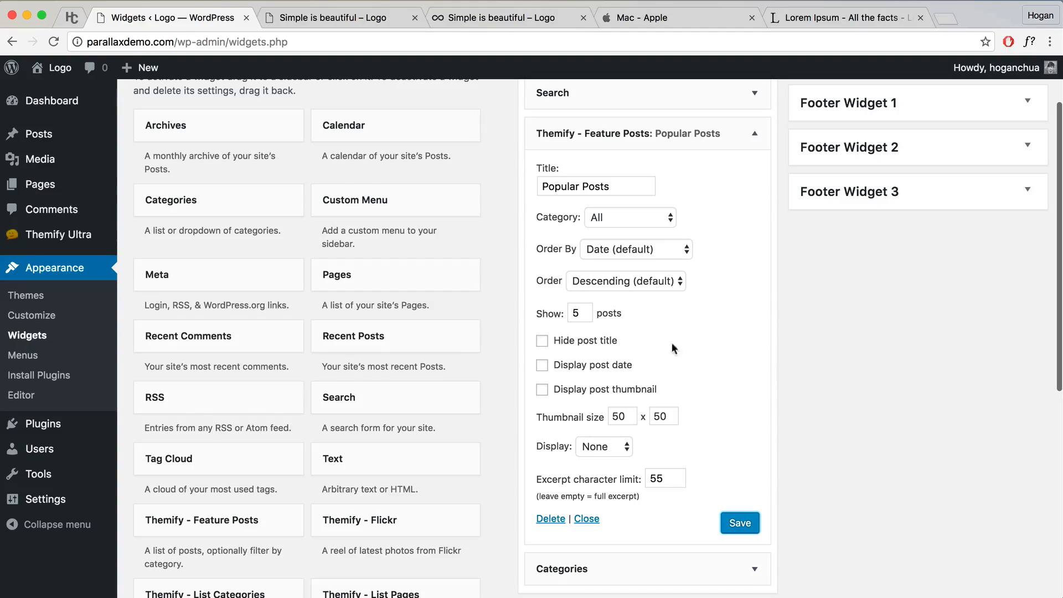
Step: Reload the Simple is beautiful post to check the new sidebar widget
{"action": "scroll", "coordinate": [677, 331], "scroll_direction": "down", "scroll_amount": 2}
{"action": "scroll", "coordinate": [677, 332], "scroll_direction": "up", "scroll_amount": 1}
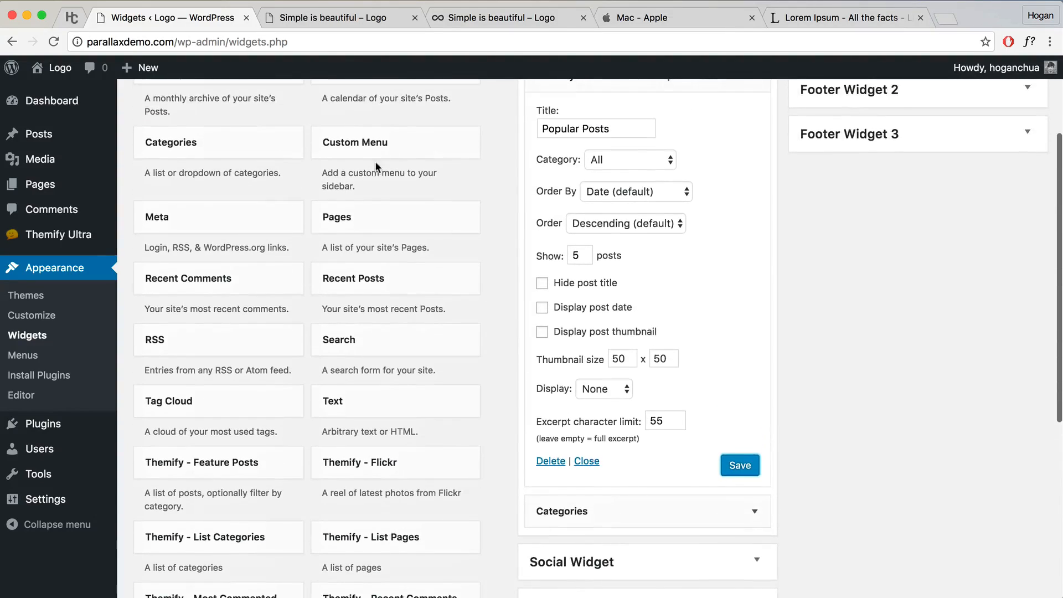
{"action": "left_click", "coordinate": [327, 17]}
{"action": "left_click", "coordinate": [59, 43]}
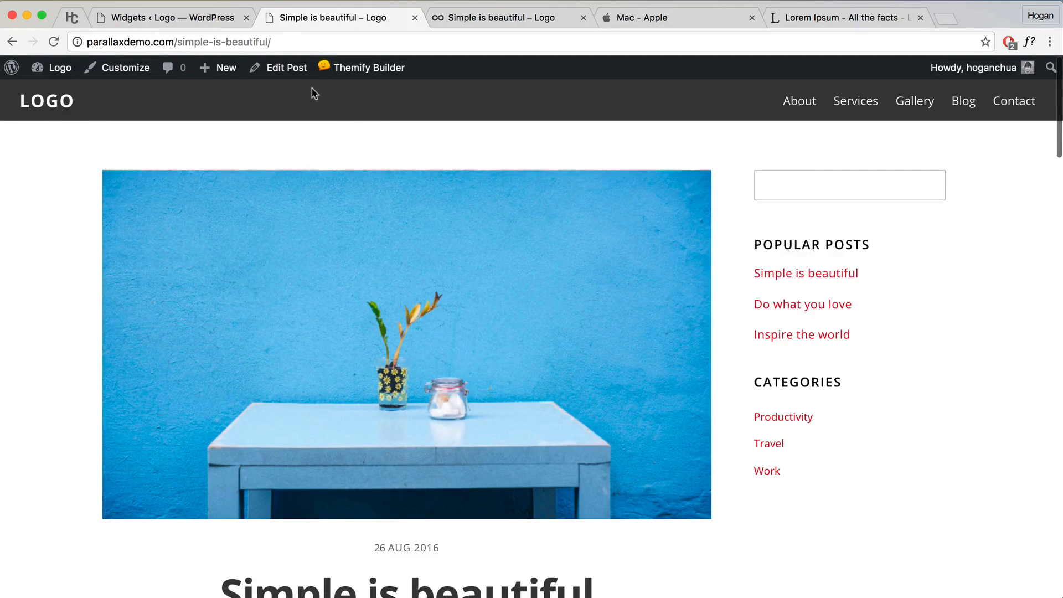
Step: Visit the live homepage and turn on the Themify Builder
{"action": "left_click", "coordinate": [207, 18]}
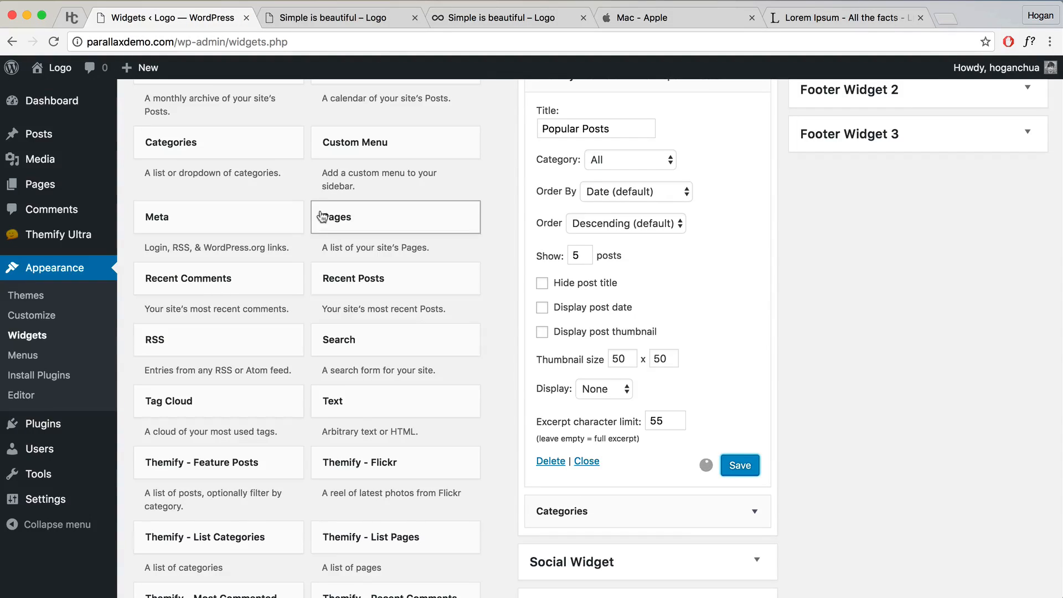
{"action": "left_click", "coordinate": [71, 91]}
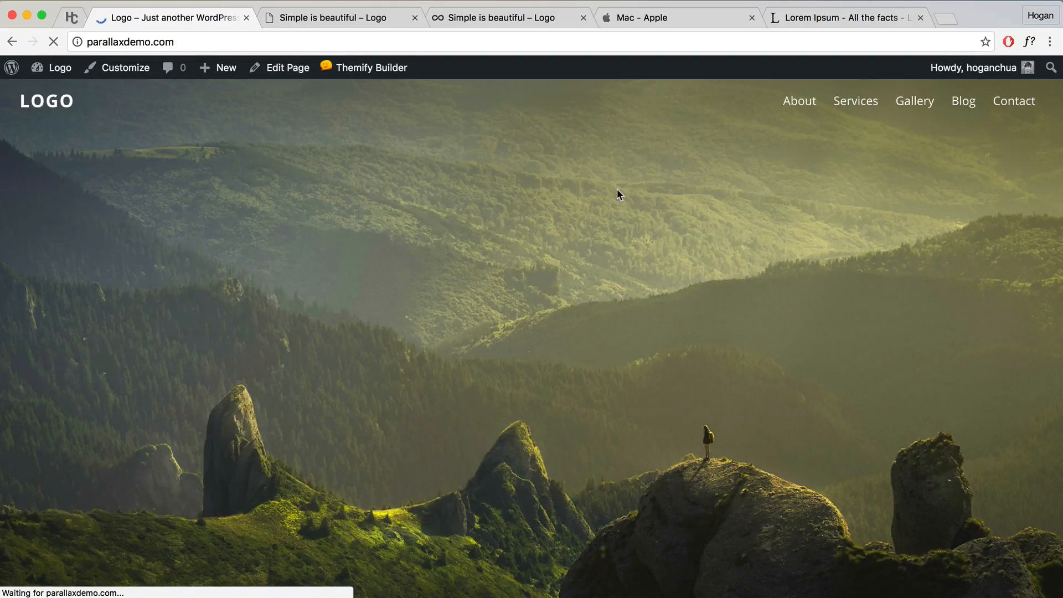
{"action": "scroll", "coordinate": [689, 233], "scroll_direction": "down", "scroll_amount": 20}
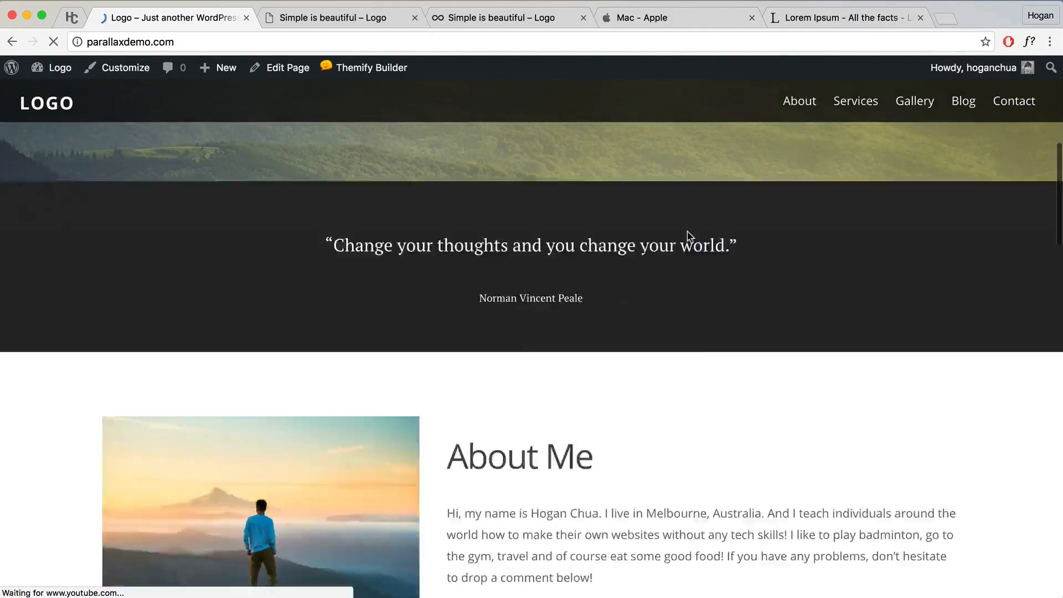
{"action": "scroll", "coordinate": [687, 238], "scroll_direction": "down", "scroll_amount": 8}
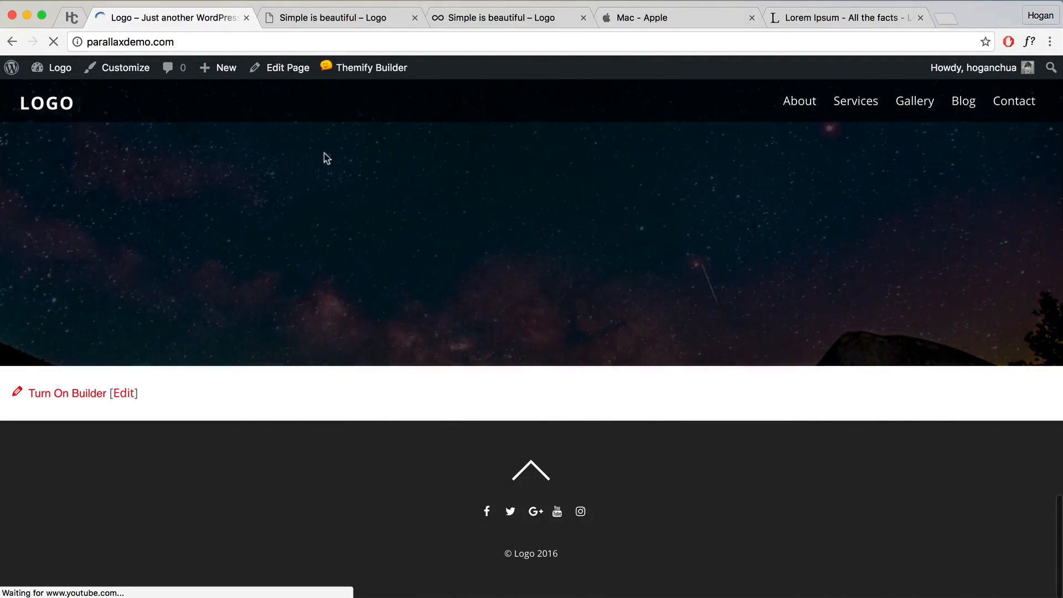
{"action": "mouse_move", "coordinate": [365, 68]}
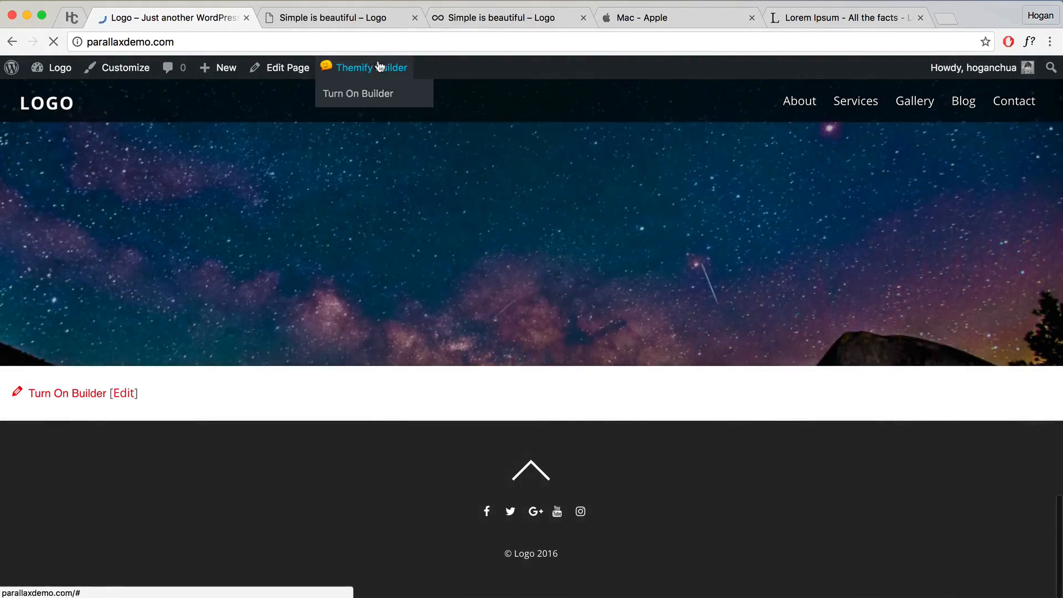
{"action": "left_click", "coordinate": [361, 100]}
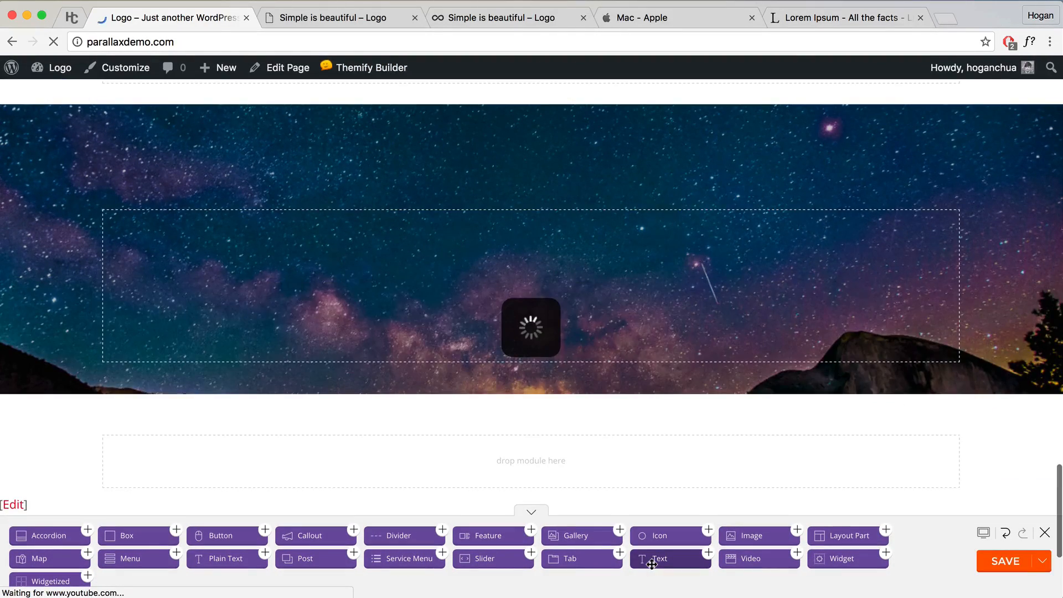
Step: Add a Text module reading 'Blog' formatted as Heading 2 and save it
{"action": "left_click_drag", "start_coordinate": [653, 563], "coordinate": [541, 446]}
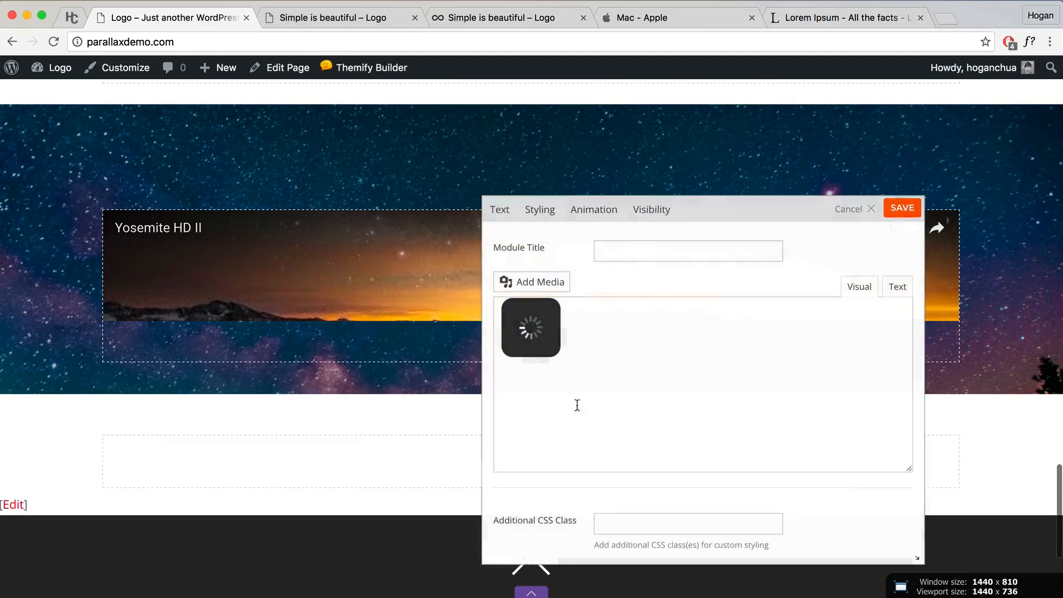
{"action": "left_click", "coordinate": [557, 368]}
{"action": "type", "text": "Blog"}
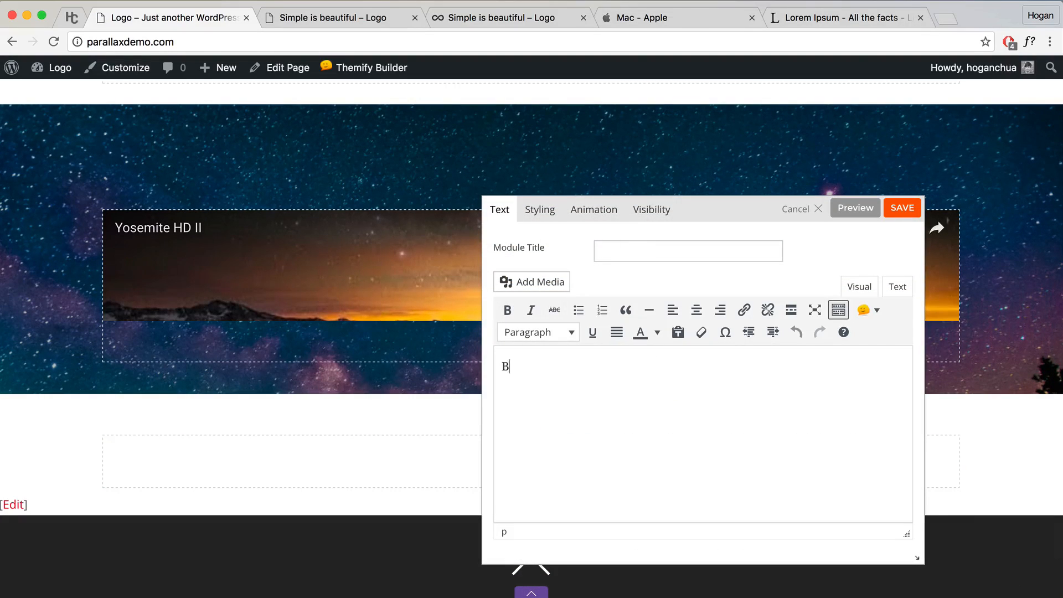
{"action": "left_click", "coordinate": [551, 334]}
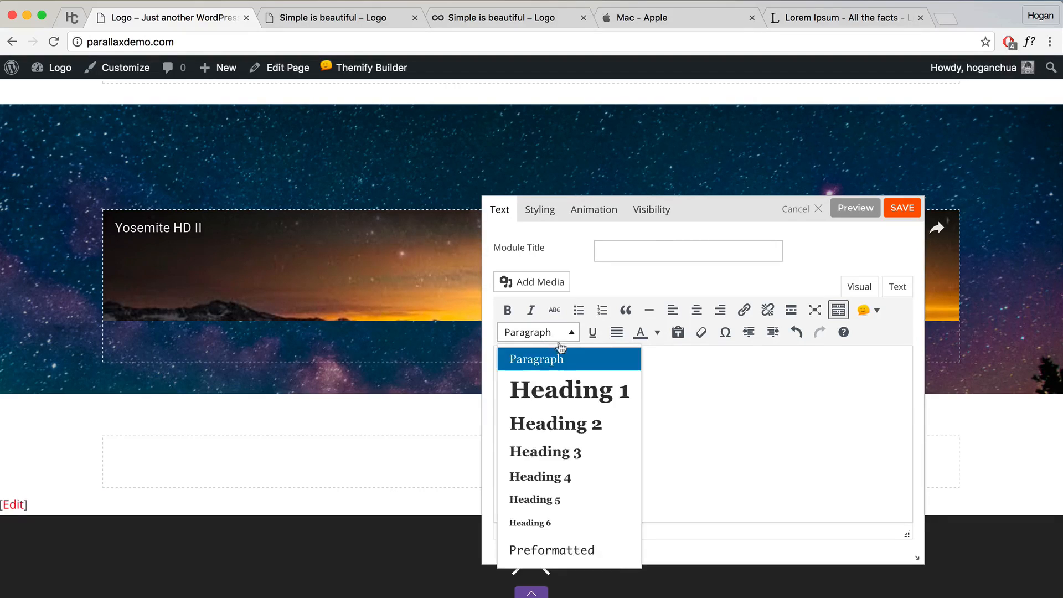
{"action": "left_click", "coordinate": [559, 423]}
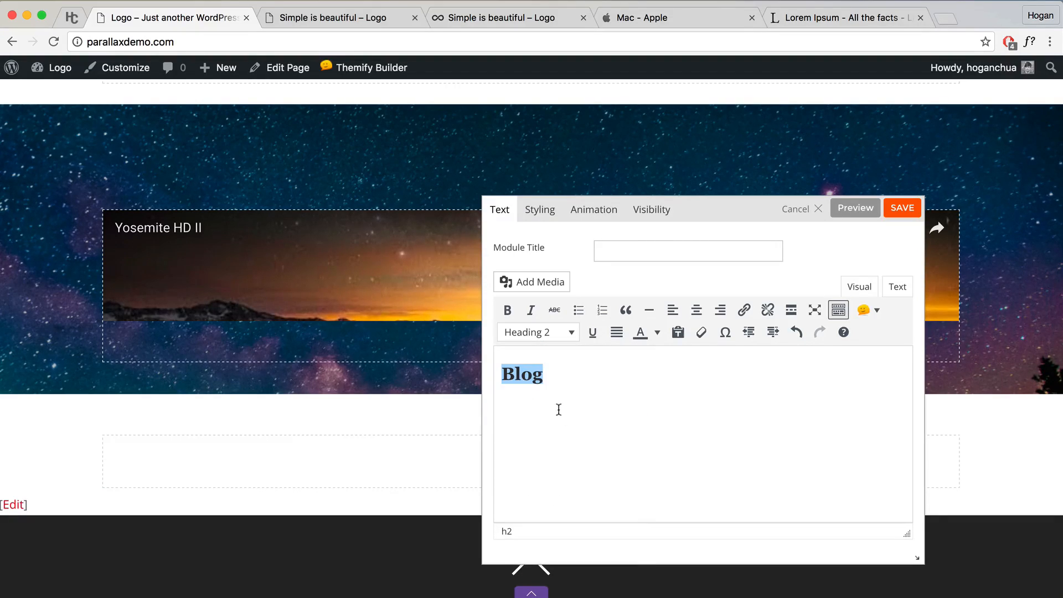
{"action": "left_click", "coordinate": [900, 209]}
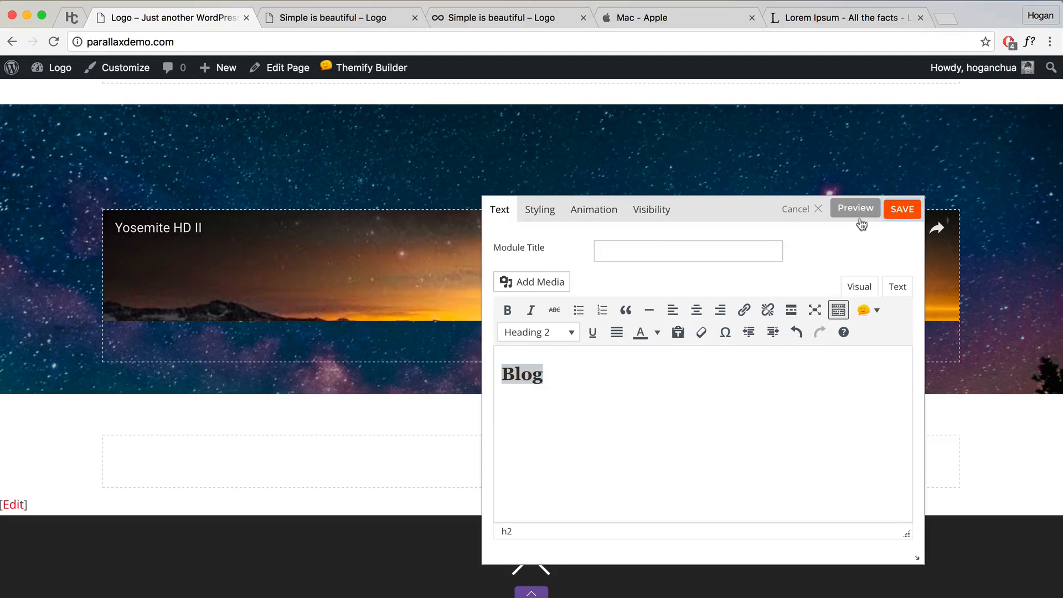
{"action": "scroll", "coordinate": [469, 399], "scroll_direction": "down", "scroll_amount": 5}
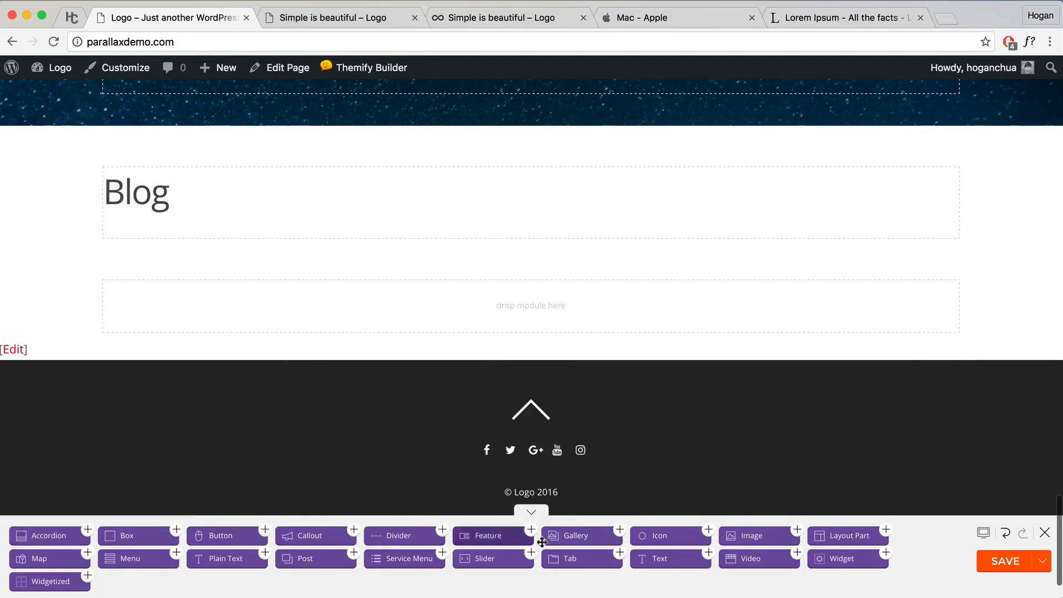
Step: Add a Post module under Blog with the three-column grid Post Layout
{"action": "left_click_drag", "start_coordinate": [296, 563], "coordinate": [182, 247]}
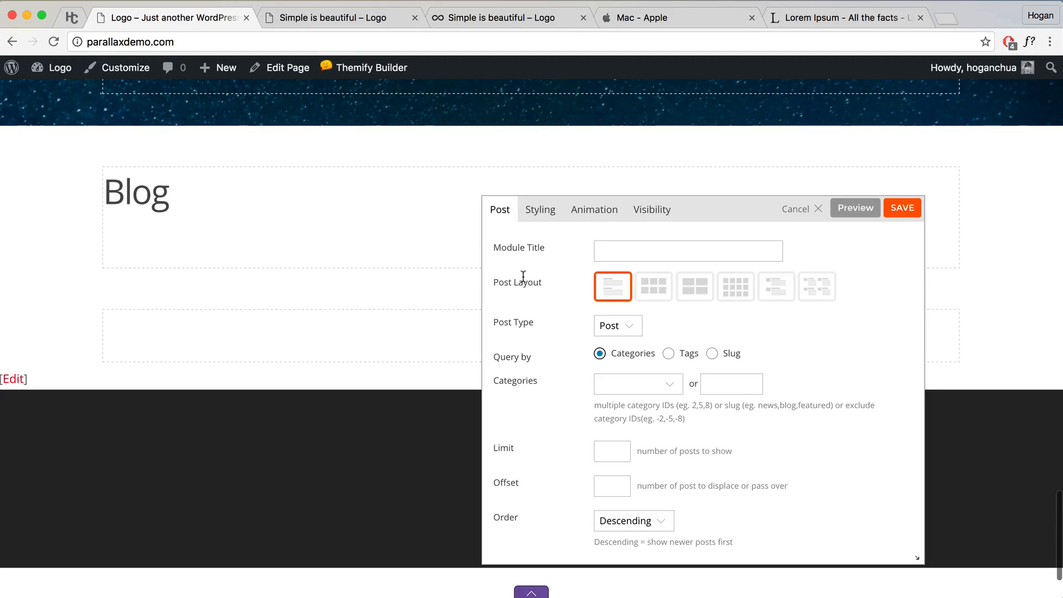
{"action": "left_click", "coordinate": [844, 212]}
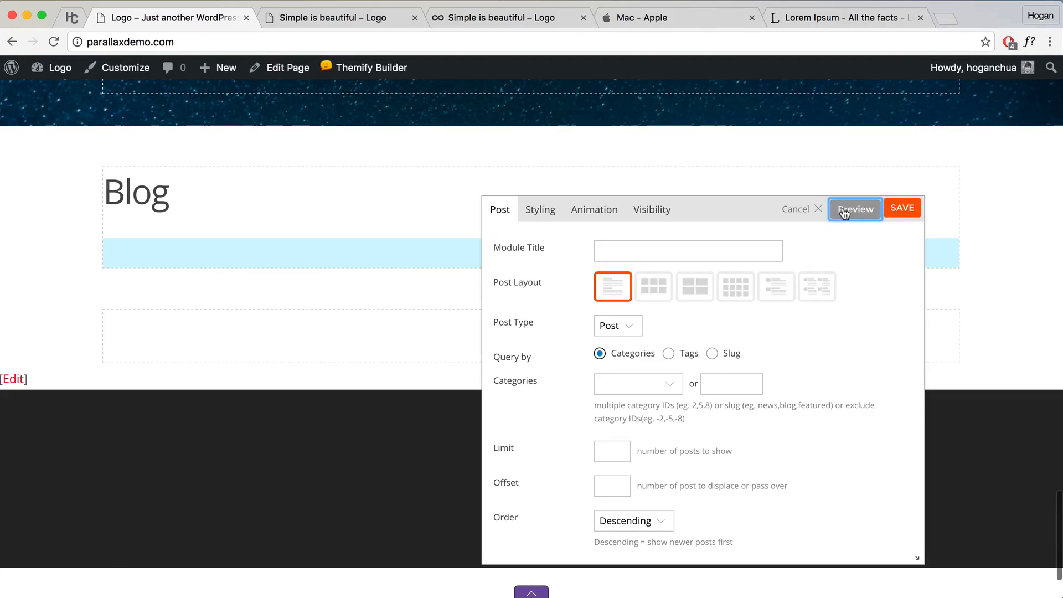
{"action": "scroll", "coordinate": [842, 214], "scroll_direction": "down", "scroll_amount": 2}
{"action": "left_click_drag", "start_coordinate": [718, 212], "coordinate": [806, 202]}
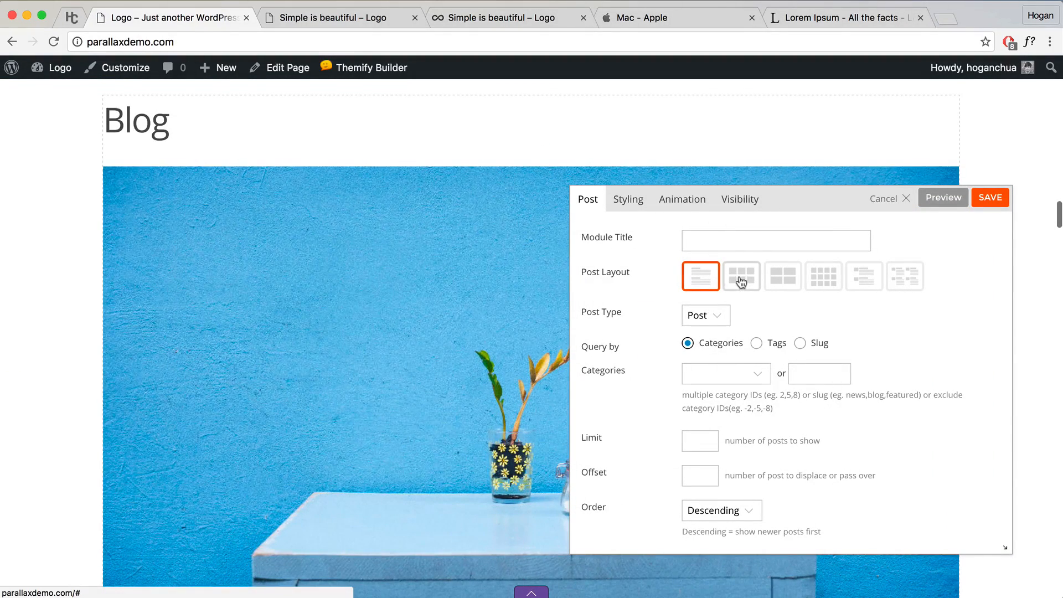
{"action": "left_click", "coordinate": [742, 279]}
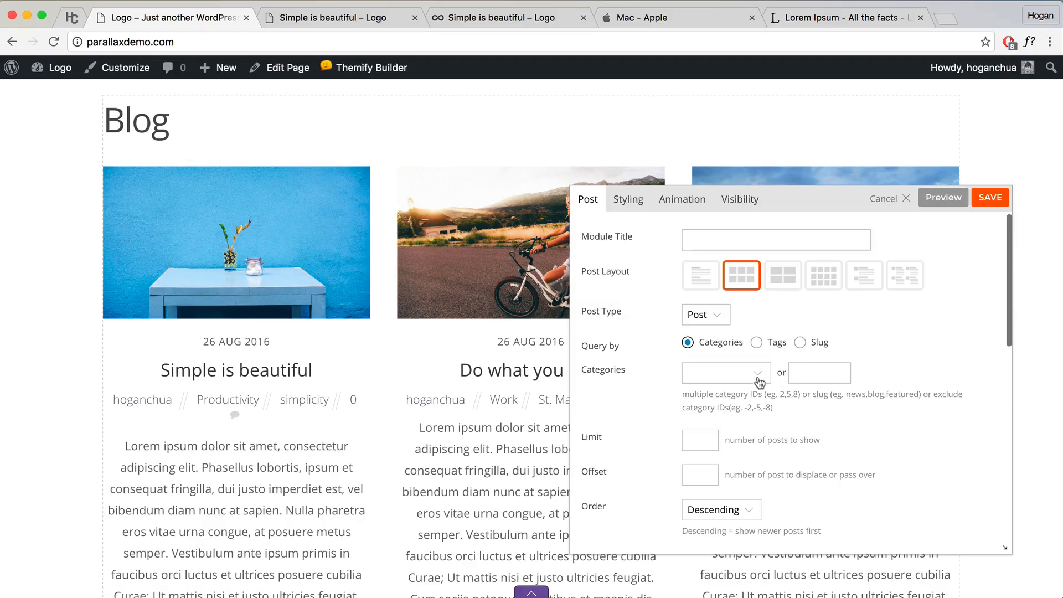
Step: Set post Display to None and Hide Post Meta to Yes, then save the module
{"action": "scroll", "coordinate": [751, 380], "scroll_direction": "down", "scroll_amount": 3}
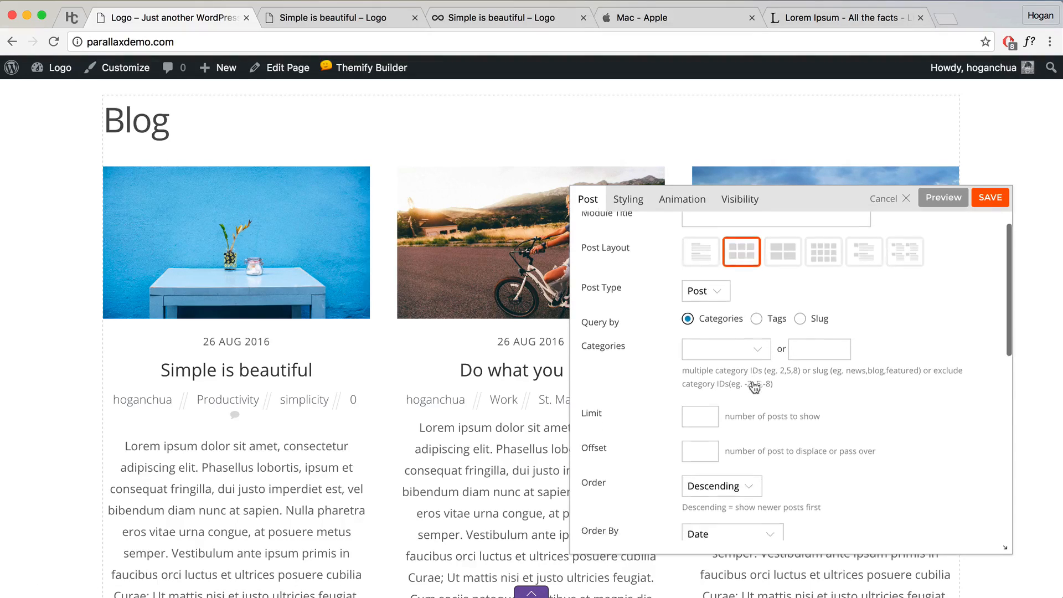
{"action": "scroll", "coordinate": [716, 369], "scroll_direction": "down", "scroll_amount": 5}
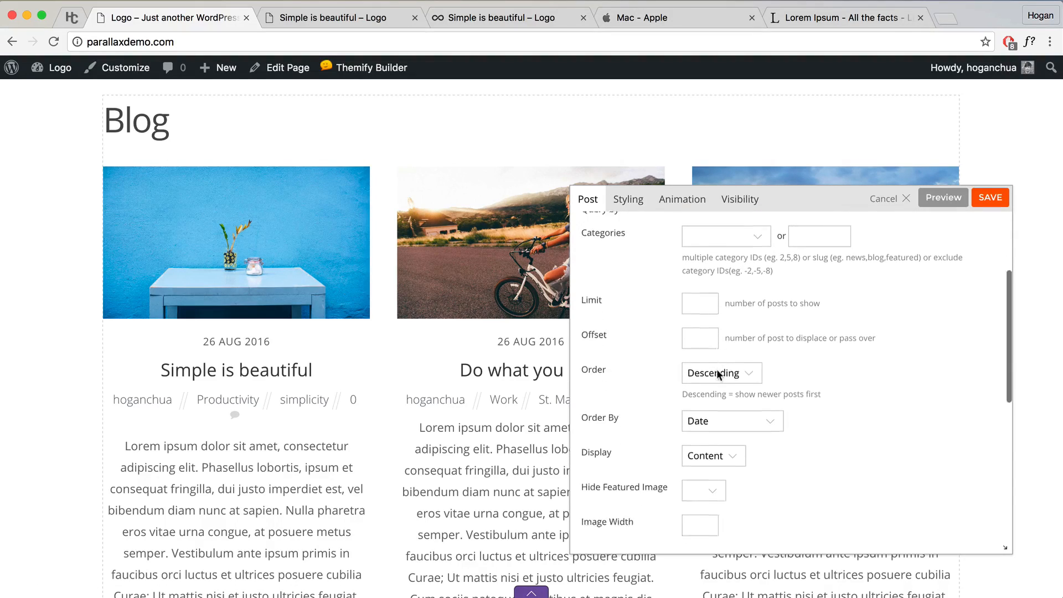
{"action": "left_click", "coordinate": [729, 365]}
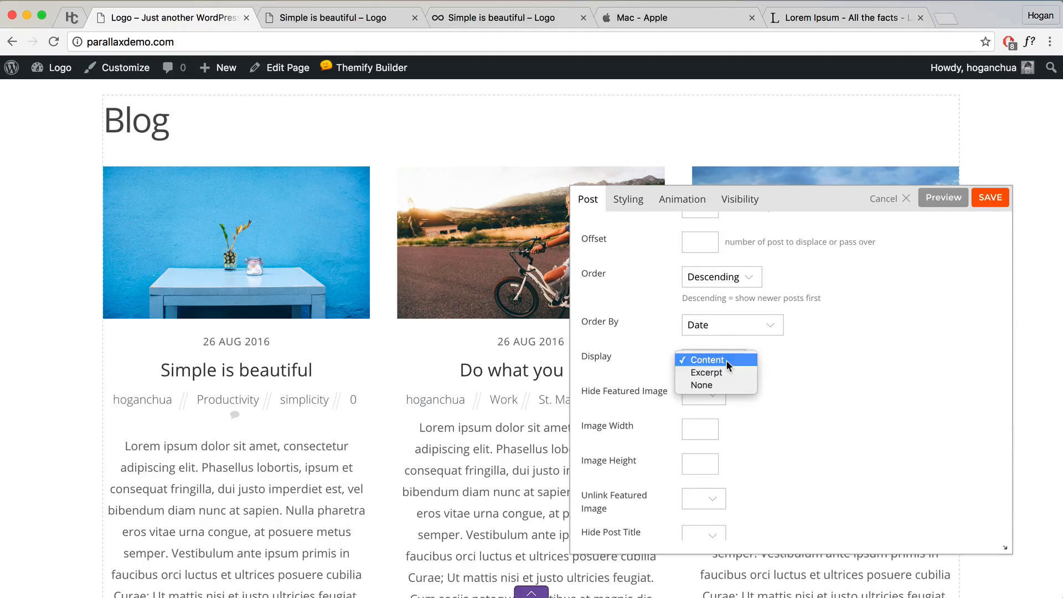
{"action": "left_click", "coordinate": [701, 383]}
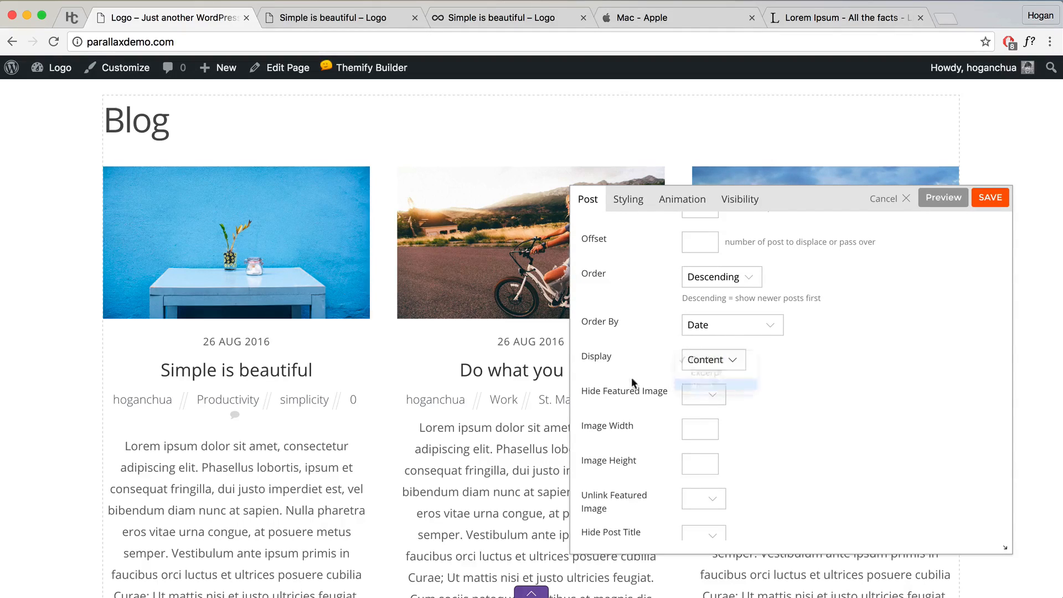
{"action": "left_click", "coordinate": [715, 366]}
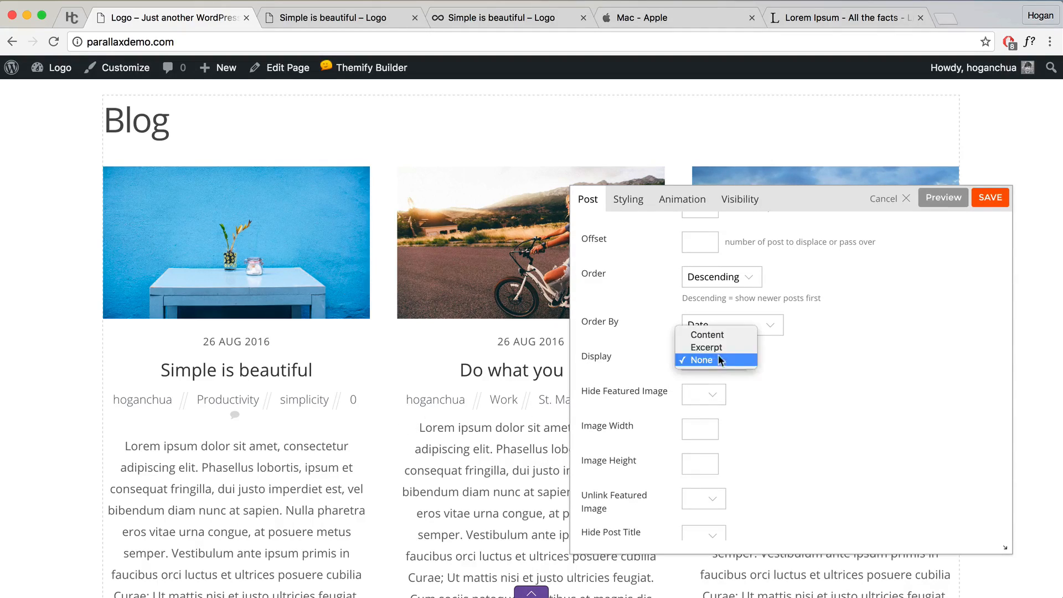
{"action": "left_click", "coordinate": [713, 360]}
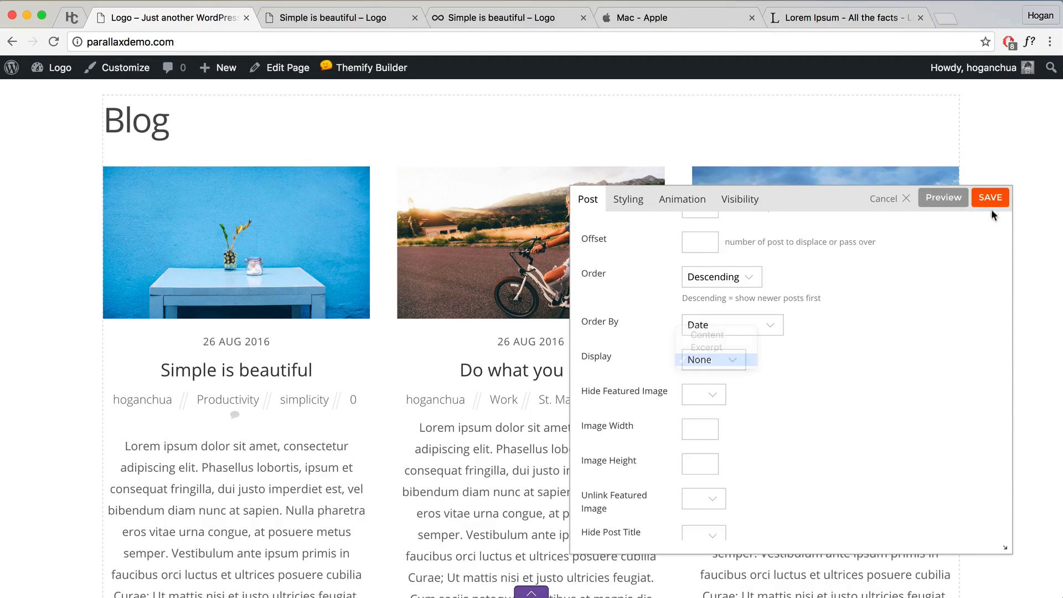
{"action": "left_click", "coordinate": [944, 198]}
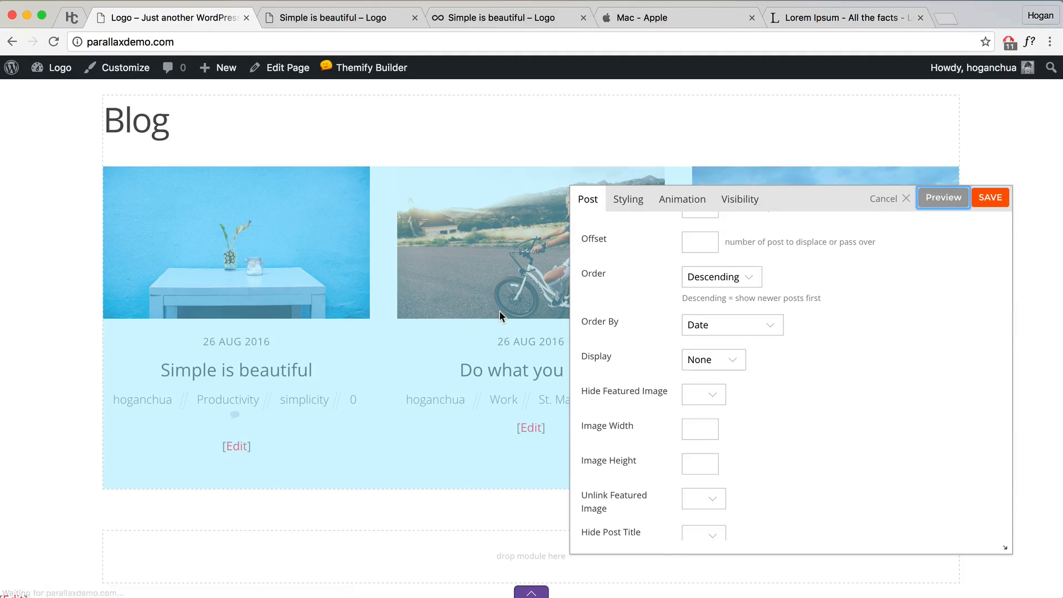
{"action": "left_click_drag", "start_coordinate": [848, 183], "coordinate": [846, 156]}
{"action": "scroll", "coordinate": [664, 403], "scroll_direction": "down", "scroll_amount": 5}
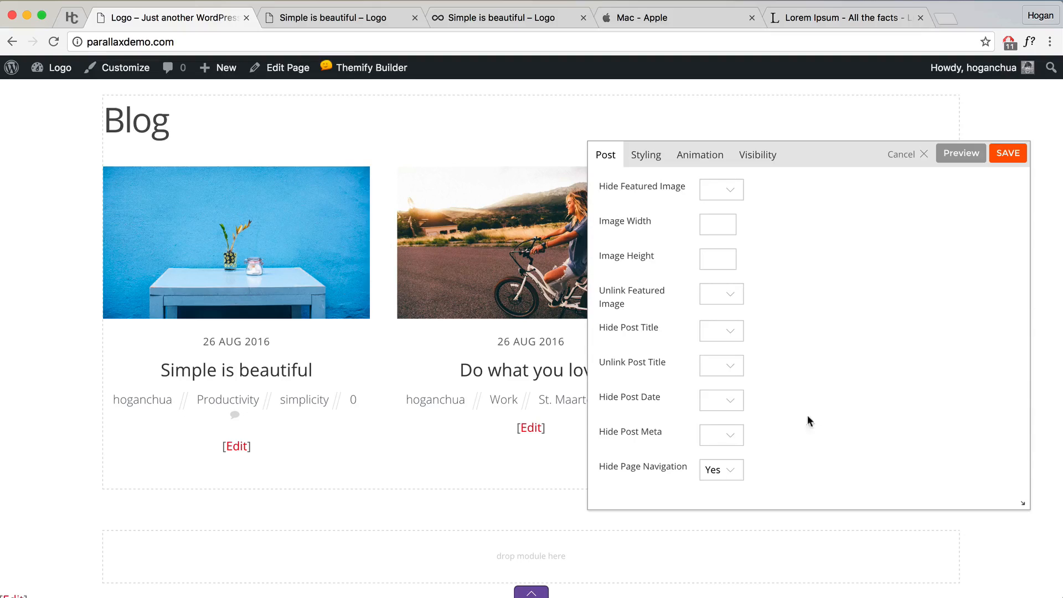
{"action": "left_click", "coordinate": [720, 436]}
{"action": "left_click", "coordinate": [721, 447]}
{"action": "left_click", "coordinate": [1002, 158]}
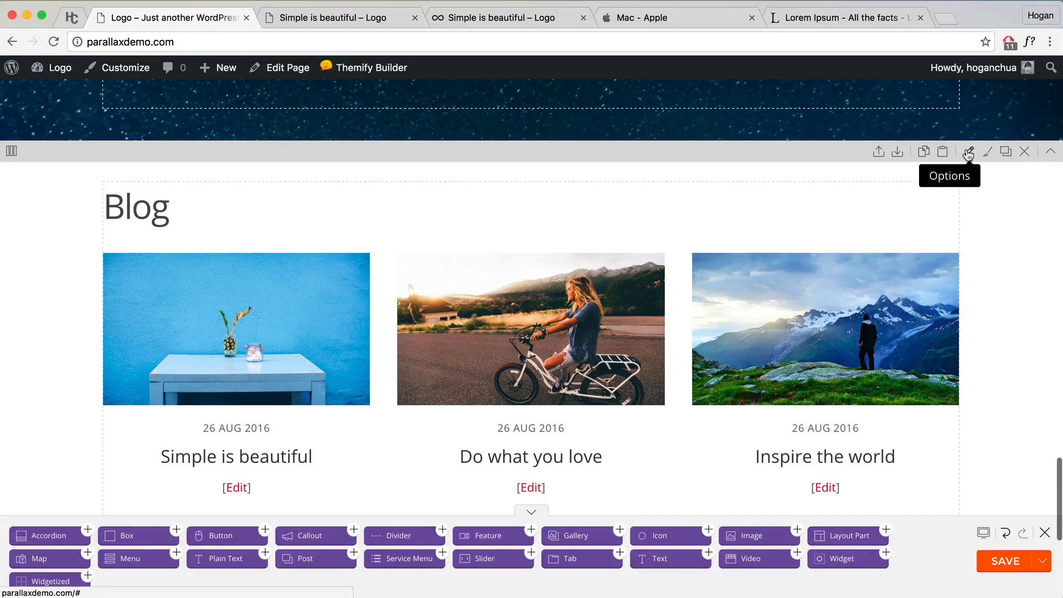
Step: Centre-align the Blog row's text in its Row Options styling
{"action": "left_click", "coordinate": [968, 153]}
{"action": "left_click", "coordinate": [690, 160]}
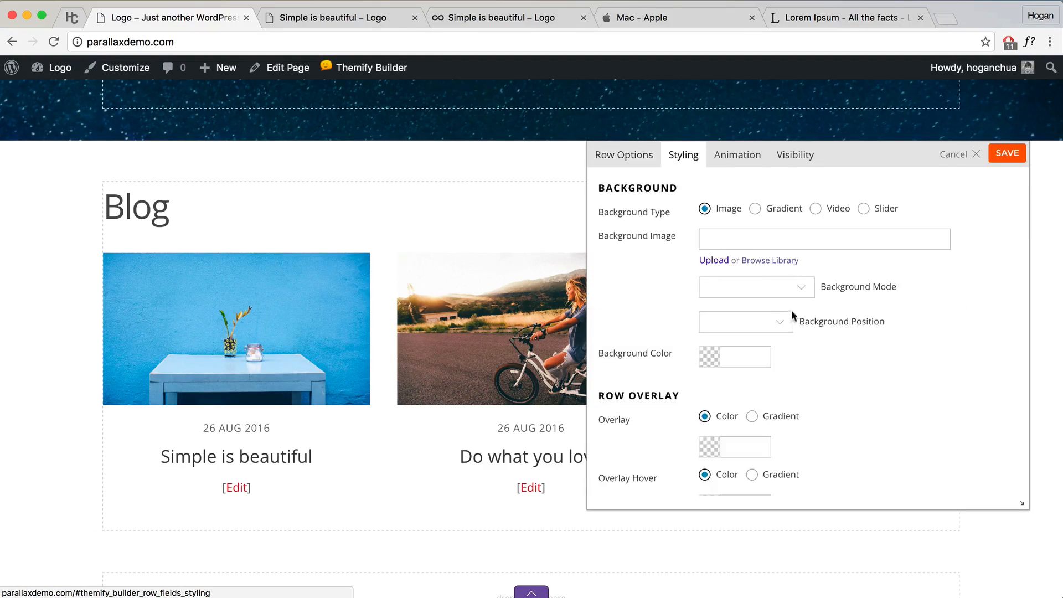
{"action": "scroll", "coordinate": [793, 314], "scroll_direction": "down", "scroll_amount": 5}
{"action": "left_click", "coordinate": [799, 428]}
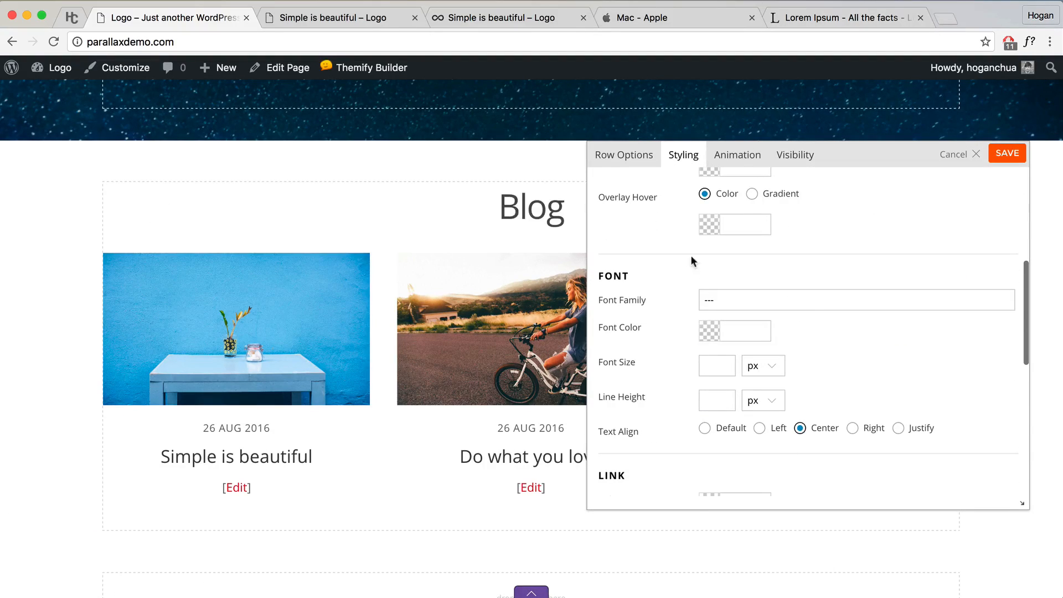
Step: Give the row separate padding of 5% top and 2% bottom, and save
{"action": "scroll", "coordinate": [754, 319], "scroll_direction": "down", "scroll_amount": 6}
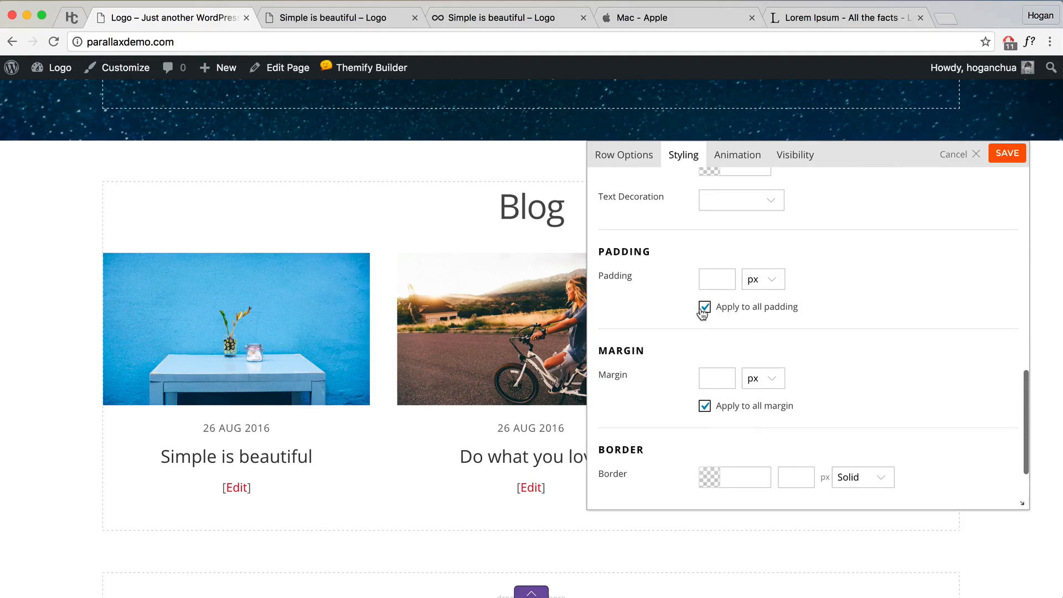
{"action": "left_click", "coordinate": [703, 308]}
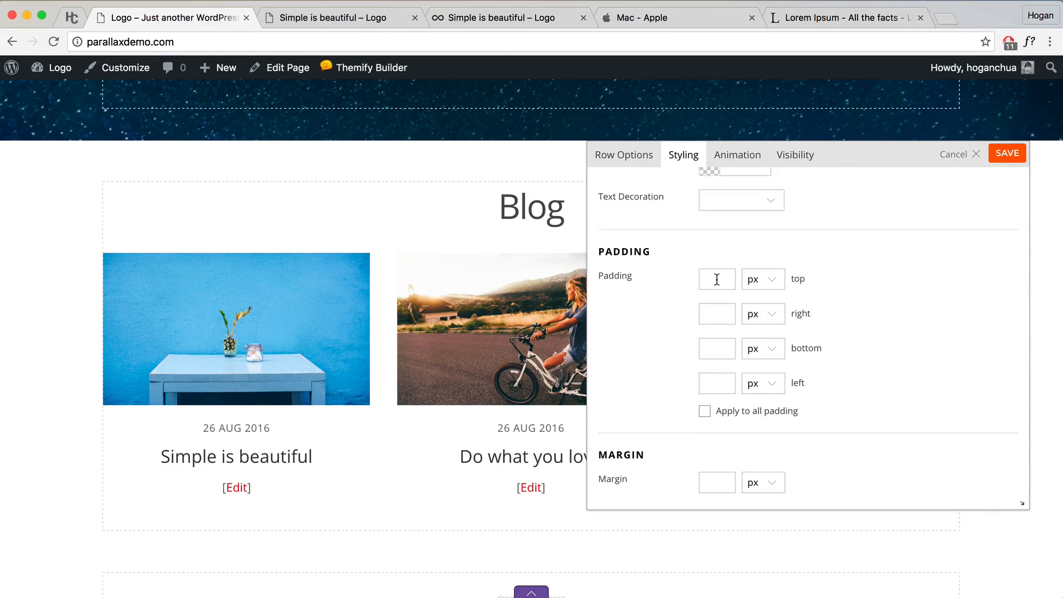
{"action": "type", "text": "5"}
{"action": "left_click", "coordinate": [762, 280]}
{"action": "left_click", "coordinate": [760, 304]}
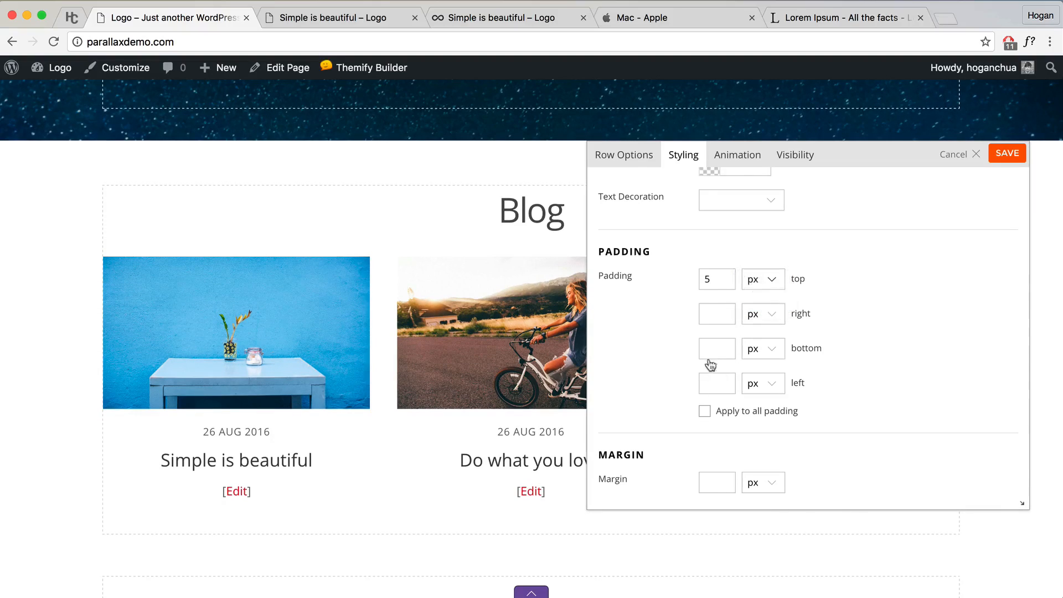
{"action": "left_click", "coordinate": [710, 354]}
{"action": "type", "text": "2"}
{"action": "left_click", "coordinate": [762, 350]}
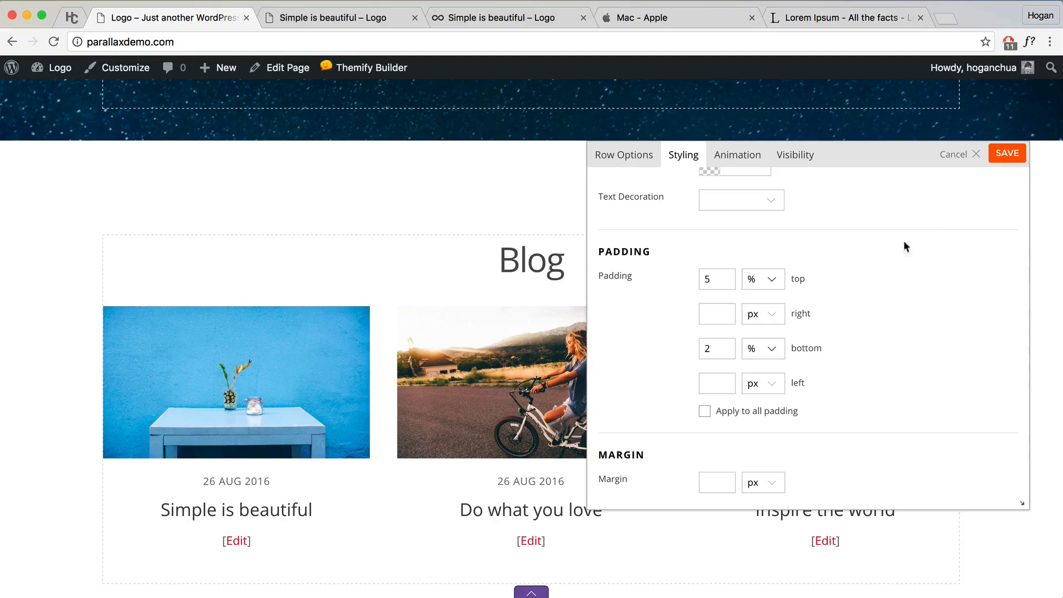
{"action": "left_click", "coordinate": [1007, 154]}
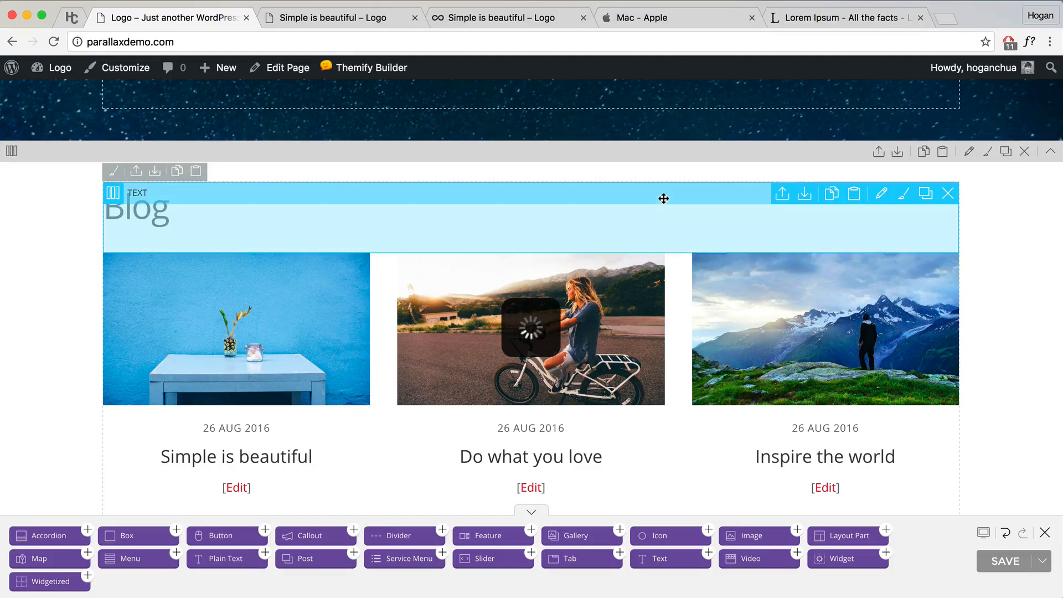
Step: Copy the empty row below the blog and close the local post tab
{"action": "scroll", "coordinate": [783, 351], "scroll_direction": "down", "scroll_amount": 10}
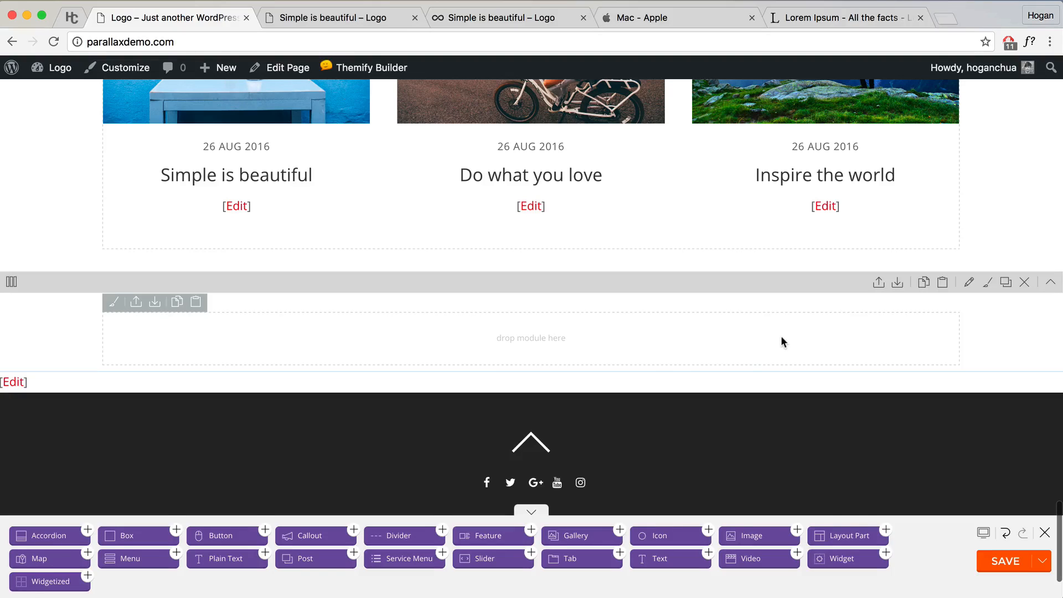
{"action": "left_click", "coordinate": [924, 282]}
{"action": "left_click", "coordinate": [349, 18]}
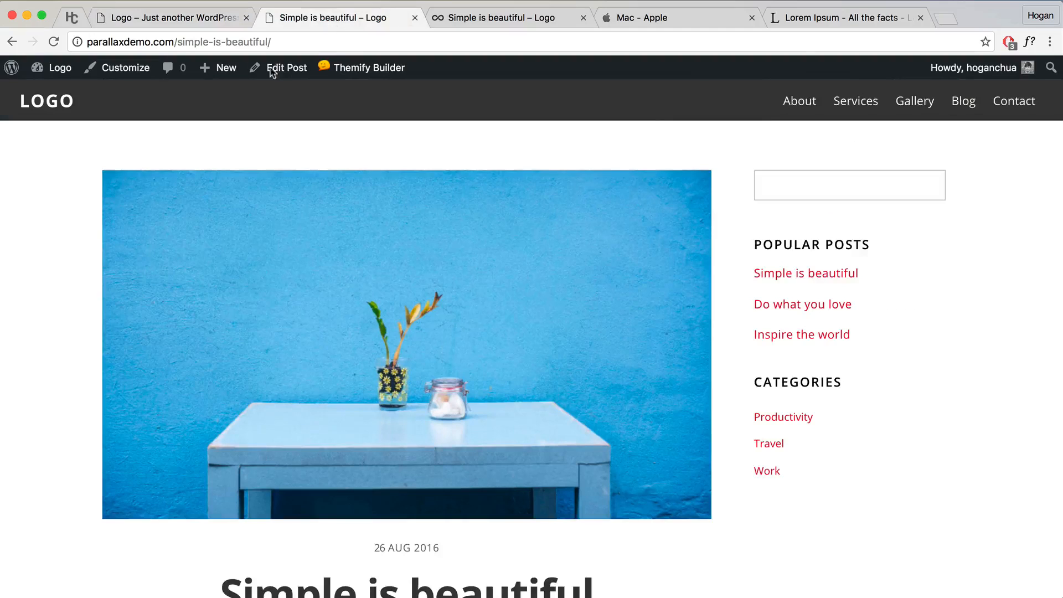
{"action": "left_click", "coordinate": [415, 18]}
Step: Review the demo homepage's Contact Me section and map, then return to the builder
{"action": "left_click", "coordinate": [391, 17]}
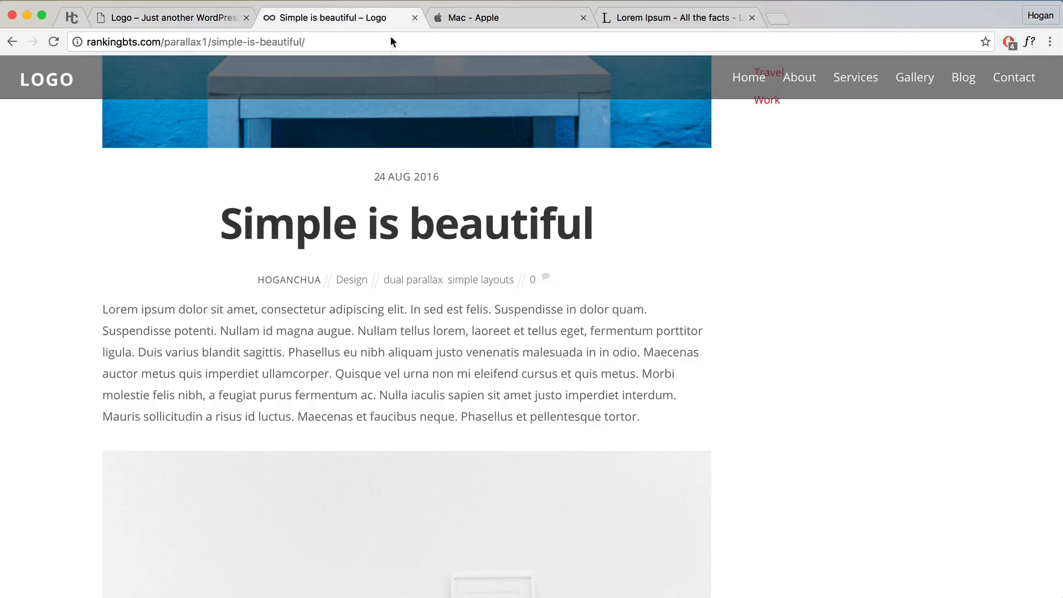
{"action": "scroll", "coordinate": [472, 255], "scroll_direction": "up", "scroll_amount": 6}
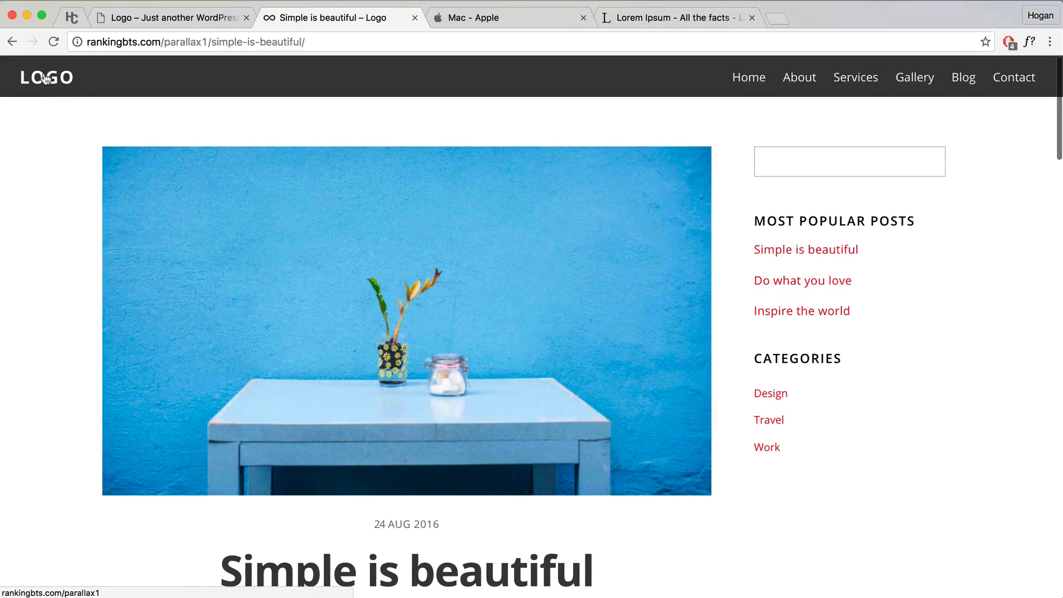
{"action": "left_click", "coordinate": [45, 76]}
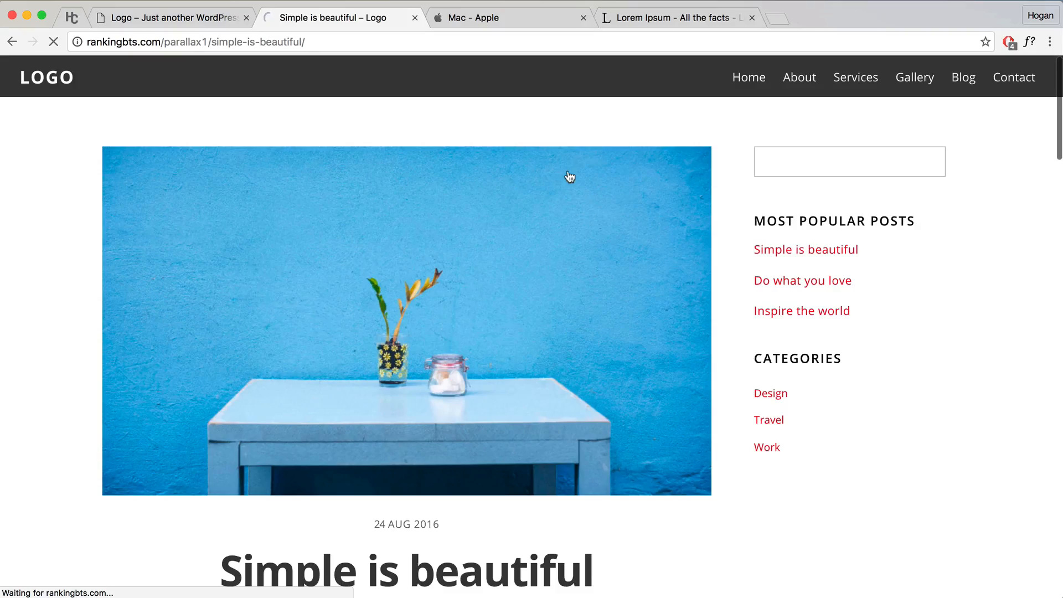
{"action": "scroll", "coordinate": [574, 169], "scroll_direction": "down", "scroll_amount": 15}
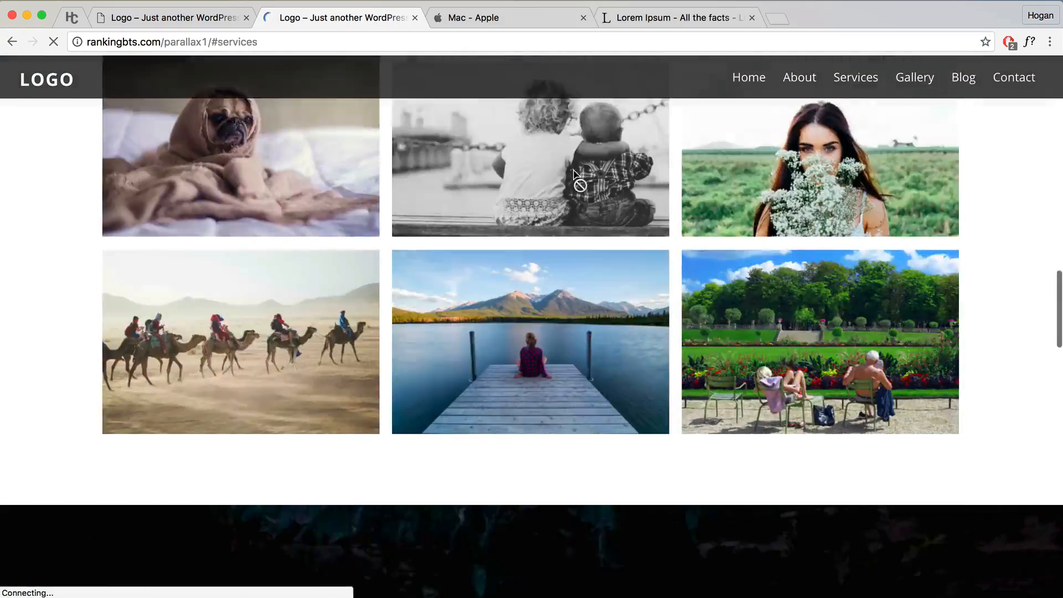
{"action": "scroll", "coordinate": [574, 168], "scroll_direction": "down", "scroll_amount": 10}
{"action": "scroll", "coordinate": [570, 166], "scroll_direction": "up", "scroll_amount": 4}
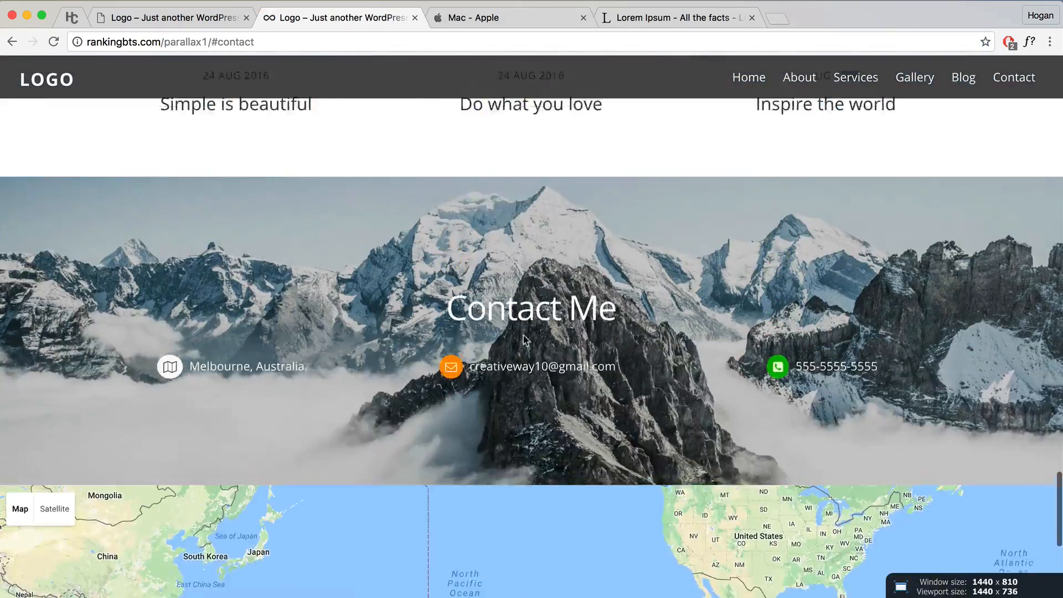
{"action": "scroll", "coordinate": [526, 339], "scroll_direction": "down", "scroll_amount": 2}
{"action": "left_click", "coordinate": [166, 18]}
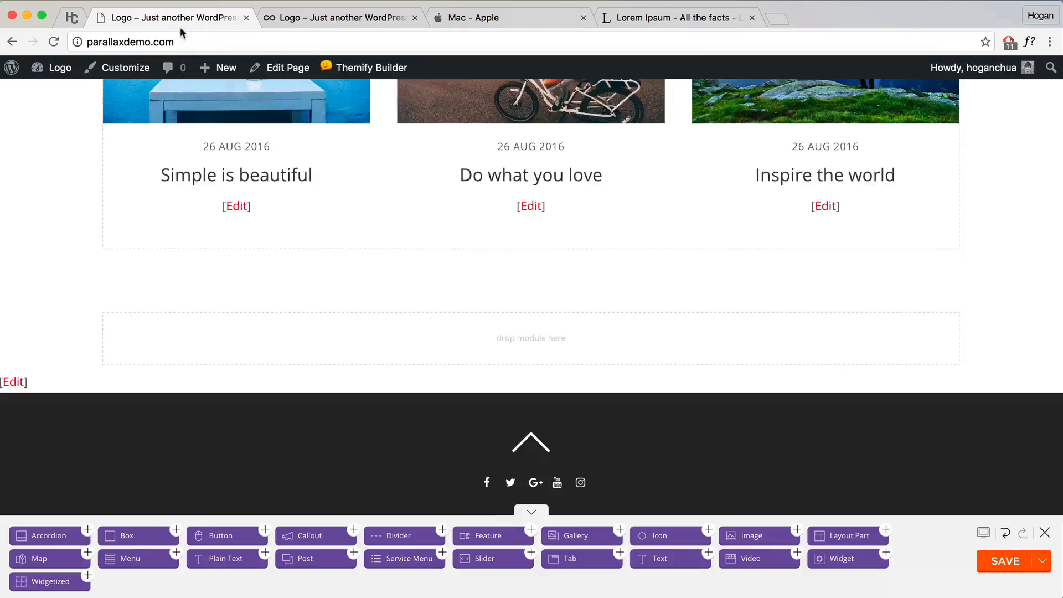
Step: Upload Contact Background.jpg from the Parallax Contents folder as the empty row's background image
{"action": "left_click", "coordinate": [970, 283]}
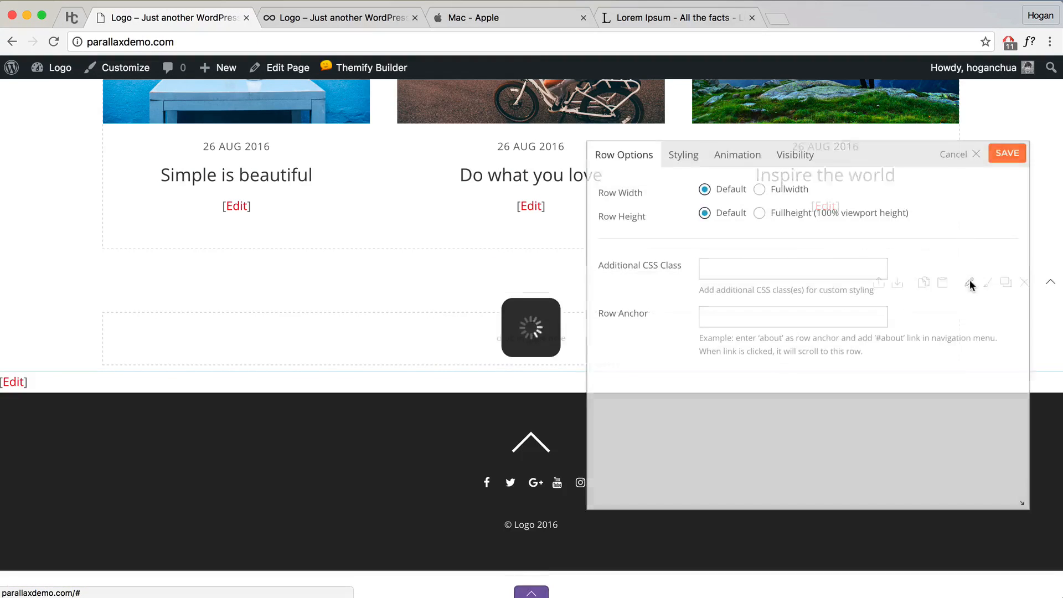
{"action": "left_click", "coordinate": [683, 156]}
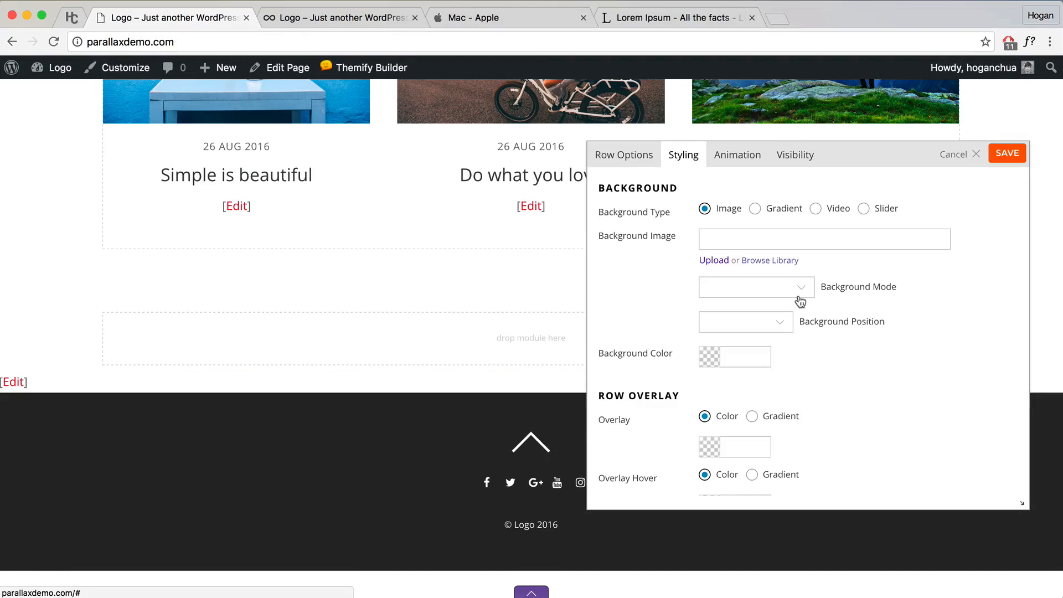
{"action": "left_click", "coordinate": [755, 260]}
{"action": "left_click", "coordinate": [63, 129]}
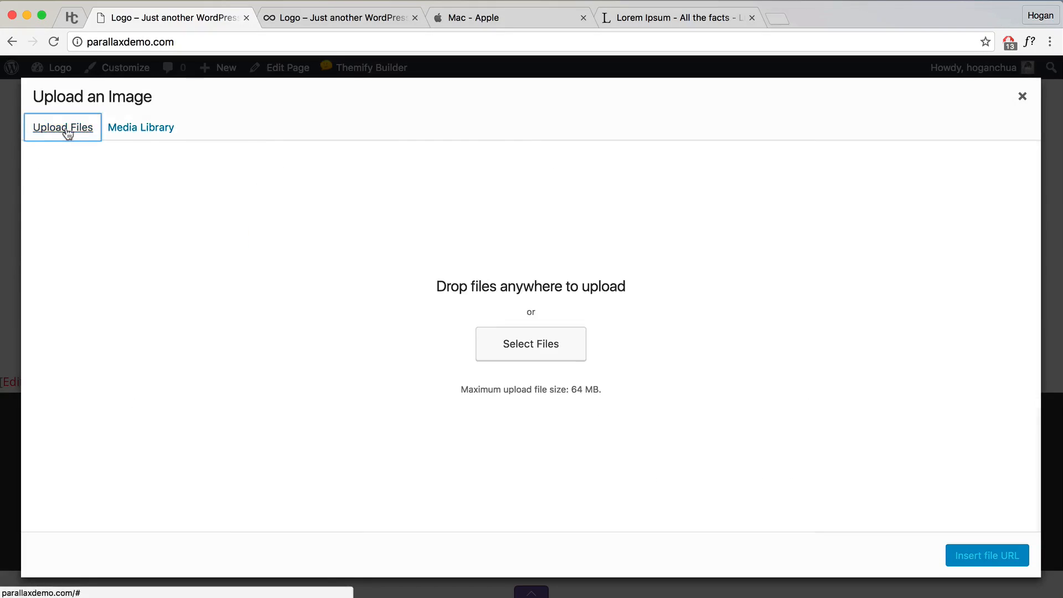
{"action": "left_click", "coordinate": [515, 345]}
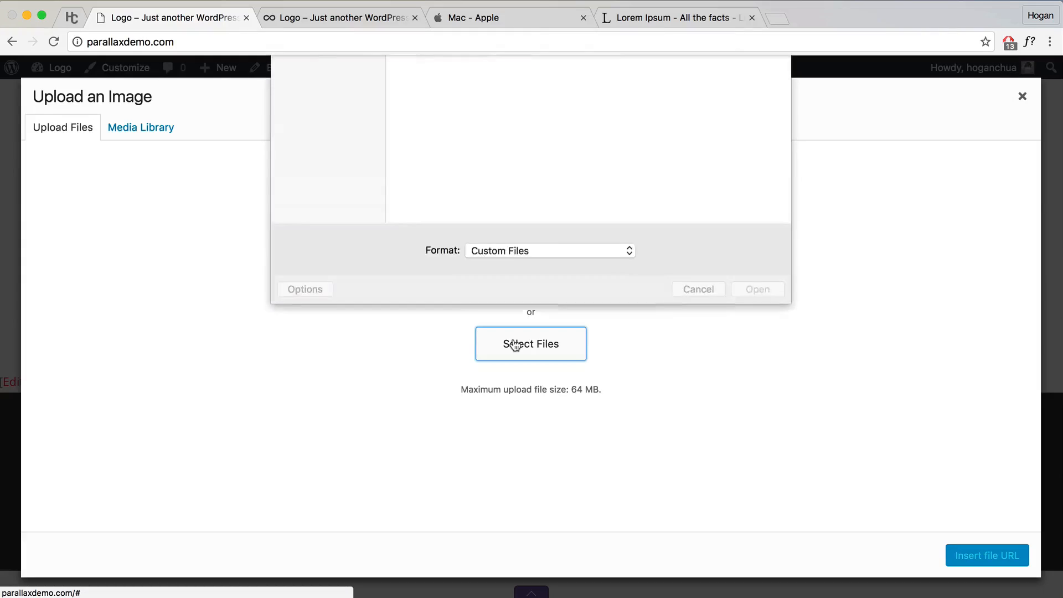
{"action": "left_click", "coordinate": [517, 73]}
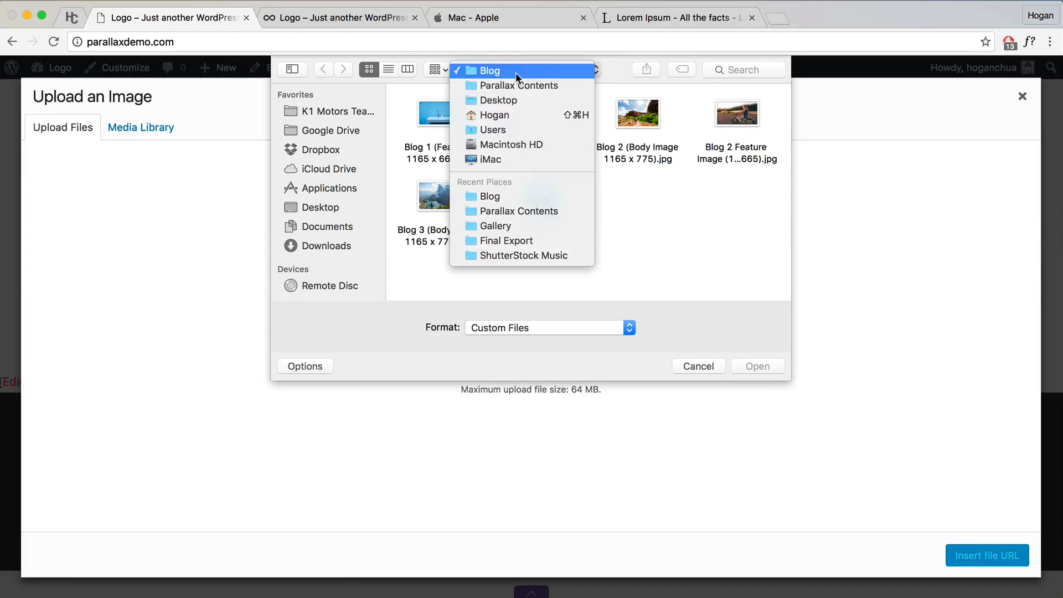
{"action": "left_click", "coordinate": [518, 84]}
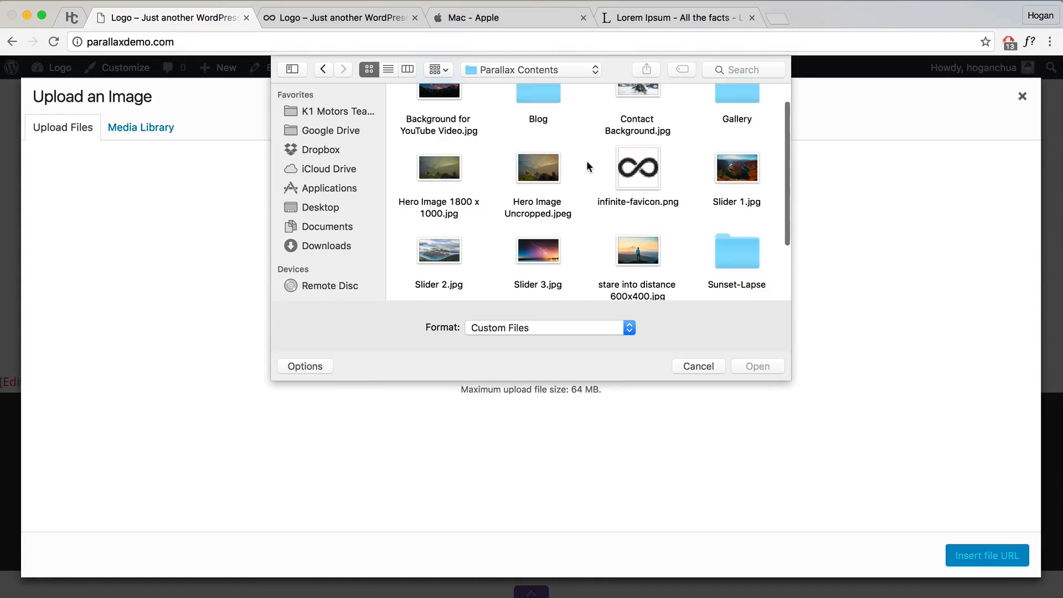
{"action": "scroll", "coordinate": [589, 160], "scroll_direction": "up", "scroll_amount": 1}
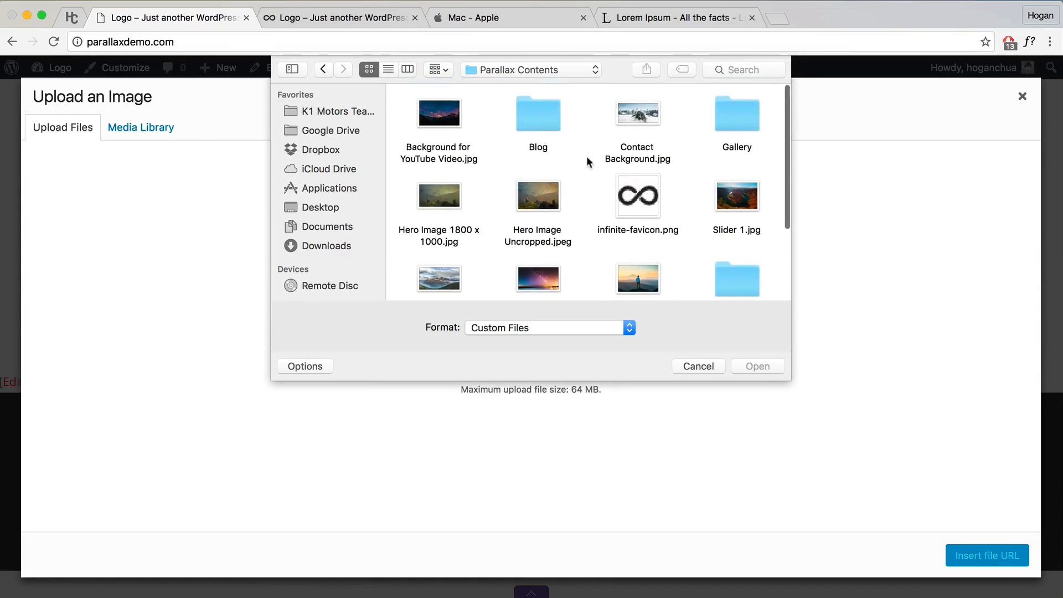
{"action": "left_click", "coordinate": [630, 116]}
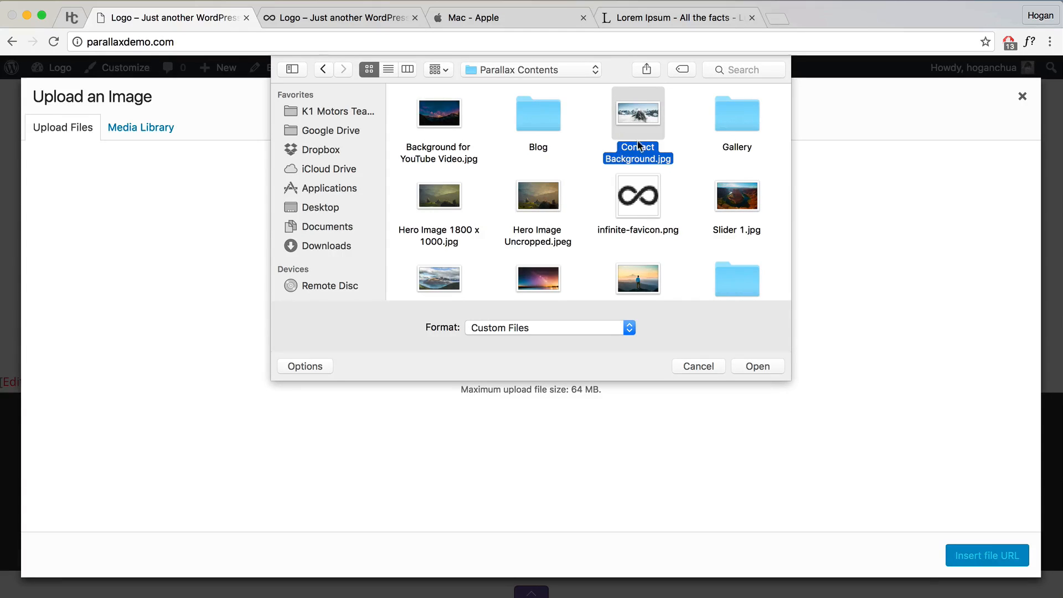
{"action": "left_click", "coordinate": [756, 367]}
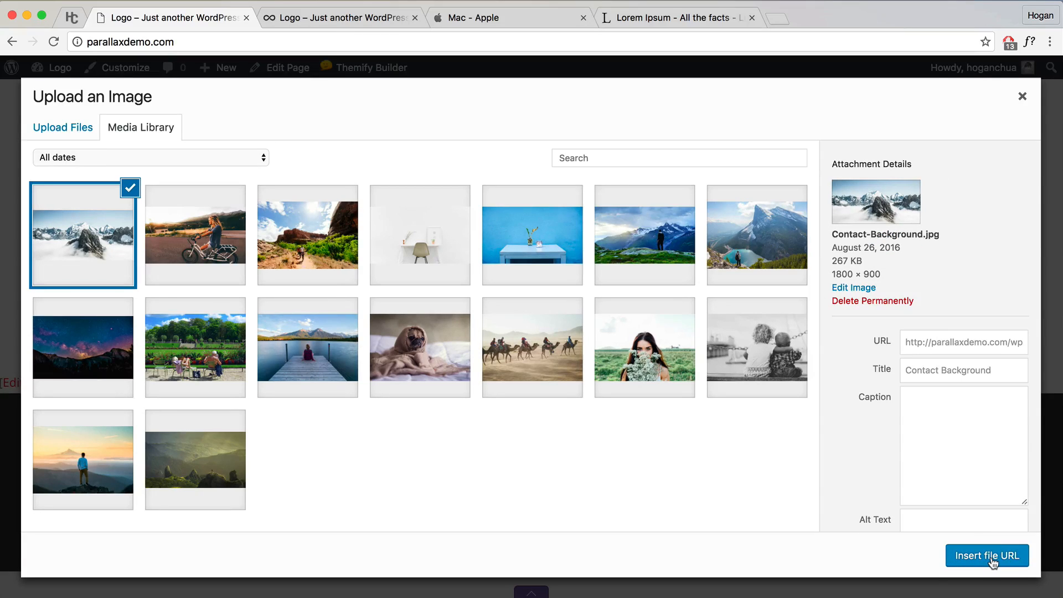
{"action": "left_click", "coordinate": [988, 555]}
Step: Set the row background to parallax scrolling, centred both horizontally and vertically
{"action": "left_click", "coordinate": [798, 300]}
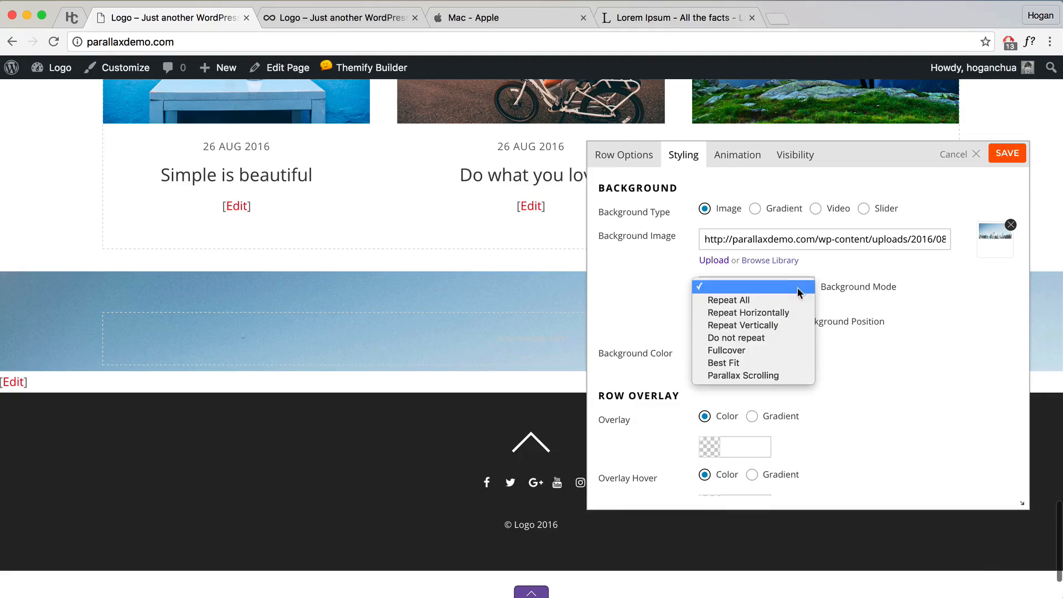
{"action": "left_click", "coordinate": [760, 373]}
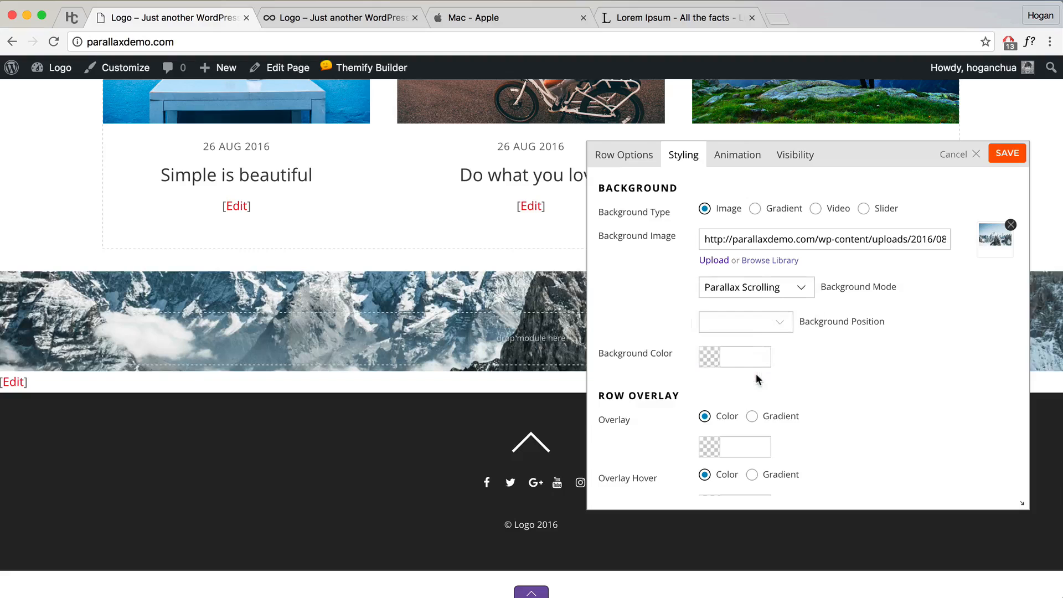
{"action": "left_click", "coordinate": [774, 323]}
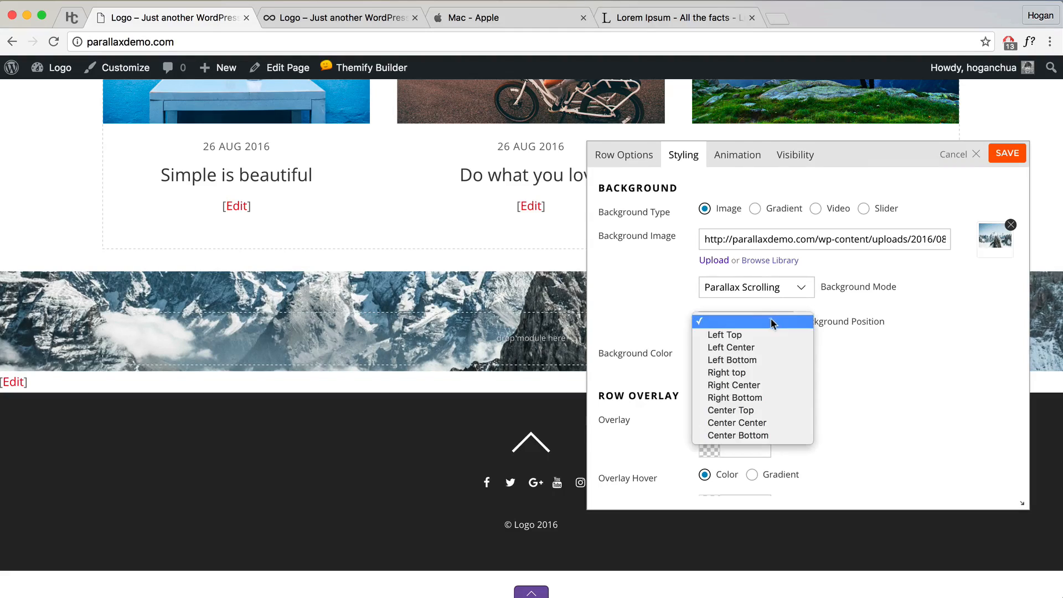
{"action": "left_click", "coordinate": [753, 422]}
Step: Give the row separate top and bottom padding of 10% each
{"action": "scroll", "coordinate": [774, 337], "scroll_direction": "down", "scroll_amount": 10}
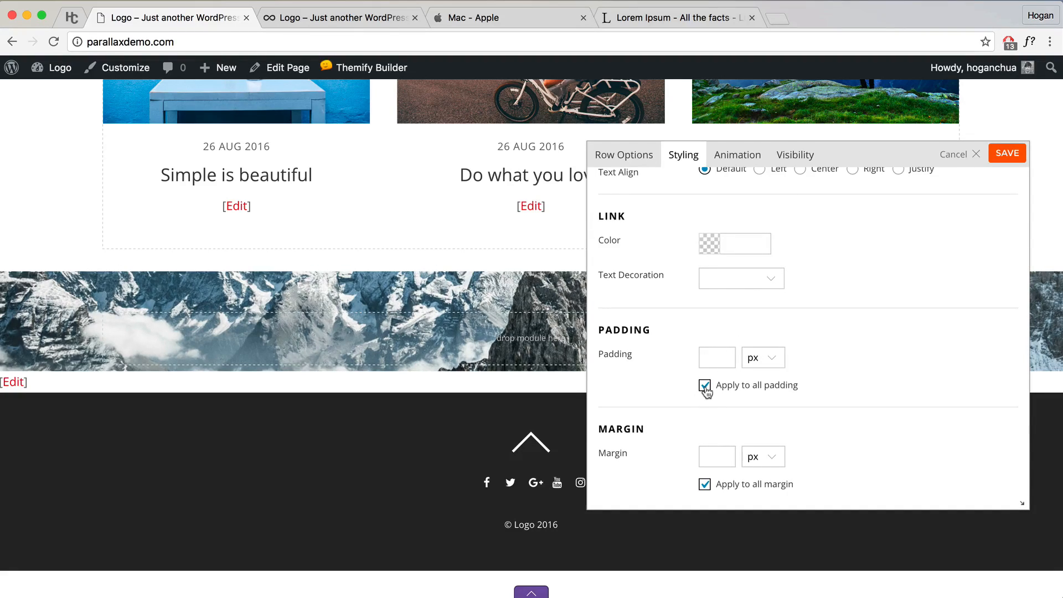
{"action": "left_click", "coordinate": [705, 386]}
{"action": "left_click", "coordinate": [716, 360]}
{"action": "type", "text": "10"}
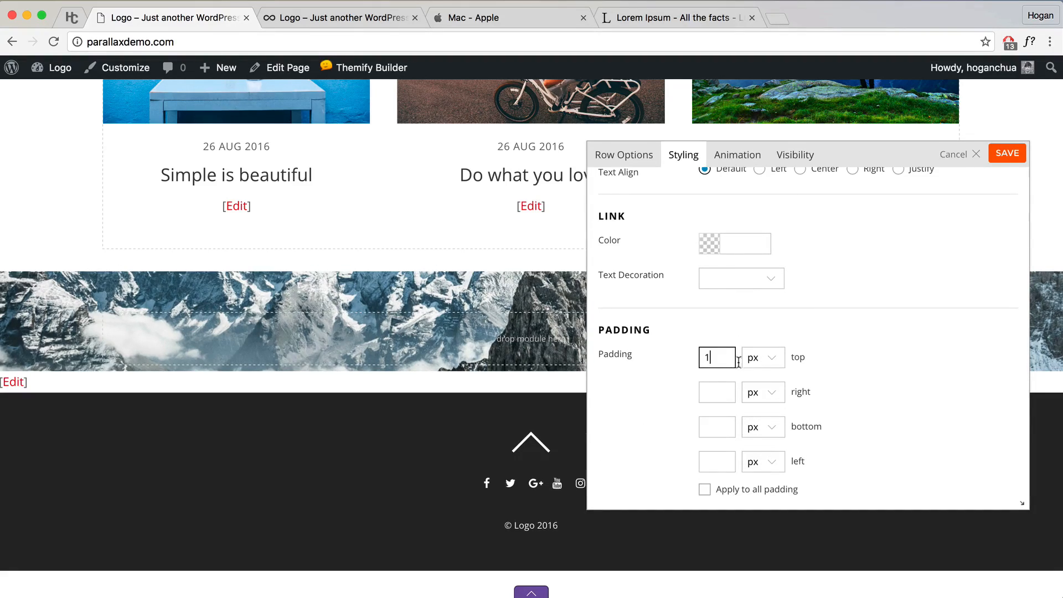
{"action": "left_click", "coordinate": [763, 357]}
{"action": "left_click", "coordinate": [754, 358]}
{"action": "left_click", "coordinate": [719, 426]}
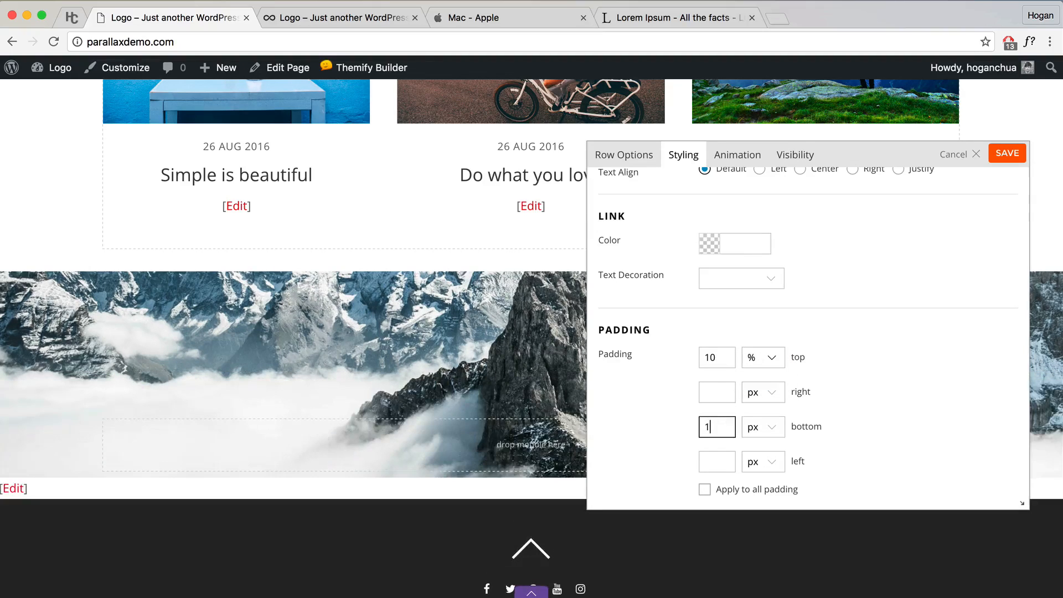
{"action": "type", "text": "10"}
{"action": "left_click", "coordinate": [760, 427]}
{"action": "left_click", "coordinate": [760, 452]}
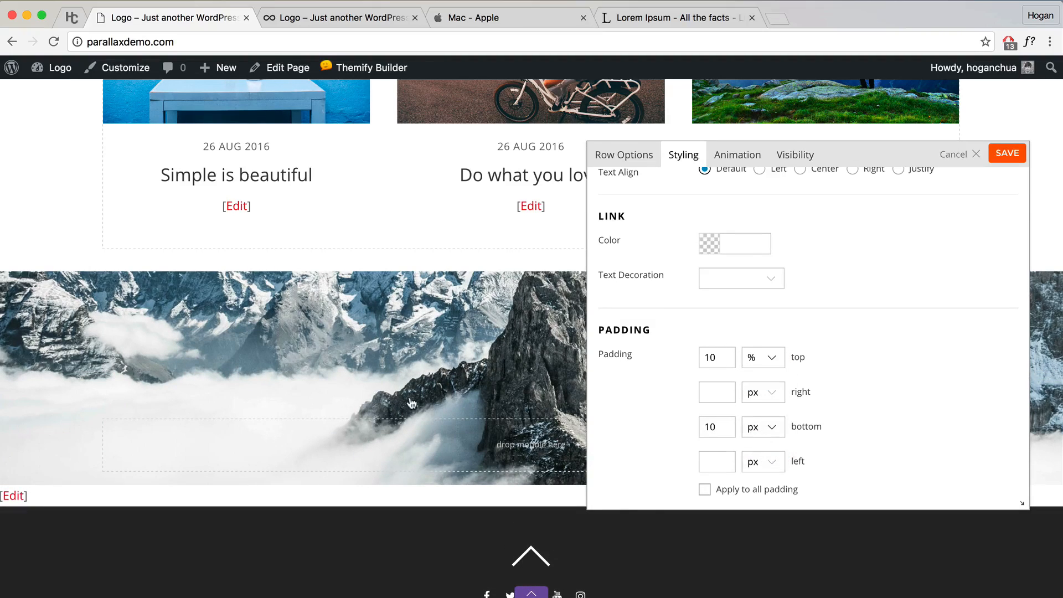
{"action": "scroll", "coordinate": [958, 409], "scroll_direction": "down", "scroll_amount": 8}
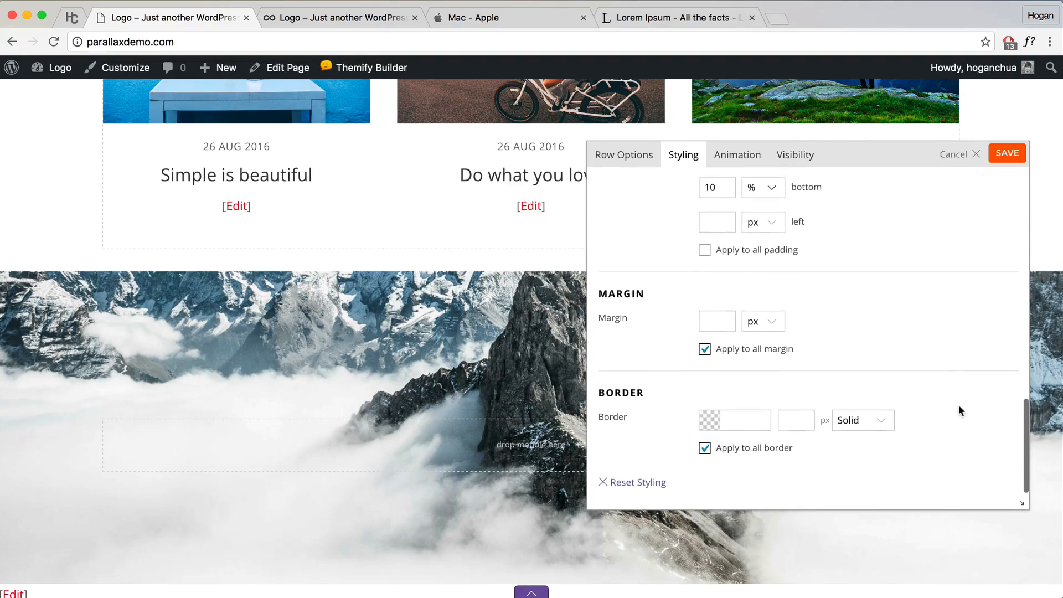
{"action": "scroll", "coordinate": [960, 411], "scroll_direction": "up", "scroll_amount": 10}
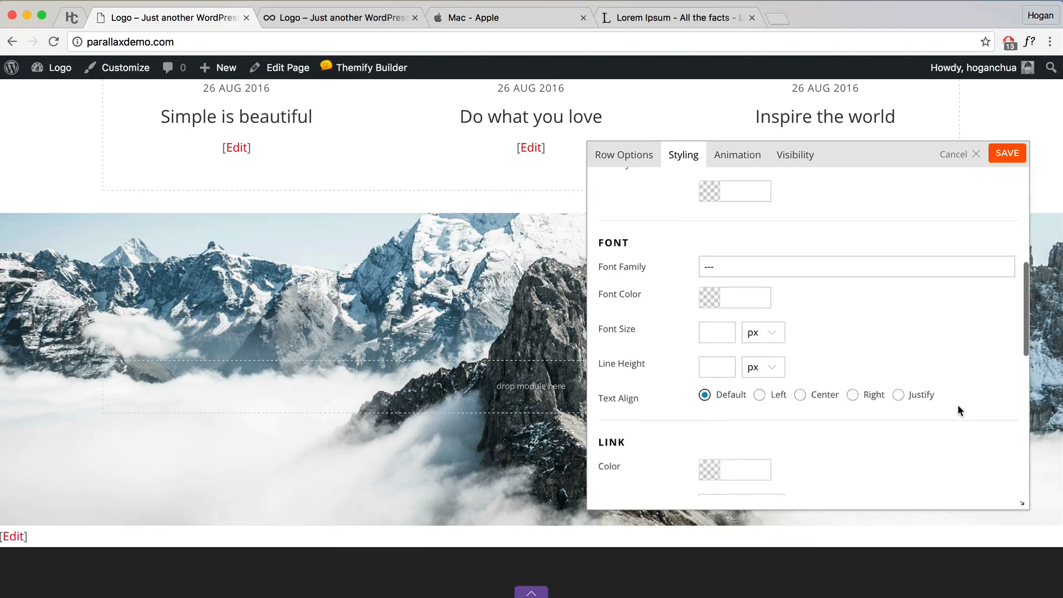
{"action": "scroll", "coordinate": [957, 410], "scroll_direction": "down", "scroll_amount": 3}
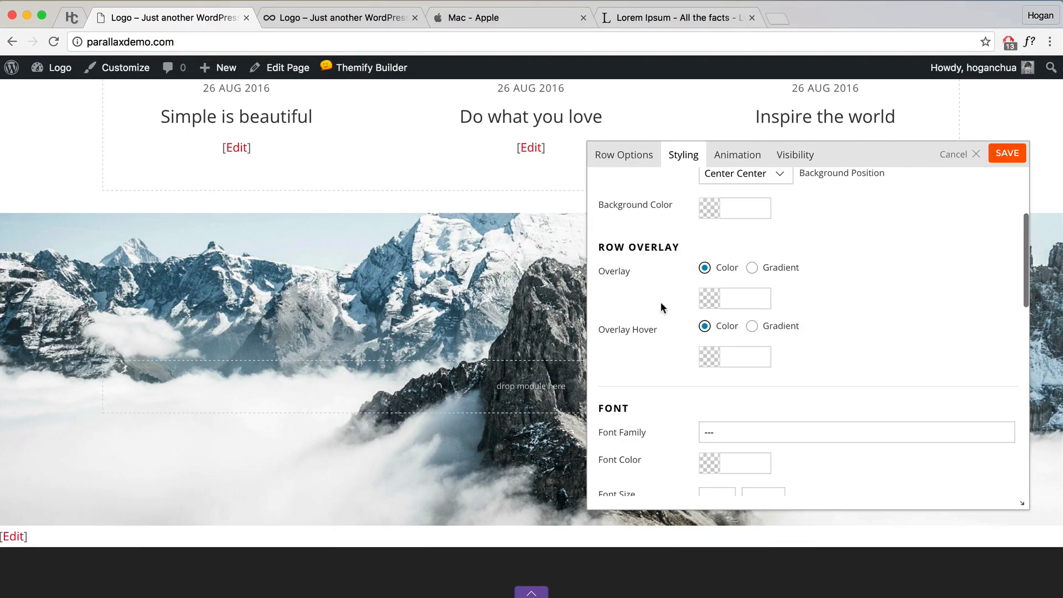
Step: Give the row a mostly transparent black (000000) overlay
{"action": "left_click_drag", "start_coordinate": [632, 270], "coordinate": [601, 272]}
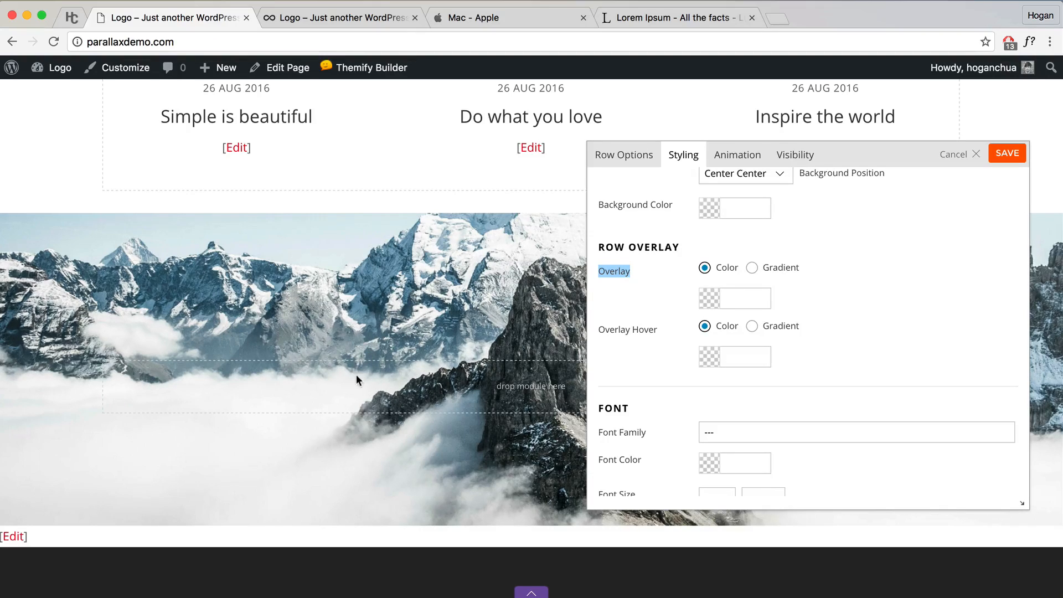
{"action": "left_click", "coordinate": [714, 298]}
{"action": "left_click_drag", "start_coordinate": [755, 339], "coordinate": [673, 430]}
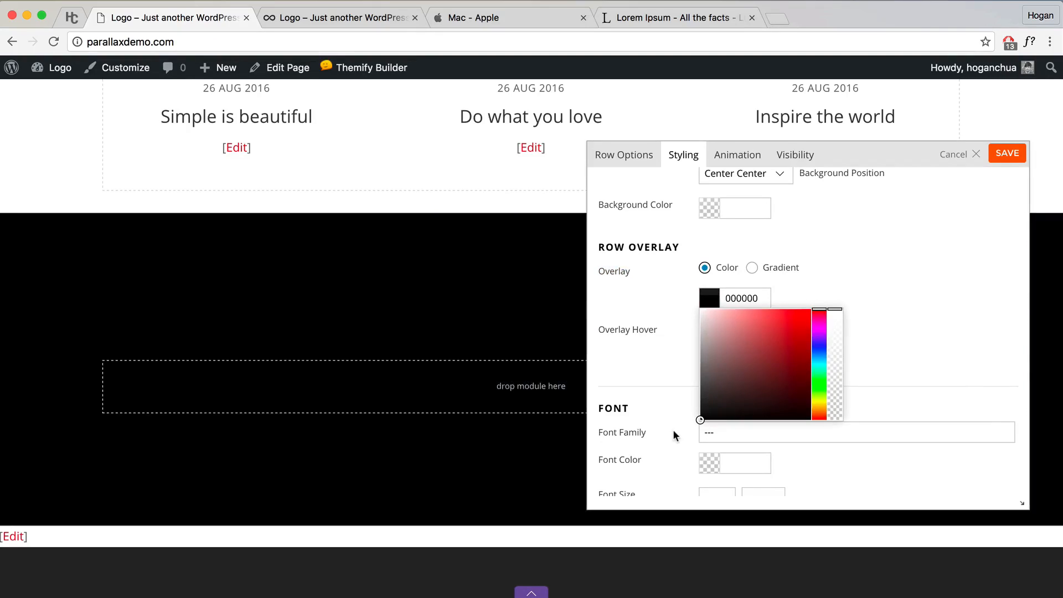
{"action": "left_click", "coordinate": [835, 395]}
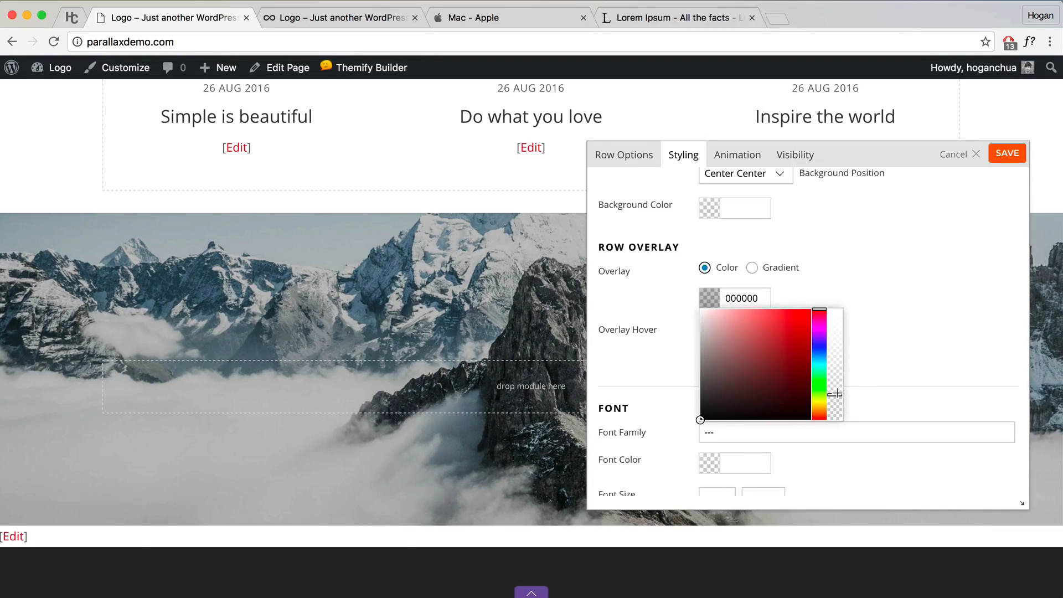
{"action": "left_click", "coordinate": [850, 380]}
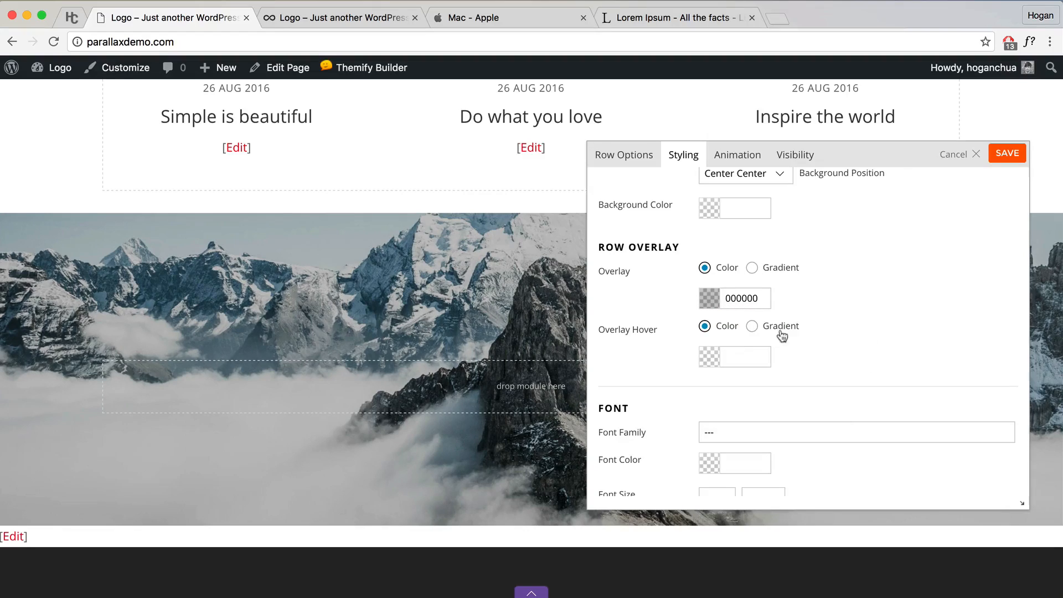
Step: Set the hover overlay to semi-transparent black as well and save the row settings
{"action": "left_click", "coordinate": [704, 353]}
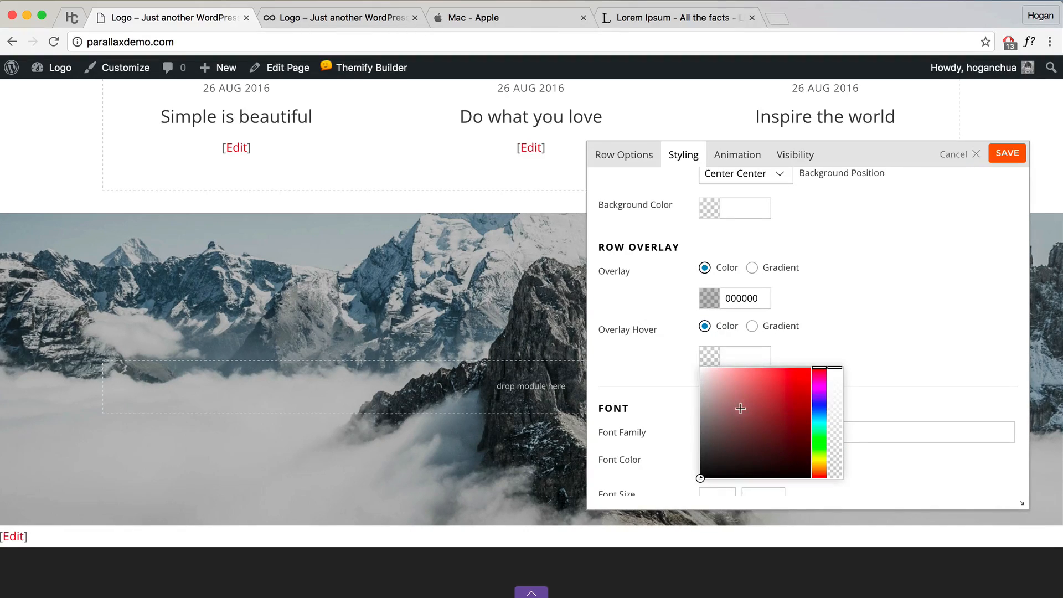
{"action": "left_click_drag", "start_coordinate": [741, 409], "coordinate": [670, 484]}
{"action": "left_click", "coordinate": [834, 441]}
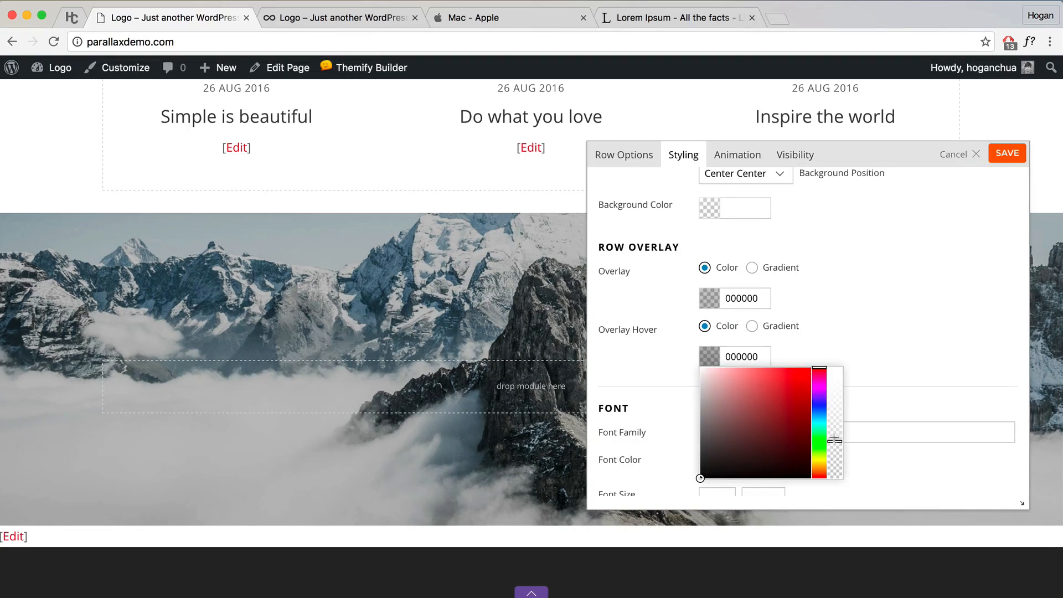
{"action": "left_click", "coordinate": [868, 363]}
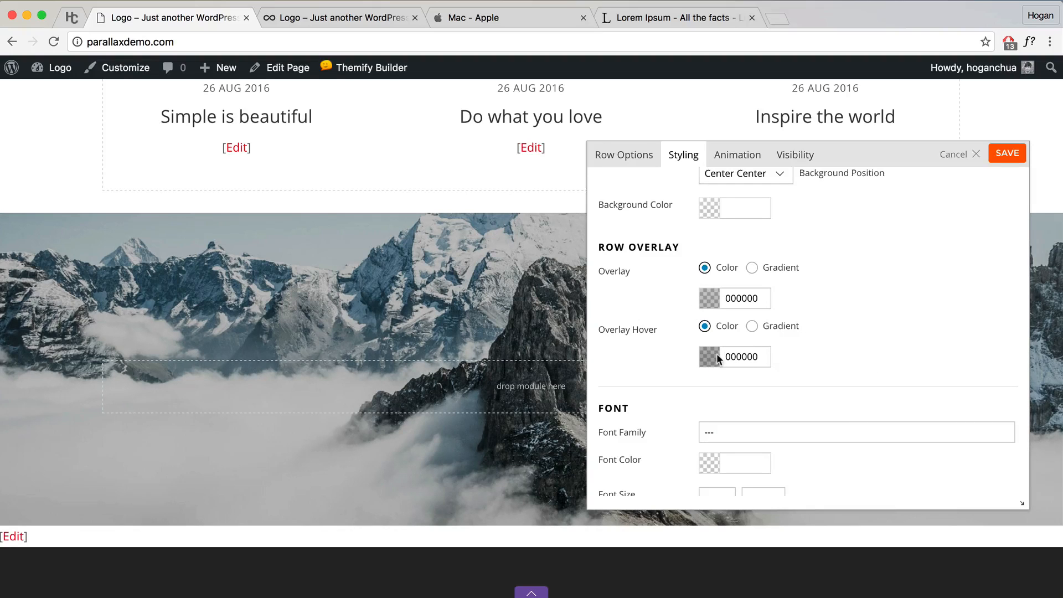
{"action": "left_click", "coordinate": [1007, 154]}
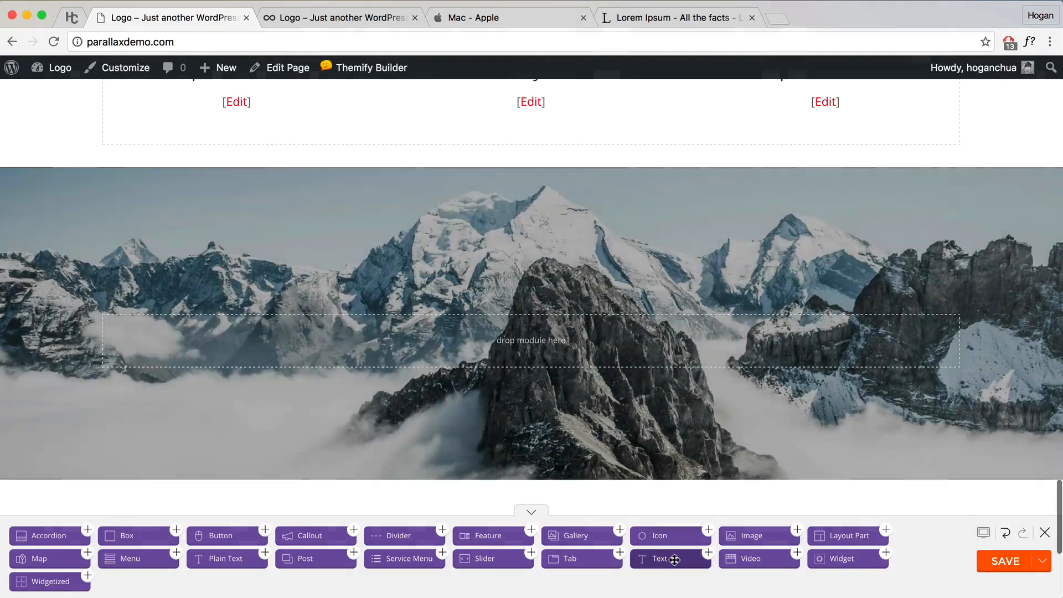
Step: Add a Text module reading 'Contact' as Heading 2, then place an Icon module below it
{"action": "left_click_drag", "start_coordinate": [662, 559], "coordinate": [541, 333]}
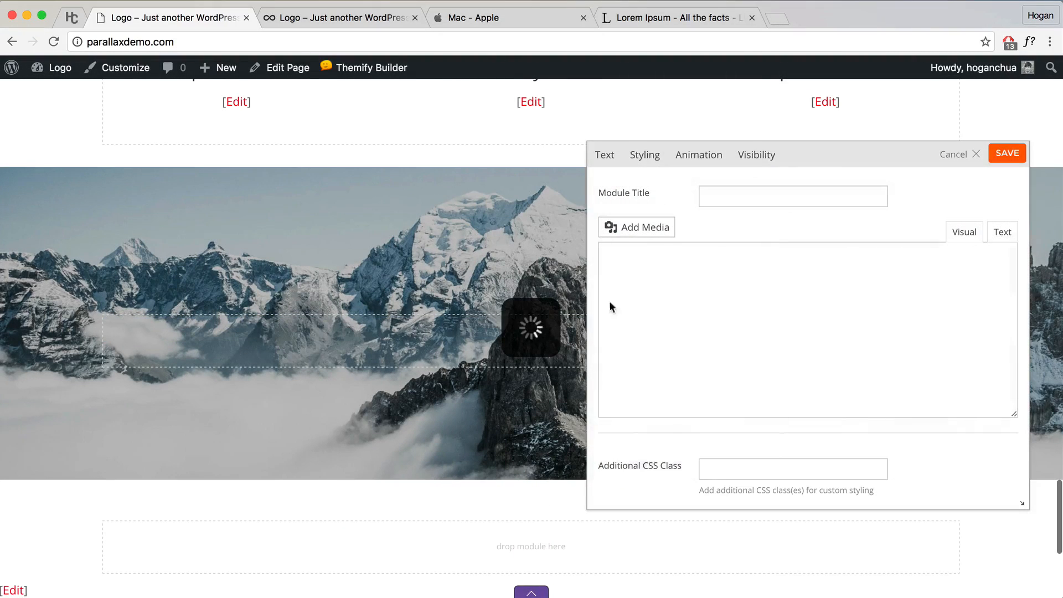
{"action": "type", "text": "Contact"}
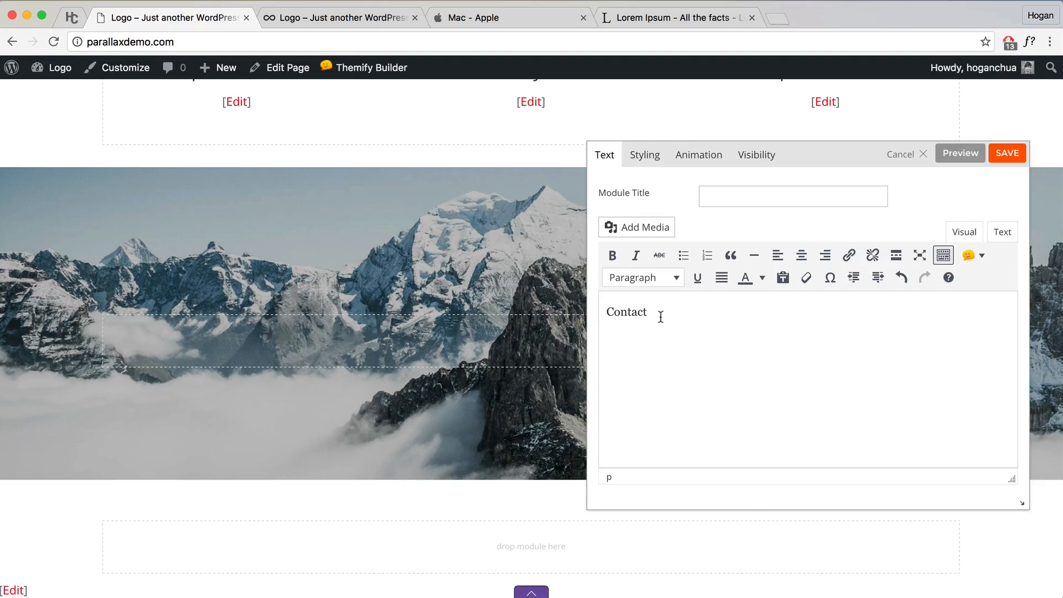
{"action": "double_click", "coordinate": [661, 316]}
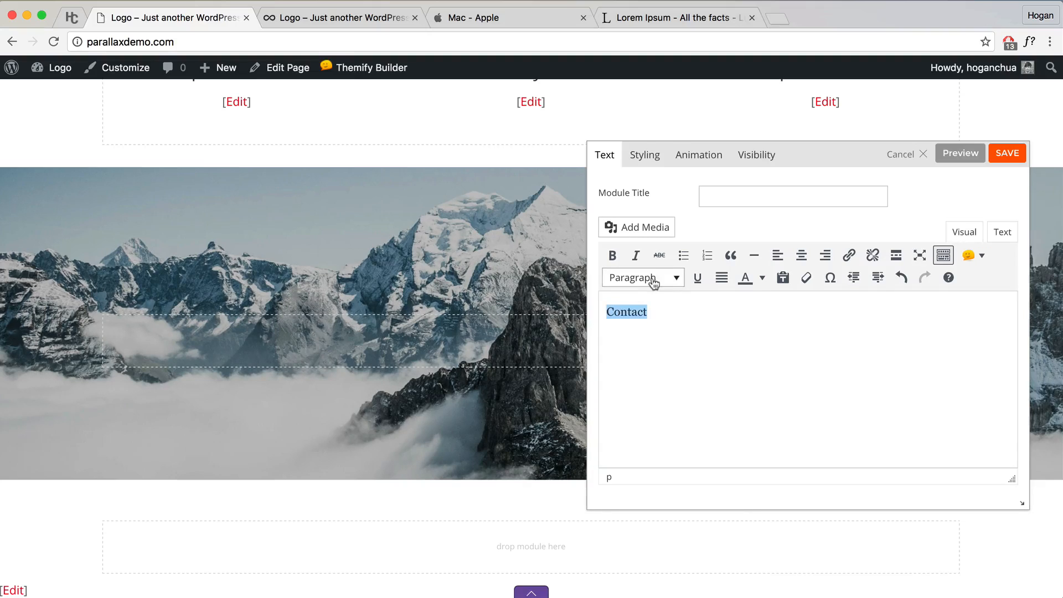
{"action": "left_click", "coordinate": [642, 278]}
{"action": "left_click", "coordinate": [665, 368]}
{"action": "left_click", "coordinate": [1000, 156]}
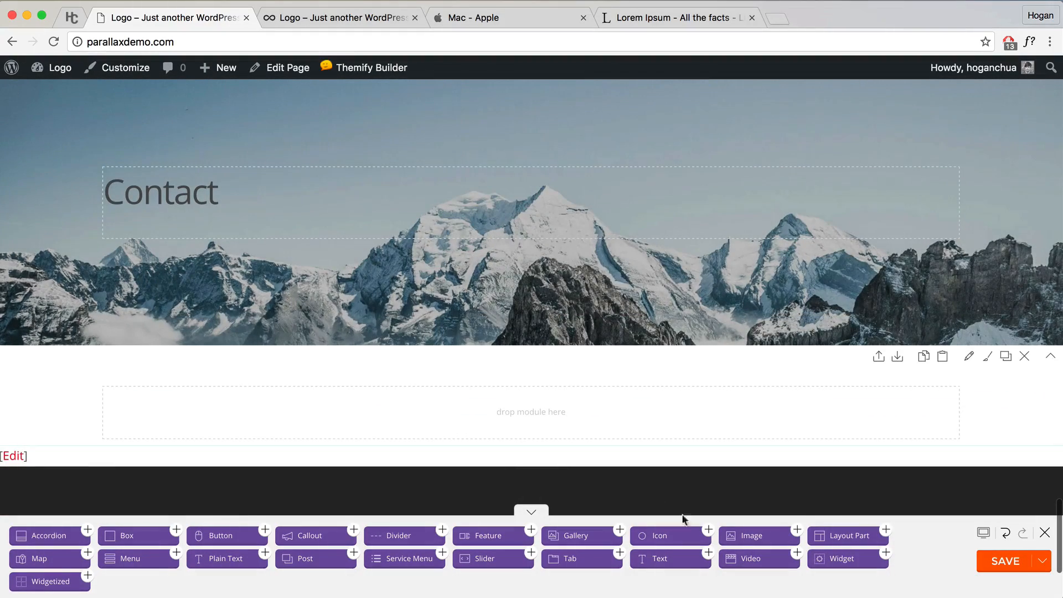
{"action": "left_click_drag", "start_coordinate": [676, 536], "coordinate": [254, 258]}
Step: Give the Icon module the fa-map-o icon and label 'Melbourne, Australia.', preview it, and save
{"action": "left_click", "coordinate": [734, 317]}
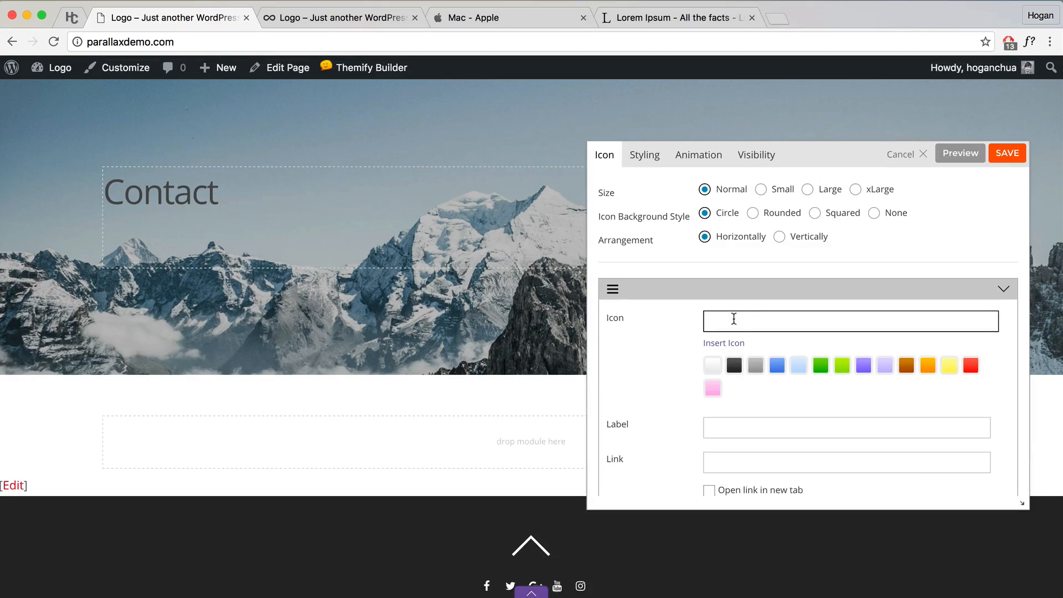
{"action": "left_click", "coordinate": [723, 345]}
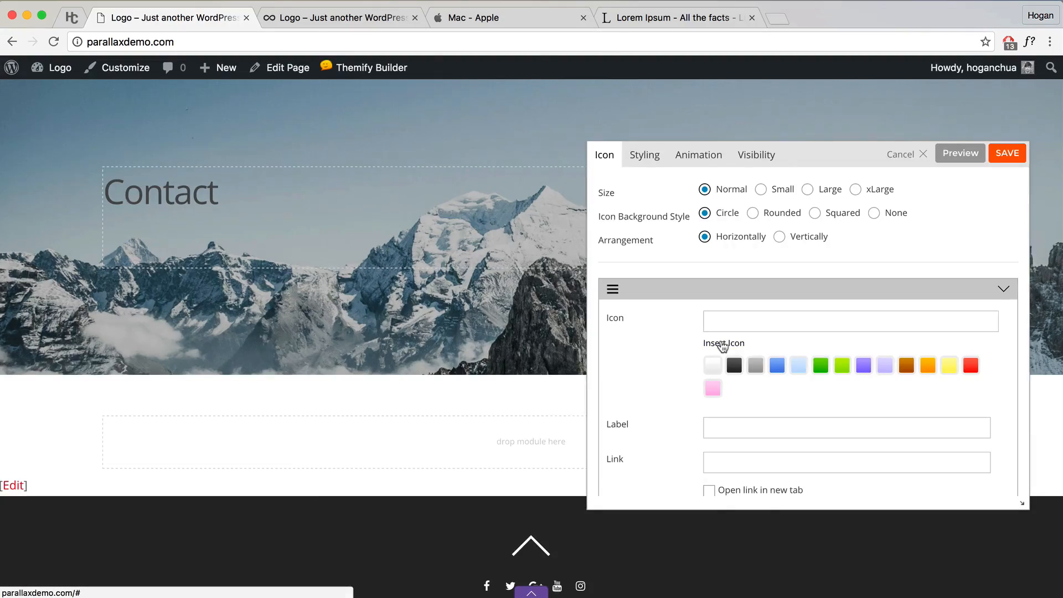
{"action": "scroll", "coordinate": [596, 395], "scroll_direction": "down", "scroll_amount": 5}
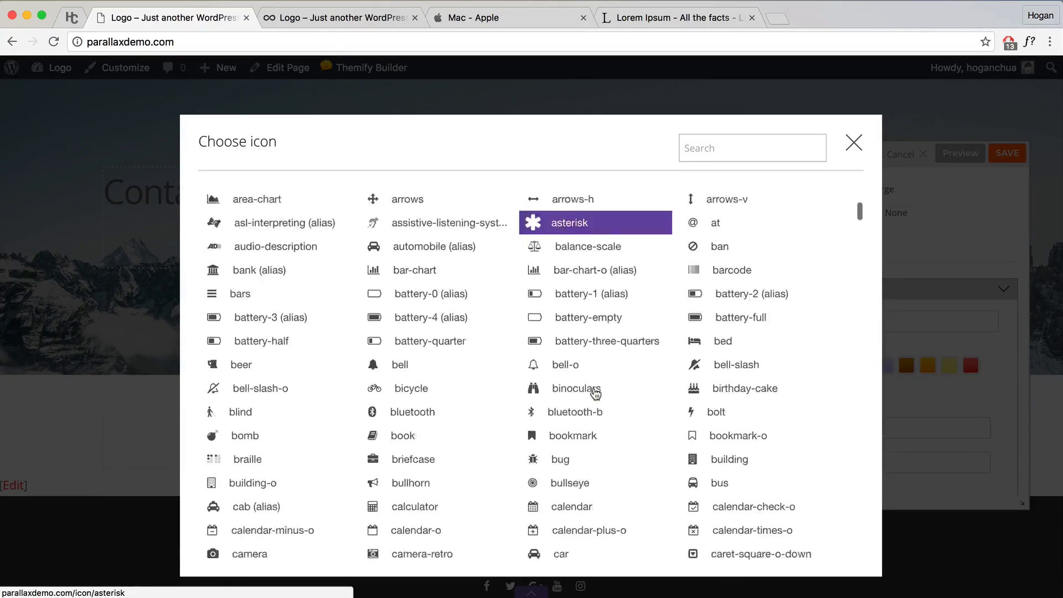
{"action": "scroll", "coordinate": [595, 394], "scroll_direction": "down", "scroll_amount": 20}
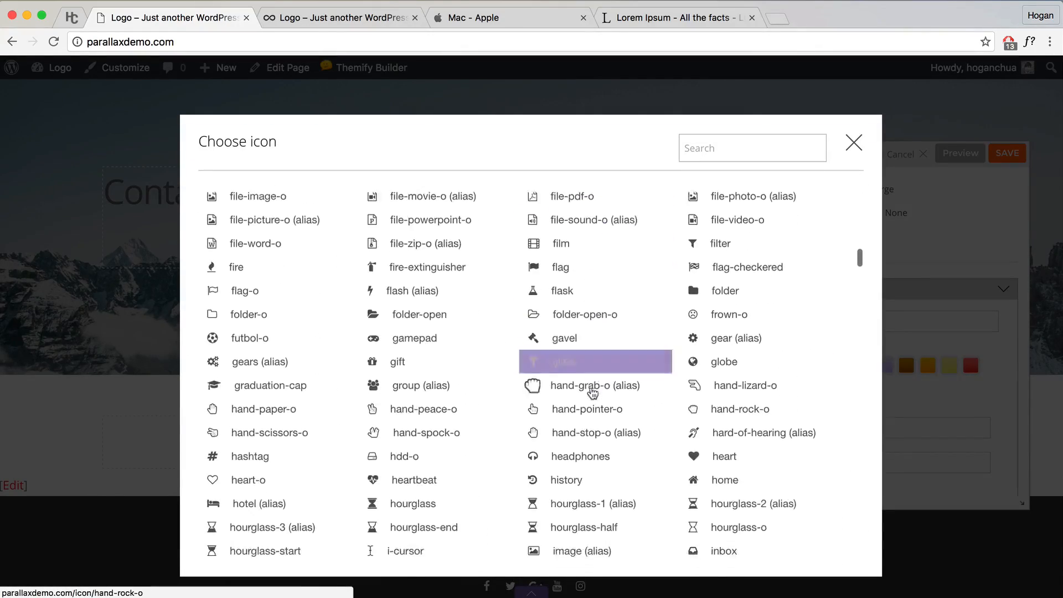
{"action": "scroll", "coordinate": [593, 393], "scroll_direction": "down", "scroll_amount": 15}
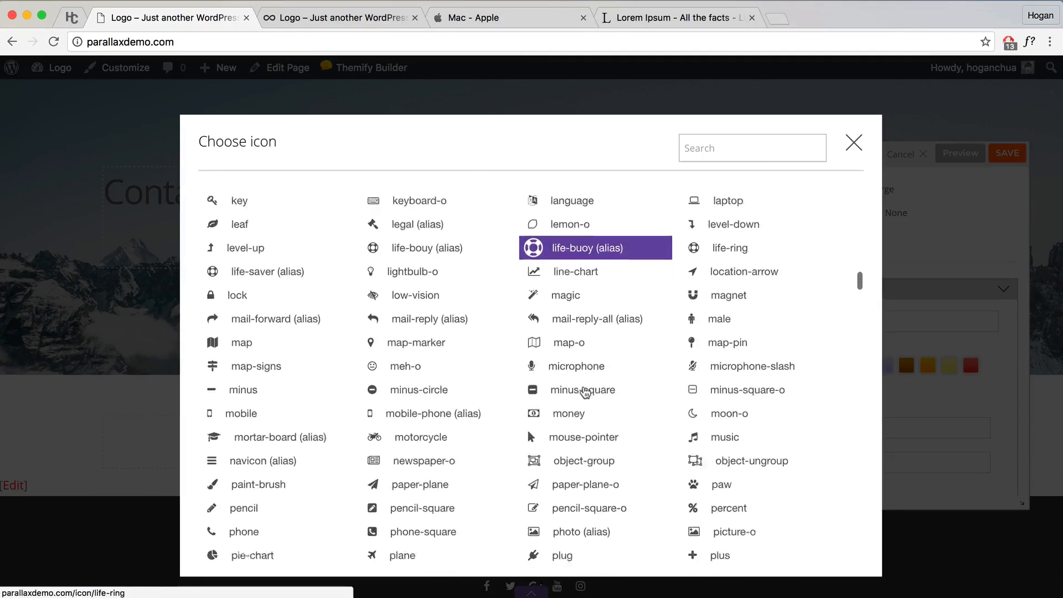
{"action": "scroll", "coordinate": [586, 392], "scroll_direction": "down", "scroll_amount": 3}
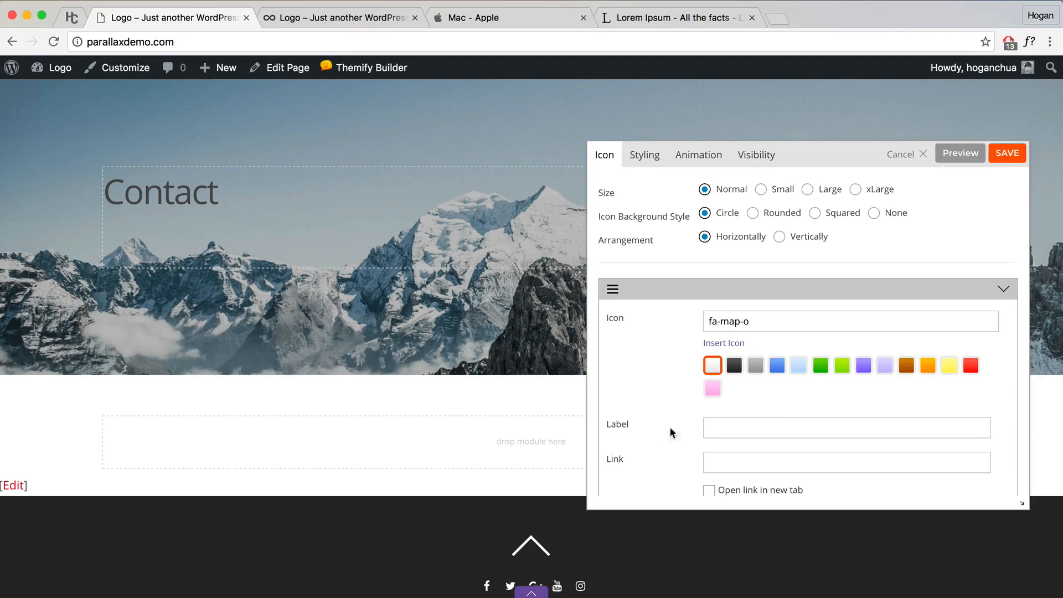
{"action": "left_click", "coordinate": [729, 427]}
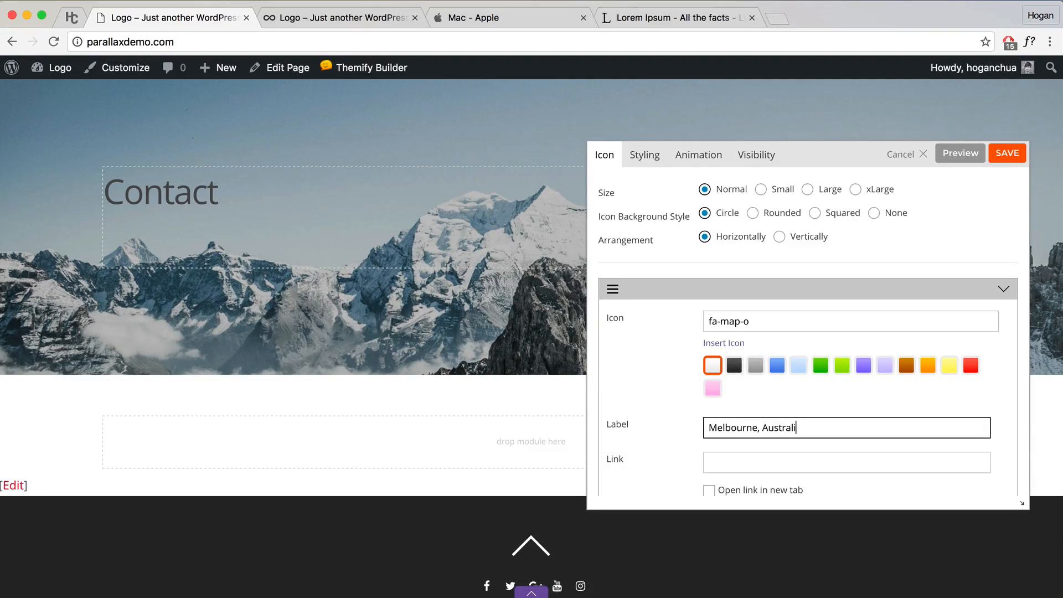
{"action": "left_click", "coordinate": [951, 161]}
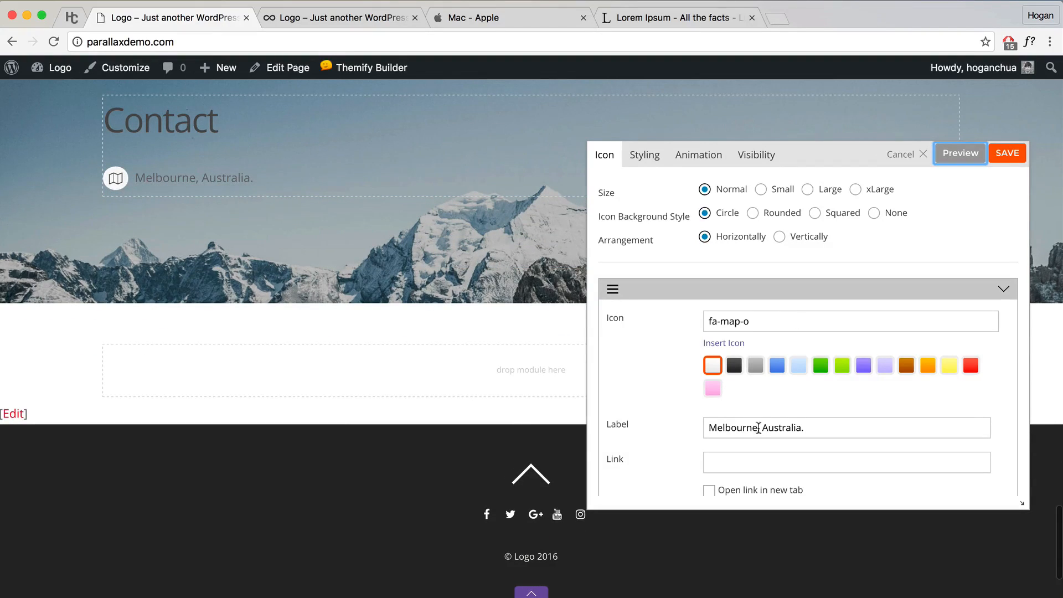
{"action": "scroll", "coordinate": [754, 432], "scroll_direction": "down", "scroll_amount": 1}
{"action": "scroll", "coordinate": [629, 360], "scroll_direction": "up", "scroll_amount": 2}
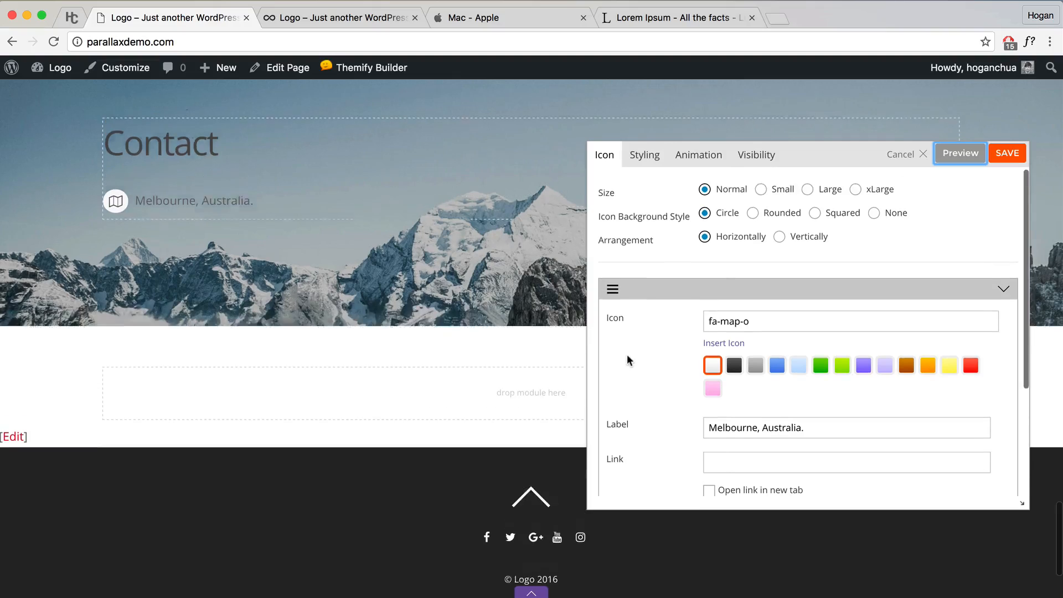
{"action": "scroll", "coordinate": [627, 360], "scroll_direction": "up", "scroll_amount": 3}
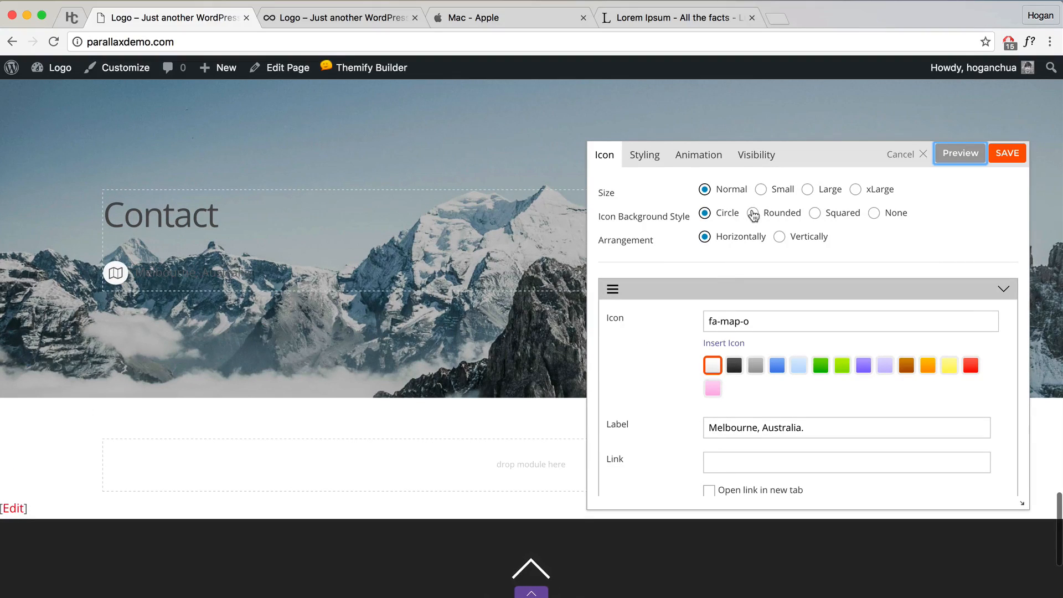
{"action": "left_click", "coordinate": [1004, 155]}
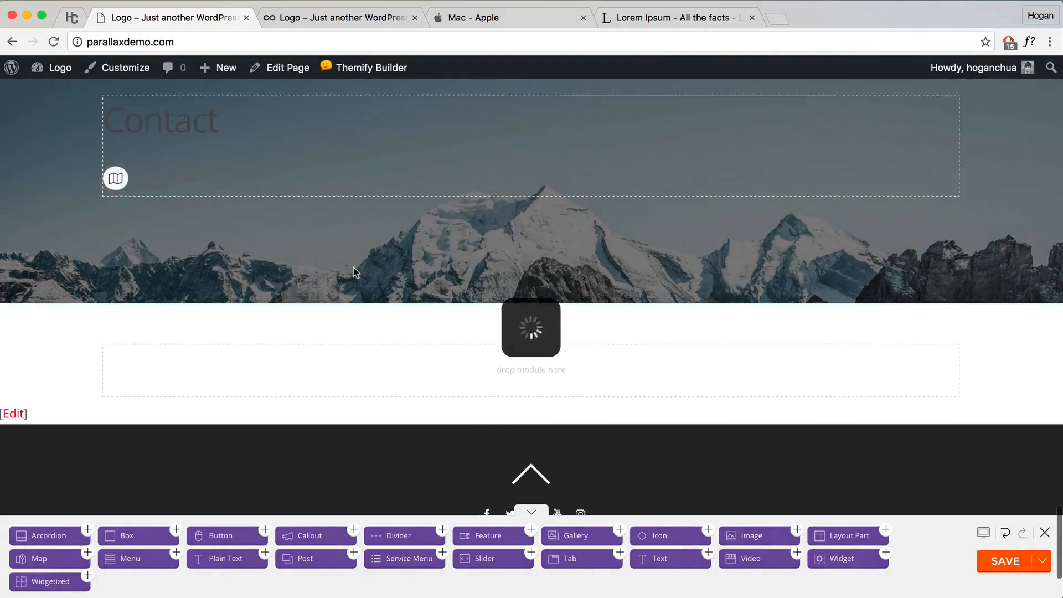
Step: Split the icon row into three columns
{"action": "scroll", "coordinate": [231, 234], "scroll_direction": "up", "scroll_amount": 8}
{"action": "mouse_move", "coordinate": [114, 404]}
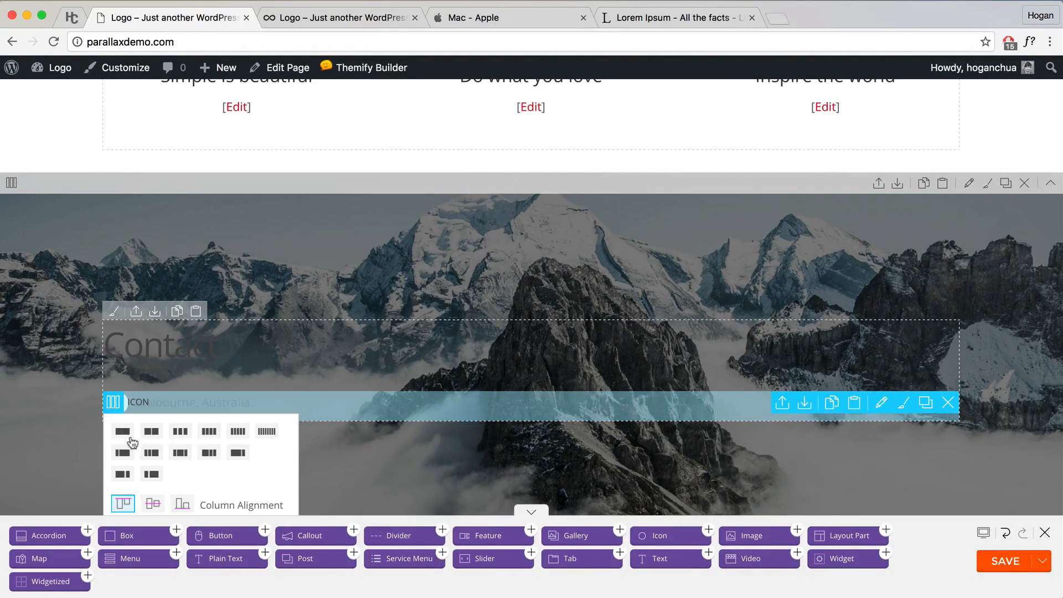
{"action": "left_click", "coordinate": [181, 437]}
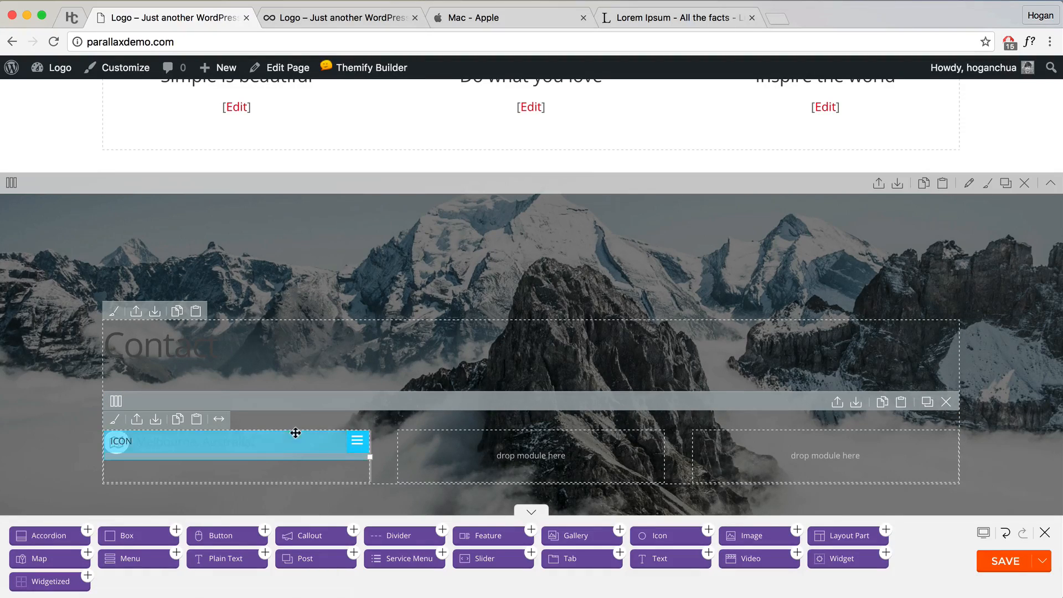
Step: Duplicate the address icon item twice and move the copies into the middle and right columns
{"action": "mouse_move", "coordinate": [357, 442]}
{"action": "scroll", "coordinate": [355, 477], "scroll_direction": "down", "scroll_amount": 3}
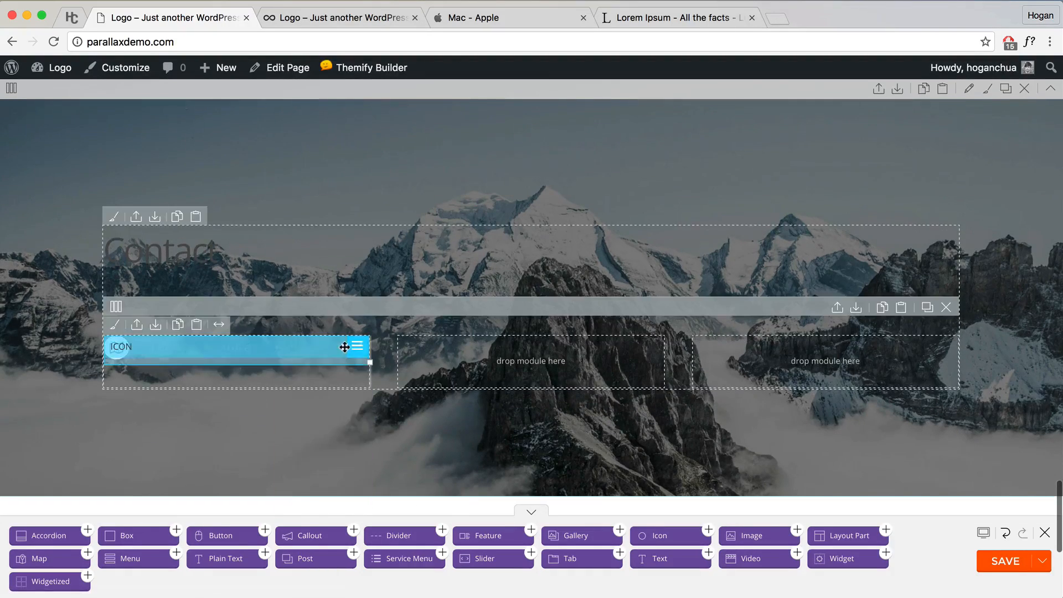
{"action": "mouse_move", "coordinate": [355, 346]}
{"action": "left_click", "coordinate": [314, 498]}
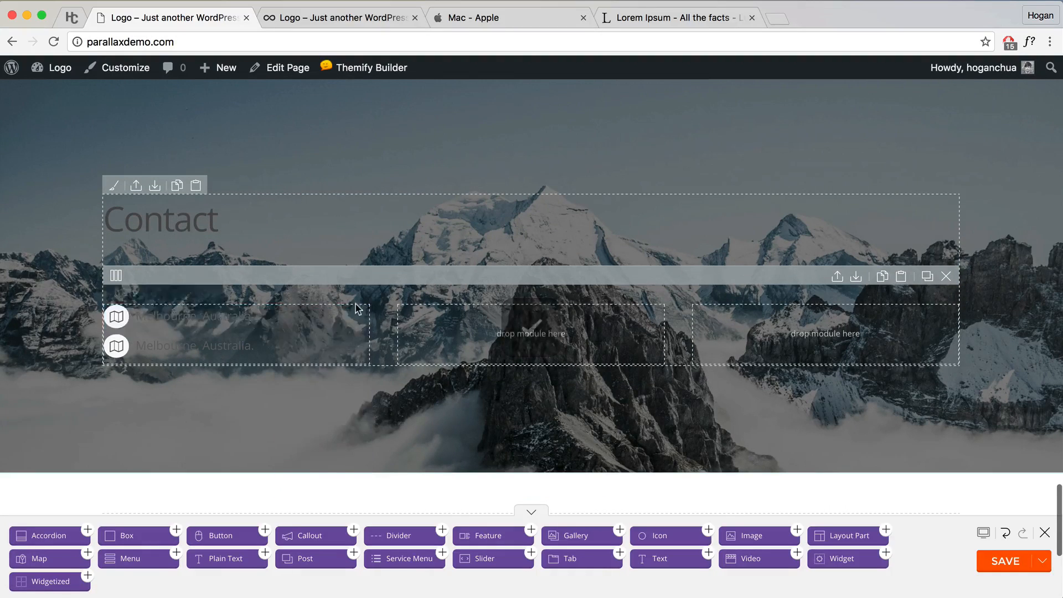
{"action": "mouse_move", "coordinate": [356, 313]}
{"action": "left_click", "coordinate": [325, 467]}
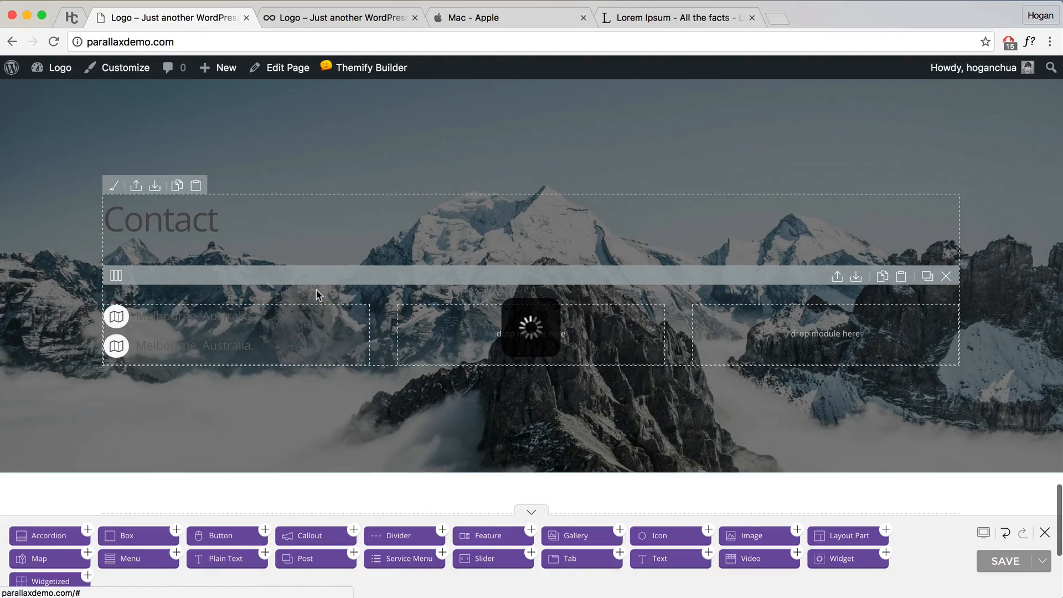
{"action": "left_click_drag", "start_coordinate": [181, 347], "coordinate": [530, 348]}
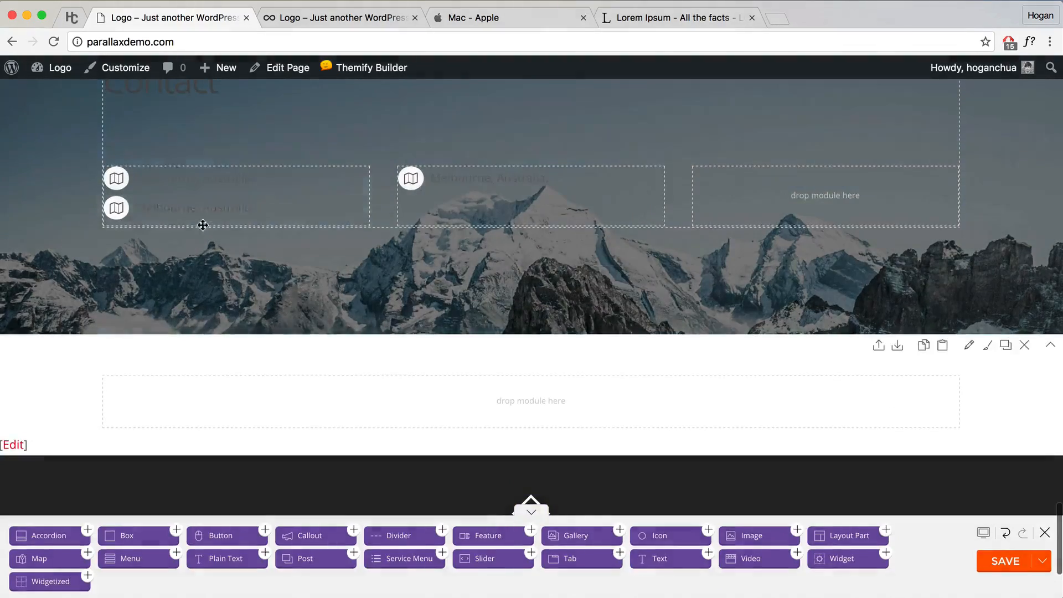
{"action": "left_click_drag", "start_coordinate": [203, 225], "coordinate": [714, 201]}
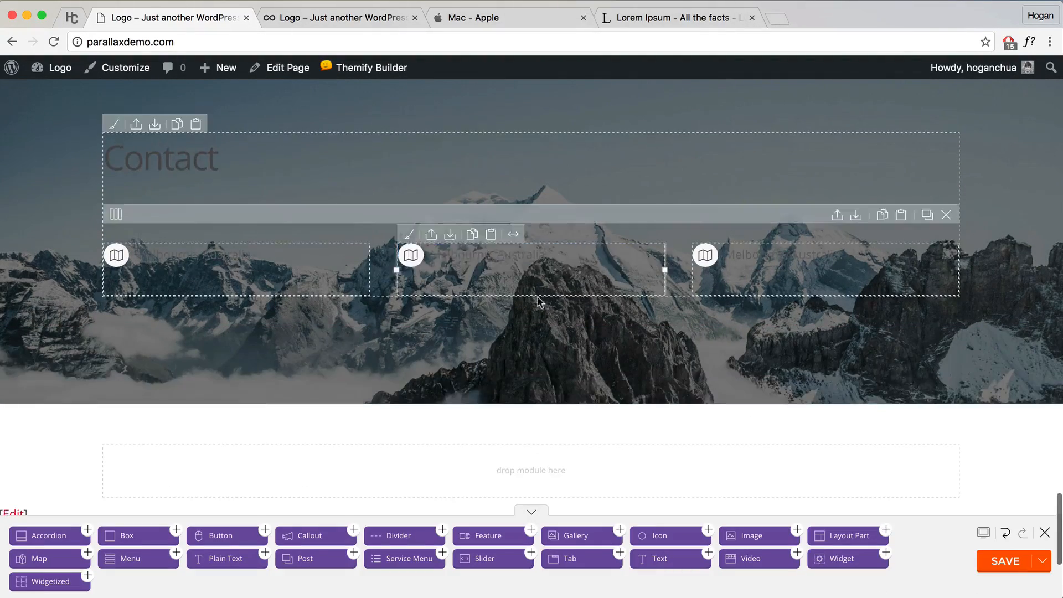
Step: Change the middle item to a green envelope-o icon labelled with the contact e-mail address
{"action": "double_click", "coordinate": [527, 268]}
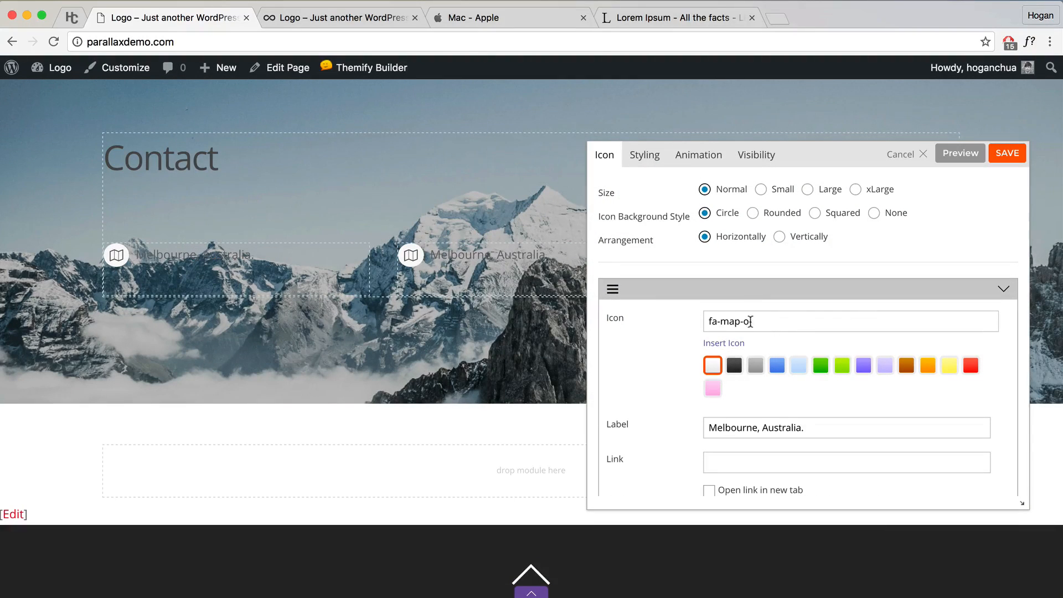
{"action": "left_click", "coordinate": [735, 343]}
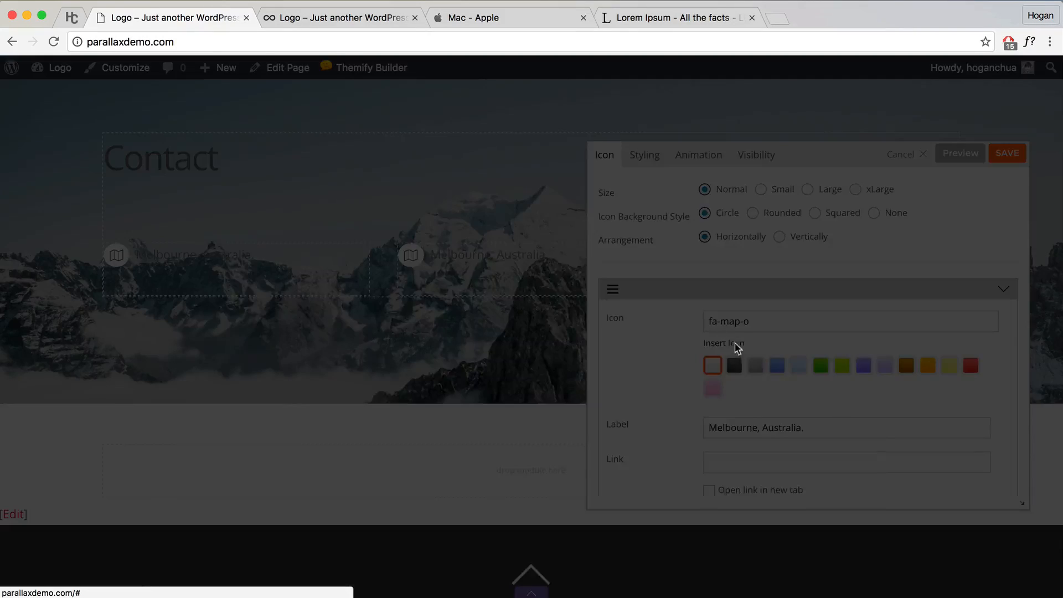
{"action": "scroll", "coordinate": [575, 407], "scroll_direction": "down", "scroll_amount": 10}
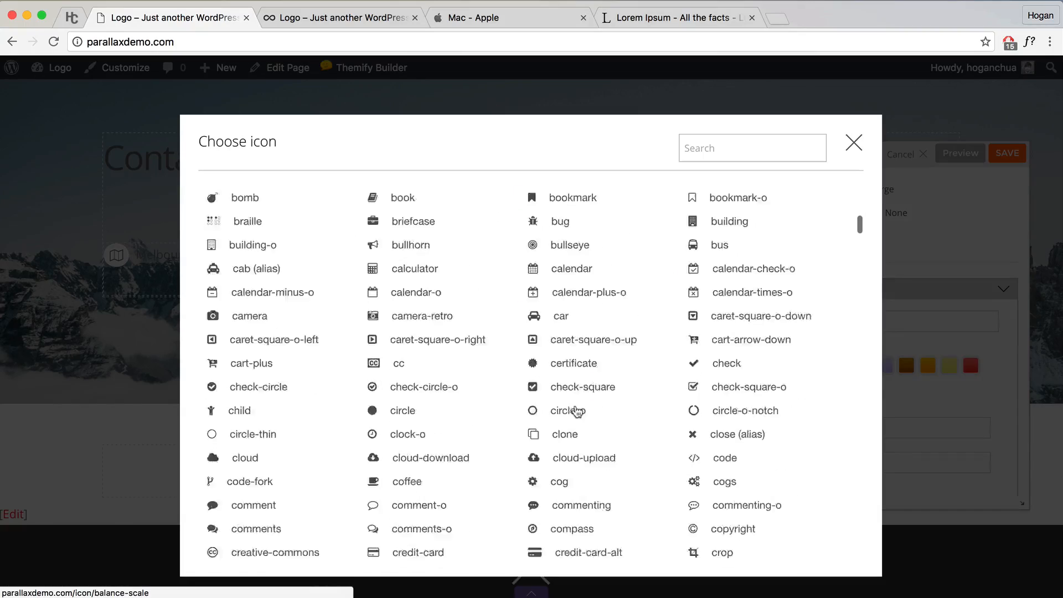
{"action": "scroll", "coordinate": [576, 407], "scroll_direction": "down", "scroll_amount": 5}
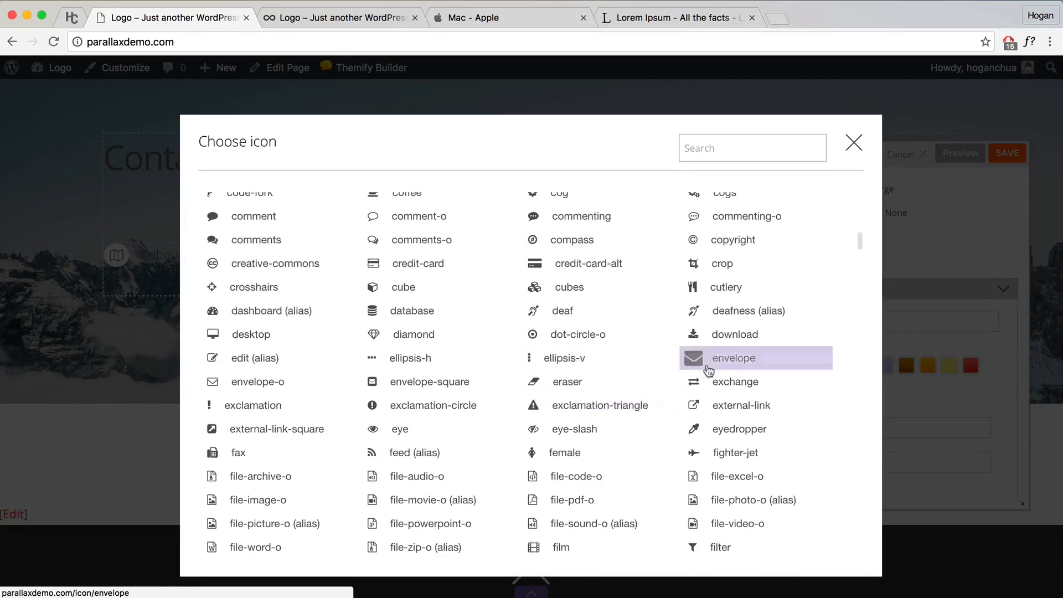
{"action": "left_click", "coordinate": [258, 382]}
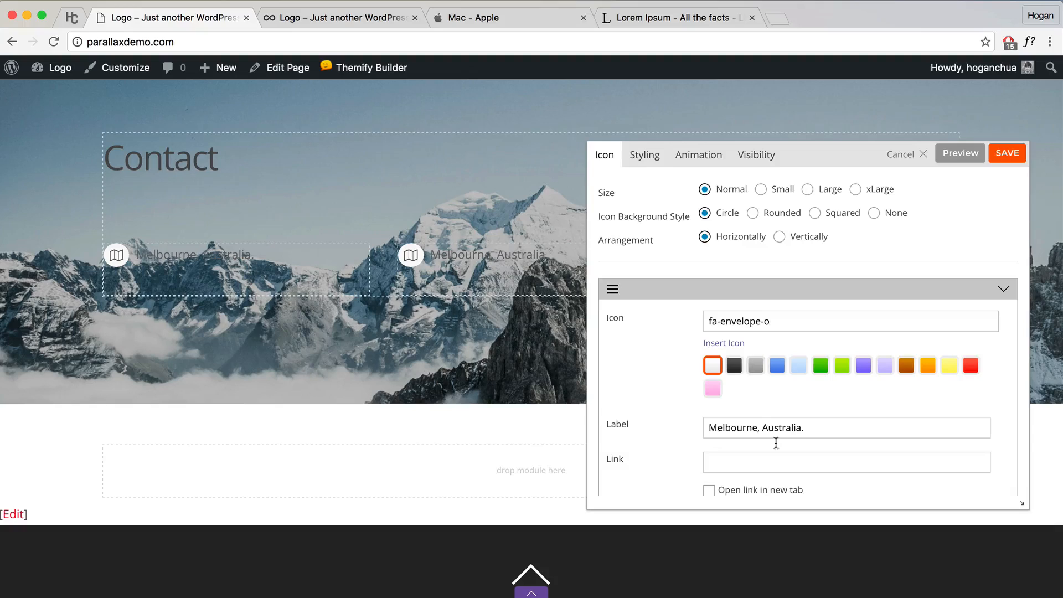
{"action": "left_click_drag", "start_coordinate": [807, 432], "coordinate": [602, 413]}
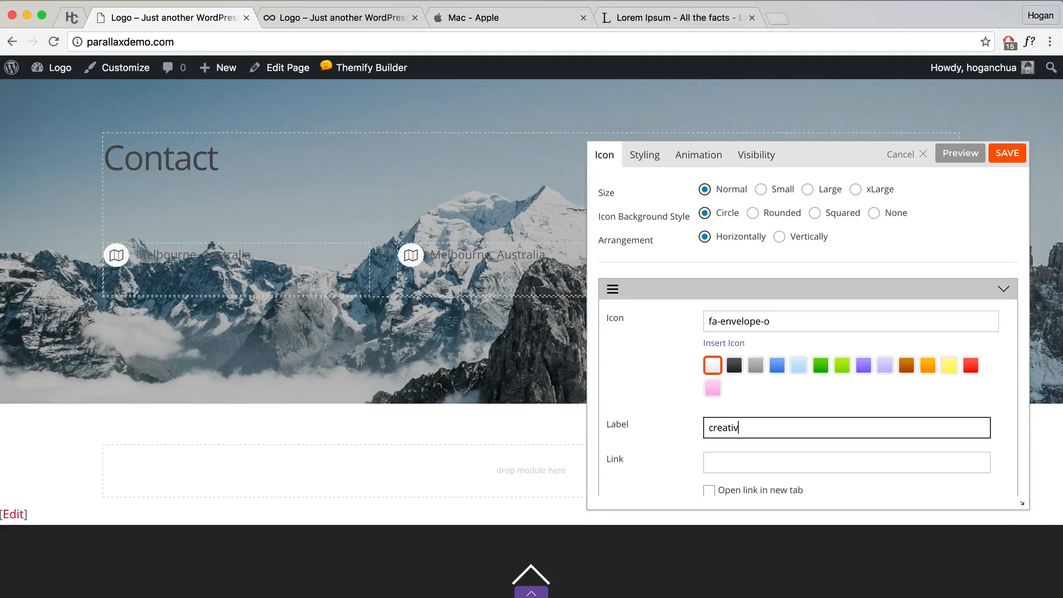
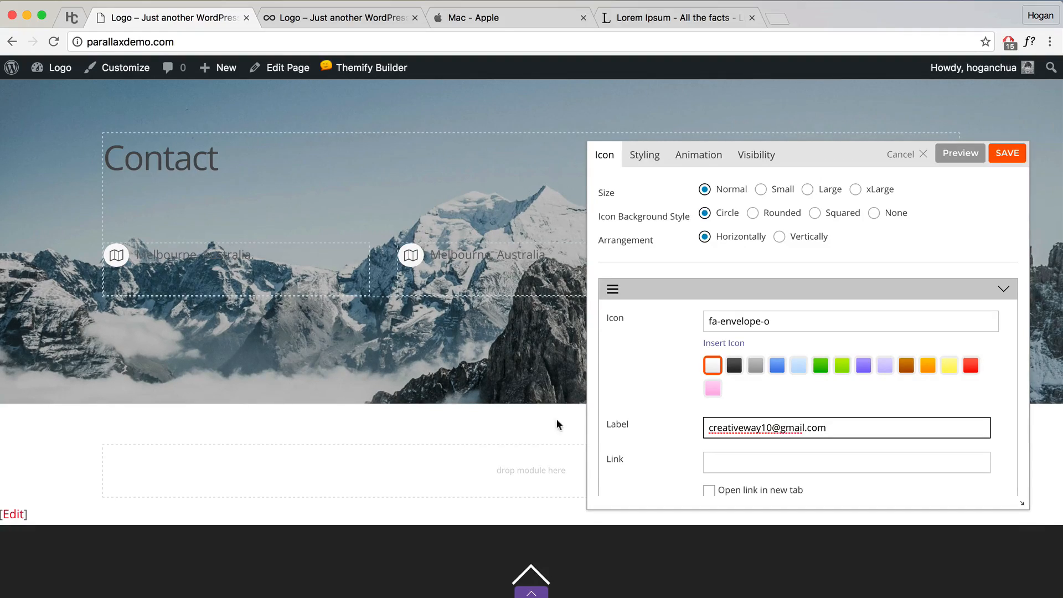
{"action": "left_click", "coordinate": [820, 365]}
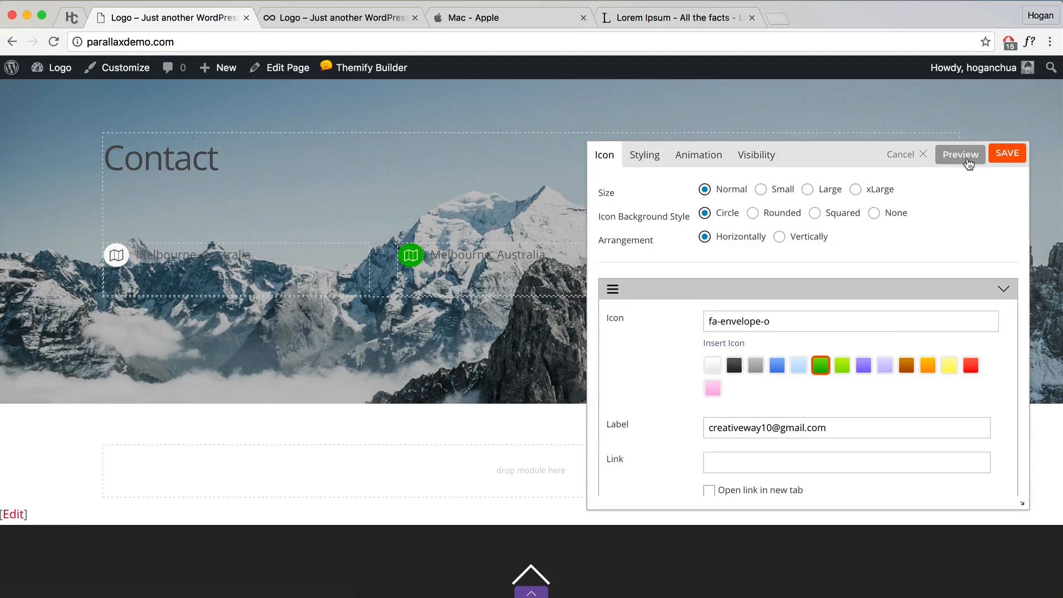
{"action": "left_click", "coordinate": [1006, 156]}
{"action": "scroll", "coordinate": [771, 258], "scroll_direction": "down", "scroll_amount": 2}
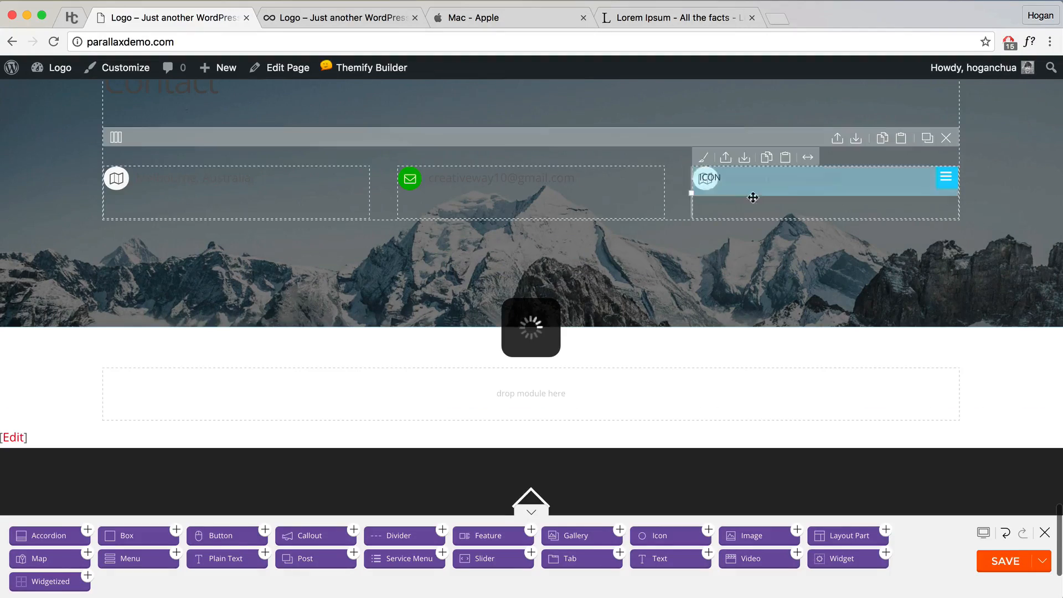
Step: Change the right item to an orange phone-square icon labelled with the contact phone number
{"action": "double_click", "coordinate": [760, 189]}
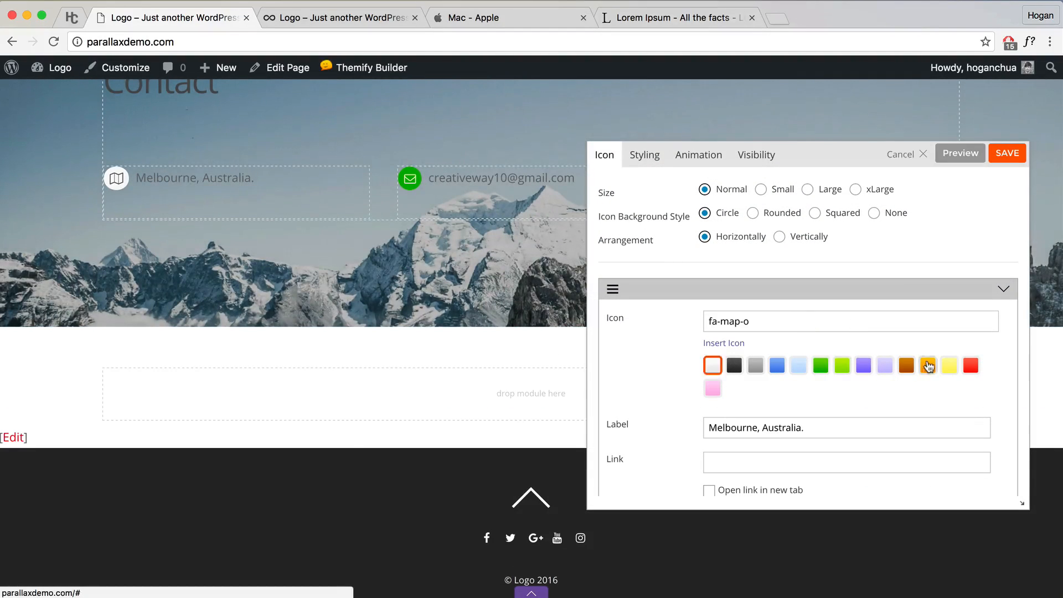
{"action": "left_click", "coordinate": [728, 345]}
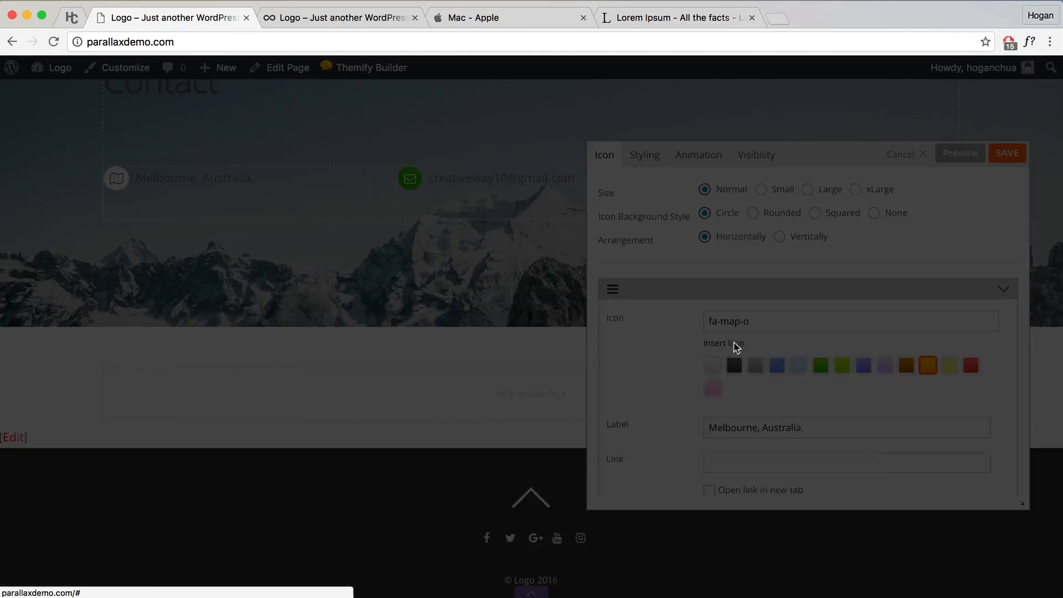
{"action": "scroll", "coordinate": [513, 332], "scroll_direction": "down", "scroll_amount": 10}
{"action": "scroll", "coordinate": [513, 365], "scroll_direction": "down", "scroll_amount": 10}
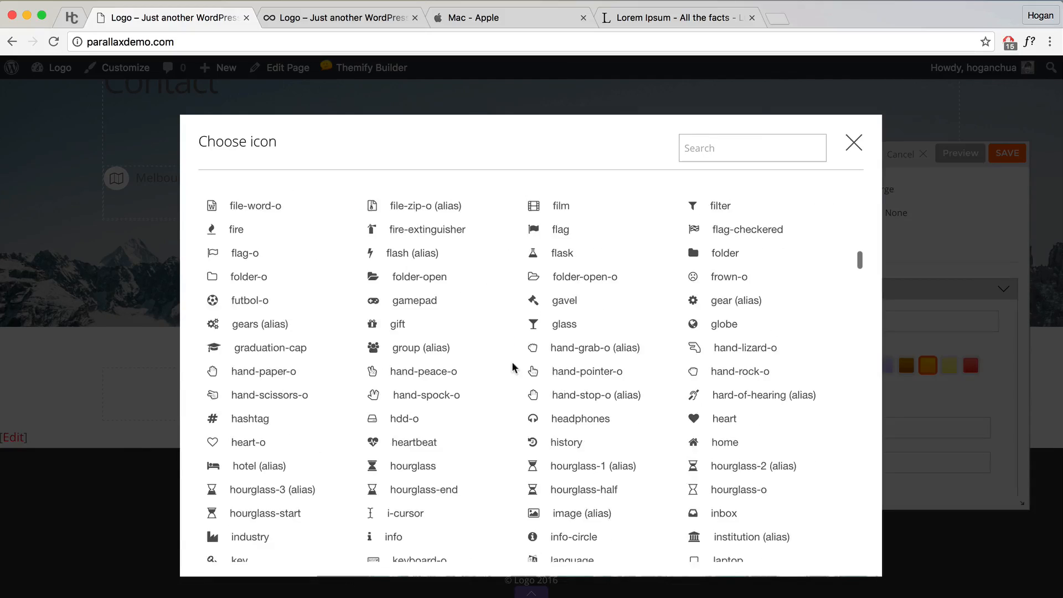
{"action": "scroll", "coordinate": [514, 368], "scroll_direction": "down", "scroll_amount": 5}
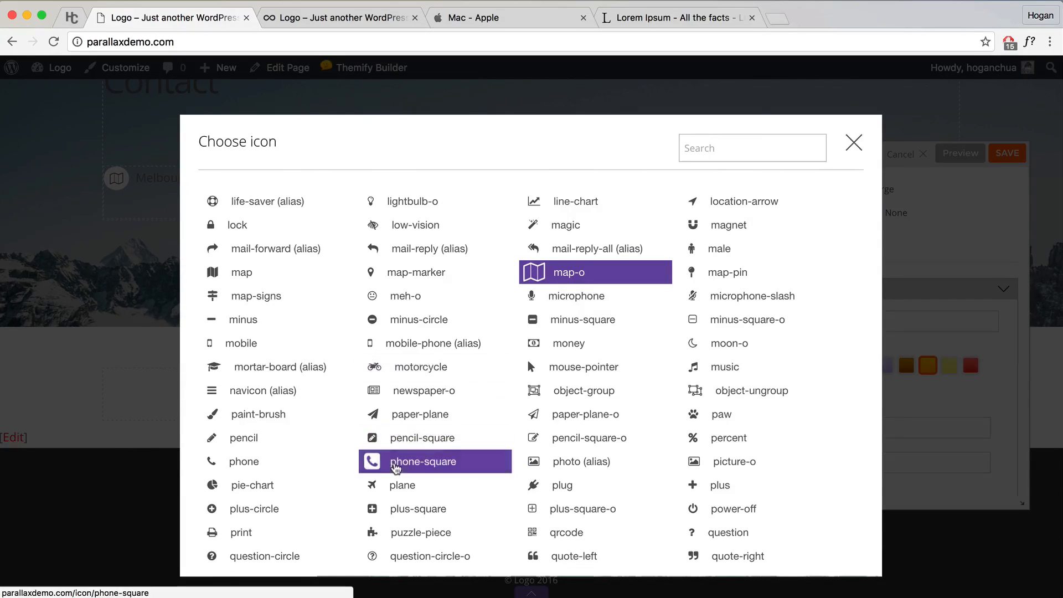
{"action": "left_click", "coordinate": [411, 463]}
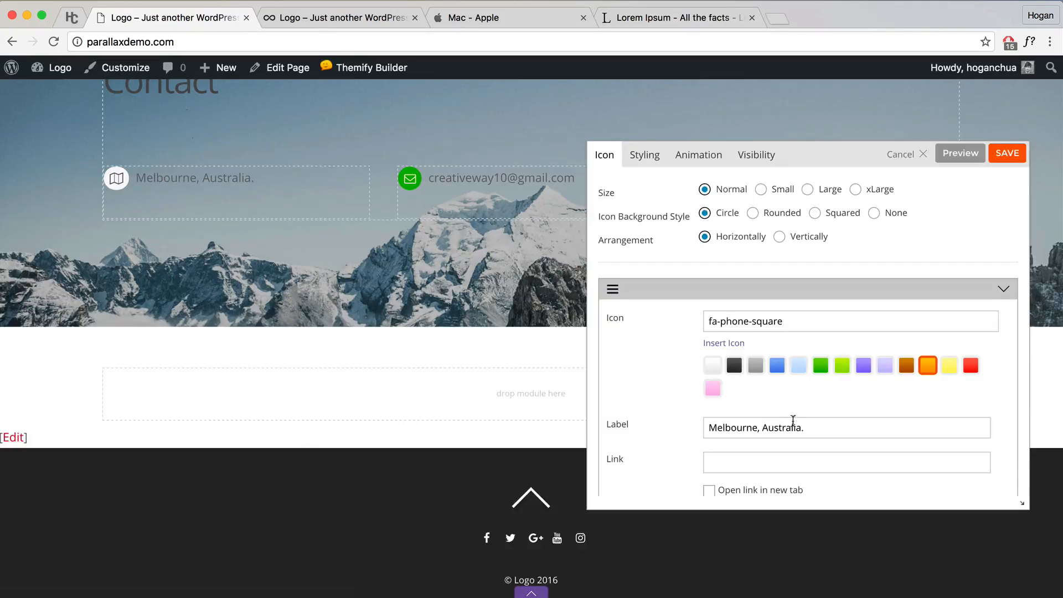
{"action": "left_click_drag", "start_coordinate": [821, 427], "coordinate": [632, 423]}
{"action": "type", "text": "555-5555-5555"}
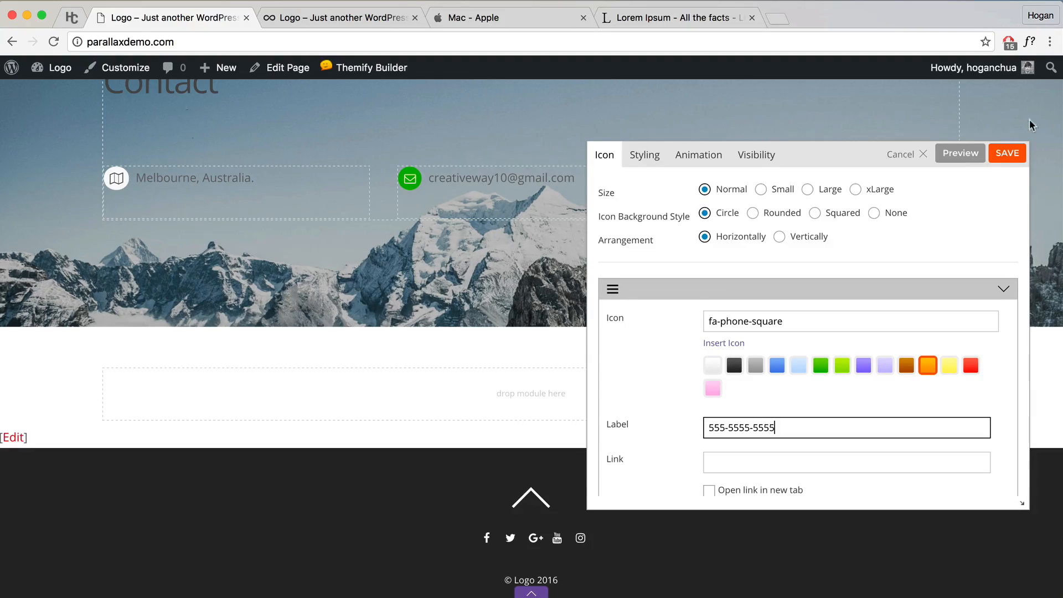
{"action": "left_click", "coordinate": [1007, 153]}
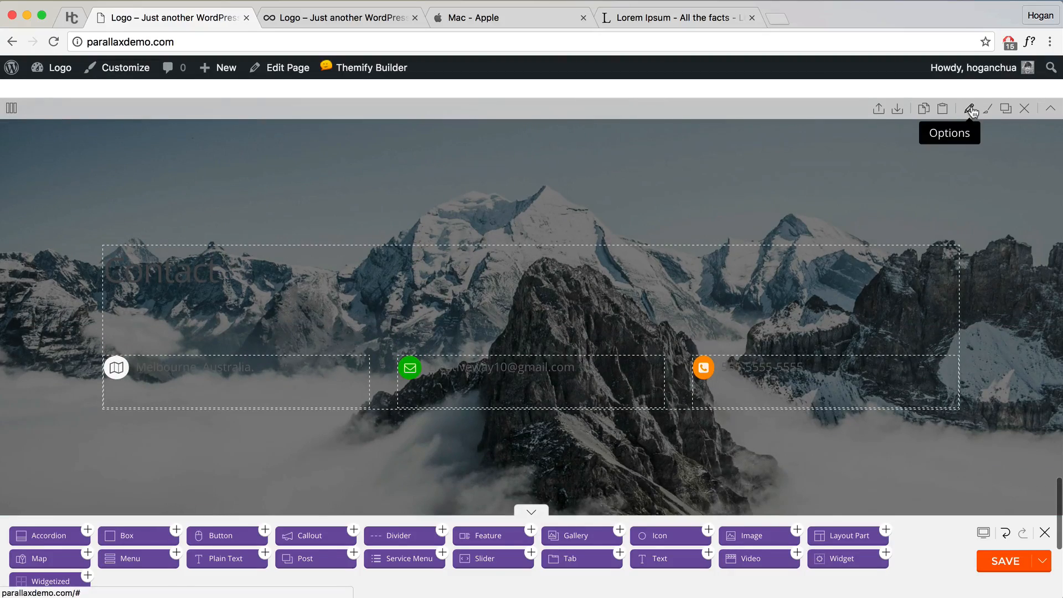
Step: Set the Contact row's font colour to white (ffffff) and text alignment to centre, then save the page
{"action": "left_click", "coordinate": [971, 110]}
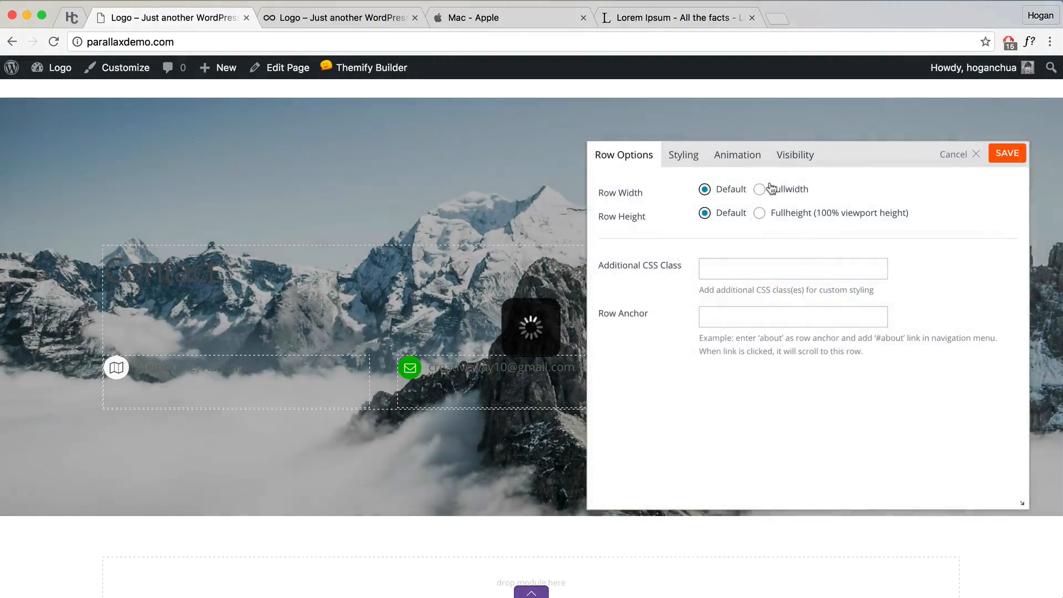
{"action": "left_click", "coordinate": [687, 157]}
{"action": "scroll", "coordinate": [754, 269], "scroll_direction": "down", "scroll_amount": 5}
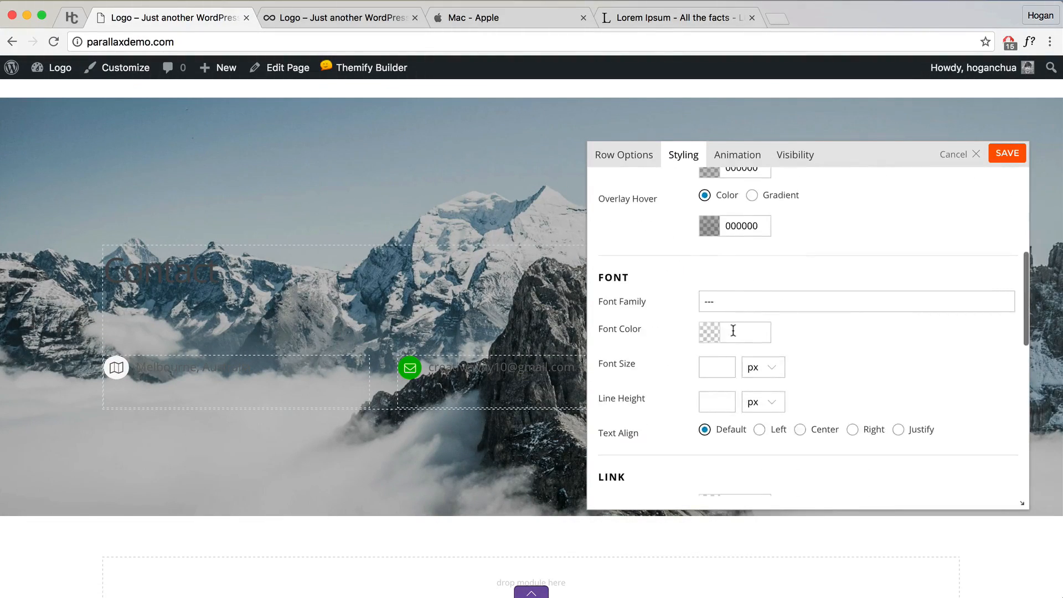
{"action": "left_click", "coordinate": [713, 333]}
{"action": "left_click_drag", "start_coordinate": [737, 353], "coordinate": [694, 338]}
{"action": "left_click", "coordinate": [915, 330]}
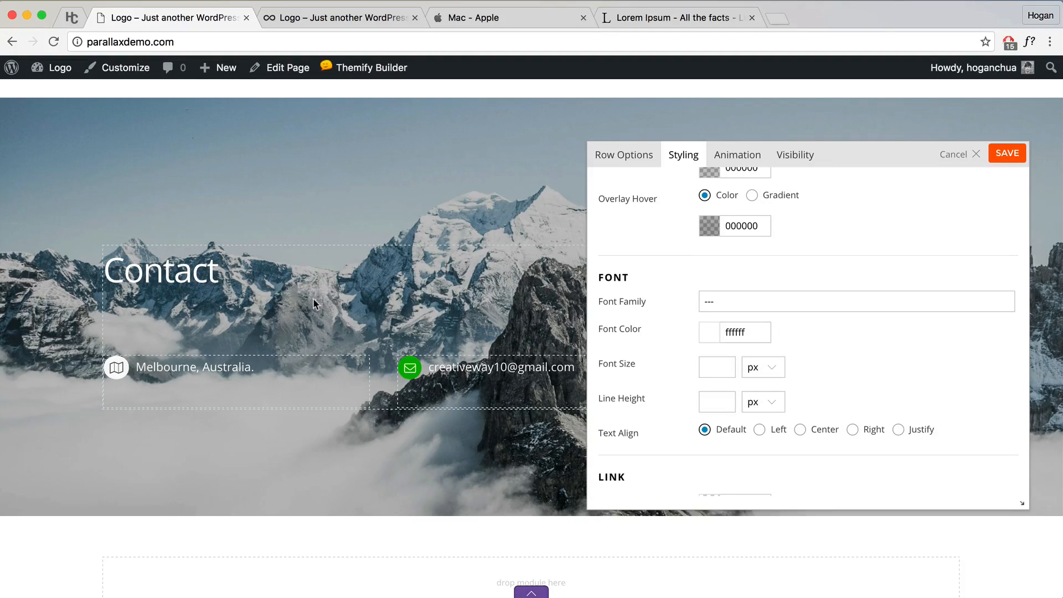
{"action": "left_click", "coordinate": [802, 430]}
{"action": "left_click", "coordinate": [1008, 154]}
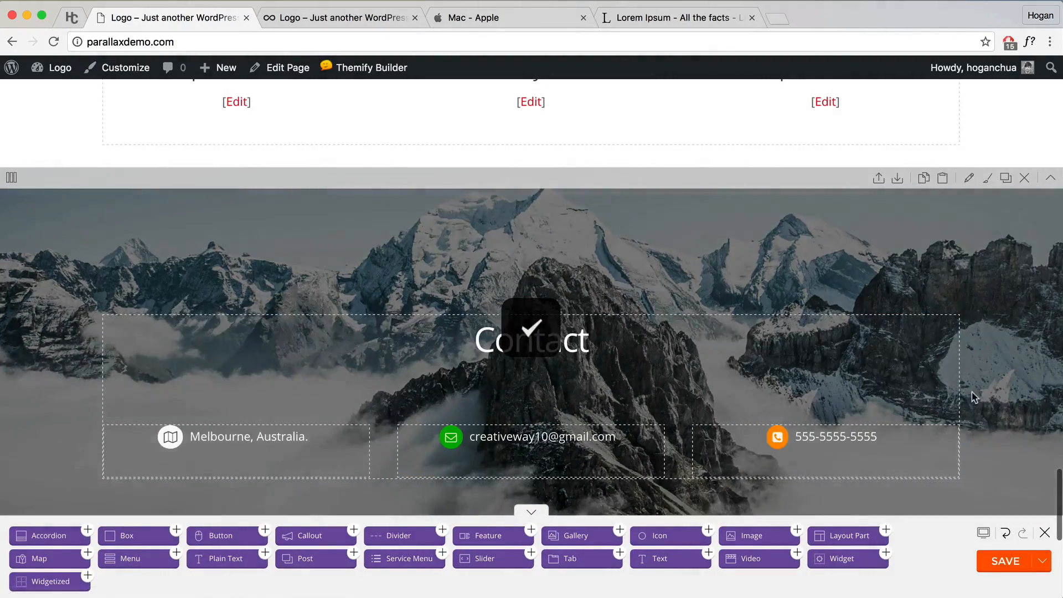
{"action": "scroll", "coordinate": [973, 396], "scroll_direction": "down", "scroll_amount": 3}
{"action": "left_click", "coordinate": [1012, 561]}
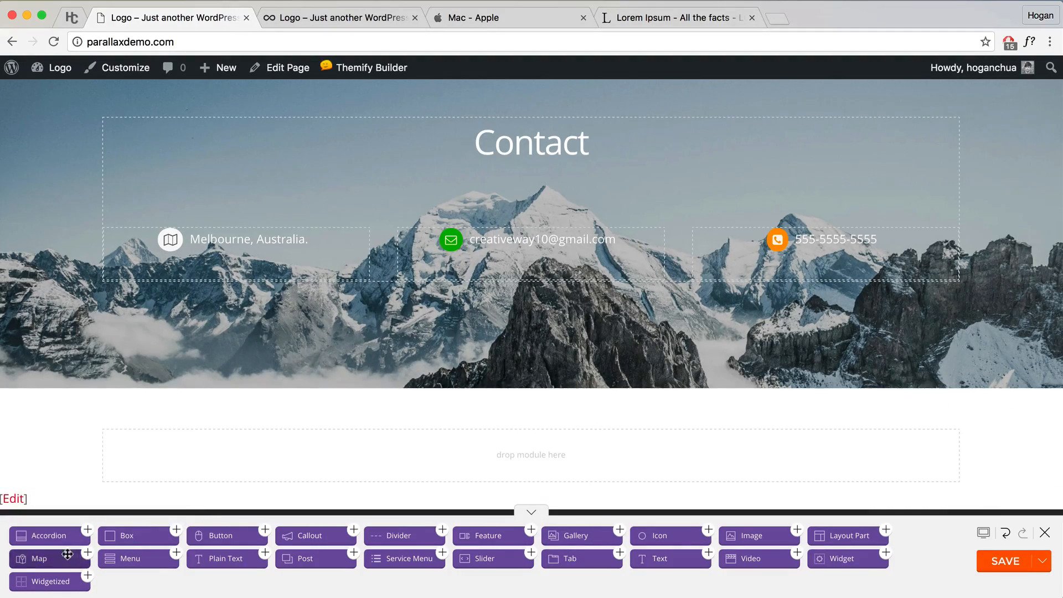
Step: Add a Map module below the Contact row showing Hawaii at zoom level 3, and preview it
{"action": "left_click_drag", "start_coordinate": [60, 558], "coordinate": [427, 456]}
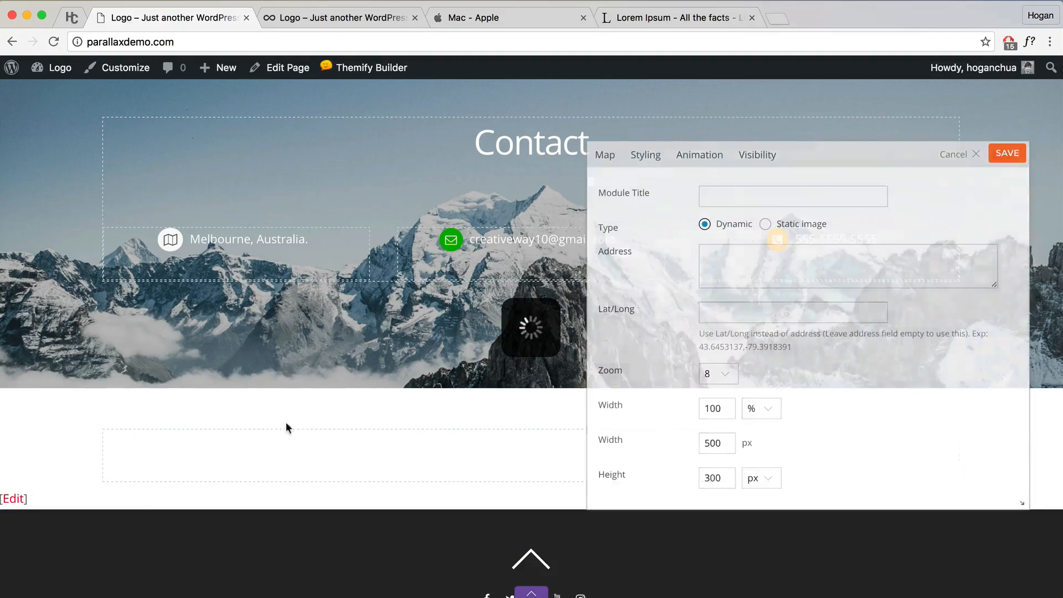
{"action": "left_click", "coordinate": [764, 263]}
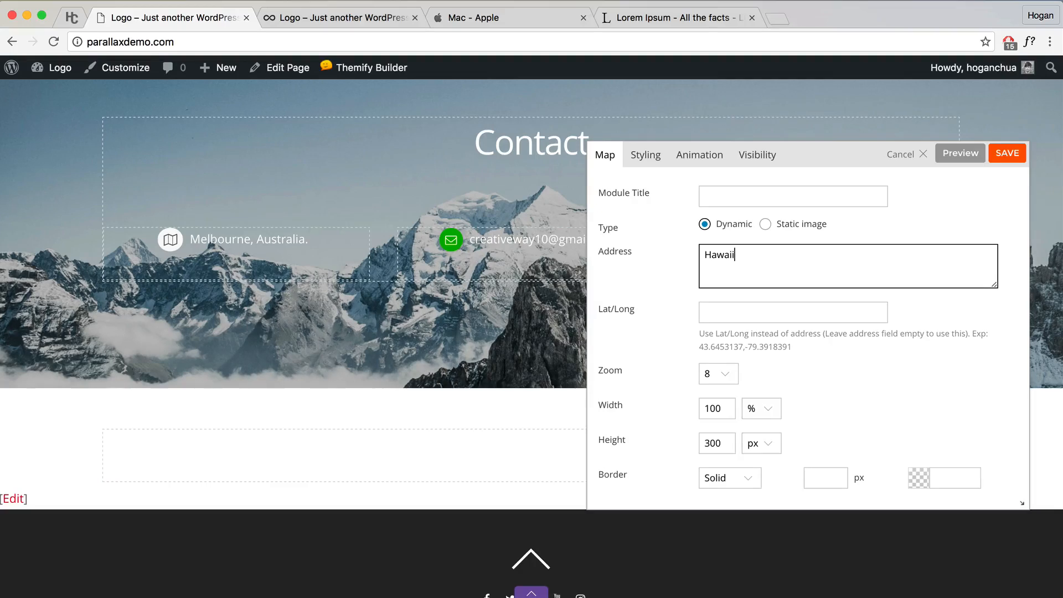
{"action": "left_click_drag", "start_coordinate": [769, 255], "coordinate": [669, 256]}
{"action": "left_click_drag", "start_coordinate": [634, 370], "coordinate": [609, 370]}
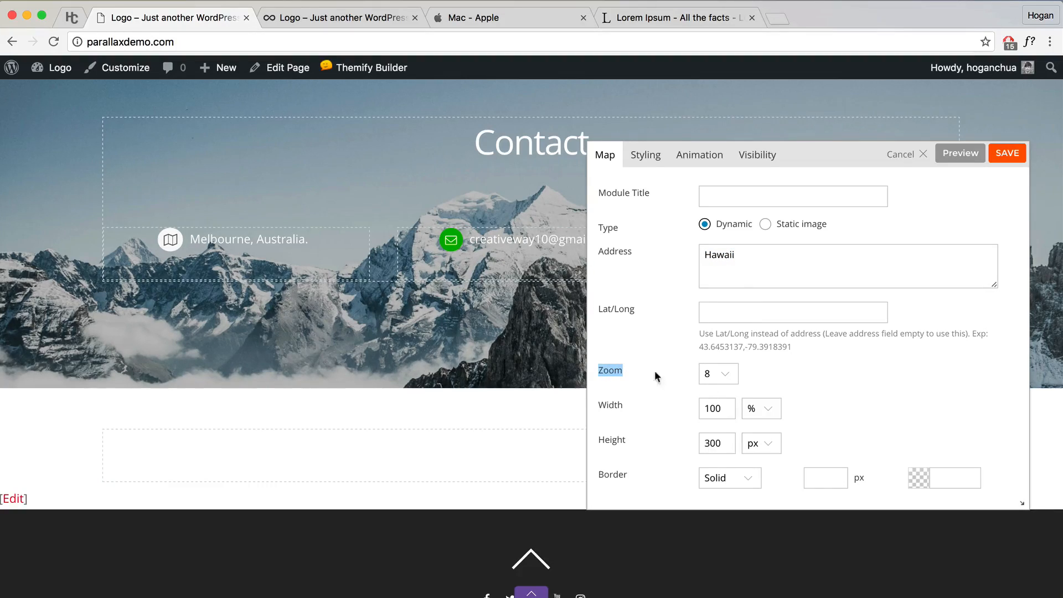
{"action": "left_click", "coordinate": [718, 374]}
{"action": "left_click", "coordinate": [714, 308]}
{"action": "left_click", "coordinate": [955, 161]}
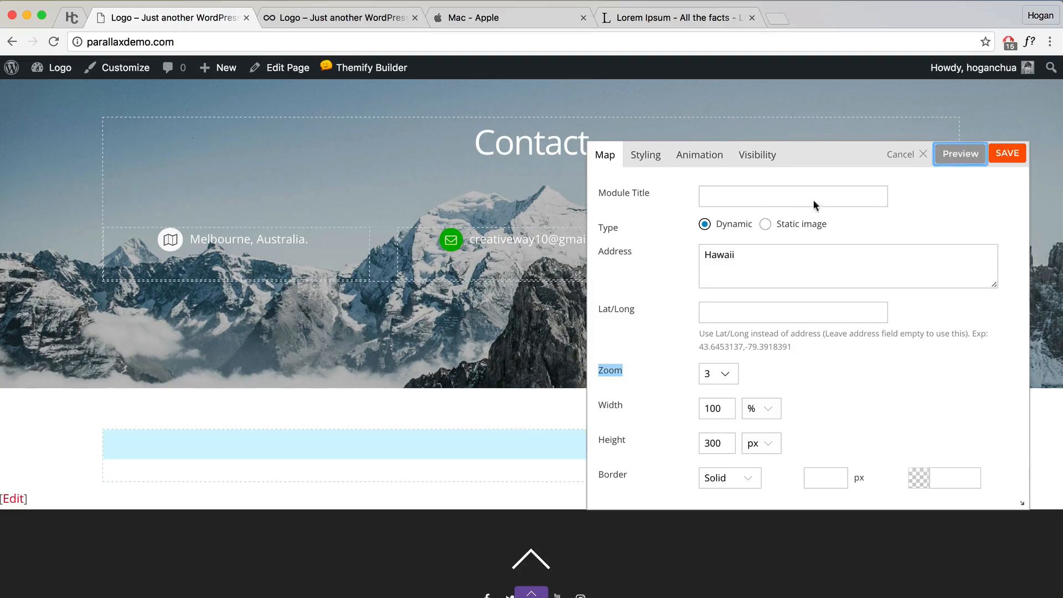
Step: Change the map height from its 300 default and save the map settings
{"action": "scroll", "coordinate": [776, 211], "scroll_direction": "down", "scroll_amount": 5}
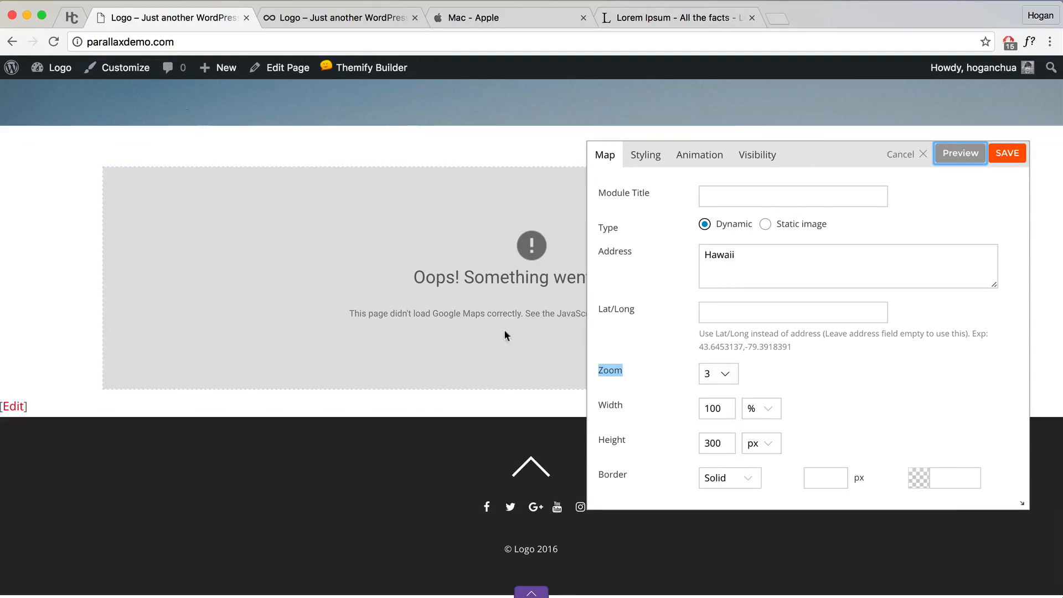
{"action": "left_click_drag", "start_coordinate": [730, 166], "coordinate": [889, 150]}
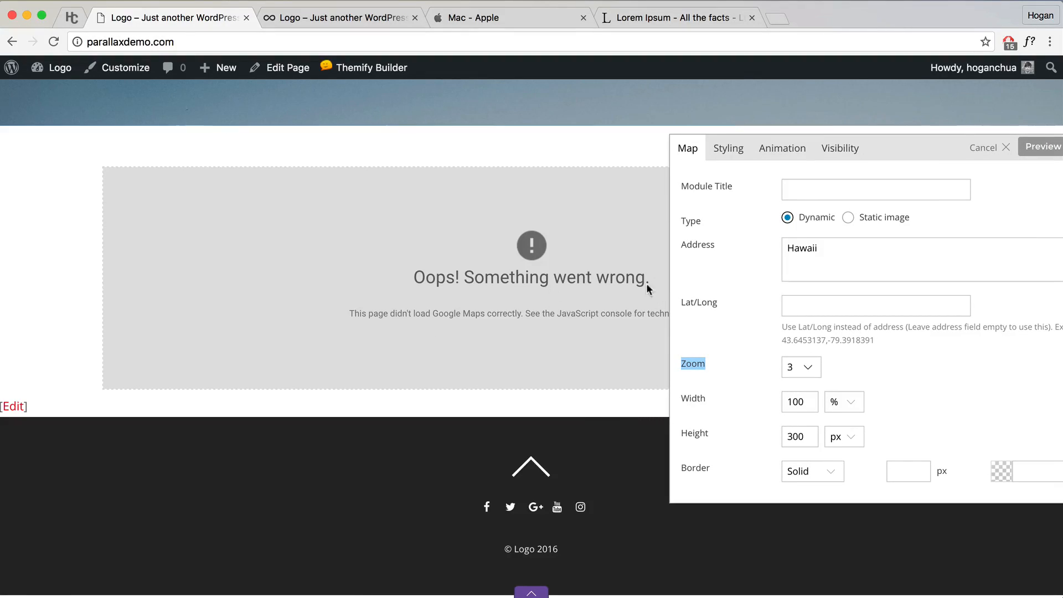
{"action": "left_click_drag", "start_coordinate": [932, 149], "coordinate": [828, 113]}
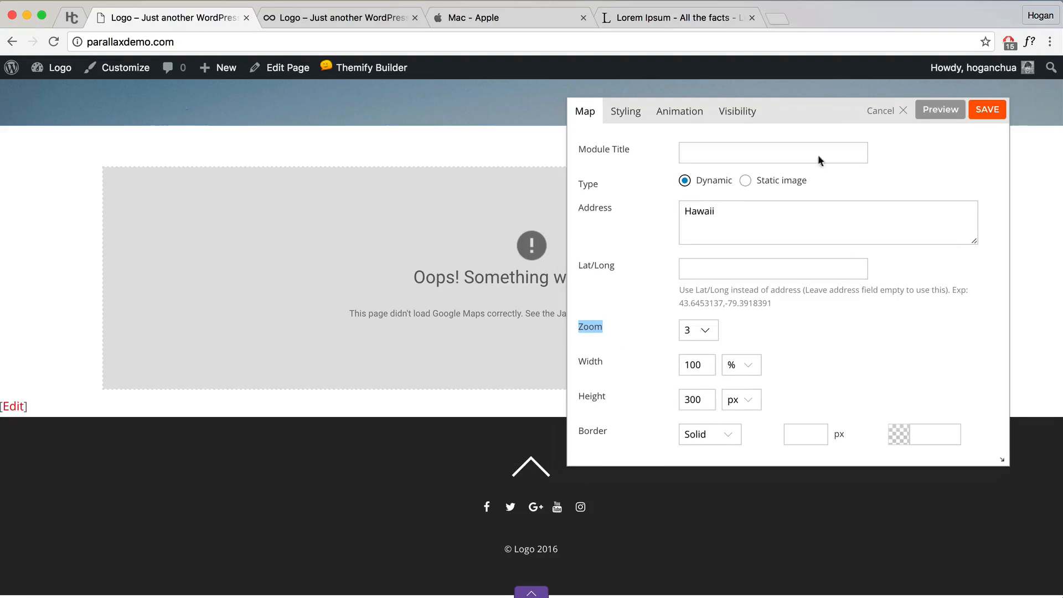
{"action": "left_click_drag", "start_coordinate": [698, 404], "coordinate": [667, 401]}
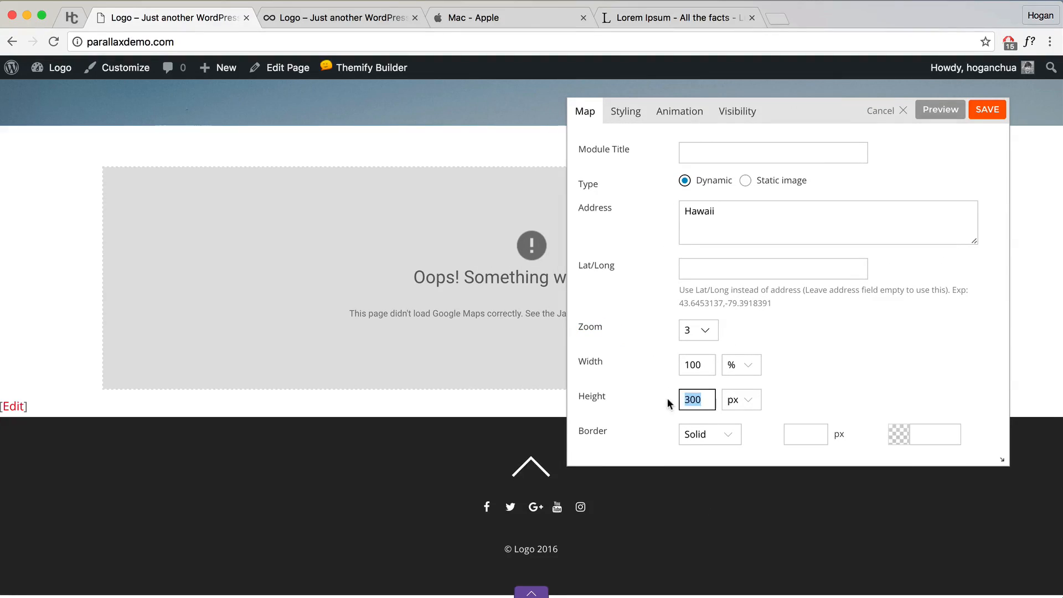
{"action": "type", "text": "4"}
{"action": "left_click", "coordinate": [989, 111]}
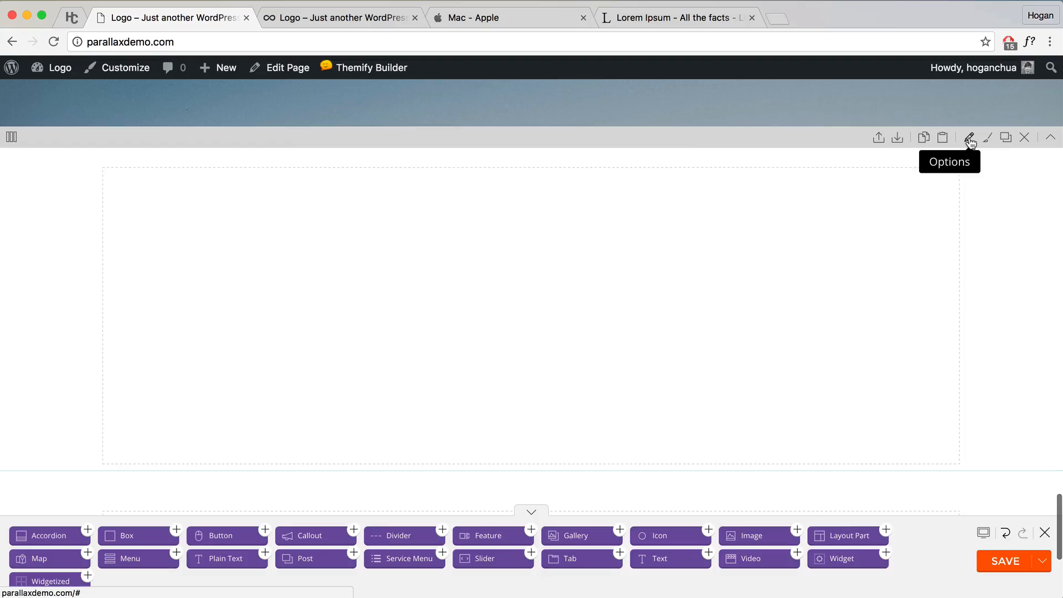
Step: Make the map's row fullwidth, save the layout, and close the builder
{"action": "left_click", "coordinate": [969, 139]}
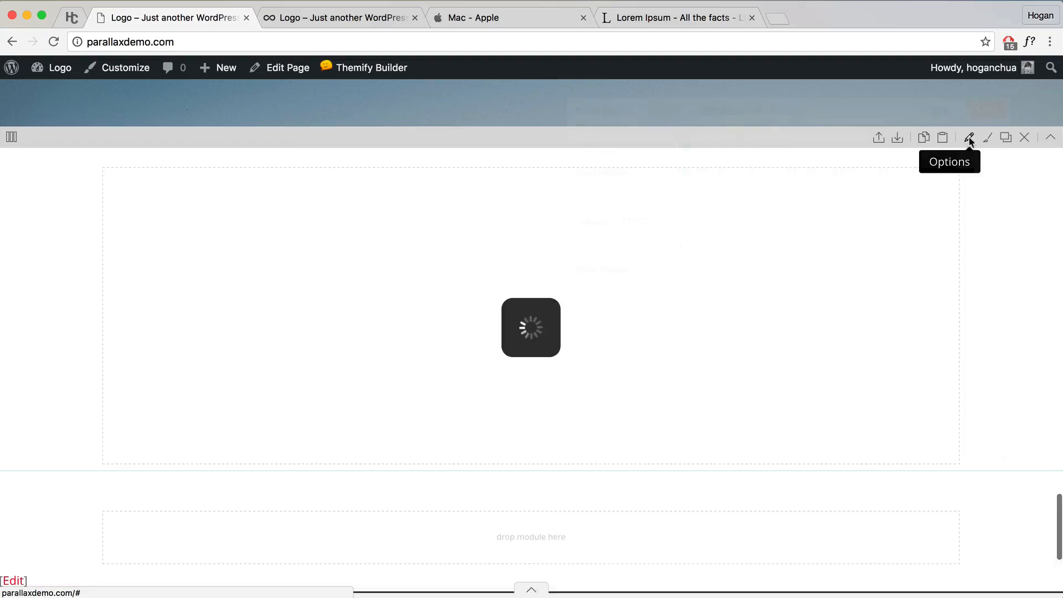
{"action": "left_click", "coordinate": [740, 146]}
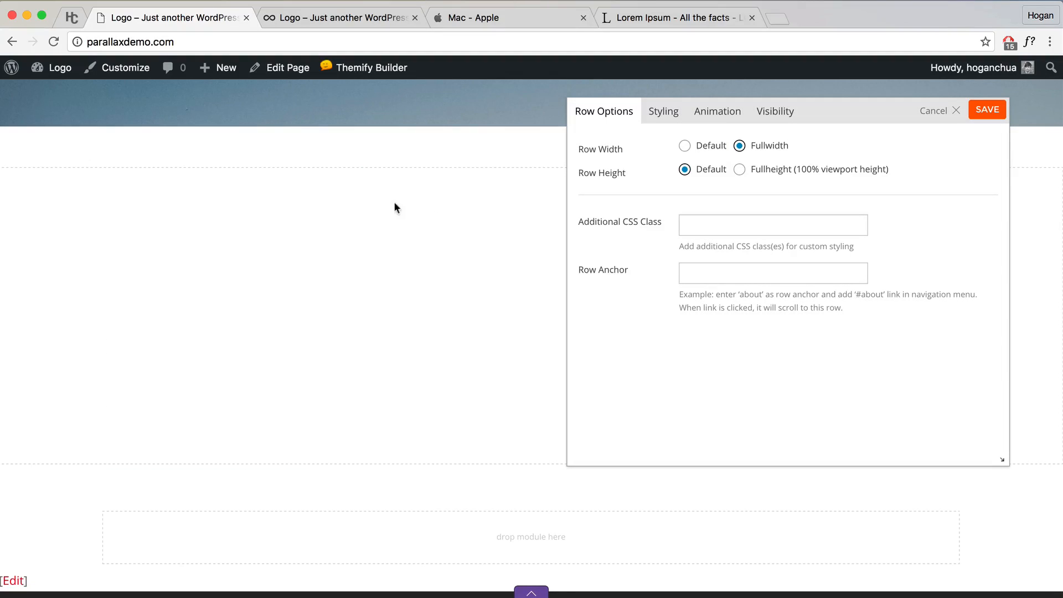
{"action": "left_click", "coordinate": [992, 112]}
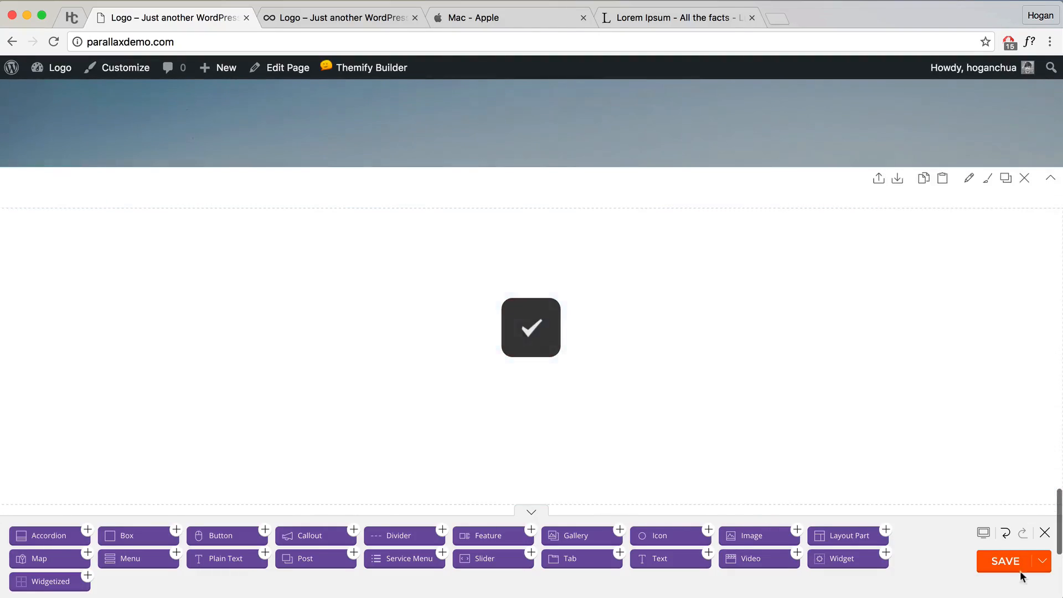
{"action": "left_click", "coordinate": [1011, 563]}
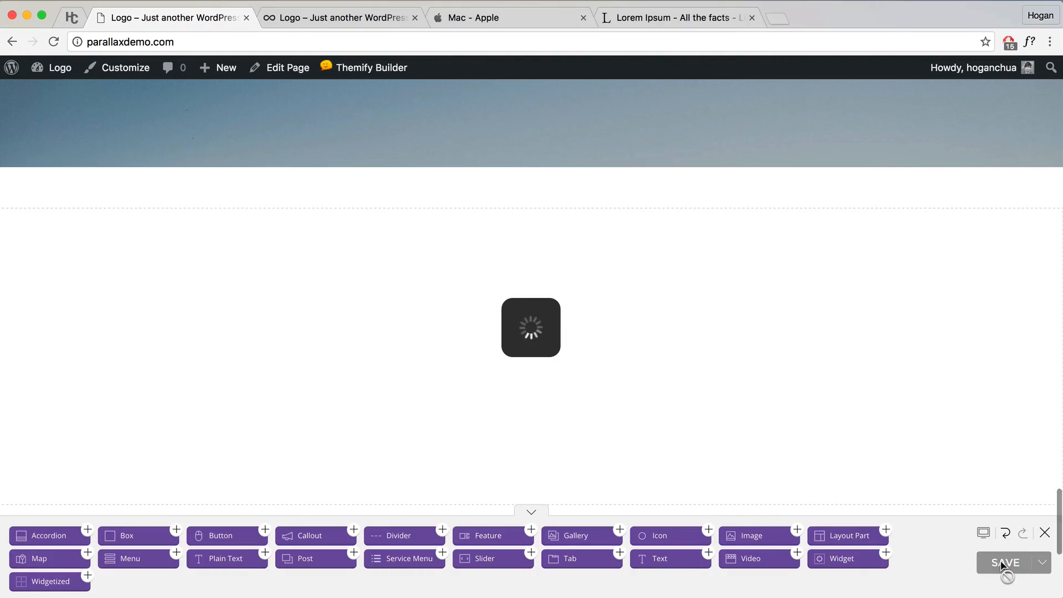
{"action": "left_click", "coordinate": [1045, 535]}
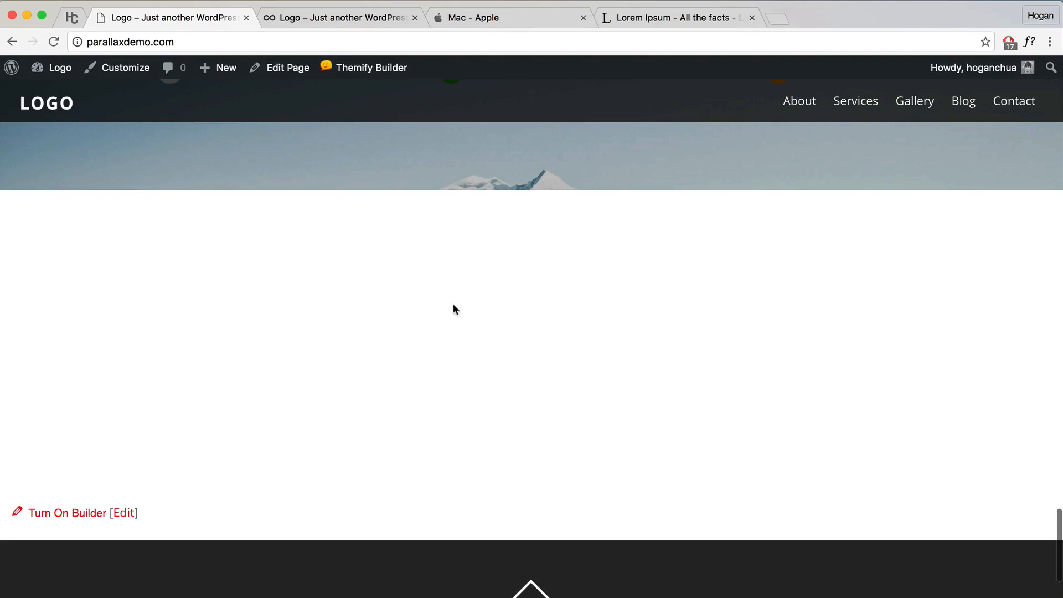
Step: Go from the Dashboard to Themify Settings' Google Map tab and follow the 'Generate an API key' link
{"action": "mouse_move", "coordinate": [56, 69]}
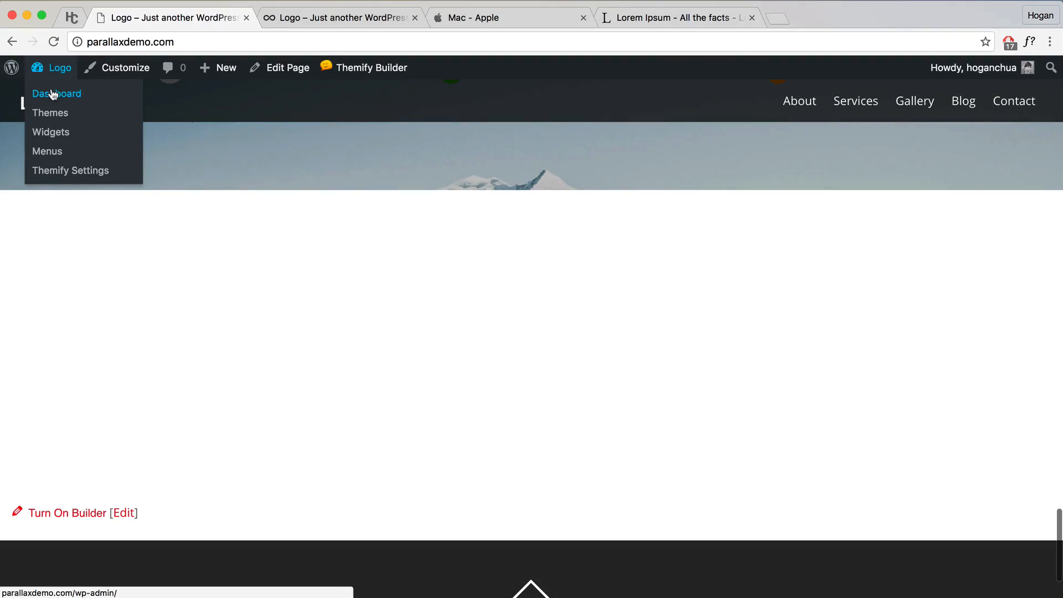
{"action": "left_click", "coordinate": [53, 94]}
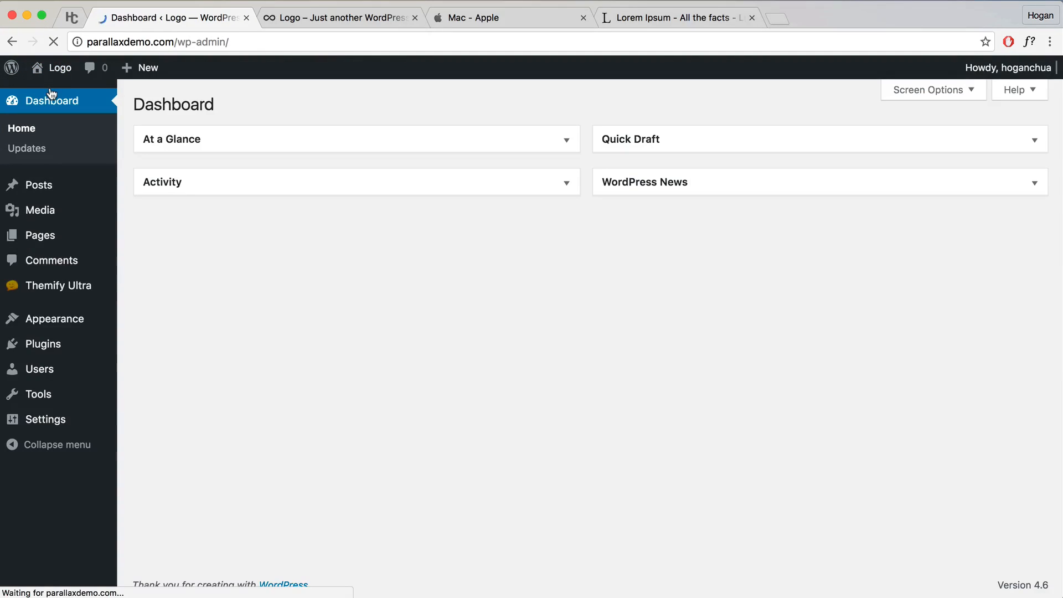
{"action": "mouse_move", "coordinate": [65, 296]}
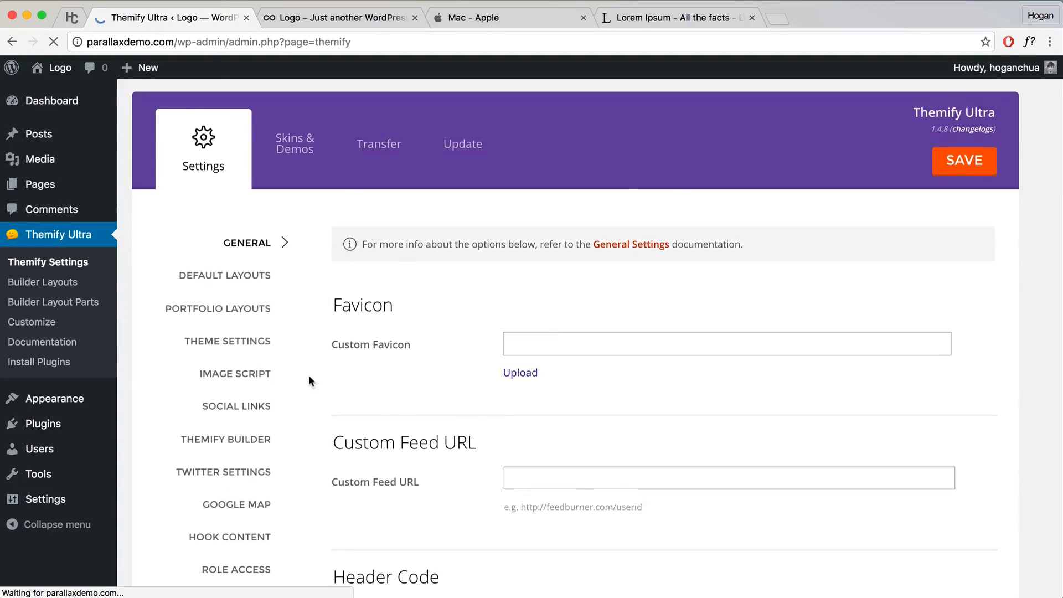
{"action": "scroll", "coordinate": [308, 380], "scroll_direction": "down", "scroll_amount": 2}
{"action": "left_click", "coordinate": [242, 401]}
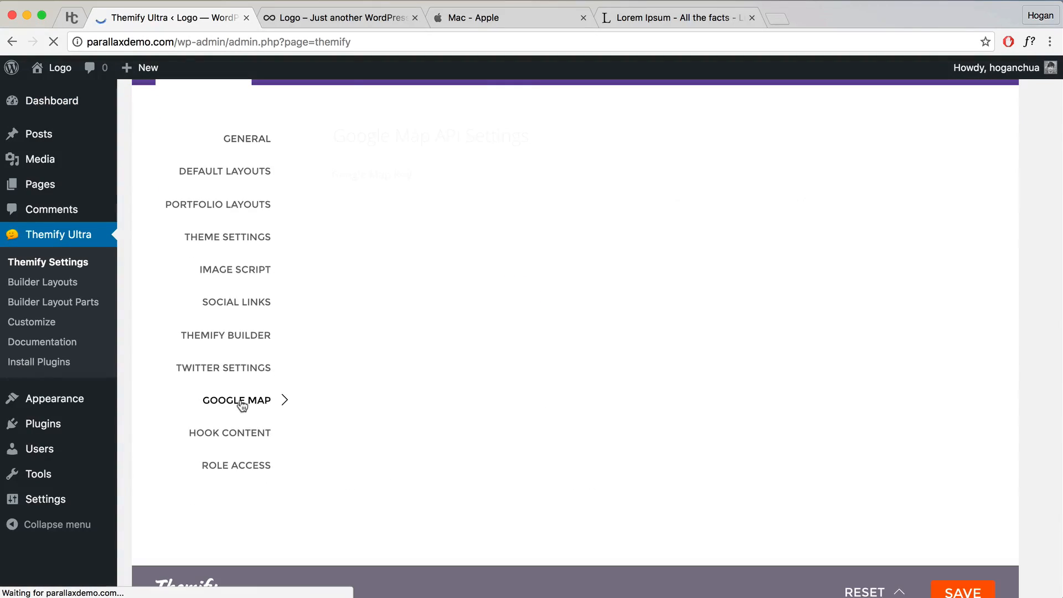
{"action": "left_click", "coordinate": [533, 174]}
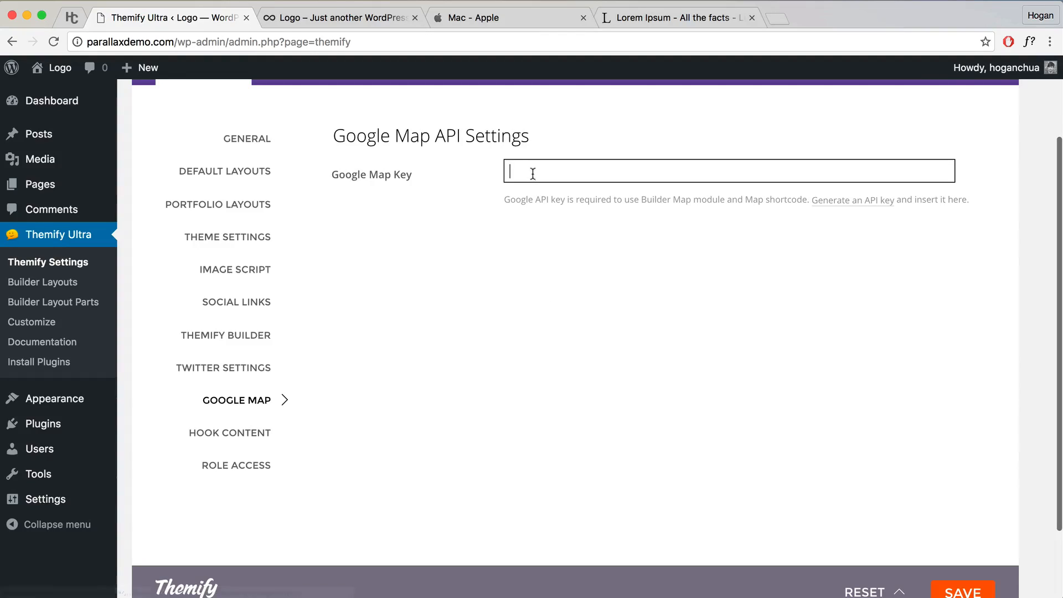
{"action": "left_click", "coordinate": [843, 203]}
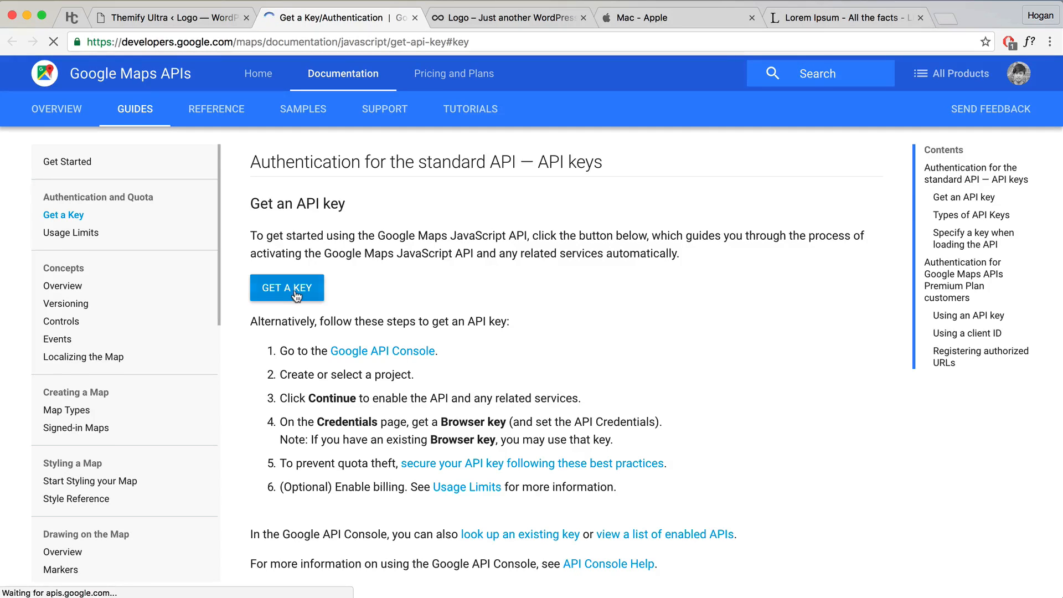
Step: Create a new Google project with the Maps JavaScript API enabled and copy its API key
{"action": "left_click", "coordinate": [292, 296]}
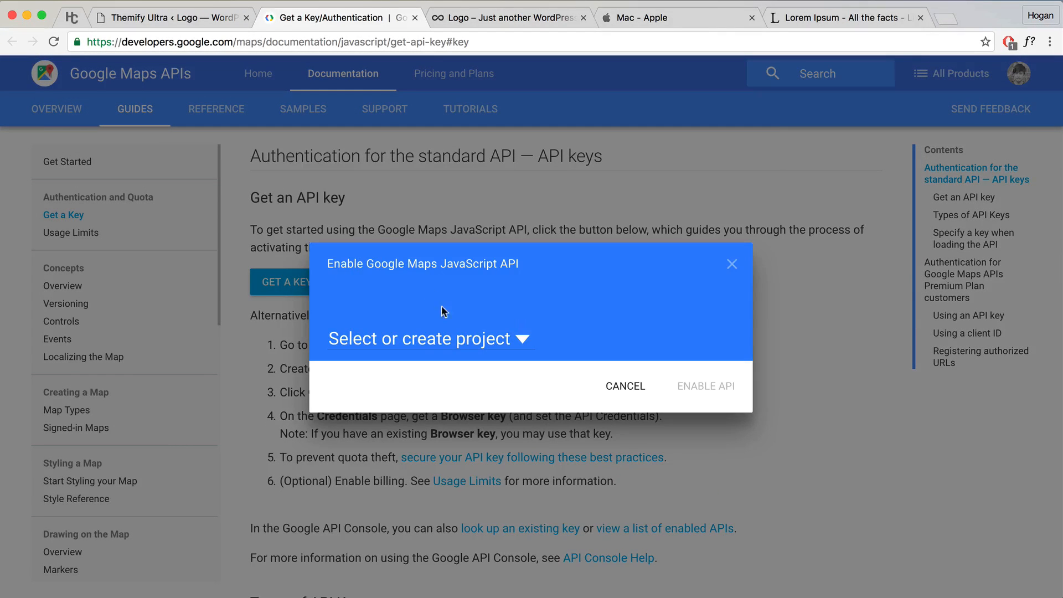
{"action": "left_click", "coordinate": [519, 343]}
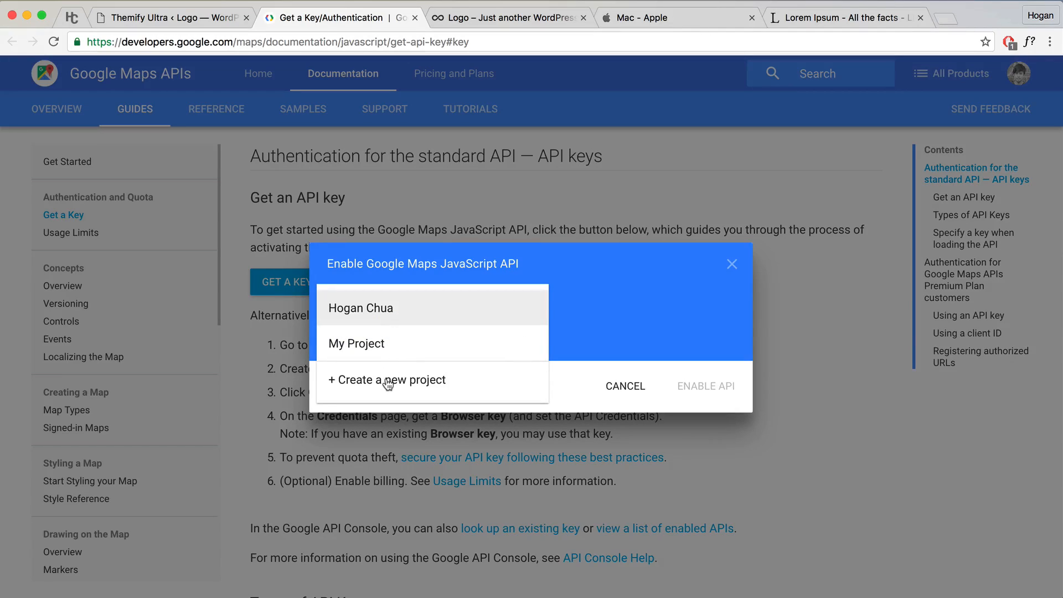
{"action": "left_click", "coordinate": [388, 383]}
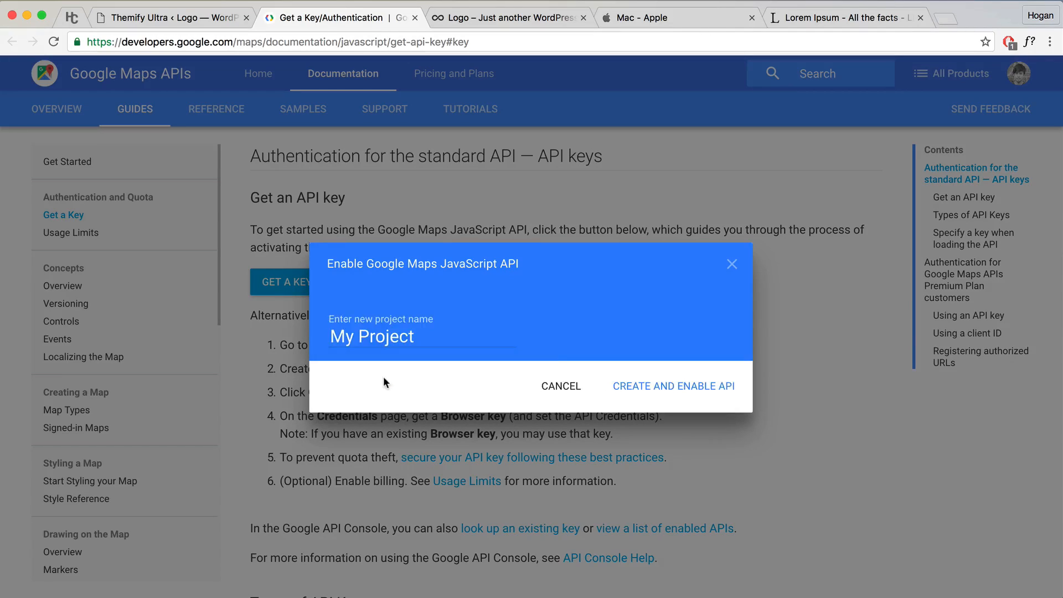
{"action": "left_click", "coordinate": [648, 388]}
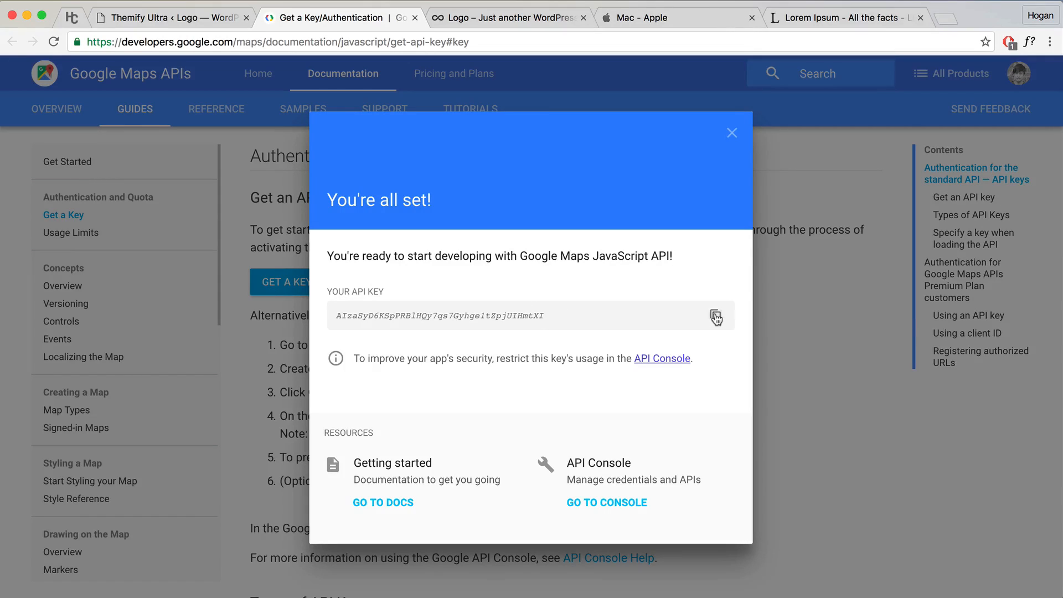
{"action": "left_click", "coordinate": [733, 134]}
Step: Paste the copied key into Themify Ultra's Google Map Key field and save the settings
{"action": "left_click", "coordinate": [183, 17]}
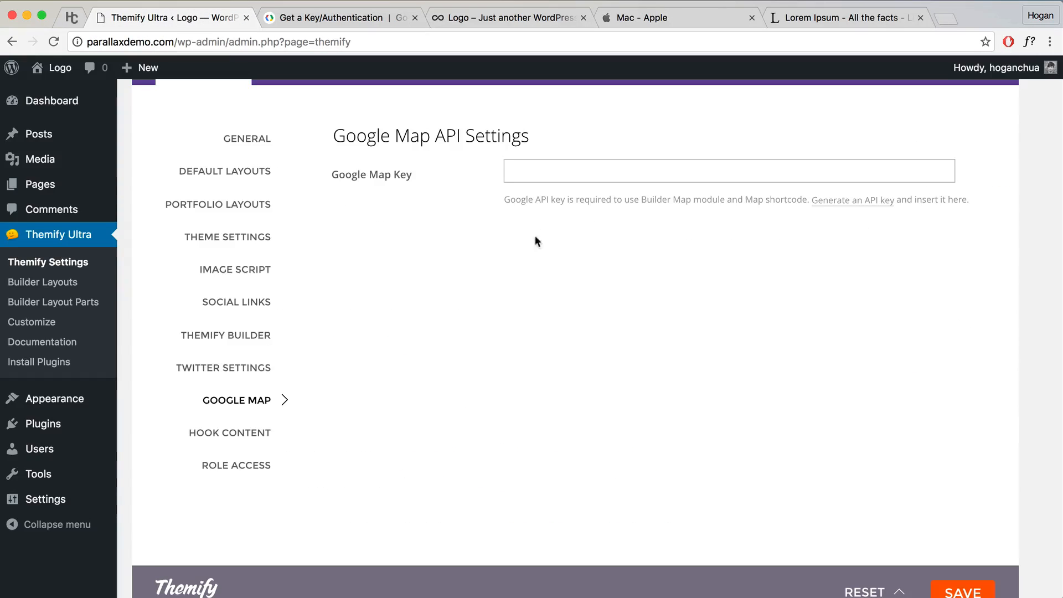
{"action": "left_click", "coordinate": [540, 178]}
{"action": "key", "text": "super+v"}
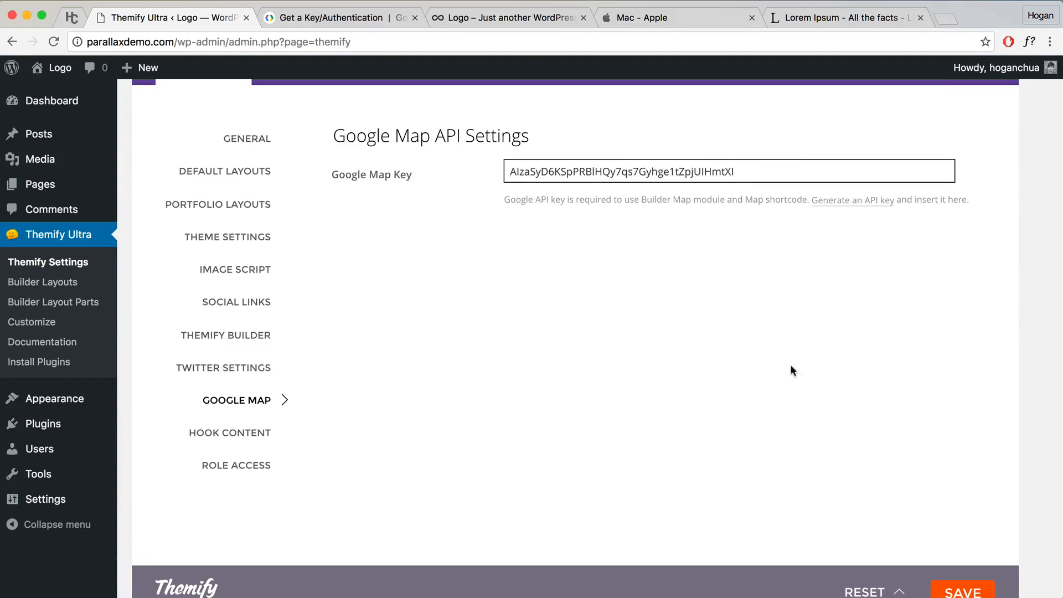
{"action": "left_click", "coordinate": [956, 584]}
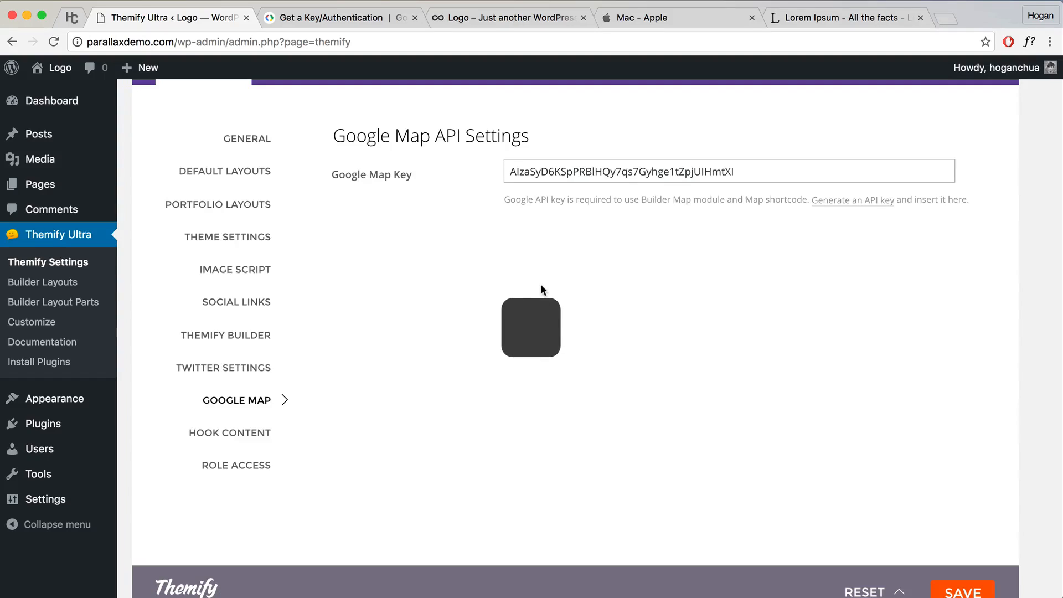
{"action": "scroll", "coordinate": [431, 225], "scroll_direction": "up", "scroll_amount": 2}
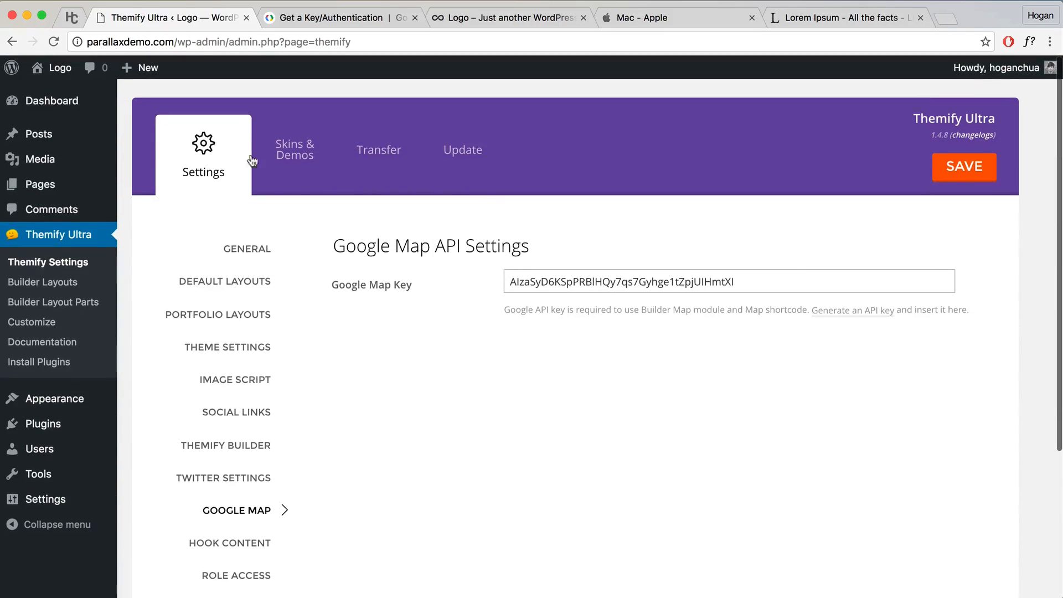
Step: Check the live homepage's Contact row and Hawaii map marker, then launch the Customizer
{"action": "left_click", "coordinate": [56, 71]}
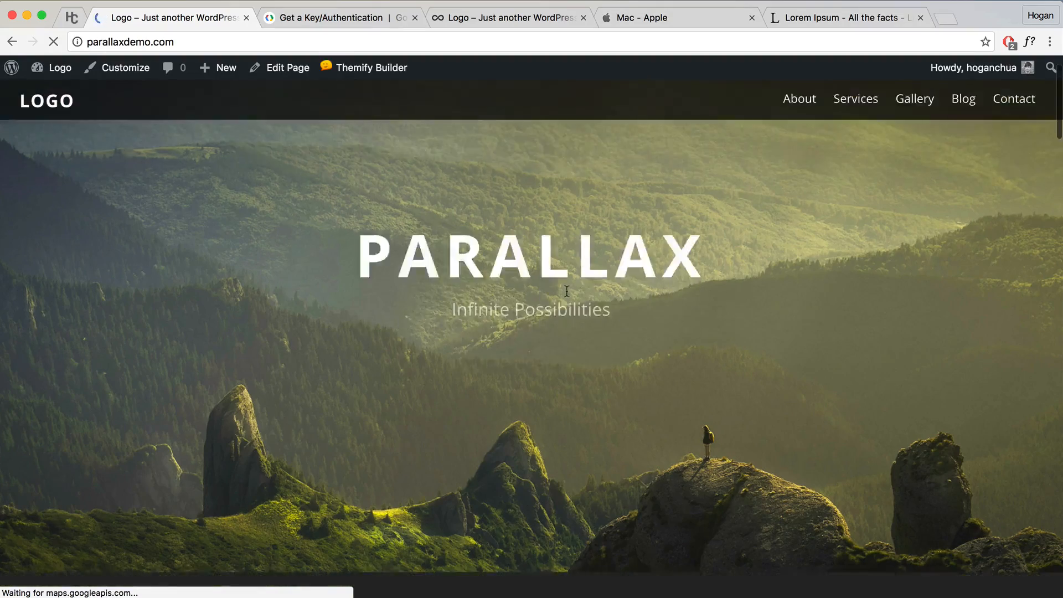
{"action": "scroll", "coordinate": [563, 292], "scroll_direction": "down", "scroll_amount": 10}
{"action": "scroll", "coordinate": [563, 294], "scroll_direction": "down", "scroll_amount": 20}
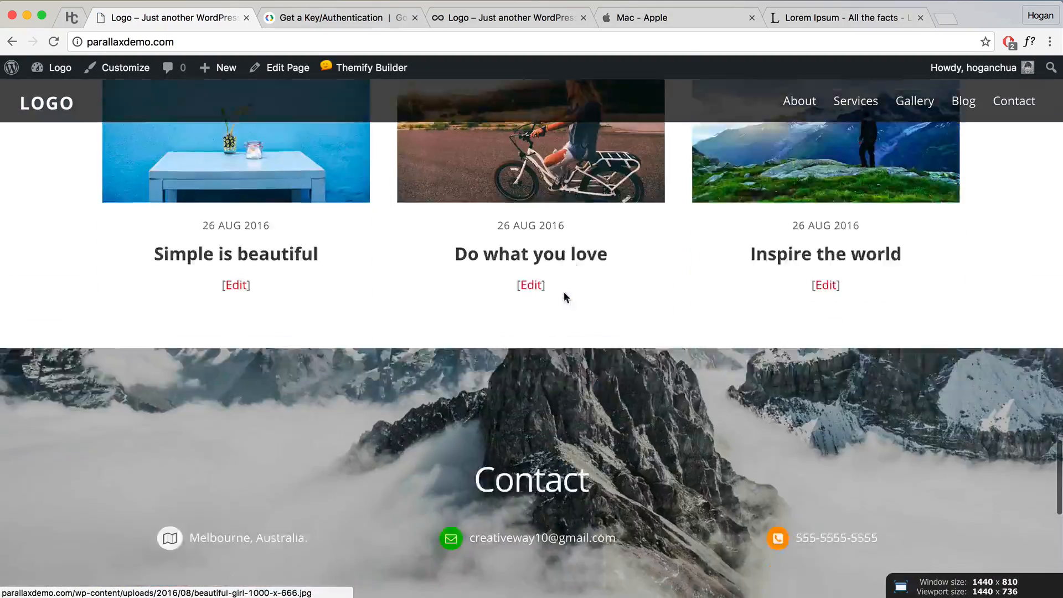
{"action": "scroll", "coordinate": [564, 294], "scroll_direction": "up", "scroll_amount": 2}
{"action": "scroll", "coordinate": [564, 293], "scroll_direction": "down", "scroll_amount": 5}
{"action": "scroll", "coordinate": [564, 293], "scroll_direction": "up", "scroll_amount": 2}
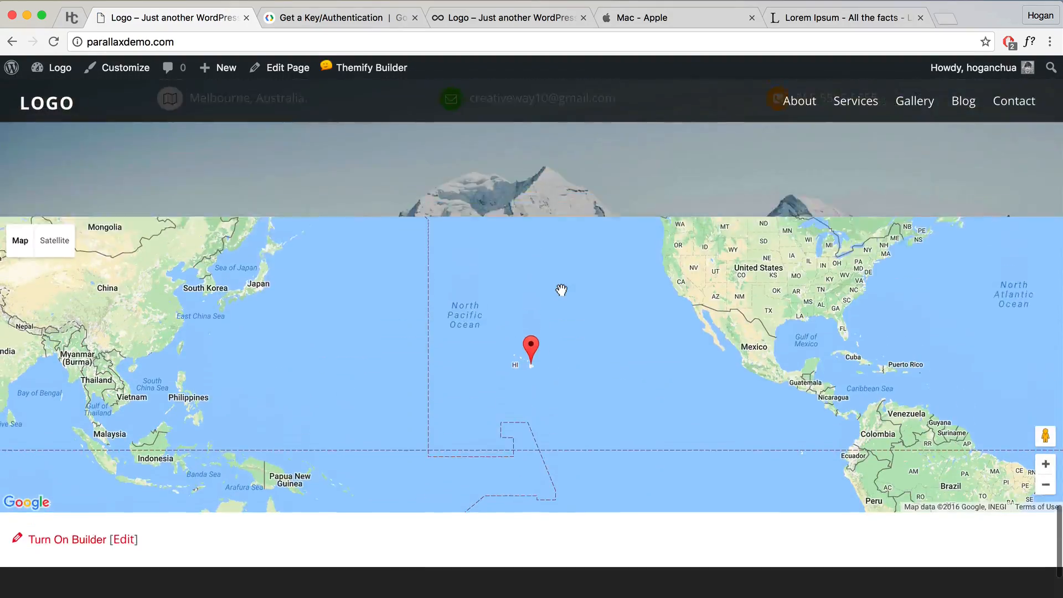
{"action": "scroll", "coordinate": [410, 333], "scroll_direction": "down", "scroll_amount": 1}
{"action": "scroll", "coordinate": [411, 333], "scroll_direction": "up", "scroll_amount": 5}
{"action": "scroll", "coordinate": [508, 384], "scroll_direction": "down", "scroll_amount": 2}
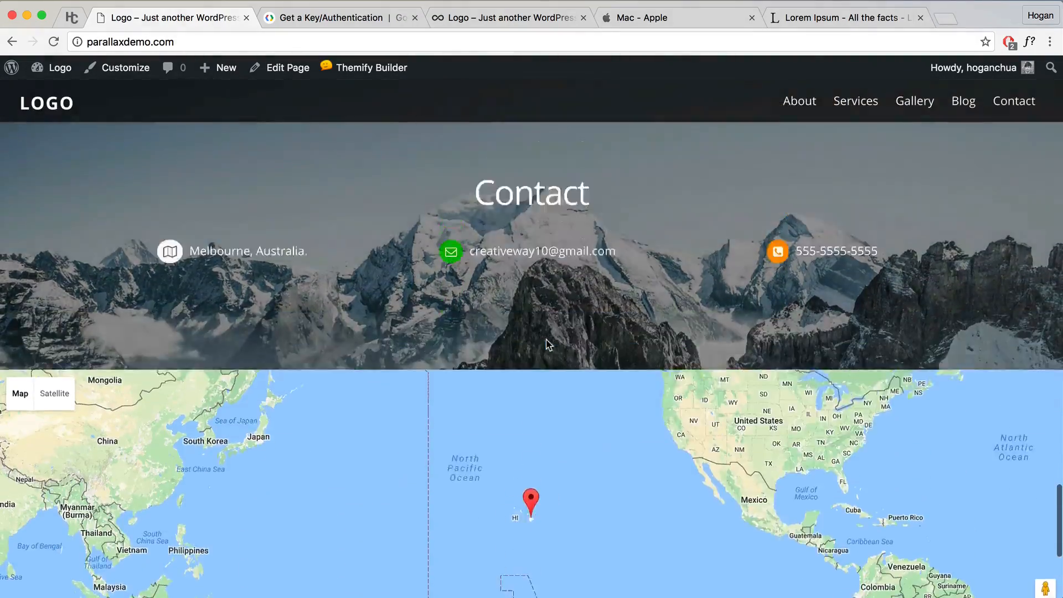
{"action": "scroll", "coordinate": [547, 344], "scroll_direction": "up", "scroll_amount": 3}
{"action": "scroll", "coordinate": [546, 345], "scroll_direction": "up", "scroll_amount": 2}
{"action": "scroll", "coordinate": [546, 345], "scroll_direction": "down", "scroll_amount": 8}
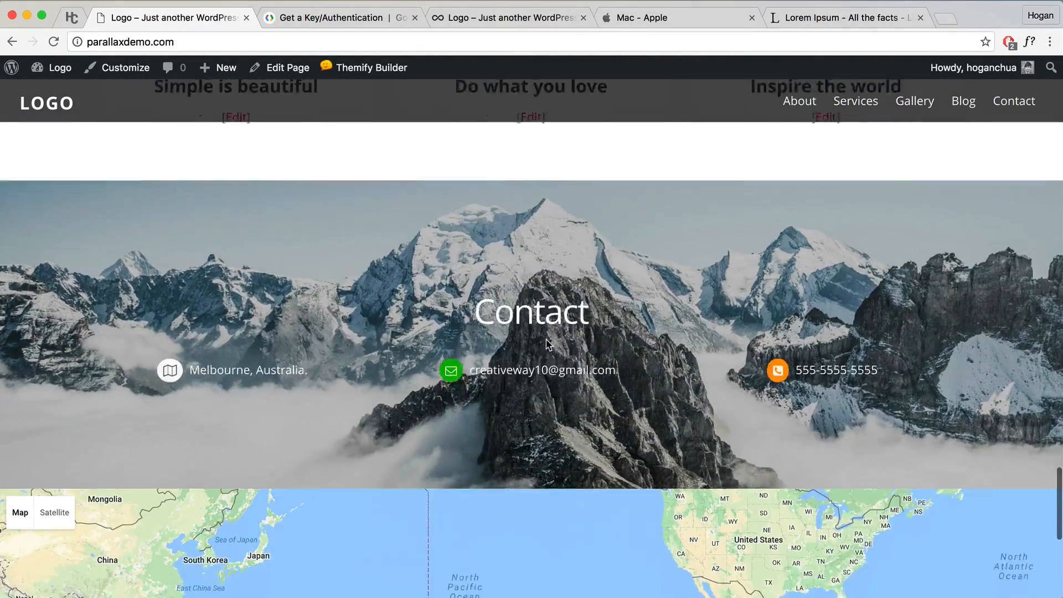
{"action": "scroll", "coordinate": [546, 339], "scroll_direction": "down", "scroll_amount": 1}
{"action": "scroll", "coordinate": [546, 339], "scroll_direction": "up", "scroll_amount": 12}
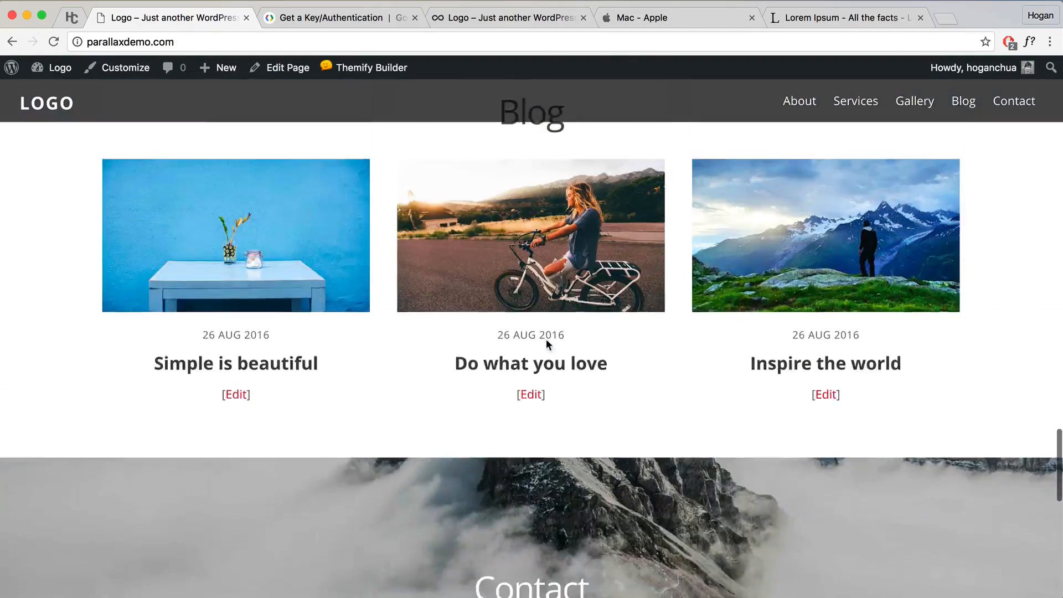
{"action": "scroll", "coordinate": [521, 365], "scroll_direction": "down", "scroll_amount": 3}
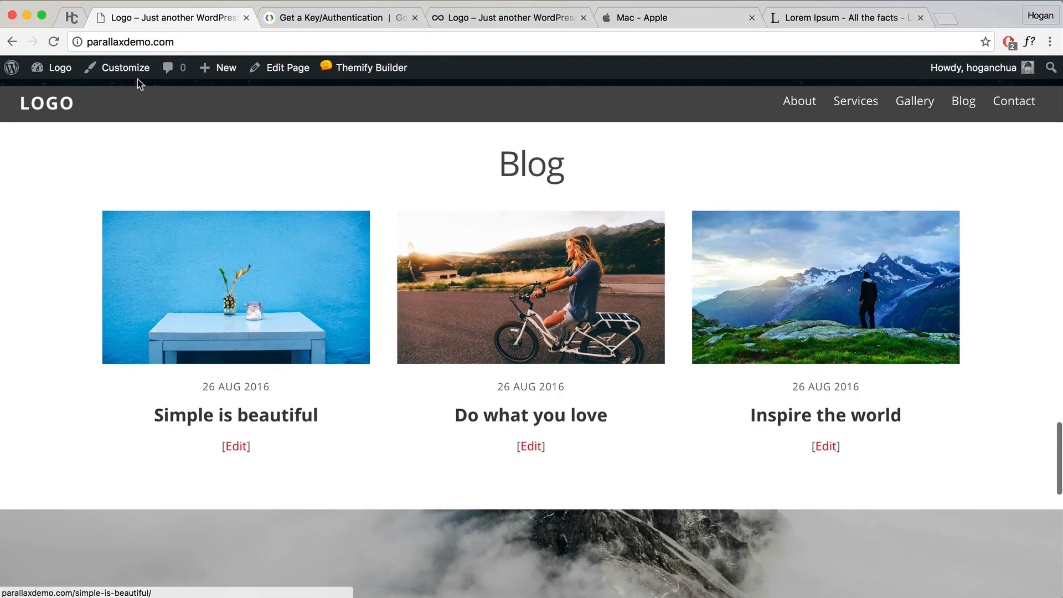
{"action": "left_click", "coordinate": [123, 67]}
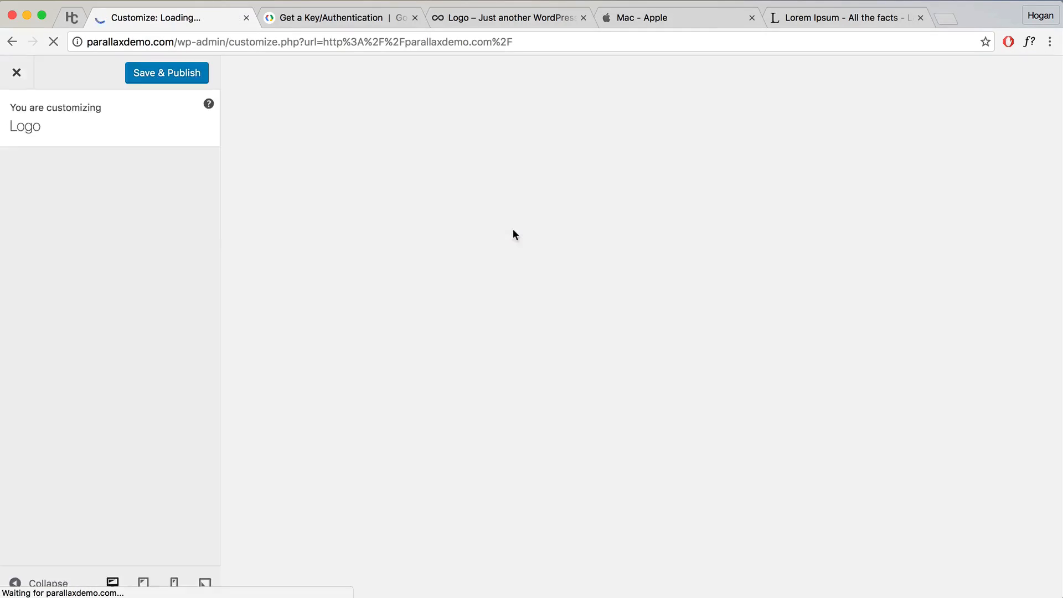
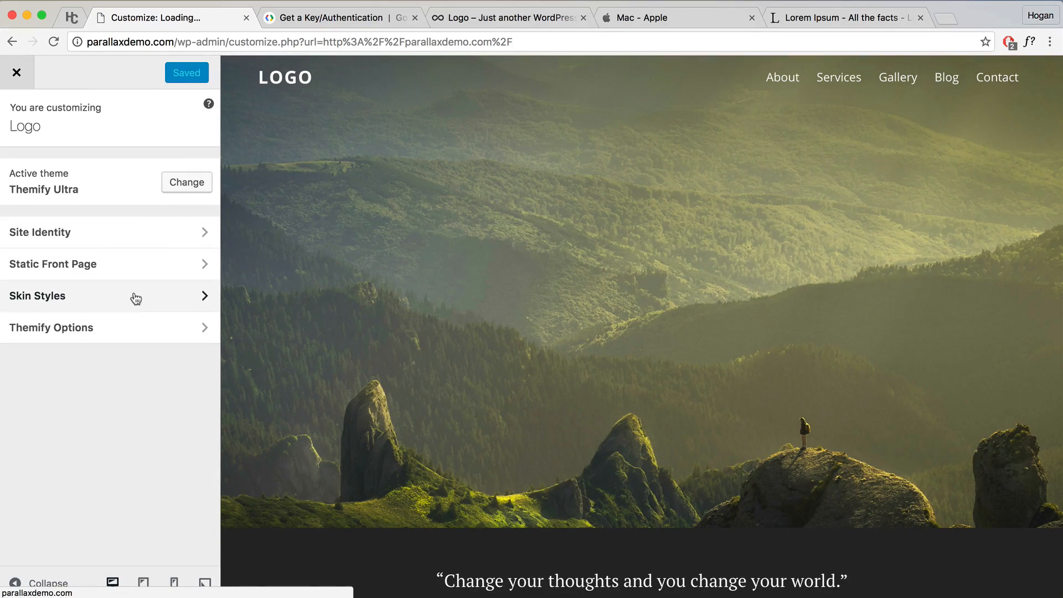
Step: Set the Grid3 post title font weight to normal under Themify Options > Post, and publish
{"action": "left_click", "coordinate": [136, 320]}
{"action": "scroll", "coordinate": [122, 430], "scroll_direction": "down", "scroll_amount": 2}
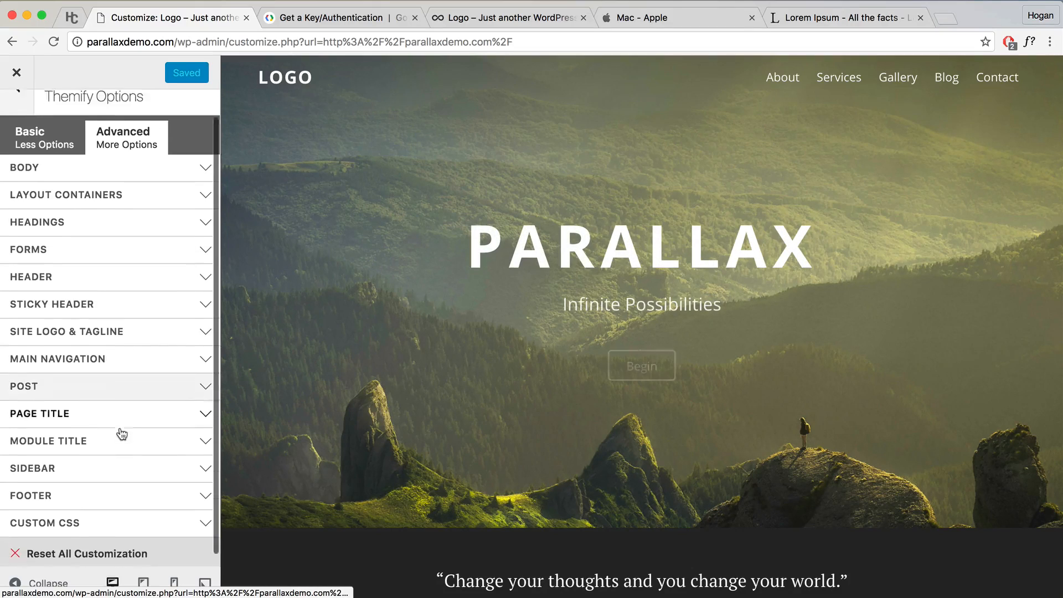
{"action": "left_click", "coordinate": [51, 382]}
{"action": "scroll", "coordinate": [53, 365], "scroll_direction": "down", "scroll_amount": 5}
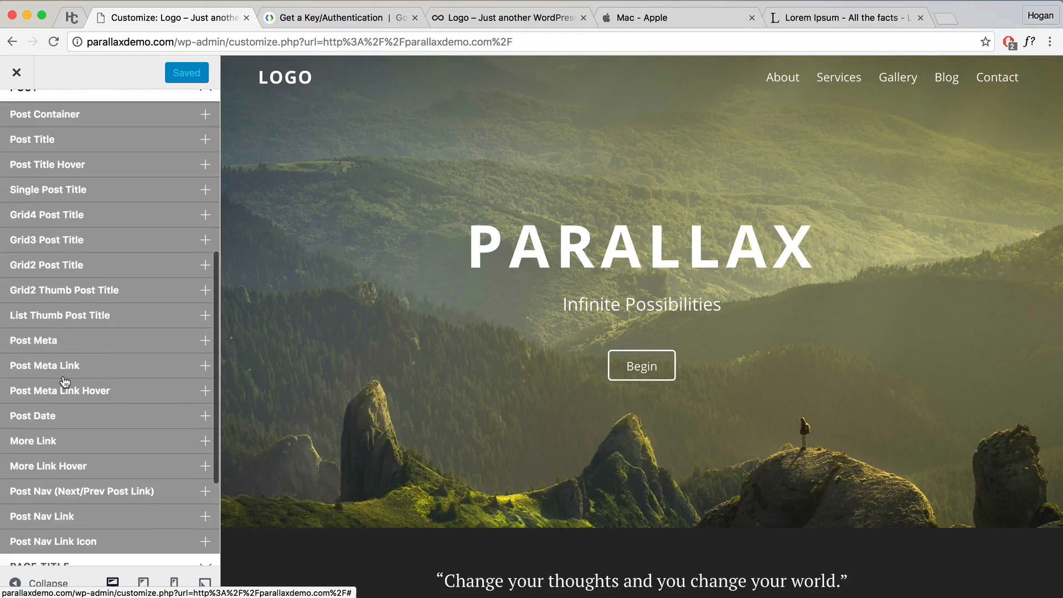
{"action": "left_click", "coordinate": [54, 243]}
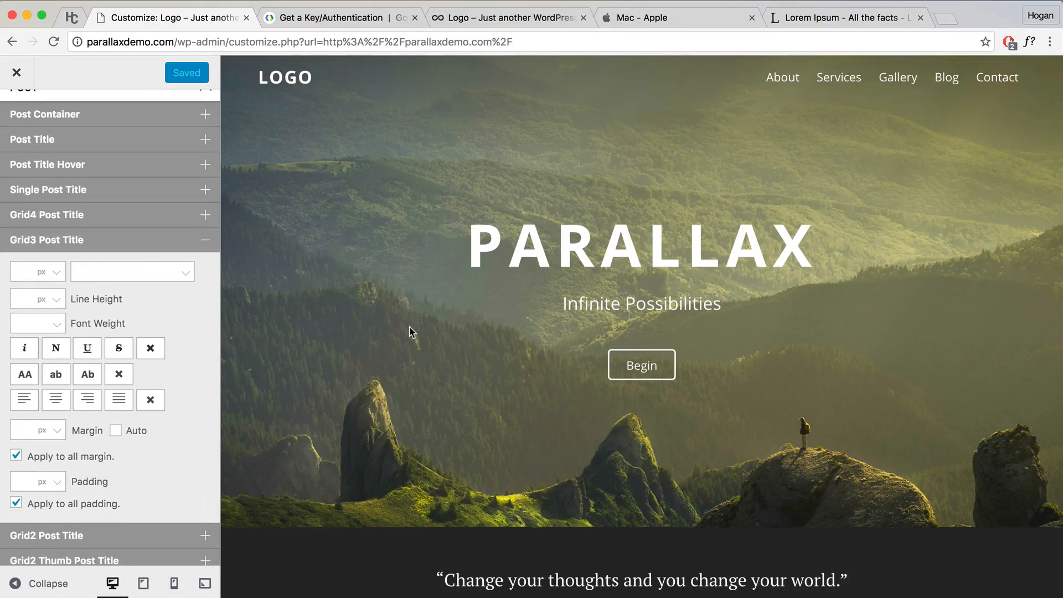
{"action": "scroll", "coordinate": [407, 331], "scroll_direction": "down", "scroll_amount": 10}
{"action": "scroll", "coordinate": [403, 331], "scroll_direction": "down", "scroll_amount": 15}
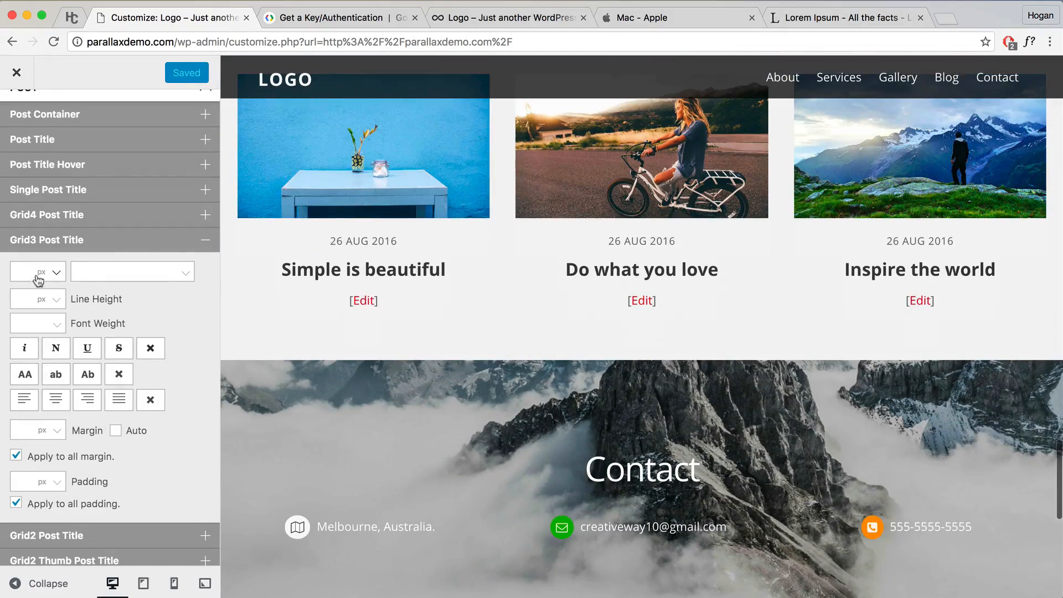
{"action": "left_click", "coordinate": [55, 324]}
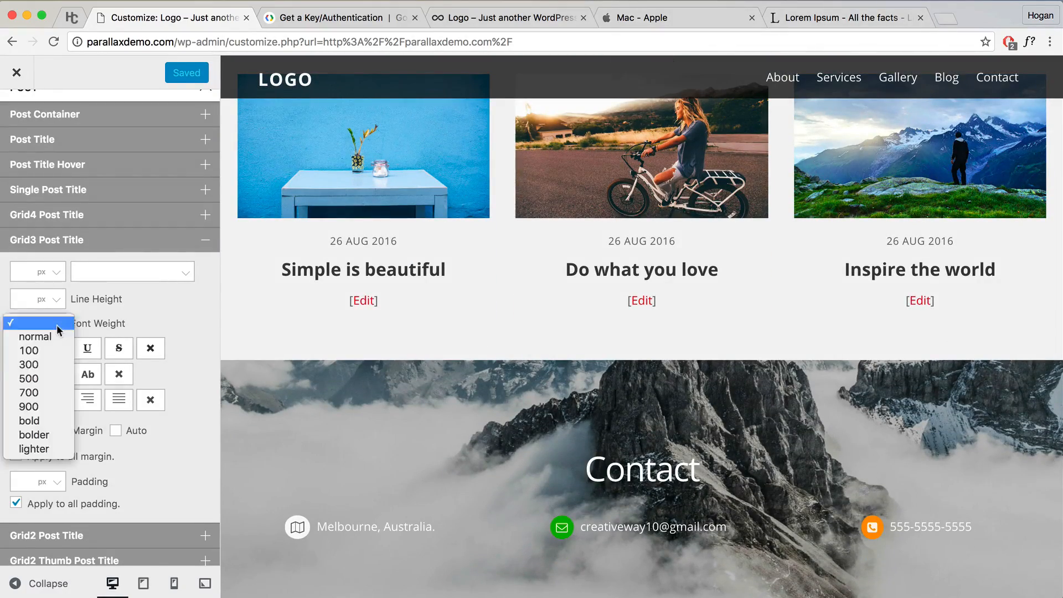
{"action": "left_click", "coordinate": [44, 336]}
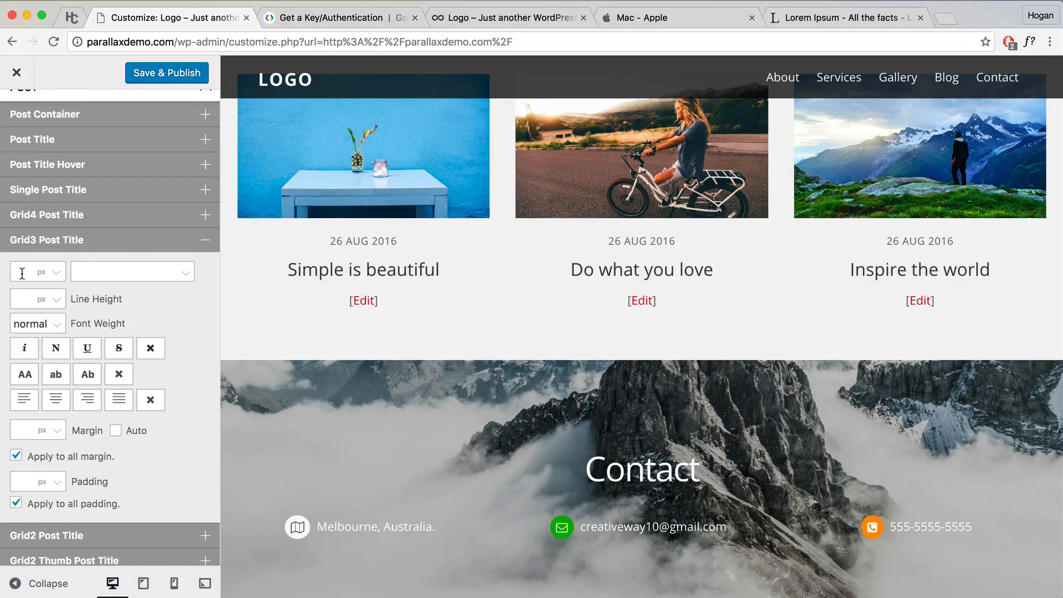
{"action": "left_click", "coordinate": [172, 81]}
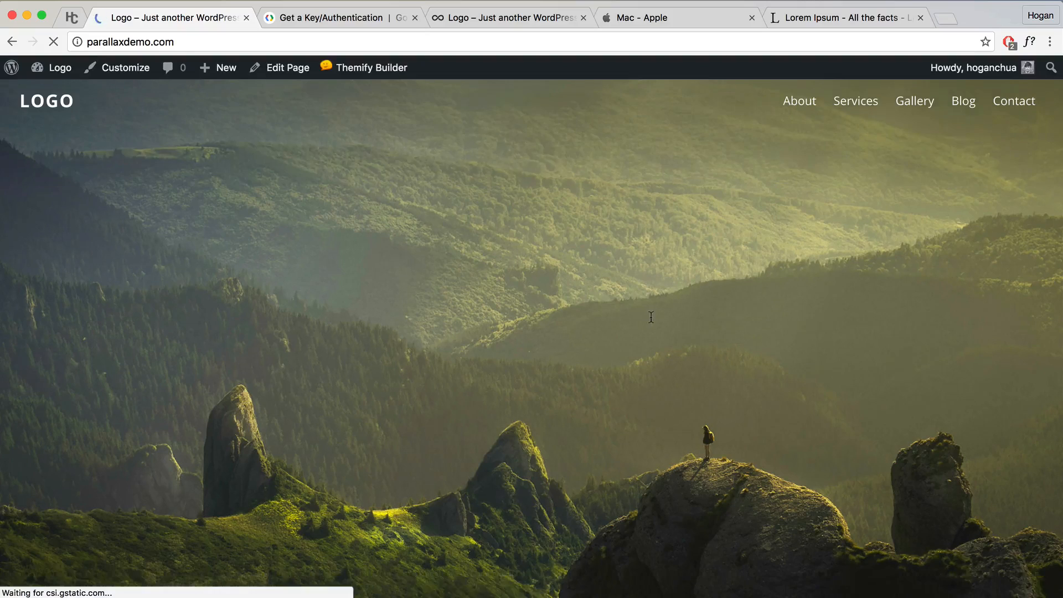
Step: Scroll the live homepage to the Blog section and open the 'Simple is beautiful' post in the Customizer
{"action": "scroll", "coordinate": [649, 314], "scroll_direction": "down", "scroll_amount": 15}
{"action": "scroll", "coordinate": [650, 315], "scroll_direction": "down", "scroll_amount": 20}
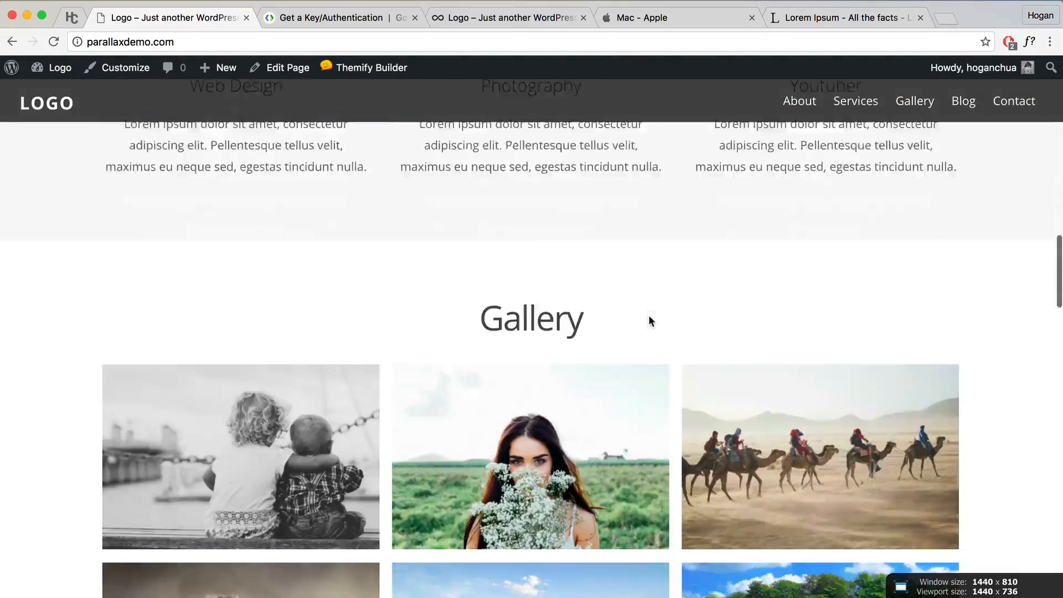
{"action": "scroll", "coordinate": [650, 320], "scroll_direction": "down", "scroll_amount": 8}
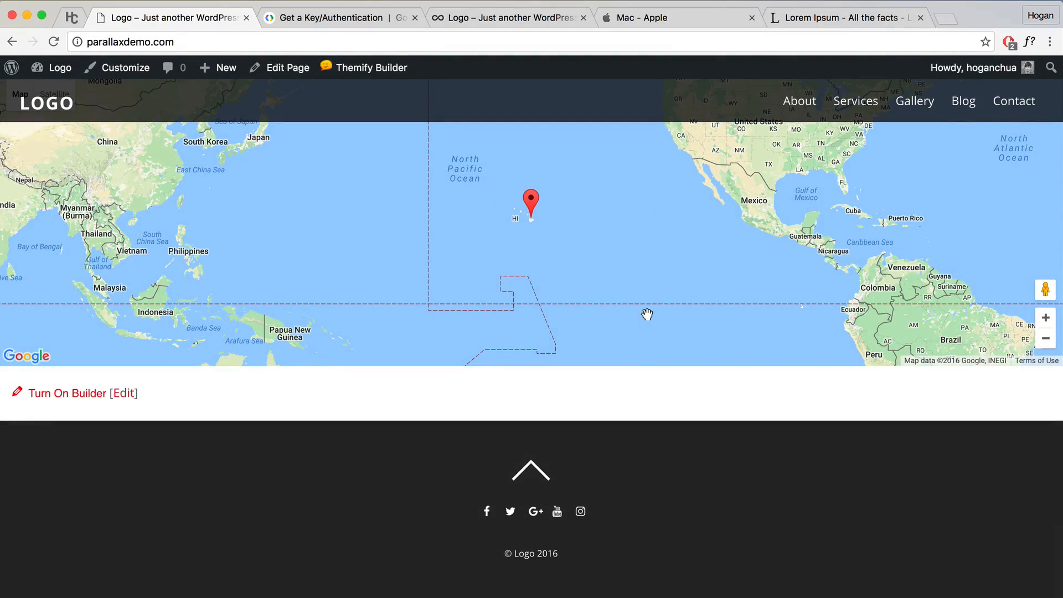
{"action": "scroll", "coordinate": [648, 315], "scroll_direction": "up", "scroll_amount": 15}
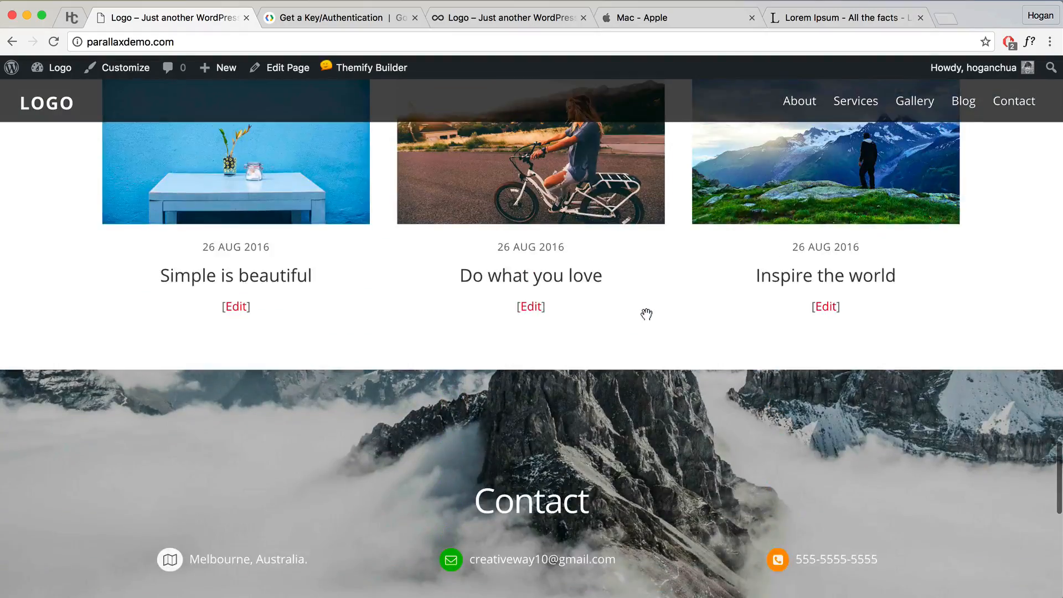
{"action": "scroll", "coordinate": [647, 314], "scroll_direction": "up", "scroll_amount": 10}
{"action": "scroll", "coordinate": [650, 317], "scroll_direction": "down", "scroll_amount": 10}
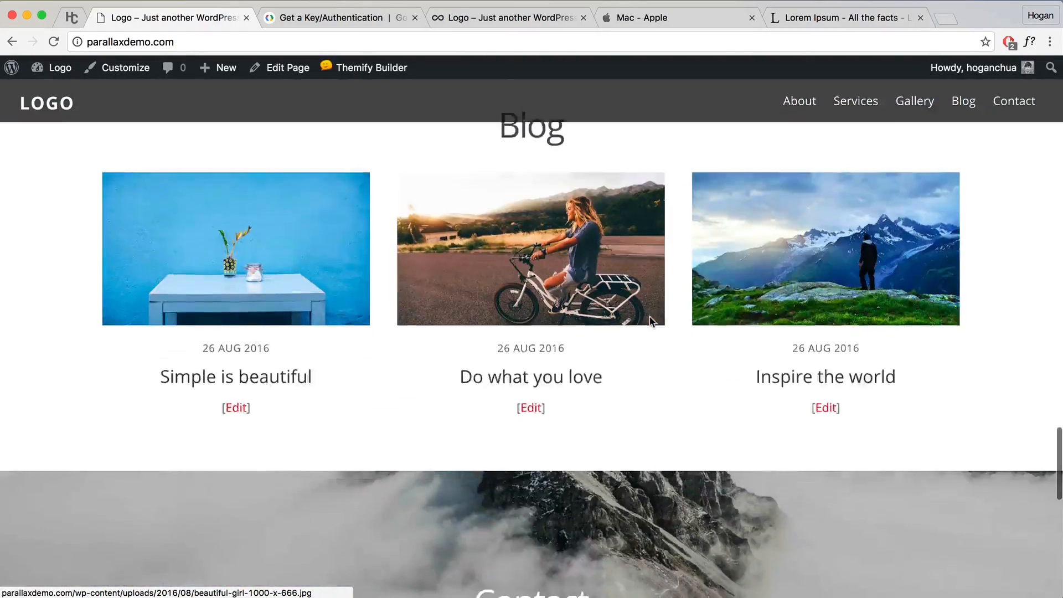
{"action": "scroll", "coordinate": [650, 320], "scroll_direction": "down", "scroll_amount": 4}
{"action": "scroll", "coordinate": [627, 323], "scroll_direction": "up", "scroll_amount": 5}
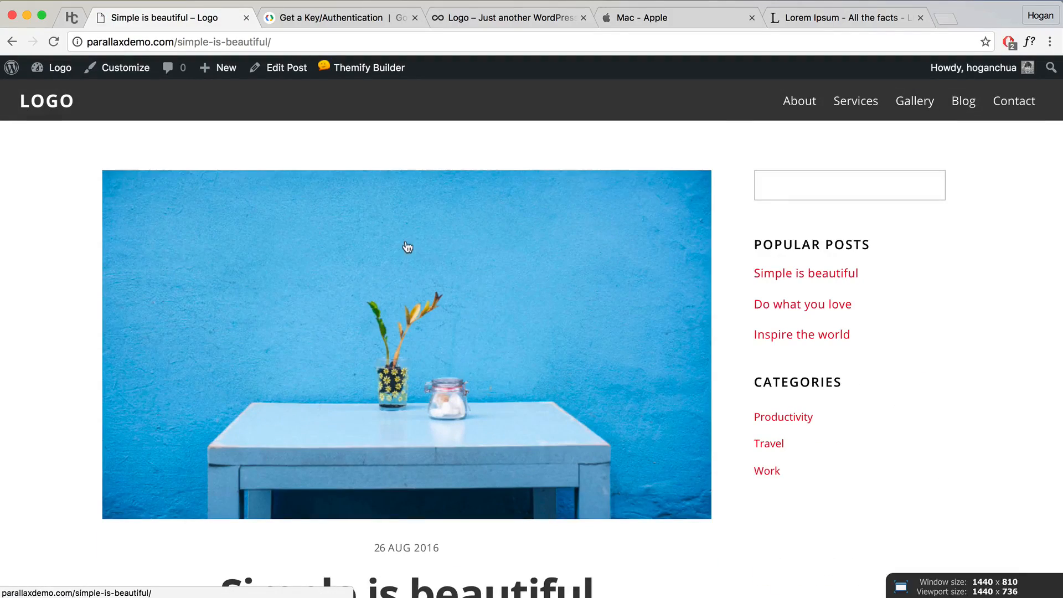
{"action": "scroll", "coordinate": [401, 246], "scroll_direction": "down", "scroll_amount": 5}
{"action": "scroll", "coordinate": [419, 227], "scroll_direction": "down", "scroll_amount": 2}
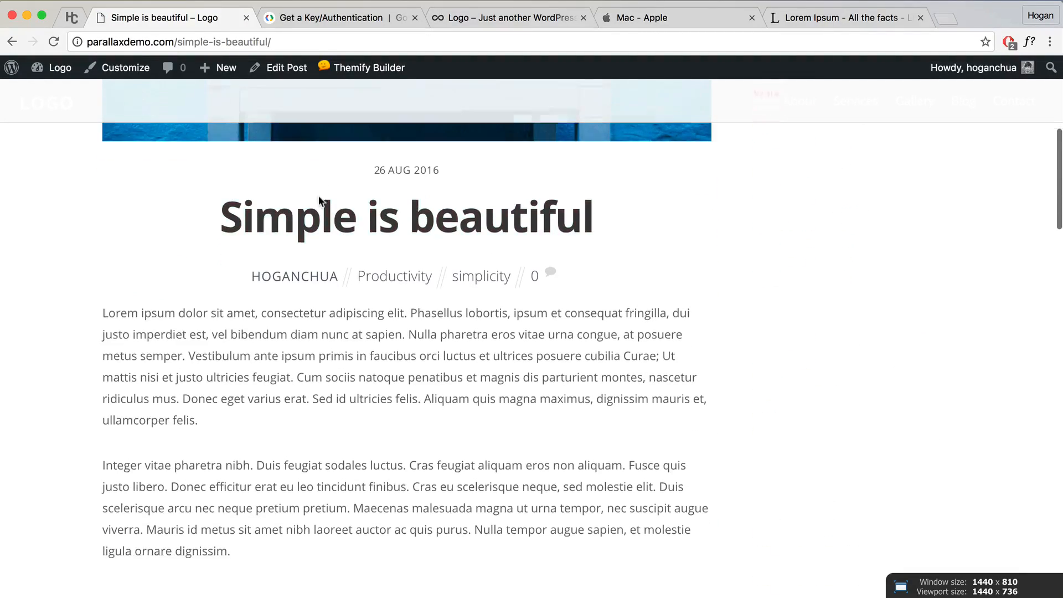
{"action": "scroll", "coordinate": [637, 221], "scroll_direction": "up", "scroll_amount": 7}
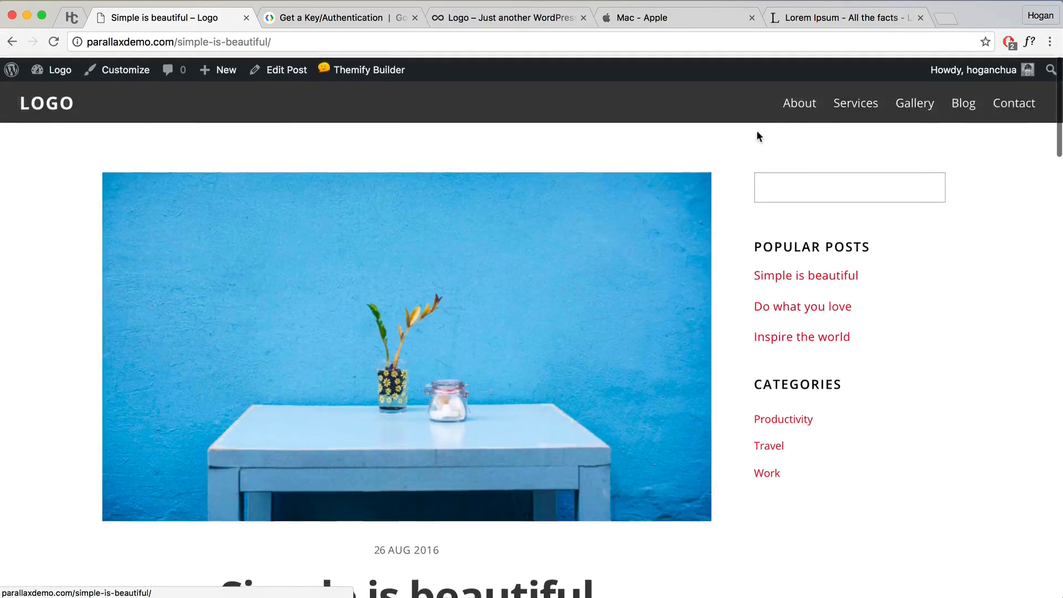
{"action": "scroll", "coordinate": [749, 166], "scroll_direction": "down", "scroll_amount": 4}
{"action": "left_click", "coordinate": [155, 75]}
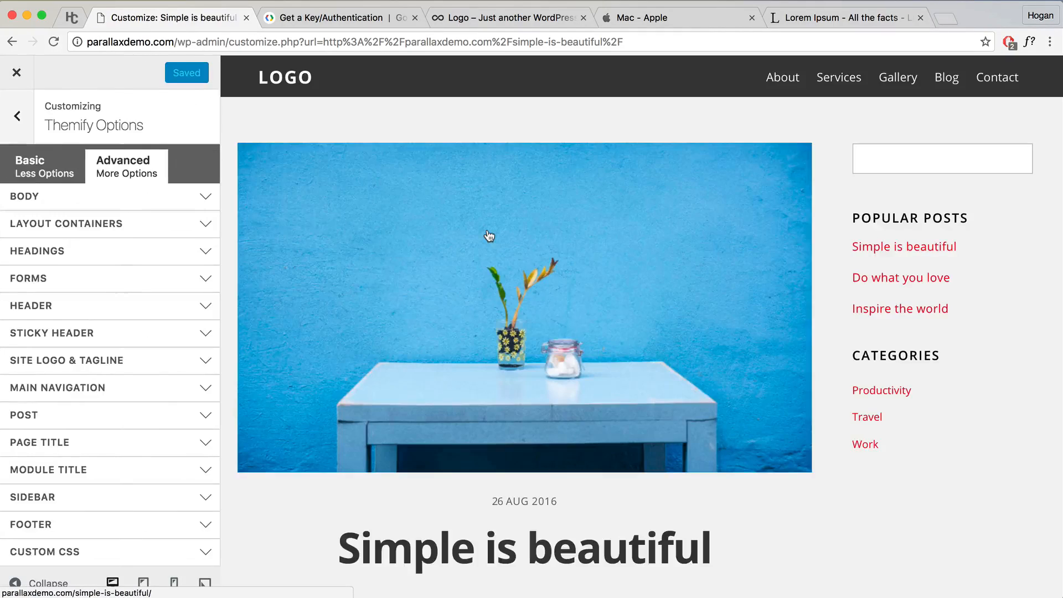
Step: Set the sticky header wrap's background colour to dark grey #3d3d3d
{"action": "left_click", "coordinate": [77, 333]}
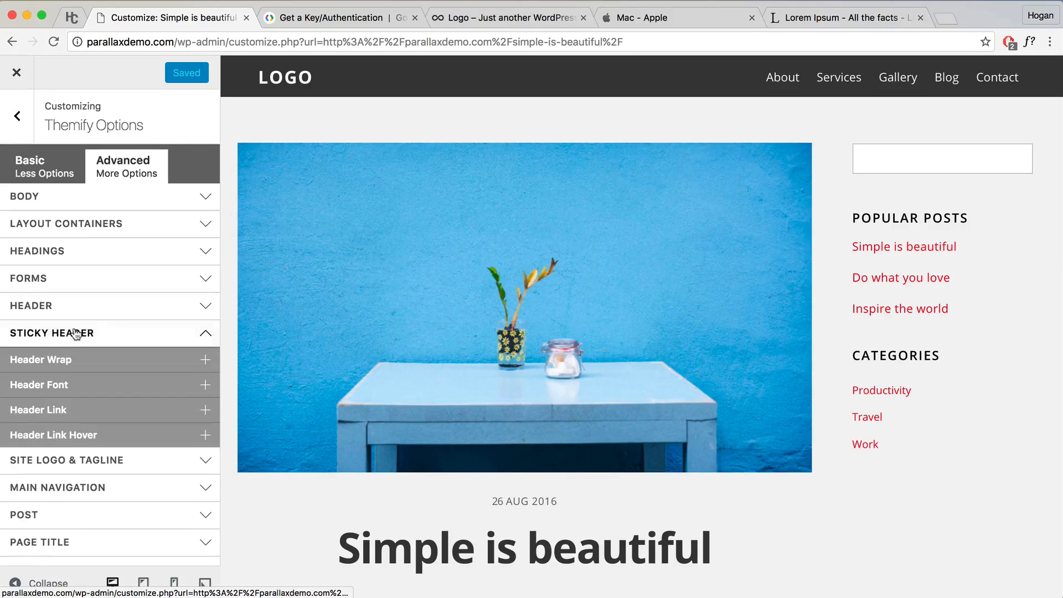
{"action": "left_click", "coordinate": [88, 366]}
{"action": "scroll", "coordinate": [529, 298], "scroll_direction": "down", "scroll_amount": 4}
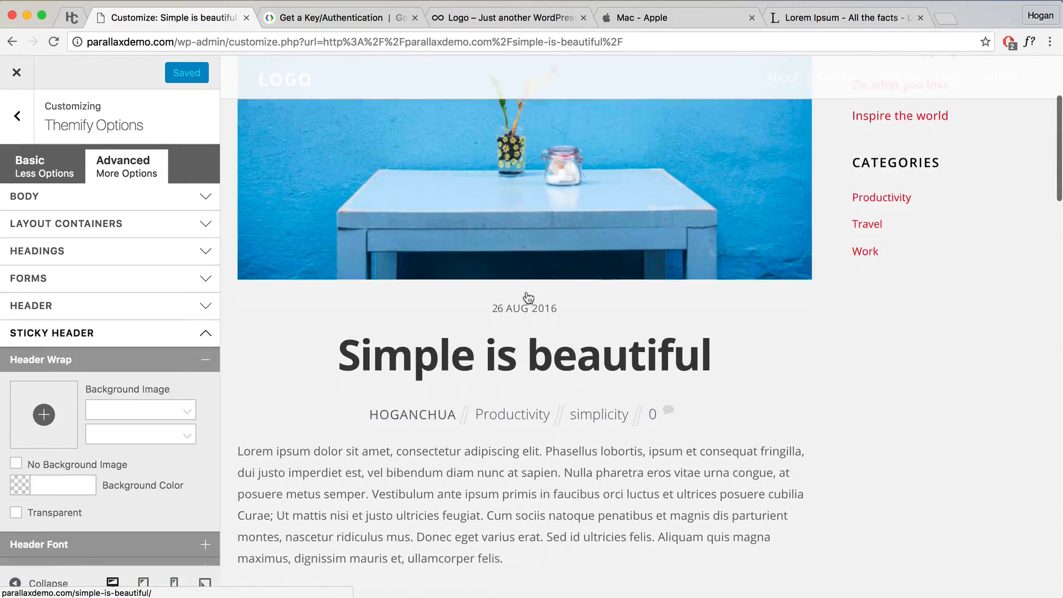
{"action": "left_click", "coordinate": [53, 485]}
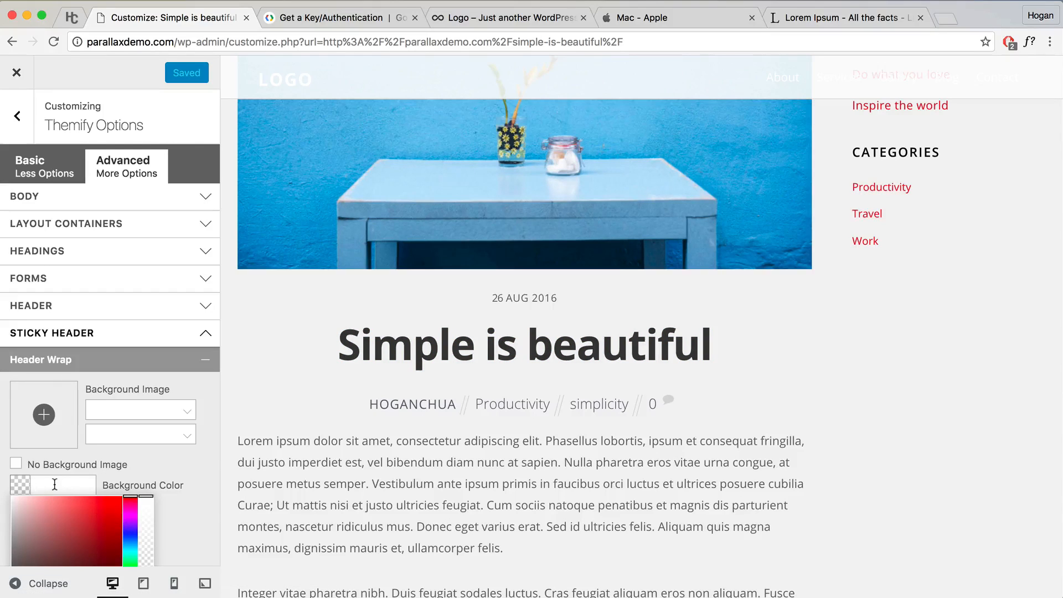
{"action": "type", "text": "3b3b3b"}
{"action": "left_click", "coordinate": [165, 457]}
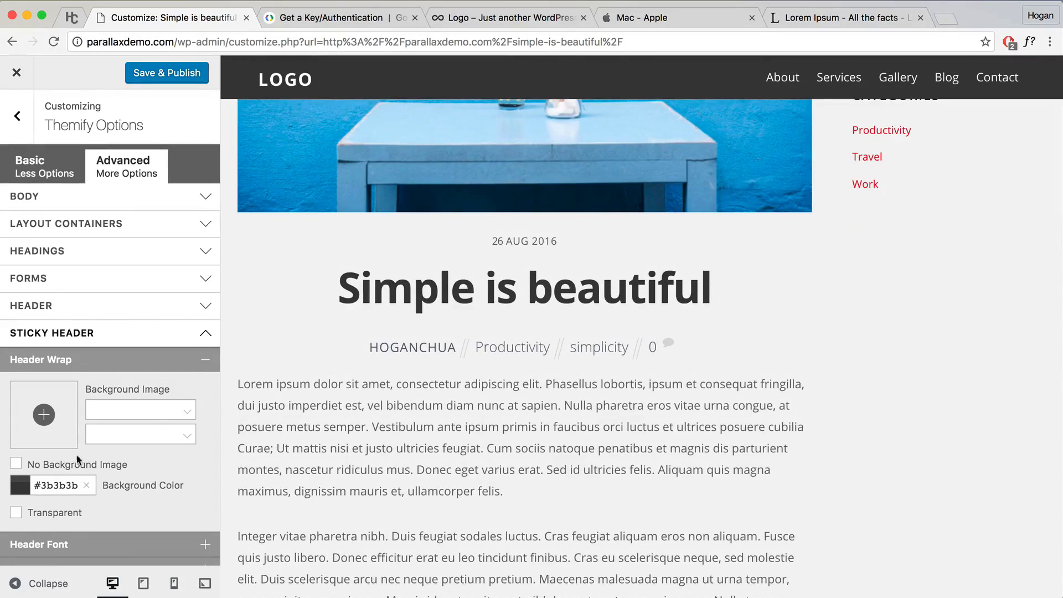
Step: Adjust the sticky header background's opacity and publish the change
{"action": "left_click", "coordinate": [20, 485]}
{"action": "scroll", "coordinate": [130, 482], "scroll_direction": "down", "scroll_amount": 3}
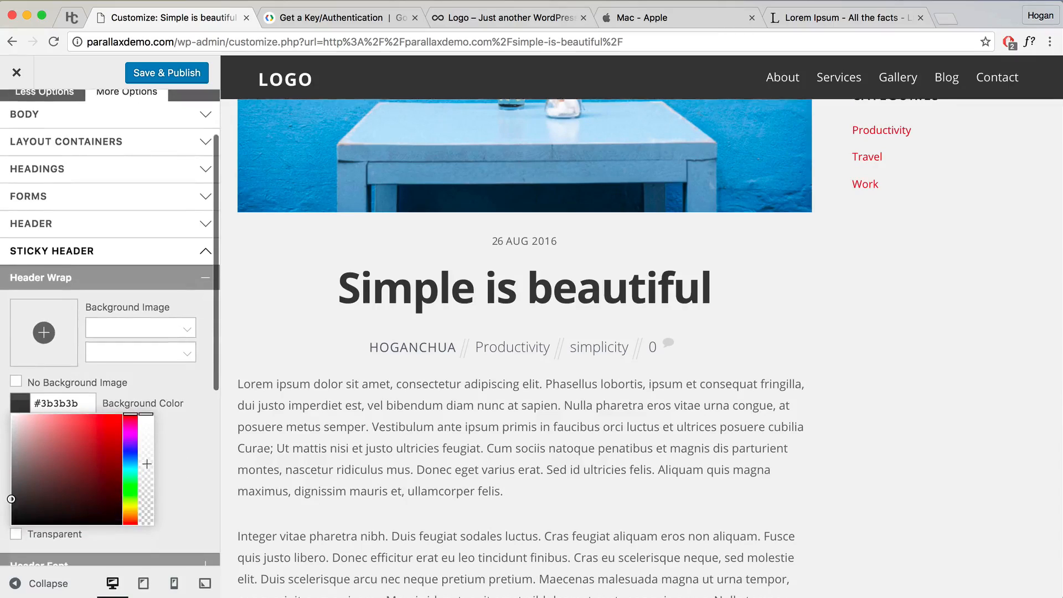
{"action": "left_click", "coordinate": [146, 458]}
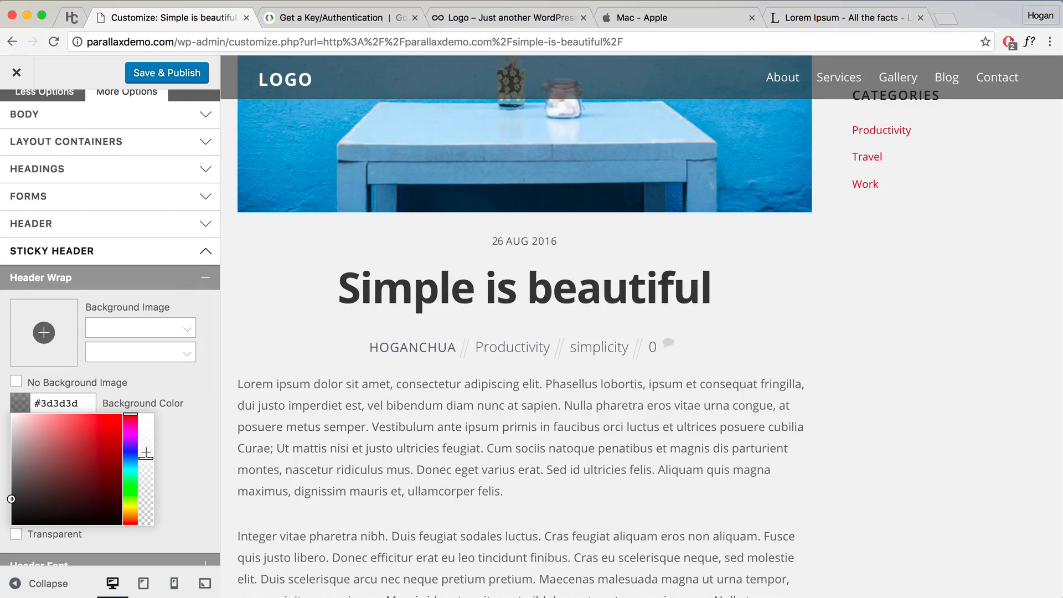
{"action": "left_click_drag", "start_coordinate": [146, 453], "coordinate": [145, 452]}
{"action": "scroll", "coordinate": [201, 427], "scroll_direction": "up", "scroll_amount": 2}
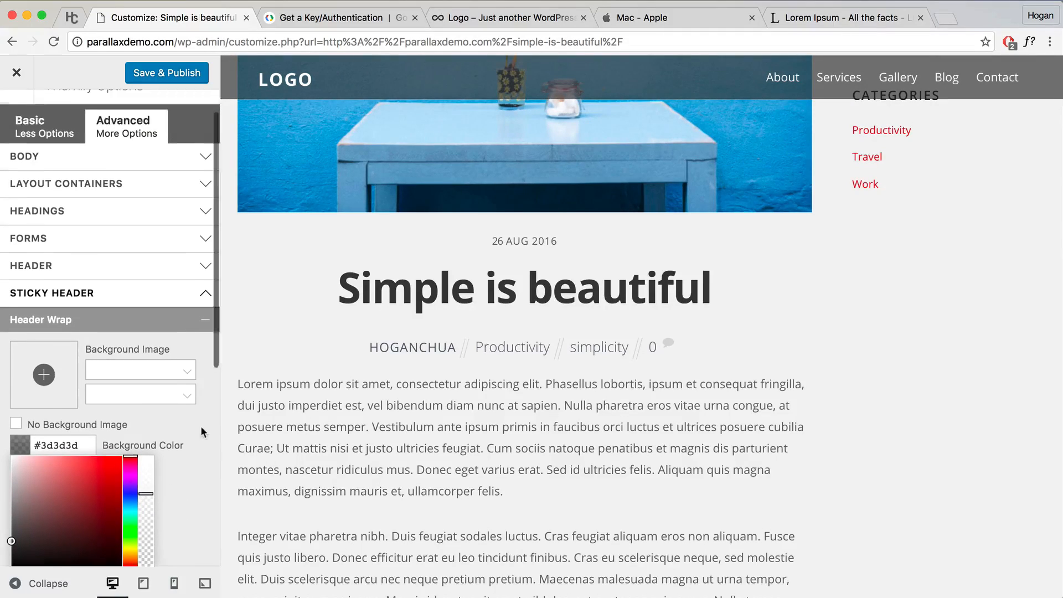
{"action": "scroll", "coordinate": [253, 433], "scroll_direction": "down", "scroll_amount": 6}
{"action": "scroll", "coordinate": [251, 435], "scroll_direction": "up", "scroll_amount": 10}
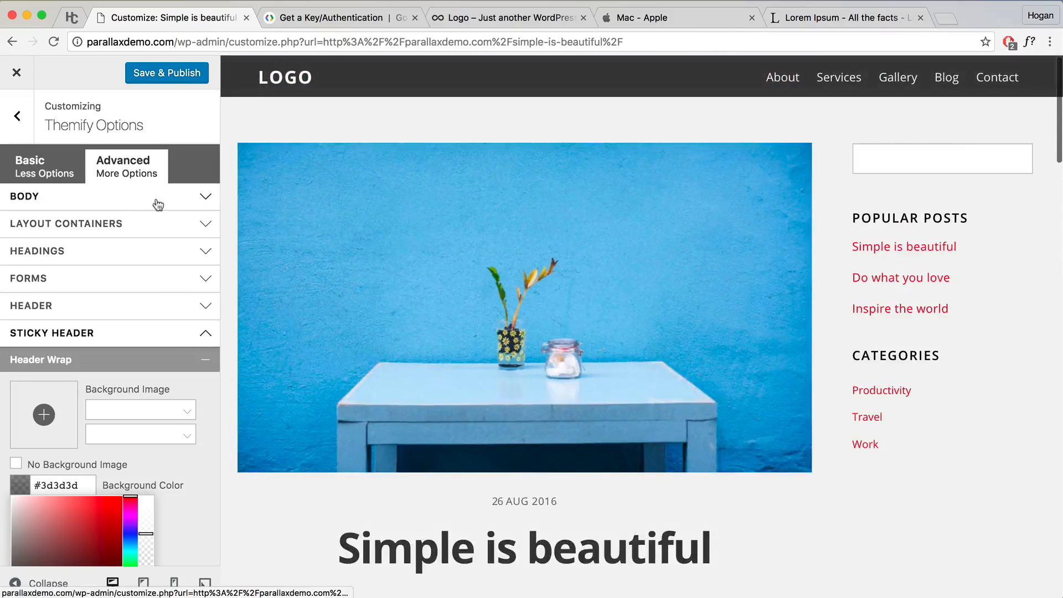
{"action": "left_click", "coordinate": [174, 74]}
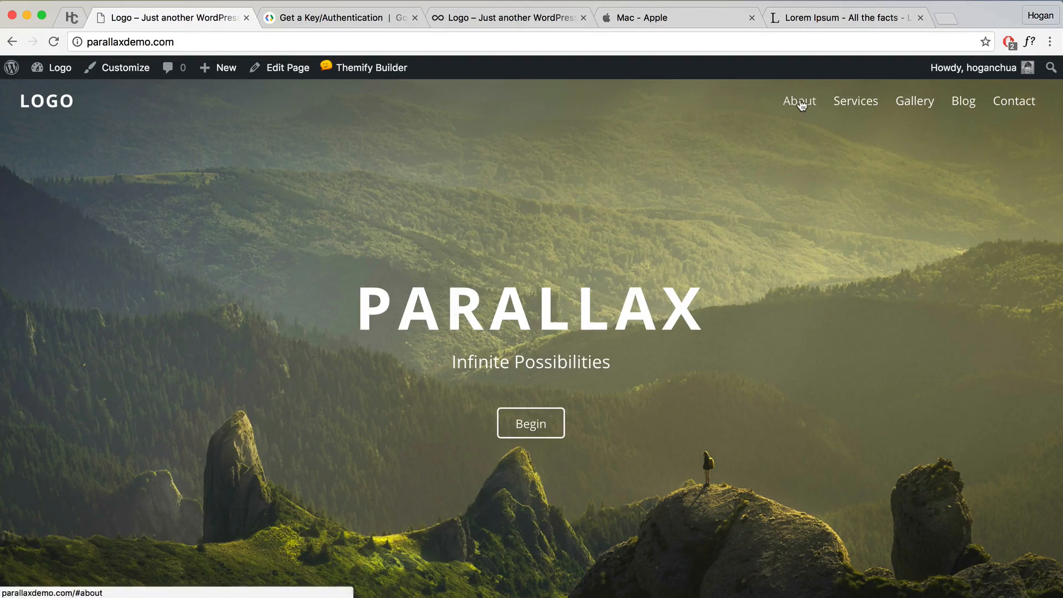
Step: Turn on Themify Builder for the homepage
{"action": "scroll", "coordinate": [773, 194], "scroll_direction": "down", "scroll_amount": 10}
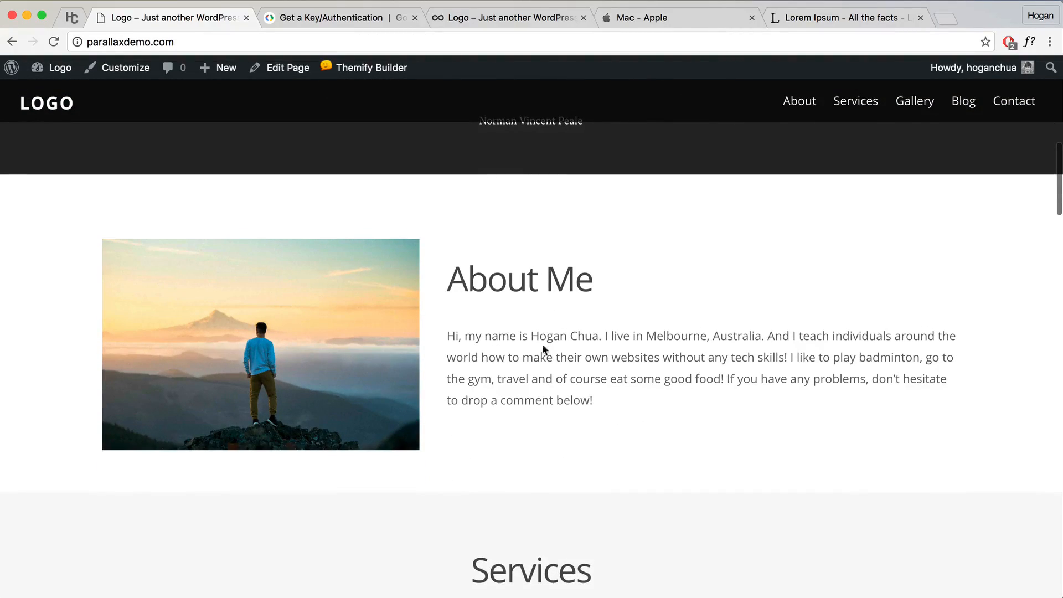
{"action": "mouse_move", "coordinate": [364, 75]}
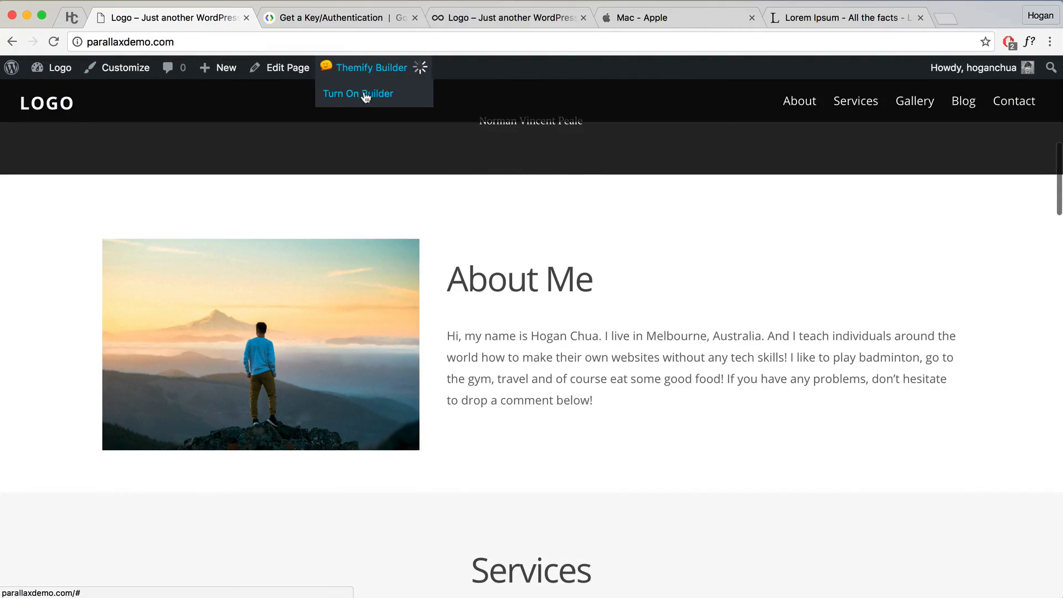
{"action": "left_click", "coordinate": [370, 95]}
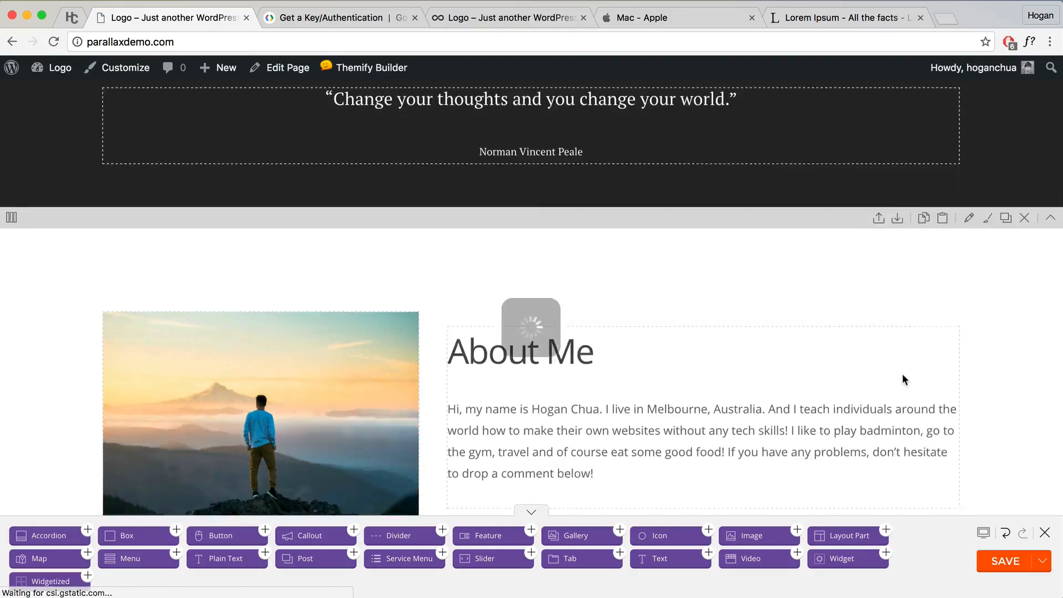
Step: Give the About Me row the anchor 'about' and scroll to the Services row
{"action": "scroll", "coordinate": [894, 364], "scroll_direction": "down", "scroll_amount": 3}
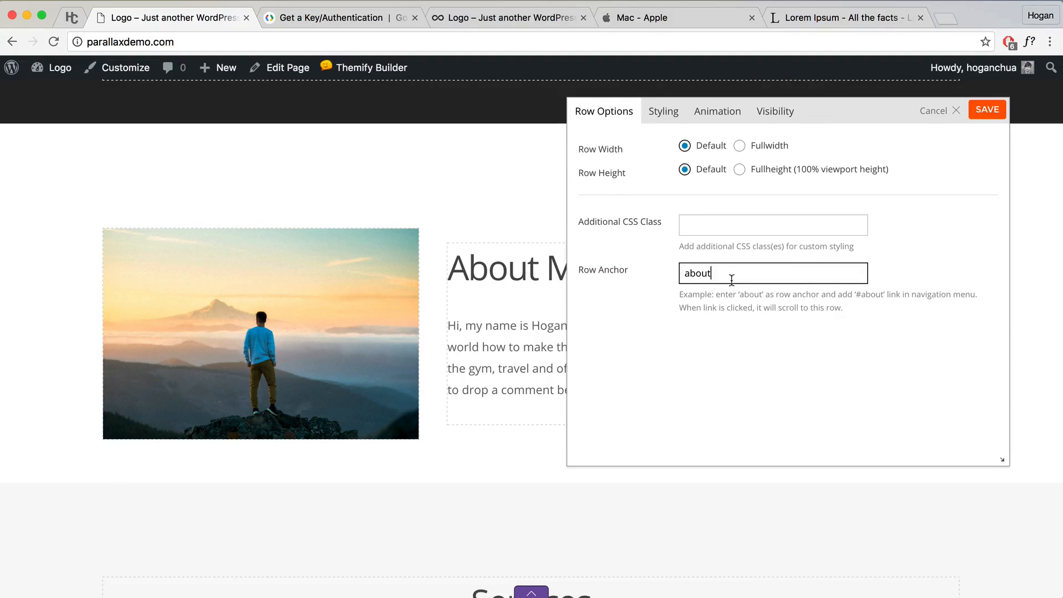
{"action": "left_click_drag", "start_coordinate": [811, 104], "coordinate": [809, 168]}
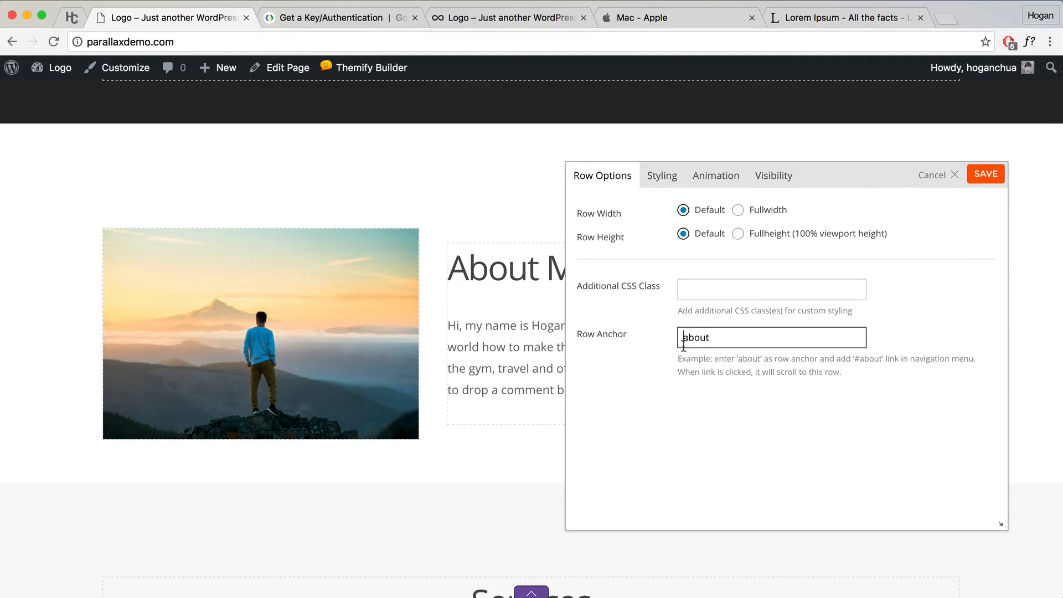
{"action": "left_click", "coordinate": [978, 176]}
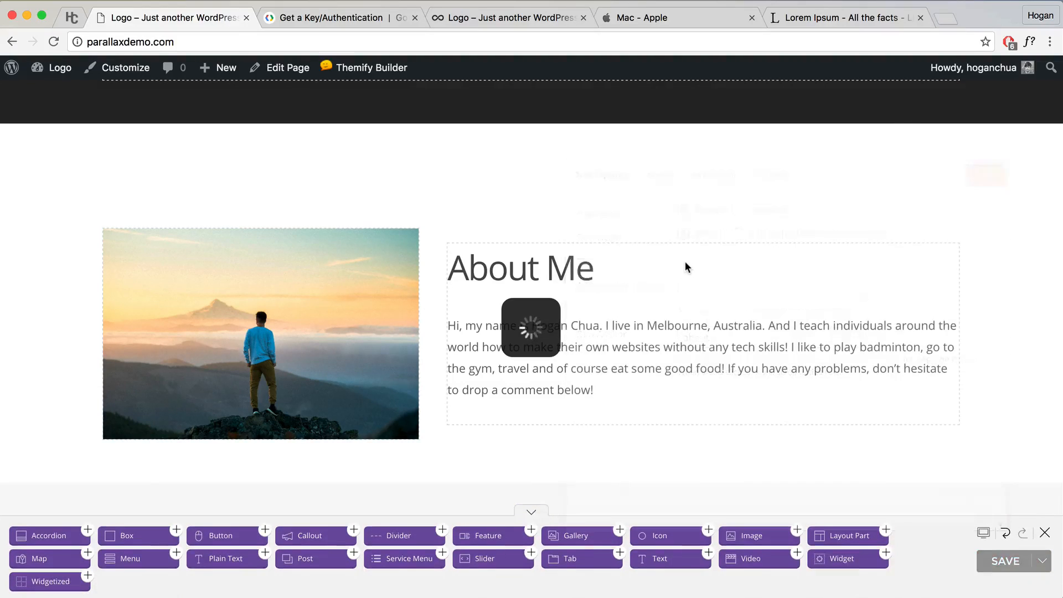
{"action": "scroll", "coordinate": [686, 263], "scroll_direction": "up", "scroll_amount": 15}
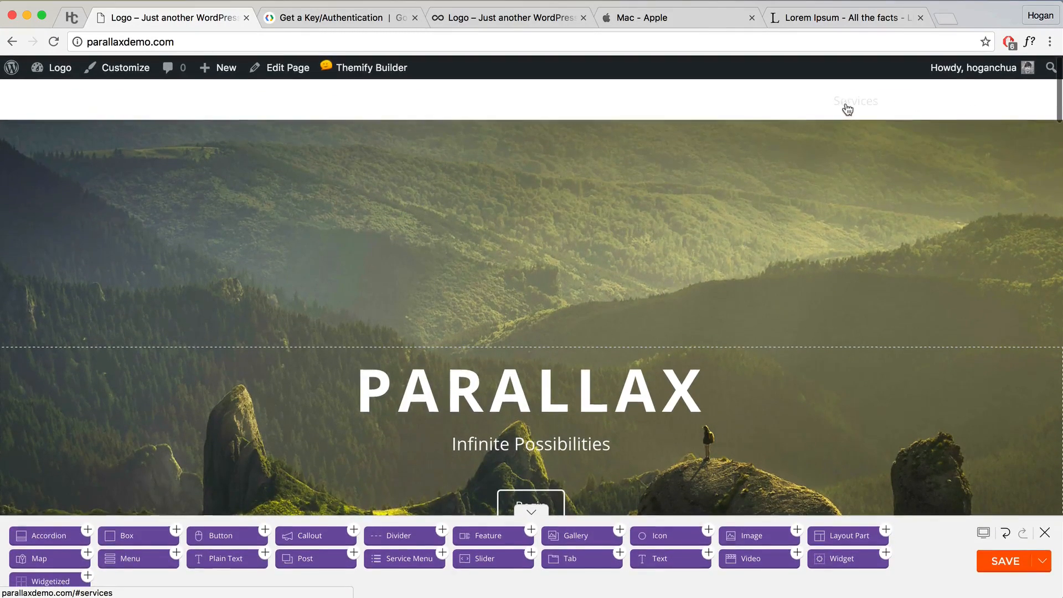
{"action": "scroll", "coordinate": [893, 208], "scroll_direction": "down", "scroll_amount": 10}
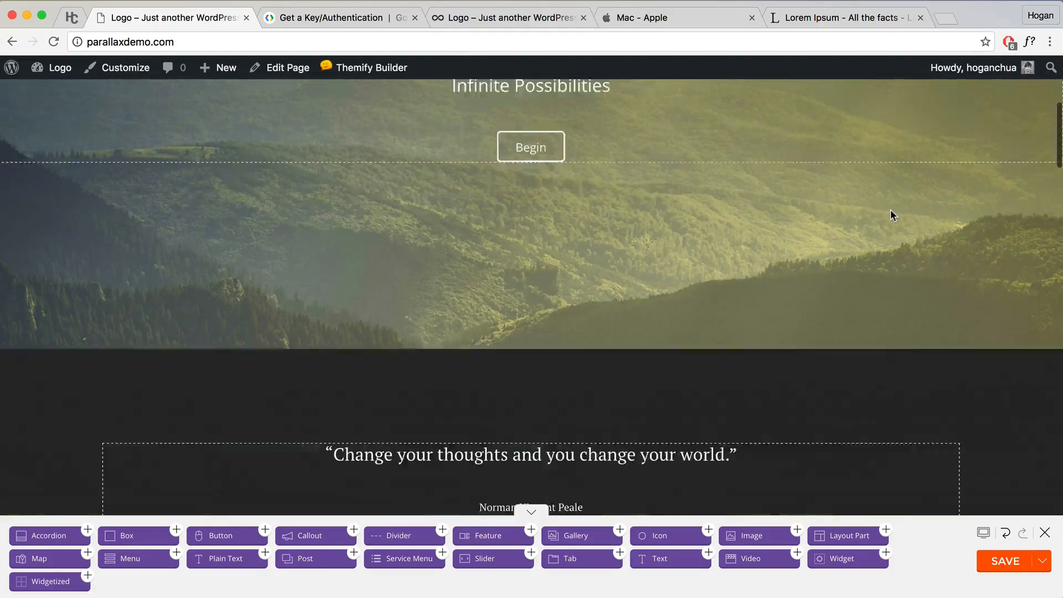
{"action": "scroll", "coordinate": [889, 213], "scroll_direction": "up", "scroll_amount": 2}
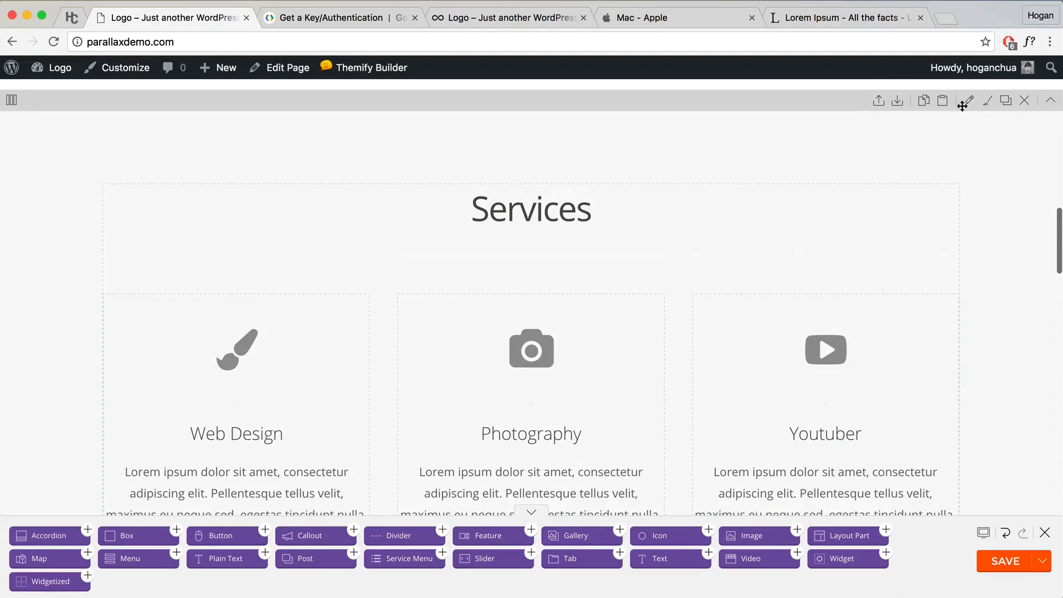
Step: Set the Services and Gallery row anchors to 'services' and 'gallery'
{"action": "left_click", "coordinate": [969, 101]}
{"action": "left_click", "coordinate": [693, 340]}
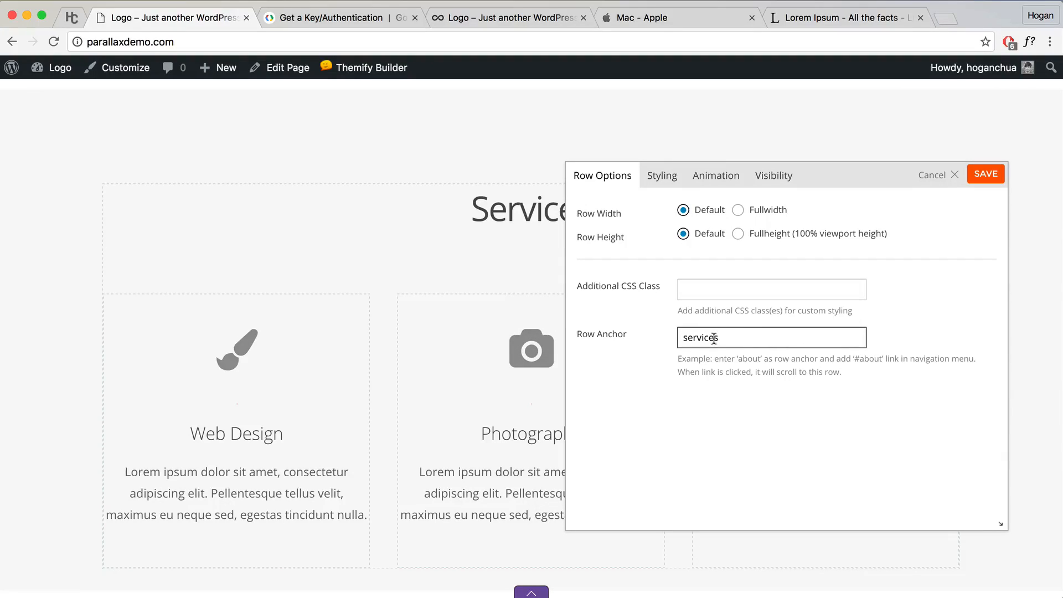
{"action": "left_click", "coordinate": [980, 179]}
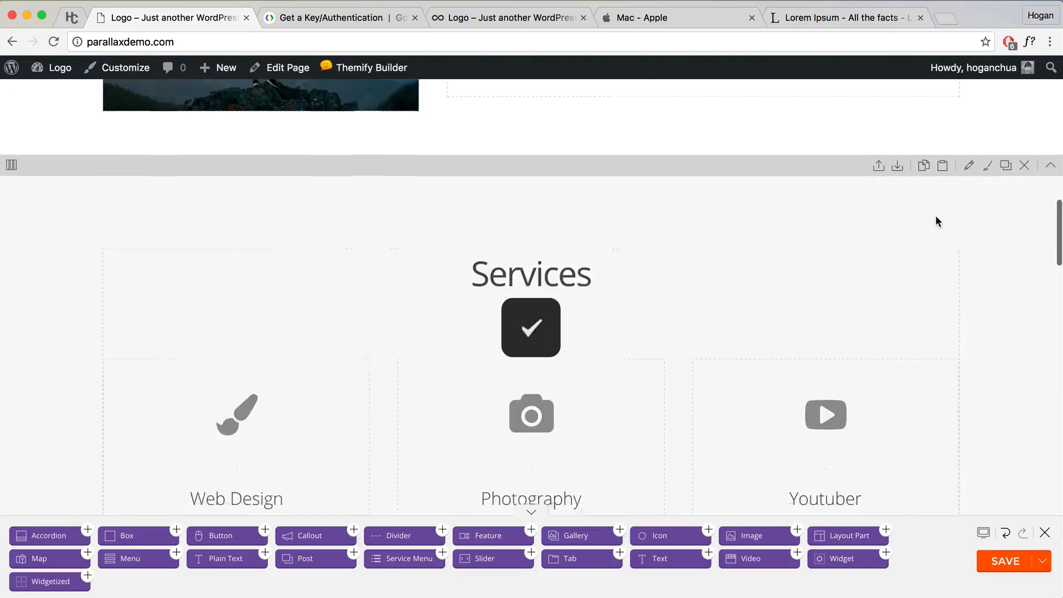
{"action": "scroll", "coordinate": [935, 221], "scroll_direction": "down", "scroll_amount": 10}
{"action": "left_click", "coordinate": [969, 194]}
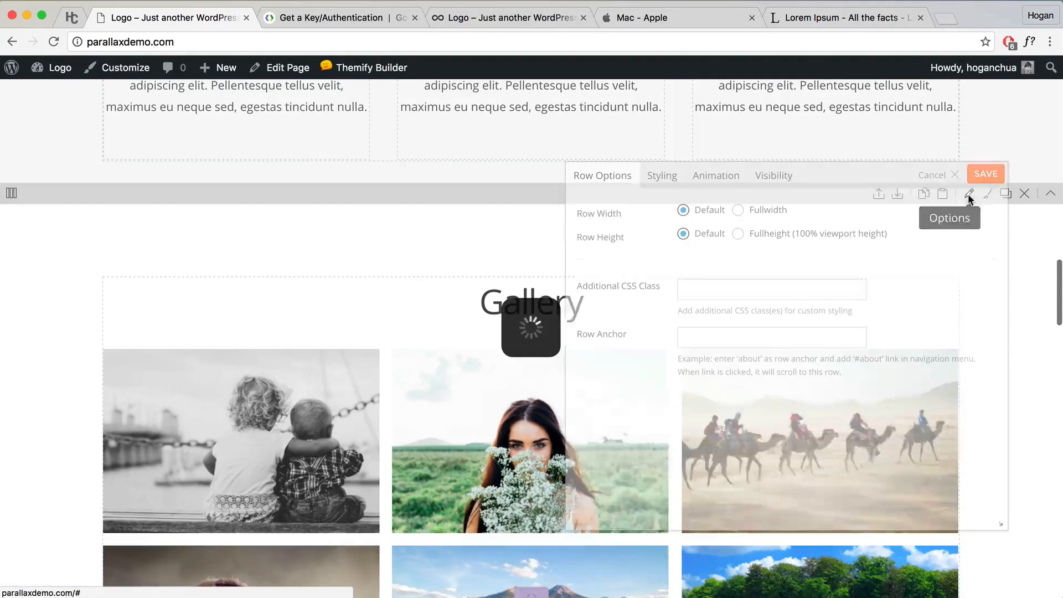
{"action": "left_click", "coordinate": [687, 337]}
{"action": "type", "text": "gallery"}
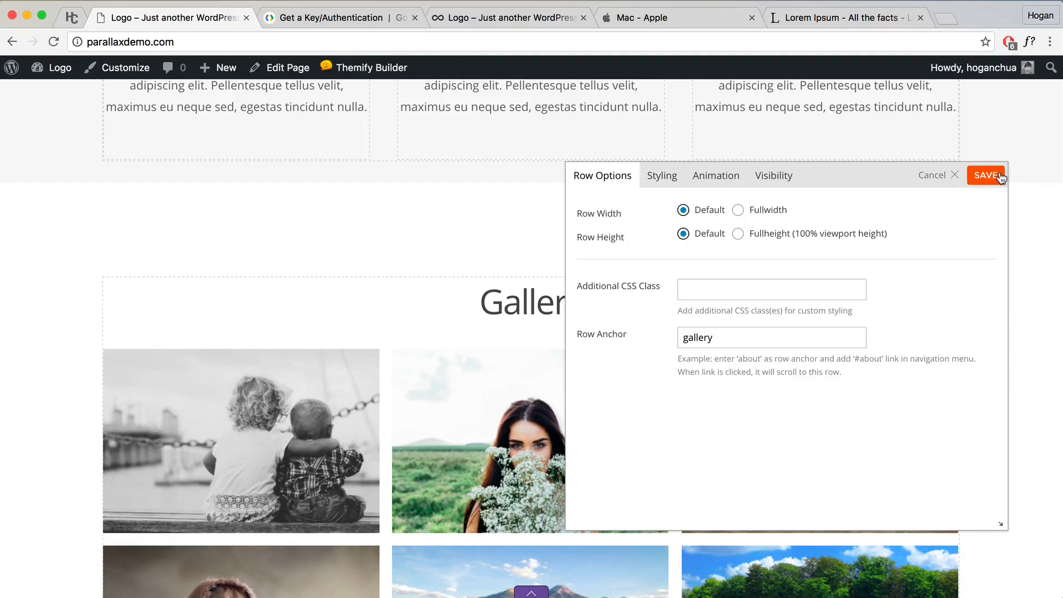
{"action": "left_click", "coordinate": [1000, 177]}
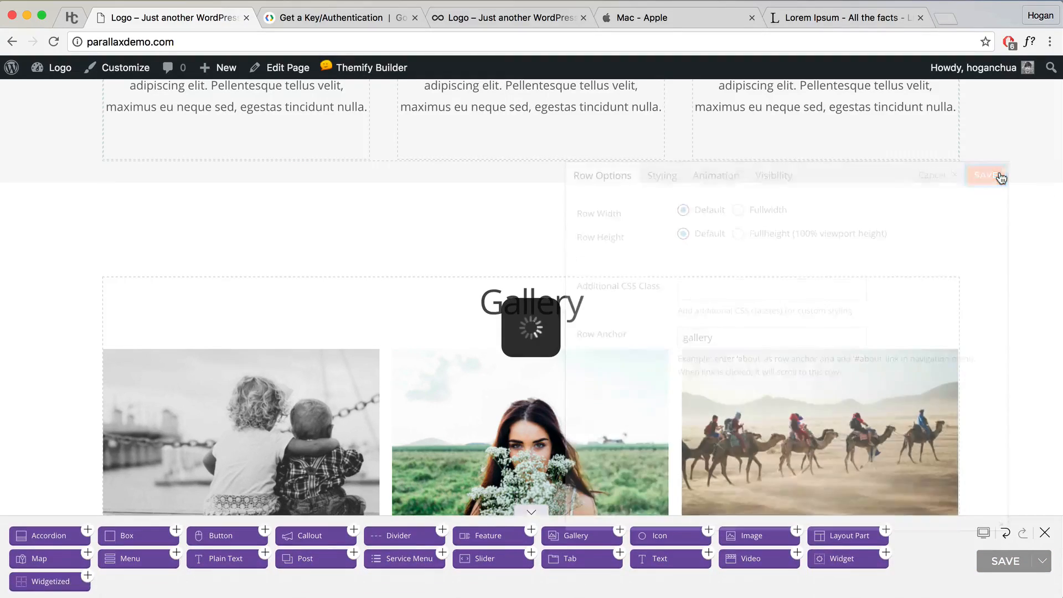
Step: Set the Blog and Contact row anchors to 'blog' and 'contact', then save the page and exit the builder
{"action": "scroll", "coordinate": [735, 268], "scroll_direction": "down", "scroll_amount": 8}
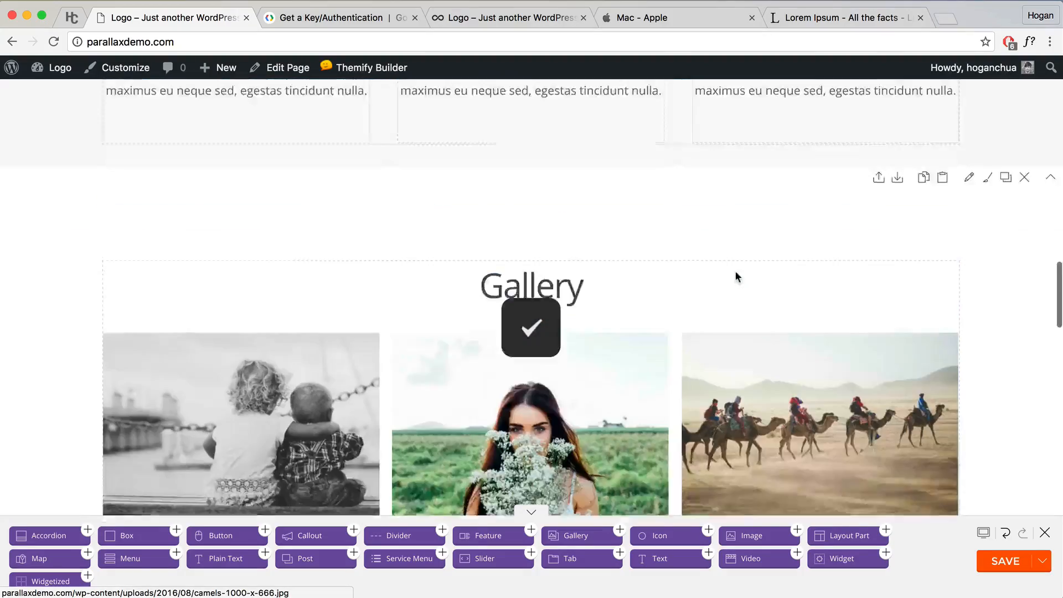
{"action": "scroll", "coordinate": [736, 271], "scroll_direction": "down", "scroll_amount": 10}
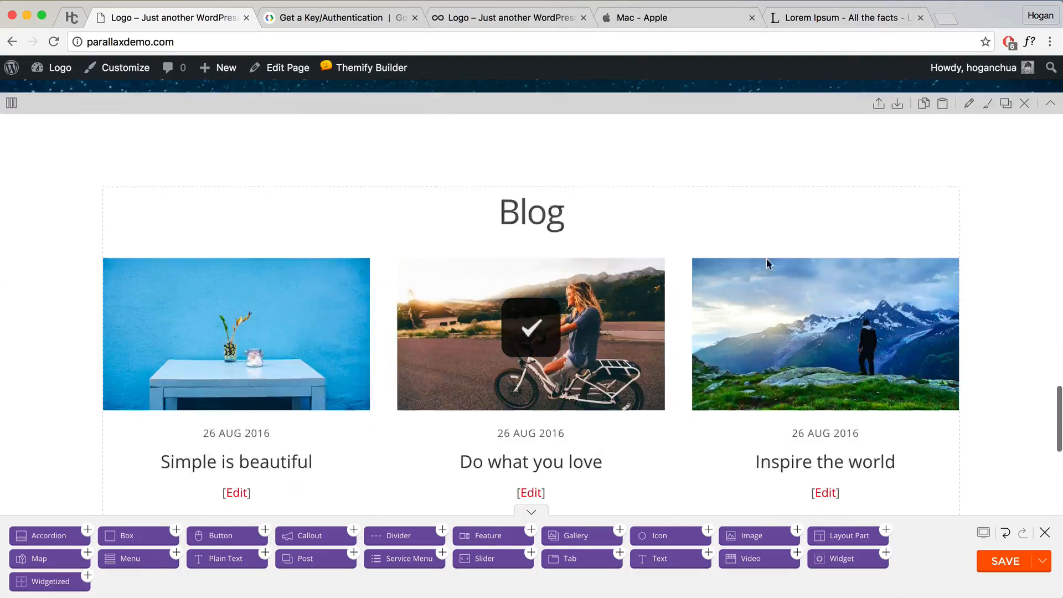
{"action": "left_click", "coordinate": [969, 104]}
{"action": "left_click", "coordinate": [698, 334]}
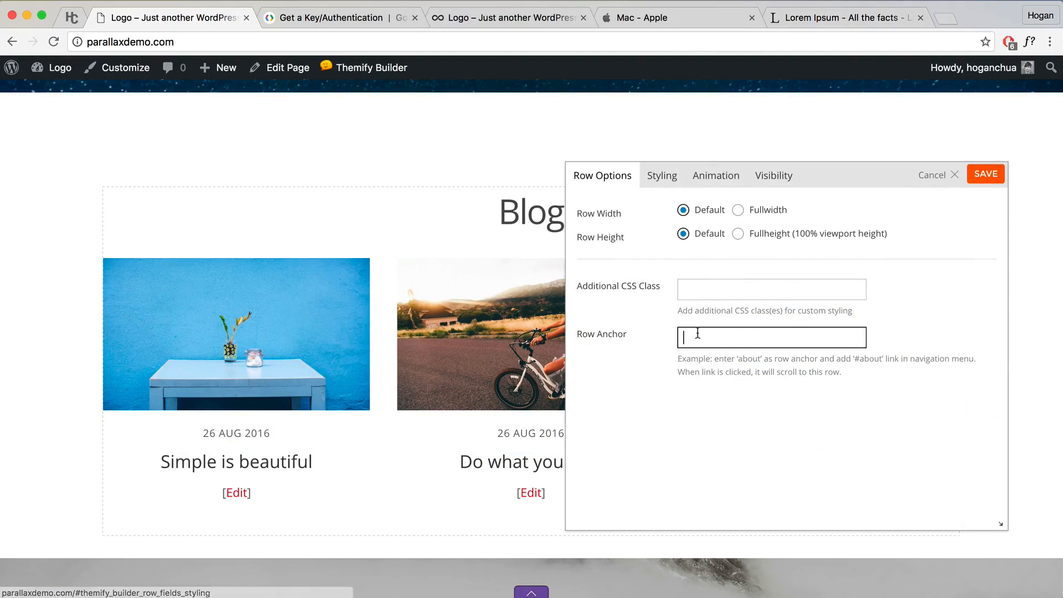
{"action": "left_click", "coordinate": [985, 175]}
{"action": "scroll", "coordinate": [770, 357], "scroll_direction": "down", "scroll_amount": 3}
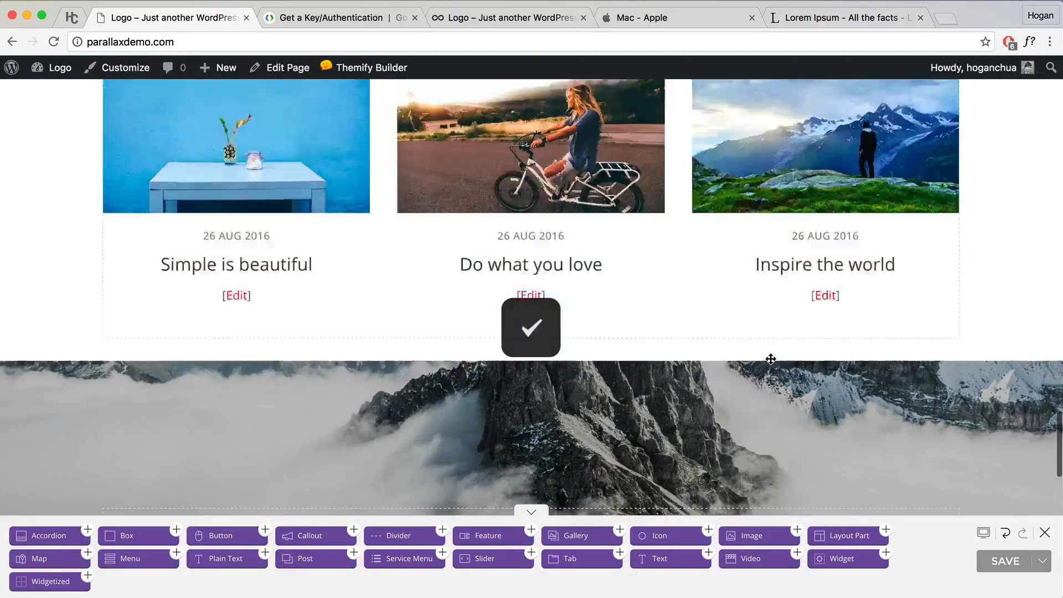
{"action": "scroll", "coordinate": [771, 358], "scroll_direction": "up", "scroll_amount": 4}
{"action": "scroll", "coordinate": [942, 254], "scroll_direction": "down", "scroll_amount": 8}
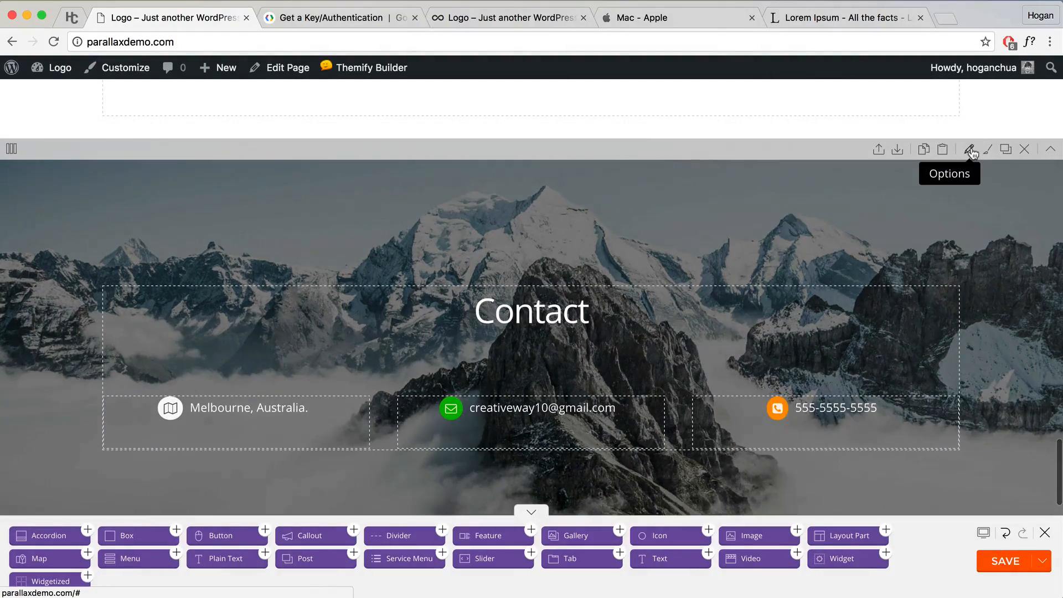
{"action": "left_click", "coordinate": [969, 149]}
{"action": "left_click", "coordinate": [732, 338]}
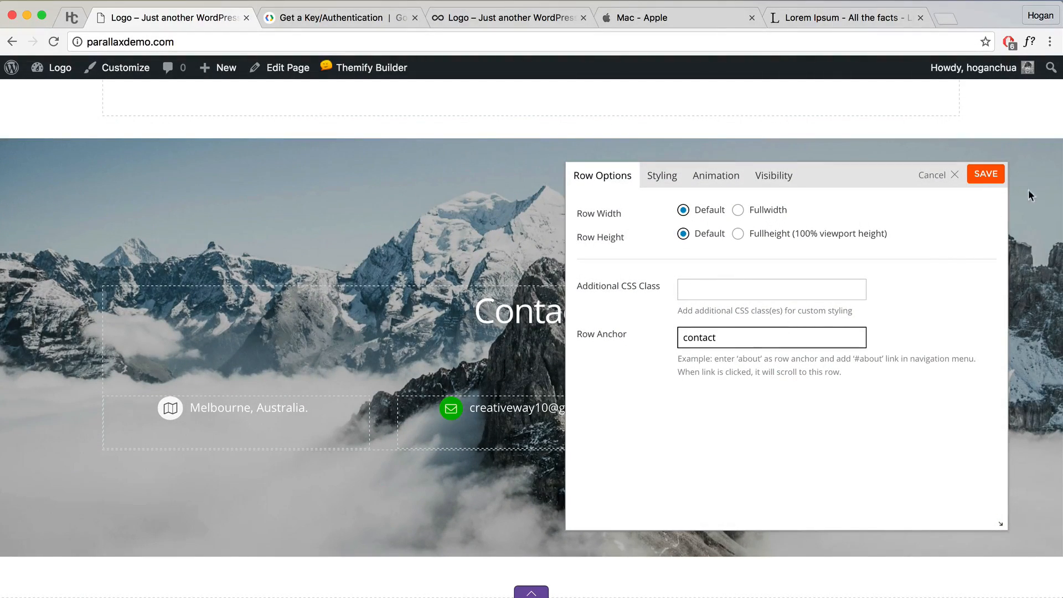
{"action": "left_click", "coordinate": [982, 177]}
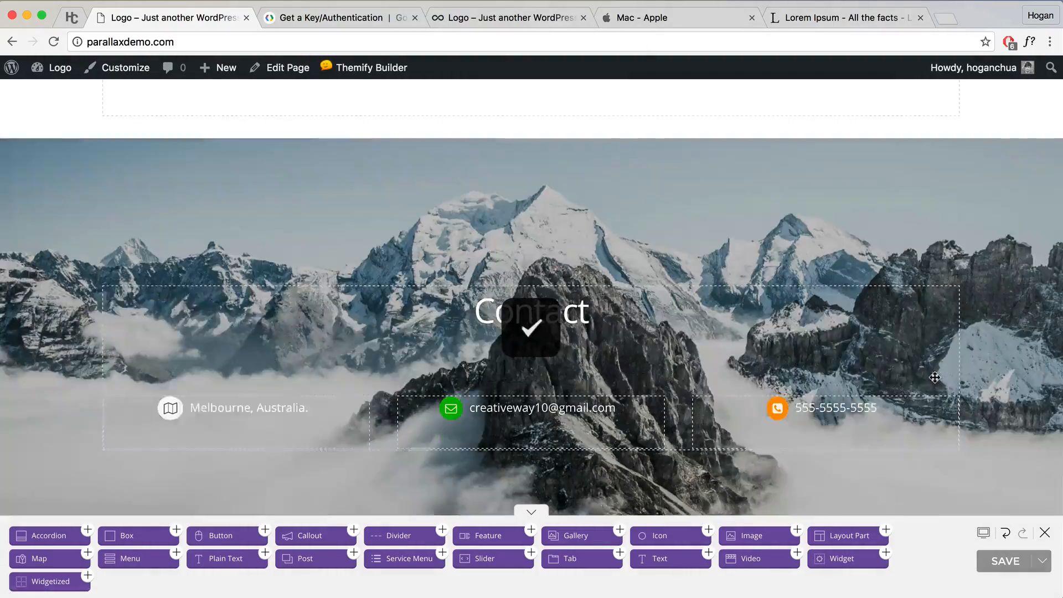
{"action": "left_click", "coordinate": [991, 562]}
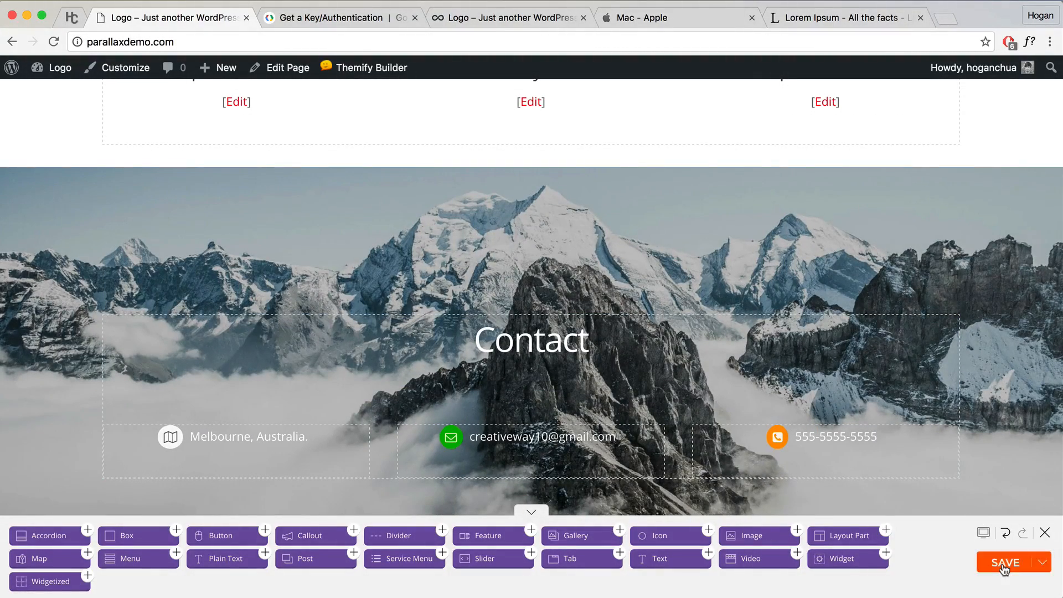
{"action": "left_click", "coordinate": [1046, 533]}
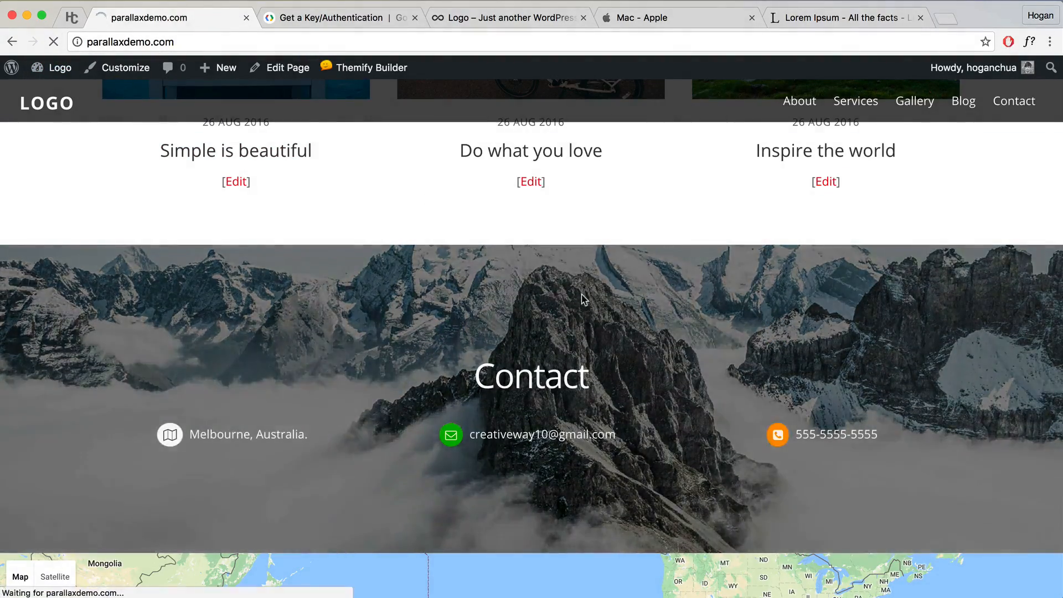
Step: Test the About, Services, Gallery, Blog and Contact menu links, noting the #about anchor in the address
{"action": "scroll", "coordinate": [600, 289], "scroll_direction": "up", "scroll_amount": 20}
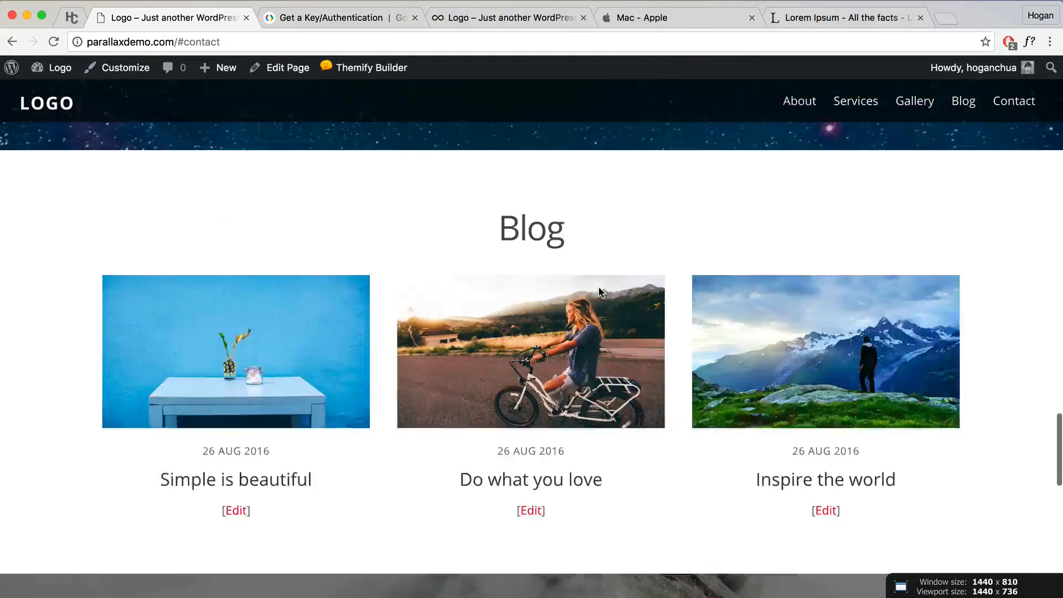
{"action": "scroll", "coordinate": [599, 292], "scroll_direction": "up", "scroll_amount": 10}
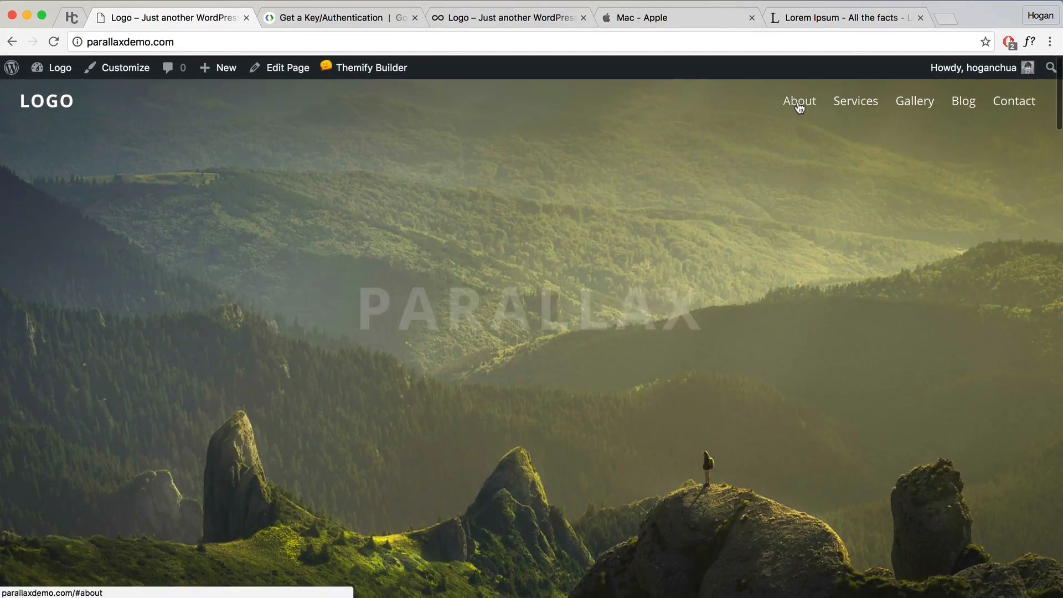
{"action": "left_click", "coordinate": [800, 102]}
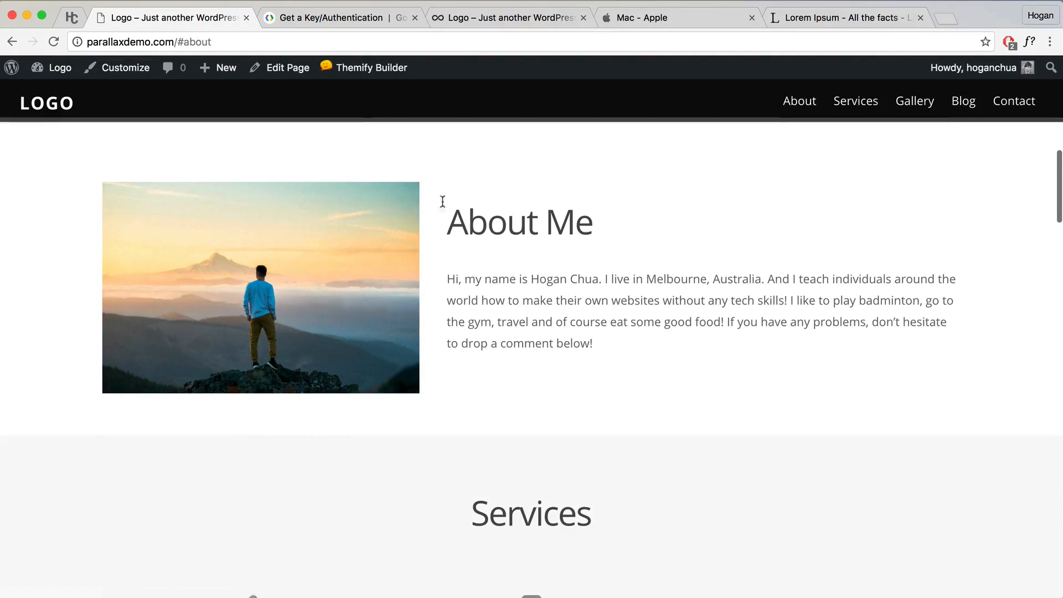
{"action": "left_click_drag", "start_coordinate": [212, 42], "coordinate": [191, 43]}
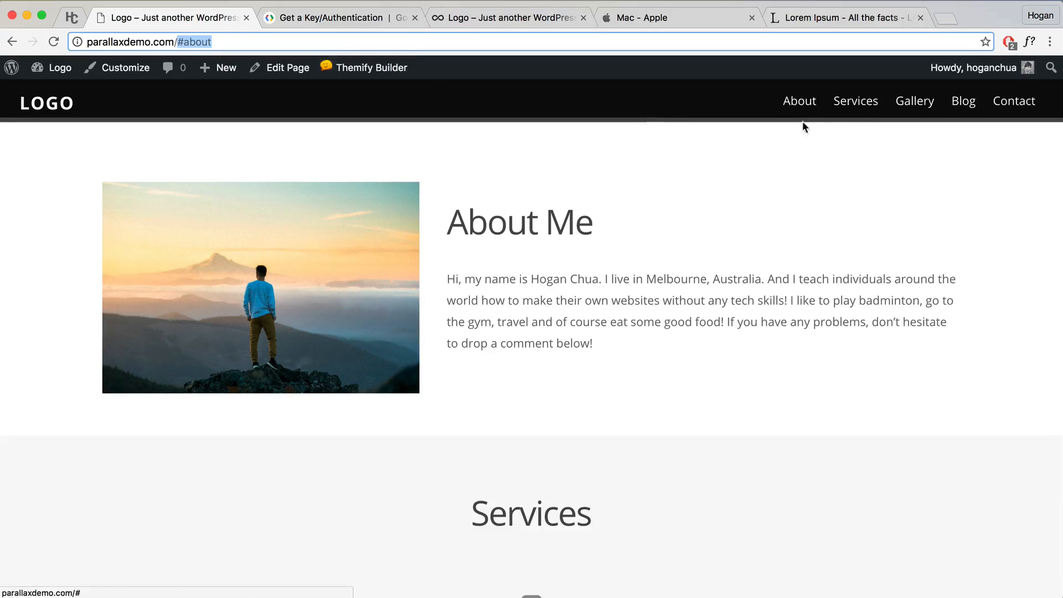
{"action": "left_click", "coordinate": [853, 103]}
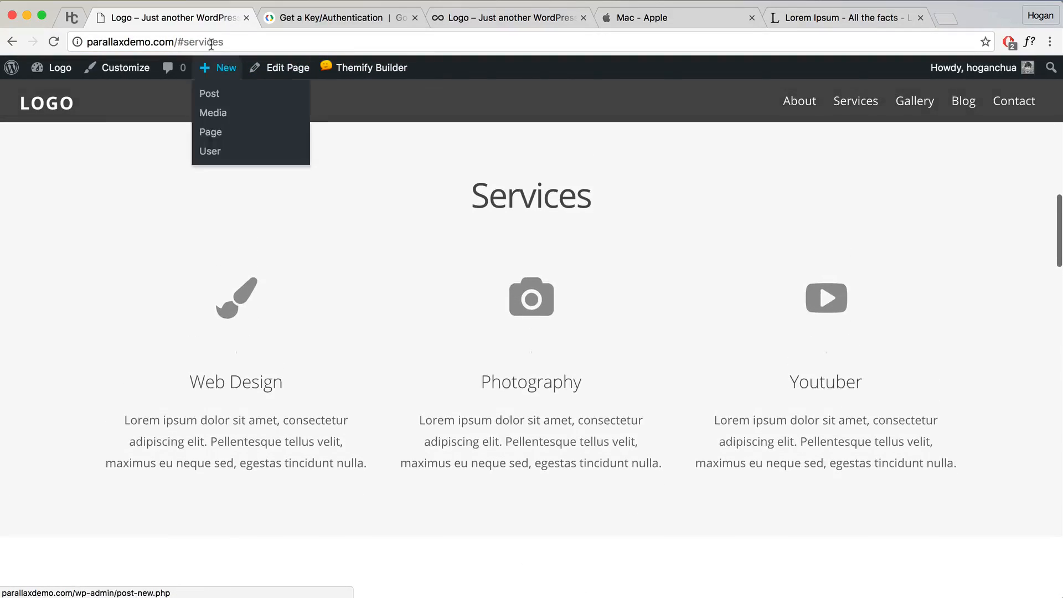
{"action": "left_click", "coordinate": [913, 104]}
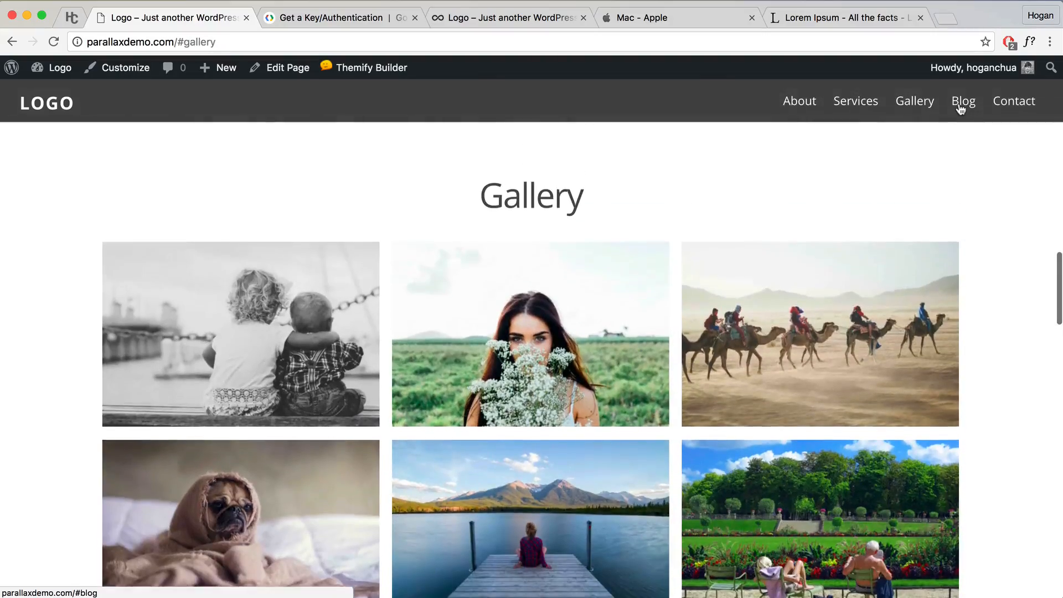
{"action": "left_click", "coordinate": [961, 109]}
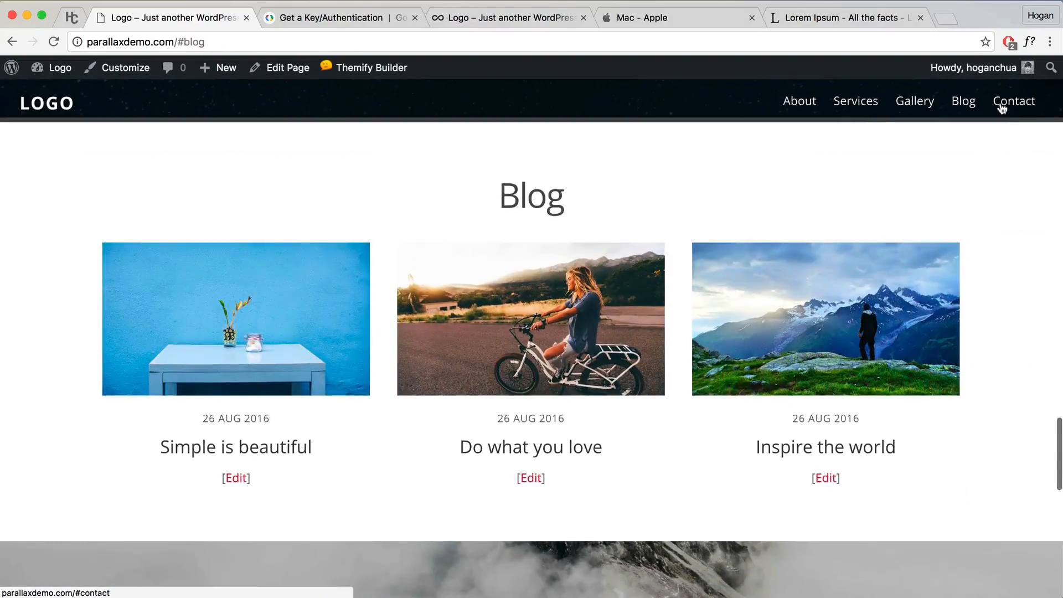
{"action": "left_click", "coordinate": [1002, 108]}
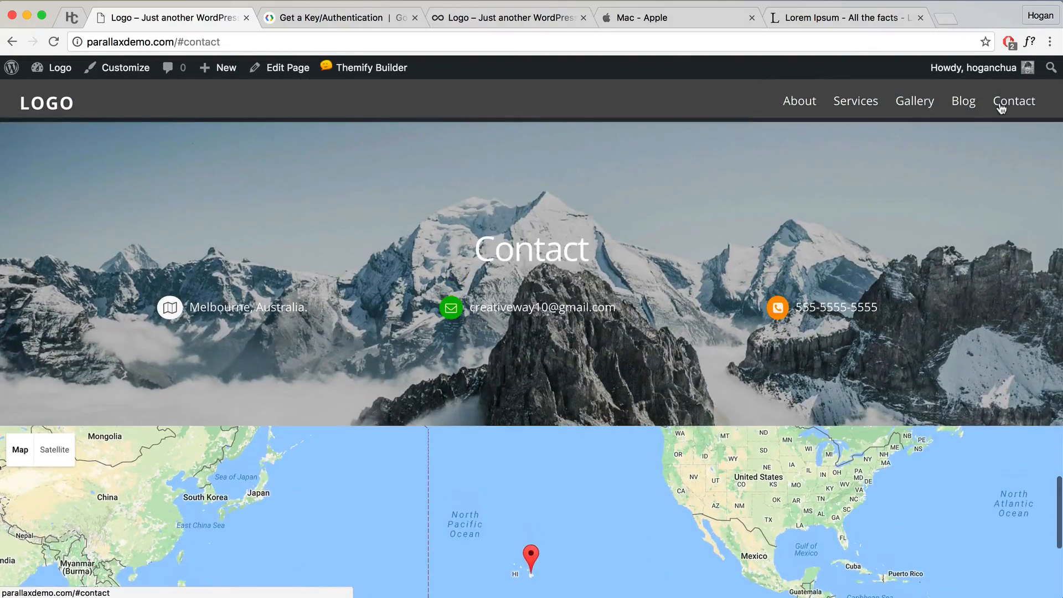
{"action": "scroll", "coordinate": [831, 217], "scroll_direction": "up", "scroll_amount": 20}
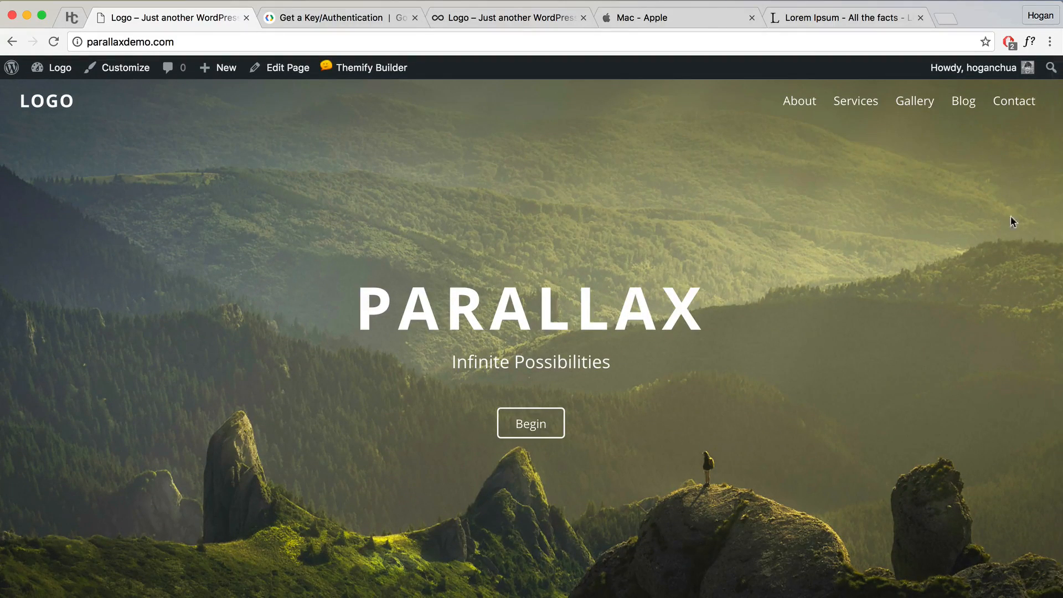
{"action": "left_click_drag", "start_coordinate": [1060, 205], "coordinate": [225, 235]}
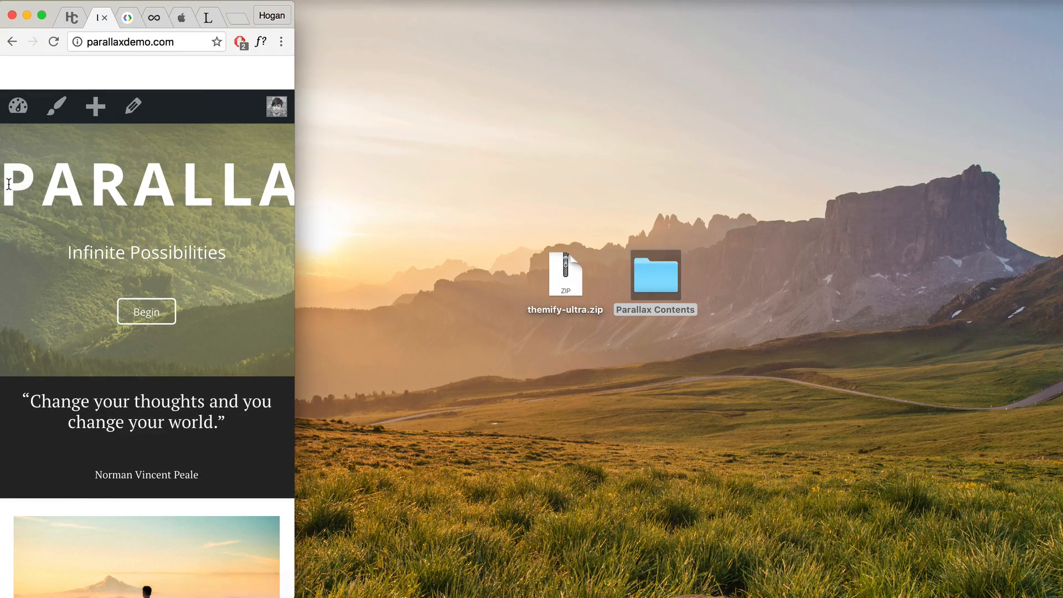
{"action": "left_click_drag", "start_coordinate": [8, 186], "coordinate": [260, 198]}
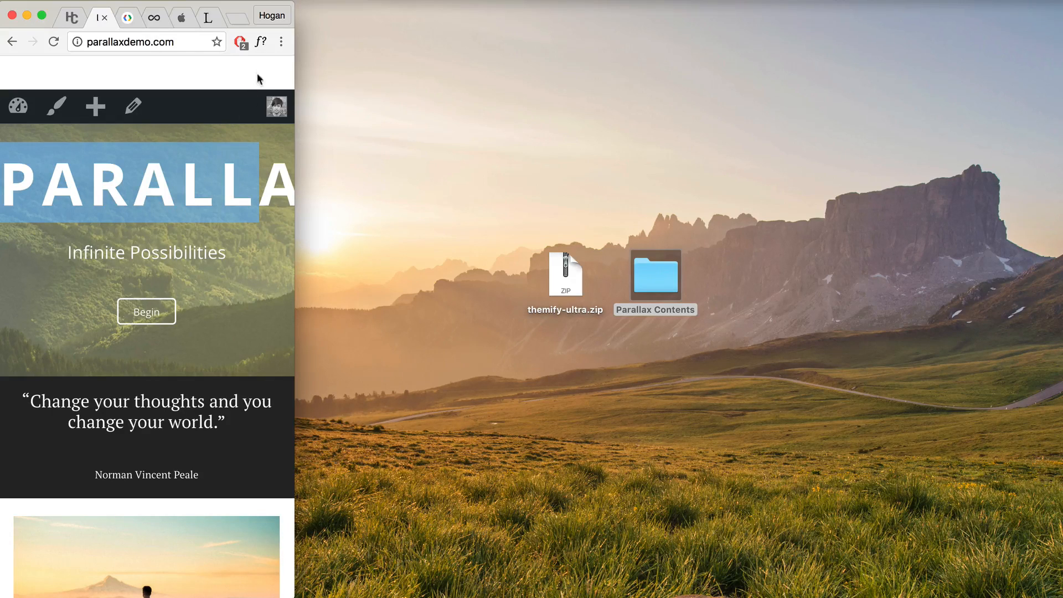
{"action": "left_click", "coordinate": [281, 43]}
{"action": "left_click", "coordinate": [317, 65]}
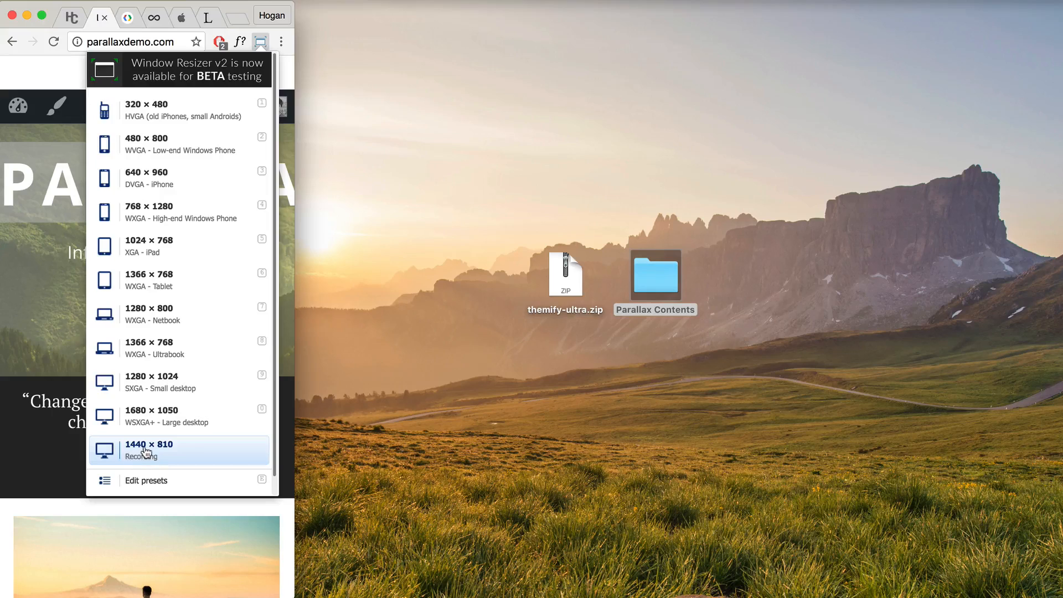
{"action": "left_click", "coordinate": [145, 452]}
{"action": "left_click", "coordinate": [540, 361]}
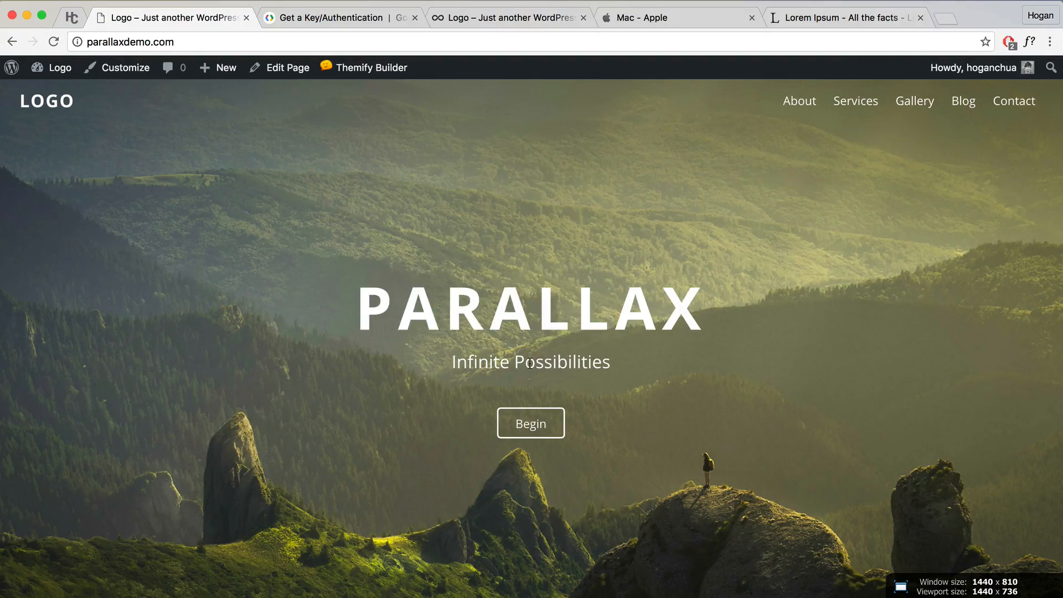
Step: In the Customizer's mobile preview, set the Heading 1 font size to 50 px
{"action": "left_click", "coordinate": [127, 72]}
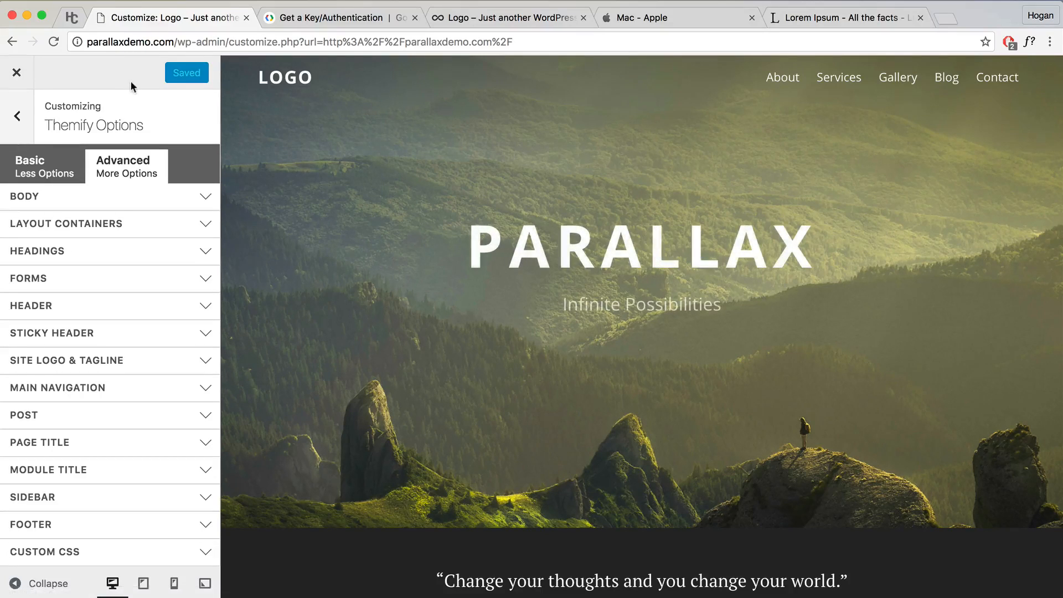
{"action": "left_click", "coordinate": [174, 584]}
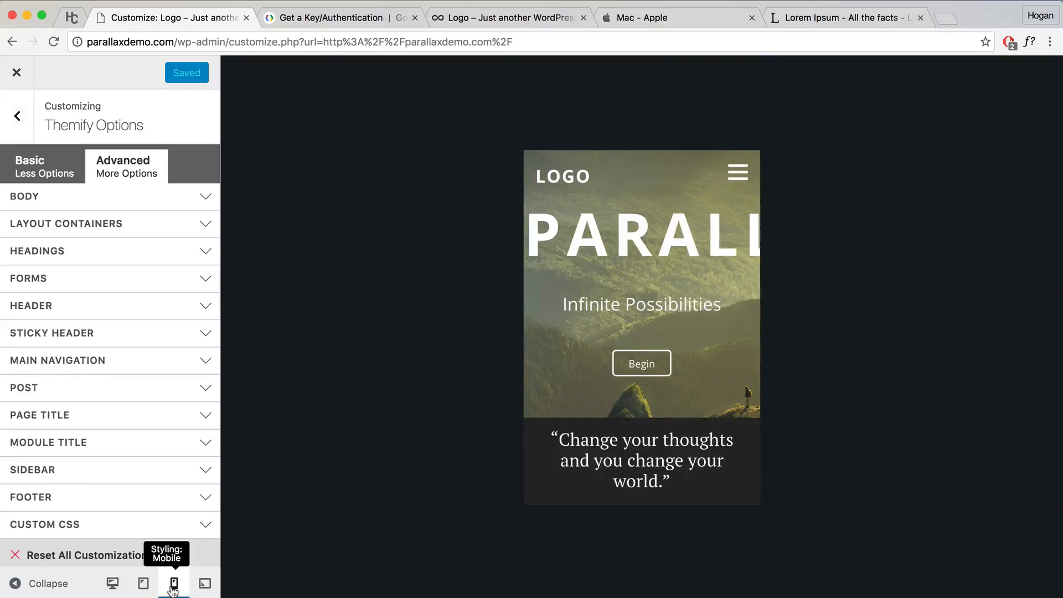
{"action": "left_click", "coordinate": [113, 252]}
{"action": "left_click", "coordinate": [100, 279]}
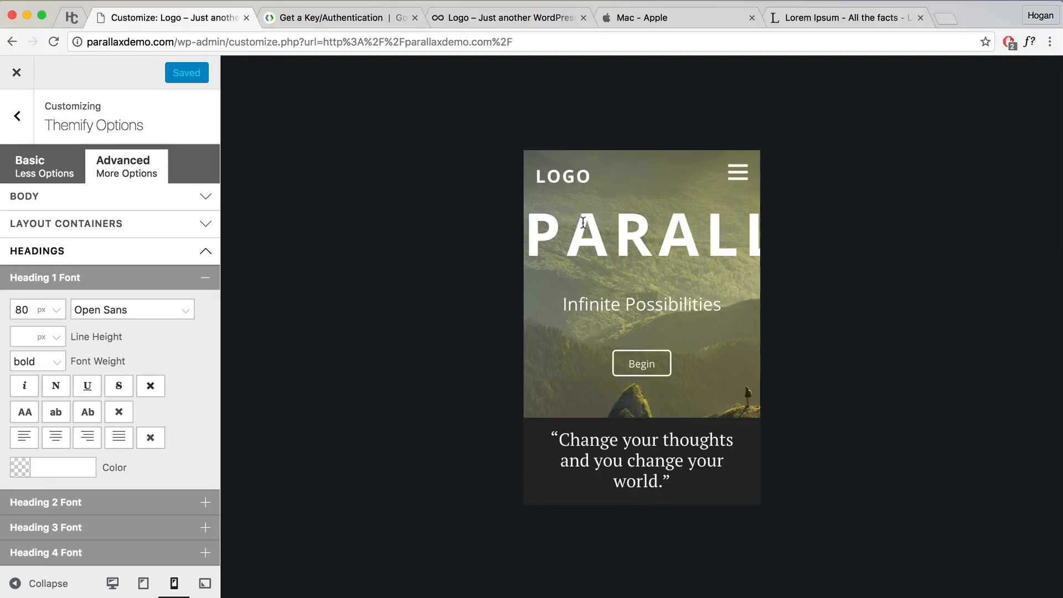
{"action": "double_click", "coordinate": [21, 308]}
{"action": "type", "text": "50"}
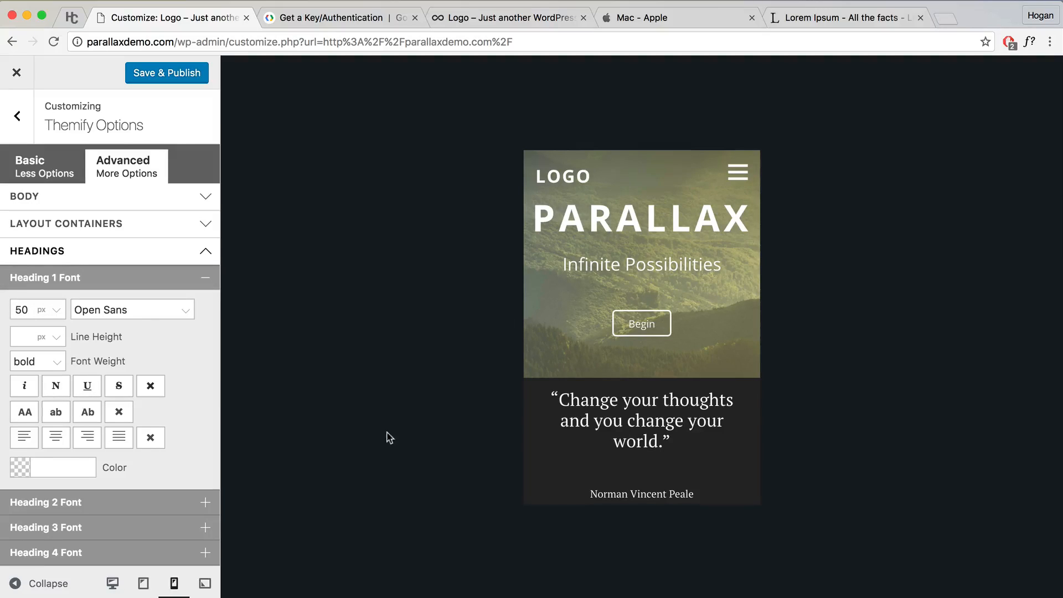
Step: Confirm Heading 1 stays 80 px on tablet and desktop, then publish and close the Customizer
{"action": "left_click", "coordinate": [144, 589]}
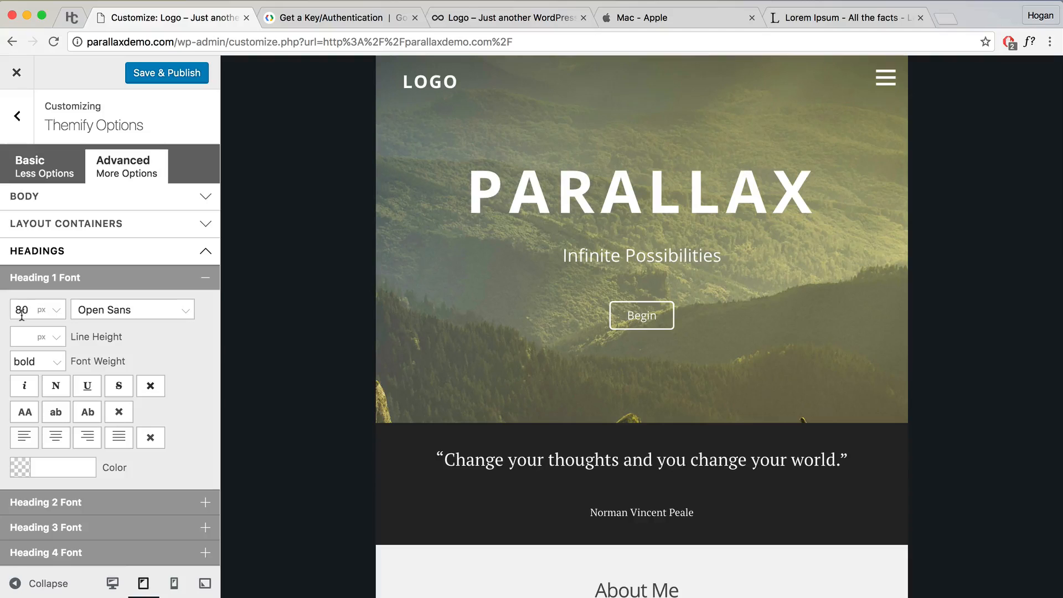
{"action": "left_click", "coordinate": [113, 583]}
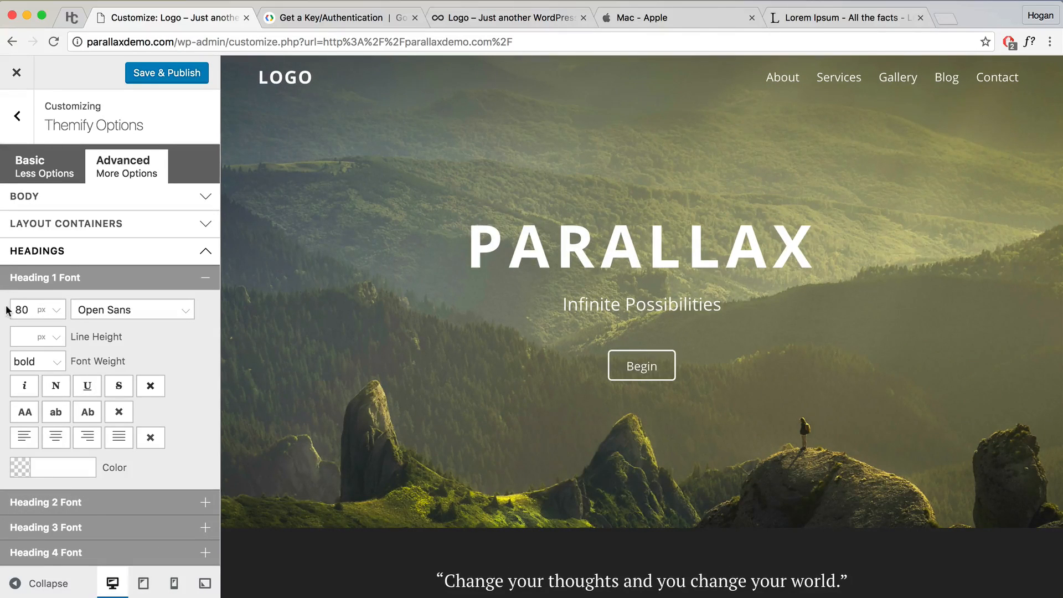
{"action": "left_click", "coordinate": [173, 588]}
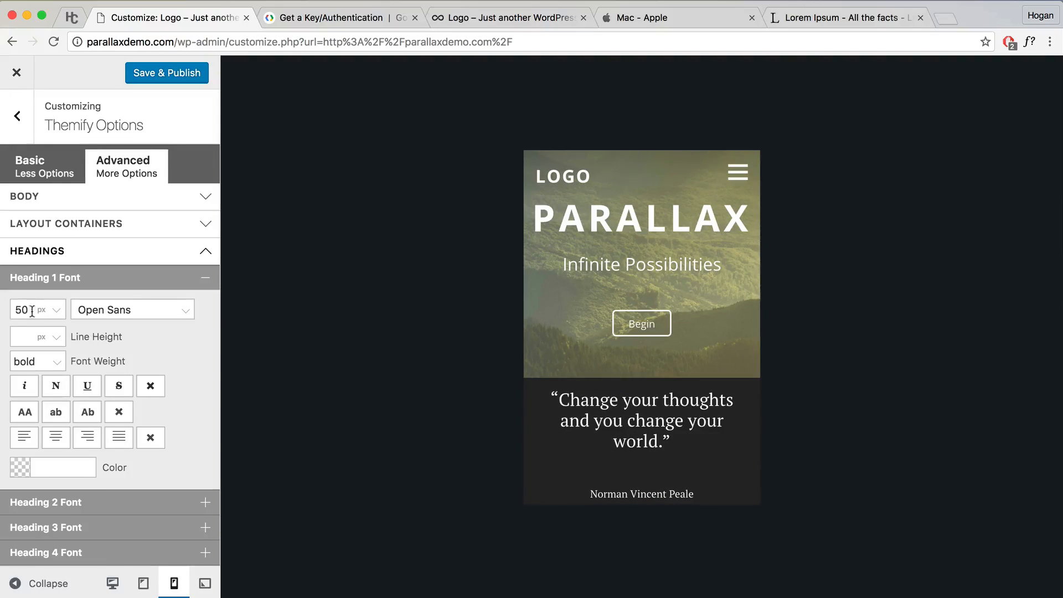
{"action": "scroll", "coordinate": [625, 374], "scroll_direction": "down", "scroll_amount": 3}
{"action": "scroll", "coordinate": [625, 374], "scroll_direction": "up", "scroll_amount": 3}
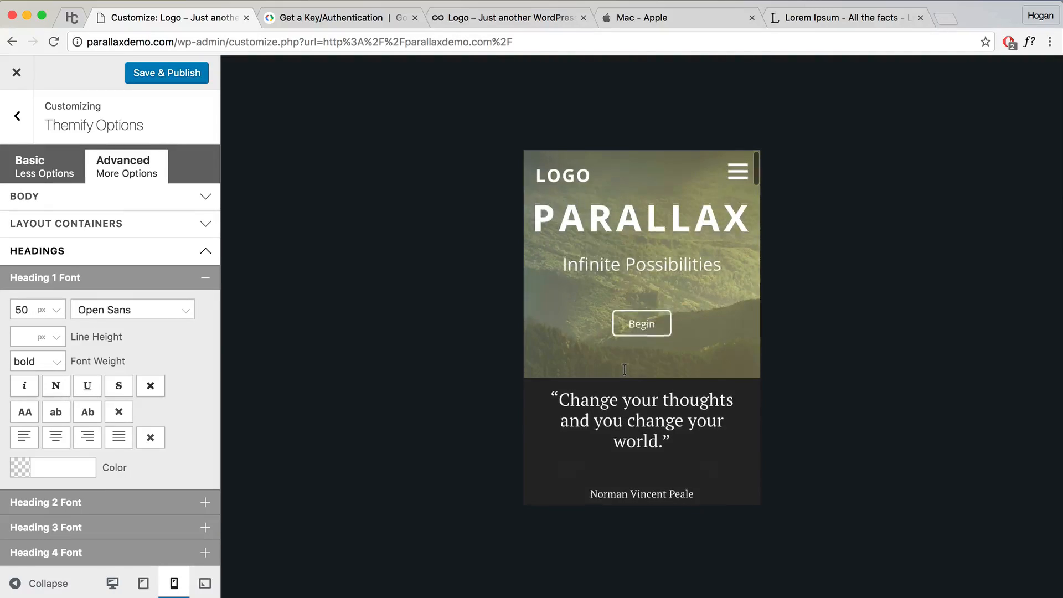
{"action": "scroll", "coordinate": [625, 368], "scroll_direction": "down", "scroll_amount": 2}
{"action": "scroll", "coordinate": [613, 383], "scroll_direction": "down", "scroll_amount": 5}
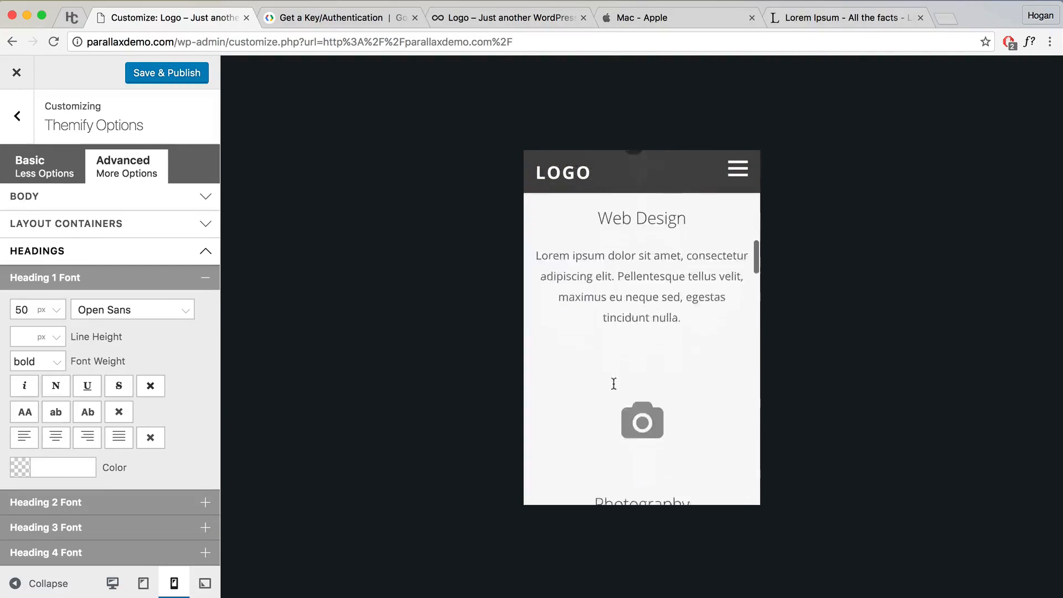
{"action": "scroll", "coordinate": [615, 389], "scroll_direction": "up", "scroll_amount": 1}
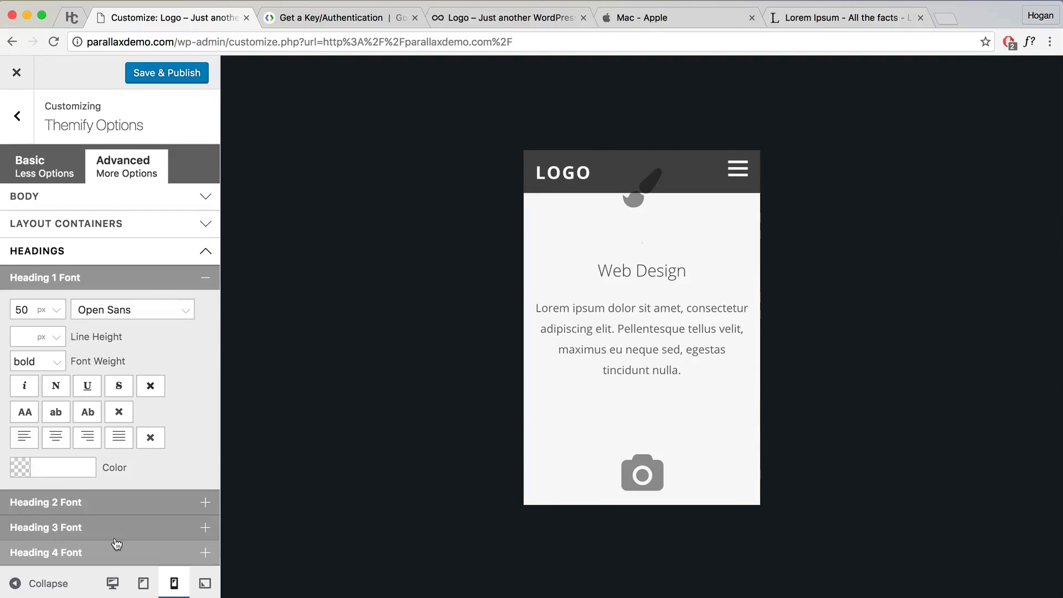
{"action": "scroll", "coordinate": [603, 398], "scroll_direction": "down", "scroll_amount": 2}
{"action": "scroll", "coordinate": [603, 399], "scroll_direction": "up", "scroll_amount": 4}
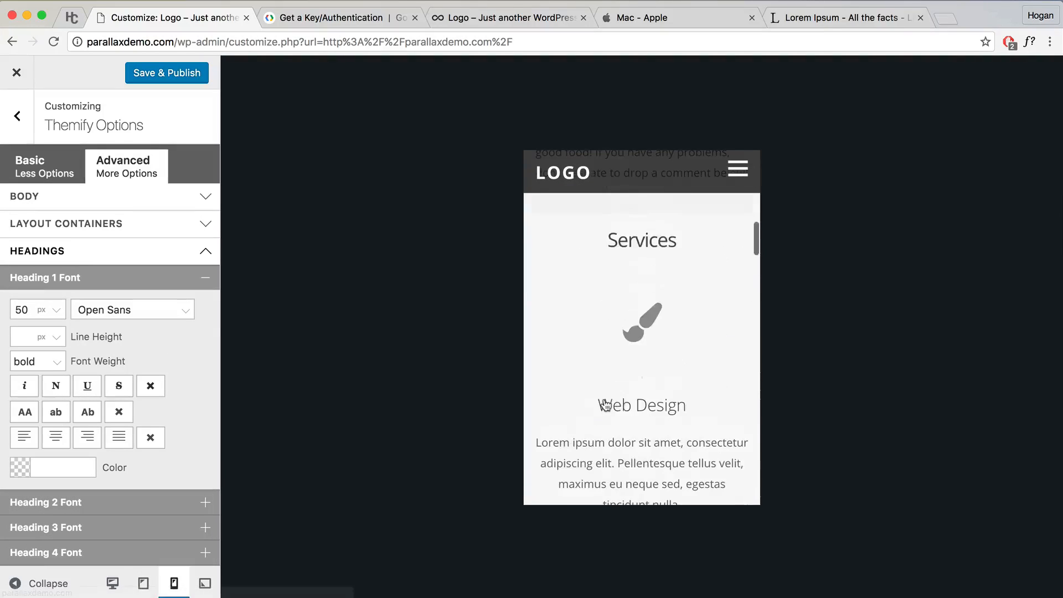
{"action": "scroll", "coordinate": [601, 404], "scroll_direction": "up", "scroll_amount": 6}
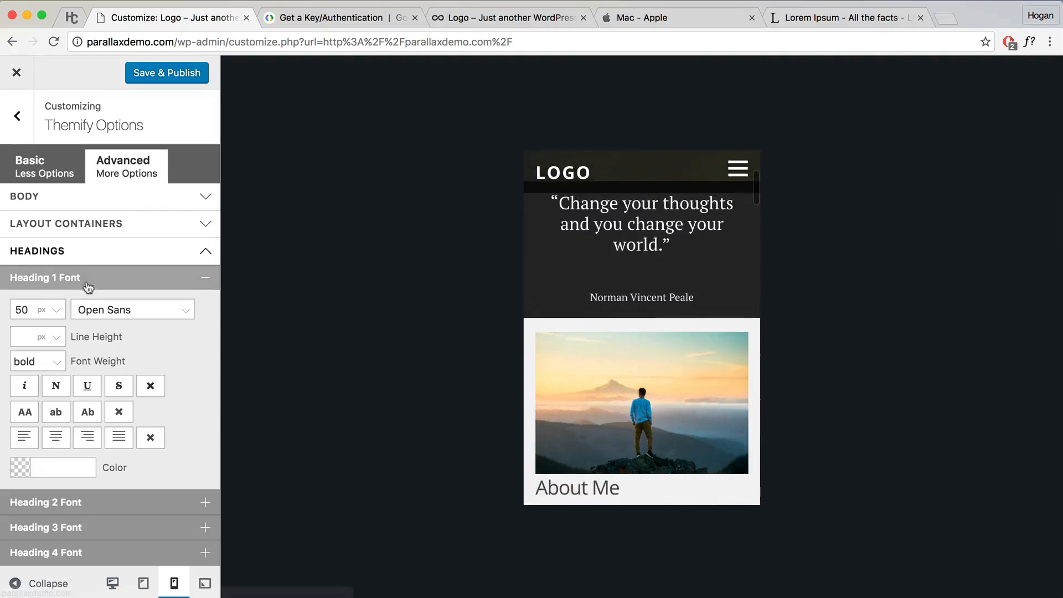
{"action": "left_click", "coordinate": [143, 78]}
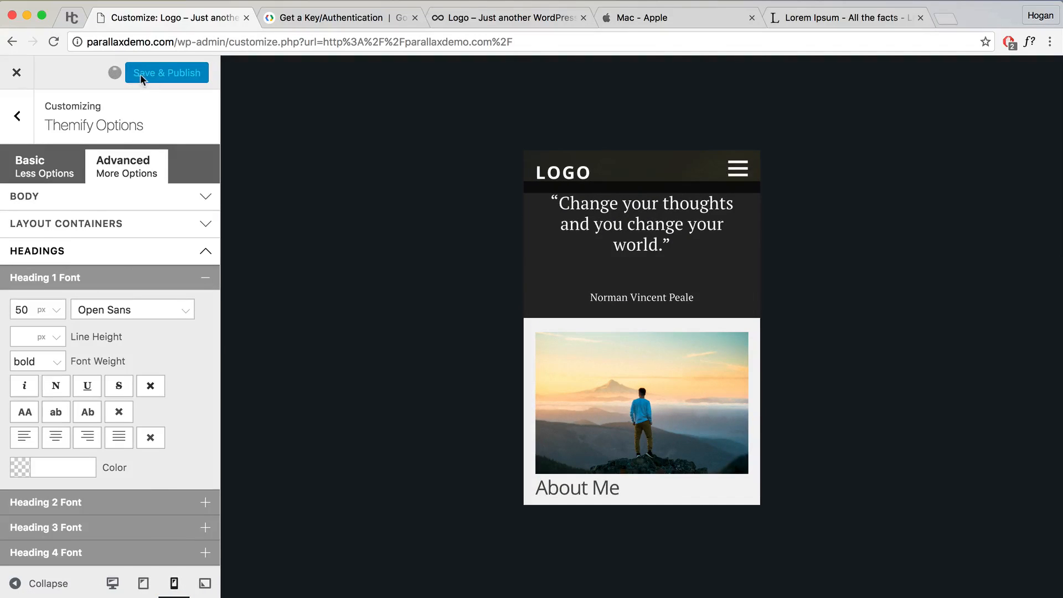
{"action": "left_click", "coordinate": [17, 73]}
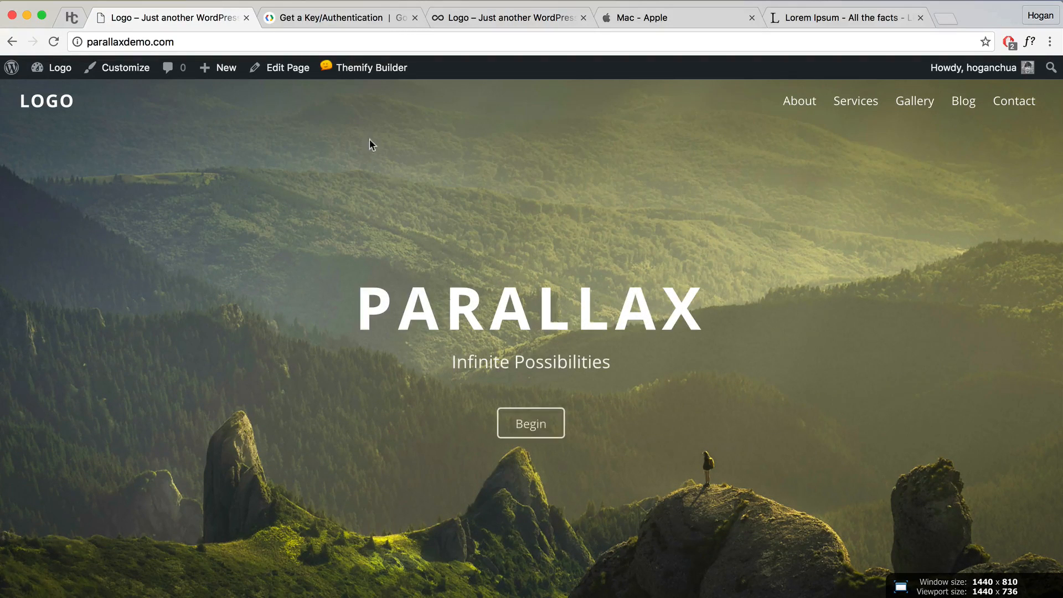
Step: Turn on Themify Builder for the homepage, duplicate the PARALLAX hero row, and open its row options
{"action": "mouse_move", "coordinate": [365, 69]}
{"action": "left_click", "coordinate": [357, 93]}
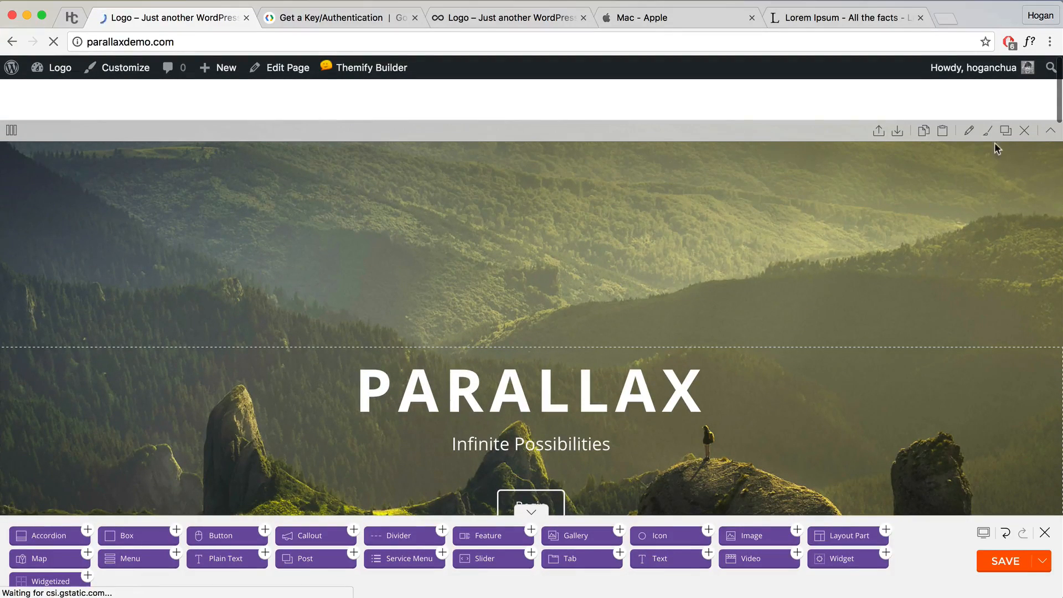
{"action": "left_click", "coordinate": [1006, 133]}
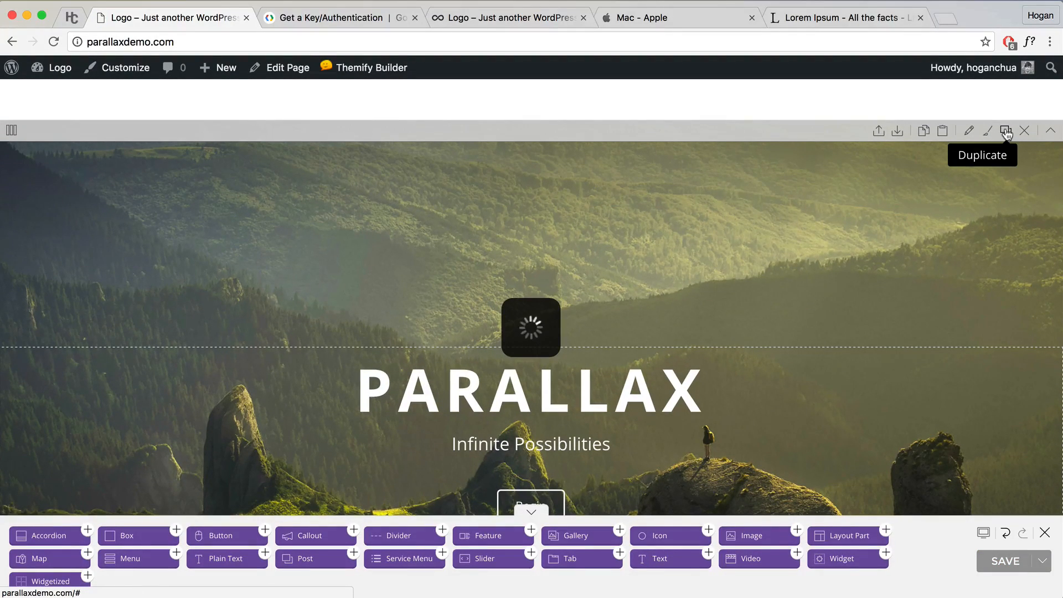
{"action": "scroll", "coordinate": [856, 212], "scroll_direction": "down", "scroll_amount": 4}
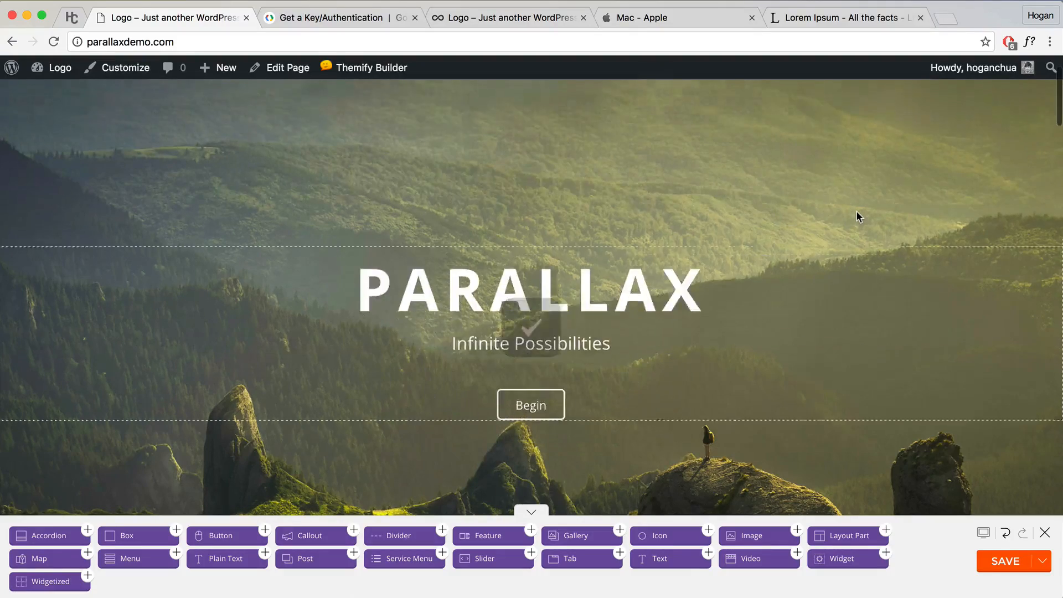
{"action": "scroll", "coordinate": [856, 211], "scroll_direction": "up", "scroll_amount": 4}
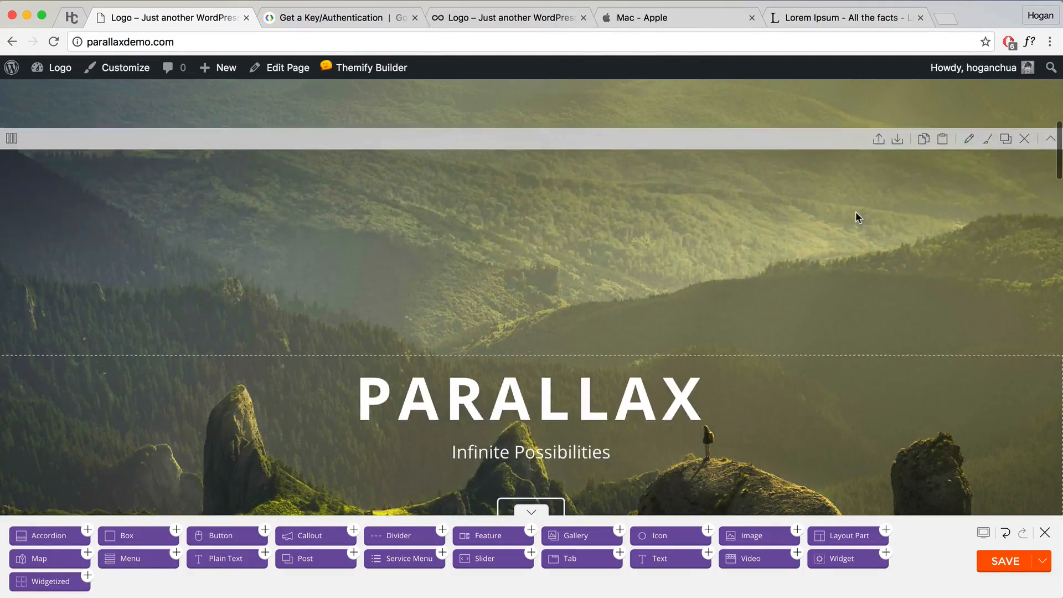
{"action": "scroll", "coordinate": [845, 225], "scroll_direction": "down", "scroll_amount": 1}
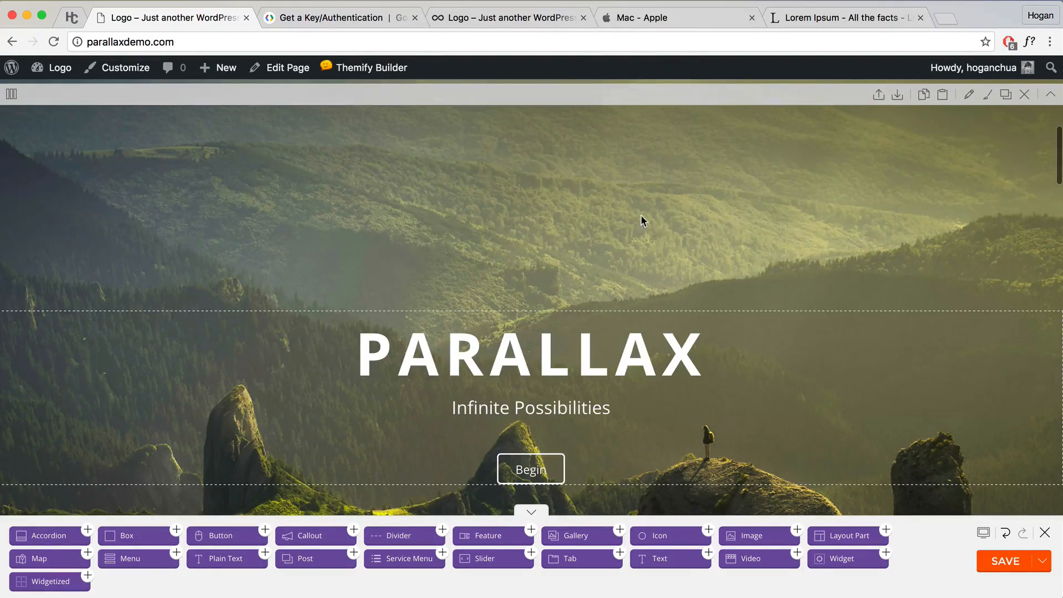
{"action": "left_click", "coordinate": [970, 95]}
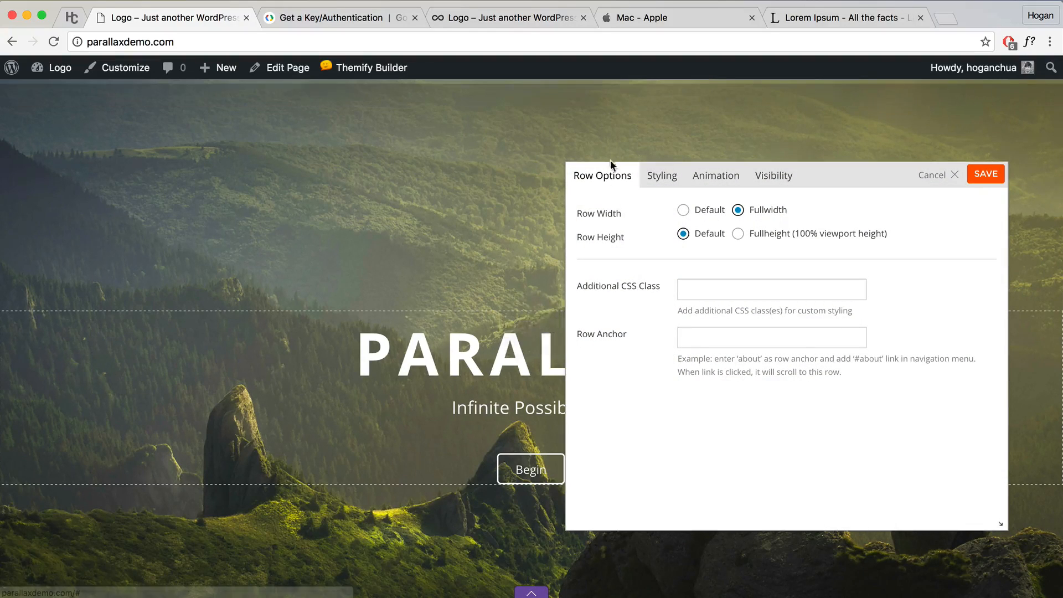
Step: Give the duplicated hero row a Fullcover background with 25% top and 10% bottom padding
{"action": "left_click", "coordinate": [659, 177]}
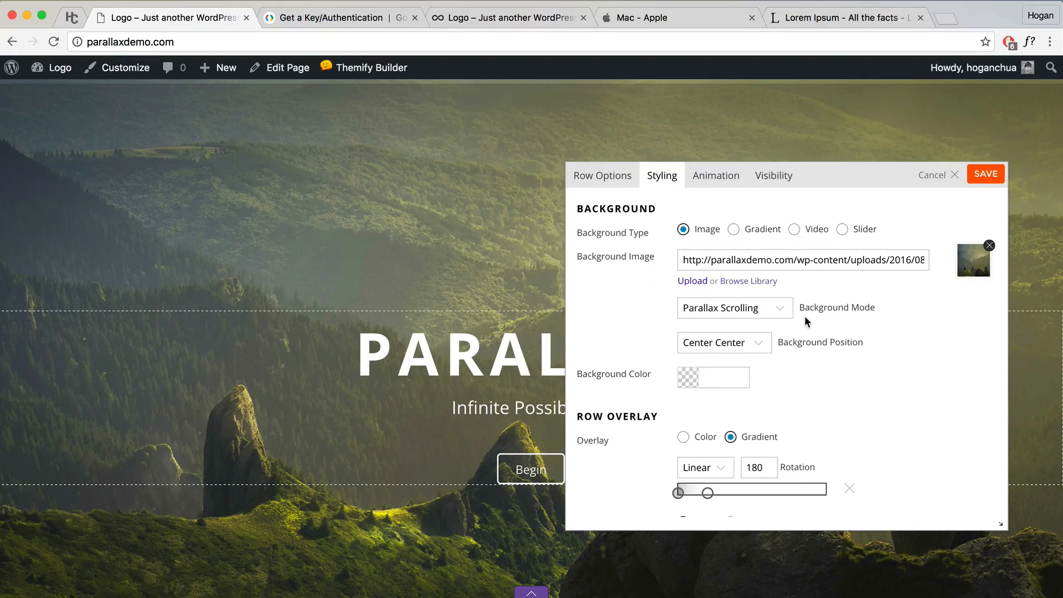
{"action": "left_click", "coordinate": [779, 308]}
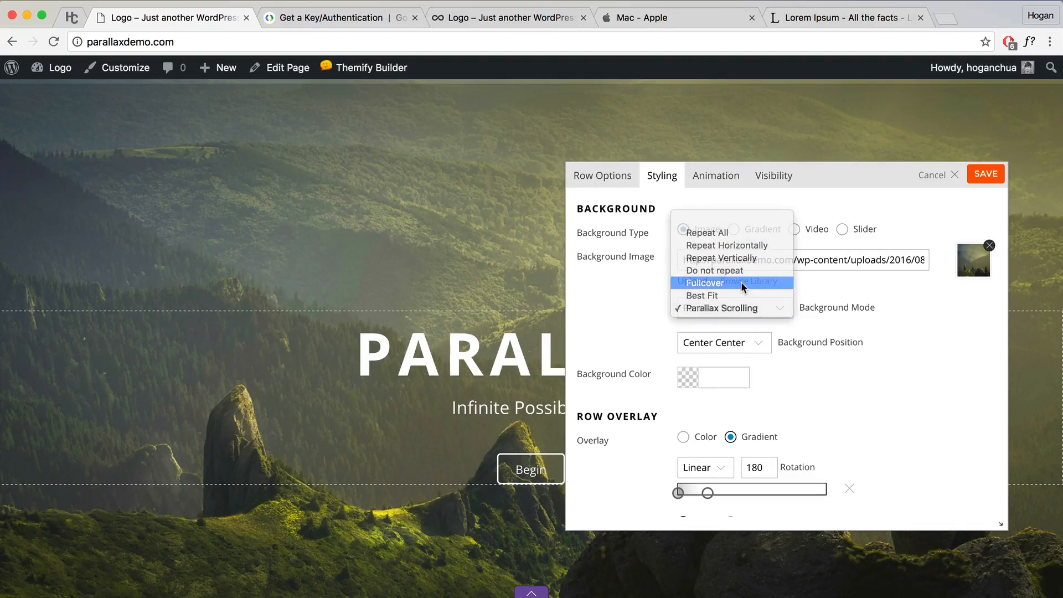
{"action": "left_click", "coordinate": [741, 282]}
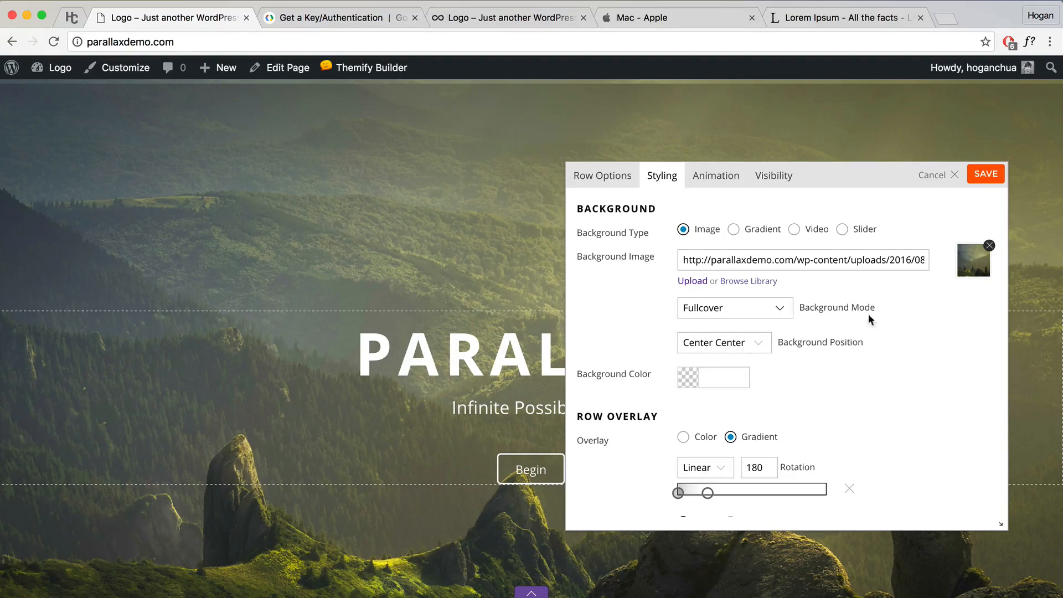
{"action": "scroll", "coordinate": [880, 333], "scroll_direction": "down", "scroll_amount": 10}
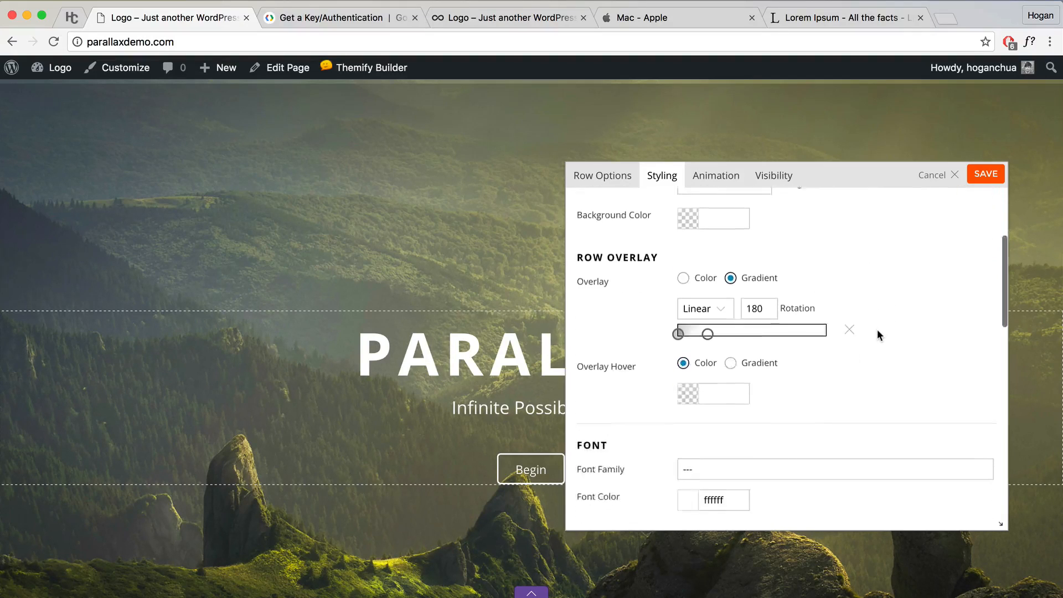
{"action": "scroll", "coordinate": [876, 336], "scroll_direction": "down", "scroll_amount": 3}
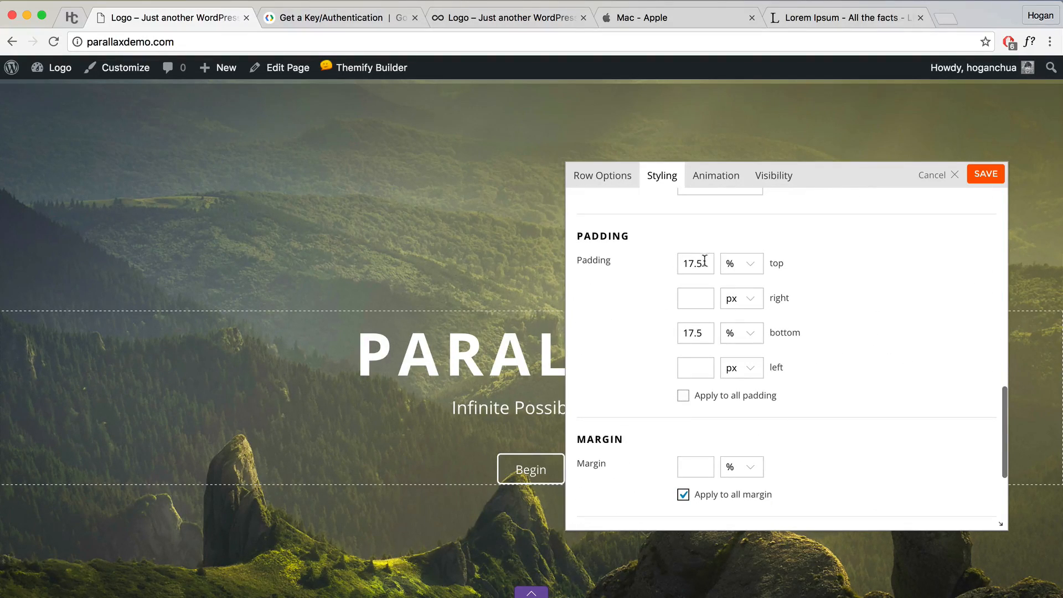
{"action": "left_click_drag", "start_coordinate": [704, 260], "coordinate": [652, 261]}
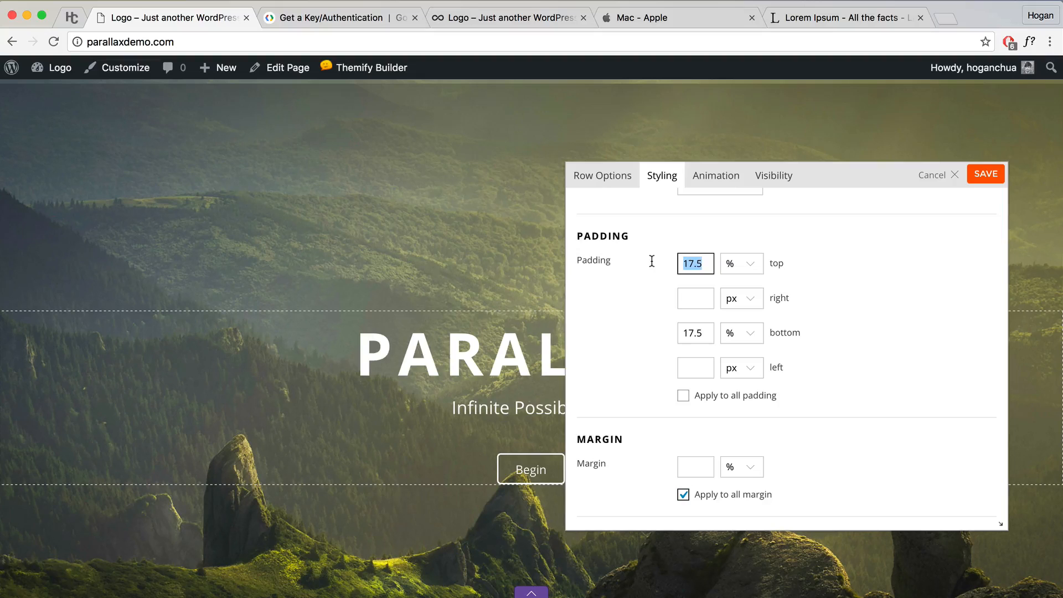
{"action": "type", "text": "25"}
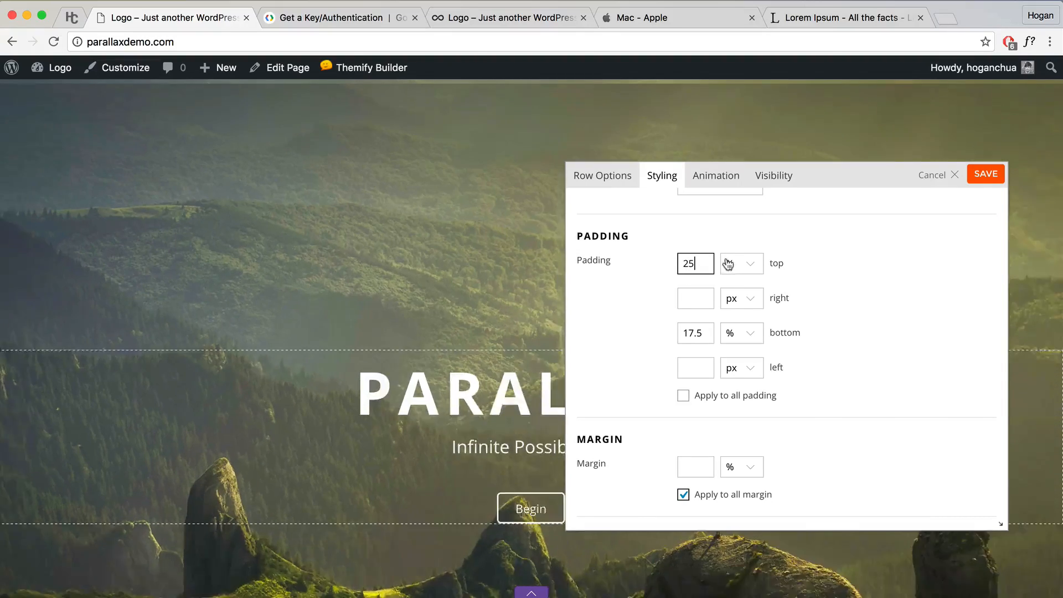
{"action": "left_click_drag", "start_coordinate": [697, 341], "coordinate": [648, 327]}
{"action": "type", "text": "10"}
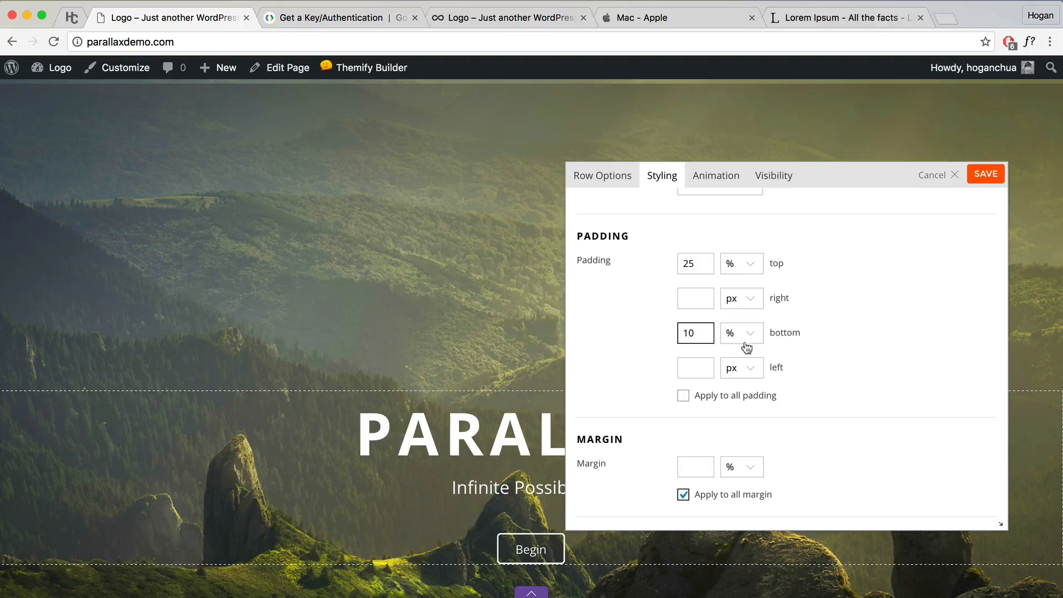
{"action": "left_click", "coordinate": [842, 301]}
Step: Hide the duplicated hero row on desktop and tablet
{"action": "left_click", "coordinate": [770, 181]}
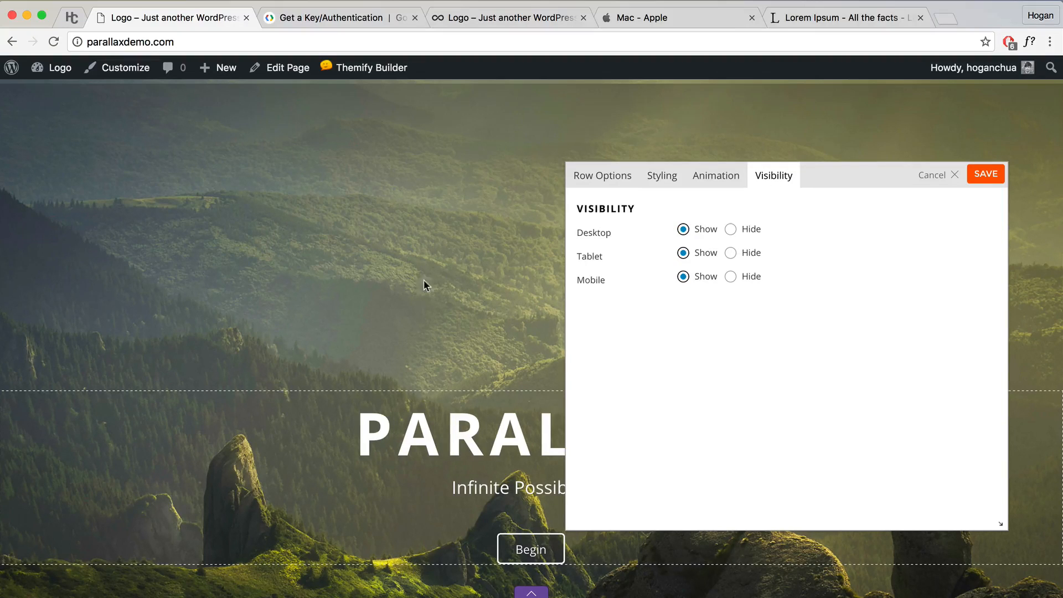
{"action": "left_click_drag", "start_coordinate": [610, 280], "coordinate": [577, 279]}
{"action": "left_click_drag", "start_coordinate": [579, 252], "coordinate": [578, 246]}
{"action": "left_click", "coordinate": [730, 253]}
{"action": "left_click", "coordinate": [732, 230]}
Step: Save the duplicated row, hide the original hero row on mobile, then save the page and exit the builder
{"action": "left_click", "coordinate": [986, 174]}
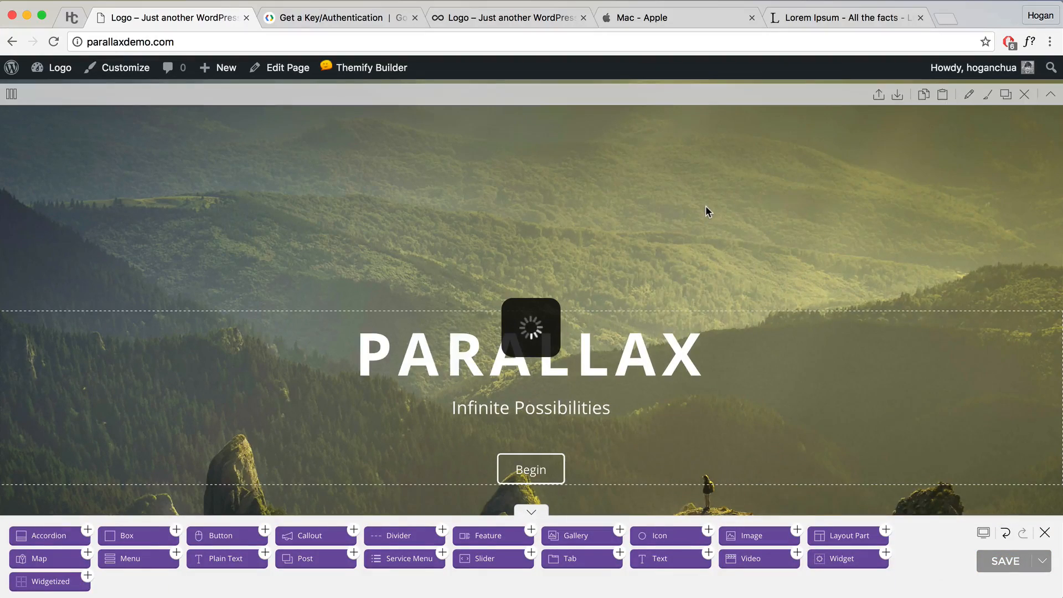
{"action": "scroll", "coordinate": [829, 347], "scroll_direction": "up", "scroll_amount": 10}
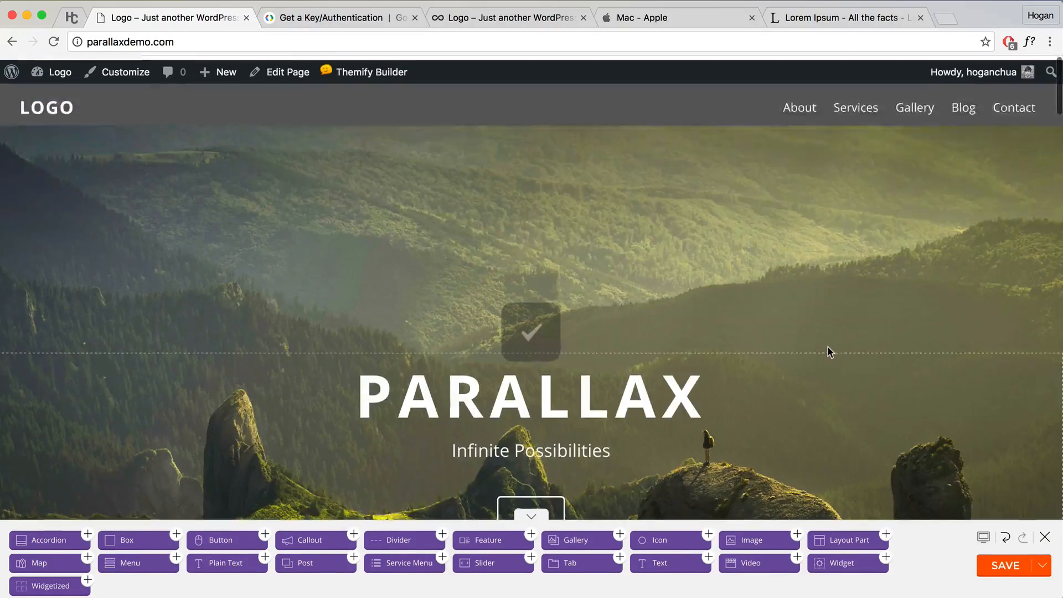
{"action": "left_click", "coordinate": [969, 131]}
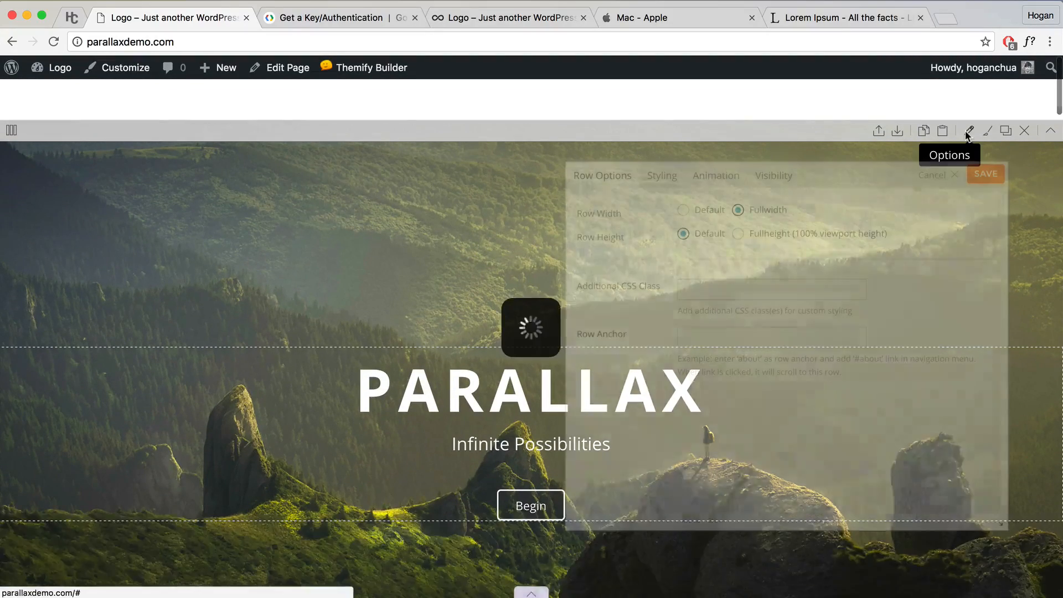
{"action": "left_click", "coordinate": [788, 176]}
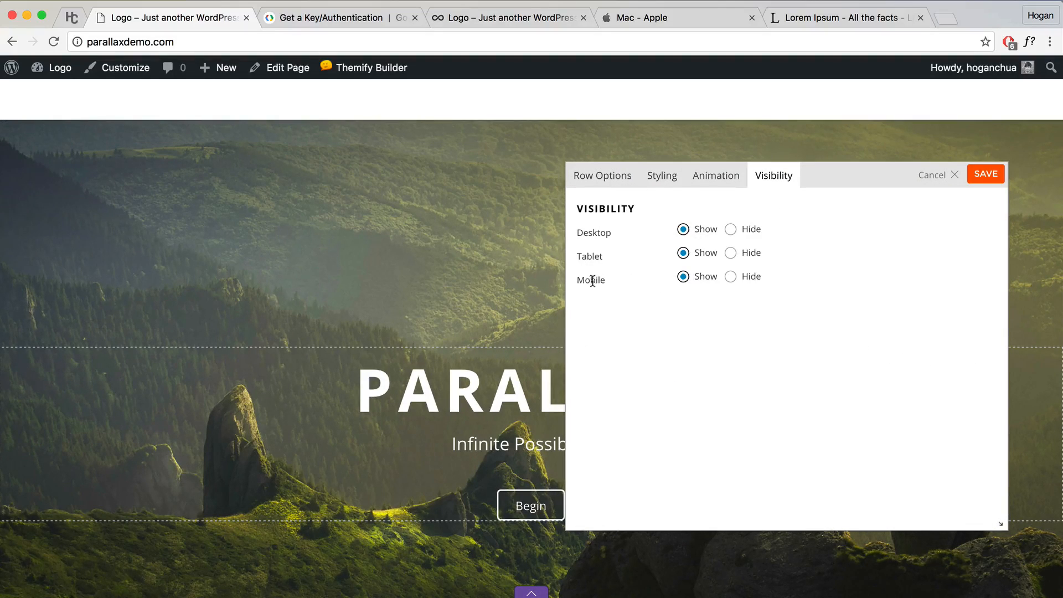
{"action": "left_click", "coordinate": [731, 278]}
{"action": "left_click", "coordinate": [987, 175]}
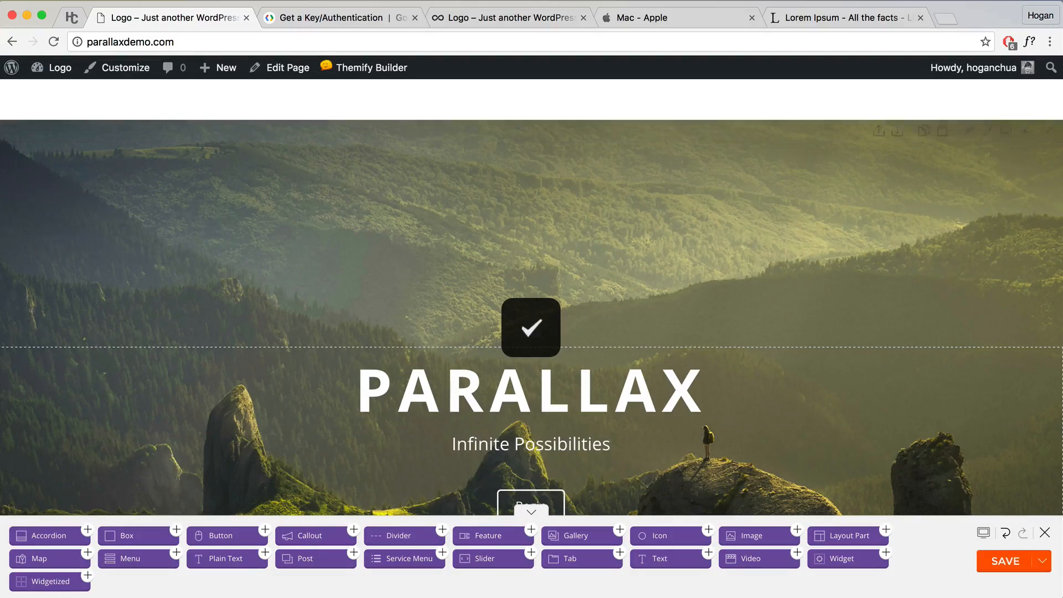
{"action": "left_click", "coordinate": [1000, 568]}
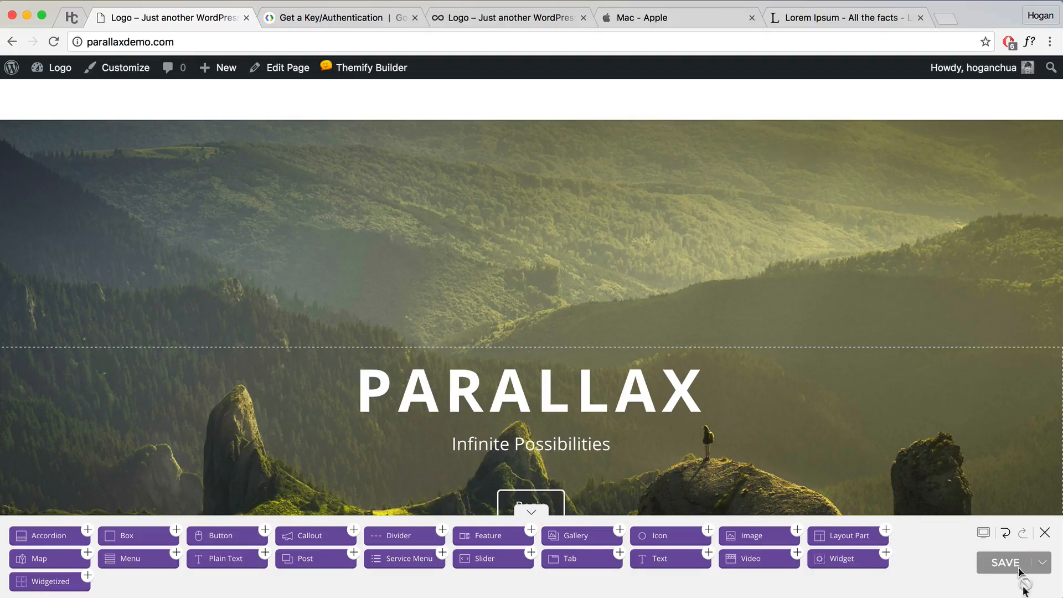
{"action": "left_click", "coordinate": [1045, 533]}
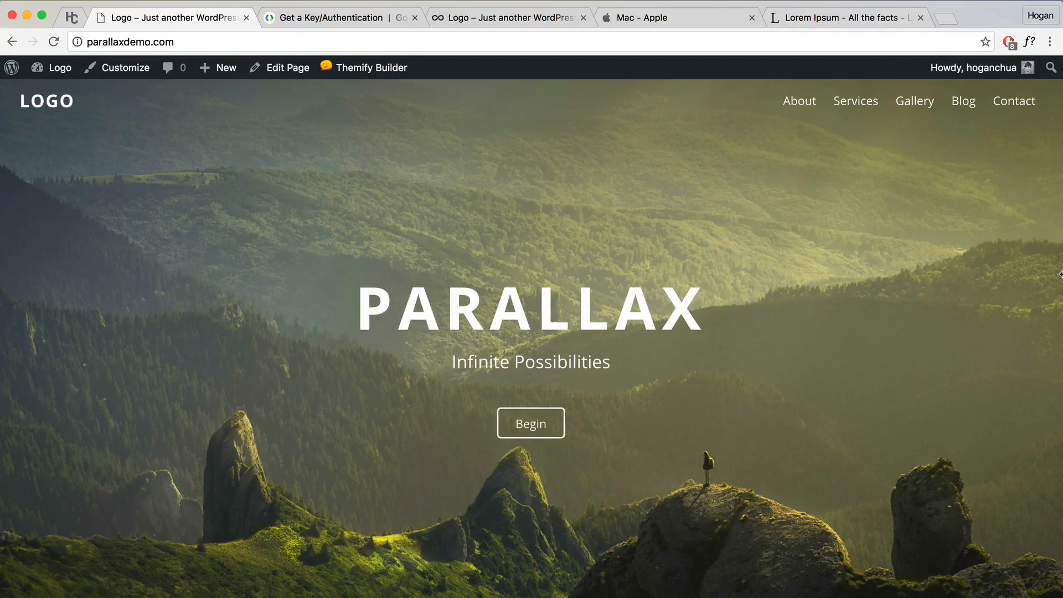
{"action": "left_click_drag", "start_coordinate": [1060, 274], "coordinate": [311, 282]}
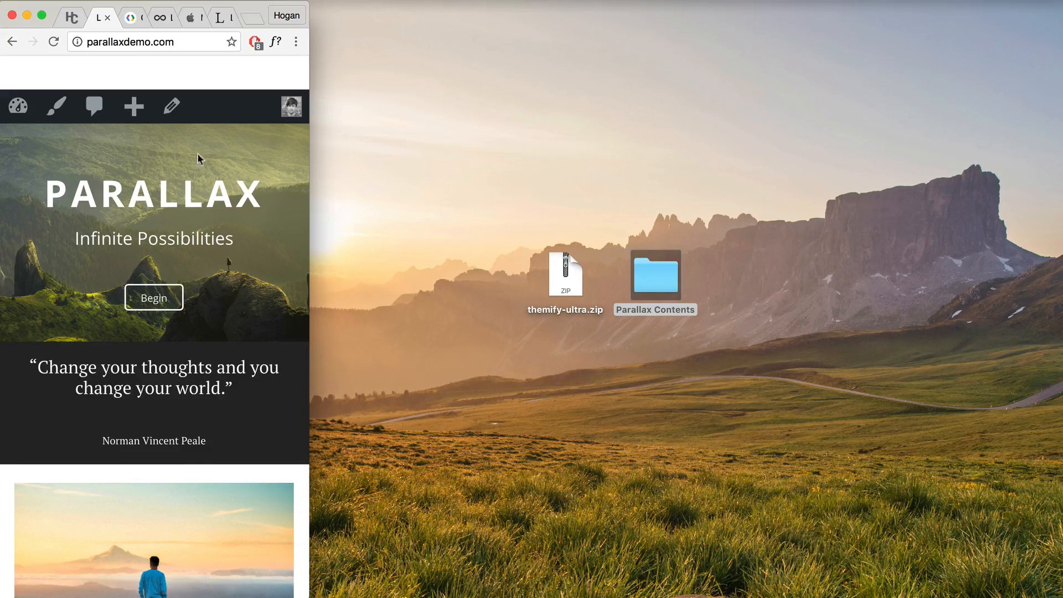
{"action": "left_click_drag", "start_coordinate": [250, 189], "coordinate": [49, 190]}
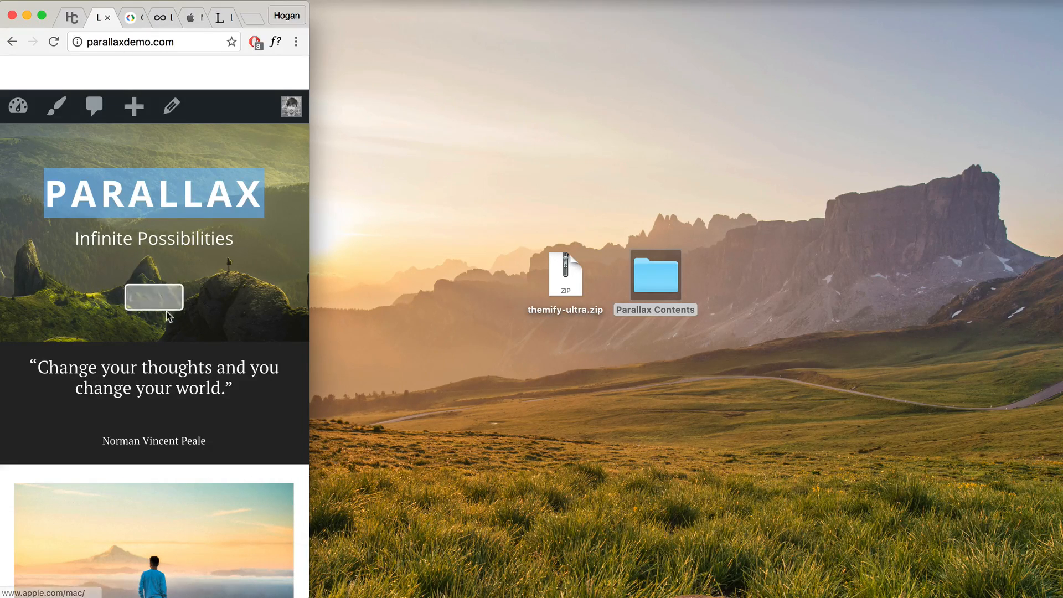
{"action": "left_click", "coordinate": [296, 42]}
{"action": "left_click", "coordinate": [333, 67]}
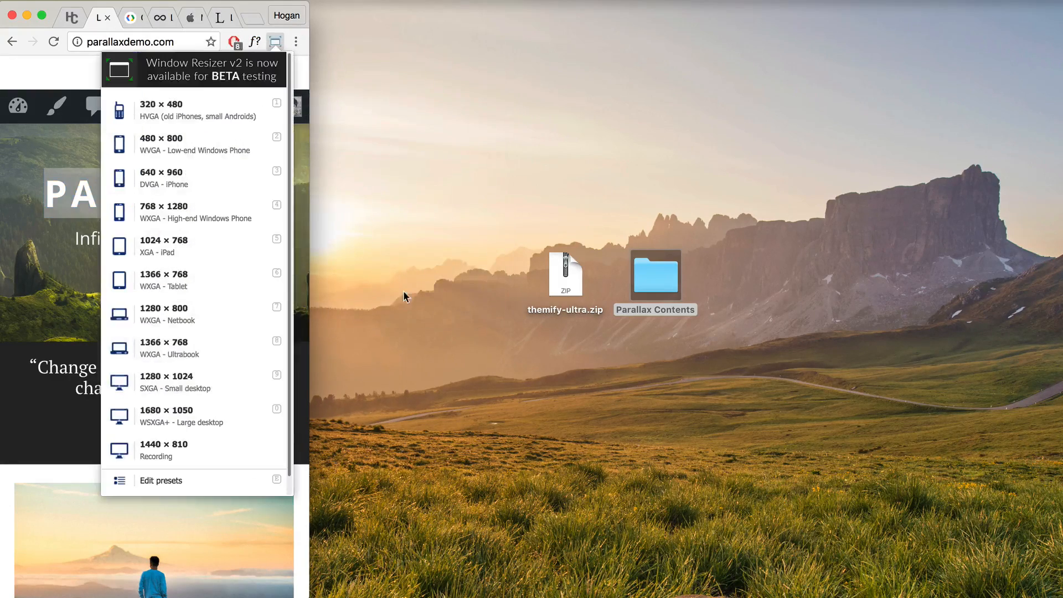
{"action": "left_click", "coordinate": [178, 449]}
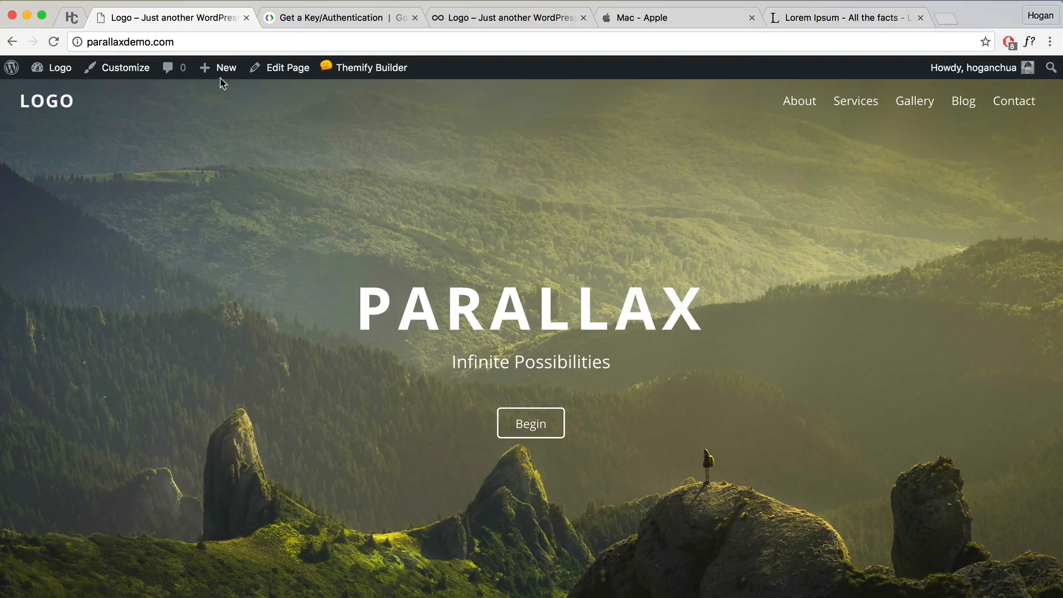
Step: Create a new page titled 'Service Page 1', publish it and view it live
{"action": "mouse_move", "coordinate": [219, 73]}
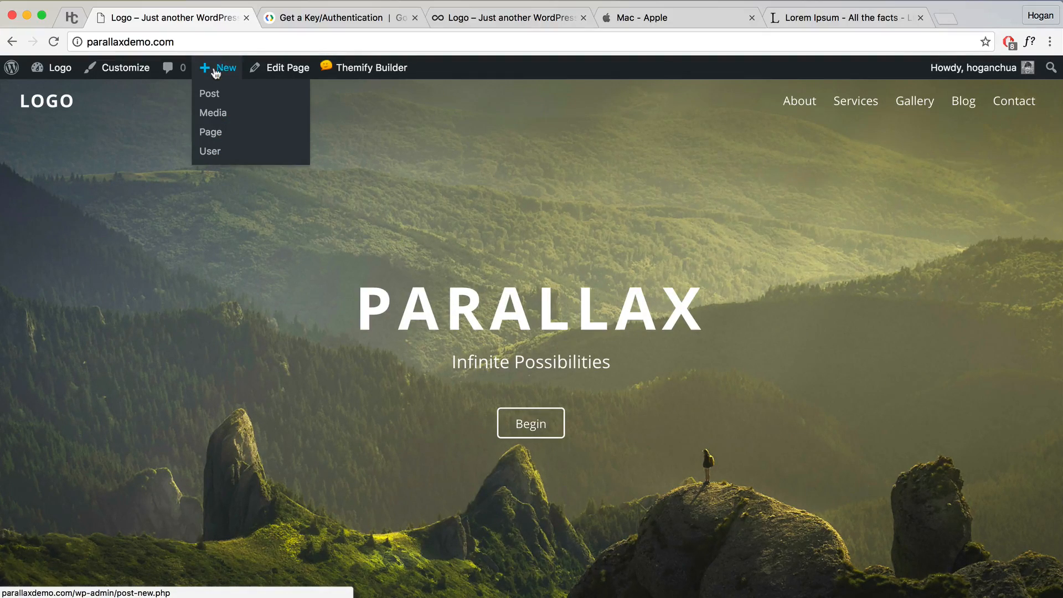
{"action": "left_click", "coordinate": [211, 133]}
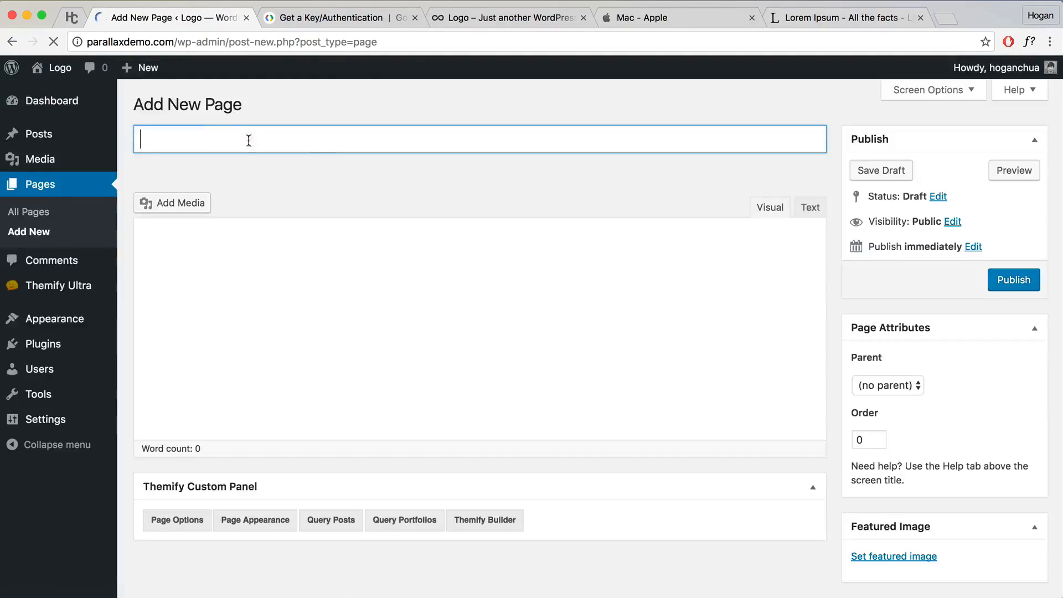
{"action": "type", "text": "Se"}
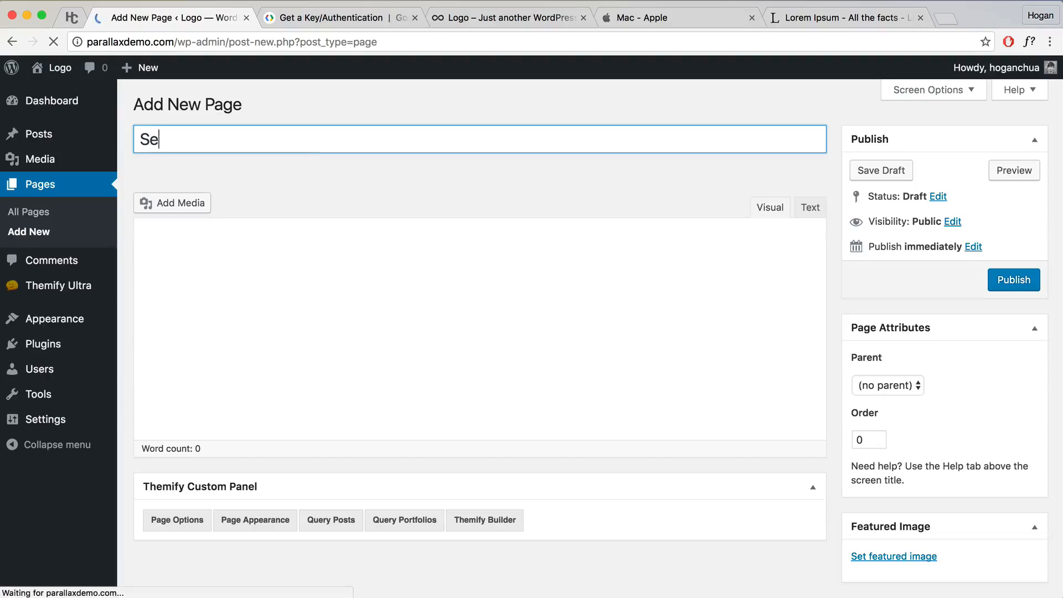
{"action": "type", "text": "rvice Page 1"}
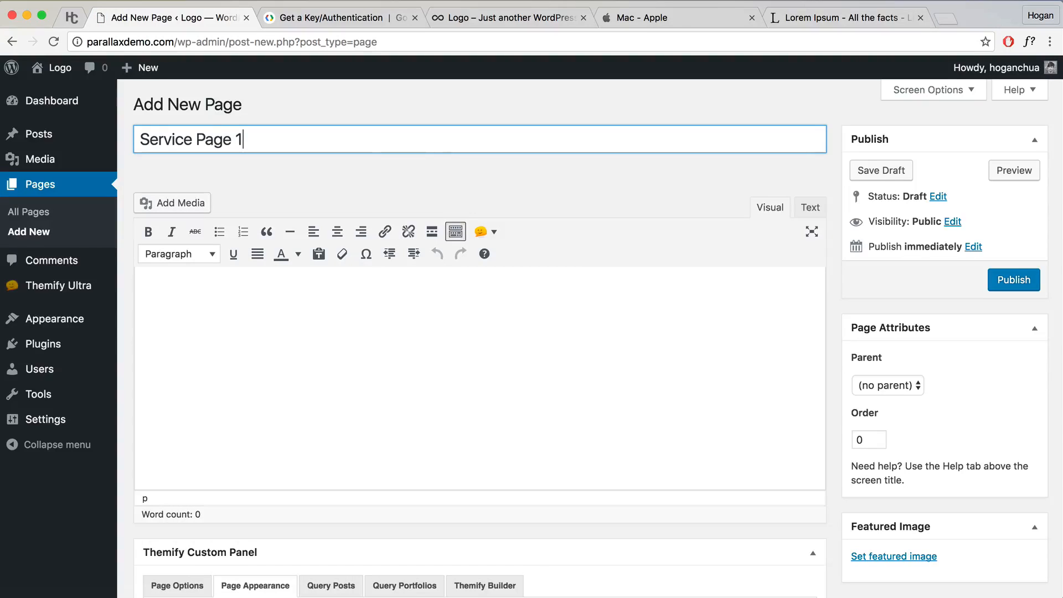
{"action": "left_click", "coordinate": [1026, 279]}
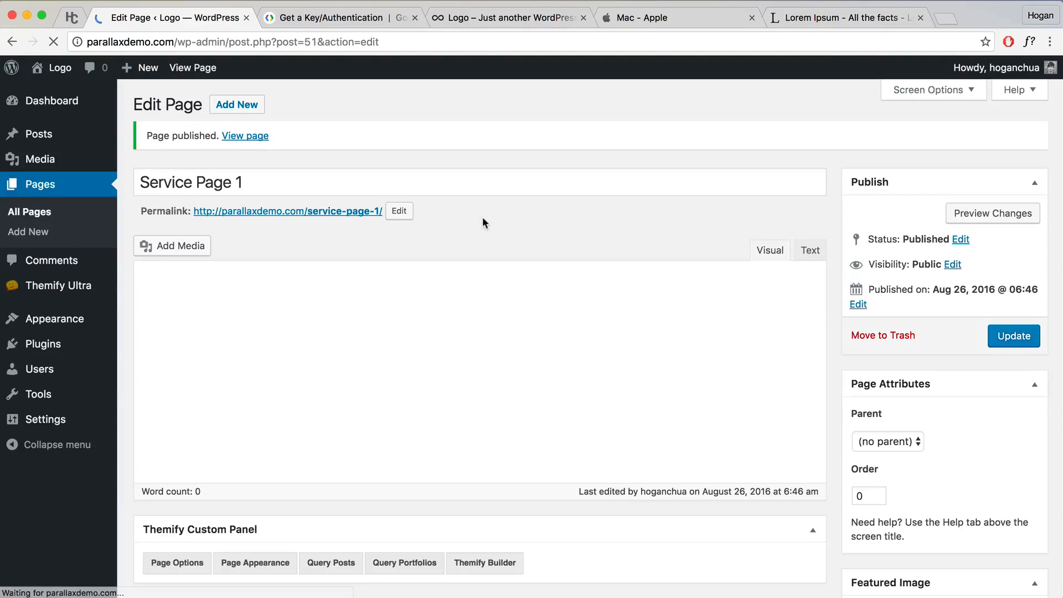
{"action": "left_click", "coordinate": [258, 142]}
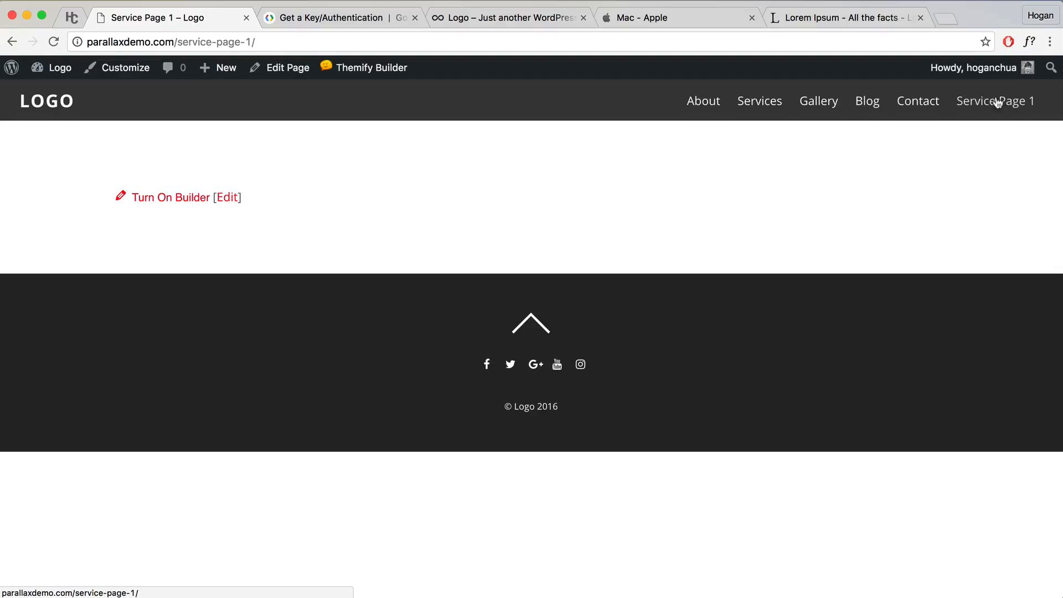
Step: Turn on Themify Builder and pick the Profile layout from the Parallax layouts
{"action": "mouse_move", "coordinate": [356, 78]}
{"action": "left_click", "coordinate": [345, 95]}
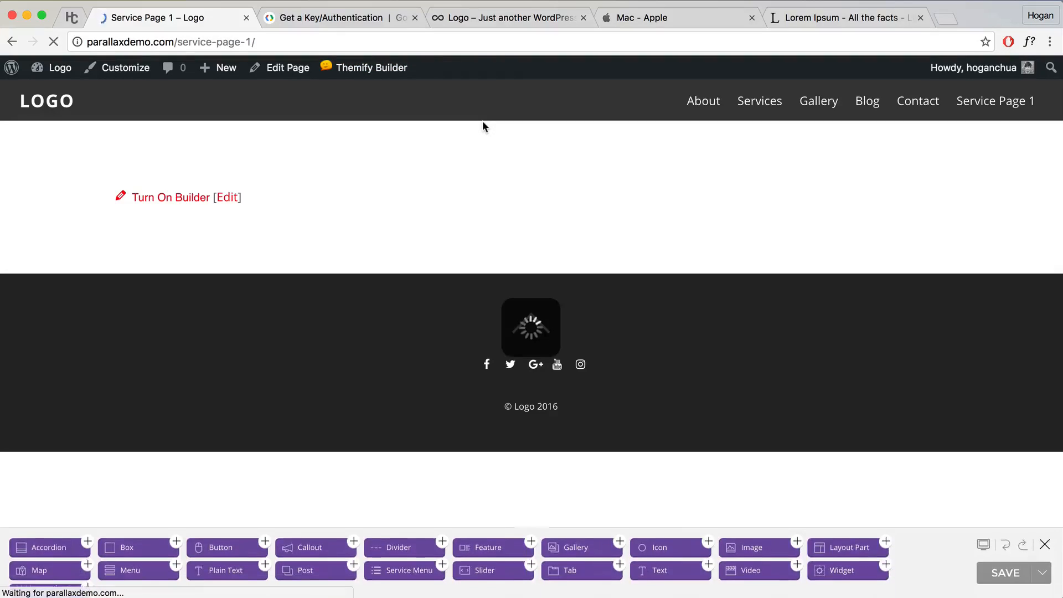
{"action": "mouse_move", "coordinate": [389, 76]}
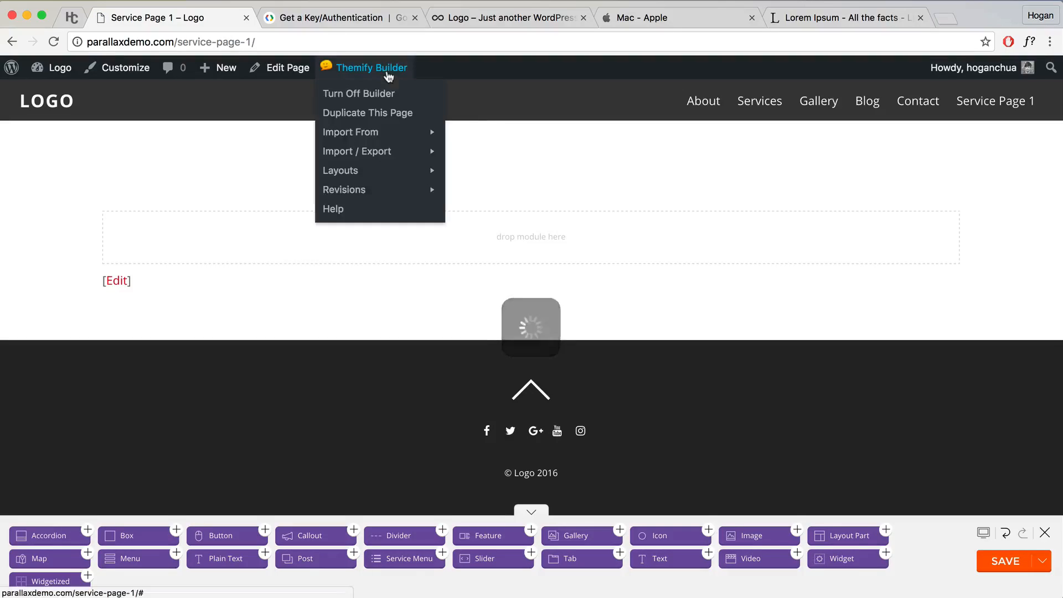
{"action": "mouse_move", "coordinate": [356, 174]}
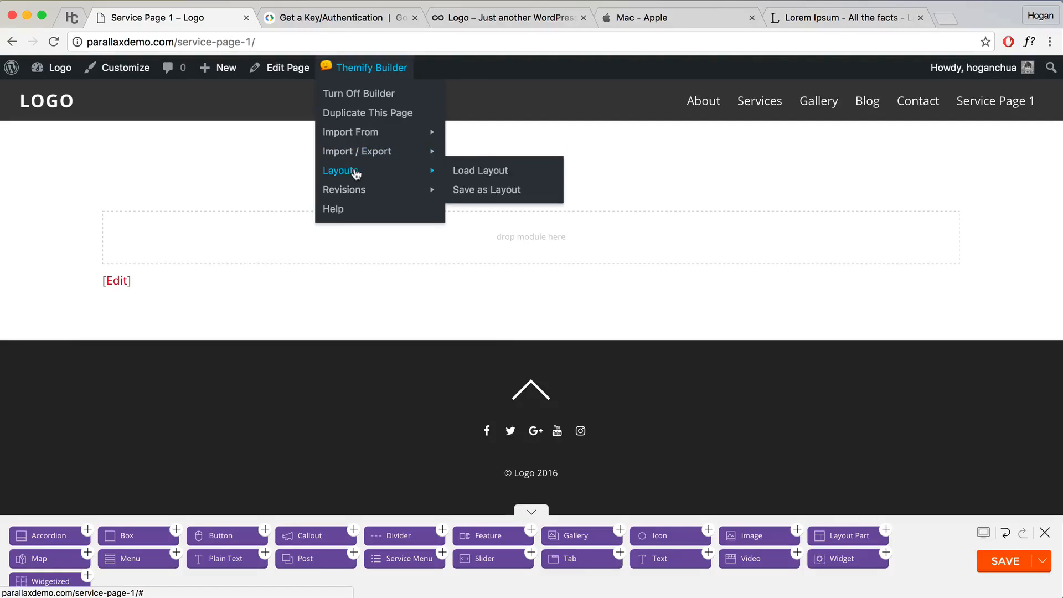
{"action": "left_click", "coordinate": [471, 171]}
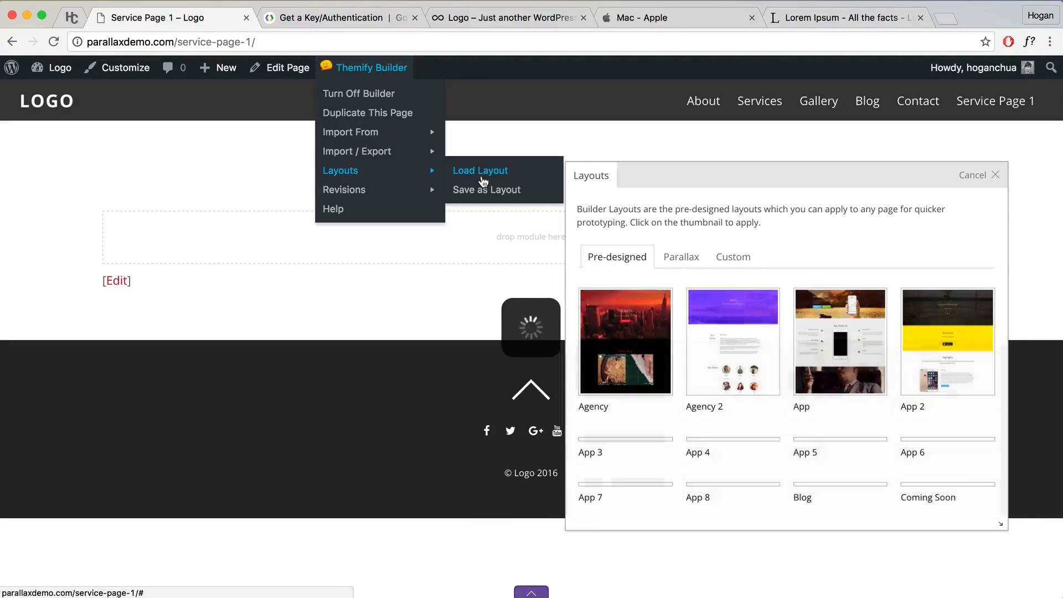
{"action": "scroll", "coordinate": [772, 347], "scroll_direction": "down", "scroll_amount": 5}
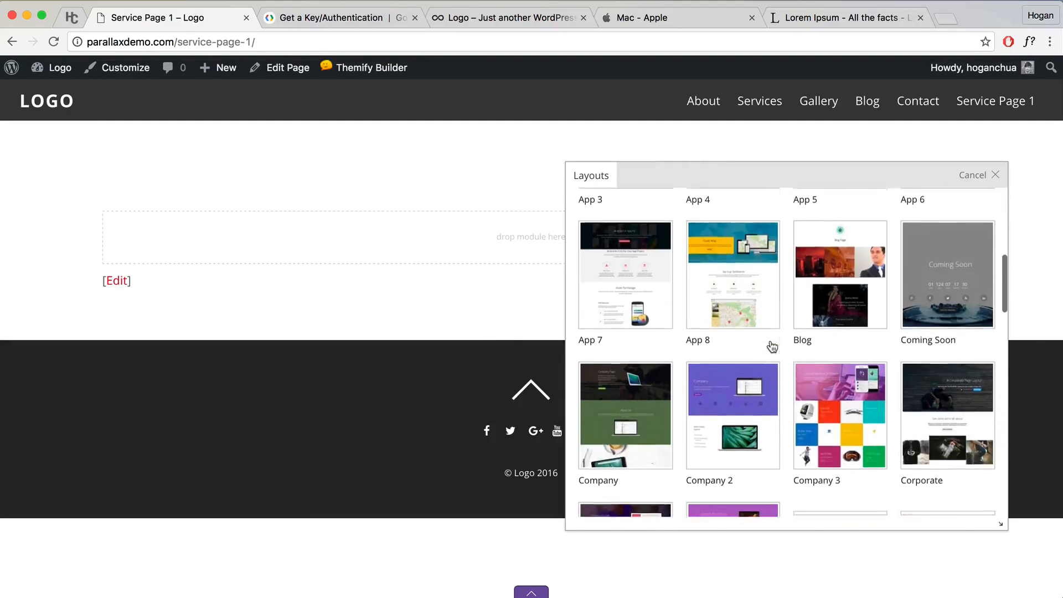
{"action": "scroll", "coordinate": [773, 347], "scroll_direction": "down", "scroll_amount": 10}
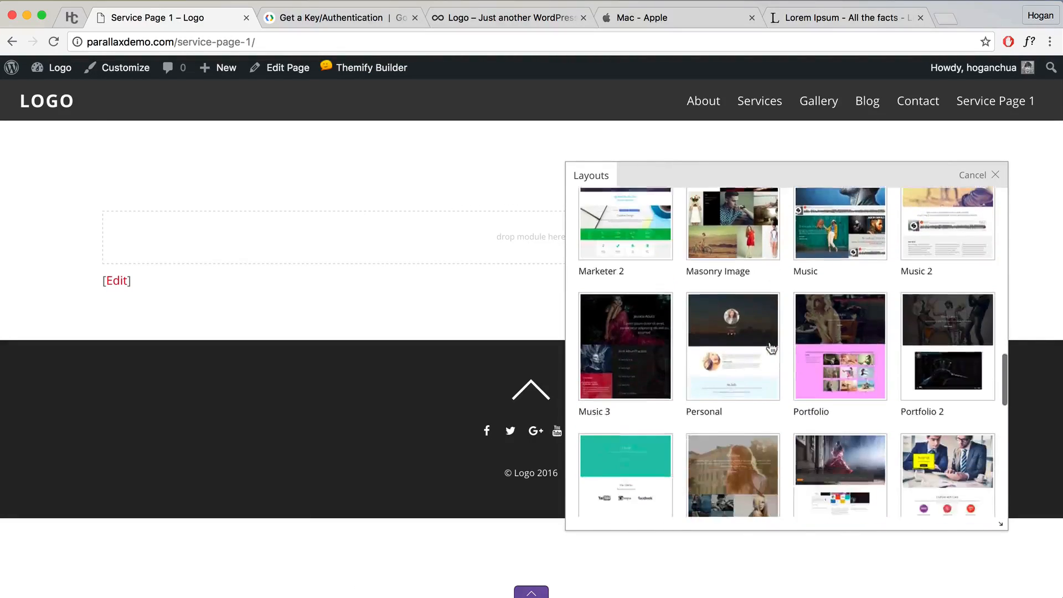
{"action": "scroll", "coordinate": [771, 347], "scroll_direction": "up", "scroll_amount": 15}
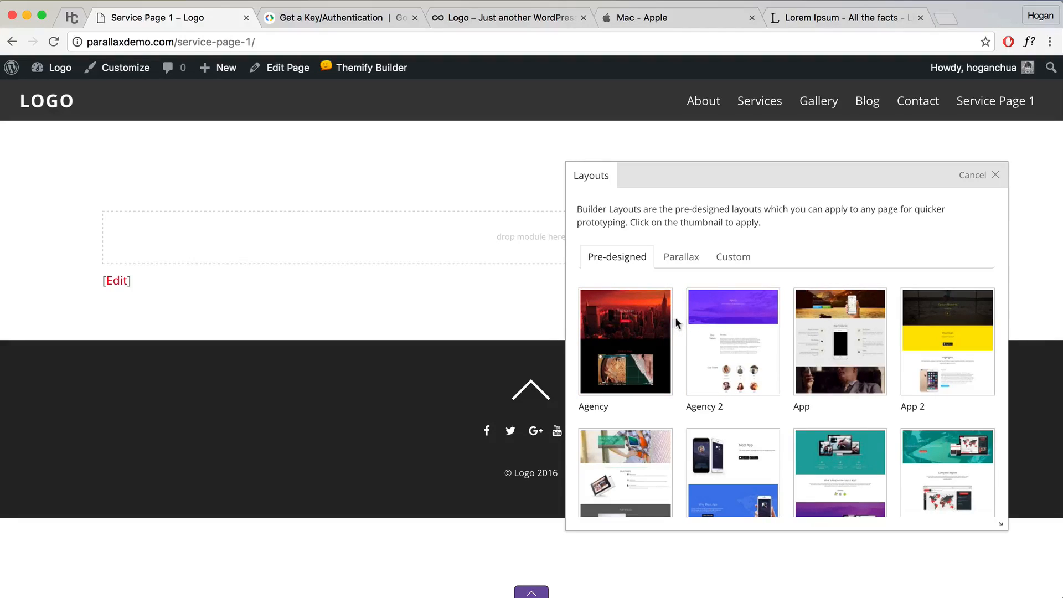
{"action": "left_click", "coordinate": [681, 261]}
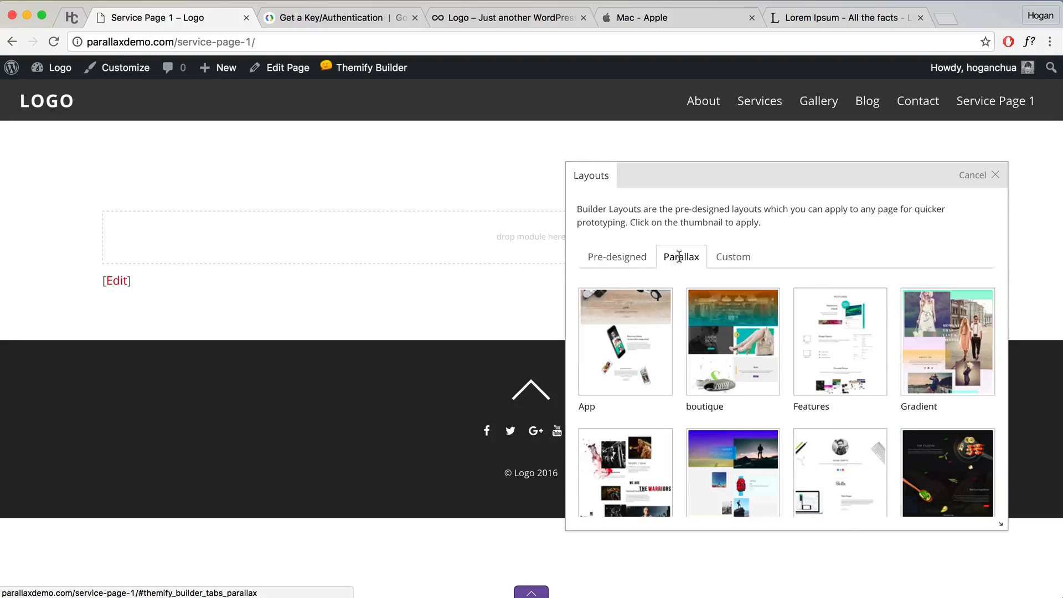
{"action": "scroll", "coordinate": [731, 352], "scroll_direction": "down", "scroll_amount": 5}
{"action": "scroll", "coordinate": [731, 352], "scroll_direction": "down", "scroll_amount": 3}
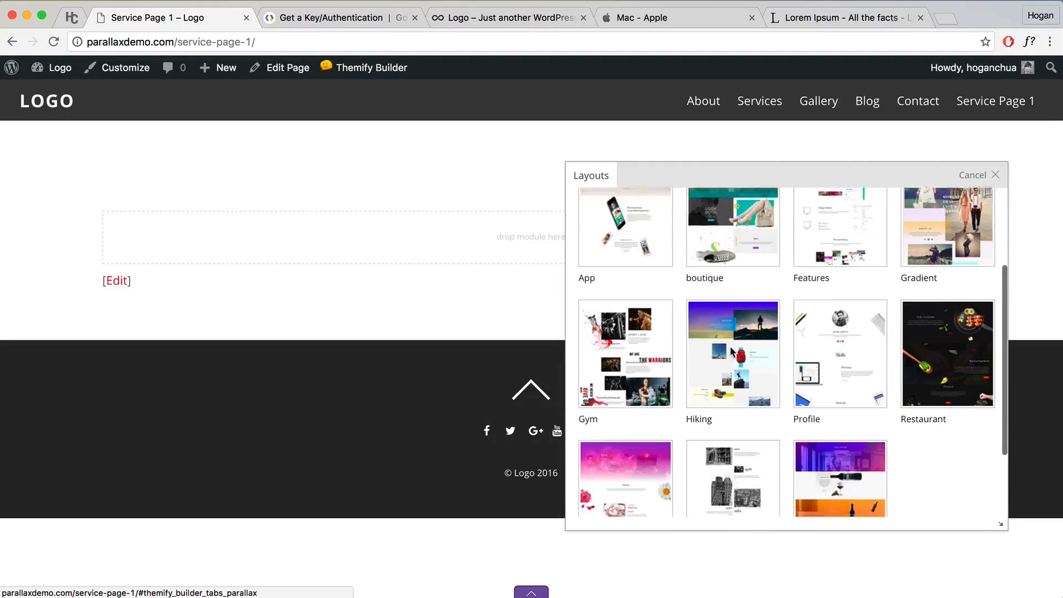
{"action": "left_click", "coordinate": [846, 298]}
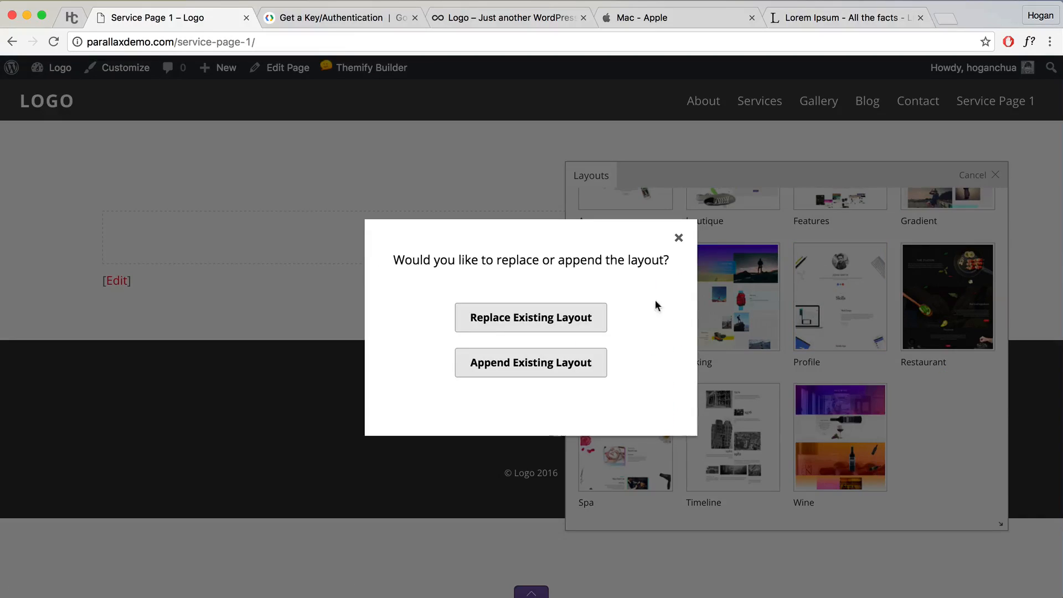
Step: Replace the empty page with the Profile layout, save it and close the builder
{"action": "left_click", "coordinate": [503, 323]}
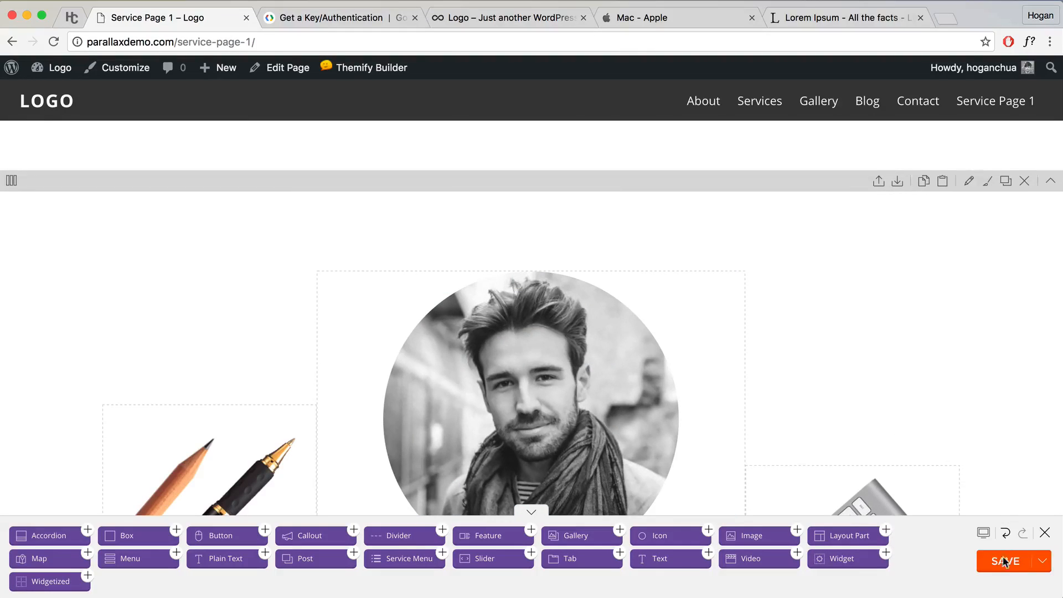
{"action": "left_click", "coordinate": [1016, 562]}
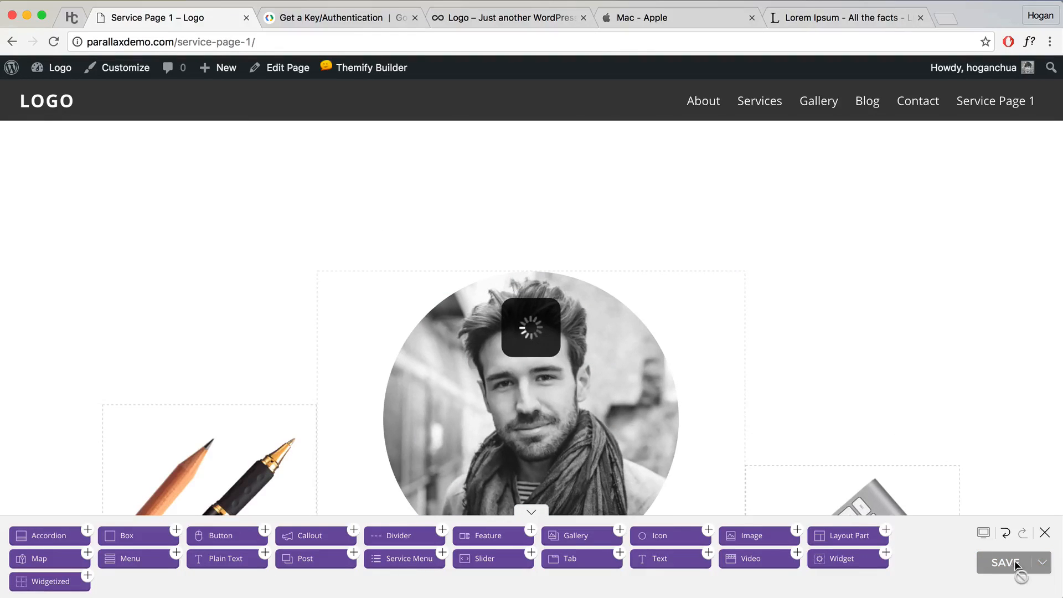
{"action": "left_click", "coordinate": [1046, 534]}
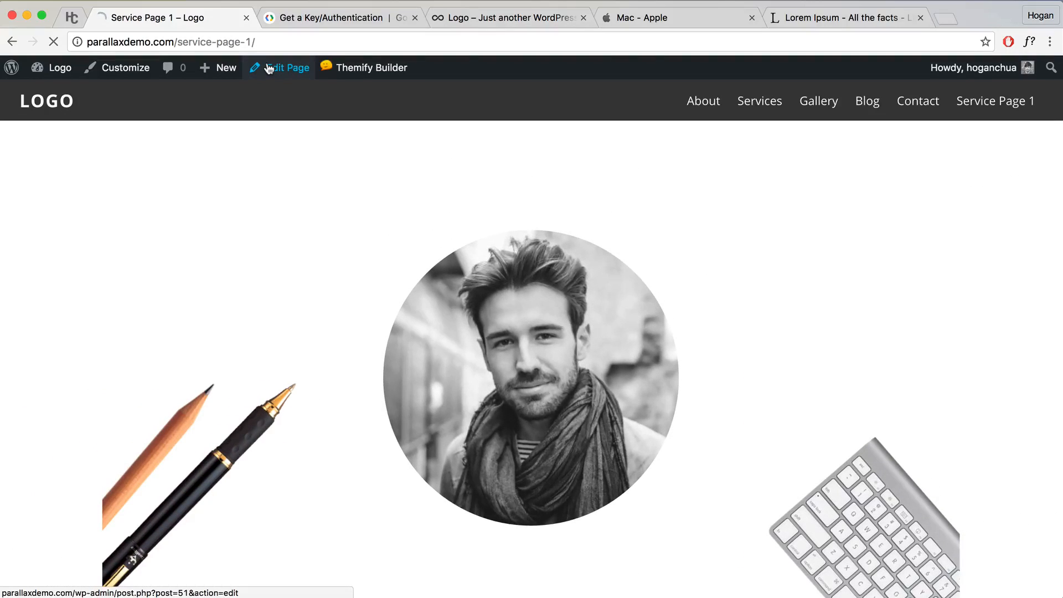
Step: Set Service Page 1's Page Options content width to Fullwidth and update the page
{"action": "left_click", "coordinate": [269, 67]}
{"action": "scroll", "coordinate": [392, 283], "scroll_direction": "down", "scroll_amount": 4}
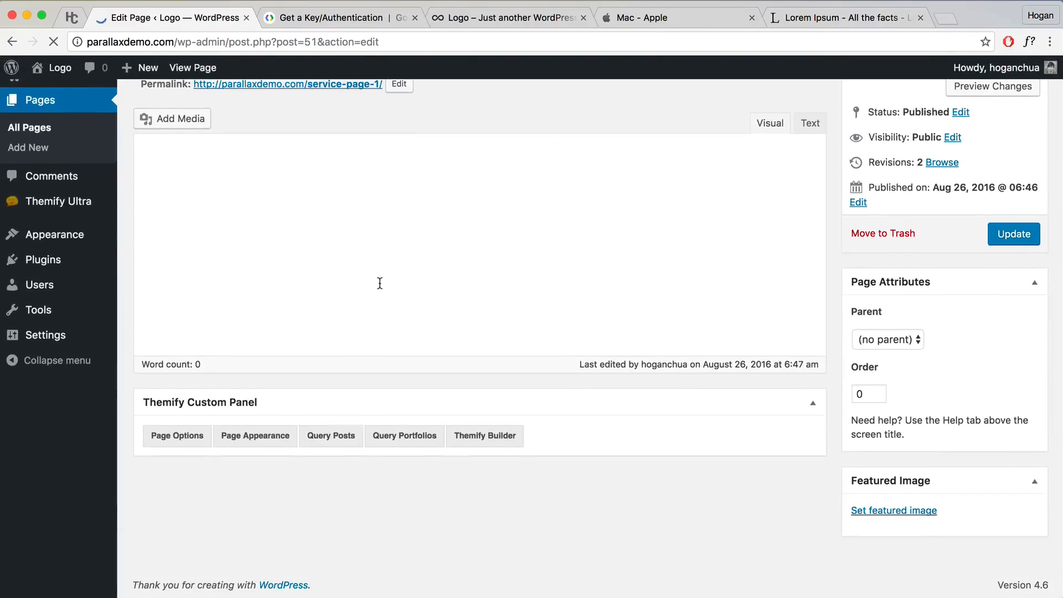
{"action": "scroll", "coordinate": [357, 302], "scroll_direction": "down", "scroll_amount": 2}
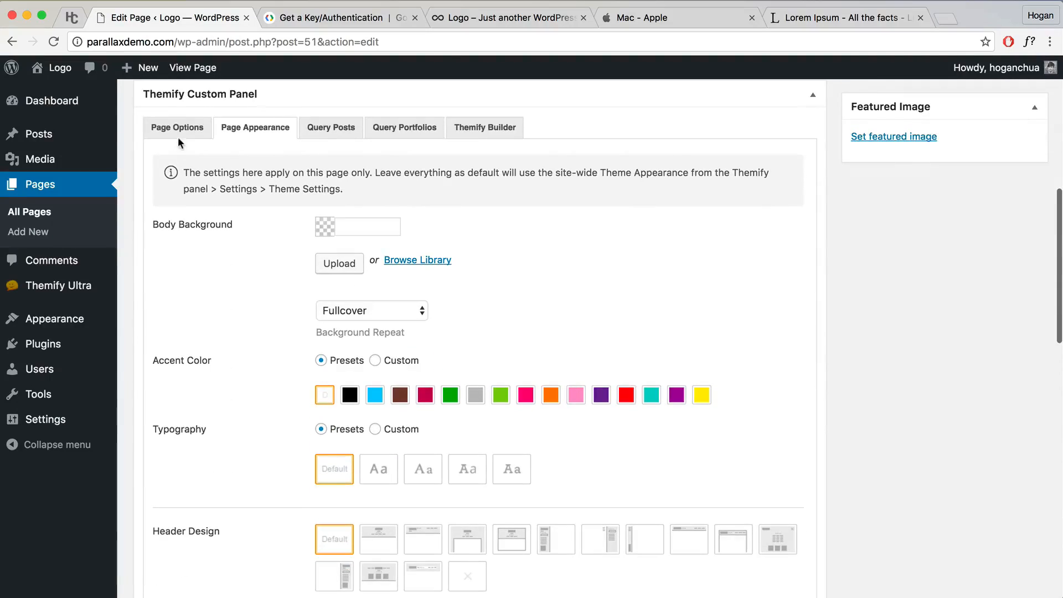
{"action": "left_click", "coordinate": [178, 130]}
{"action": "left_click", "coordinate": [377, 356]}
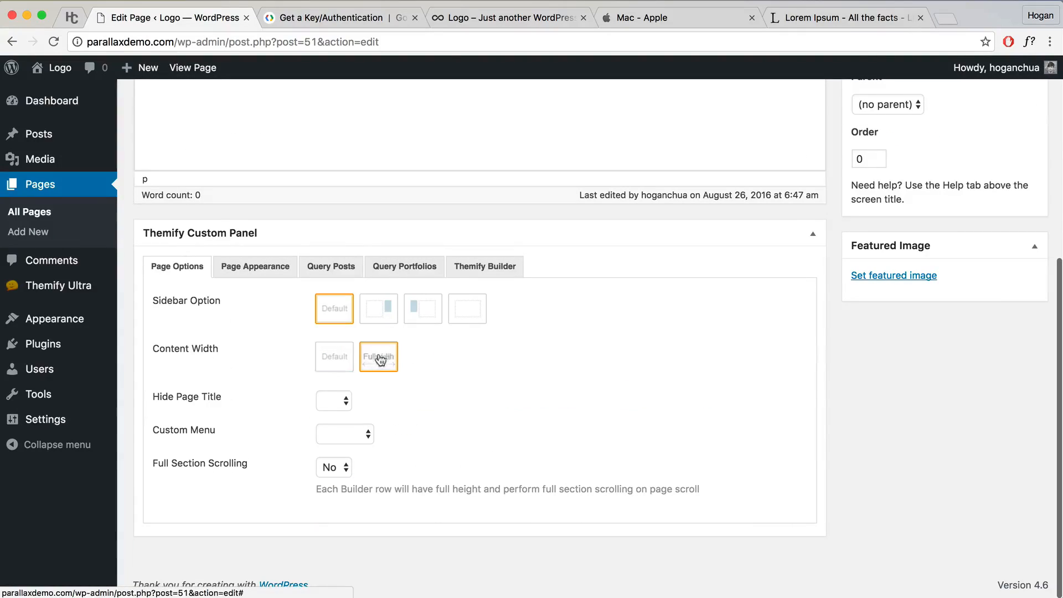
{"action": "scroll", "coordinate": [743, 297], "scroll_direction": "up", "scroll_amount": 5}
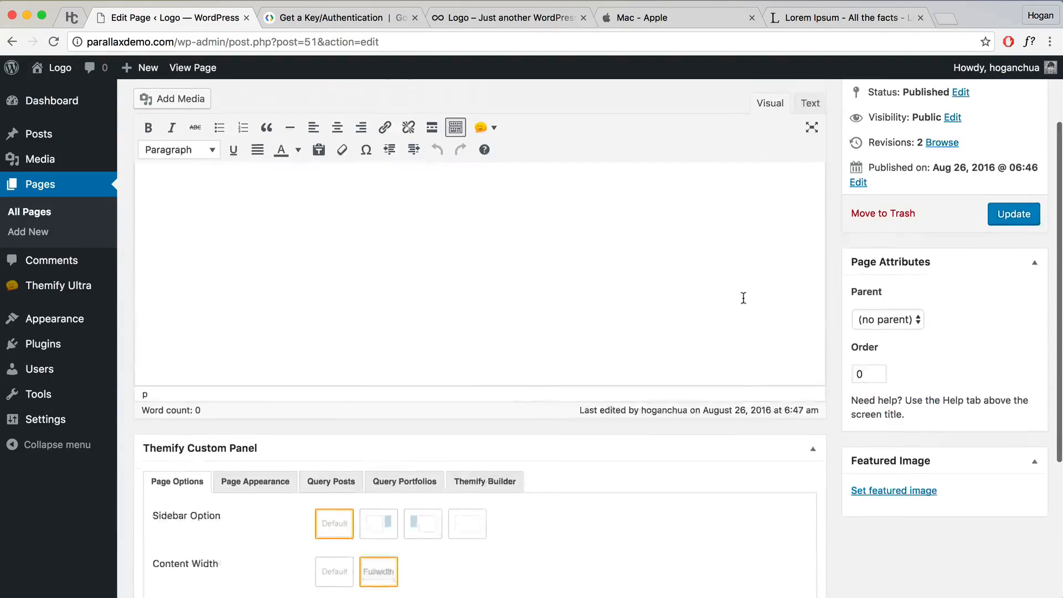
{"action": "left_click", "coordinate": [997, 249]}
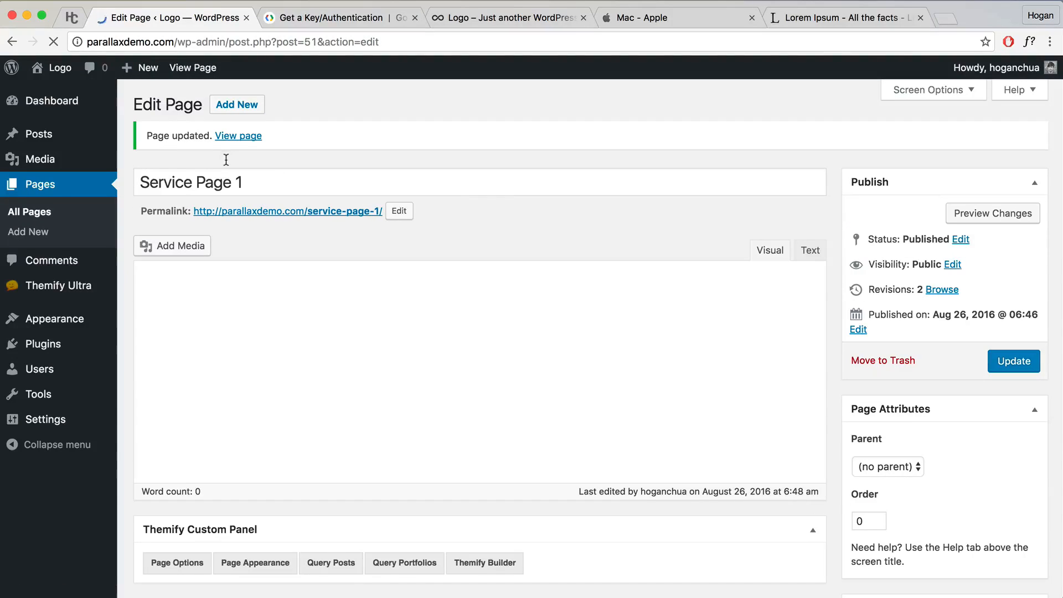
Step: View the updated Service Page 1 live and scroll through its Profile layout
{"action": "left_click", "coordinate": [235, 137]}
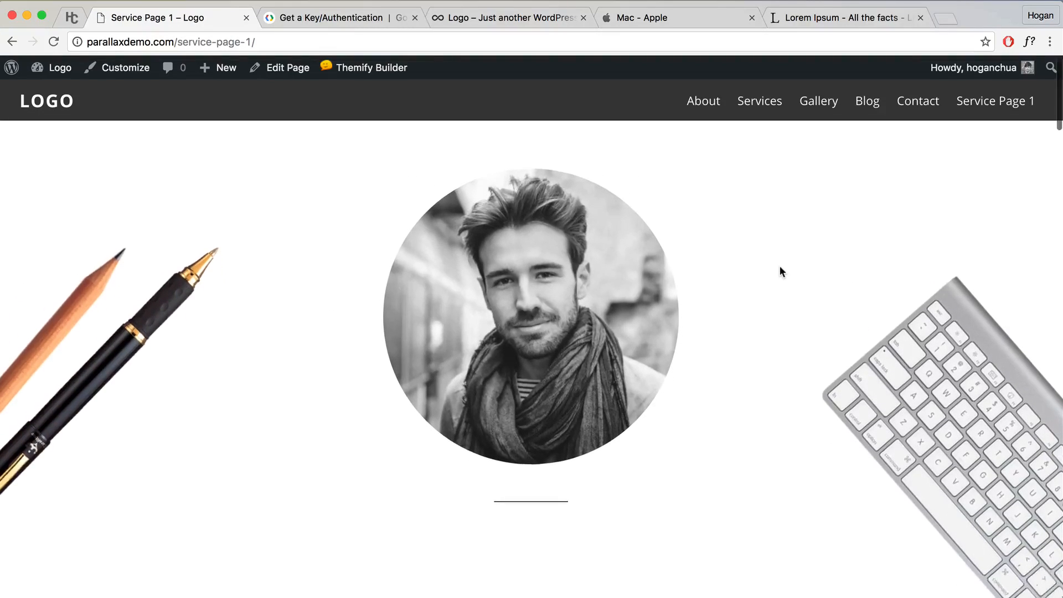
{"action": "scroll", "coordinate": [780, 272], "scroll_direction": "down", "scroll_amount": 9}
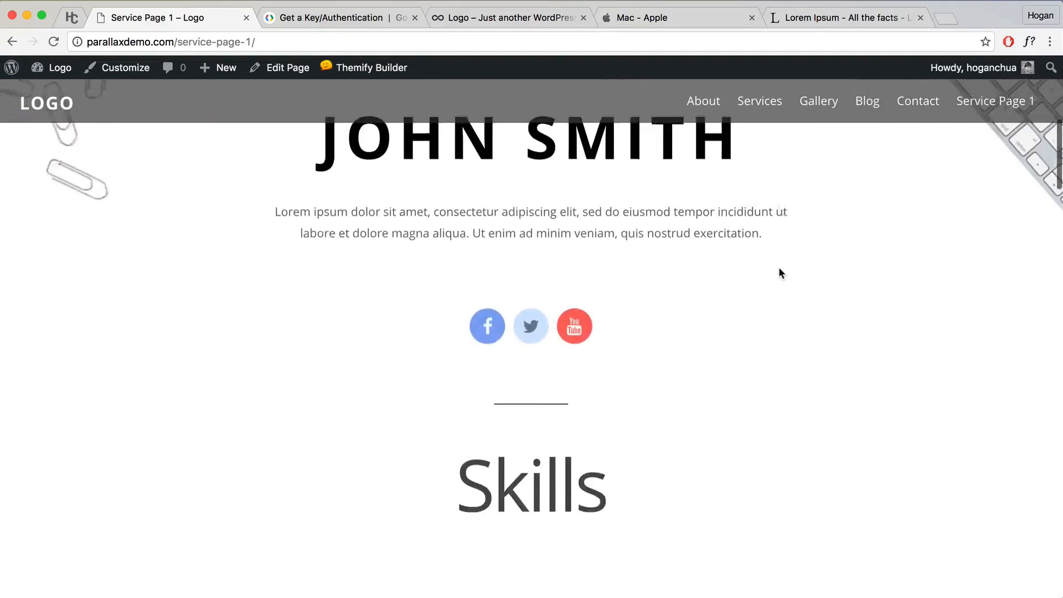
{"action": "scroll", "coordinate": [779, 273], "scroll_direction": "up", "scroll_amount": 2}
{"action": "scroll", "coordinate": [558, 304], "scroll_direction": "down", "scroll_amount": 5}
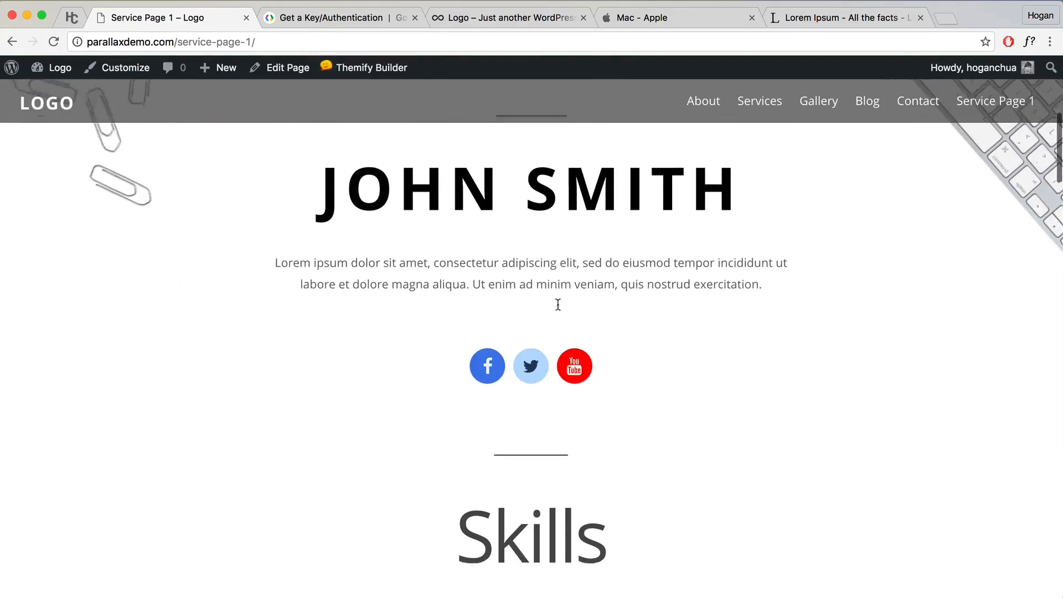
{"action": "scroll", "coordinate": [530, 338], "scroll_direction": "down", "scroll_amount": 7}
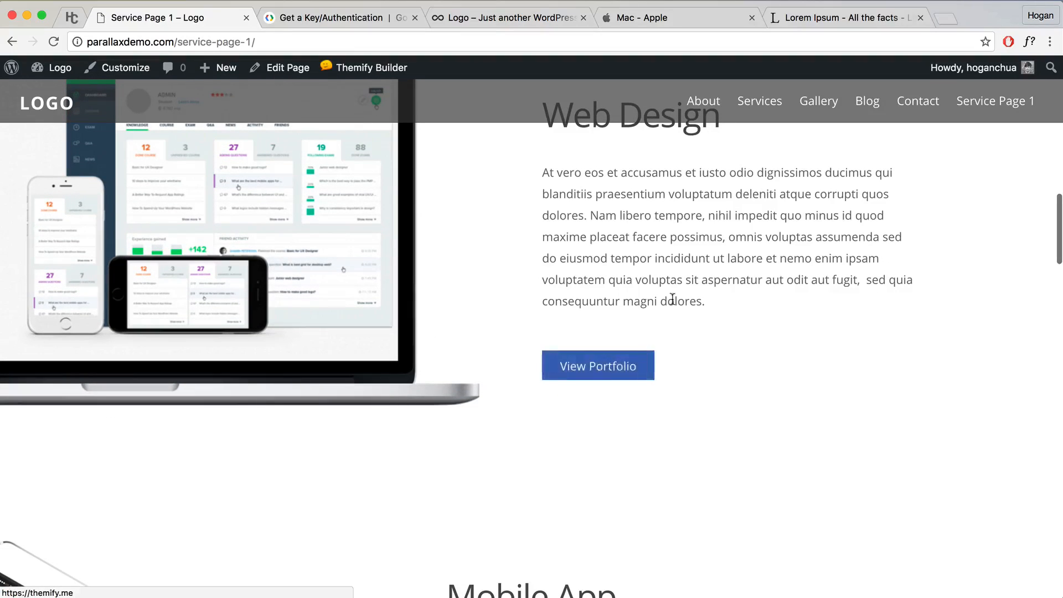
{"action": "scroll", "coordinate": [673, 295], "scroll_direction": "down", "scroll_amount": 1}
{"action": "scroll", "coordinate": [672, 294], "scroll_direction": "down", "scroll_amount": 2}
{"action": "scroll", "coordinate": [670, 294], "scroll_direction": "up", "scroll_amount": 13}
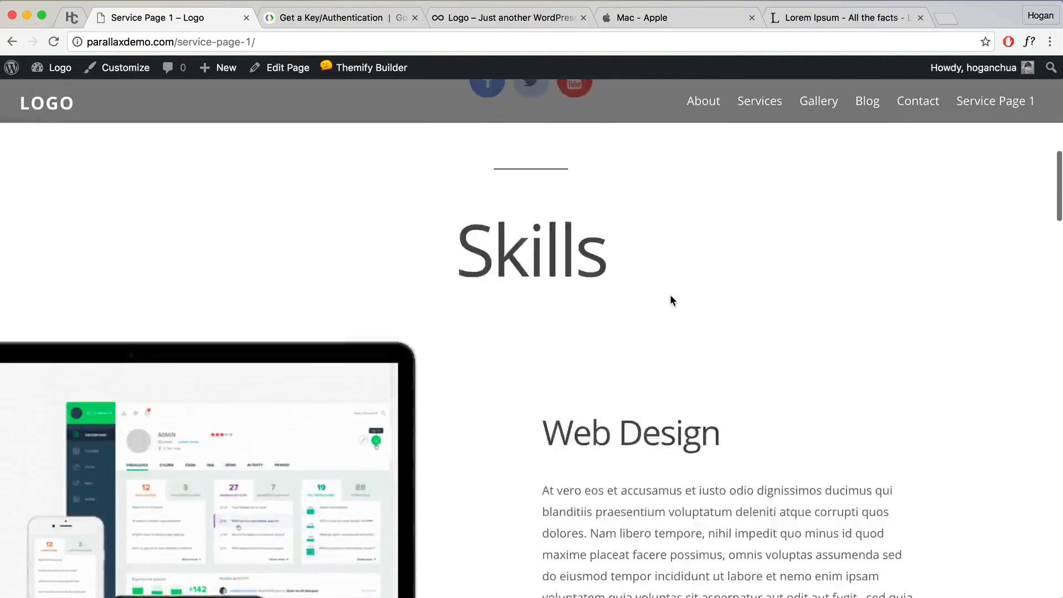
{"action": "scroll", "coordinate": [665, 299], "scroll_direction": "up", "scroll_amount": 2}
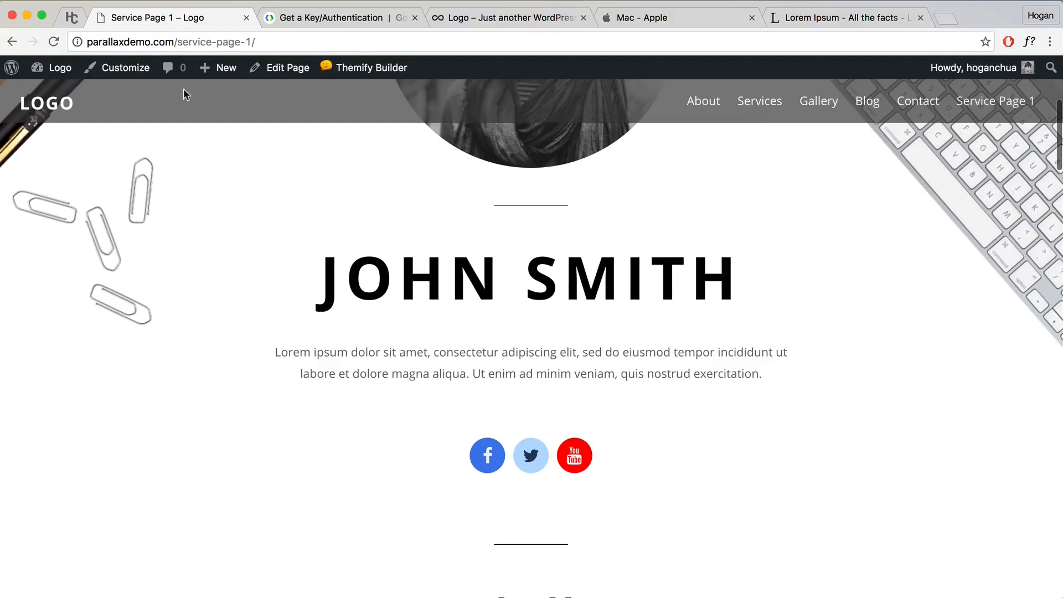
{"action": "mouse_move", "coordinate": [51, 76]}
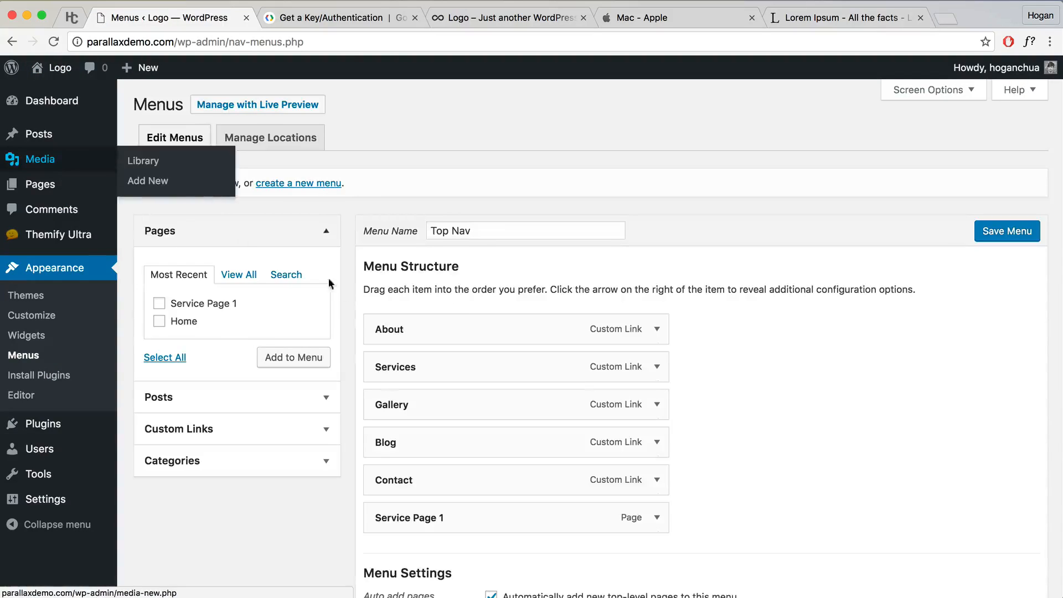
Step: Drag Service Page 1 beneath Services as a sub item and save the Top Nav menu
{"action": "scroll", "coordinate": [555, 378], "scroll_direction": "down", "scroll_amount": 2}
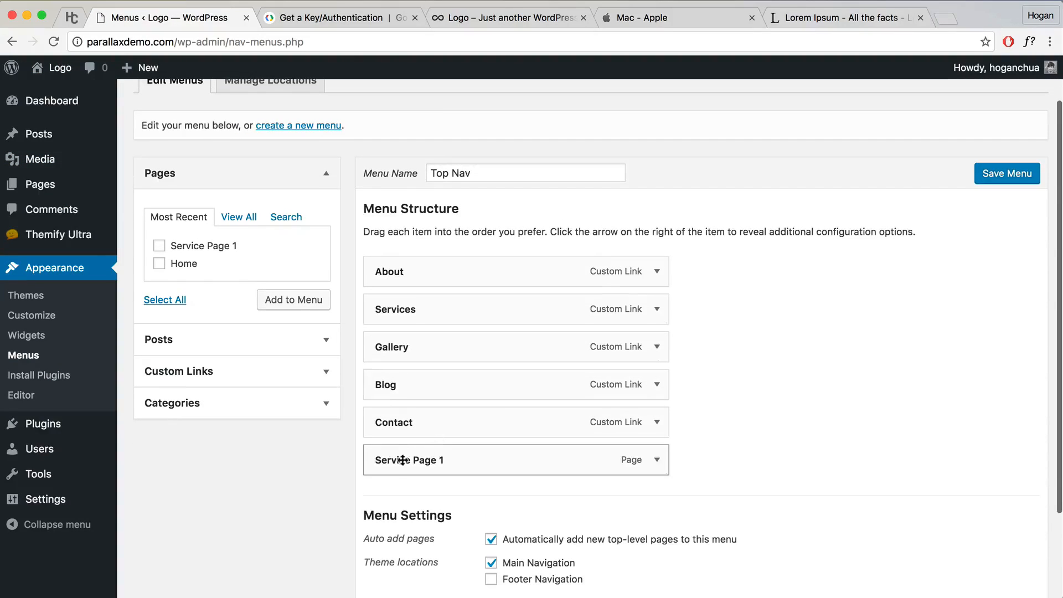
{"action": "left_click_drag", "start_coordinate": [391, 463], "coordinate": [375, 347]}
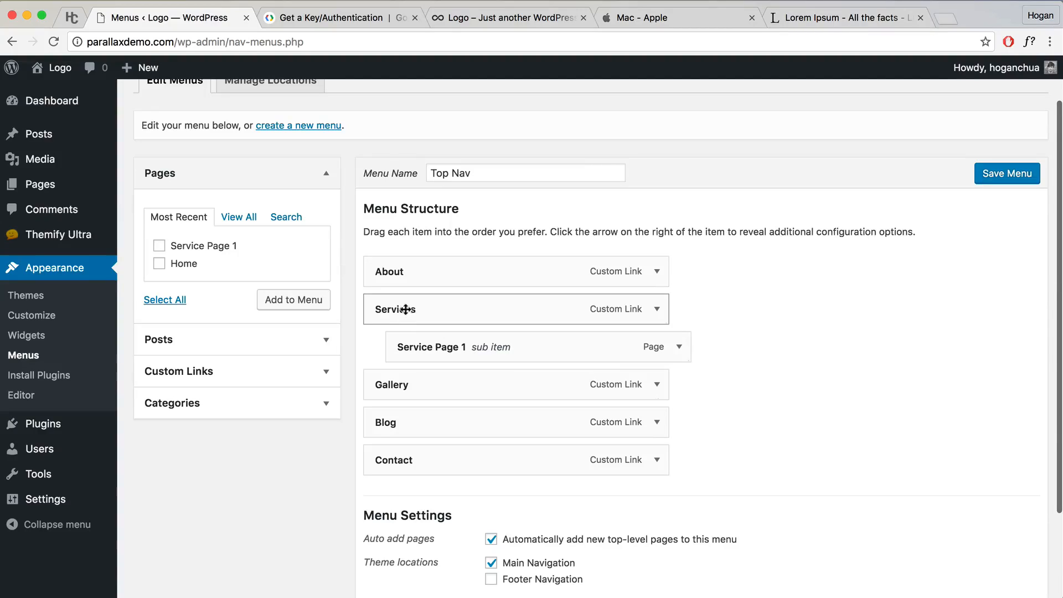
{"action": "left_click", "coordinate": [1020, 175]}
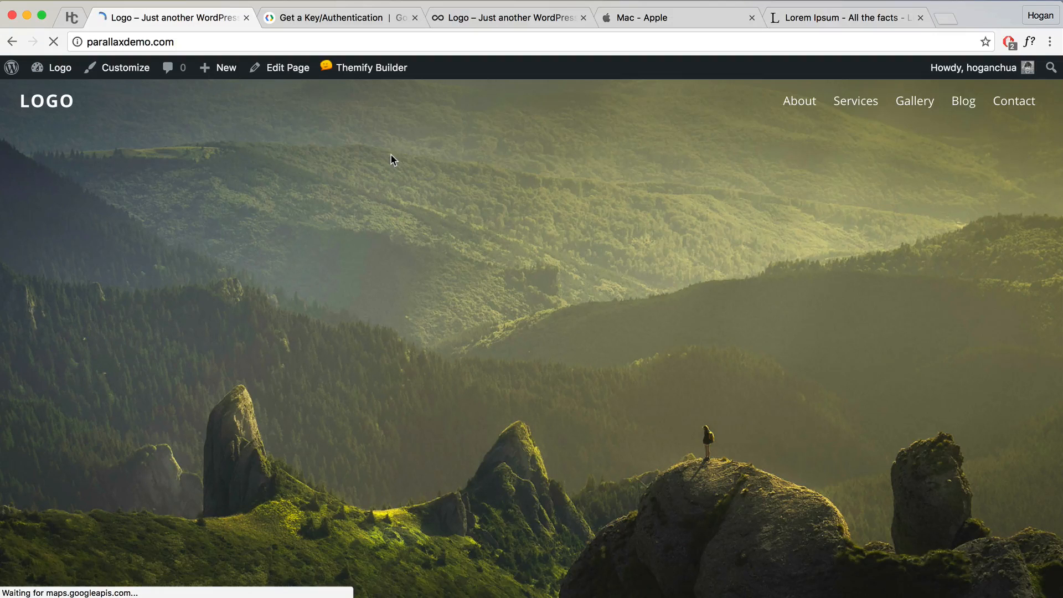
Step: Turn on Themify Builder for Service Page 1, save its layout, then go to the Dashboard
{"action": "mouse_move", "coordinate": [849, 105]}
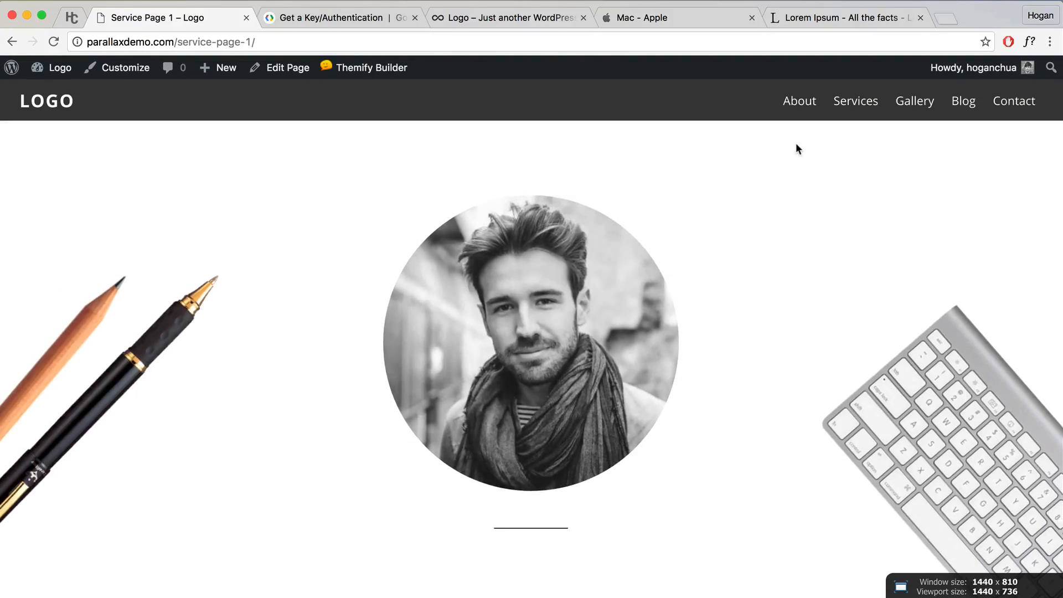
{"action": "mouse_move", "coordinate": [359, 68]}
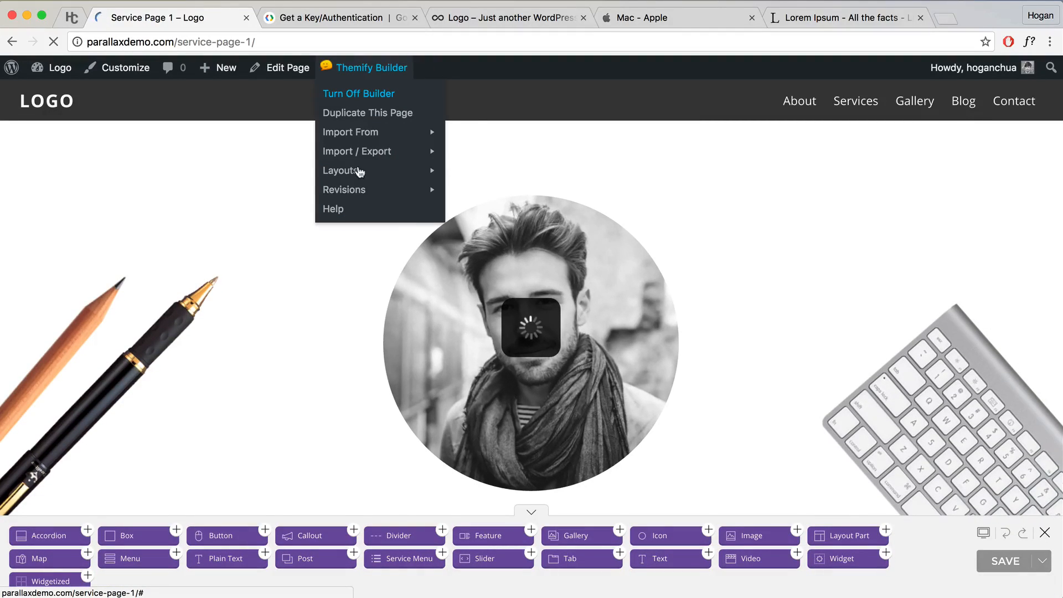
{"action": "mouse_move", "coordinate": [353, 173]}
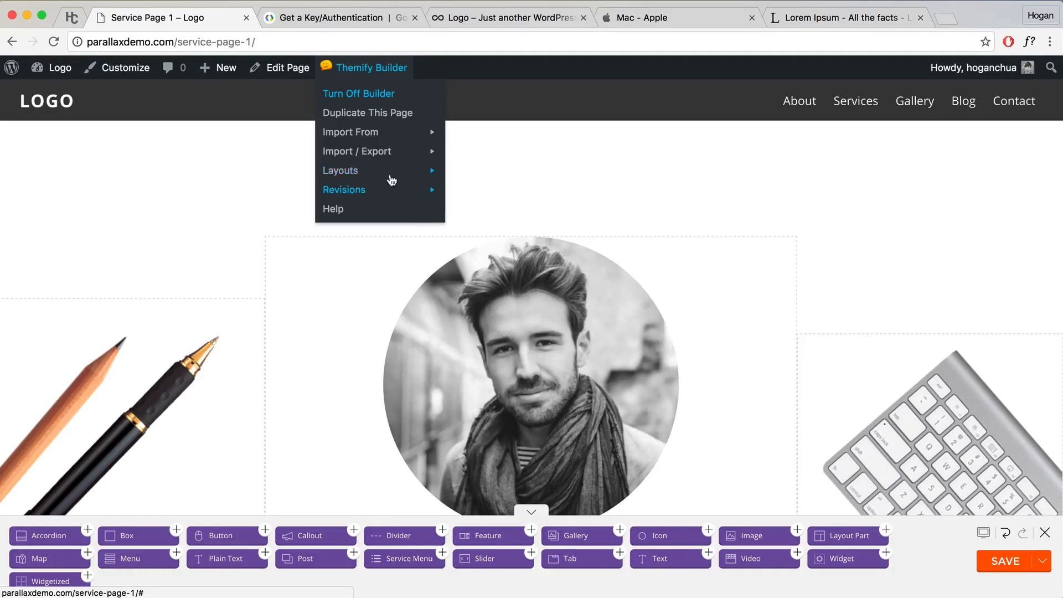
{"action": "mouse_move", "coordinate": [398, 158]}
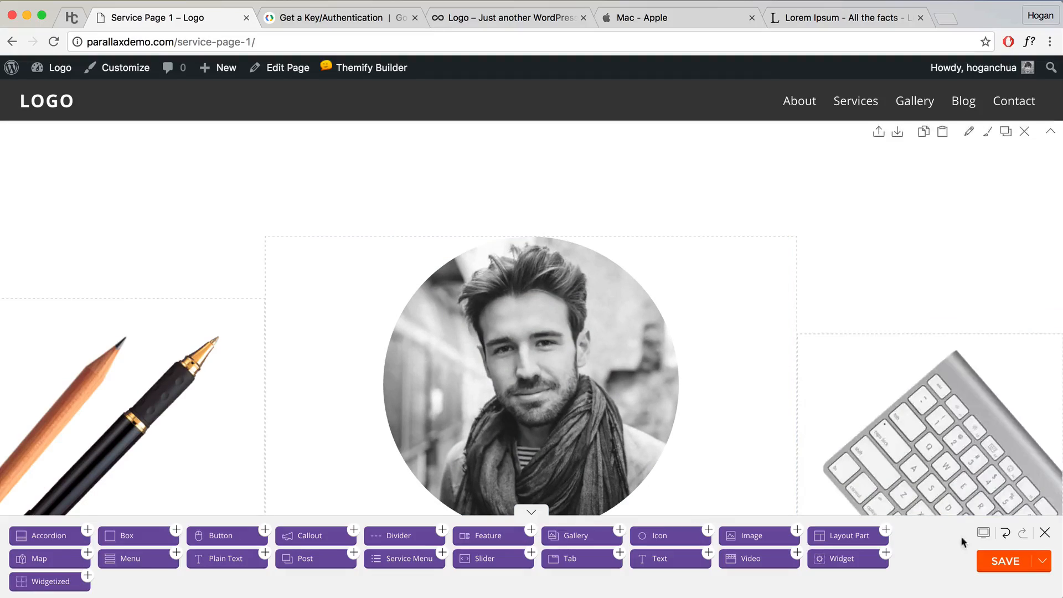
{"action": "left_click", "coordinate": [991, 562]}
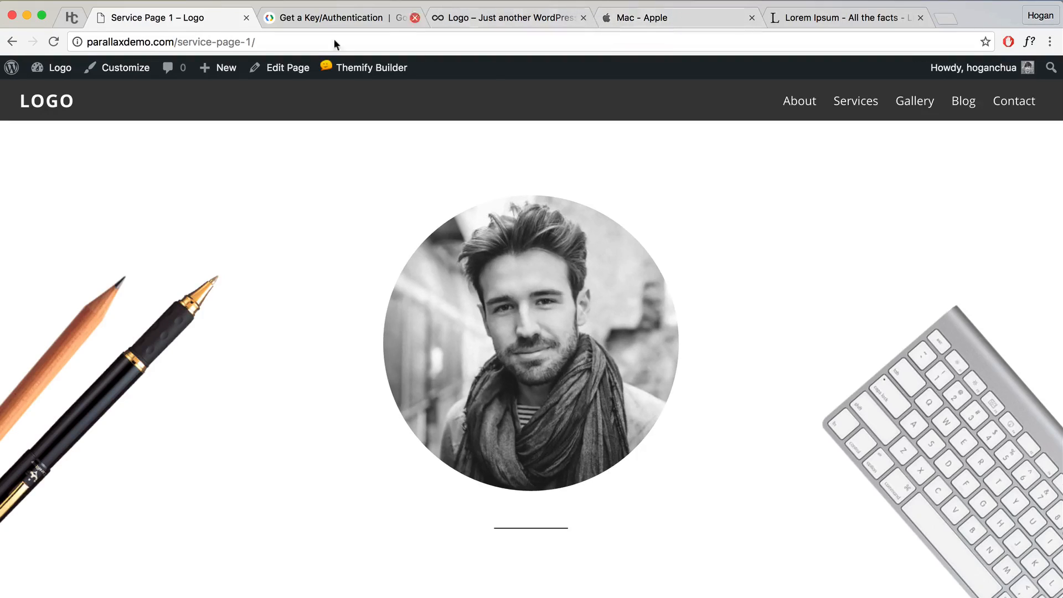
{"action": "mouse_move", "coordinate": [66, 95]}
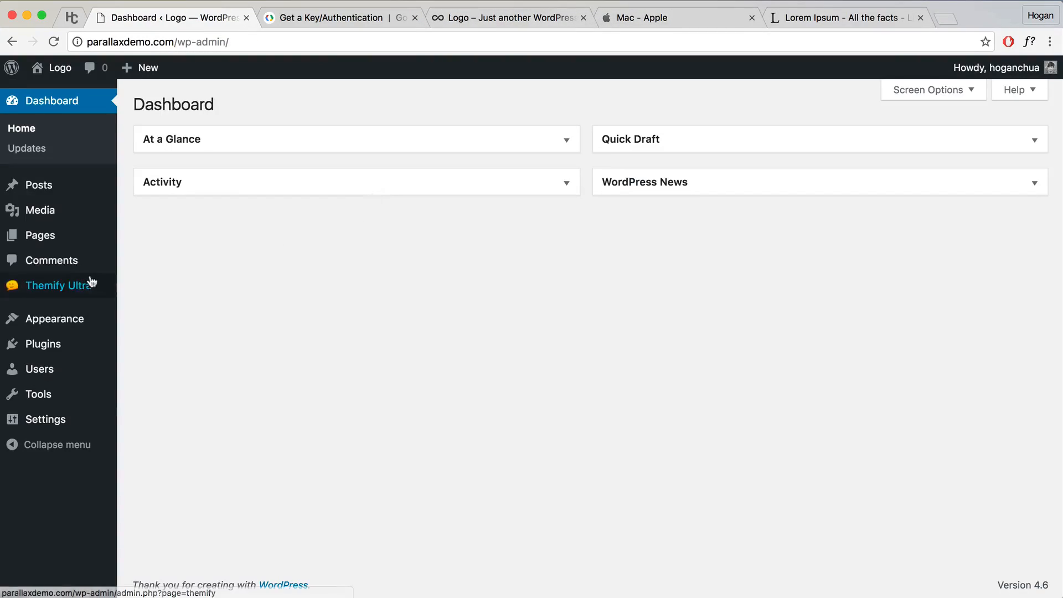
{"action": "mouse_move", "coordinate": [78, 289]}
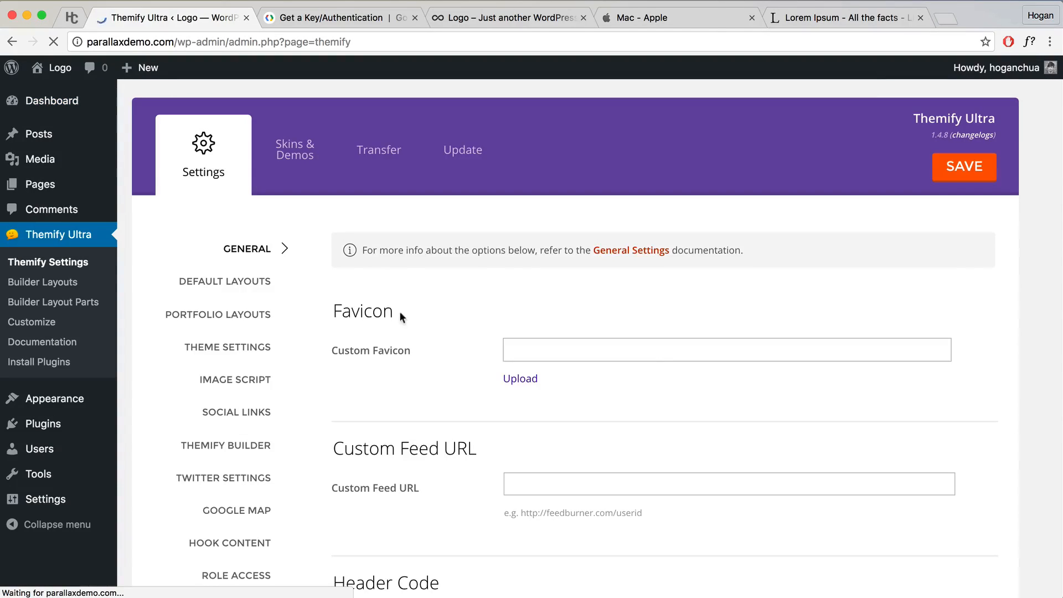
Step: Upload infinite-favicon.png as the Custom Favicon in Themify Ultra's General settings
{"action": "left_click_drag", "start_coordinate": [400, 312], "coordinate": [320, 312]}
{"action": "left_click", "coordinate": [483, 357]}
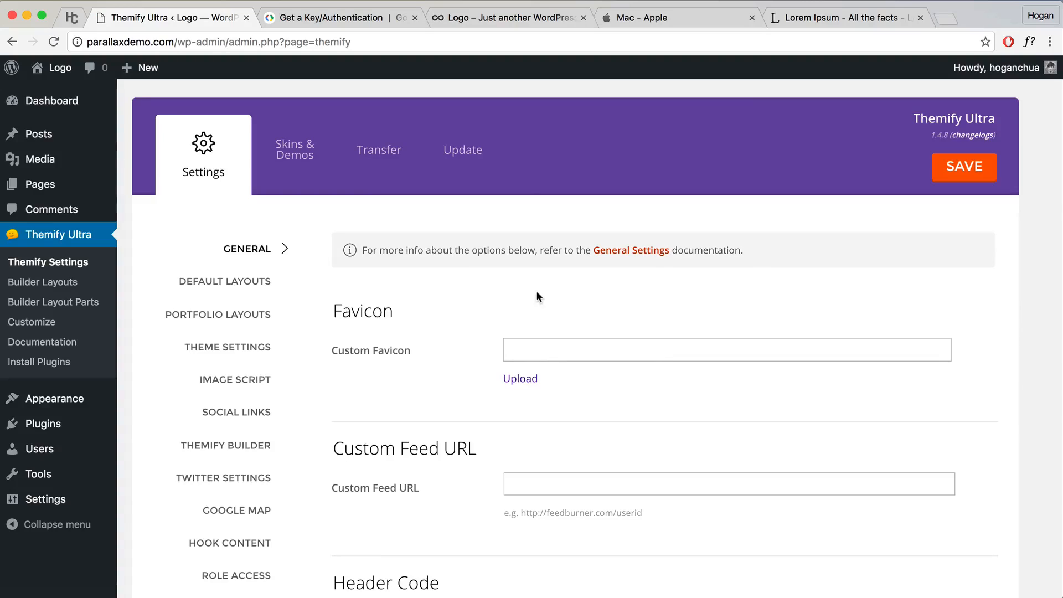
{"action": "left_click", "coordinate": [518, 383]}
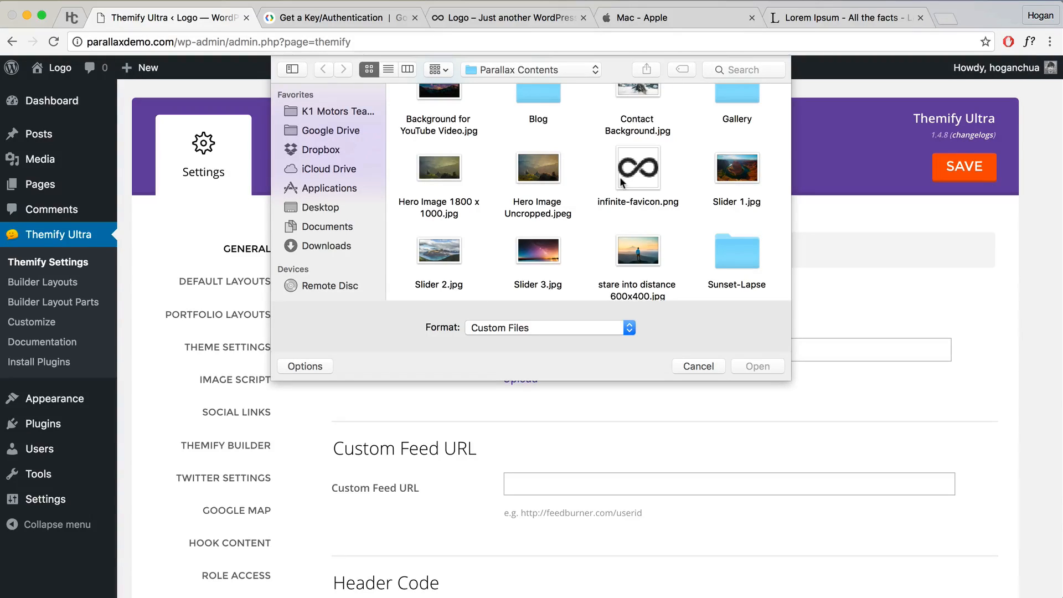
{"action": "left_click", "coordinate": [641, 172]}
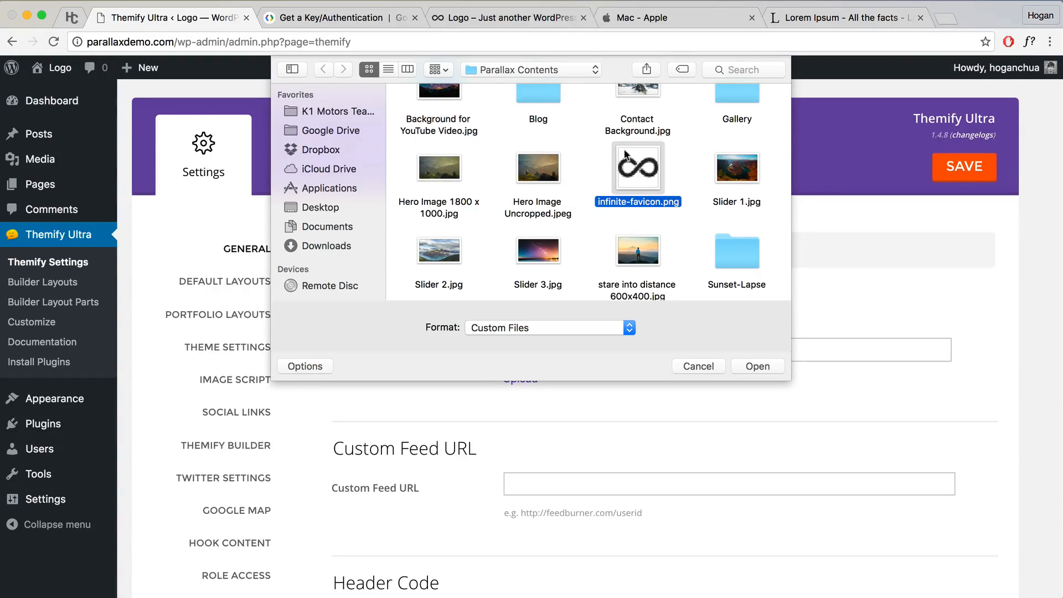
{"action": "scroll", "coordinate": [631, 183], "scroll_direction": "up", "scroll_amount": 2}
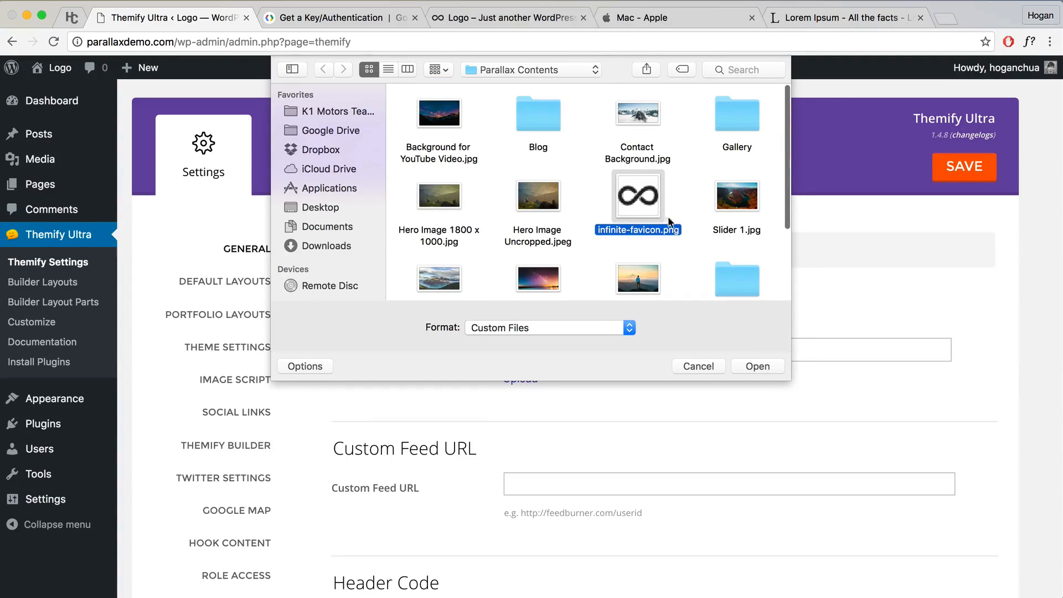
{"action": "left_click", "coordinate": [757, 365]}
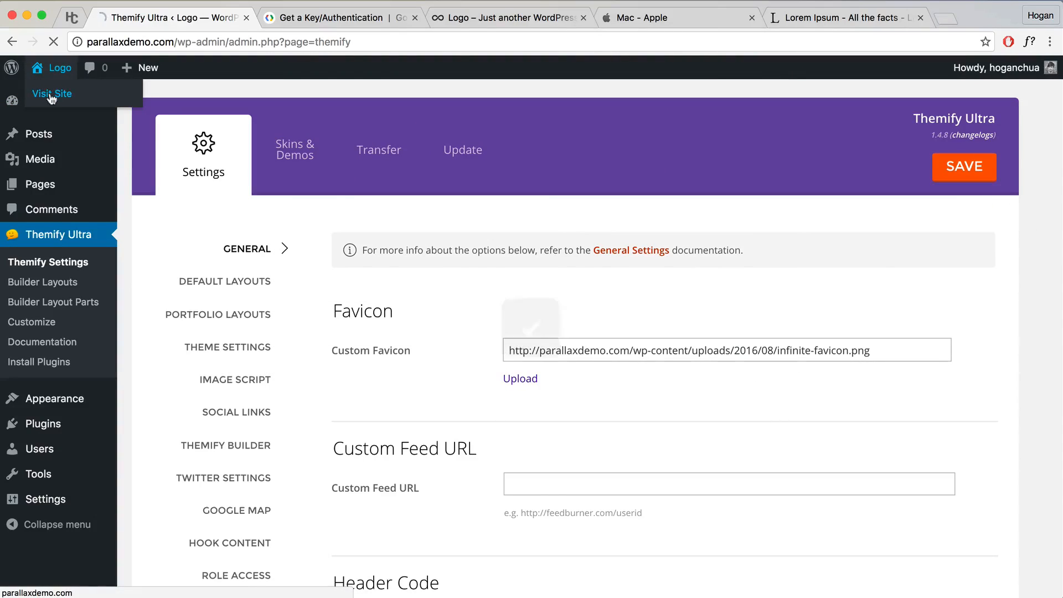
{"action": "left_click", "coordinate": [51, 93]}
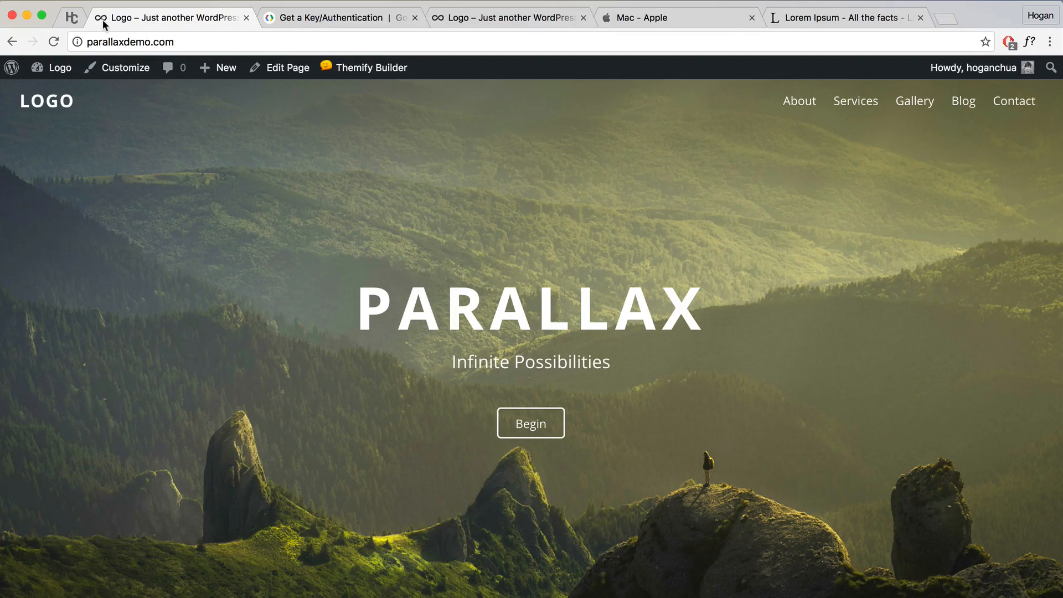
Step: Scroll the live homepage from the hero section down to the footer and back up
{"action": "scroll", "coordinate": [570, 291], "scroll_direction": "down", "scroll_amount": 10}
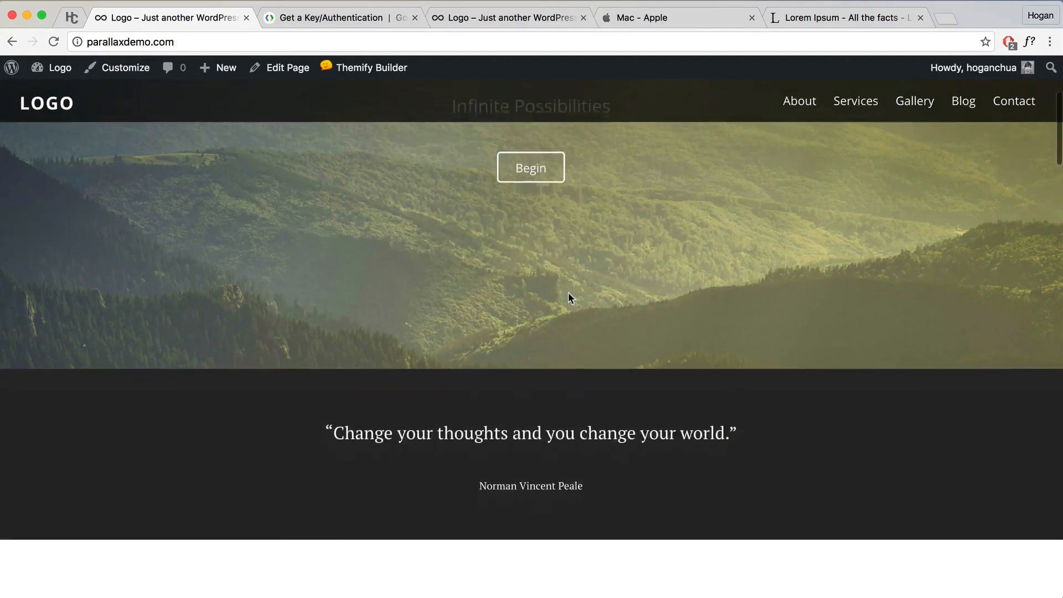
{"action": "scroll", "coordinate": [570, 298], "scroll_direction": "down", "scroll_amount": 13}
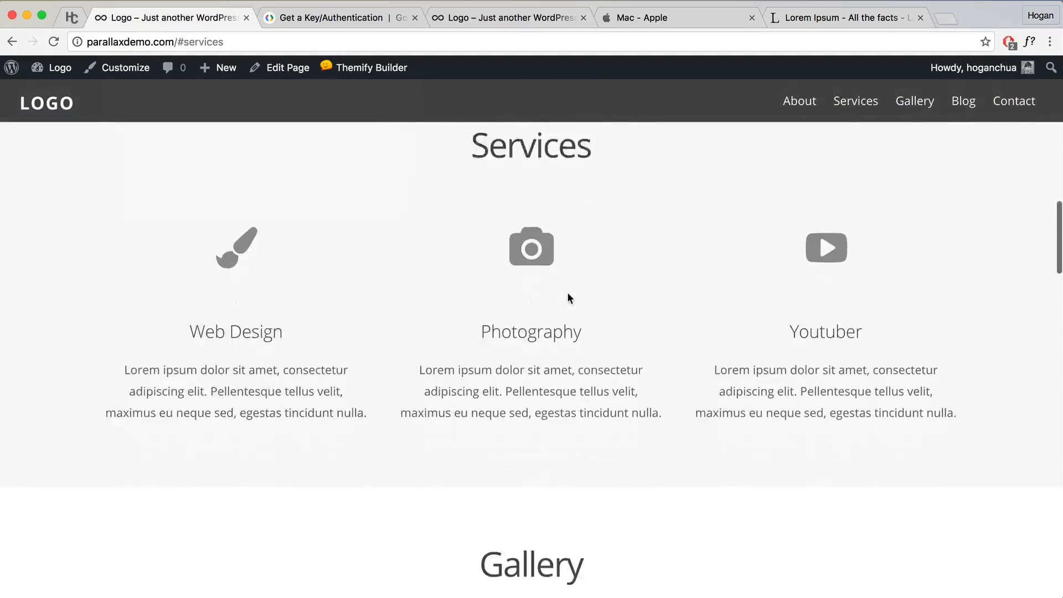
{"action": "scroll", "coordinate": [569, 298], "scroll_direction": "down", "scroll_amount": 12}
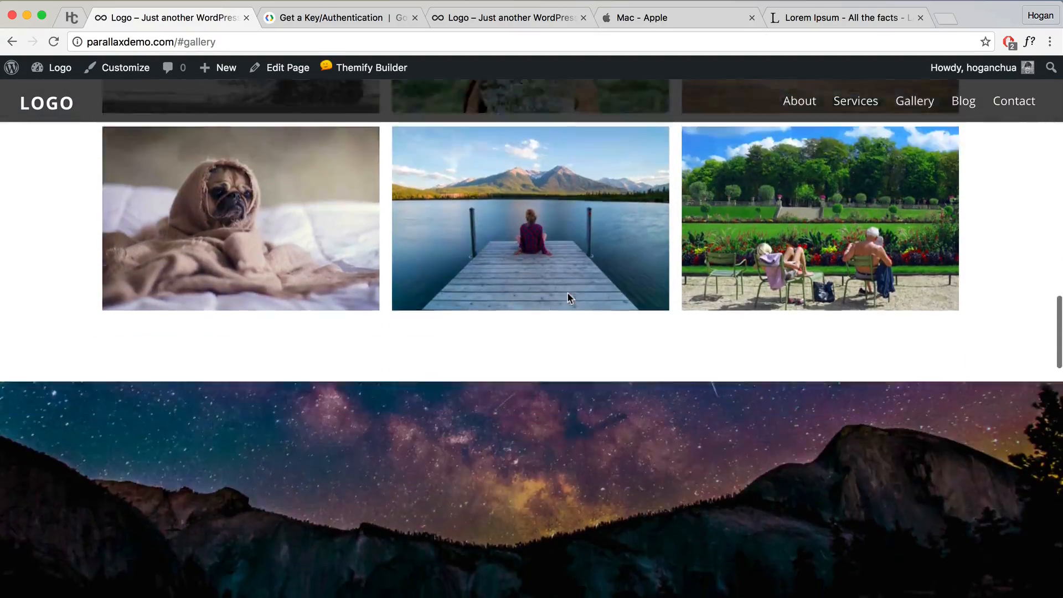
{"action": "scroll", "coordinate": [570, 299], "scroll_direction": "down", "scroll_amount": 12}
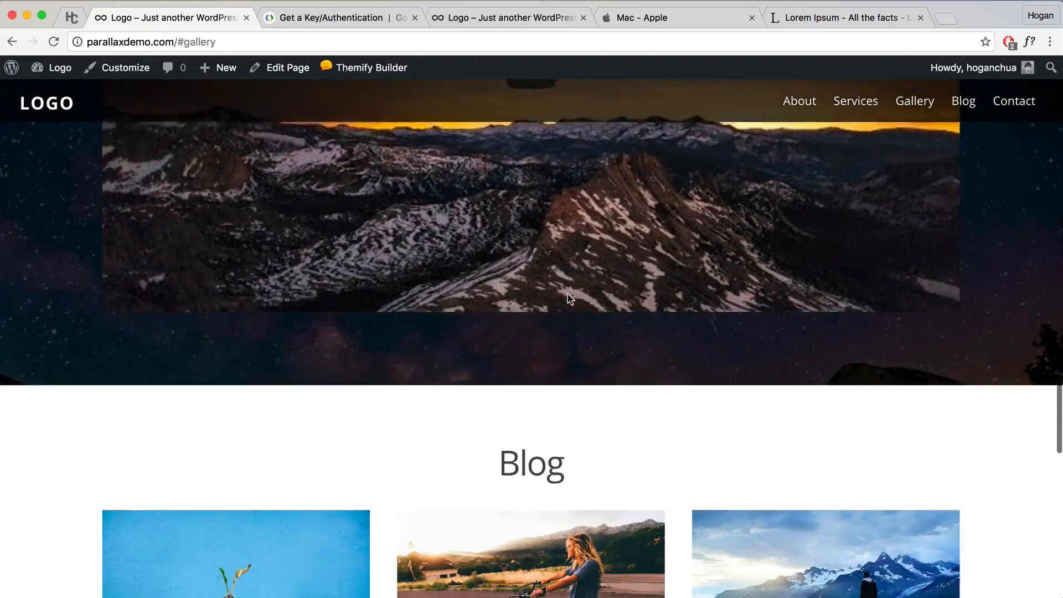
{"action": "scroll", "coordinate": [569, 299], "scroll_direction": "down", "scroll_amount": 8}
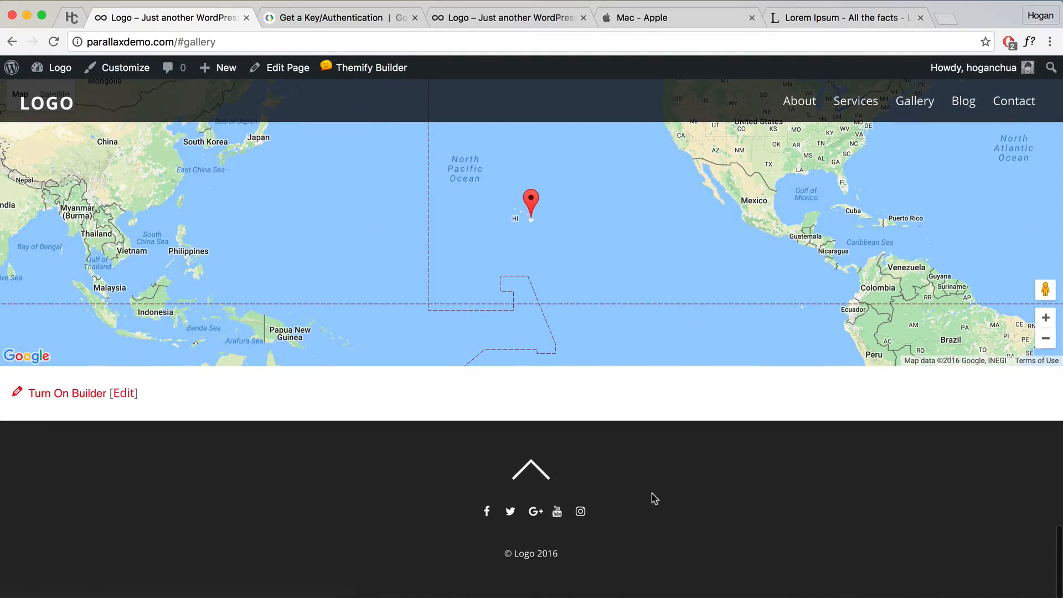
{"action": "scroll", "coordinate": [637, 491], "scroll_direction": "up", "scroll_amount": 6}
{"action": "scroll", "coordinate": [630, 490], "scroll_direction": "up", "scroll_amount": 10}
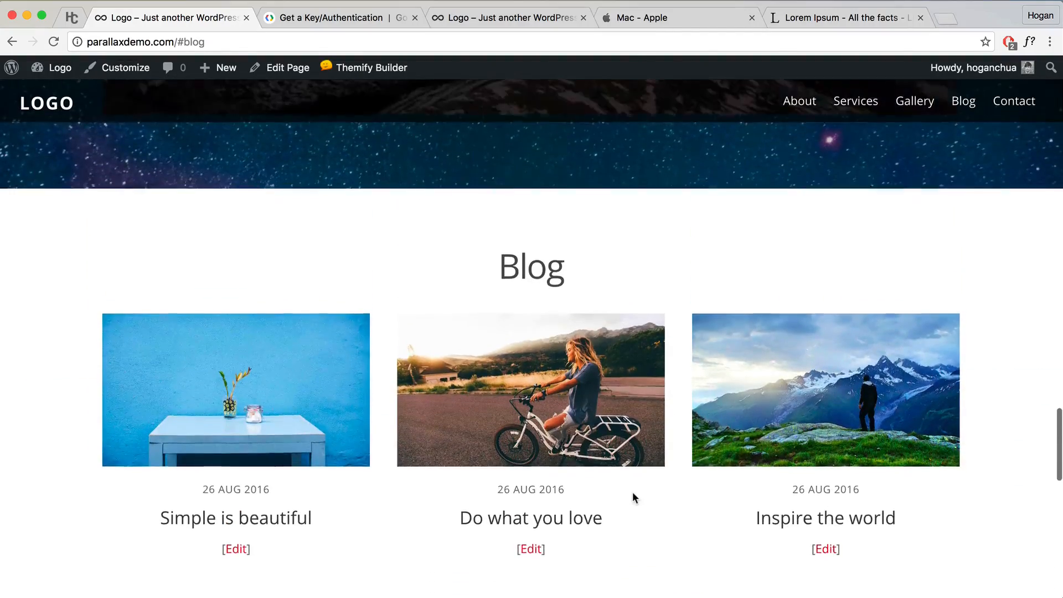
{"action": "scroll", "coordinate": [634, 499], "scroll_direction": "up", "scroll_amount": 6}
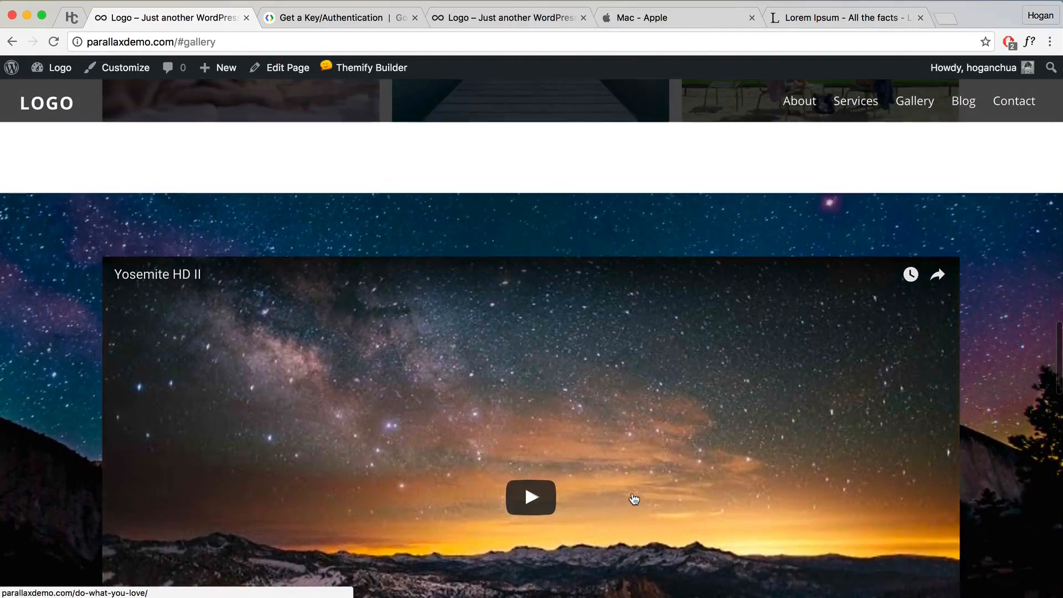
{"action": "scroll", "coordinate": [635, 499], "scroll_direction": "up", "scroll_amount": 8}
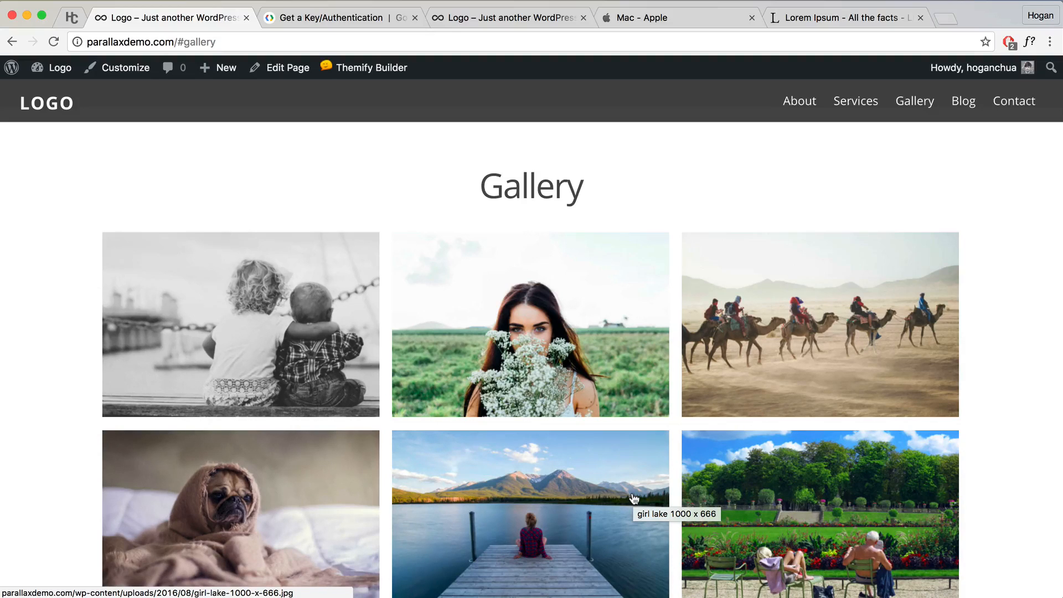
{"action": "scroll", "coordinate": [634, 499], "scroll_direction": "up", "scroll_amount": 3}
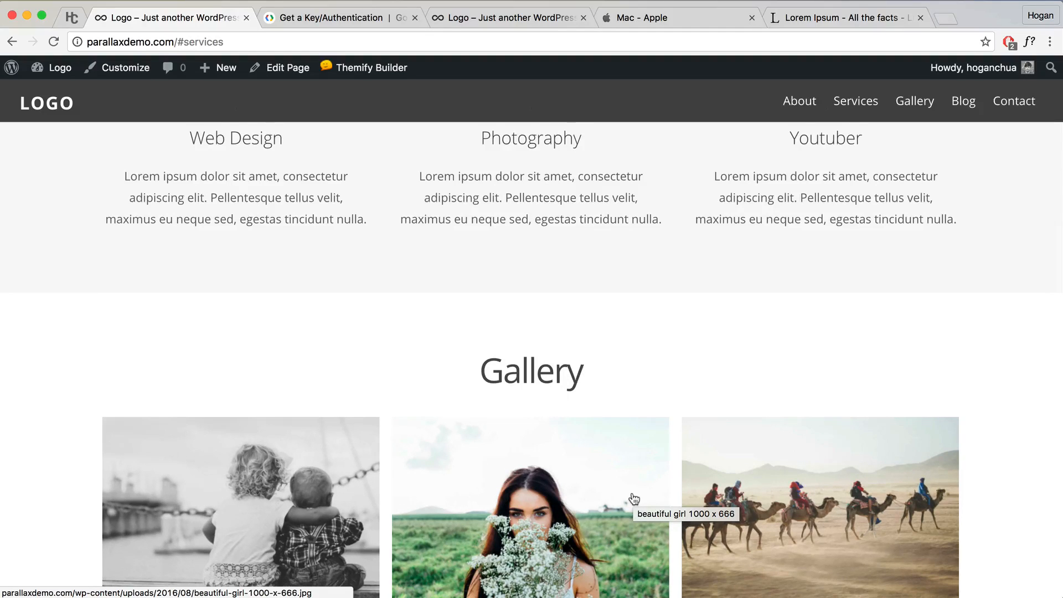
{"action": "scroll", "coordinate": [634, 498], "scroll_direction": "up", "scroll_amount": 10}
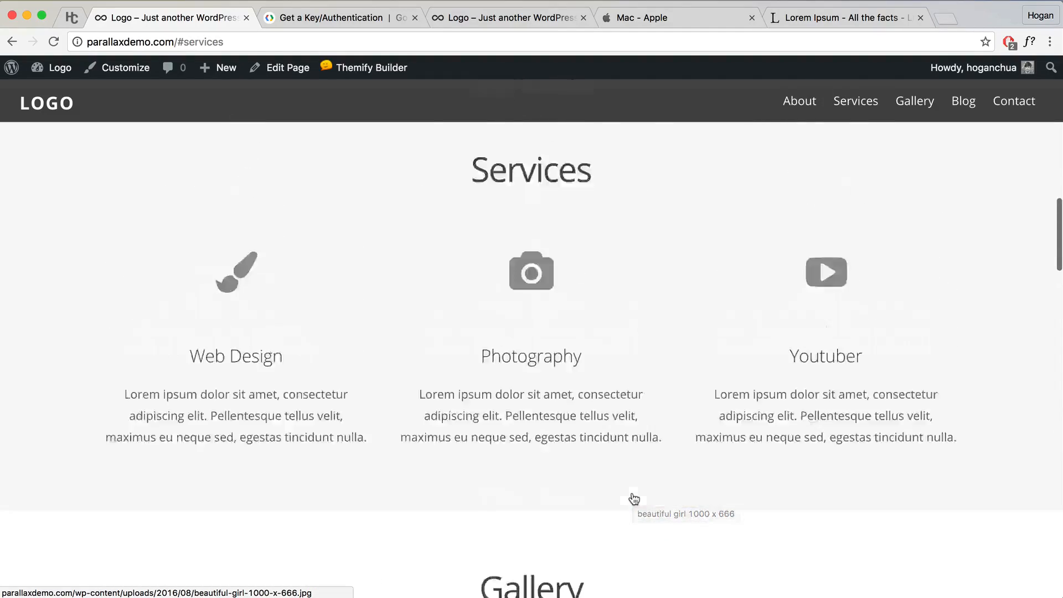